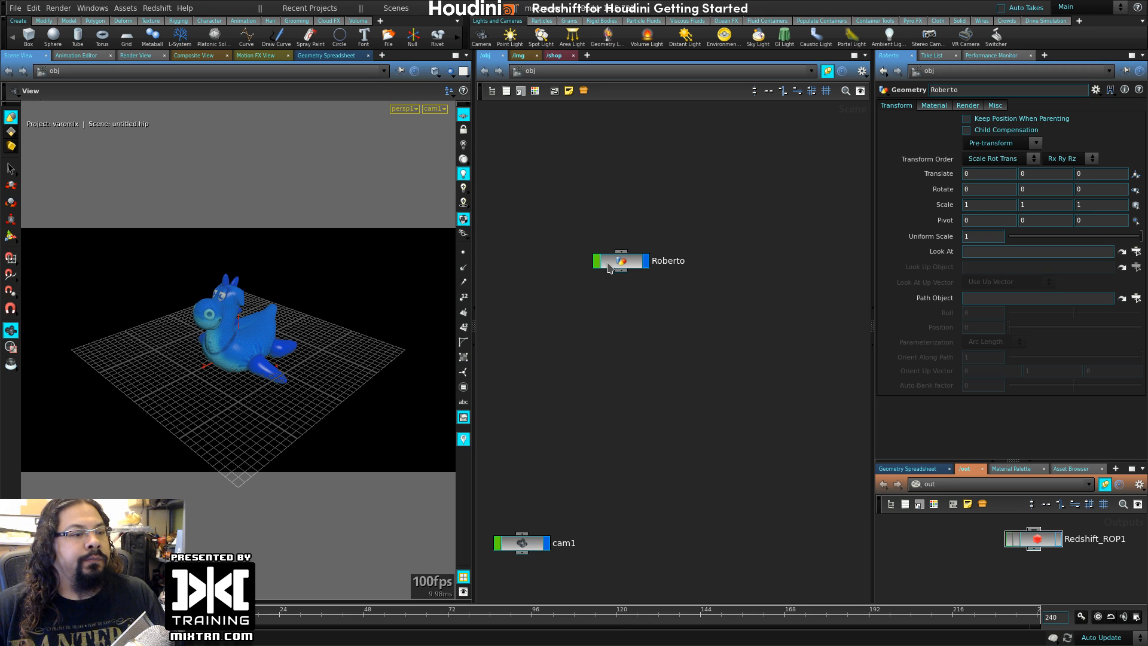
# - Move the Roberto and cam1 nodes close together in the middle of the object network
pyautogui.moveTo(619, 260); pyautogui.dragTo(620, 216)
pyautogui.moveTo(569, 439); pyautogui.dragTo(638, 371, button='middle')
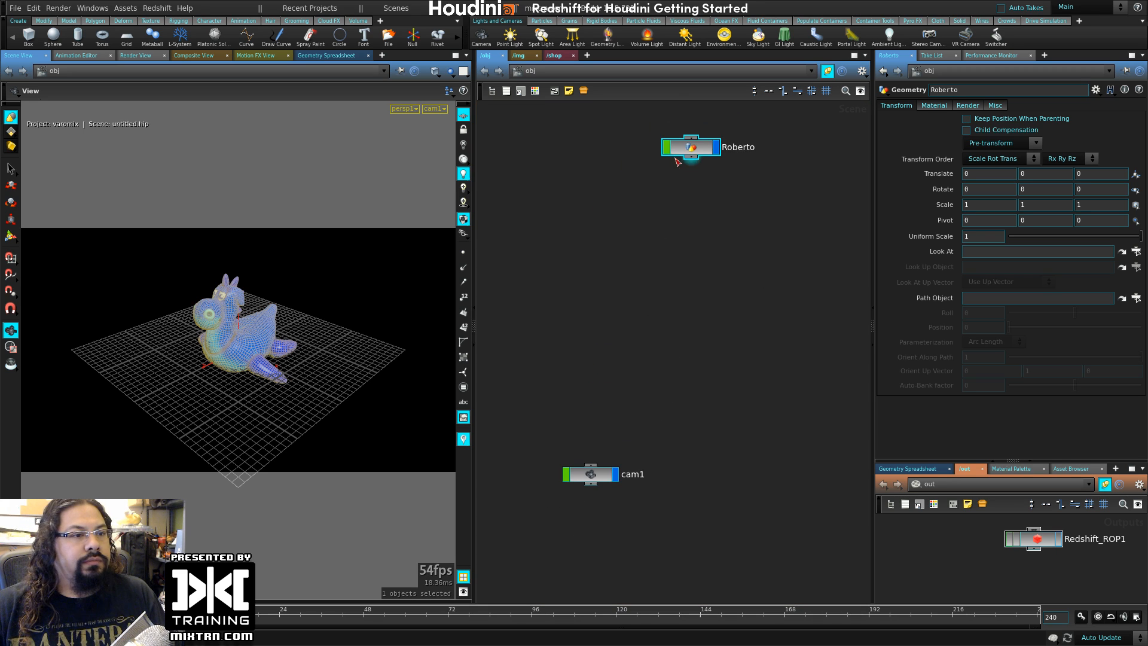
pyautogui.moveTo(691, 152); pyautogui.dragTo(621, 343)
pyautogui.moveTo(625, 451); pyautogui.dragTo(662, 381, button='middle')
pyautogui.moveTo(627, 410); pyautogui.dragTo(569, 331)
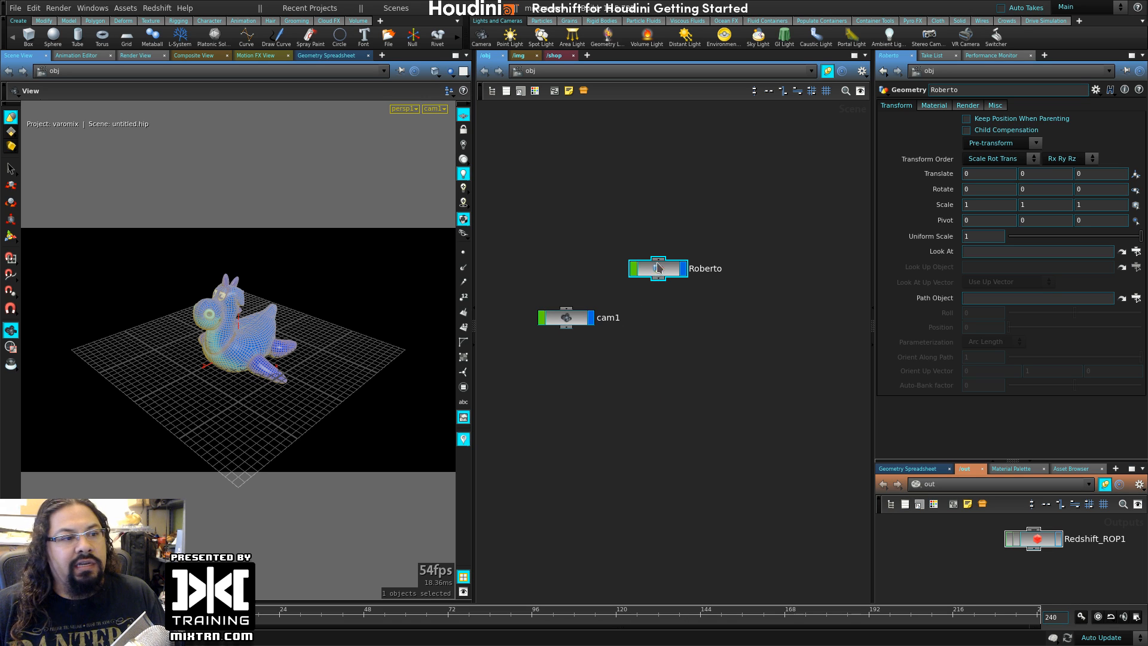
pyautogui.moveTo(656, 270); pyautogui.dragTo(673, 329)
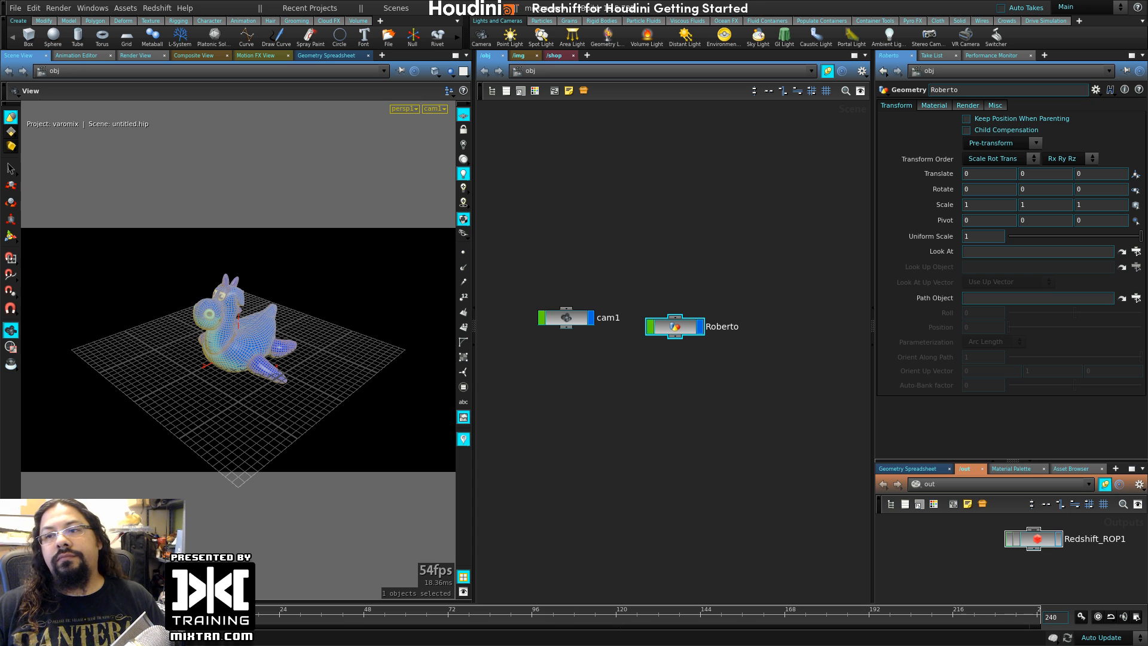
# - Bring the web browser showing the Redshift site into view, enlarge its window, and open the site's Gallery page
pyautogui.moveTo(1147, 149); pyautogui.dragTo(469, 123)
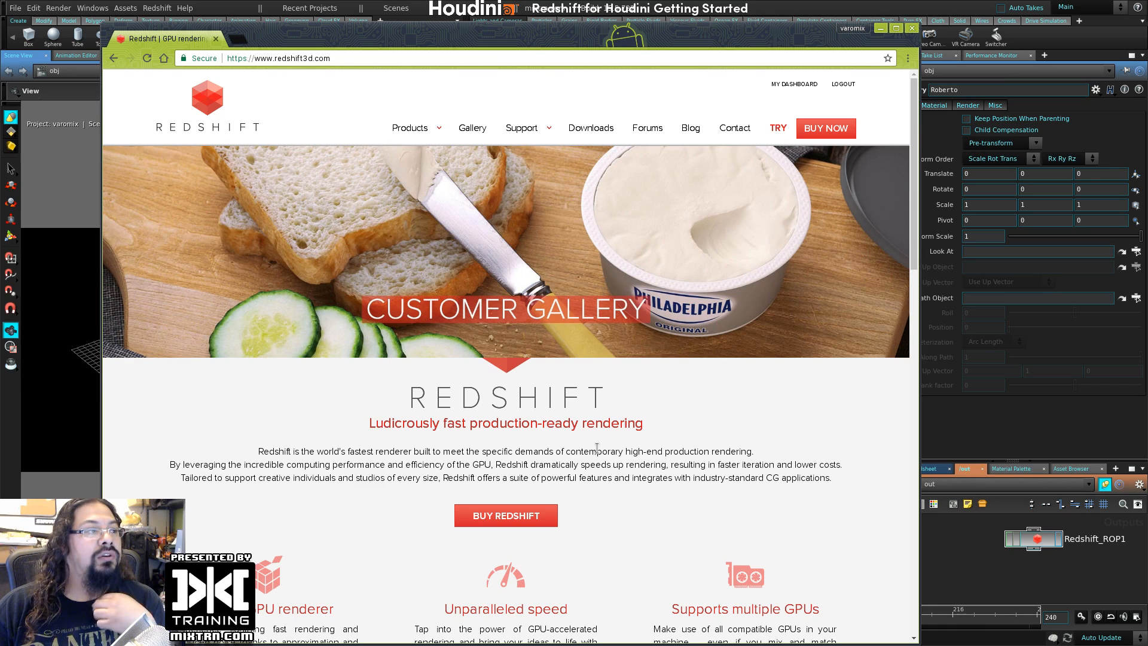
pyautogui.moveTo(646, 37); pyautogui.dragTo(681, 16)
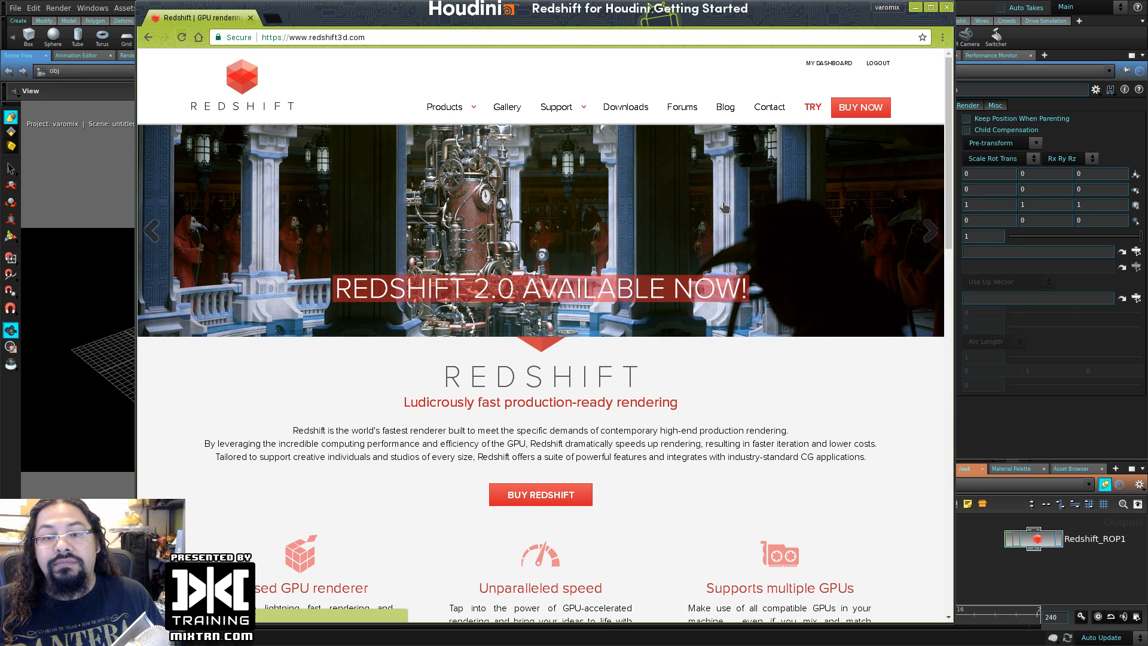
pyautogui.keyDown('alt'); pyautogui.moveTo(887, 567); pyautogui.dragTo(955, 583, button='right'); pyautogui.keyUp('alt')
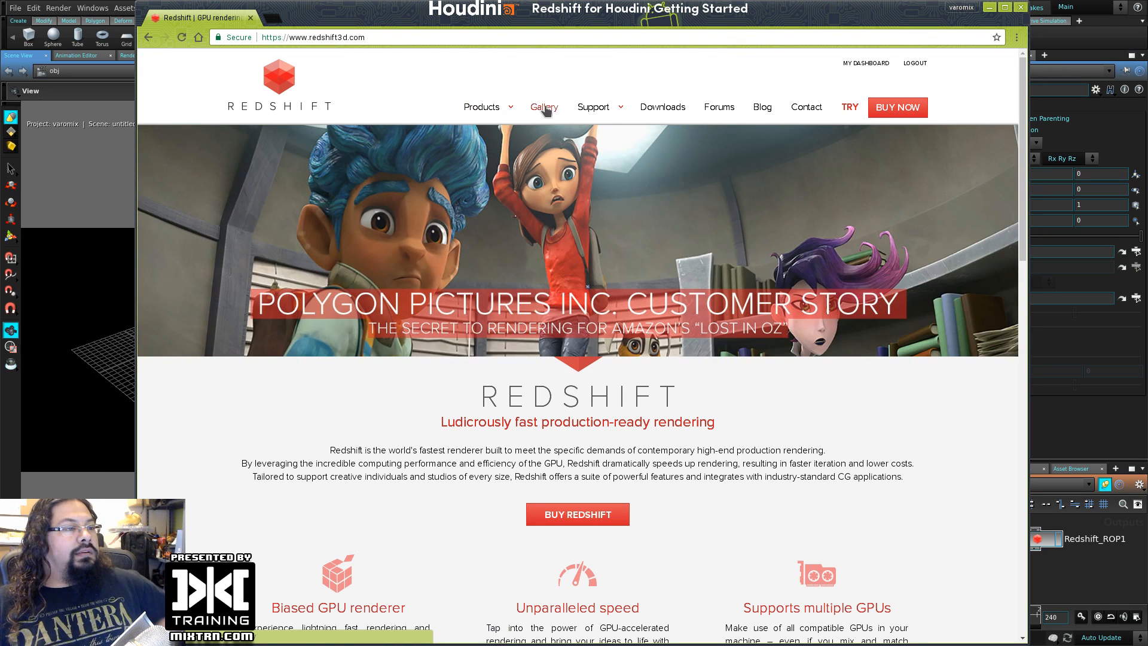
pyautogui.click(544, 110)
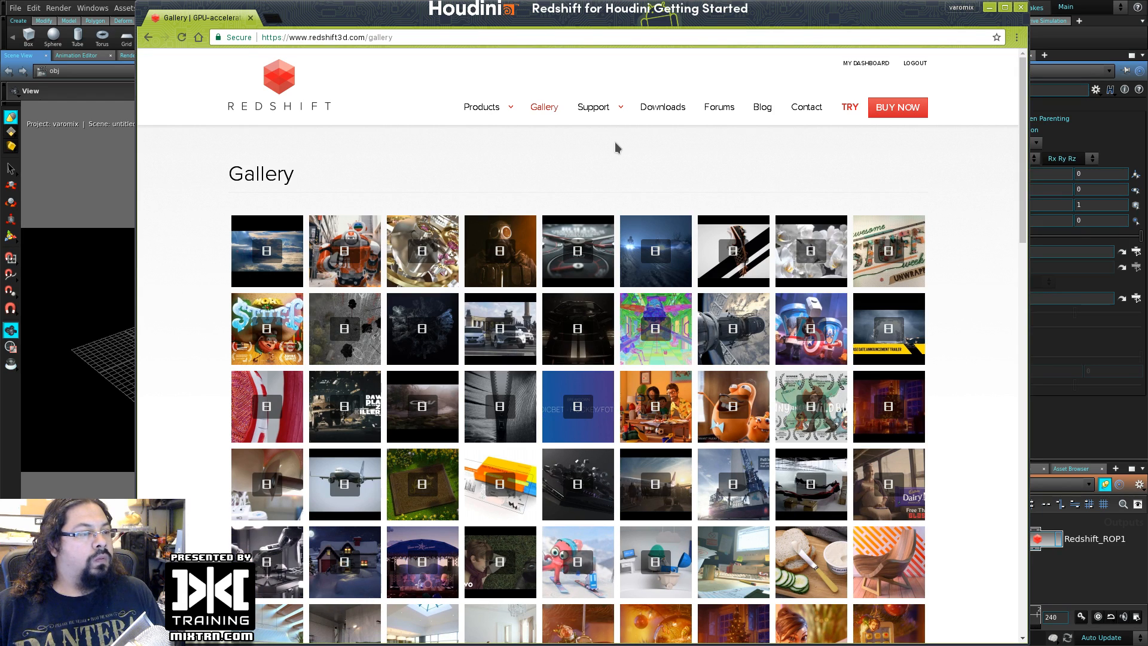
# - Open the artist's ArtStation profile in a new browser tab
pyautogui.click(271, 18)
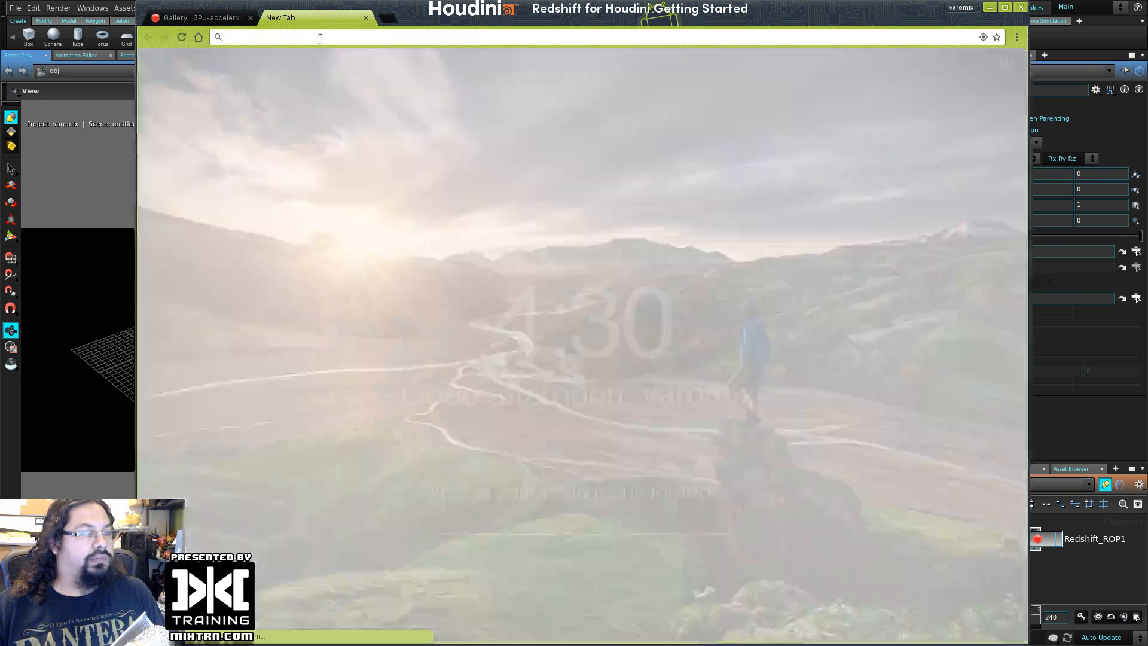
pyautogui.write('art')
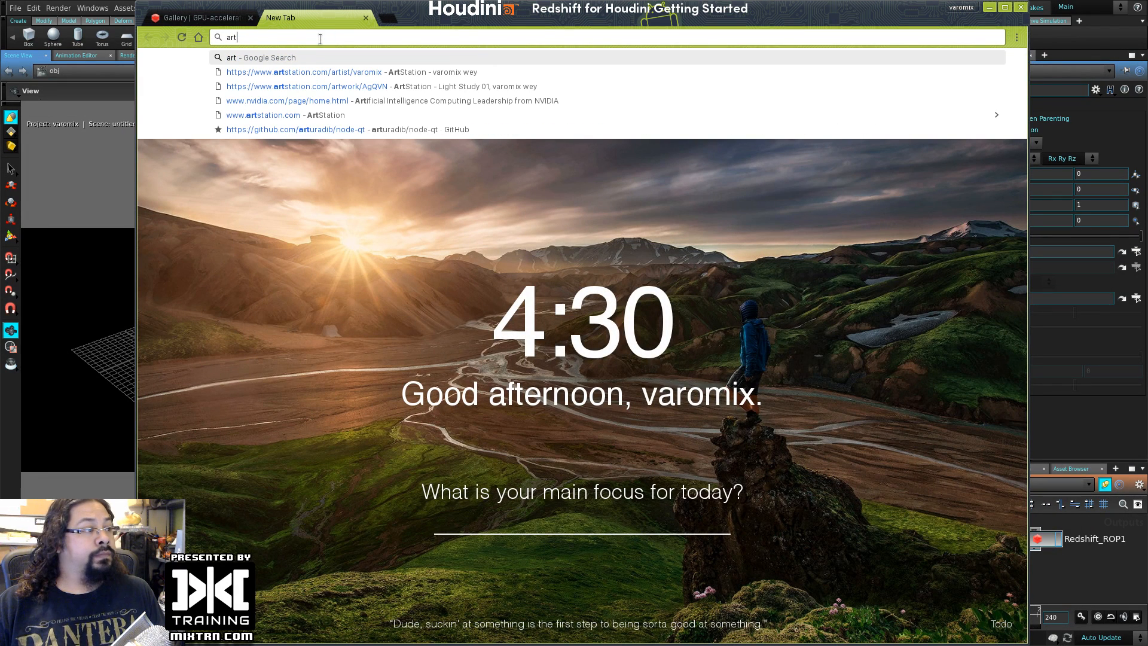
pyautogui.press('Down')
pyautogui.press('Return')
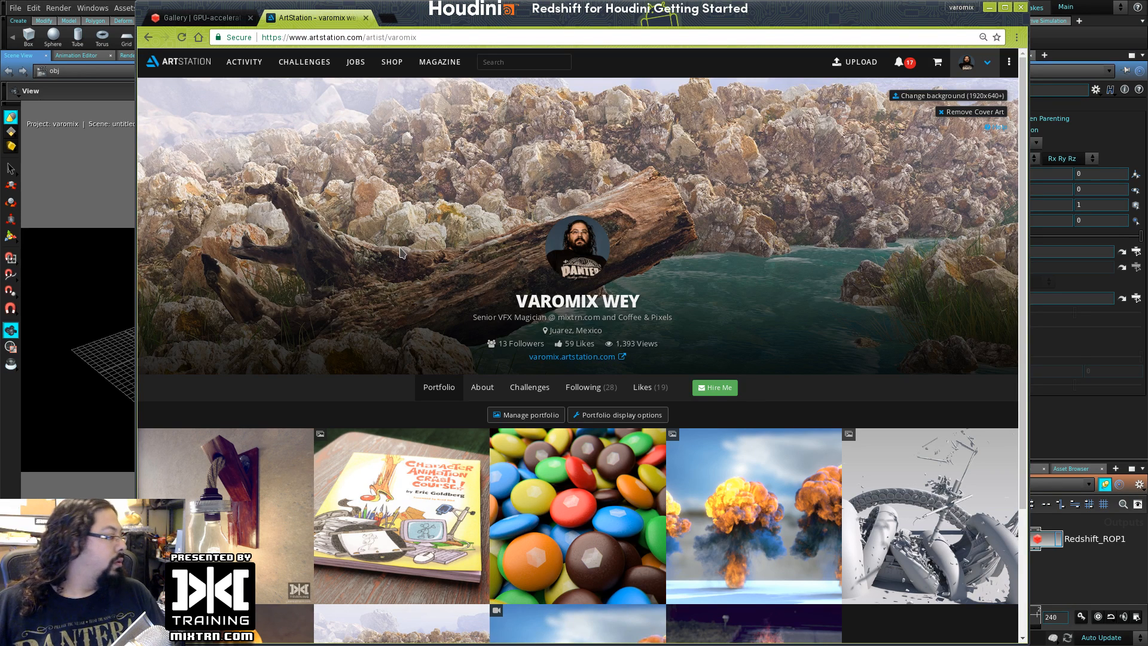
# - Return to the Redshift home page and examine its feature list at 150% zoom, including the out of core rendering entry
pyautogui.click(198, 18)
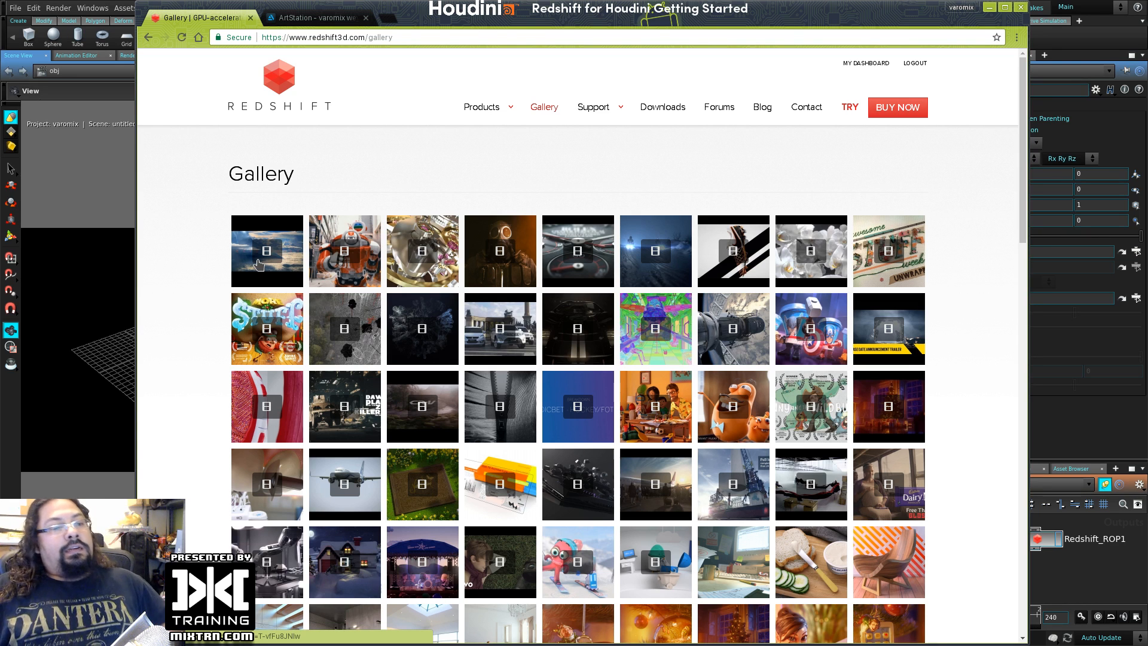
pyautogui.click(278, 95)
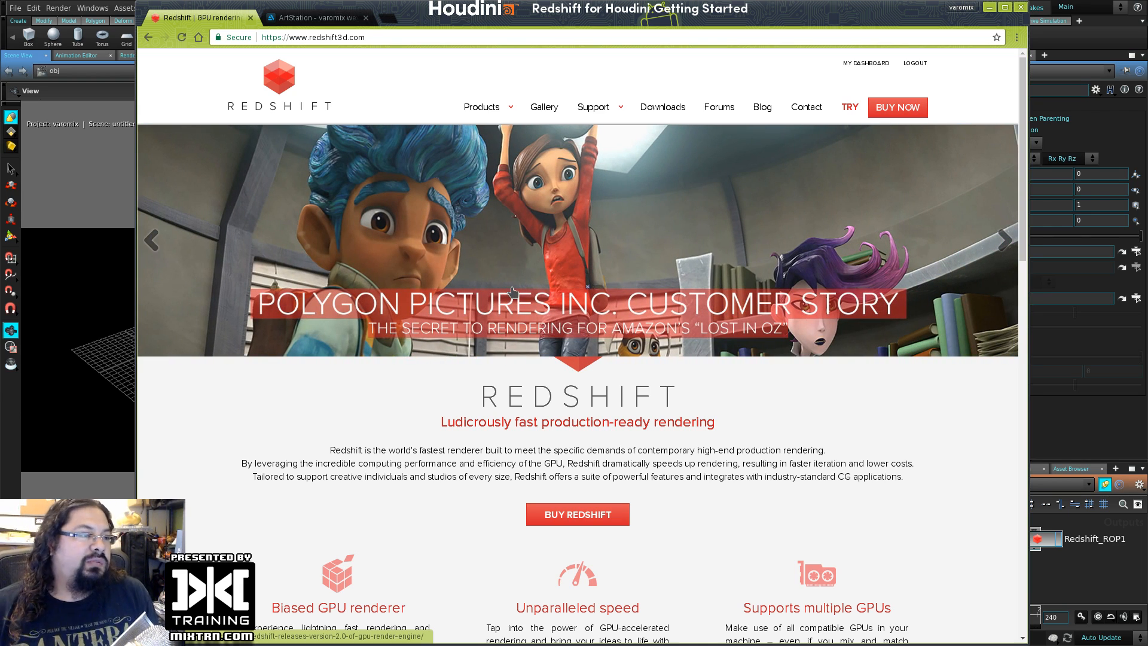
pyautogui.scroll(-5, 512, 292)
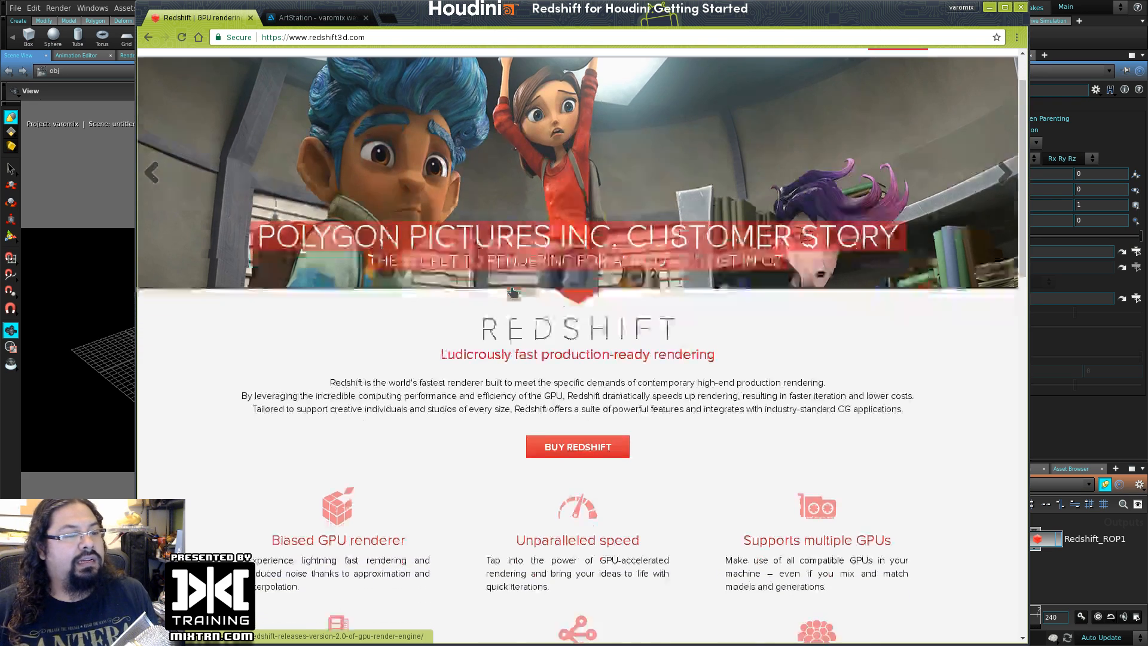
pyautogui.scroll(-3, 513, 290)
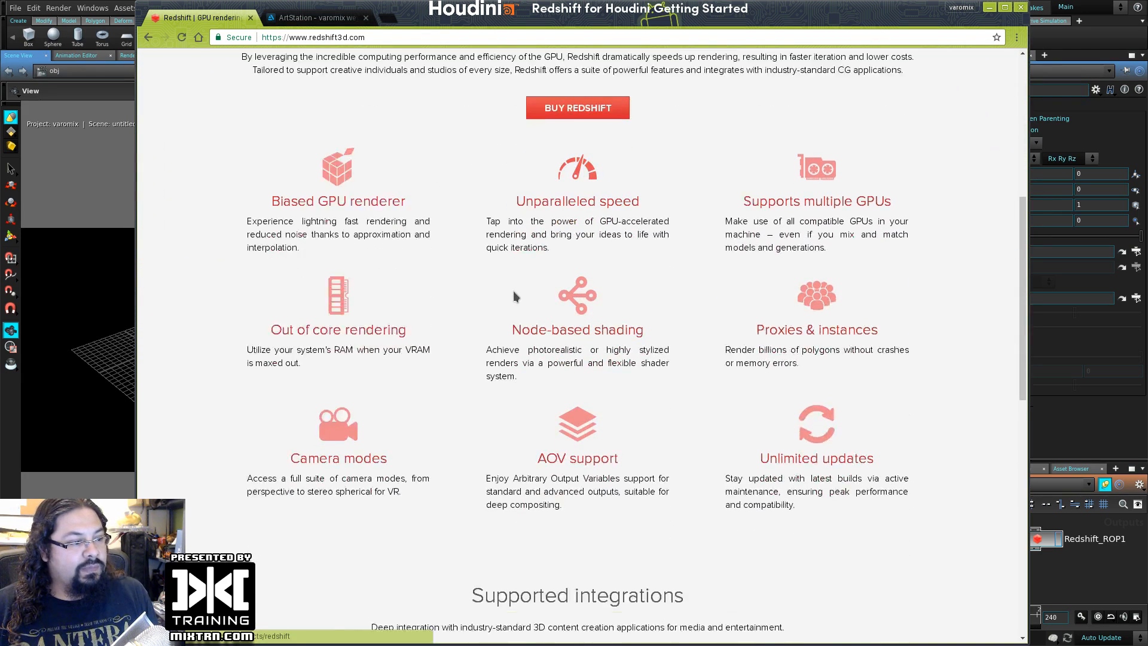
pyautogui.moveTo(271, 293); pyautogui.dragTo(413, 300)
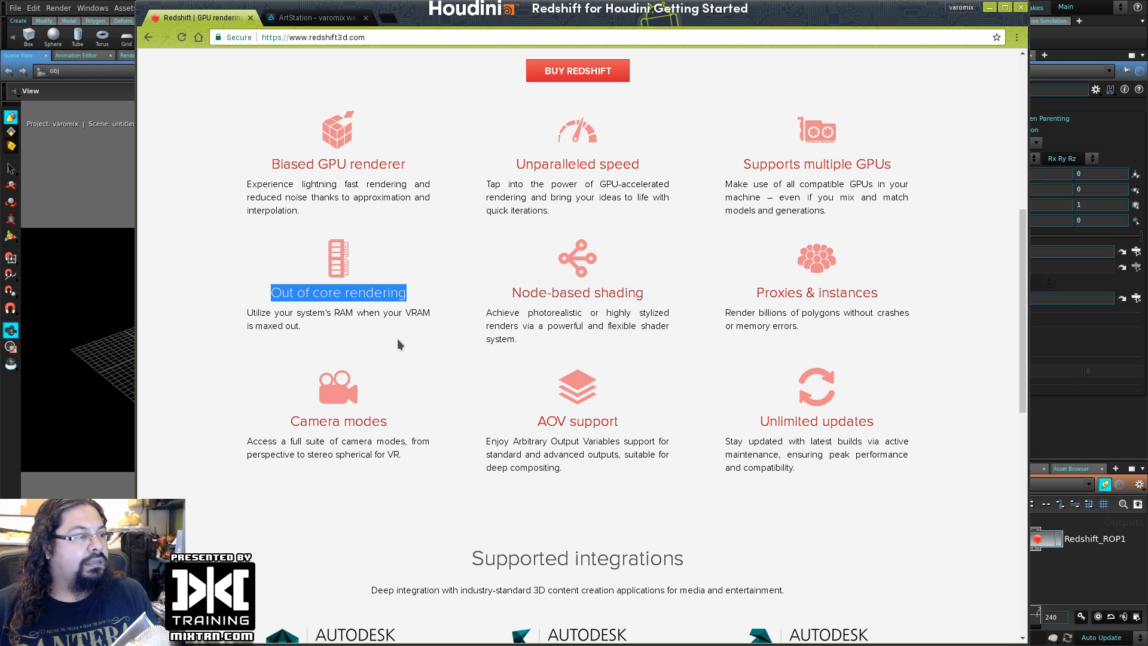
pyautogui.click(338, 320)
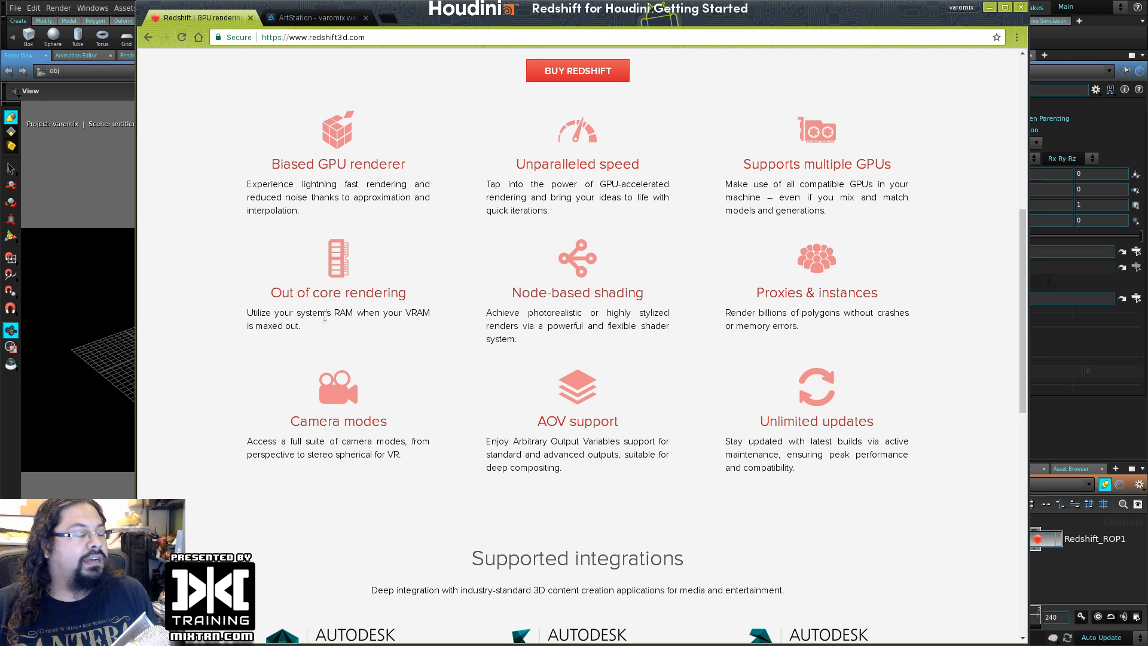
pyautogui.keyDown('ctrl'); pyautogui.scroll(3, 324, 317); pyautogui.keyUp('ctrl')
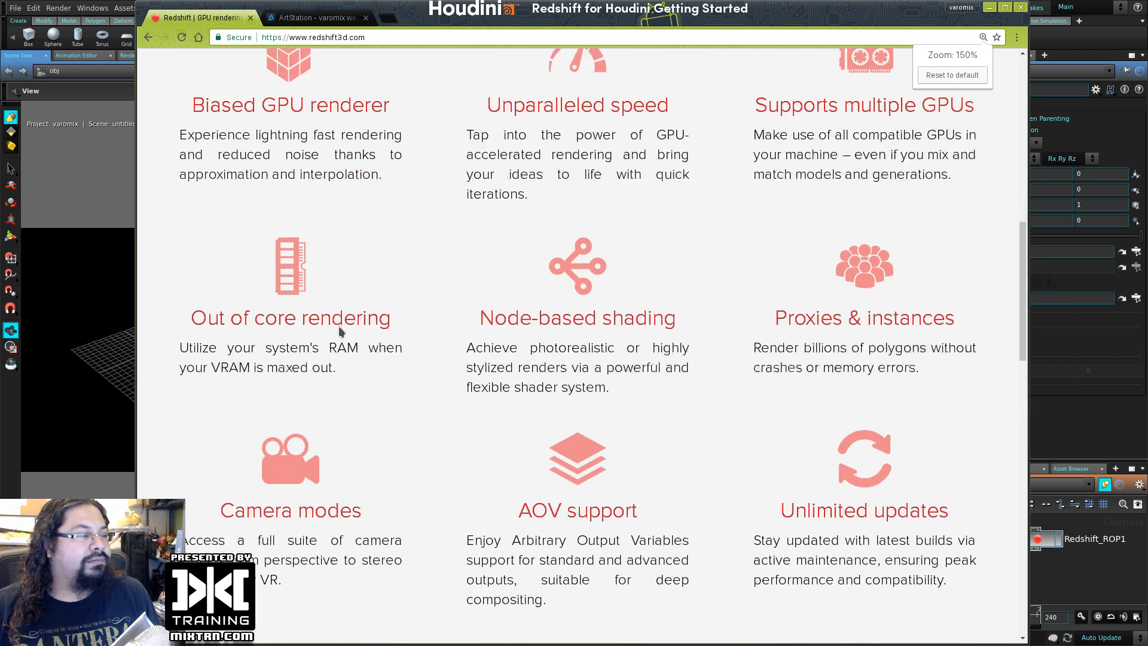
pyautogui.scroll(-1, 338, 330)
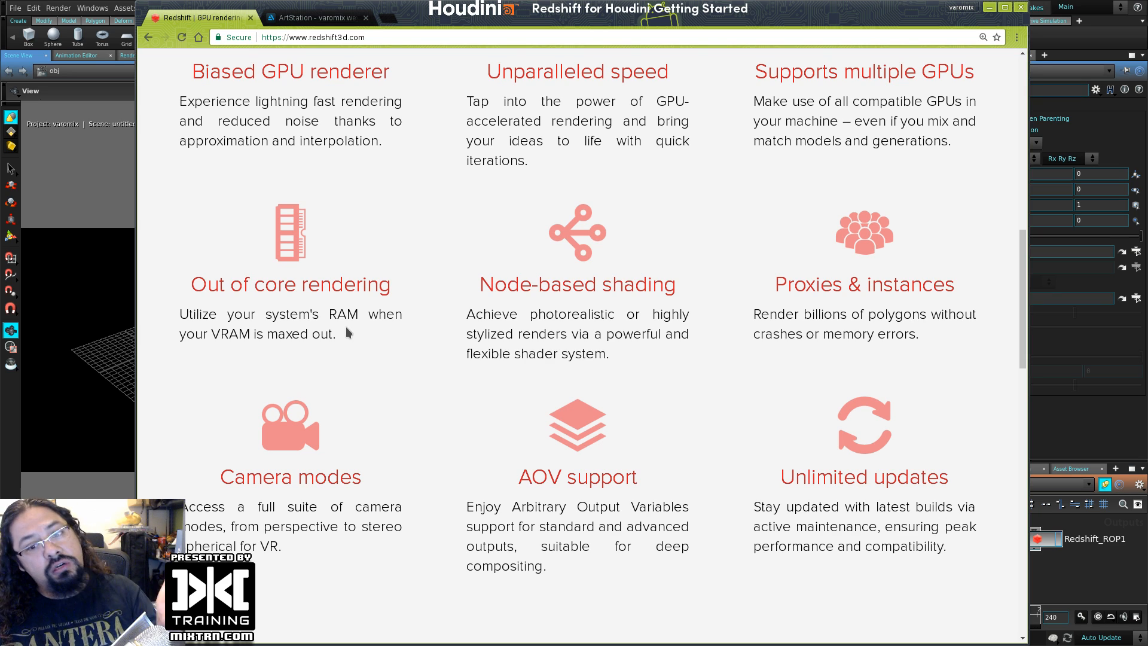
pyautogui.scroll(-3, 388, 311)
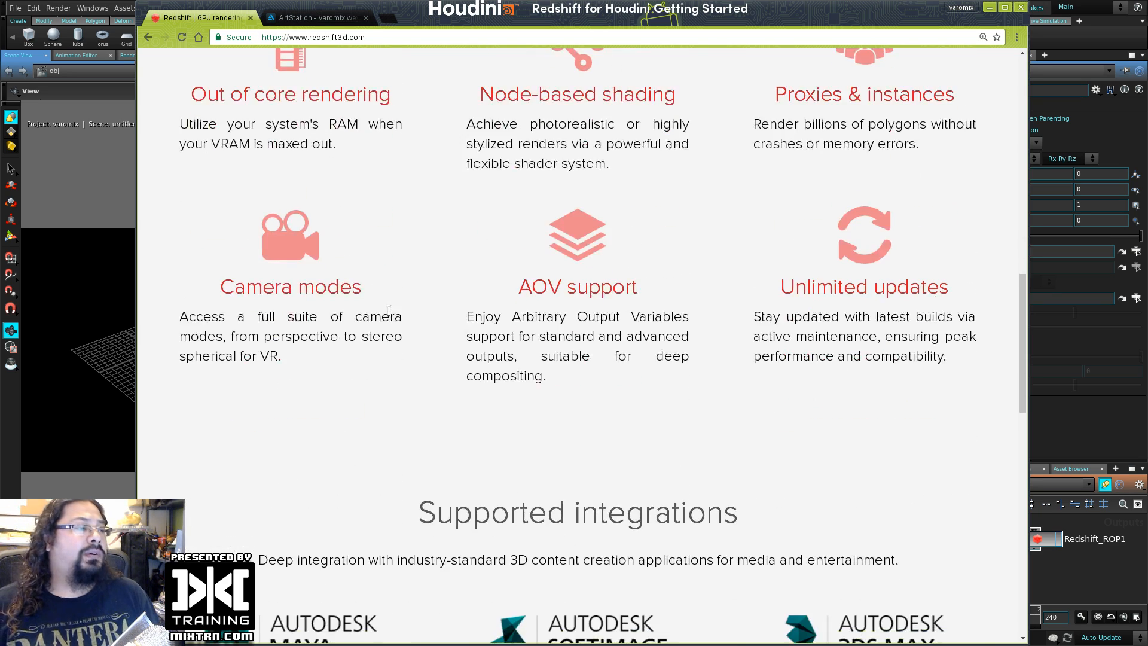
pyautogui.scroll(10, 388, 310)
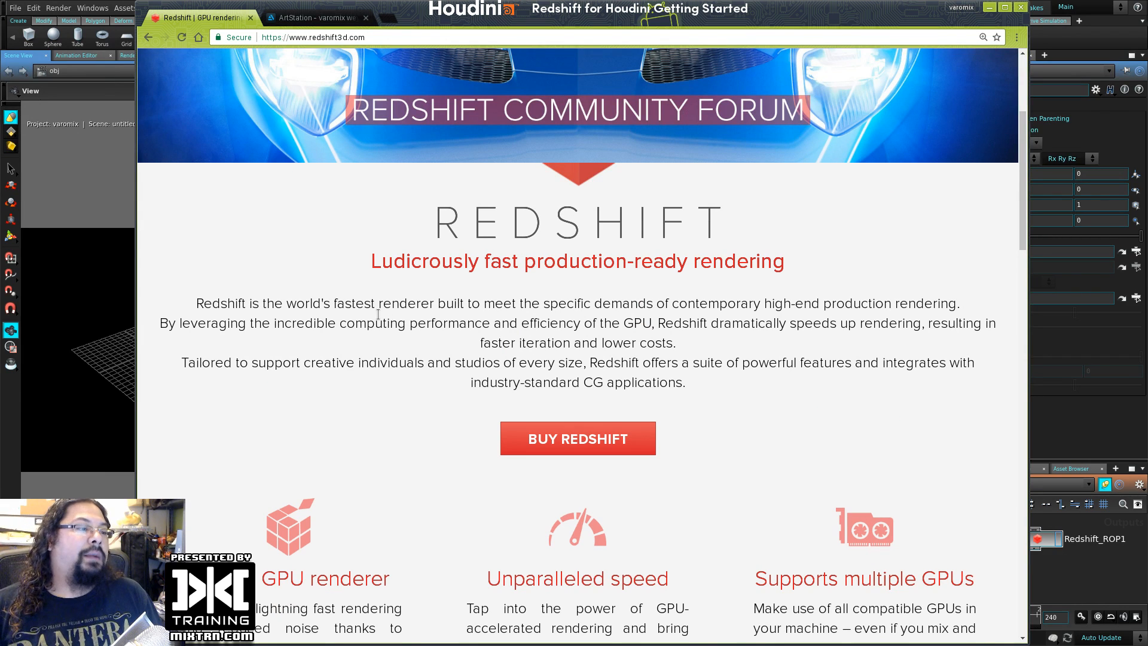
pyautogui.moveTo(432, 222); pyautogui.dragTo(770, 242)
pyautogui.click(434, 226)
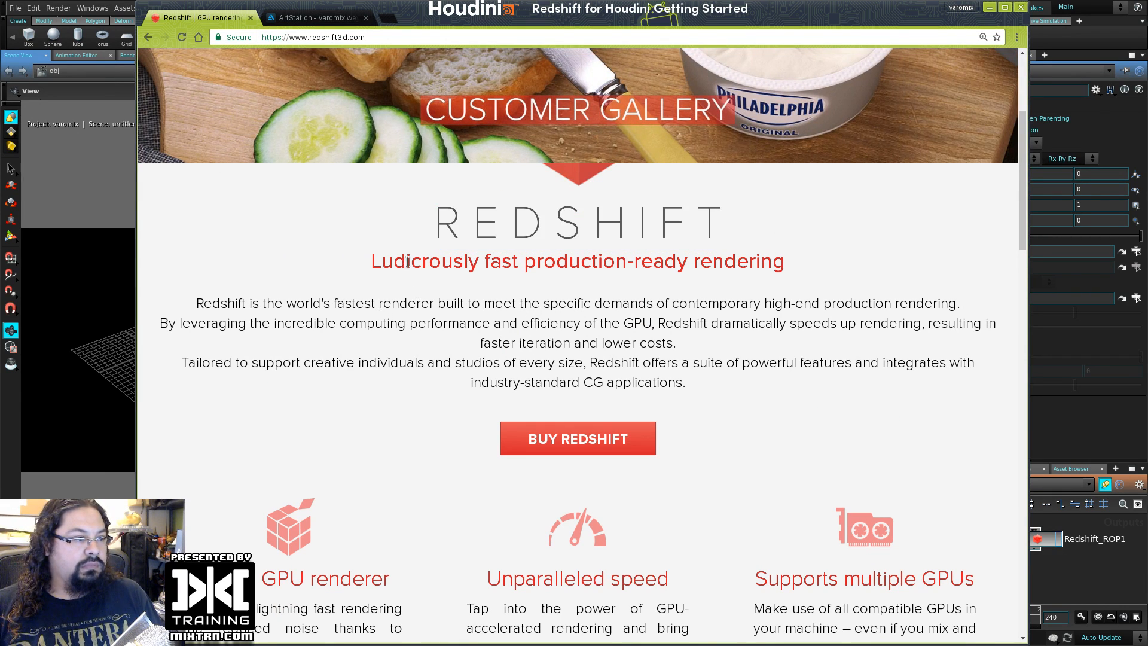
pyautogui.moveTo(432, 225); pyautogui.dragTo(817, 272)
pyautogui.click(497, 235)
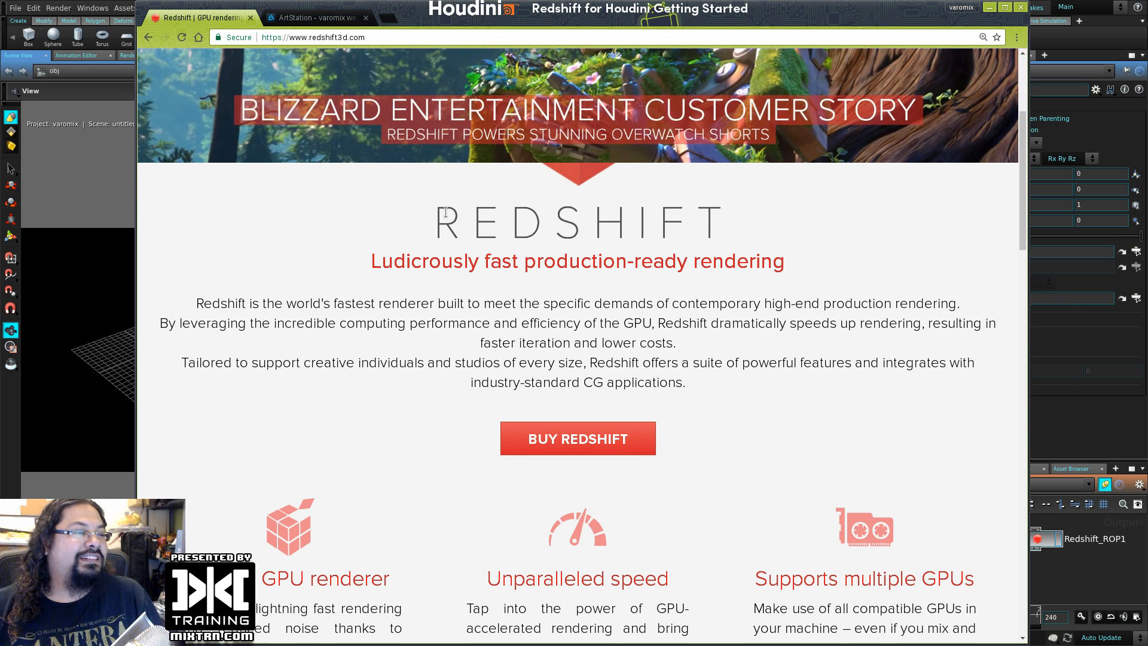
pyautogui.moveTo(417, 212); pyautogui.dragTo(758, 239)
pyautogui.click(755, 316)
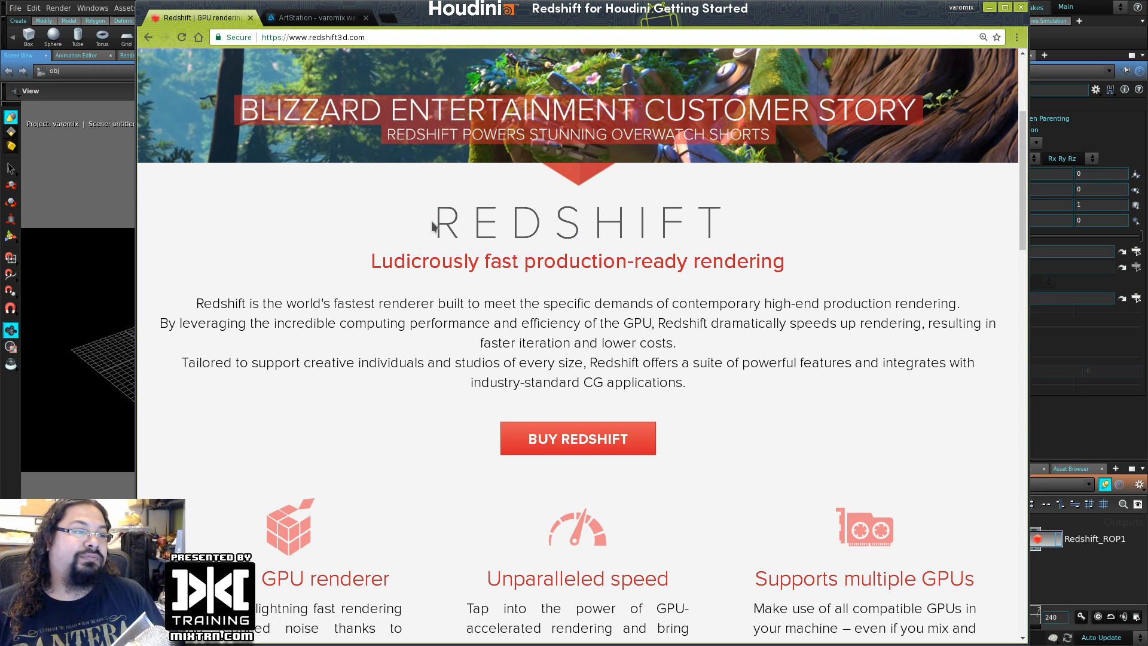
pyautogui.moveTo(434, 228); pyautogui.dragTo(736, 238)
pyautogui.click(690, 331)
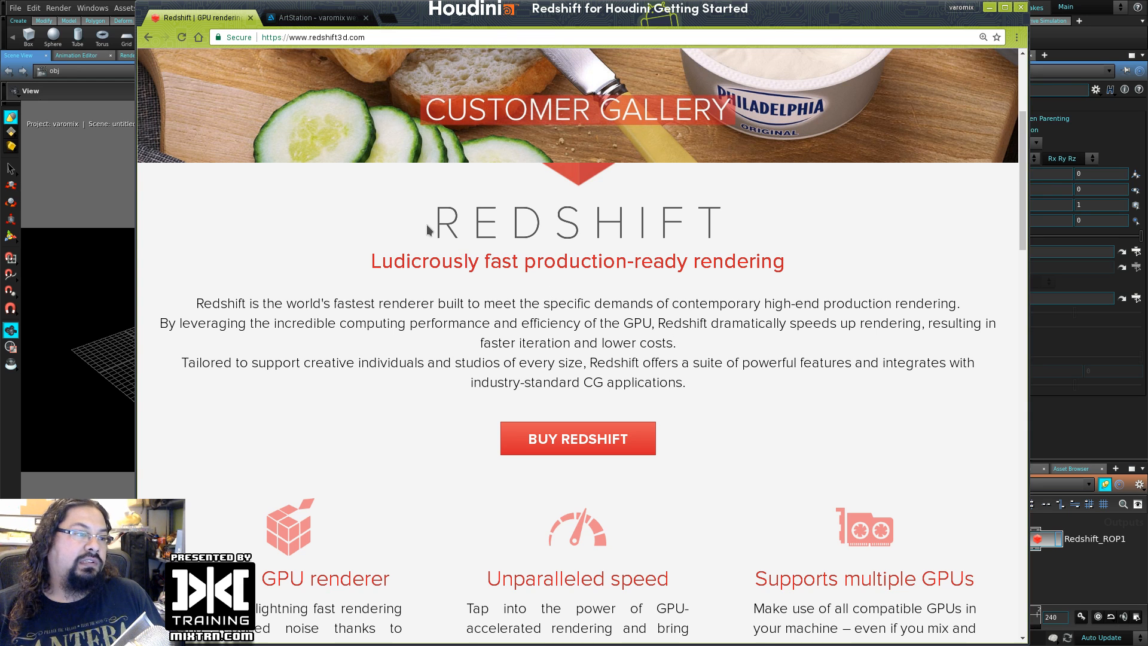
pyautogui.moveTo(430, 231); pyautogui.dragTo(757, 227)
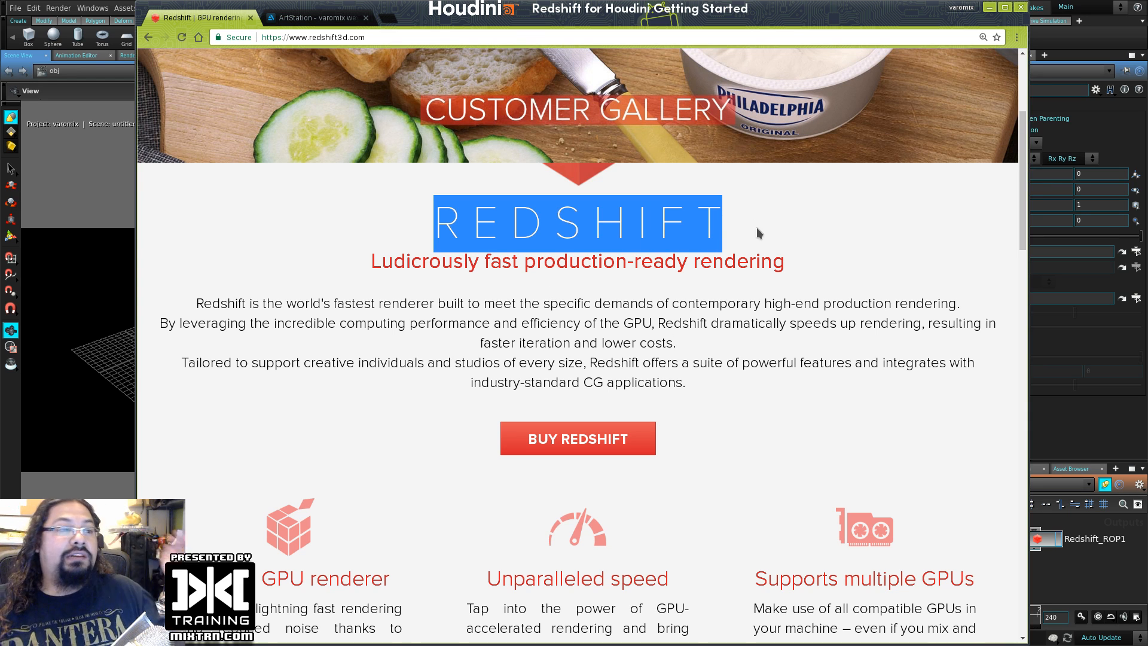
pyautogui.click(768, 232)
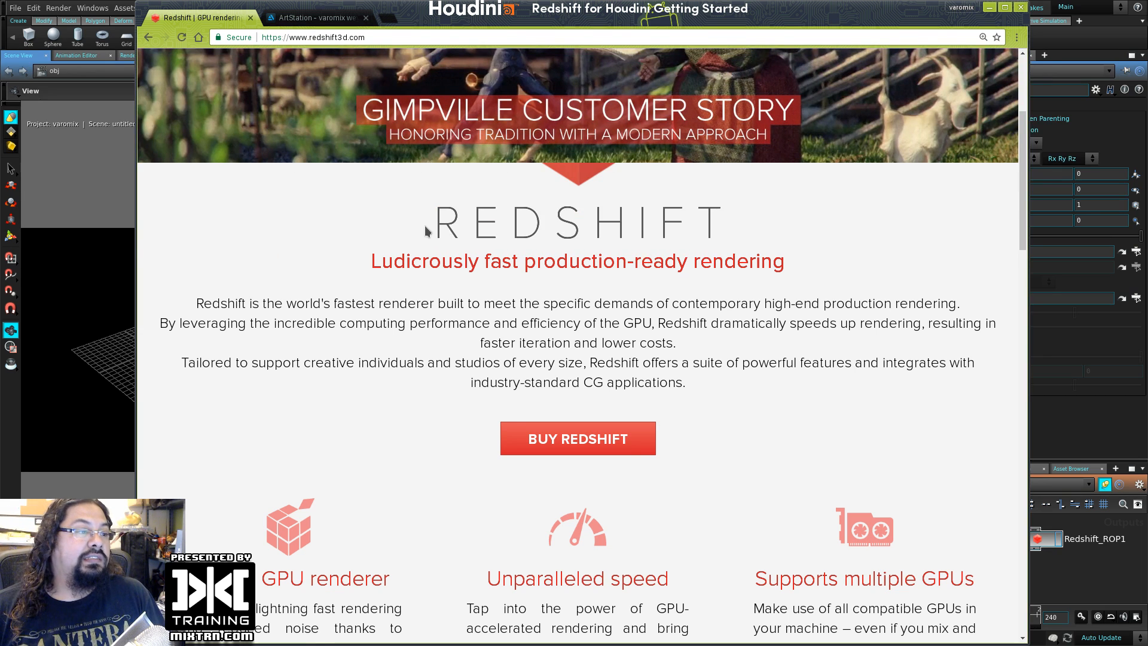
pyautogui.moveTo(425, 227); pyautogui.dragTo(820, 301)
pyautogui.click(543, 302)
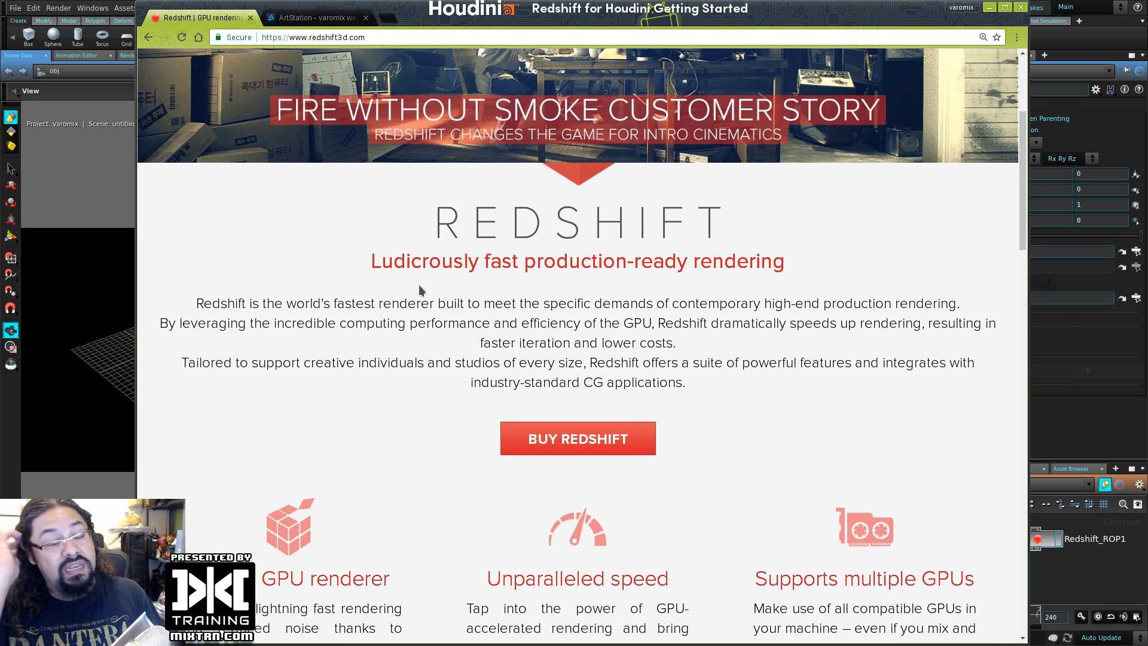
# - Minimise the browser to return to Houdini and align the Roberto node level with cam1, leaving it deselected
pyautogui.scroll(4, 419, 289)
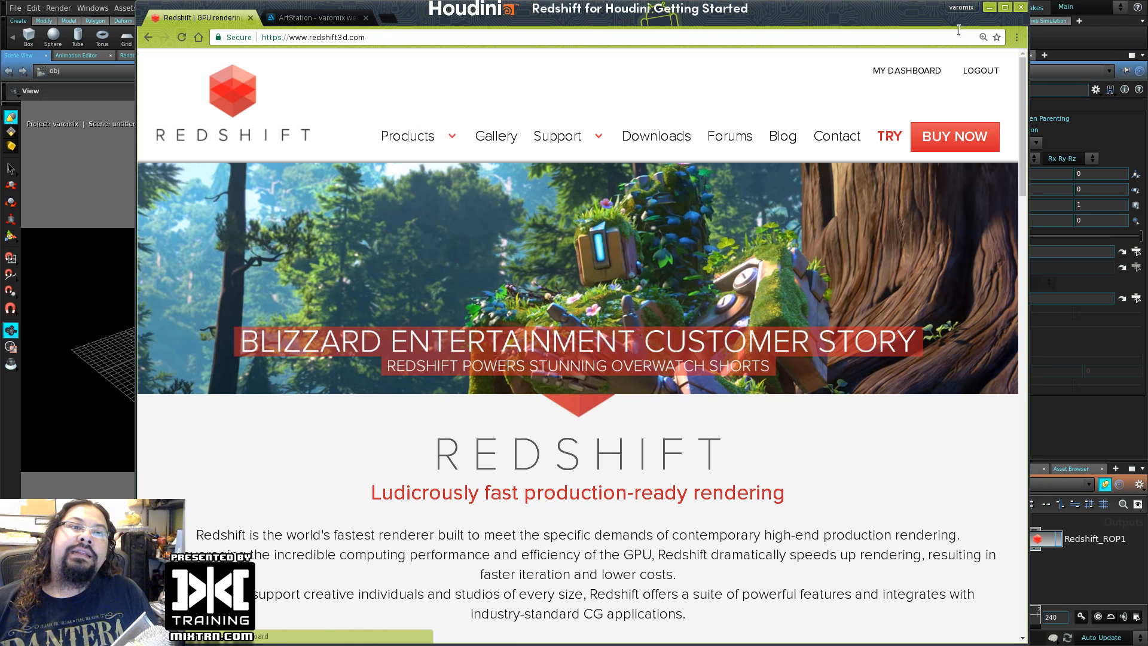
pyautogui.click(990, 7)
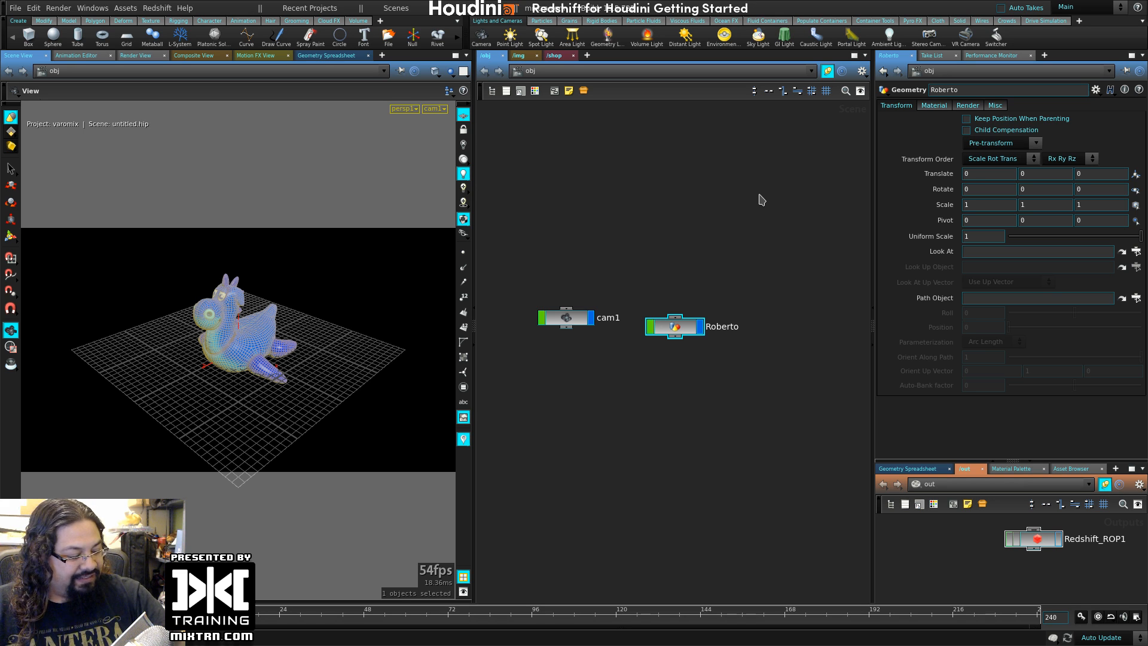
pyautogui.click(676, 247)
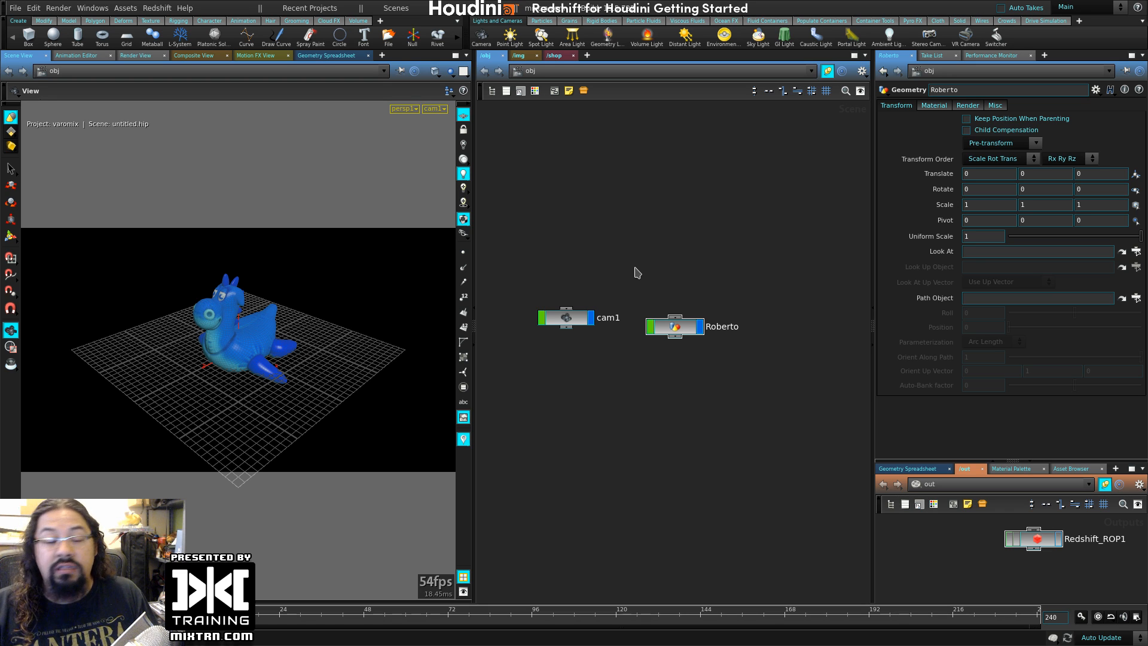
pyautogui.moveTo(676, 328); pyautogui.dragTo(687, 318)
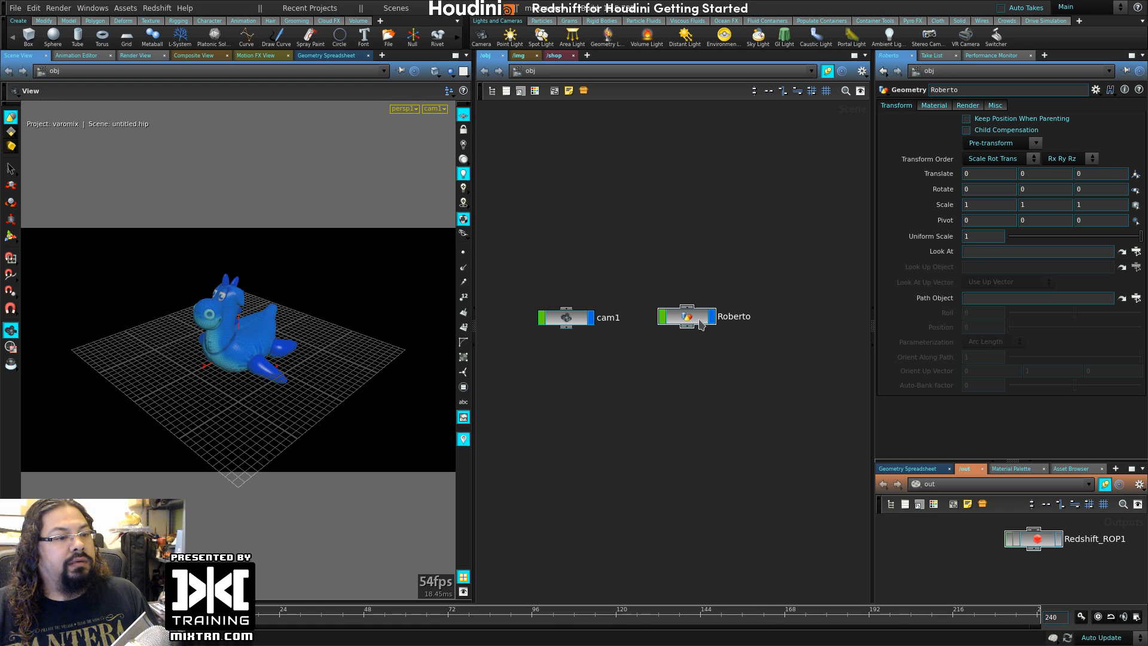
pyautogui.moveTo(527, 287); pyautogui.dragTo(740, 367)
pyautogui.click(687, 321)
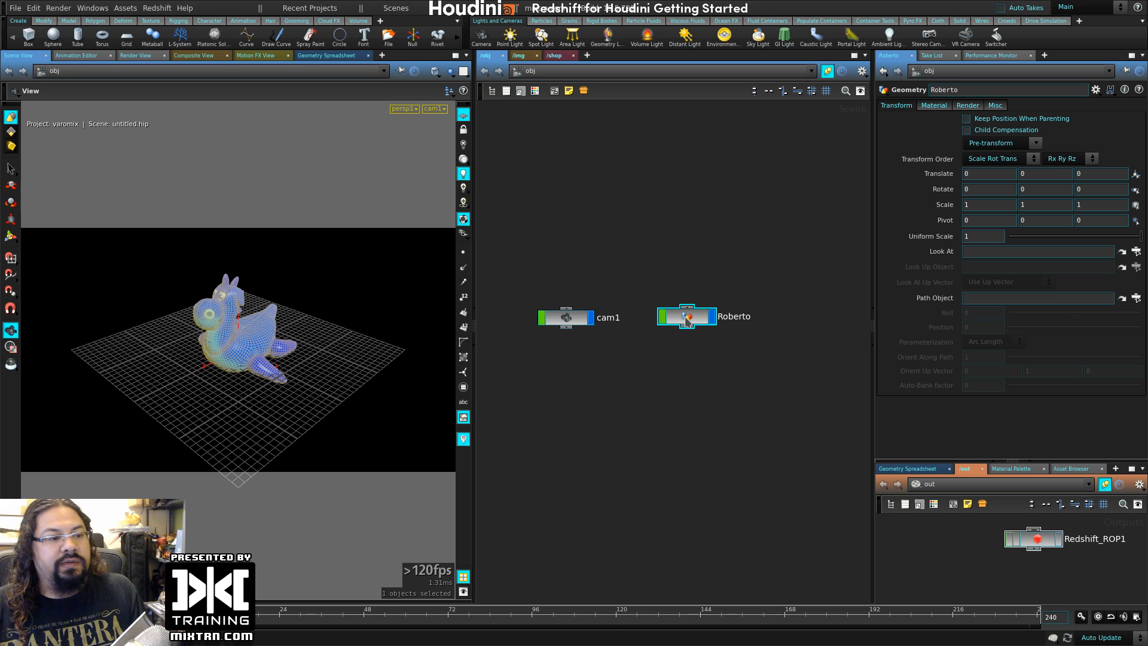
pyautogui.click(667, 251)
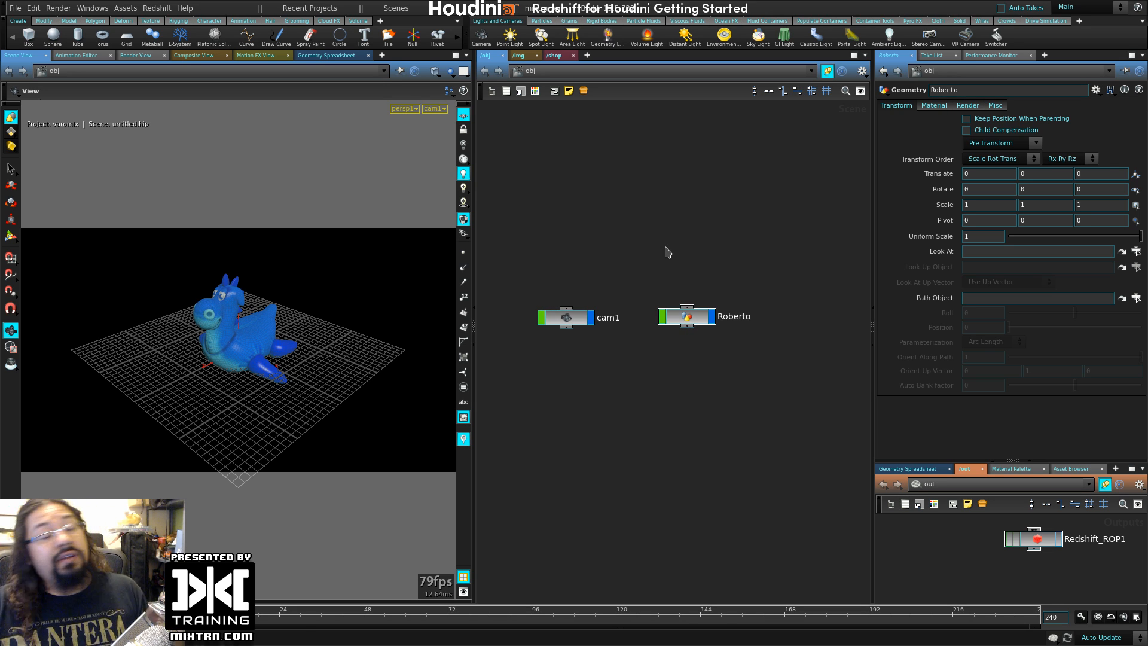
pyautogui.click(156, 8)
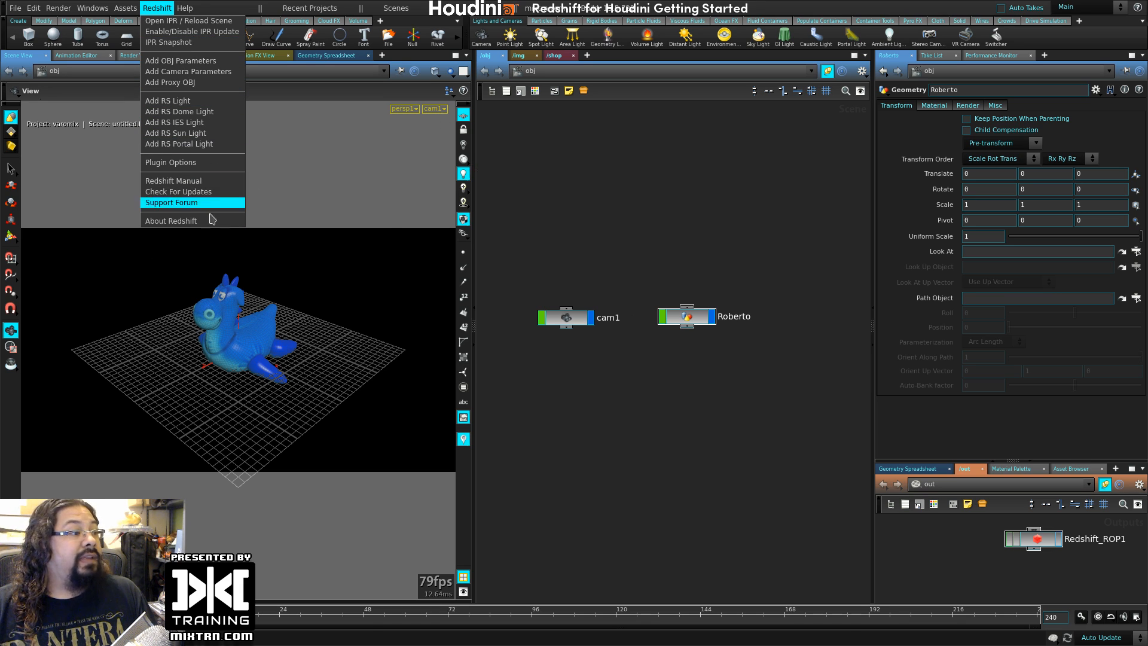
pyautogui.click(548, 213)
# - Add the Redshift shelf to the shelf set that holds Create, Modify and Model
pyautogui.click(381, 22)
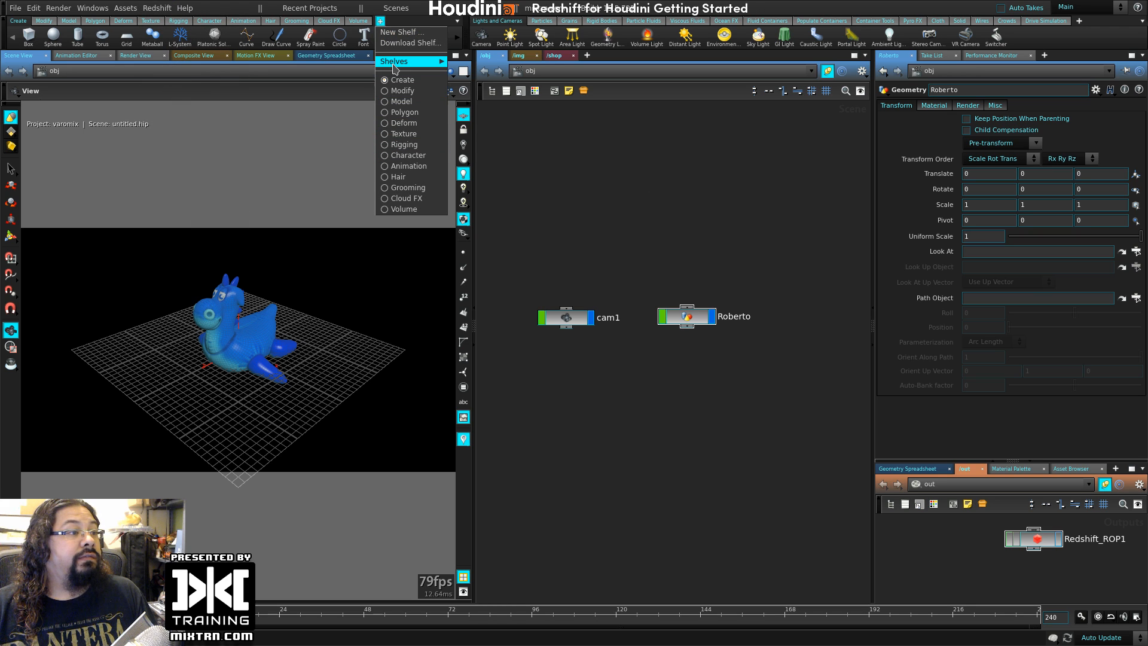
pyautogui.moveTo(393, 65)
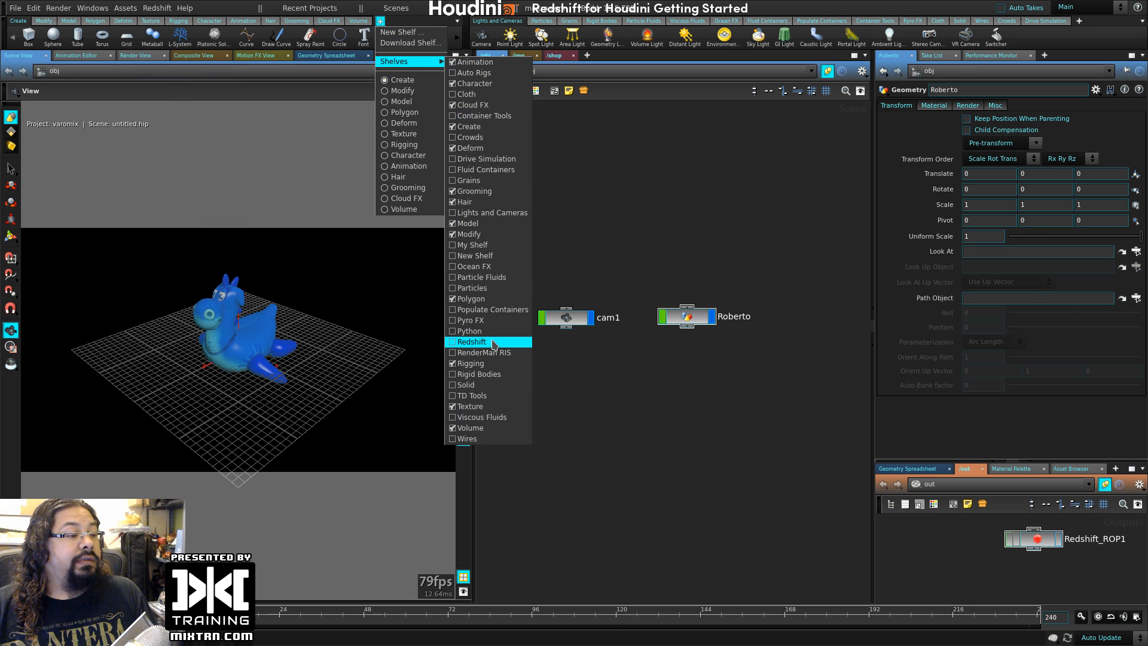
pyautogui.click(471, 342)
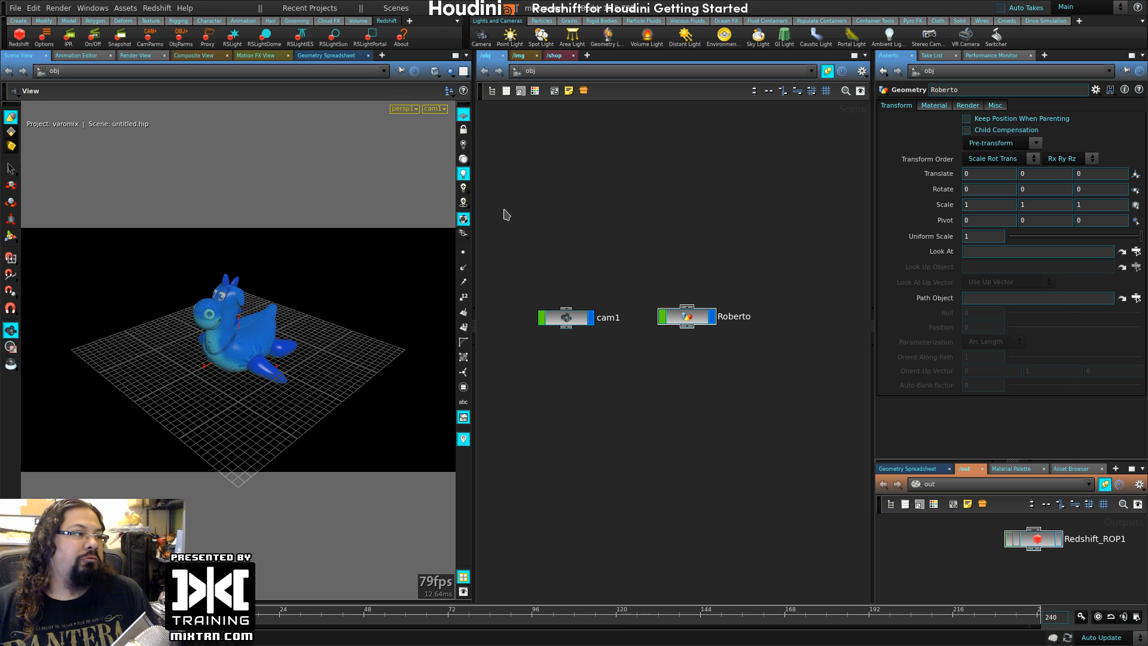
# - Shift the cam1 and Roberto nodes slightly upward, and delete the Redshift_ROP1 node from the out network
pyautogui.moveTo(571, 323); pyautogui.dragTo(580, 313)
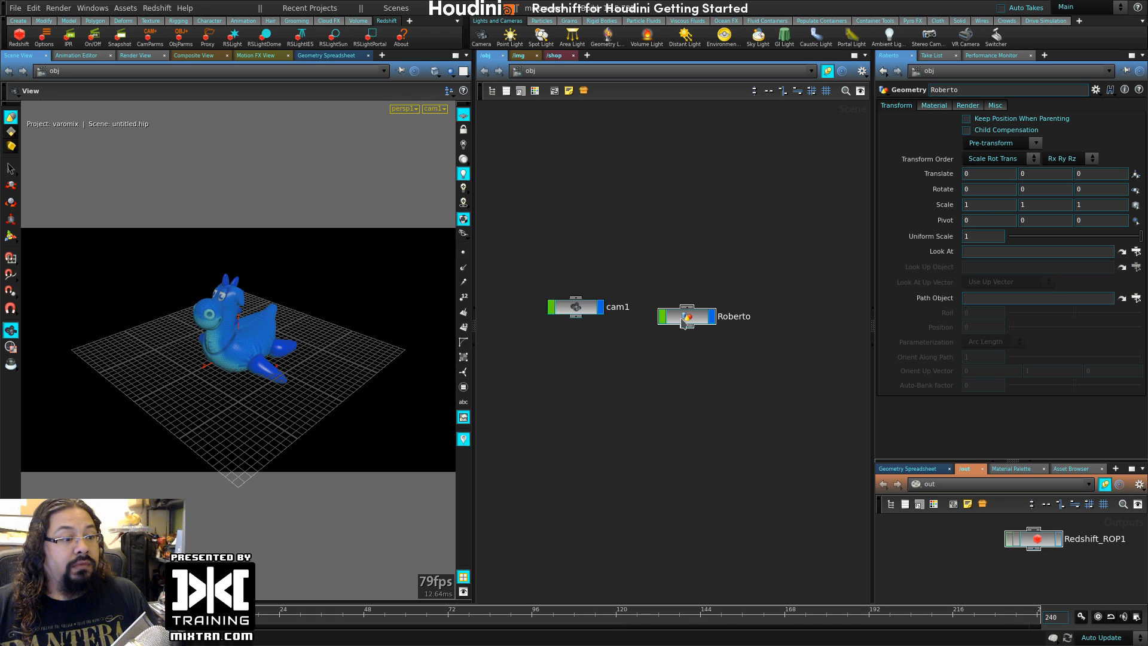
pyautogui.moveTo(696, 315); pyautogui.dragTo(702, 304)
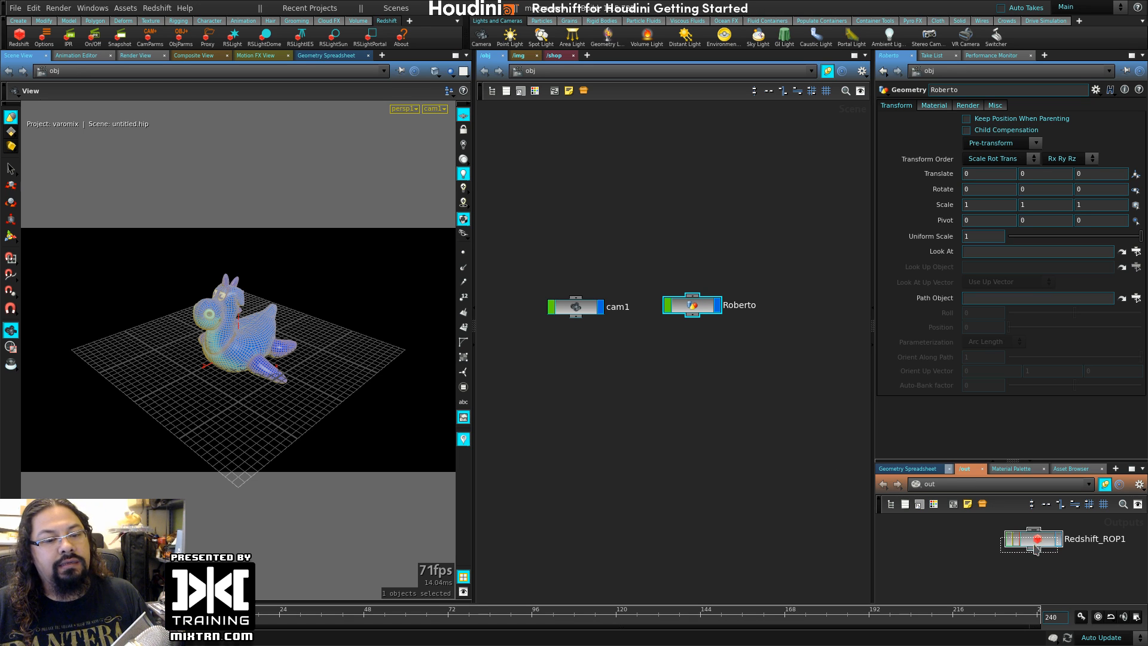
pyautogui.moveTo(1008, 547); pyautogui.dragTo(1003, 553)
pyautogui.press('Delete')
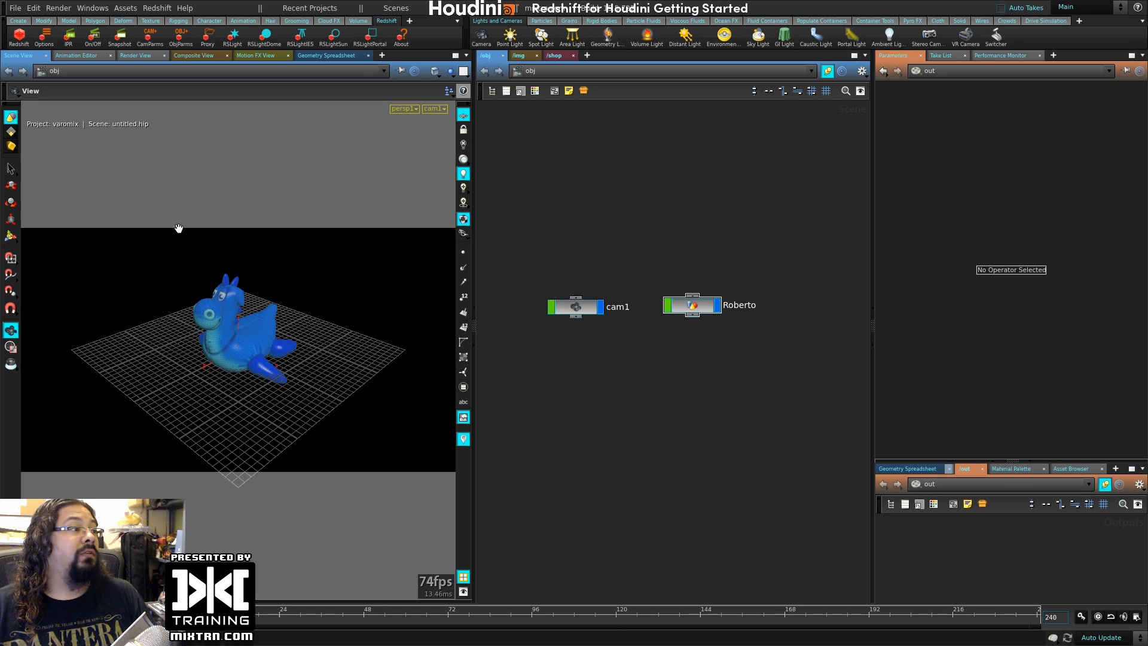
# - Create a Redshift ROP and IPR node pair with the Redshift shelf tool and enlarge the out network pane
pyautogui.click(20, 37)
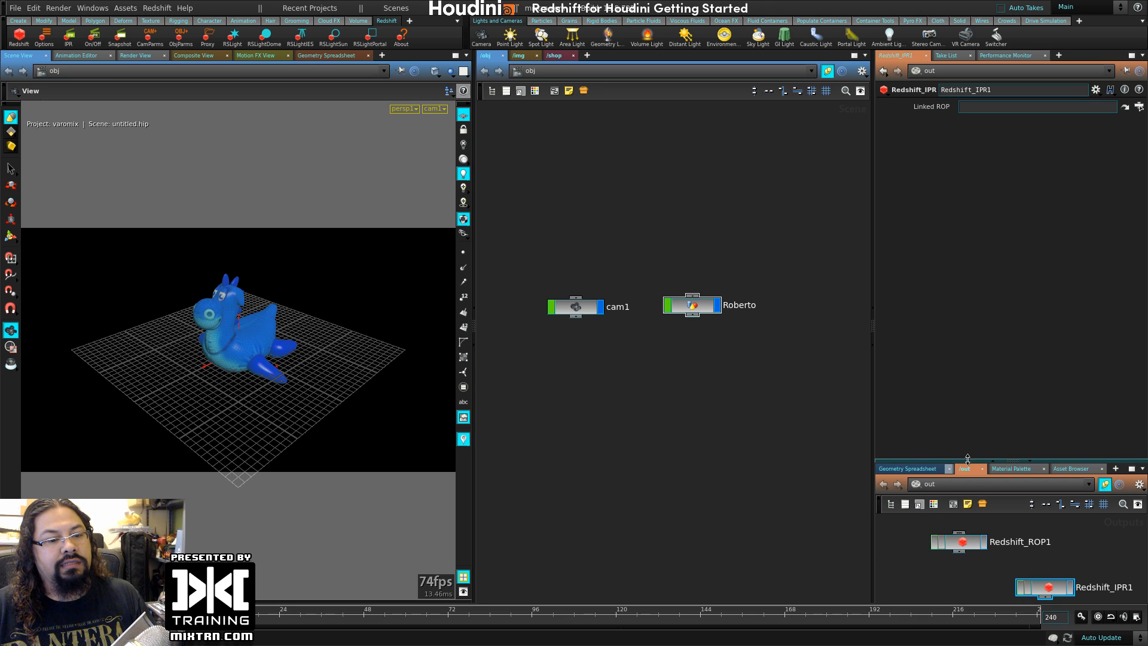
pyautogui.moveTo(970, 461); pyautogui.dragTo(976, 416)
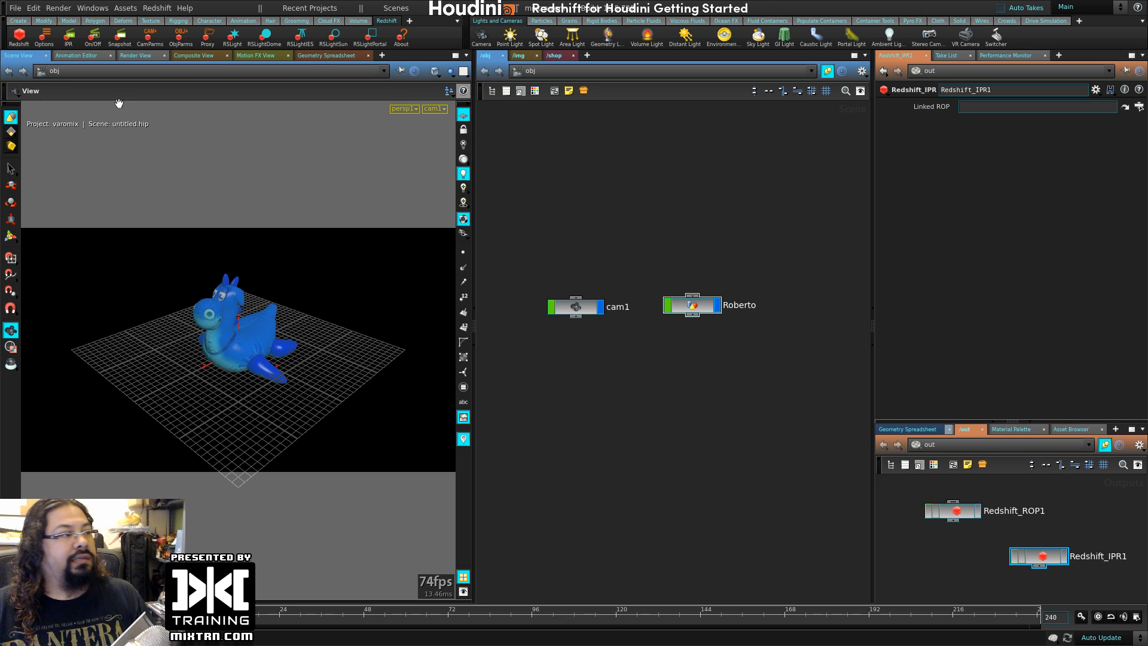
# - Examine the Redshift entry among the render node types, and the Render View's choices of render node and camera
pyautogui.click(59, 8)
pyautogui.moveTo(50, 26)
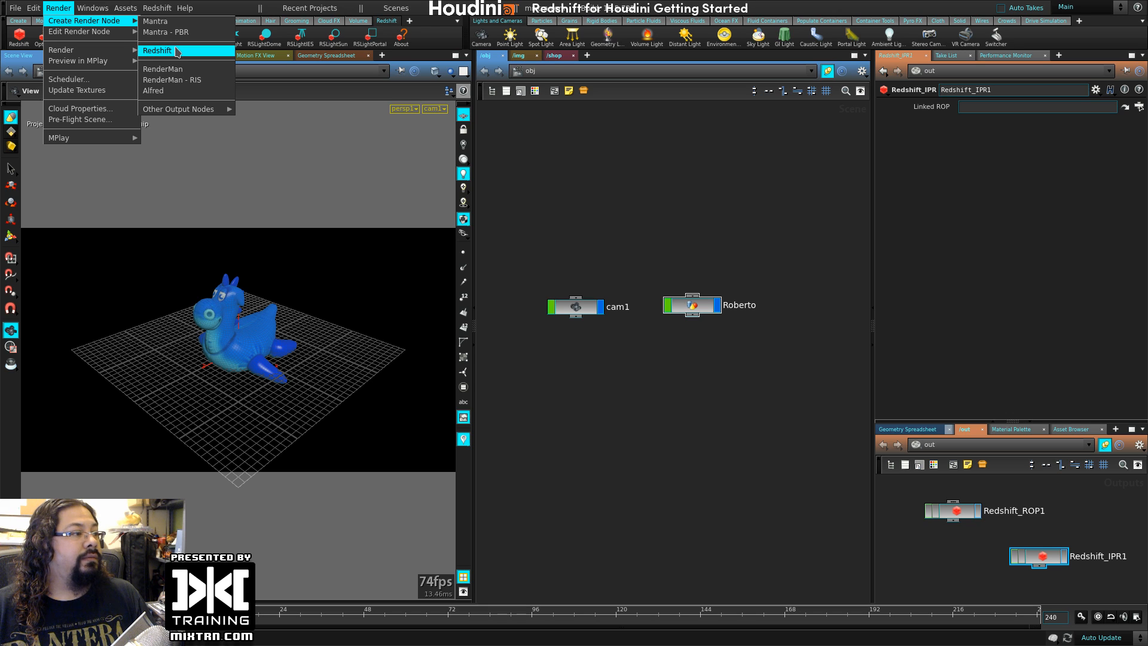
pyautogui.moveTo(179, 108)
pyautogui.press('Escape')
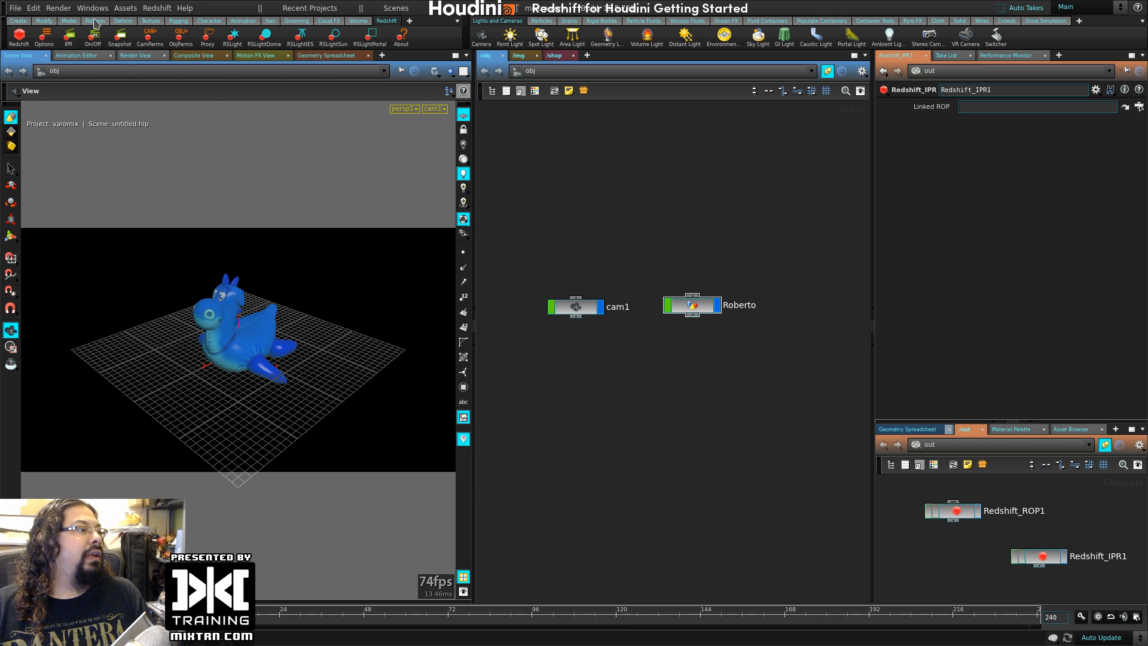
pyautogui.click(143, 56)
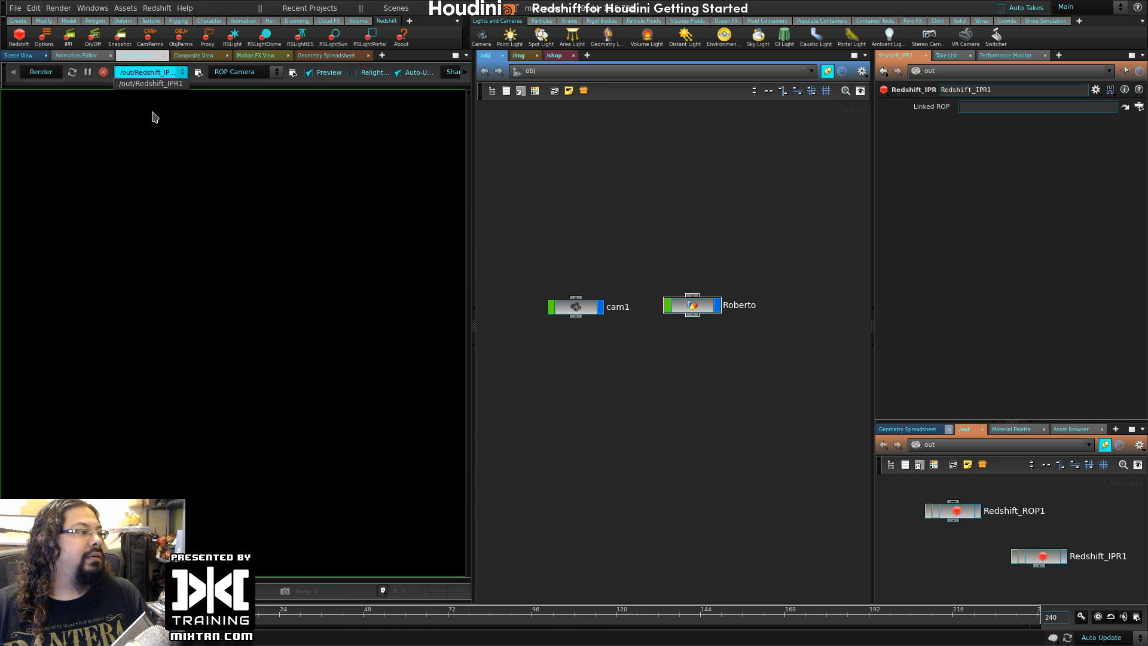
pyautogui.click(258, 74)
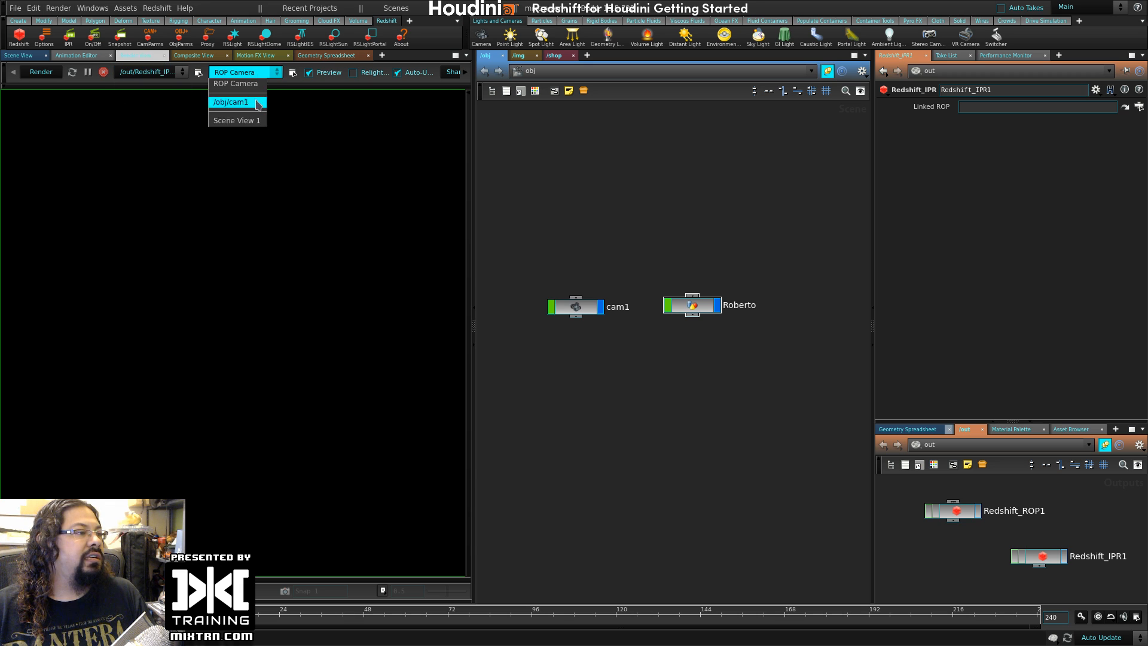
pyautogui.click(560, 237)
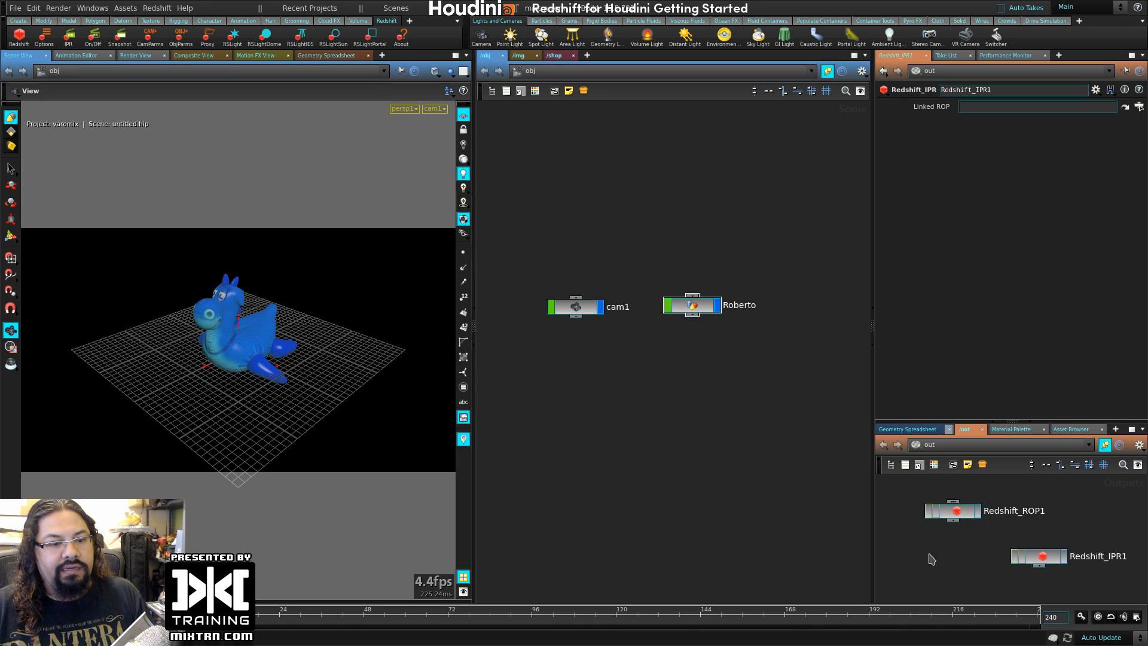
# - Add a second pair of Redshift ROP and IPR nodes directly in the out network
pyautogui.press('Tab')
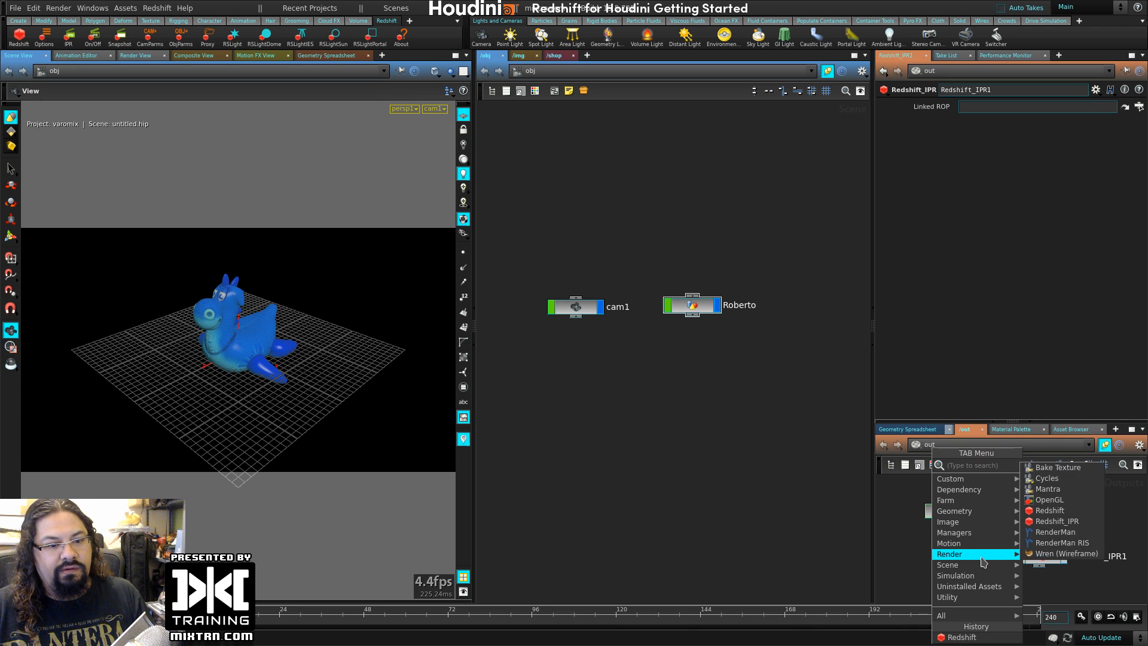
pyautogui.moveTo(1007, 556)
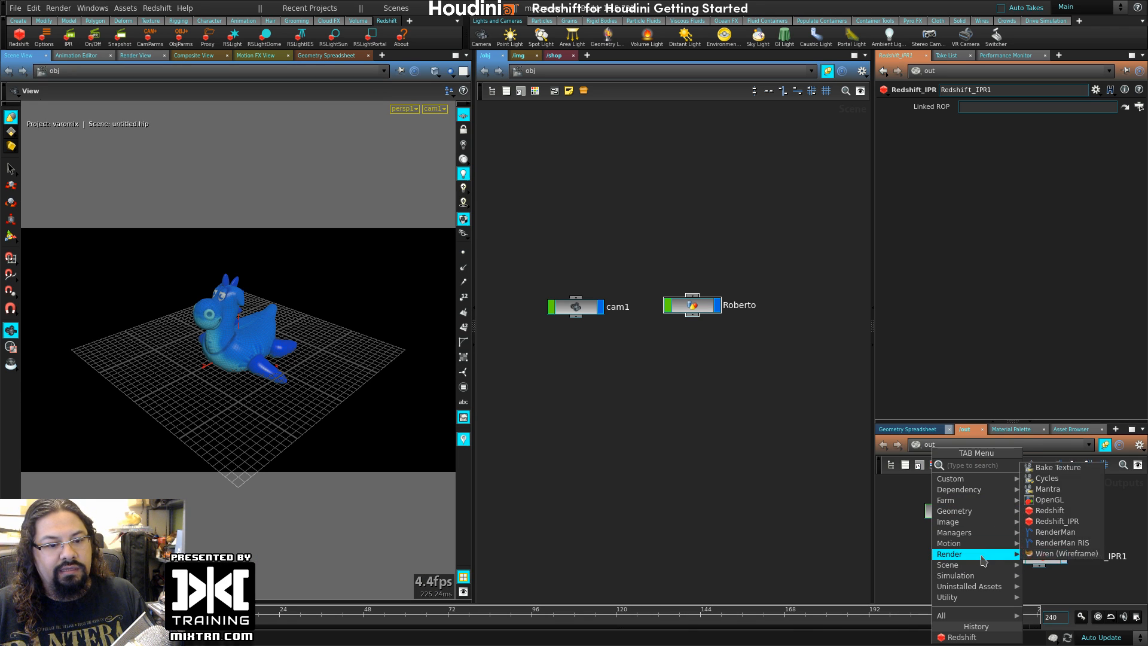
pyautogui.click(1077, 522)
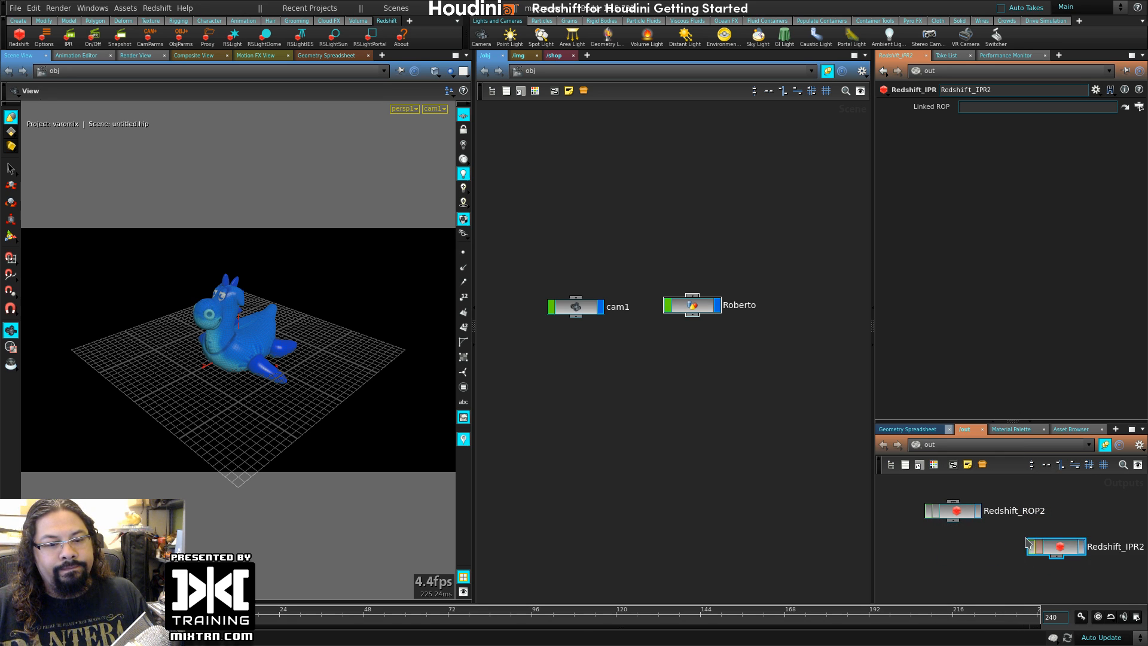
# - Delete all the Redshift ROP and IPR nodes from the out network
pyautogui.click(977, 541)
pyautogui.scroll(-5, 968, 532)
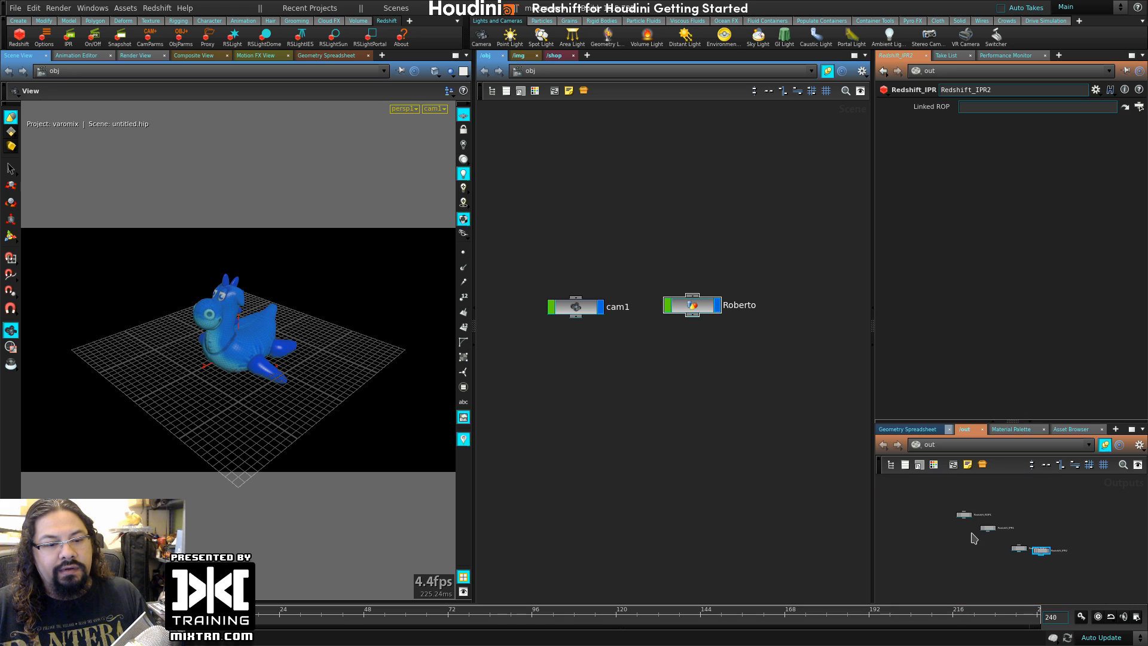
pyautogui.moveTo(932, 504); pyautogui.dragTo(1080, 598)
pyautogui.press('Delete')
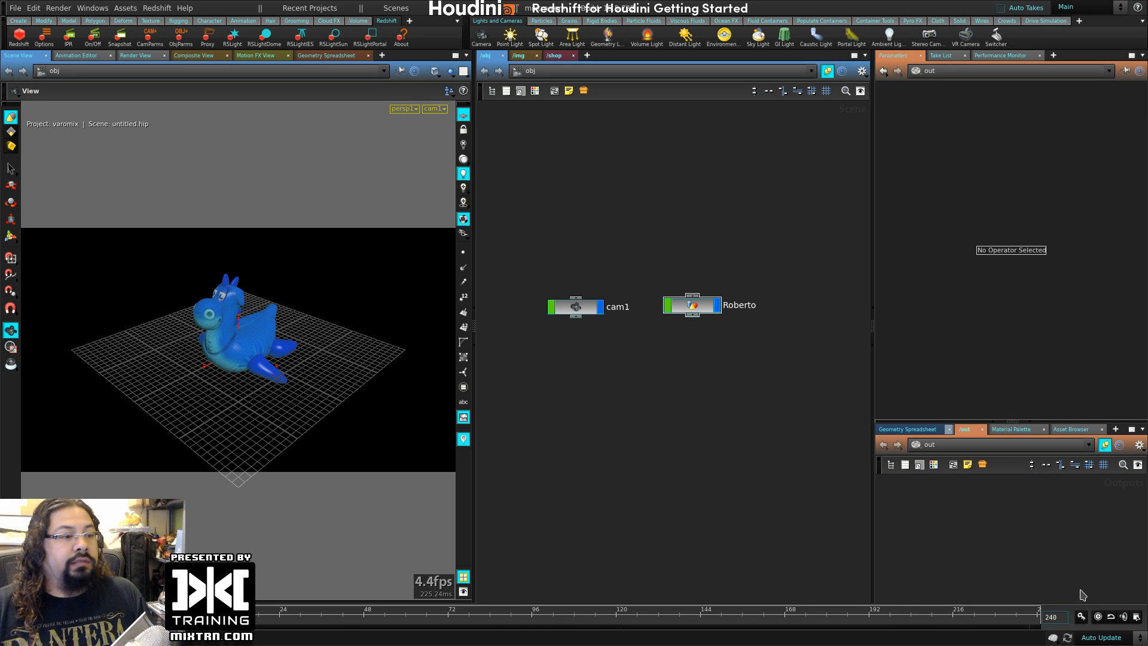
# - Examine the Redshift plugin's global preferences, including the cache folder, texture cache size and enabled GPUs, and close the options unchanged
pyautogui.click(42, 38)
pyautogui.moveTo(187, 31); pyautogui.dragTo(764, 121)
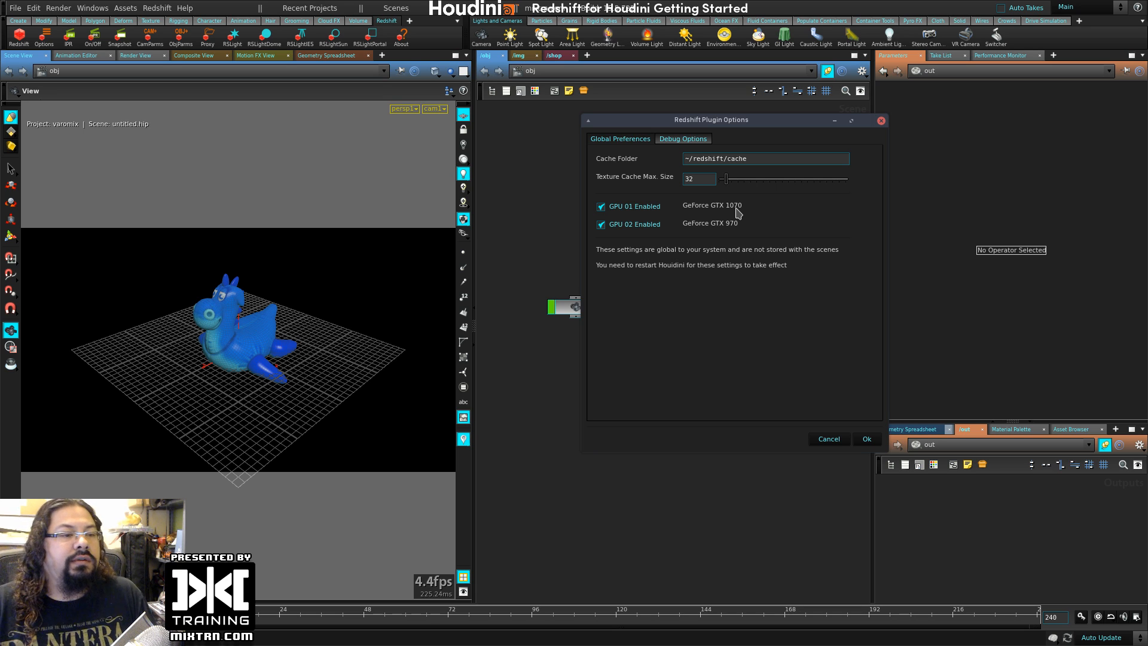
pyautogui.click(662, 140)
pyautogui.click(640, 140)
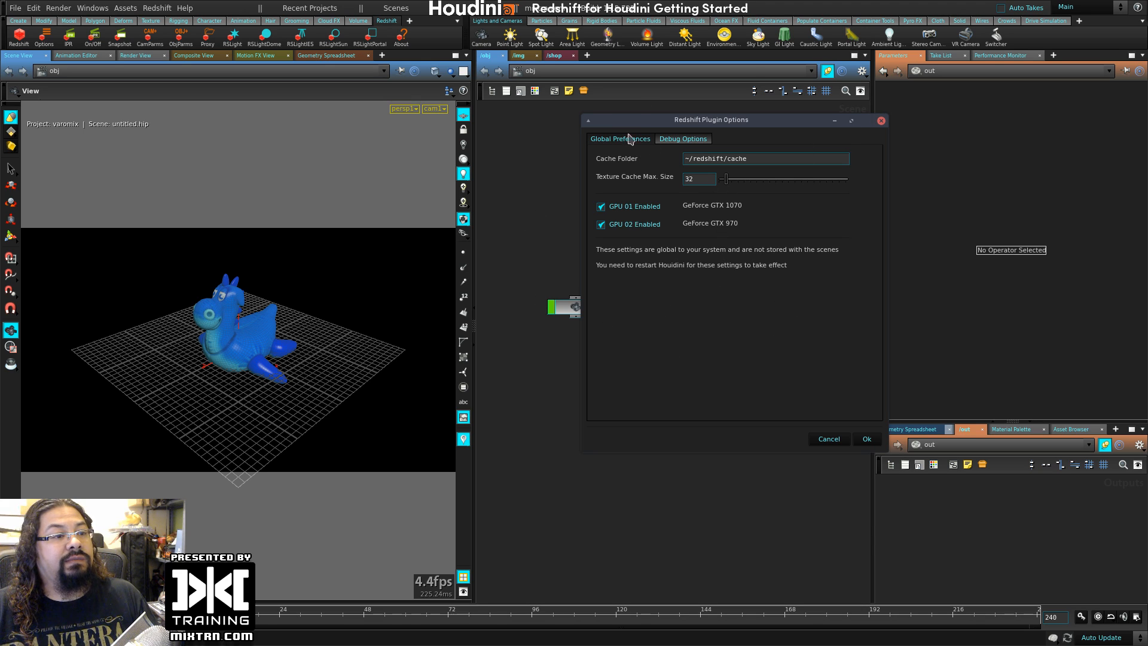
pyautogui.moveTo(734, 122); pyautogui.dragTo(674, 134)
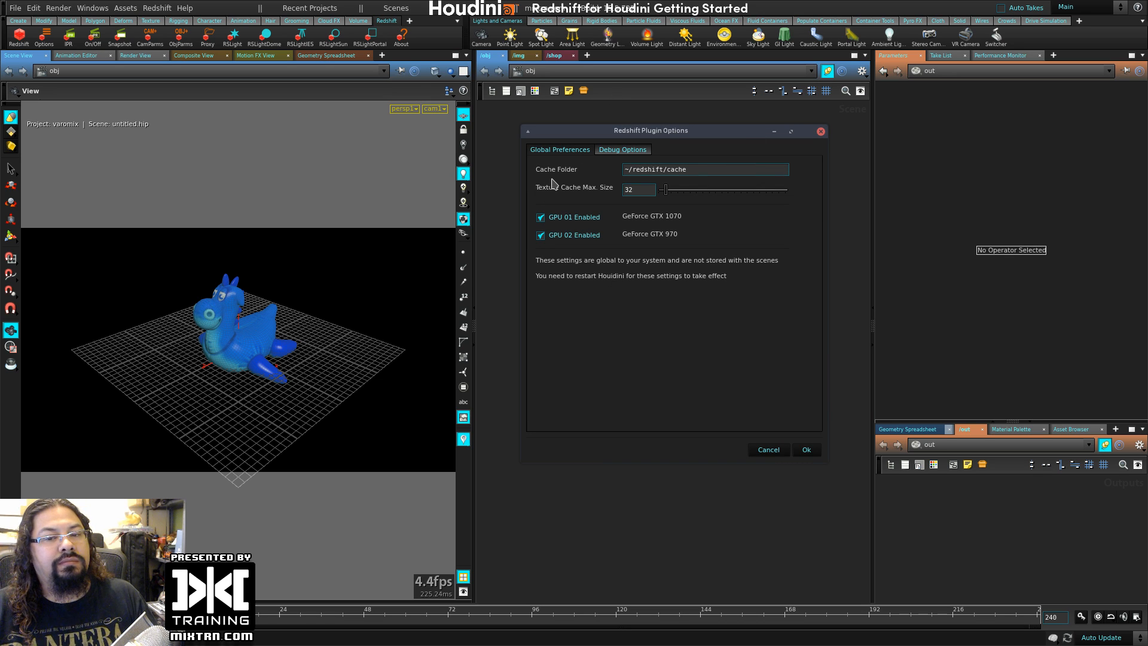
pyautogui.moveTo(666, 129); pyautogui.dragTo(791, 129)
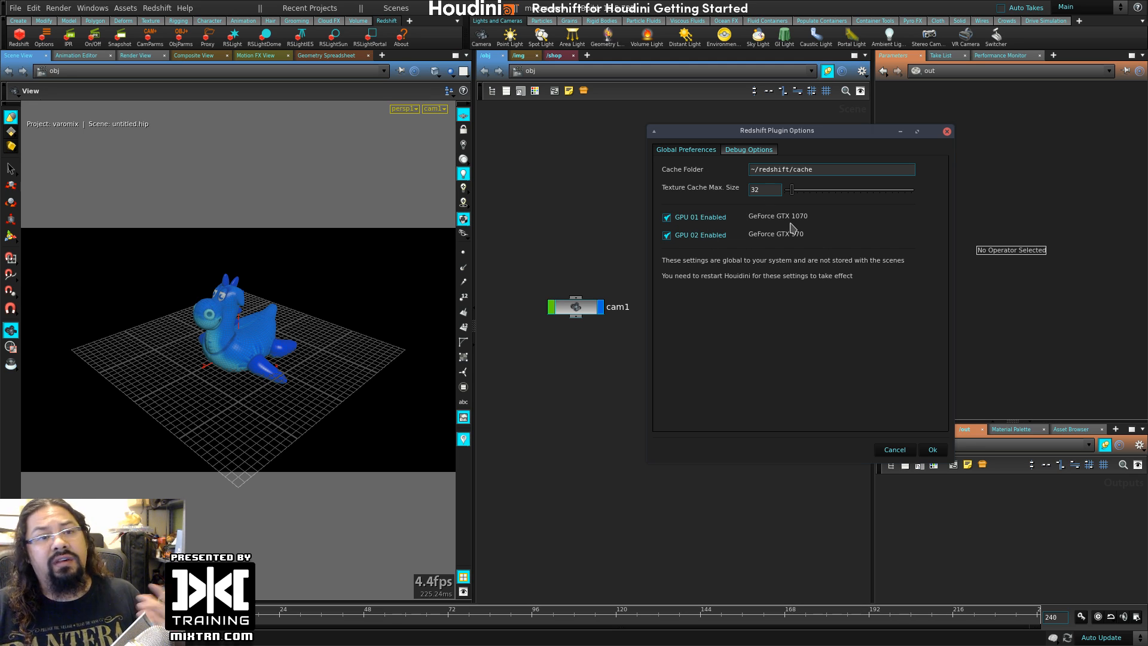
pyautogui.click(946, 132)
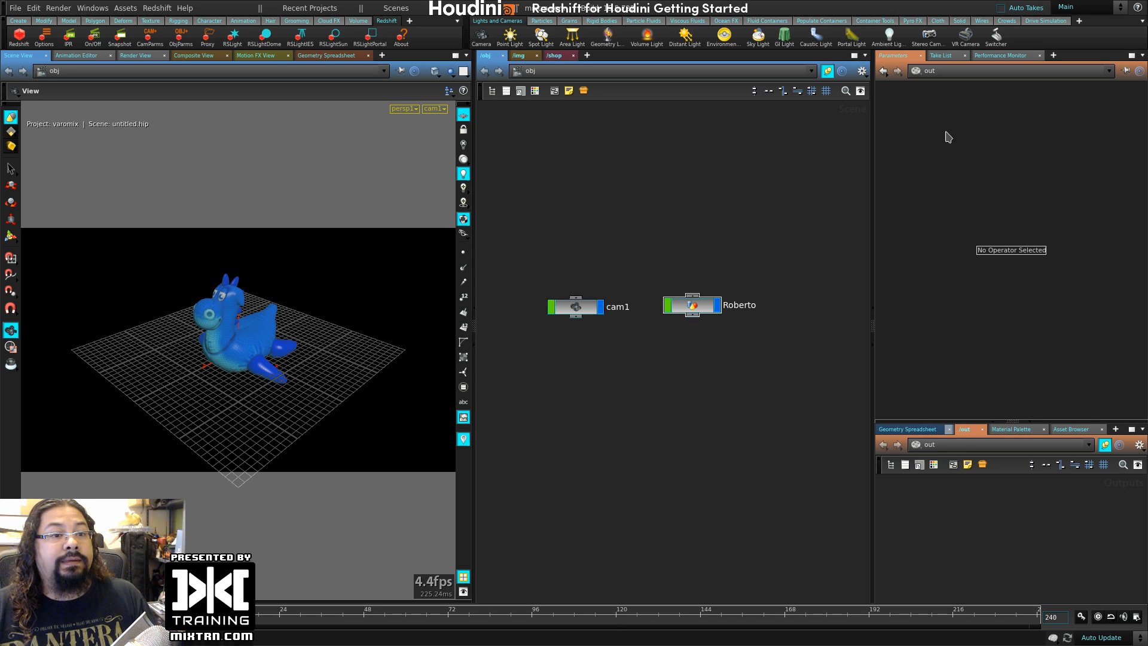
# - Try to start the Redshift IPR with no ROP node in the scene, and dismiss the message
pyautogui.click(71, 37)
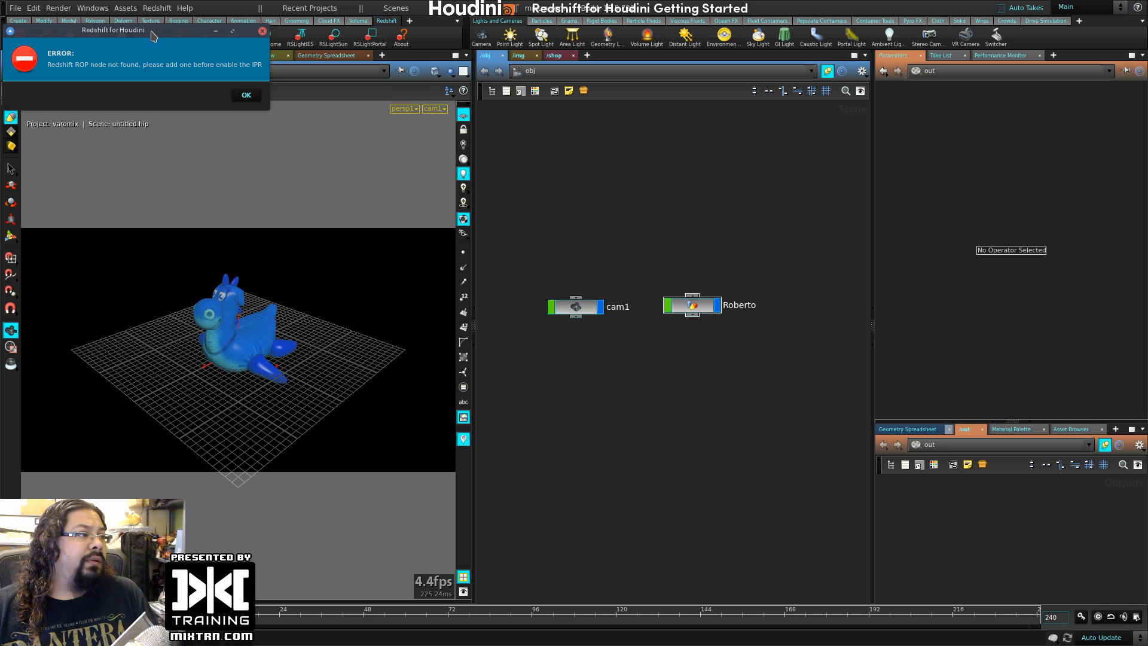
pyautogui.moveTo(154, 34); pyautogui.dragTo(618, 198)
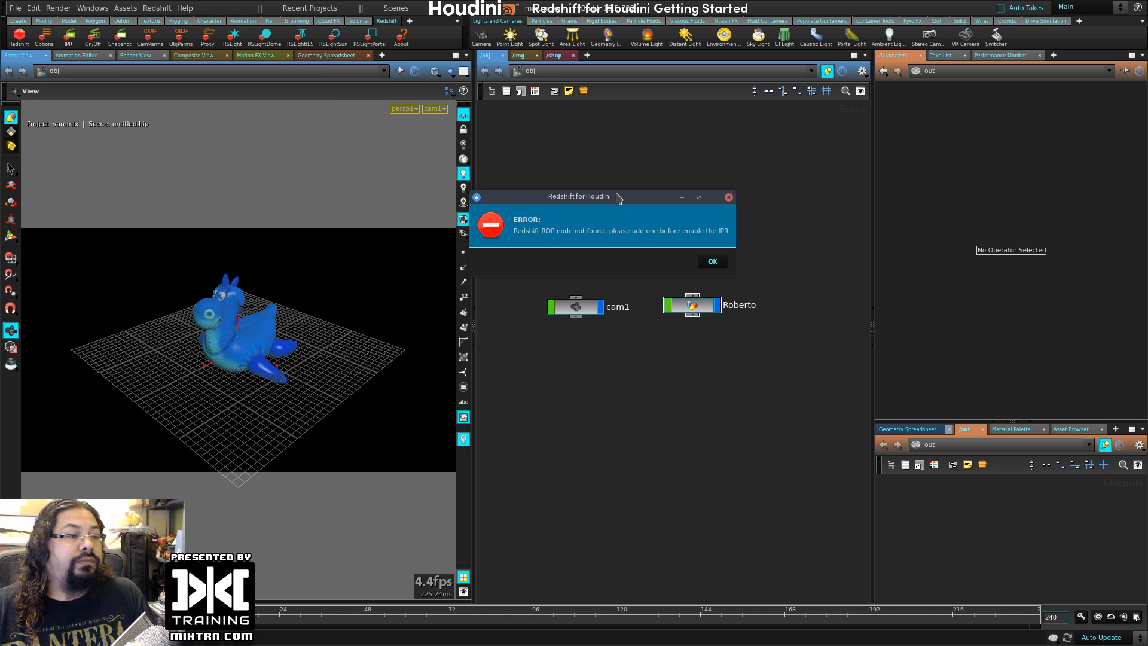
pyautogui.click(713, 262)
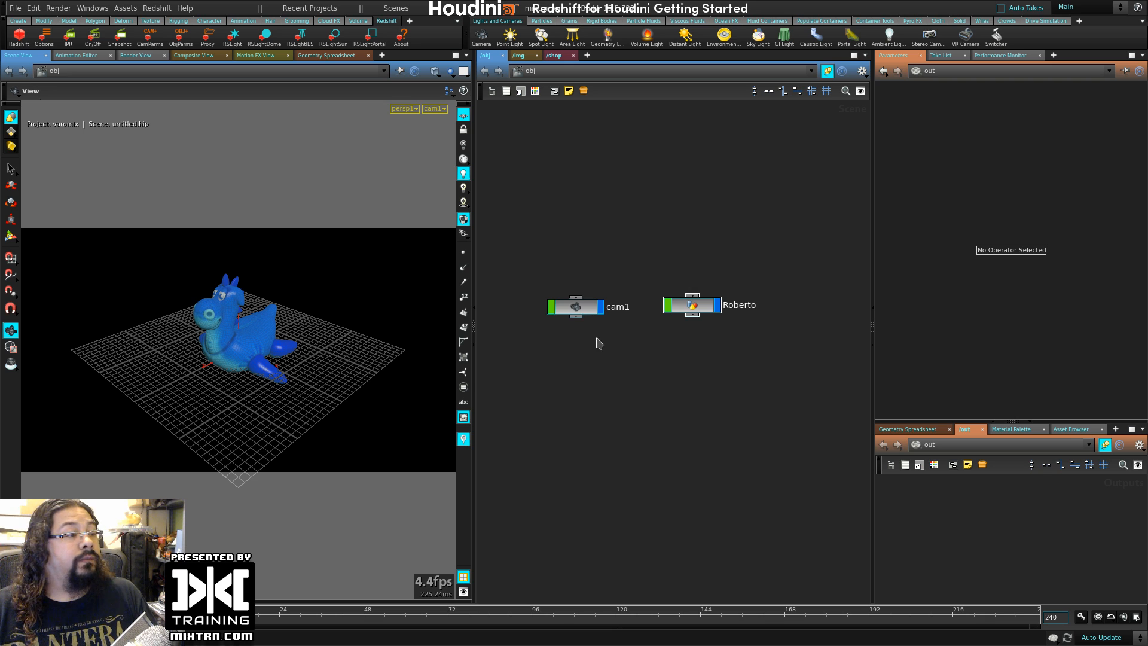
# - Shift the cam1 node slightly upward and view the Redshift plugin's version information
pyautogui.moveTo(560, 312); pyautogui.dragTo(570, 301)
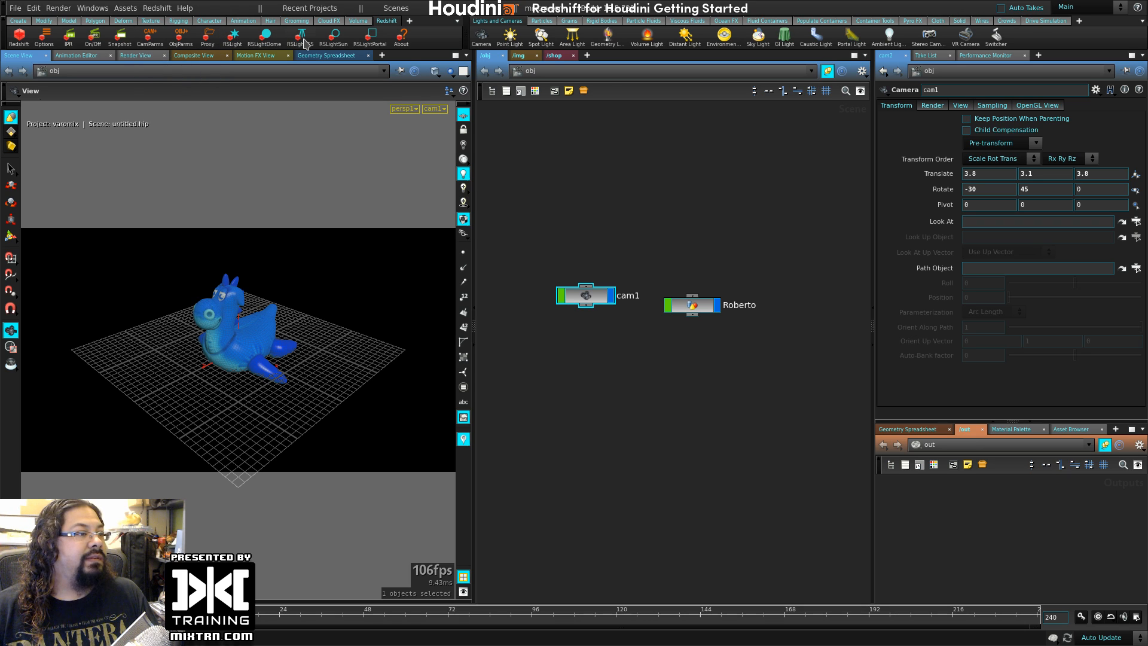
pyautogui.click(406, 38)
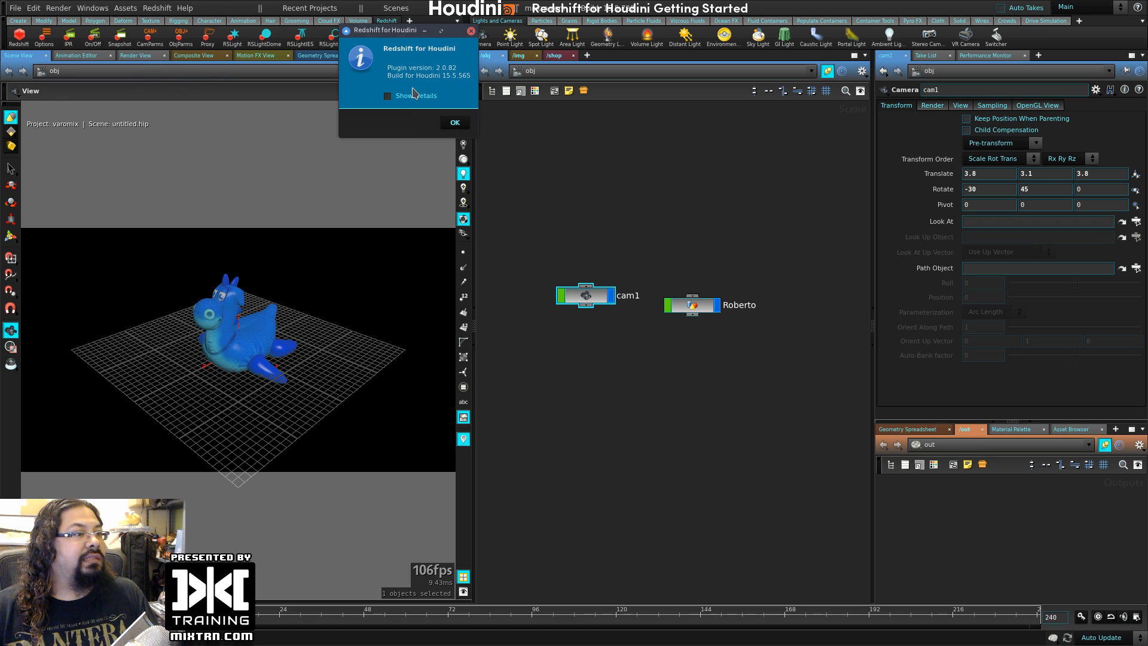
pyautogui.click(455, 123)
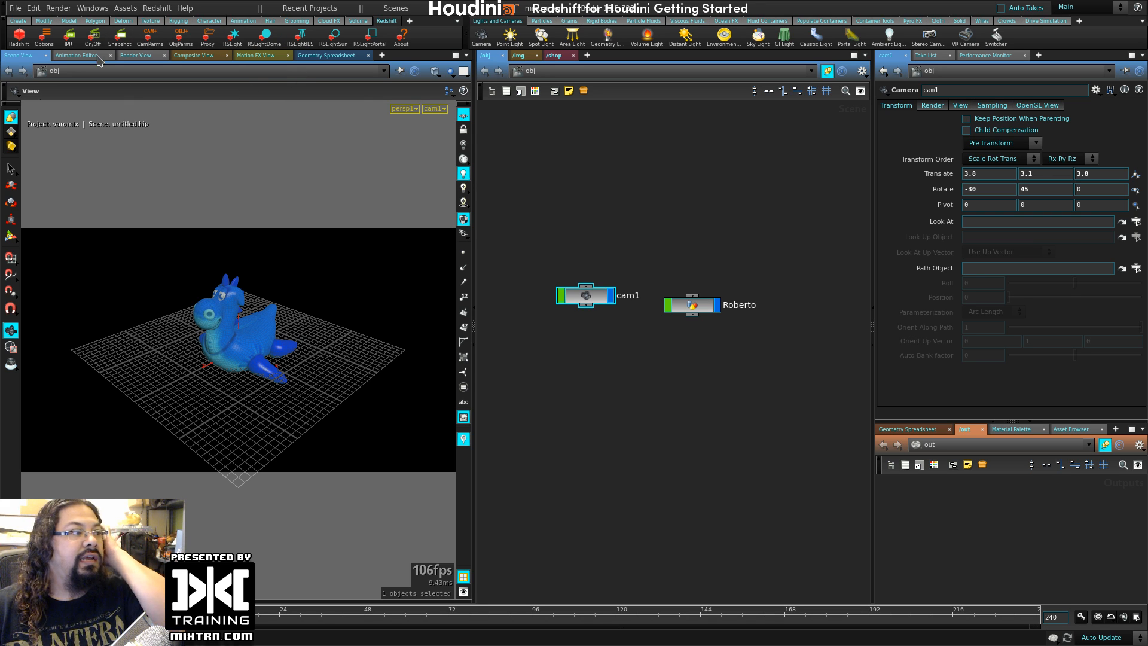
pyautogui.click(567, 233)
pyautogui.press('Tab')
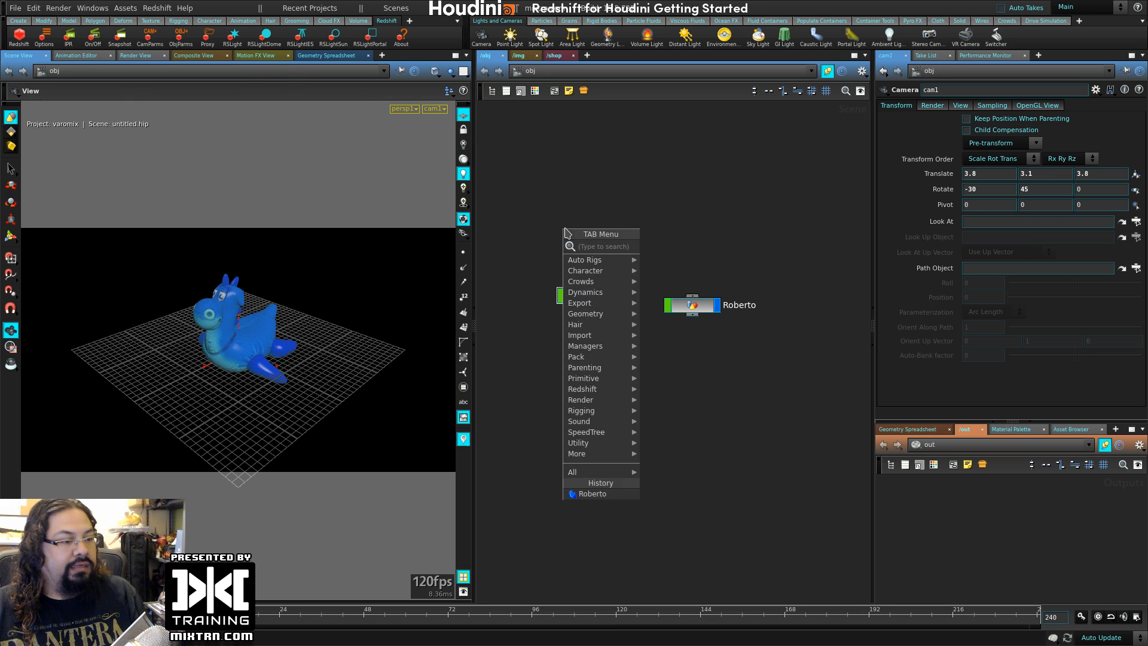
pyautogui.press('Escape')
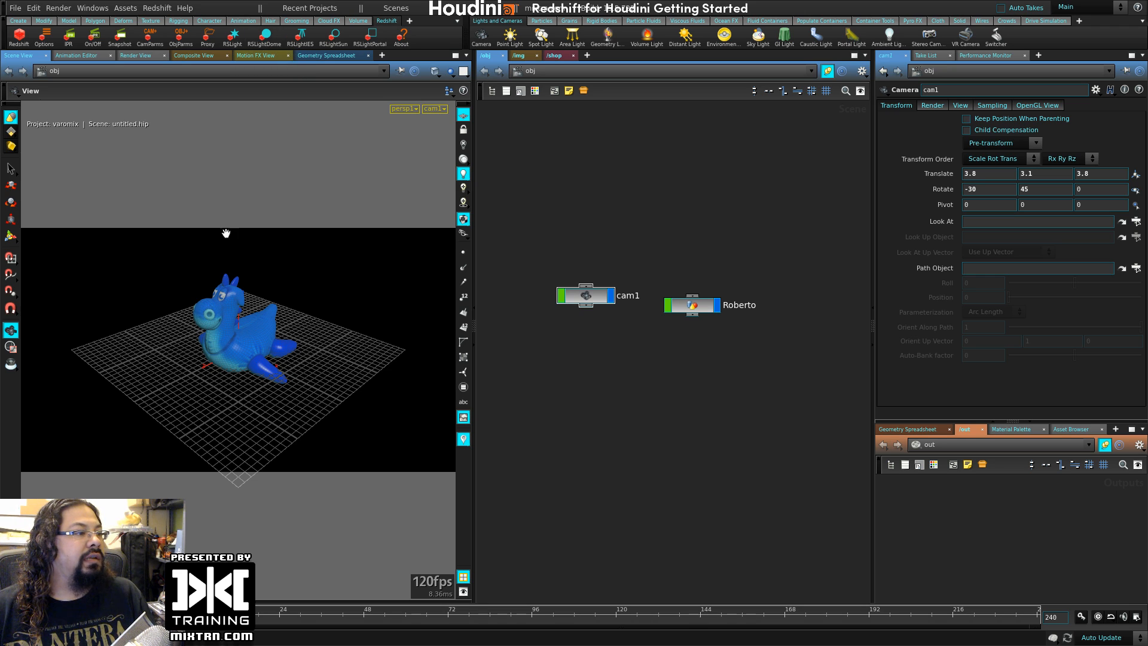
# - Add a Redshift dome light with its node placed below Roberto, and show the scene in wireframe outside the camera view
pyautogui.click(264, 39)
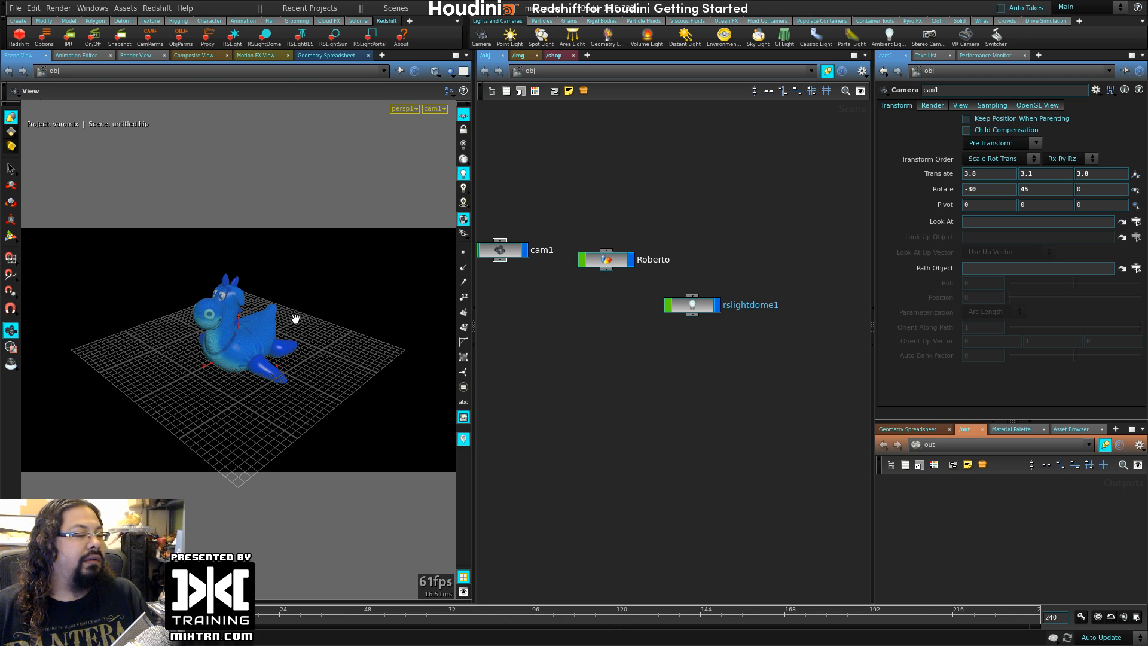
pyautogui.moveTo(652, 318); pyautogui.dragTo(664, 295, button='middle')
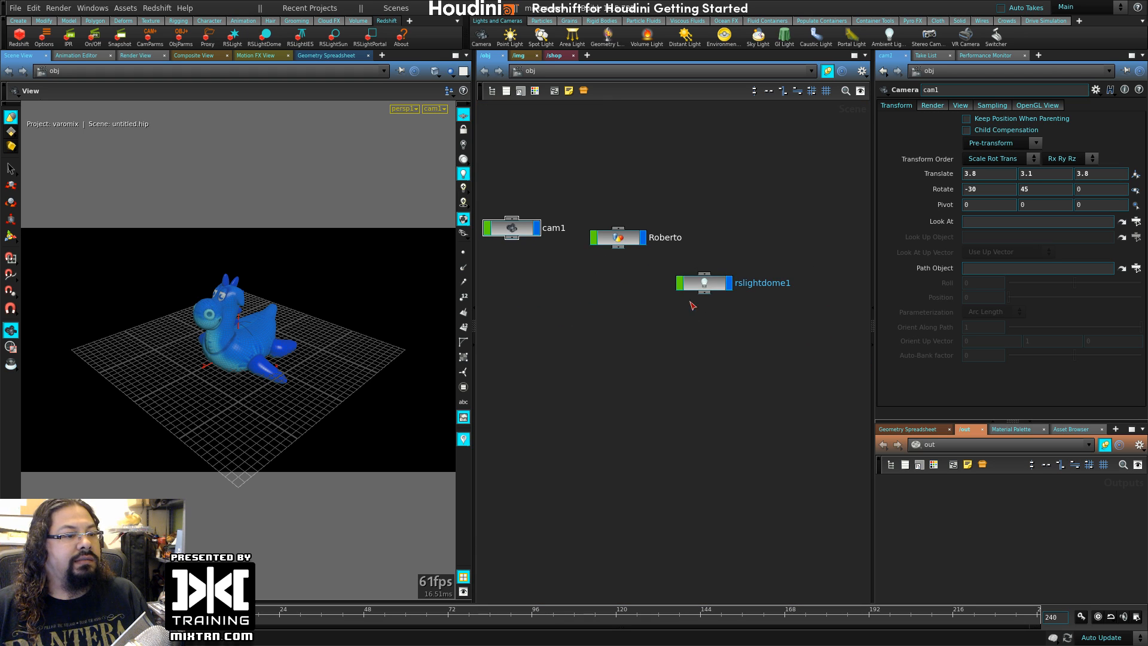
pyautogui.moveTo(702, 284); pyautogui.dragTo(661, 314)
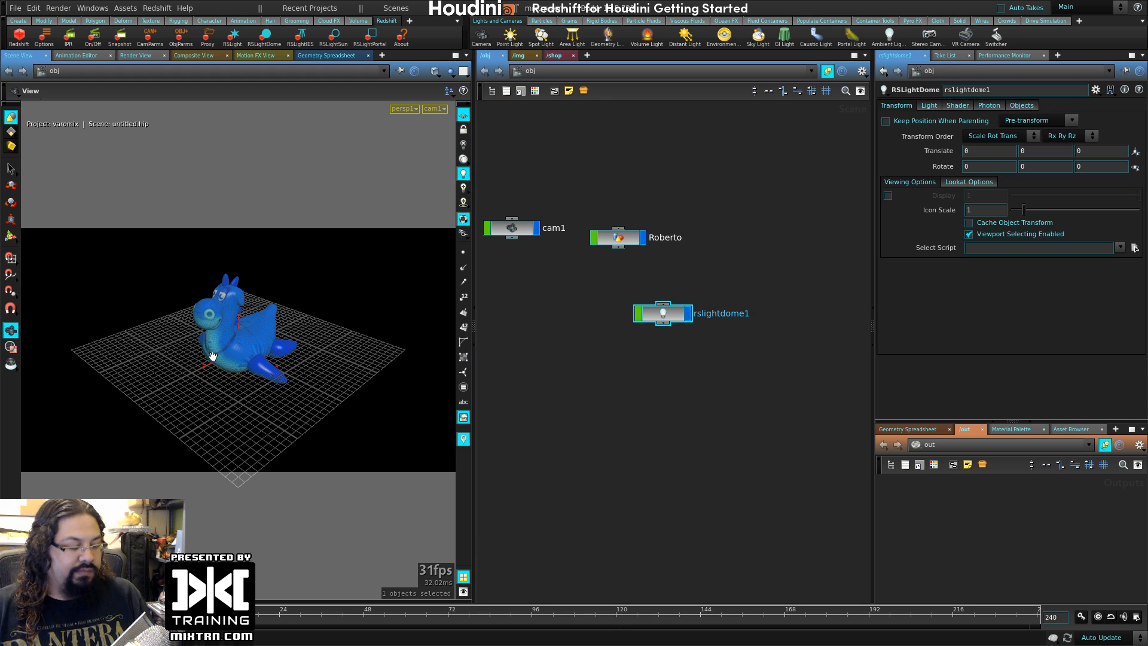
pyautogui.hotkey('shift', 'w')
pyautogui.moveTo(183, 350)
pyautogui.mouseDown(button='right')
pyautogui.moveTo(343, 353)
pyautogui.moveTo(609, 314)
pyautogui.mouseUp(button='right')
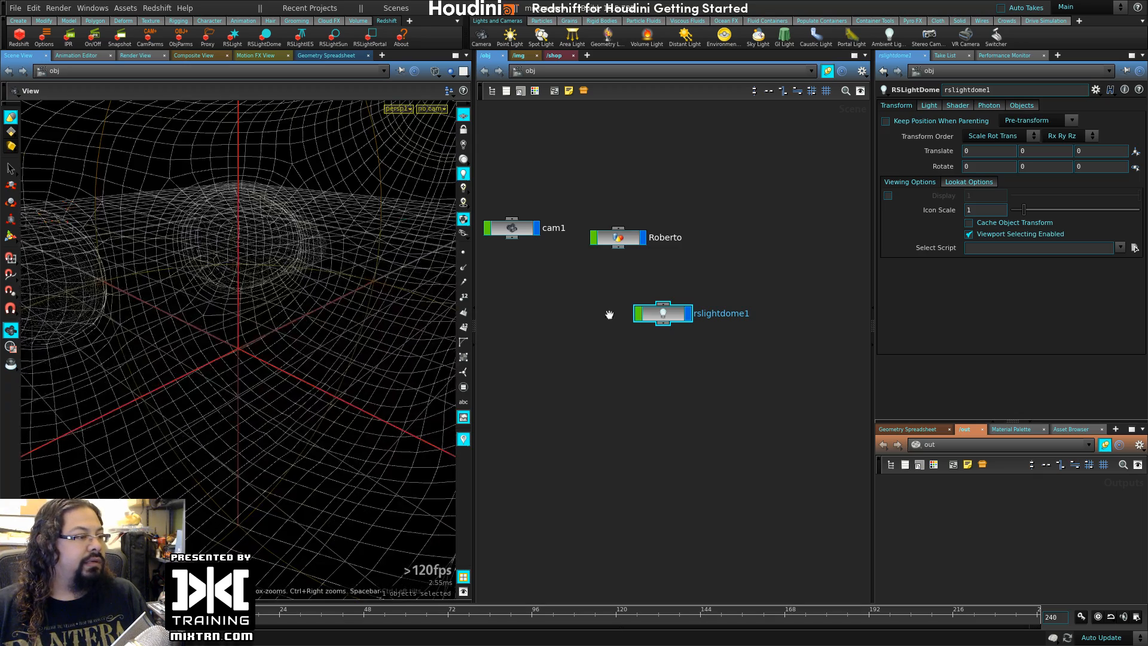
# - Select Roberto and reset its translation to 0, 0, 0 so the model sits at the scene origin
pyautogui.moveTo(281, 352); pyautogui.dragTo(244, 363, button='right')
pyautogui.moveTo(243, 364); pyautogui.dragTo(66, 355)
pyautogui.click(635, 238)
pyautogui.press('t')
pyautogui.keyDown('alt'); pyautogui.moveTo(197, 358); pyautogui.dragTo(420, 352); pyautogui.keyUp('alt')
pyautogui.click(190, 302)
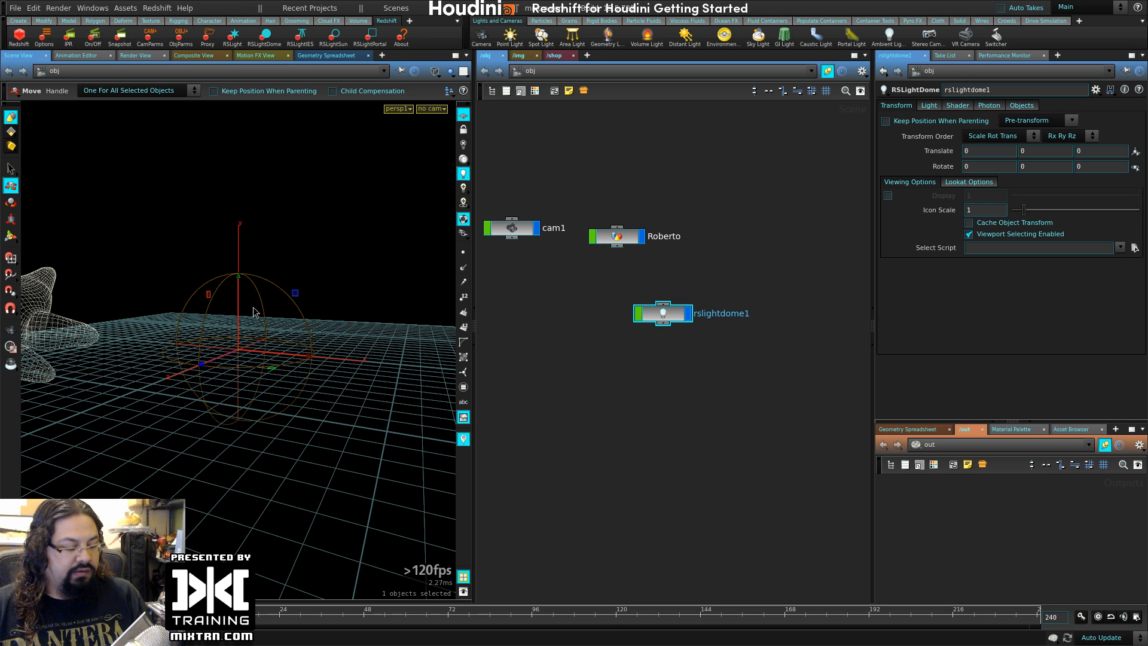
pyautogui.moveTo(652, 267); pyautogui.dragTo(587, 184)
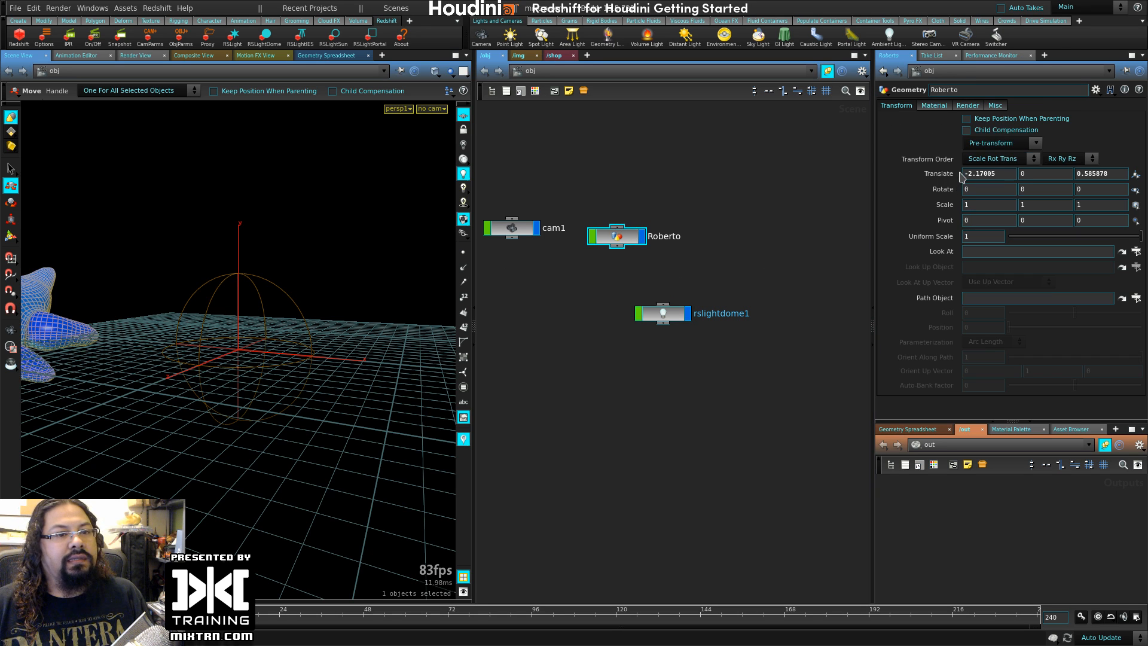
pyautogui.keyDown('ctrl'); pyautogui.middleClick(948, 174); pyautogui.keyUp('ctrl')
pyautogui.press('Escape')
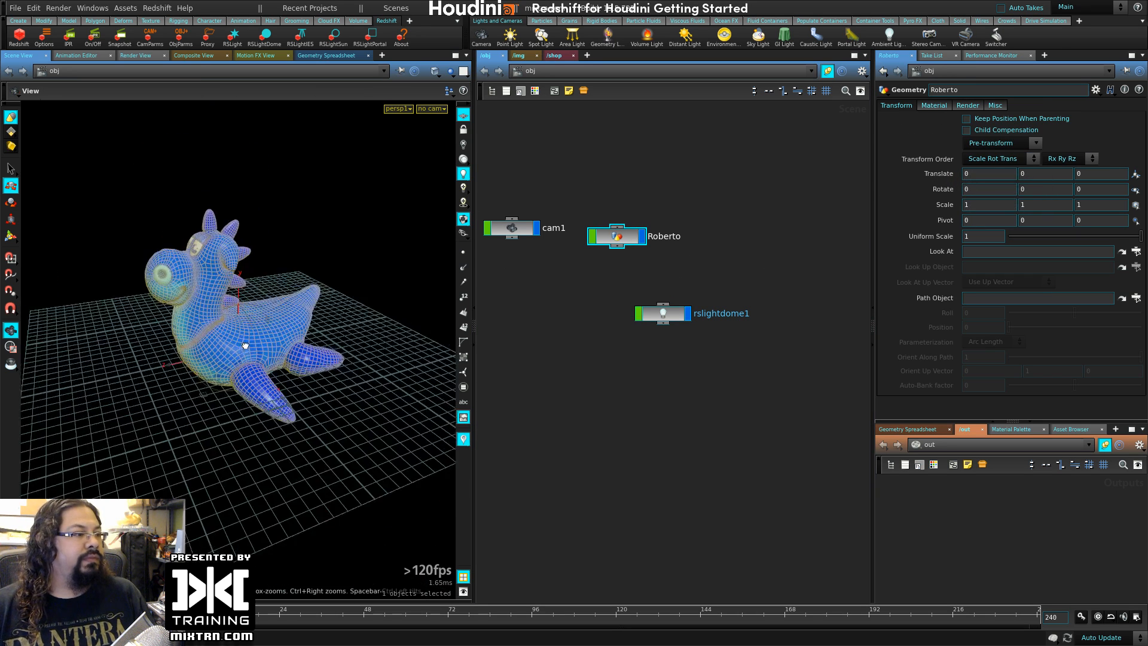
pyautogui.moveTo(245, 345); pyautogui.dragTo(256, 371)
pyautogui.press('t')
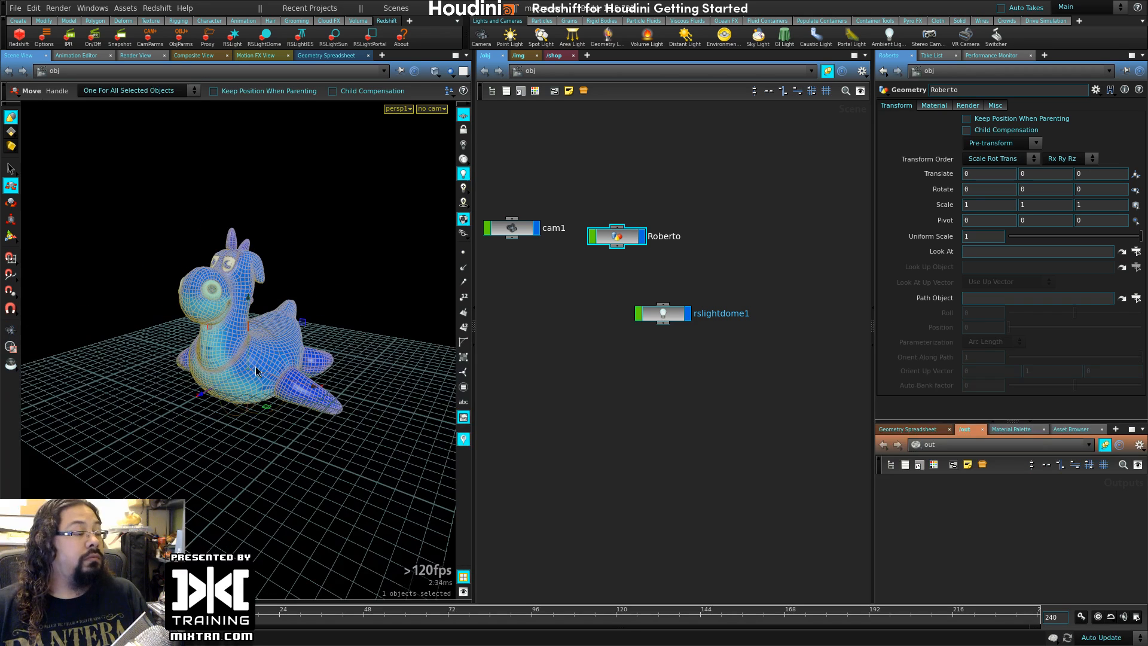
# - Look through cam1, lock the camera to the view and move in closer to frame Roberto
pyautogui.click(431, 109)
pyautogui.click(457, 161)
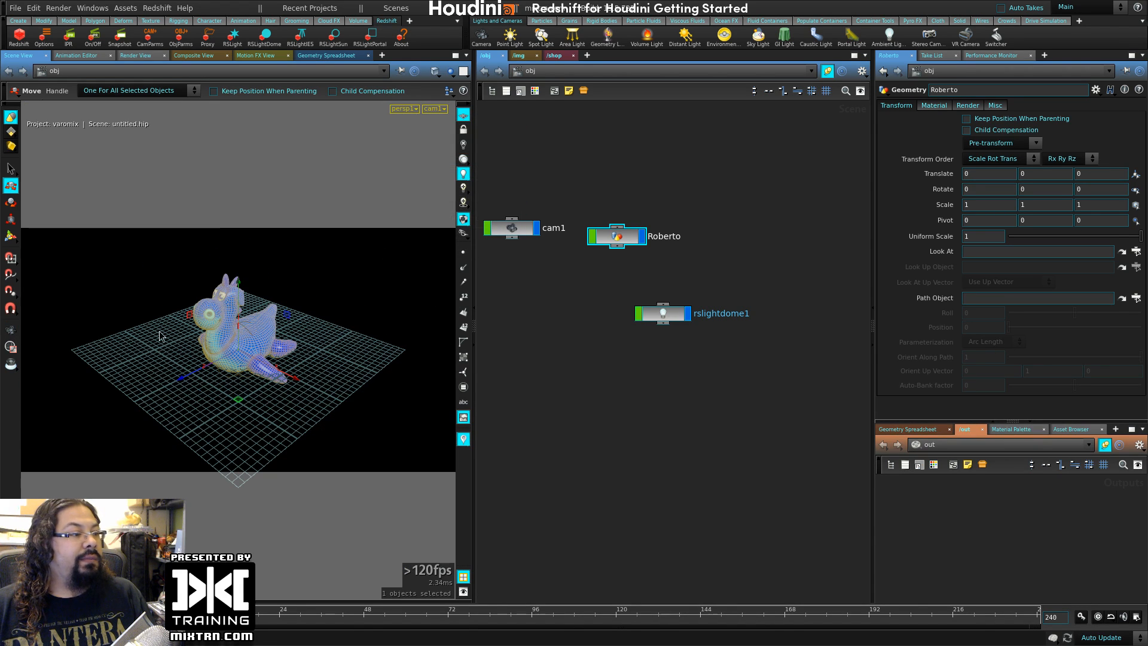
pyautogui.click(463, 130)
pyautogui.keyDown('alt'); pyautogui.moveTo(129, 322); pyautogui.dragTo(338, 317, button='right'); pyautogui.keyUp('alt')
# - Create a default grid object at the origin as a floor beneath Roberto
pyautogui.press('Tab')
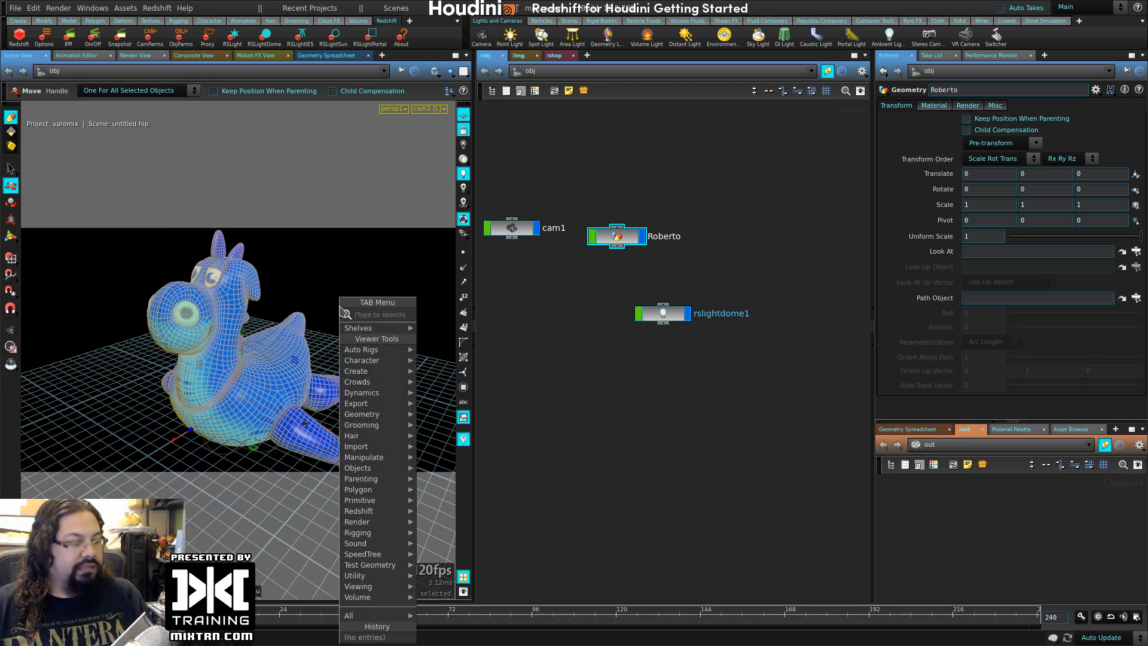
pyautogui.write('grid')
pyautogui.press('Return')
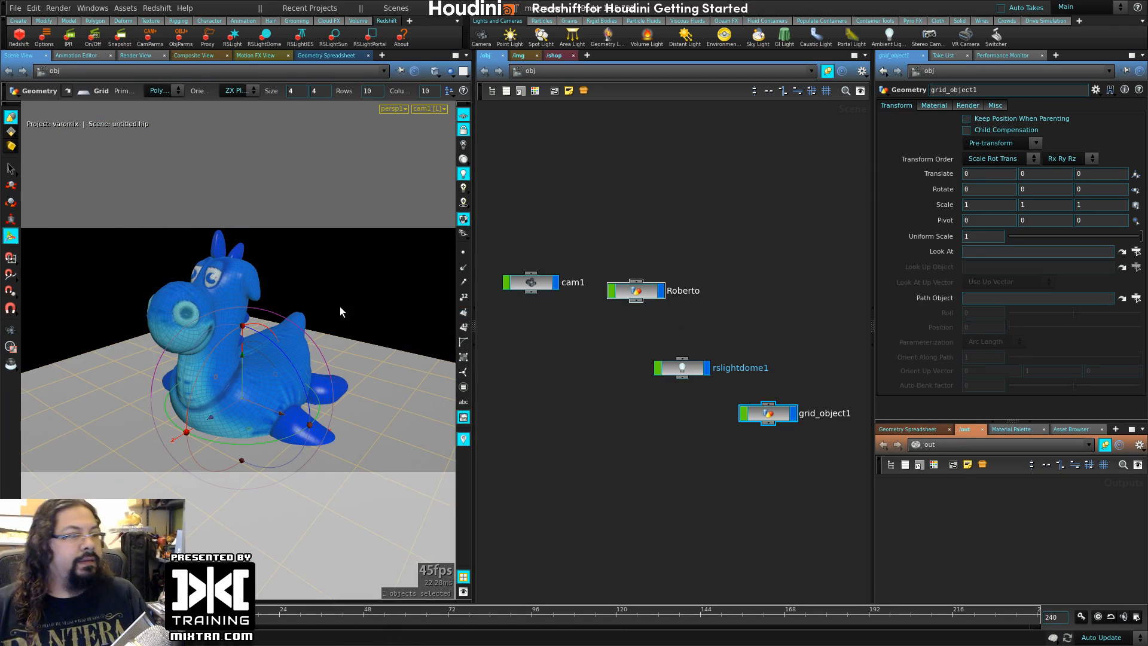
# - Add a Redshift ROP node and a Redshift IPR node to the out network
pyautogui.press('Tab')
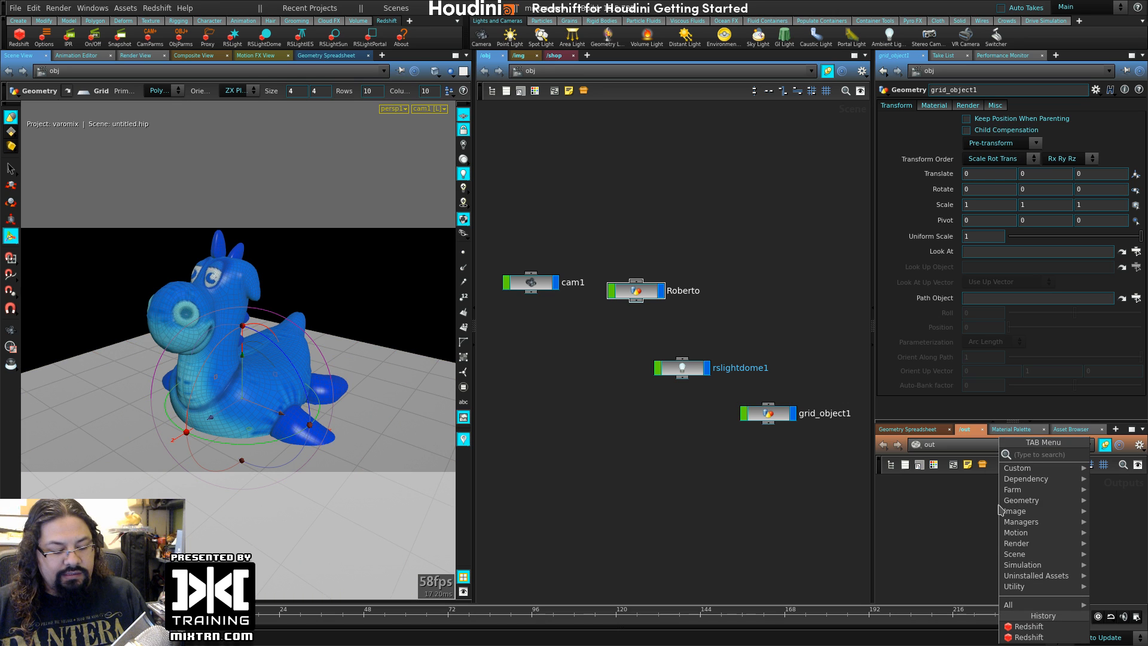
pyautogui.write('red')
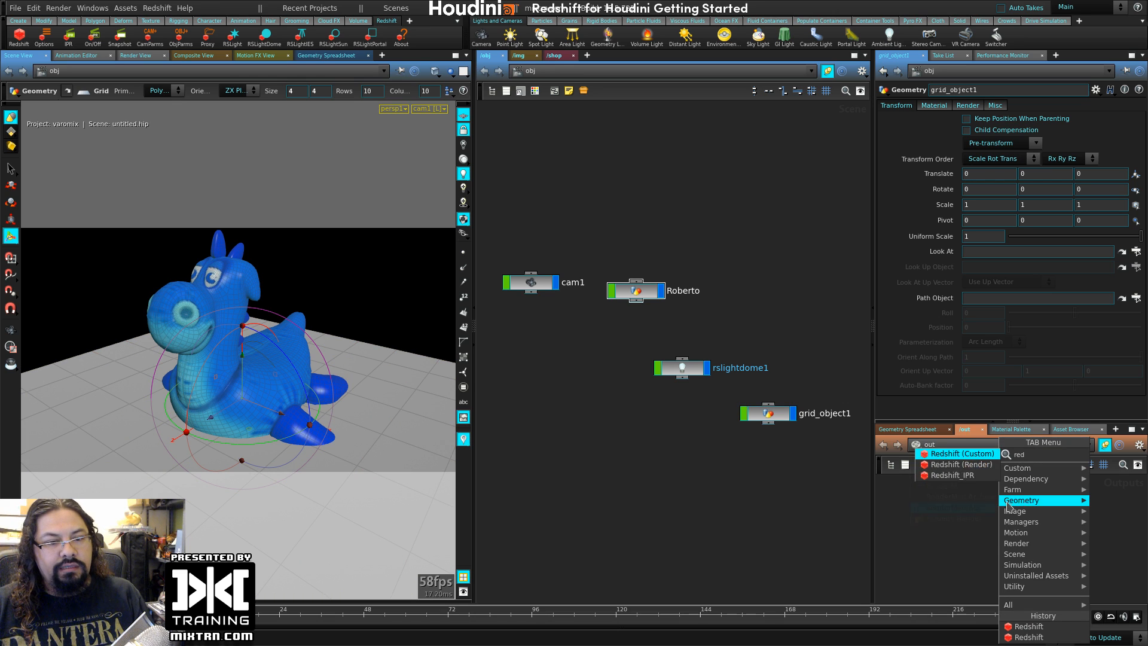
pyautogui.click(951, 476)
pyautogui.press('h')
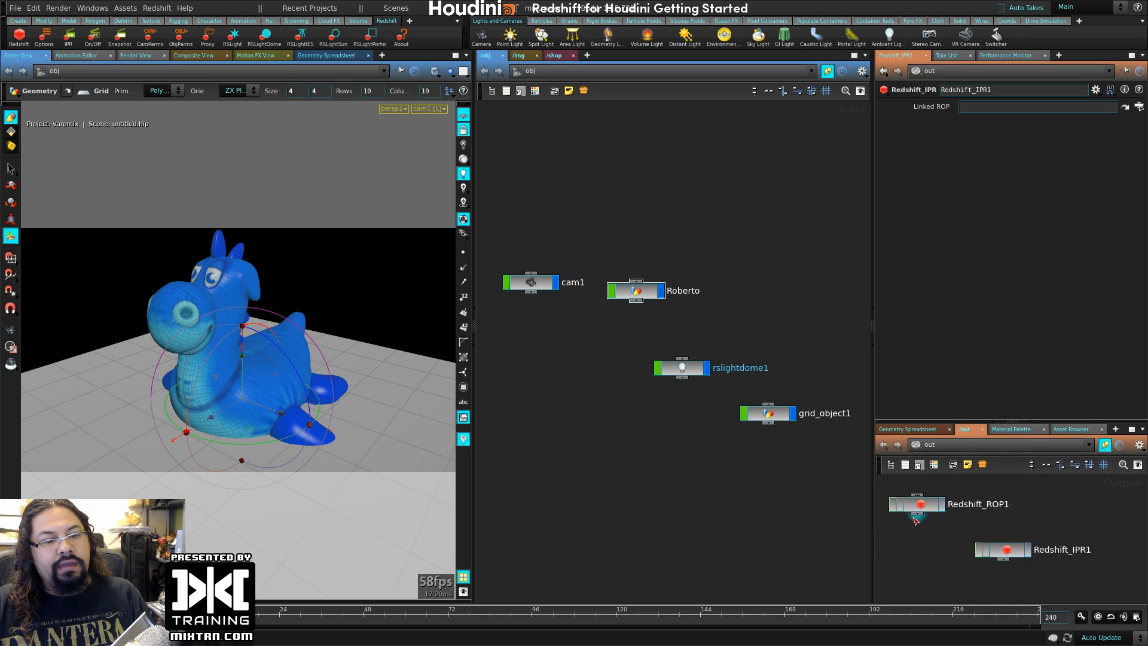
# - Add an extra Redshift (Custom) render node to the out network and delete it again
pyautogui.press('Tab')
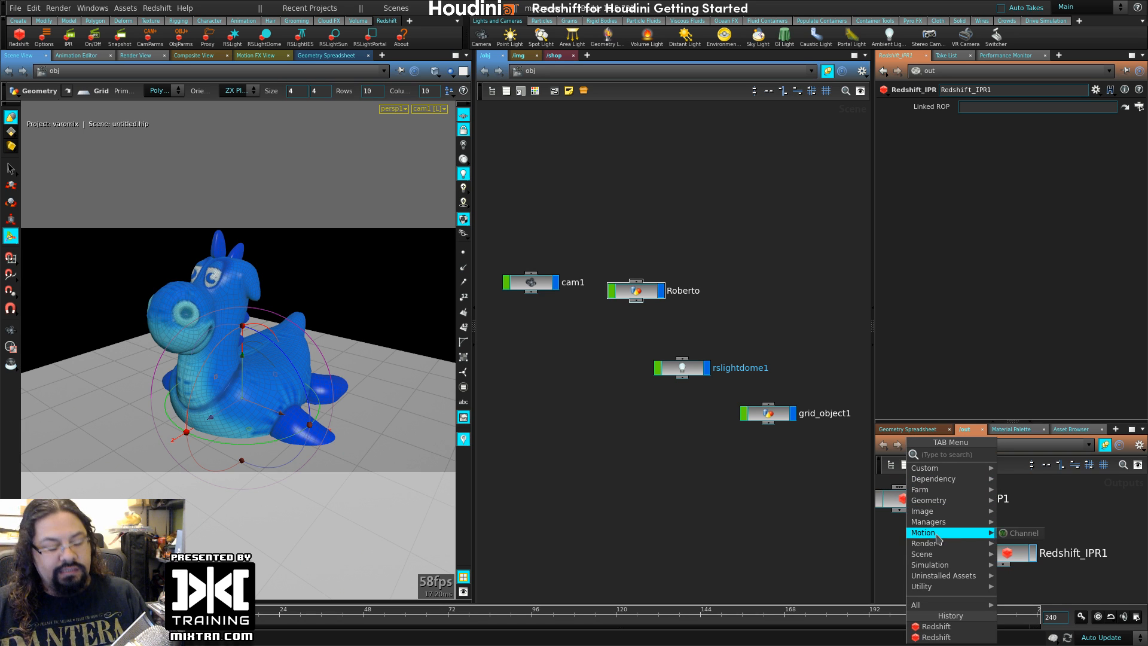
pyautogui.write('red')
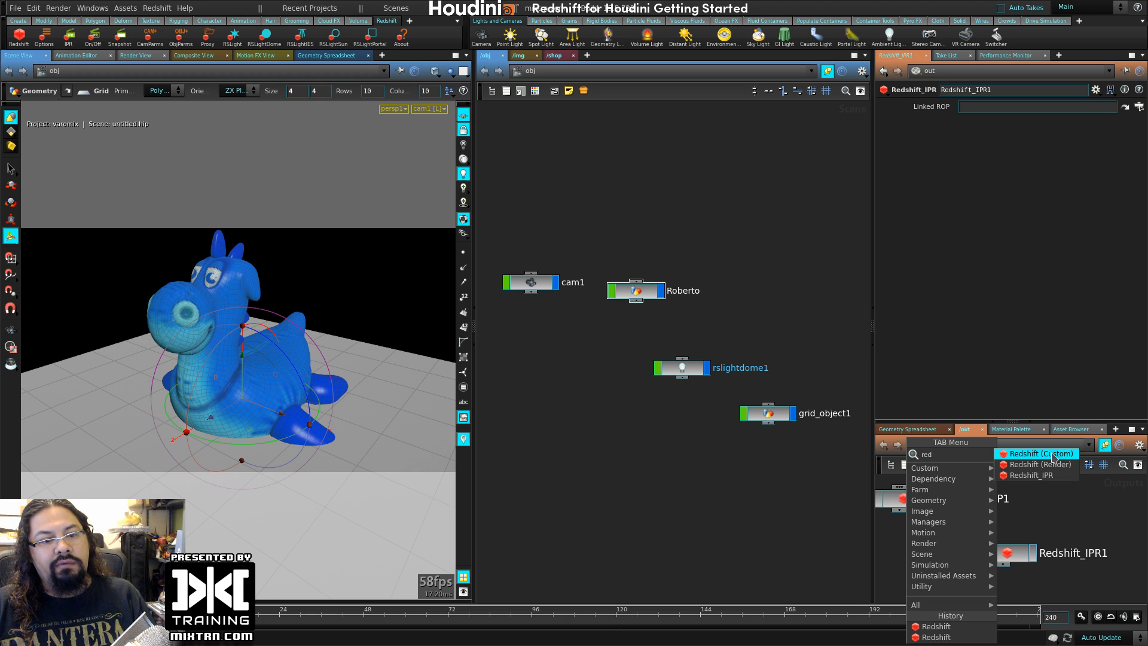
pyautogui.click(1010, 452)
pyautogui.click(1091, 502)
pyautogui.moveTo(1036, 525); pyautogui.dragTo(1097, 545, button='middle')
pyautogui.press('Delete')
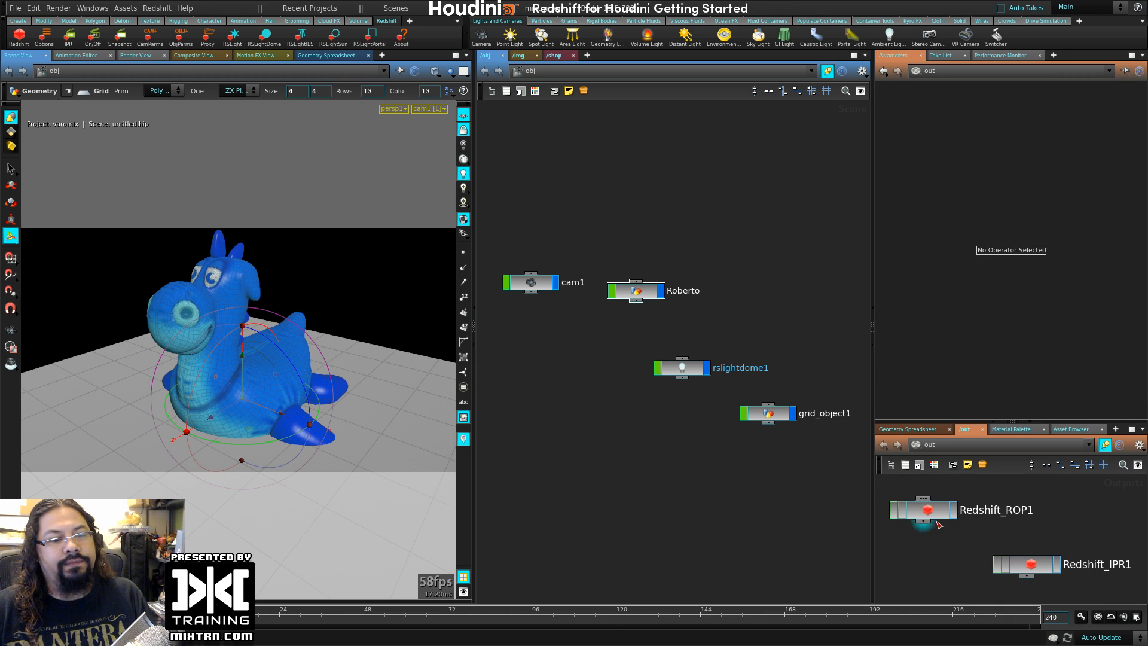
# - View the parameters of the Redshift ROP and IPR nodes, dismiss the IPR's render dialog and show the render view
pyautogui.click(925, 510)
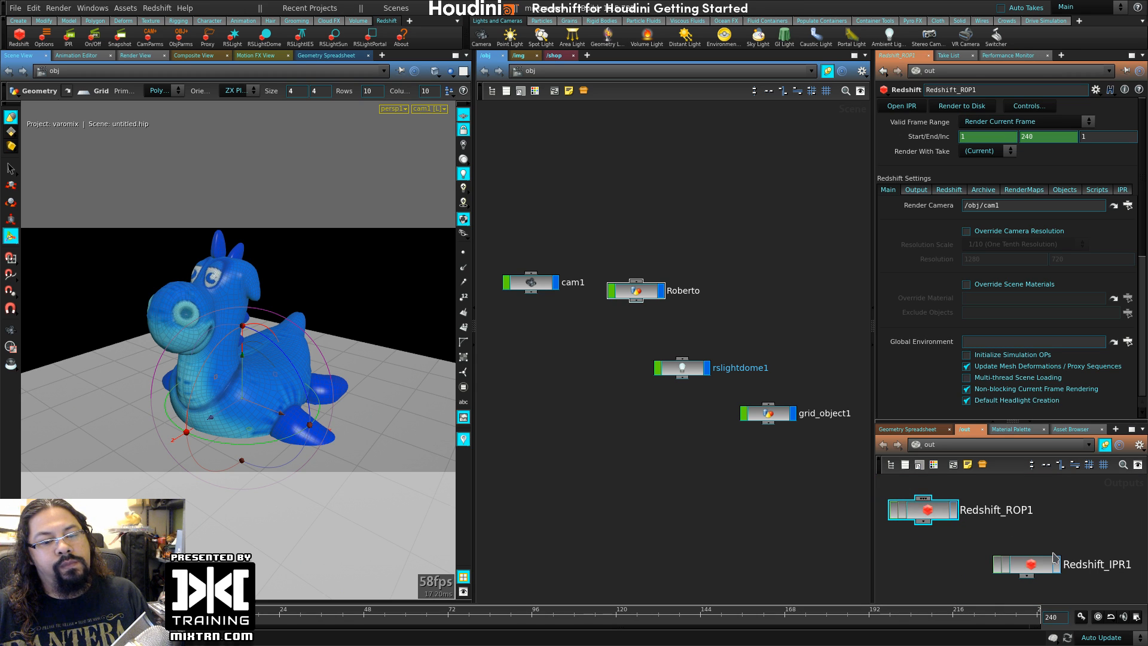
pyautogui.click(1058, 567)
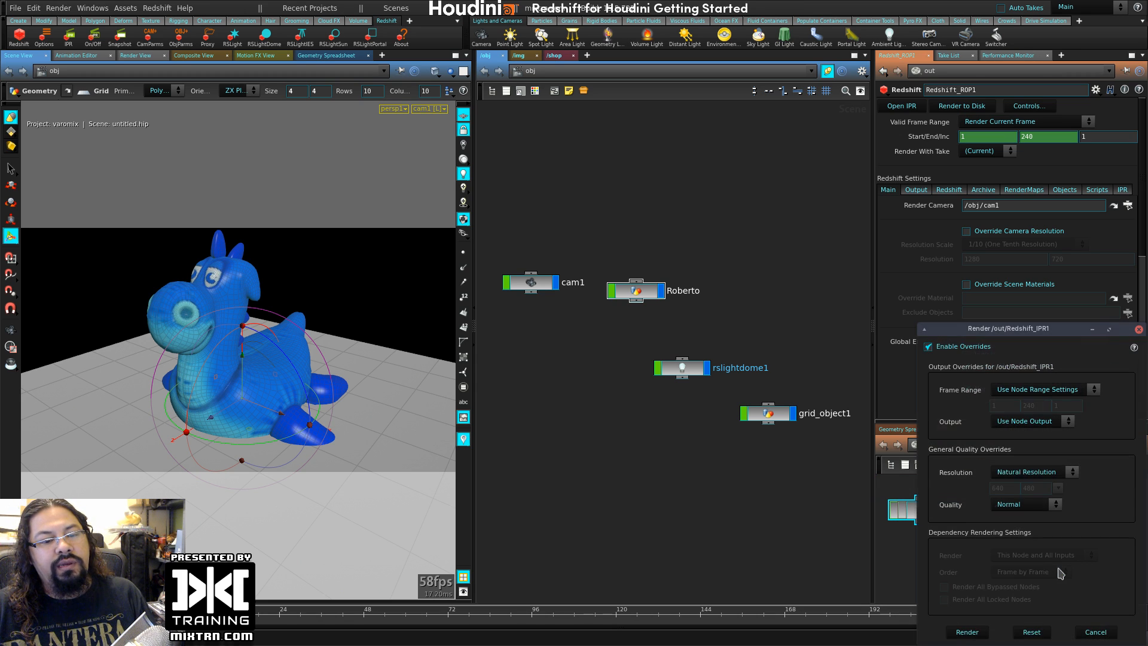
pyautogui.click(1138, 329)
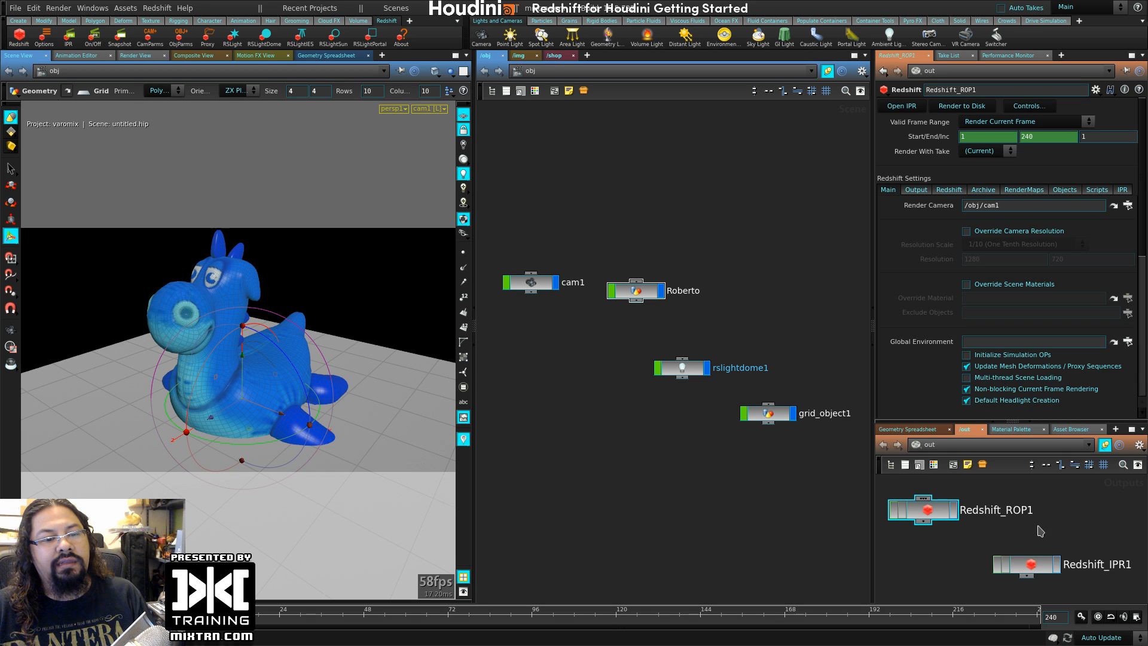
pyautogui.click(1035, 568)
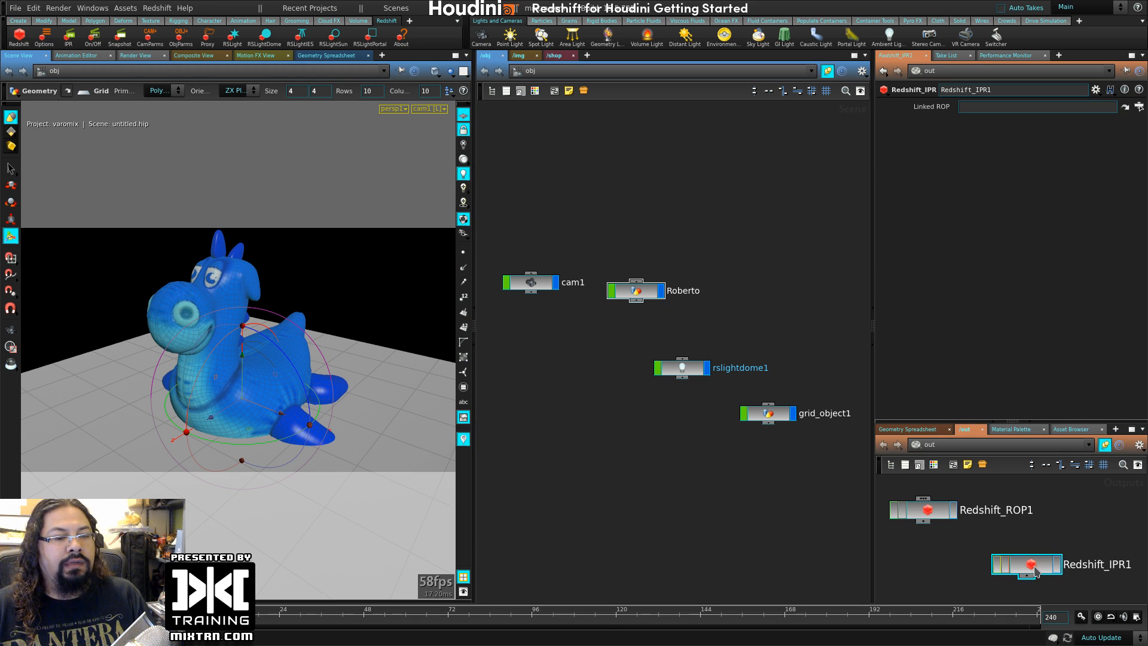
pyautogui.click(145, 55)
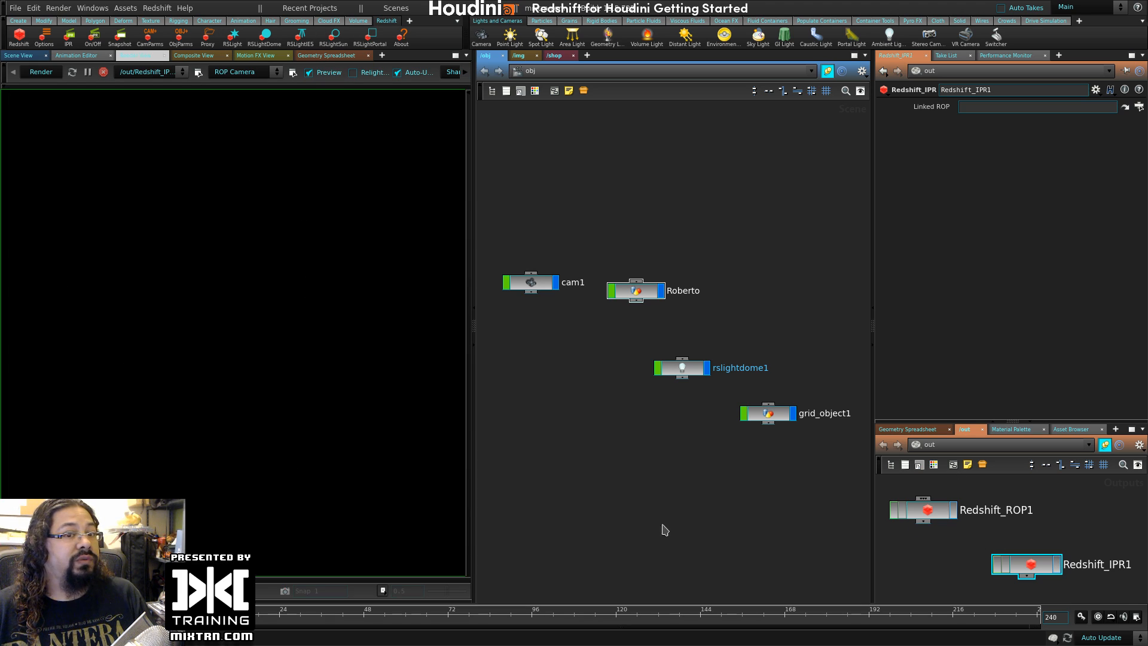
# - Compare the IPR node's Linked ROP setting with the parameters of Redshift_ROP1
pyautogui.moveTo(927, 519); pyautogui.dragTo(959, 532)
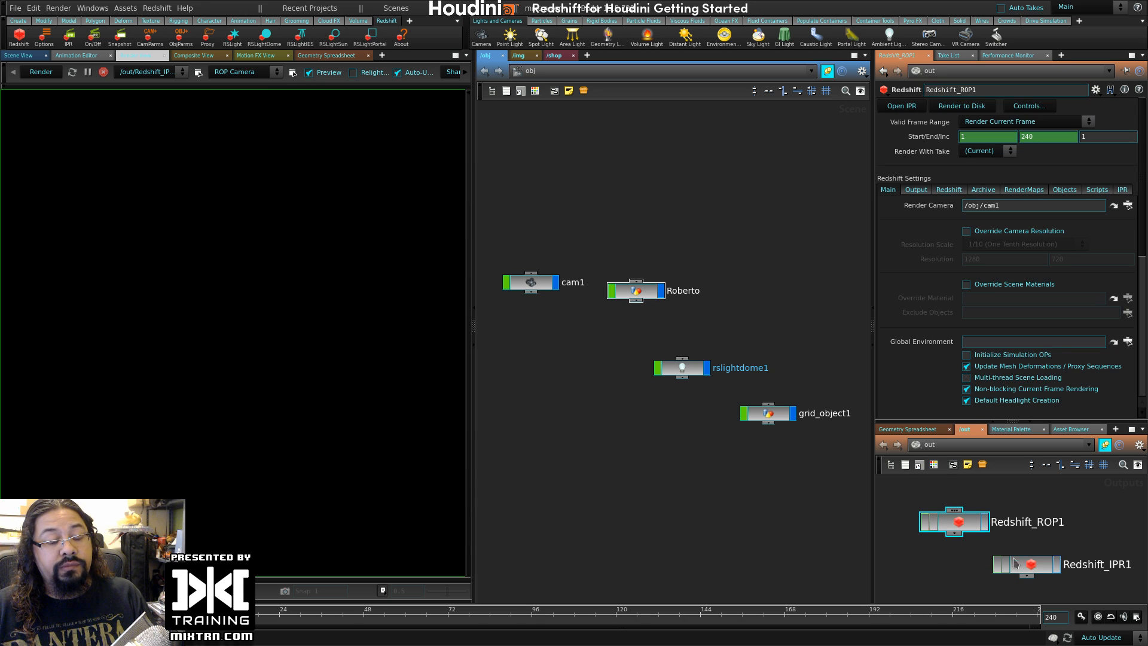
pyautogui.click(1027, 565)
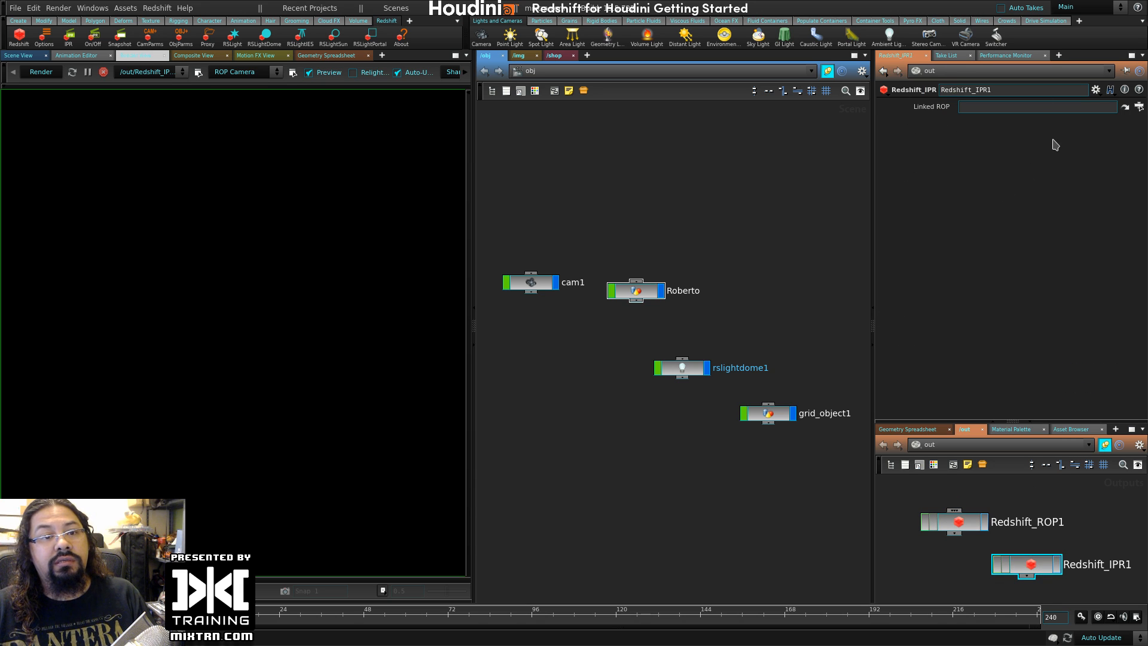
pyautogui.moveTo(951, 521); pyautogui.dragTo(951, 514)
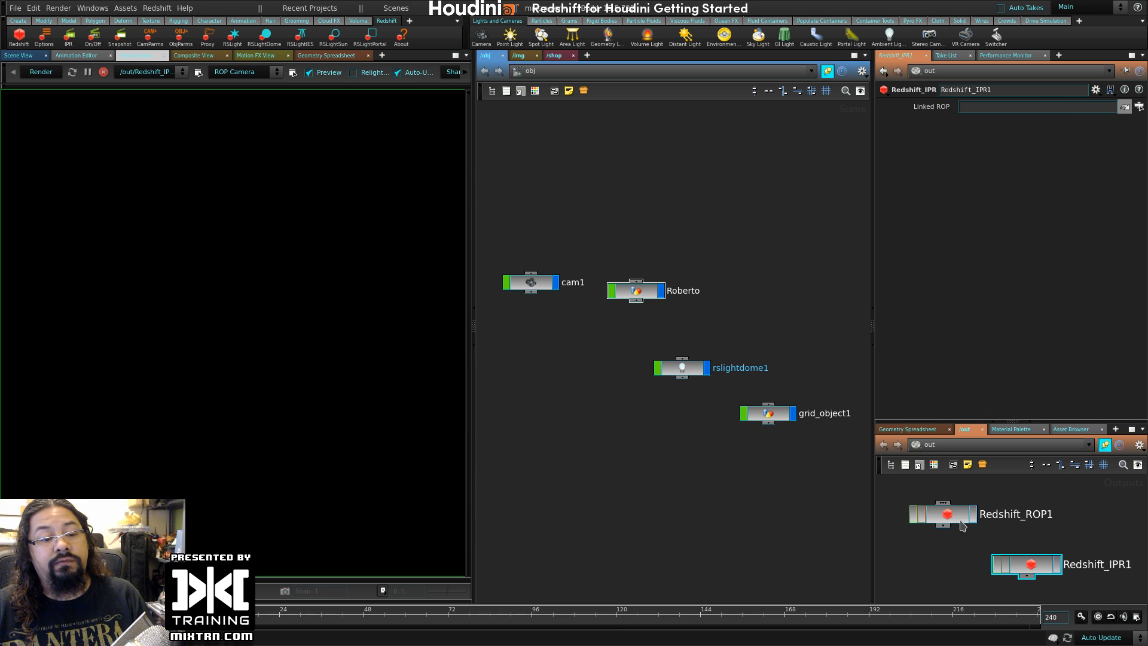
pyautogui.moveTo(950, 512); pyautogui.dragTo(949, 515)
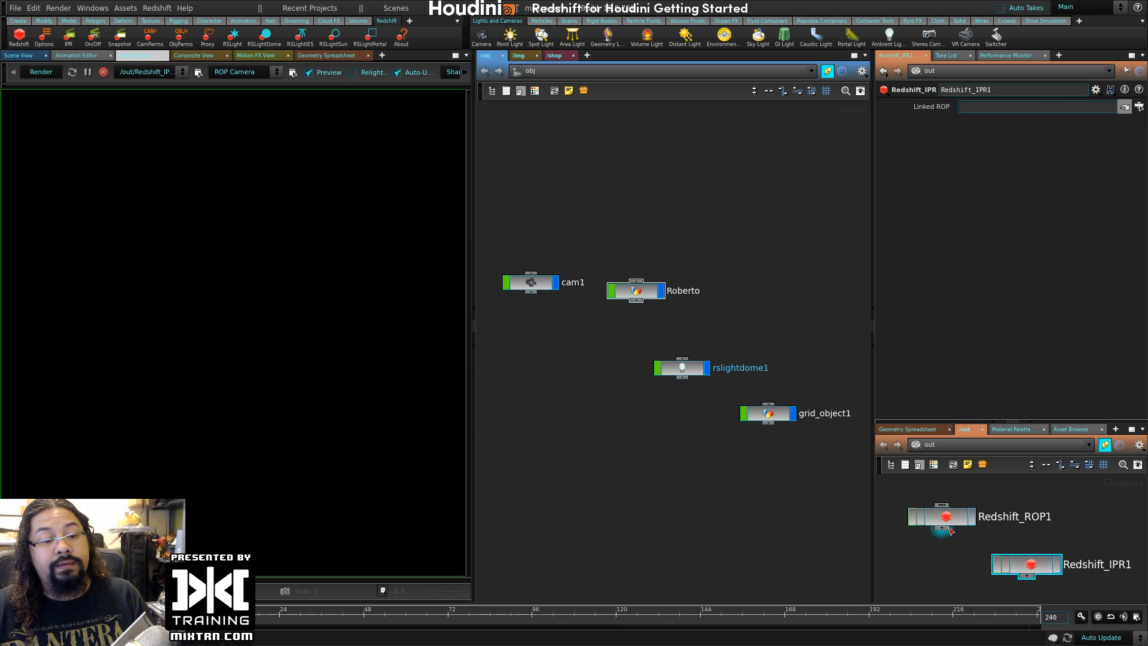
pyautogui.click(943, 518)
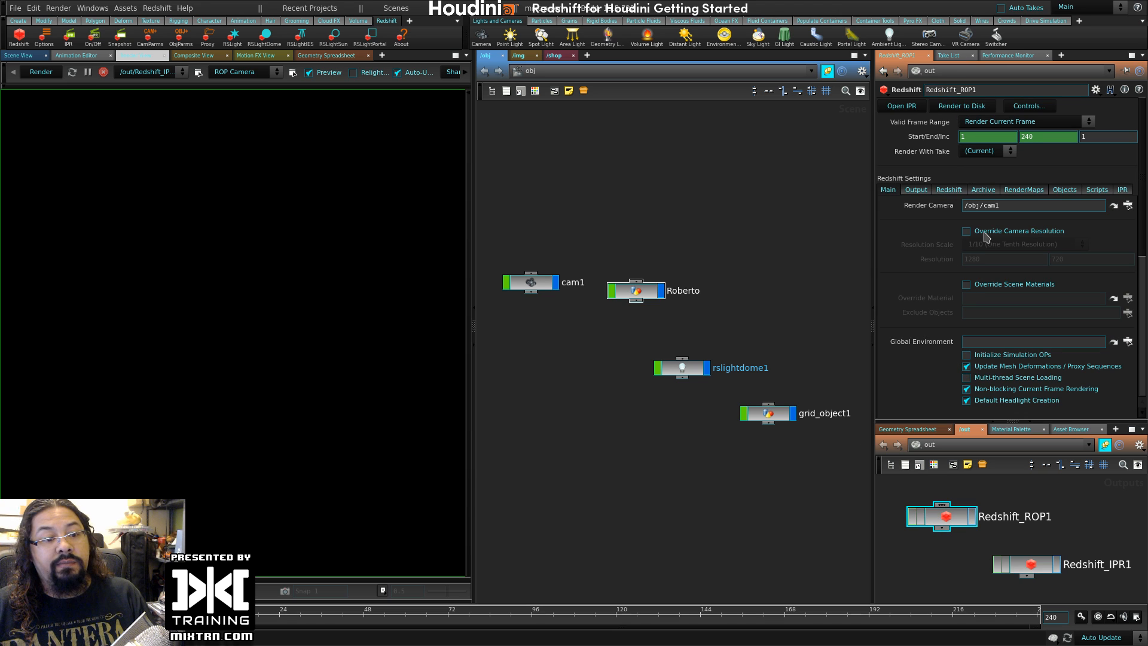
# - Make the parameter area slightly taller and place the Redshift_IPR1 node closer below Redshift_ROP1
pyautogui.moveTo(924, 422); pyautogui.dragTo(923, 462)
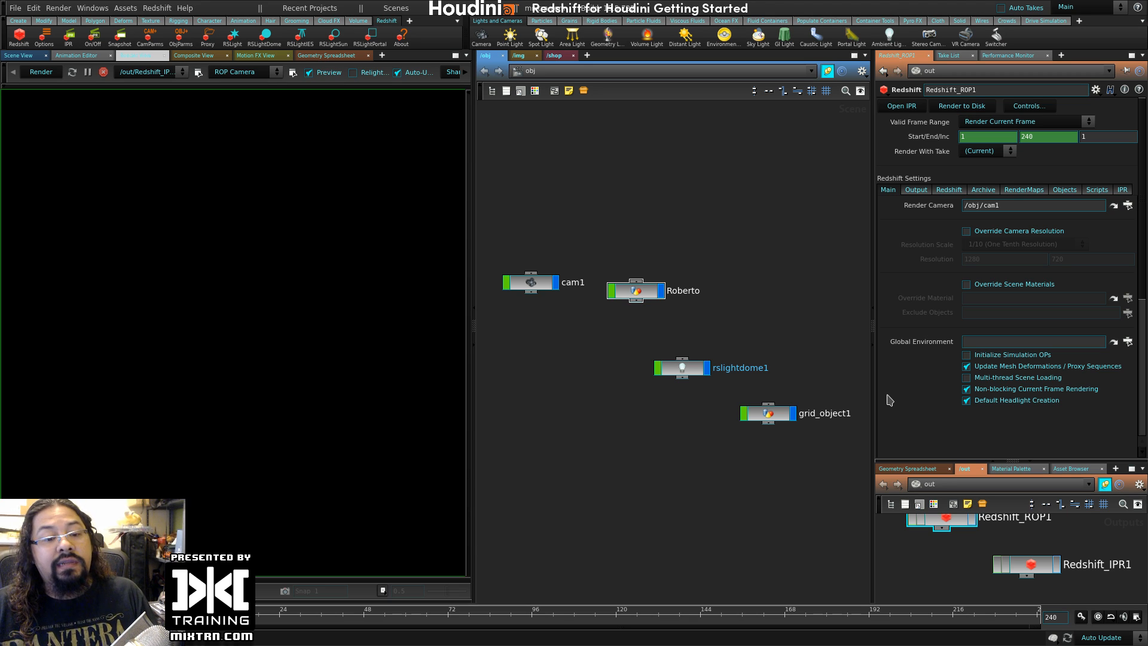
pyautogui.moveTo(931, 460); pyautogui.dragTo(931, 430)
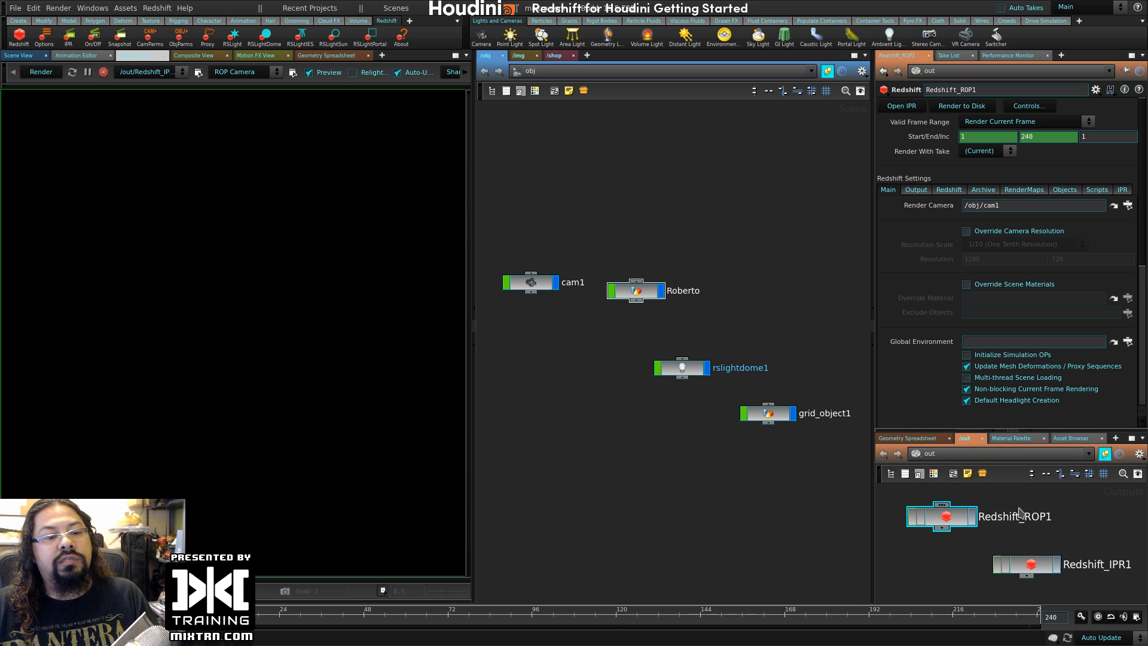
pyautogui.moveTo(1069, 508); pyautogui.dragTo(1067, 521, button='middle')
pyautogui.moveTo(1038, 587)
pyautogui.mouseDown()
pyautogui.moveTo(1049, 571)
pyautogui.moveTo(1020, 575)
pyautogui.mouseUp()
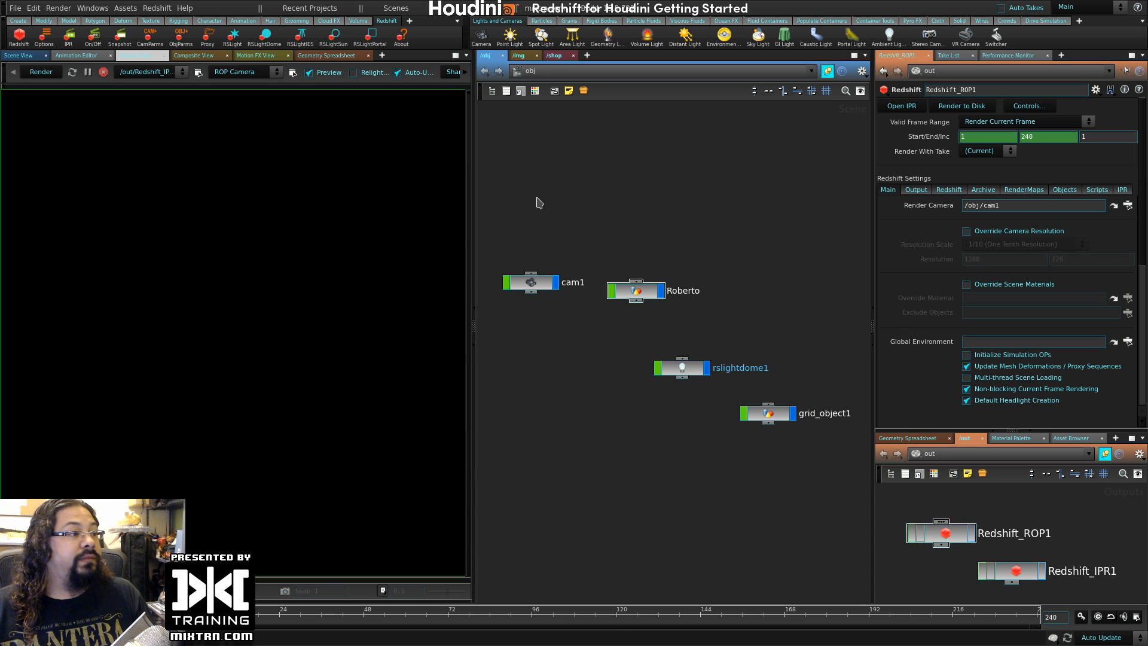
# - Review the camera choices for rendering in the render view and return to the scene view
pyautogui.click(235, 76)
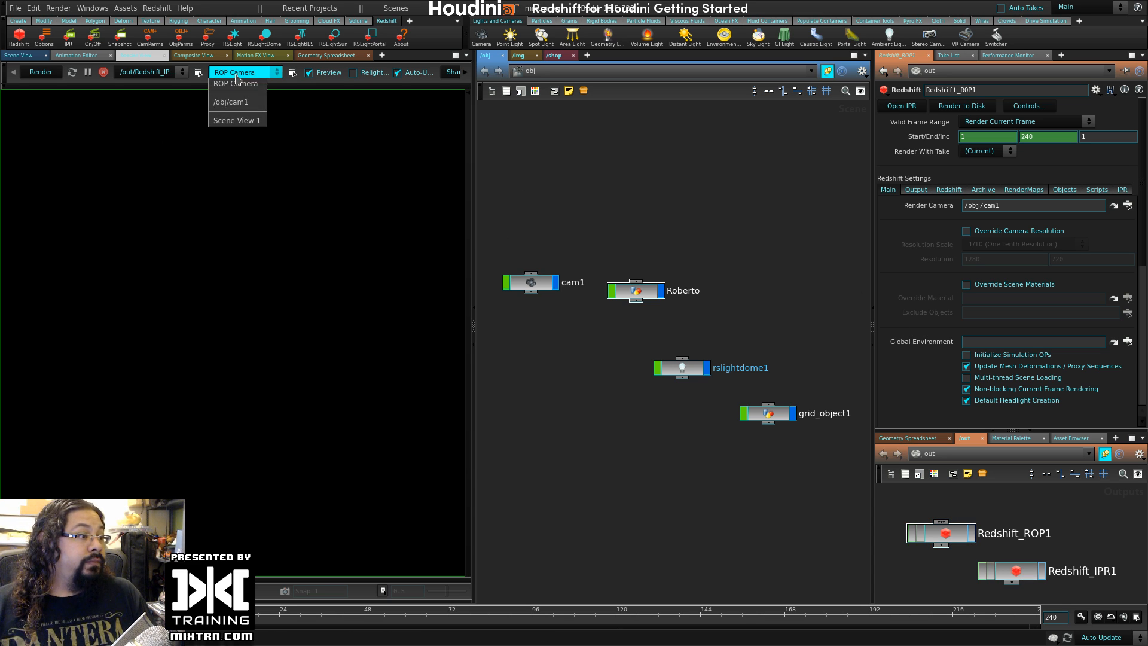
pyautogui.click(237, 110)
pyautogui.click(27, 55)
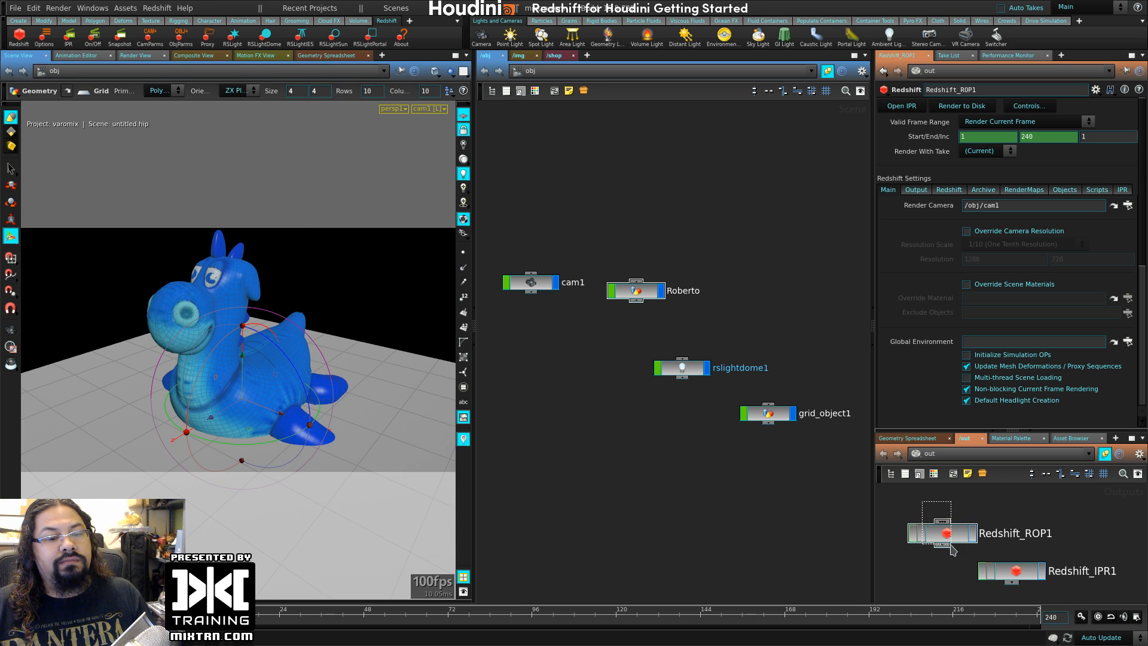
# - Shift Redshift_ROP1 slightly upward, check its output settings and render the current frame through cam1
pyautogui.moveTo(947, 539); pyautogui.dragTo(948, 534)
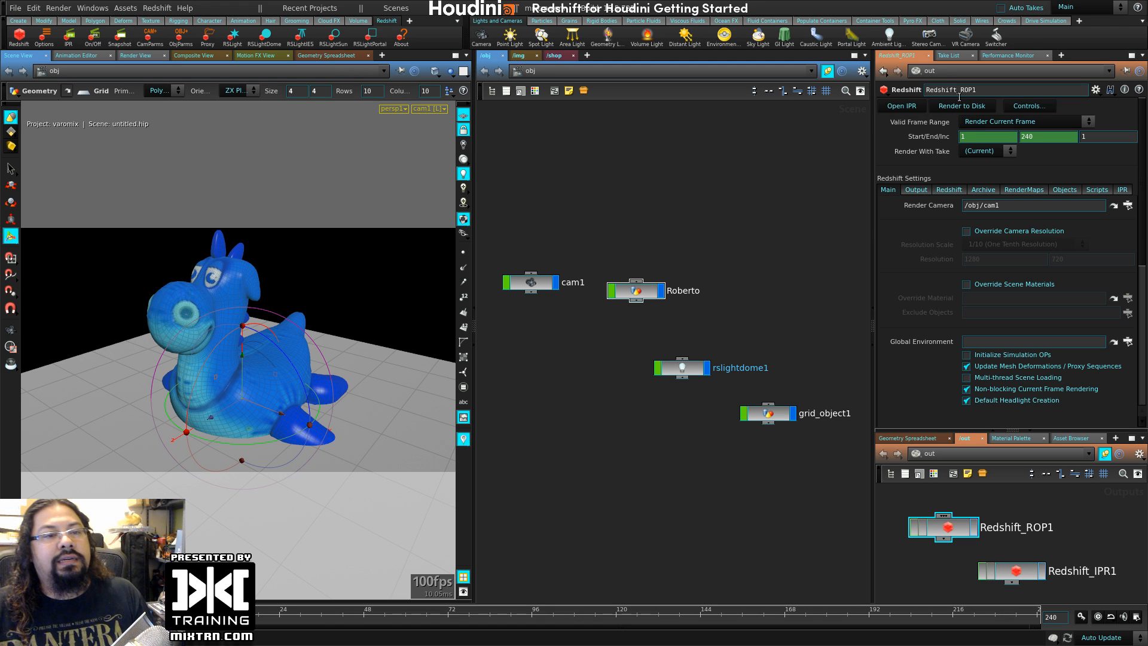
pyautogui.click(916, 190)
pyautogui.click(896, 189)
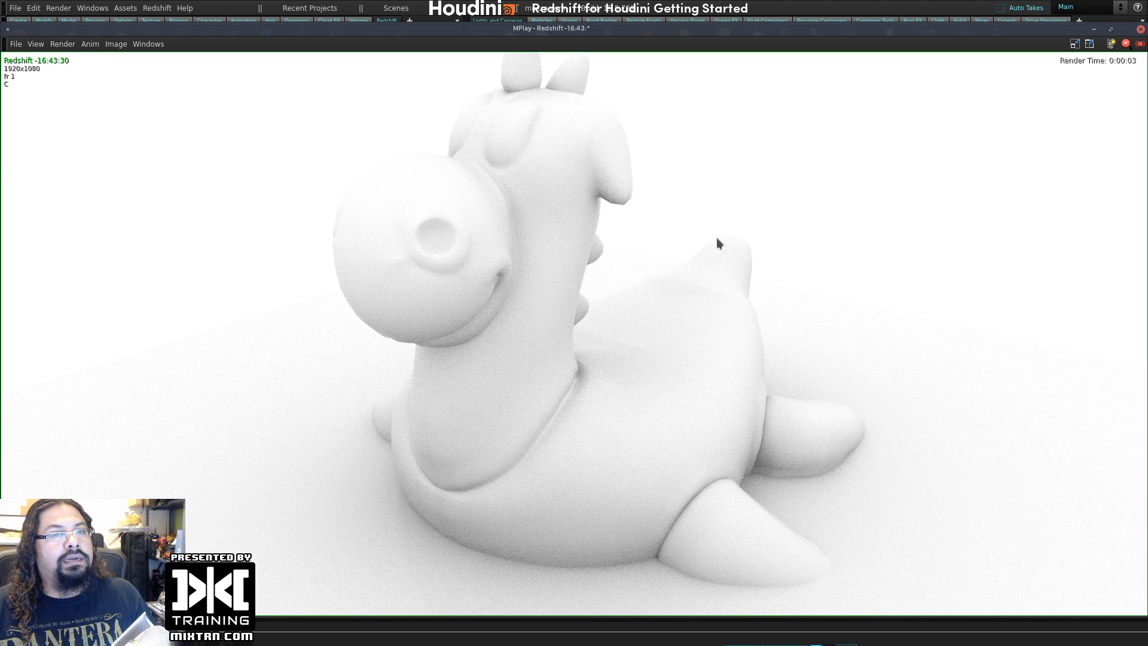
# - Examine the rendered image of Roberto at different zoom levels and close the MPlay window
pyautogui.scroll(-6, 618, 260)
pyautogui.scroll(5, 613, 266)
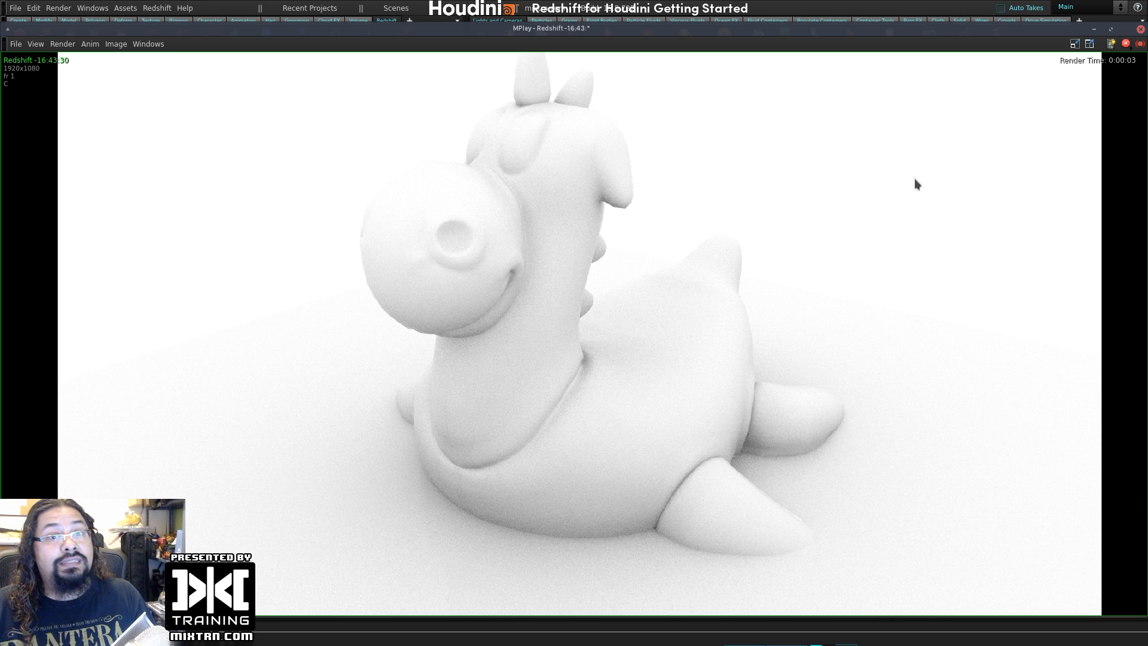
pyautogui.scroll(-3, 593, 310)
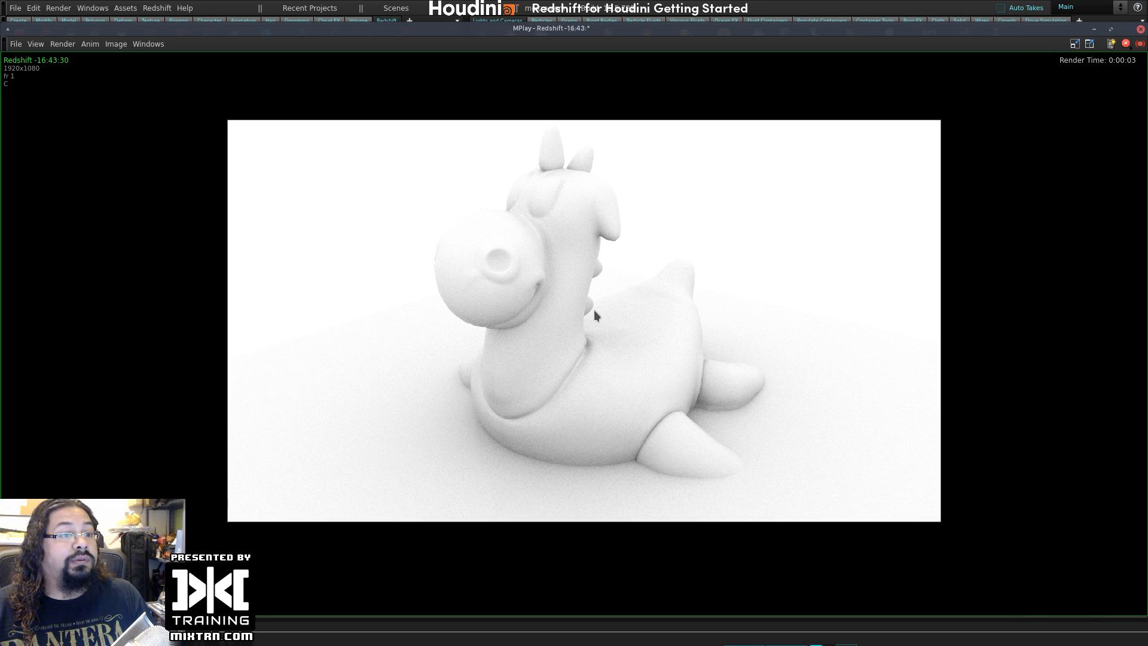
pyautogui.keyDown('alt'); pyautogui.moveTo(1028, 471); pyautogui.dragTo(643, 215, button='right'); pyautogui.keyUp('alt')
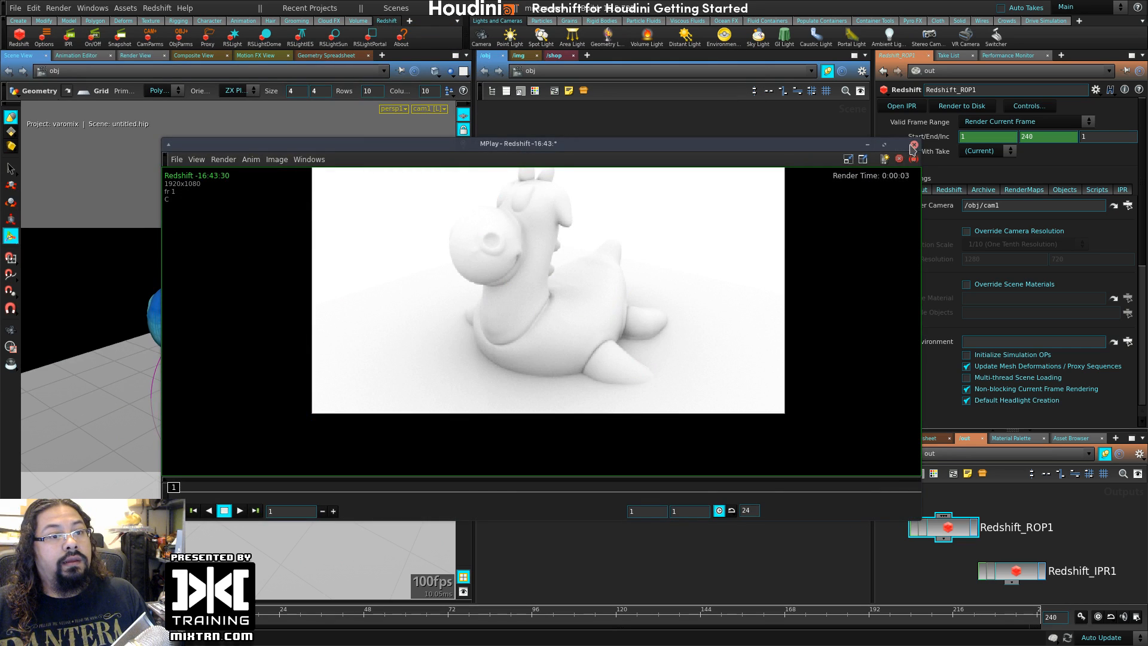
pyautogui.click(912, 142)
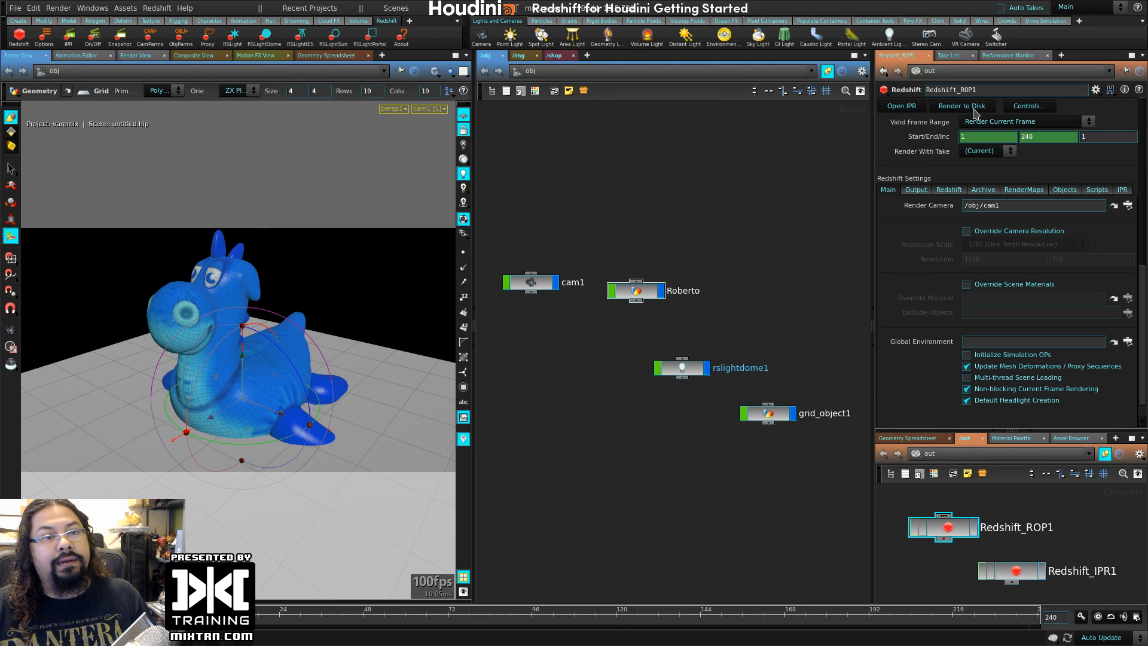
# - Enable the camera resolution override on Redshift_ROP1
pyautogui.click(1015, 231)
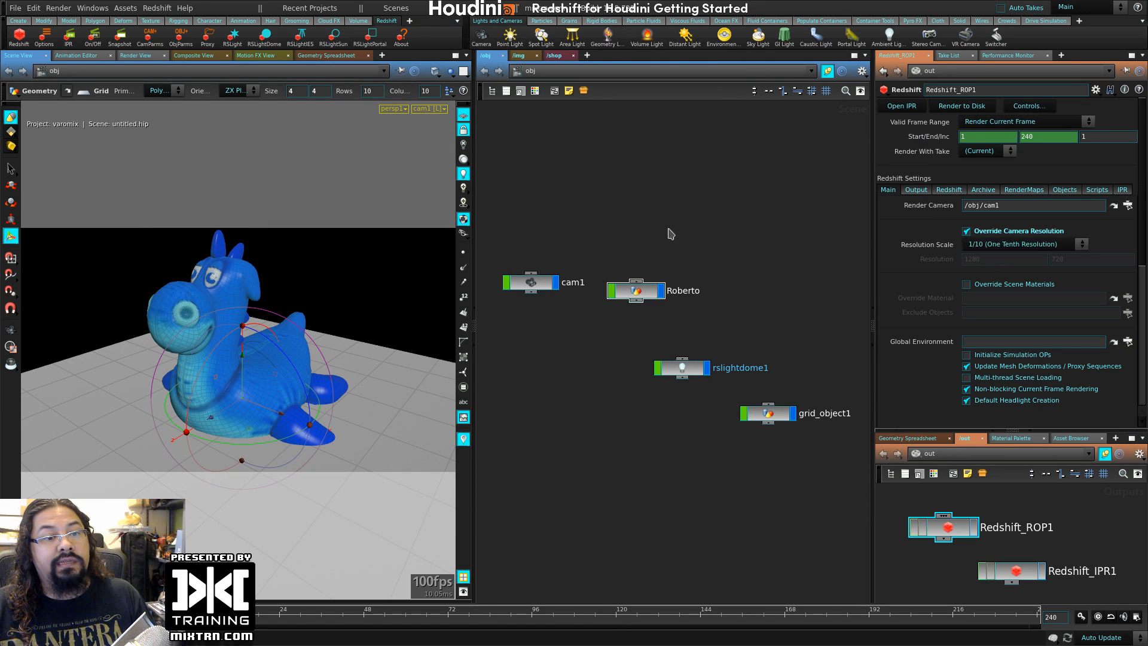
# - Set Redshift_ROP1's resolution scale to 1/3 (One Third Resolution) and move the Redshift_IPR1 node slightly to the right
pyautogui.click(1024, 244)
pyautogui.click(1010, 291)
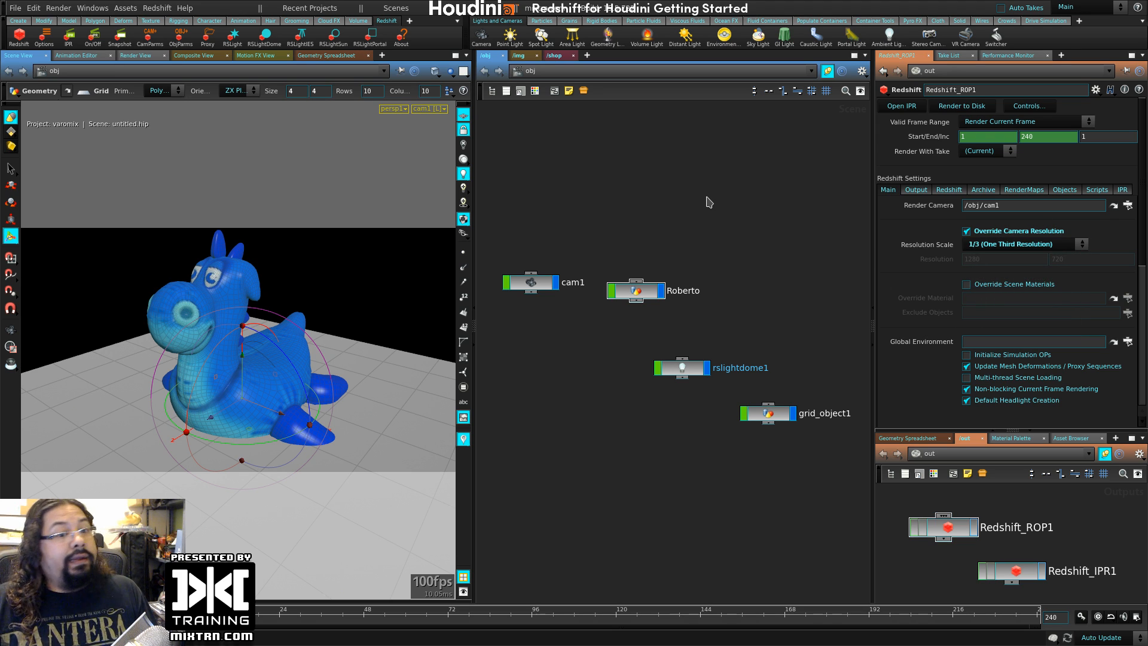
pyautogui.moveTo(1016, 572); pyautogui.dragTo(1048, 564)
pyautogui.click(945, 529)
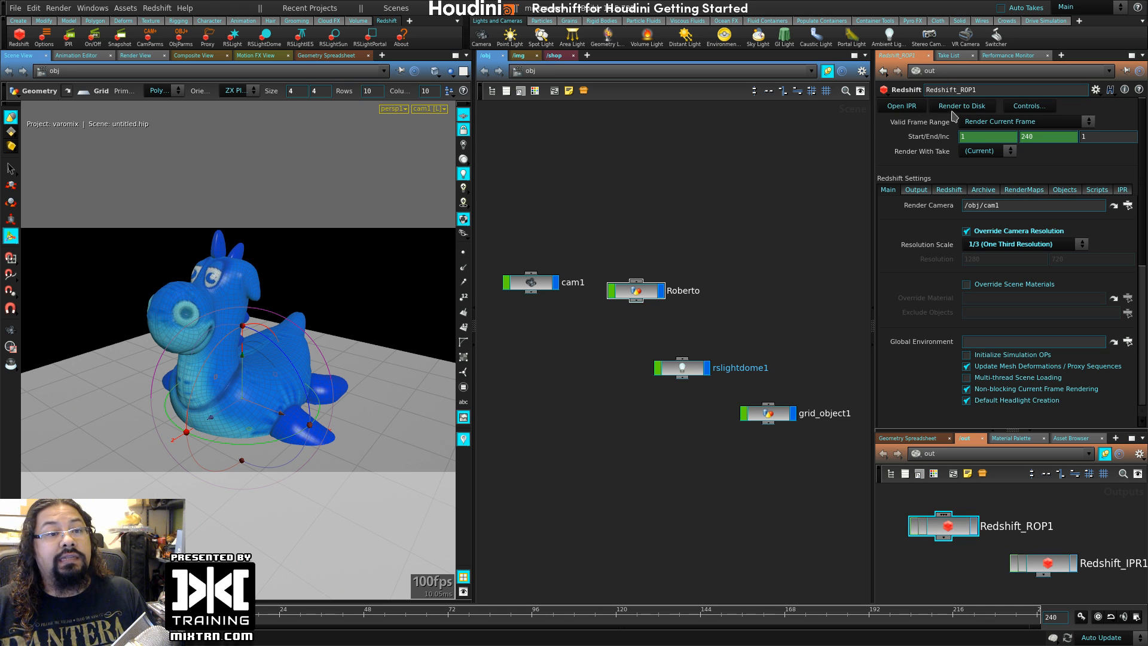
# - Start an IPR render from Redshift_ROP1 and place its MPlay window beside the scene viewport
pyautogui.click(908, 111)
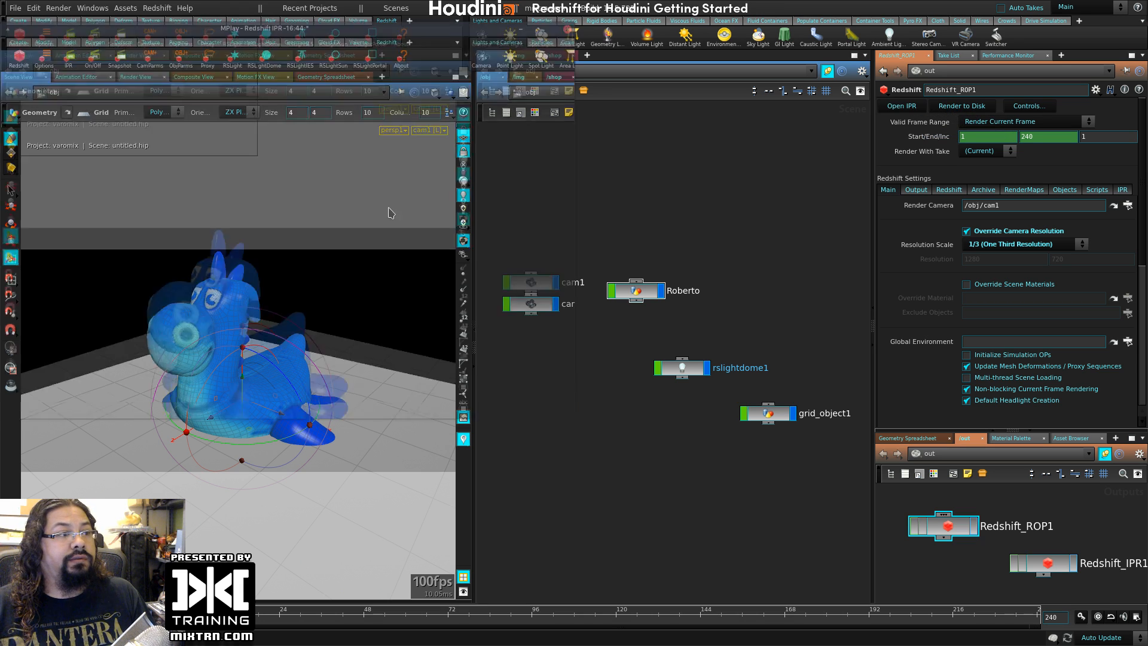
pyautogui.moveTo(350, 29); pyautogui.dragTo(866, 103)
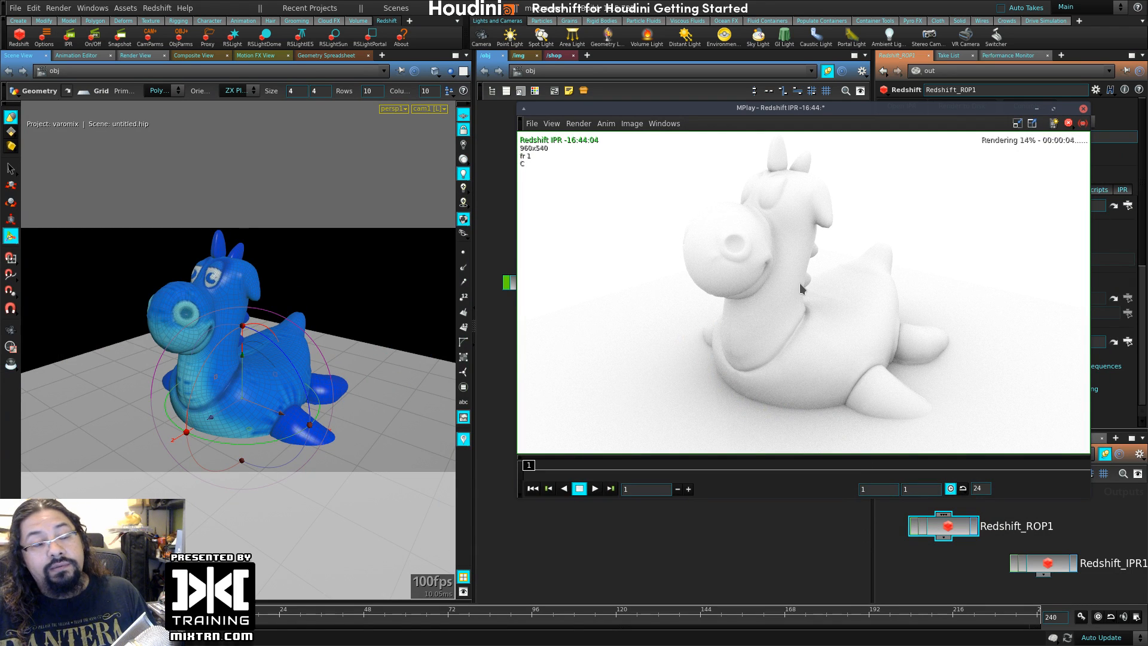
pyautogui.moveTo(523, 117); pyautogui.dragTo(499, 112)
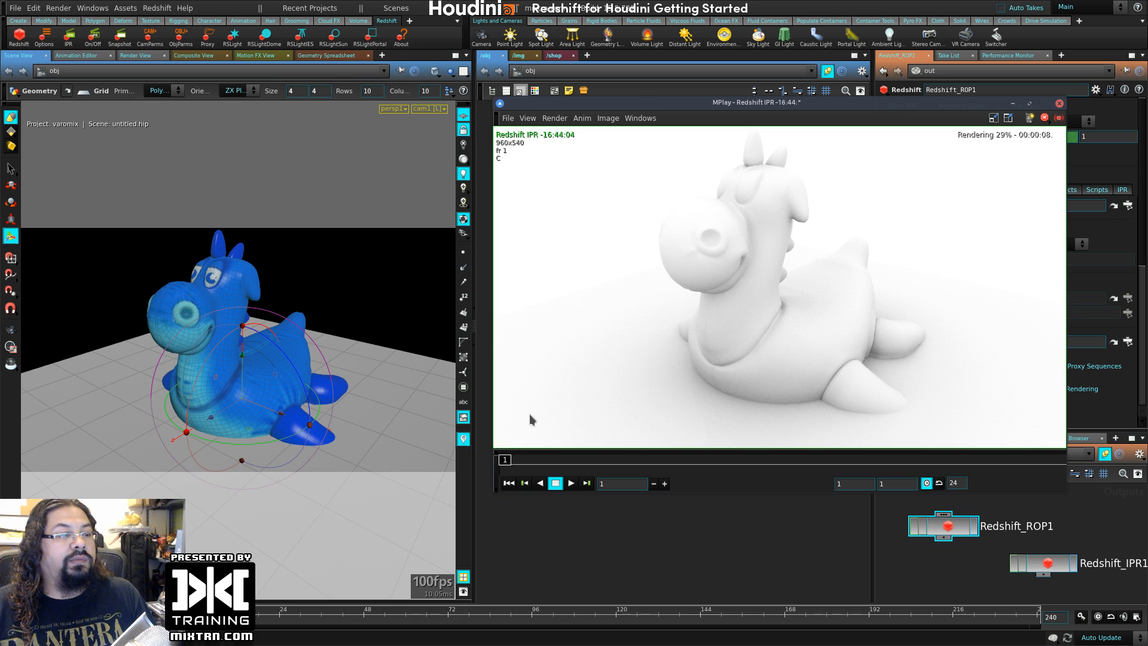
pyautogui.moveTo(747, 108); pyautogui.dragTo(731, 109)
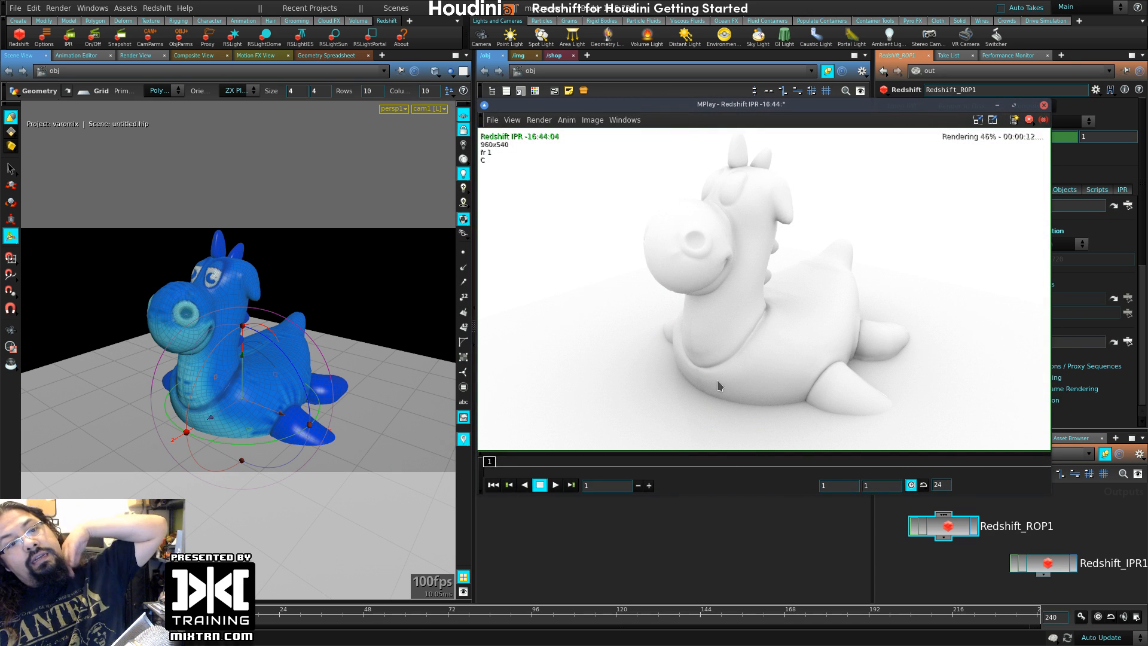
# - Orbit and zoom cam1 around Roberto to a closer three-quarter view during the IPR render, and close the MPlay window
pyautogui.click(580, 553)
pyautogui.keyDown('alt'); pyautogui.moveTo(189, 381); pyautogui.dragTo(238, 373); pyautogui.keyUp('alt')
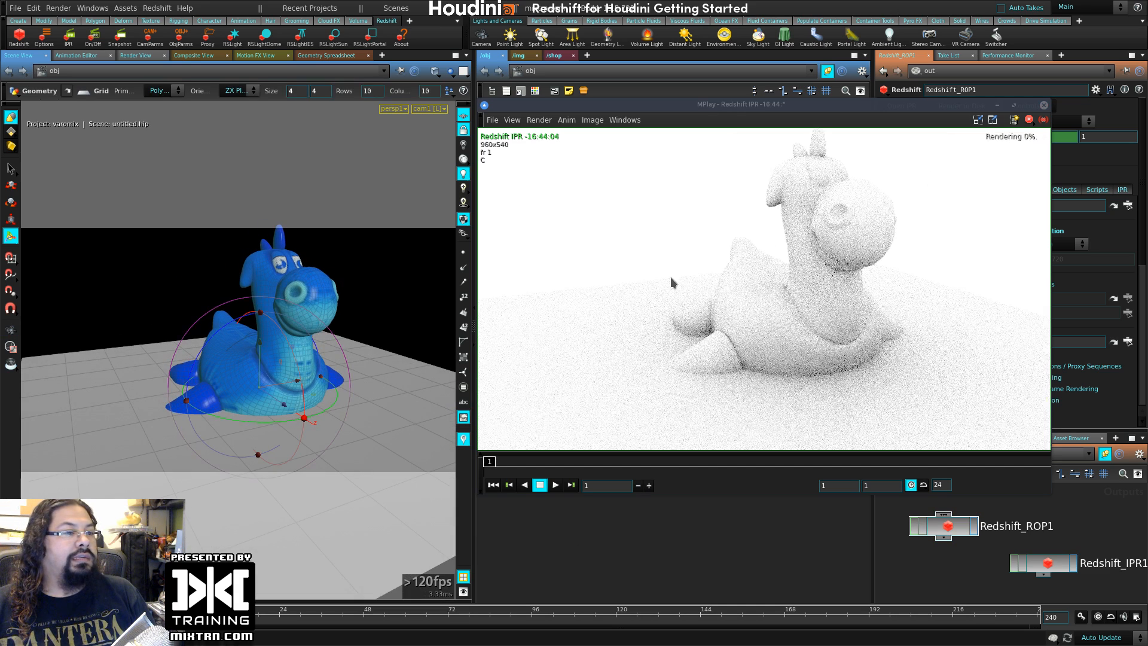
pyautogui.keyDown('alt'); pyautogui.moveTo(374, 339); pyautogui.dragTo(100, 403); pyautogui.keyUp('alt')
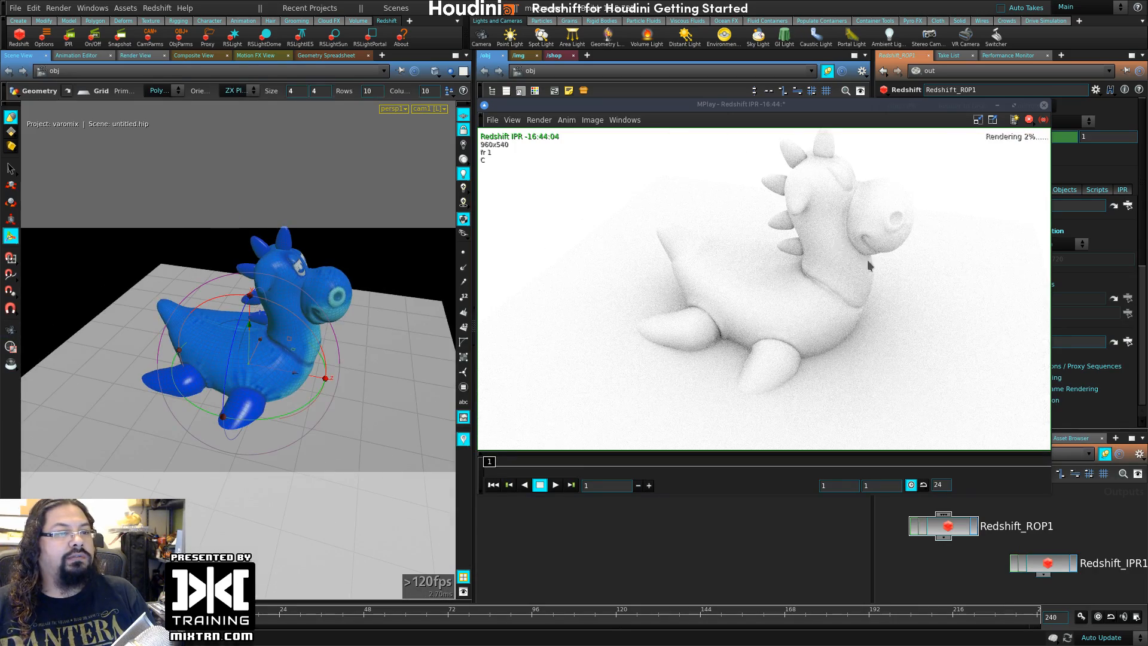
pyautogui.keyDown('alt'); pyautogui.moveTo(317, 381); pyautogui.dragTo(271, 361); pyautogui.keyUp('alt')
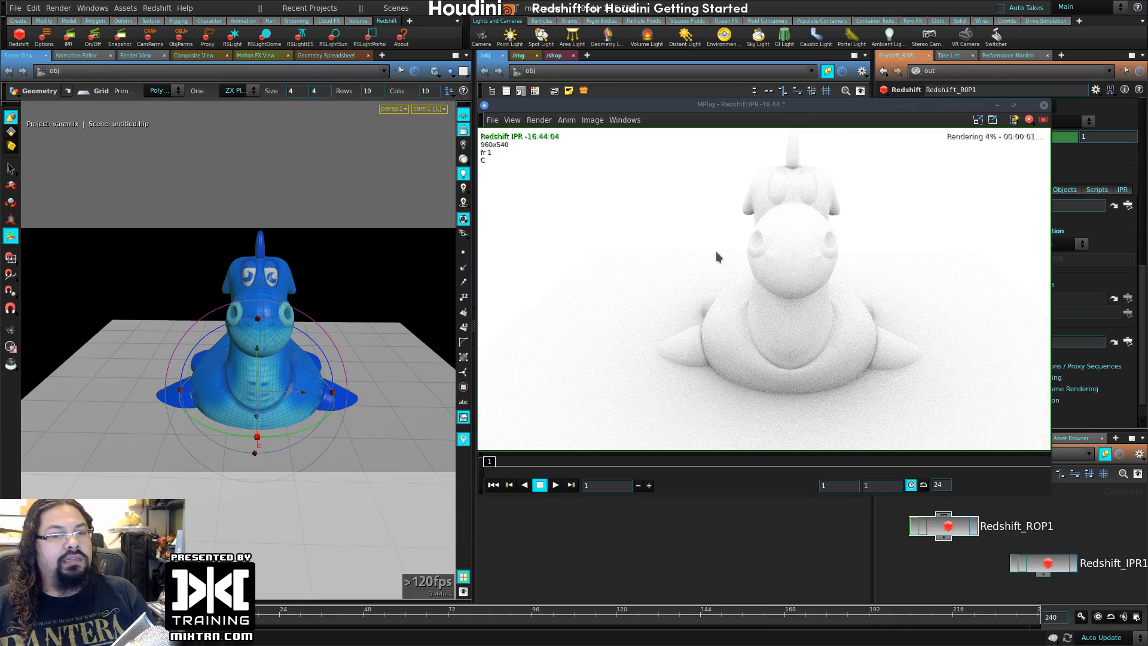
pyautogui.keyDown('alt'); pyautogui.moveTo(418, 334); pyautogui.dragTo(317, 392); pyautogui.keyUp('alt')
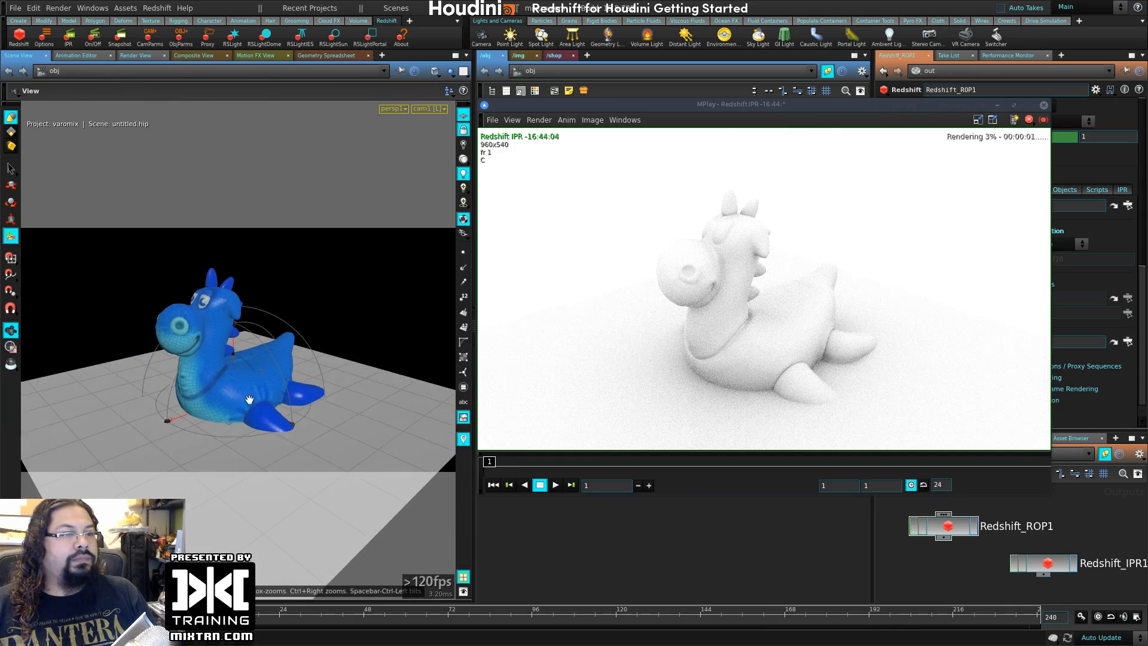
pyautogui.keyDown('alt'); pyautogui.moveTo(250, 399); pyautogui.dragTo(290, 408, button='right'); pyautogui.keyUp('alt')
pyautogui.moveTo(844, 109); pyautogui.dragTo(803, 122)
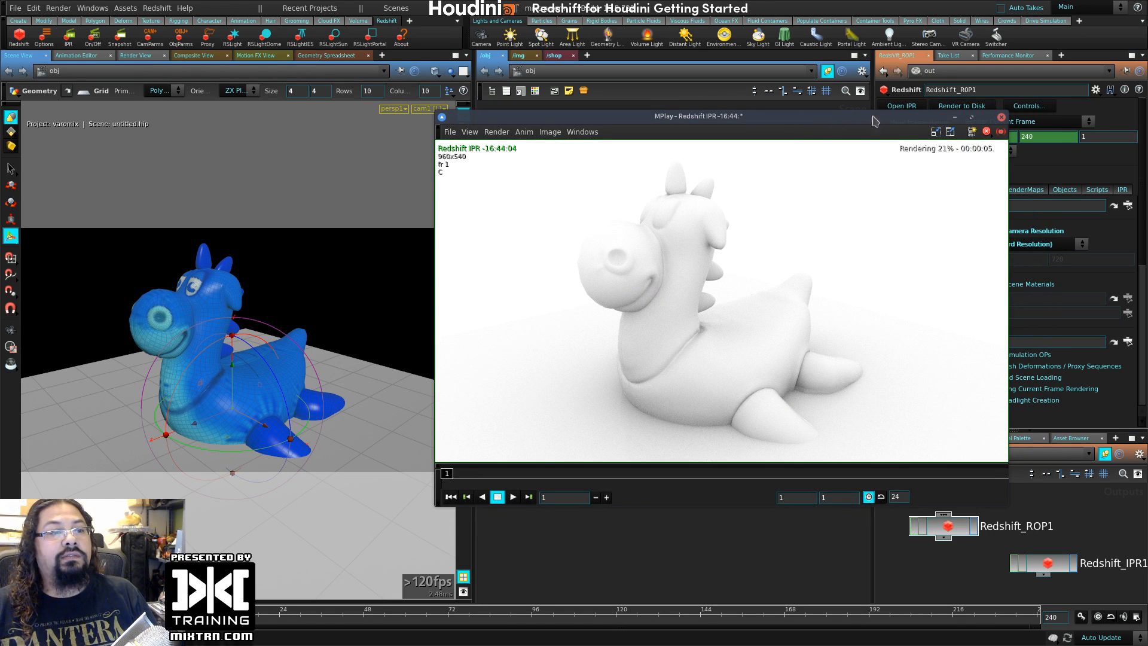
pyautogui.click(1002, 117)
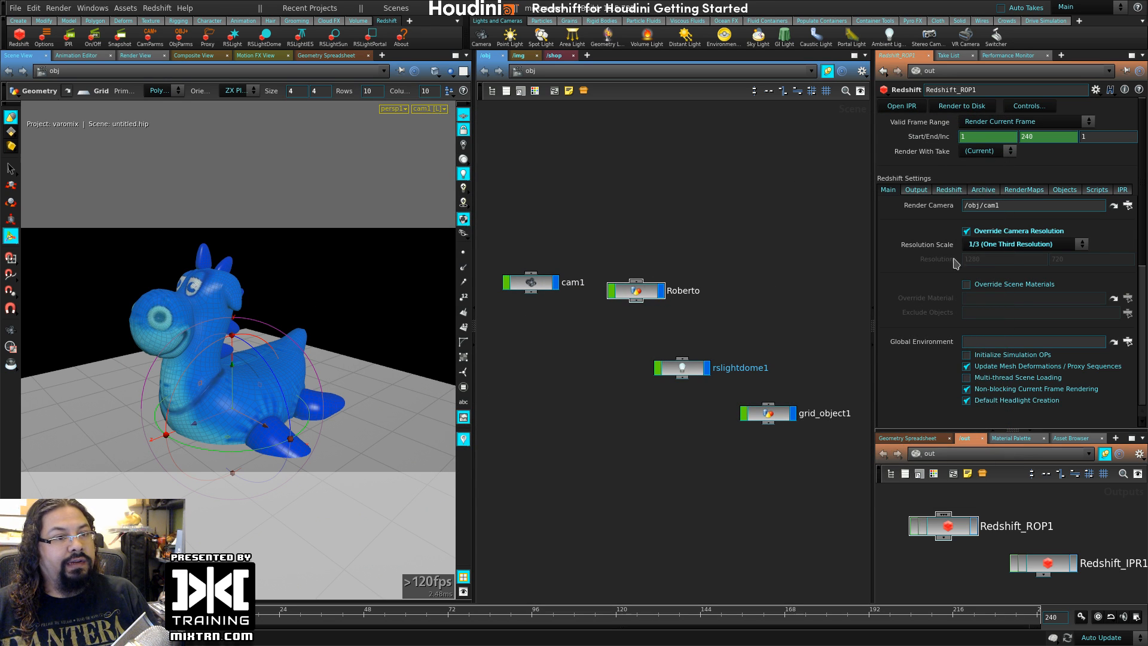
# - Start a Redshift_IPR1 render through /obj/cam1 in the render view
pyautogui.click(144, 59)
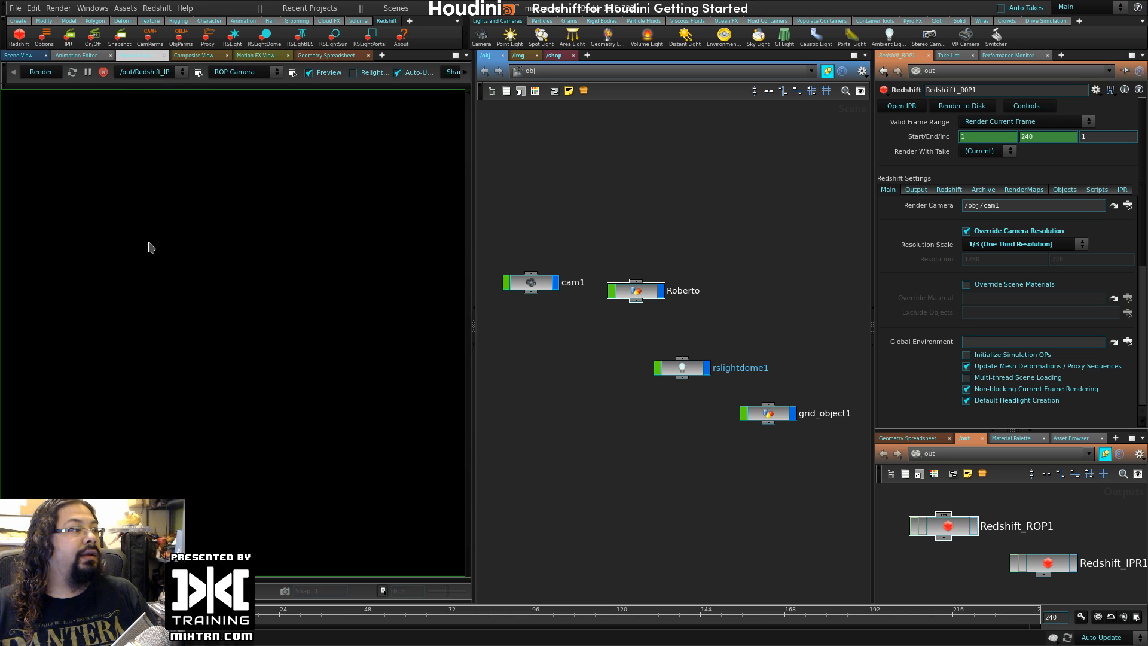
pyautogui.click(235, 71)
pyautogui.click(252, 108)
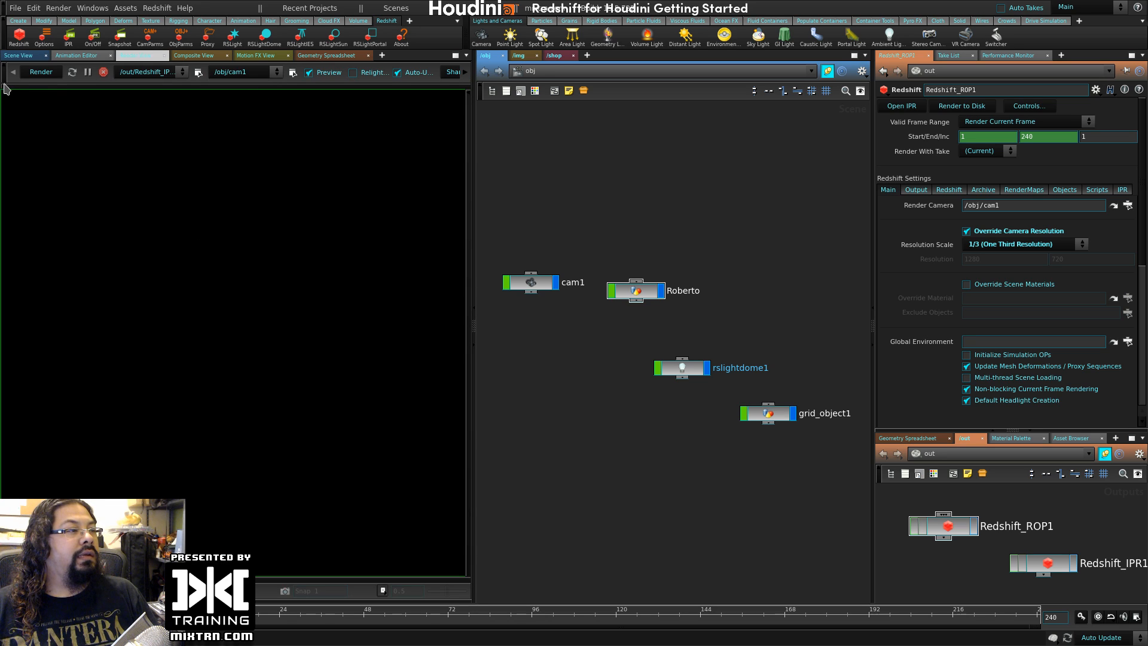
pyautogui.click(182, 73)
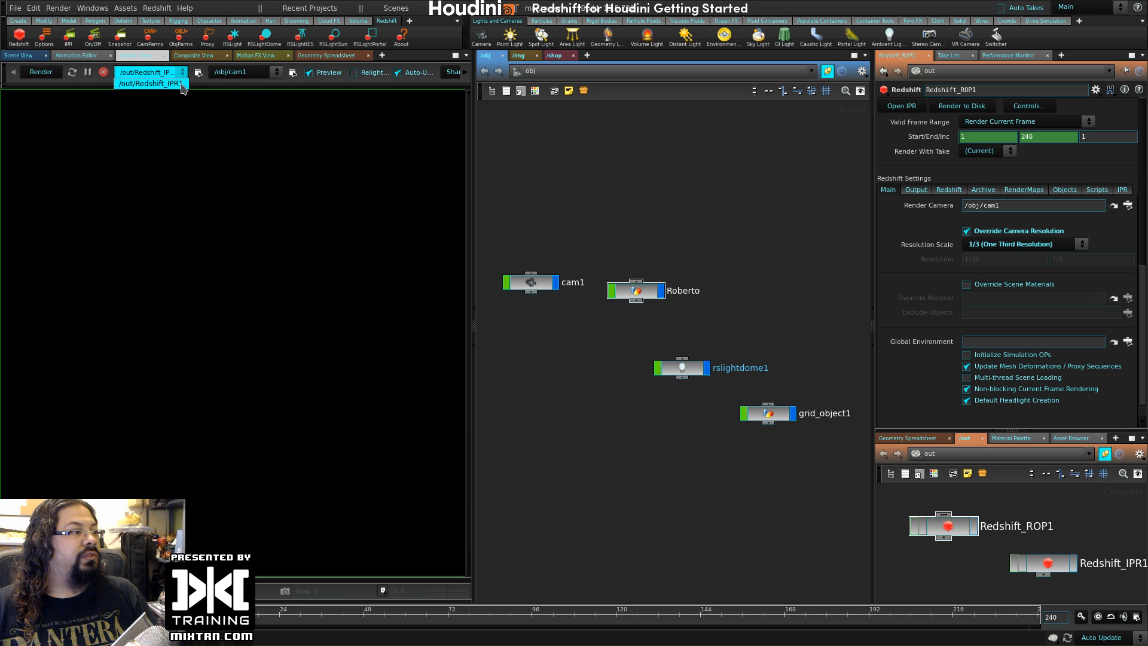
pyautogui.click(176, 84)
pyautogui.click(34, 69)
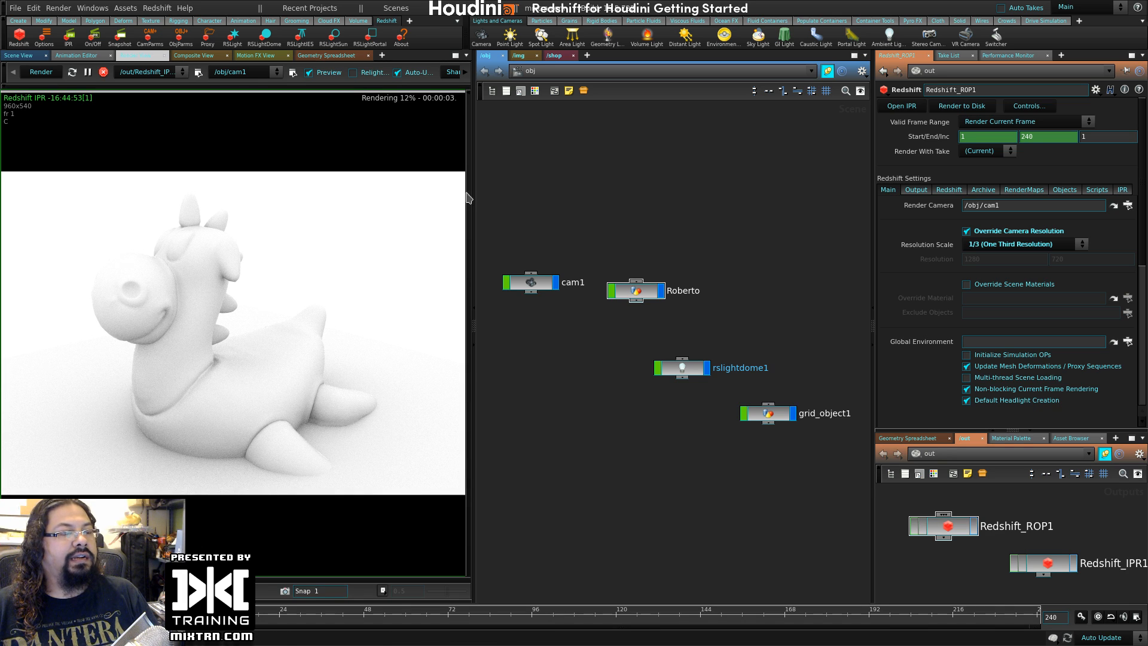
# - Select rslightdome1 and examine its transform and light settings
pyautogui.click(702, 371)
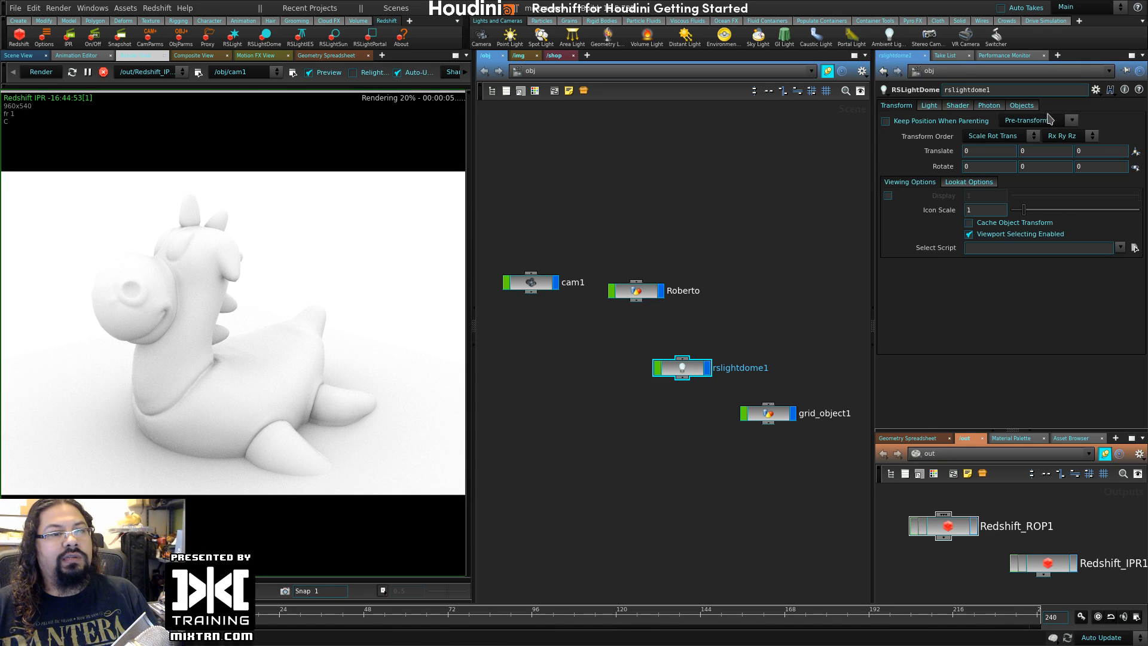
pyautogui.click(928, 106)
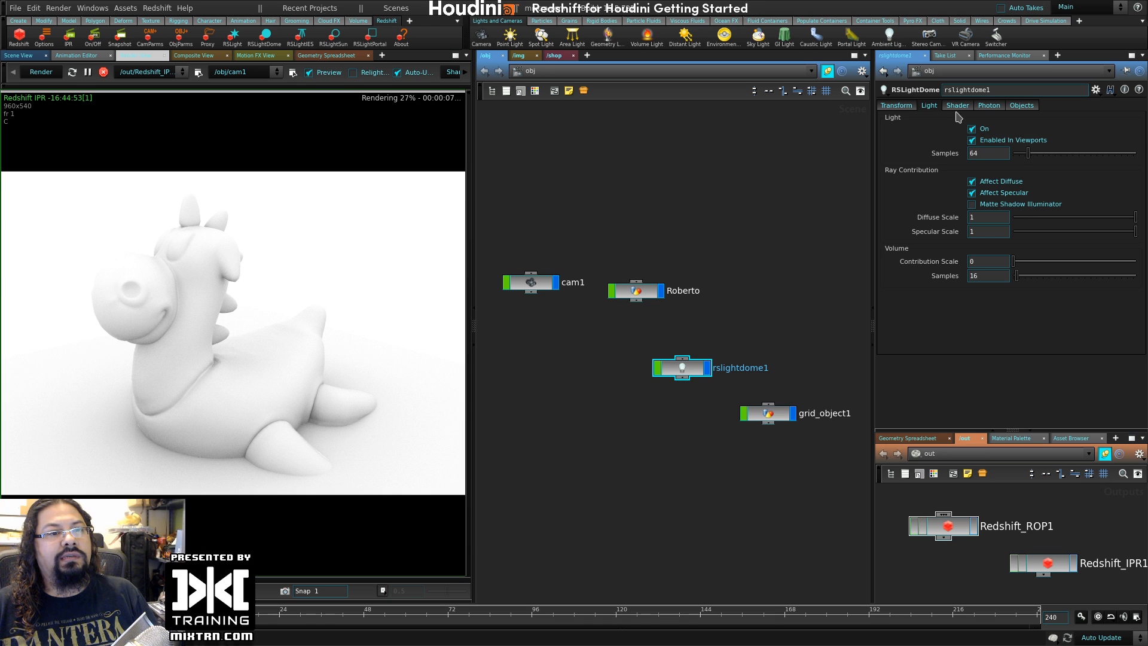
pyautogui.click(904, 106)
pyautogui.click(933, 107)
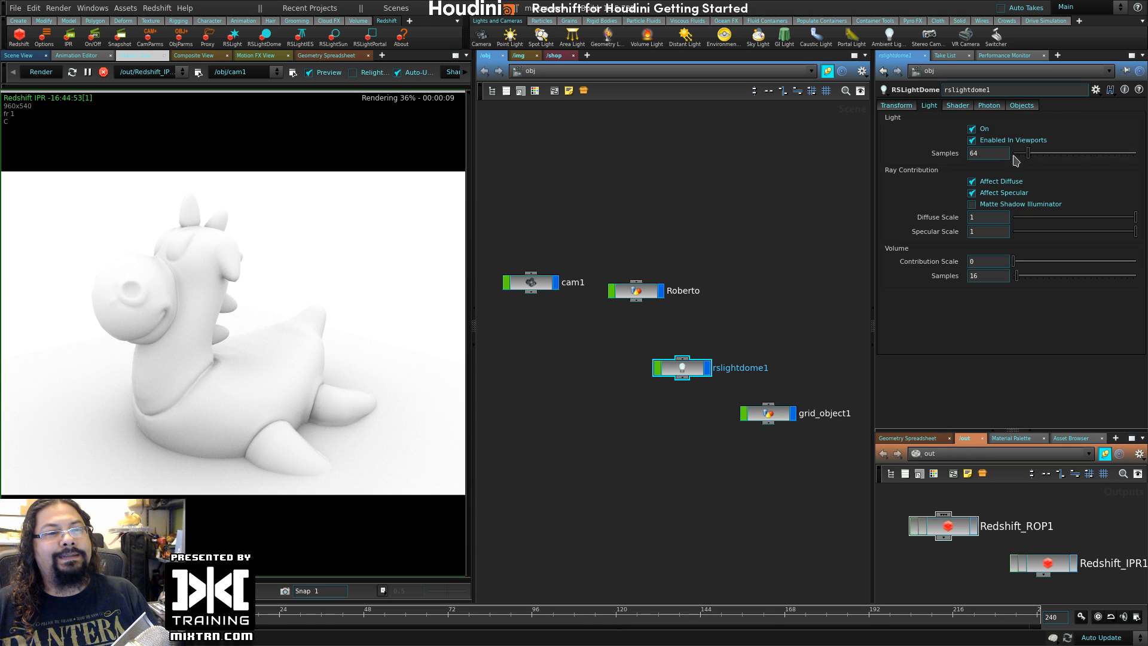
# - Try out various green, cyan, red, magenta and purple tint swatches on rslightdome1's shader with the IPR running
pyautogui.click(959, 106)
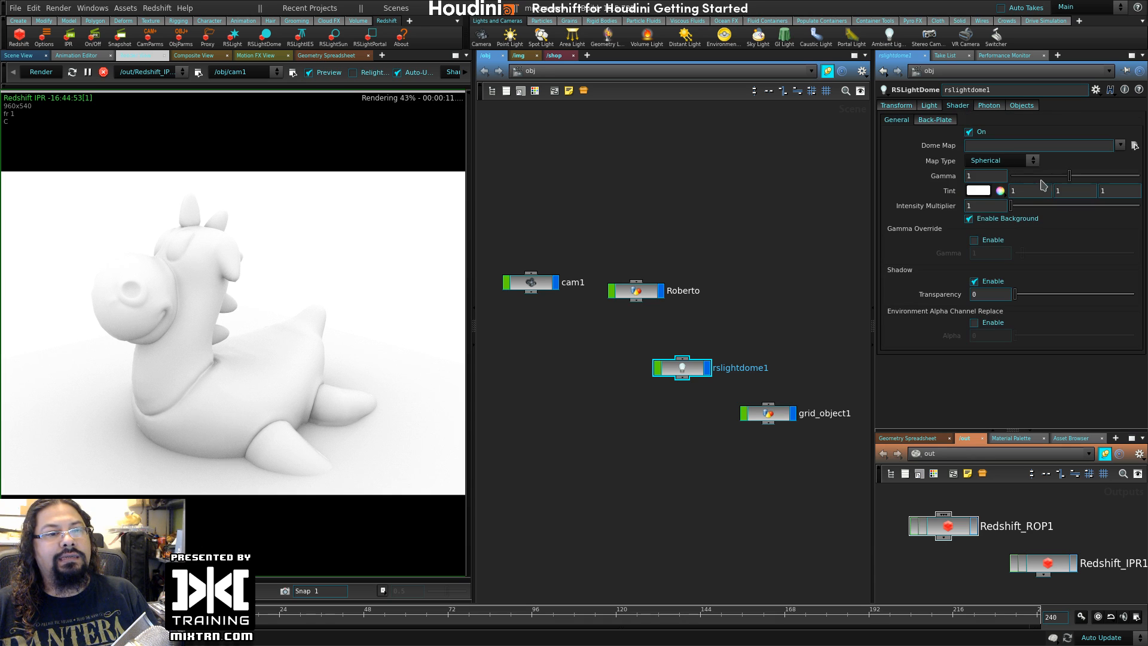
pyautogui.click(978, 190)
pyautogui.click(994, 141)
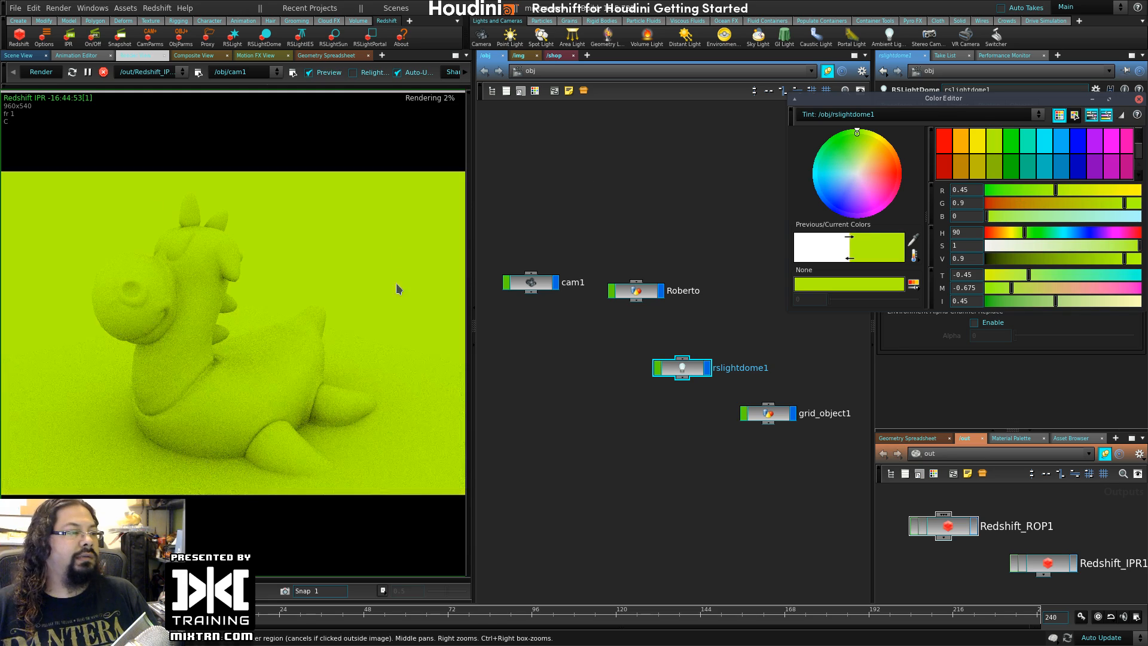
pyautogui.click(1028, 136)
pyautogui.click(1010, 167)
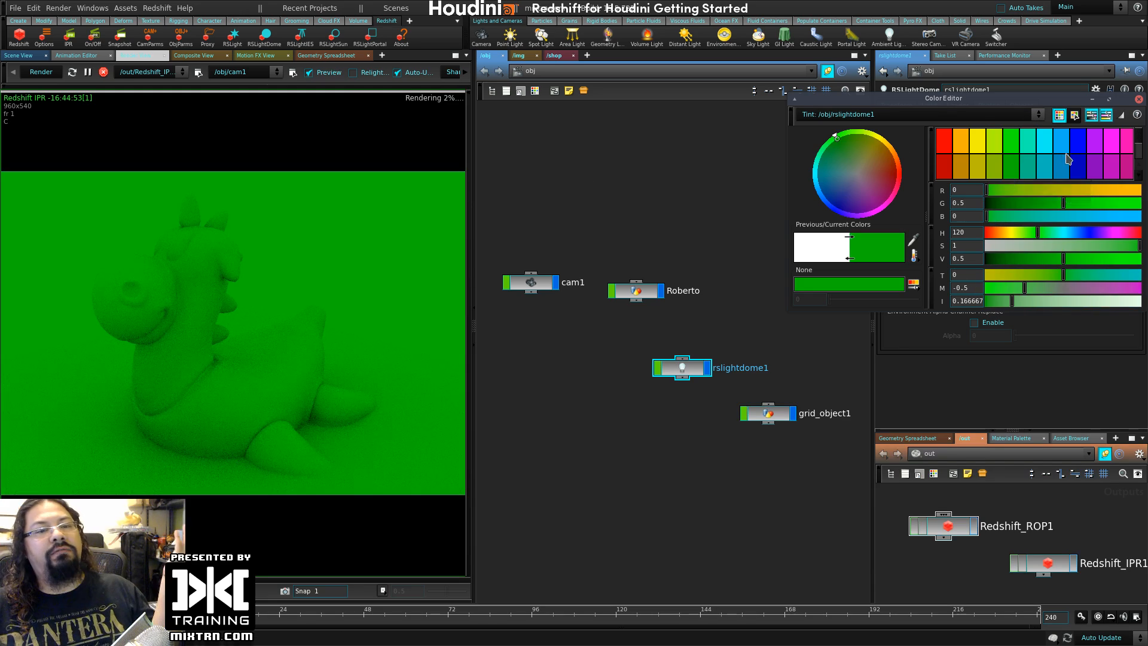
pyautogui.click(1067, 162)
pyautogui.click(1028, 169)
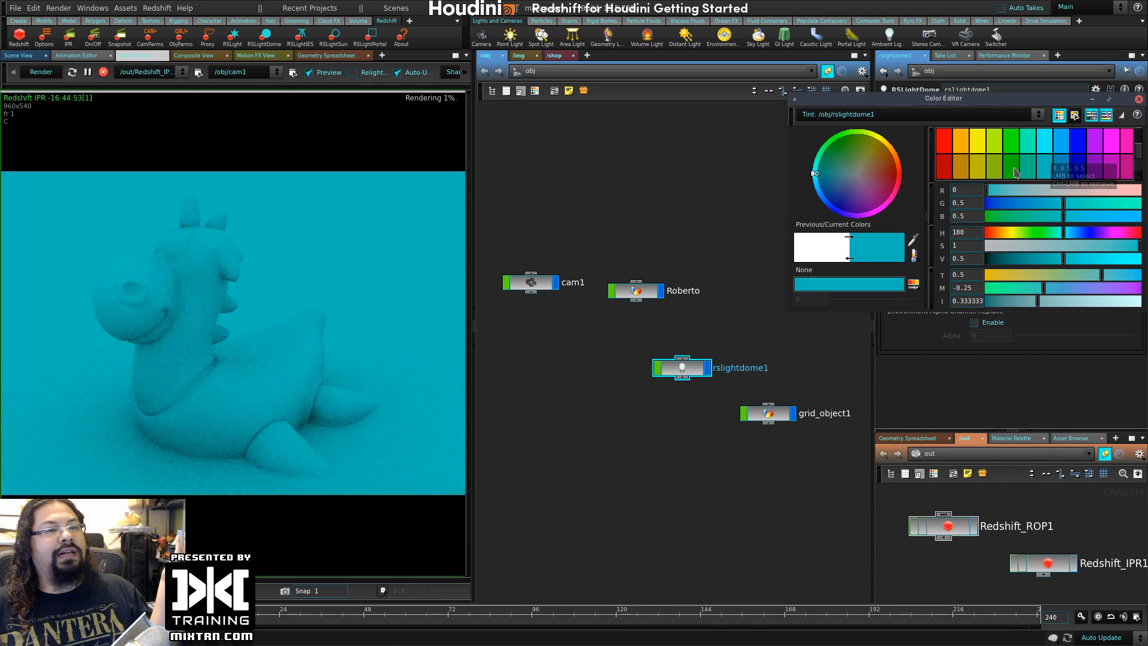
pyautogui.click(1011, 141)
pyautogui.click(960, 144)
pyautogui.click(943, 142)
pyautogui.click(1050, 148)
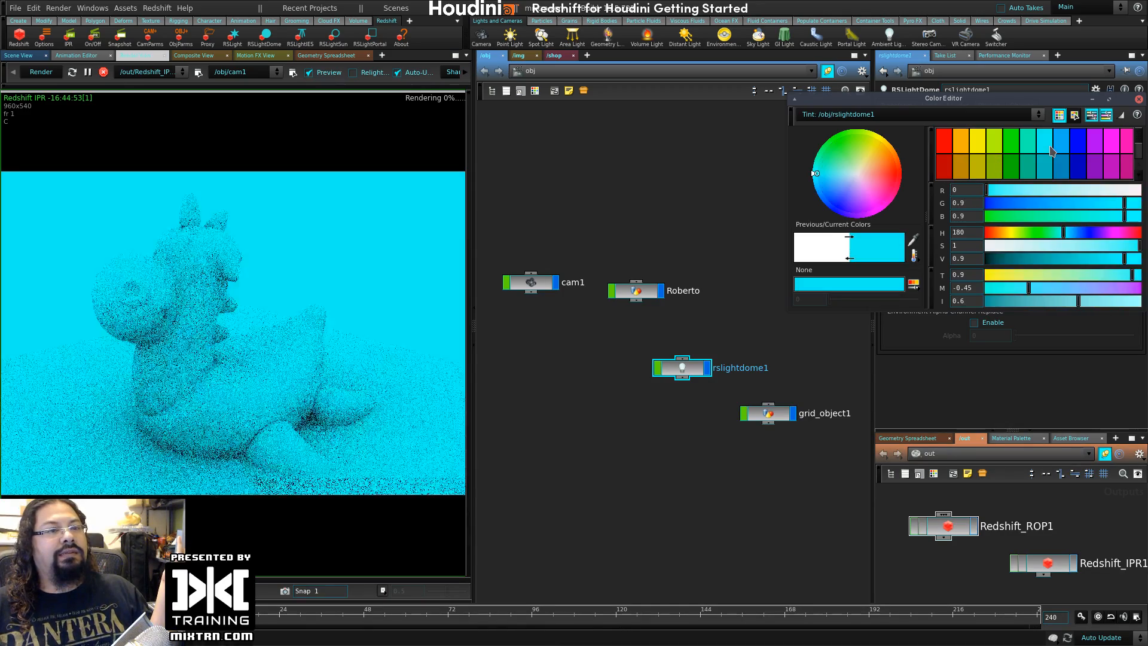
pyautogui.click(1077, 167)
pyautogui.click(1111, 141)
pyautogui.click(1095, 166)
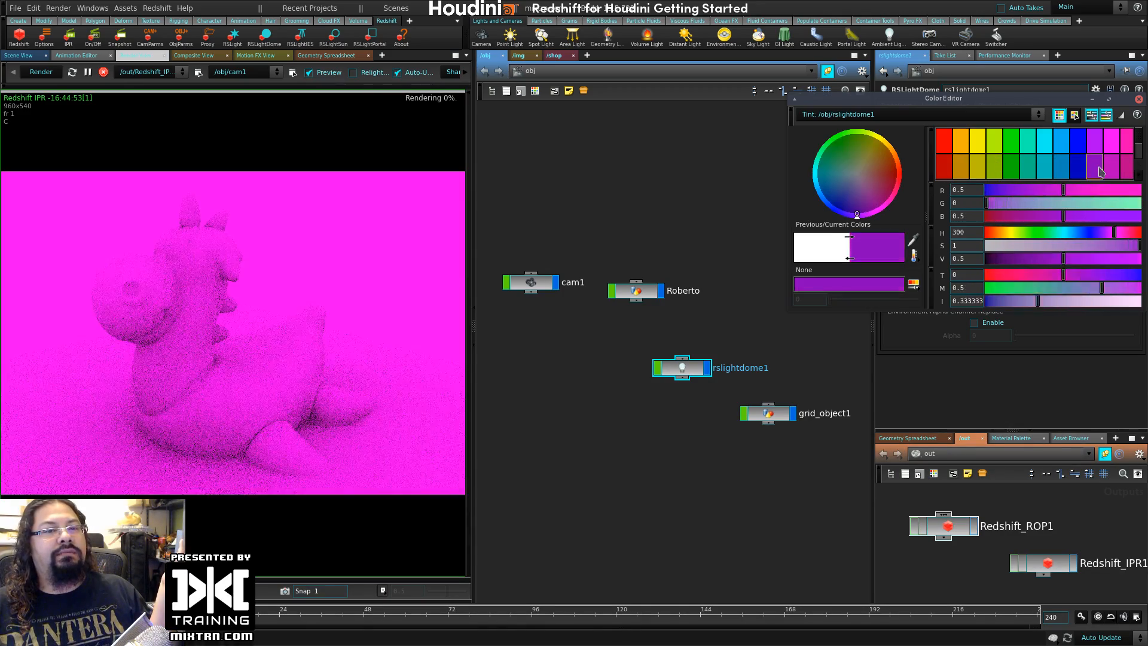
pyautogui.click(1095, 141)
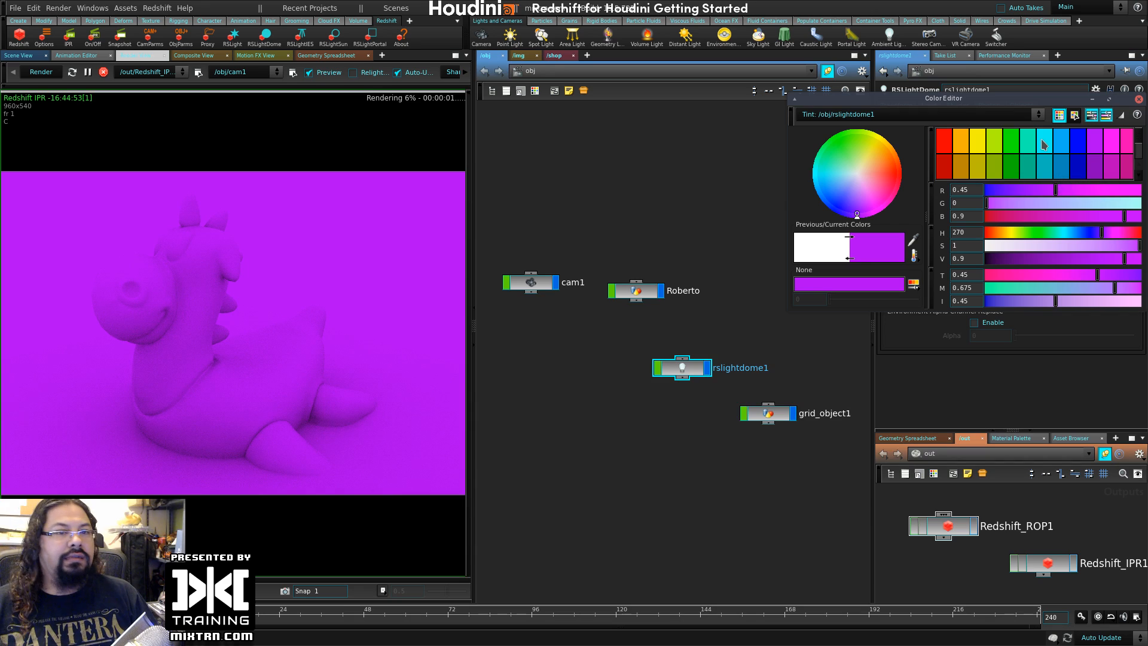
pyautogui.click(1043, 168)
pyautogui.click(994, 168)
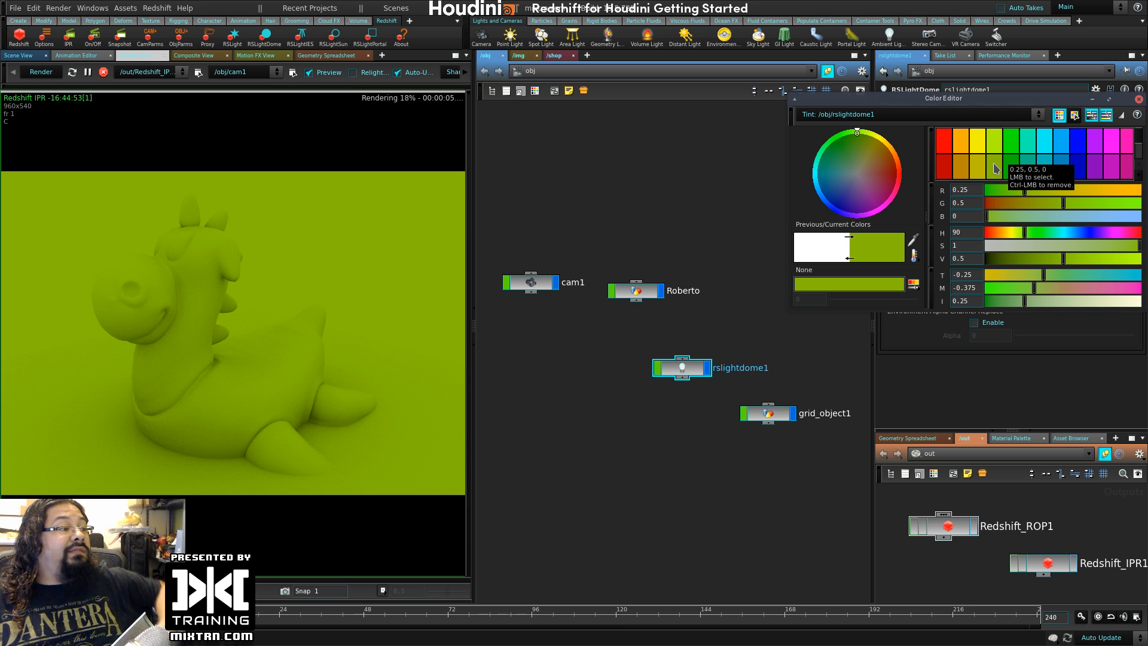
pyautogui.click(1109, 149)
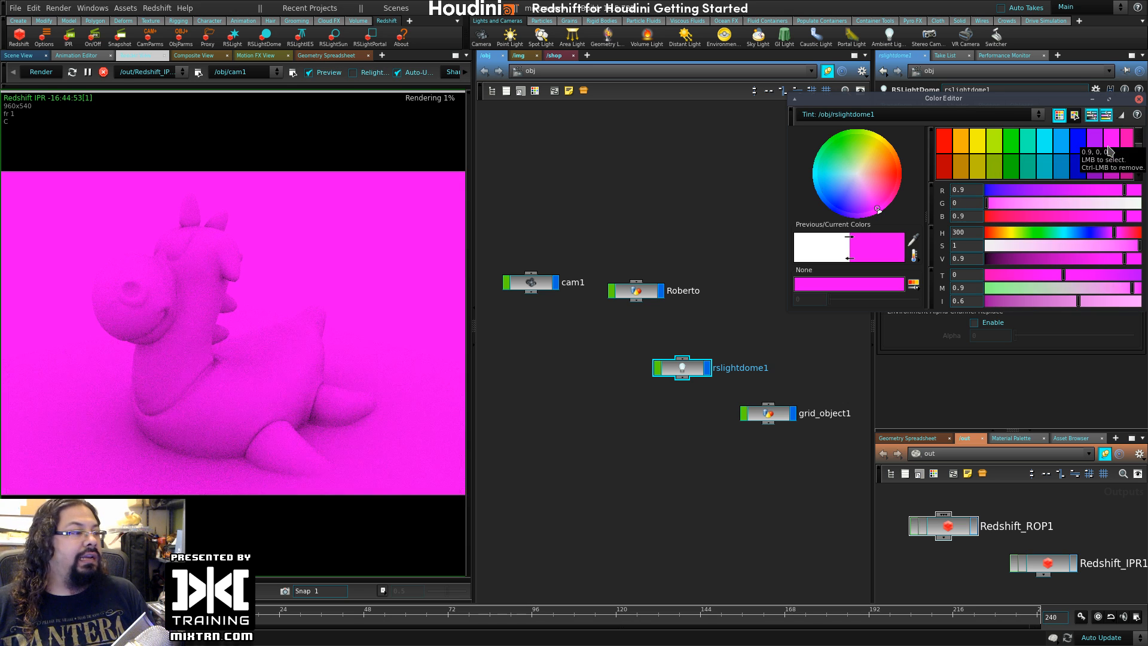
pyautogui.click(992, 149)
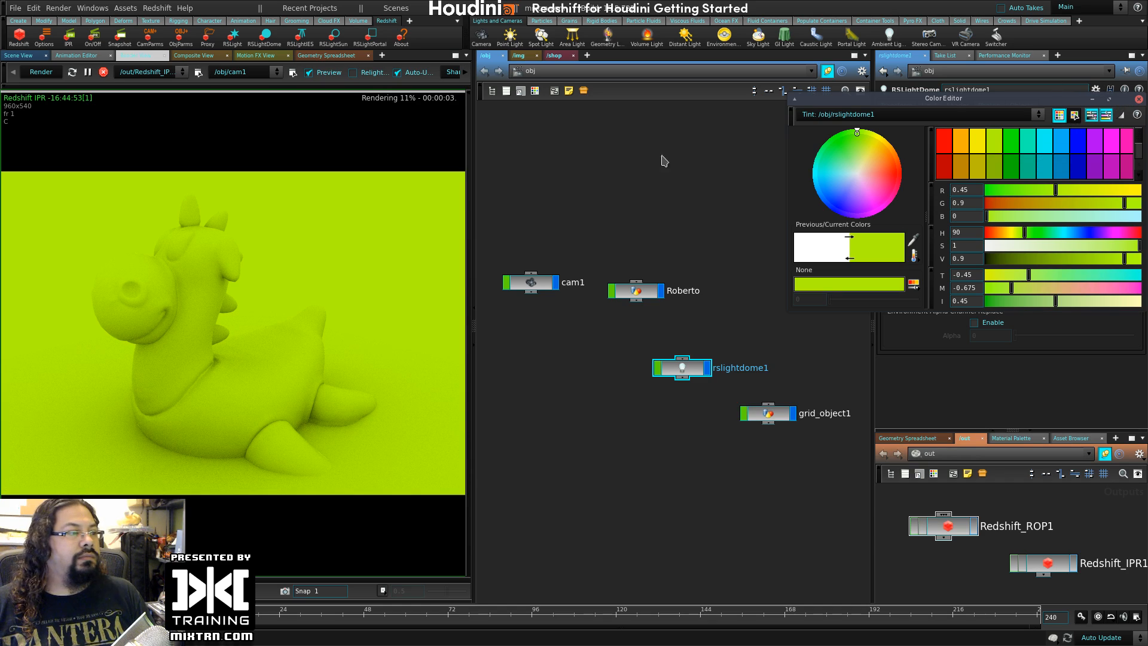
# - Set rslightdome1's tint to blue 0, 0.45, 0.9 and its dome map gamma to 0.85
pyautogui.moveTo(992, 171); pyautogui.dragTo(1062, 144)
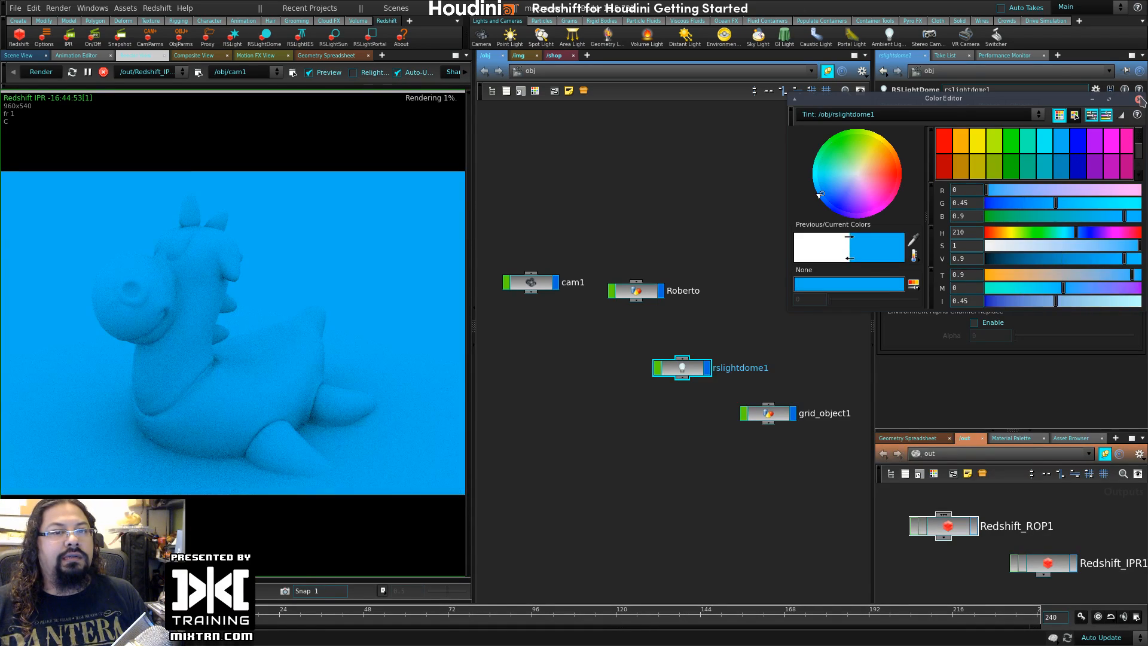
pyautogui.click(1139, 100)
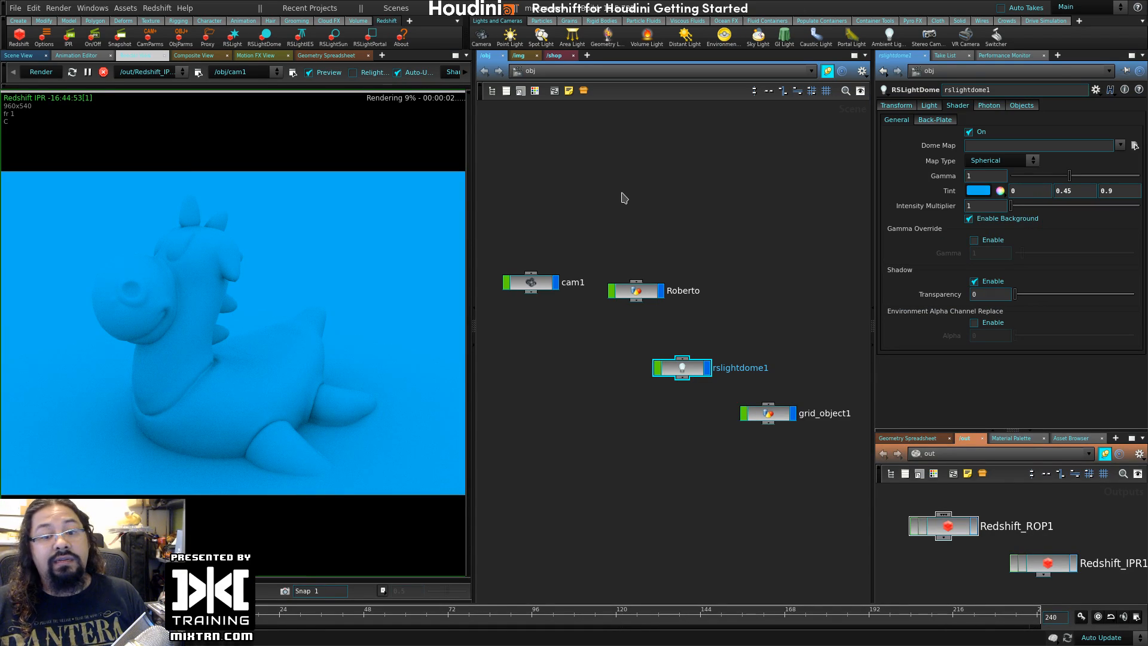
pyautogui.moveTo(1070, 176)
pyautogui.mouseDown()
pyautogui.moveTo(1023, 176)
pyautogui.moveTo(1088, 176)
pyautogui.moveTo(1061, 177)
pyautogui.mouseUp()
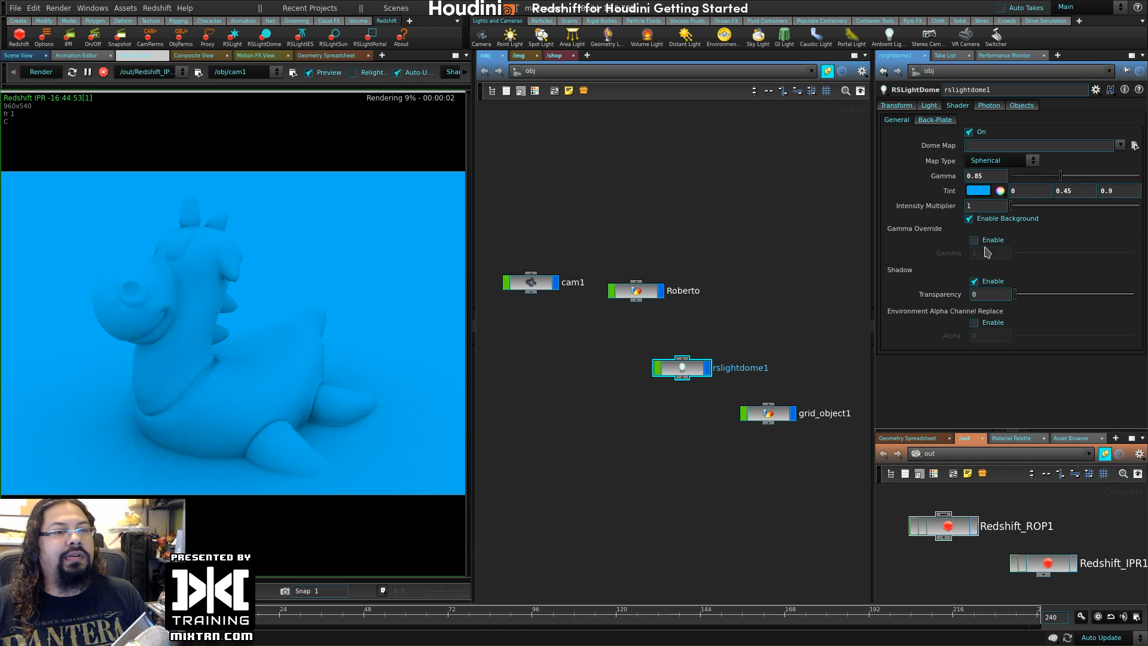
# - Examine rslightdome1's light settings and the back-plate options of its shader
pyautogui.click(930, 106)
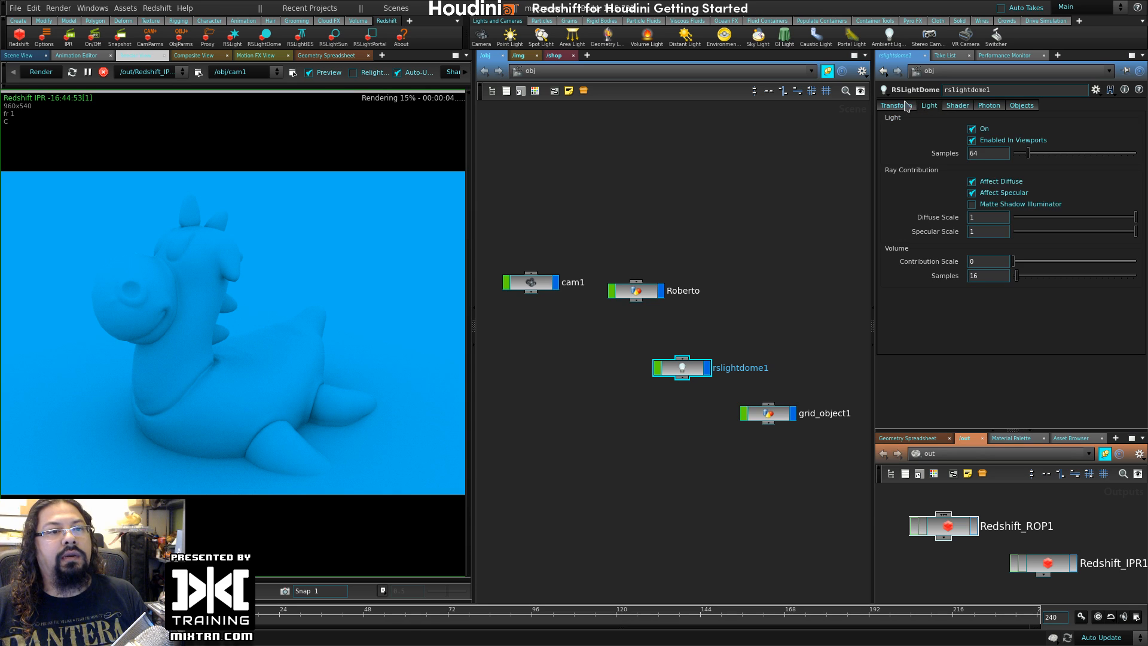
pyautogui.click(955, 107)
pyautogui.click(934, 119)
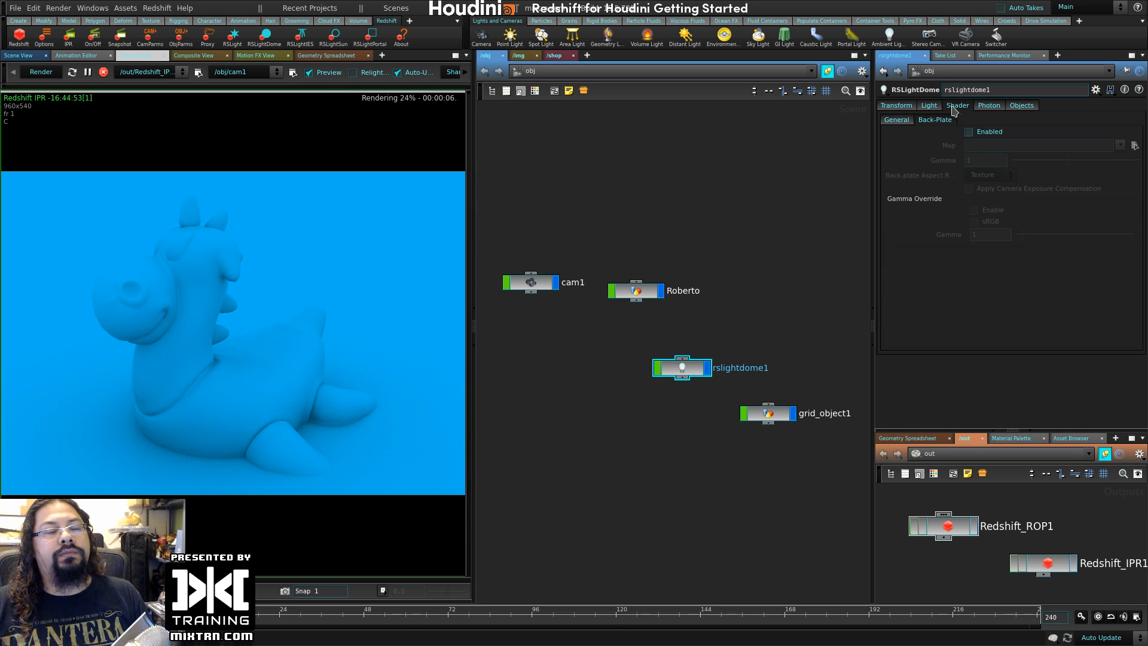
pyautogui.click(929, 106)
pyautogui.click(957, 106)
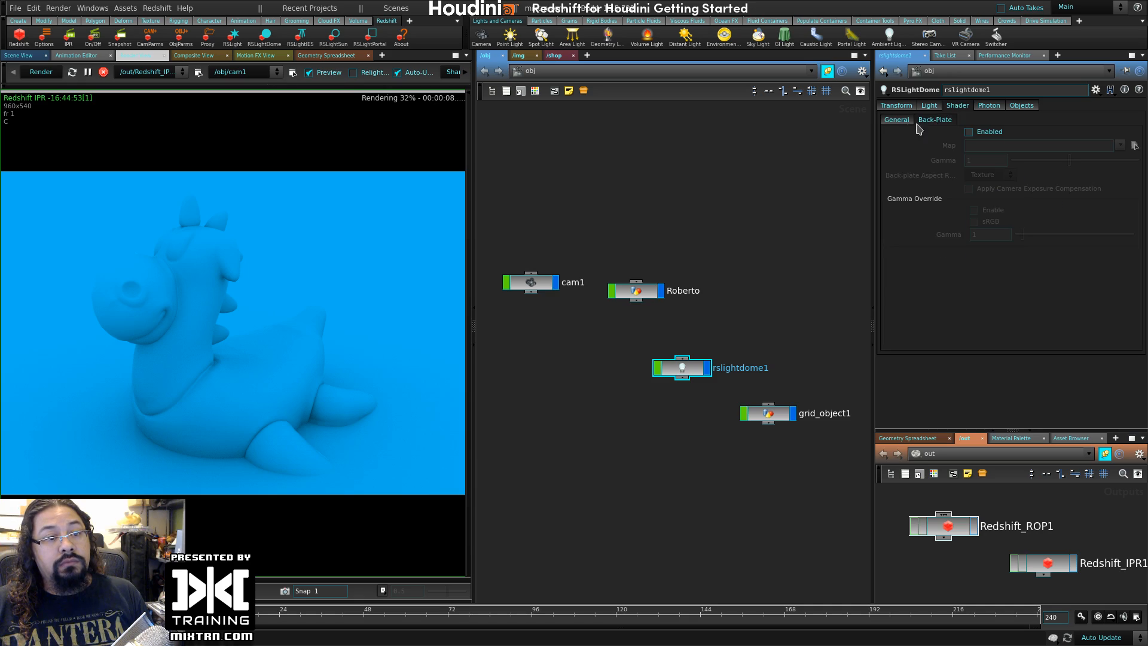
# - Try different intensity multiplier levels on rslightdome1's general shader settings, and reset the multiplier to 1
pyautogui.click(892, 122)
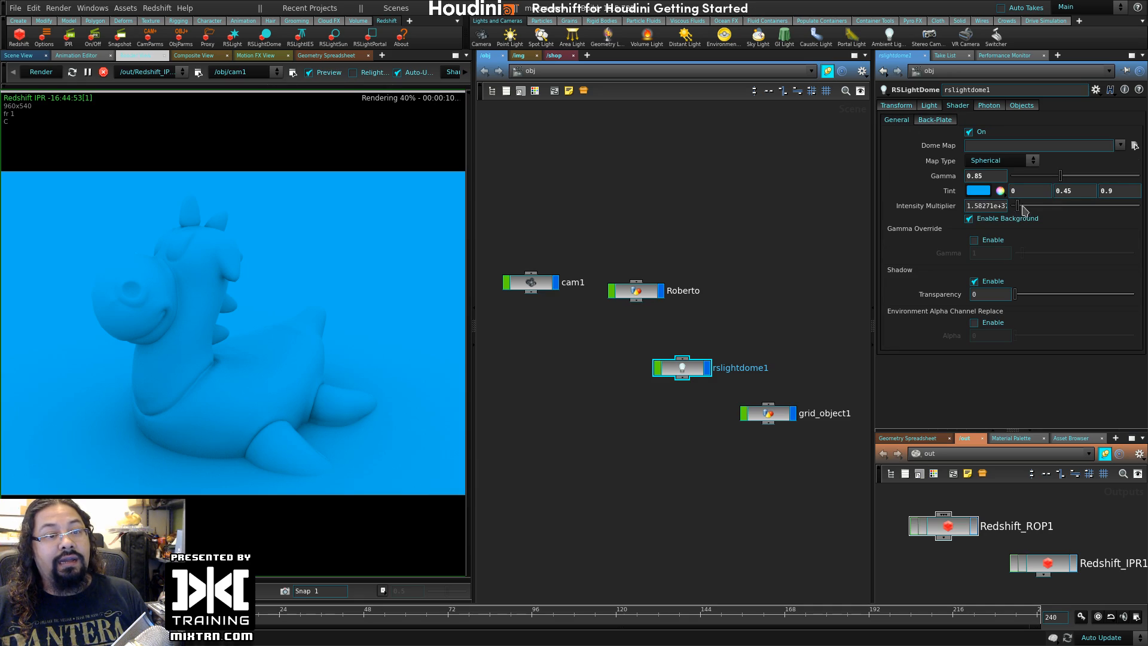
pyautogui.moveTo(1023, 209); pyautogui.dragTo(1039, 211)
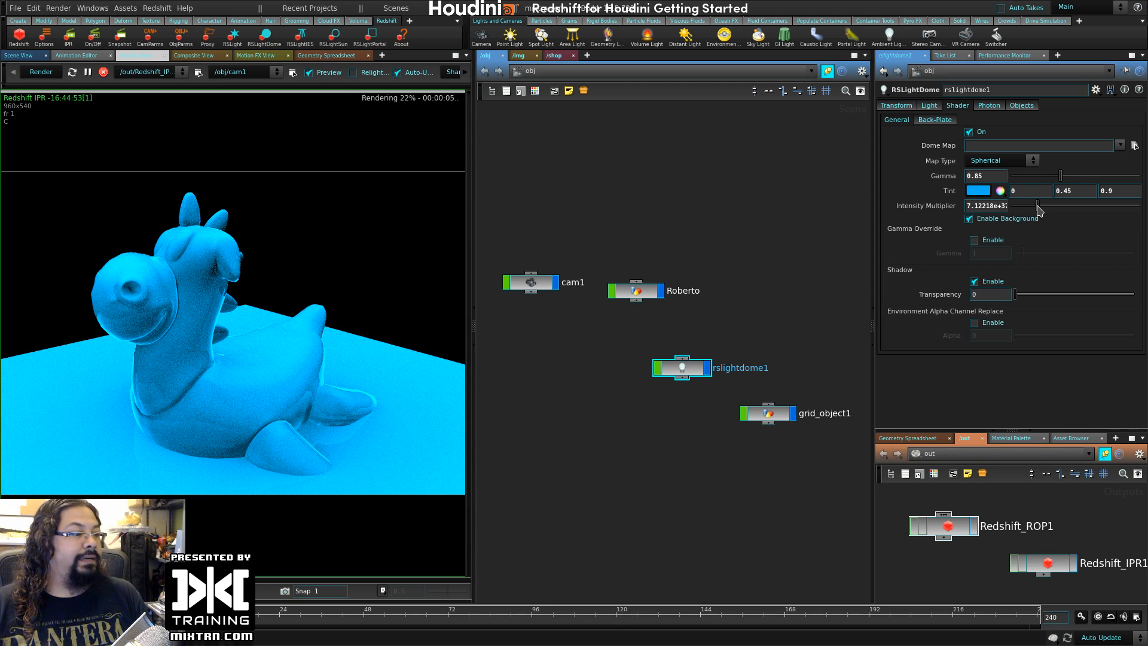
pyautogui.moveTo(1039, 210); pyautogui.dragTo(1025, 209)
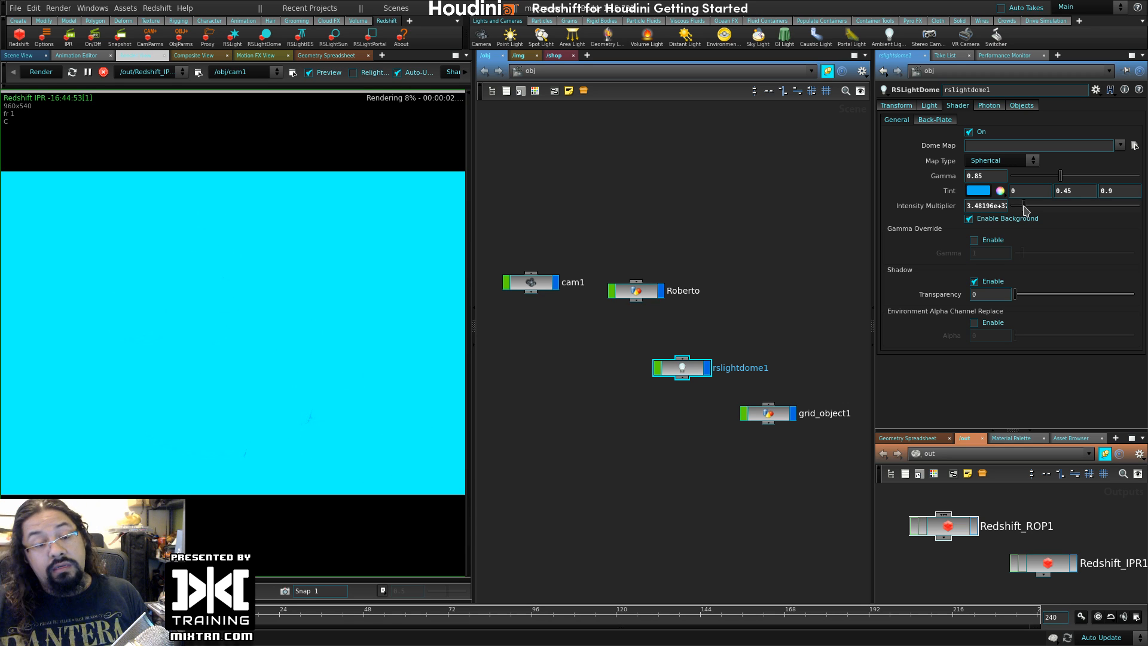
pyautogui.click(987, 205)
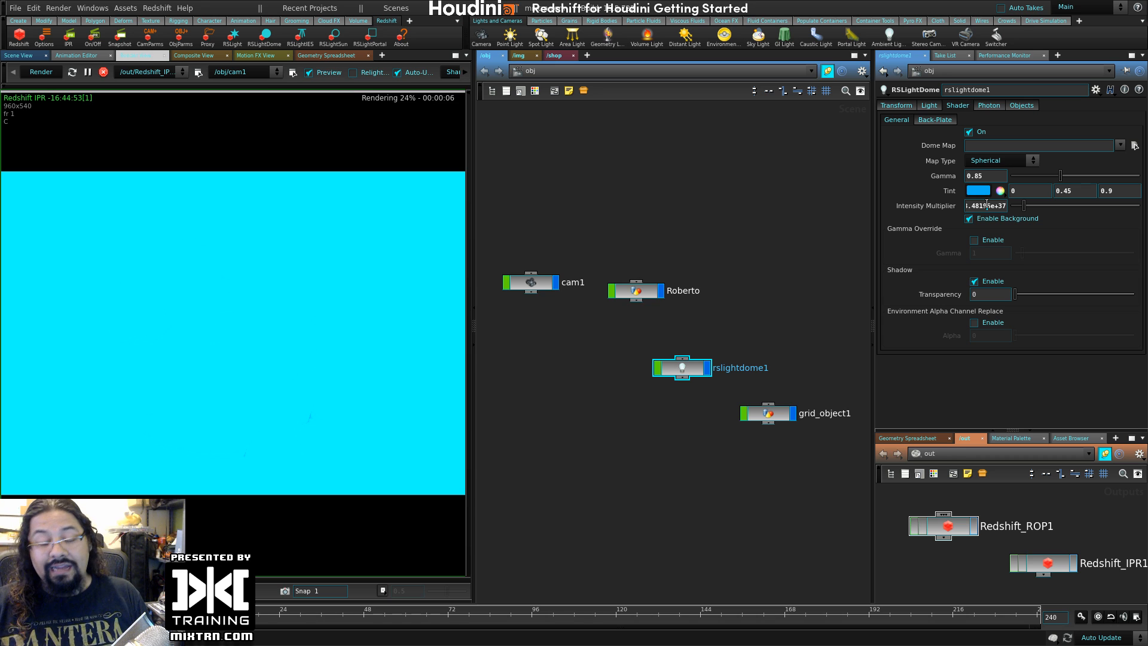
pyautogui.hotkey('ctrl', 'a')
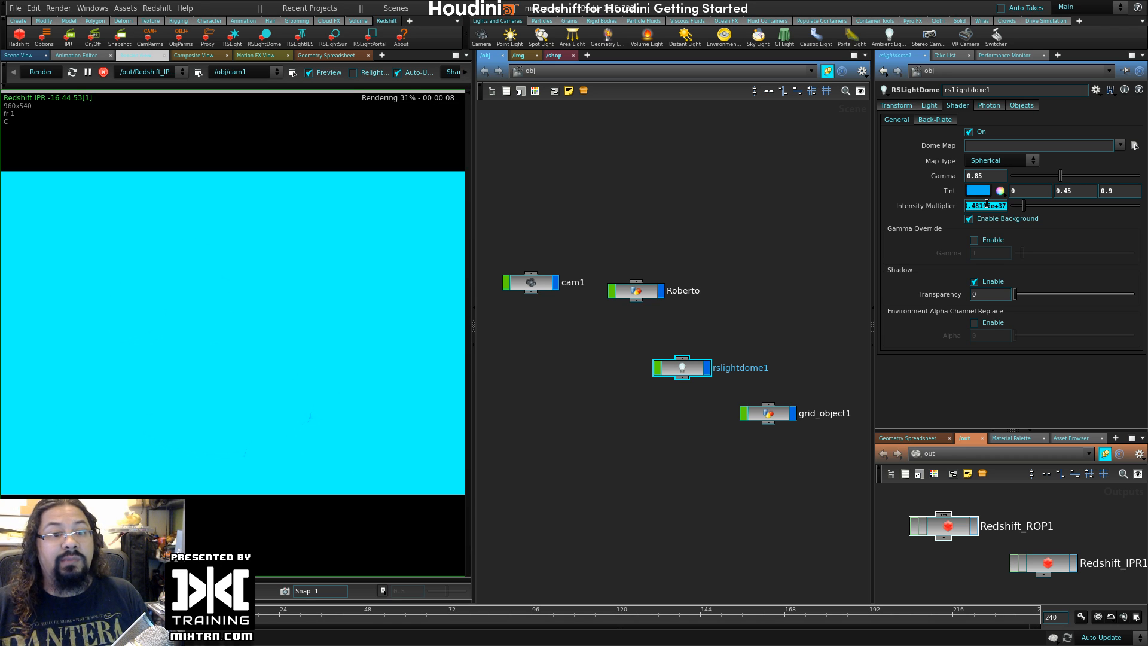
pyautogui.write('1')
pyautogui.press('Return')
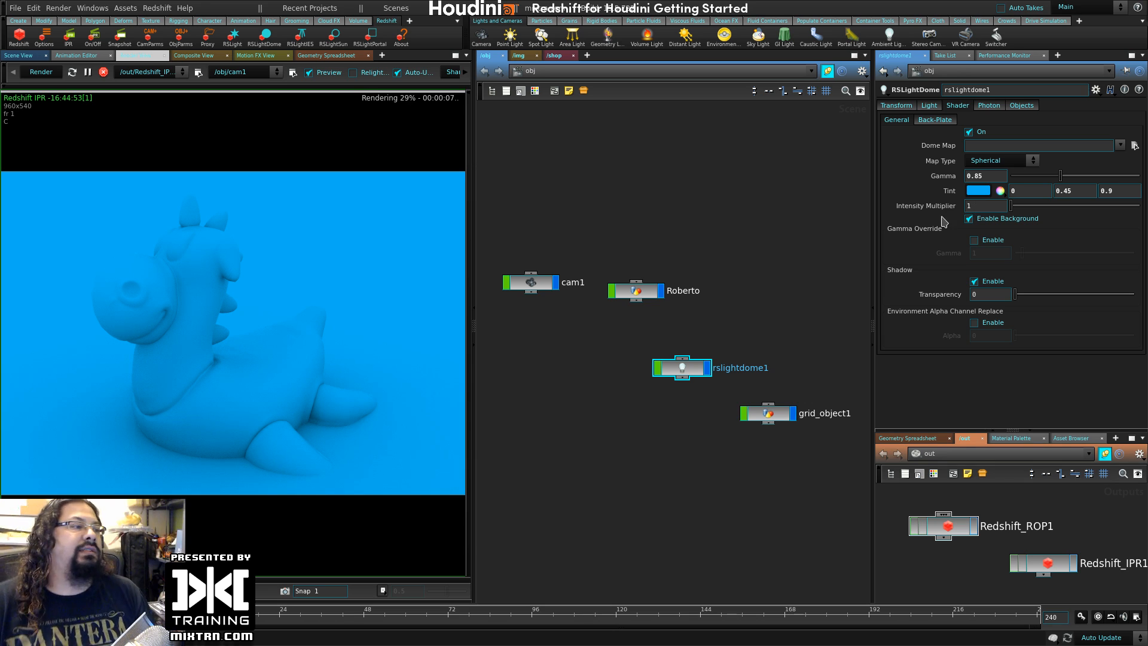
# - Try an intensity multiplier of 2 on rslightdome1 and set it back to 1
pyautogui.moveTo(993, 203); pyautogui.dragTo(938, 212)
pyautogui.write('2')
pyautogui.press('Return')
pyautogui.write('1')
pyautogui.press('Return')
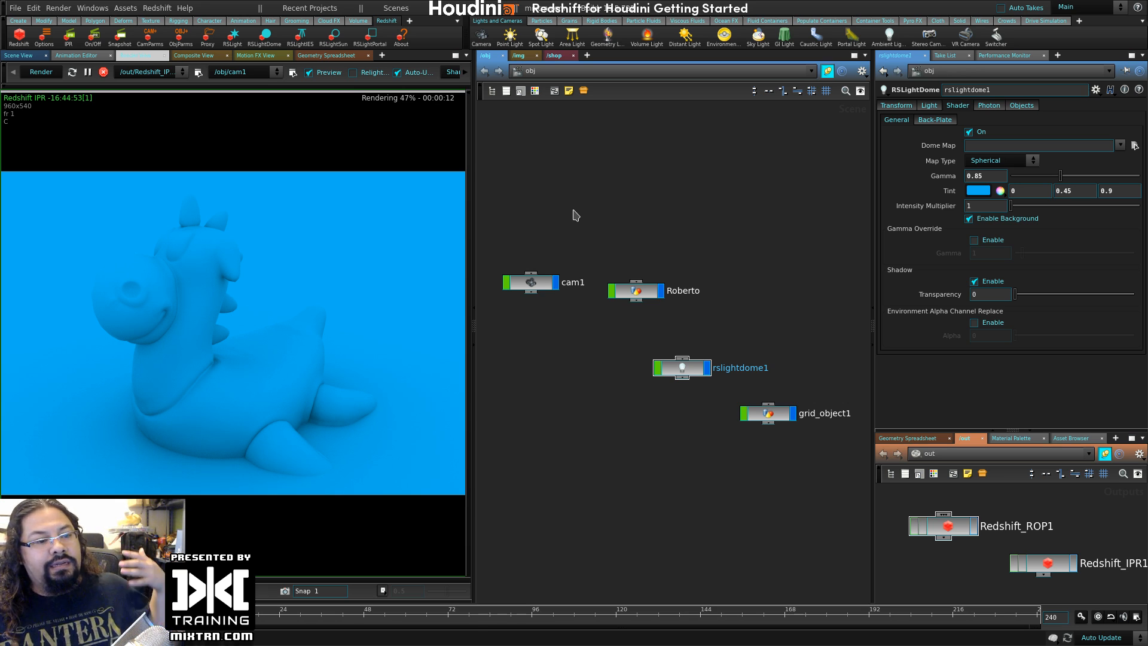
# - Return to the scene view and delete rslightdome1 from the object network
pyautogui.click(533, 287)
pyautogui.moveTo(943, 528); pyautogui.dragTo(968, 524)
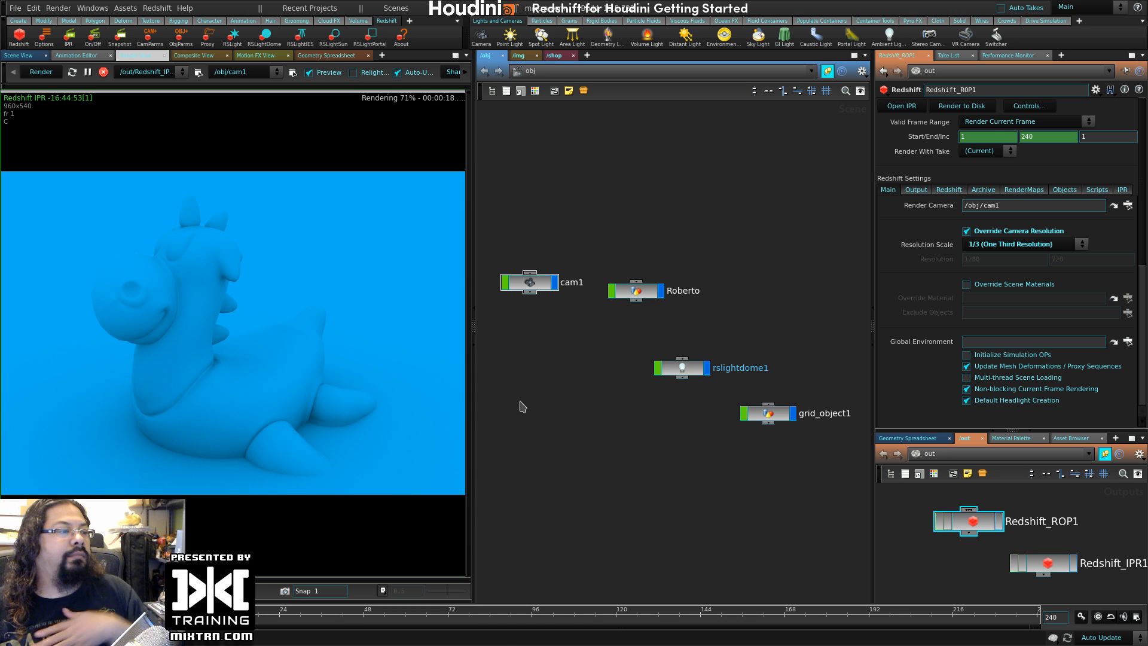
pyautogui.click(18, 55)
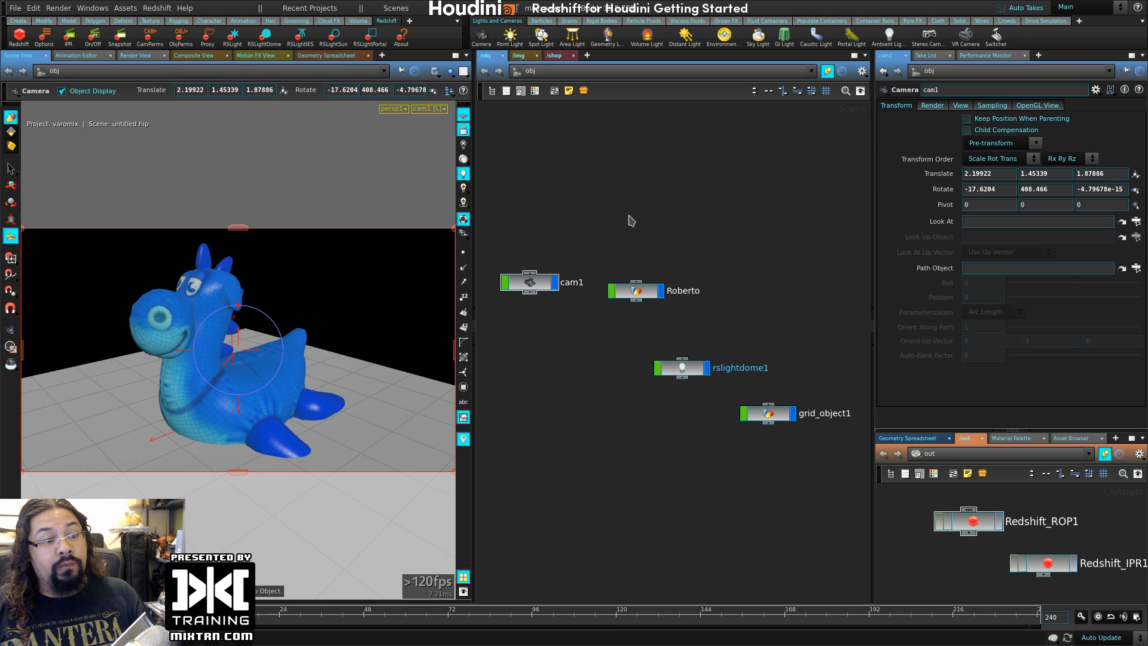
pyautogui.moveTo(682, 367); pyautogui.dragTo(643, 371)
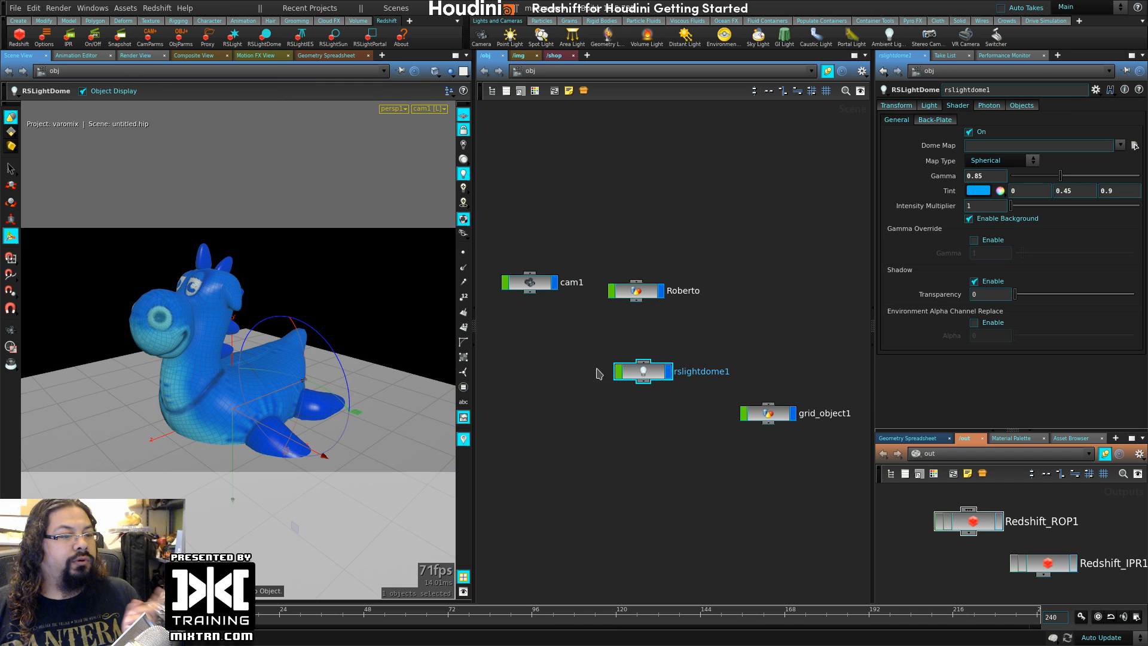
pyautogui.press('Delete')
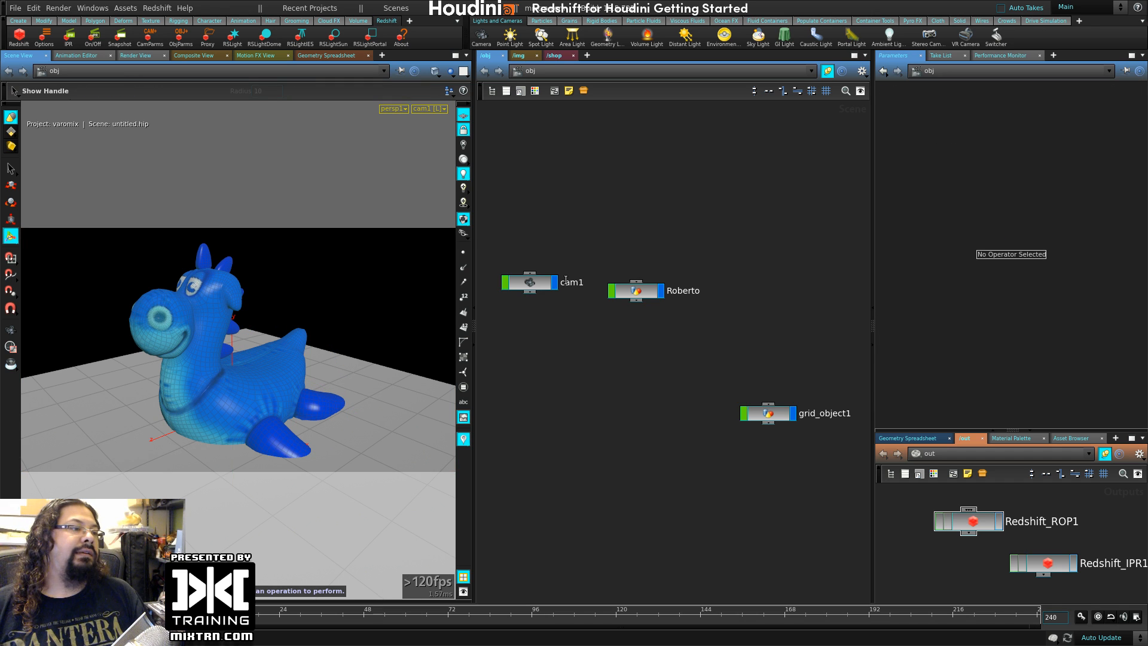
# - Add a standard Houdini spot light placed from a raised view looking down at the toy model and grid
pyautogui.keyDown('alt'); pyautogui.moveTo(200, 326); pyautogui.dragTo(272, 369); pyautogui.keyUp('alt')
pyautogui.keyDown('alt'); pyautogui.moveTo(372, 328); pyautogui.dragTo(345, 285); pyautogui.keyUp('alt')
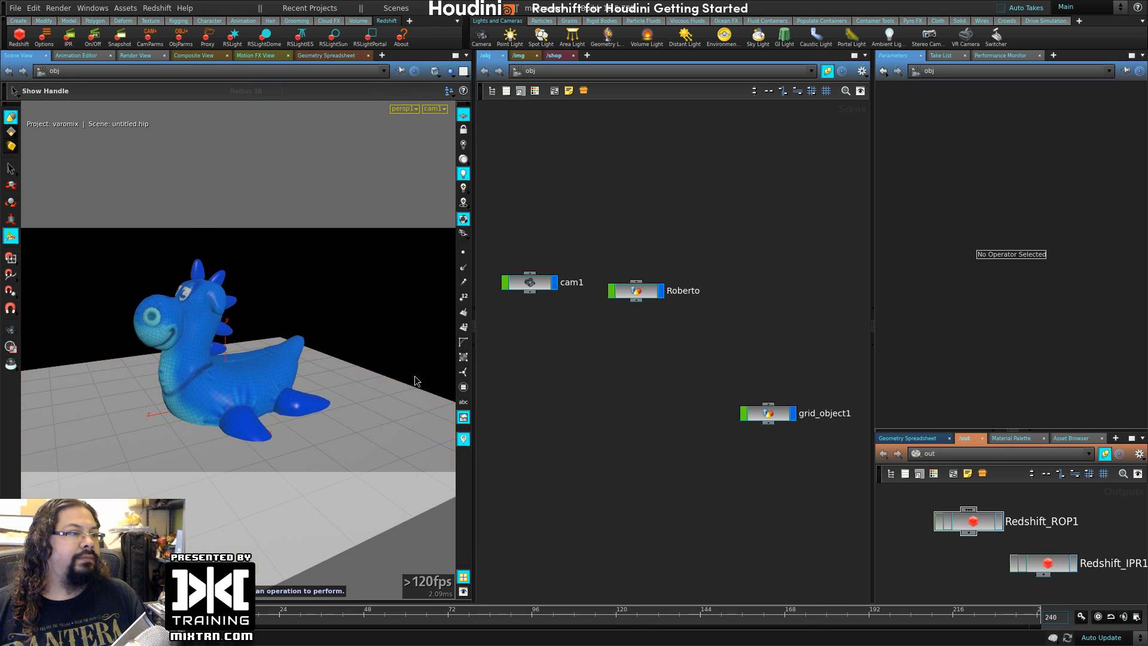
pyautogui.keyDown('alt'); pyautogui.moveTo(333, 315); pyautogui.dragTo(292, 460); pyautogui.keyUp('alt')
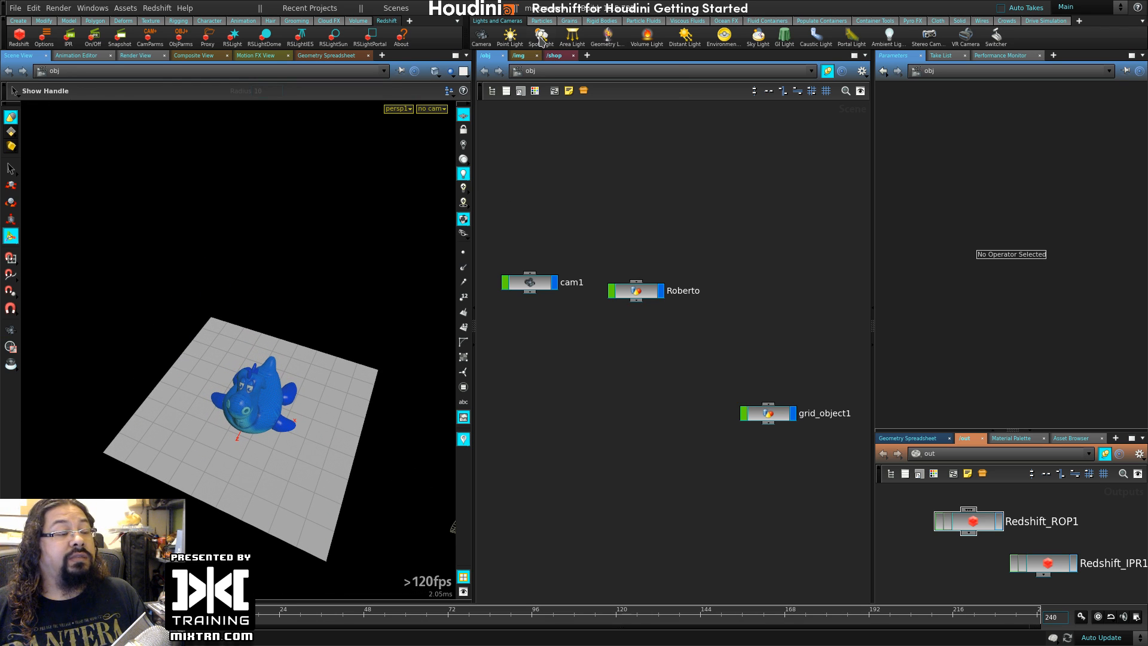
pyautogui.click(541, 37)
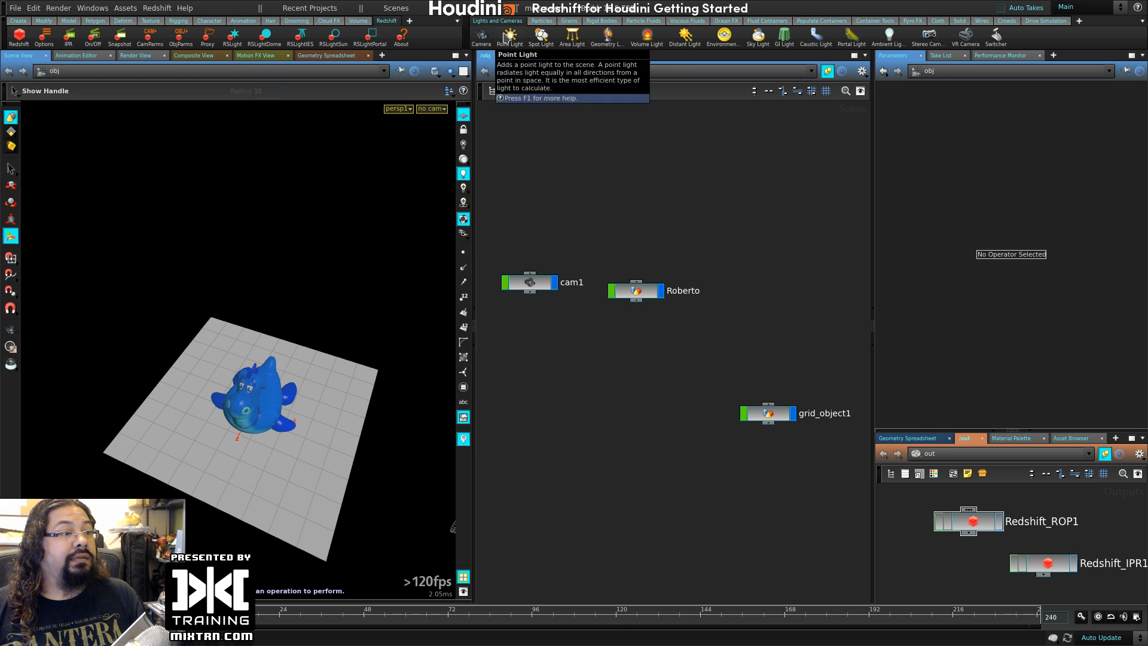
pyautogui.keyDown('ctrl'); pyautogui.click(536, 38); pyautogui.keyUp('ctrl')
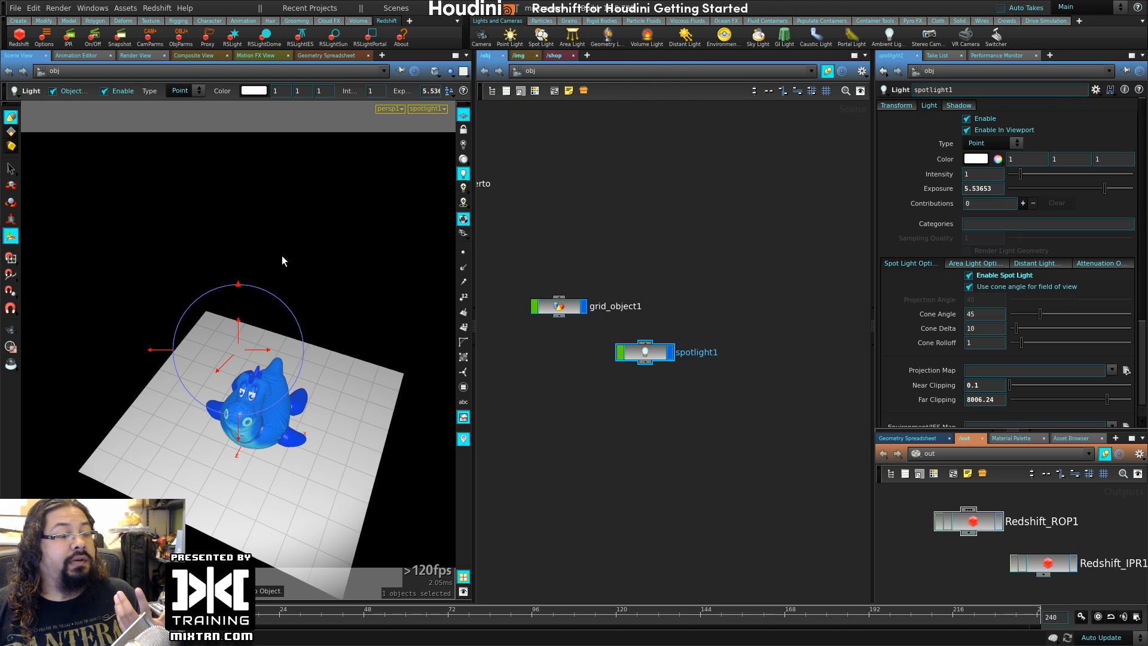
# - Examine the spot light's effect on the model in the Redshift IPR render
pyautogui.click(135, 55)
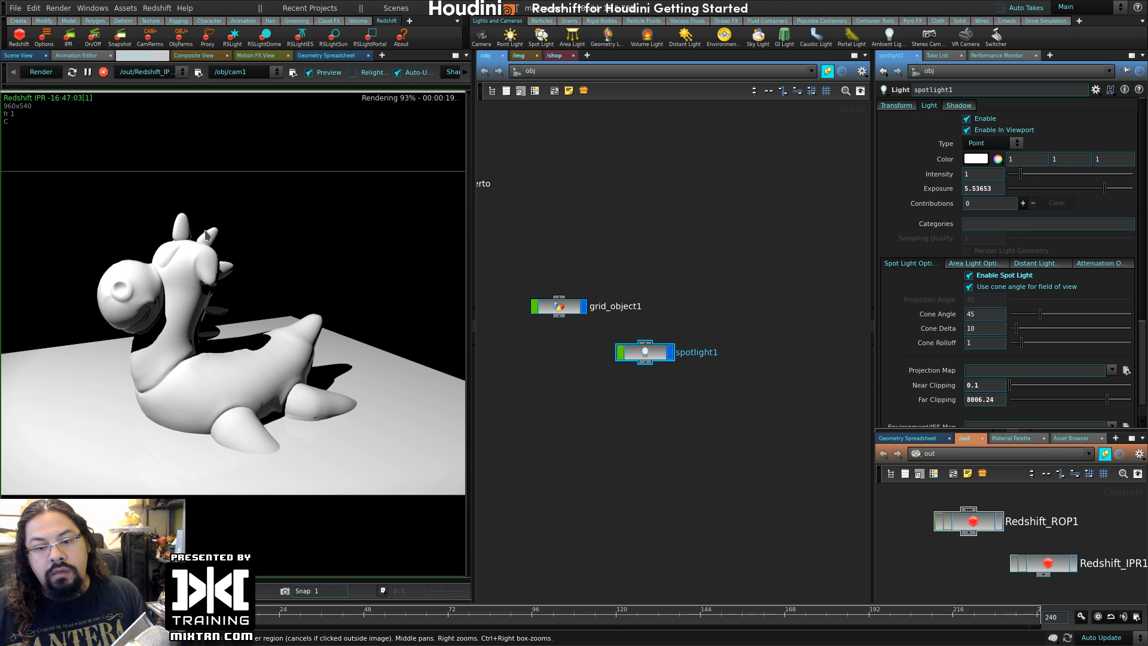
pyautogui.click(545, 258)
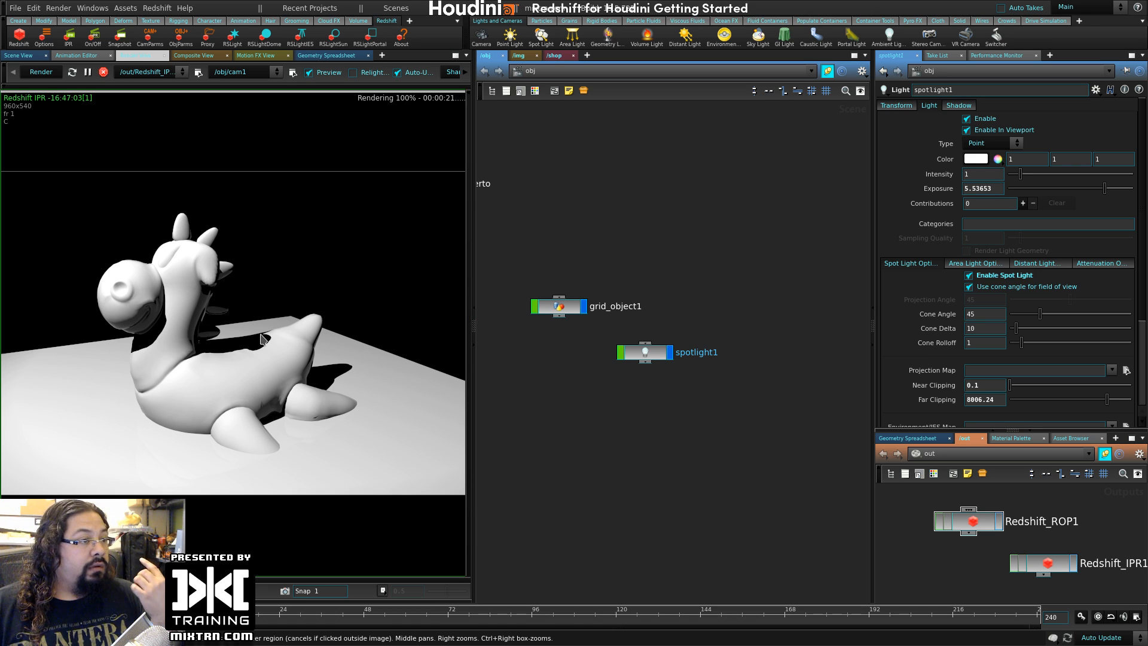
pyautogui.moveTo(644, 352); pyautogui.dragTo(638, 361)
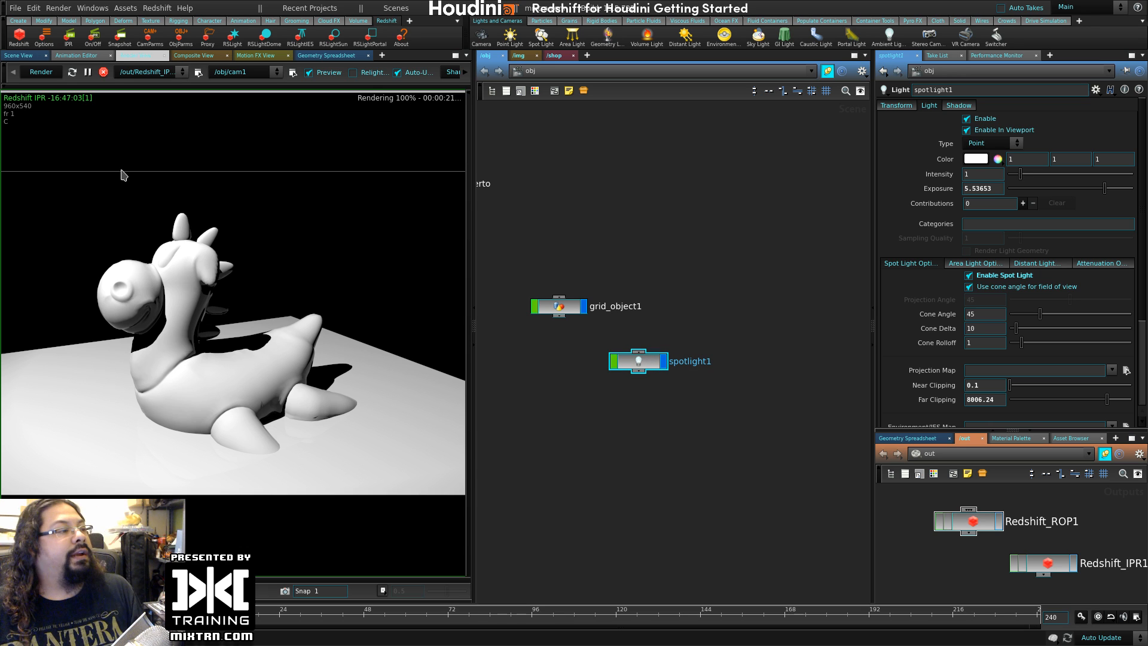
# - Add a standard Houdini area light placed from an overhead view of the model
pyautogui.click(18, 55)
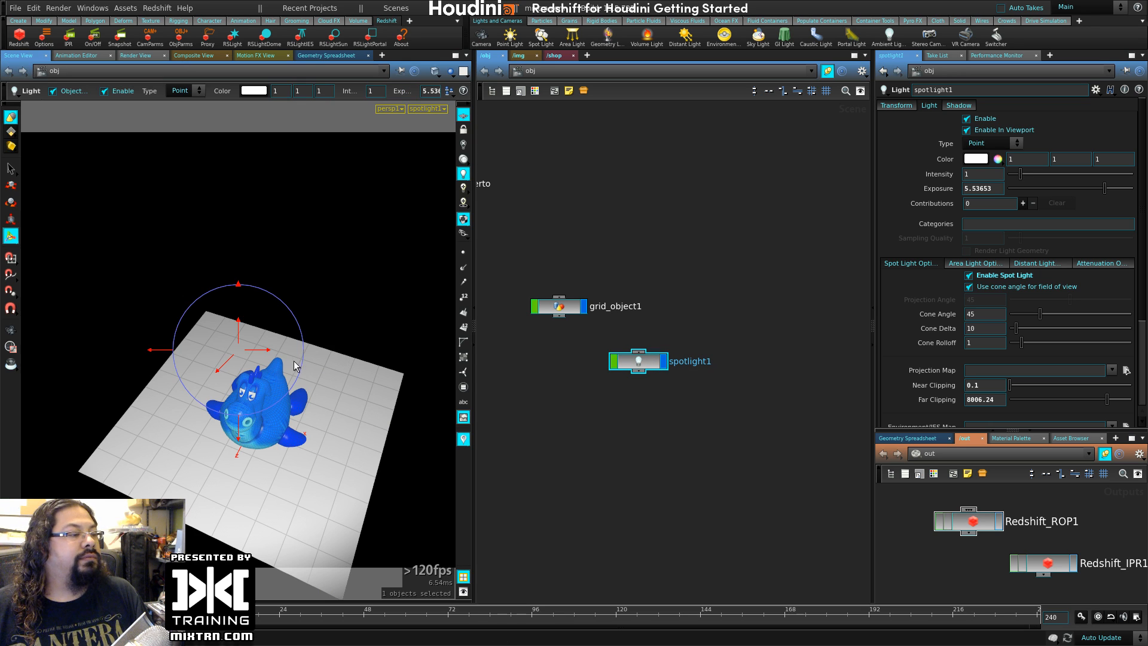
pyautogui.keyDown('alt'); pyautogui.moveTo(295, 274); pyautogui.dragTo(238, 315); pyautogui.keyUp('alt')
pyautogui.keyDown('alt'); pyautogui.moveTo(238, 315); pyautogui.dragTo(368, 311, button='right'); pyautogui.keyUp('alt')
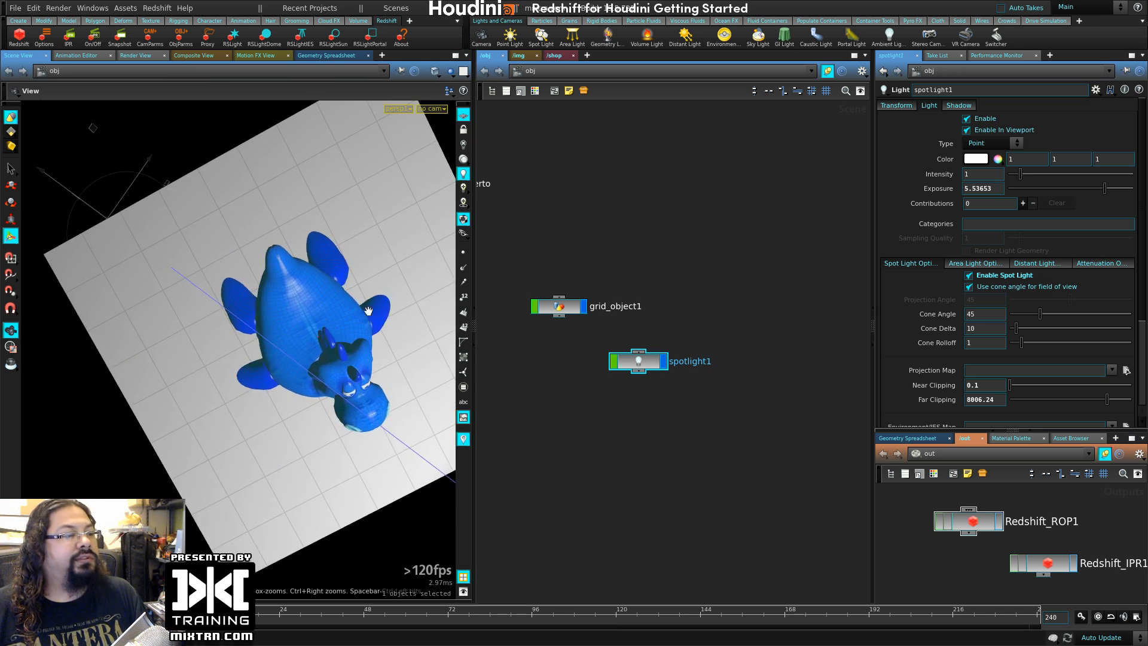
pyautogui.keyDown('alt'); pyautogui.moveTo(369, 311); pyautogui.dragTo(270, 346, button='middle'); pyautogui.keyUp('alt')
pyautogui.keyDown('alt'); pyautogui.moveTo(269, 347); pyautogui.dragTo(132, 405, button='right'); pyautogui.keyUp('alt')
pyautogui.keyDown('ctrl'); pyautogui.click(568, 38); pyautogui.keyUp('ctrl')
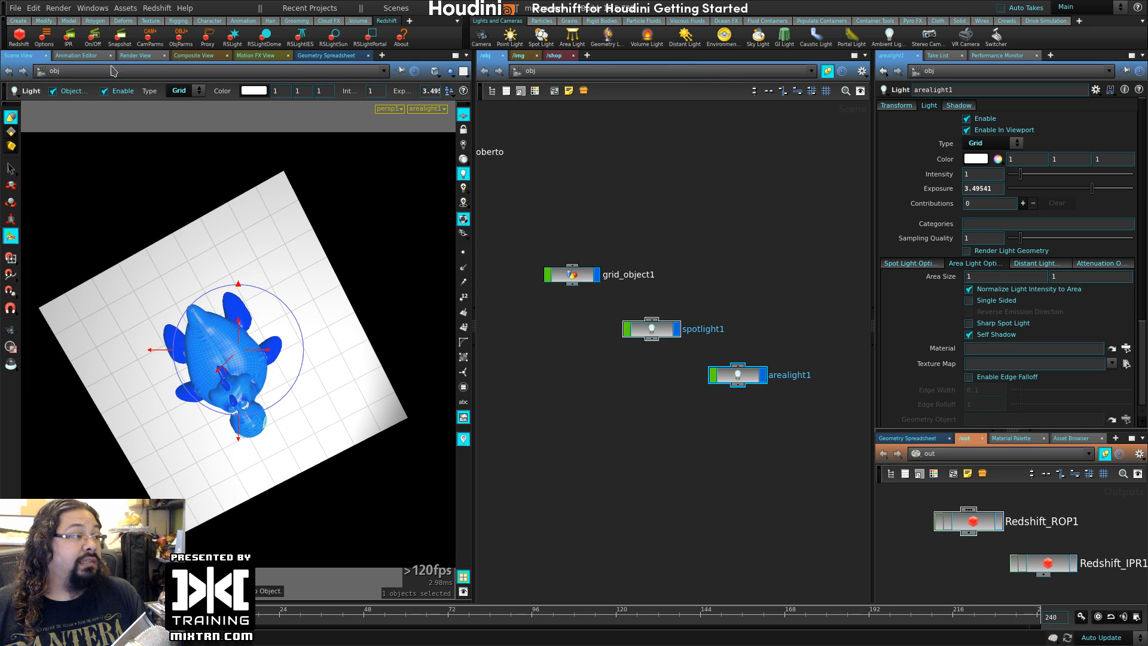
# - Show the IPR render and disable spotlight1 so only the area light illuminates the scene
pyautogui.click(141, 55)
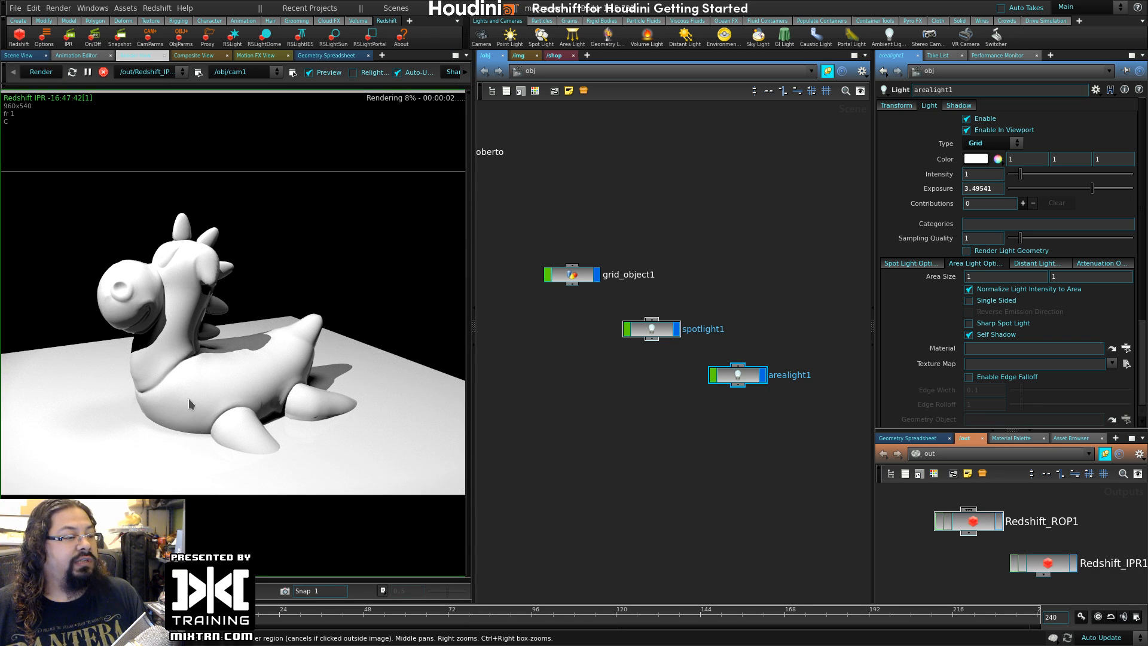
pyautogui.click(652, 329)
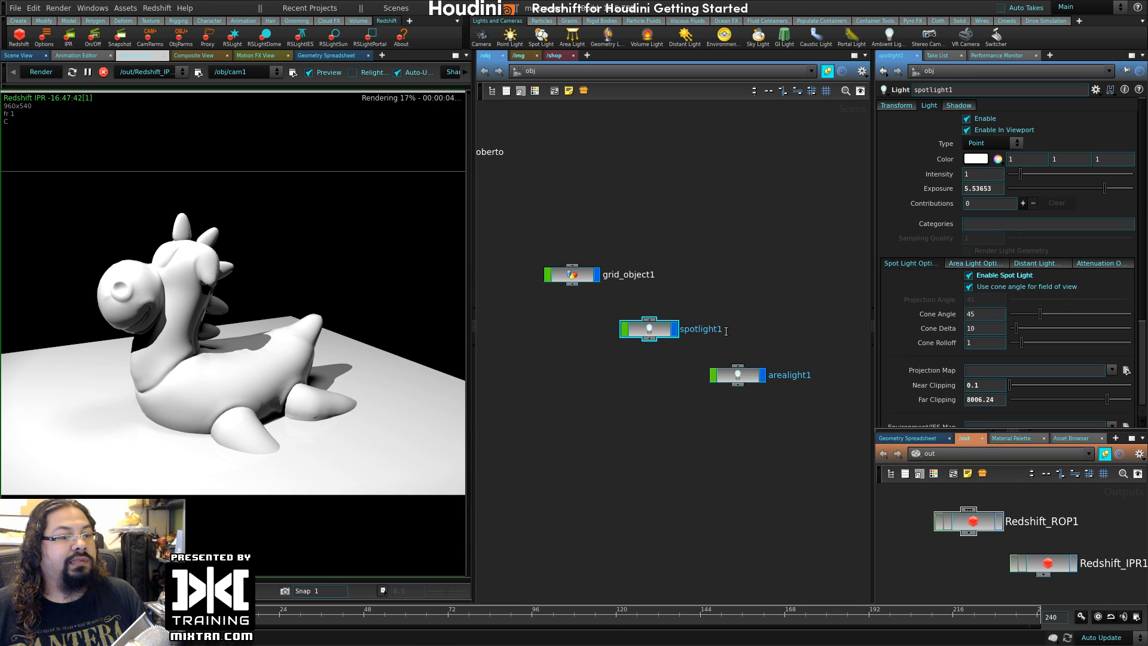
pyautogui.click(965, 119)
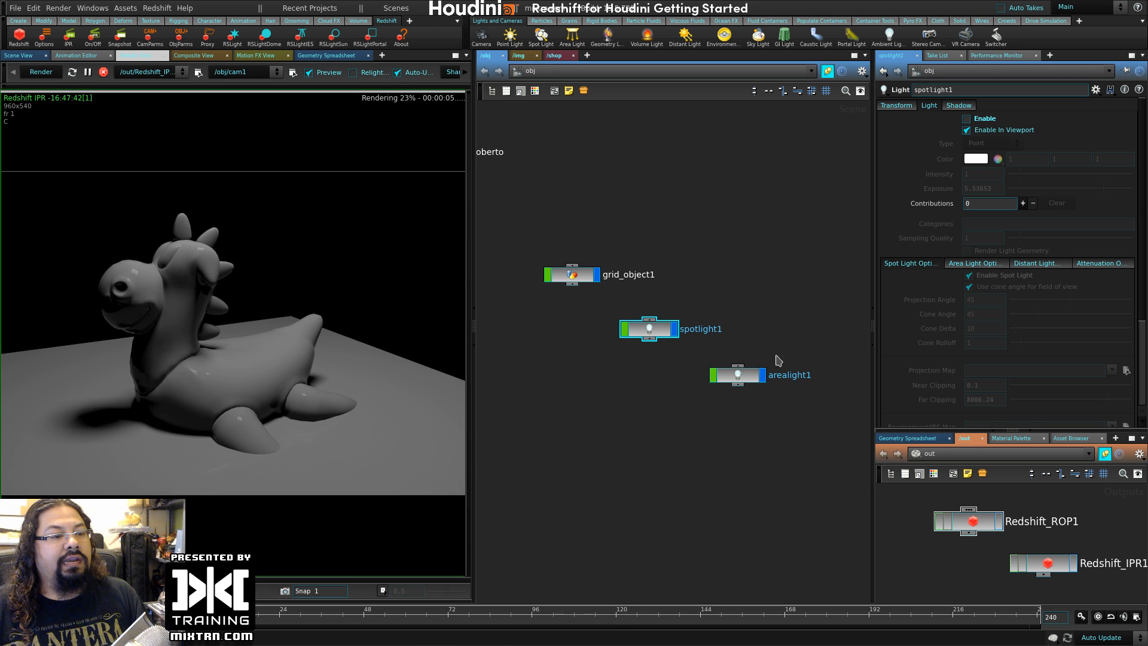
# - Set arealight1's color to dark yellow 0.5, 0.5, 0 and its intensity to 3.25
pyautogui.click(746, 380)
pyautogui.click(985, 159)
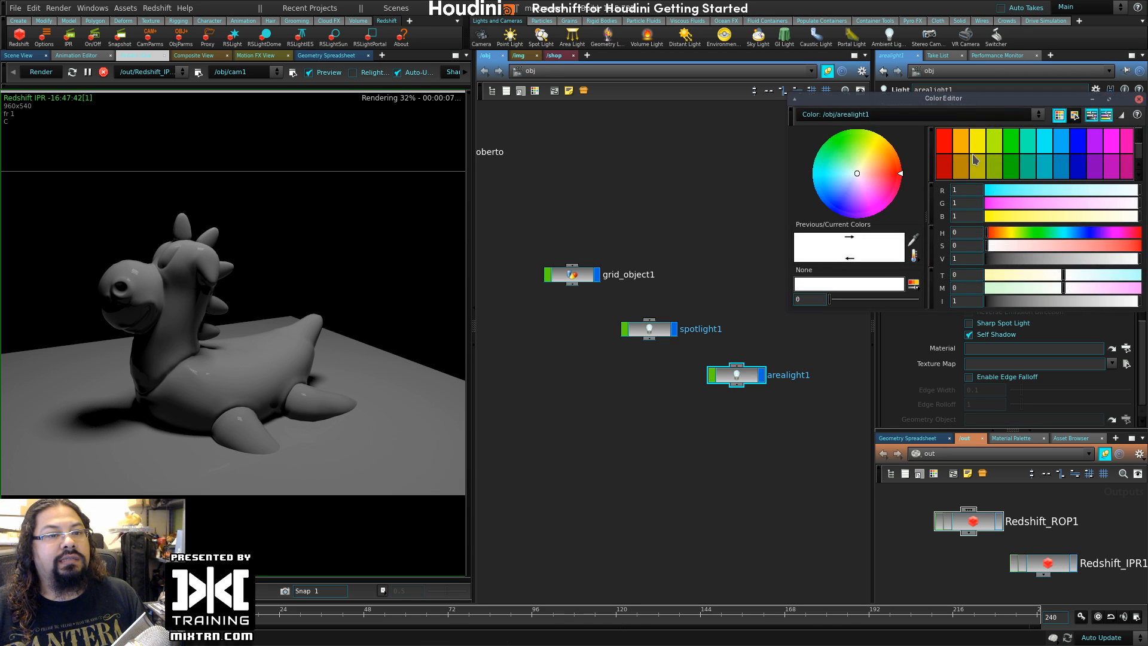
pyautogui.click(973, 161)
pyautogui.click(1138, 99)
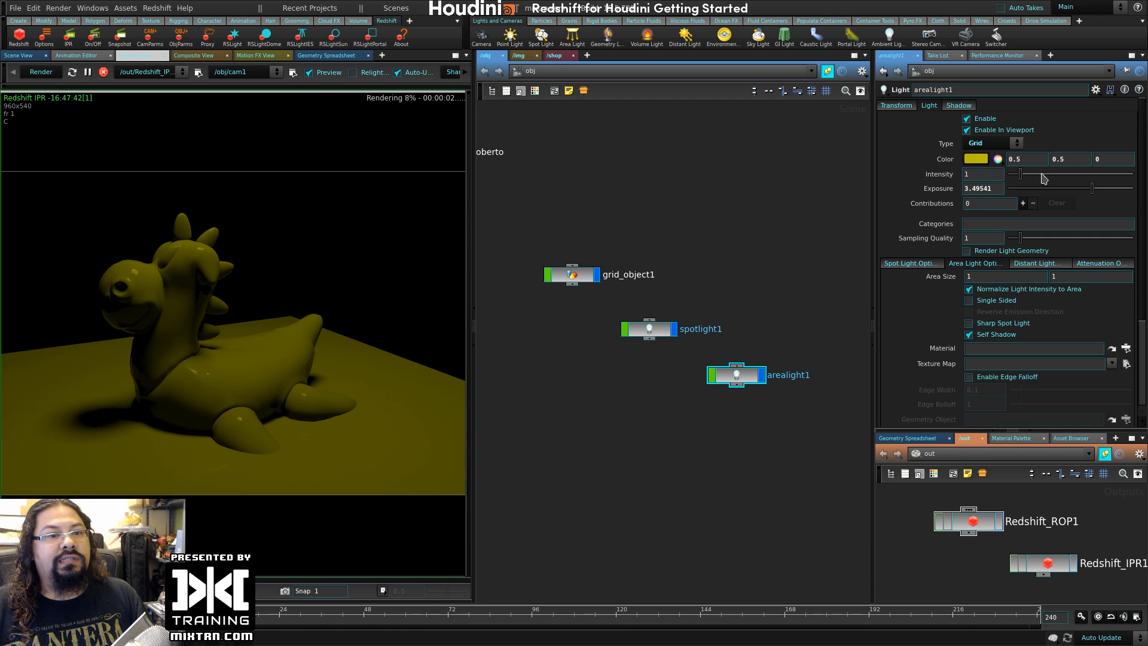
pyautogui.moveTo(1021, 174); pyautogui.dragTo(1052, 180)
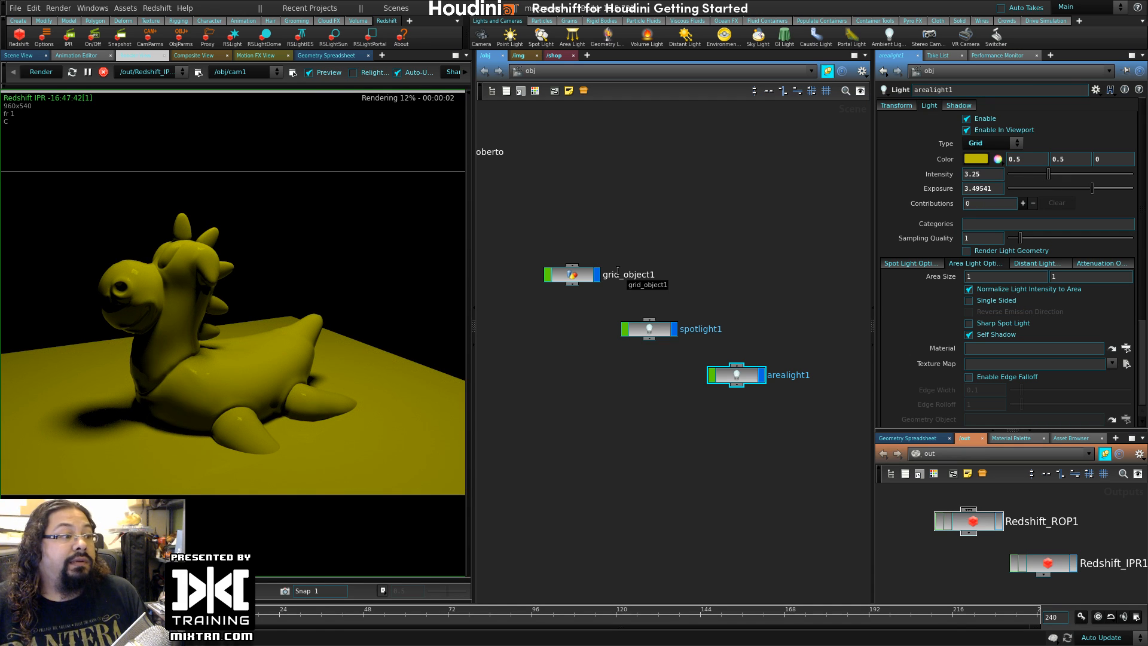
# - Delete both spotlight1 and arealight1 from the object network
pyautogui.moveTo(592, 408); pyautogui.dragTo(748, 328)
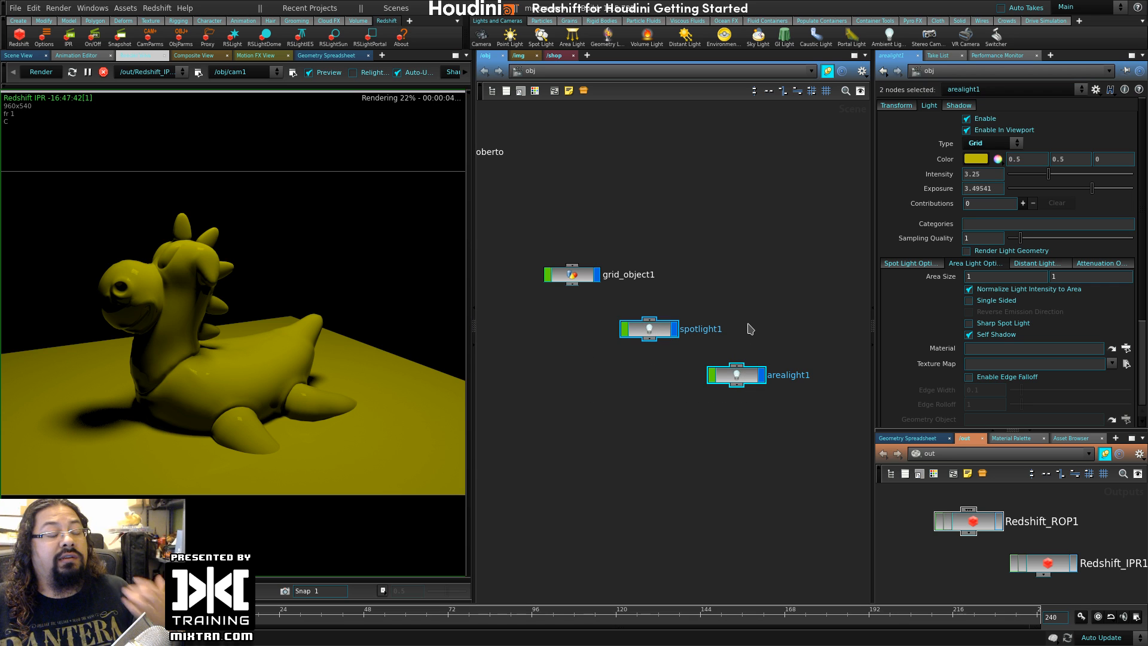
pyautogui.press('Delete')
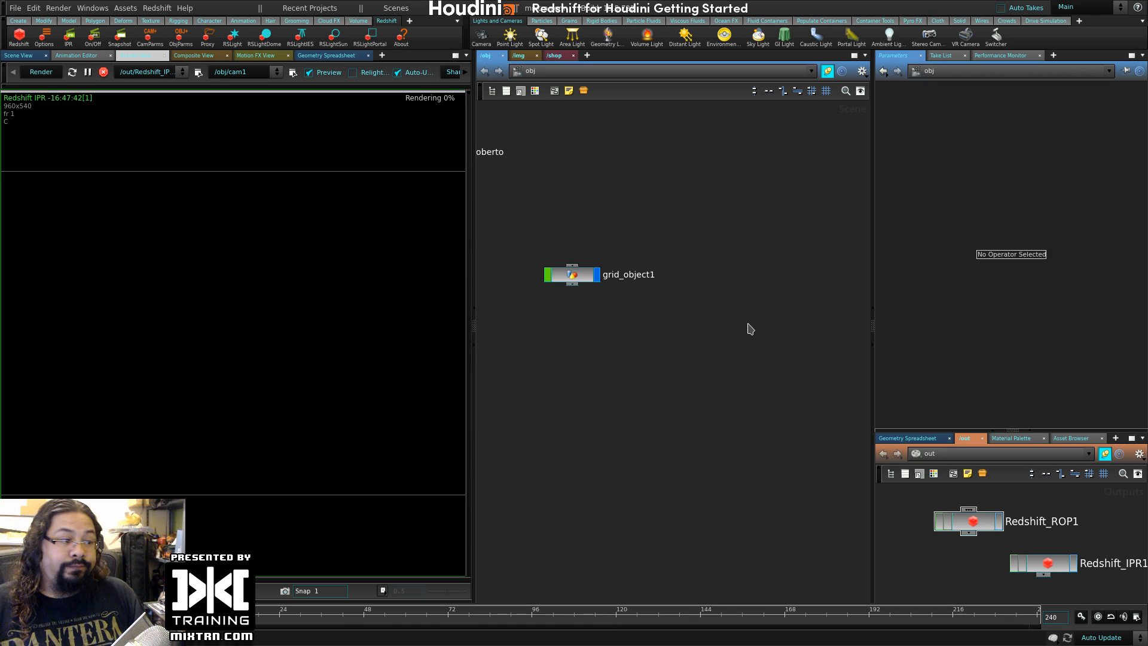
# - Add a Redshift RSLight aimed at the model from a raised front view, place its node beside grid_object1, and inspect the light from the side
pyautogui.click(18, 55)
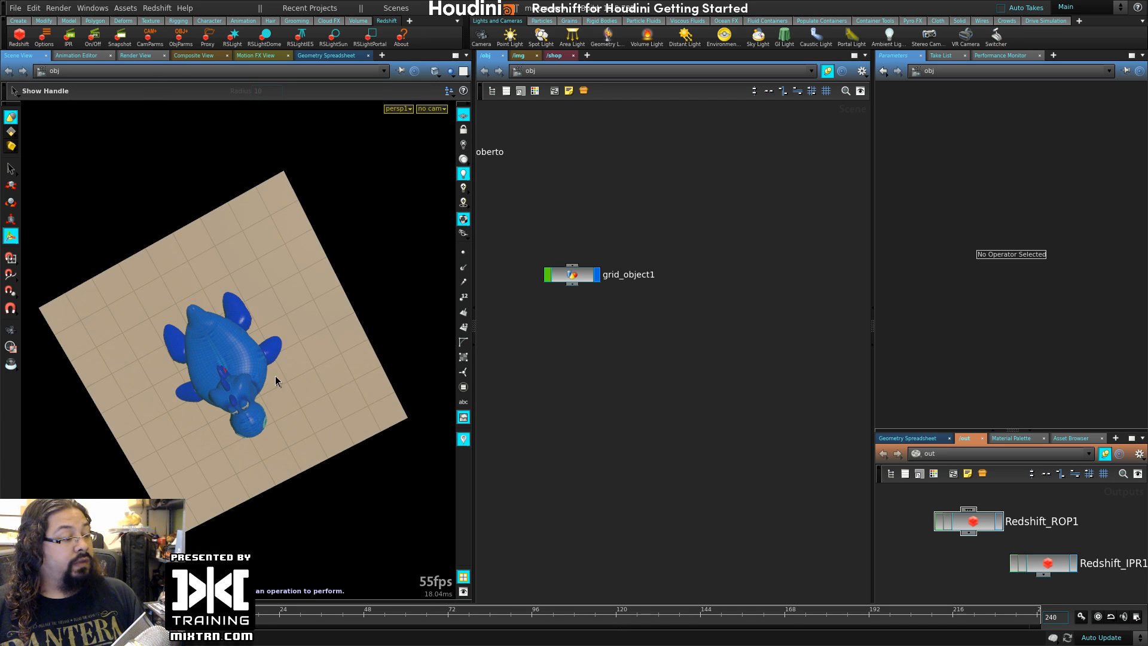
pyautogui.press('Escape')
pyautogui.moveTo(282, 428); pyautogui.dragTo(274, 345)
pyautogui.press('Return')
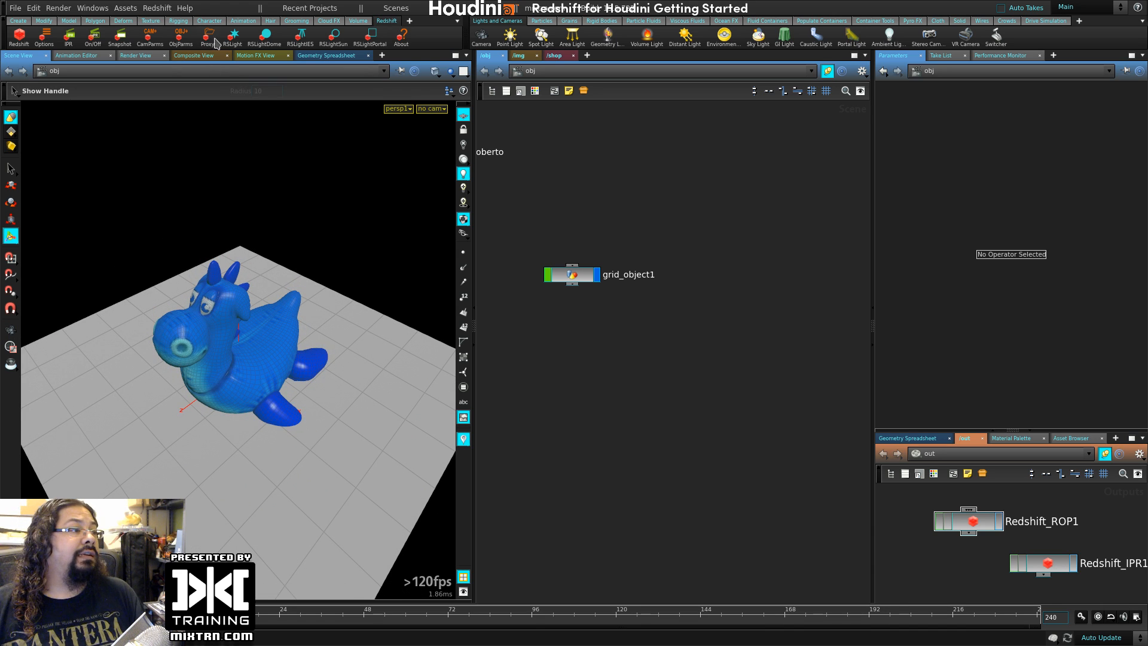
pyautogui.keyDown('ctrl'); pyautogui.click(234, 37); pyautogui.keyUp('ctrl')
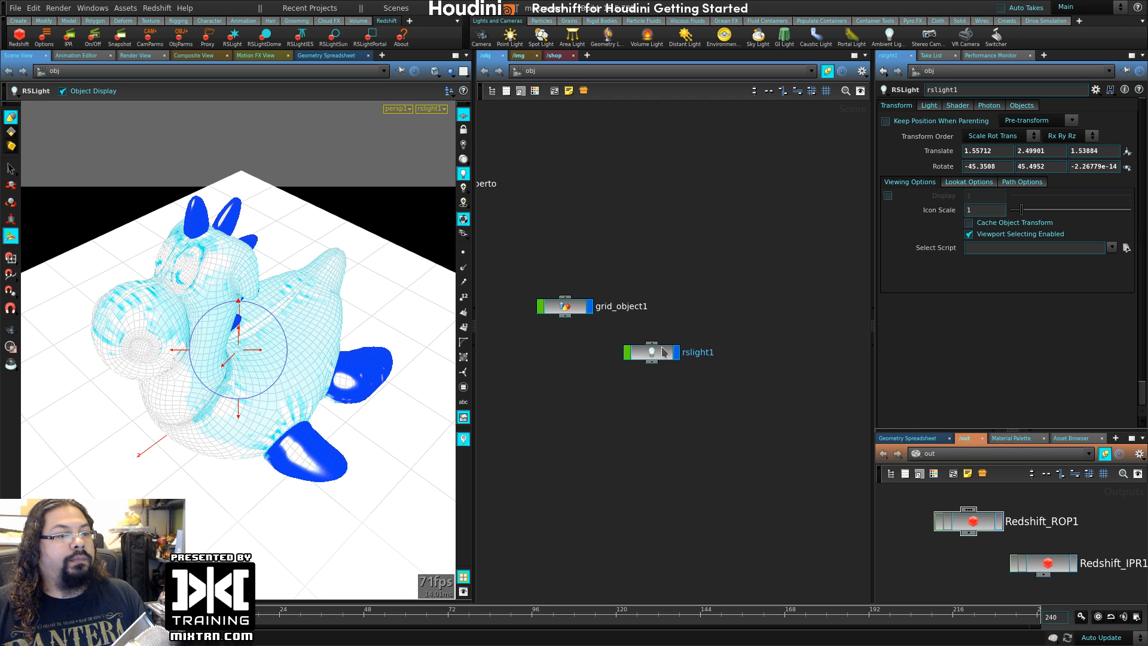
pyautogui.moveTo(659, 348); pyautogui.dragTo(712, 300)
pyautogui.keyDown('alt'); pyautogui.moveTo(355, 275); pyautogui.dragTo(281, 356, button='right'); pyautogui.keyUp('alt')
pyautogui.keyDown('alt'); pyautogui.moveTo(281, 356); pyautogui.dragTo(162, 304); pyautogui.keyUp('alt')
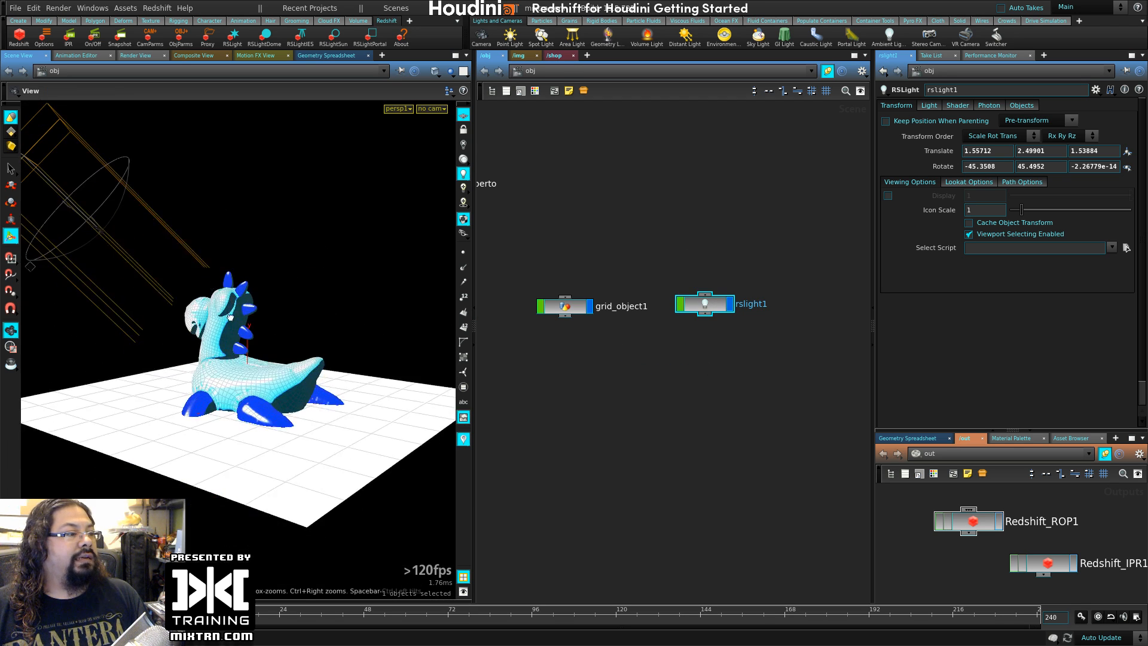
pyautogui.keyDown('alt'); pyautogui.moveTo(239, 352); pyautogui.dragTo(336, 384); pyautogui.keyUp('alt')
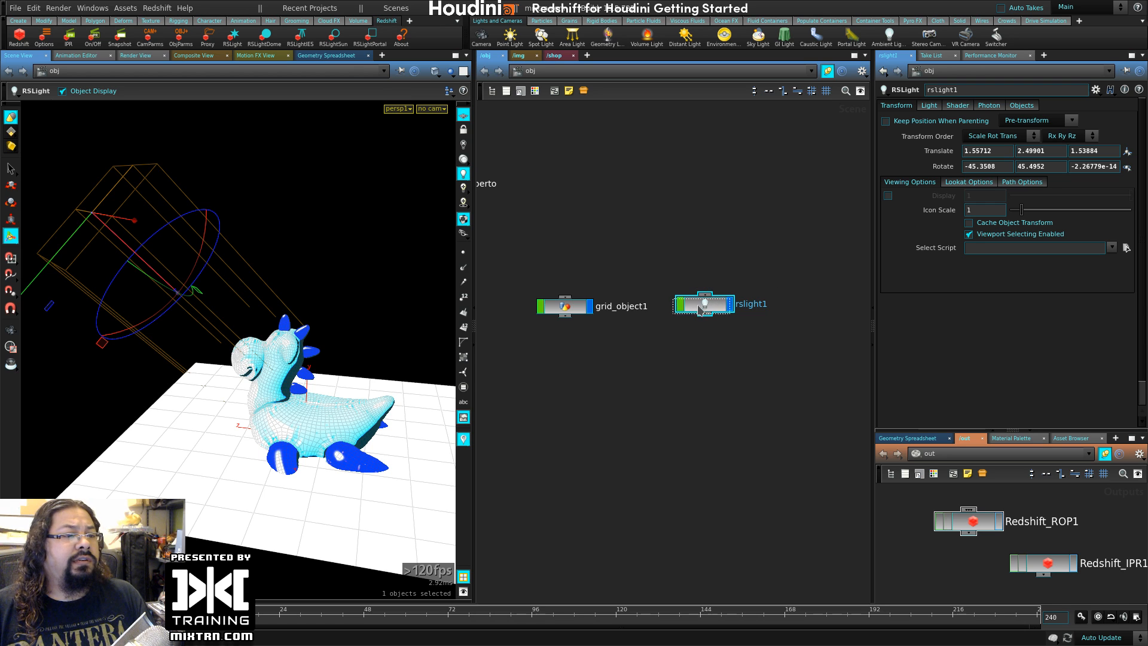
pyautogui.moveTo(704, 307)
pyautogui.mouseDown()
pyautogui.moveTo(688, 316)
pyautogui.moveTo(705, 308)
pyautogui.mouseUp()
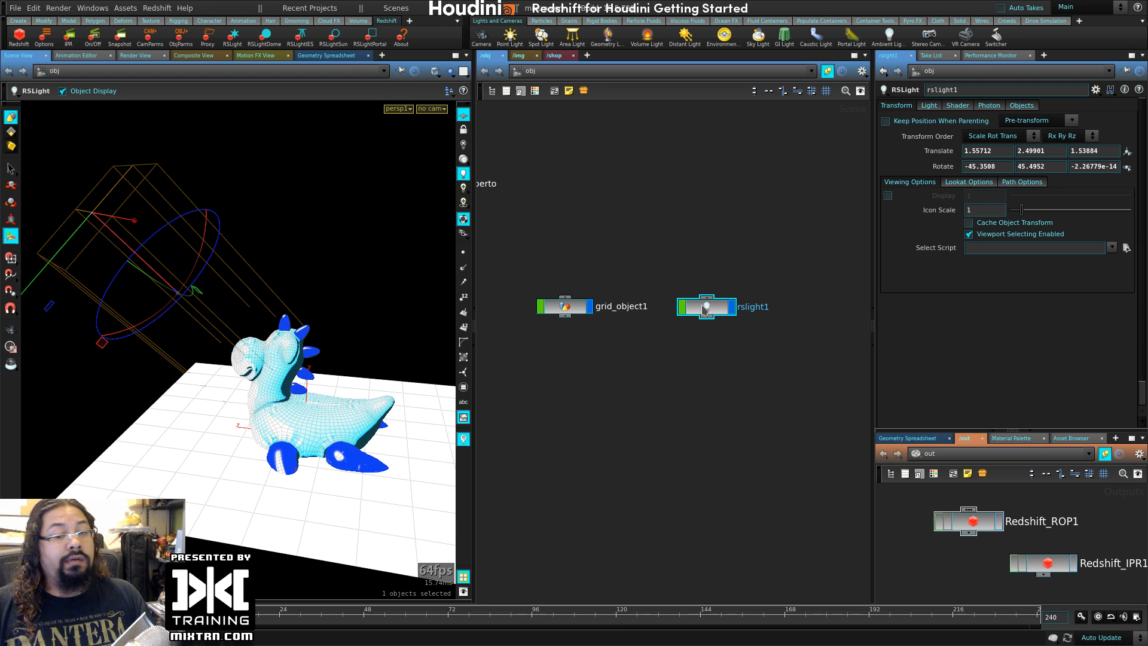
# - Enlarge the parameter area and review rslight1's light and shader settings
pyautogui.moveTo(666, 219); pyautogui.dragTo(750, 350)
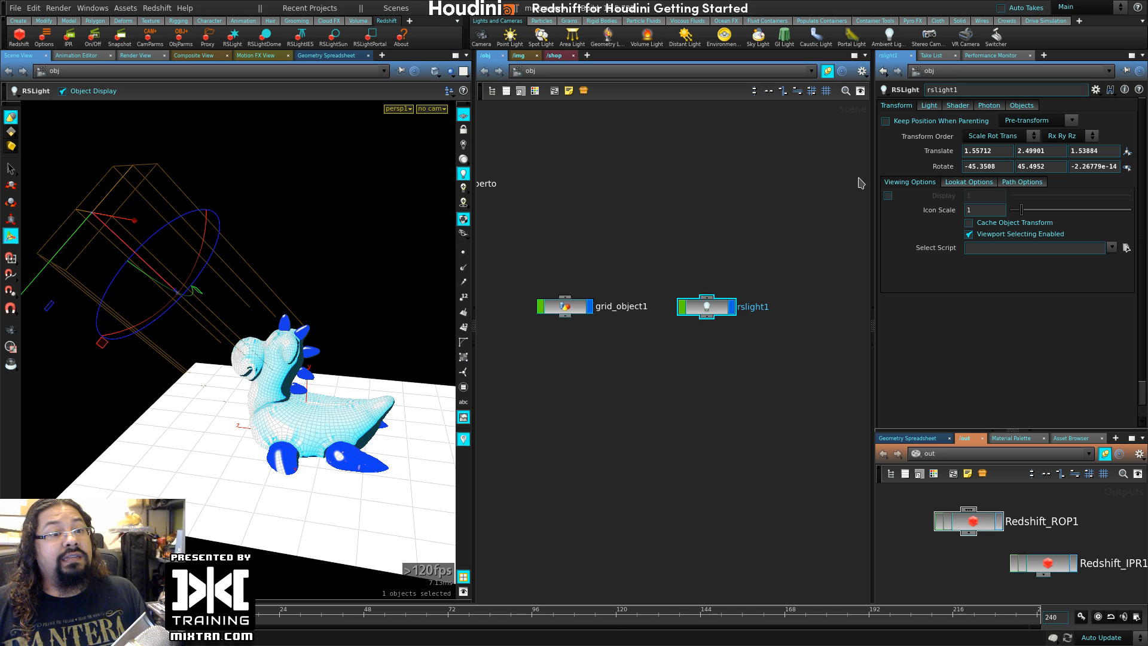
pyautogui.moveTo(872, 175); pyautogui.dragTo(777, 169)
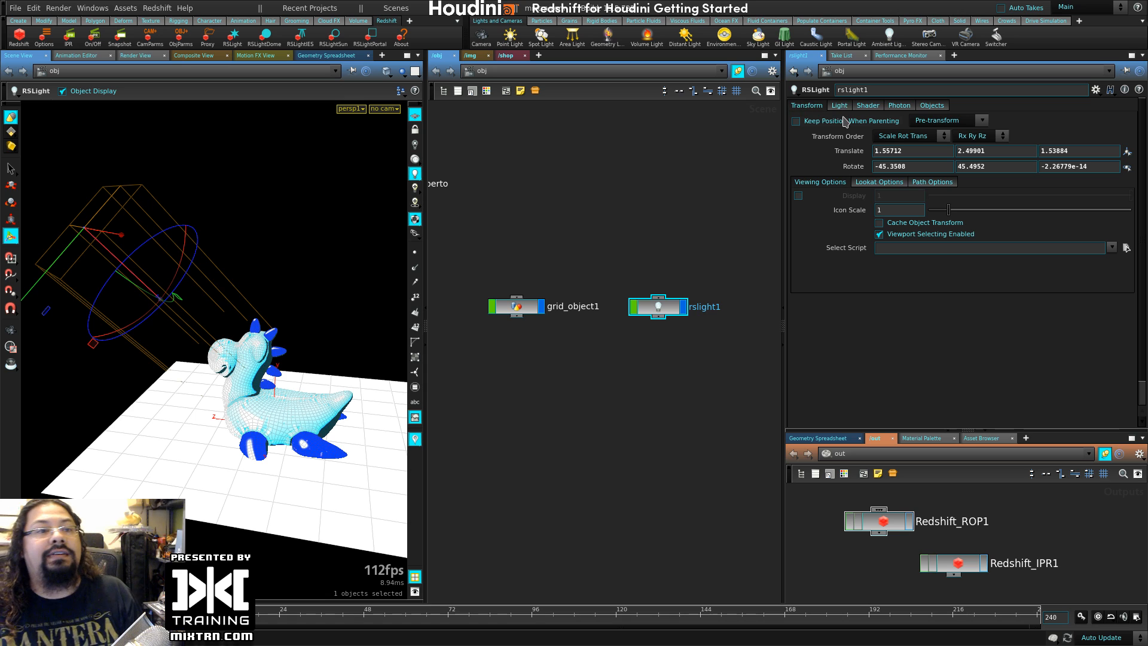
pyautogui.click(840, 106)
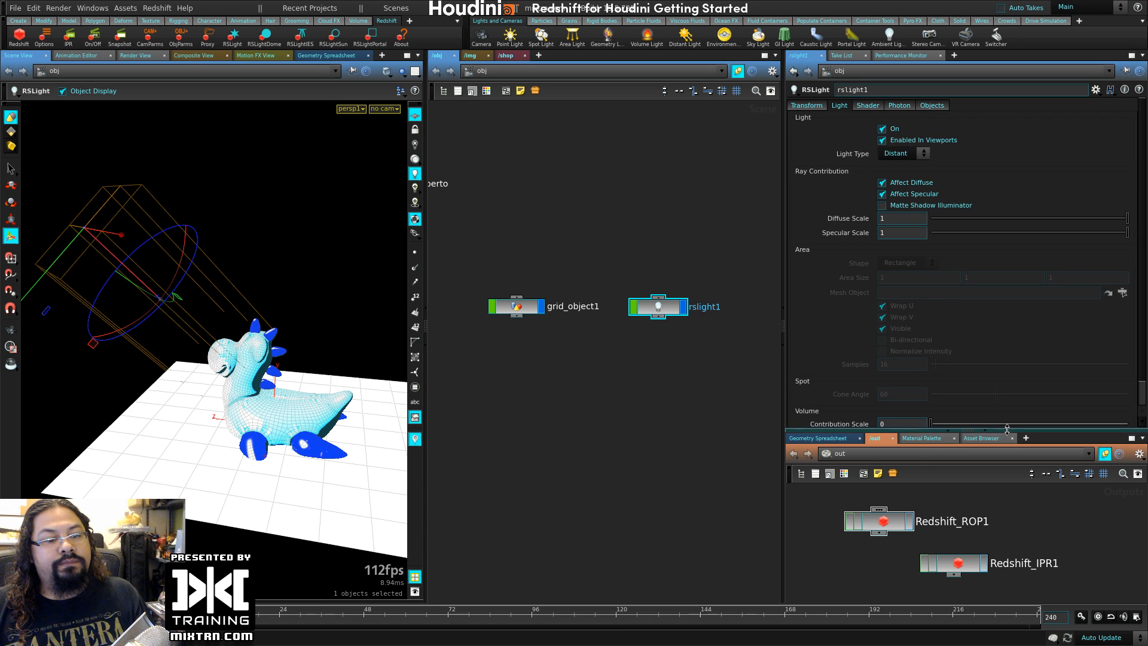
pyautogui.moveTo(1007, 429); pyautogui.dragTo(1016, 533)
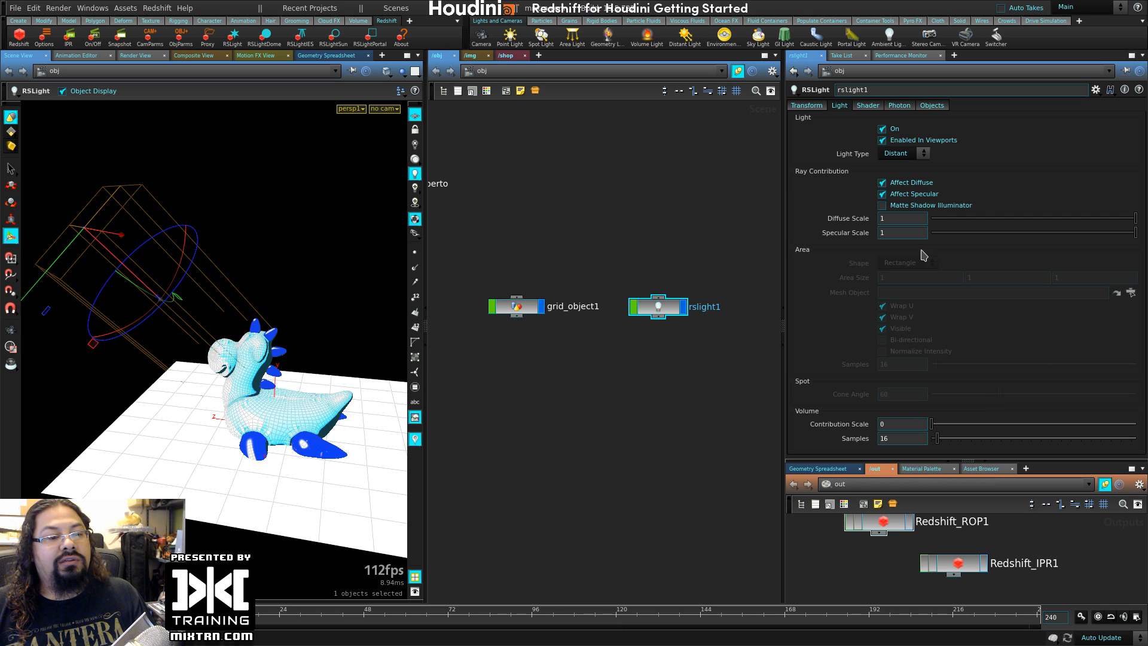
pyautogui.click(868, 107)
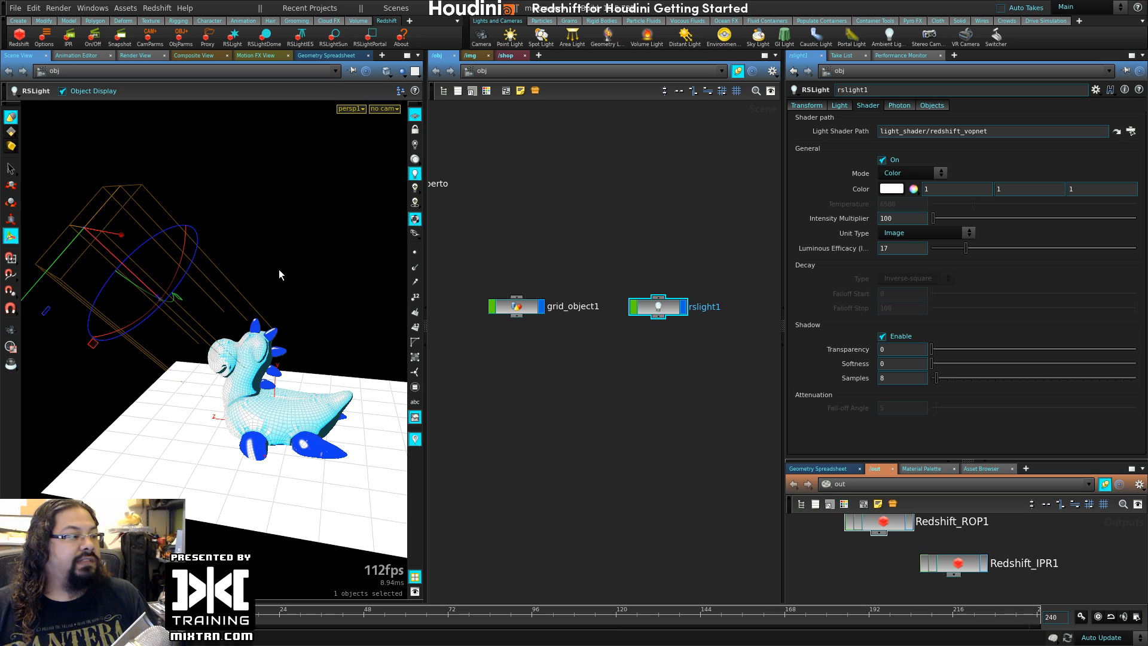
pyautogui.click(837, 106)
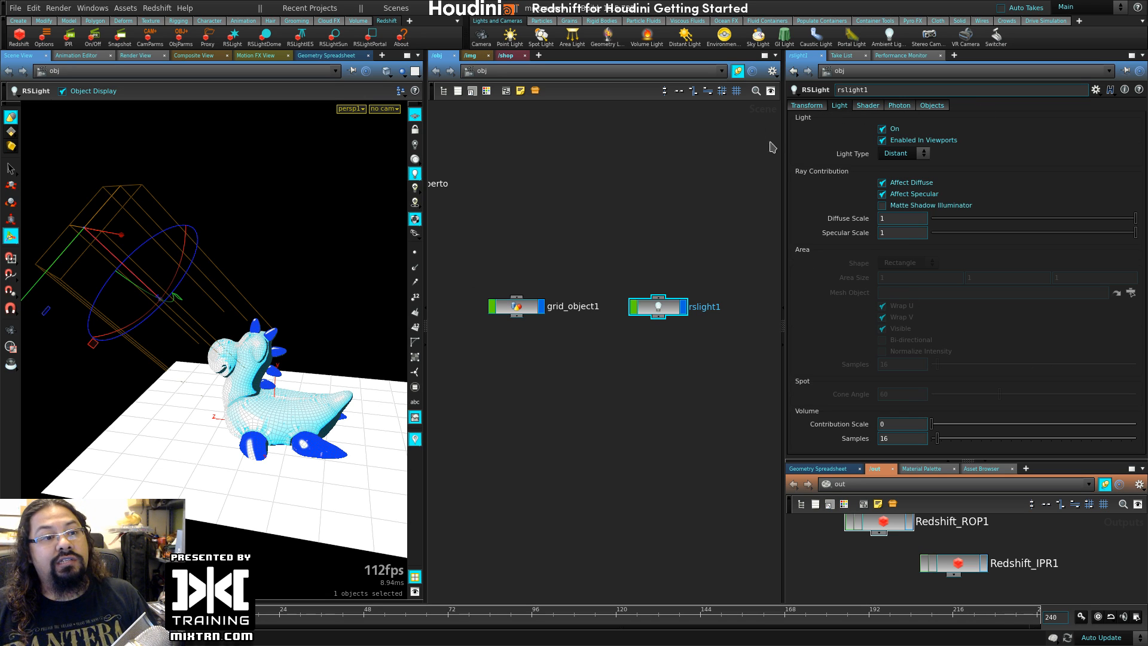
# - Try the Spot, Point and Area light types on rslight1, ending on Area
pyautogui.click(908, 154)
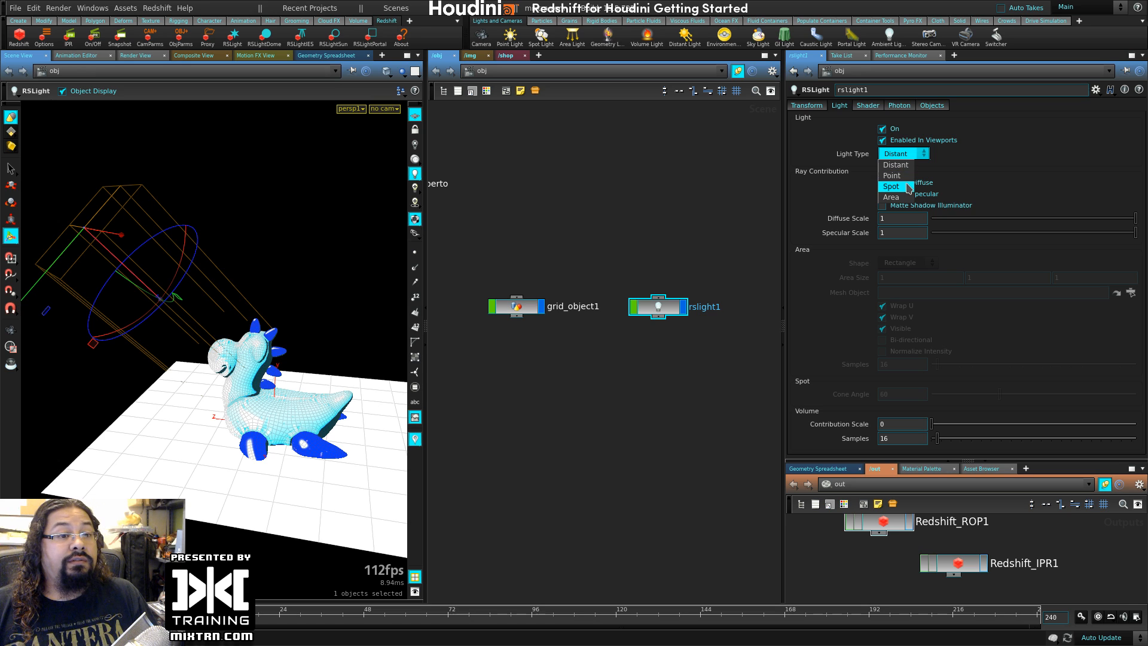
pyautogui.click(905, 187)
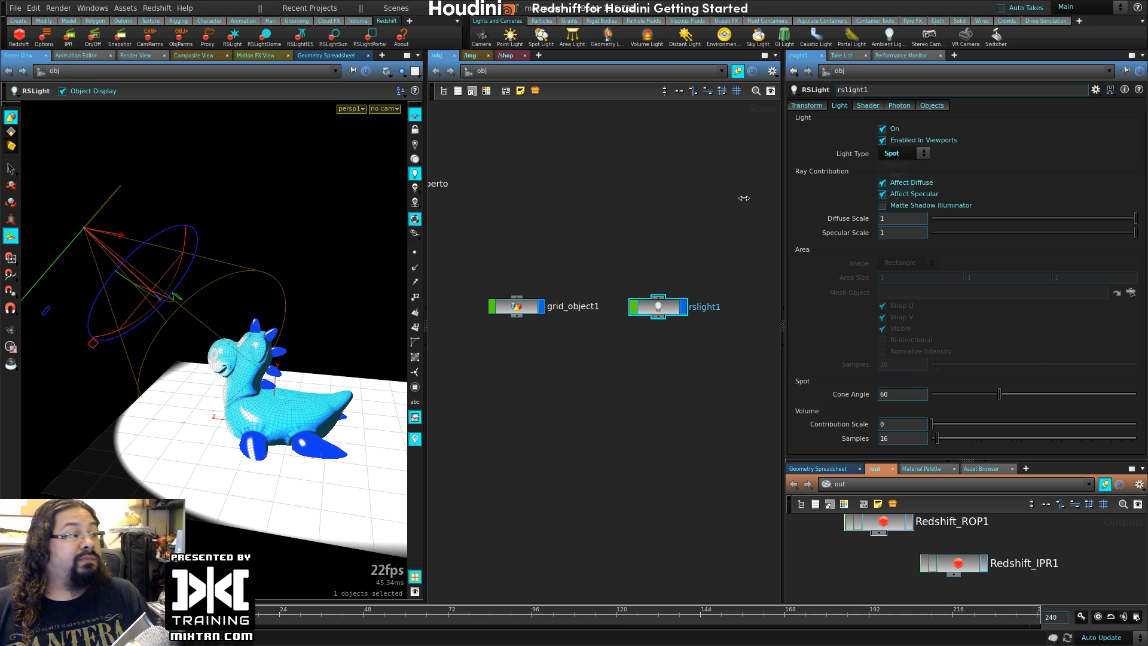
pyautogui.click(904, 154)
pyautogui.click(903, 174)
pyautogui.click(903, 154)
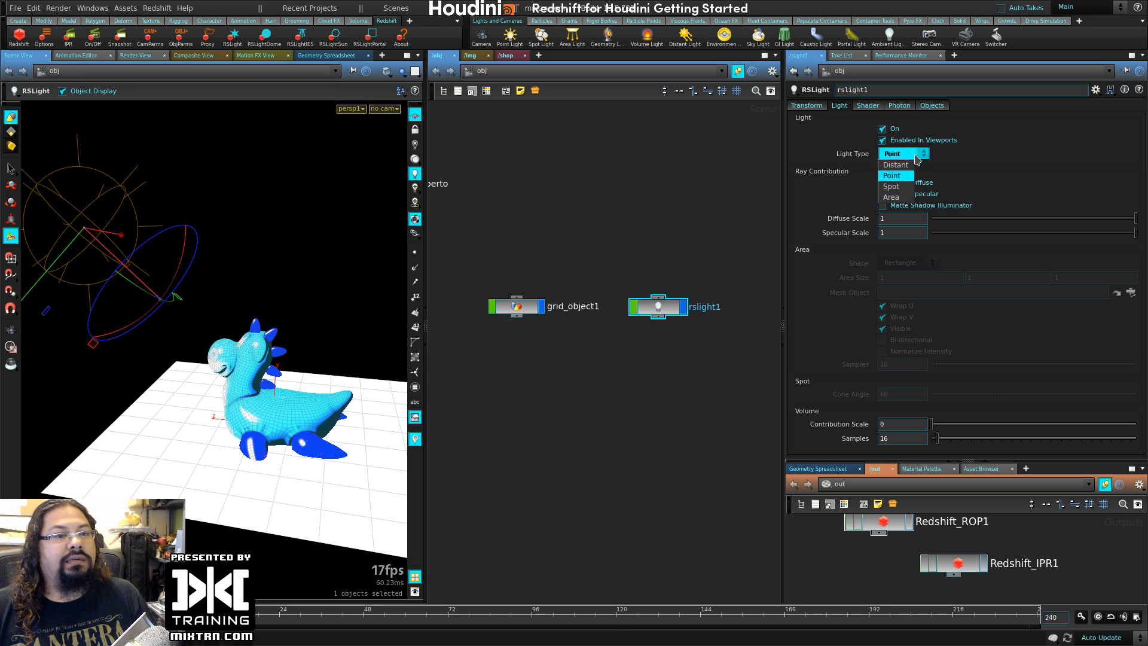
pyautogui.click(897, 197)
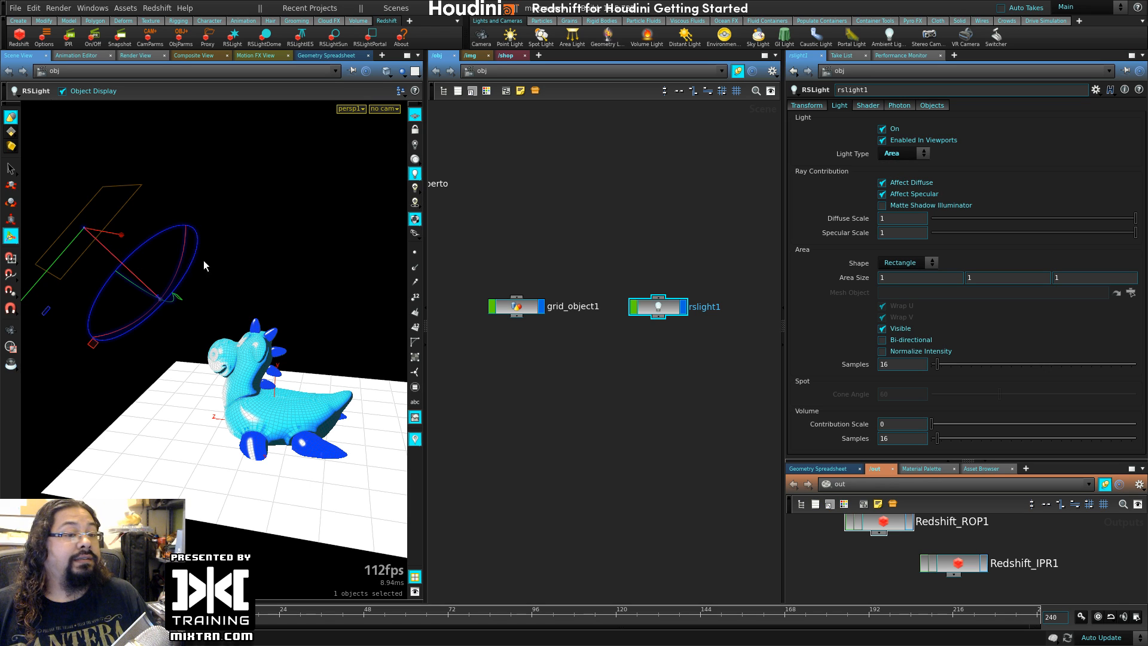
pyautogui.click(903, 153)
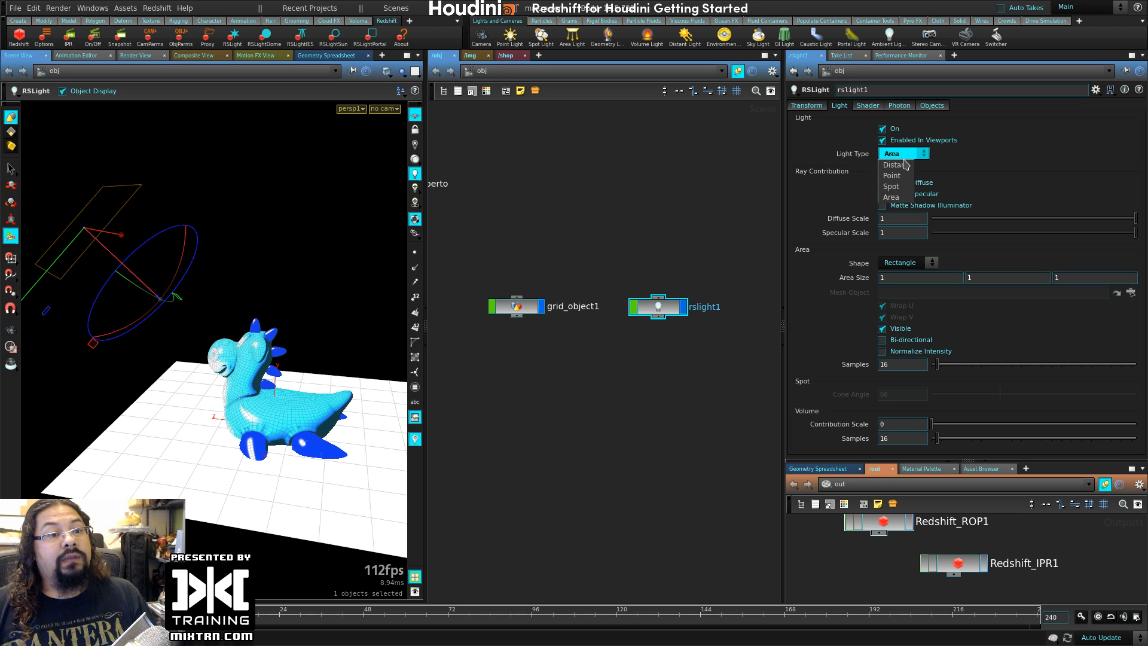
pyautogui.click(896, 197)
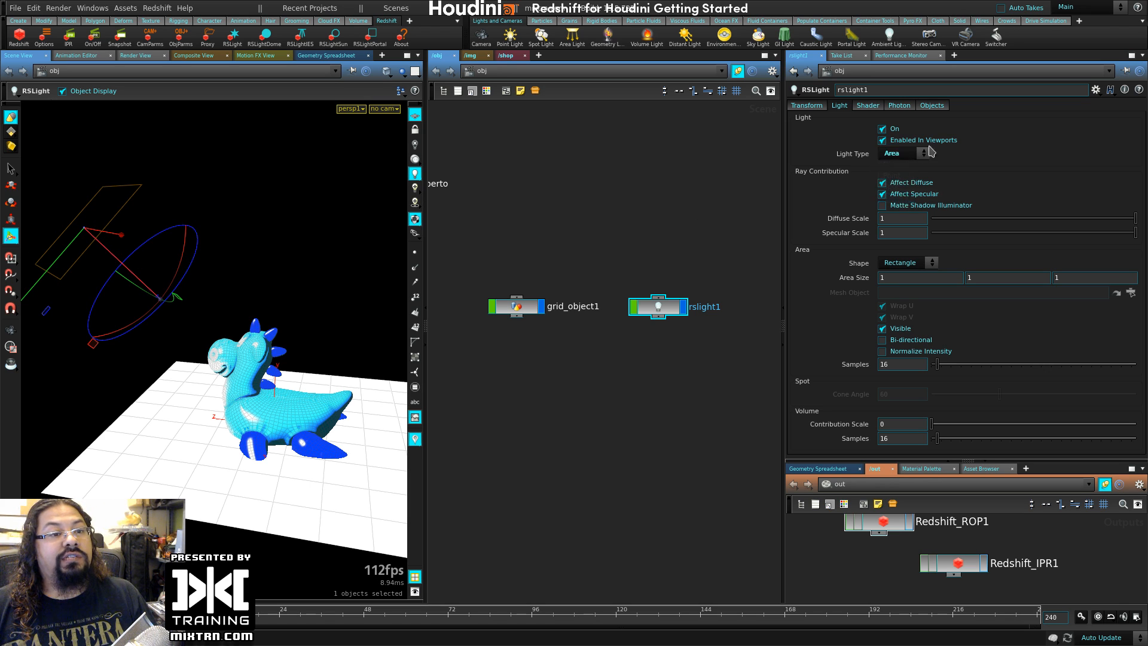
# - Try the Disc, Sphere, Cylinder and Mesh area shapes on rslight1, ending on Rectangle
pyautogui.click(919, 263)
pyautogui.click(894, 285)
pyautogui.click(928, 264)
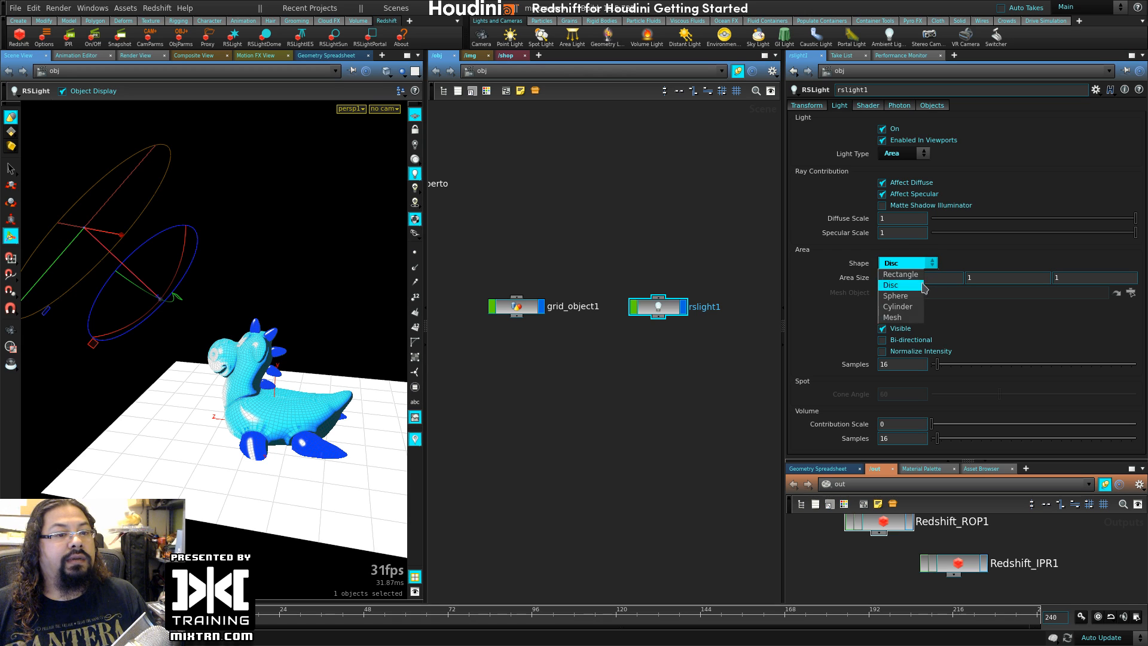
pyautogui.click(894, 296)
pyautogui.click(920, 263)
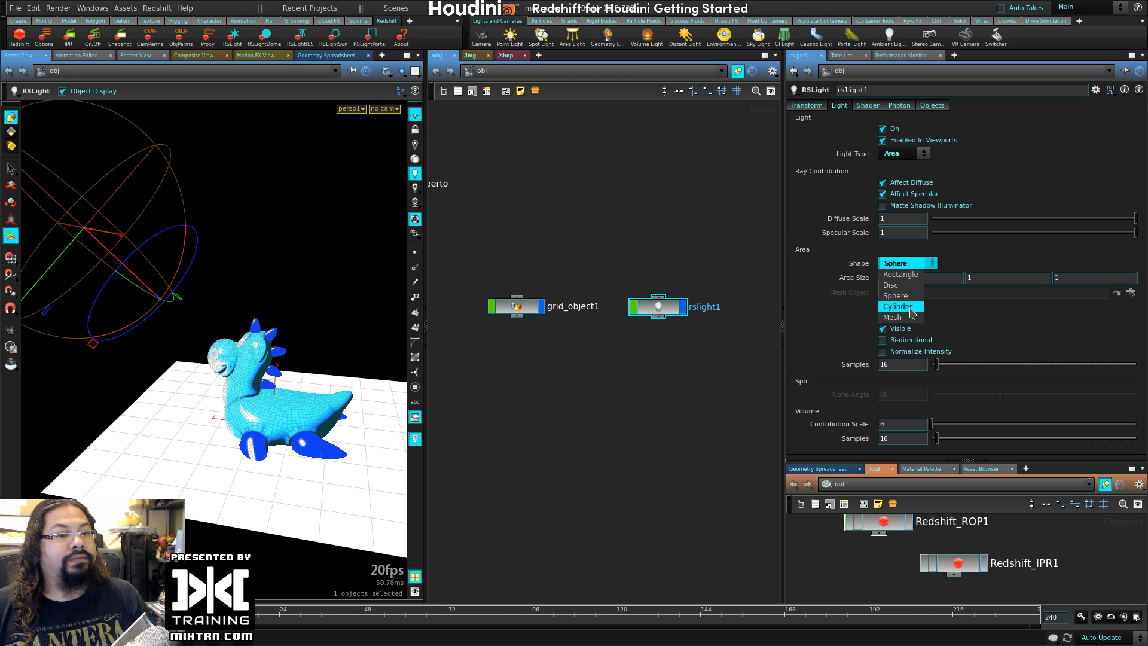
pyautogui.click(910, 306)
pyautogui.click(920, 263)
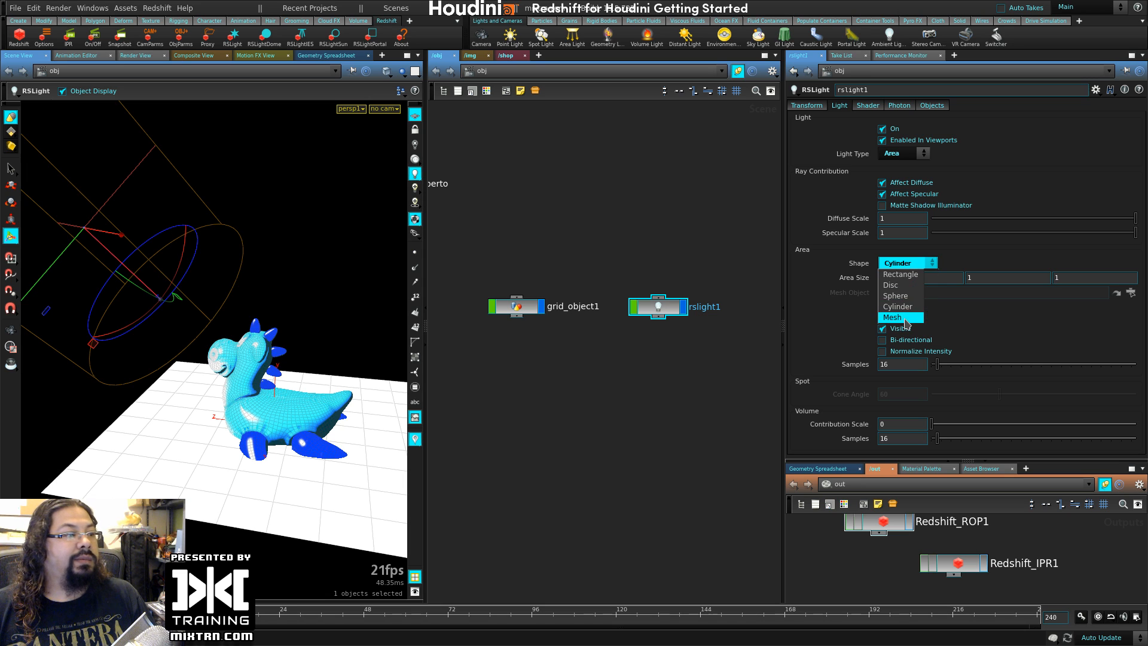
pyautogui.click(905, 320)
pyautogui.click(931, 263)
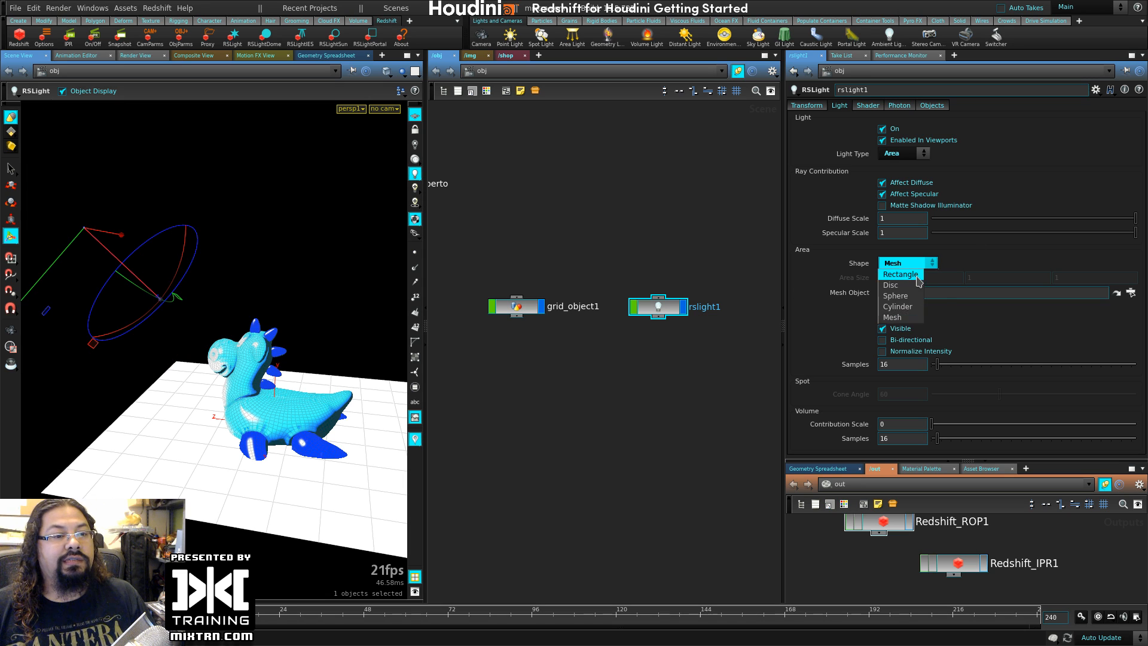
pyautogui.click(916, 276)
# - Switch rslight1's light type to Point and back to Distant
pyautogui.click(921, 153)
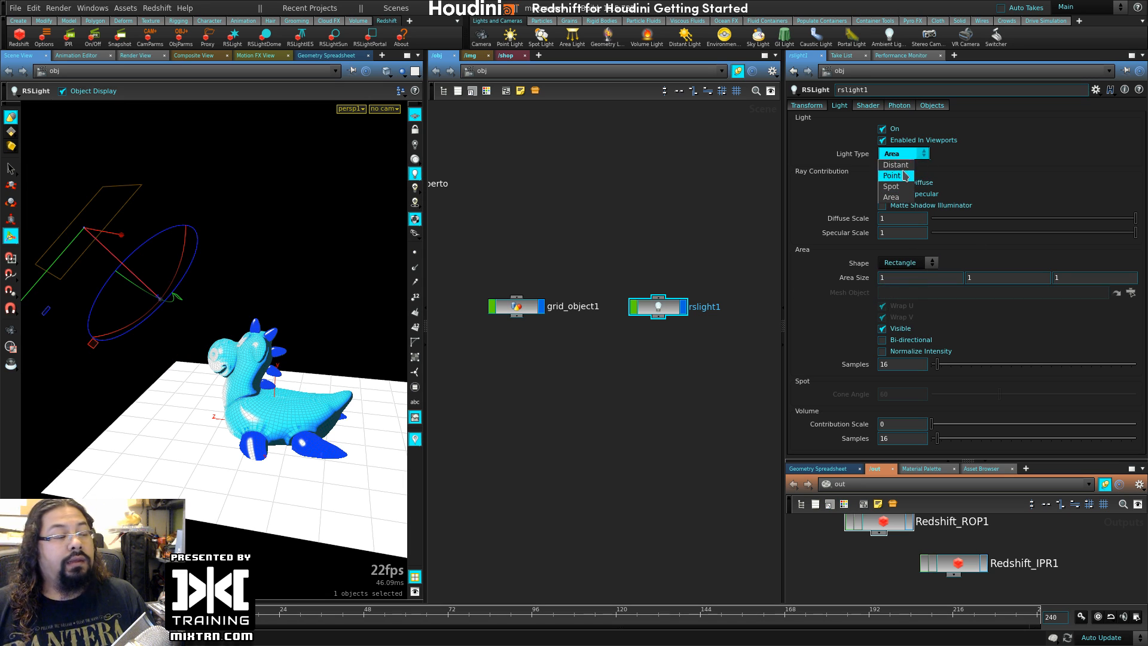
pyautogui.click(904, 175)
pyautogui.click(906, 156)
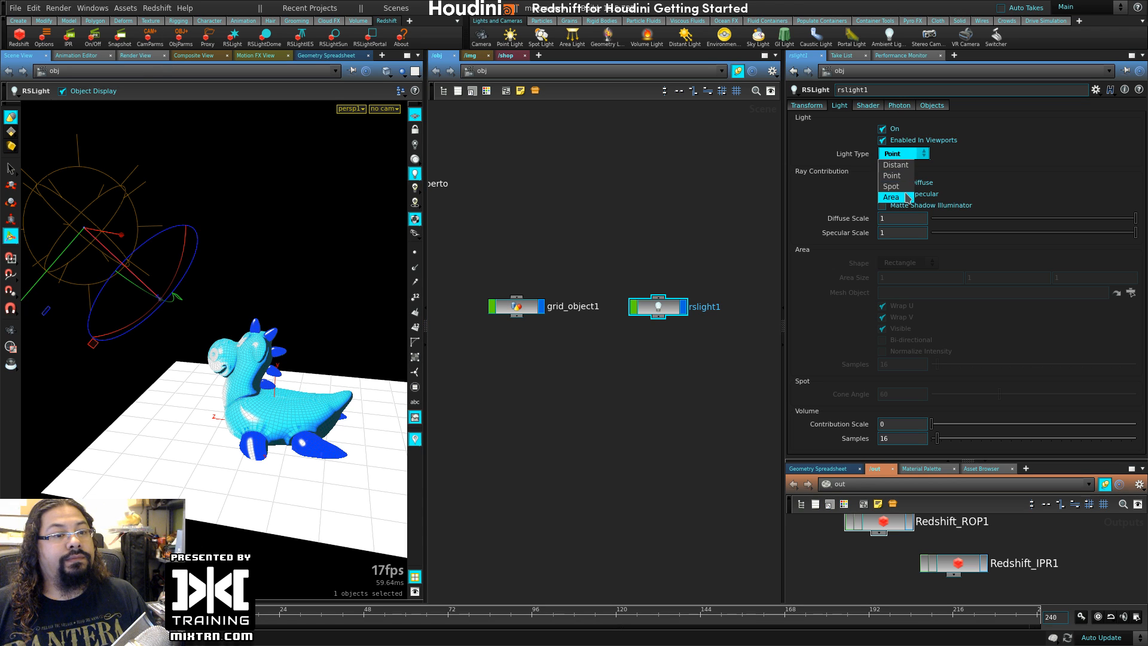
pyautogui.click(899, 176)
pyautogui.click(907, 157)
pyautogui.click(894, 197)
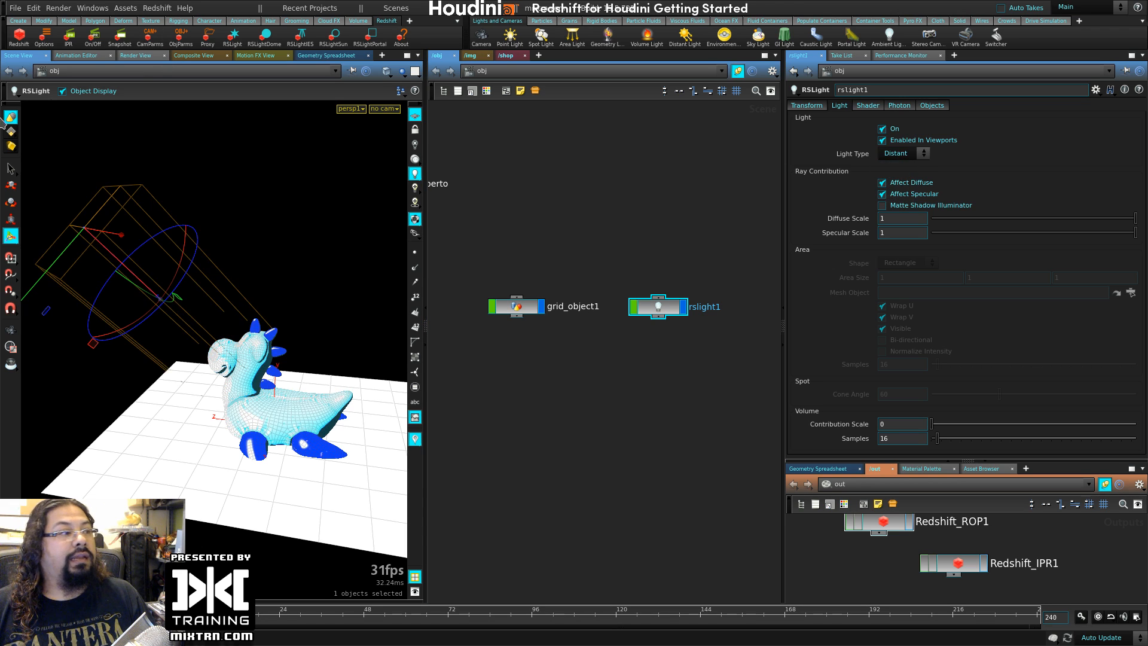
# - Show the IPR render and set rslight1's intensity multiplier to 1
pyautogui.click(135, 56)
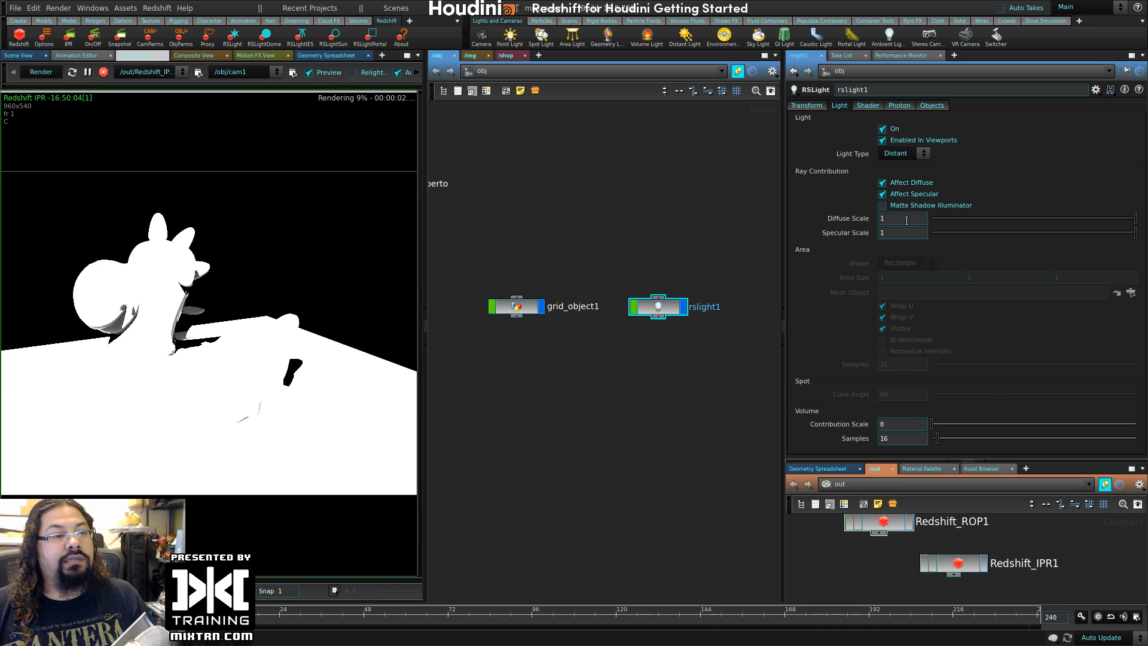
pyautogui.click(866, 106)
pyautogui.press('BackSpace')
pyautogui.press('BackSpace')
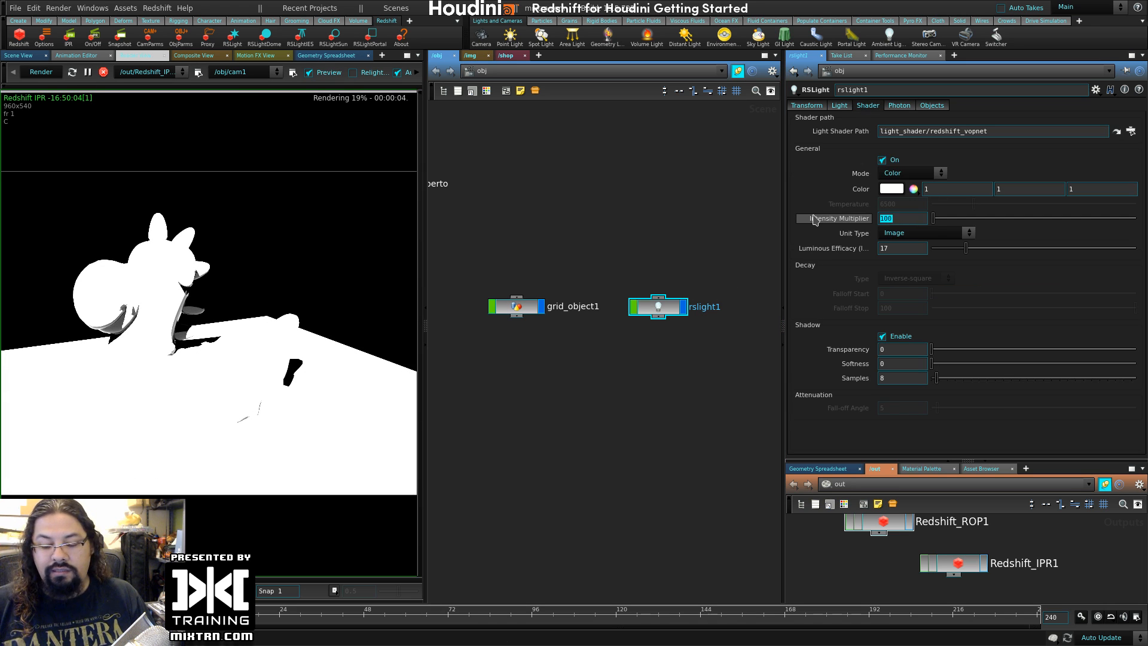
pyautogui.press('Return')
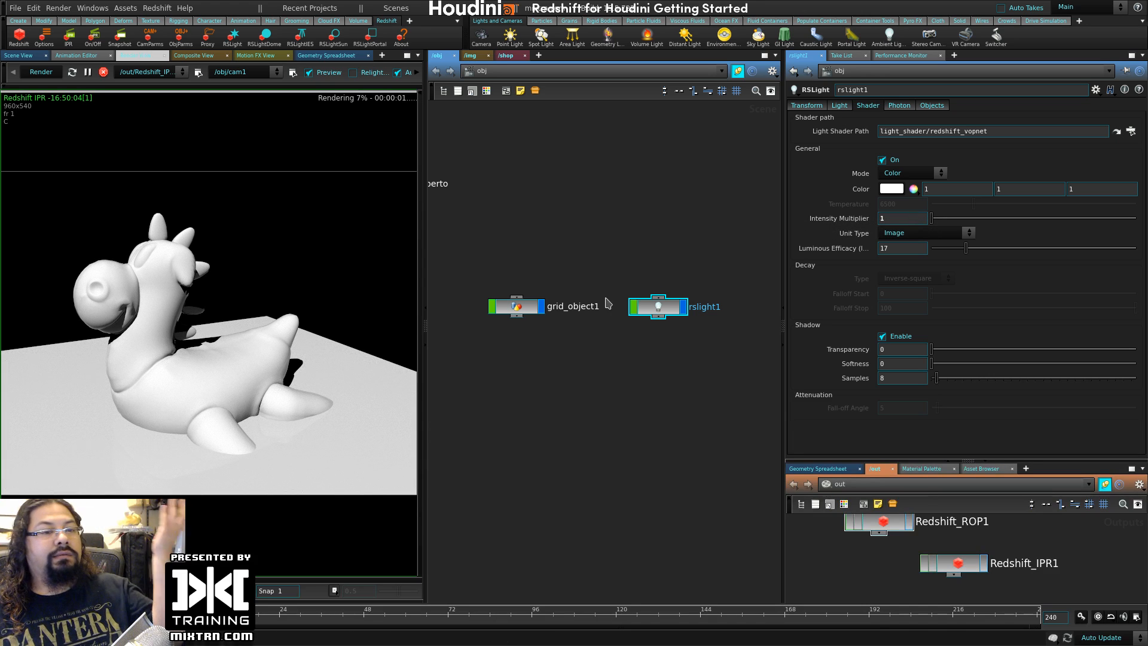
# - Try red for rslight1's color and settle on teal green 0, 0.9, 0.45
pyautogui.click(891, 188)
pyautogui.click(943, 141)
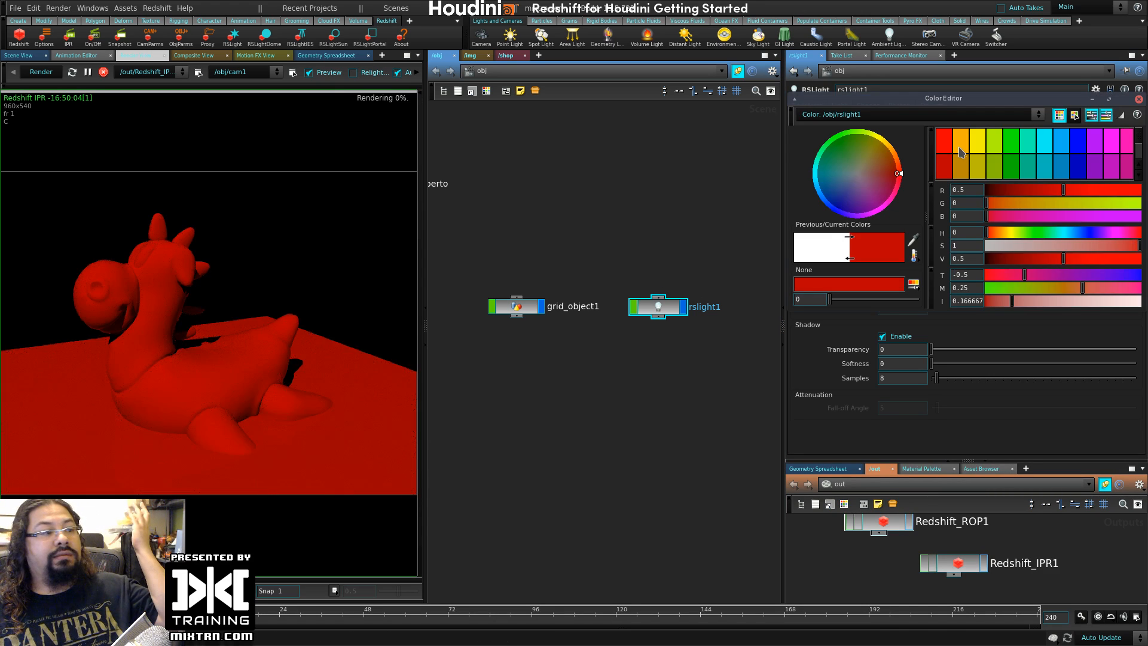
pyautogui.click(960, 141)
pyautogui.click(1025, 143)
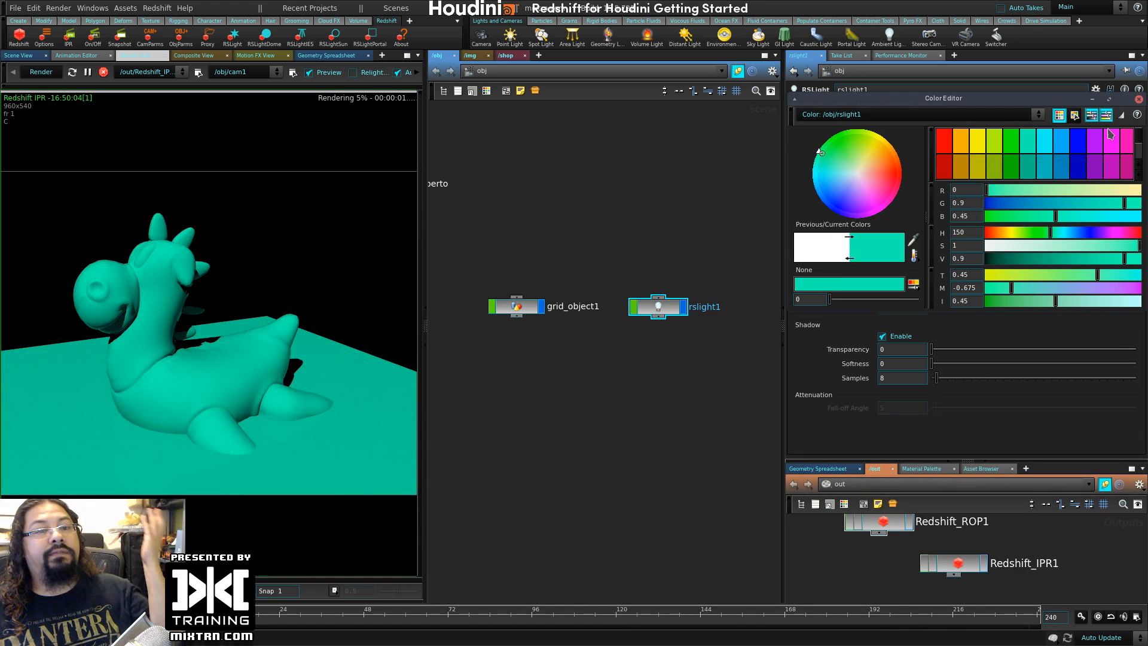
pyautogui.click(1138, 99)
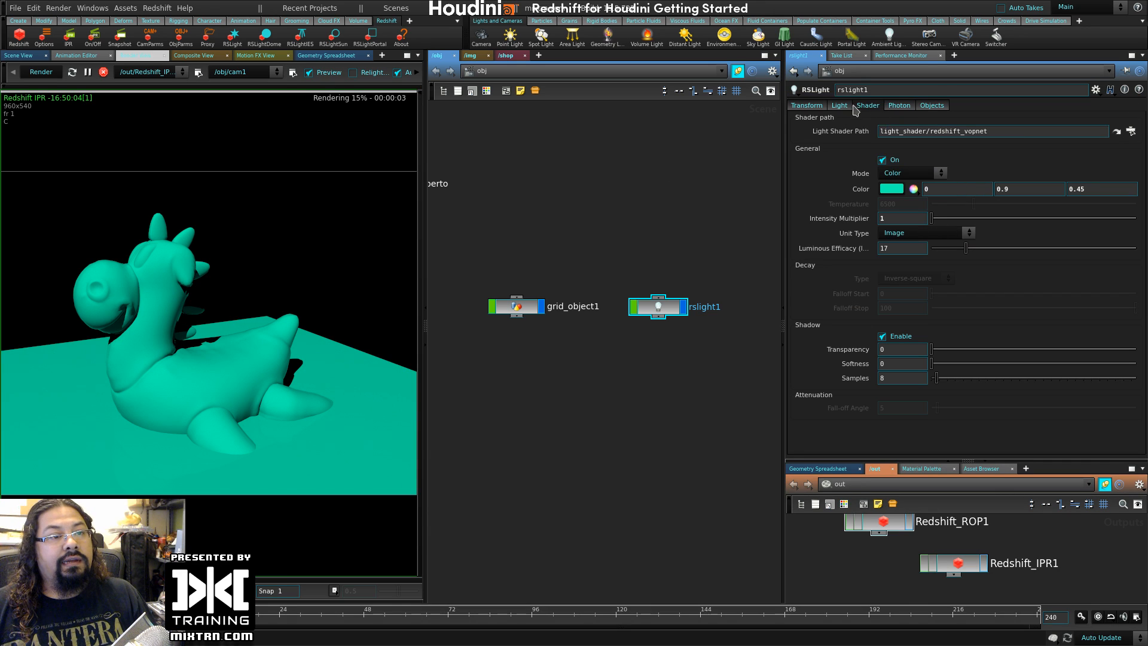
# - Compare the Point and Spot light types for rslight1 in the IPR render, ending on Area
pyautogui.click(844, 106)
pyautogui.click(897, 154)
pyautogui.click(894, 167)
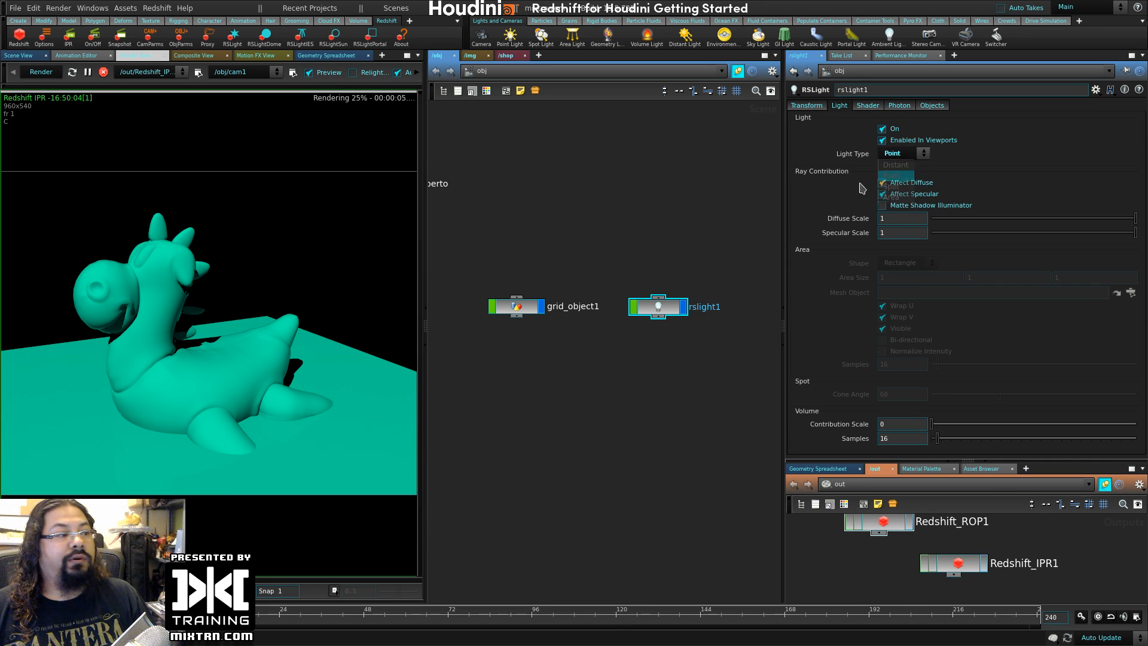
pyautogui.click(897, 154)
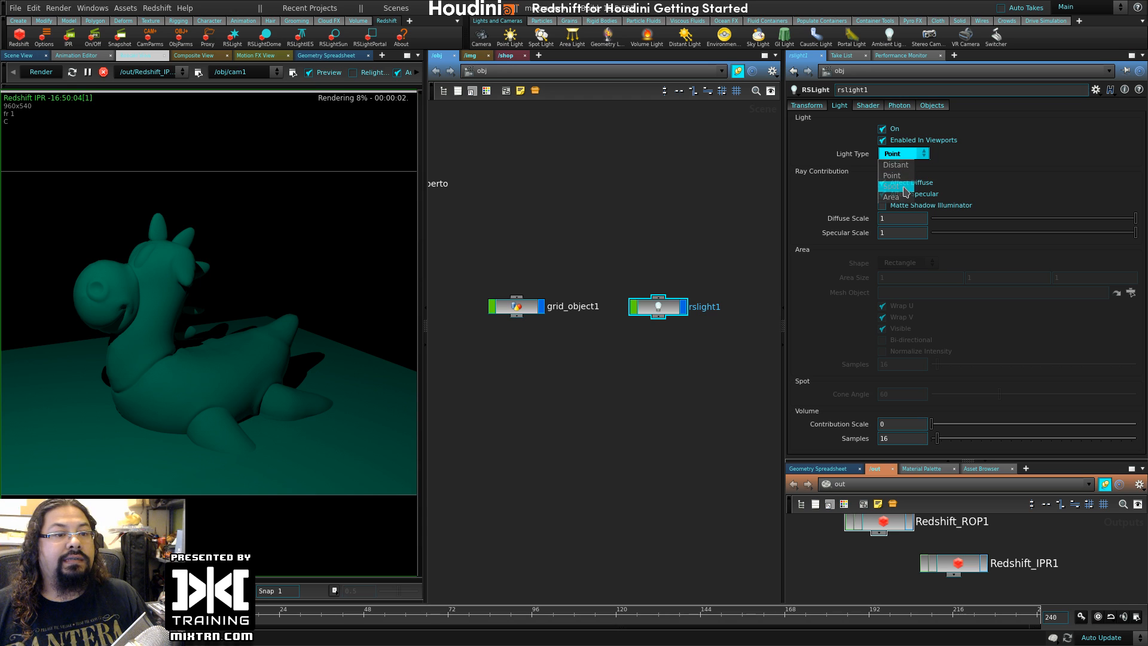
pyautogui.click(895, 165)
pyautogui.click(896, 153)
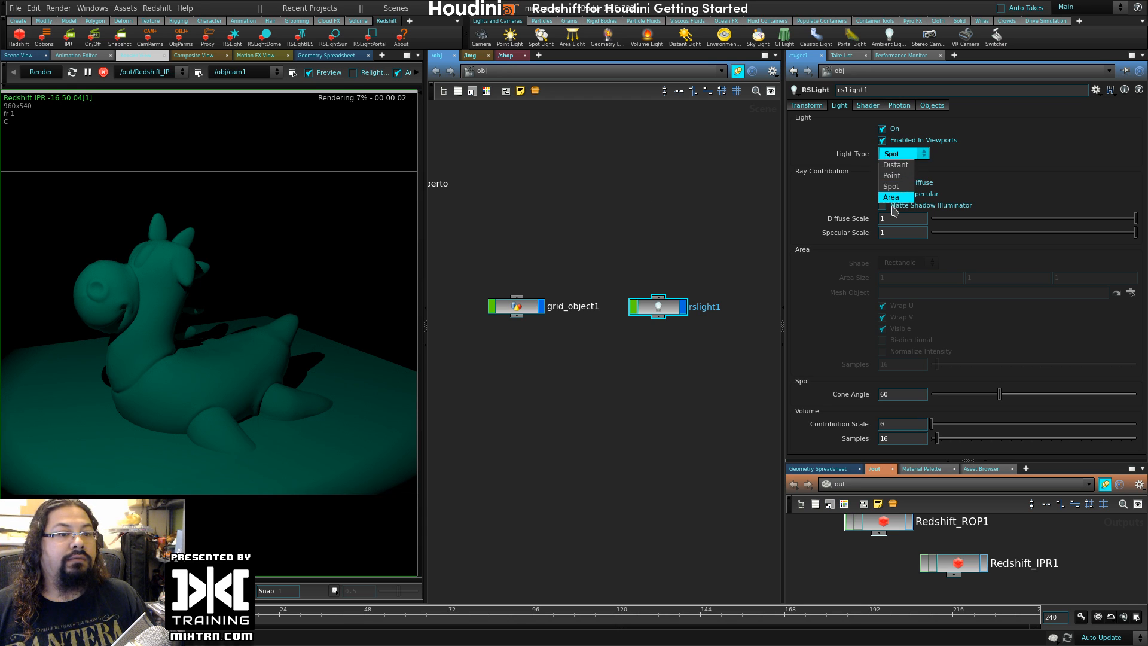
pyautogui.click(895, 203)
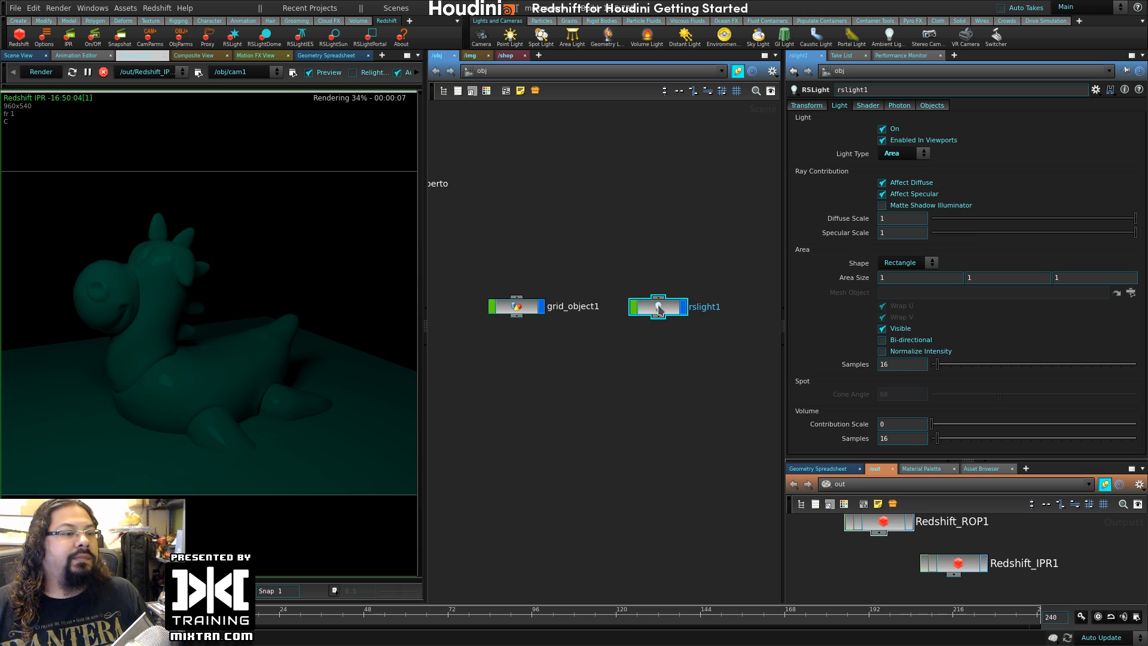
# - Move the rslight1 node under grid_object1, add a Redshift RSLightDome in the scene view, and place its node beside them
pyautogui.moveTo(659, 309); pyautogui.dragTo(511, 353)
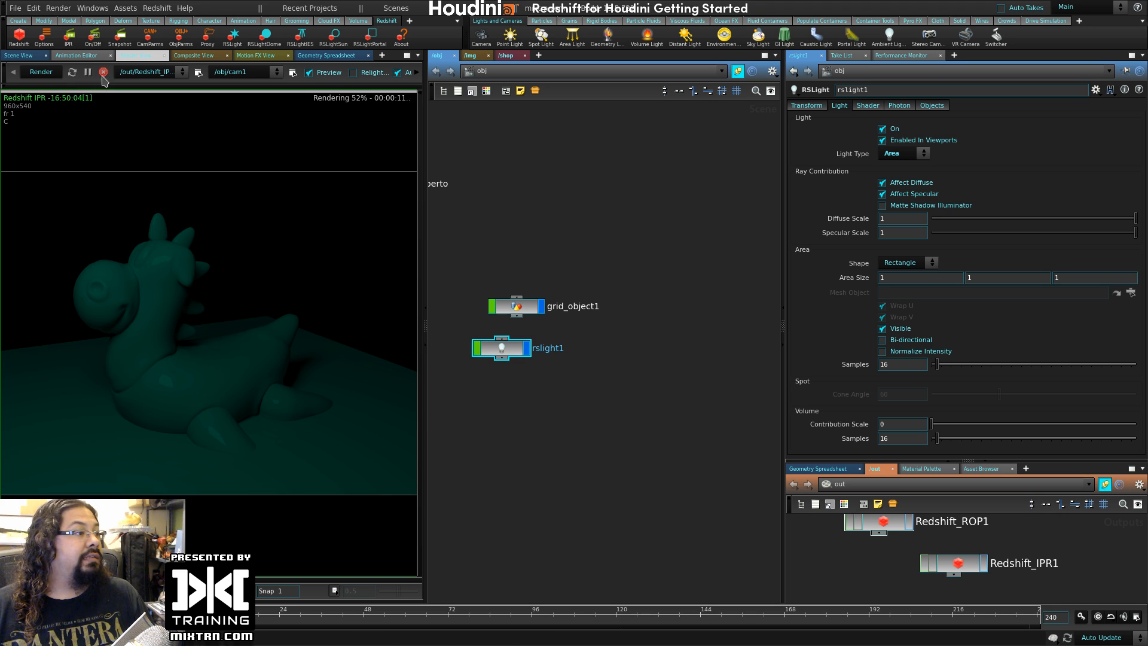
pyautogui.click(14, 56)
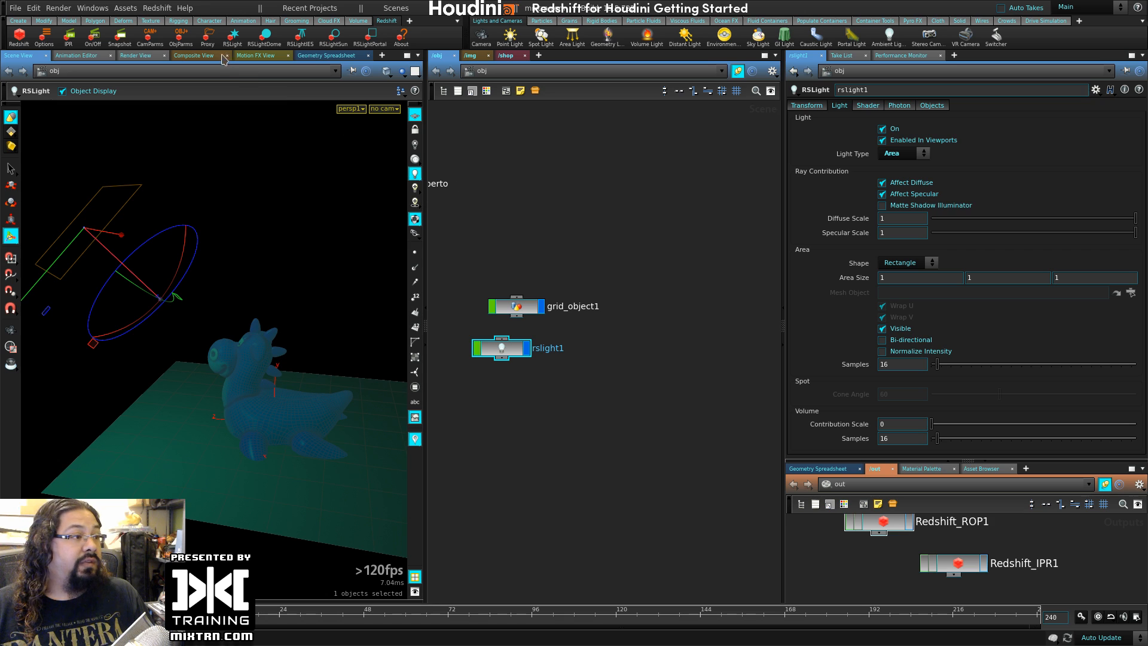
pyautogui.click(264, 39)
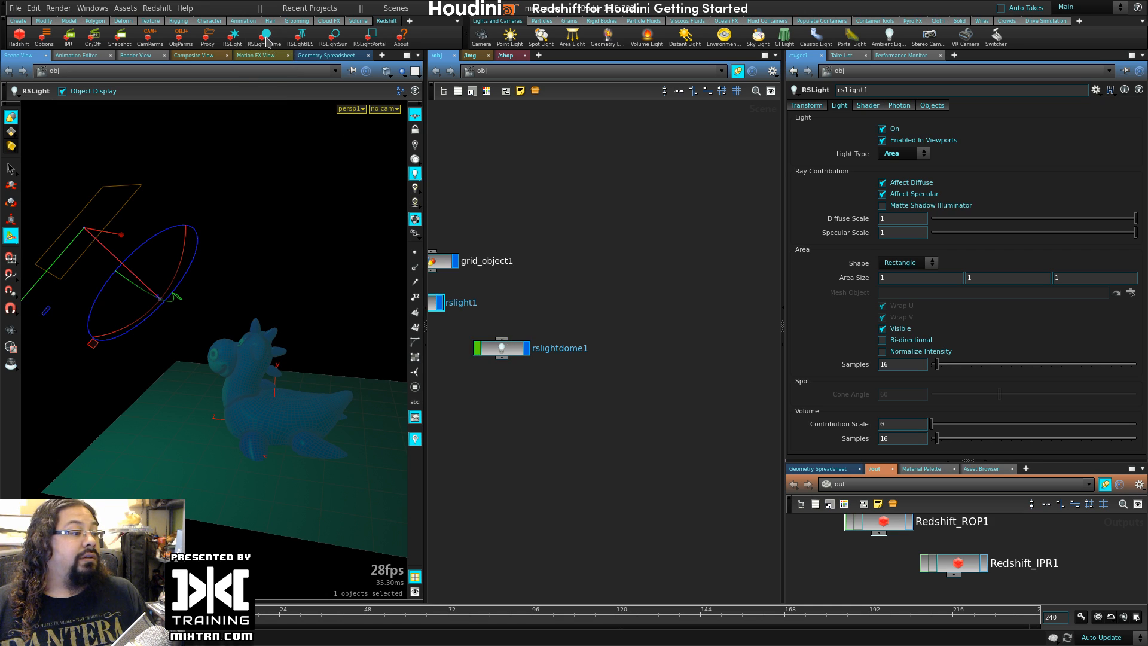
pyautogui.moveTo(502, 348); pyautogui.dragTo(610, 294)
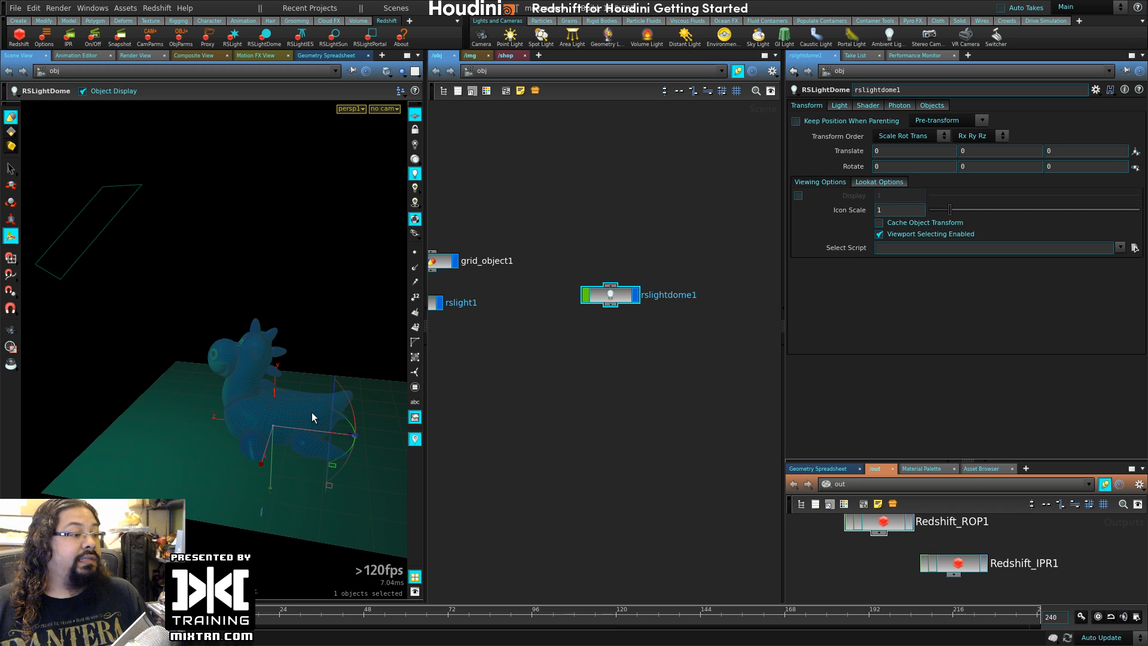
pyautogui.moveTo(270, 485); pyautogui.dragTo(305, 309)
pyautogui.hotkey('ctrl', 'z')
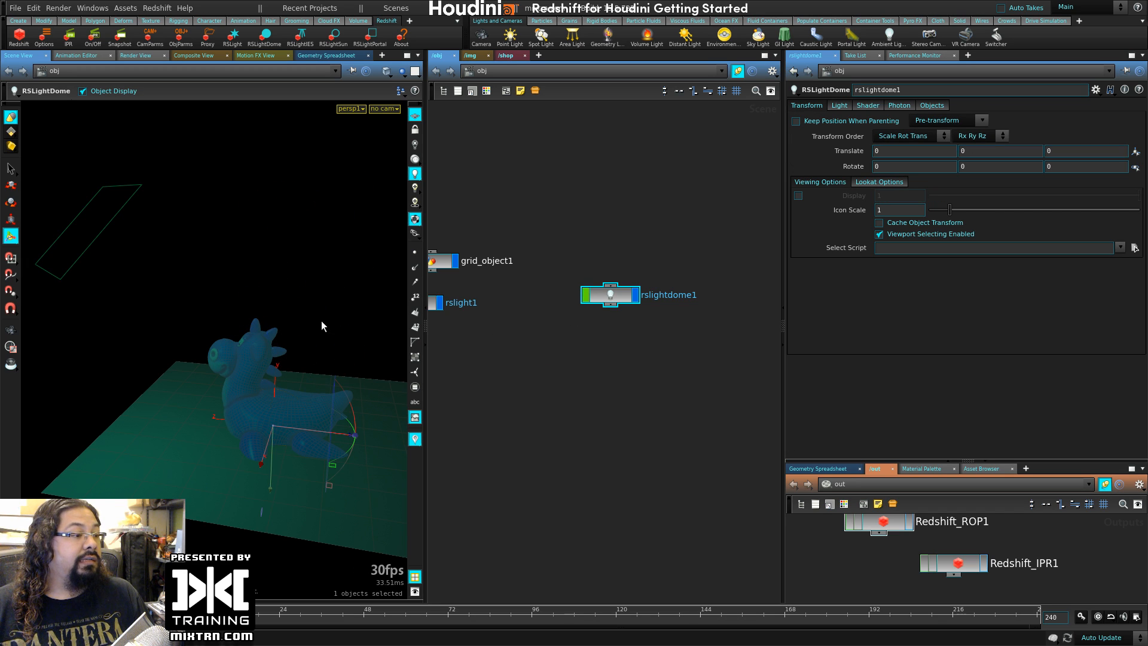
pyautogui.moveTo(620, 308); pyautogui.dragTo(585, 324)
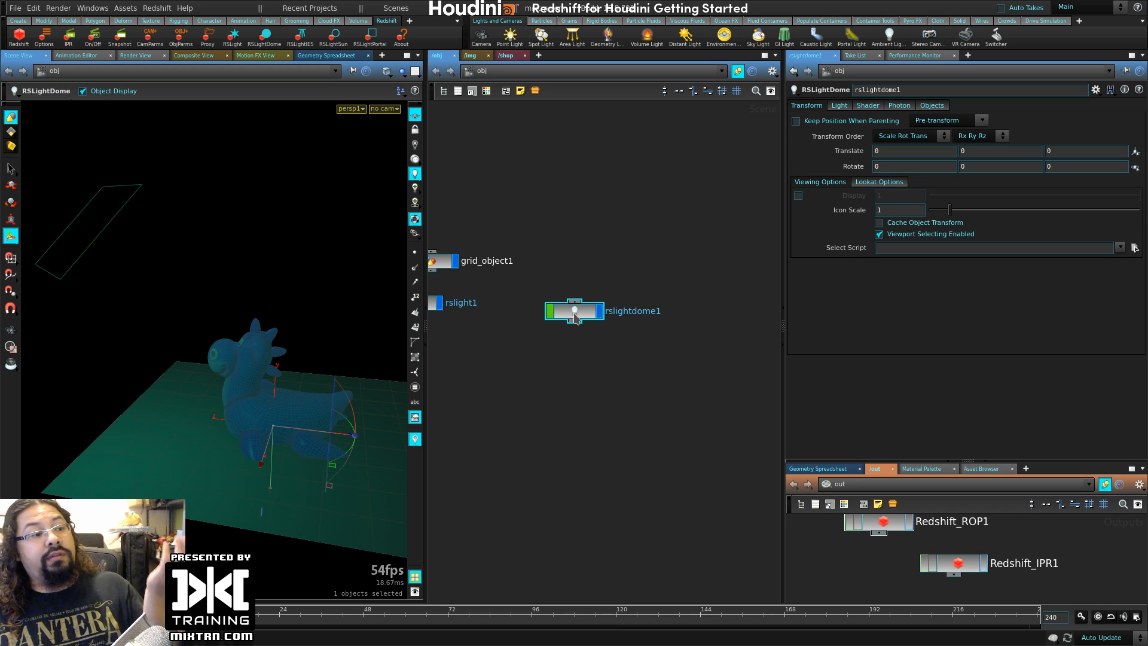
# - Turn off rslight1 and place the rslightdome1 node beside it in the network
pyautogui.press('h')
pyautogui.click(515, 315)
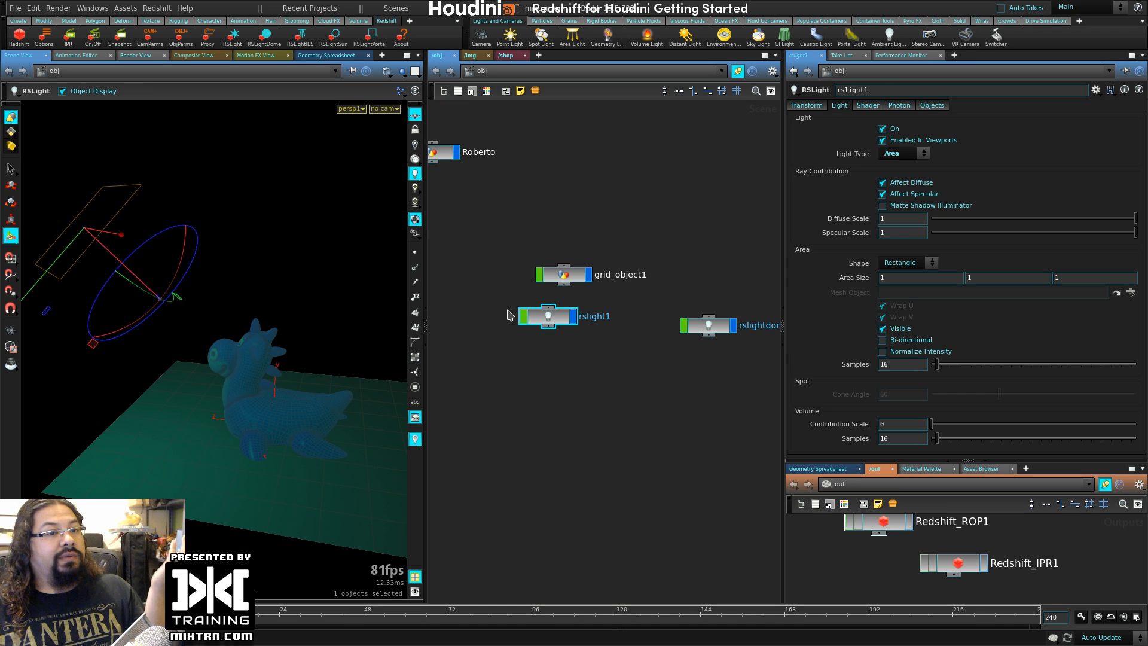
pyautogui.click(882, 130)
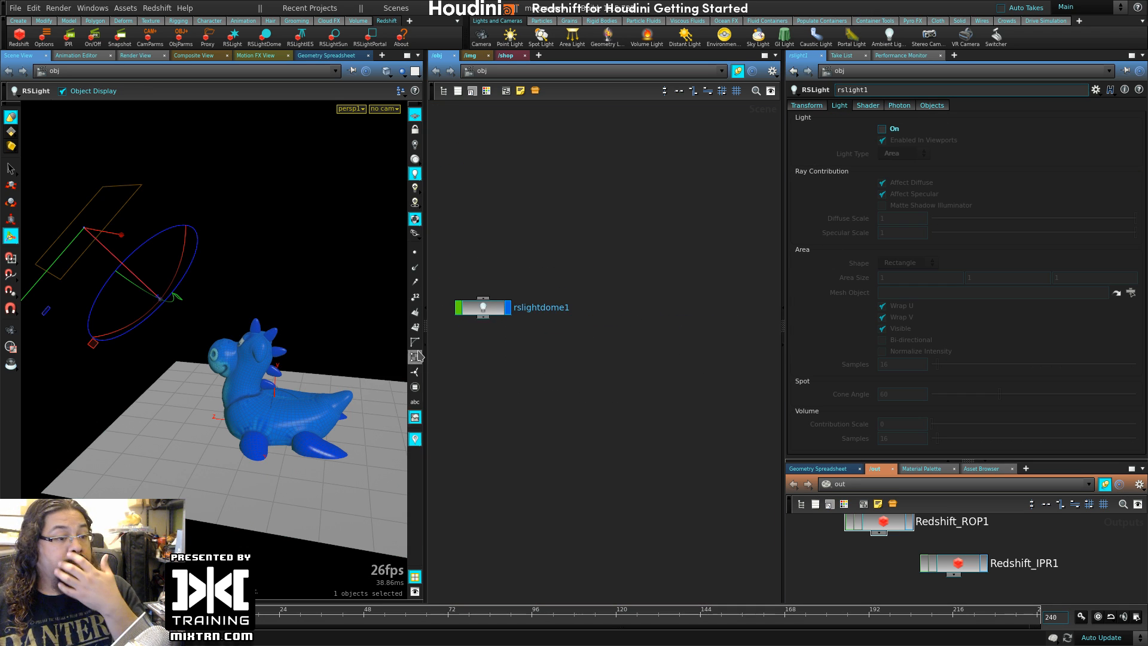
pyautogui.press('h')
pyautogui.moveTo(702, 313); pyautogui.dragTo(671, 306)
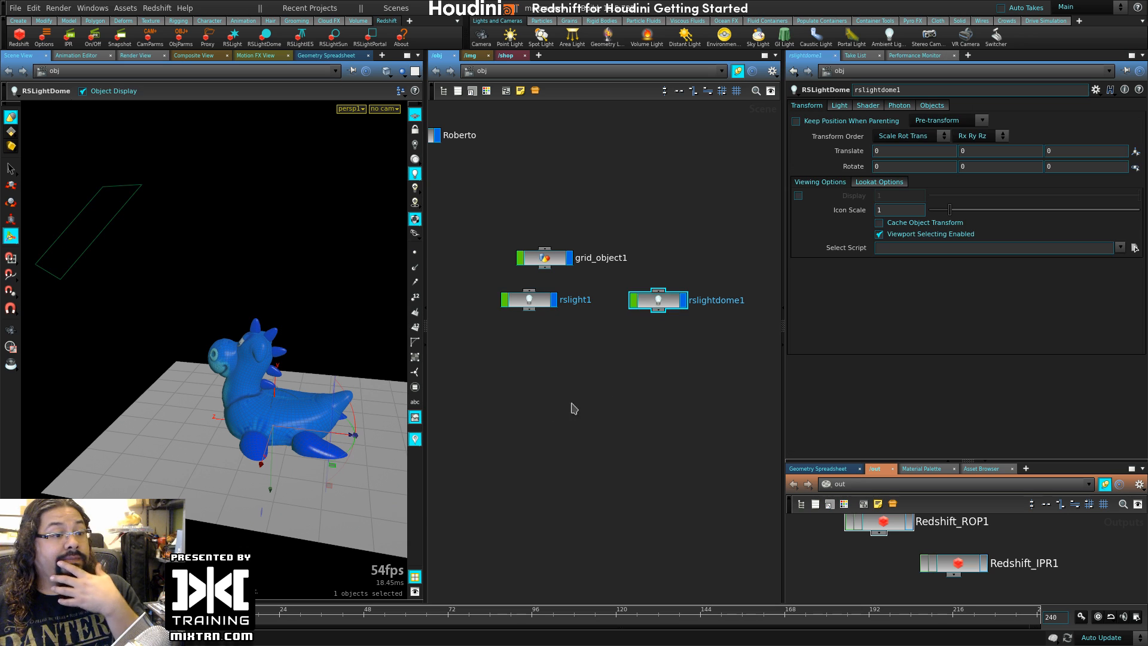
# - Widen the parameter pane, open the image chooser for rslightdome1's Dome Map, and enlarge the chooser window
pyautogui.click(868, 105)
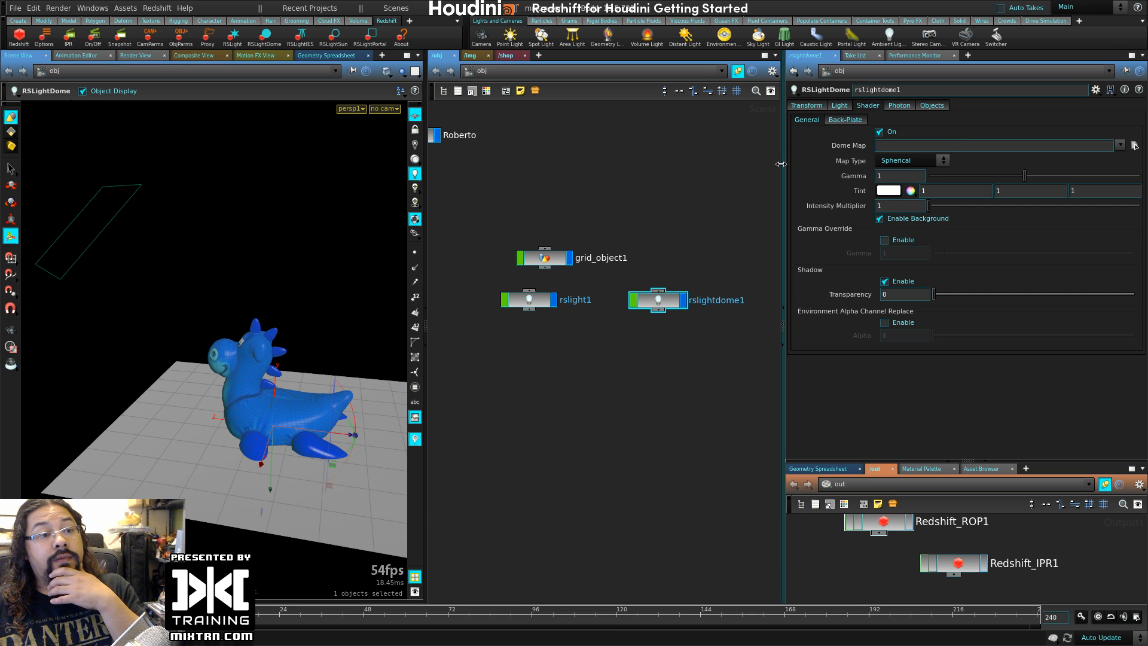
pyautogui.moveTo(782, 163); pyautogui.dragTo(733, 164)
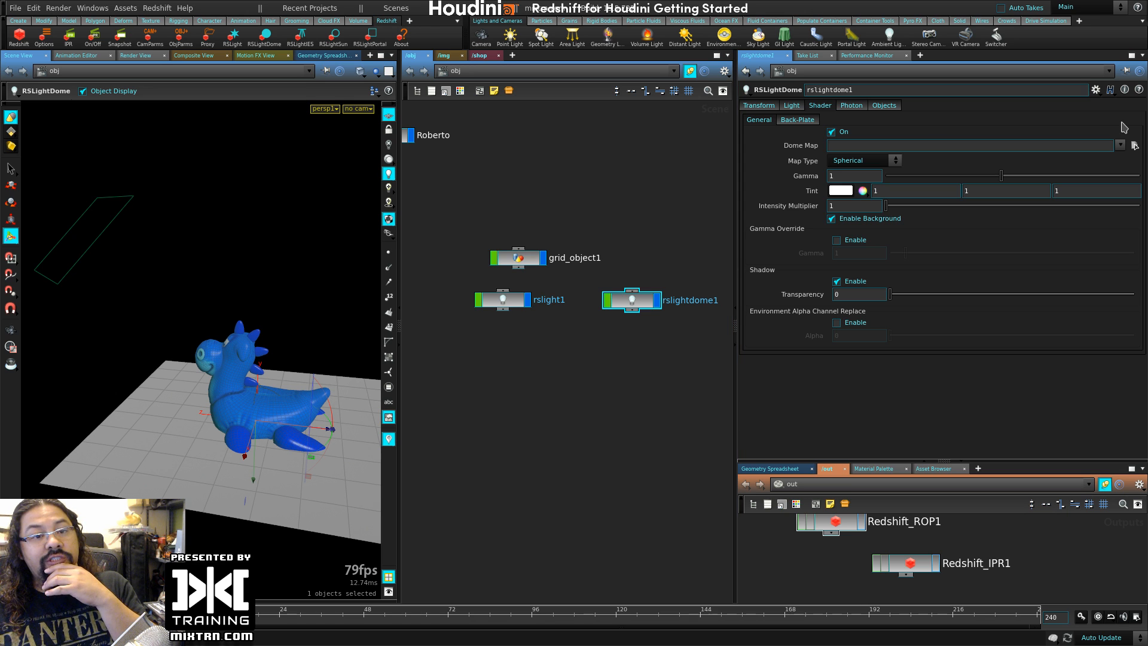
pyautogui.click(1133, 146)
pyautogui.moveTo(869, 345); pyautogui.dragTo(707, 136)
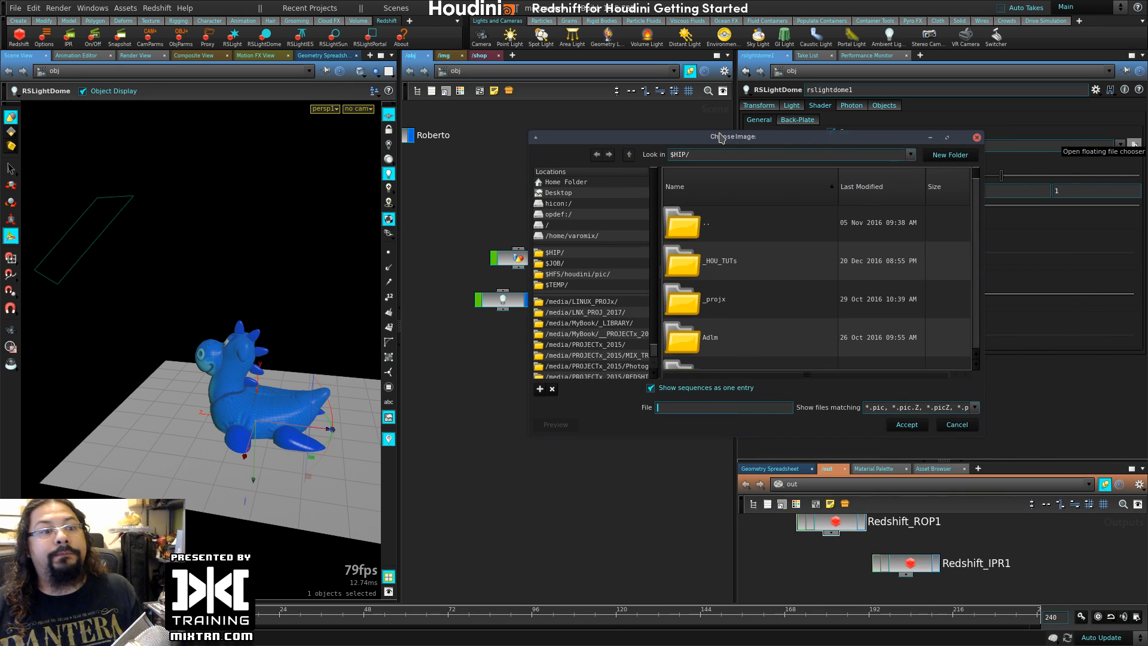
pyautogui.keyDown('alt'); pyautogui.moveTo(878, 393); pyautogui.dragTo(1012, 490, button='right'); pyautogui.keyUp('alt')
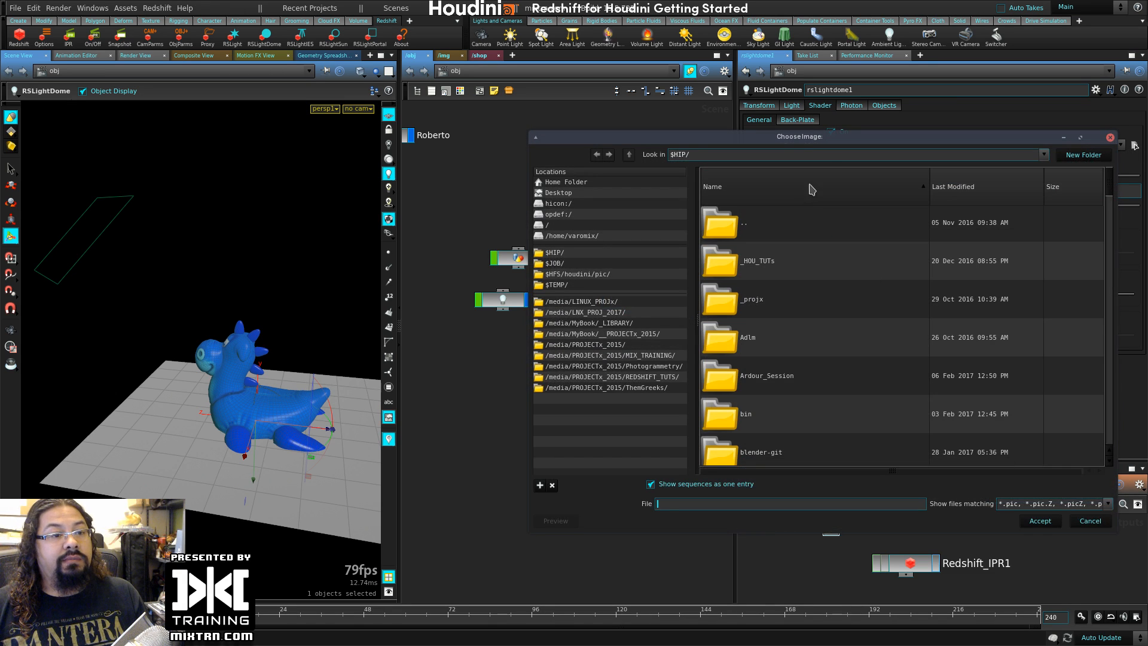
pyautogui.moveTo(851, 141); pyautogui.dragTo(804, 126)
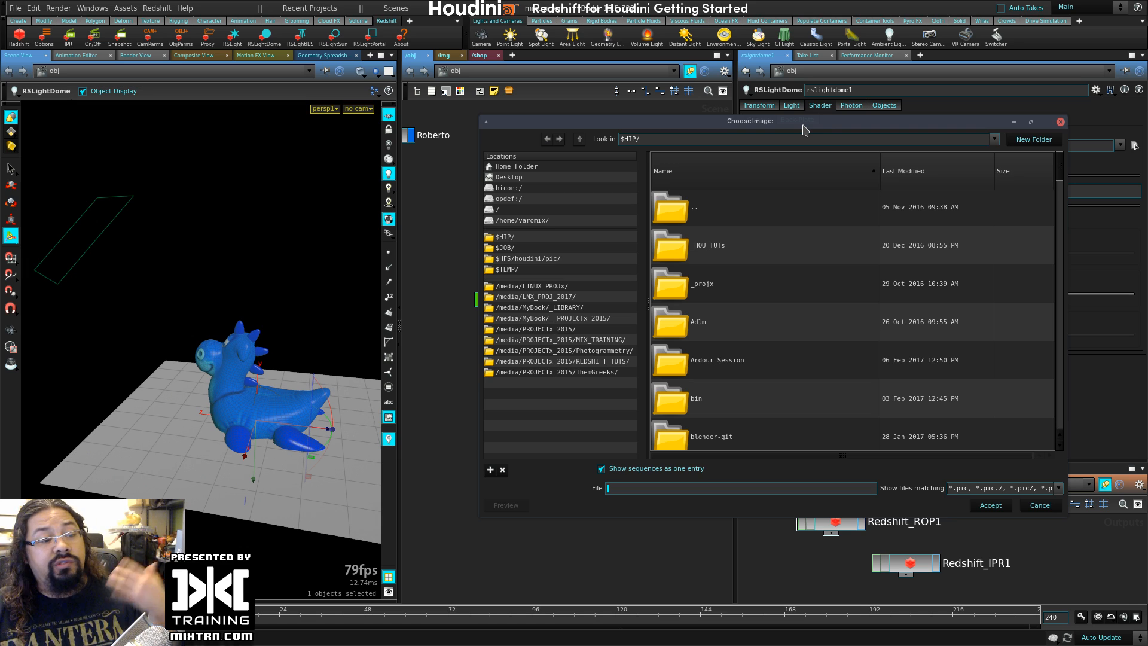
# - Browse to /media/MyBook/_LIBRARY/HDRIx/ and turn off showing sequences as one entry
pyautogui.click(572, 307)
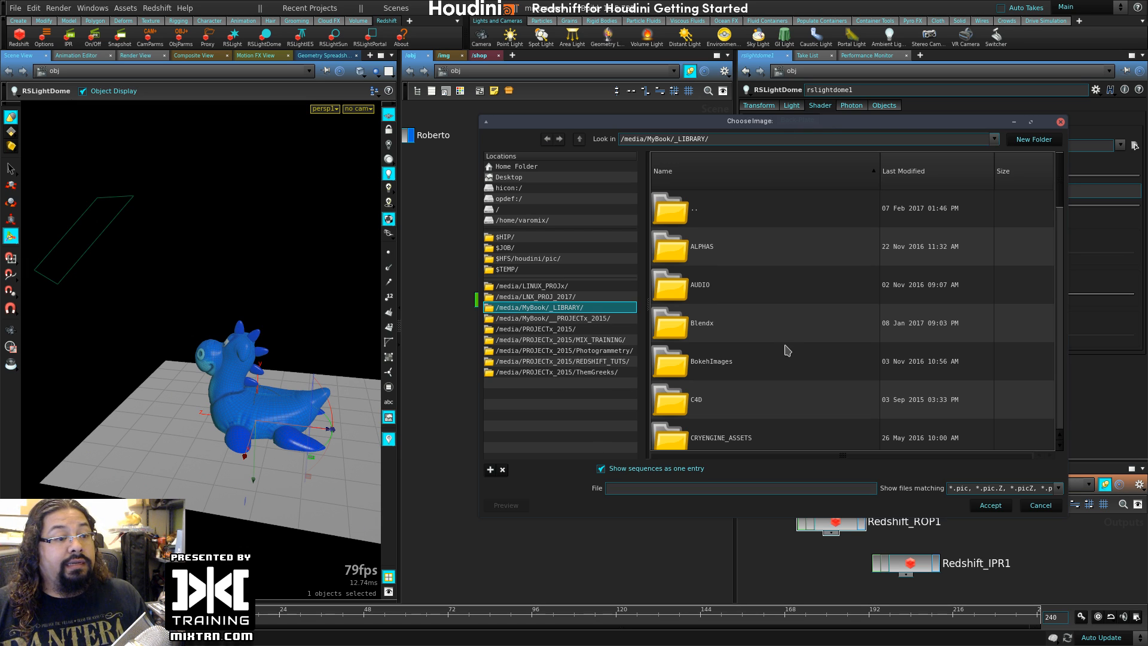
pyautogui.scroll(-5, 786, 351)
pyautogui.doubleClick(804, 326)
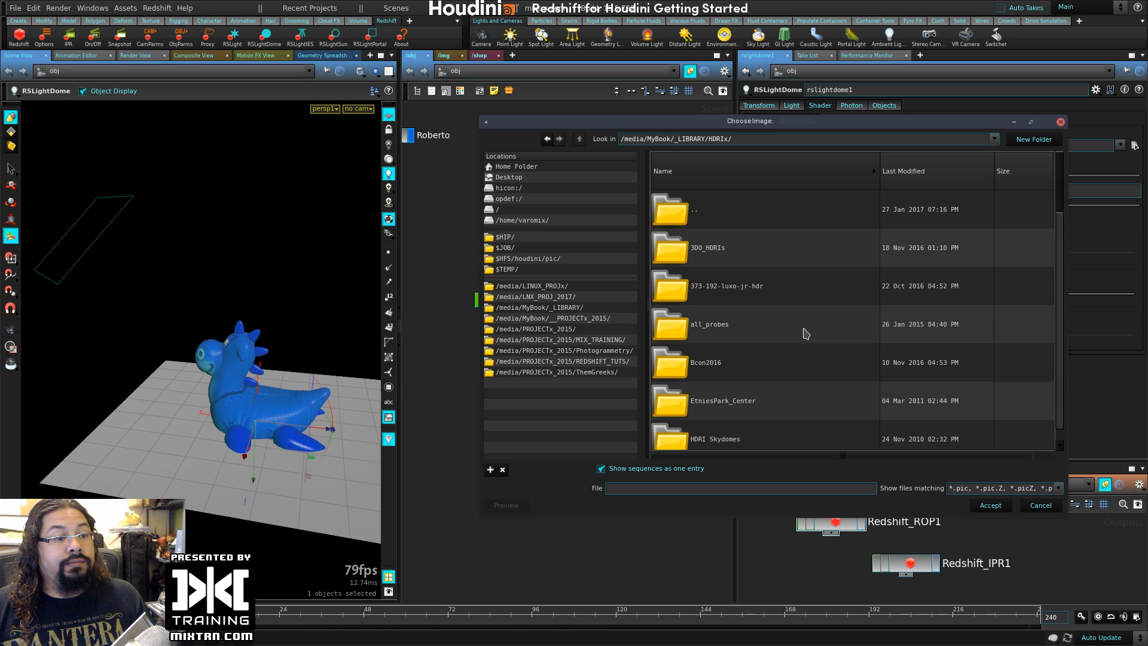
pyautogui.scroll(-6, 823, 305)
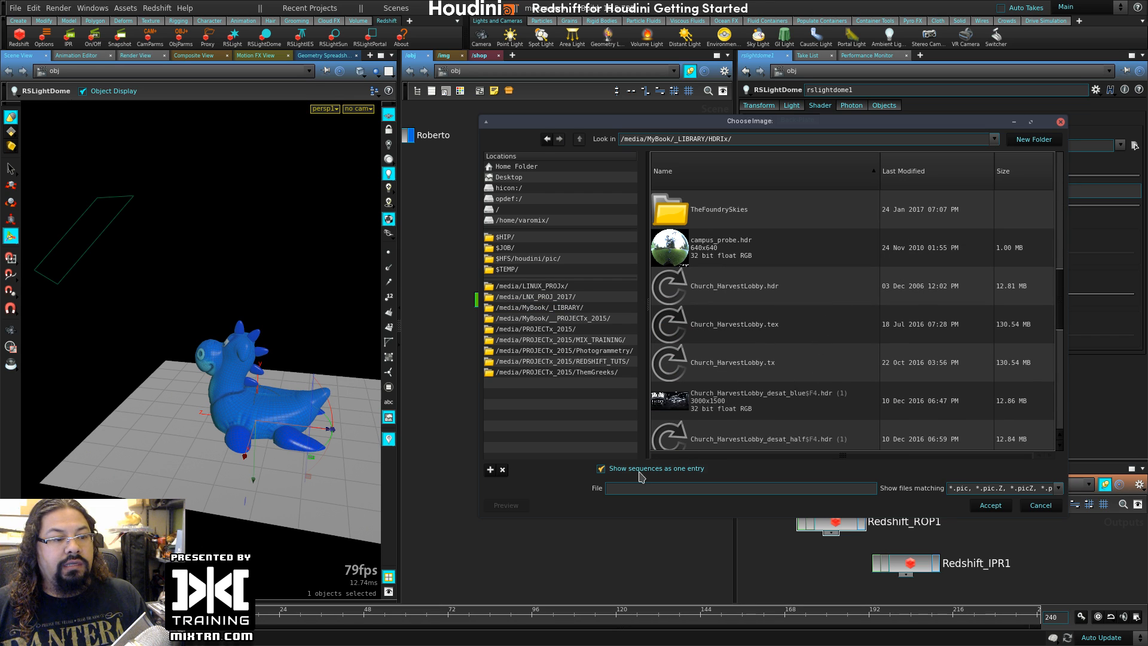
pyautogui.click(639, 470)
pyautogui.scroll(6, 870, 320)
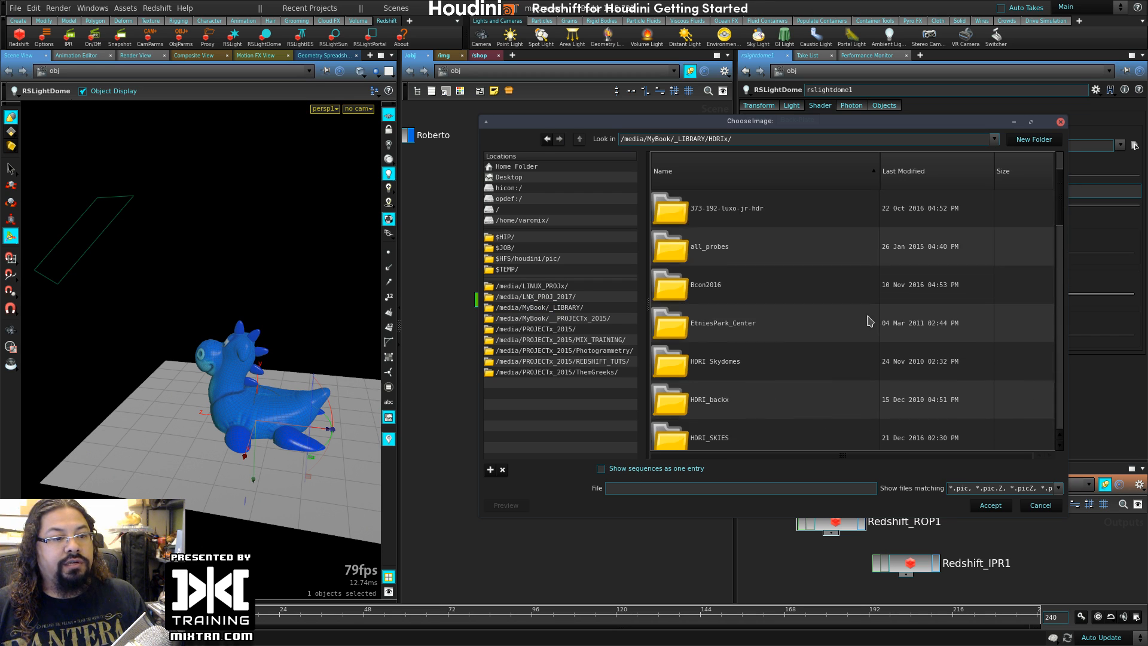
# - Load Church_HarvestLobby_desat_half0001.hdr as rslightdome1's dome map
pyautogui.scroll(-5, 868, 328)
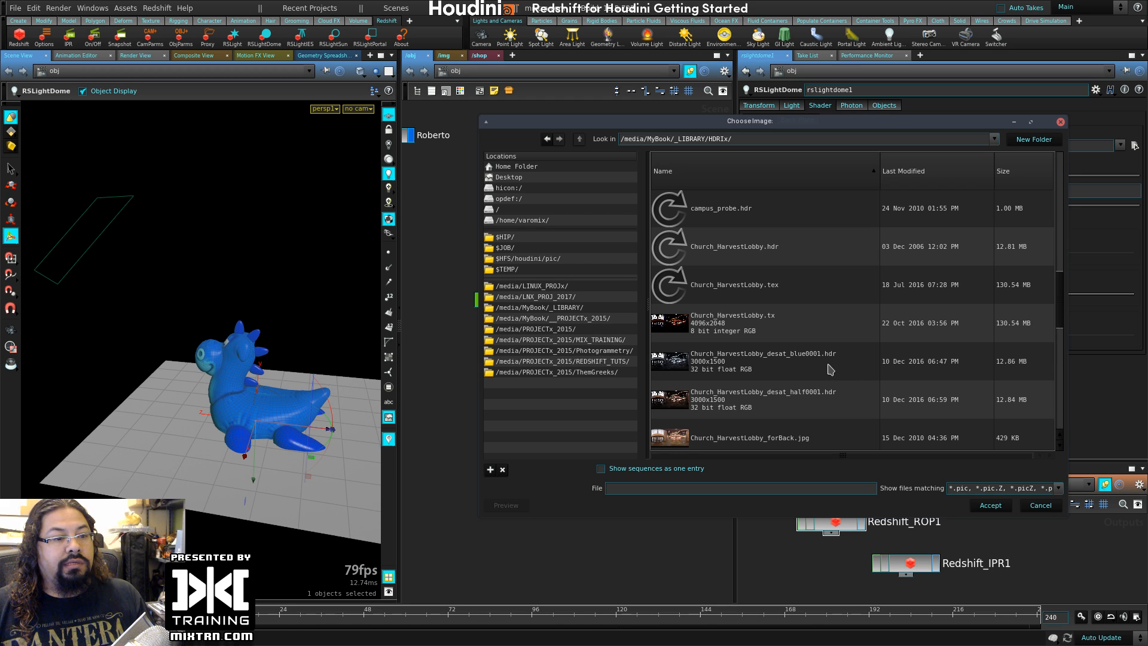
pyautogui.scroll(-2, 837, 374)
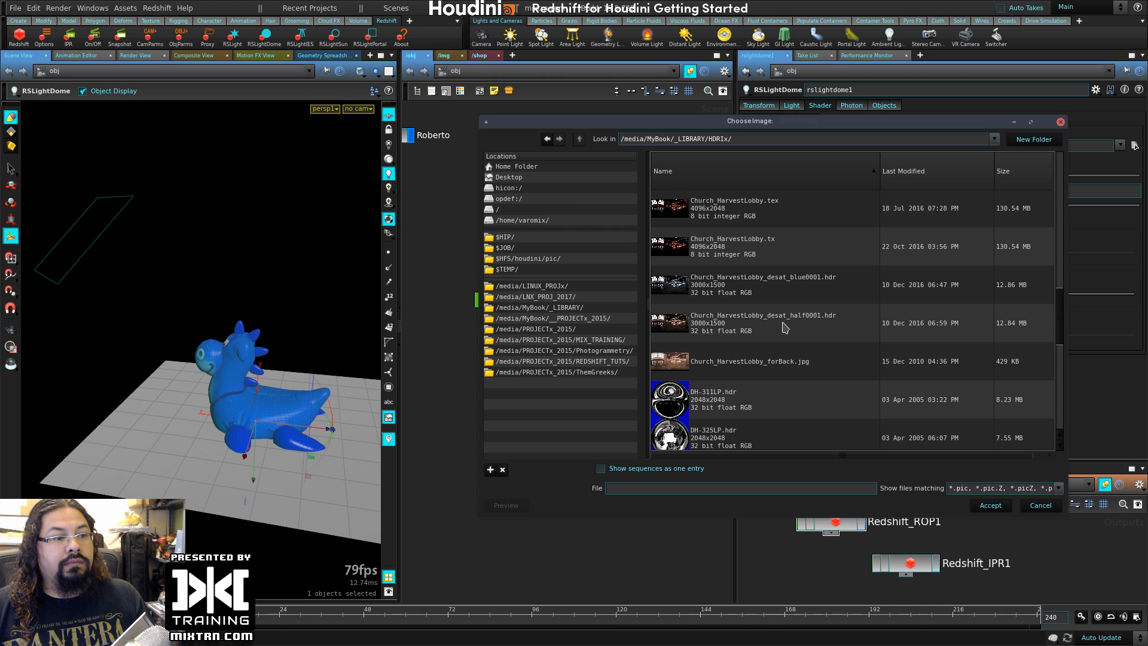
pyautogui.click(755, 322)
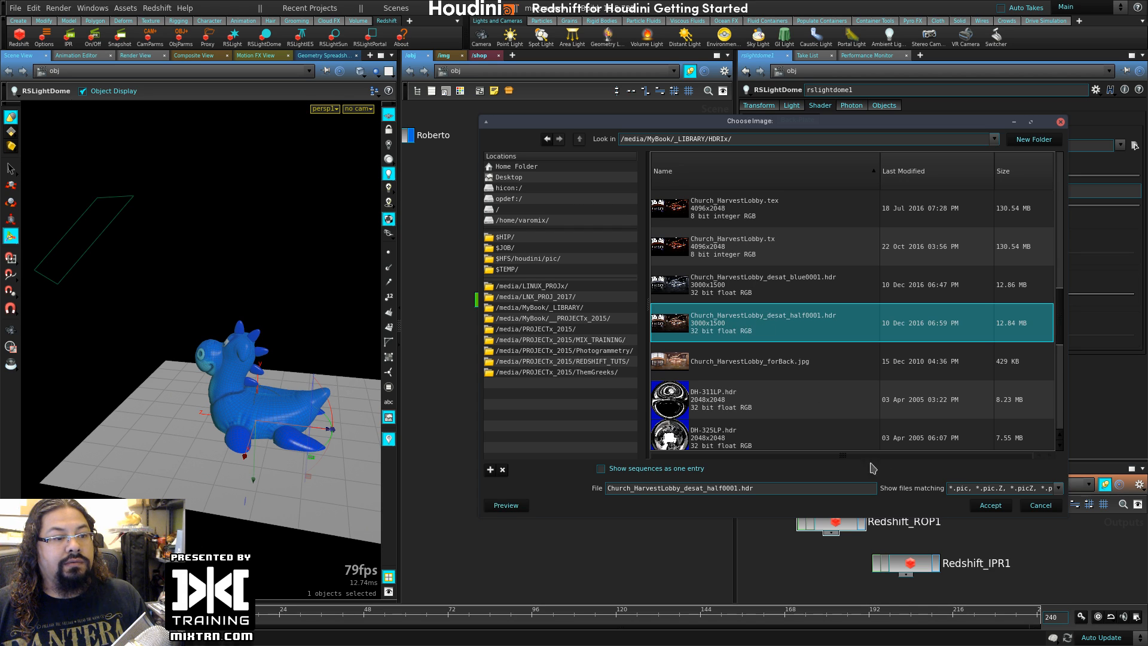
pyautogui.click(990, 505)
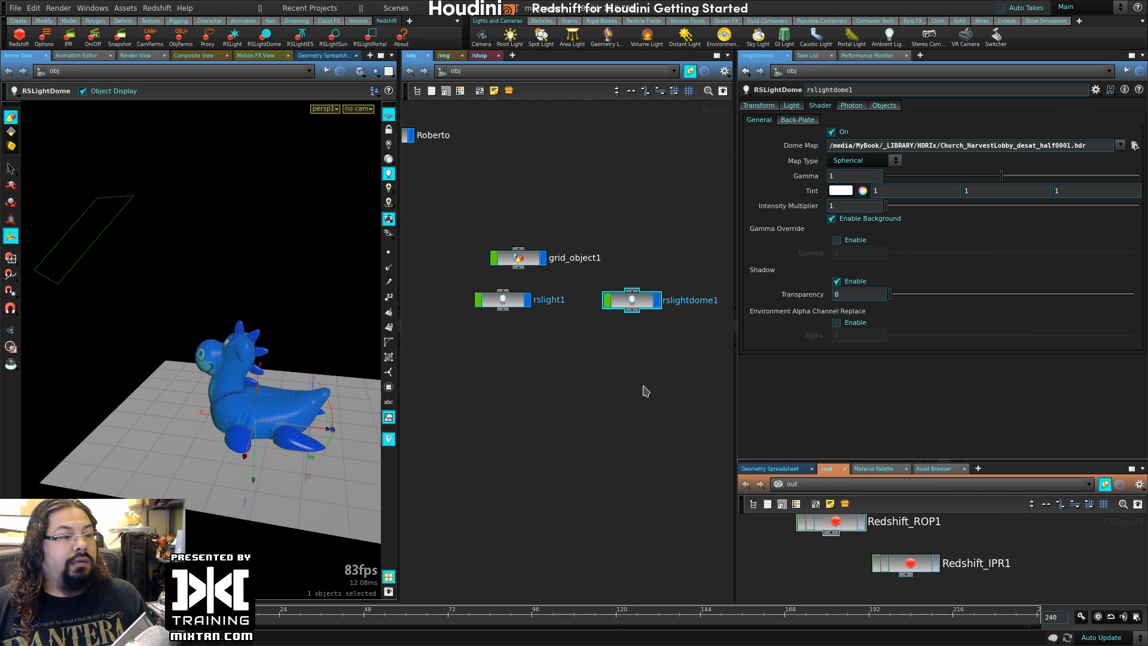
# - Show the IPR render and widen its pane to view the scene lit by the dome map
pyautogui.doubleClick(1016, 150)
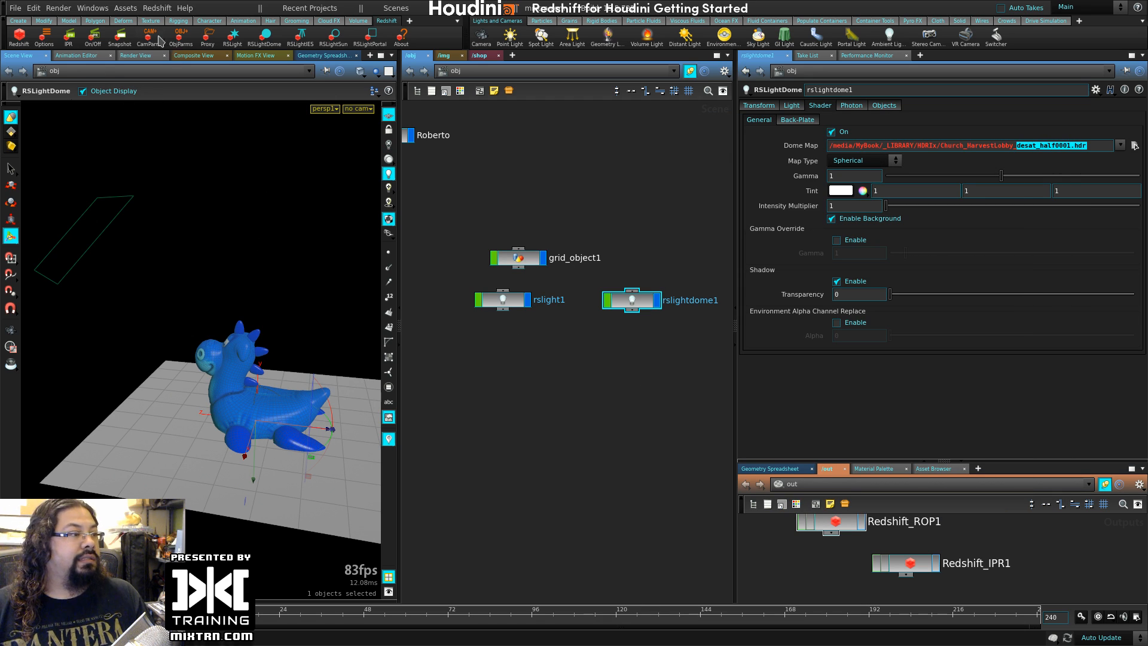
pyautogui.click(150, 57)
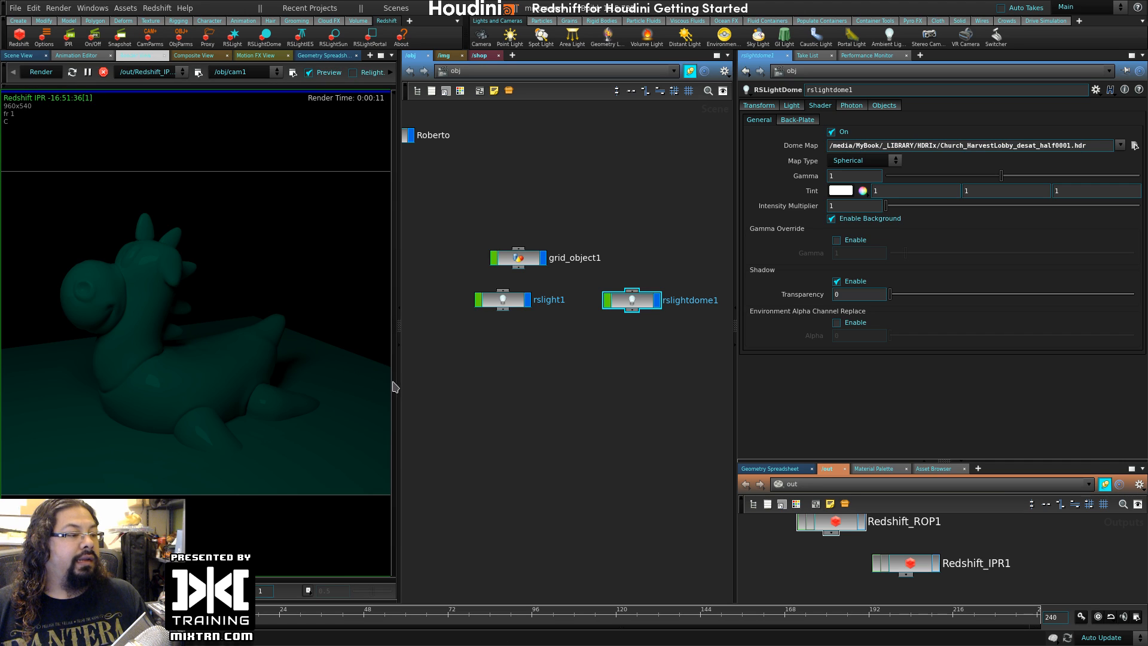
pyautogui.moveTo(401, 381); pyautogui.dragTo(544, 381)
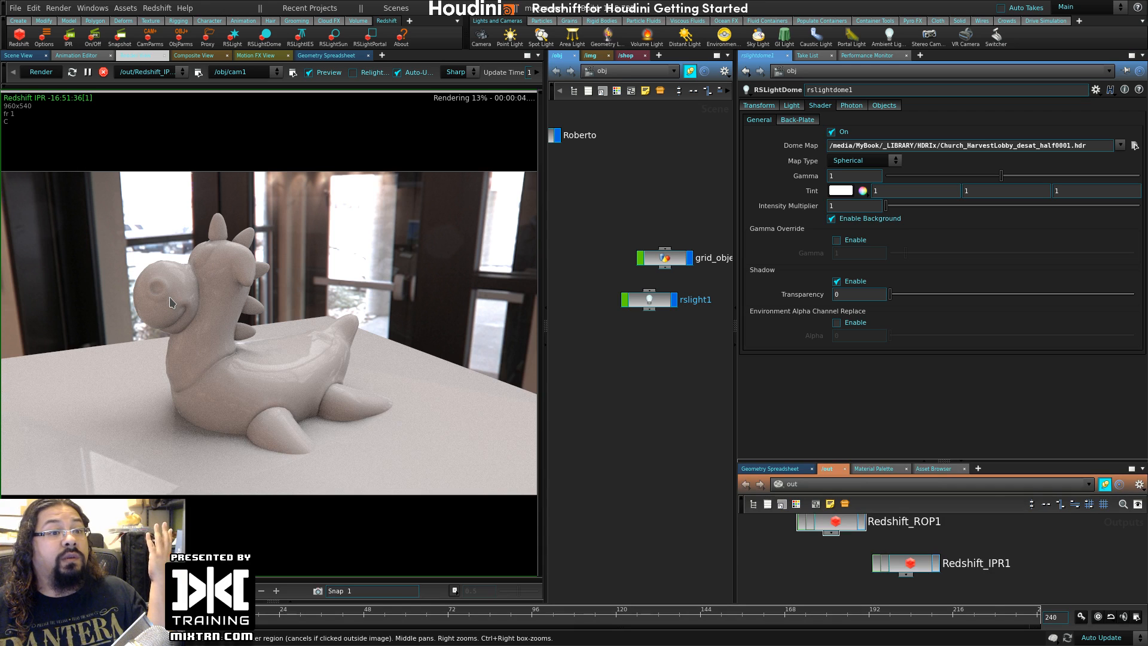
# - Try Y rotations of -70, 90 and 180 degrees for rslightdome1 in the IPR render, ending on 90
pyautogui.click(768, 106)
pyautogui.moveTo(949, 149); pyautogui.dragTo(899, 126, button='middle')
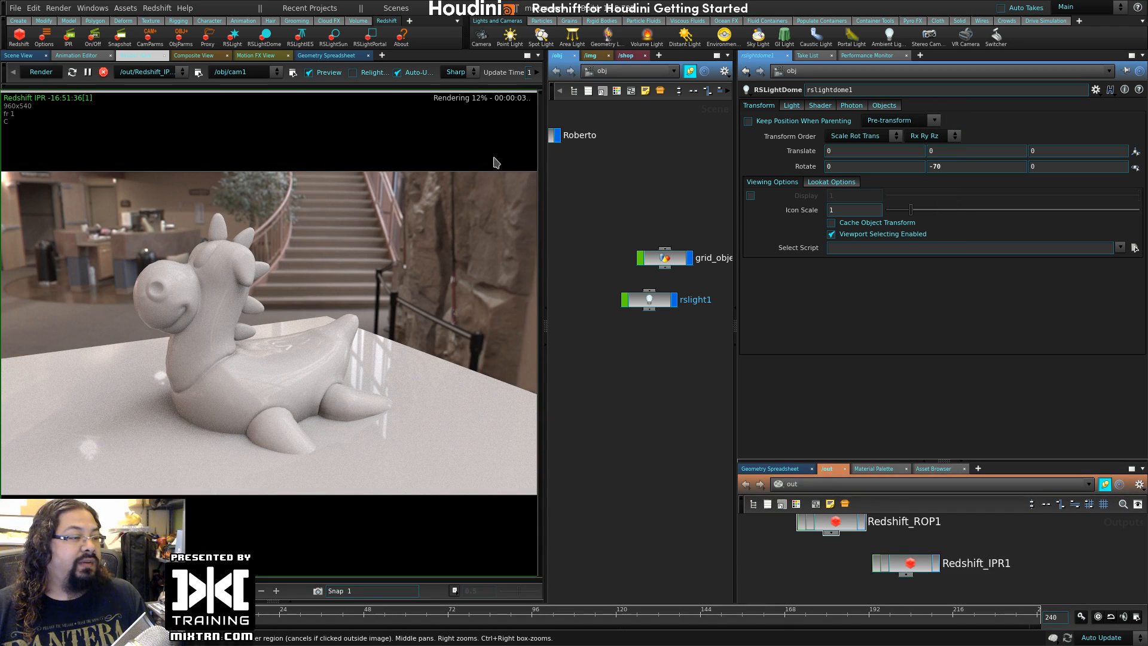
pyautogui.moveTo(950, 169); pyautogui.dragTo(908, 170)
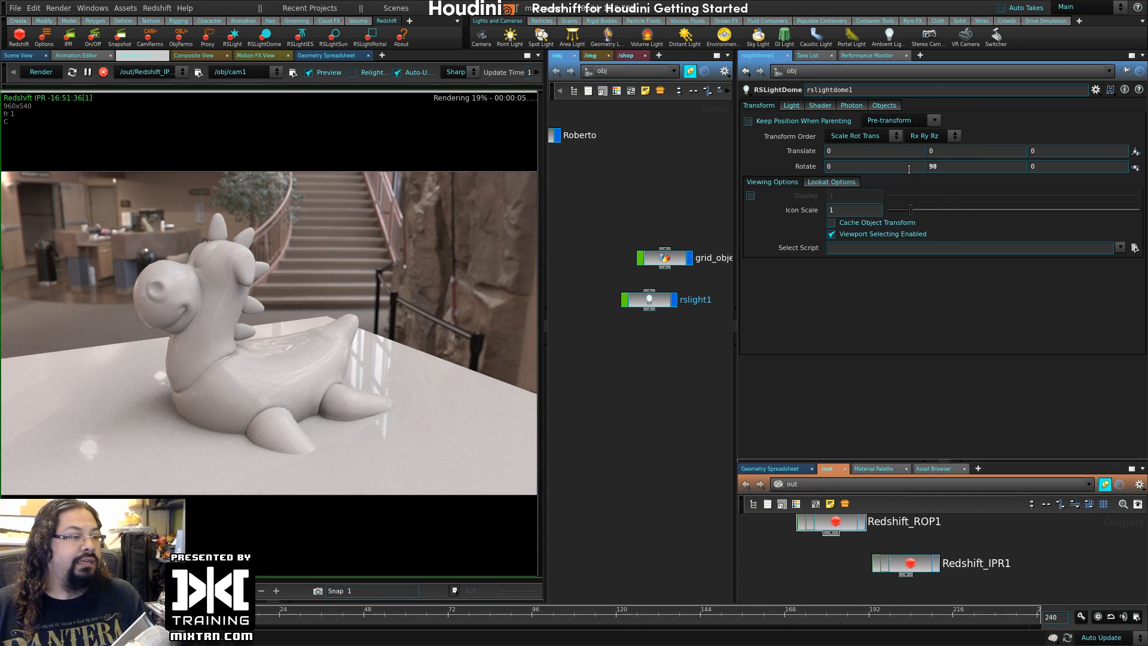
pyautogui.write('90')
pyautogui.press('Return')
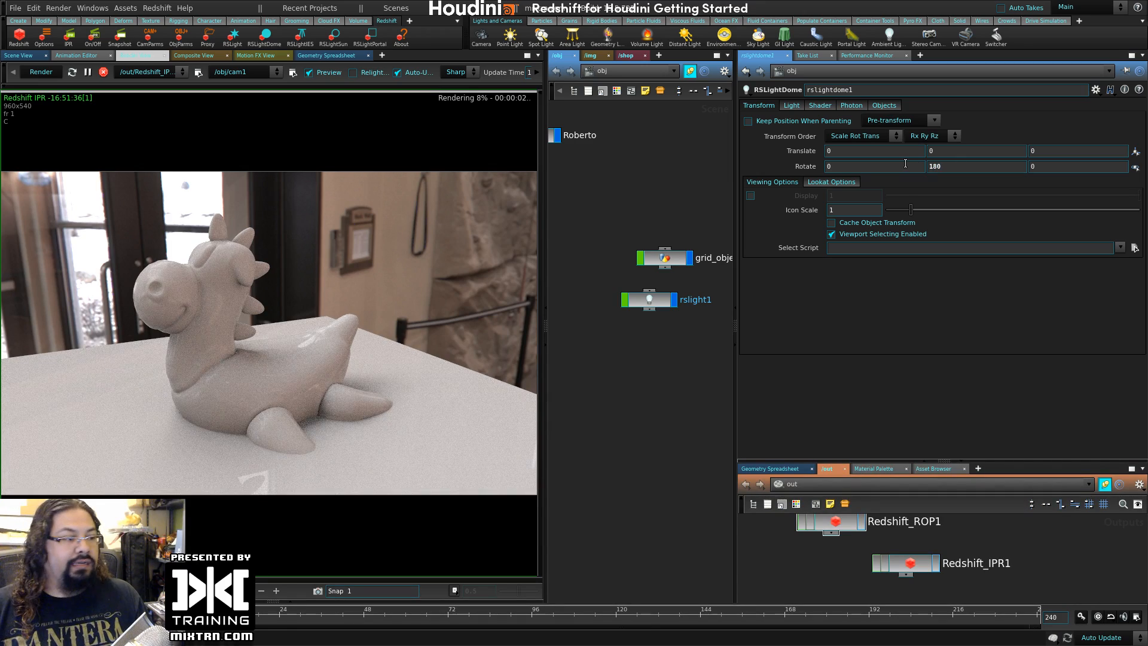
pyautogui.press('Return')
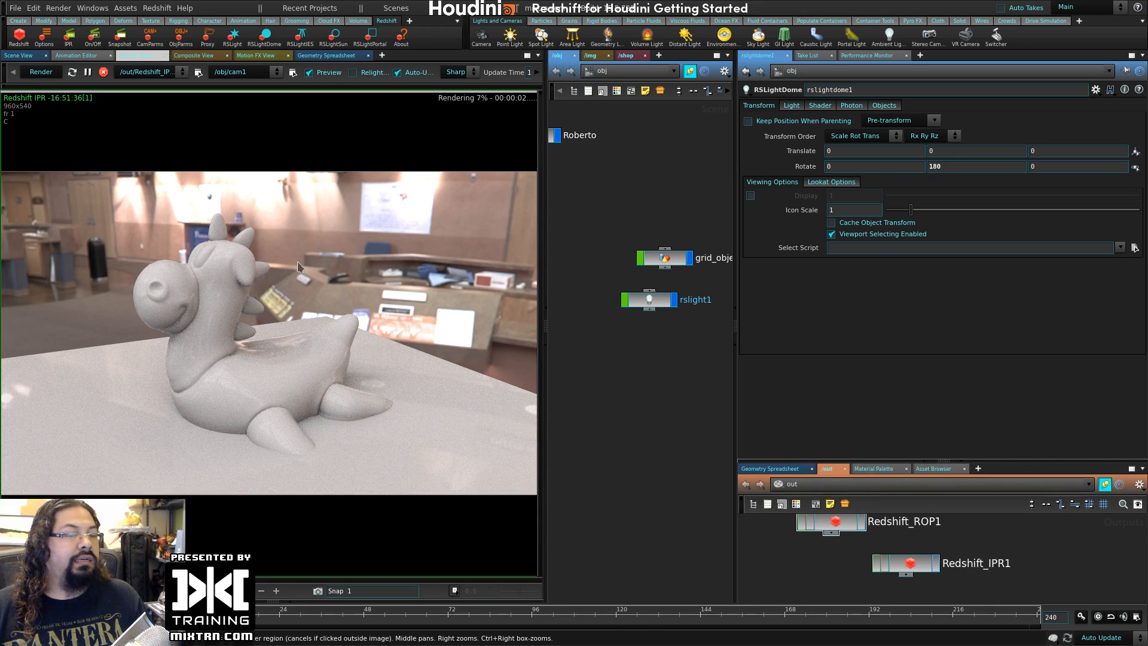
pyautogui.moveTo(958, 165); pyautogui.dragTo(909, 167)
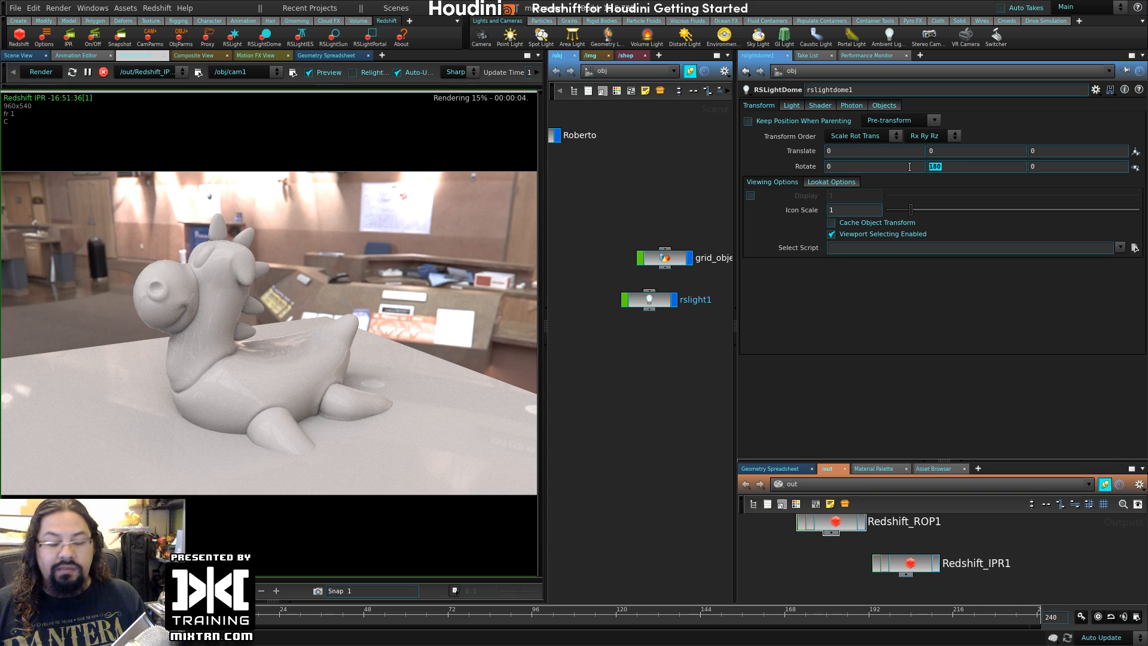
pyautogui.write('90')
pyautogui.press('Return')
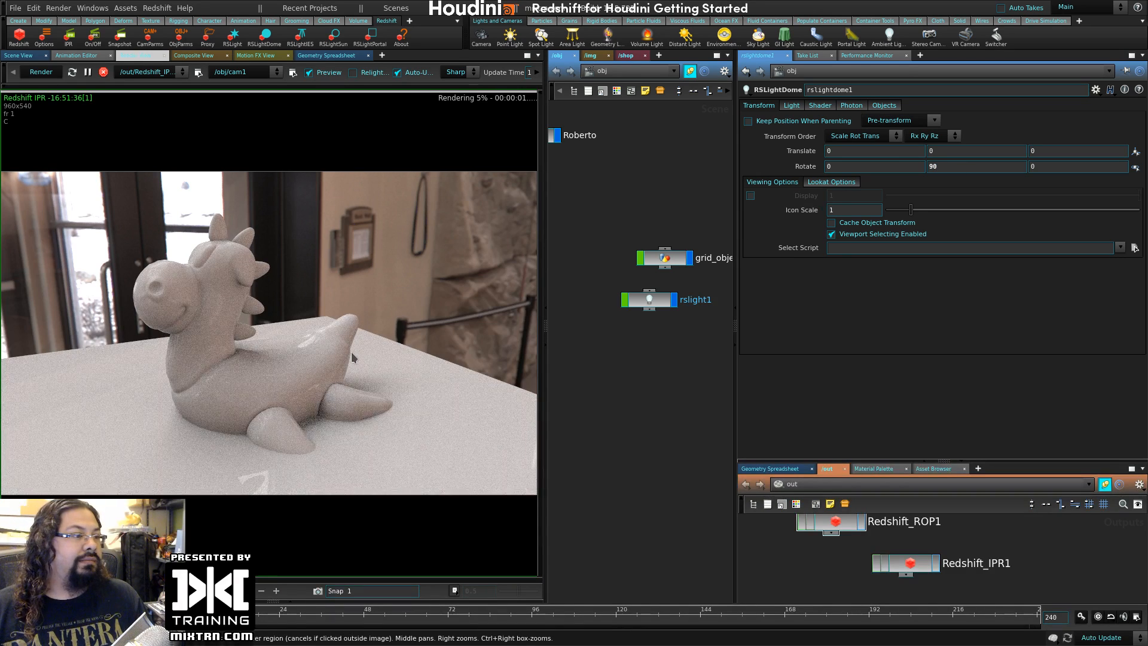
# - Review the map type options in rslightdome1's shader settings, keeping Spherical
pyautogui.click(820, 106)
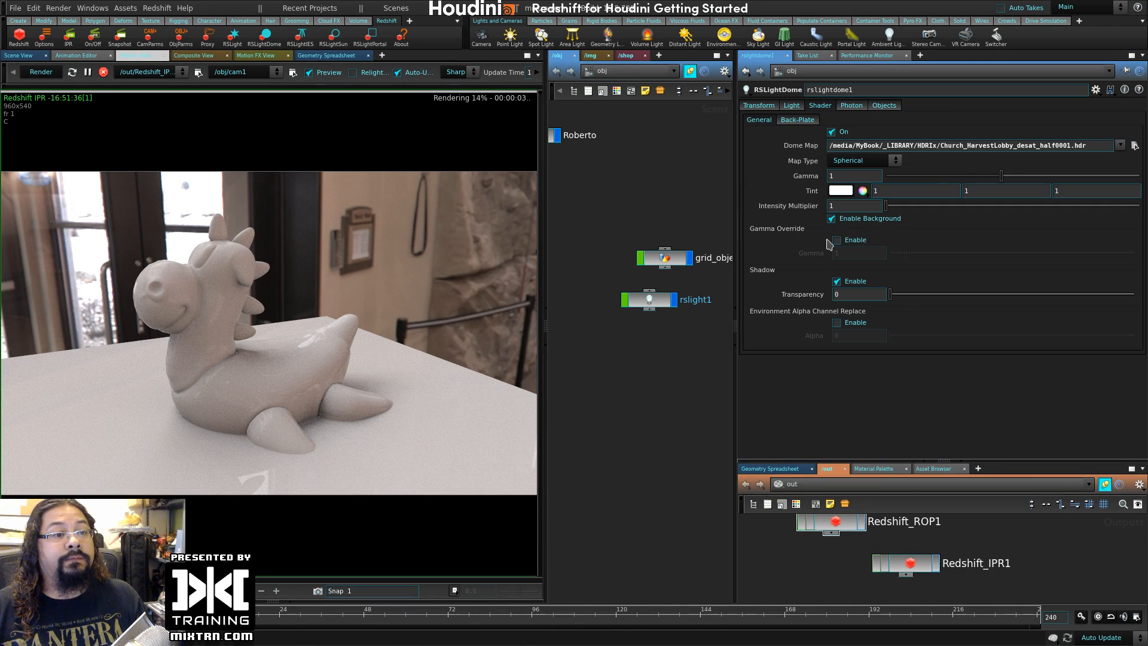
pyautogui.click(894, 162)
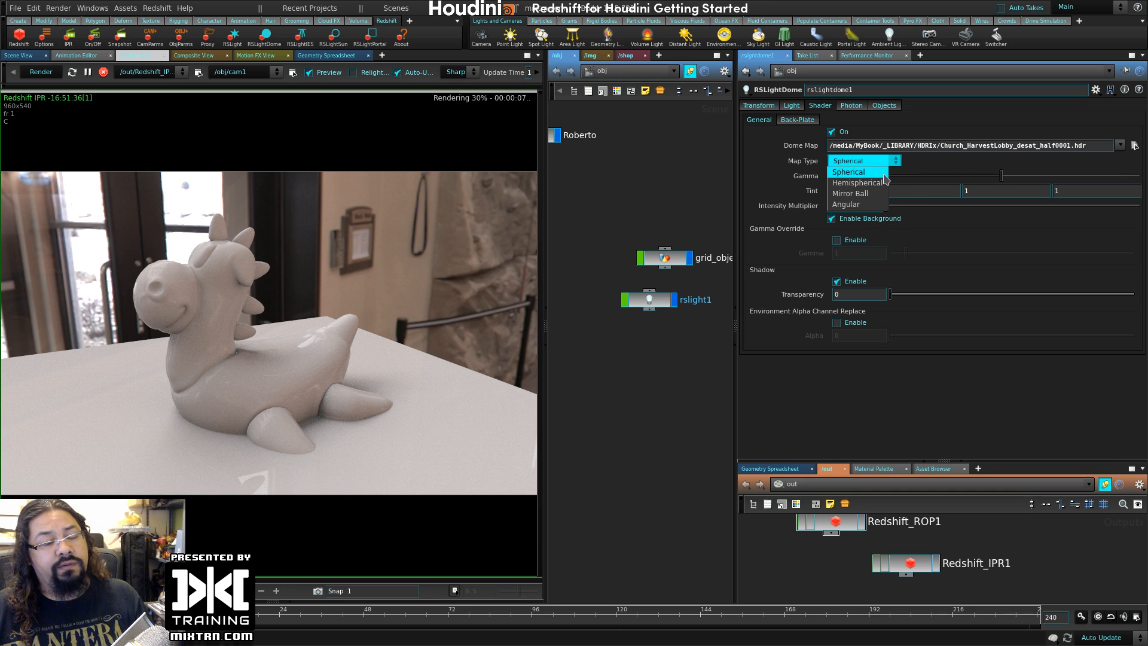
pyautogui.click(874, 173)
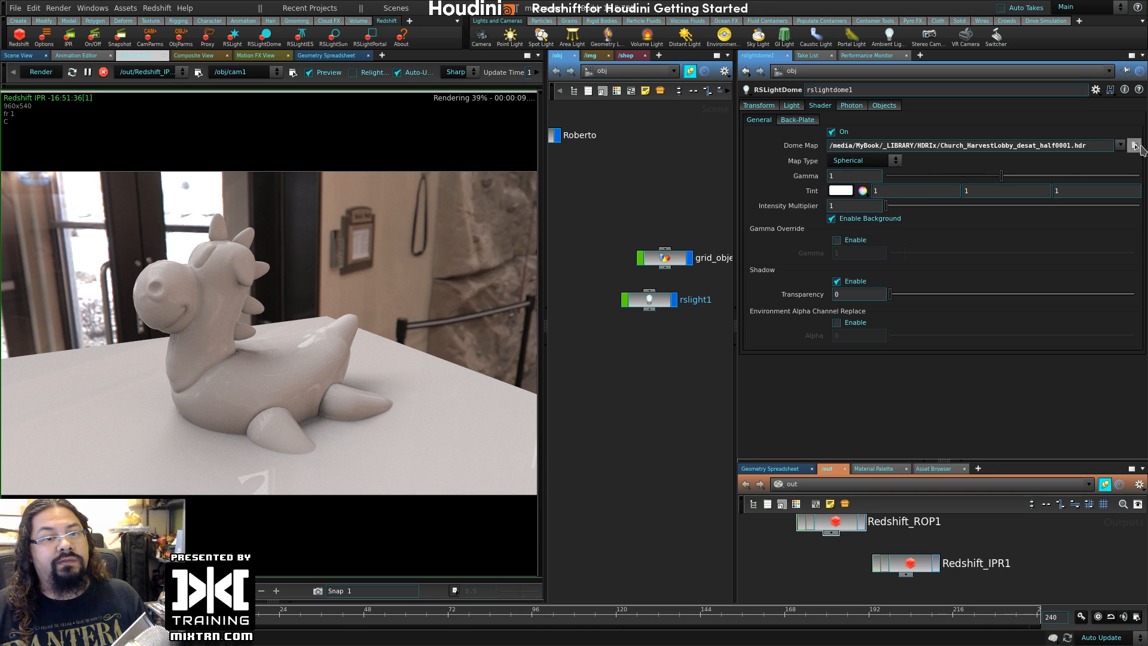
# - Replace rslightdome1's dome map with the mirror-ball image DH-325LP.hdr from the HDRIx folder
pyautogui.click(1134, 145)
pyautogui.scroll(-6, 771, 302)
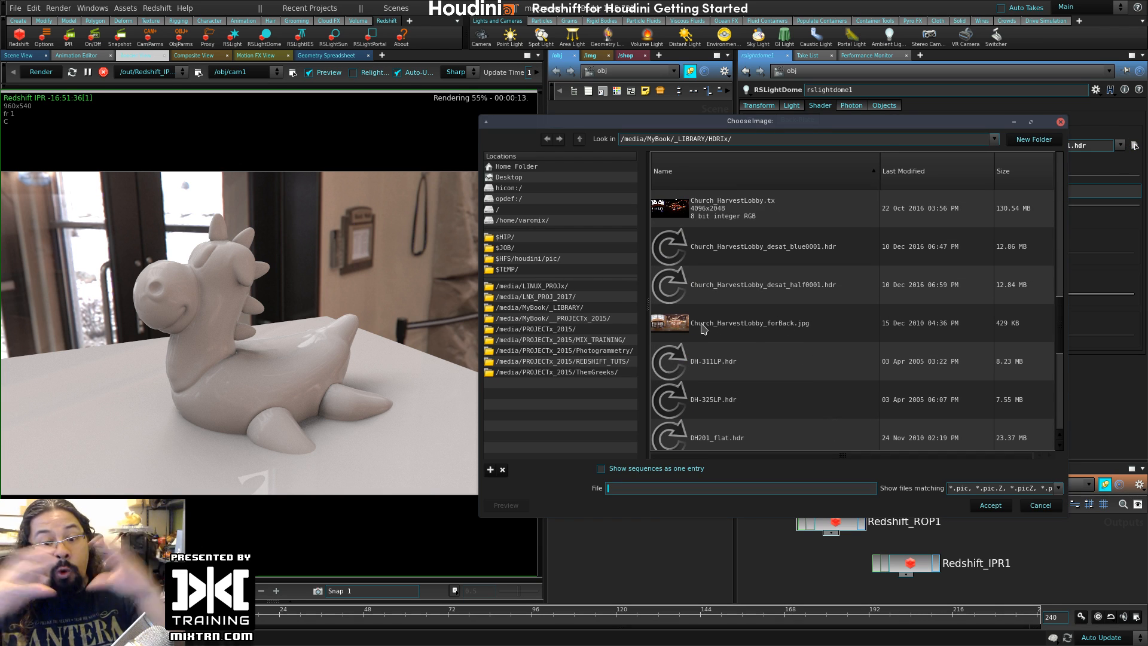
pyautogui.scroll(-1, 696, 316)
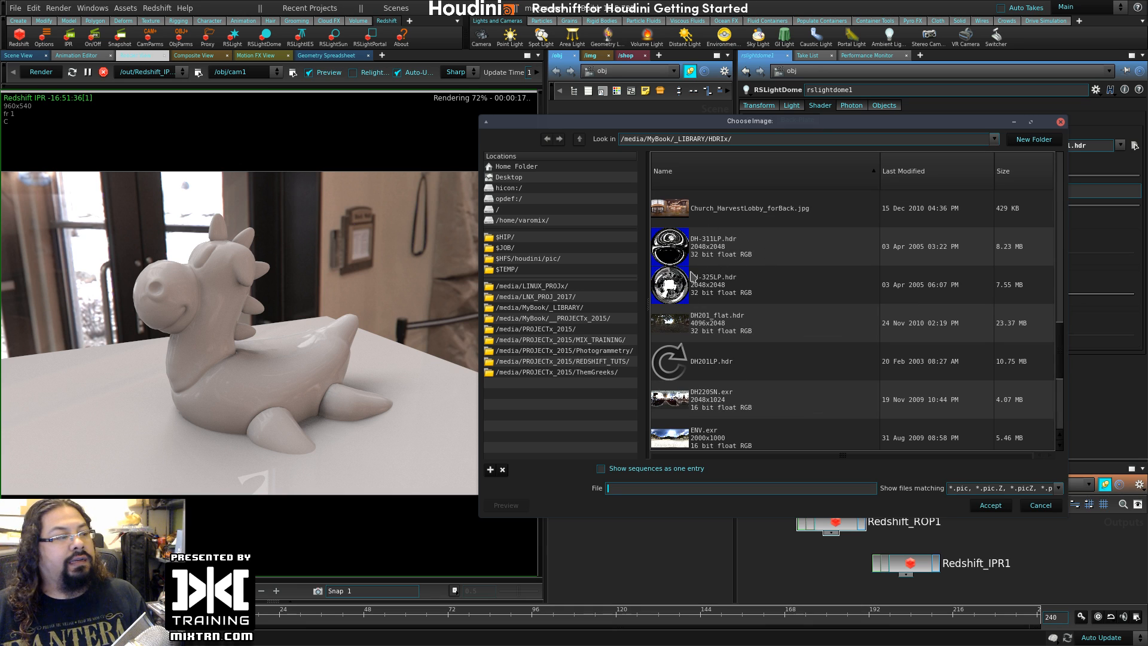
pyautogui.click(711, 288)
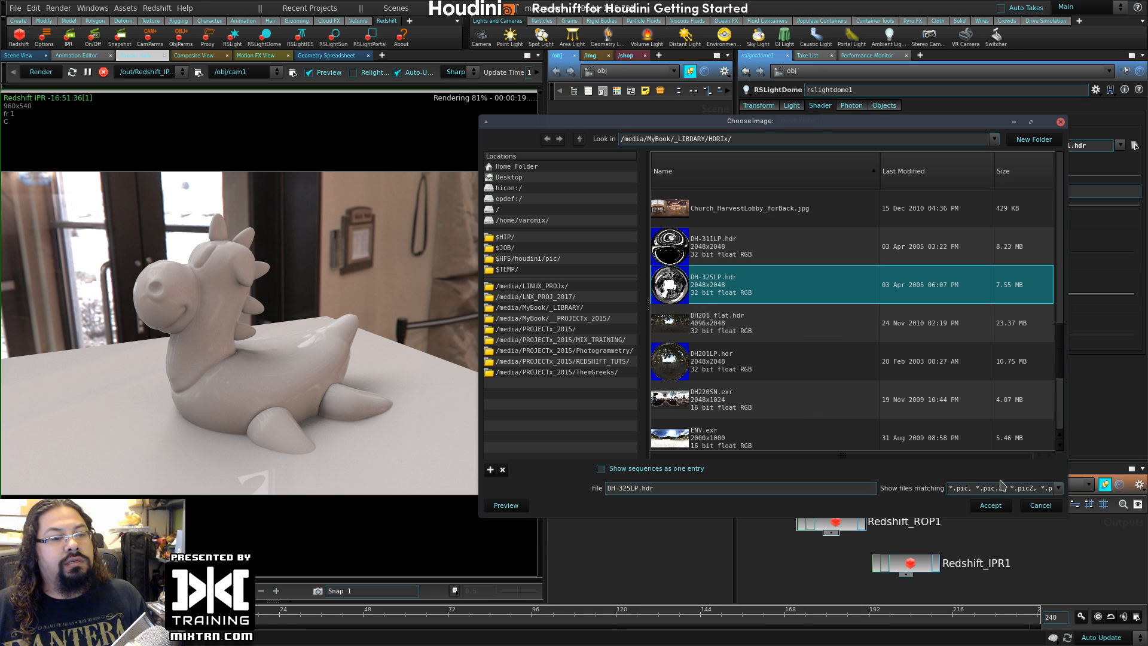
pyautogui.click(991, 506)
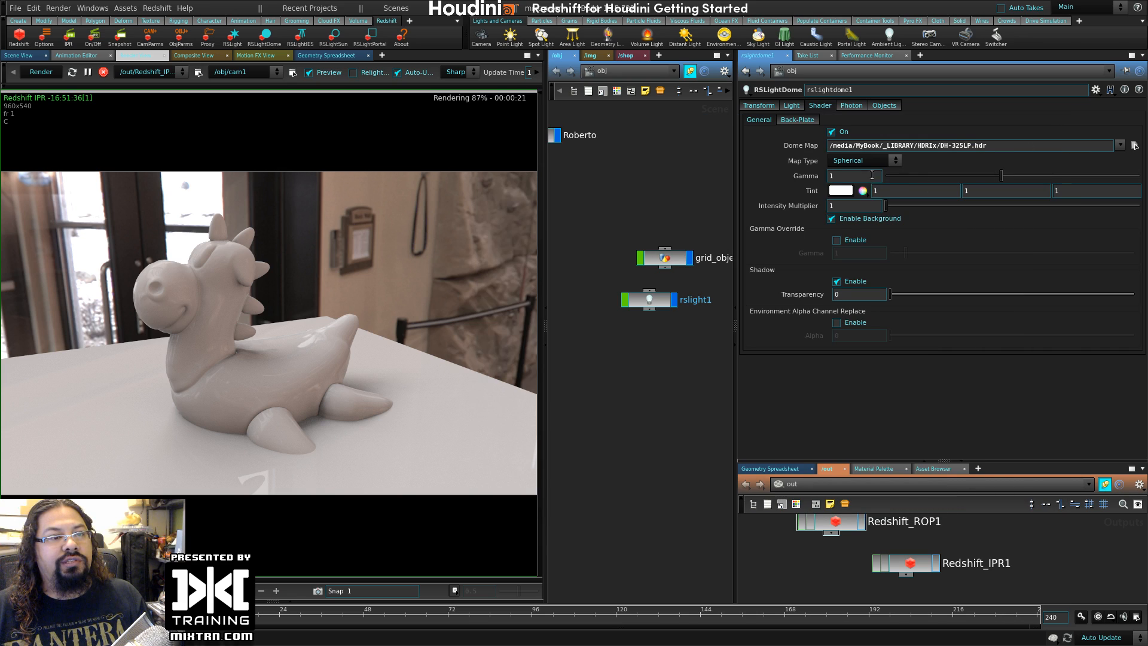
# - Set rslightdome1's map type to Mirror Ball and review the other map type options
pyautogui.click(894, 160)
pyautogui.click(866, 196)
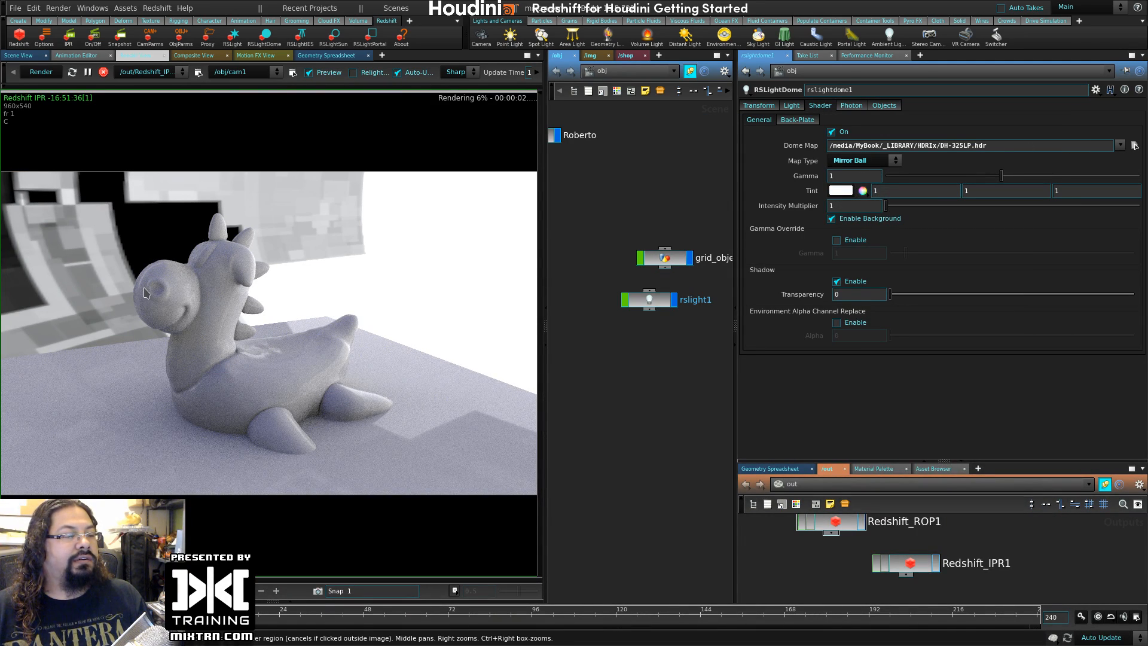
pyautogui.click(876, 160)
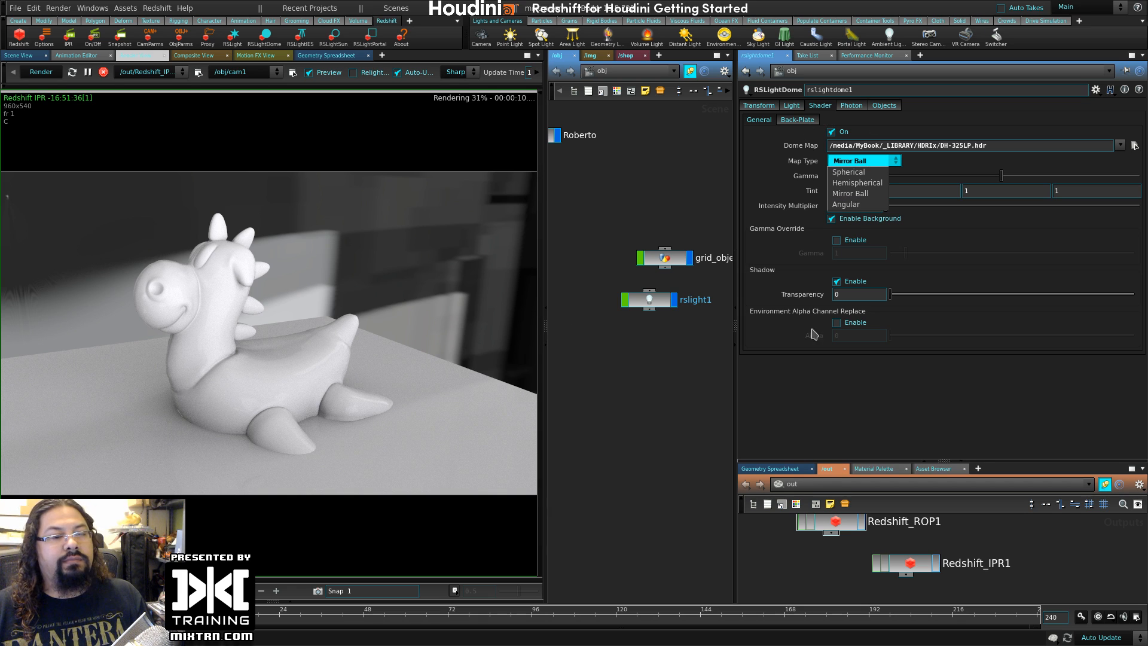
pyautogui.click(778, 400)
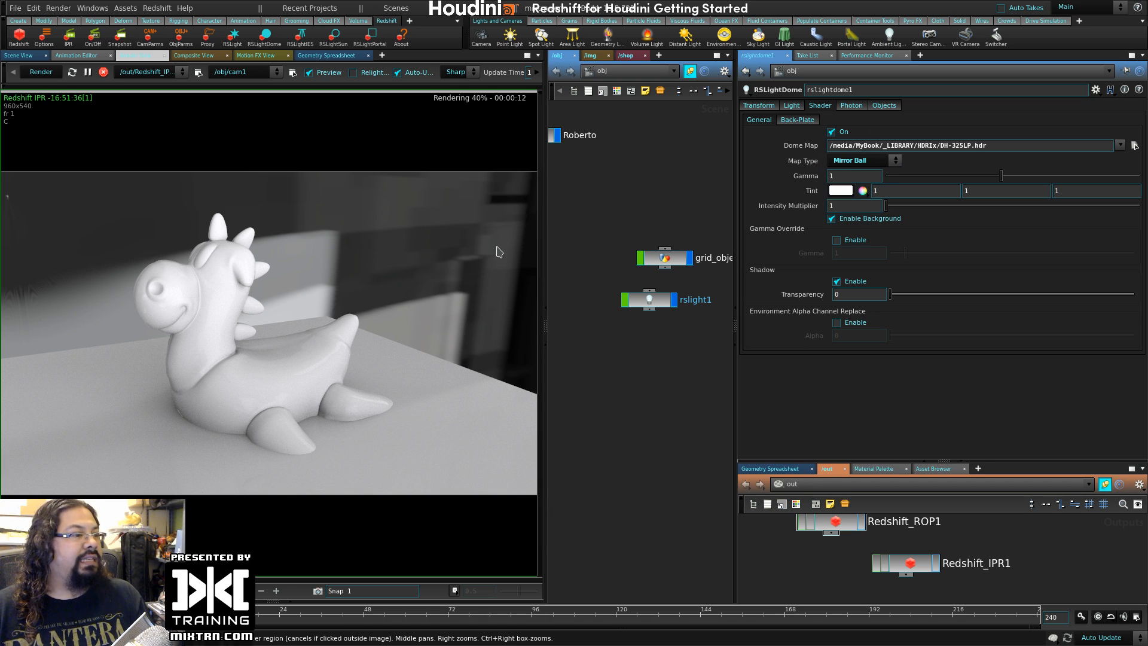
# - Toggle rslightdome1's background in the IPR render, leaving it disabled, and enable the dome light's back-plate
pyautogui.click(882, 219)
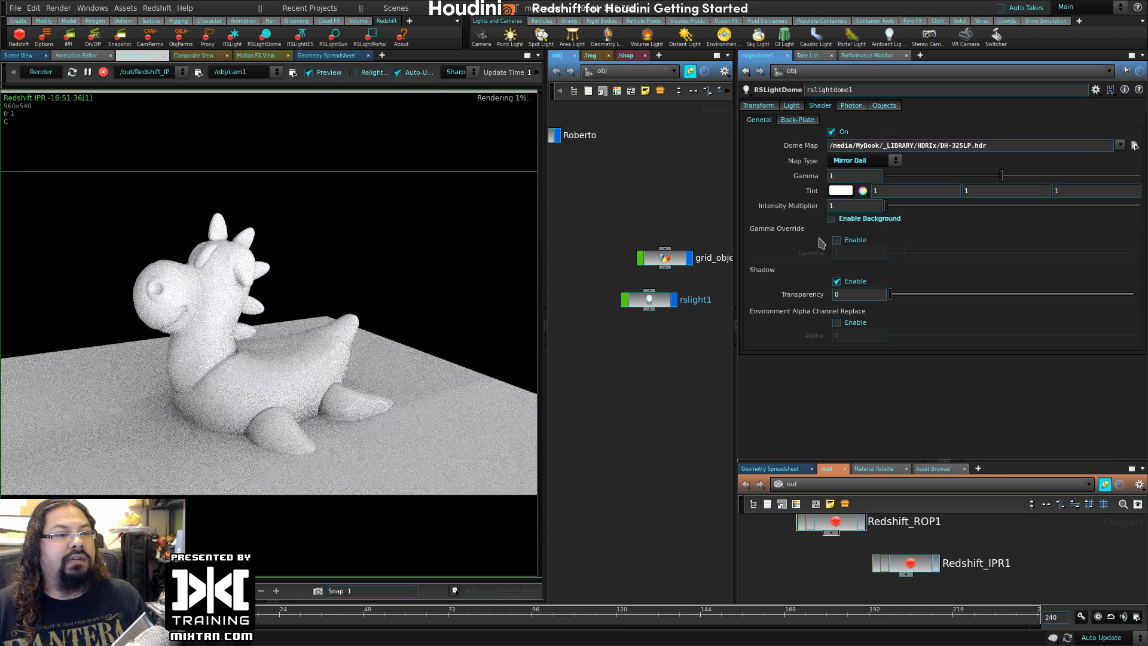
pyautogui.click(877, 220)
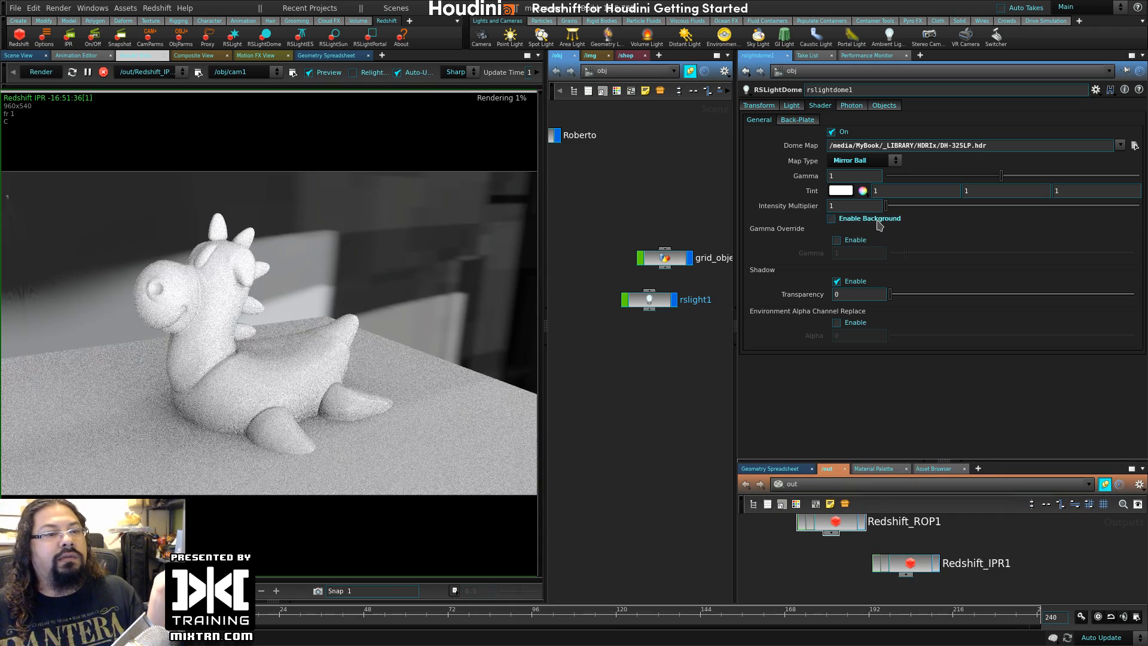
pyautogui.click(878, 221)
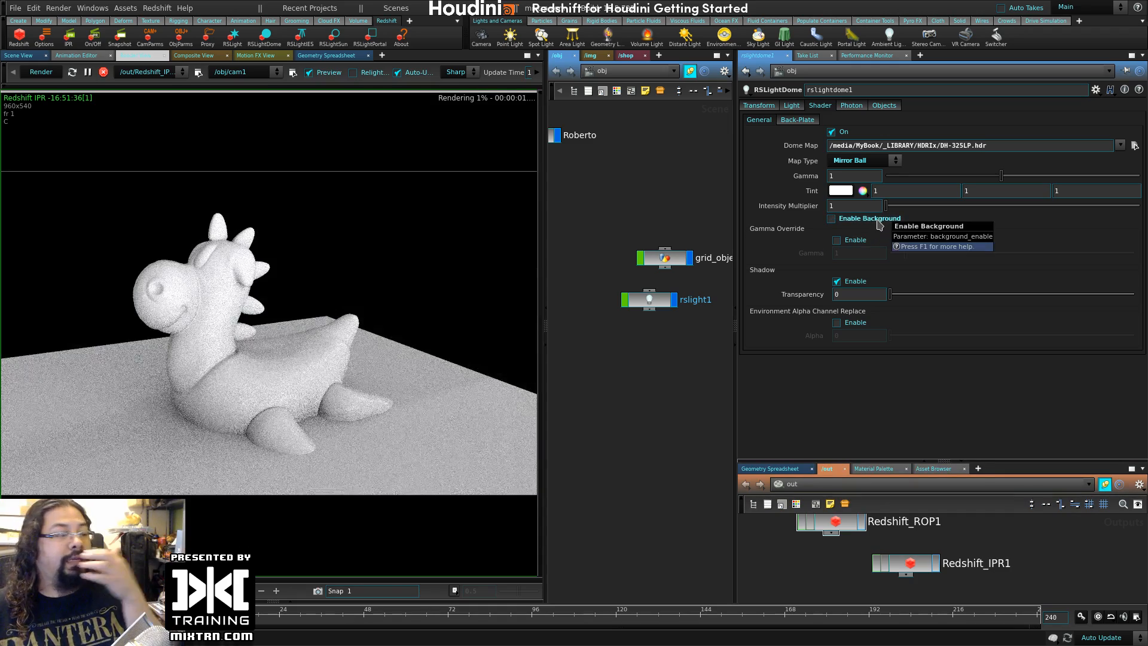
pyautogui.click(797, 119)
pyautogui.click(850, 134)
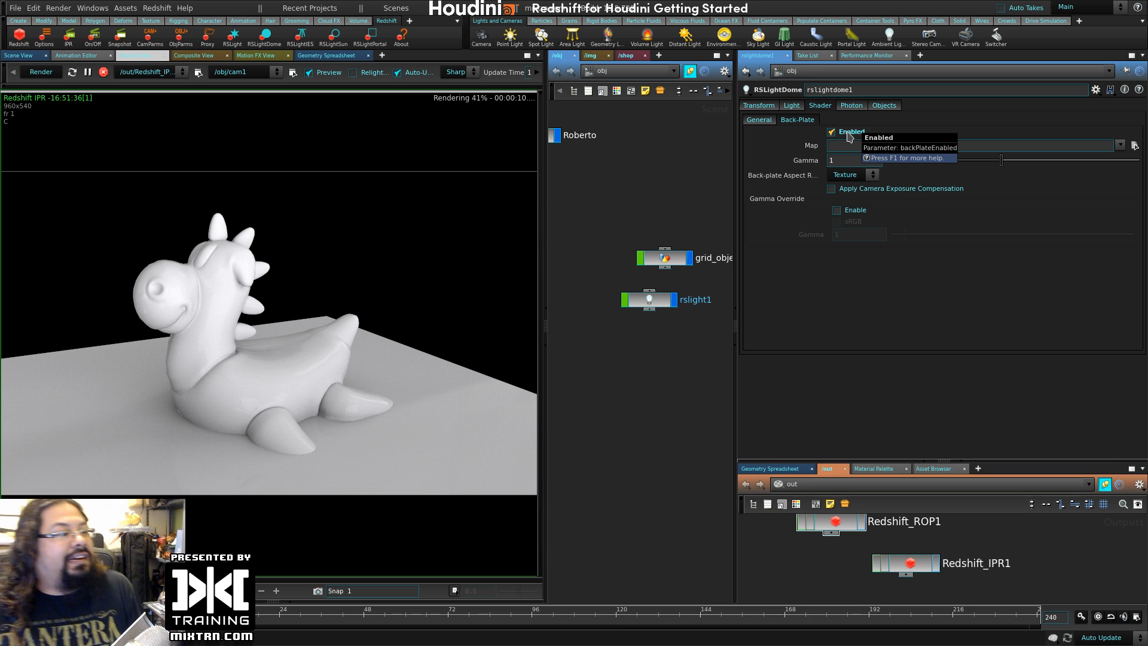
# - Check the installed Redshift plugin version and Houdini build in the Redshift about information, and close it
pyautogui.click(157, 8)
pyautogui.click(179, 221)
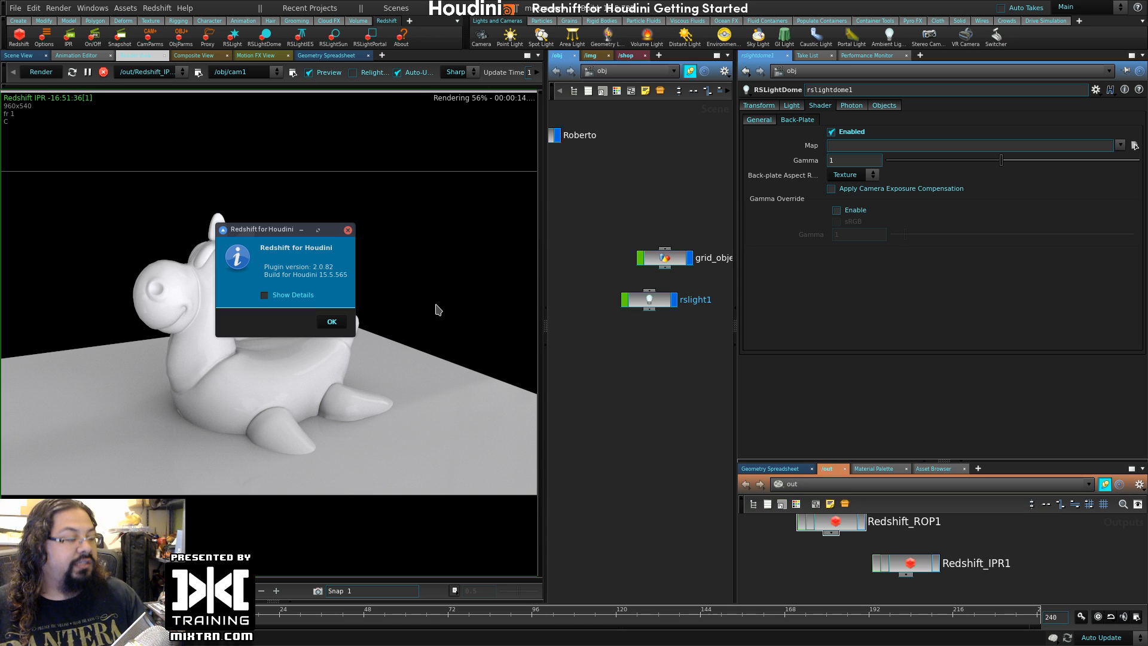
pyautogui.moveTo(245, 224); pyautogui.dragTo(433, 147)
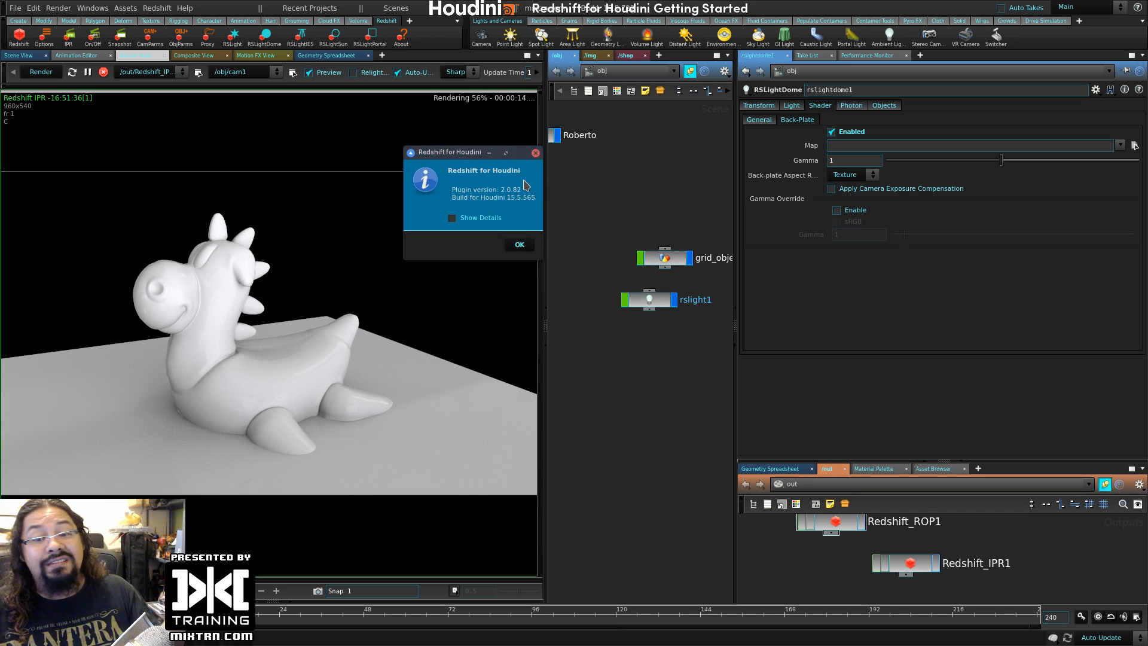
pyautogui.click(519, 245)
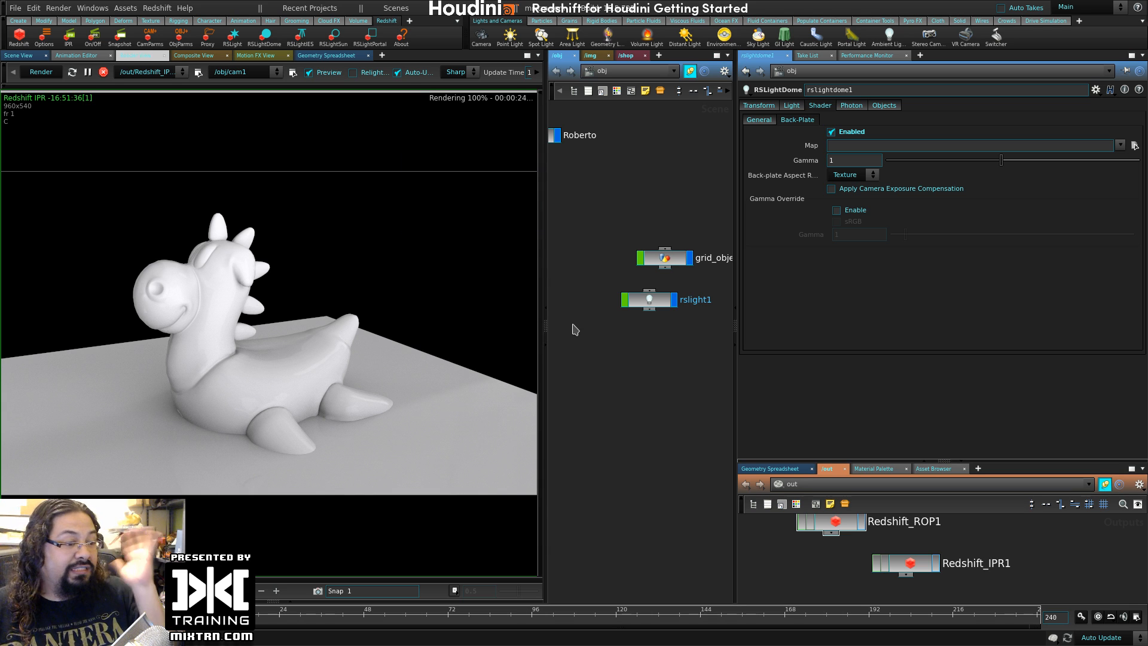
# - Load Church_HarvestLobby_forBack.jpg from the HDRIx folder as rslightdome1's back-plate map
pyautogui.moveTo(545, 254); pyautogui.dragTo(483, 406)
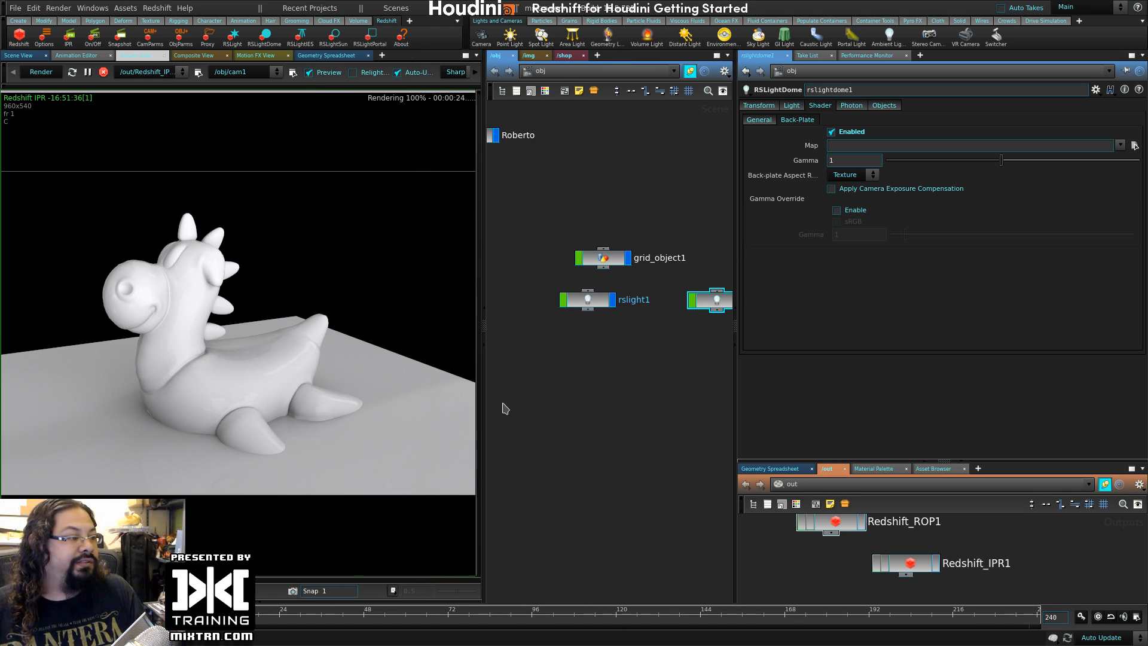
pyautogui.press('f')
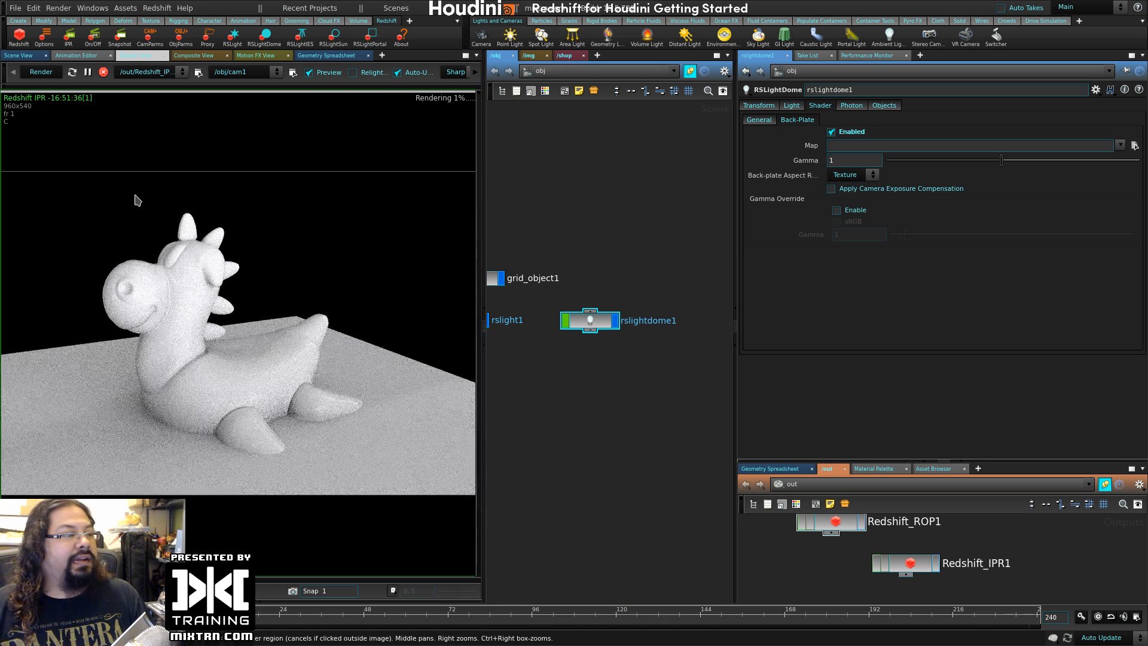
pyautogui.click(1120, 145)
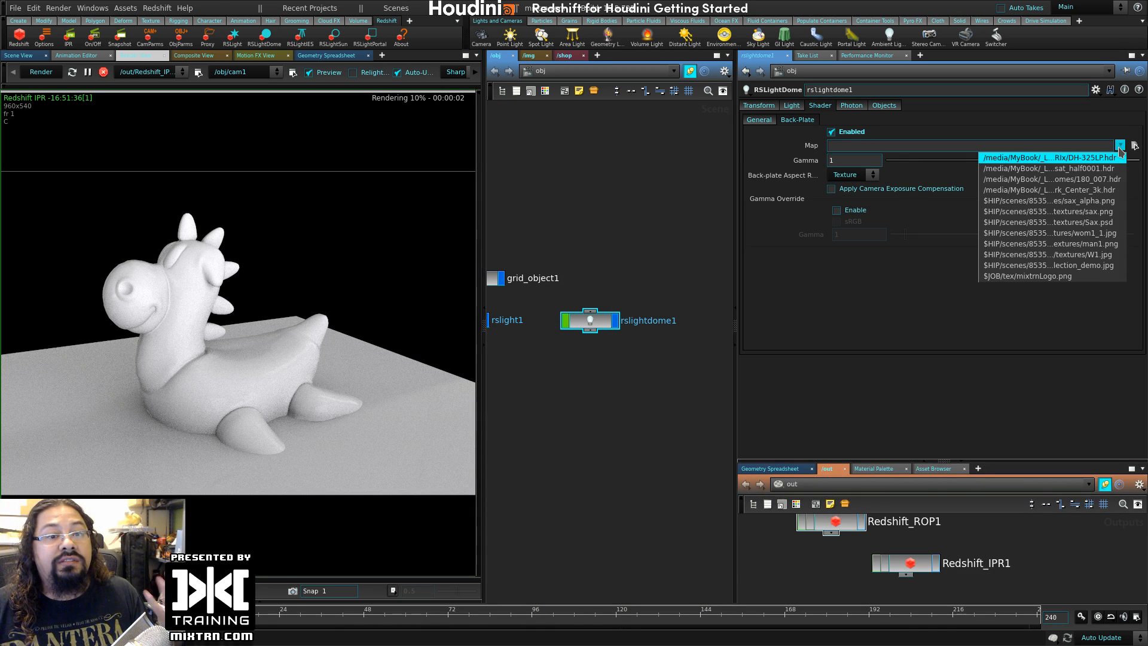
pyautogui.click(1134, 146)
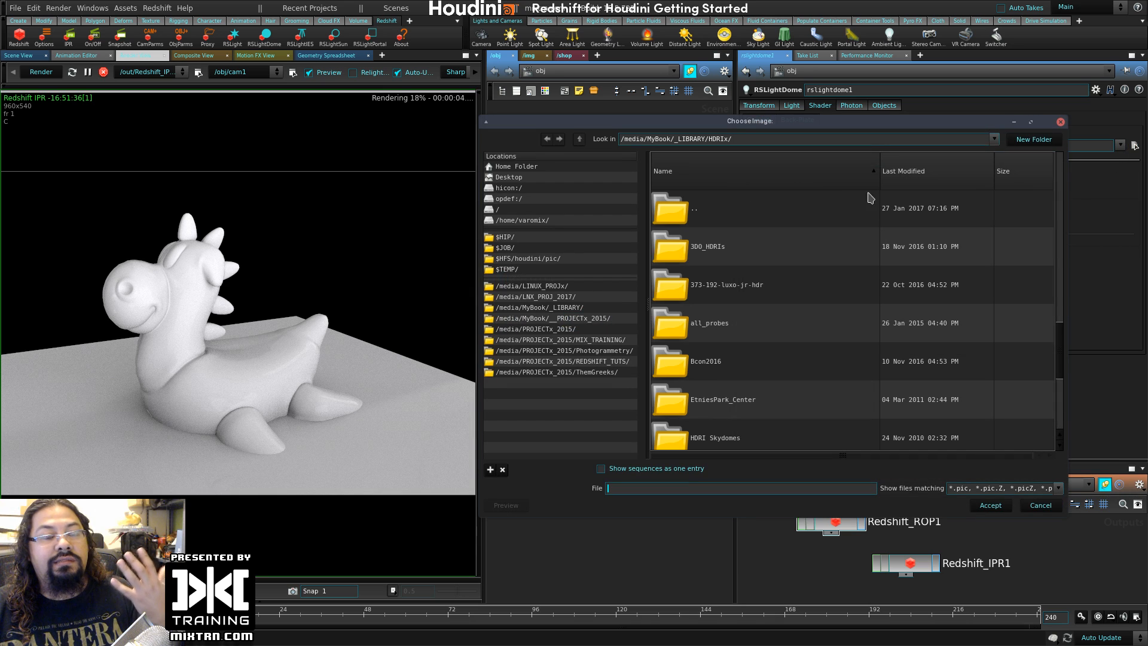
pyautogui.scroll(-5, 814, 245)
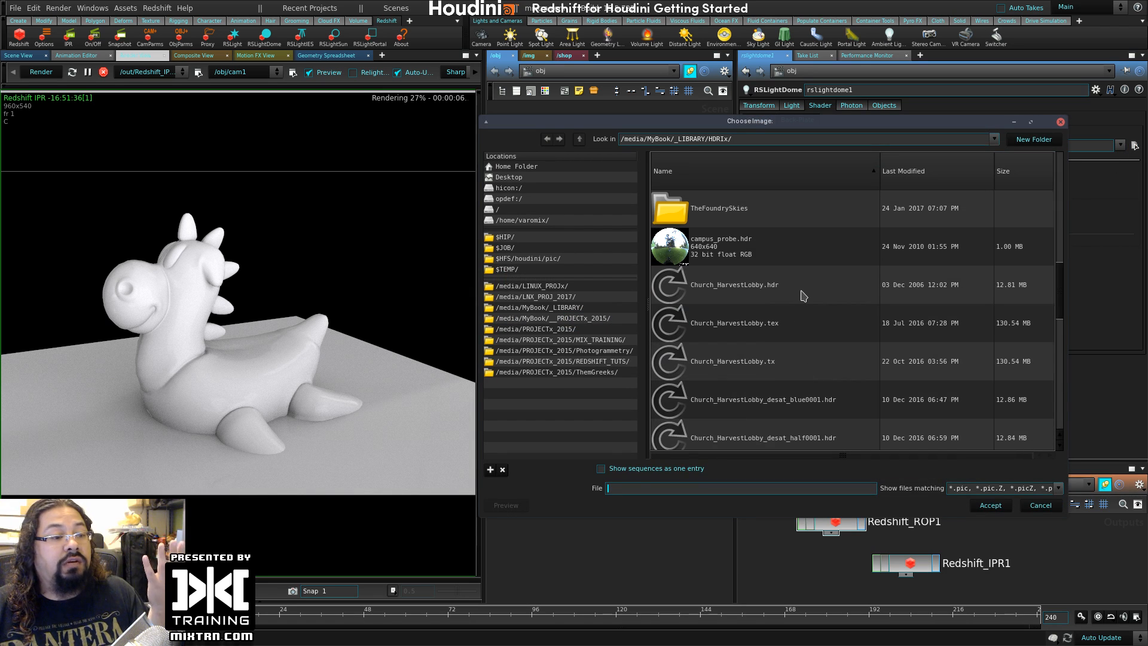
pyautogui.scroll(-1, 798, 293)
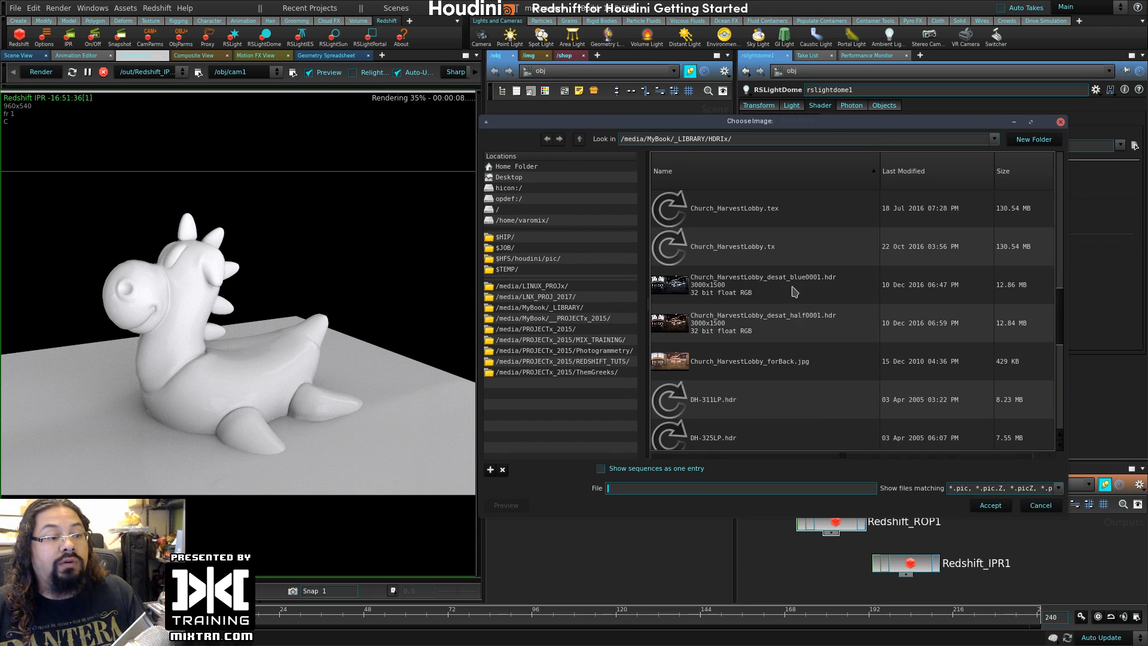
pyautogui.scroll(-1, 795, 293)
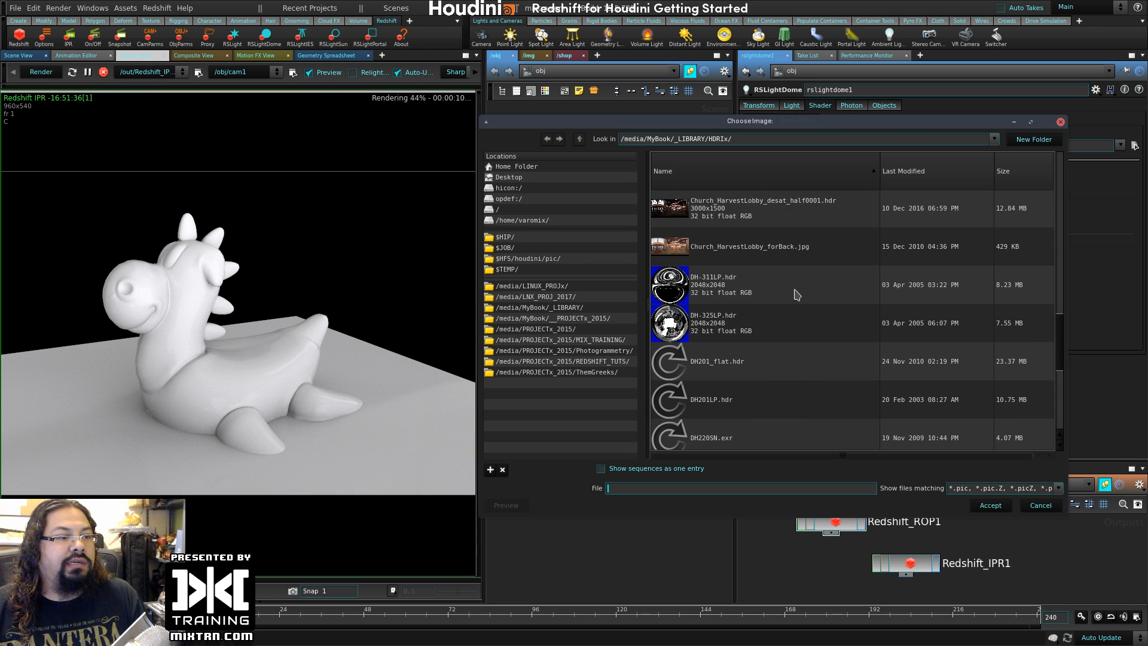
pyautogui.scroll(-1, 796, 294)
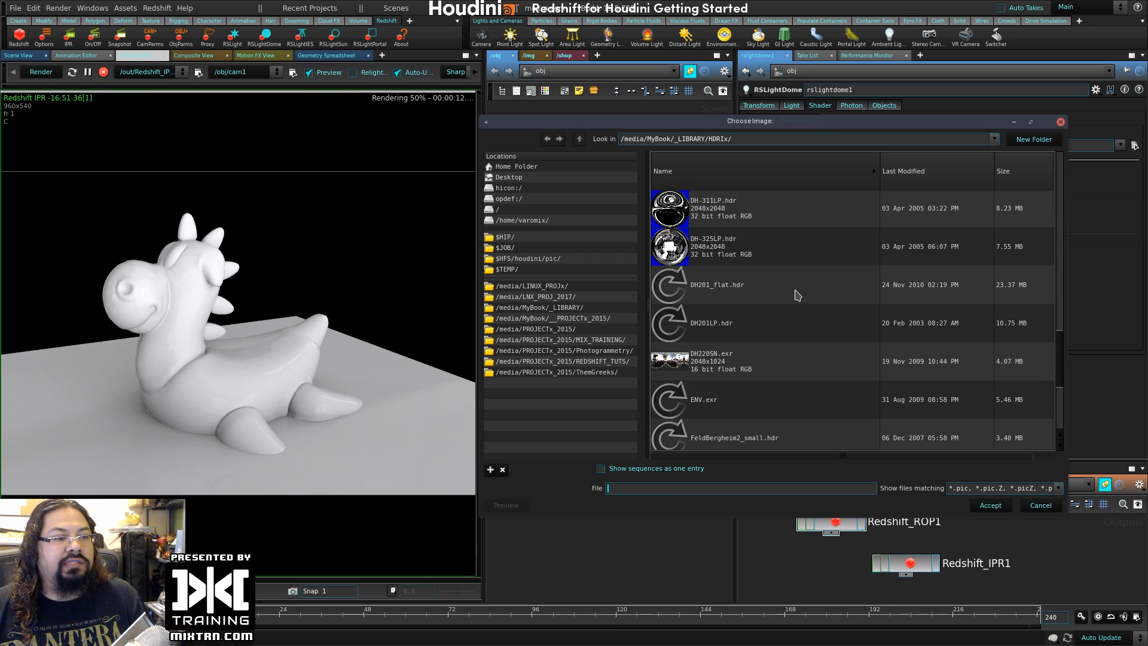
pyautogui.scroll(1, 797, 295)
pyautogui.doubleClick(789, 292)
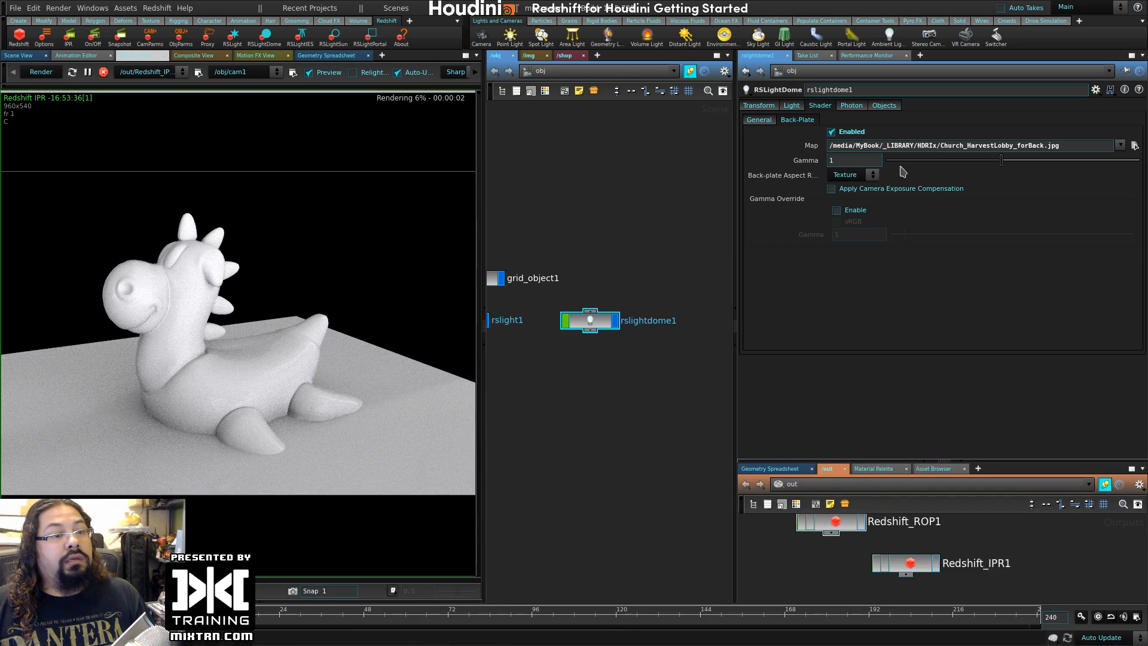
# - Enable rslightdome1's background to preview the back-plate in the render, and disable both the back-plate and the background
pyautogui.click(765, 120)
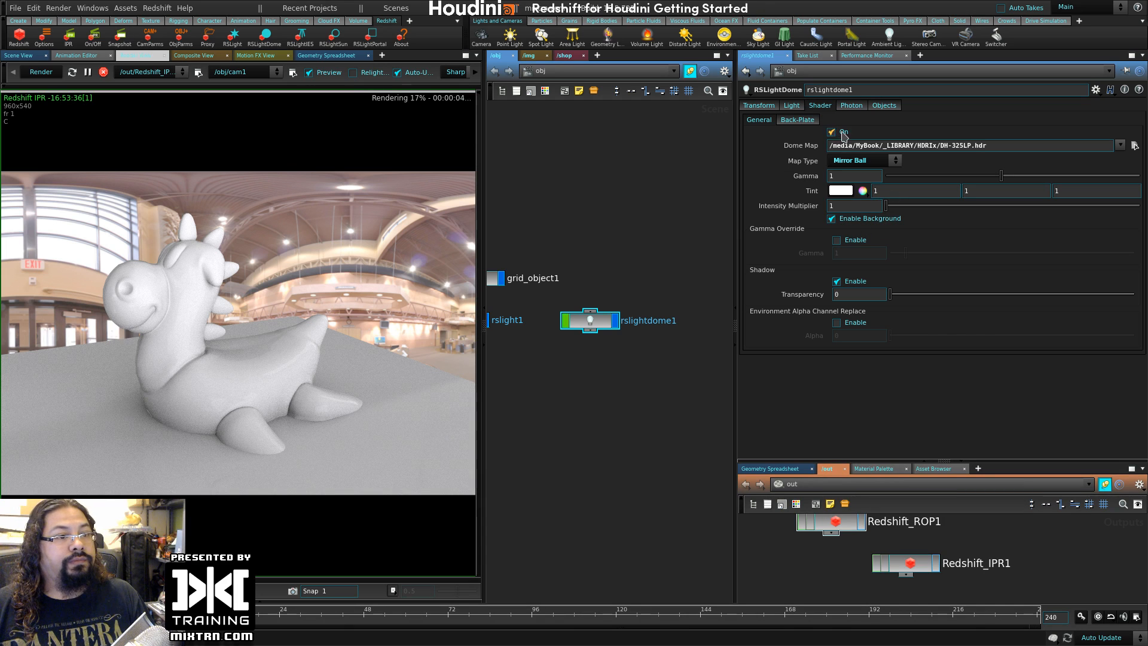
pyautogui.click(804, 122)
pyautogui.click(847, 136)
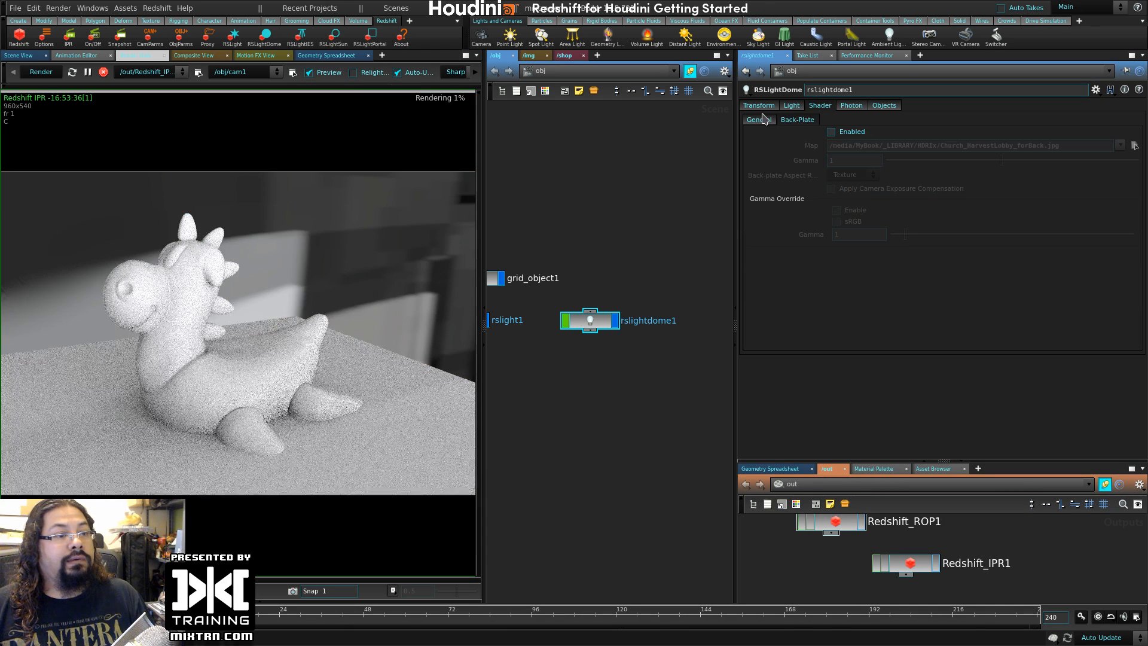
pyautogui.click(758, 120)
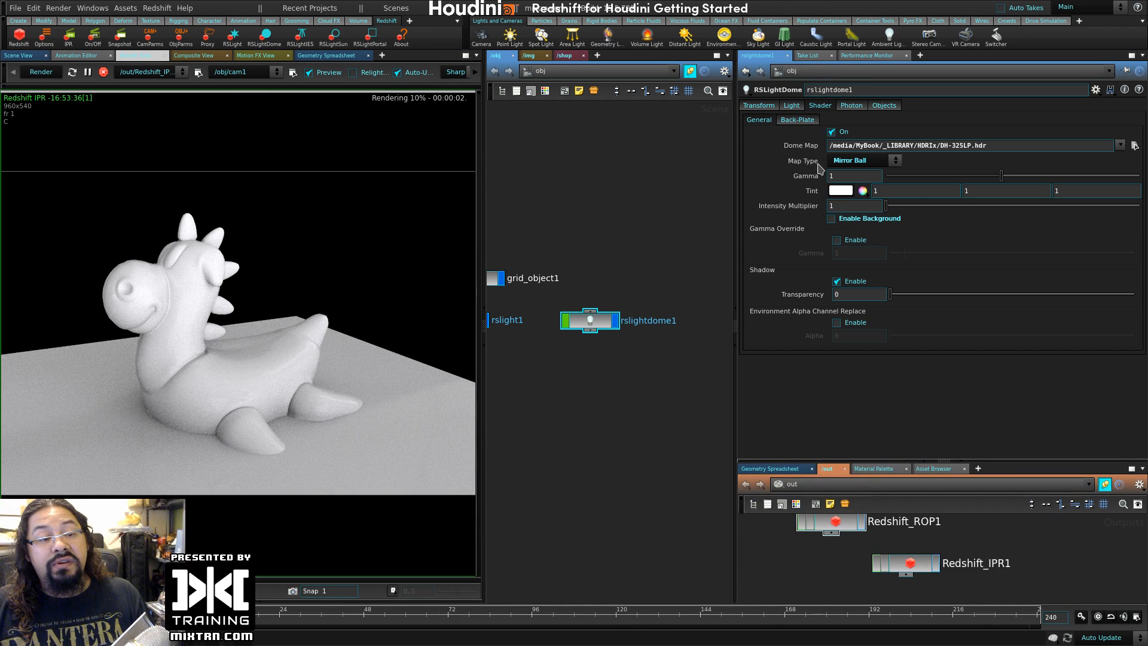
# - Show rslightdome1's light settings and widen the network editor pane
pyautogui.click(791, 106)
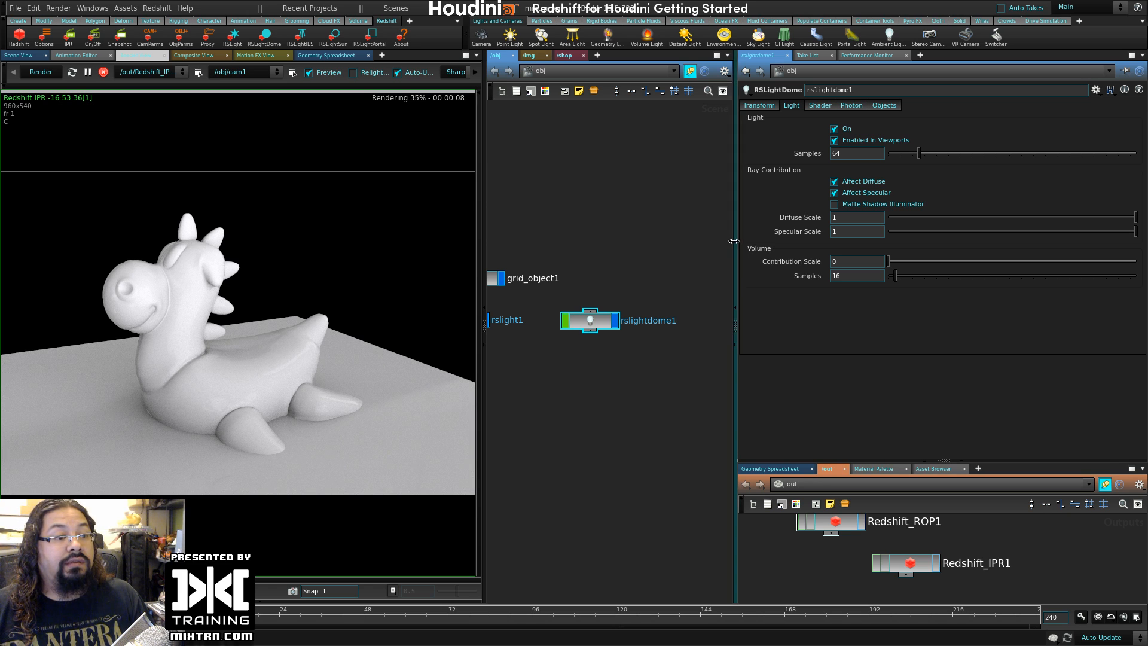
pyautogui.moveTo(734, 241); pyautogui.dragTo(905, 241)
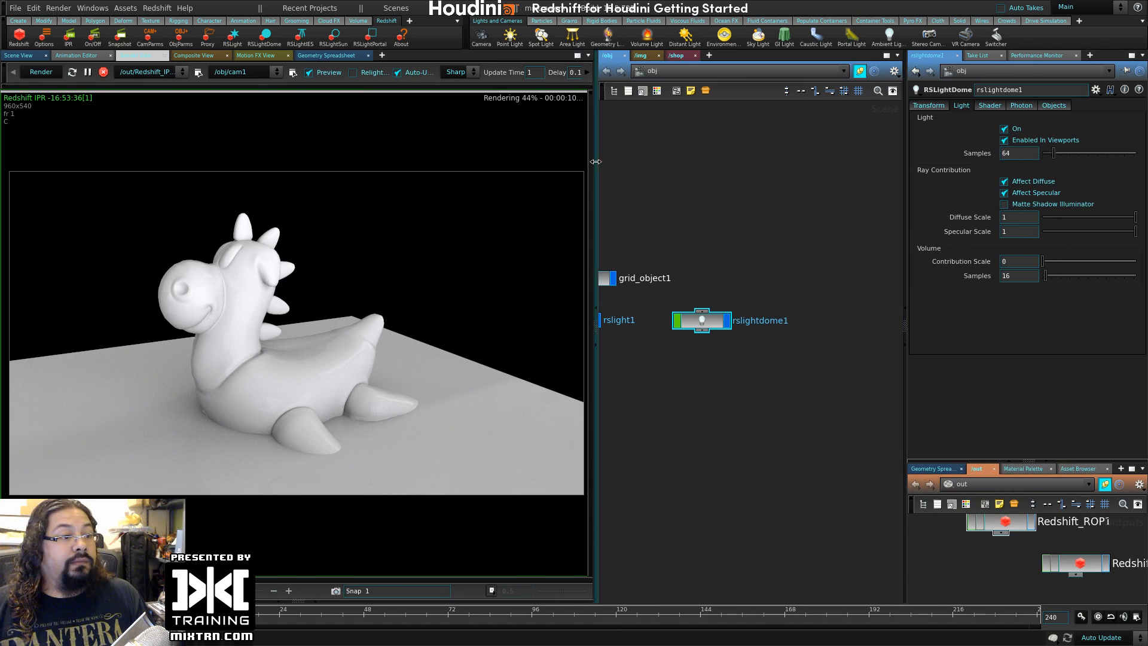
pyautogui.moveTo(595, 161); pyautogui.dragTo(543, 164)
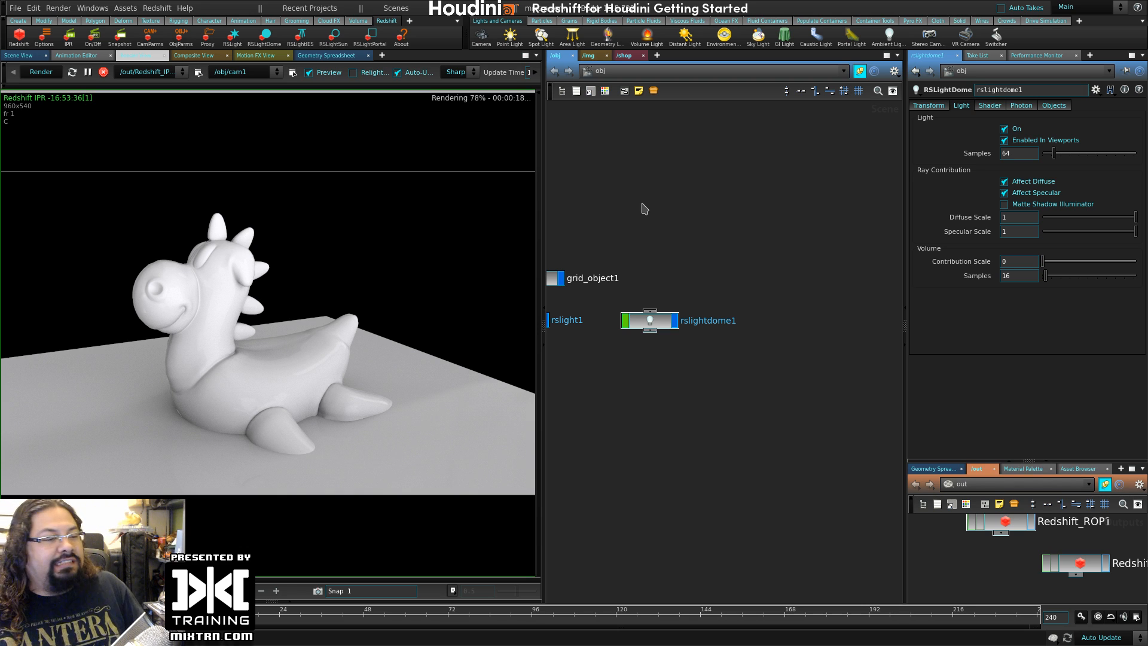
# - Arrange grid_object1, rslight1 and rslightdome1 in an aligned, evenly spaced vertical column in the object network
pyautogui.moveTo(633, 210); pyautogui.dragTo(769, 212, button='middle')
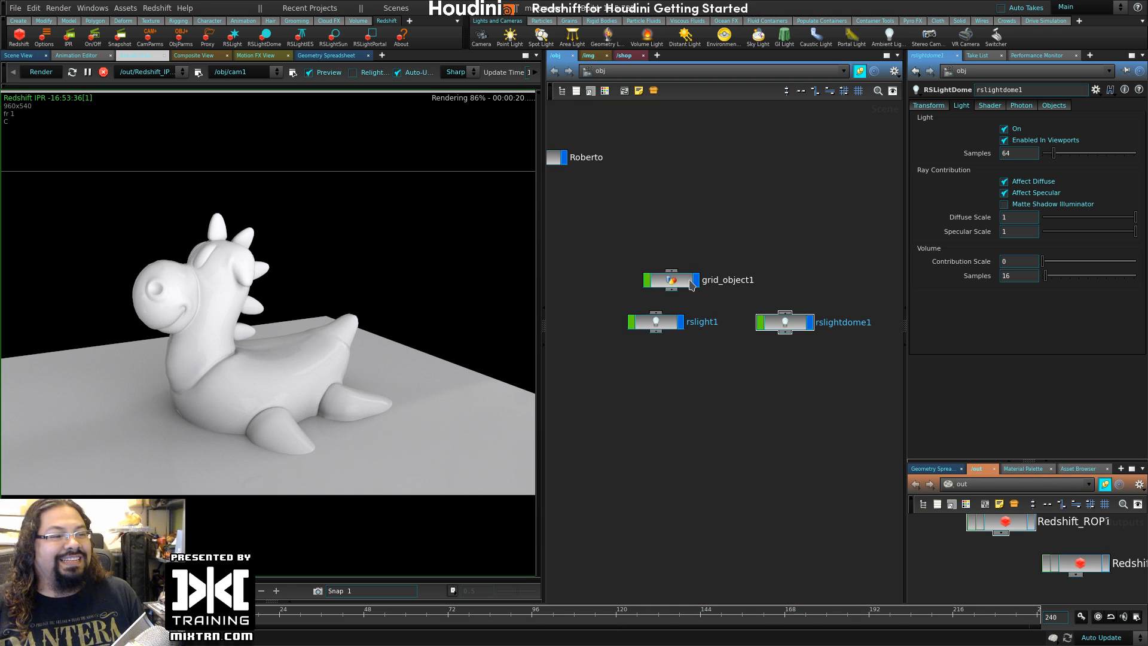
pyautogui.moveTo(671, 276); pyautogui.dragTo(683, 271)
pyautogui.moveTo(789, 329); pyautogui.dragTo(648, 376)
pyautogui.moveTo(705, 236); pyautogui.dragTo(654, 389)
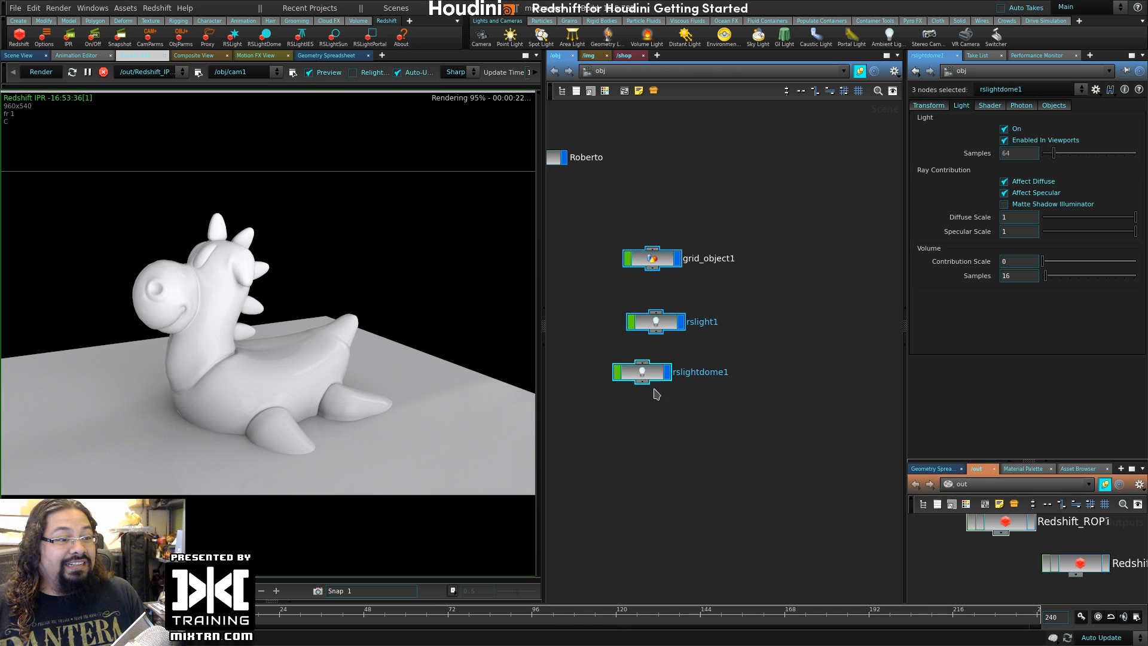
pyautogui.click(792, 95)
pyautogui.click(819, 94)
pyautogui.click(802, 204)
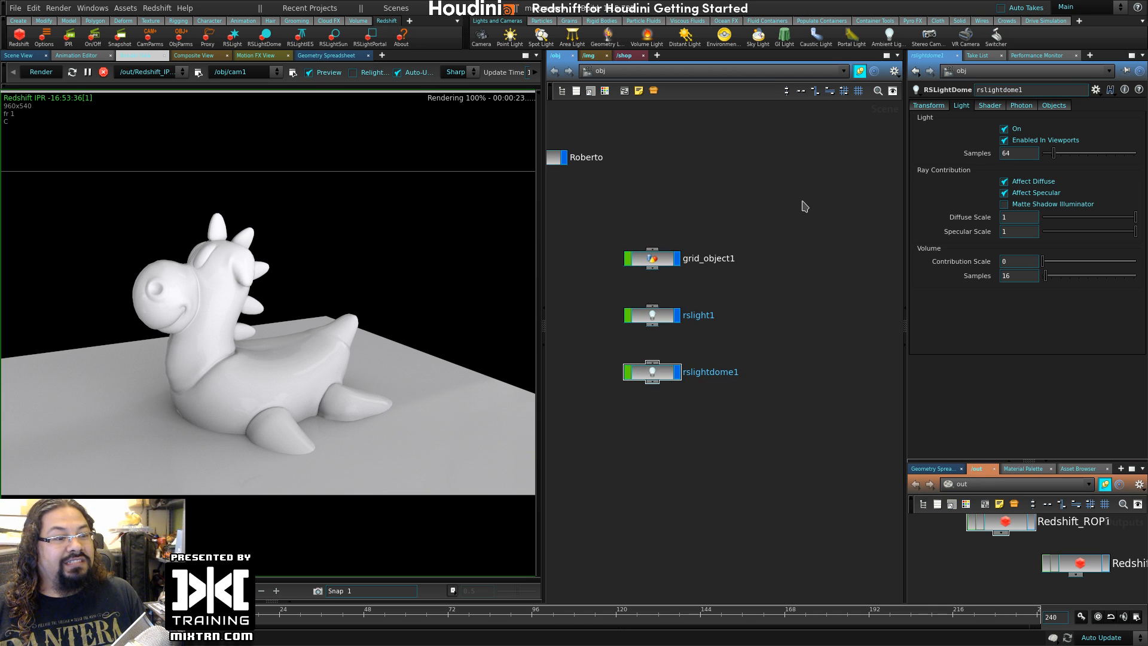
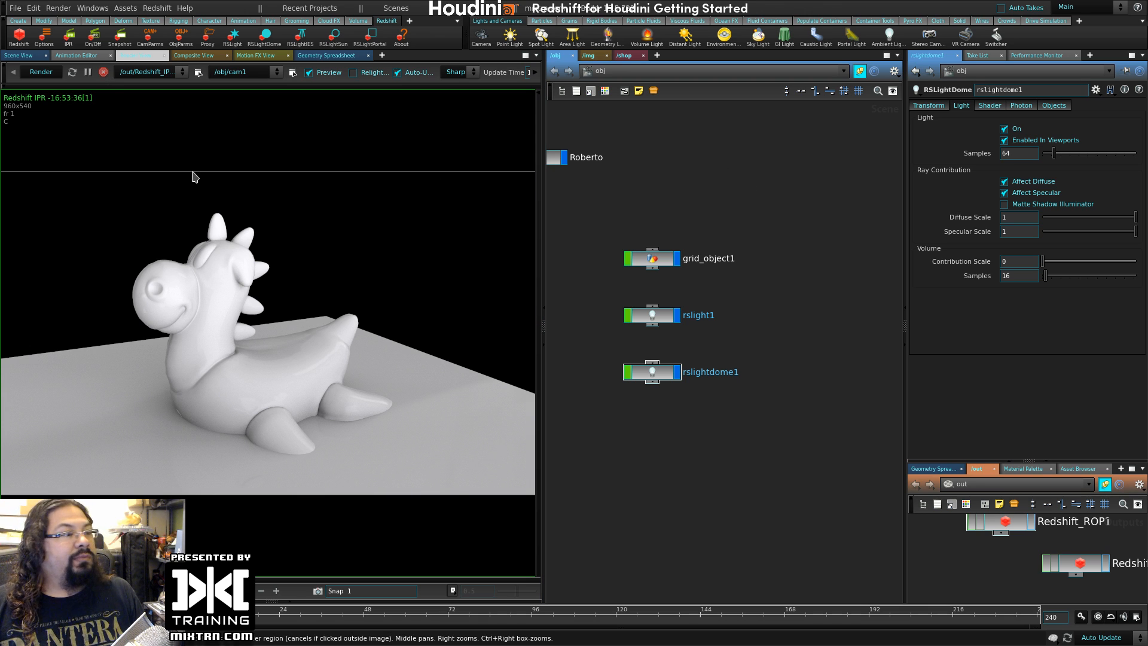
# - Inspect the toy, camera and area light in the 3D scene view, and collapse the shelf to gain space
pyautogui.click(27, 55)
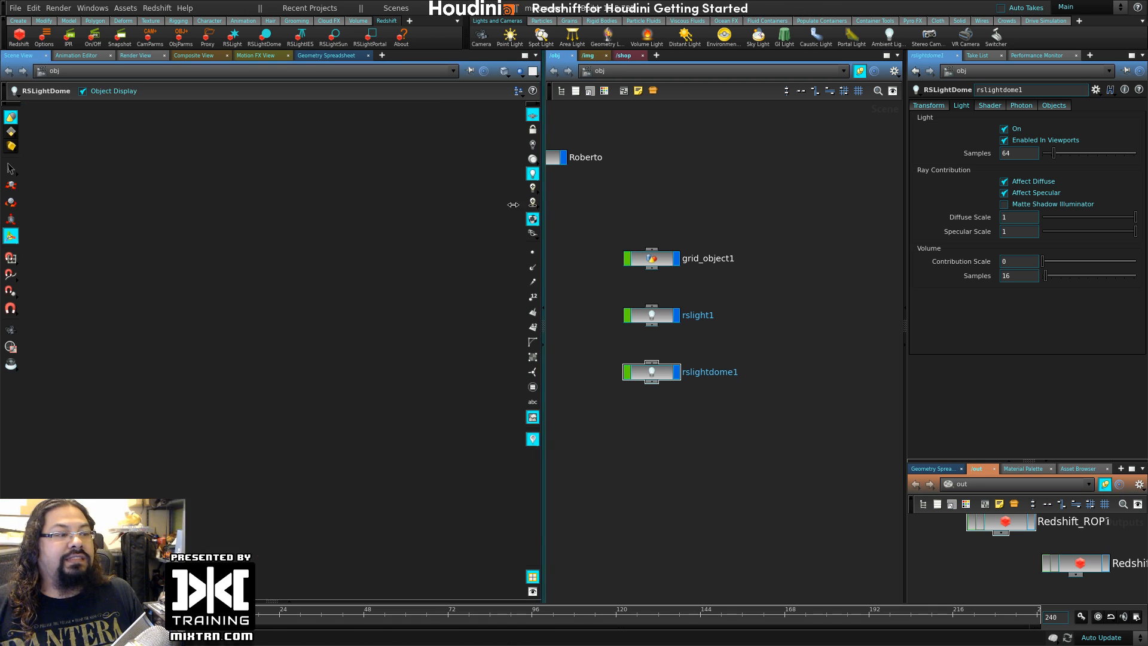
pyautogui.moveTo(513, 204); pyautogui.dragTo(421, 205)
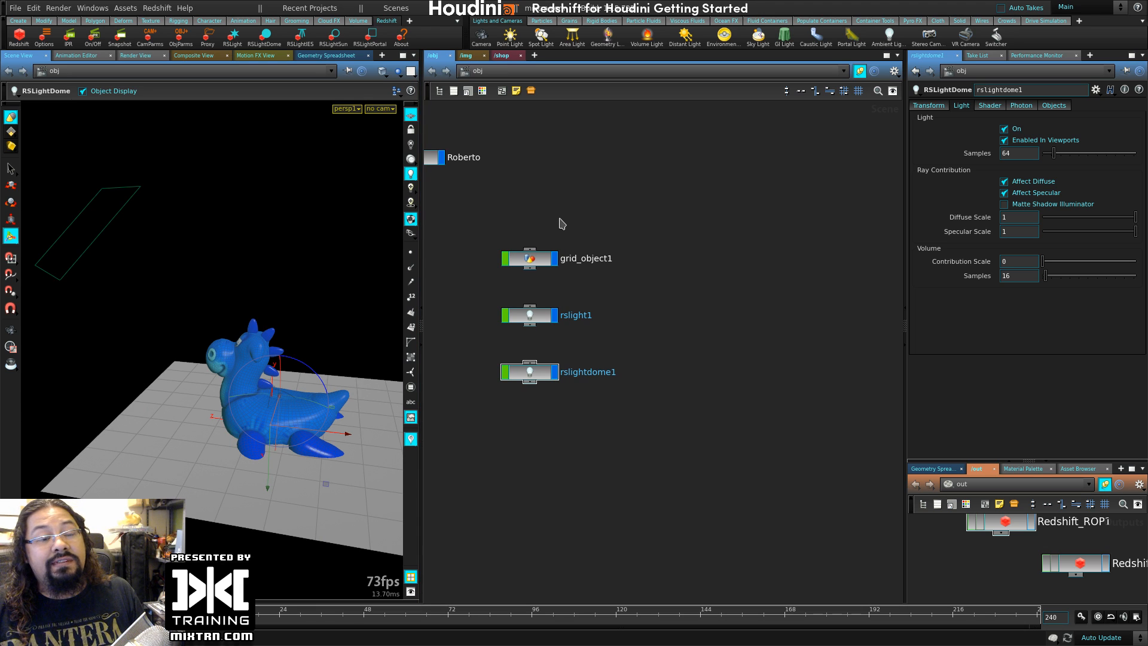
pyautogui.moveTo(548, 203); pyautogui.dragTo(730, 235, button='middle')
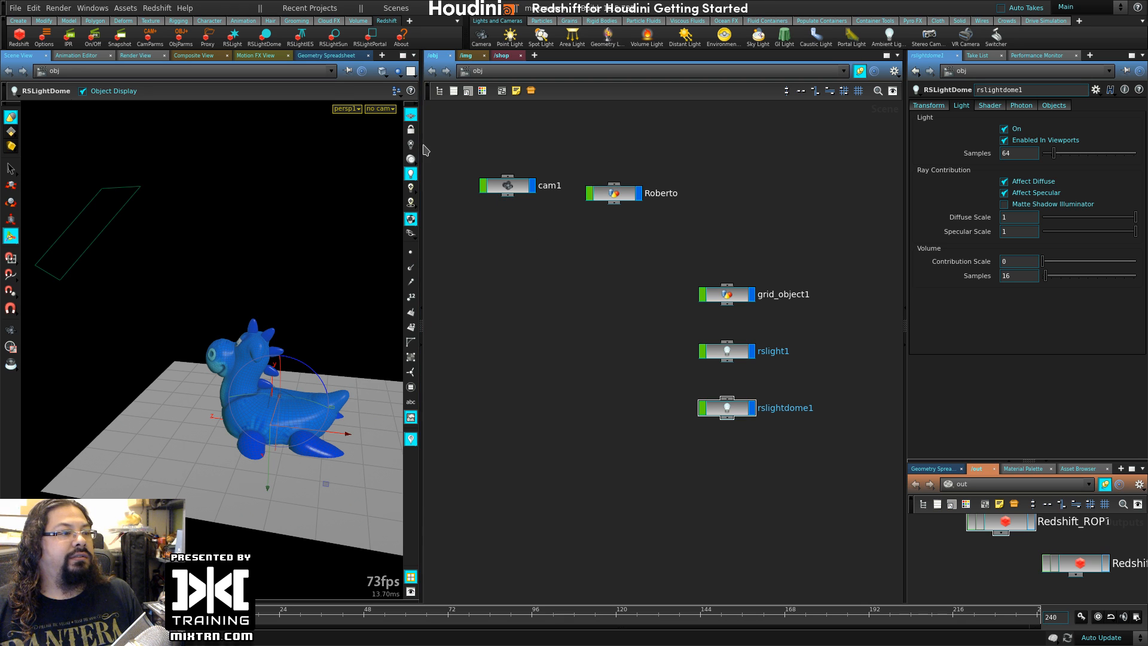
pyautogui.moveTo(420, 148); pyautogui.dragTo(534, 148)
pyautogui.click(2, 41)
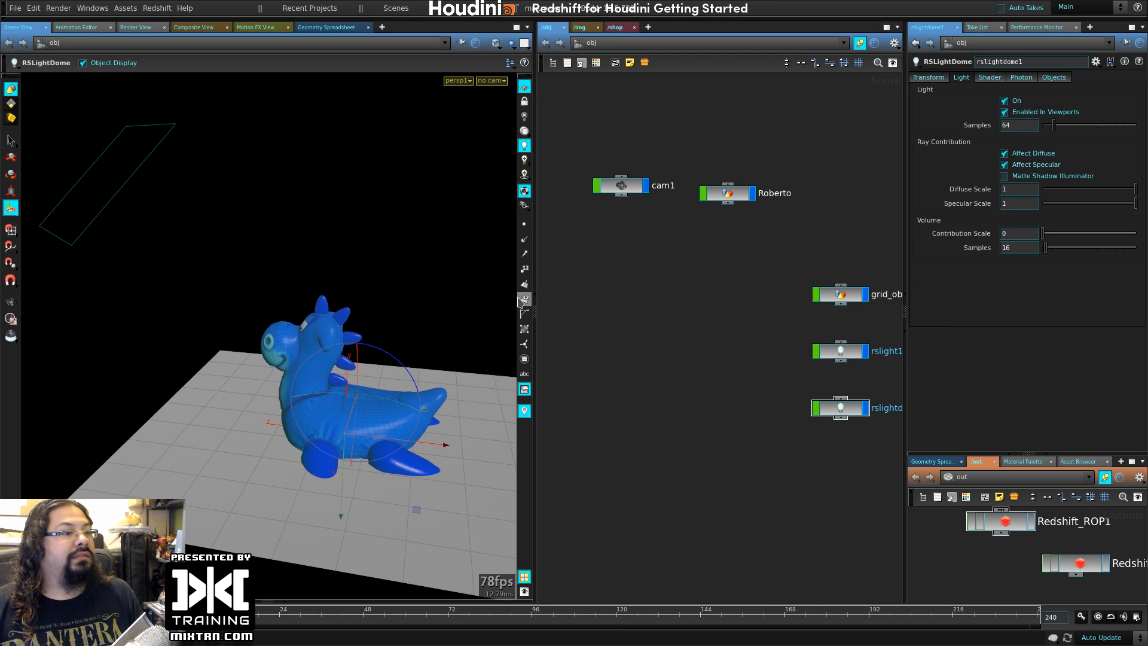
pyautogui.moveTo(535, 262); pyautogui.dragTo(464, 261)
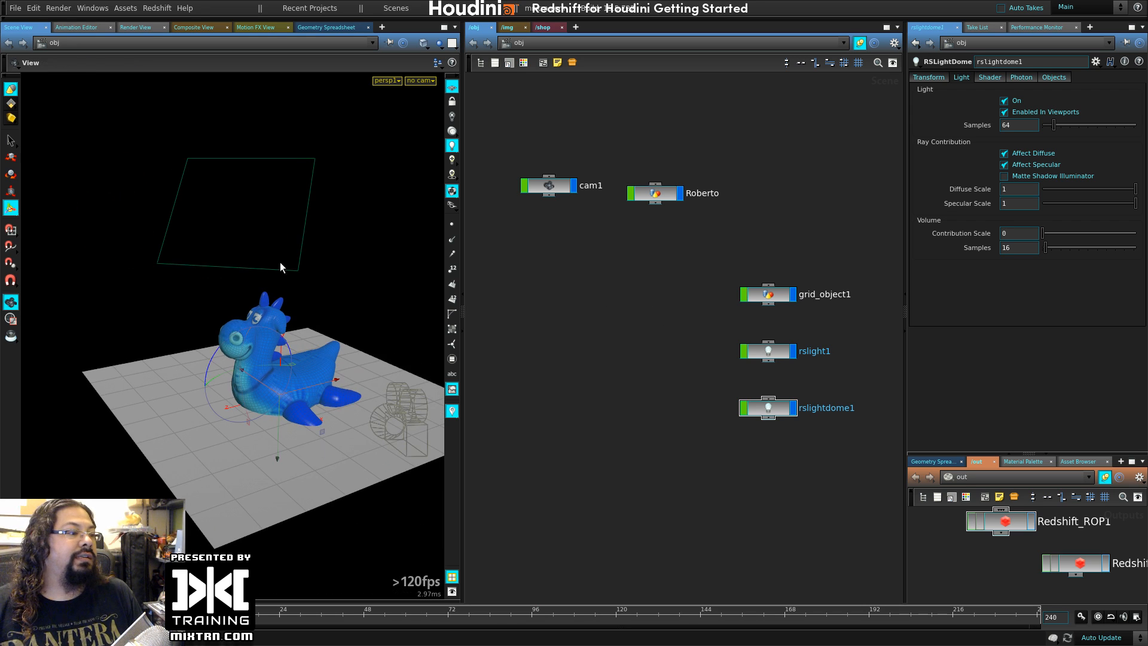
# - Return to the render view and restart the Redshift IPR render from cam1
pyautogui.click(135, 27)
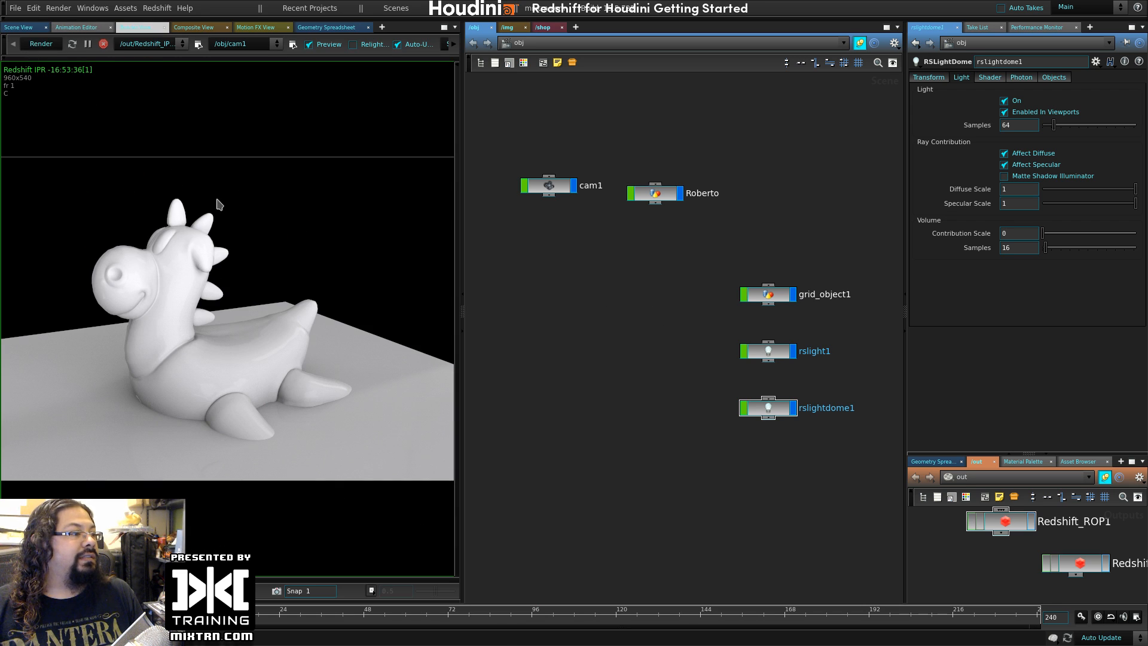
pyautogui.click(39, 45)
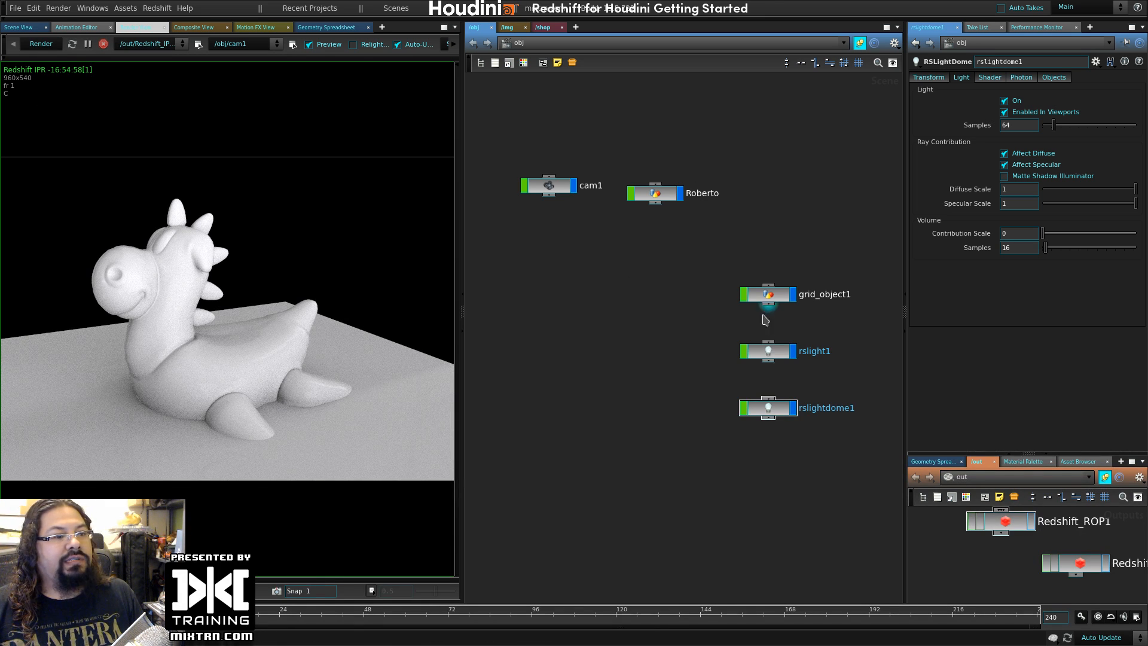
# - Load Church_HarvestLobby_desat_half0001.hdr as rslightdome1's dome map and restart the IPR render
pyautogui.click(771, 409)
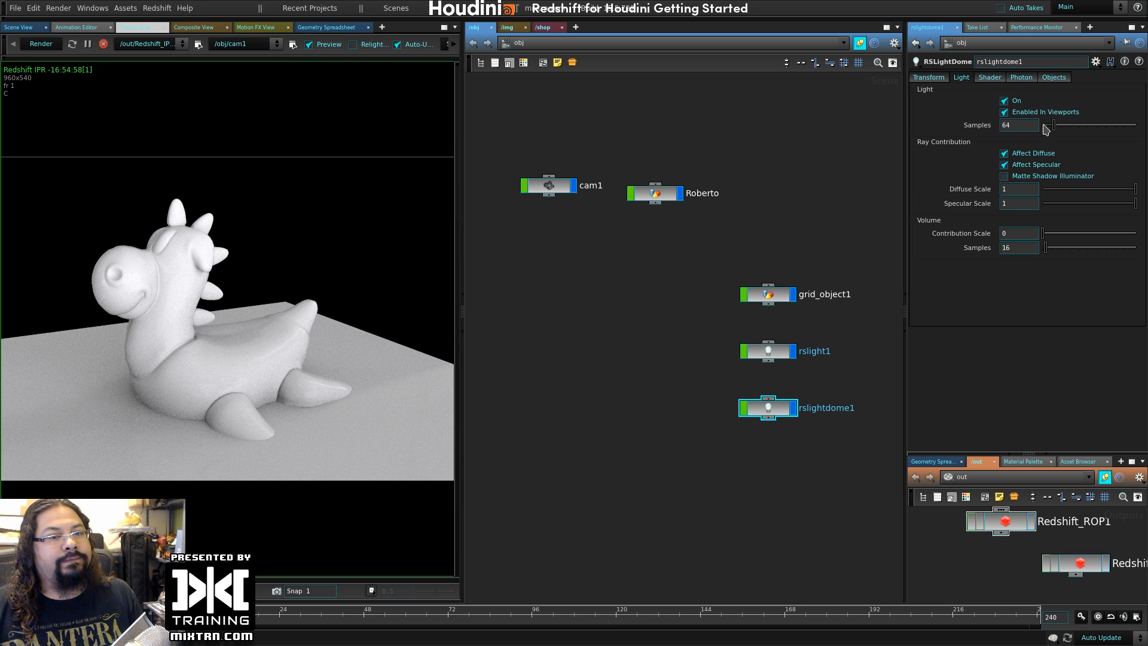
pyautogui.click(989, 77)
pyautogui.click(1120, 117)
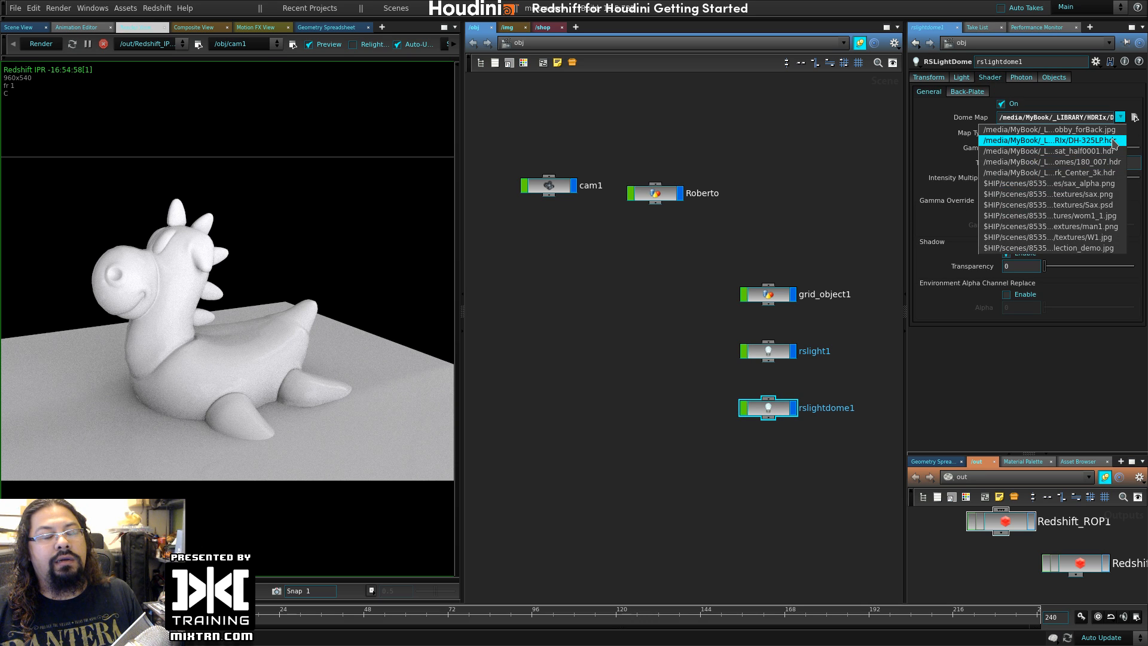
pyautogui.click(1112, 141)
pyautogui.click(1120, 117)
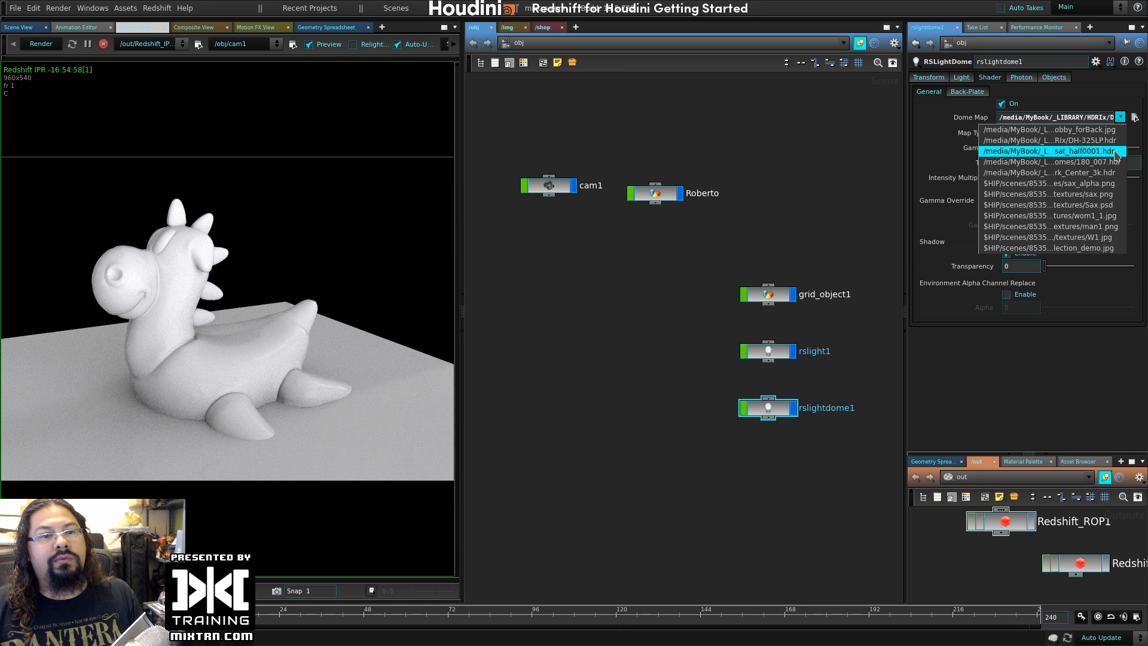
pyautogui.click(1135, 116)
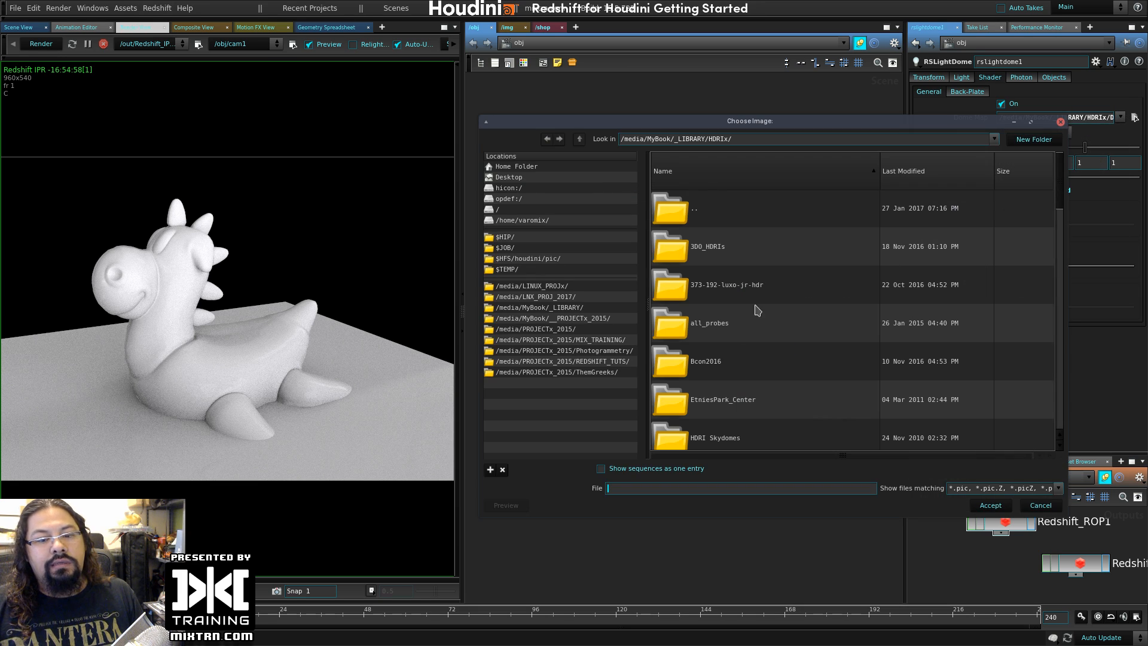
pyautogui.scroll(-10, 706, 315)
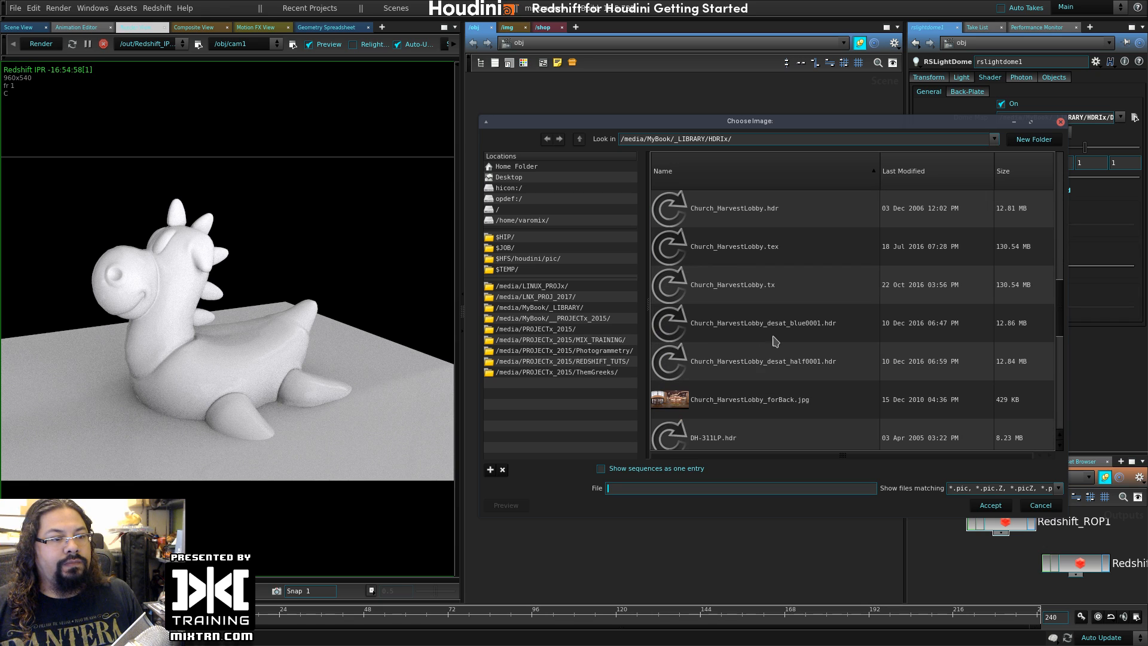
pyautogui.doubleClick(772, 369)
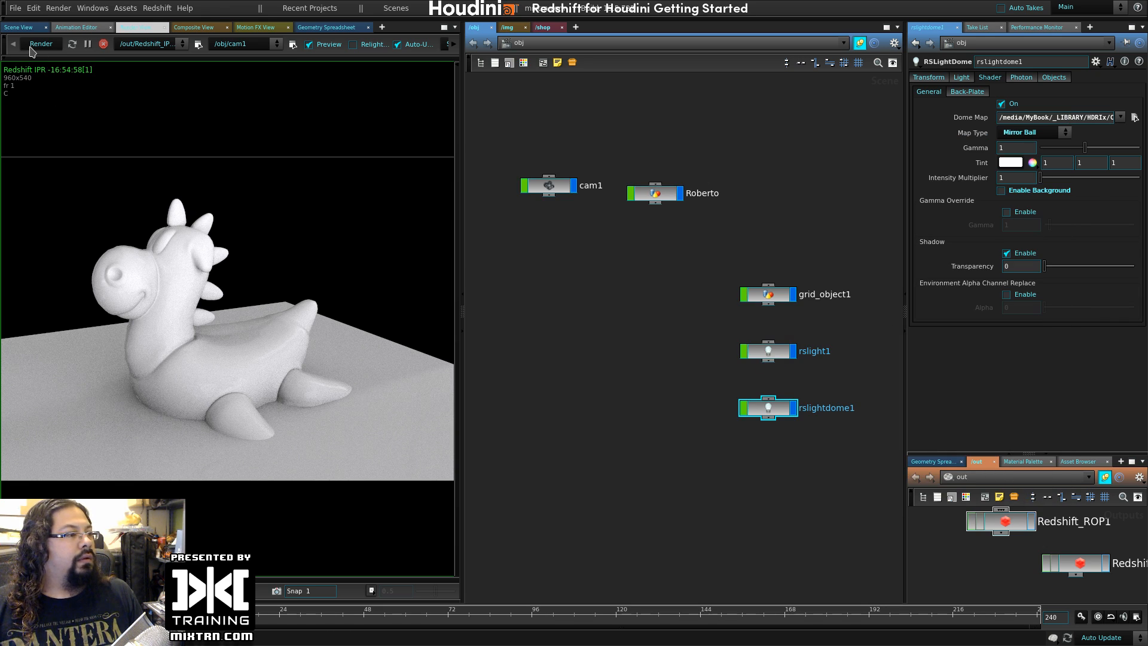
pyautogui.click(31, 46)
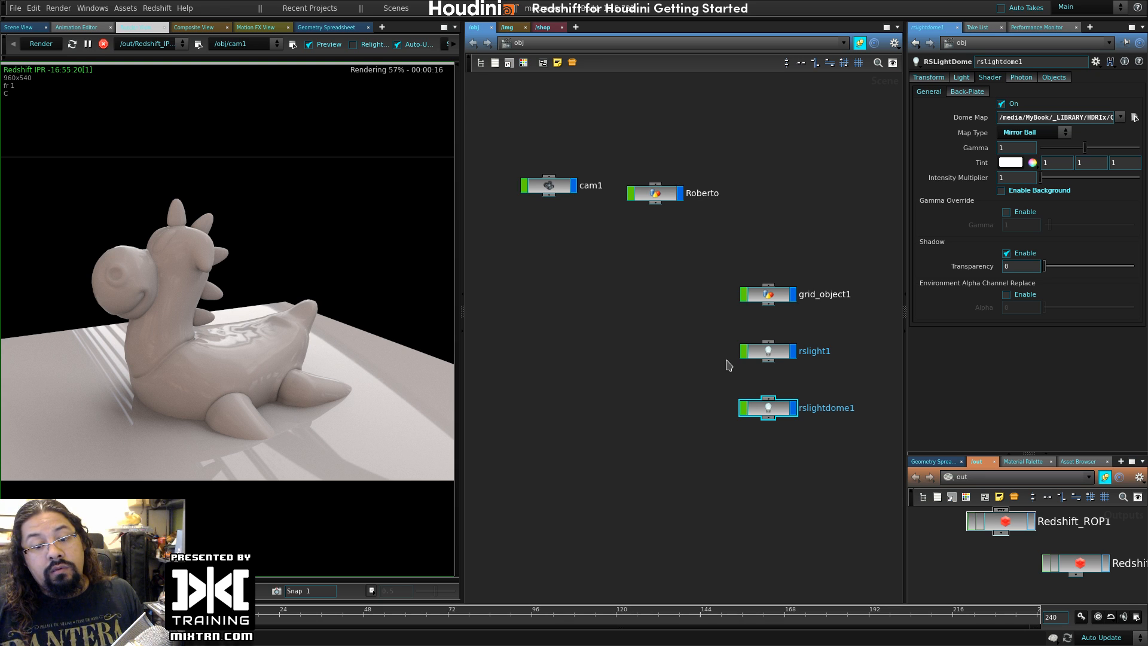
# - Check the installed Redshift plugin version and its Houdini build
pyautogui.click(628, 283)
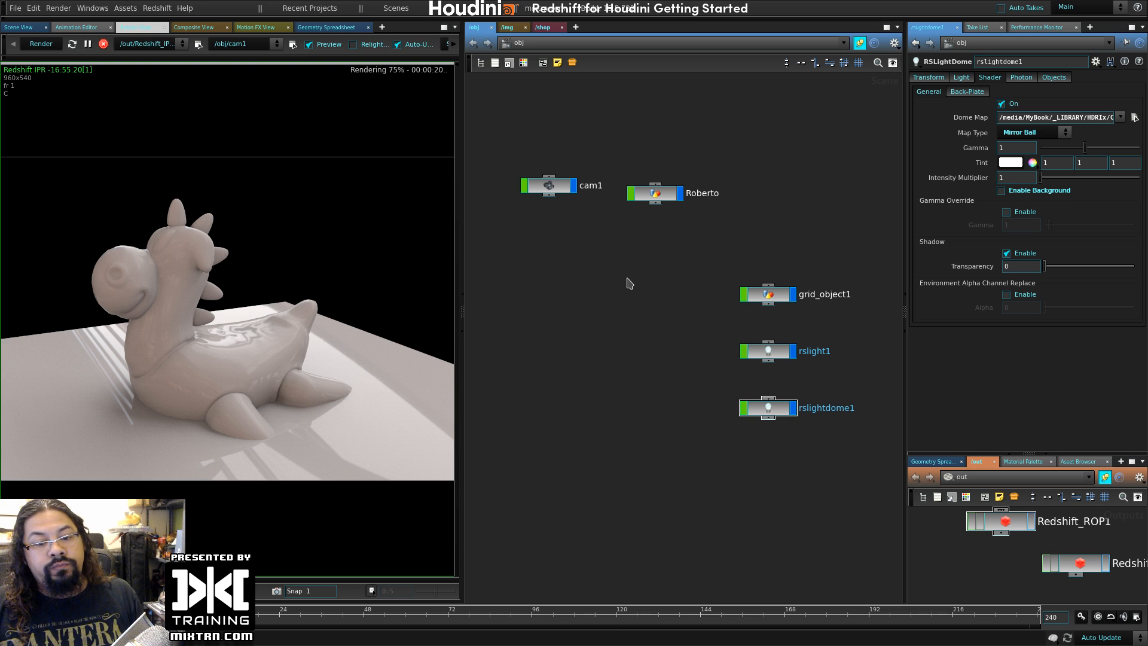
pyautogui.click(149, 8)
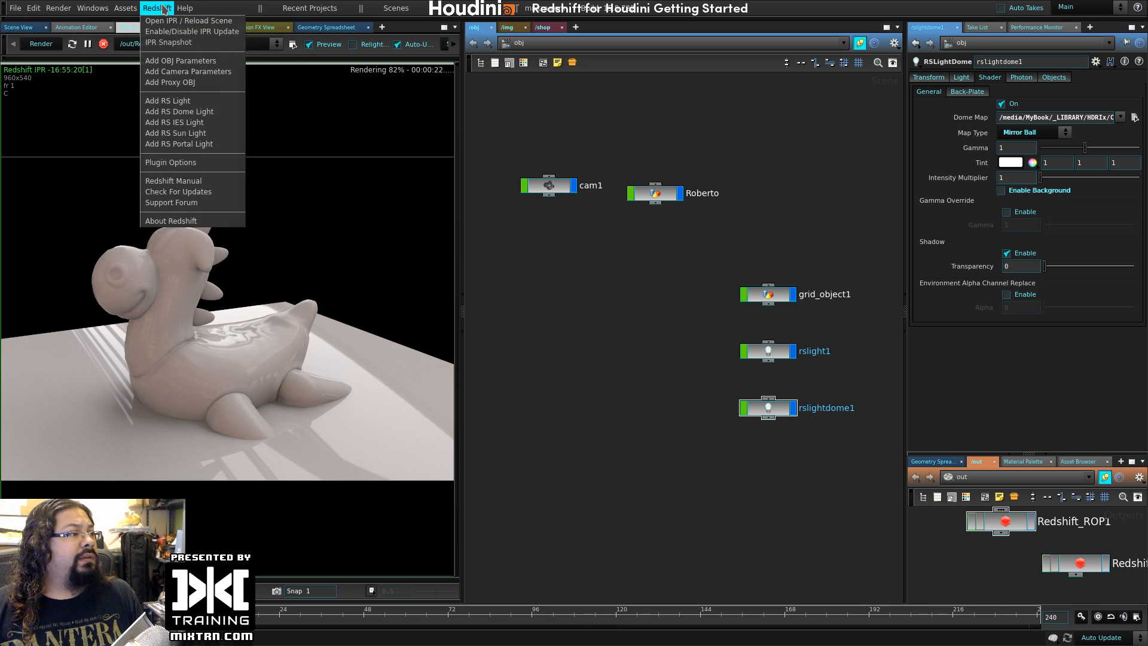
pyautogui.click(171, 221)
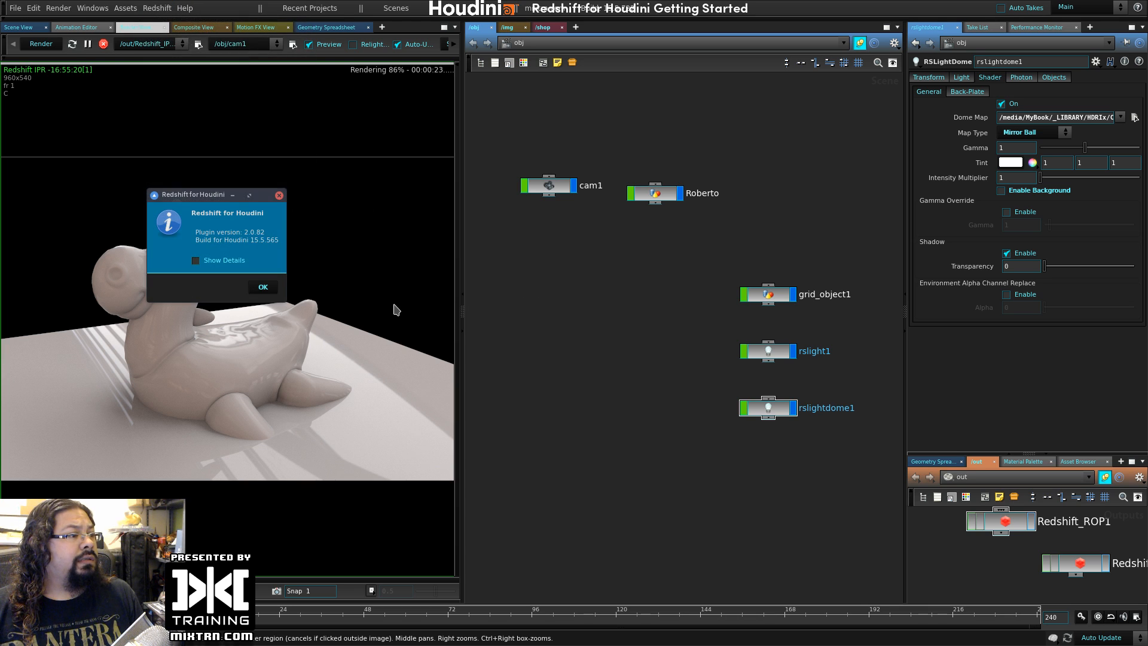
pyautogui.click(279, 196)
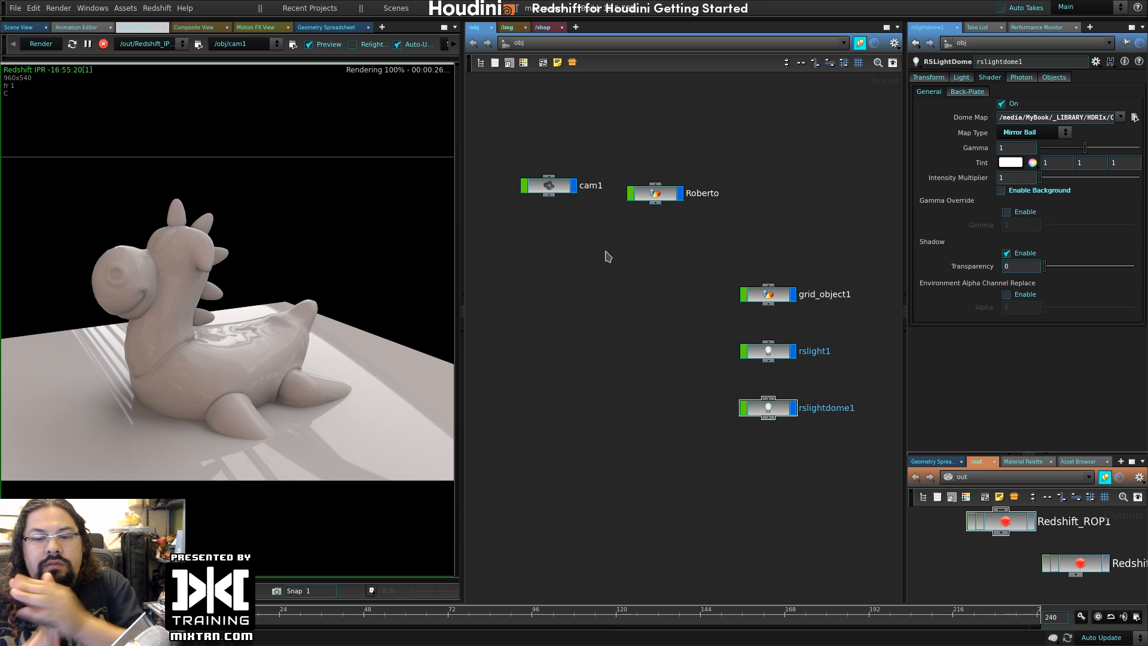
# - Add an RS Material node to the shop network and apply the Glass preset to it
pyautogui.click(548, 27)
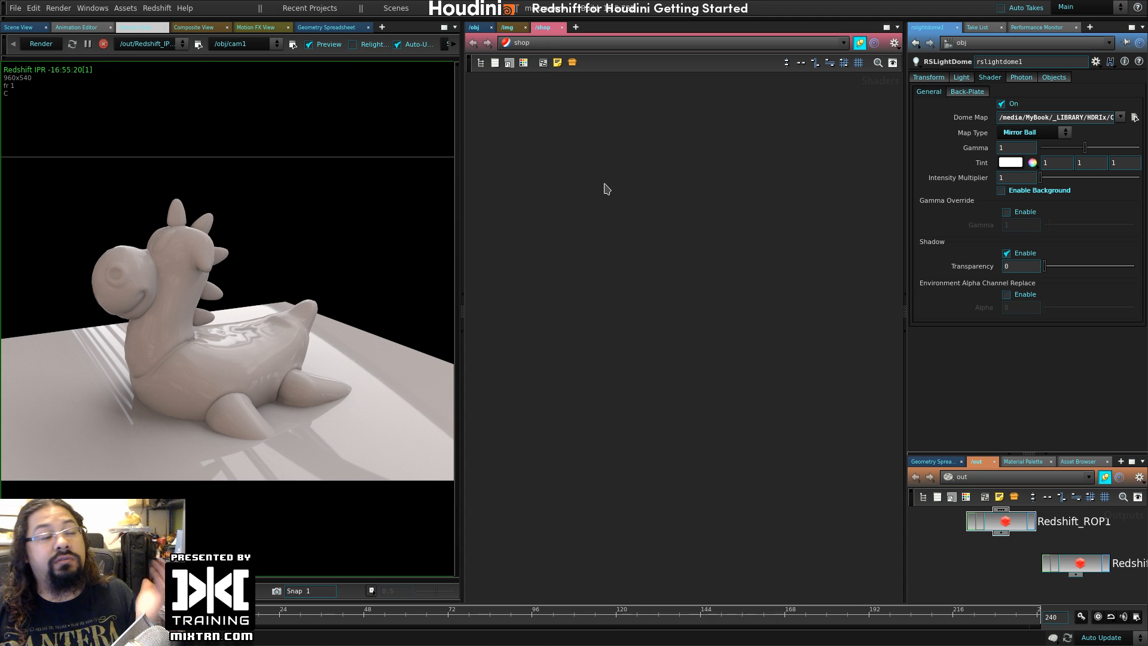
pyautogui.press('Tab')
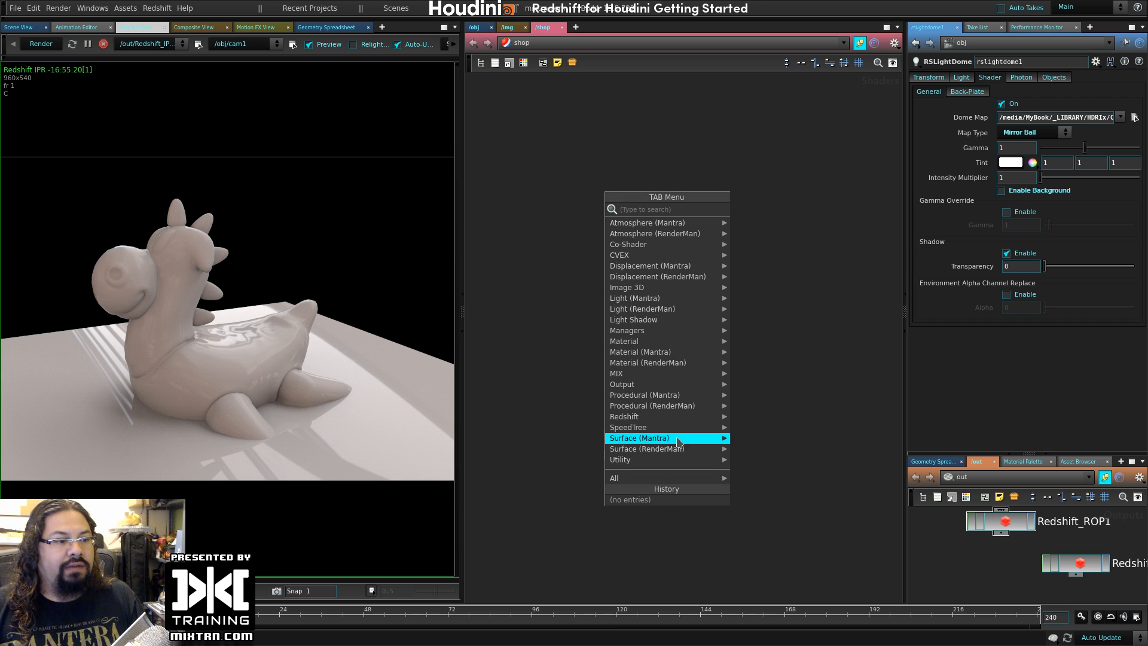
pyautogui.moveTo(679, 417)
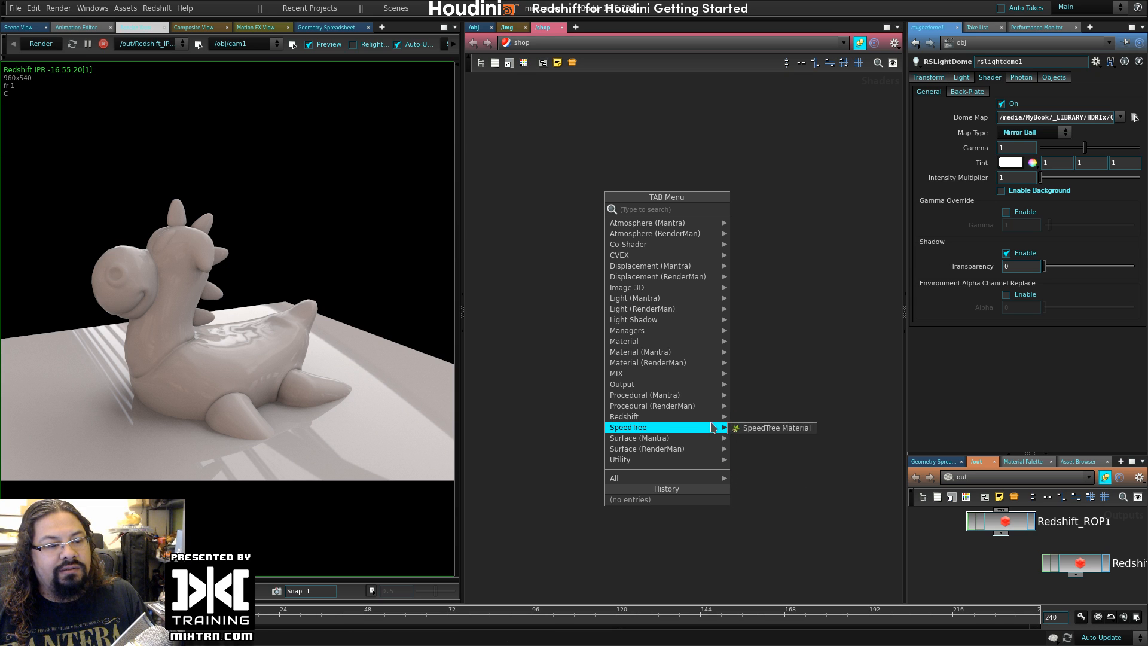
pyautogui.moveTo(722, 421)
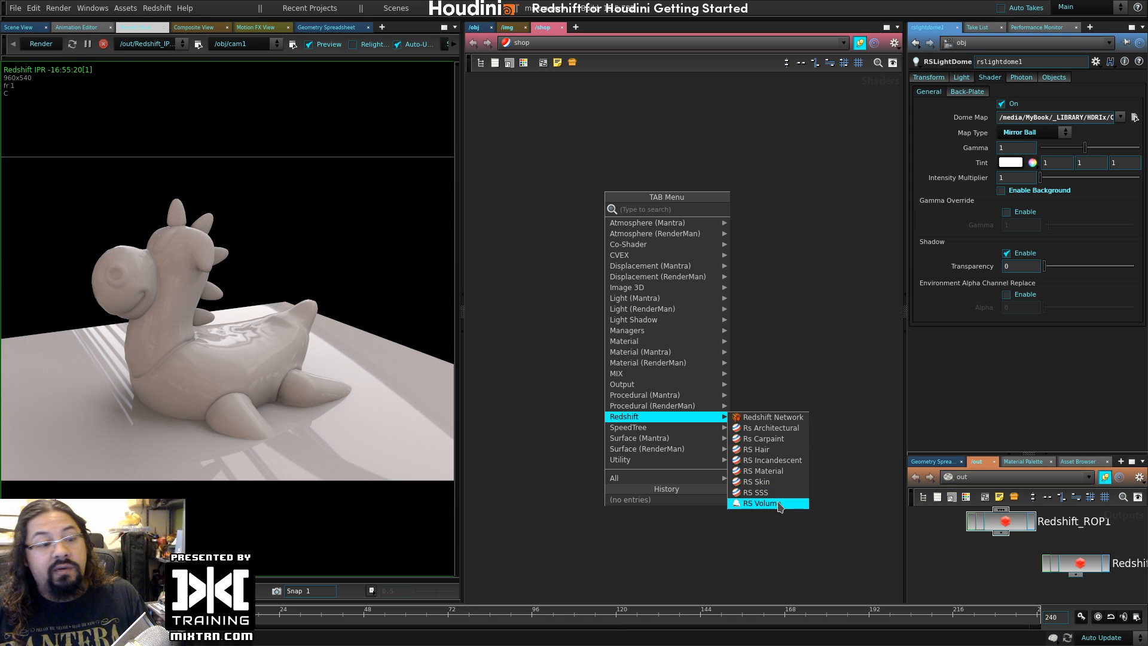
pyautogui.click(777, 471)
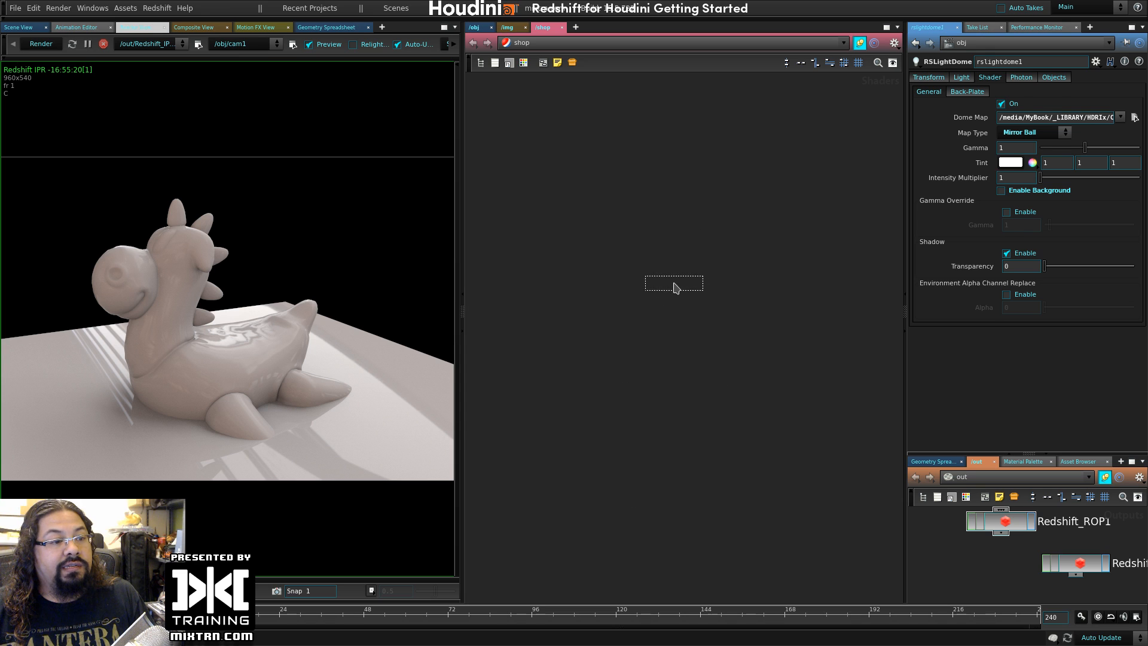
pyautogui.click(674, 287)
pyautogui.moveTo(673, 286); pyautogui.dragTo(678, 230)
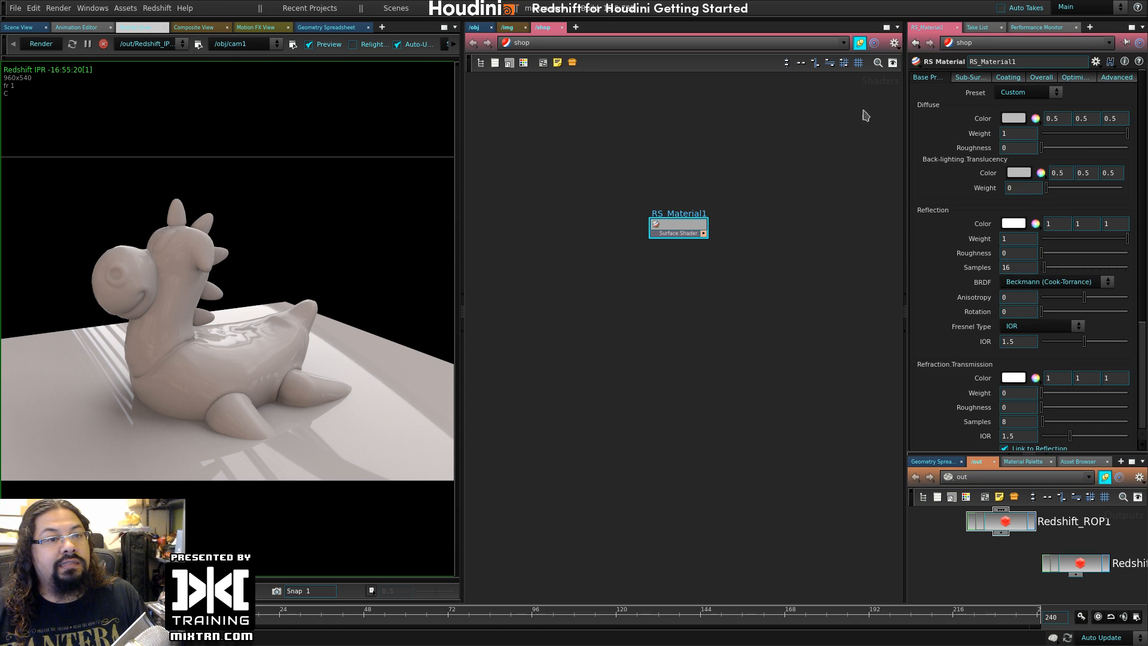
pyautogui.click(1055, 93)
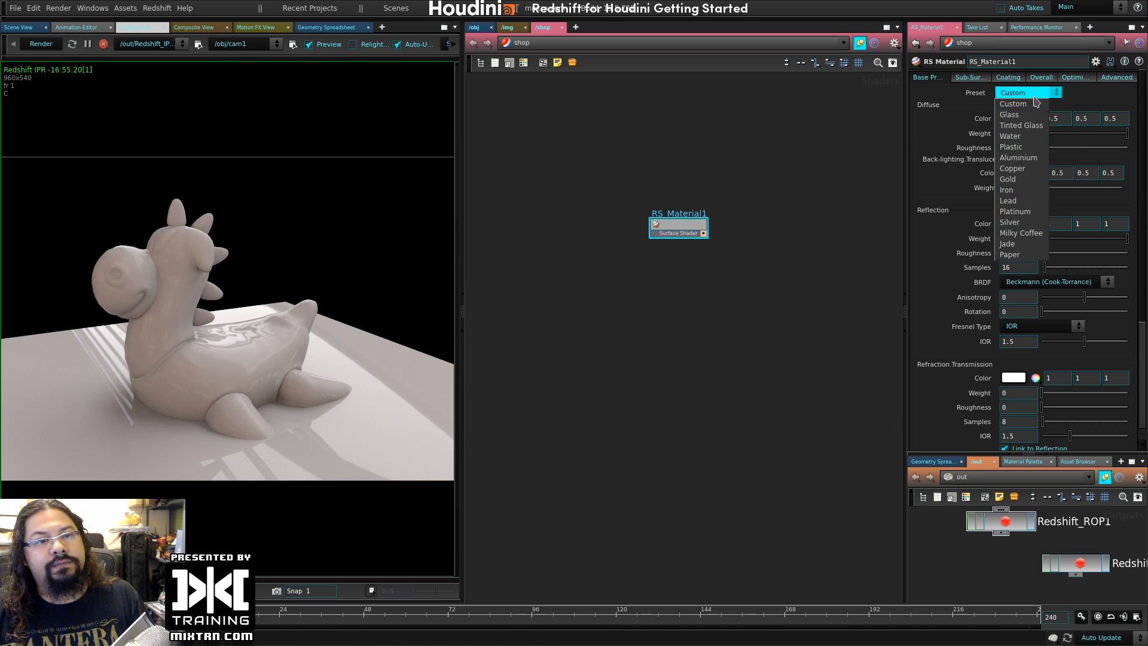
pyautogui.click(1009, 114)
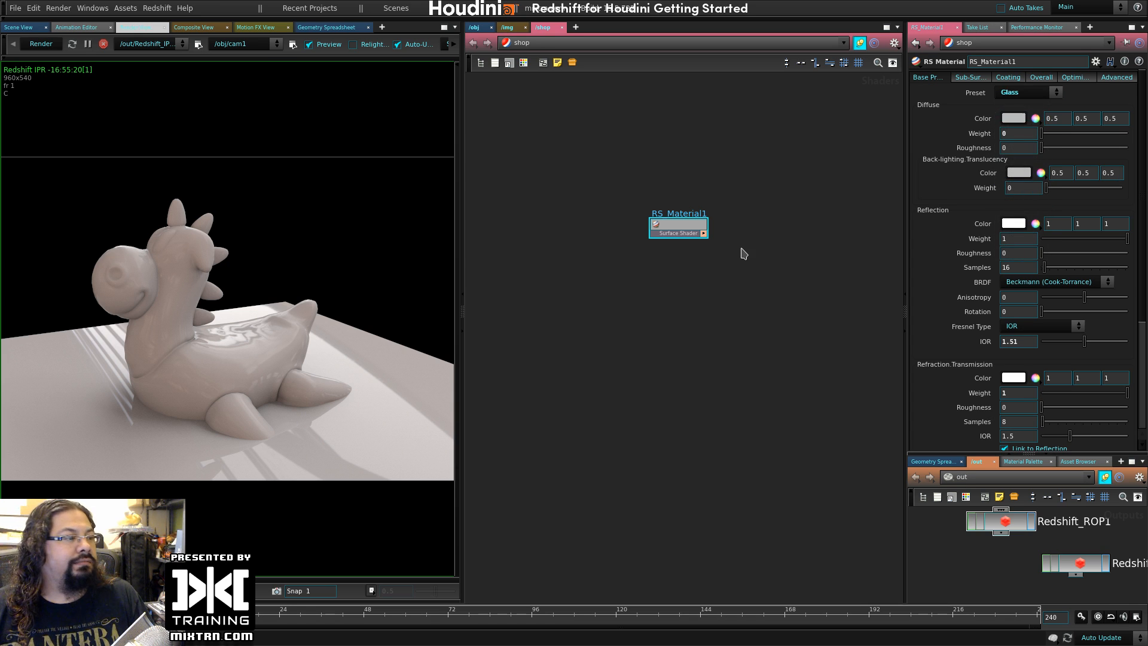
# - Assign /shop/RS_Material1 as the material of the Roberto object
pyautogui.click(477, 31)
pyautogui.moveTo(627, 109); pyautogui.dragTo(672, 272)
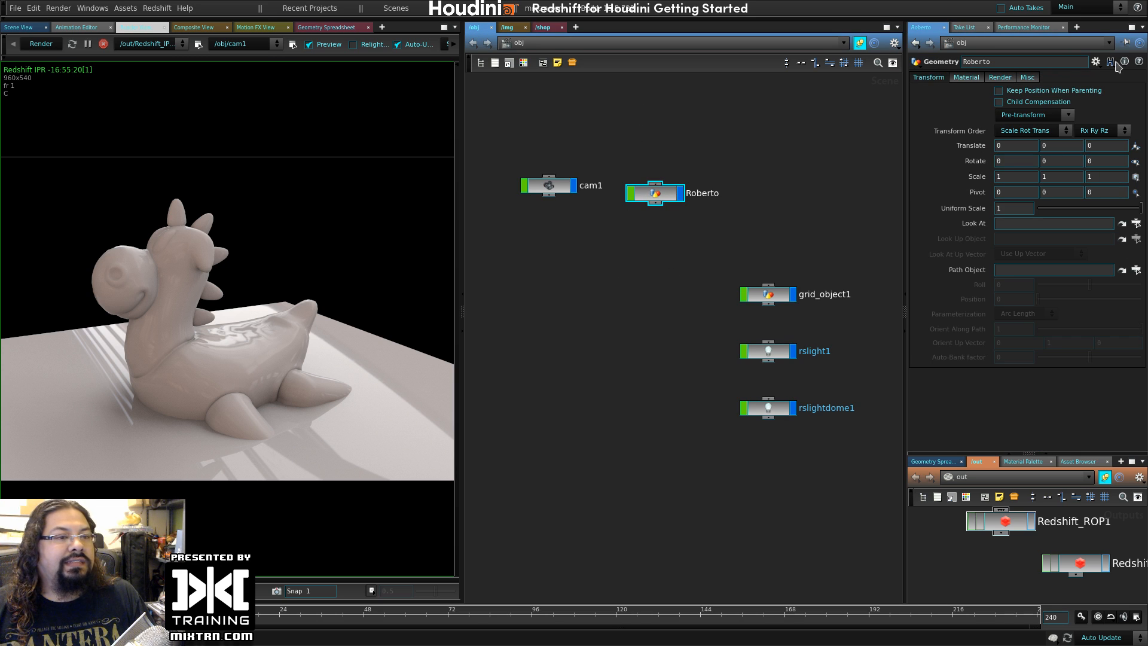
pyautogui.click(973, 79)
pyautogui.click(1115, 93)
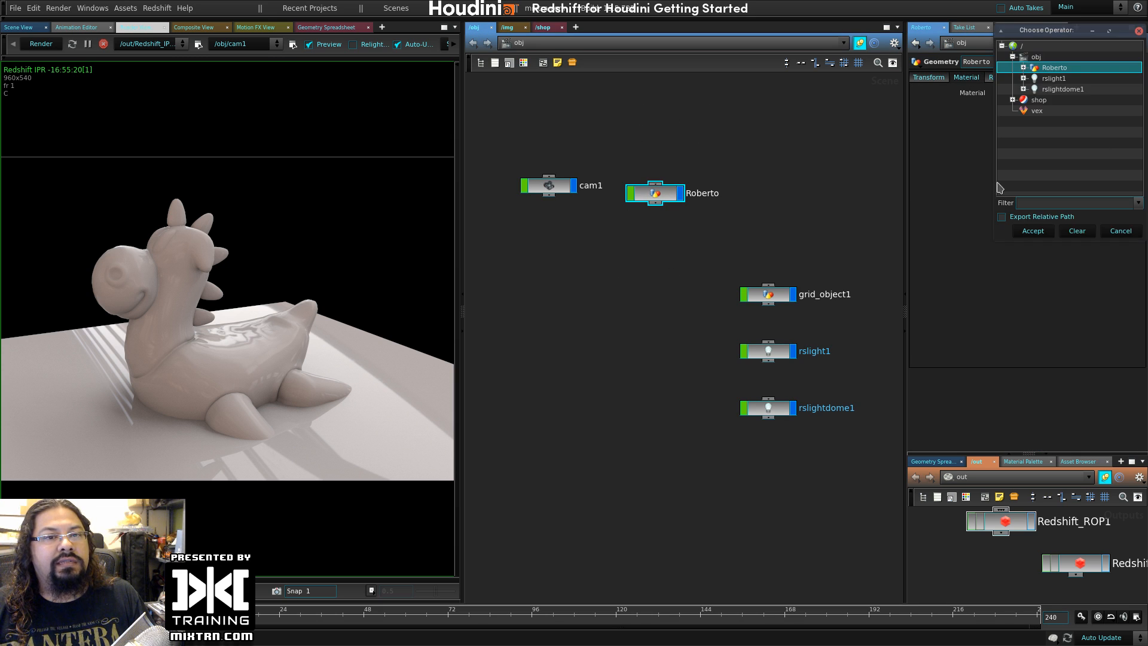
pyautogui.click(1012, 100)
pyautogui.doubleClick(1053, 112)
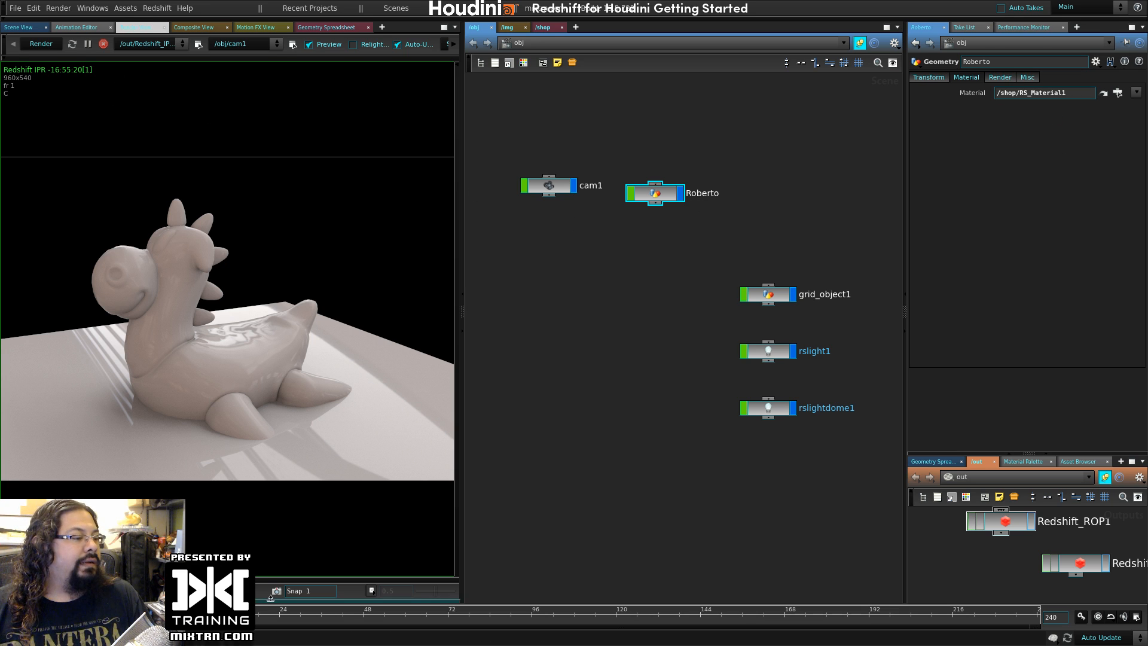
# - Store a snapshot of the current render and restart the IPR render
pyautogui.click(276, 591)
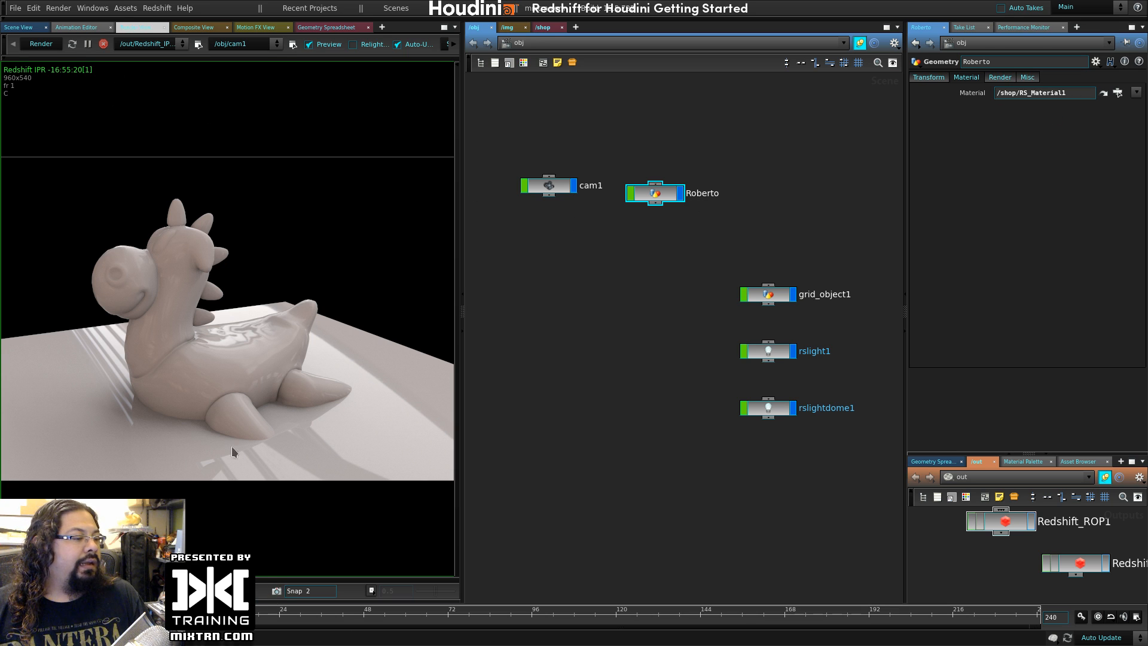
pyautogui.click(47, 48)
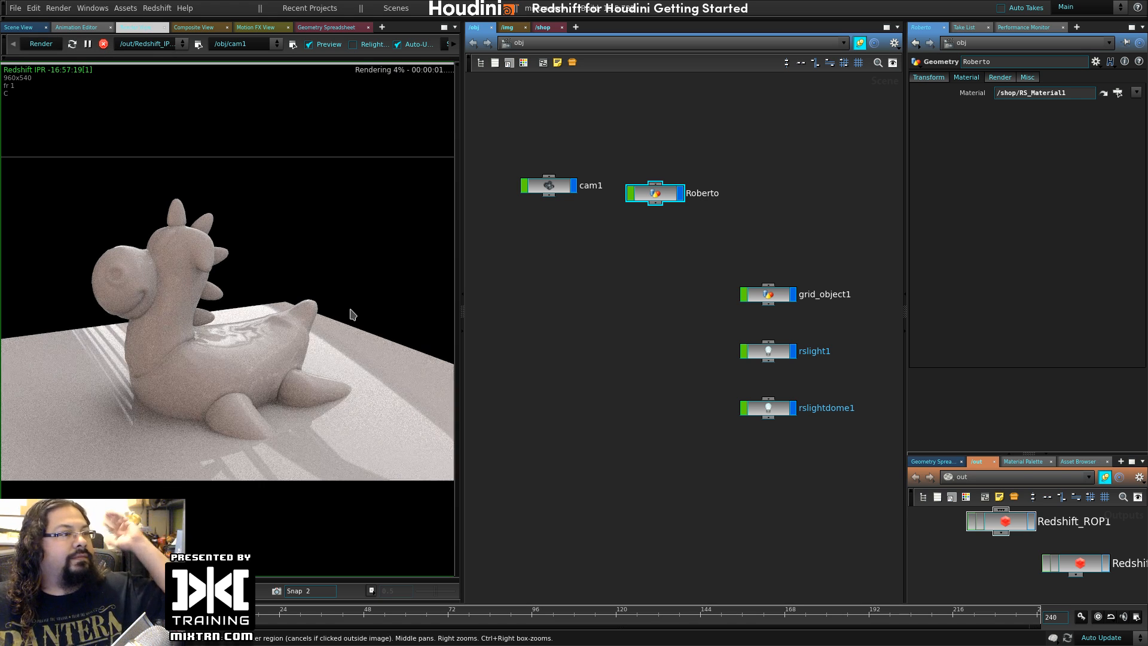
# - Append an Attribute Delete node below the rubber toy inside Roberto and make it the displayed node
pyautogui.moveTo(660, 202); pyautogui.dragTo(672, 172)
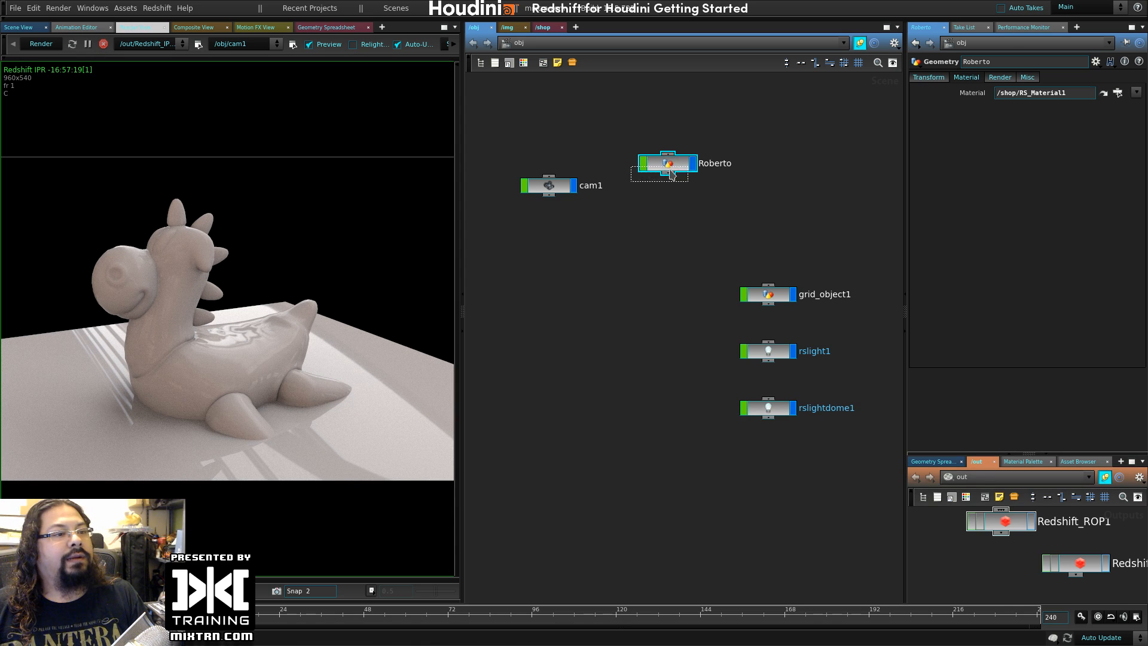
pyautogui.doubleClick(670, 170)
pyautogui.press('Tab')
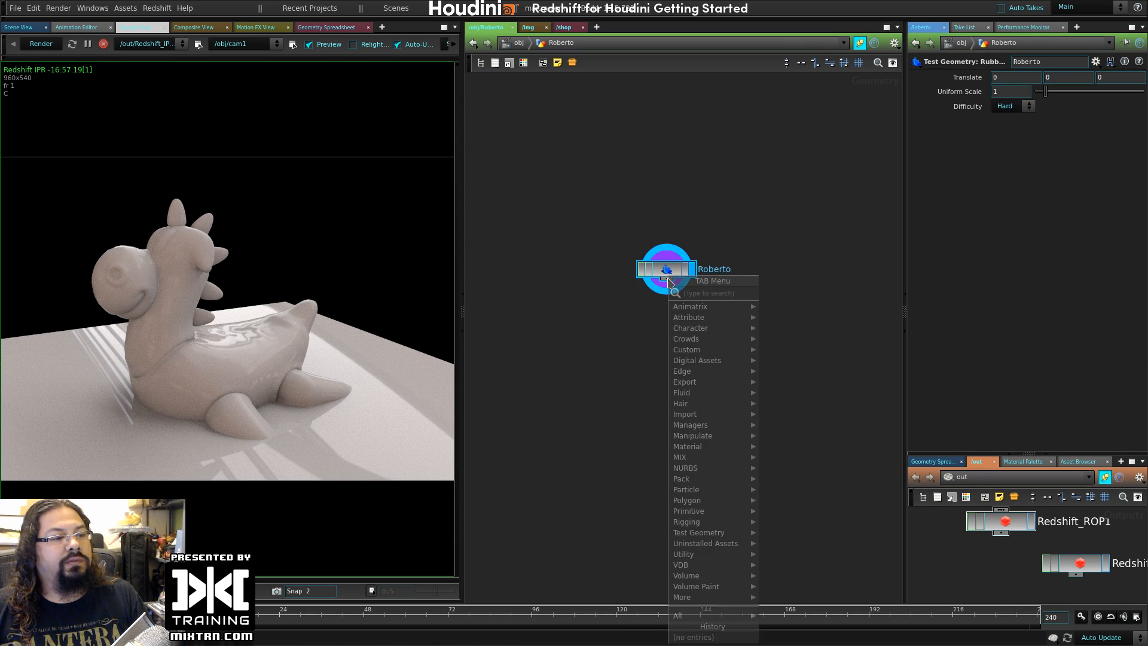
pyautogui.write('dela')
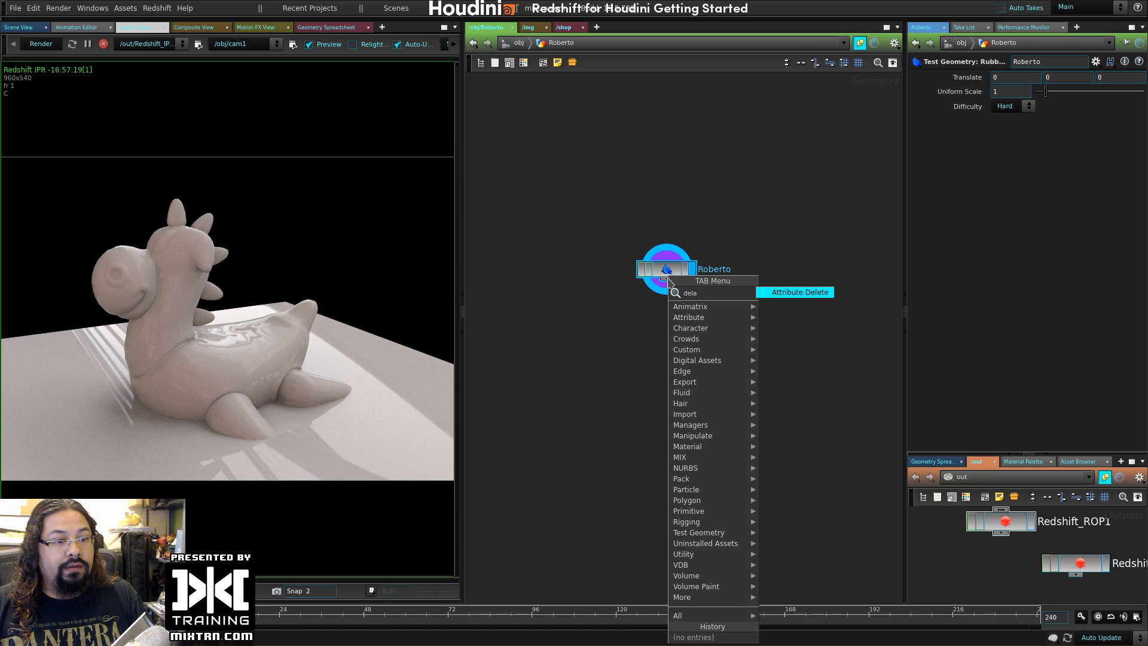
pyautogui.press('Return')
pyautogui.click(687, 330)
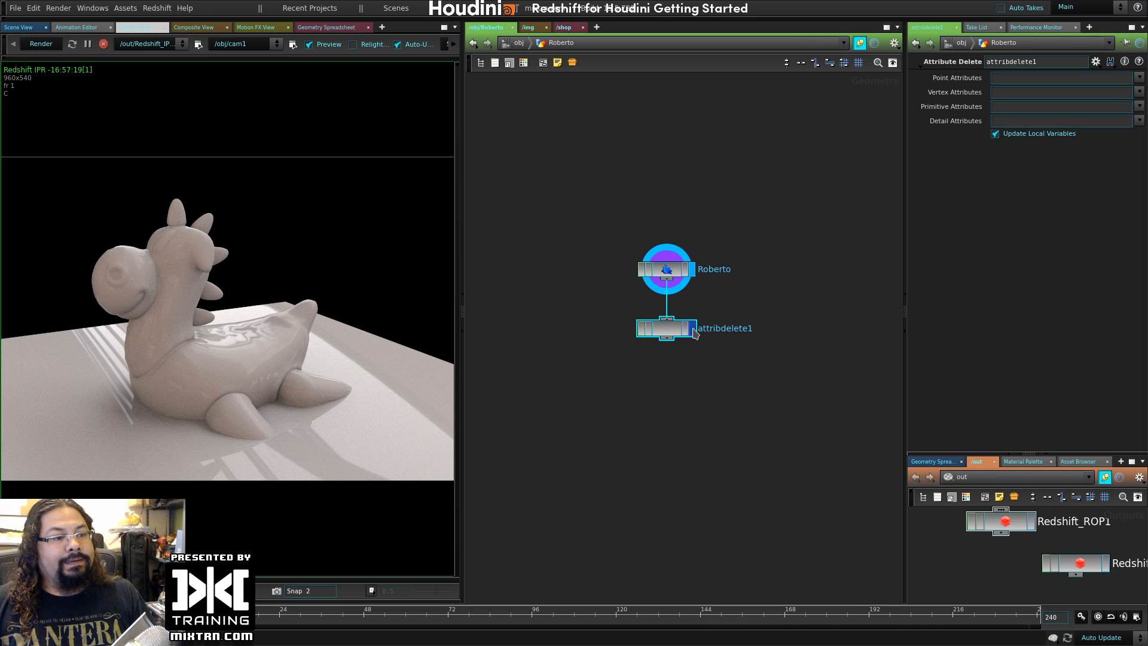
pyautogui.click(692, 328)
# - Delete the shop_materialpath primitive attribute with attribdelete1 and restart the IPR render
pyautogui.click(1138, 106)
pyautogui.click(1111, 120)
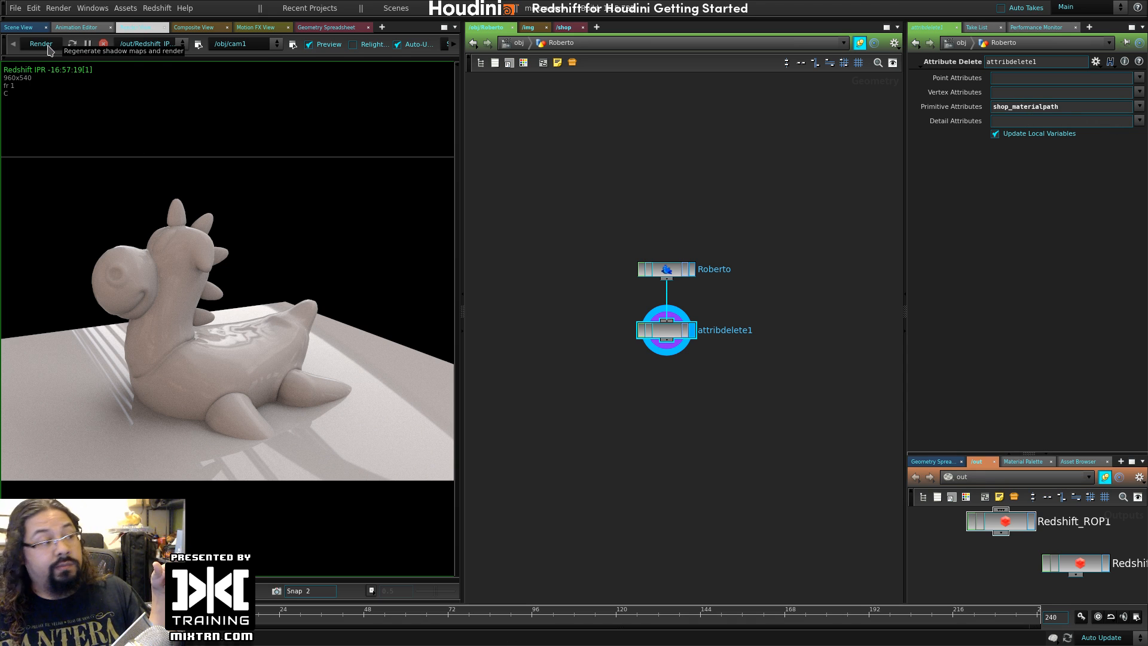
pyautogui.click(42, 44)
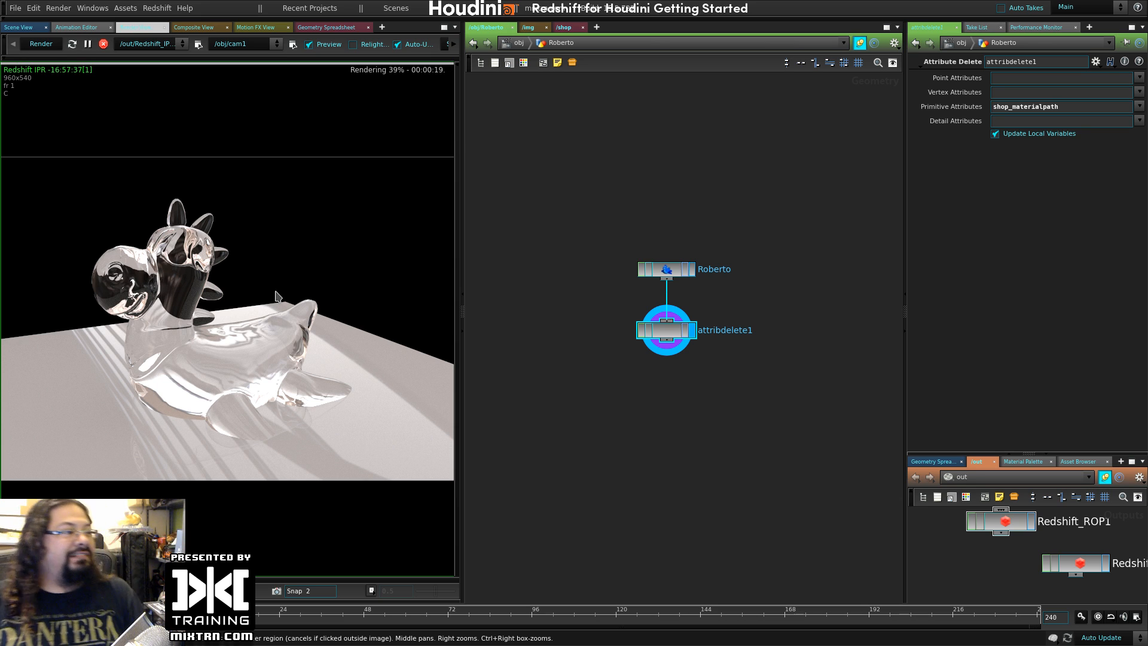
# - Apply the Tinted Glass preset to RS_Material1, followed by the Water preset, to compare them in the IPR render
pyautogui.click(565, 27)
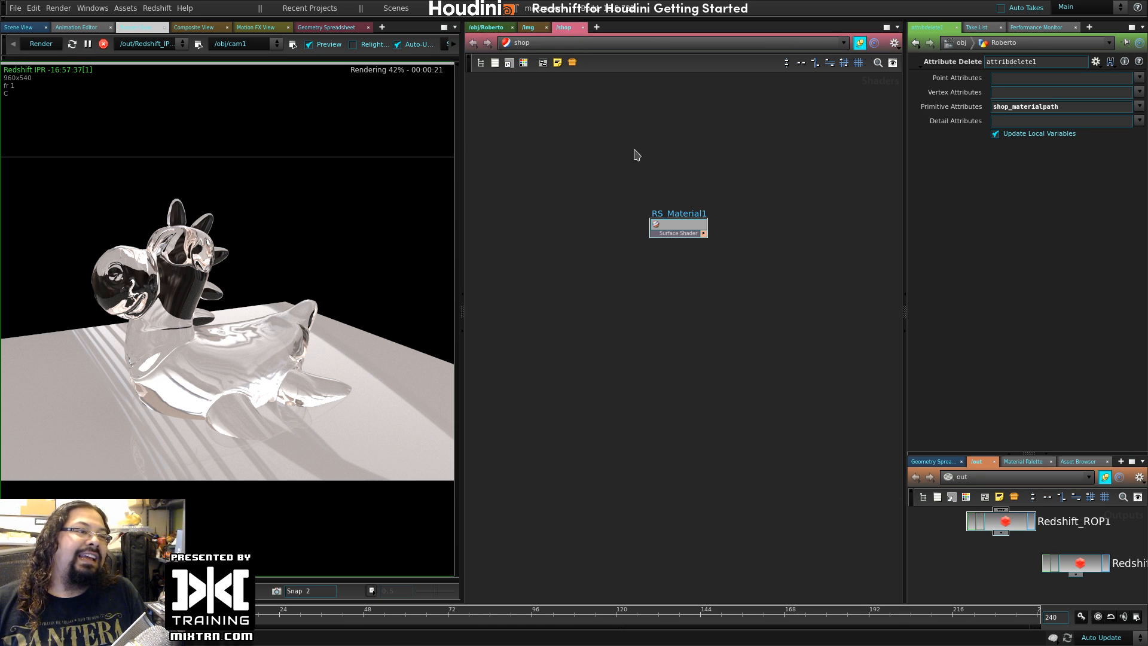
pyautogui.click(669, 233)
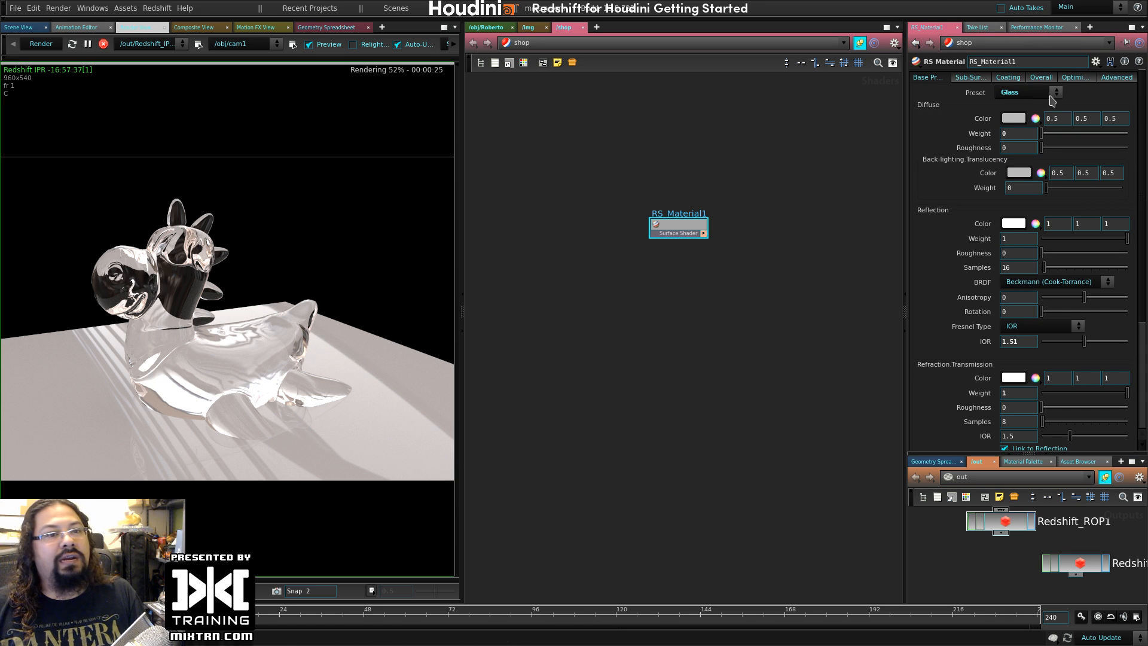
pyautogui.click(1024, 93)
pyautogui.click(1021, 125)
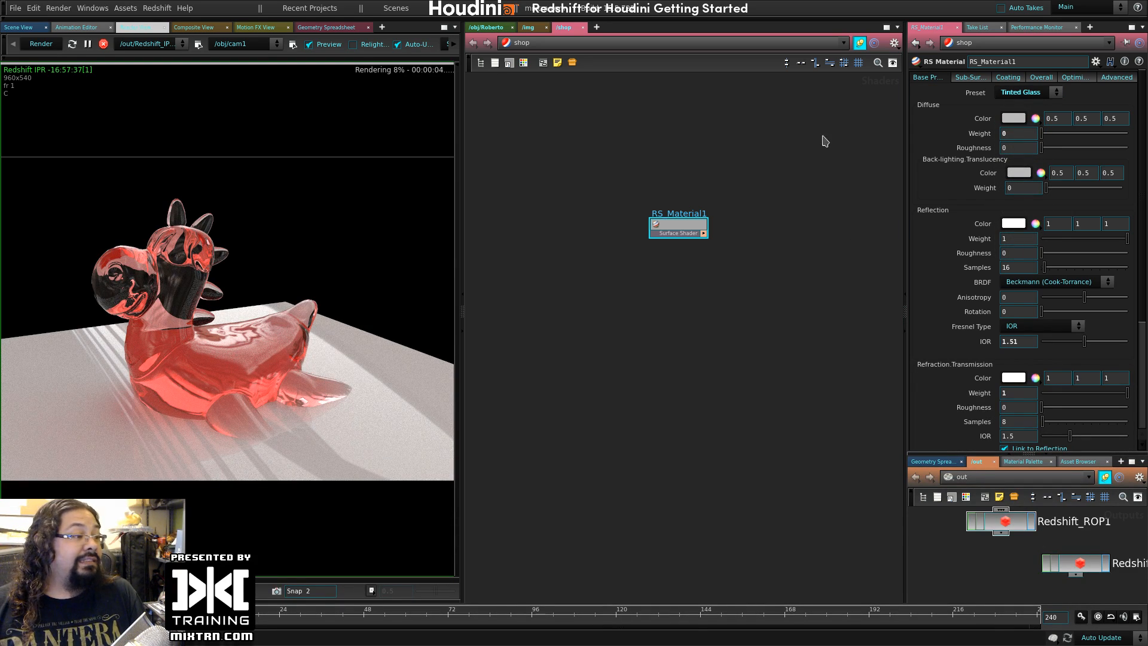
pyautogui.click(1055, 93)
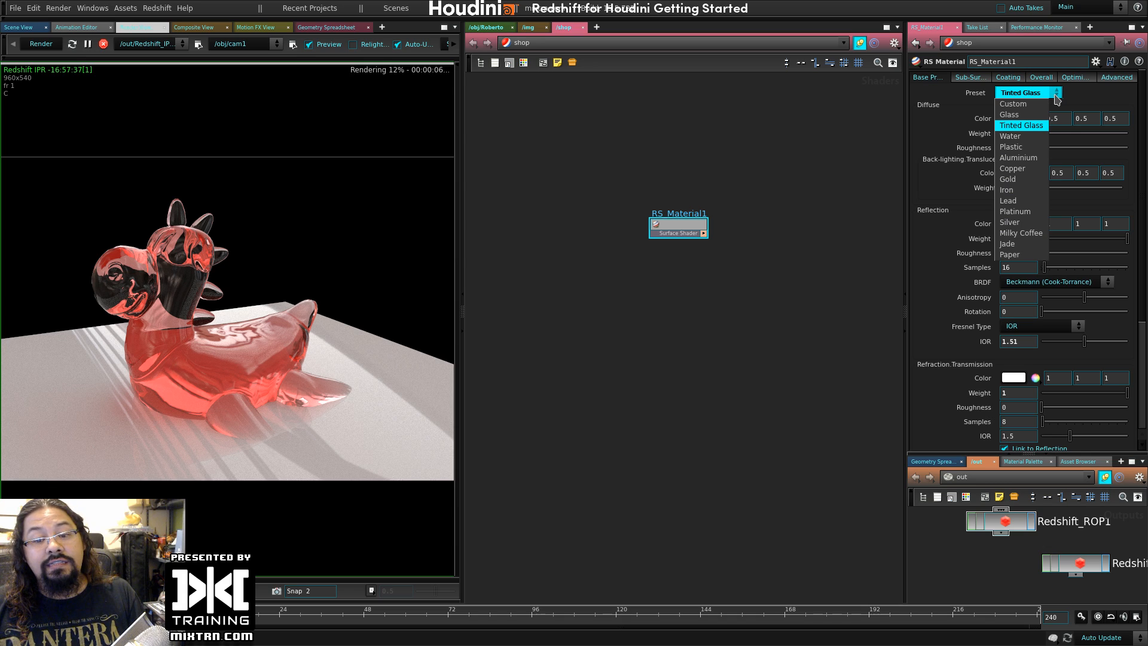
pyautogui.click(1009, 135)
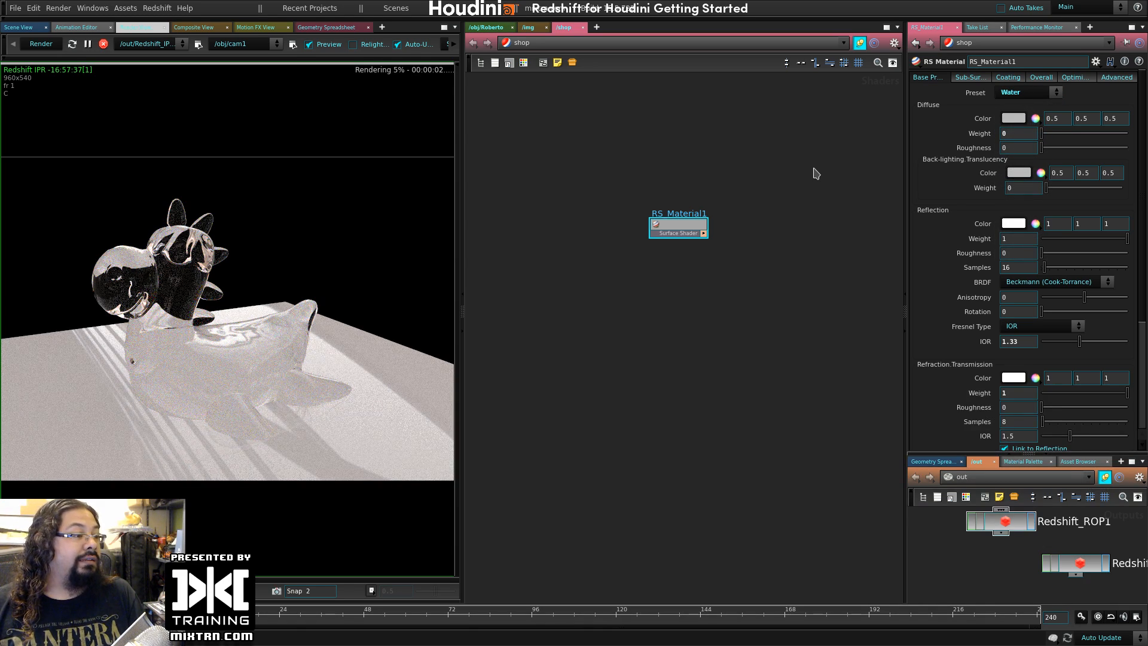
# - Preview the Plastic, Aluminium and Copper presets on RS_Material1 in the IPR render
pyautogui.click(1033, 93)
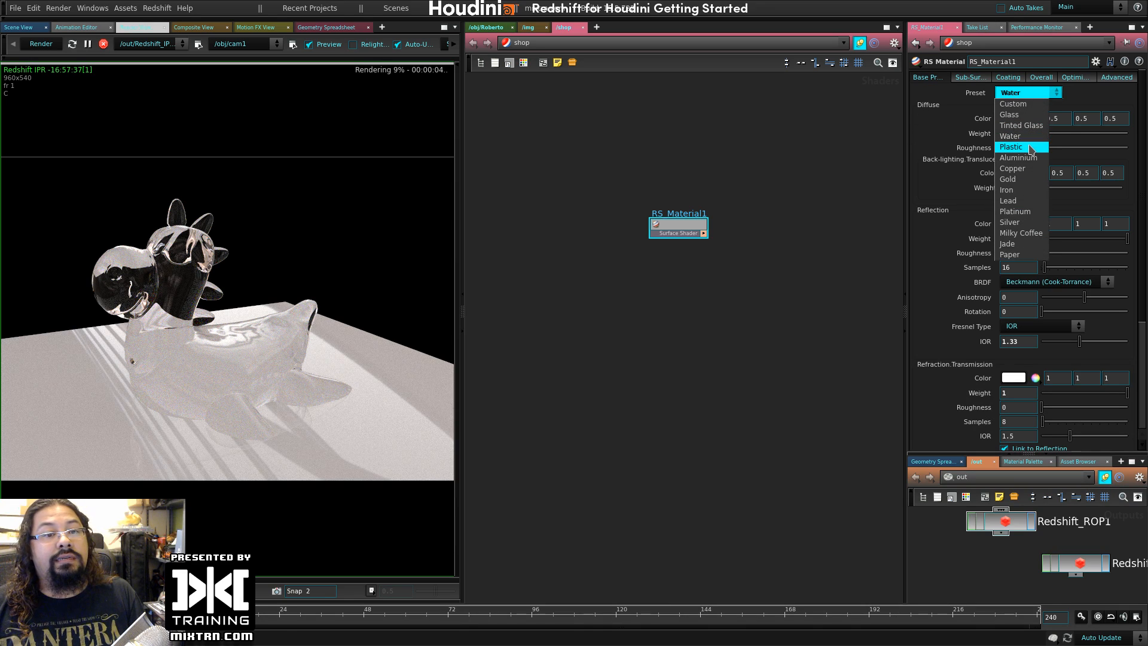
pyautogui.click(1031, 149)
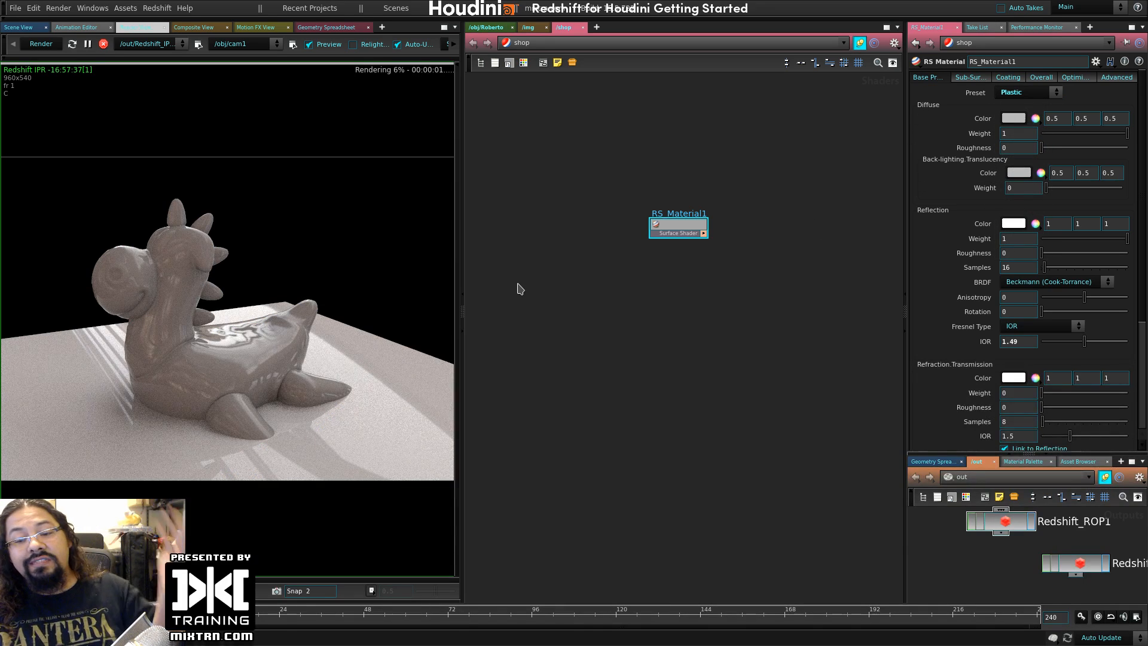
pyautogui.click(1043, 95)
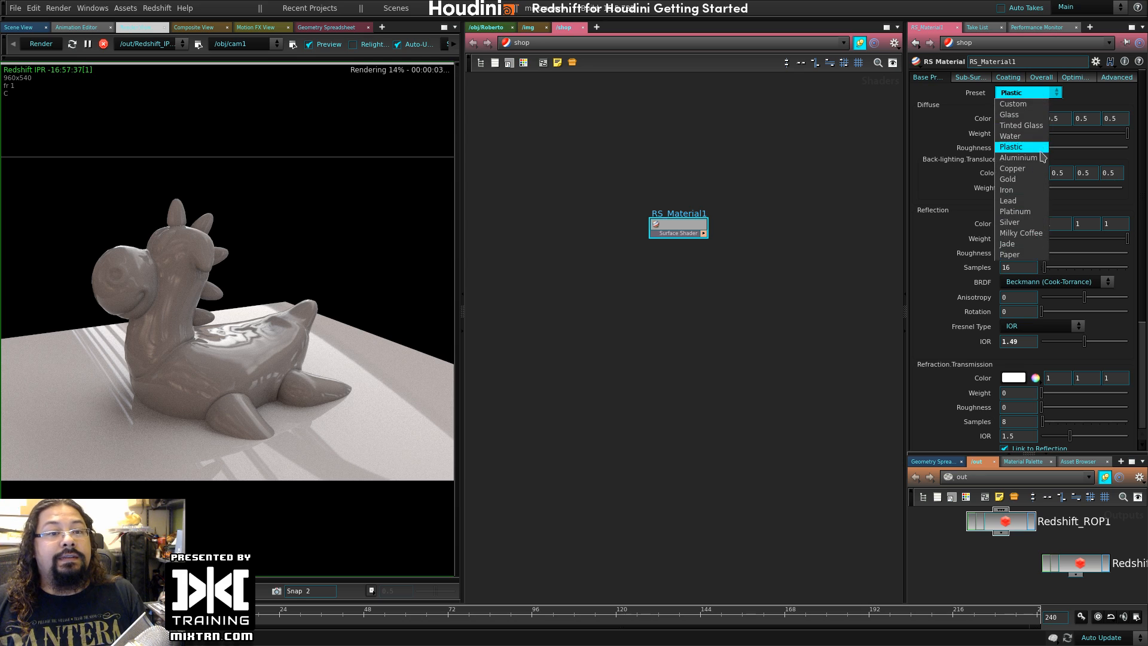
pyautogui.click(1042, 158)
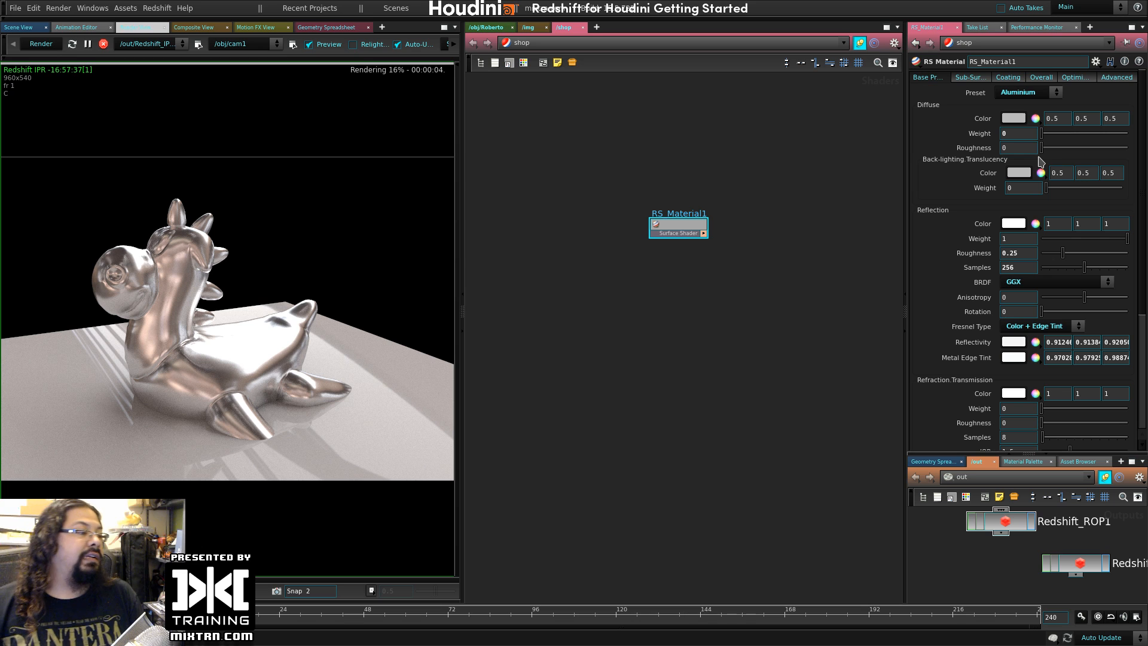
pyautogui.click(1031, 94)
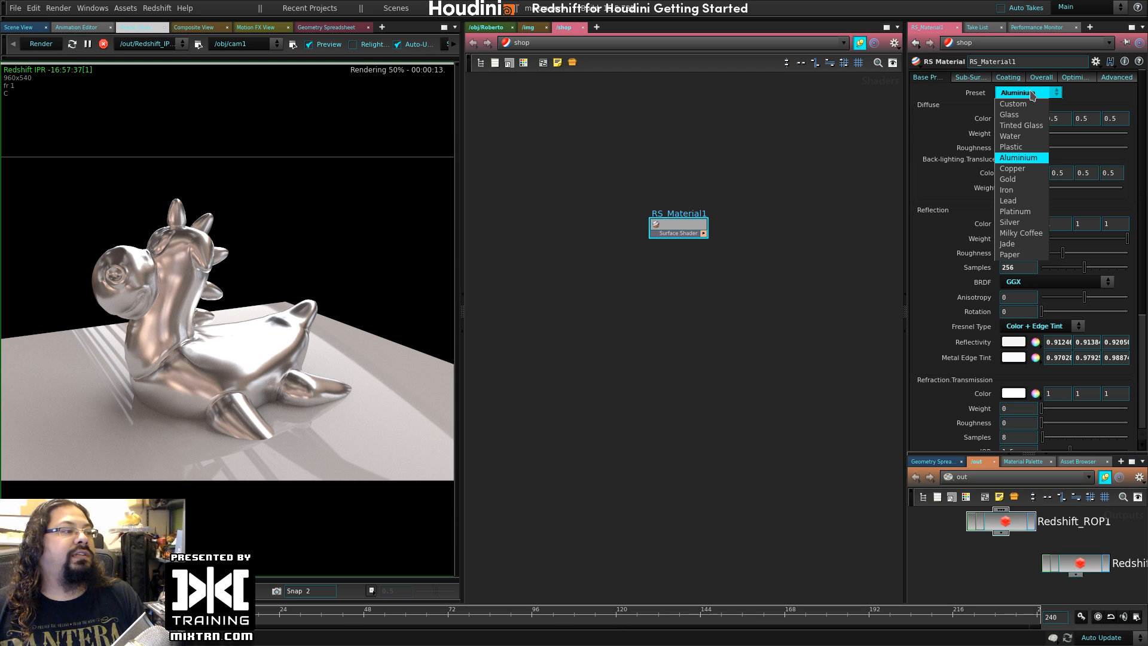
pyautogui.click(1032, 168)
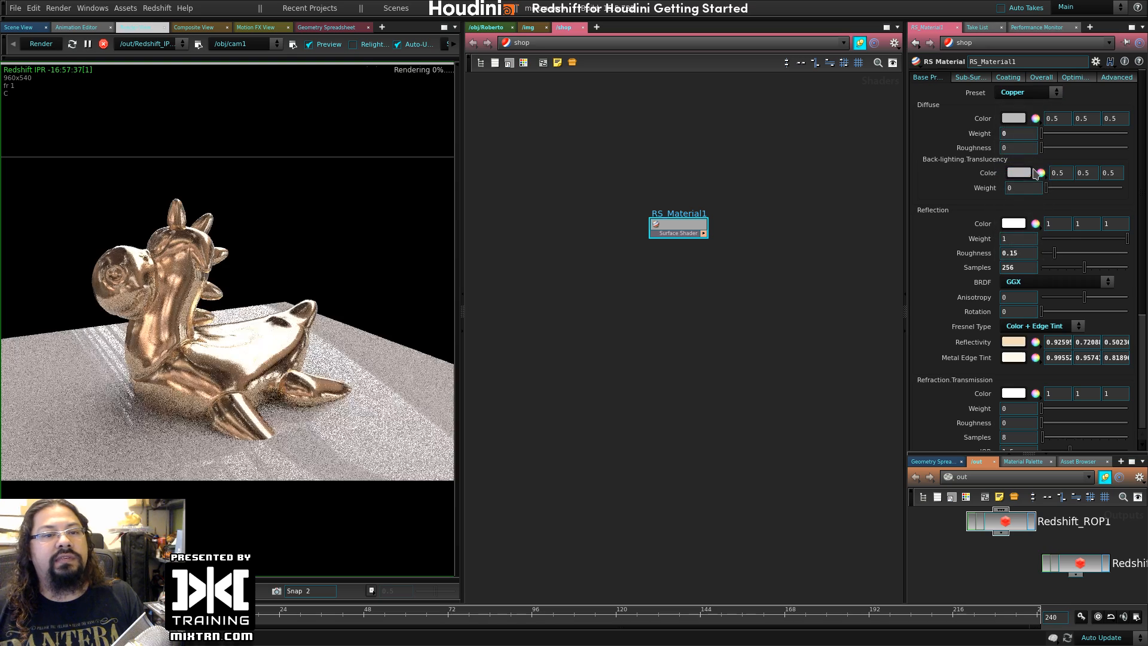
# - Switch RS_Material1 to the Jade preset and after it the Paper preset to compare them in the IPR render
pyautogui.click(1024, 92)
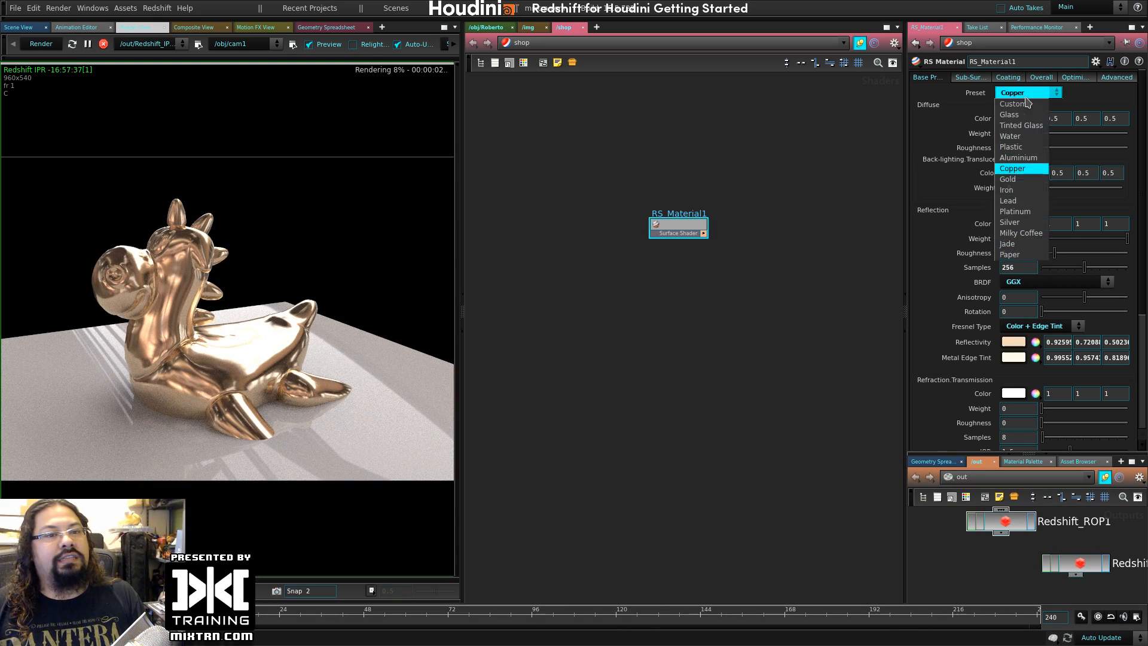
pyautogui.click(1014, 244)
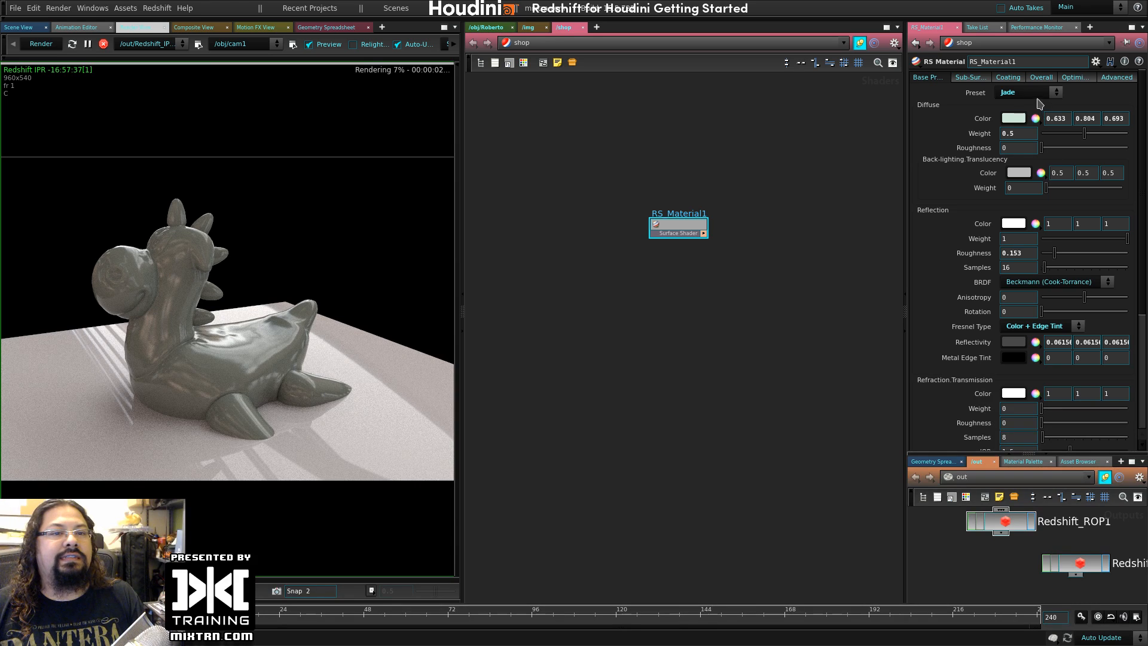
pyautogui.click(1036, 93)
pyautogui.click(1013, 256)
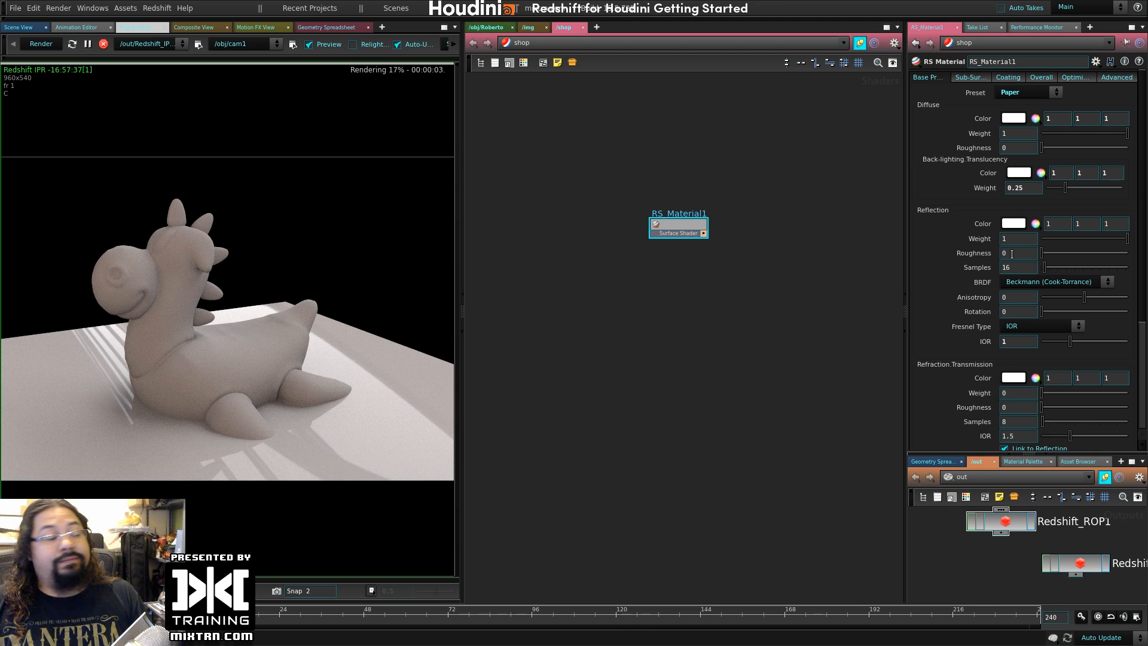
# - Try the Lead, Platinum and Silver presets on RS_Material1 one after another in the IPR render
pyautogui.click(1039, 94)
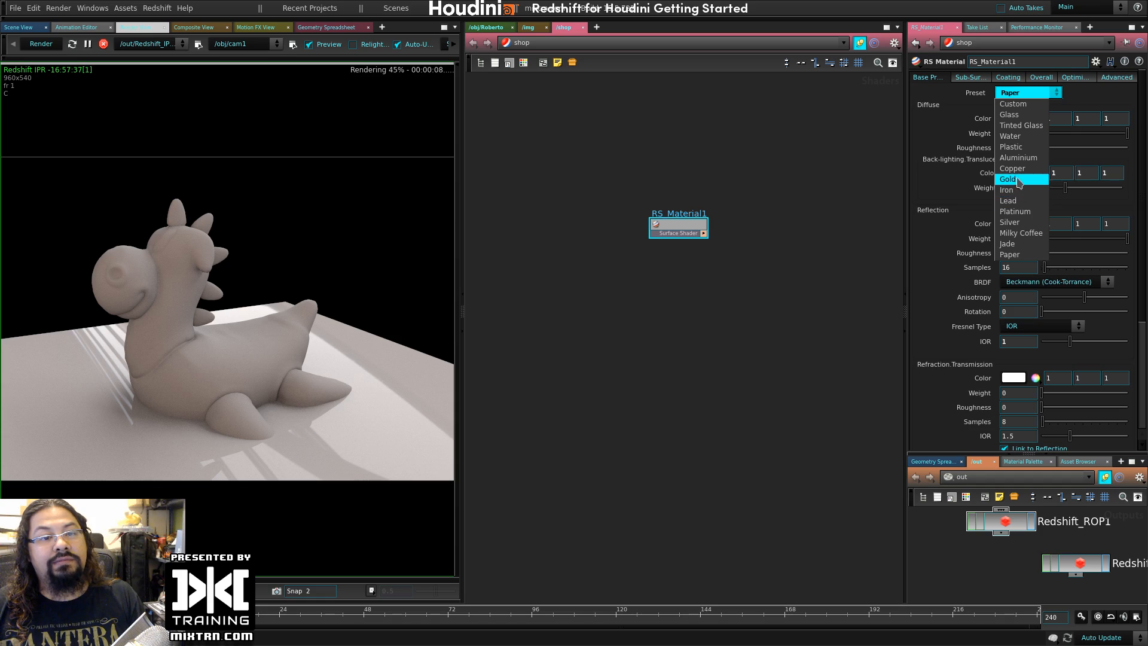
pyautogui.click(1020, 202)
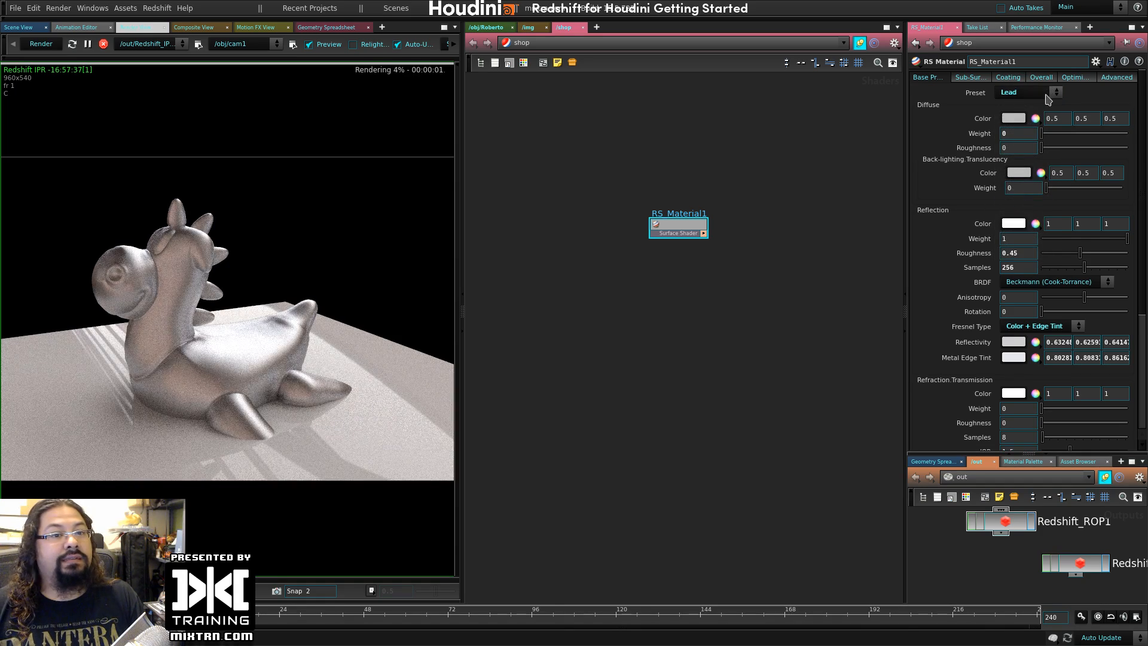
pyautogui.click(1047, 93)
pyautogui.click(1037, 213)
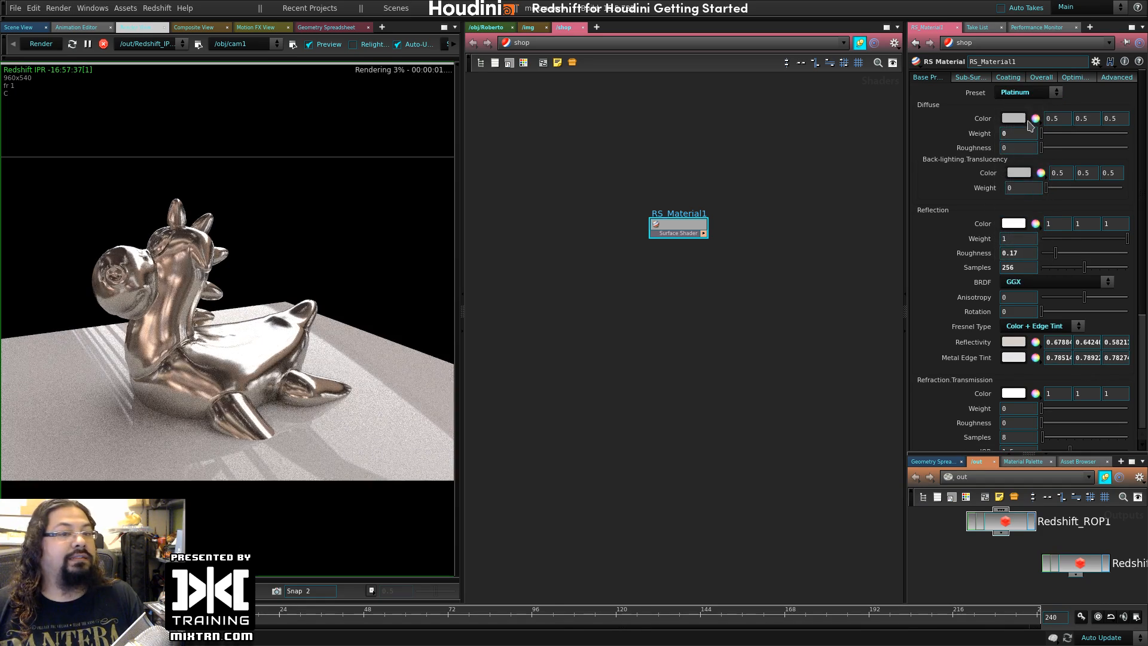
pyautogui.click(1049, 94)
pyautogui.click(1012, 223)
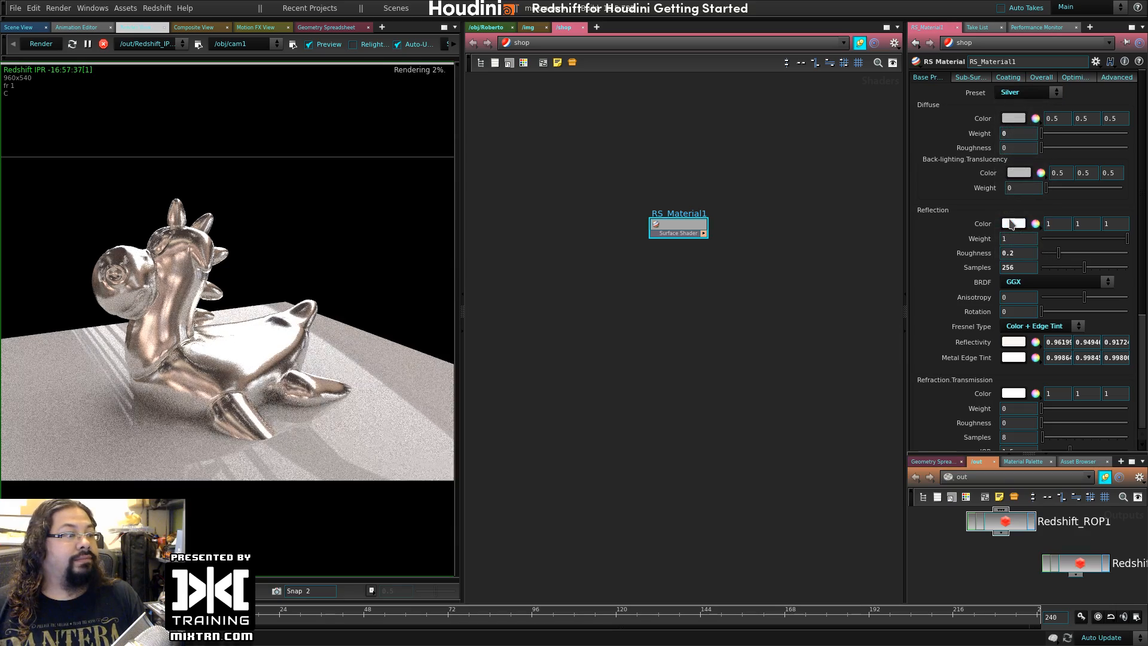
# - Apply the Milky Coffee preset to RS_Material1, let the IPR render refine, and stop it
pyautogui.click(1031, 94)
pyautogui.click(1019, 233)
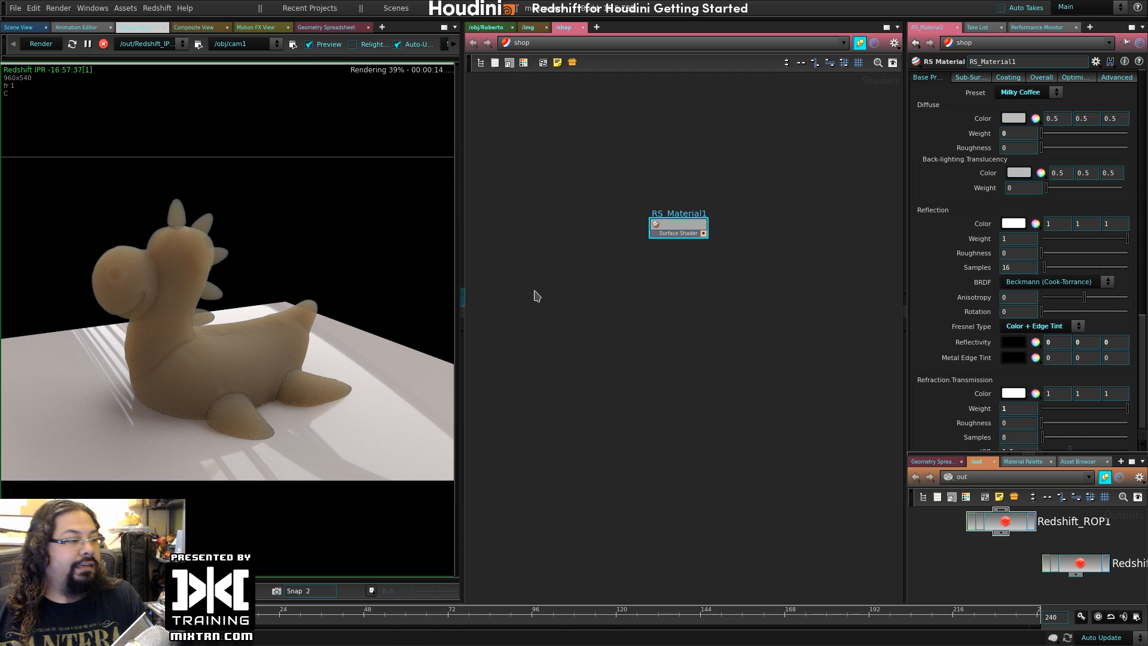
pyautogui.click(673, 283)
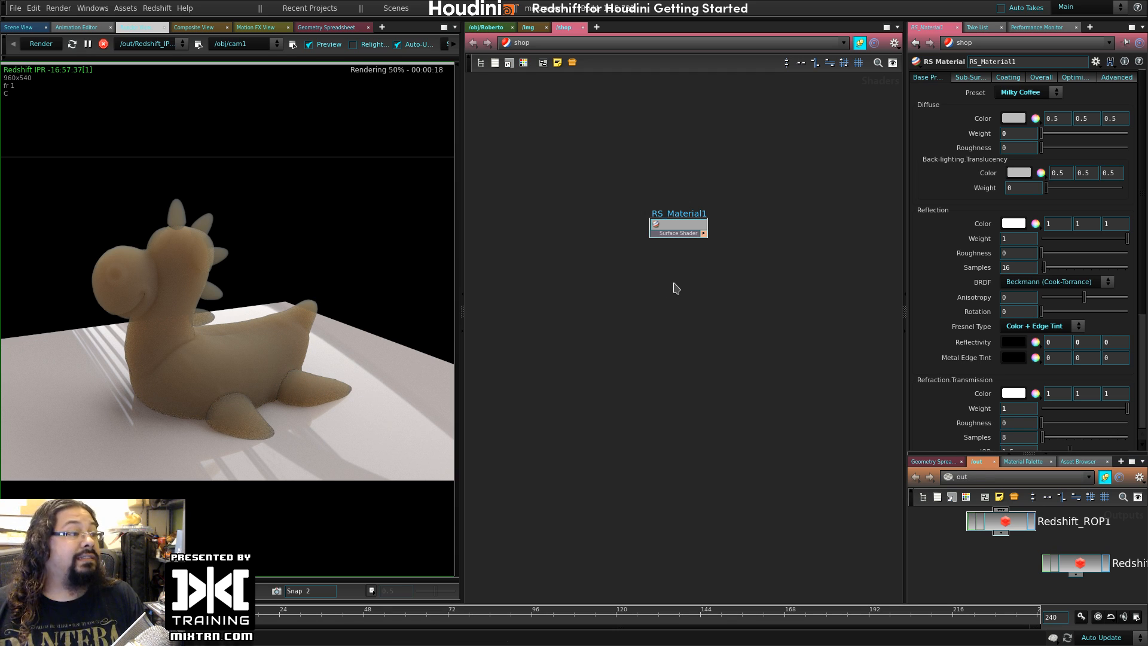
pyautogui.click(104, 45)
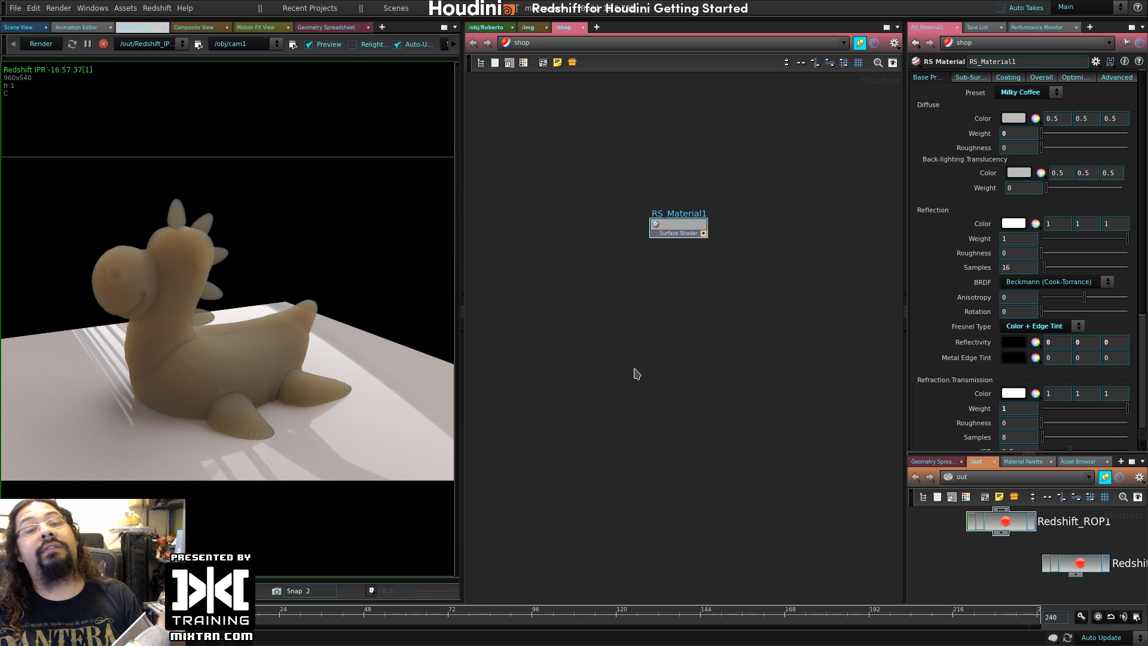
# - Apply the Glass preset to RS_Material1 and render the current frame from Redshift_ROP1 with Override Camera Resolution disabled
pyautogui.click(1057, 92)
pyautogui.click(1026, 114)
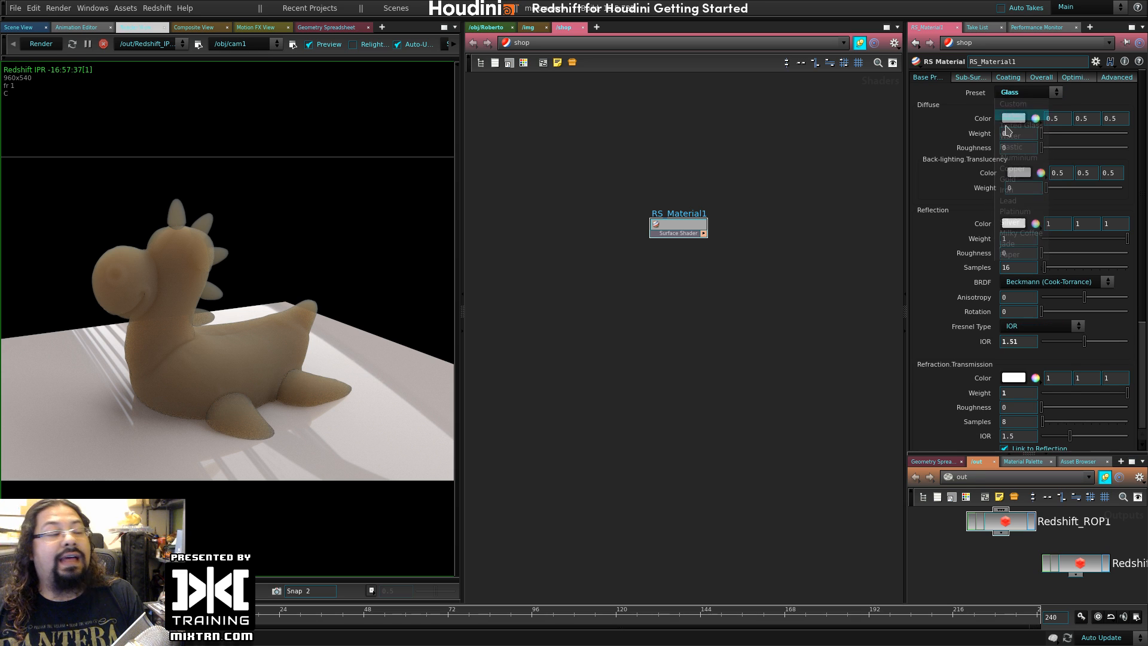
pyautogui.moveTo(981, 514); pyautogui.dragTo(947, 540)
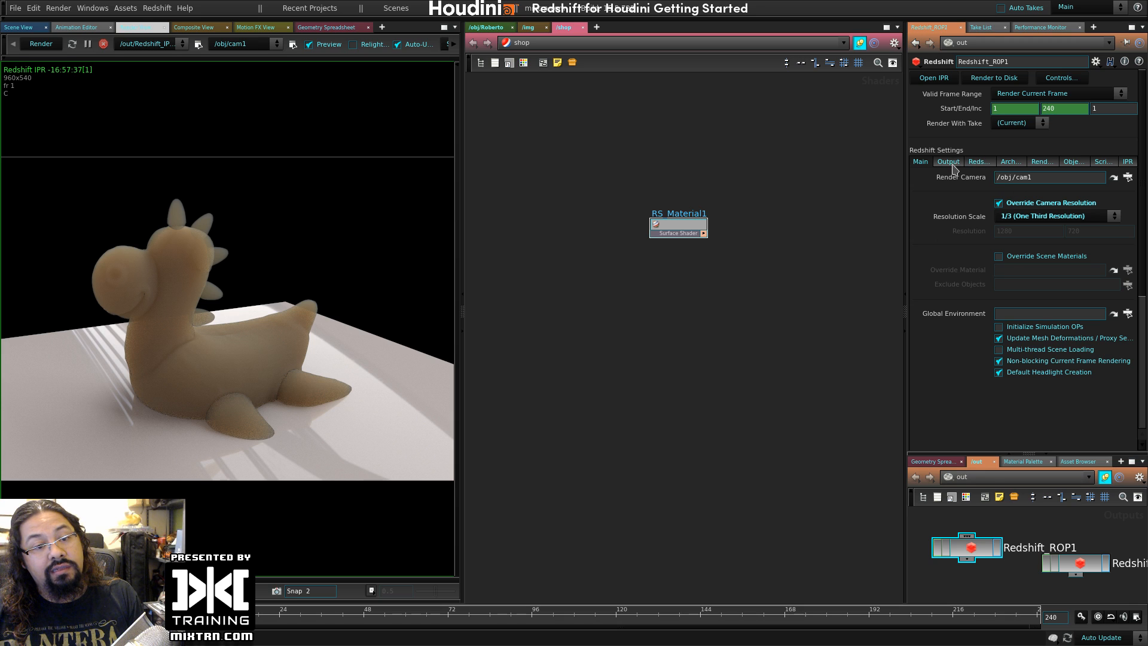
pyautogui.click(1000, 203)
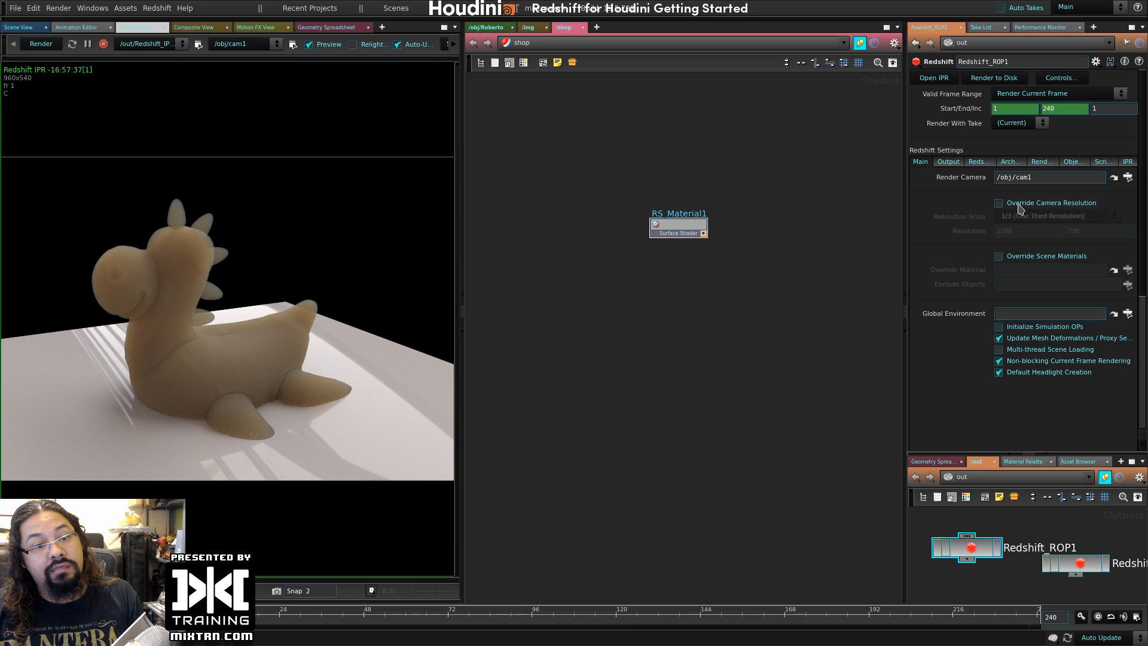
pyautogui.click(1011, 79)
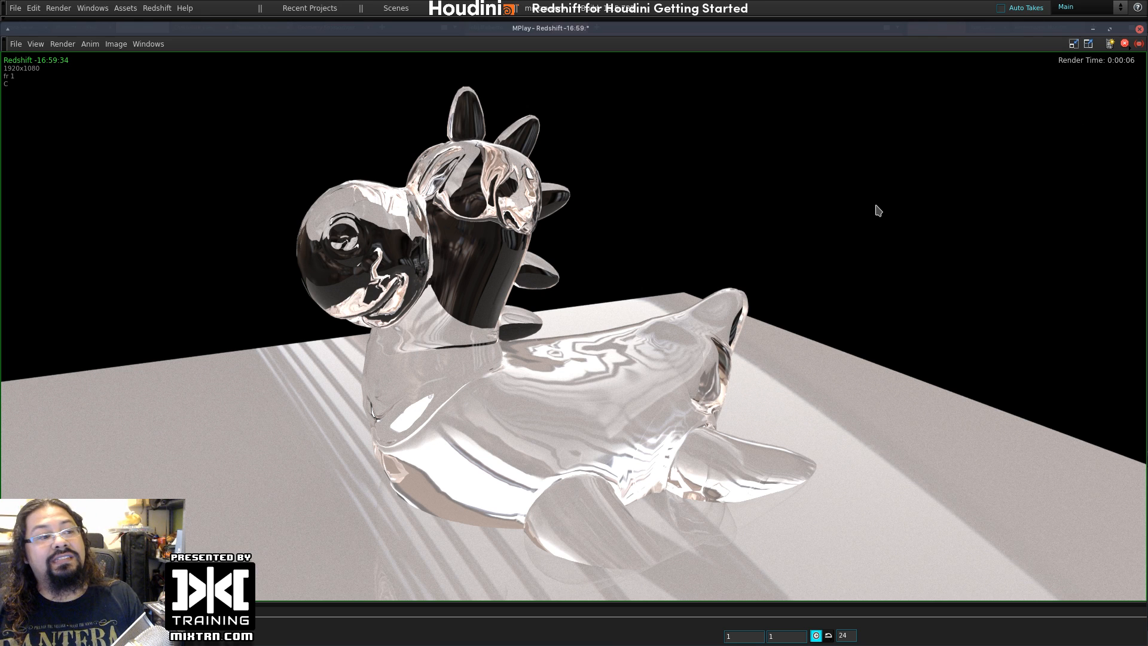
pyautogui.click(1138, 29)
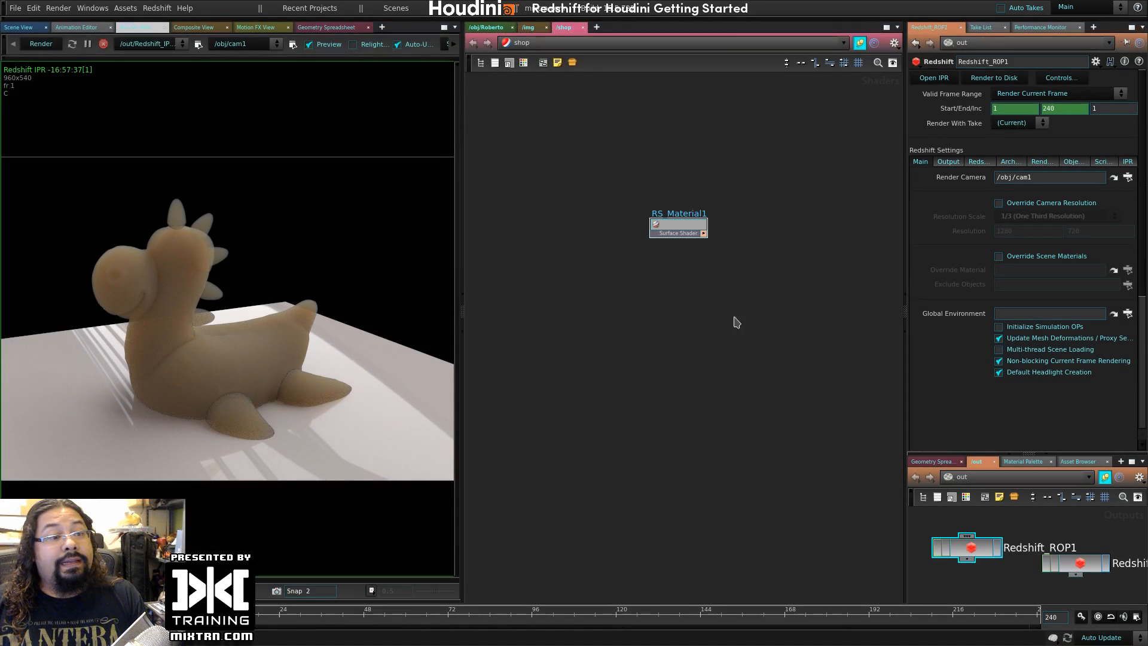
# - Set RS_Material1 back to Milky Coffee and render the current frame from Redshift_ROP1 with the camera resolution overridden at 1/3 scale
pyautogui.moveTo(689, 230); pyautogui.dragTo(721, 226)
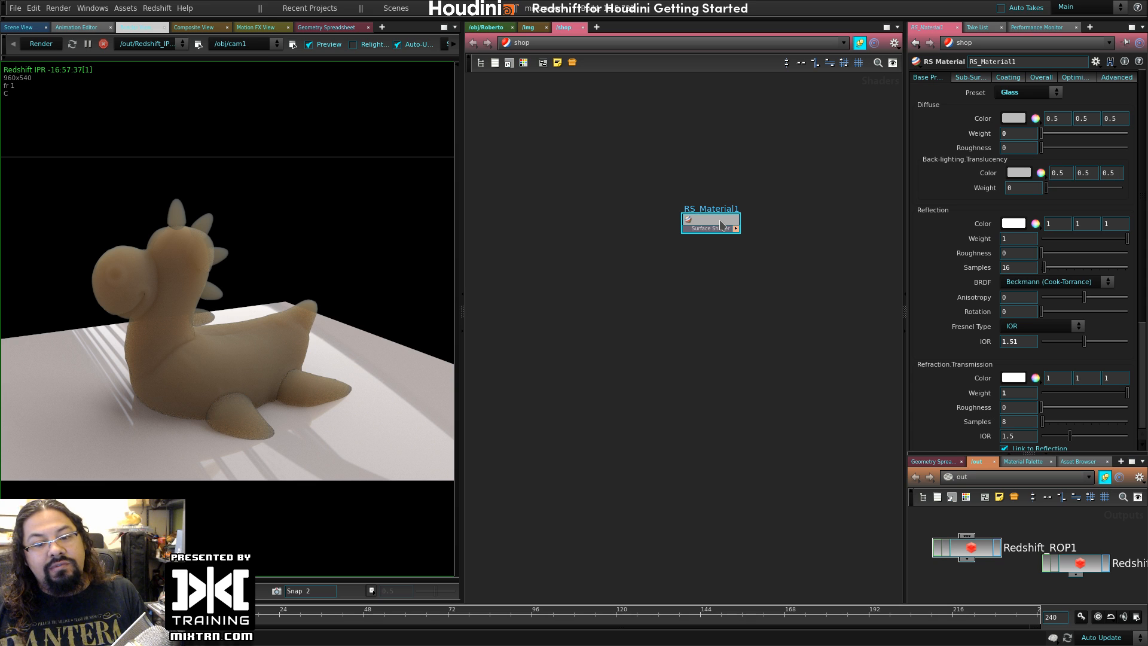
pyautogui.moveTo(712, 222); pyautogui.dragTo(672, 246)
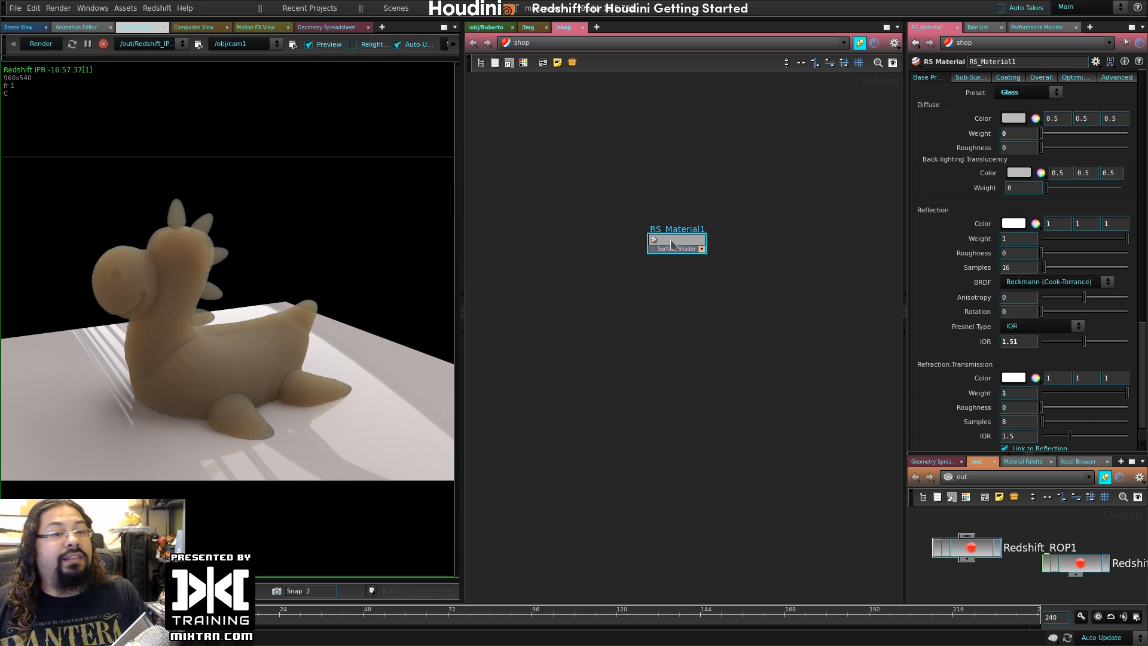
pyautogui.click(1027, 91)
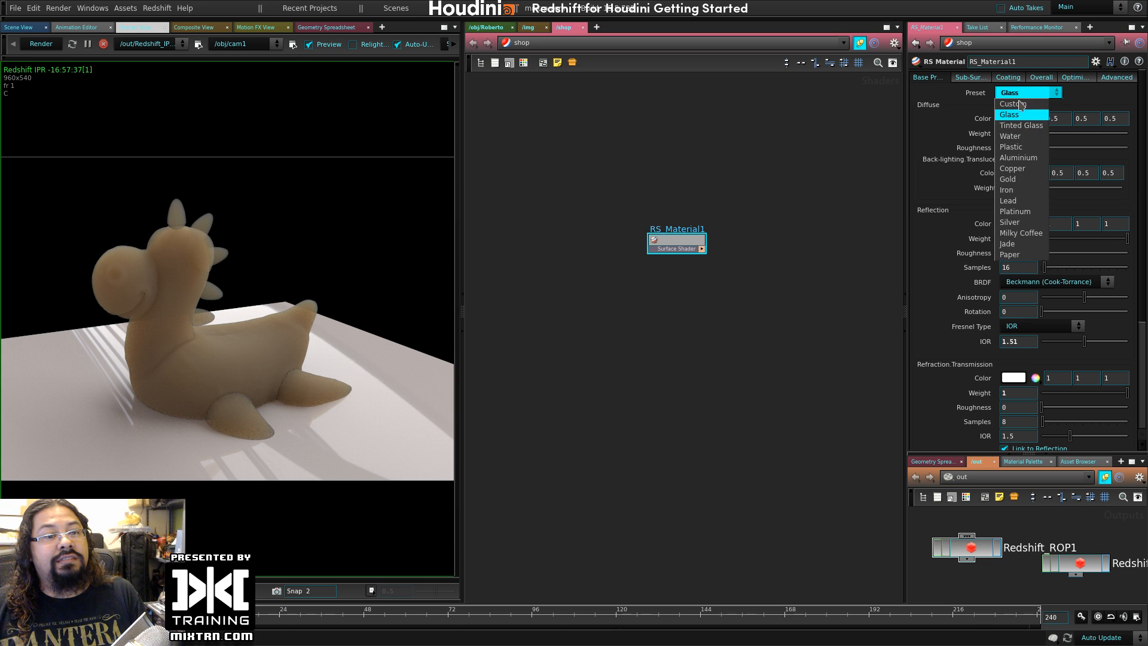
pyautogui.click(1026, 233)
pyautogui.click(983, 547)
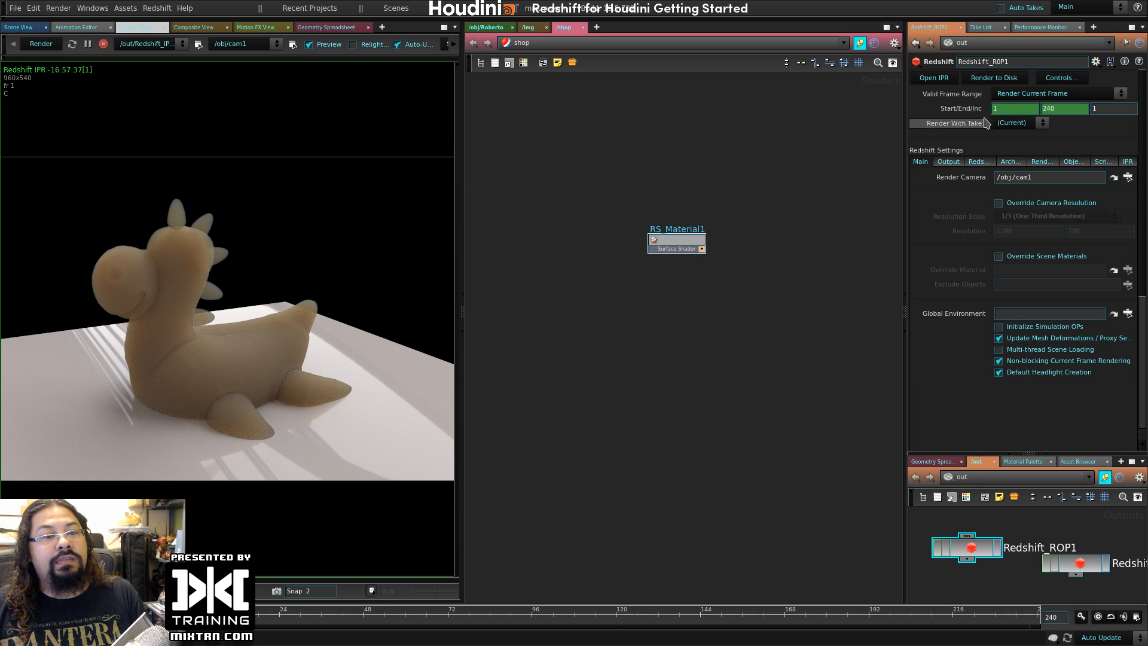
pyautogui.click(1037, 207)
pyautogui.click(994, 79)
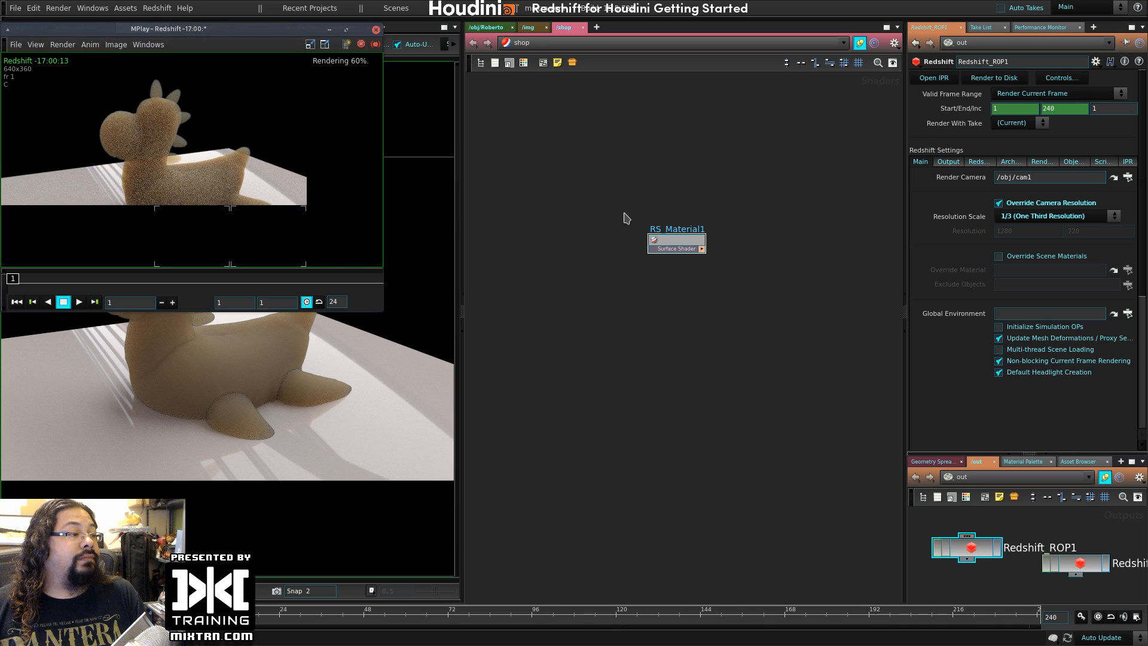
pyautogui.moveTo(230, 29); pyautogui.dragTo(666, 139)
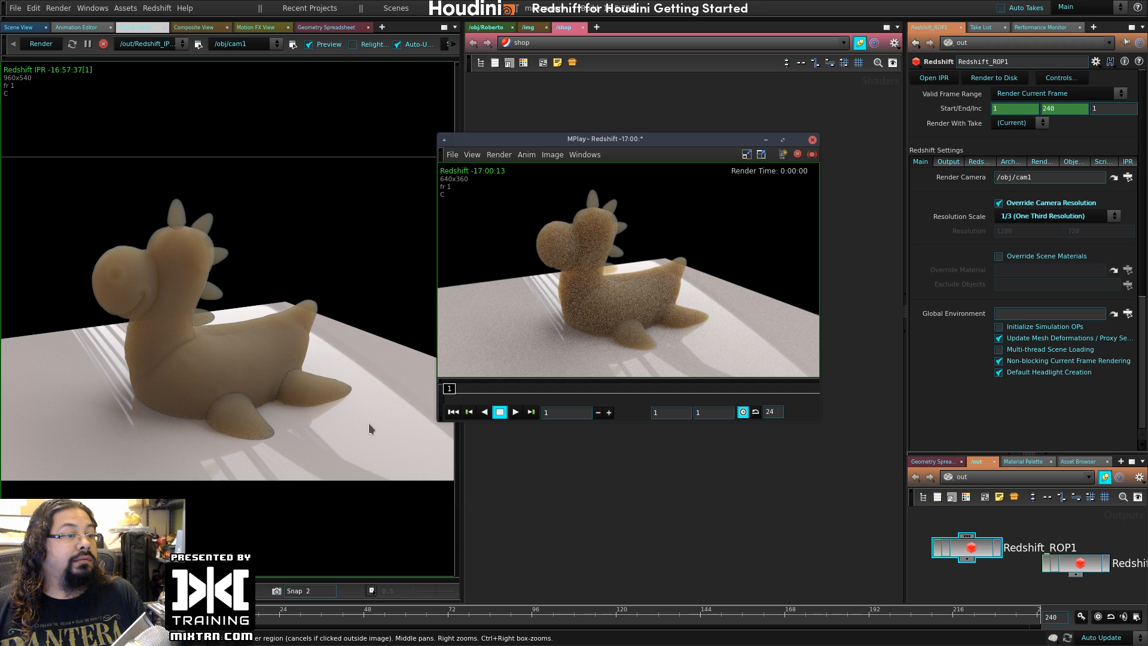
pyautogui.click(812, 140)
# - Widen the parameter pane and review the refraction and sub-surface settings of RS_Material1
pyautogui.click(676, 242)
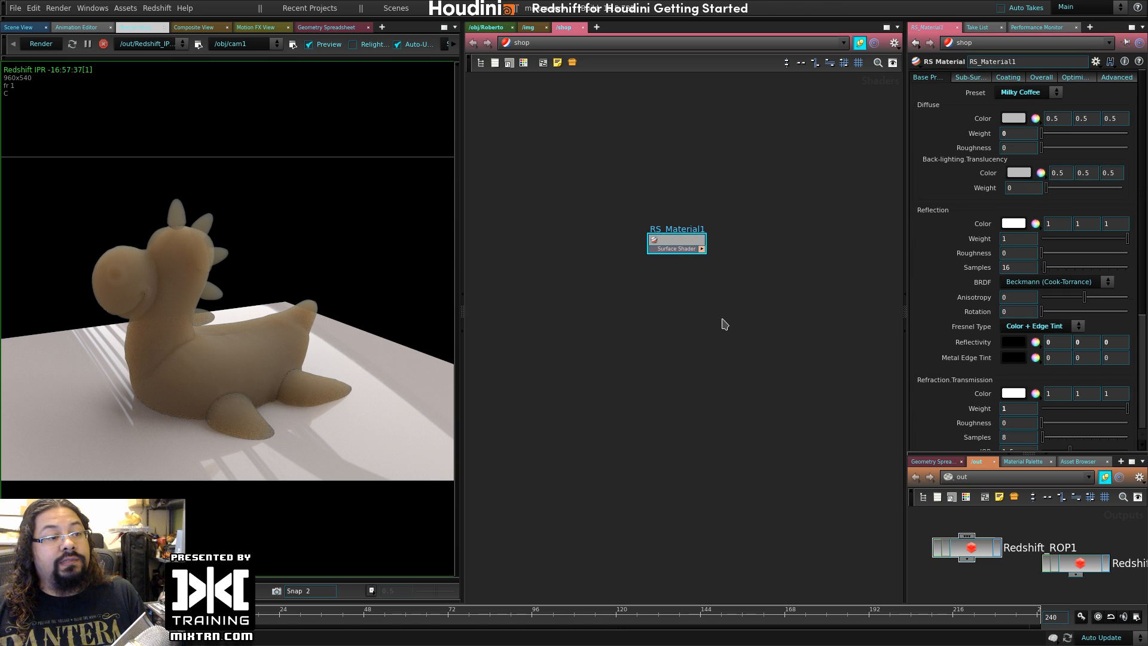
pyautogui.moveTo(674, 242); pyautogui.dragTo(651, 165)
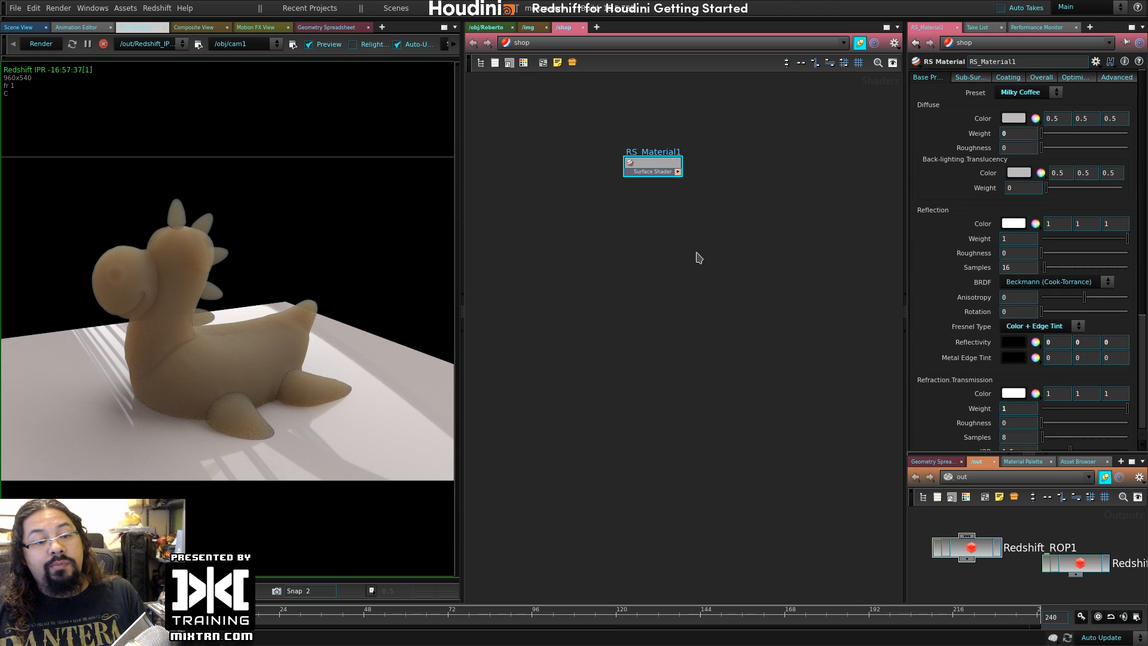
pyautogui.moveTo(904, 255); pyautogui.dragTo(853, 263)
pyautogui.scroll(-5, 888, 266)
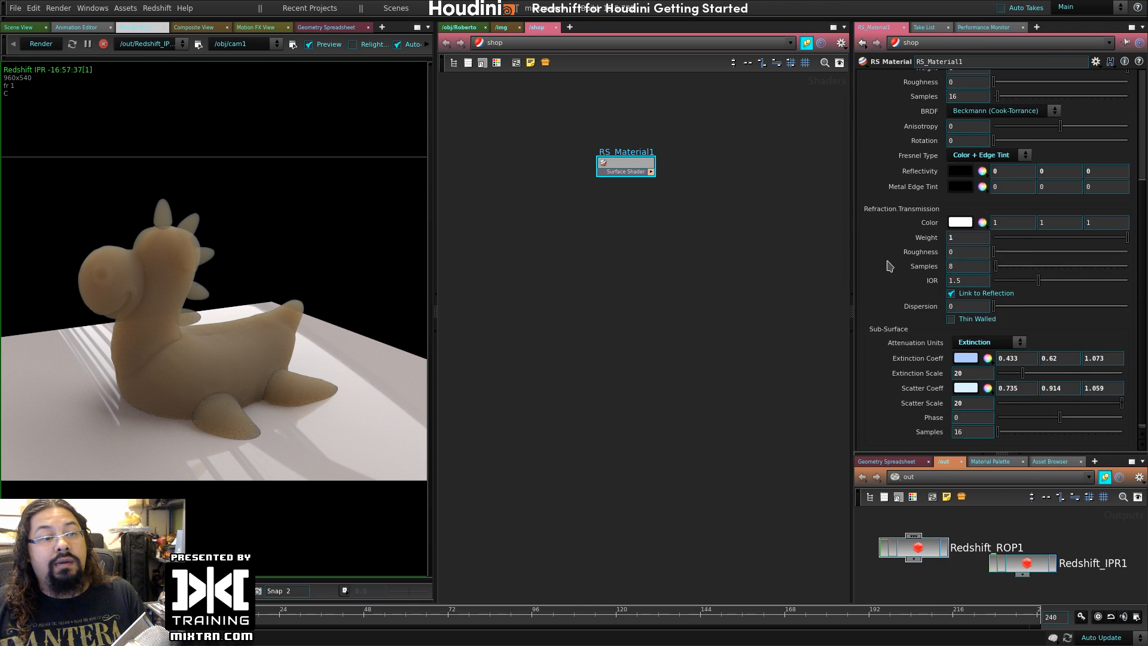
pyautogui.scroll(5, 889, 266)
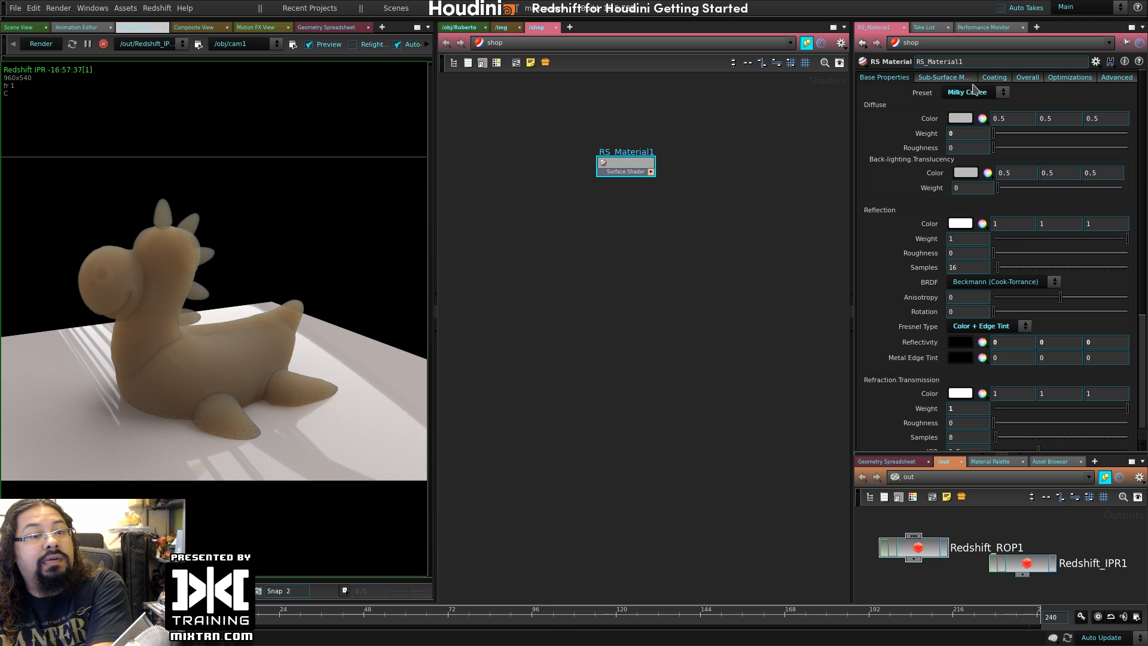
# - Apply the Plastic preset to RS_Material1 with the IPR running, and test its reflection roughness at 0.576 before returning it to 0
pyautogui.click(974, 91)
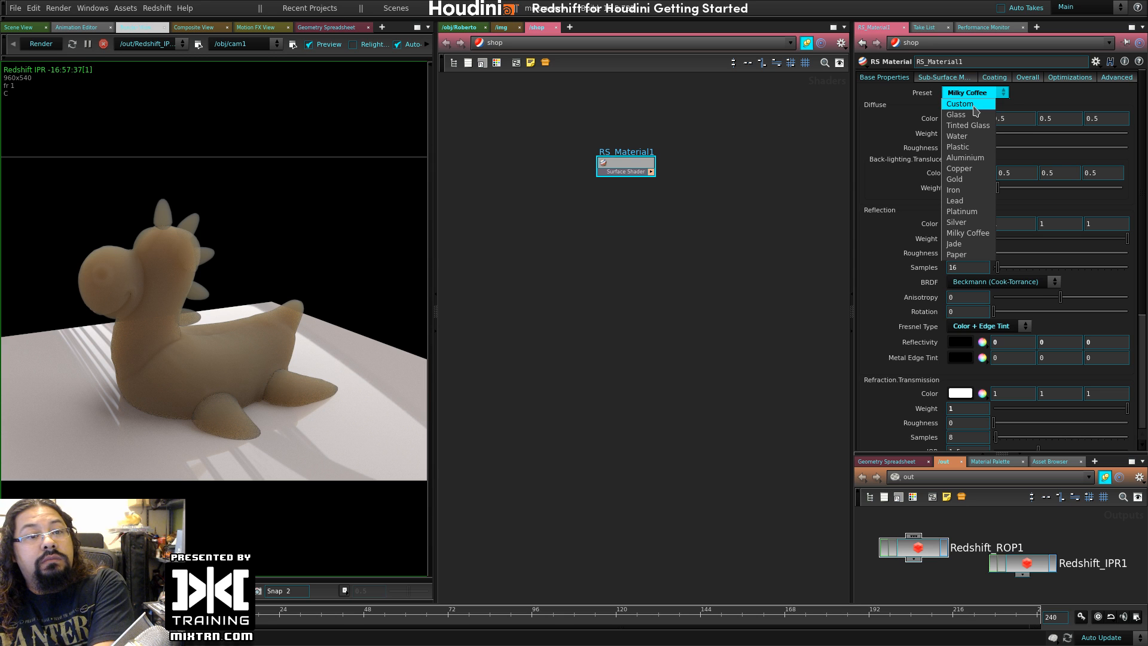
pyautogui.click(959, 147)
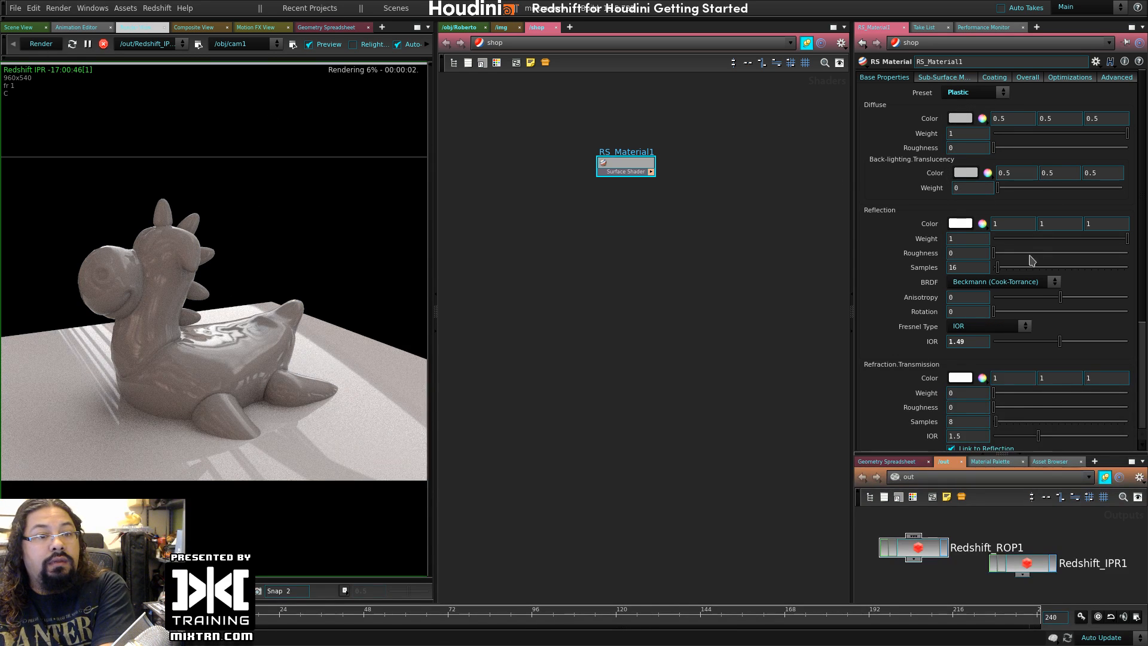
pyautogui.moveTo(995, 253); pyautogui.dragTo(1070, 253)
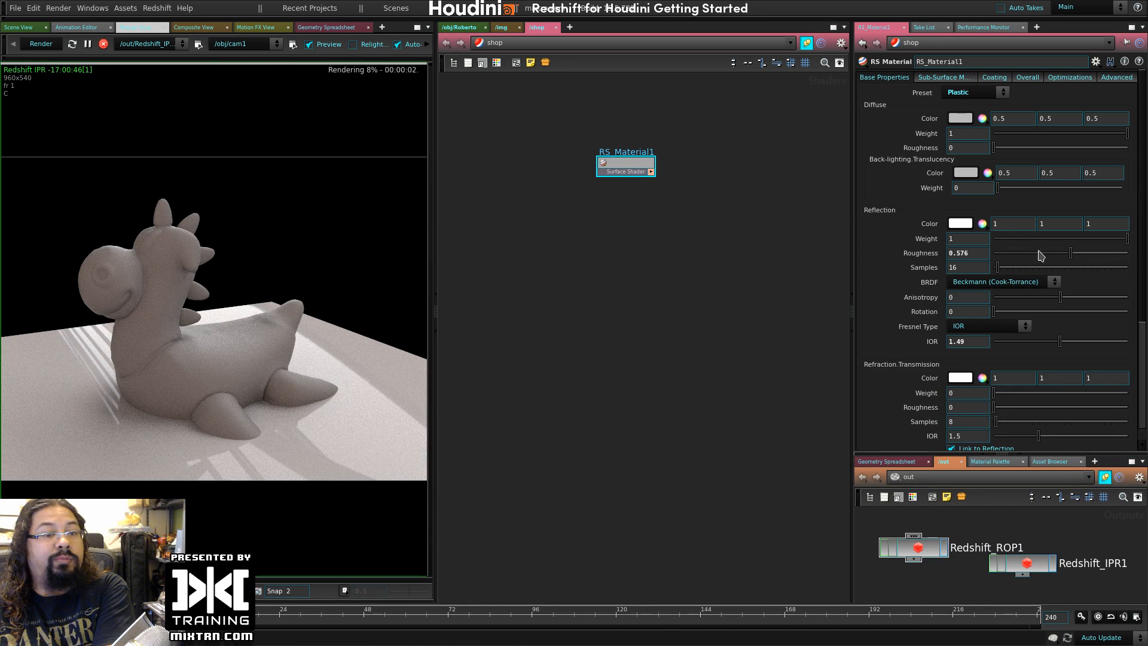
pyautogui.moveTo(1047, 254); pyautogui.dragTo(986, 262)
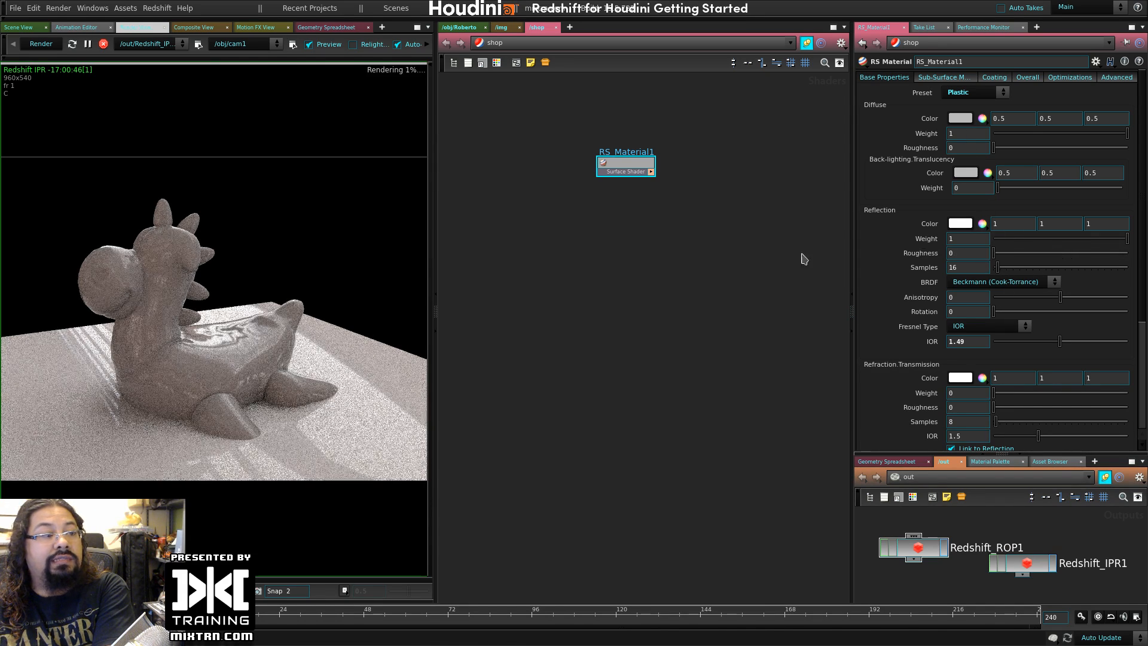
# - Test dark red and purple as the reflection color of RS_Material1, and reset the reflection color to white
pyautogui.click(959, 222)
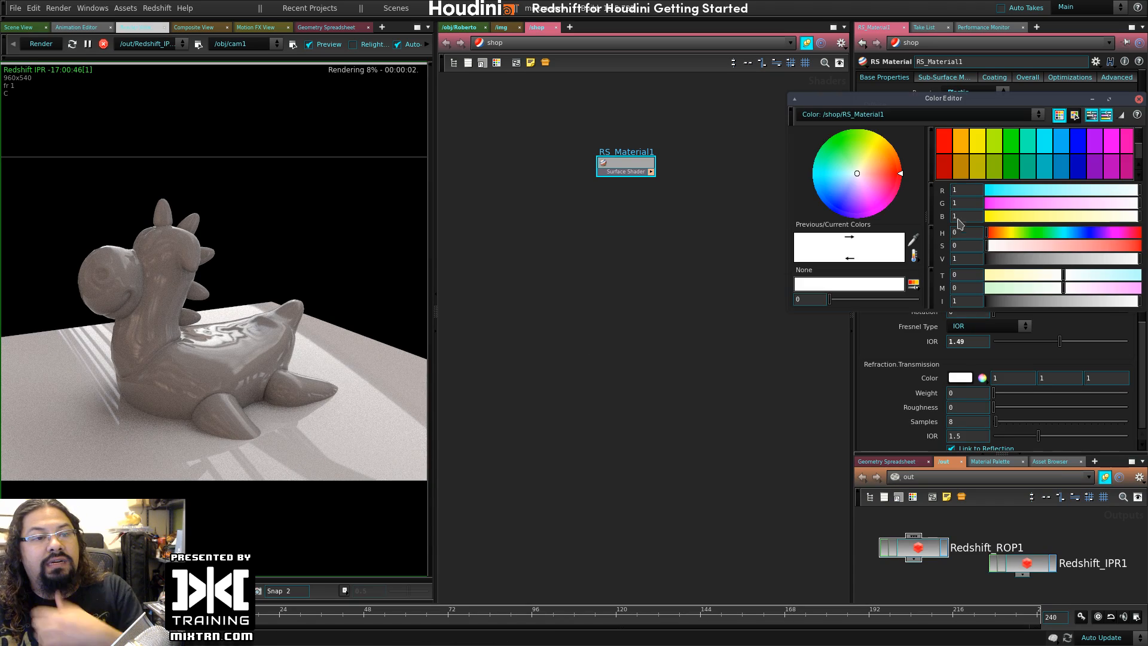
pyautogui.click(943, 162)
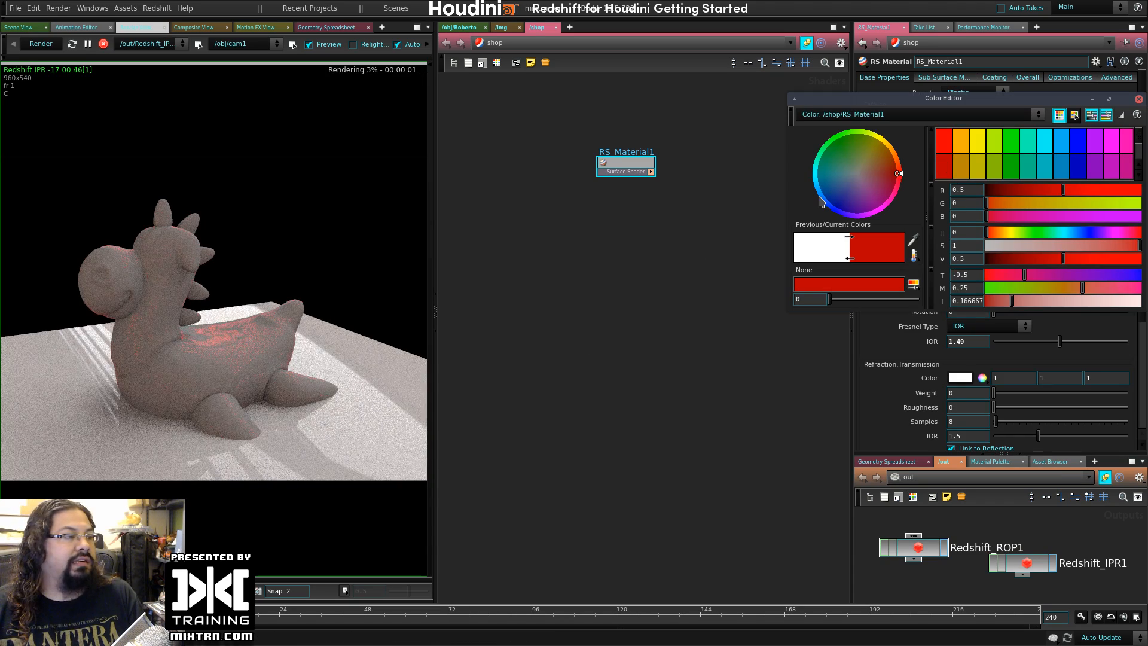
pyautogui.click(1094, 141)
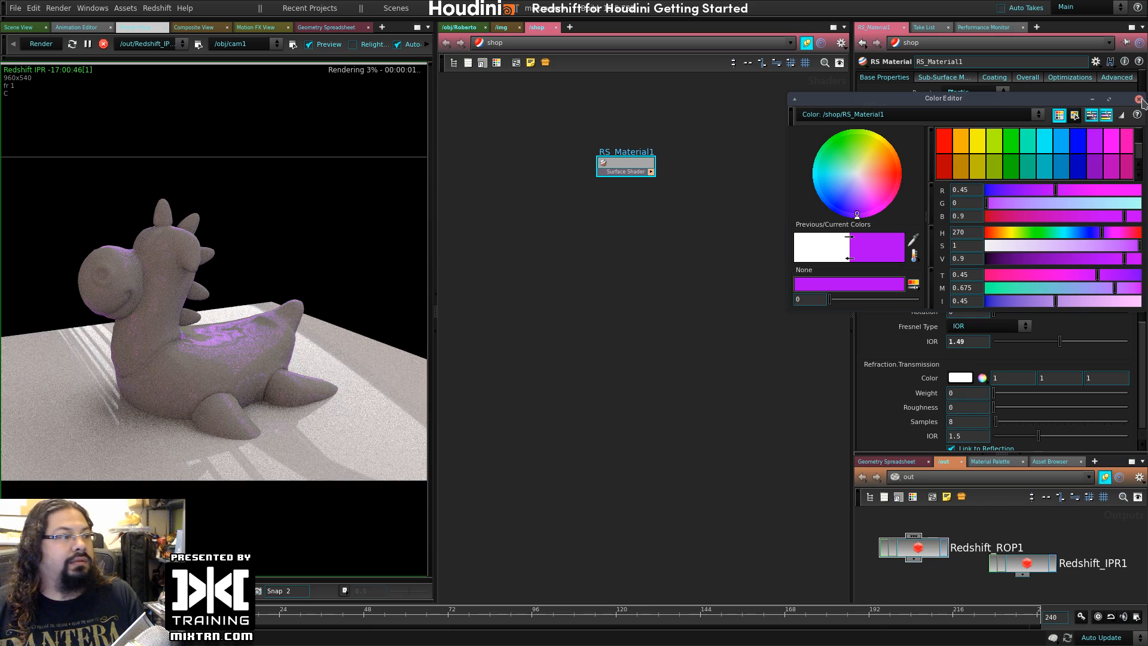
pyautogui.click(1139, 100)
pyautogui.rightClick(961, 224)
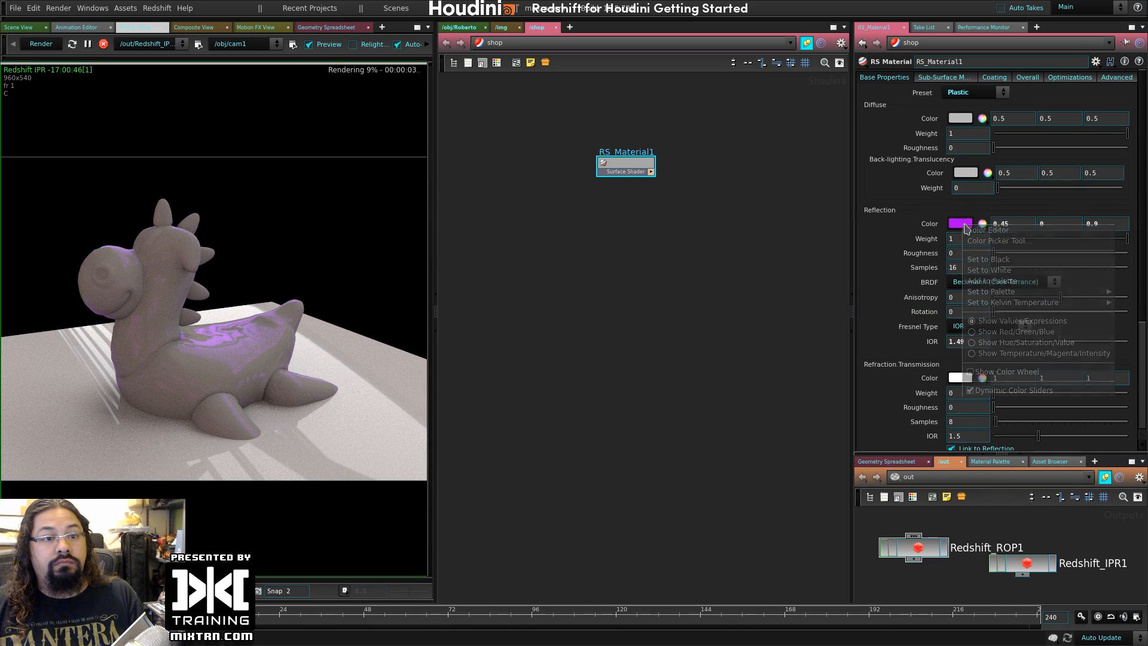
pyautogui.click(1005, 271)
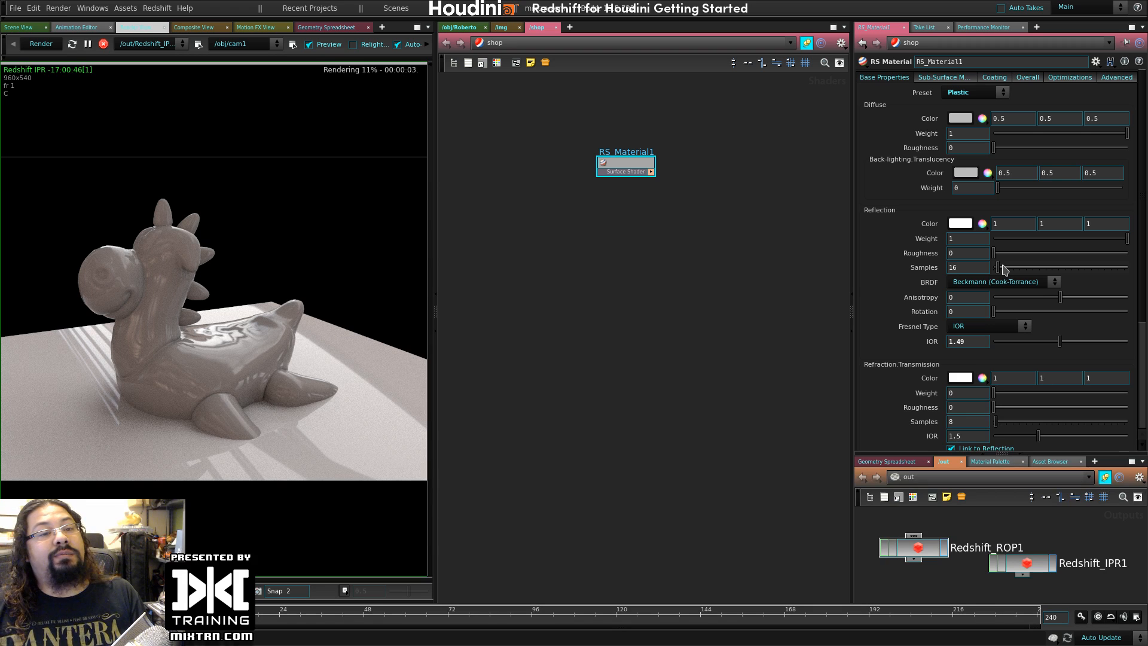
# - Try orange as the diffuse color of RS_Material1, and set it to blue with values 0, 0.45, 0.9
pyautogui.click(964, 127)
pyautogui.click(961, 143)
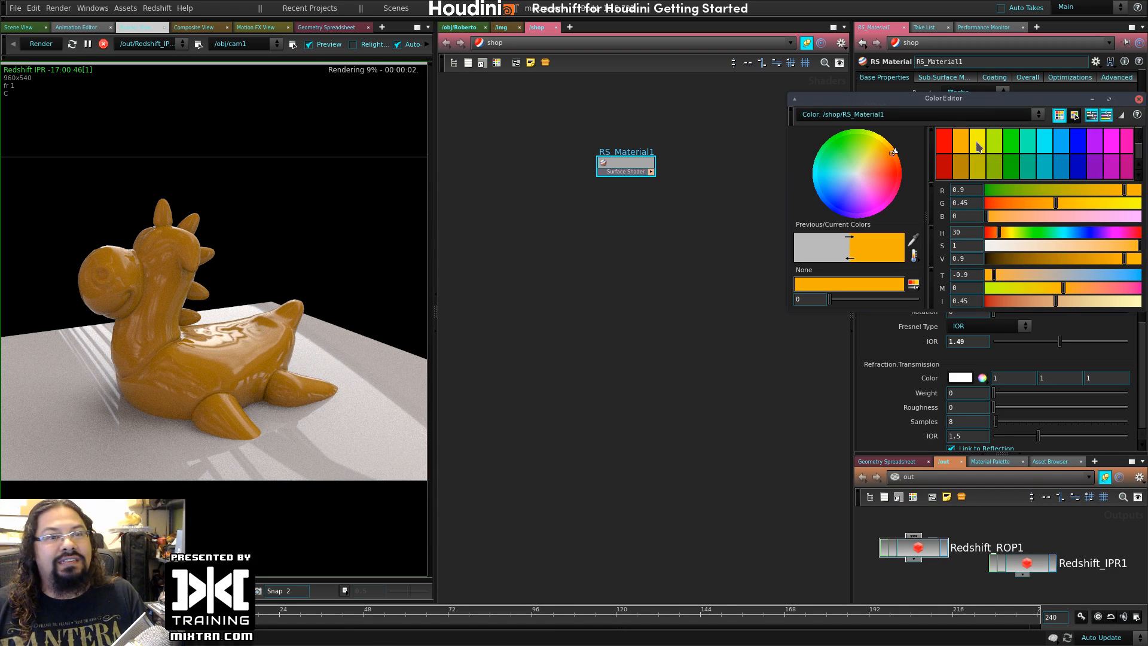
pyautogui.click(1064, 143)
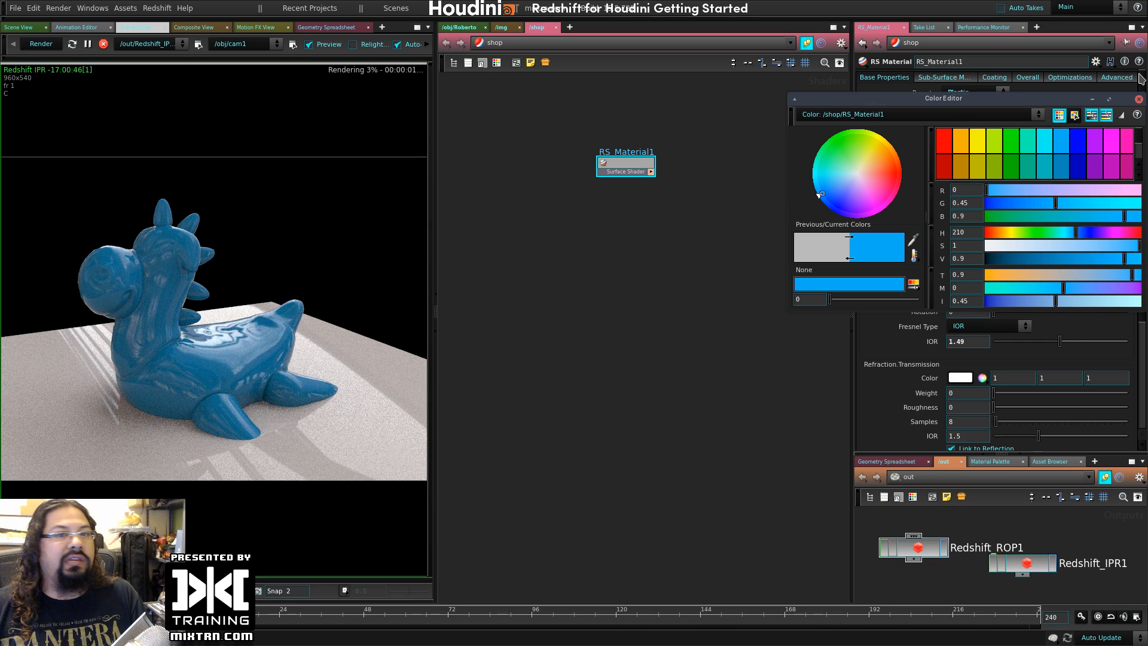
pyautogui.click(1138, 99)
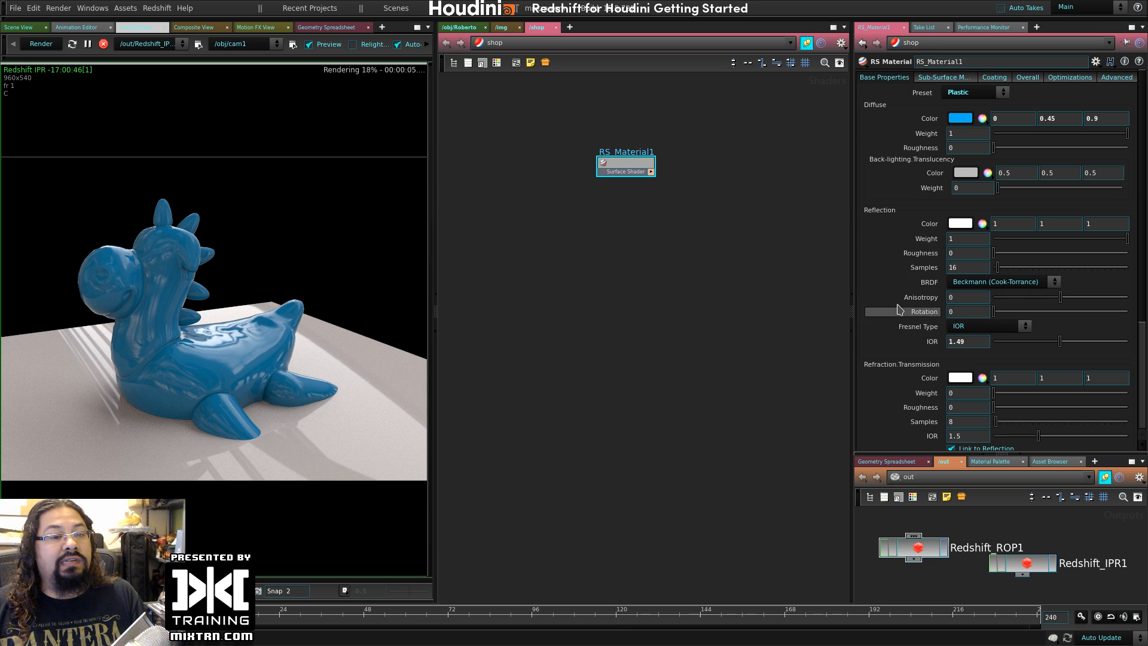
# - Review RS_Material1's base, sub-surface, coating, overall, optimization and advanced parameters
pyautogui.scroll(-3, 913, 238)
pyautogui.scroll(3, 897, 226)
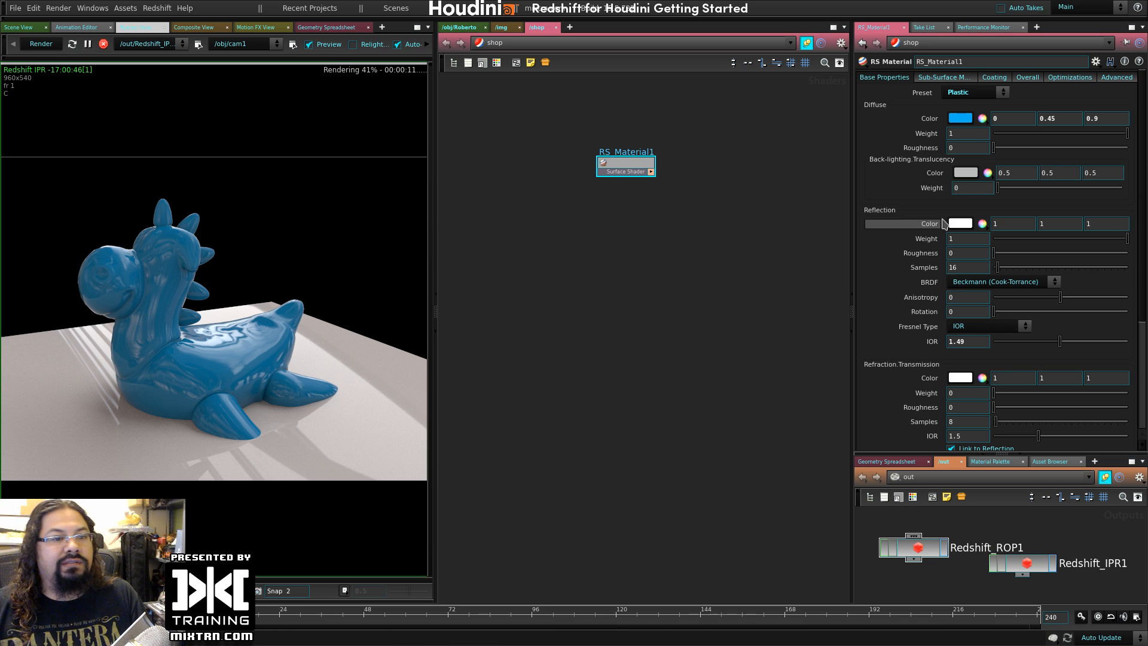
pyautogui.scroll(-5, 933, 236)
pyautogui.scroll(5, 933, 239)
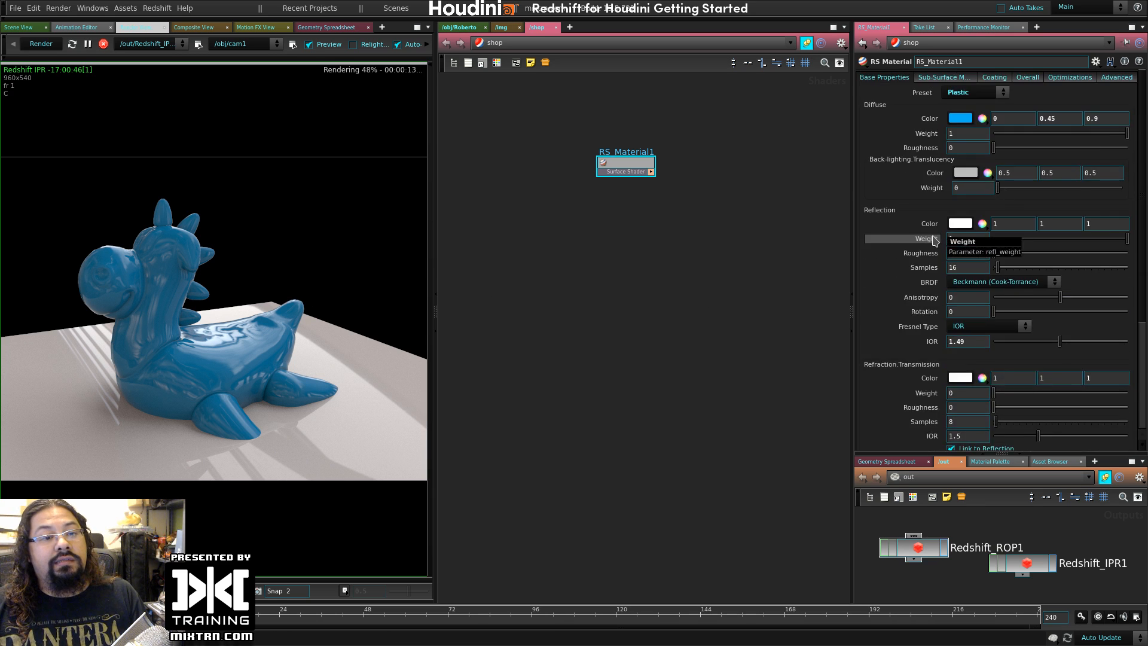
pyautogui.scroll(-5, 930, 257)
pyautogui.scroll(6, 936, 124)
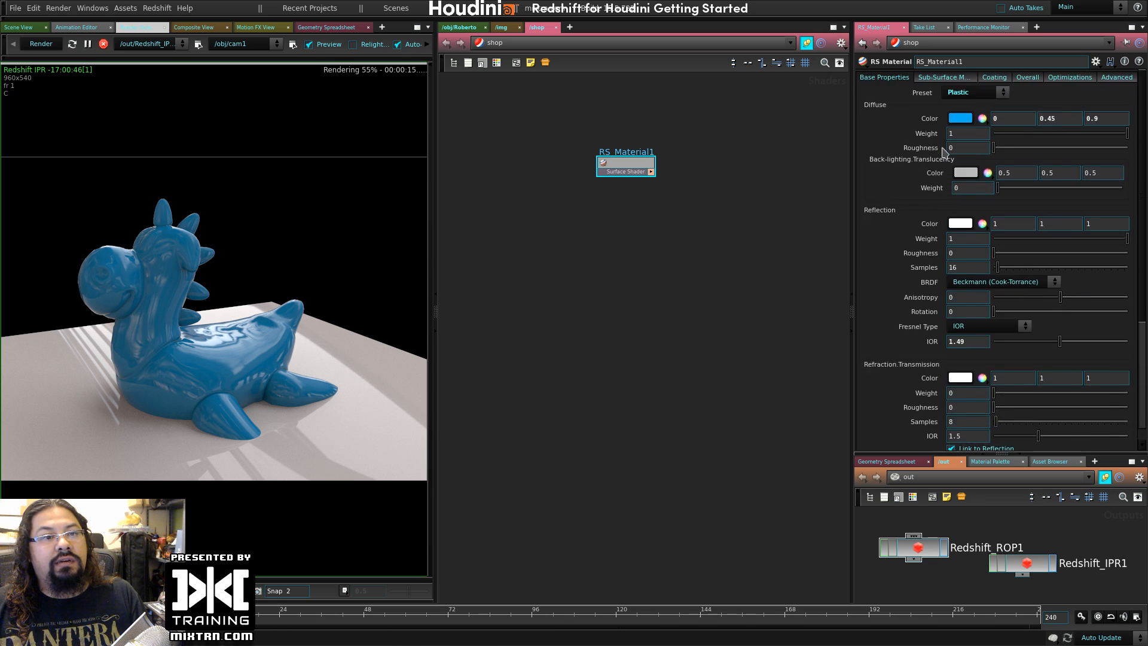
pyautogui.click(945, 78)
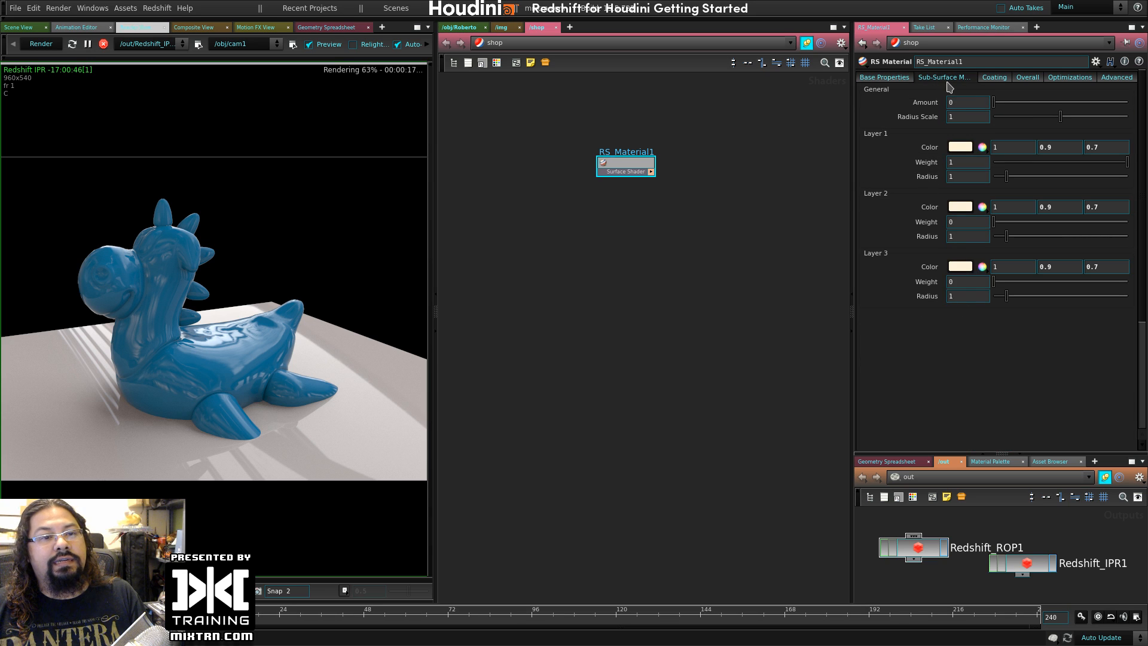
pyautogui.click(1004, 78)
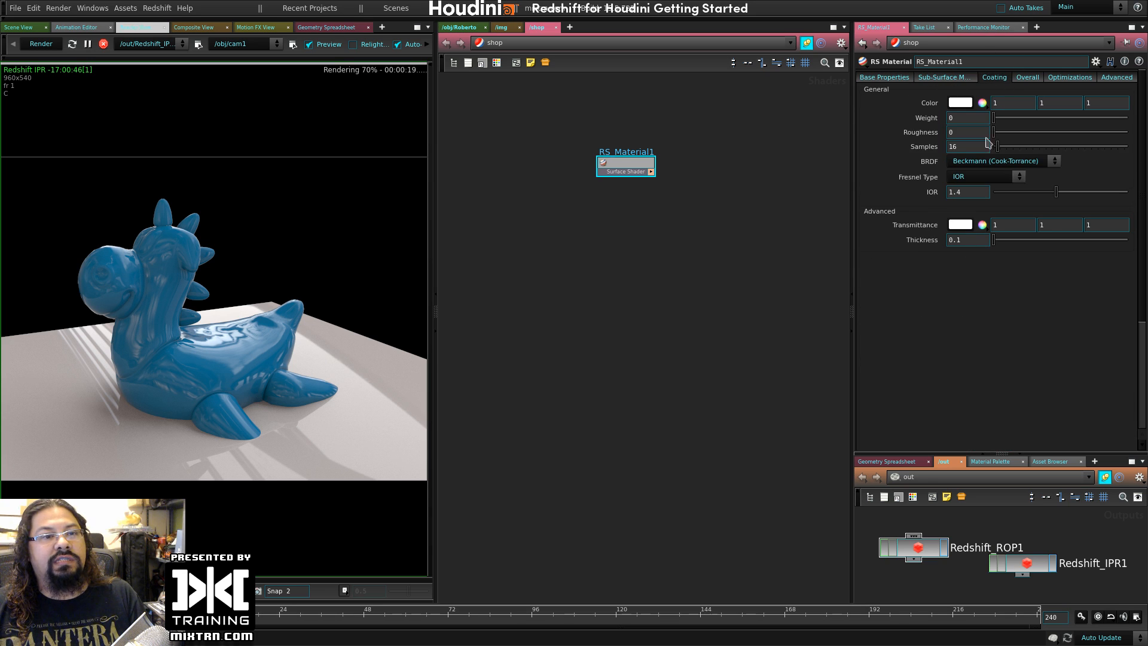
pyautogui.click(1027, 77)
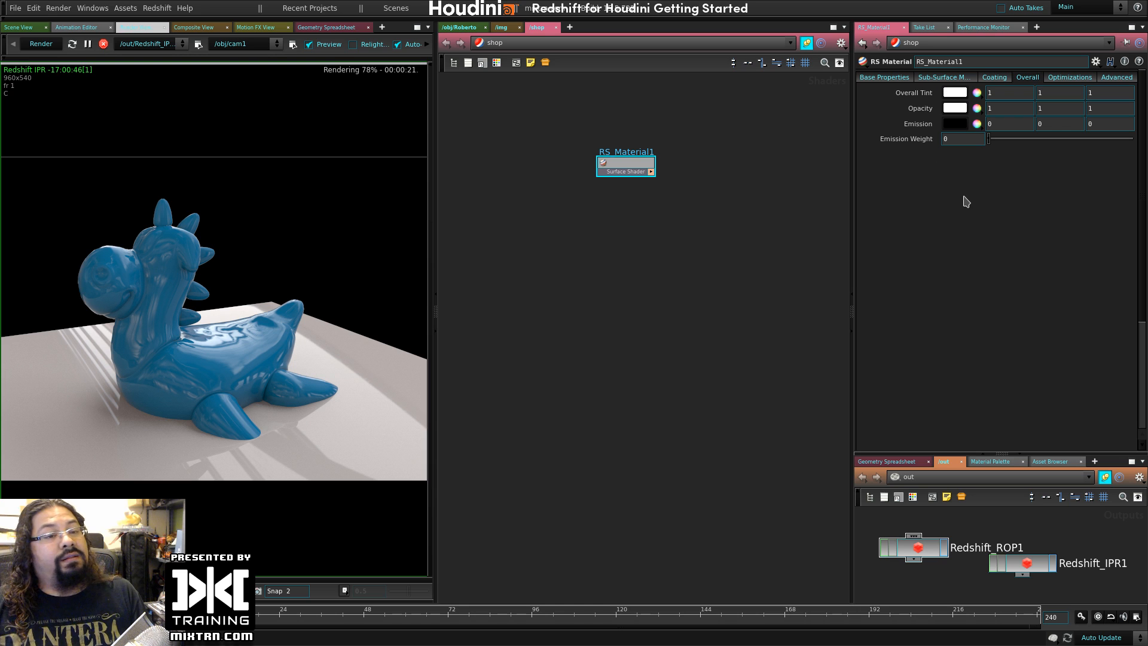
pyautogui.click(1069, 77)
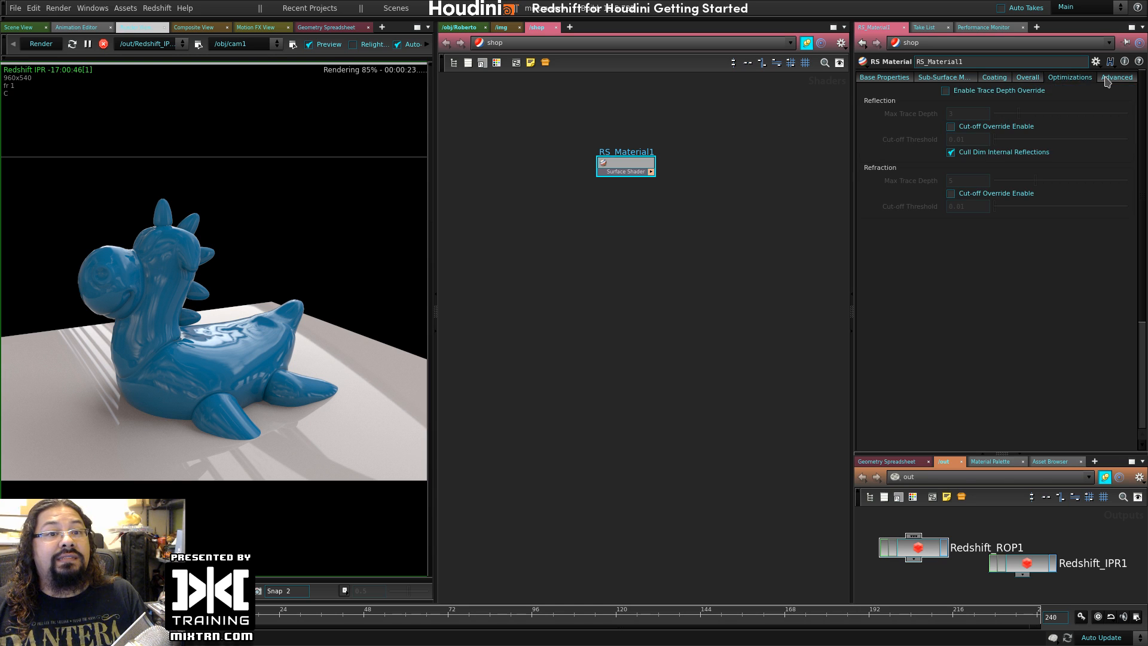
pyautogui.click(1116, 77)
pyautogui.click(993, 78)
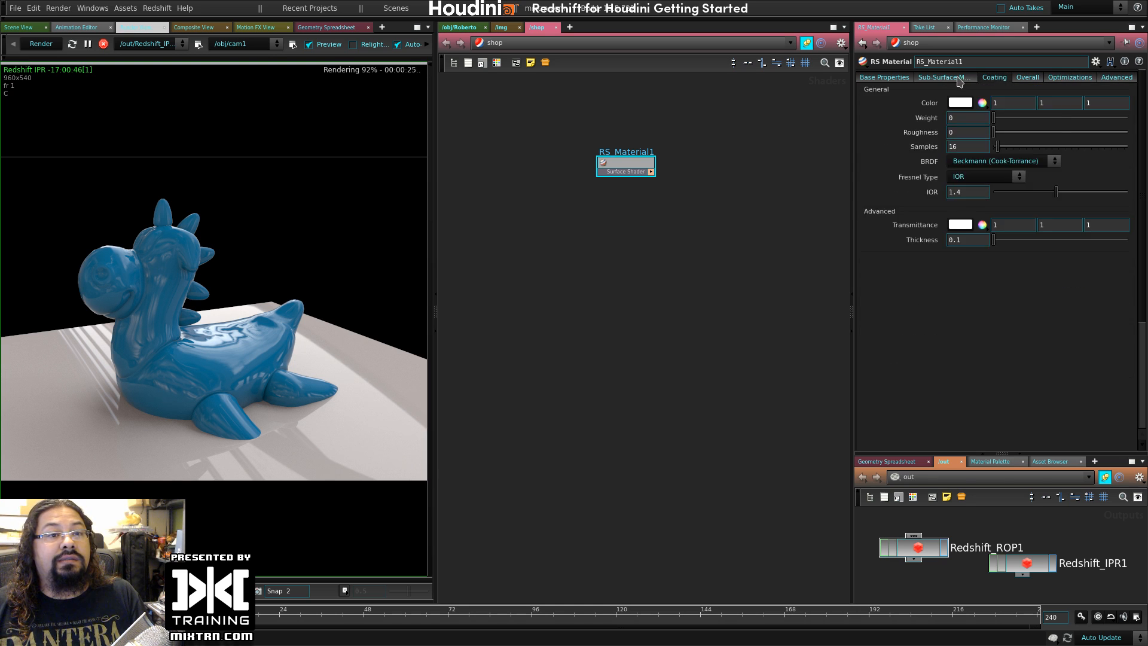
pyautogui.click(943, 78)
pyautogui.click(886, 78)
# - Stop the running Redshift IPR render
pyautogui.press('Tab')
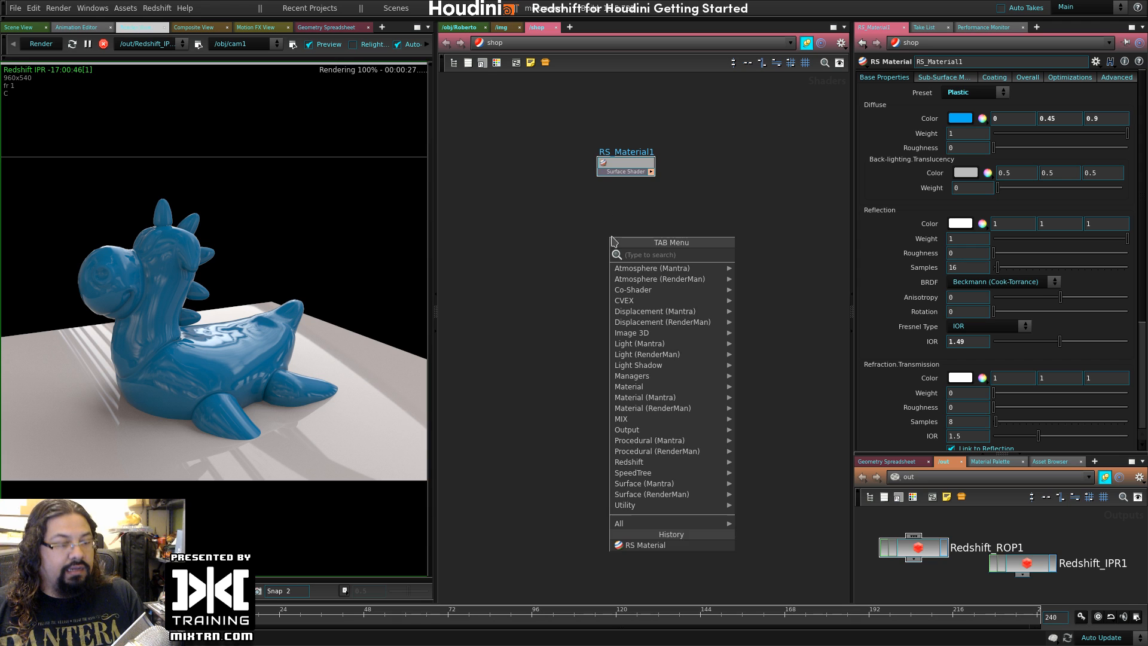
pyautogui.moveTo(637, 164); pyautogui.dragTo(637, 166)
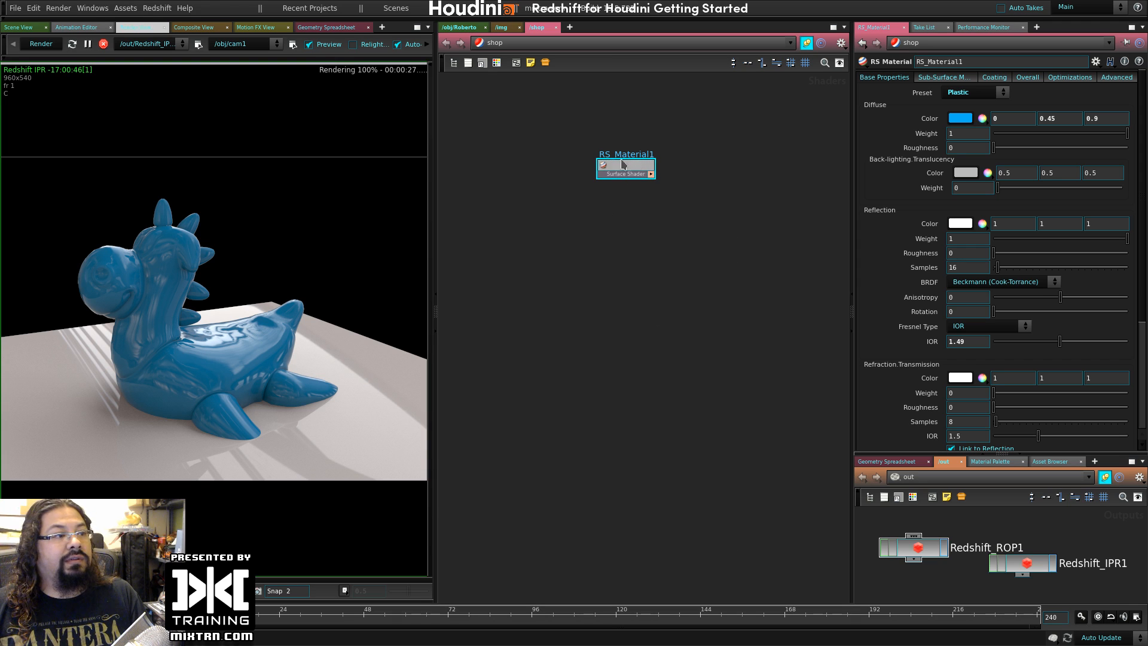
pyautogui.click(102, 46)
# - Inspect the nodes inside RS_Material1 and its redshift_vopnet1, and return to the shop level
pyautogui.doubleClick(617, 166)
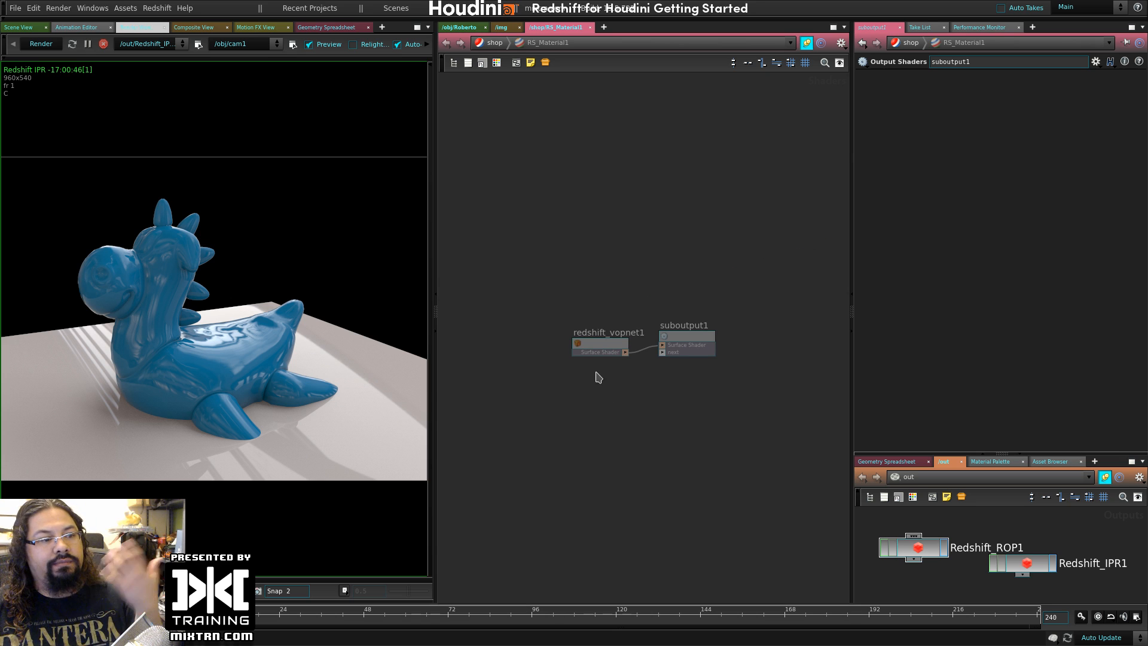
pyautogui.doubleClick(610, 346)
pyautogui.moveTo(523, 366); pyautogui.dragTo(604, 353, button='middle')
pyautogui.moveTo(509, 225); pyautogui.dragTo(770, 356)
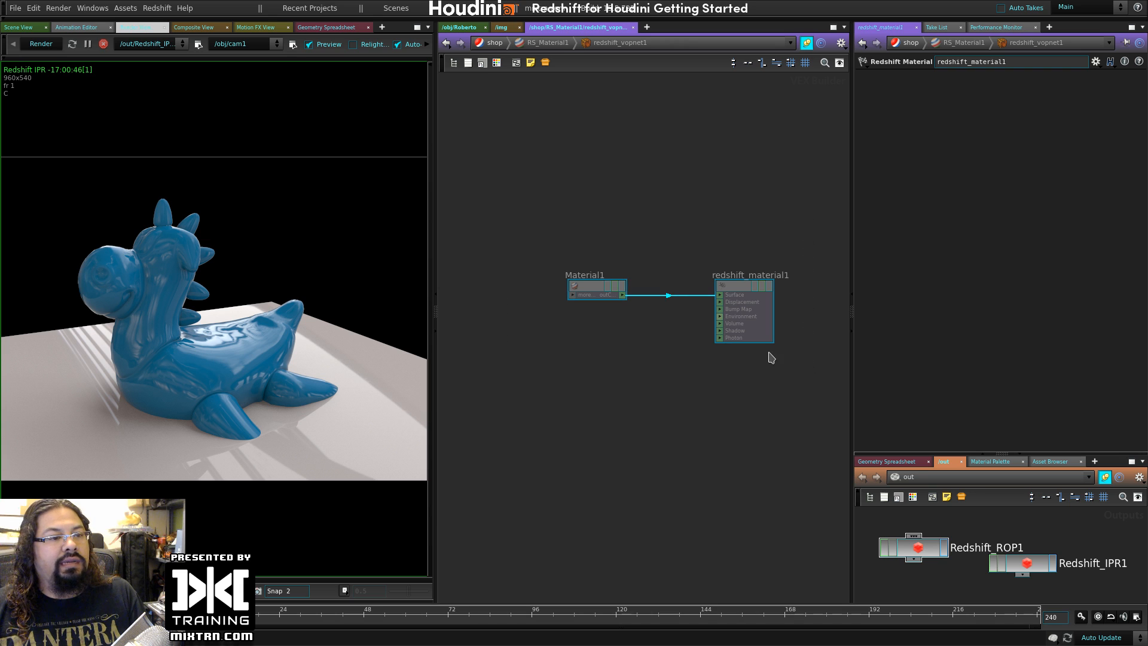
pyautogui.moveTo(482, 235); pyautogui.dragTo(622, 380)
pyautogui.press('u')
pyautogui.press('u')
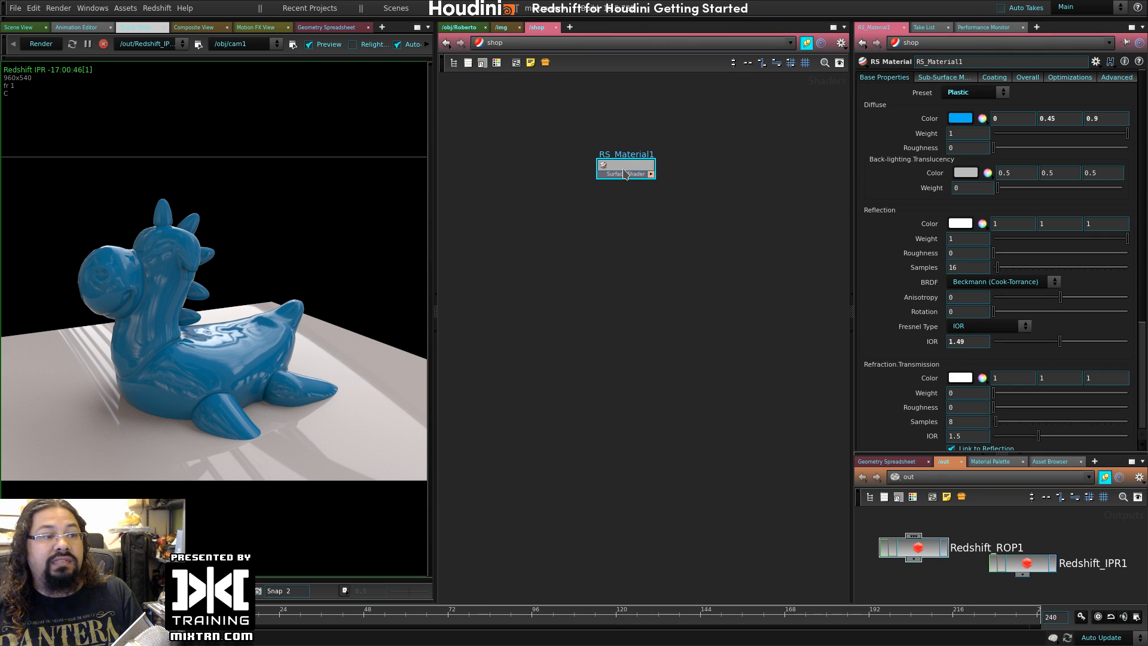
# - Unlock RS_Material1 to allow editing of its contents, and enter its redshift_vopnet1 network
pyautogui.rightClick(625, 174)
pyautogui.click(675, 299)
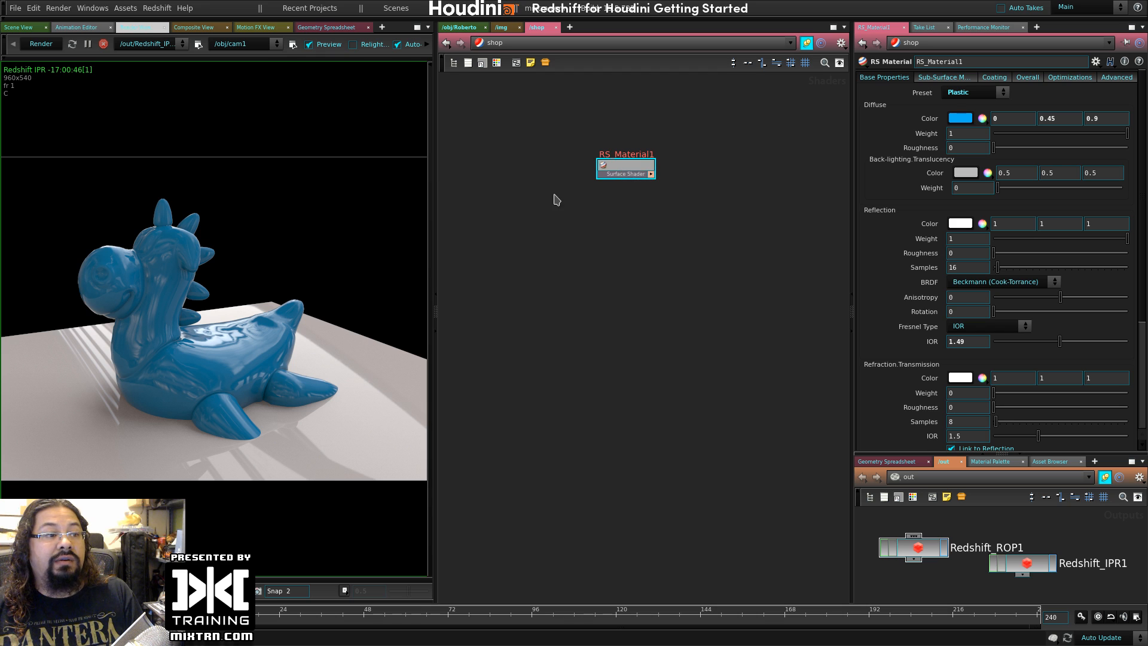
pyautogui.doubleClick(631, 167)
pyautogui.doubleClick(597, 346)
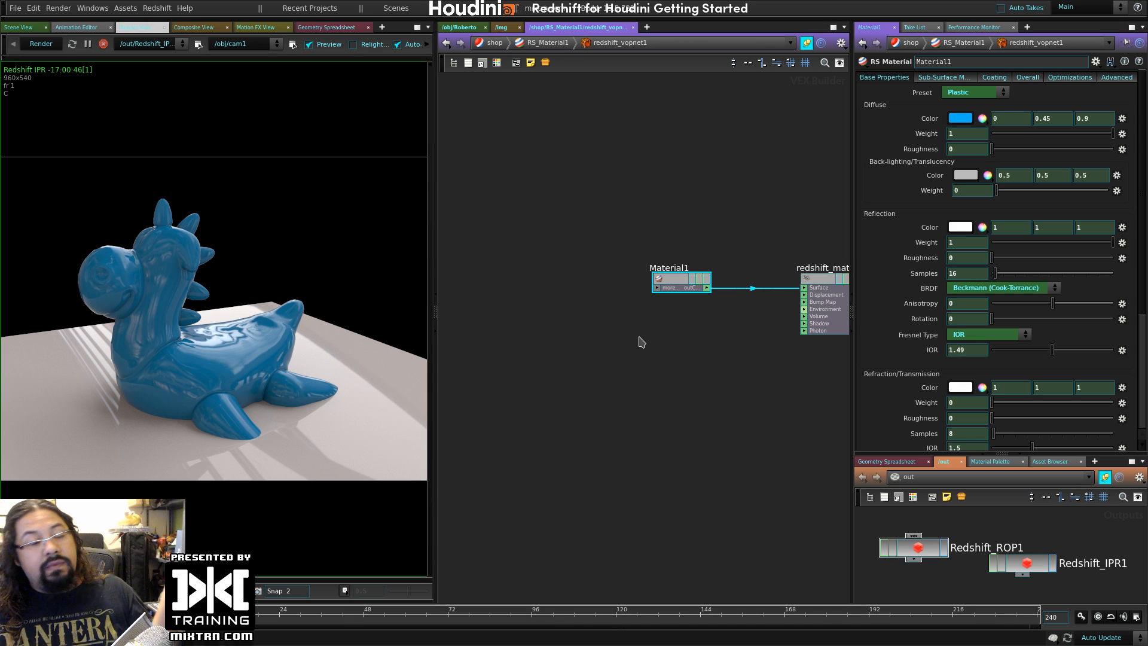
# - Find the RS Texture node for adding to the redshift_vopnet1 network near Material1
pyautogui.press('Tab')
pyautogui.write('tes')
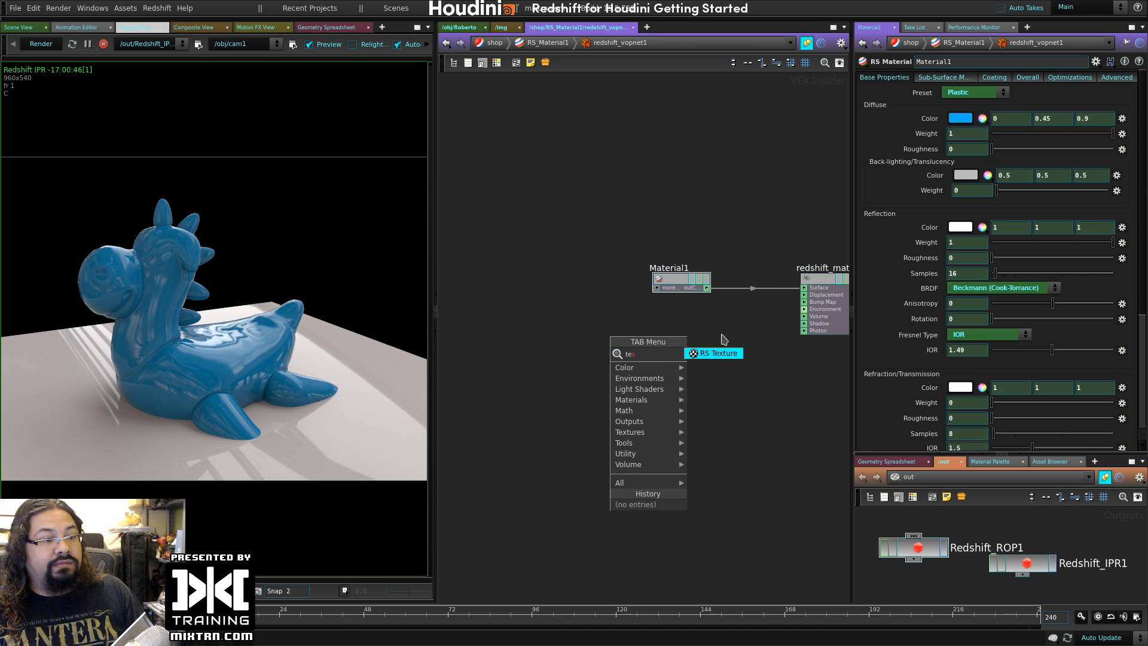
# - Add an RS Texture node beside Material1 in the shader network, then return to the RS_Material1 level
pyautogui.click(718, 354)
pyautogui.click(551, 302)
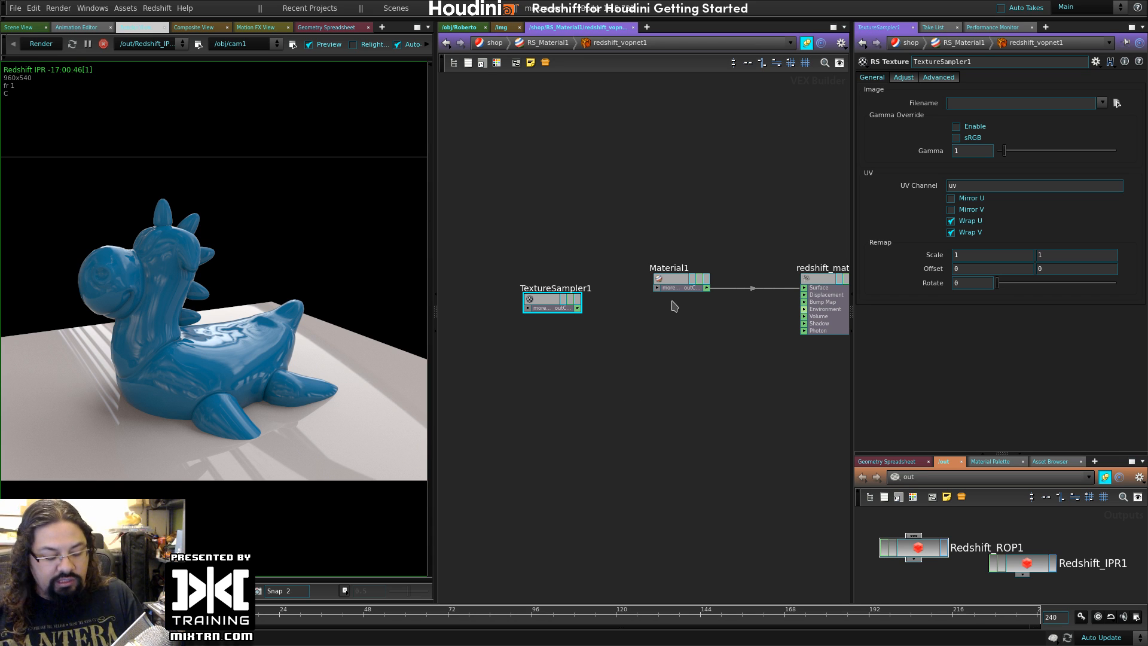
pyautogui.press('u')
pyautogui.press('u')
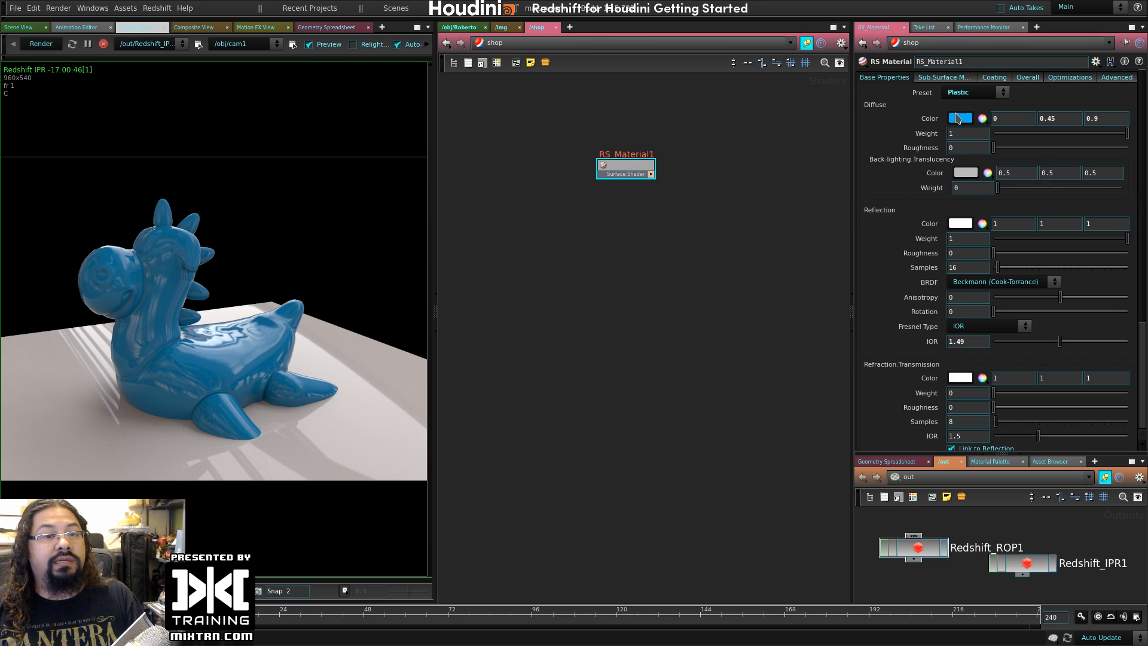
pyautogui.doubleClick(616, 166)
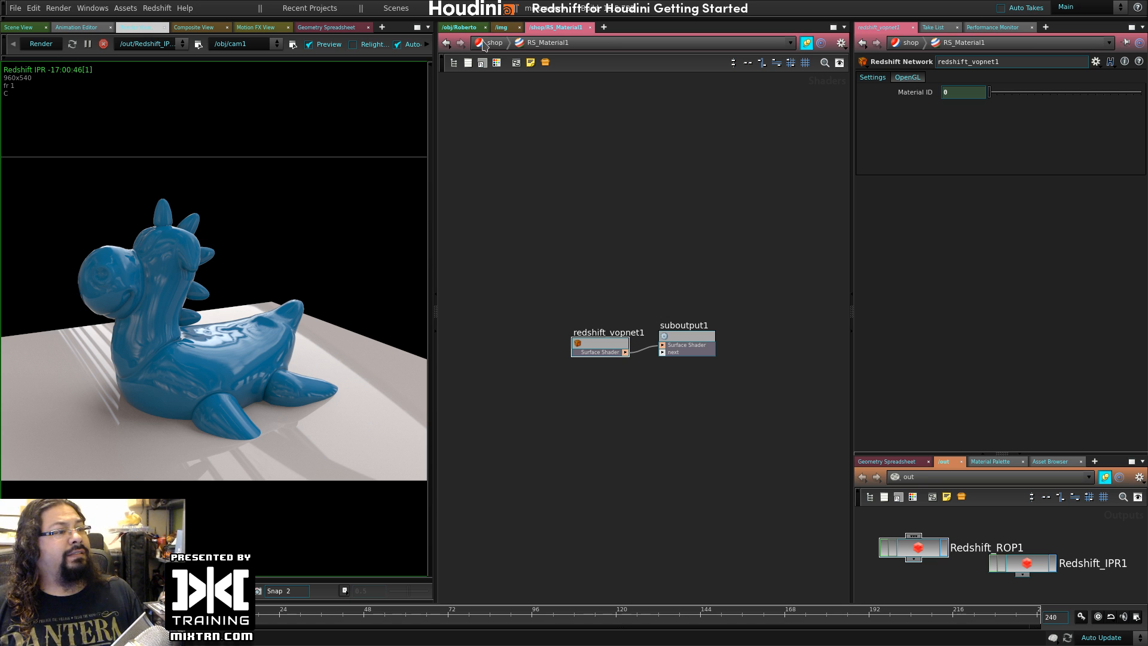
# - Add a Torus node beside the Roberto node in the Roberto geometry network
pyautogui.click(457, 27)
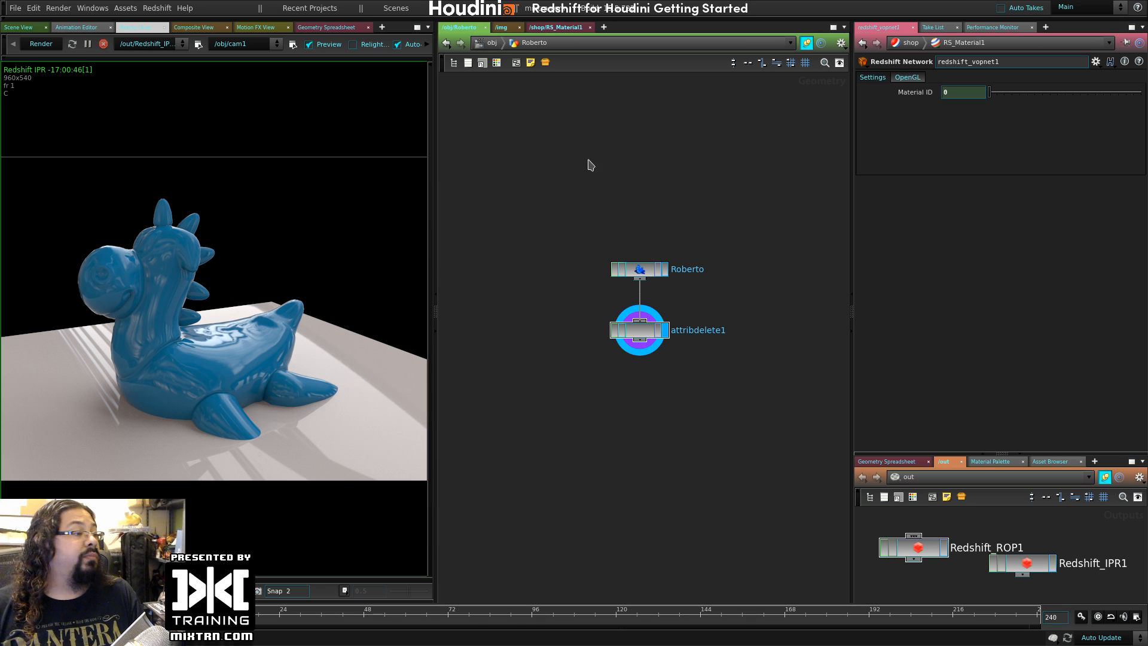
pyautogui.moveTo(515, 174); pyautogui.dragTo(679, 371)
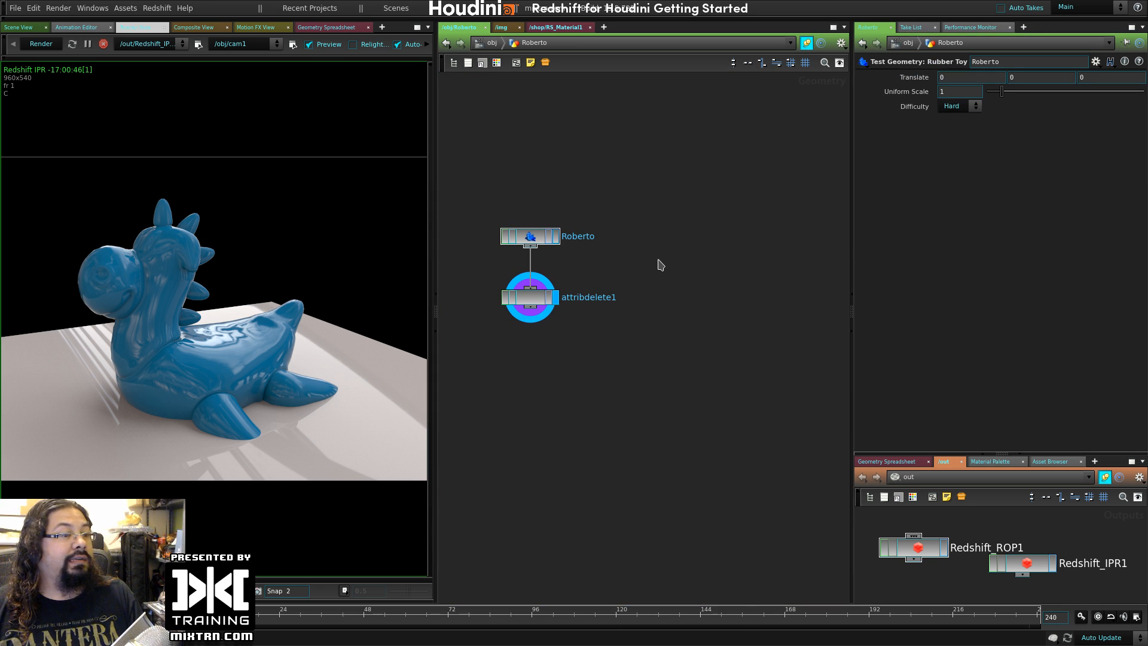
pyautogui.press('Tab')
pyautogui.write('tyu')
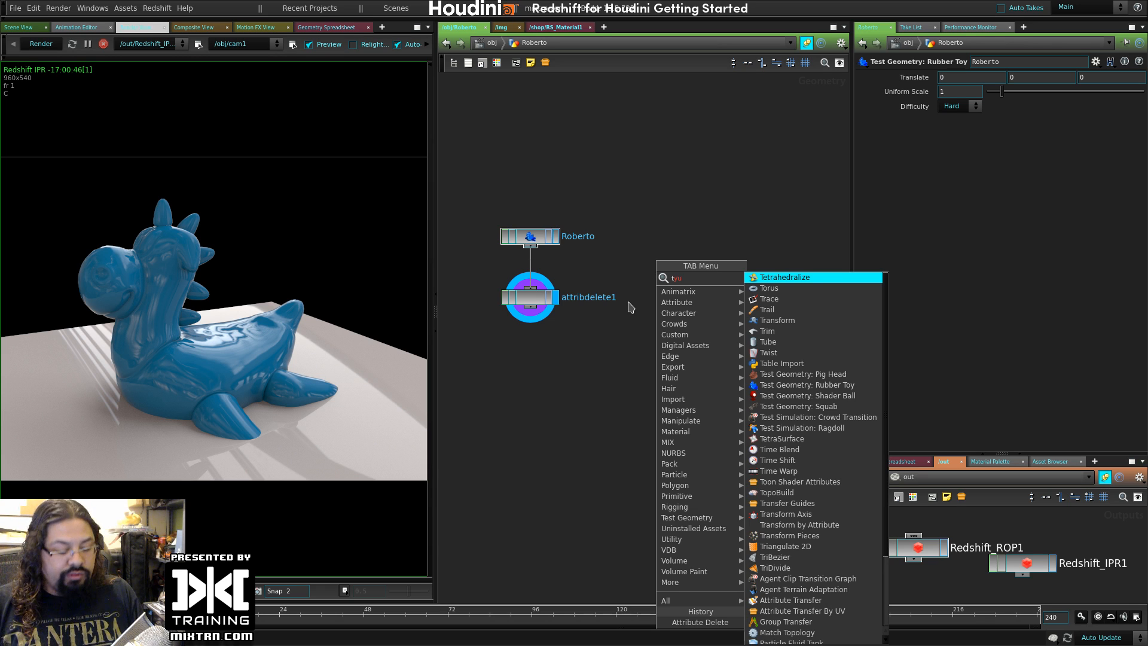
pyautogui.press('BackSpace')
pyautogui.press('BackSpace')
pyautogui.press('BackSpace')
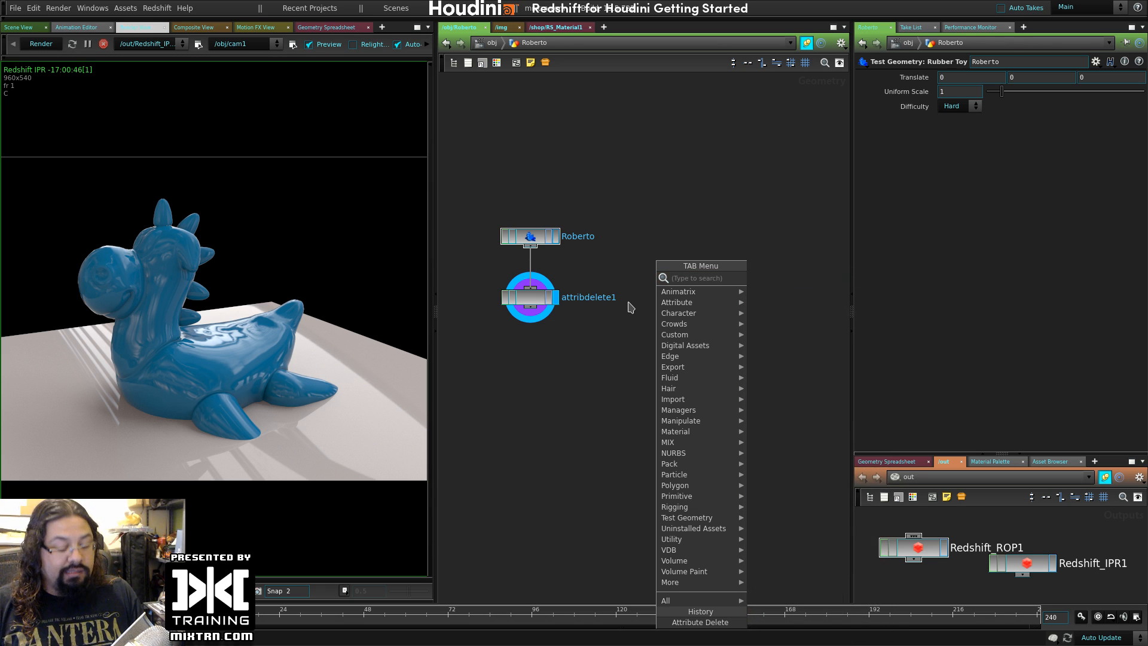
pyautogui.write('toru')
pyautogui.press('Return')
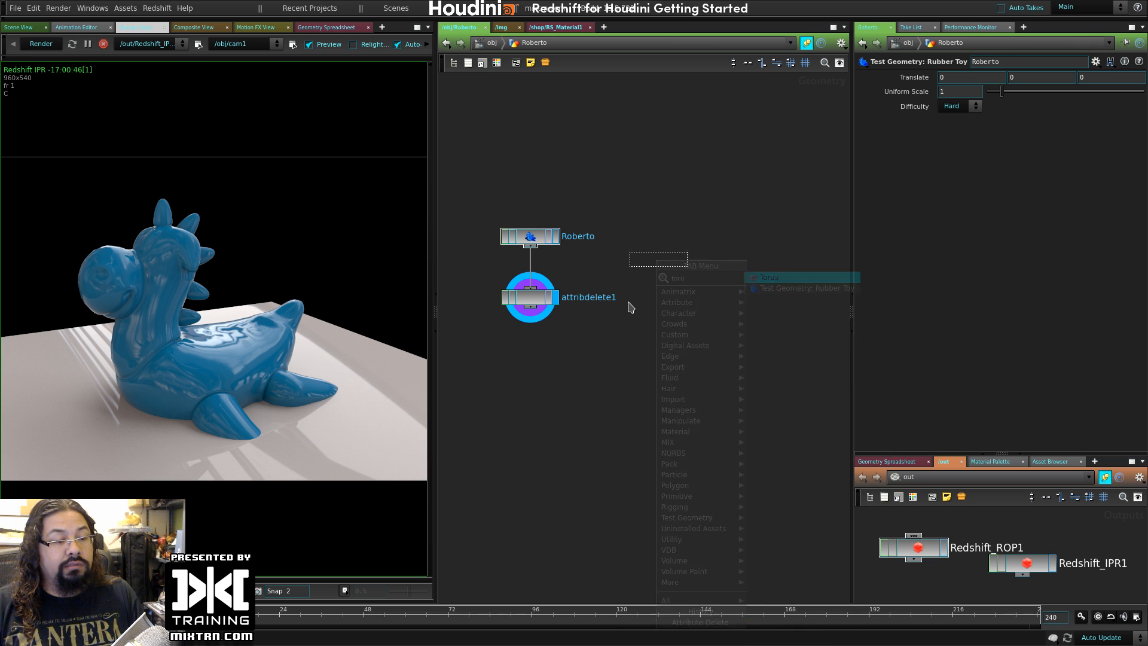
pyautogui.click(628, 302)
pyautogui.moveTo(628, 303); pyautogui.dragTo(660, 241)
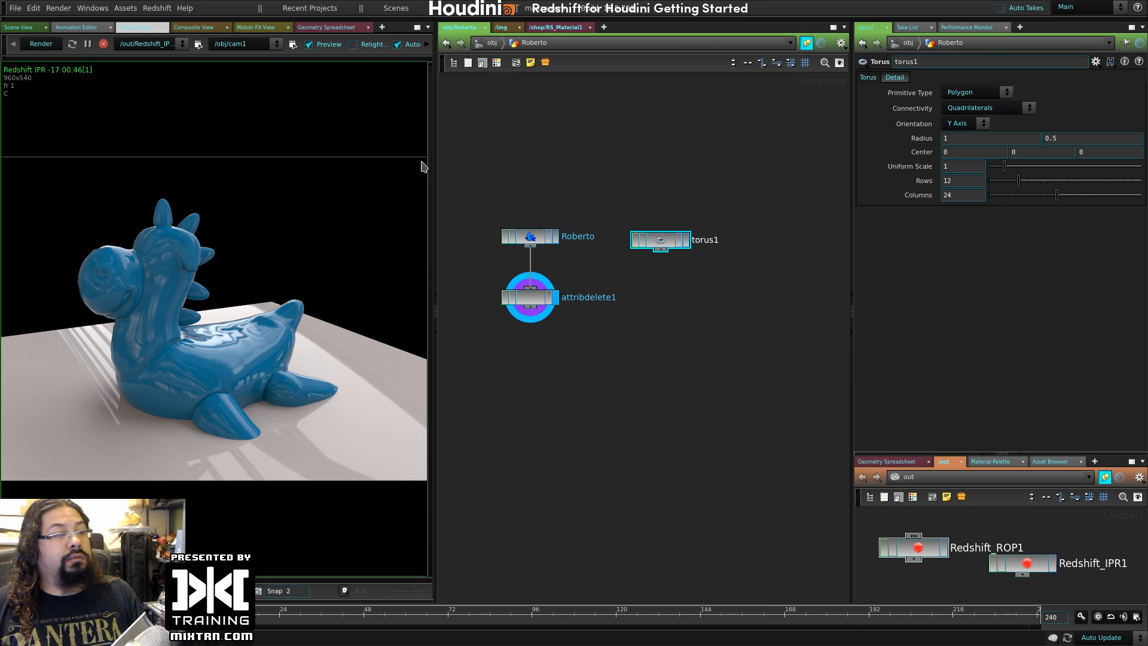
# - Display the torus in the scene view and raise its center to about 0.9 in Y
pyautogui.click(18, 27)
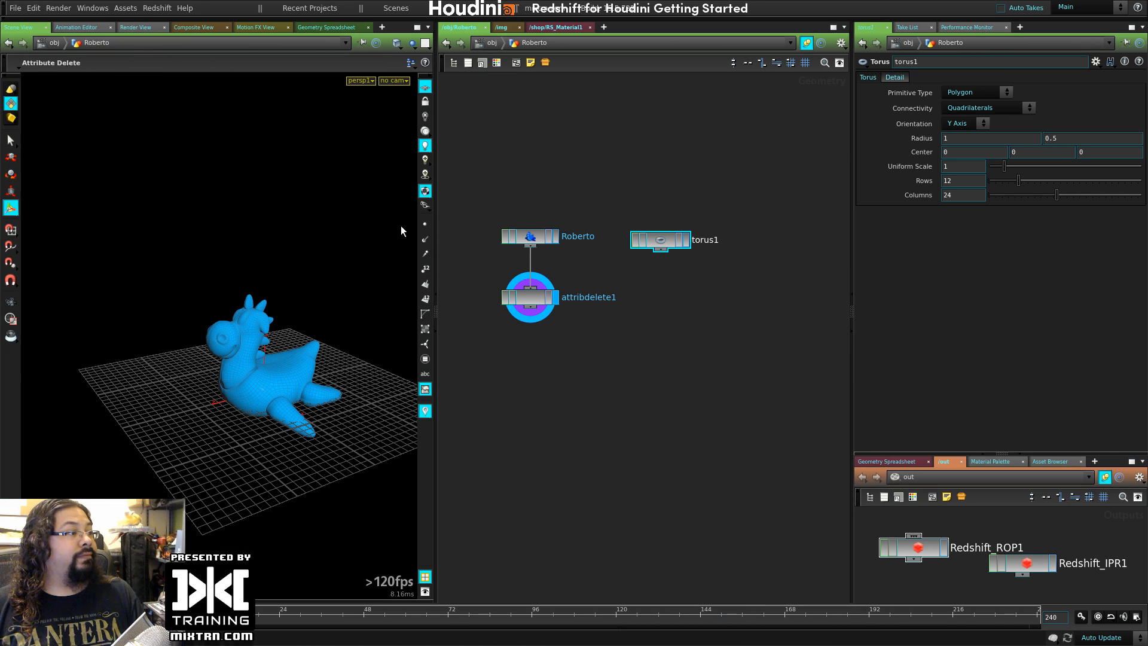
pyautogui.click(685, 240)
pyautogui.moveTo(268, 381); pyautogui.dragTo(255, 306)
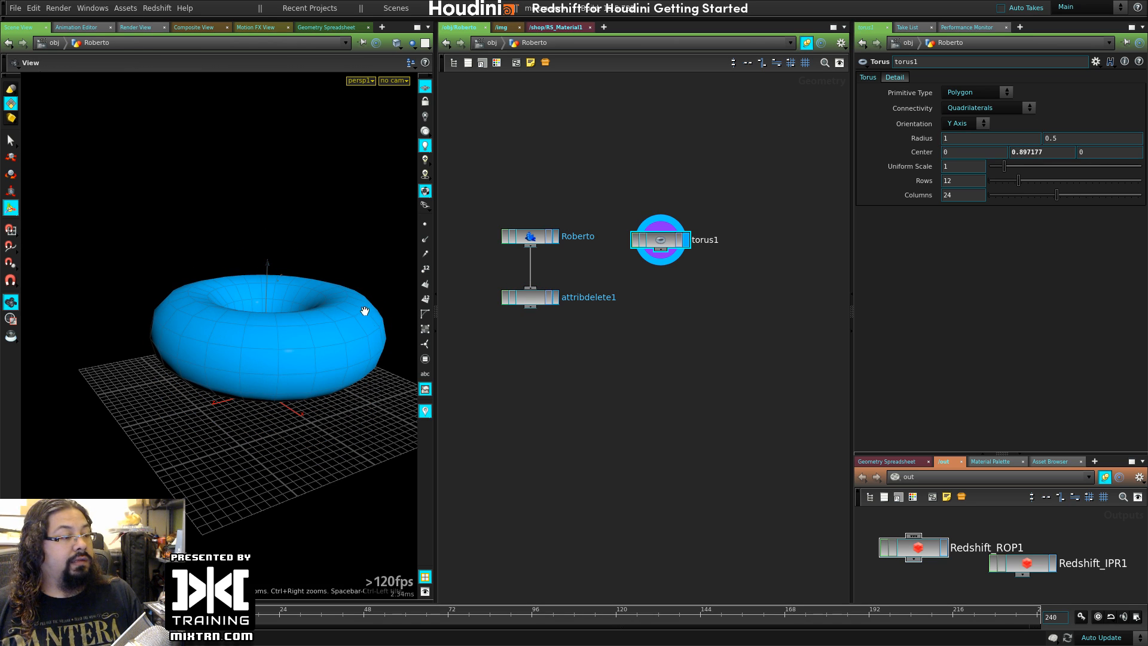
# - Look through cam1 with the camera locked to the view and reframe it to show the whole torus from above
pyautogui.click(395, 81)
pyautogui.click(402, 131)
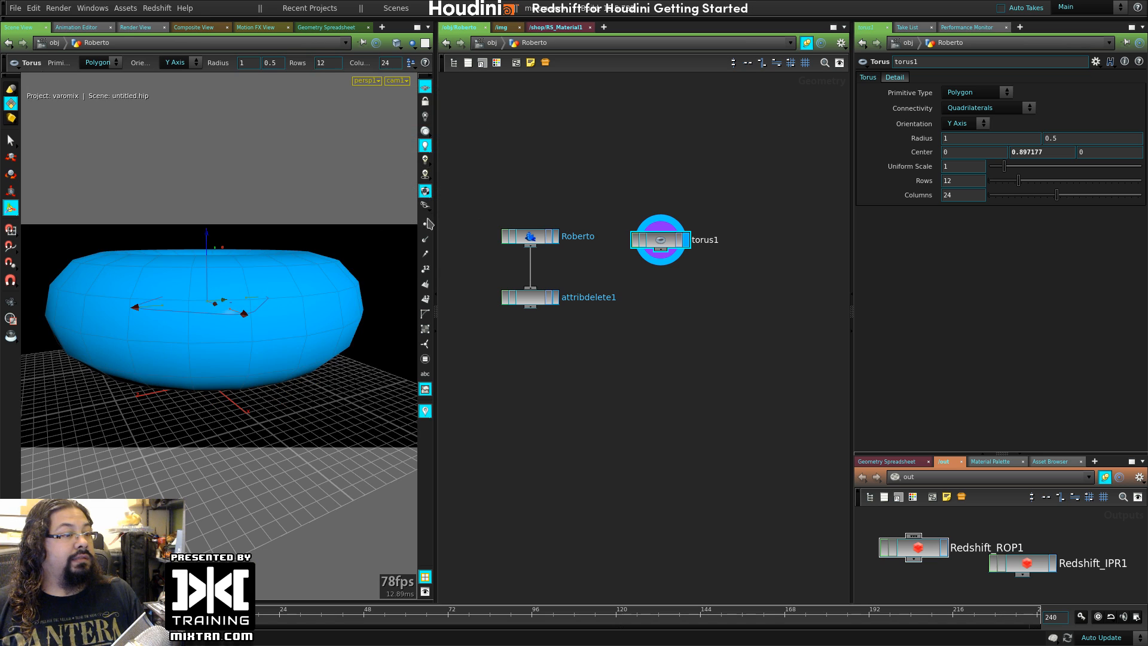
pyautogui.click(425, 102)
pyautogui.keyDown('alt'); pyautogui.moveTo(296, 251); pyautogui.dragTo(271, 335); pyautogui.keyUp('alt')
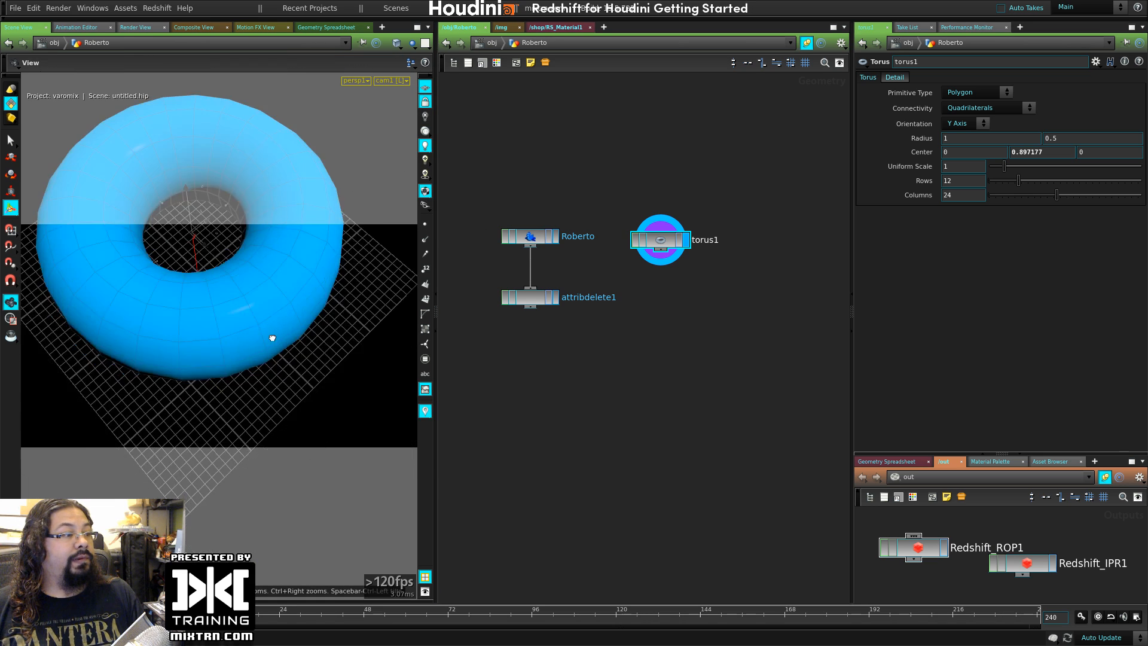
pyautogui.keyDown('alt'); pyautogui.moveTo(271, 335); pyautogui.dragTo(295, 366, button='middle'); pyautogui.keyUp('alt')
pyautogui.keyDown('alt'); pyautogui.moveTo(295, 366); pyautogui.dragTo(304, 396); pyautogui.keyUp('alt')
pyautogui.press('Return')
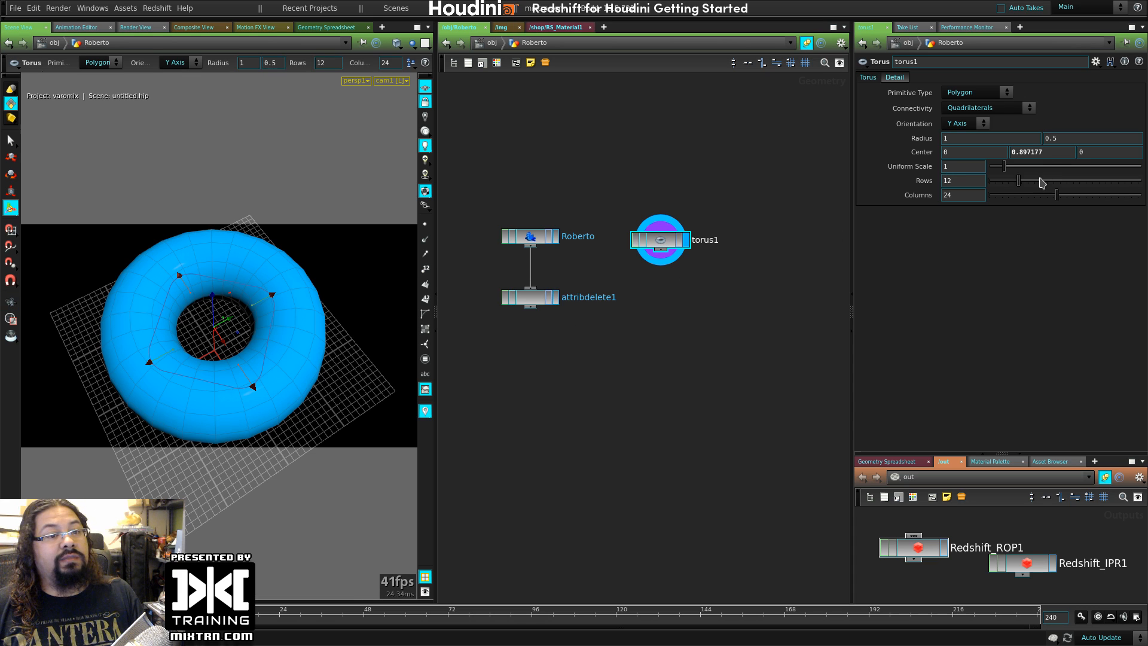
# - Reduce the torus resolution to 8 rows and 12 columns
pyautogui.moveTo(1041, 182); pyautogui.dragTo(1005, 181)
pyautogui.doubleClick(948, 195)
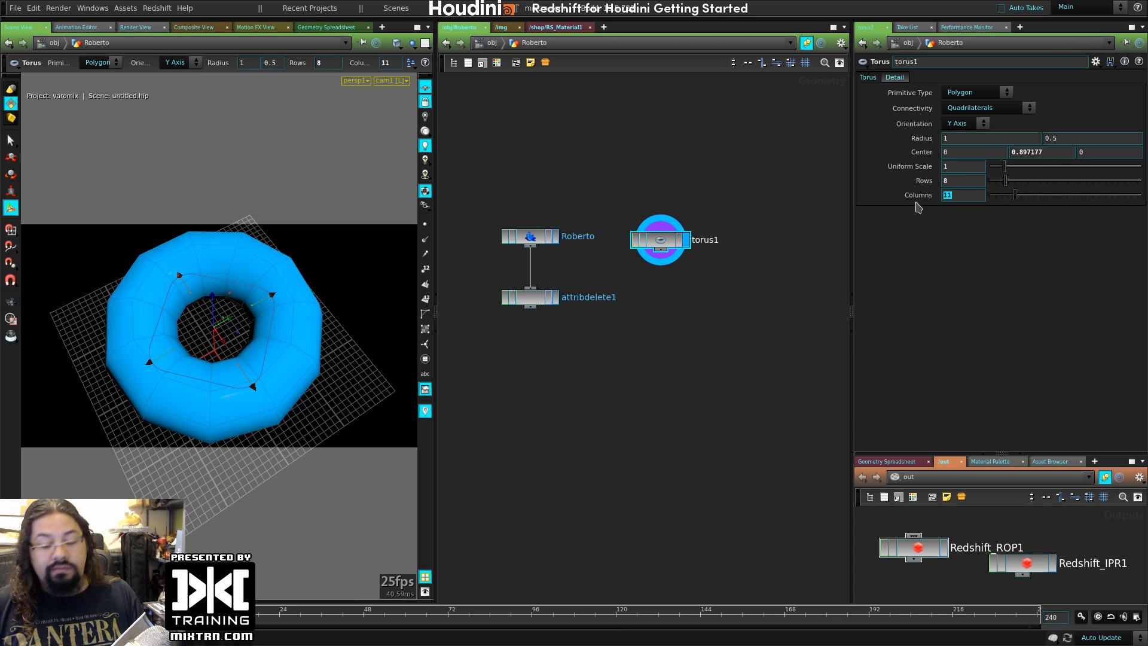
pyautogui.write('12')
pyautogui.press('Return')
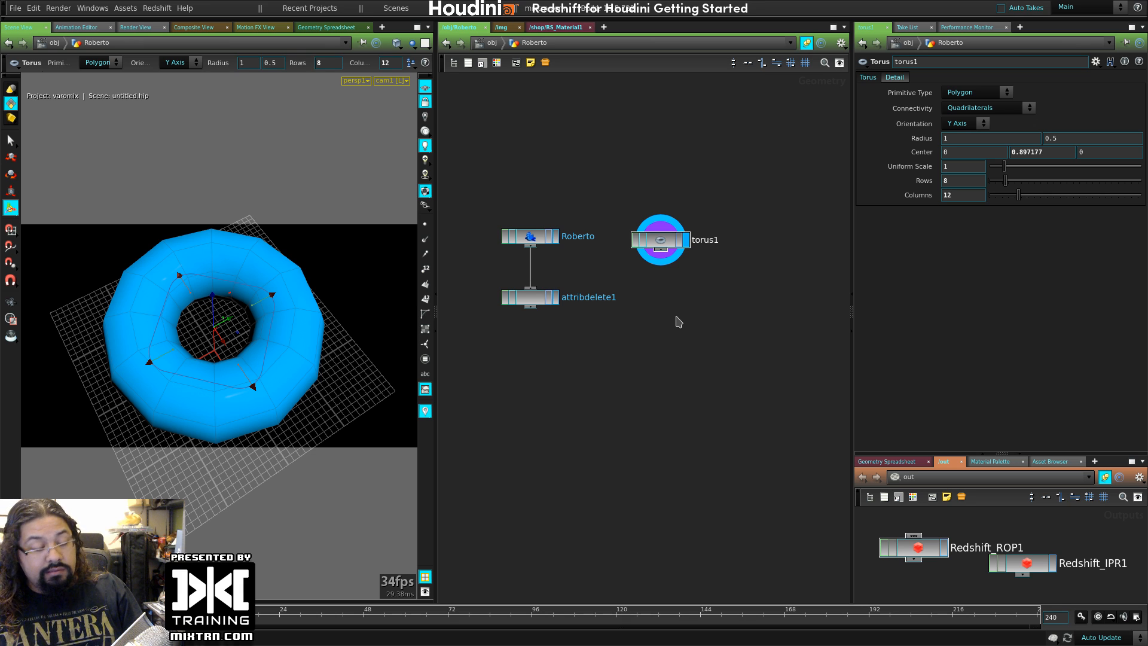
# - Go up to the object level and examine the Roberto object's render settings for subdivision options
pyautogui.press('u')
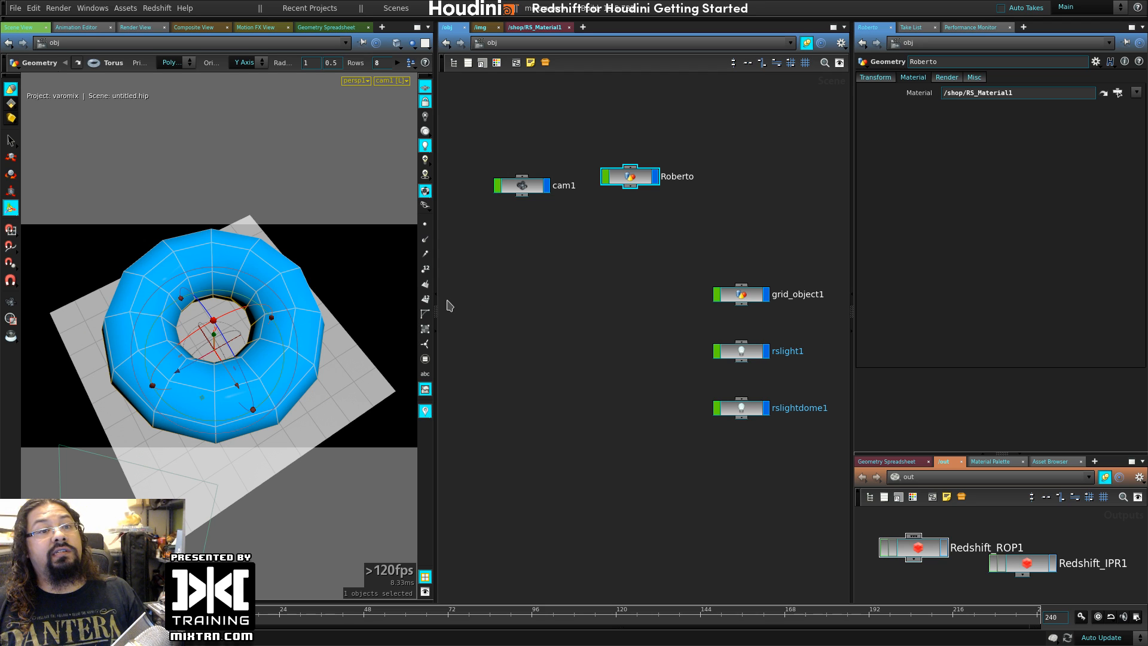
pyautogui.moveTo(643, 171); pyautogui.dragTo(647, 177)
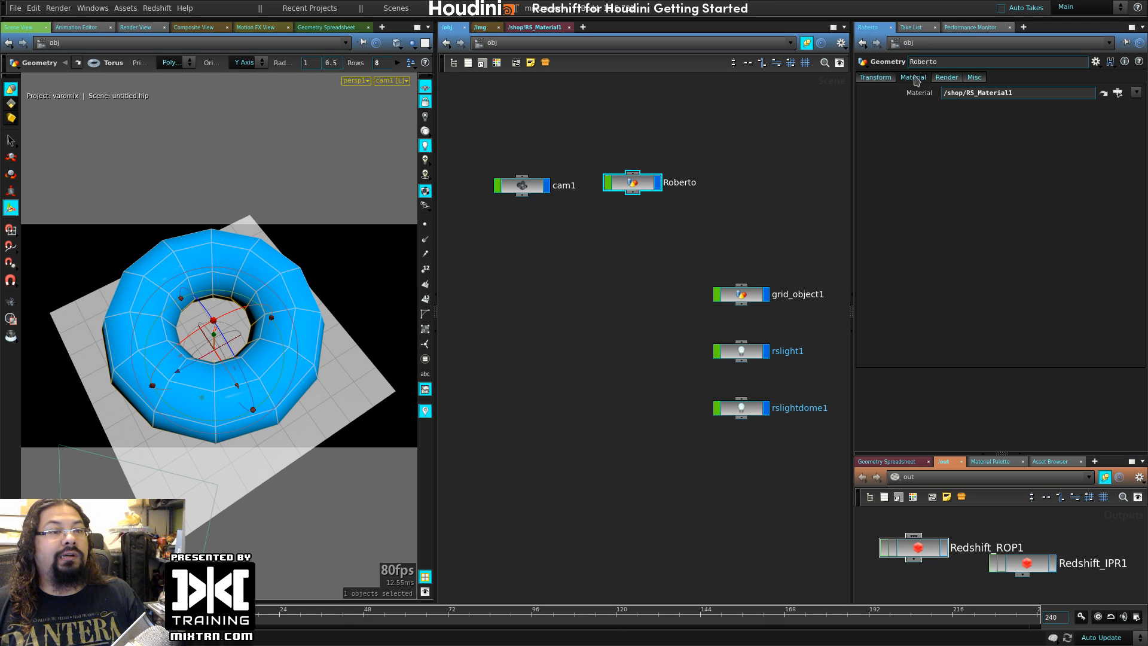
pyautogui.click(946, 77)
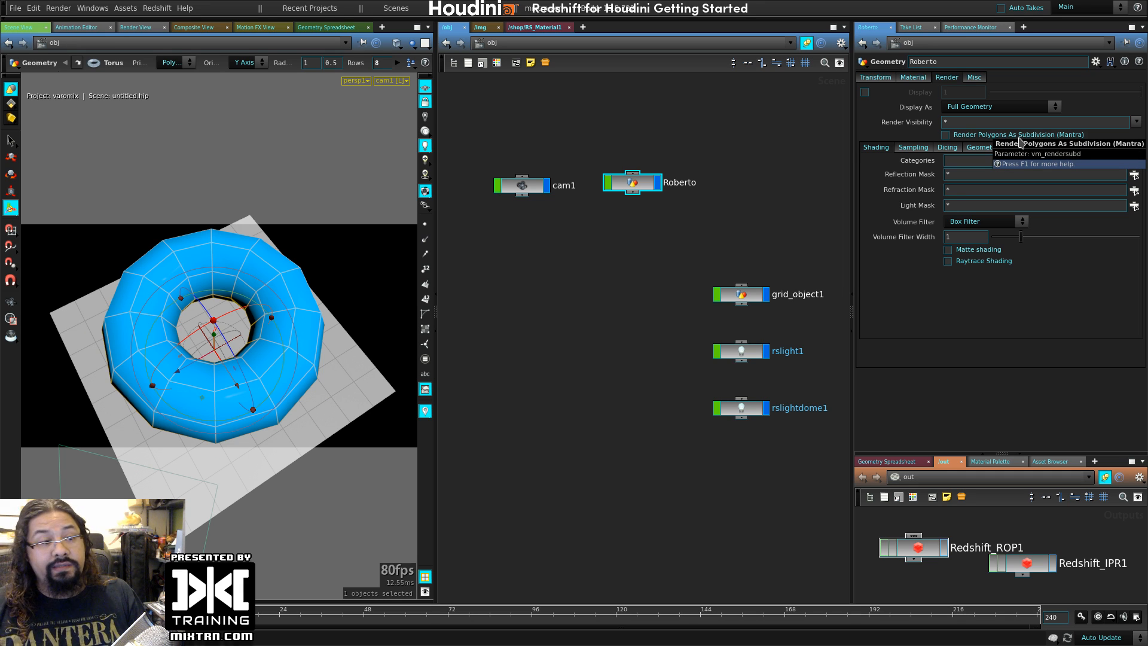
pyautogui.moveTo(640, 186); pyautogui.dragTo(639, 190)
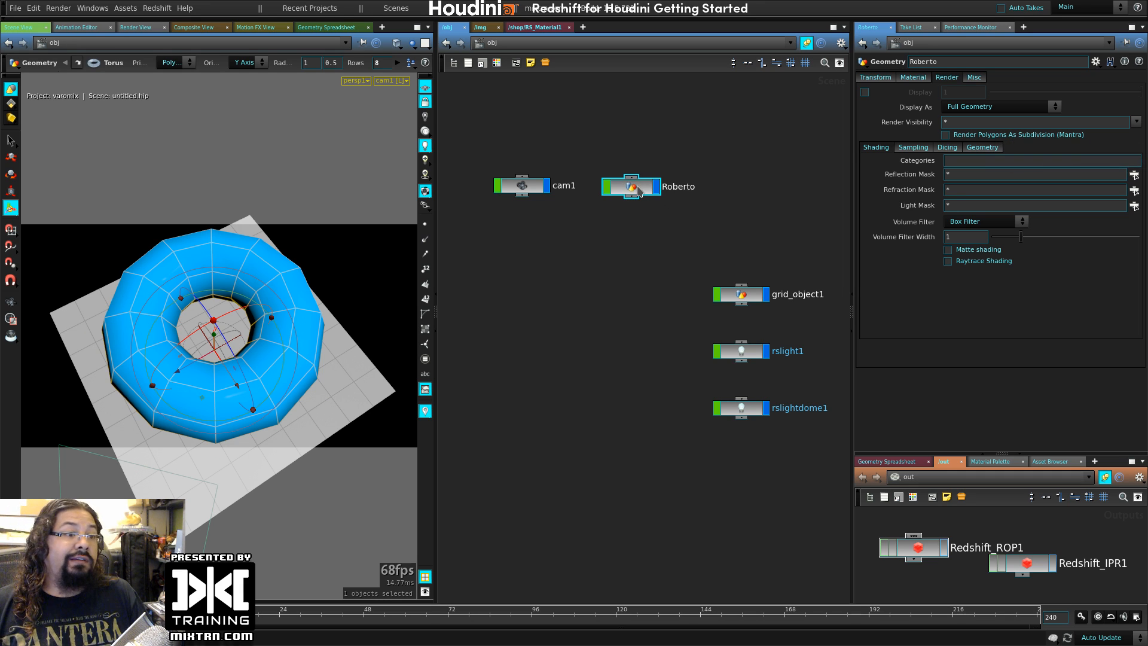
pyautogui.moveTo(716, 156); pyautogui.dragTo(609, 315)
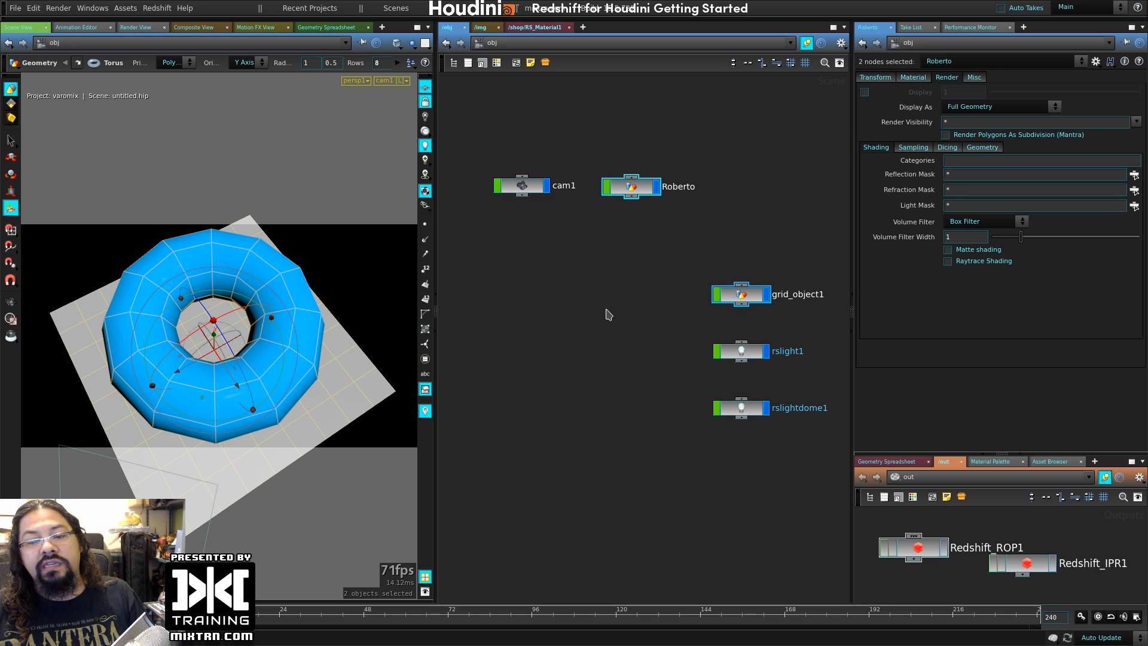
pyautogui.click(697, 215)
pyautogui.moveTo(618, 163); pyautogui.dragTo(598, 266)
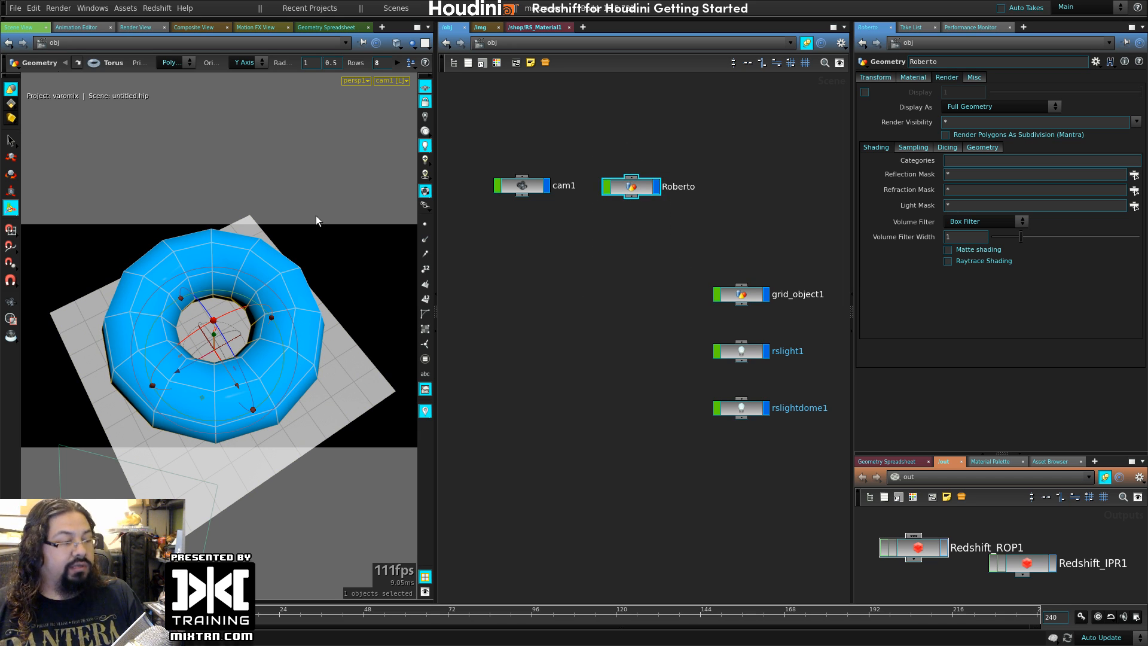
# - Reveal the Redshift shelf and add the Redshift object parameters to the Roberto object
pyautogui.press('Tab')
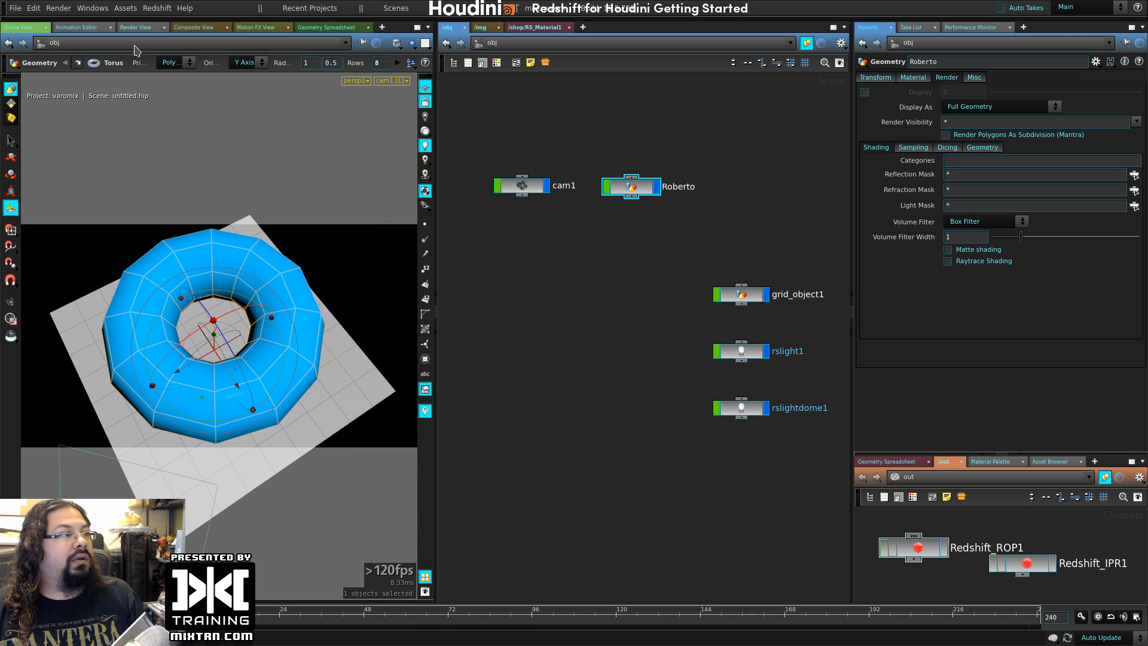
pyautogui.click(163, 17)
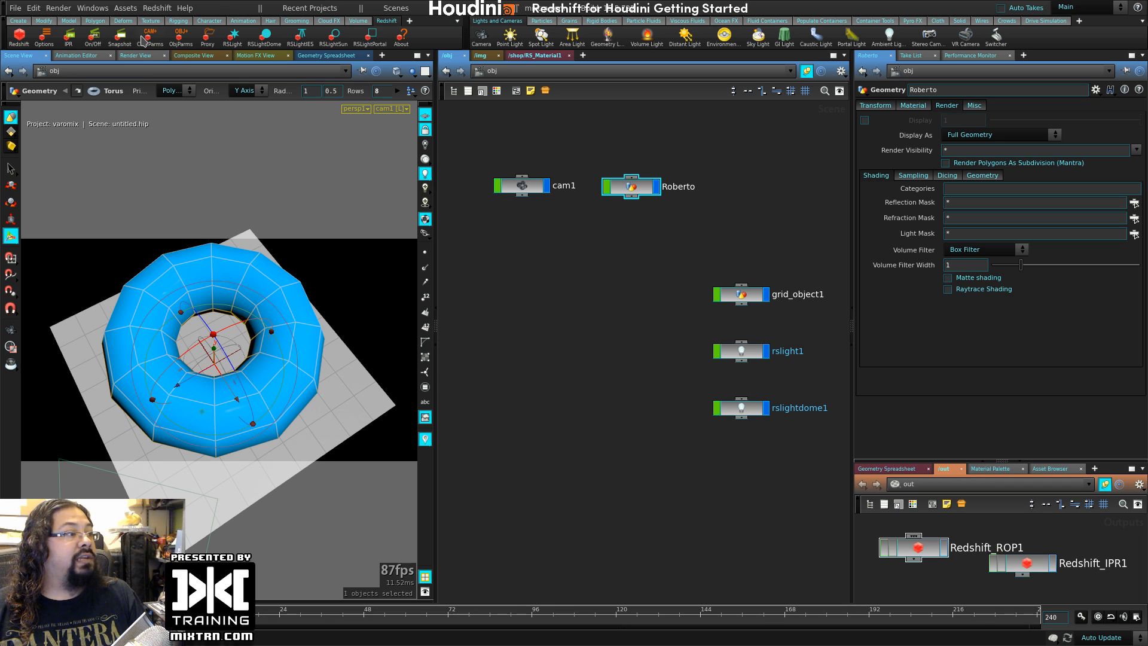
pyautogui.click(157, 7)
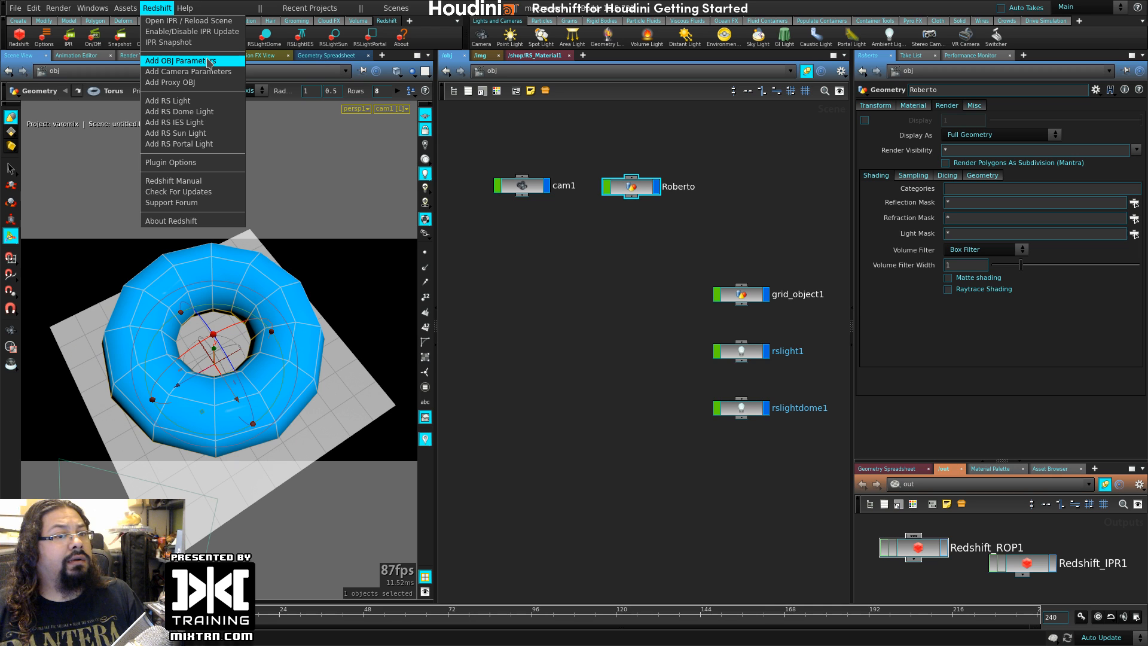
pyautogui.click(602, 169)
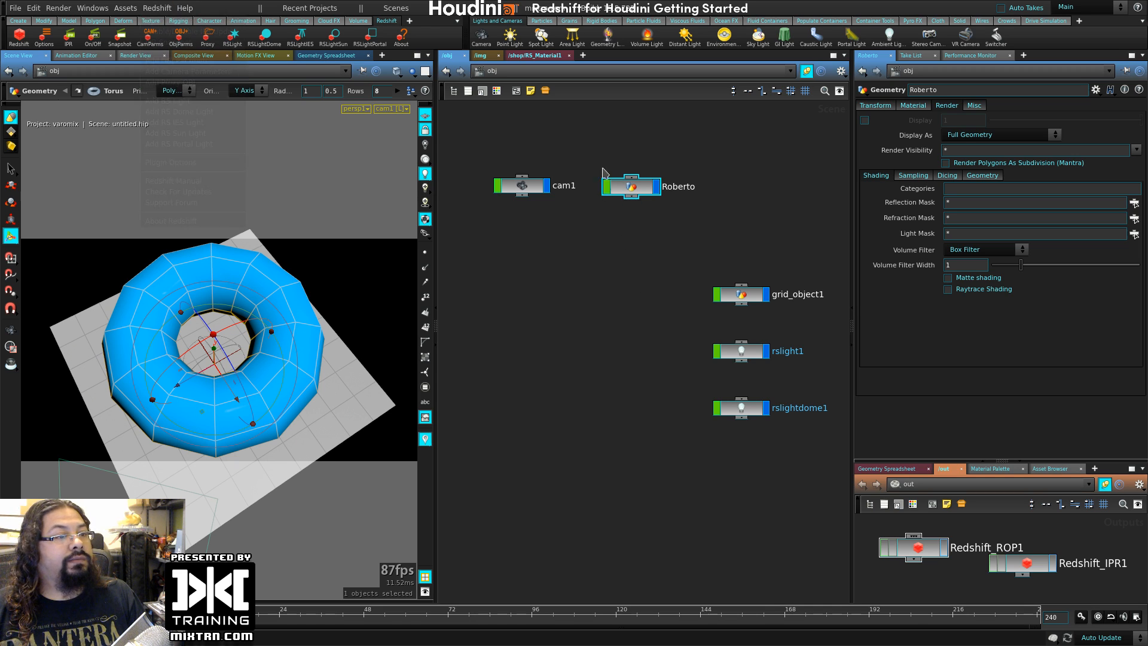
pyautogui.click(180, 37)
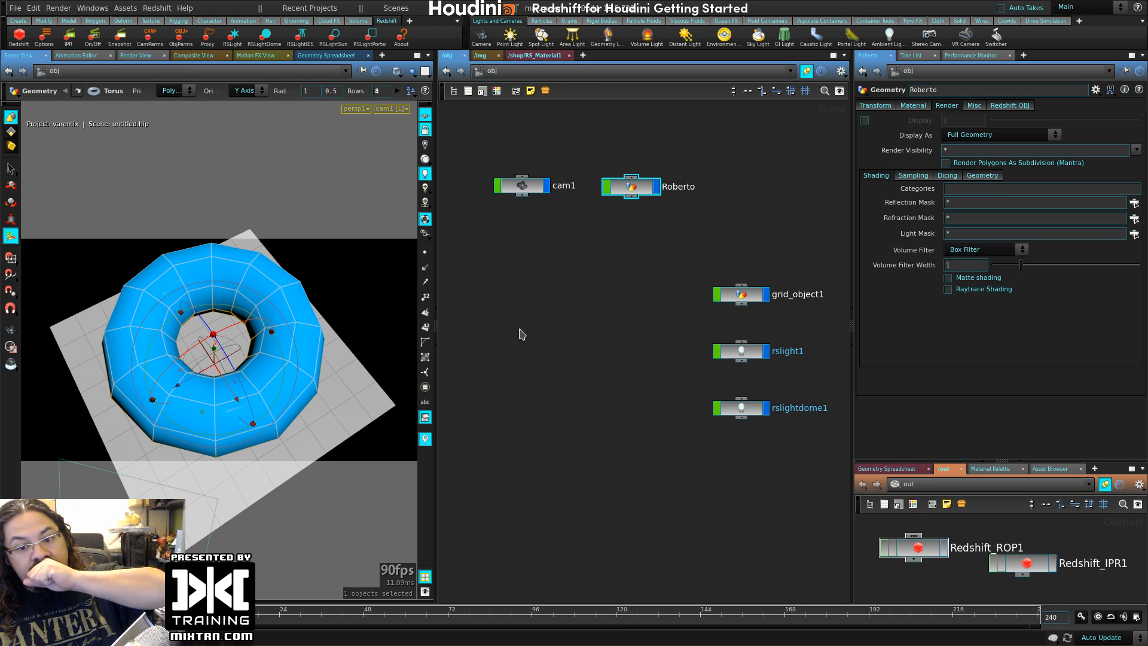
# - Examine Roberto's Redshift OBJ parameters, from the general and proxy settings through to Tessellation / Displacement
pyautogui.click(1010, 105)
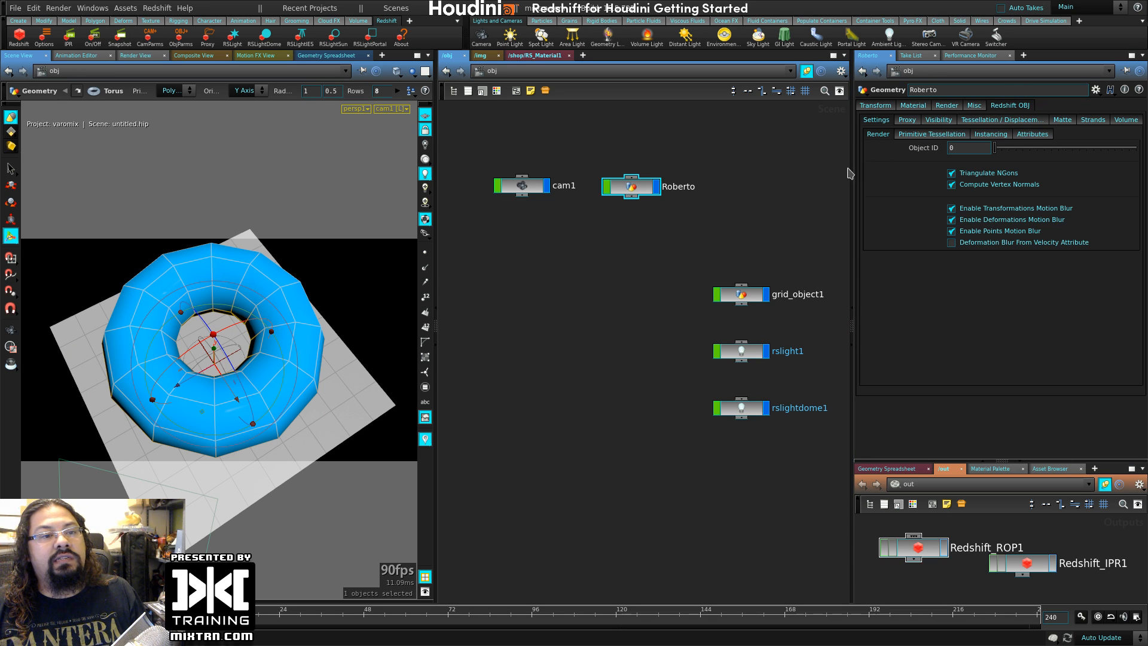
pyautogui.moveTo(850, 171); pyautogui.dragTo(720, 167)
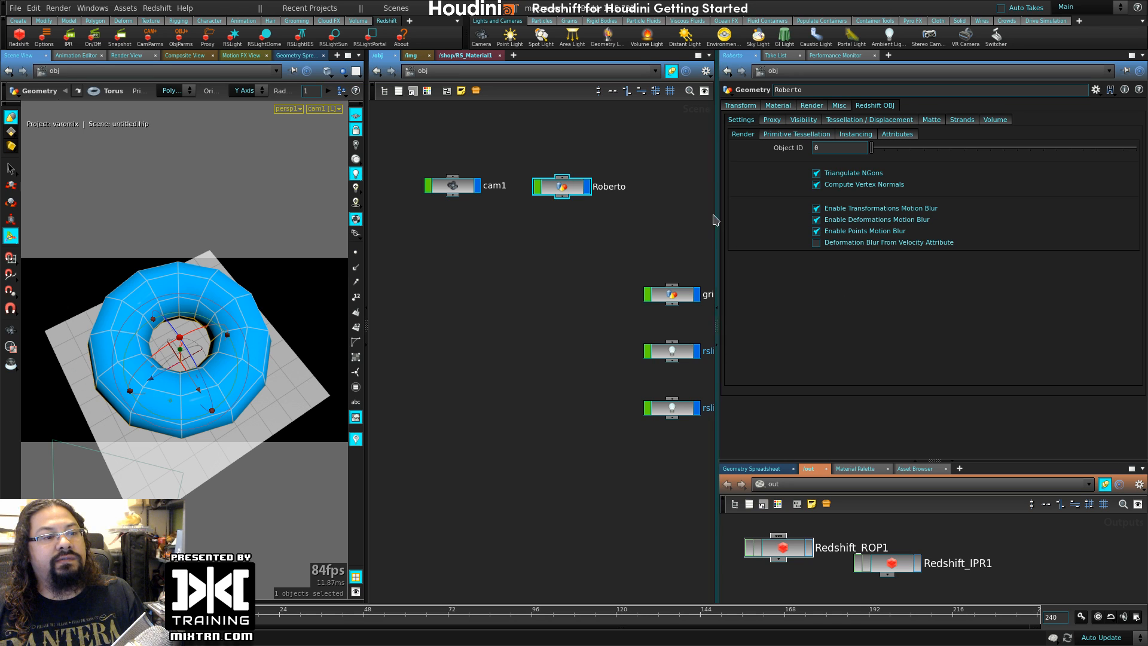
pyautogui.moveTo(716, 239); pyautogui.dragTo(831, 220)
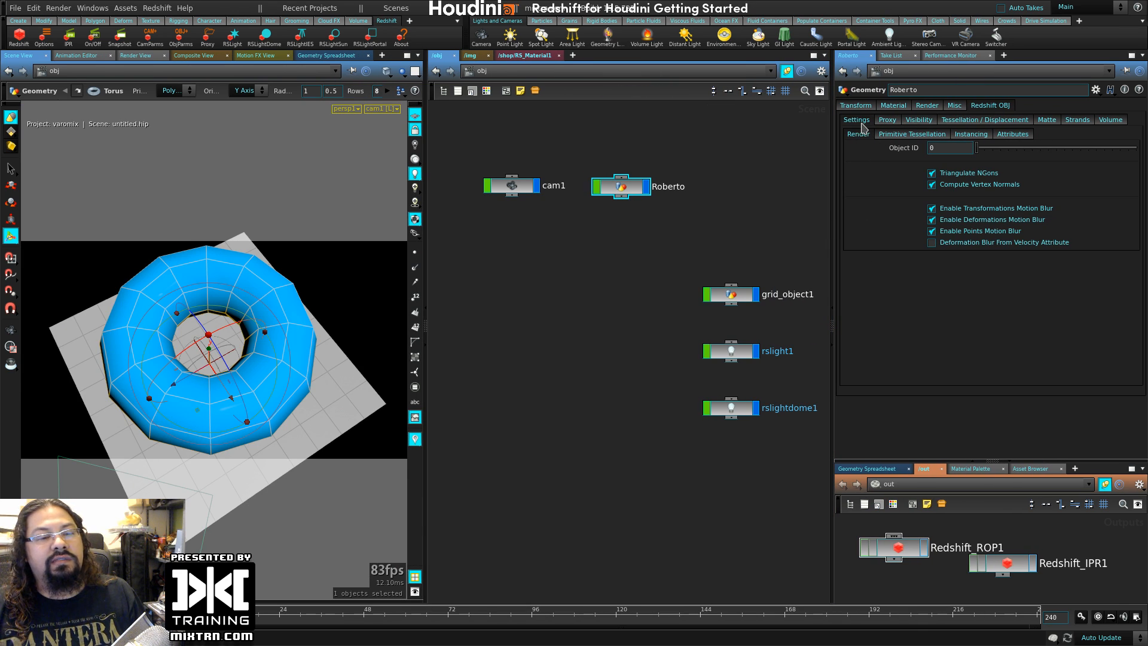
pyautogui.click(887, 119)
pyautogui.click(919, 120)
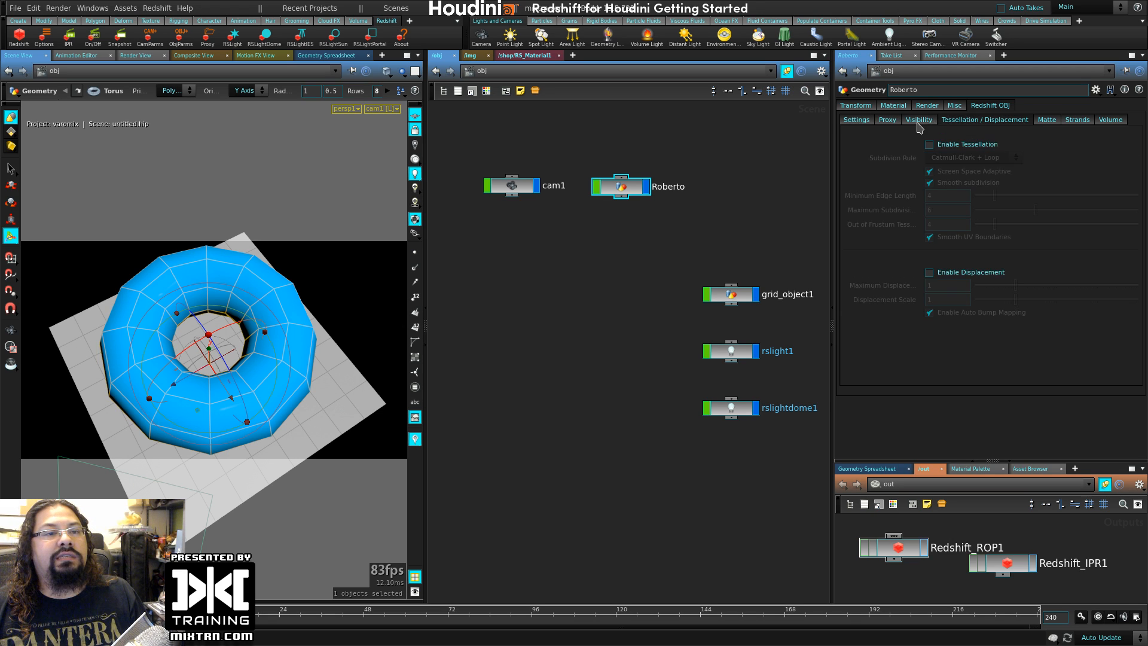
pyautogui.click(969, 124)
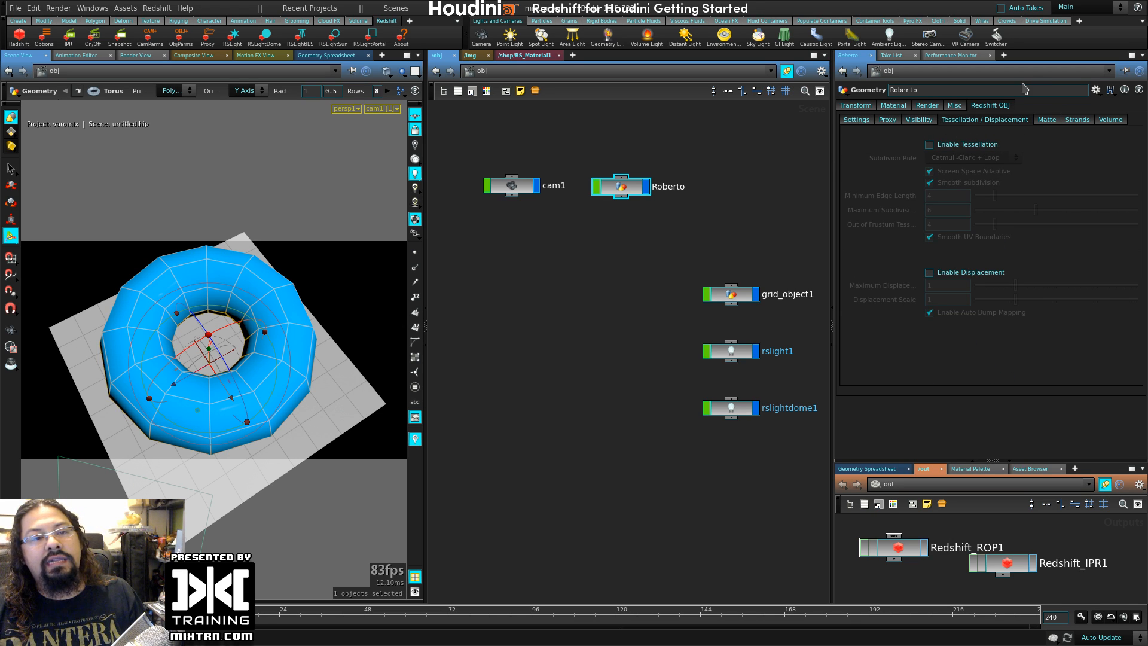
# - Try tessellation on the Roberto object, switch to the render view, and turn tessellation back off
pyautogui.click(947, 145)
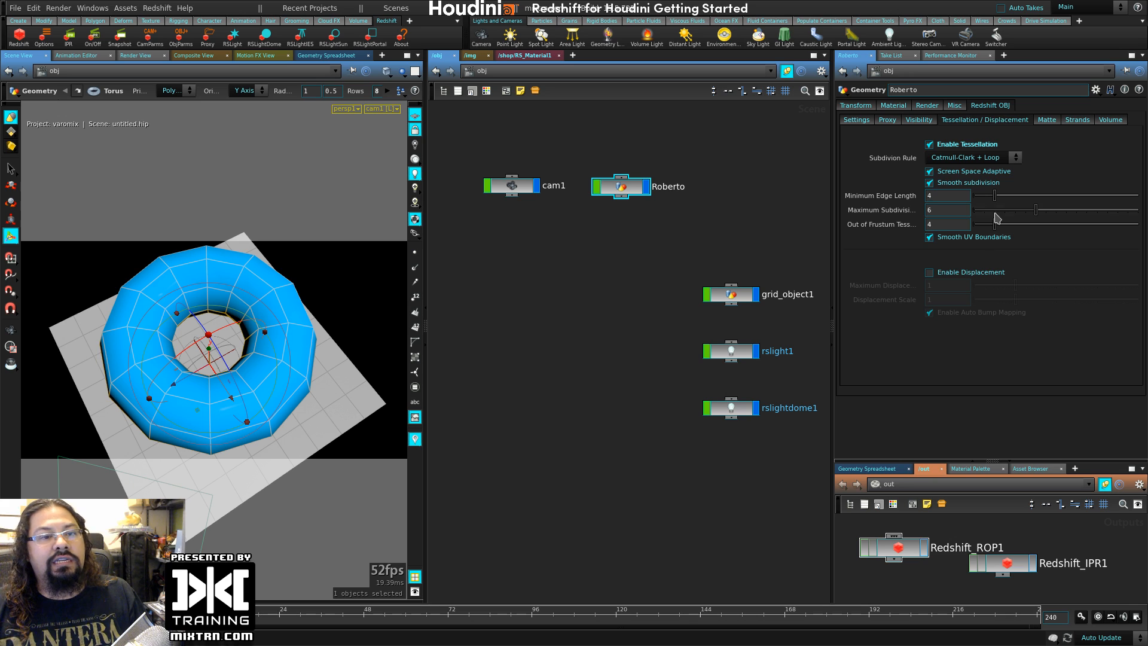
pyautogui.click(139, 56)
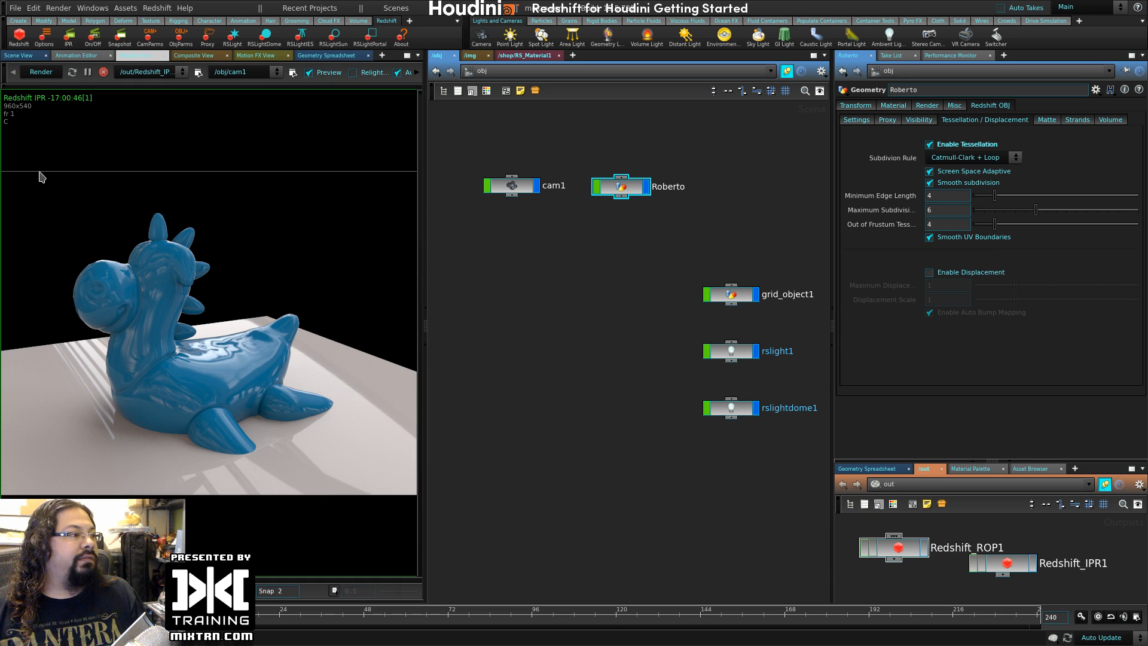
pyautogui.click(946, 144)
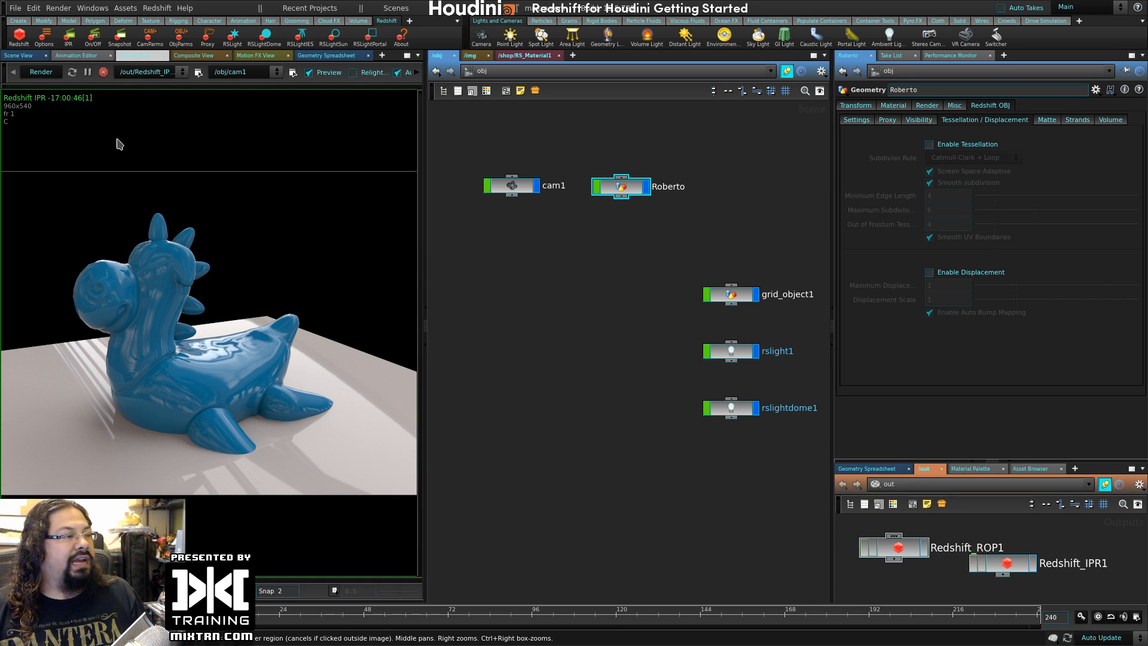
# - Render the torus in the Redshift IPR, enable tessellation on the Roberto object, and stop the render
pyautogui.click(47, 72)
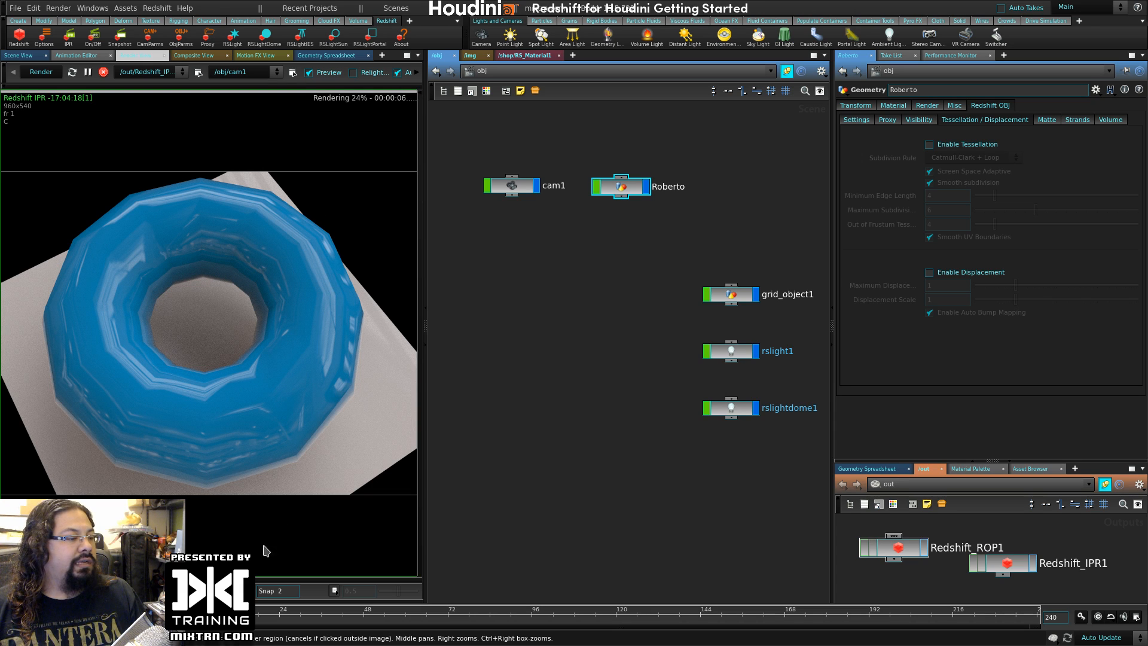
pyautogui.click(969, 145)
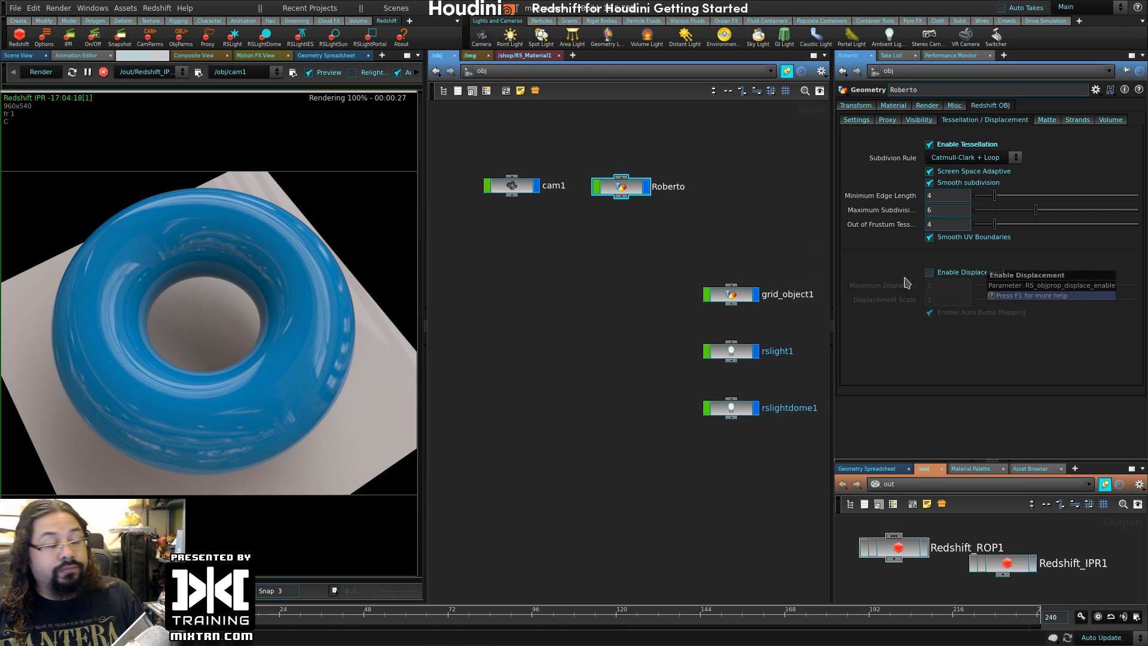
pyautogui.moveTo(626, 187); pyautogui.dragTo(615, 200)
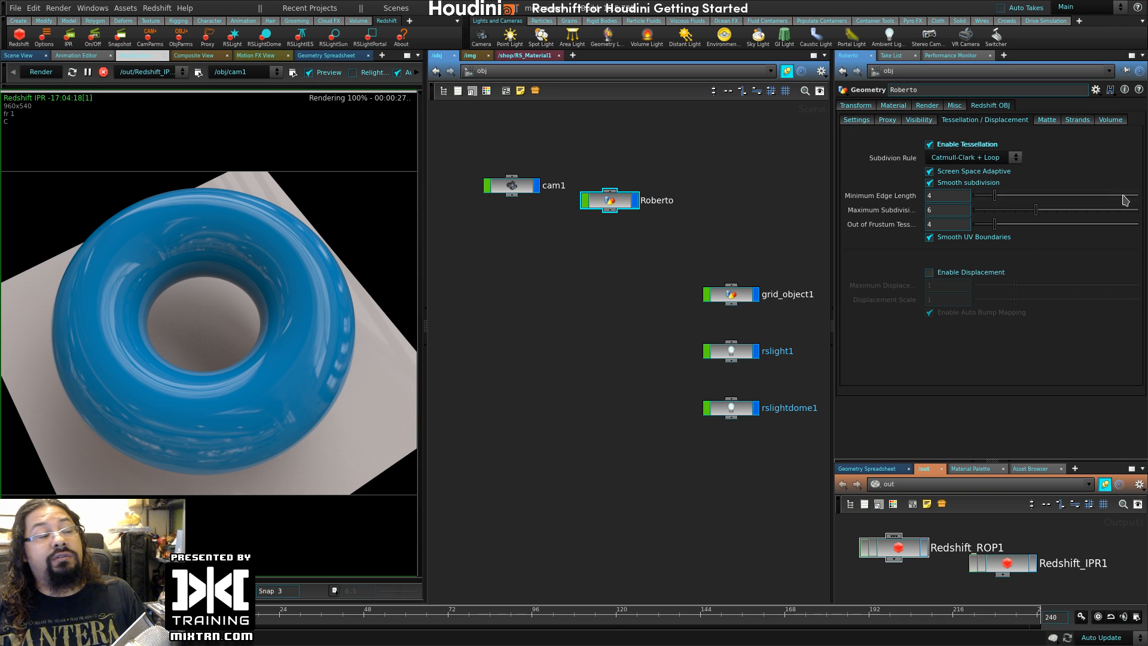
pyautogui.click(100, 75)
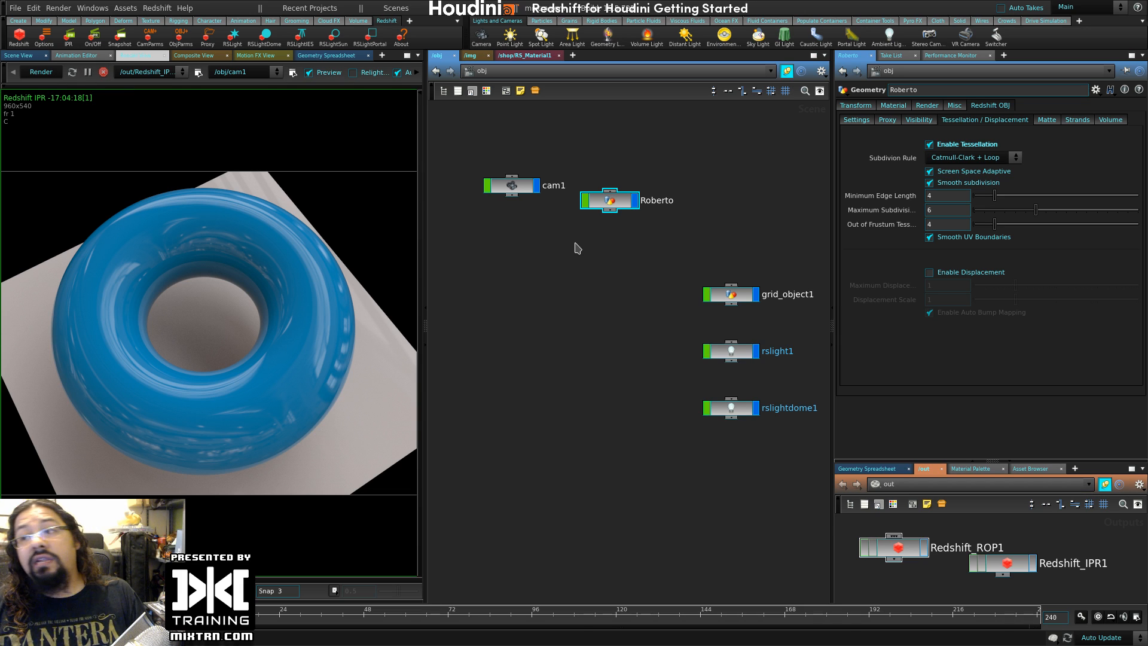
# - Examine Roberto's Redshift OBJ render, primitive tessellation, instancing, attribute, proxy, visibility and tessellation parameters
pyautogui.click(857, 122)
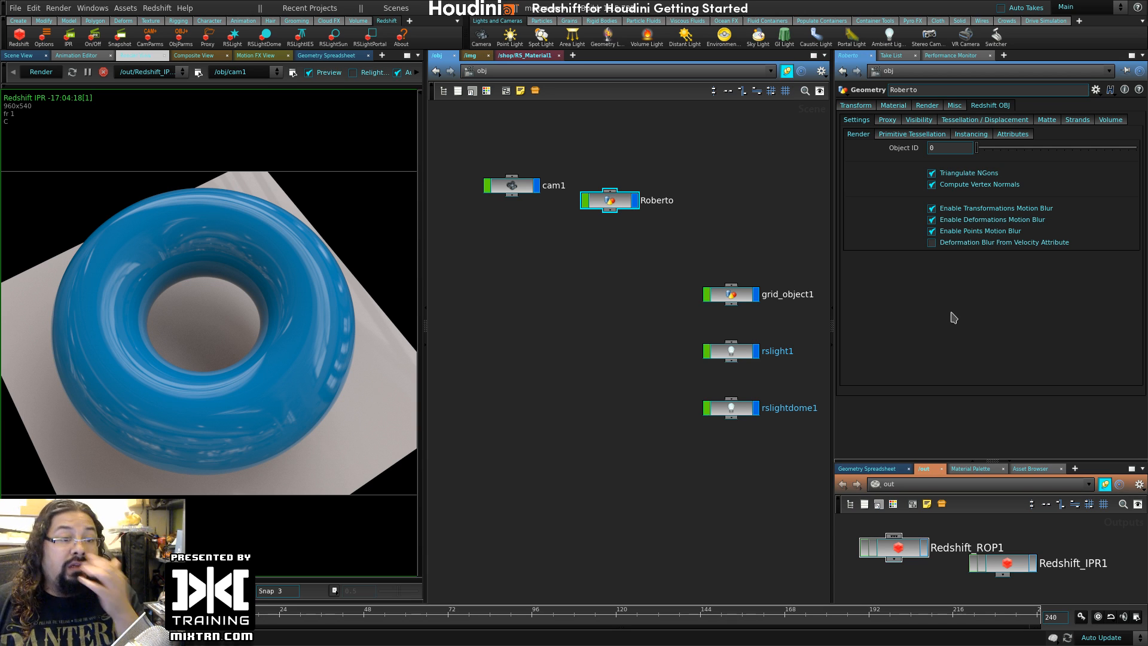
pyautogui.click(887, 138)
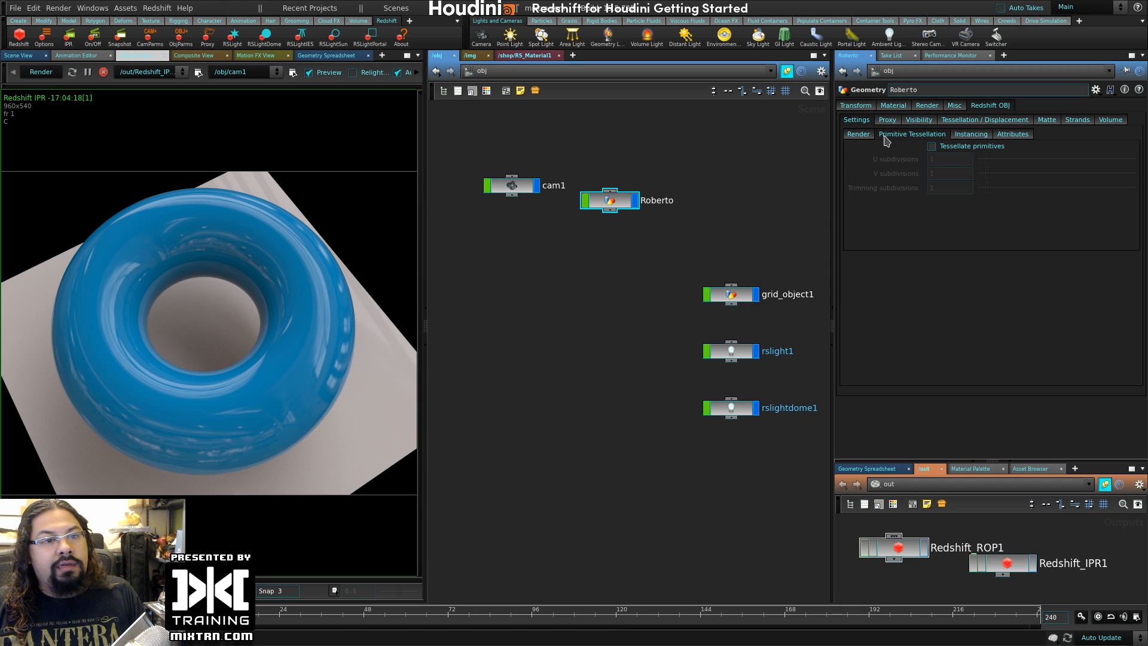
pyautogui.click(971, 135)
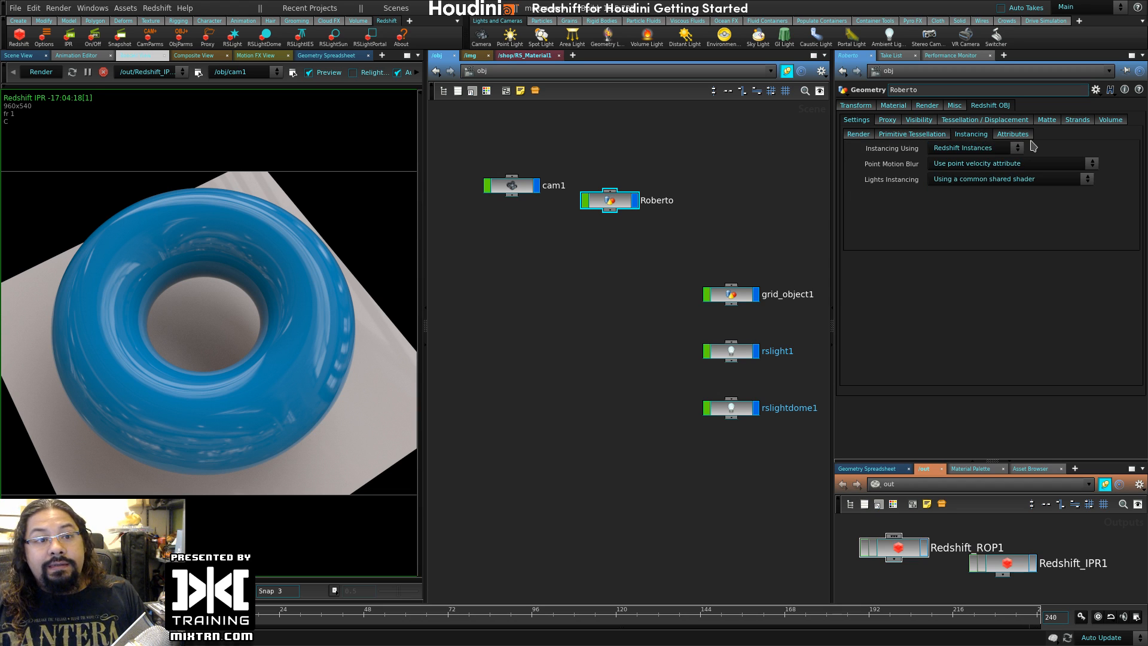
pyautogui.click(1030, 137)
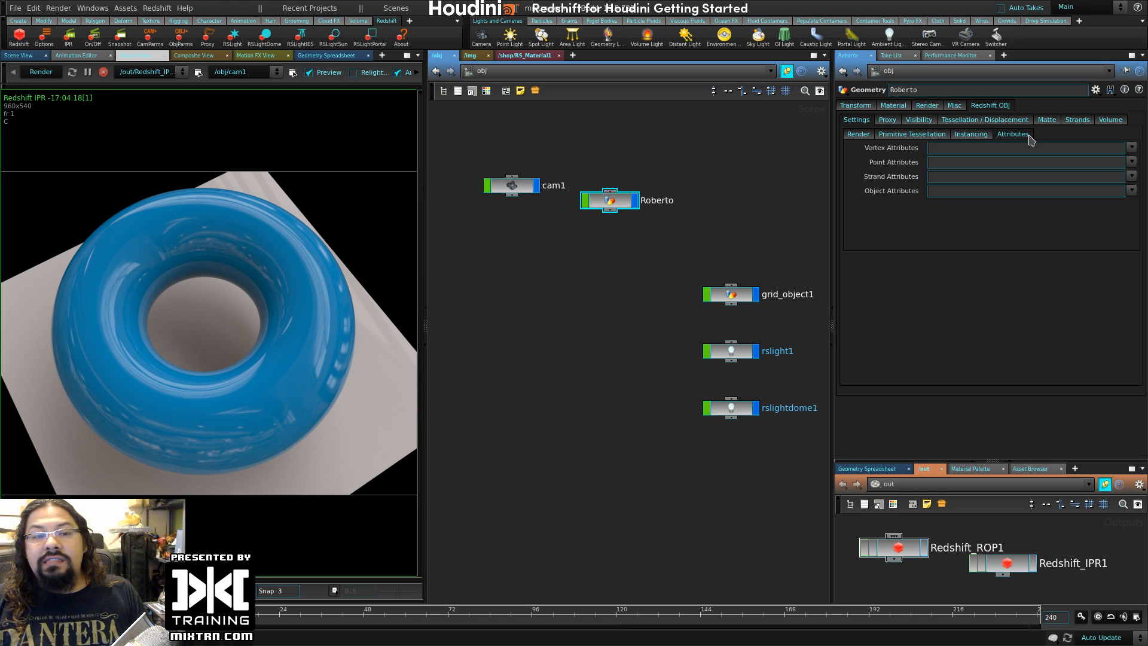
pyautogui.click(885, 122)
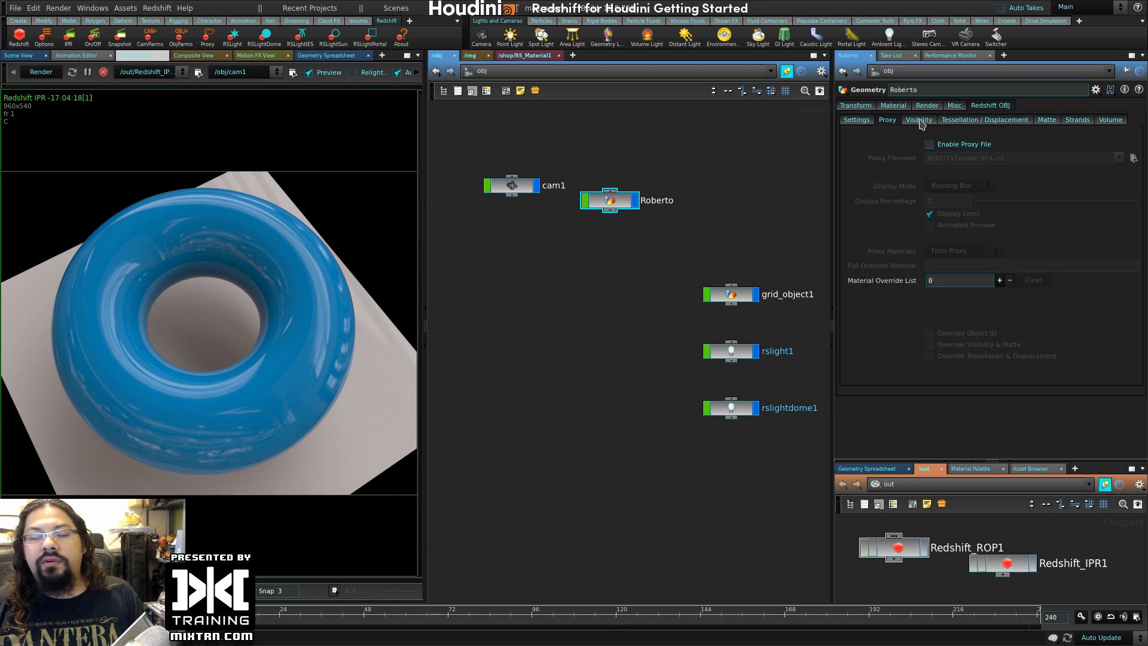
pyautogui.click(919, 121)
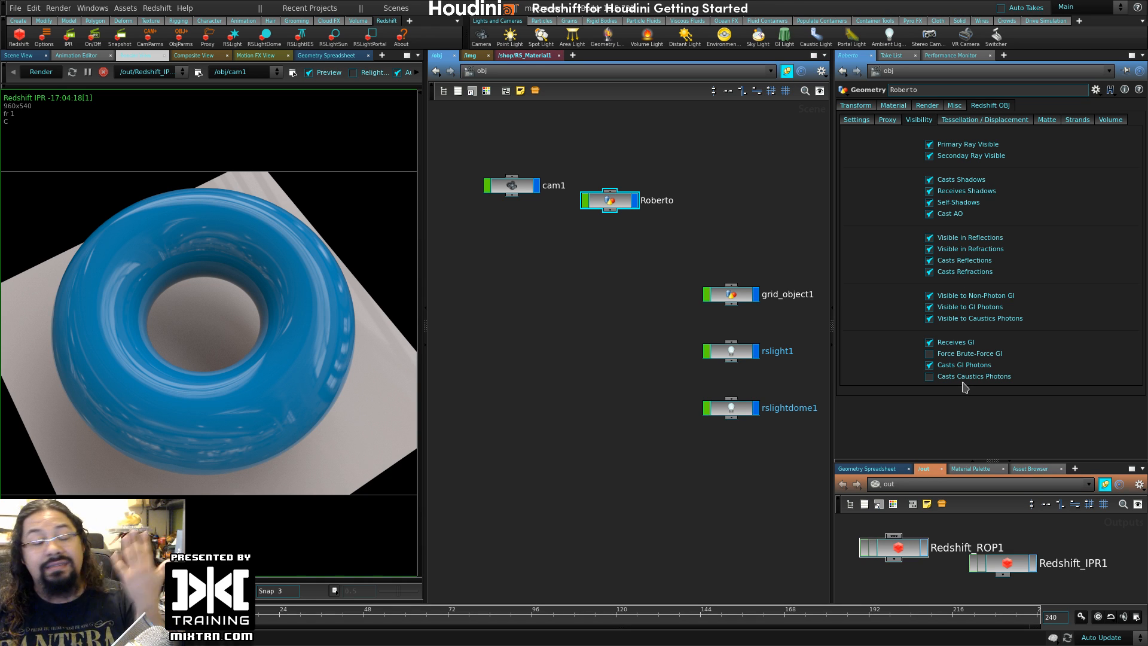
pyautogui.click(954, 125)
# - Enable Matte on the Roberto object, start the IPR render, and display its alpha channel
pyautogui.click(1047, 121)
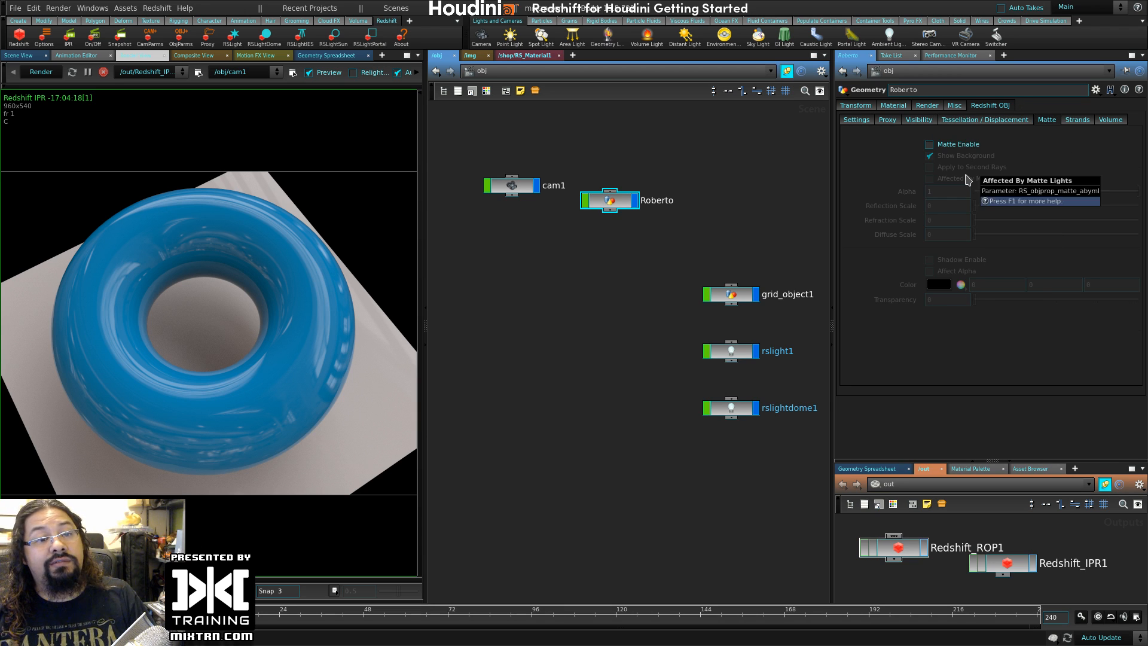
pyautogui.click(973, 145)
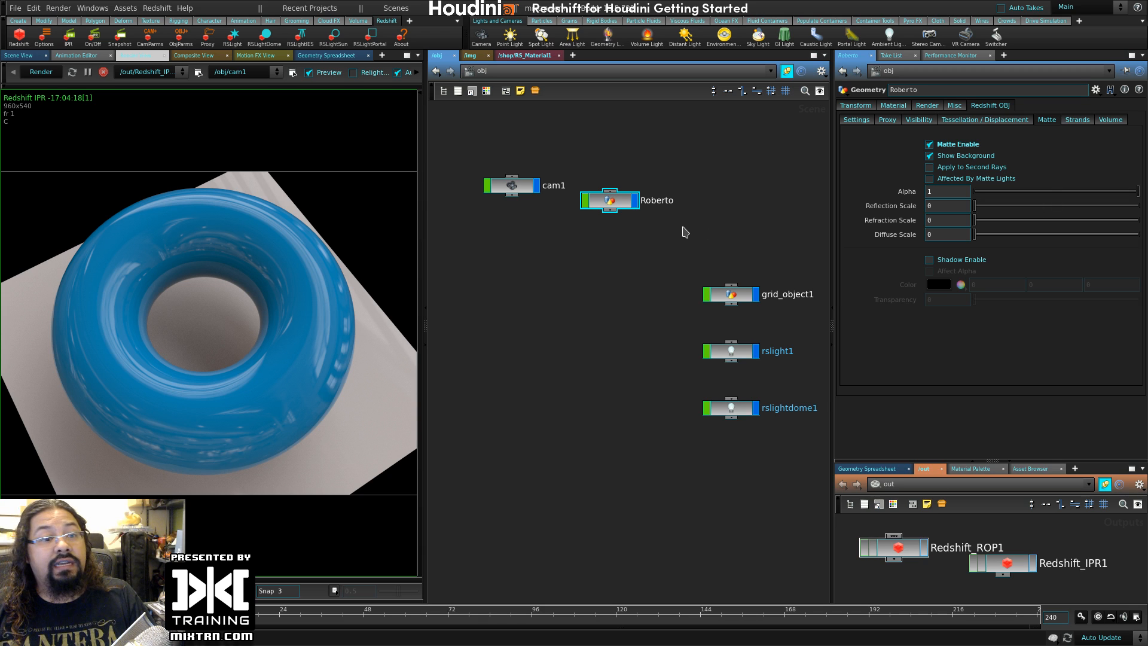
pyautogui.click(46, 72)
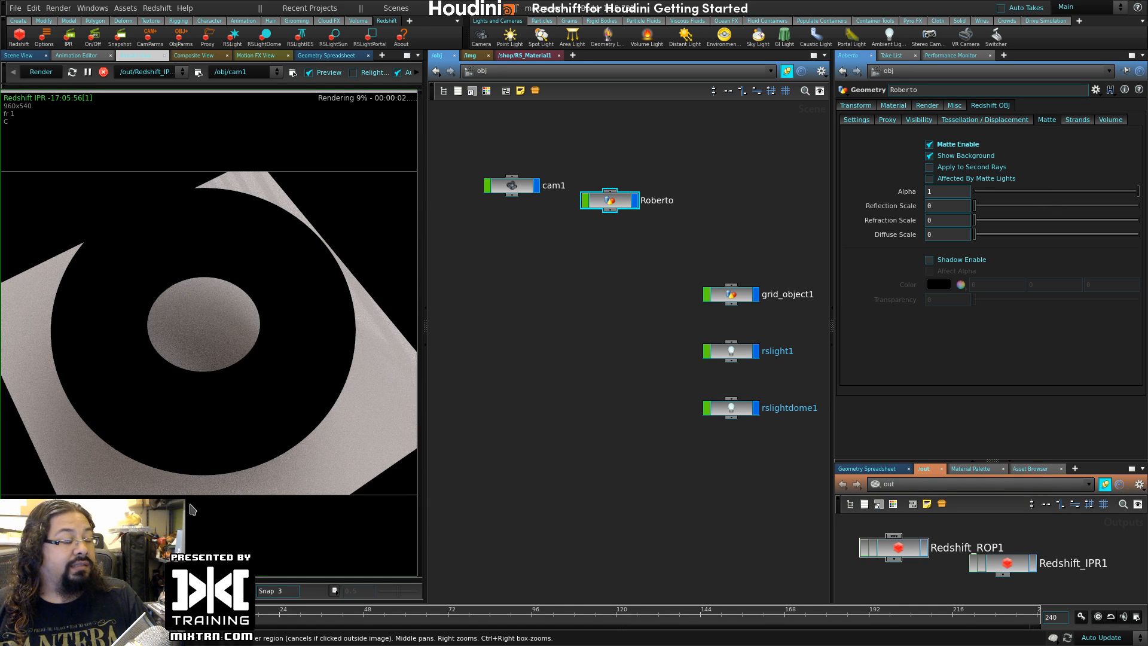
pyautogui.click(185, 579)
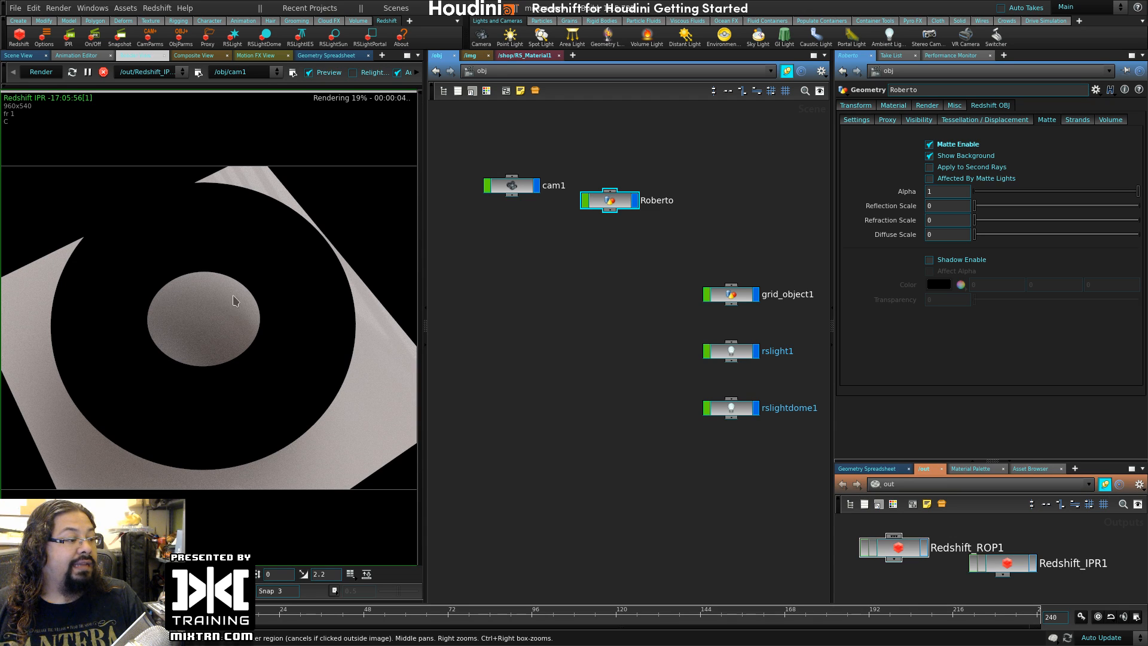
pyautogui.press('a')
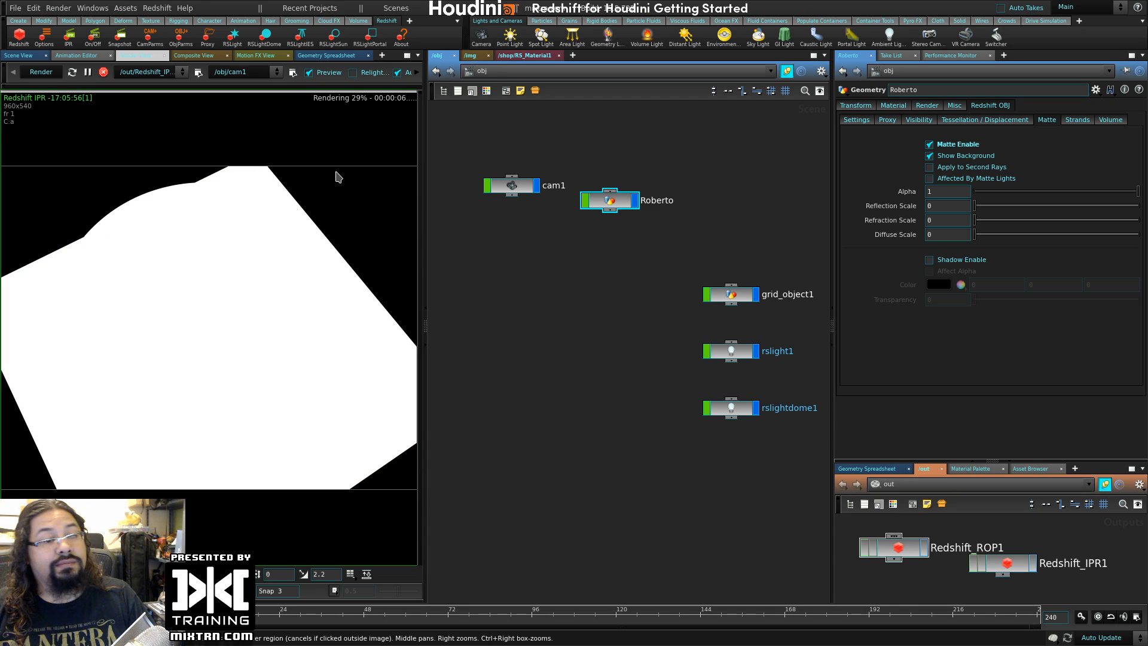
# - Try a matte alpha of 0, restore it to 1, then disable Matte on Roberto and stop the render
pyautogui.moveTo(1027, 191); pyautogui.dragTo(837, 198)
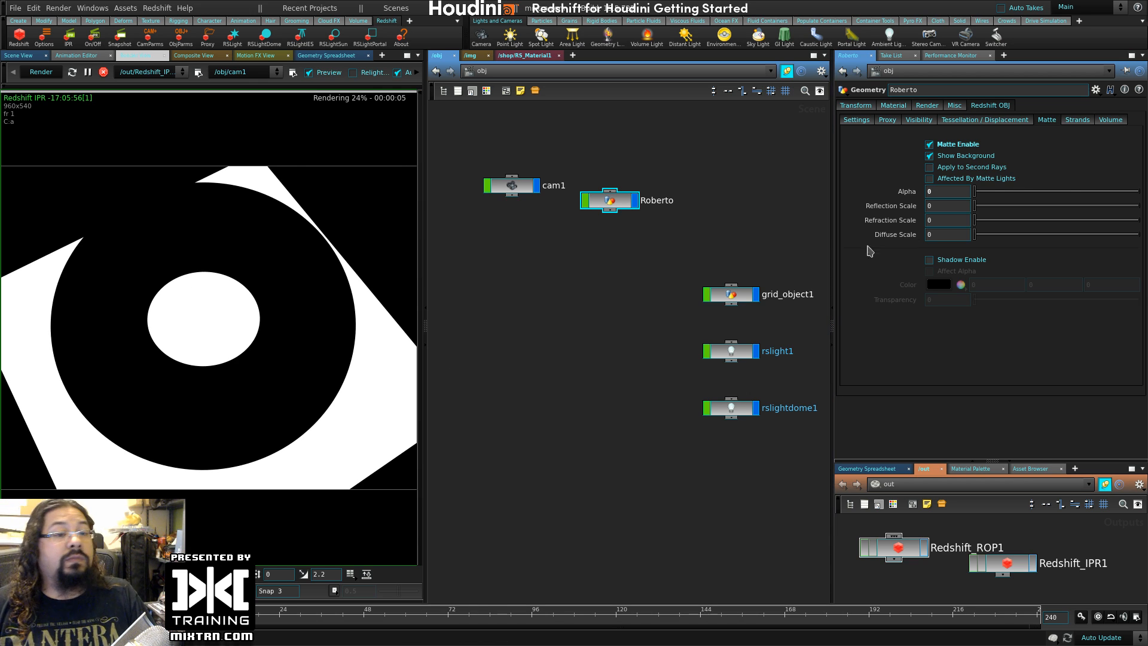
pyautogui.moveTo(1008, 192); pyautogui.dragTo(1137, 191)
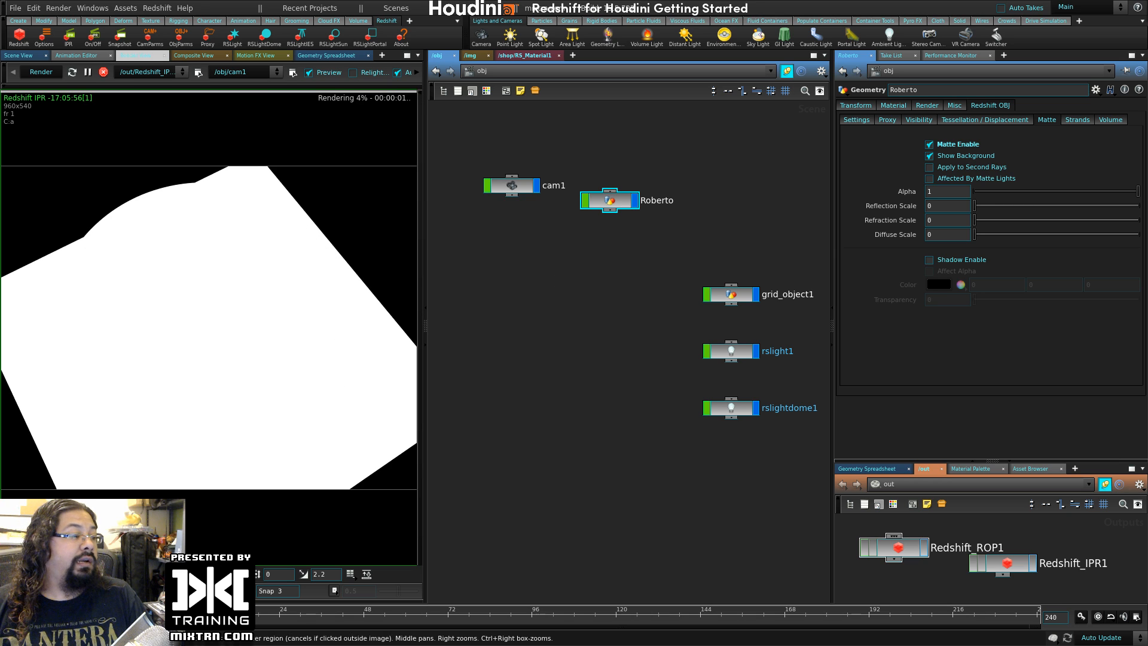
pyautogui.click(929, 144)
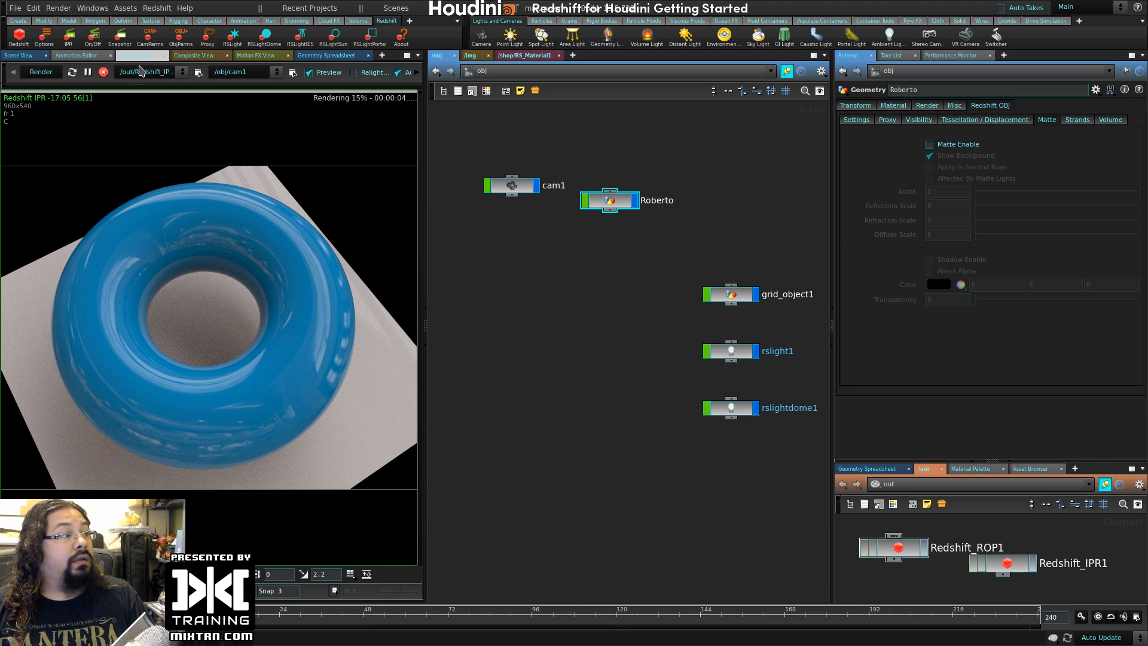
pyautogui.click(104, 72)
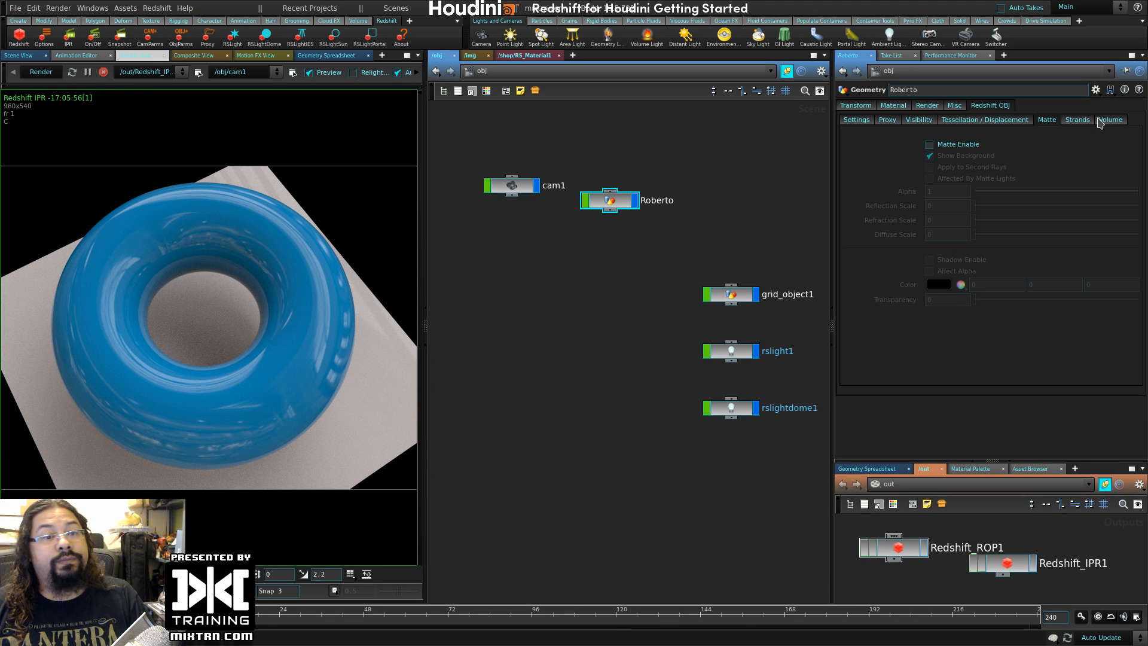
# - Enable Render Object as Strands on Roberto with the Capsule strand type and render it in the IPR
pyautogui.click(1078, 119)
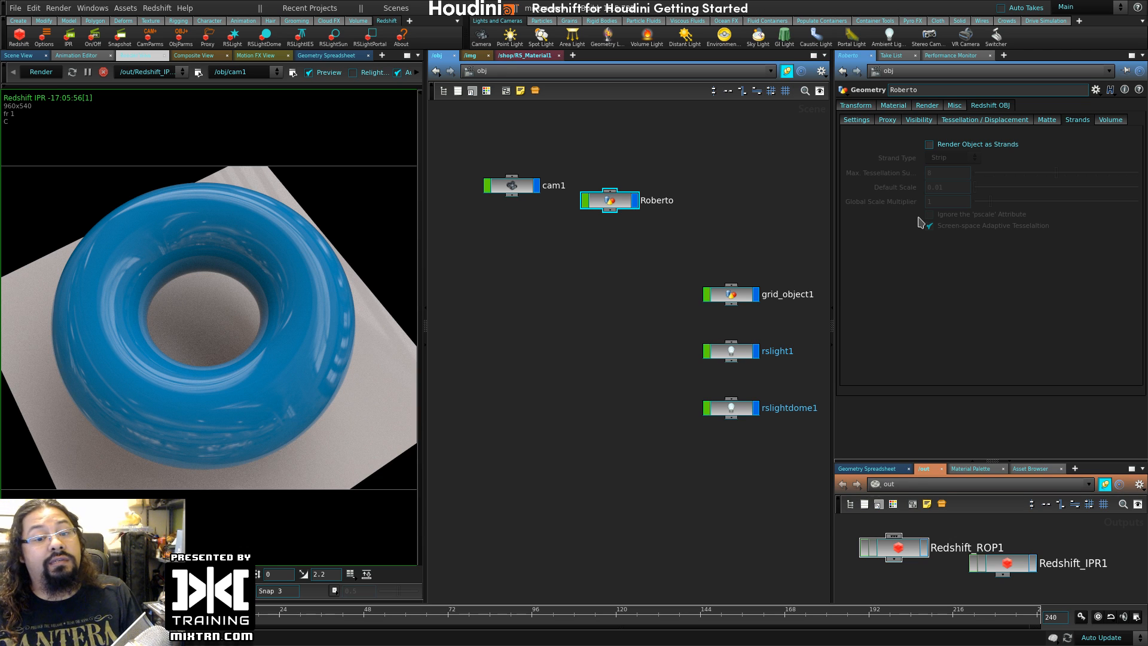
pyautogui.click(963, 146)
pyautogui.click(970, 159)
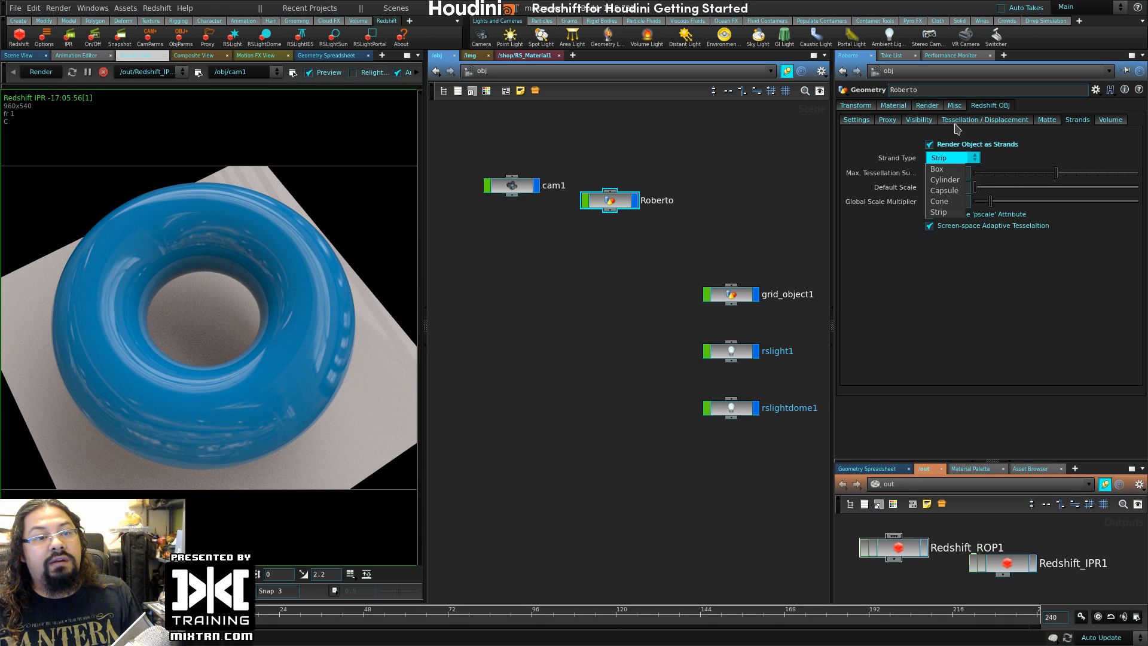
pyautogui.click(944, 191)
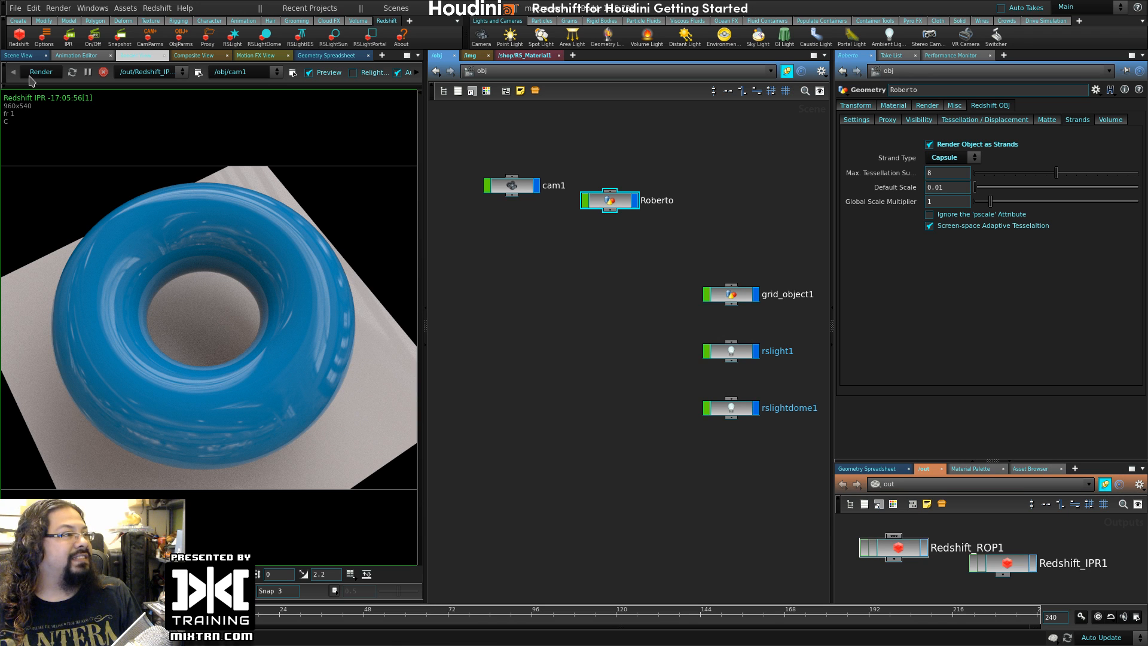
pyautogui.click(588, 345)
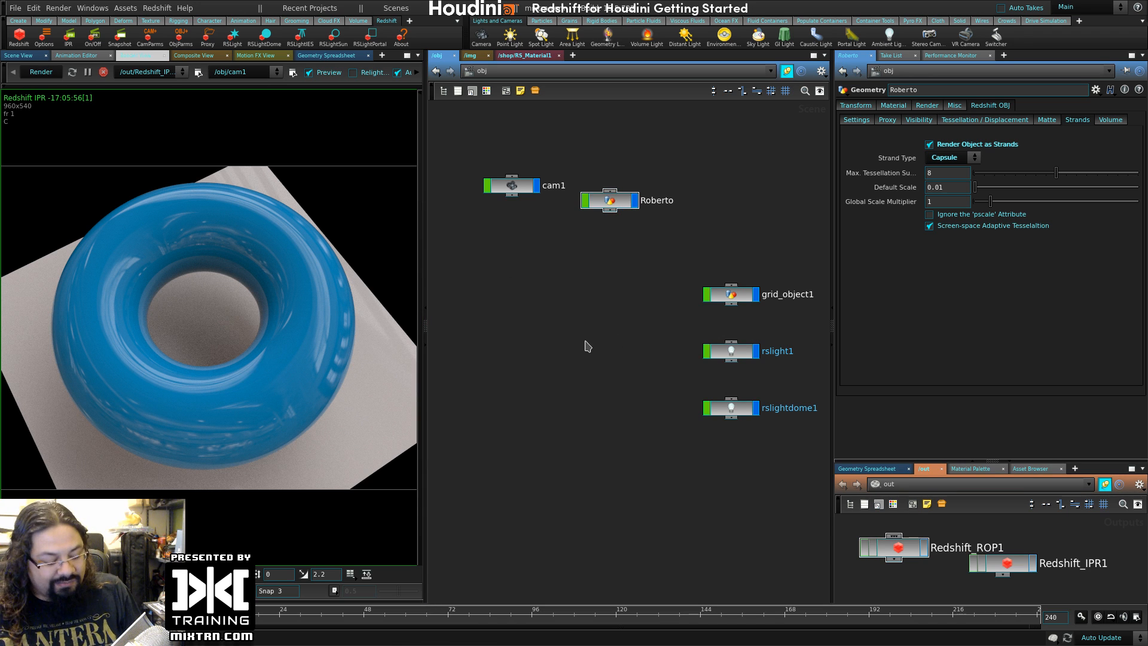
pyautogui.click(39, 75)
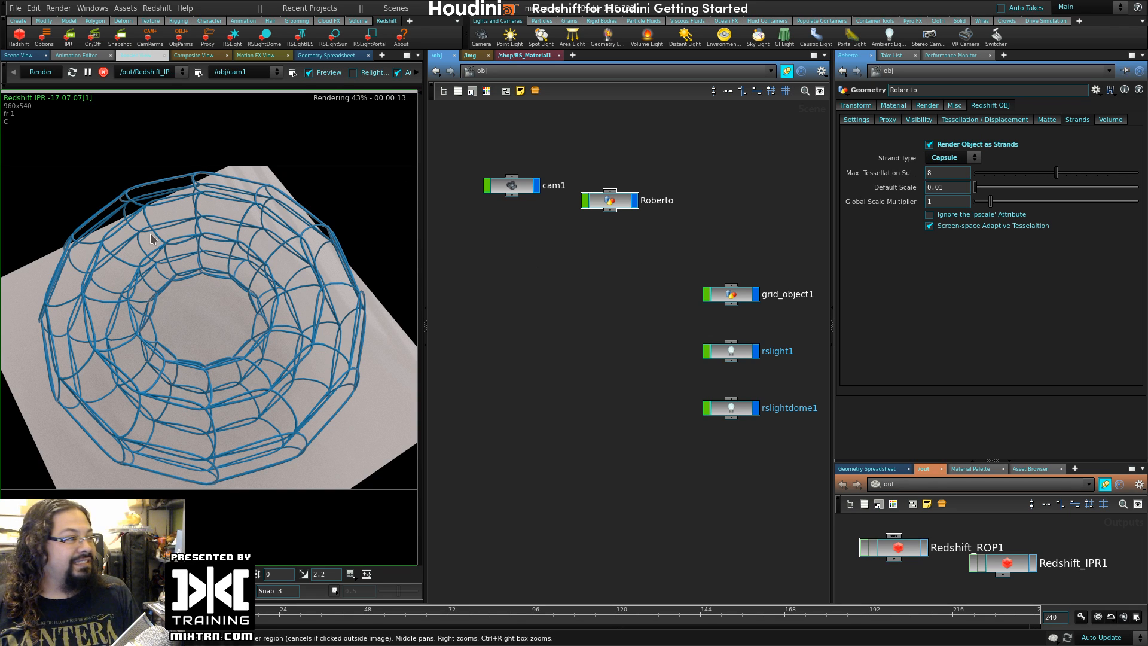
# - Try the Cylinder and Cone strand types on Roberto, restarting the IPR render to compare them
pyautogui.click(961, 159)
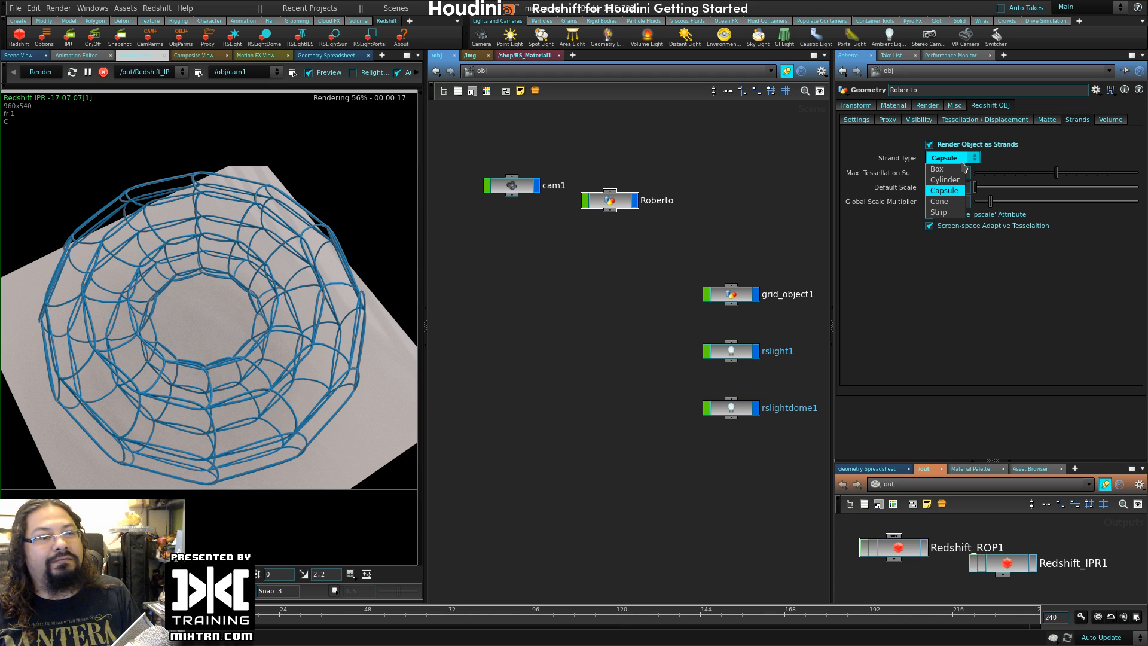
pyautogui.click(945, 180)
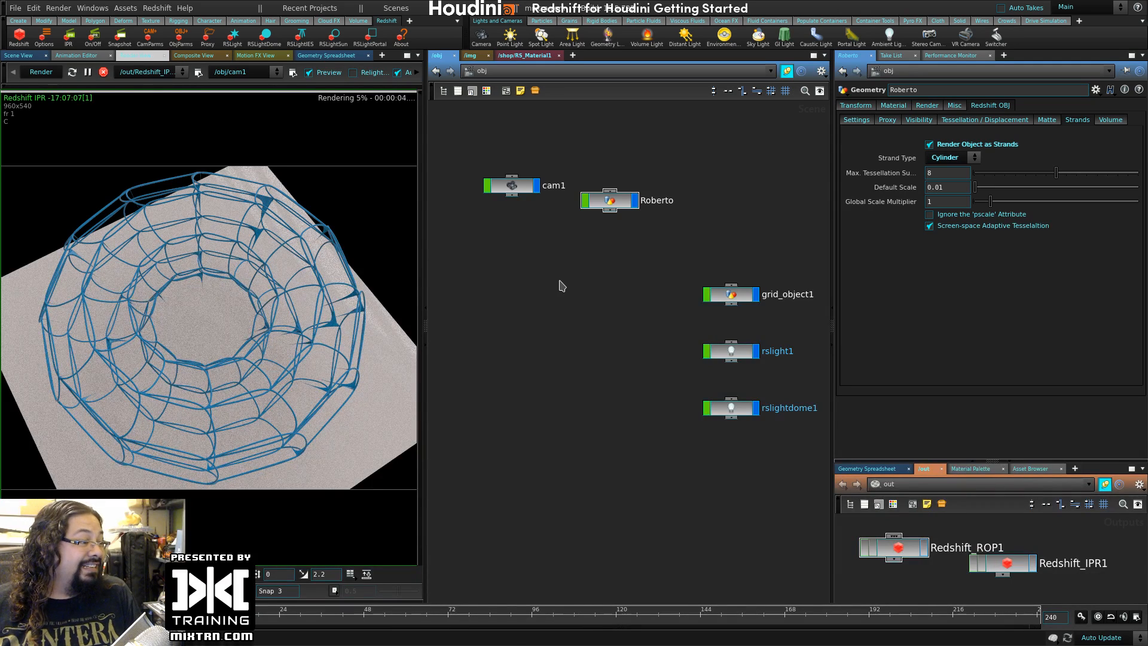
pyautogui.click(970, 158)
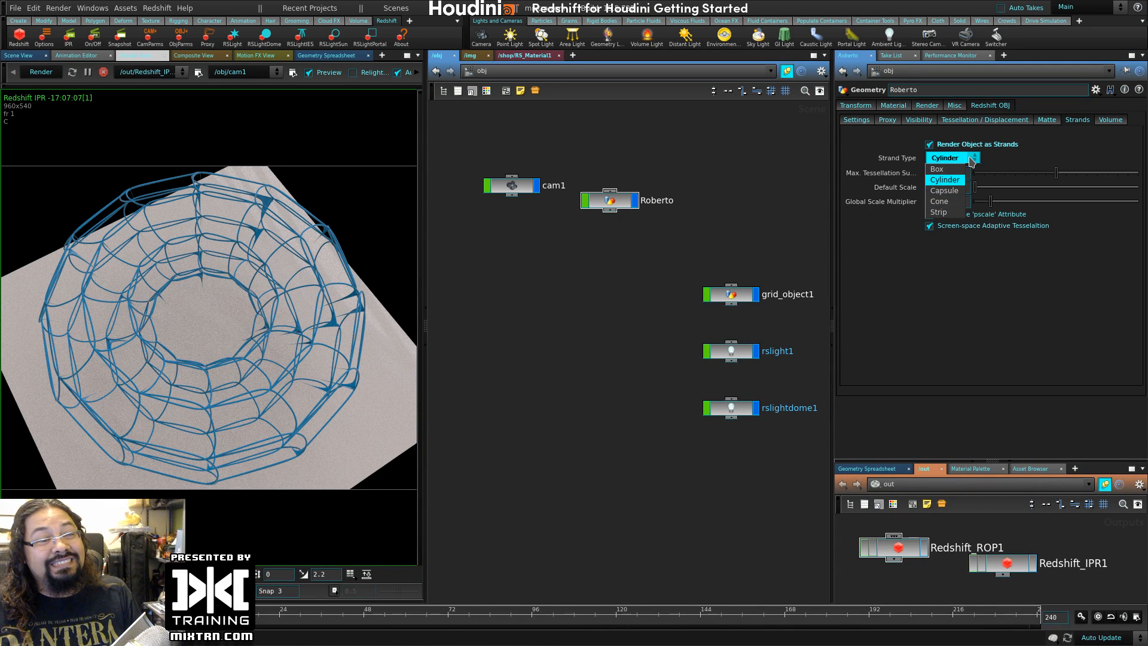
pyautogui.click(939, 202)
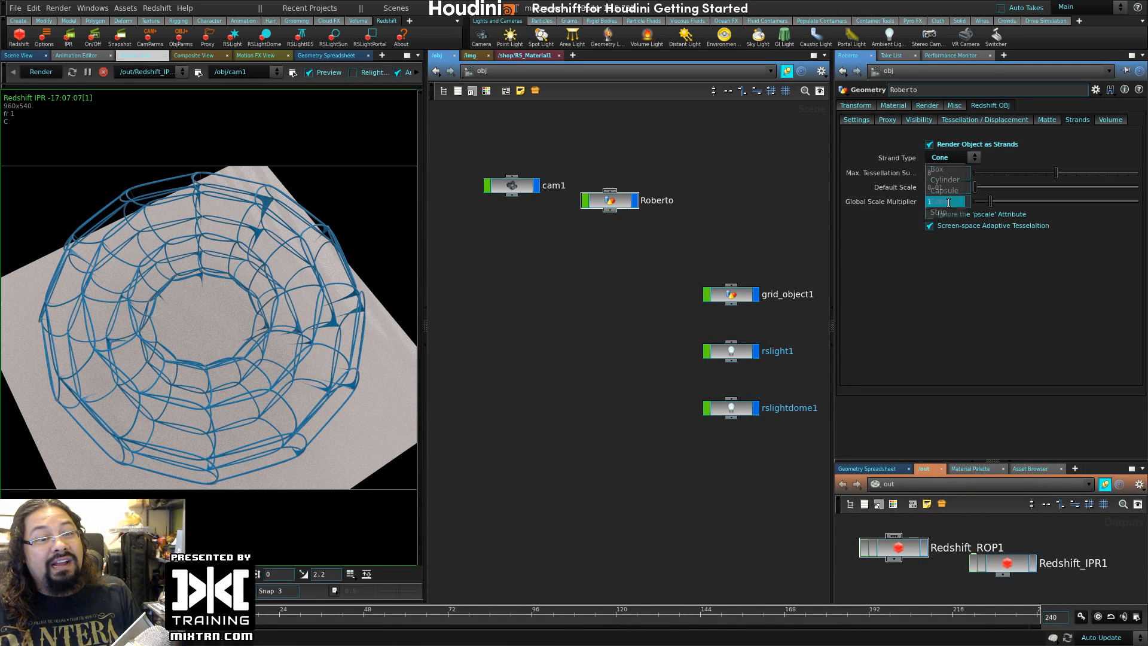
pyautogui.click(47, 73)
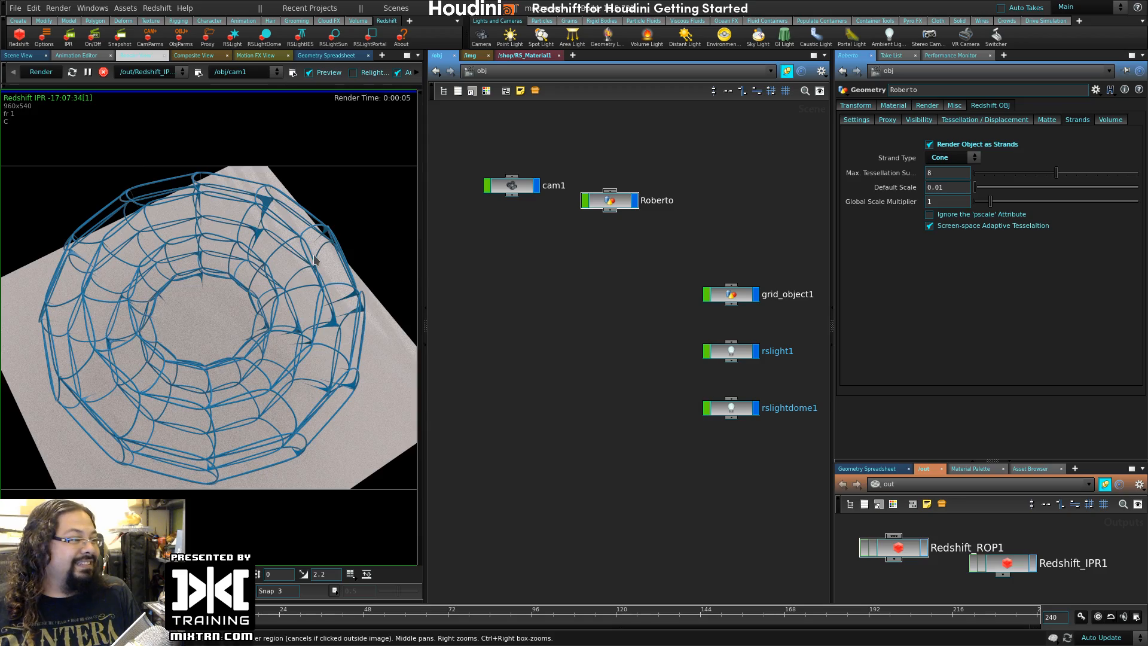
# - Try the Strip strand type in the IPR render, then set Roberto's strand type to Box
pyautogui.click(966, 154)
pyautogui.click(959, 210)
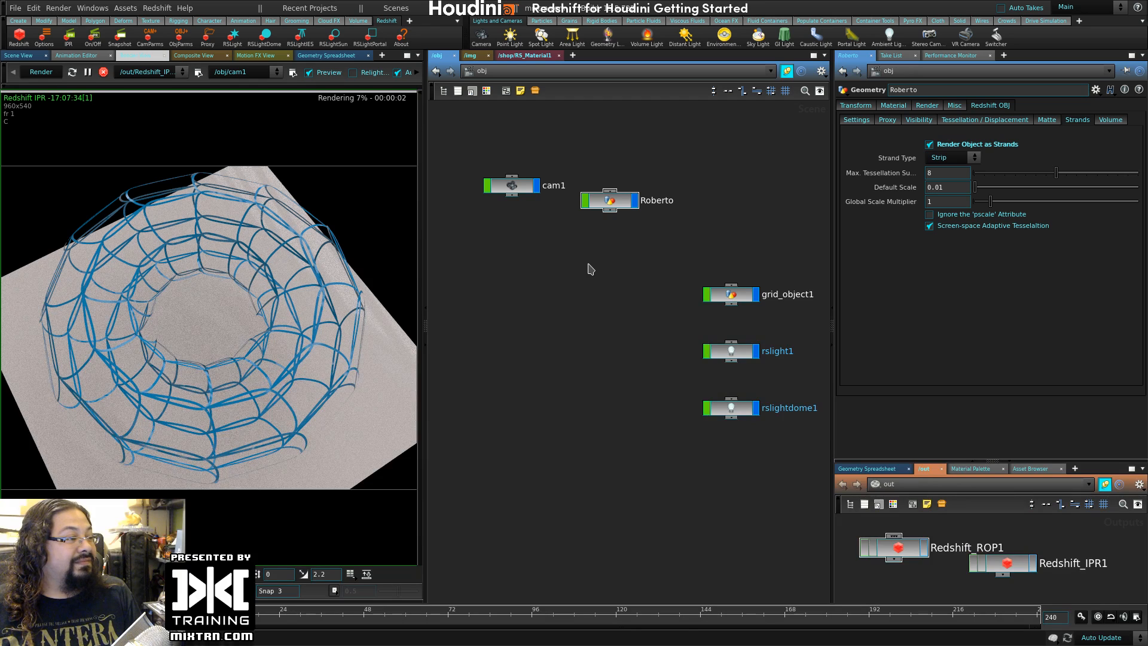
pyautogui.click(978, 156)
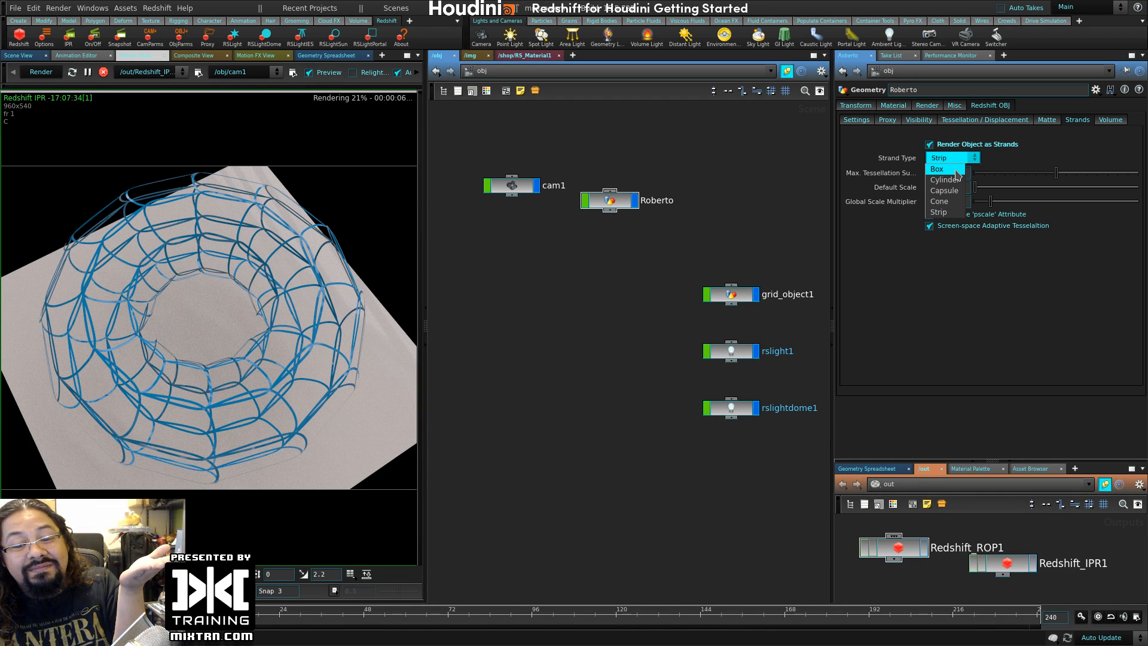
pyautogui.click(956, 171)
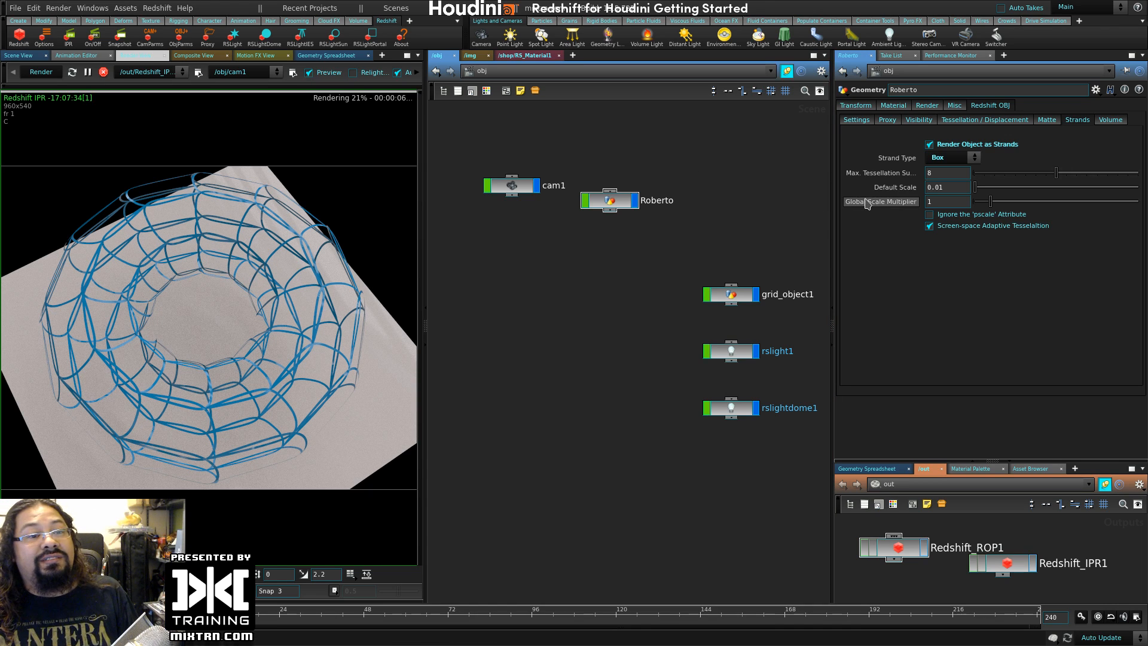
# - Switch to the scene view and hide the Roberto object
pyautogui.click(18, 55)
pyautogui.moveTo(625, 294); pyautogui.dragTo(594, 276, button='middle')
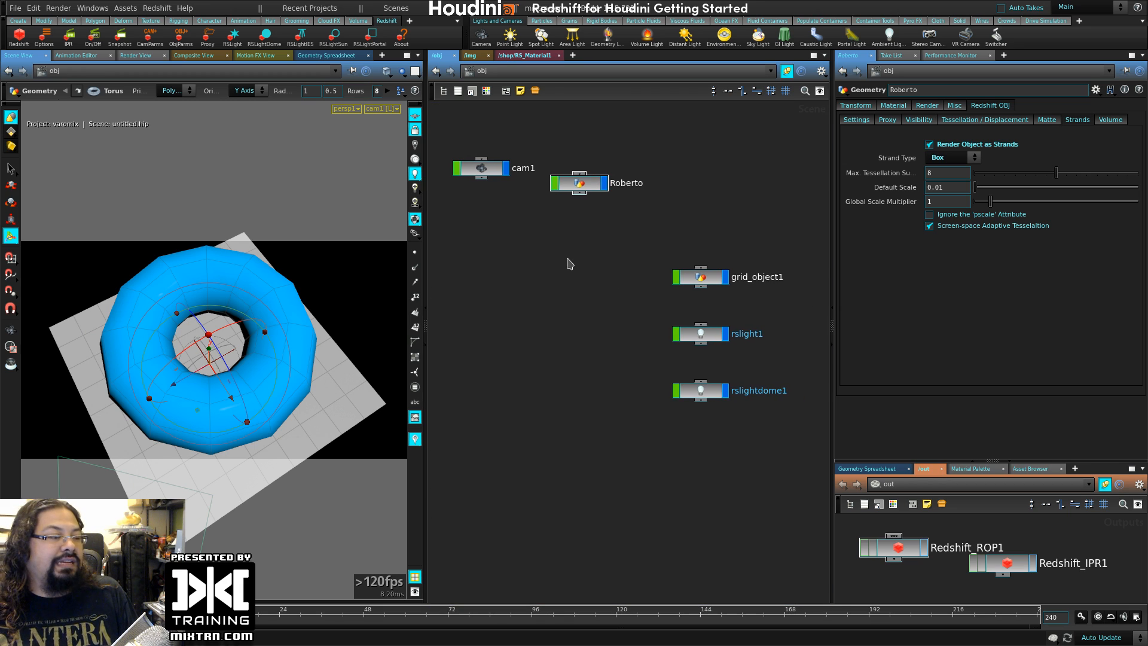
pyautogui.click(603, 183)
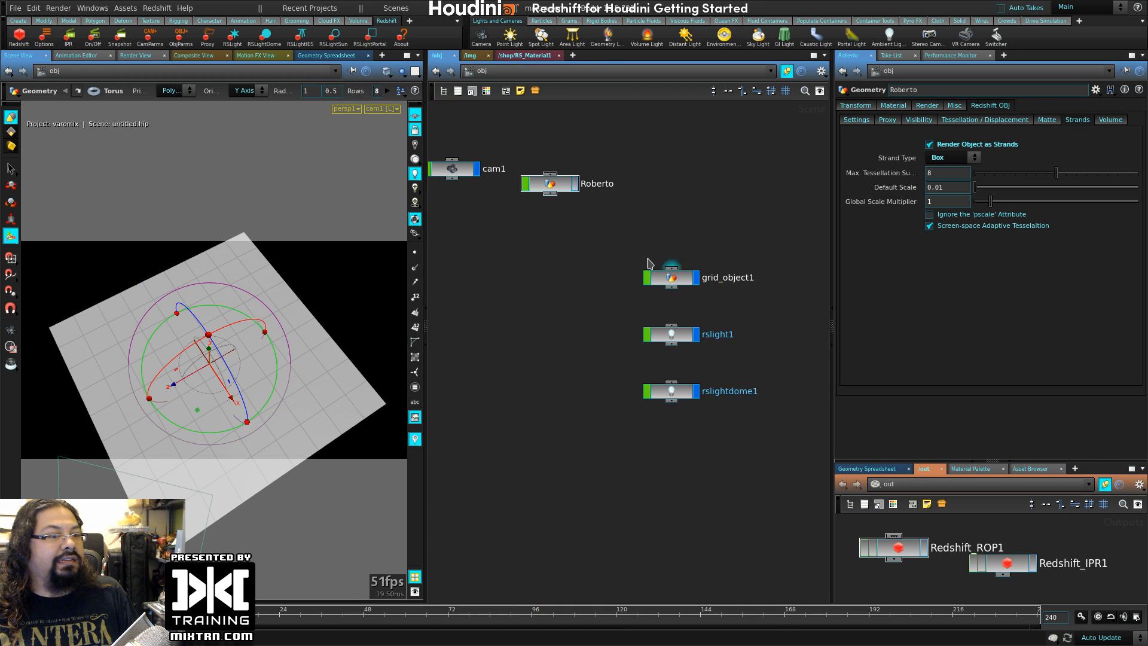
# - Add a Grid geometry object to the object network, beside Roberto
pyautogui.press('Tab')
pyautogui.write('grid')
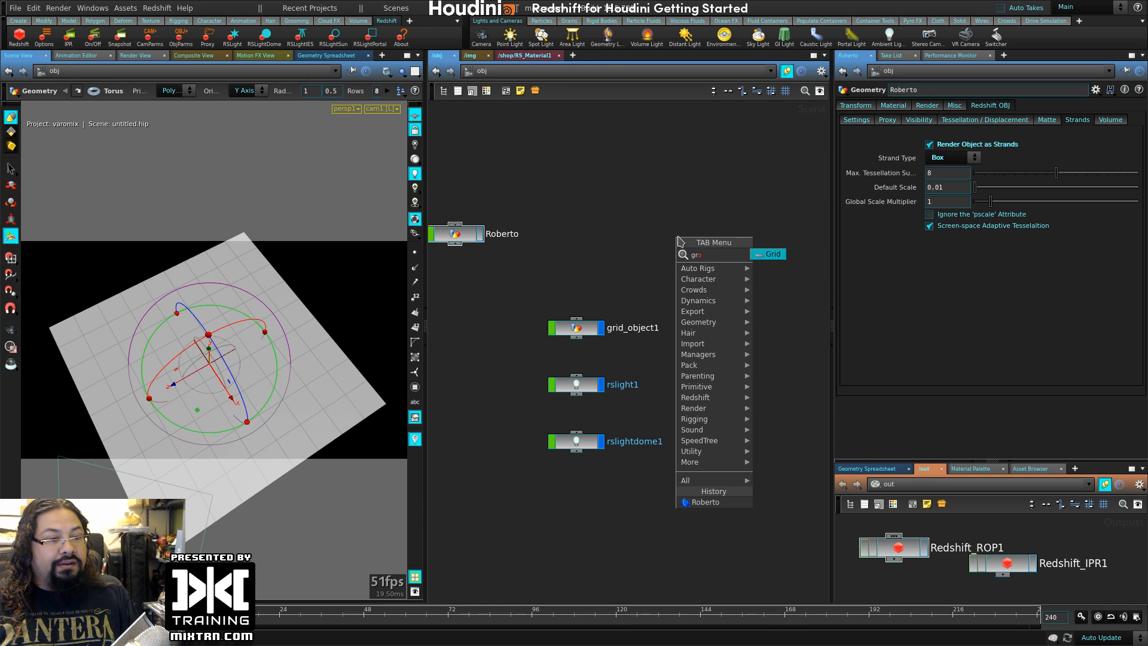
pyautogui.press('Return')
pyautogui.click(678, 237)
# - Rename the new grid object as strands
pyautogui.doubleClick(716, 235)
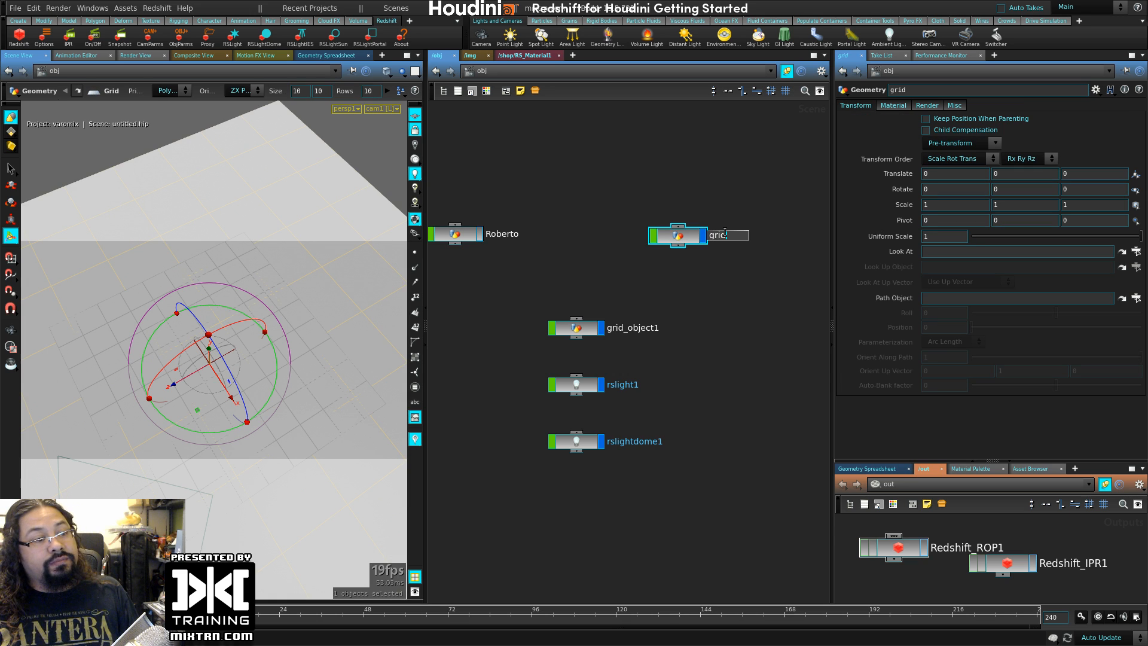
pyautogui.write('starnds')
pyautogui.press('Return')
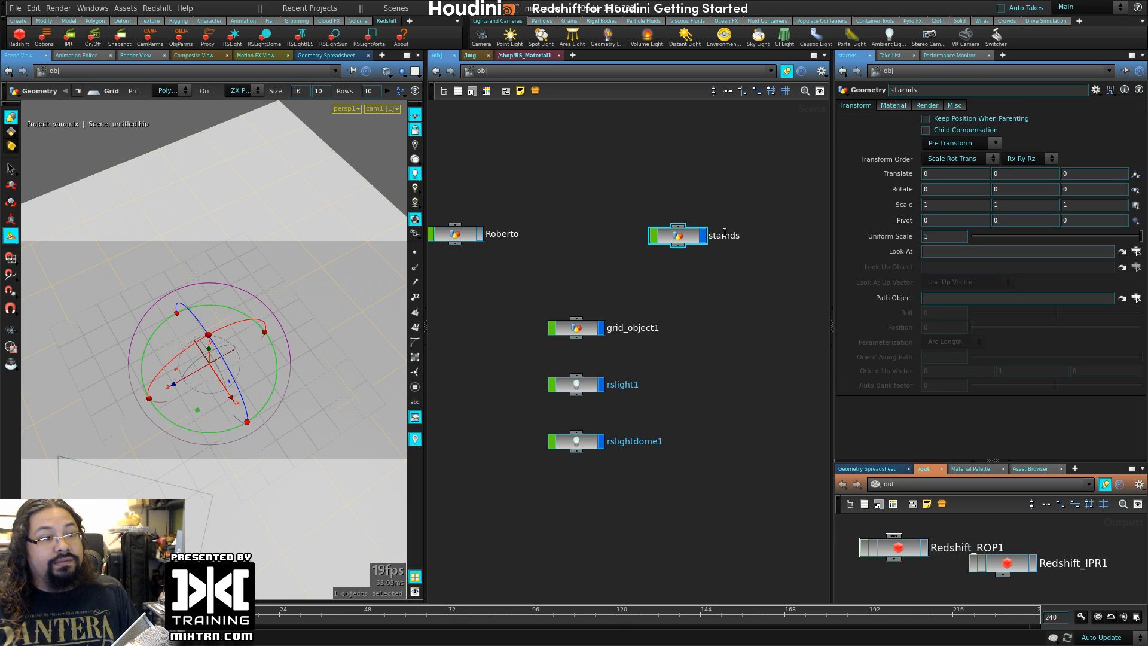
pyautogui.click(728, 236)
pyautogui.hotkey('ctrl', 'a')
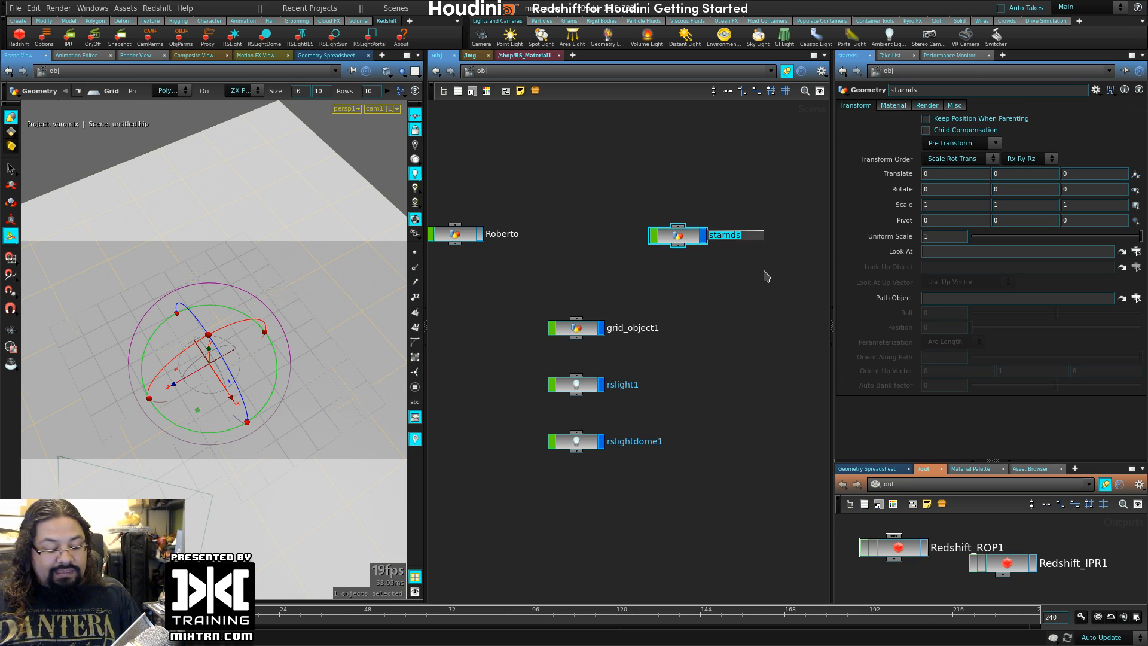
pyautogui.write('star')
pyautogui.press('BackSpace')
pyautogui.press('BackSpace')
pyautogui.write('rands')
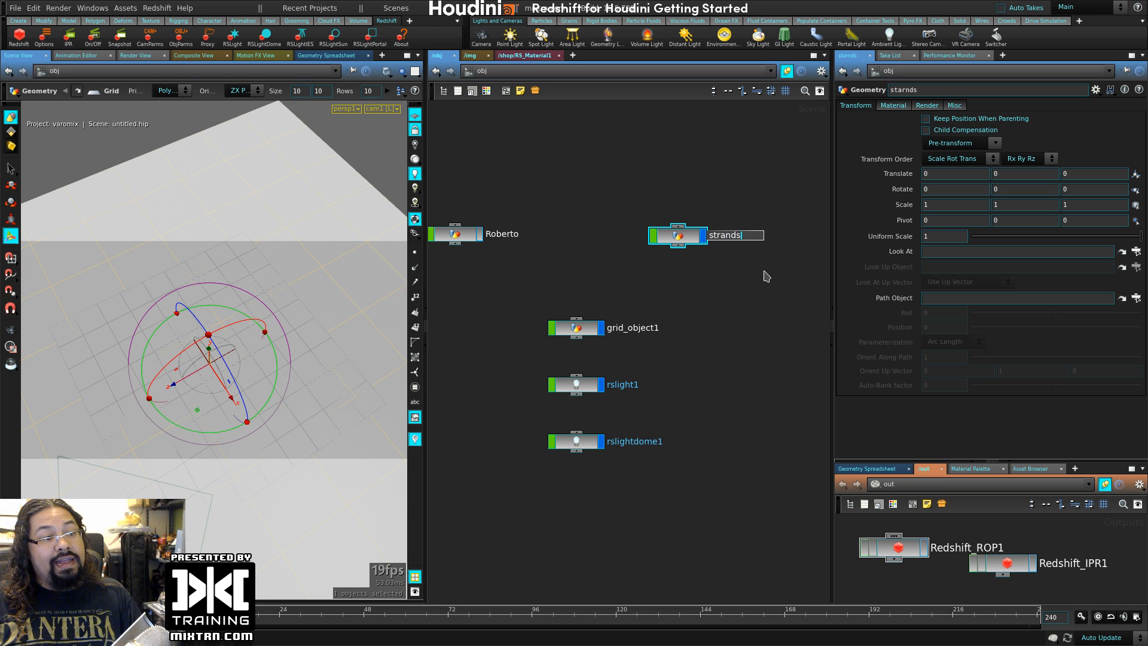
pyautogui.press('Return')
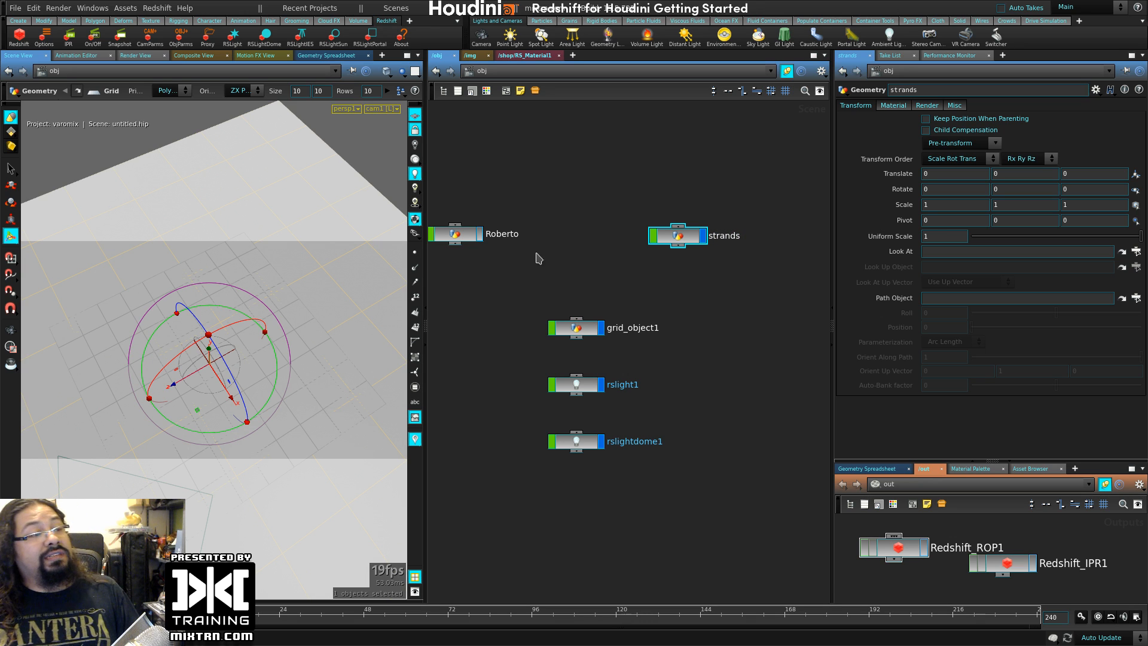
# - Start a new project and choose /media/PROJECTx_2015/MIX_TRAINING/WEBINARS/ as the folder for its project path
pyautogui.click(326, 8)
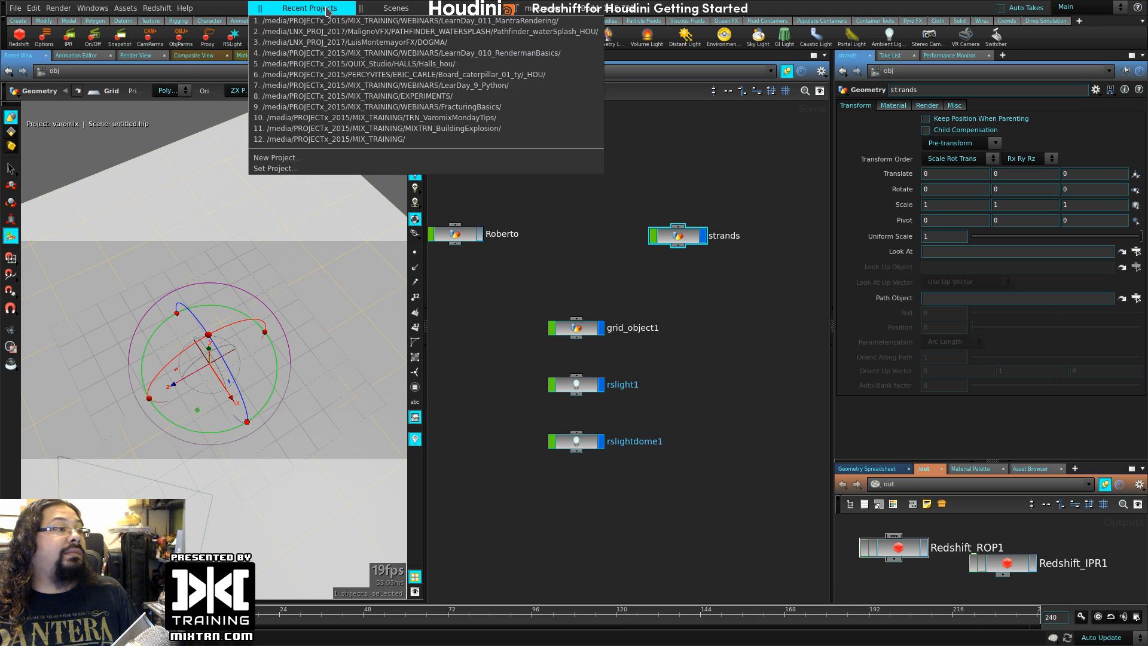
pyautogui.click(312, 158)
pyautogui.click(415, 62)
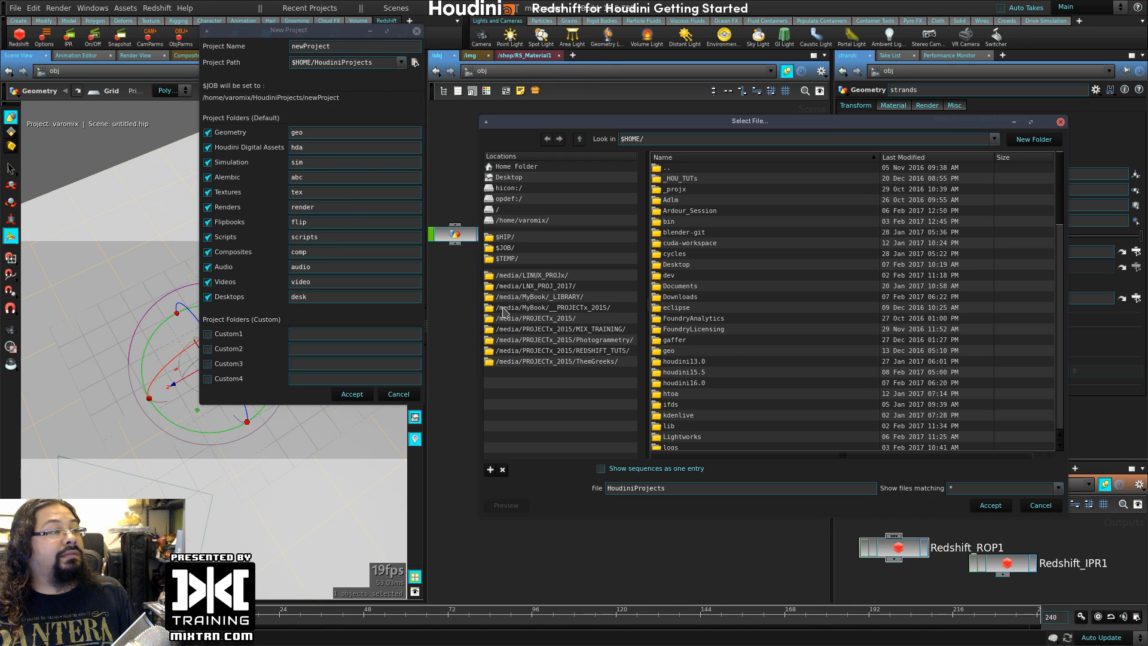
pyautogui.click(608, 330)
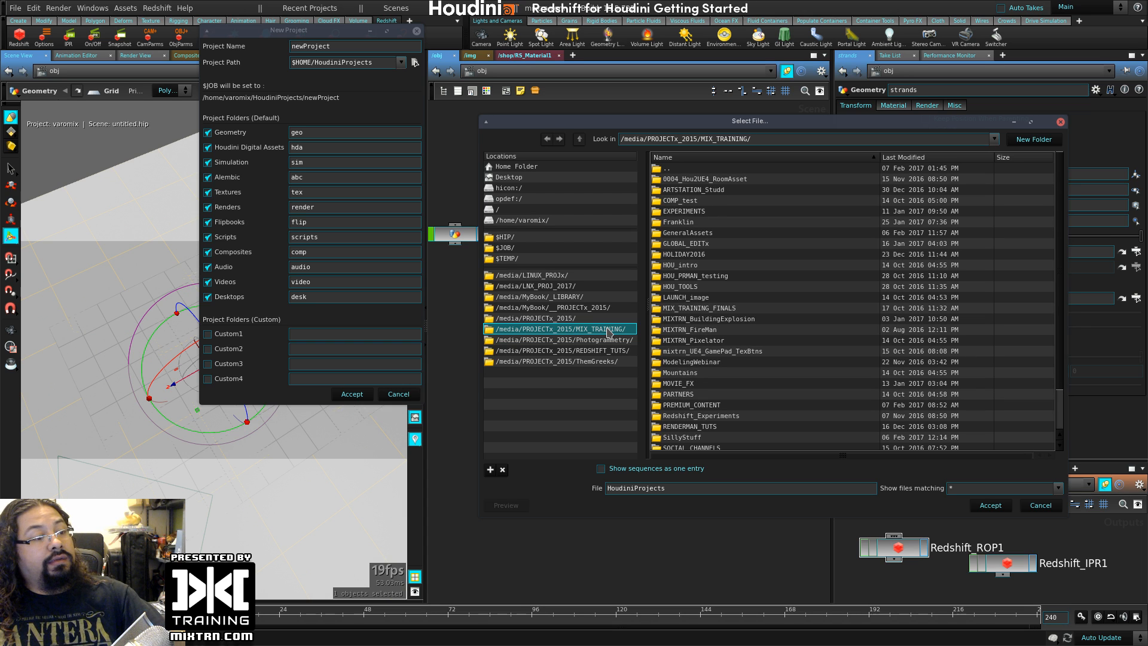
pyautogui.scroll(-2, 759, 413)
pyautogui.doubleClick(750, 415)
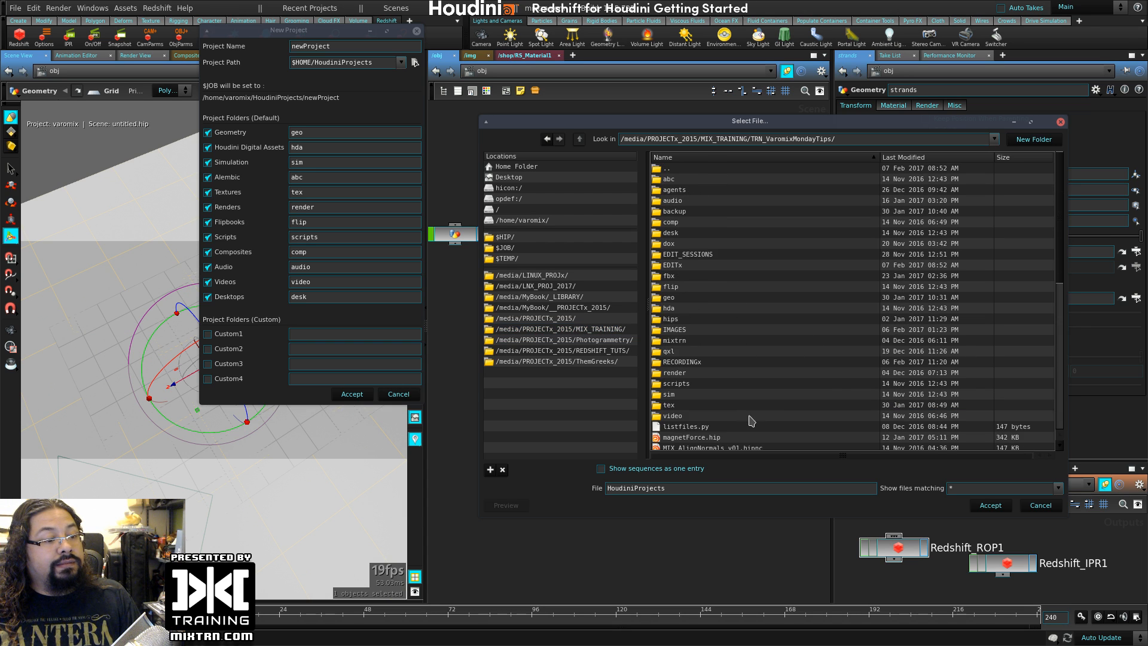
pyautogui.scroll(-3, 781, 413)
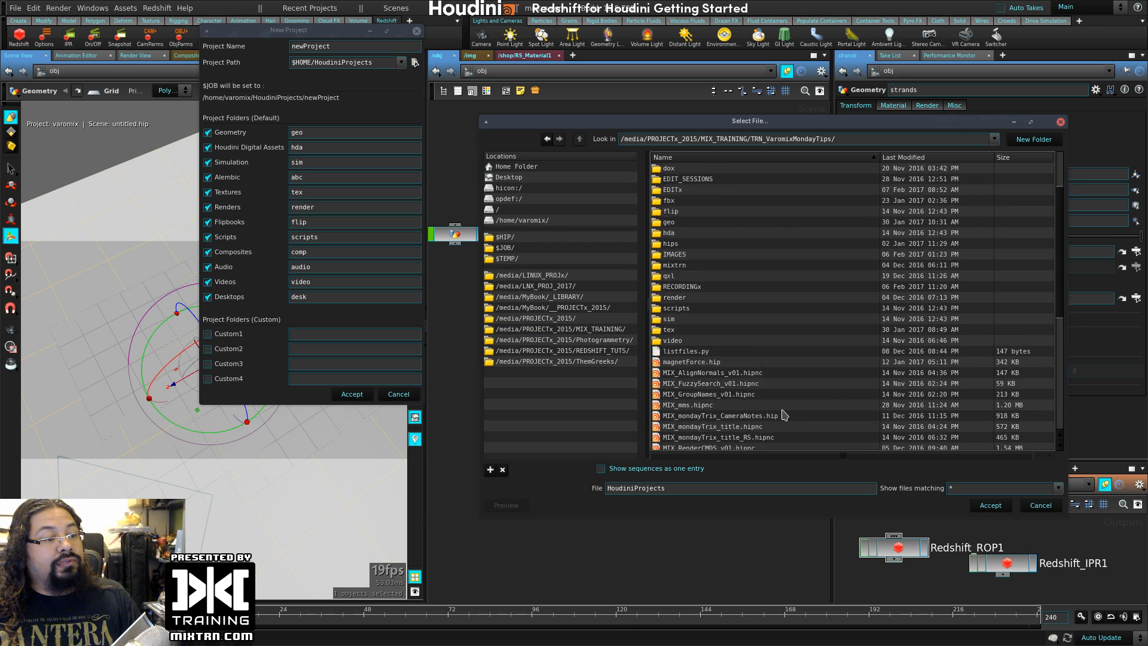
pyautogui.click(603, 329)
pyautogui.scroll(-3, 763, 397)
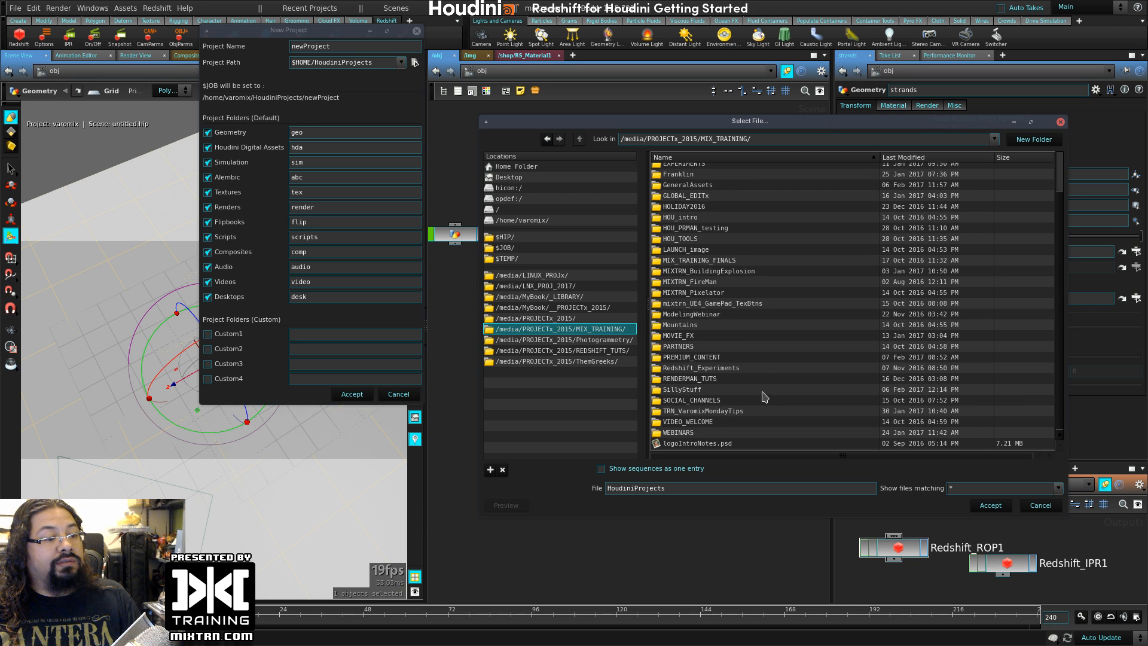
pyautogui.doubleClick(683, 432)
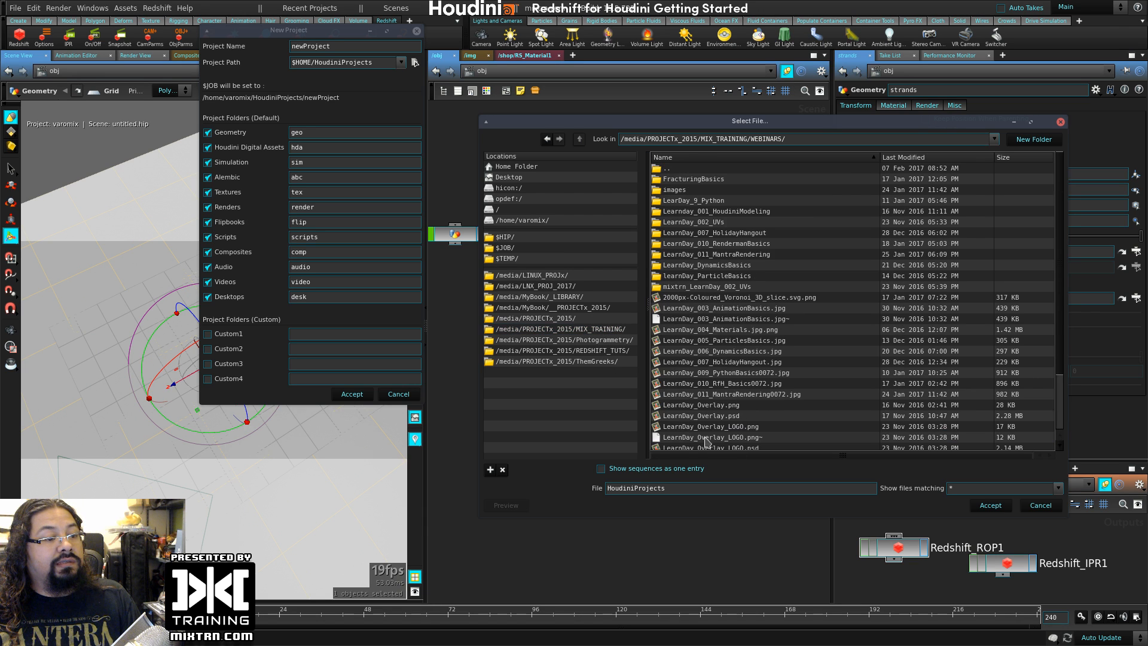
pyautogui.click(990, 506)
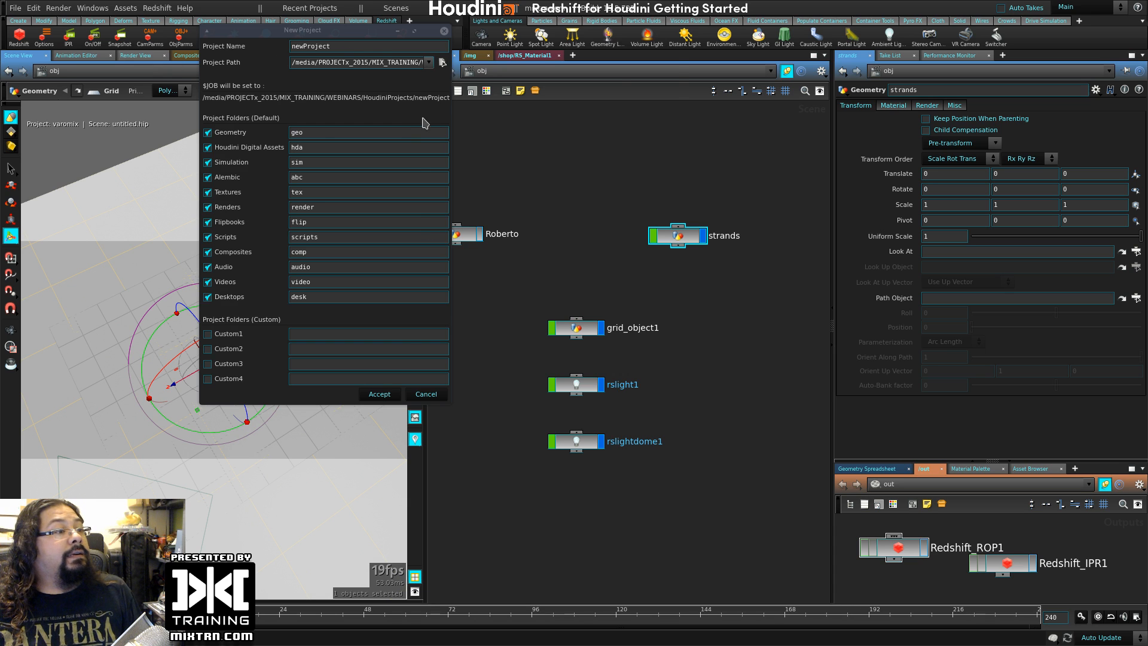
# - Remove the trailing HoudiniProjects folder from the new project's path
pyautogui.moveTo(451, 122); pyautogui.dragTo(700, 119)
pyautogui.doubleClick(461, 62)
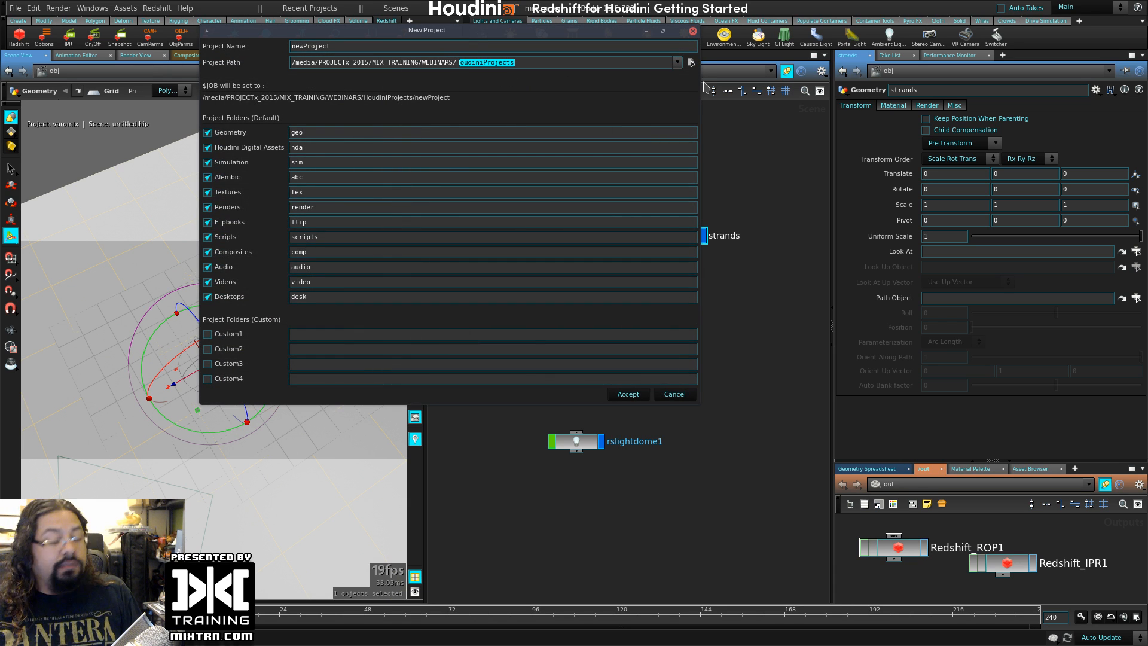
pyautogui.press('BackSpace')
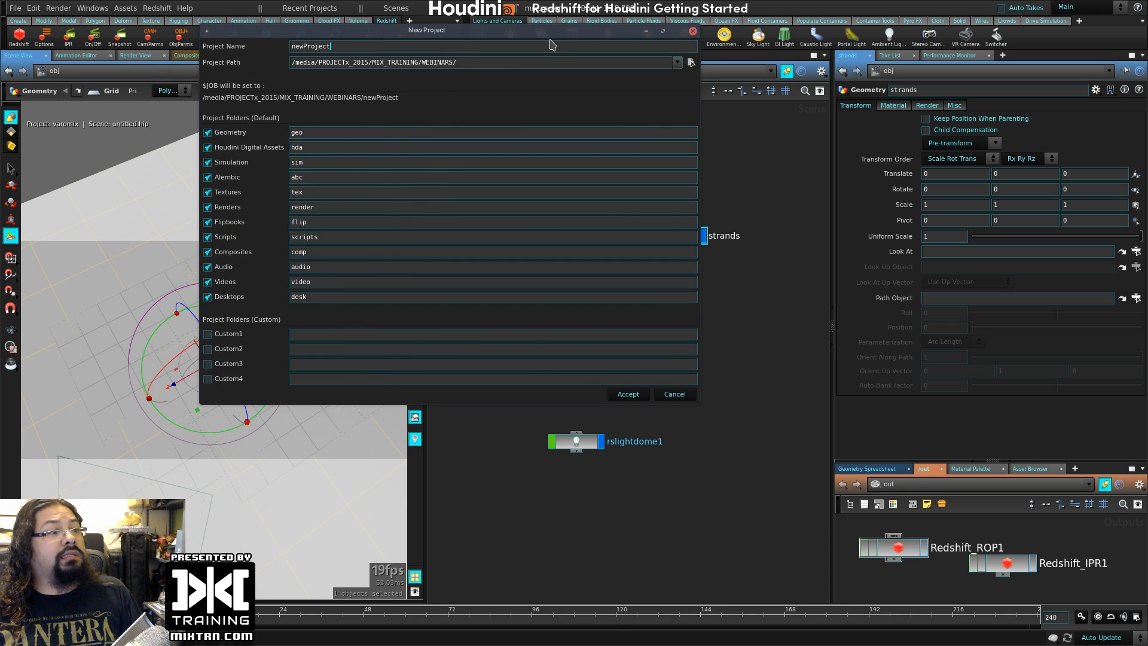
# - Name the project learnDay_012_Redshift and create it with the default project folders
pyautogui.moveTo(558, 31); pyautogui.dragTo(584, 173)
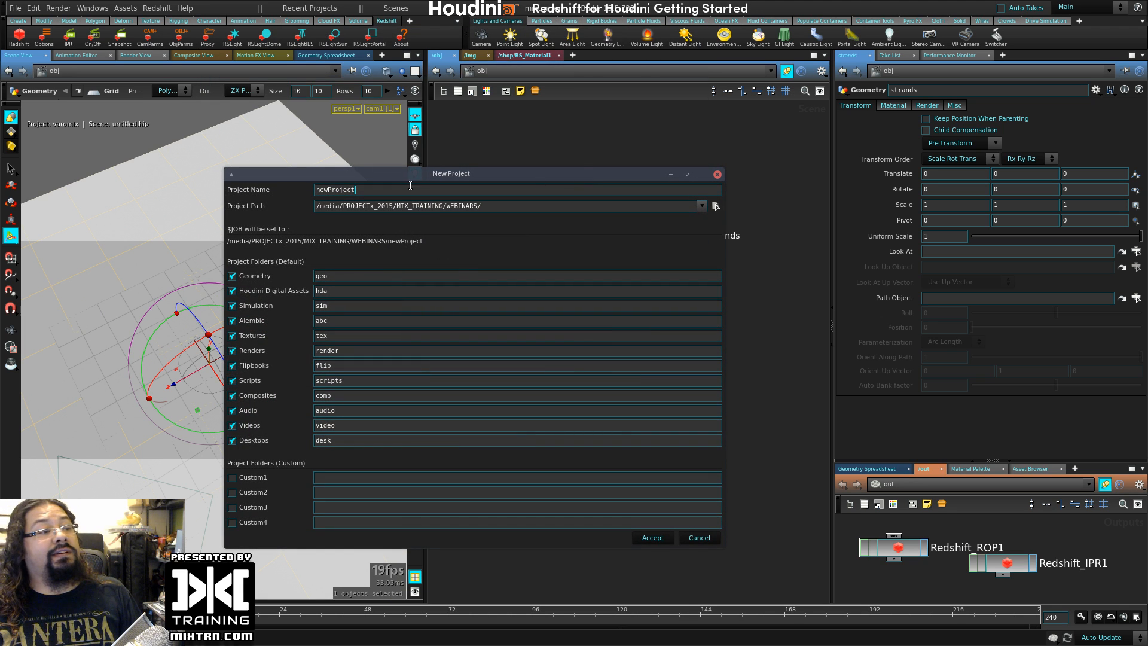
pyautogui.moveTo(409, 189); pyautogui.dragTo(239, 190)
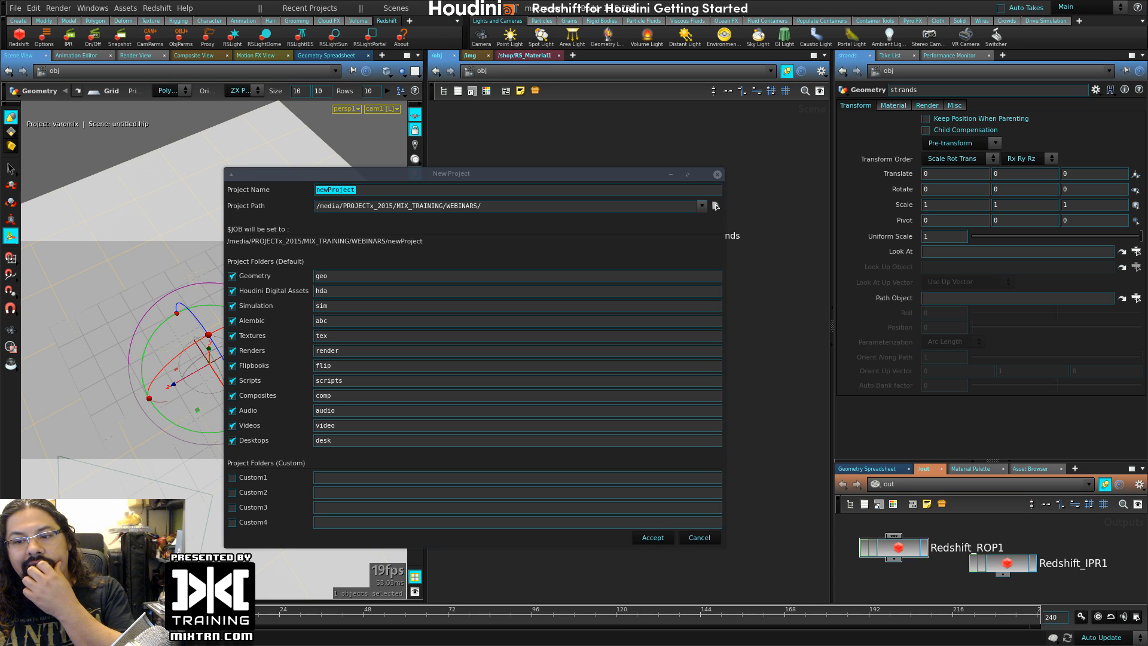
pyautogui.click(373, 189)
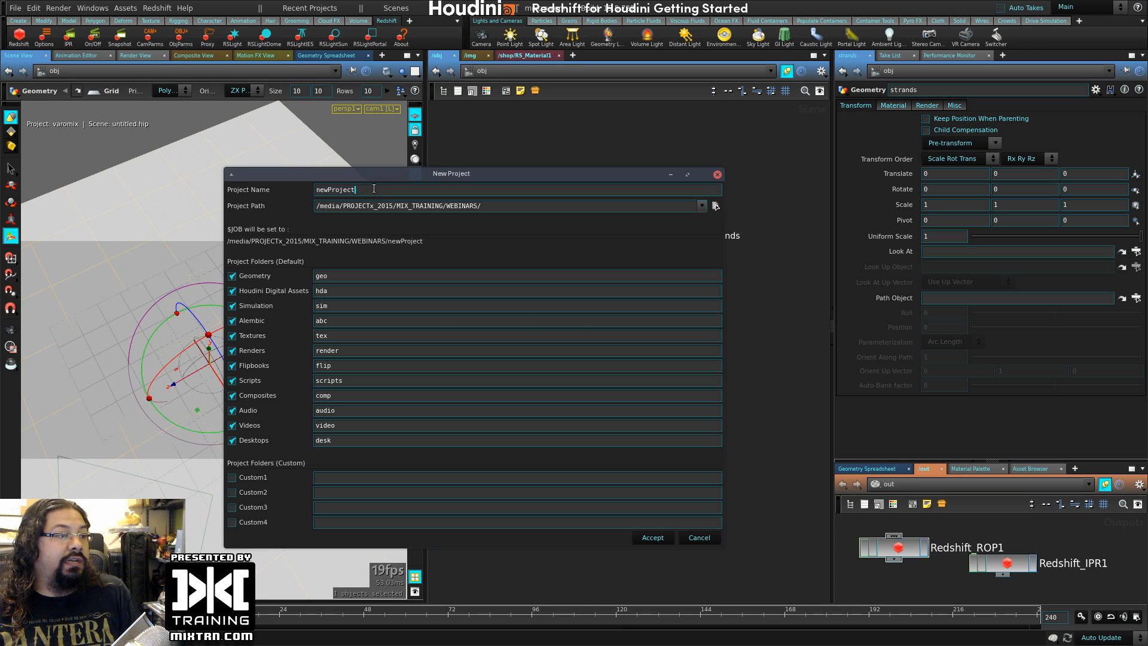
pyautogui.moveTo(374, 189); pyautogui.dragTo(288, 179)
pyautogui.write('learn')
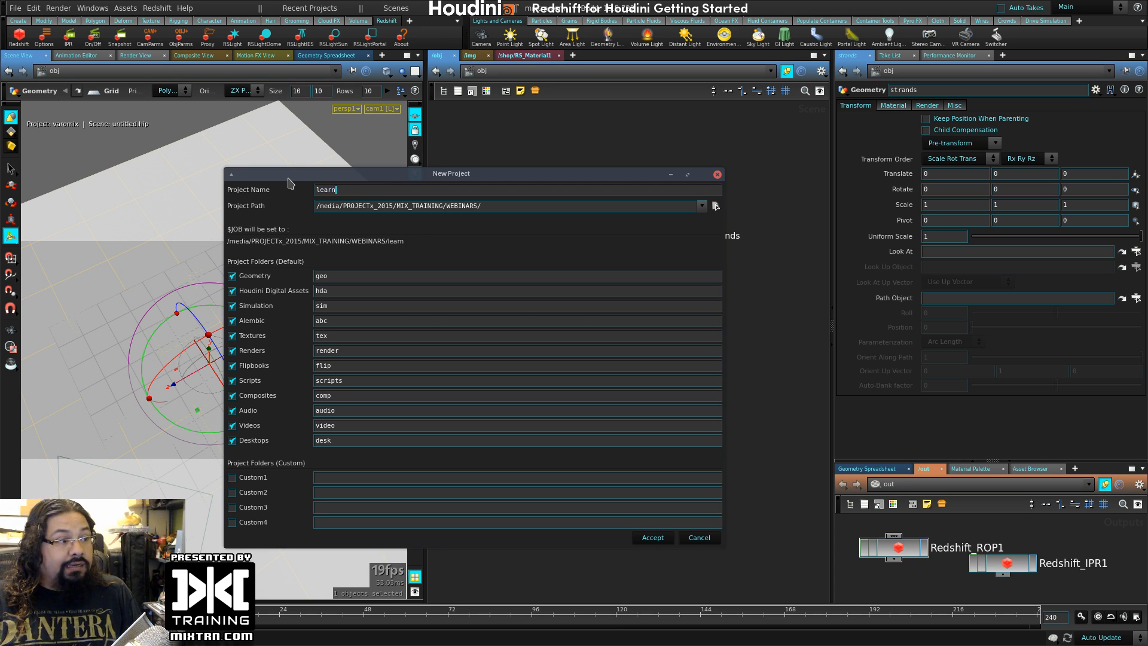
pyautogui.write('Day_0')
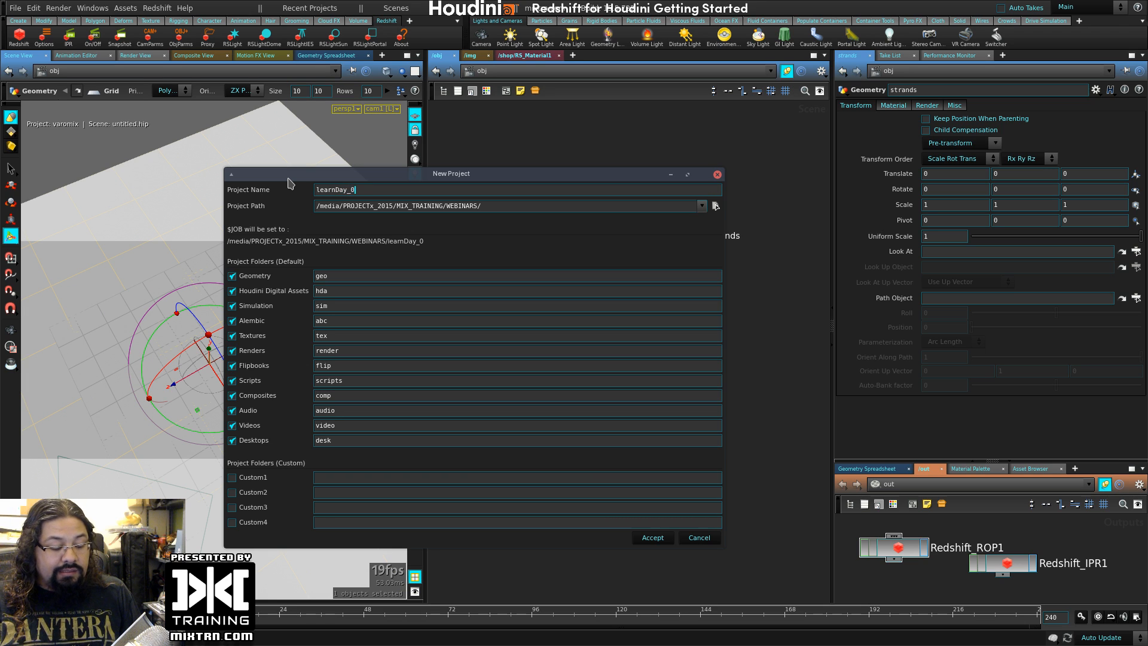
pyautogui.write('12_REds')
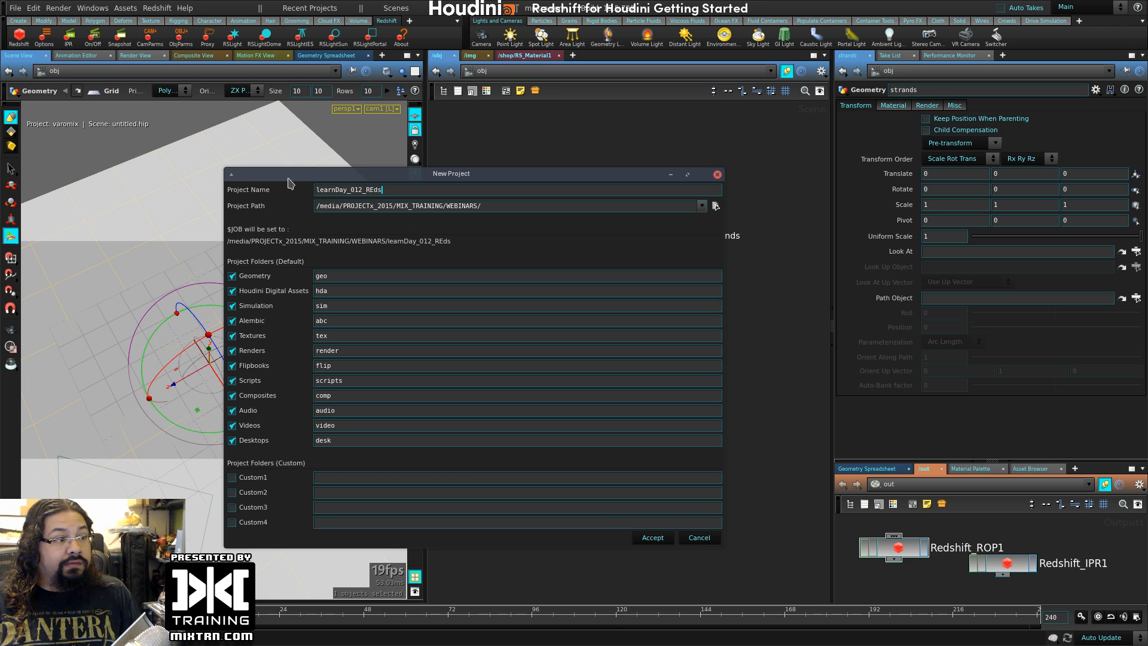
pyautogui.write('dshift')
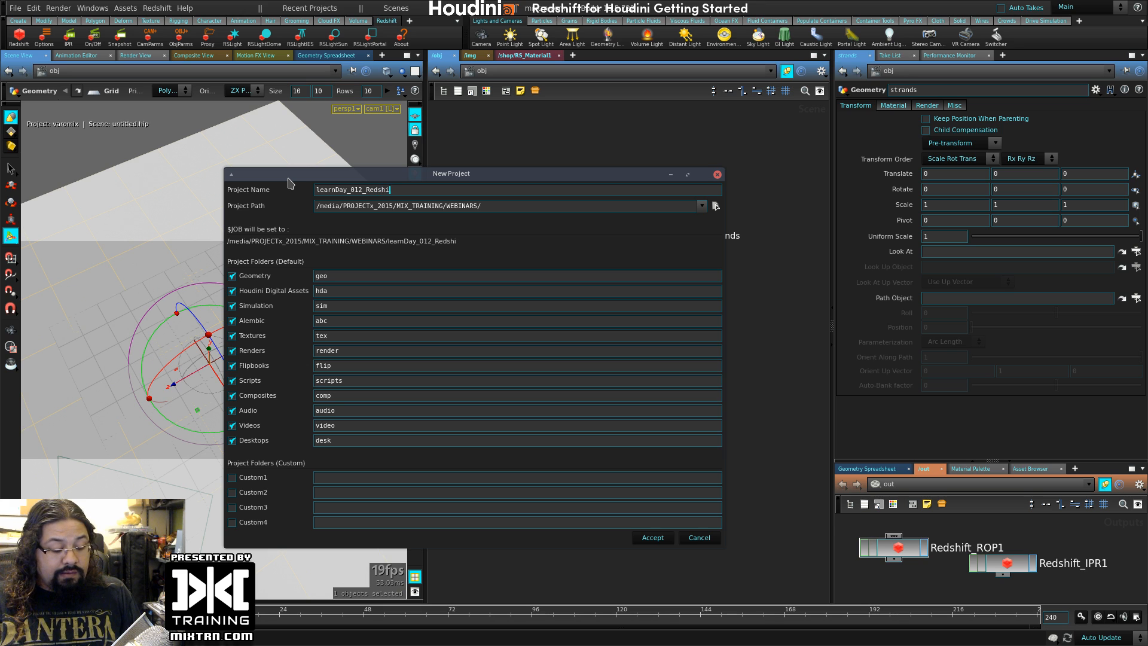
pyautogui.click(665, 536)
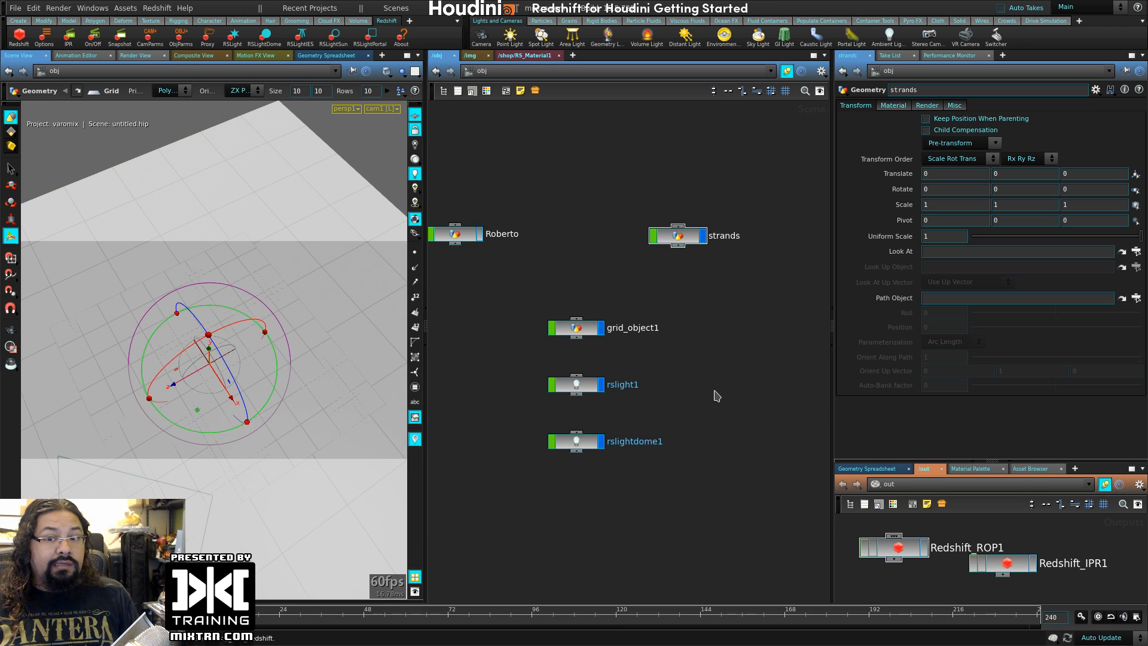
# - Save the scene in the new project folder under the name MIX_REdshift_v01
pyautogui.hotkey('ctrl', 'shift', 's')
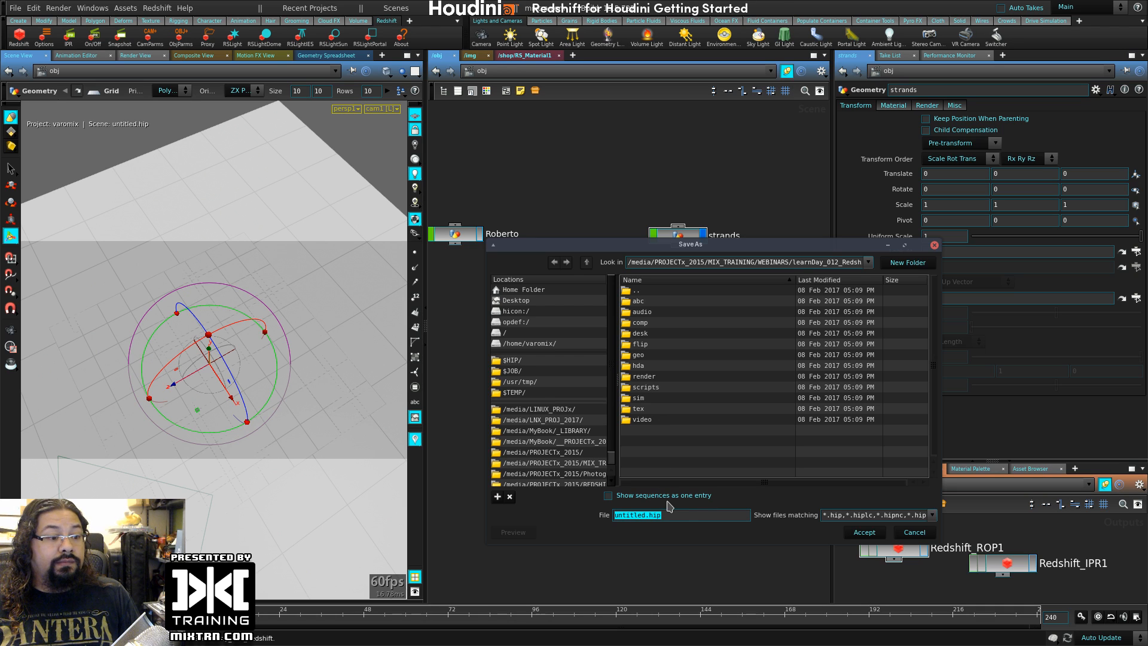
pyautogui.write('MIX_REd')
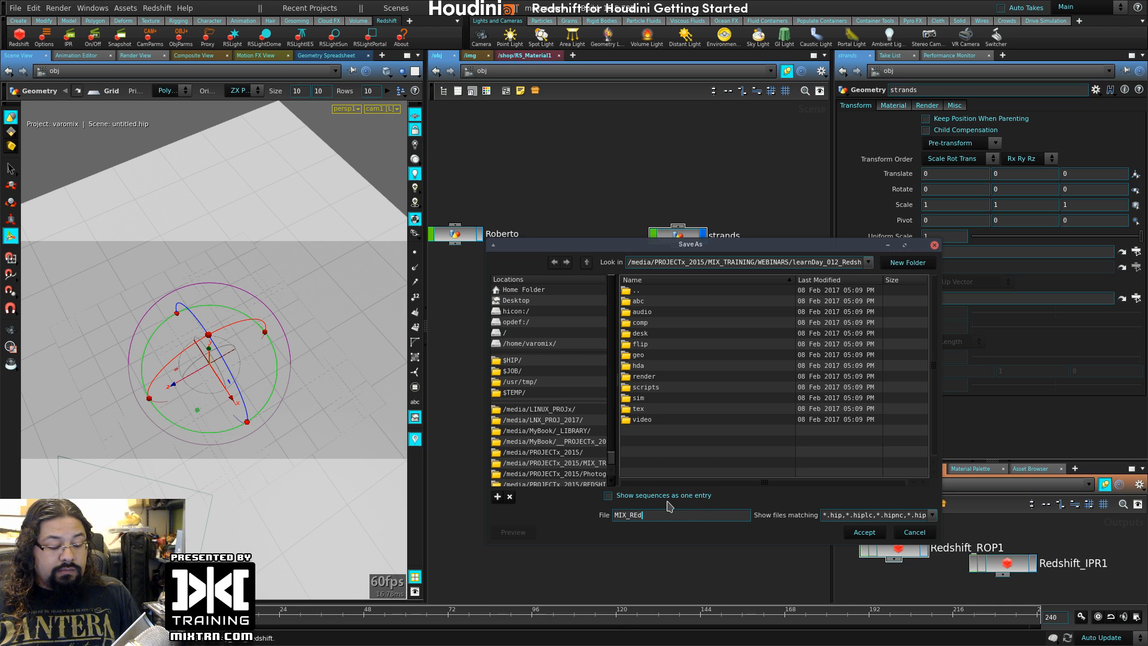
pyautogui.write('shift_v01')
pyautogui.press('Return')
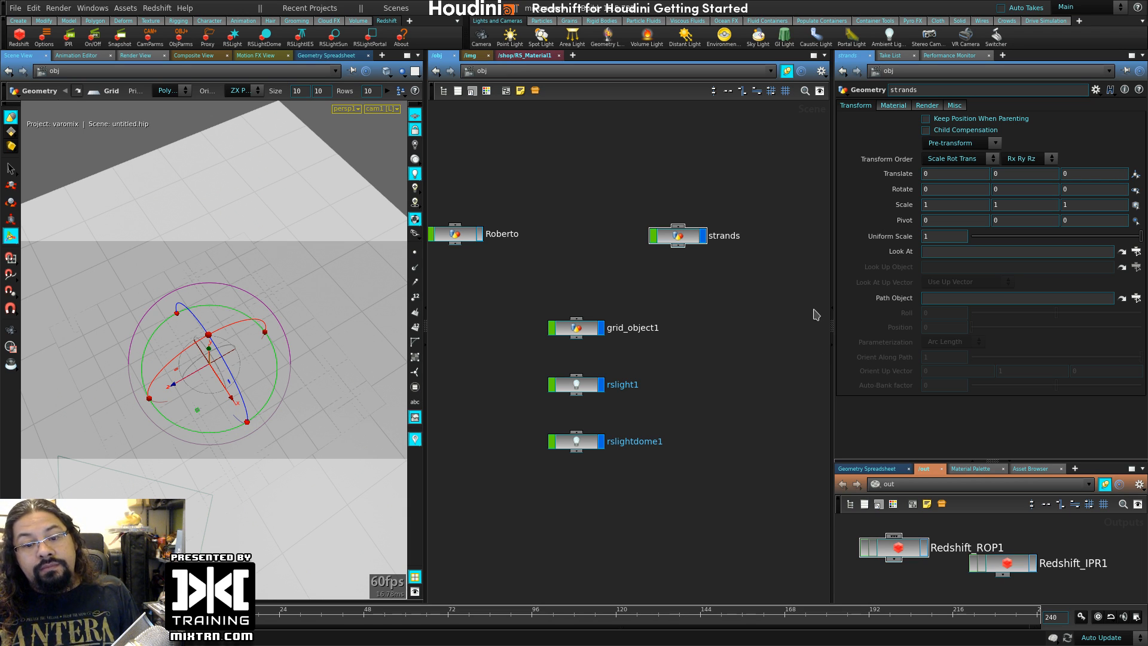
# - Shift the strands object slightly toward Roberto, enter its network and move the grid node higher up
pyautogui.moveTo(689, 237); pyautogui.dragTo(660, 239)
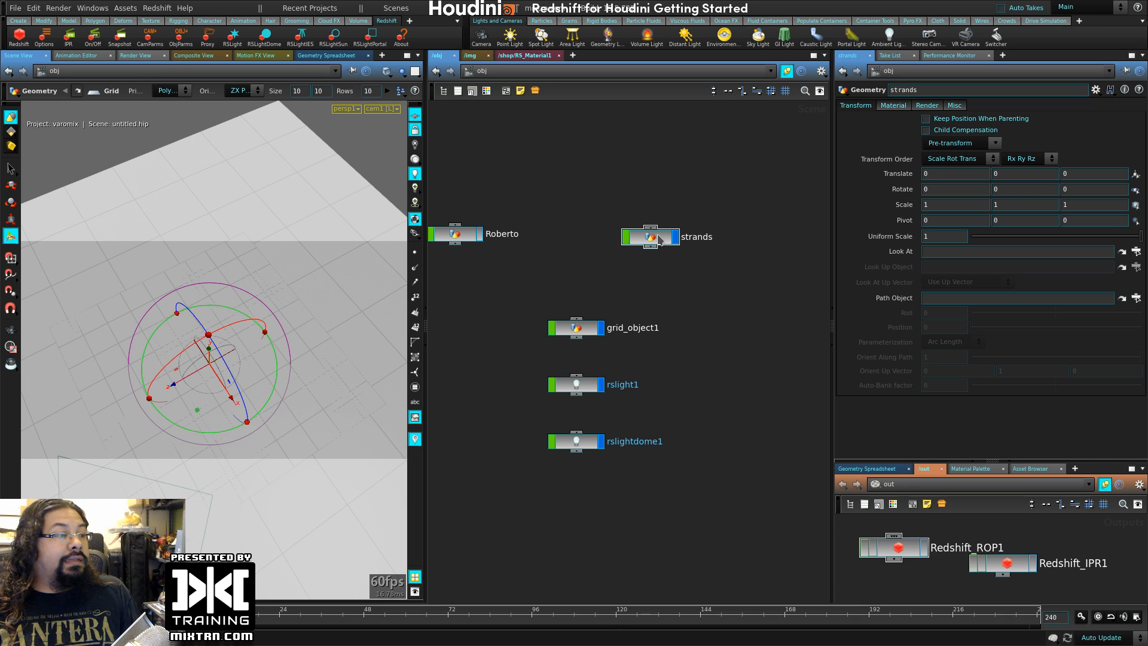
pyautogui.doubleClick(660, 239)
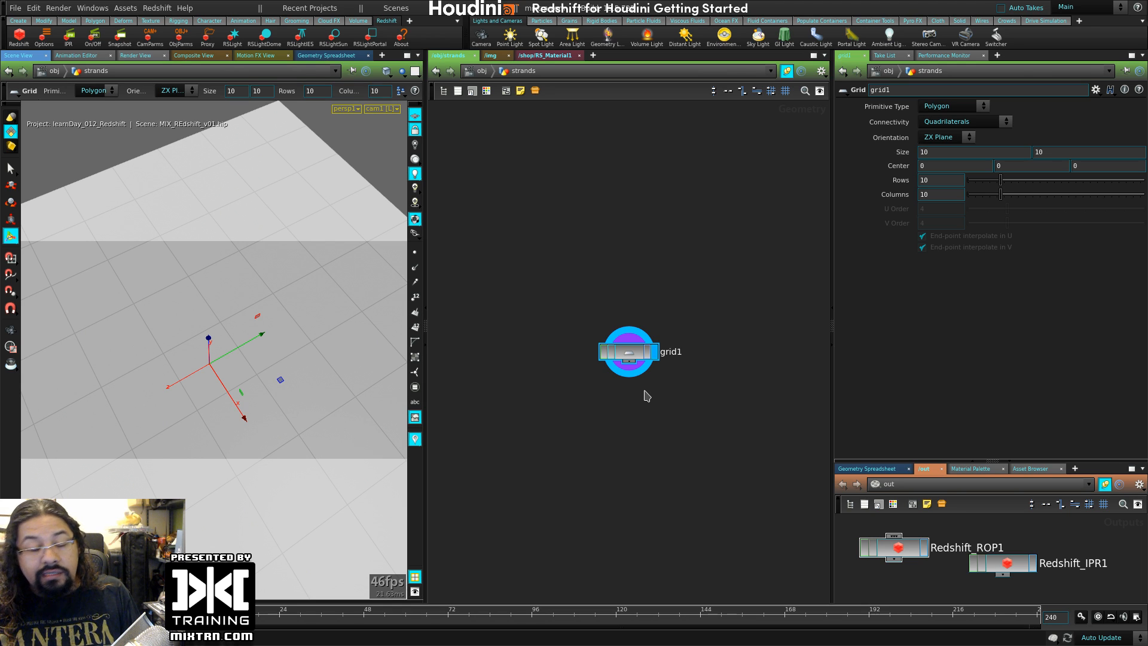
pyautogui.moveTo(631, 355); pyautogui.dragTo(613, 230)
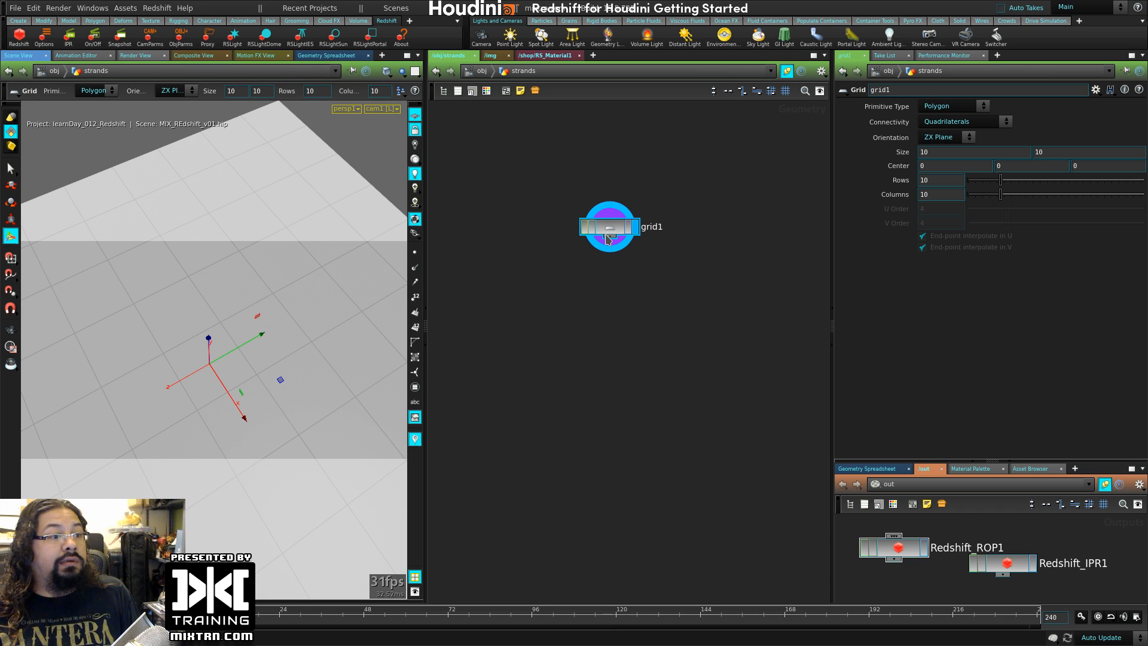
pyautogui.press('c')
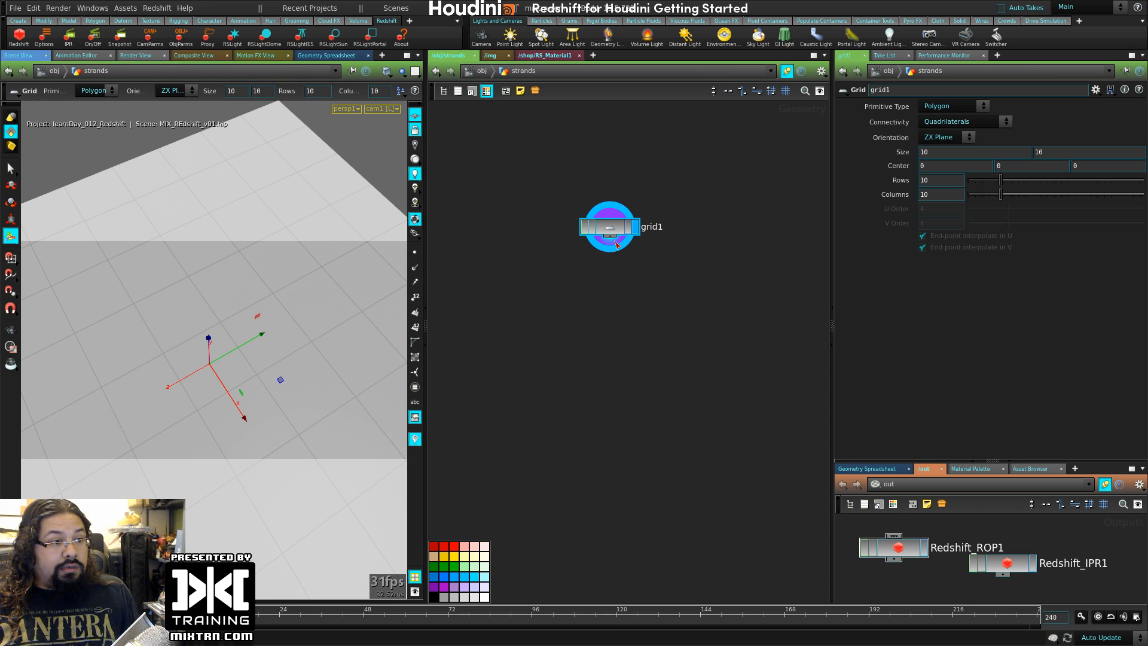
pyautogui.press('Tab')
pyautogui.press('Escape')
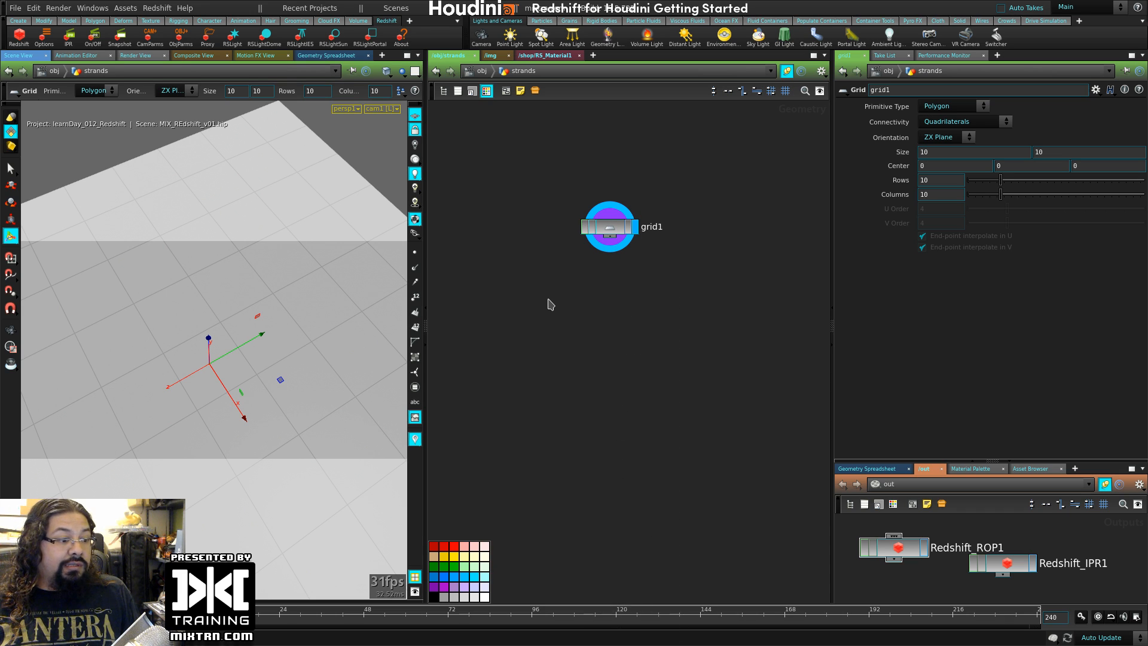
pyautogui.press('c')
# - Add a Line node below the grid node in the strands network
pyautogui.press('Tab')
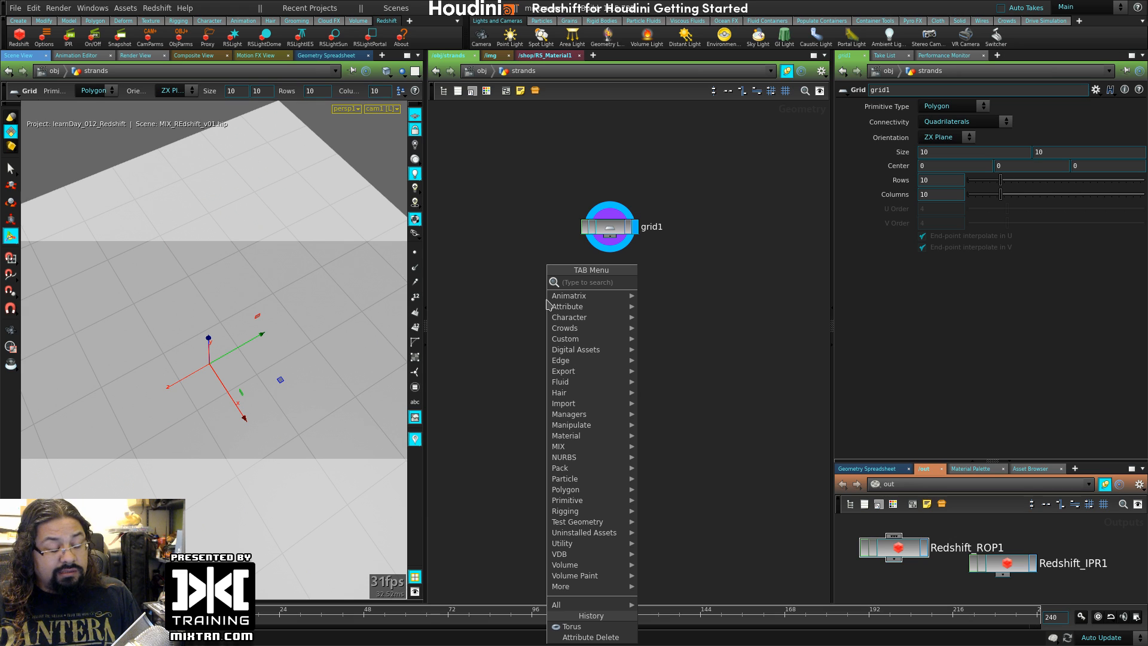
pyautogui.write('line')
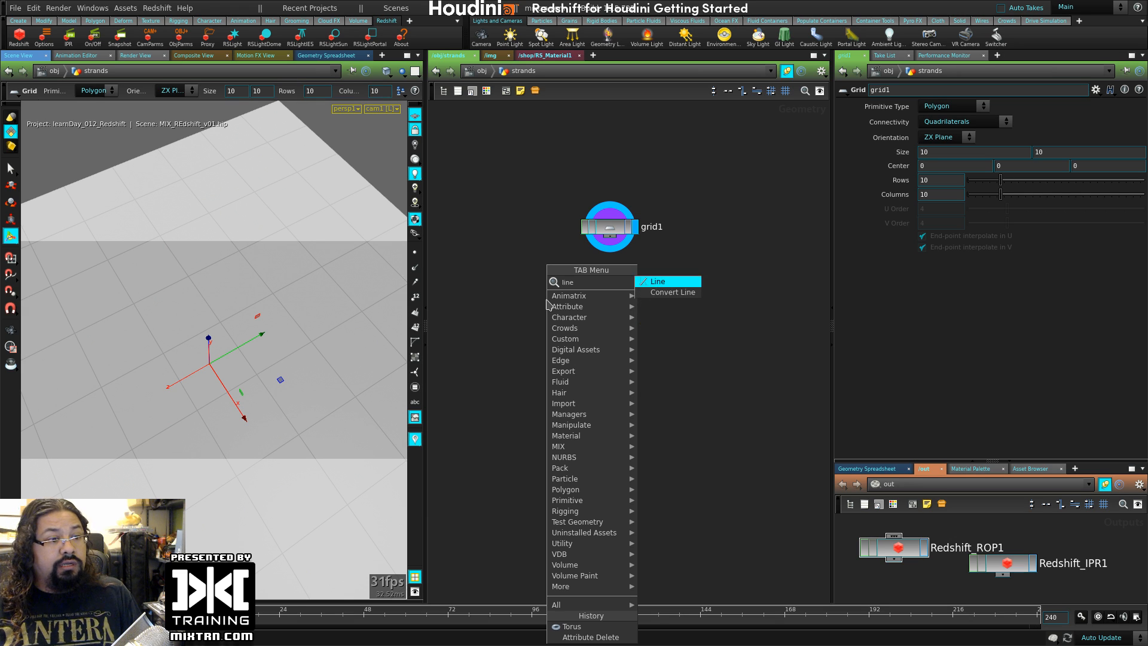
pyautogui.press('Return')
pyautogui.click(547, 300)
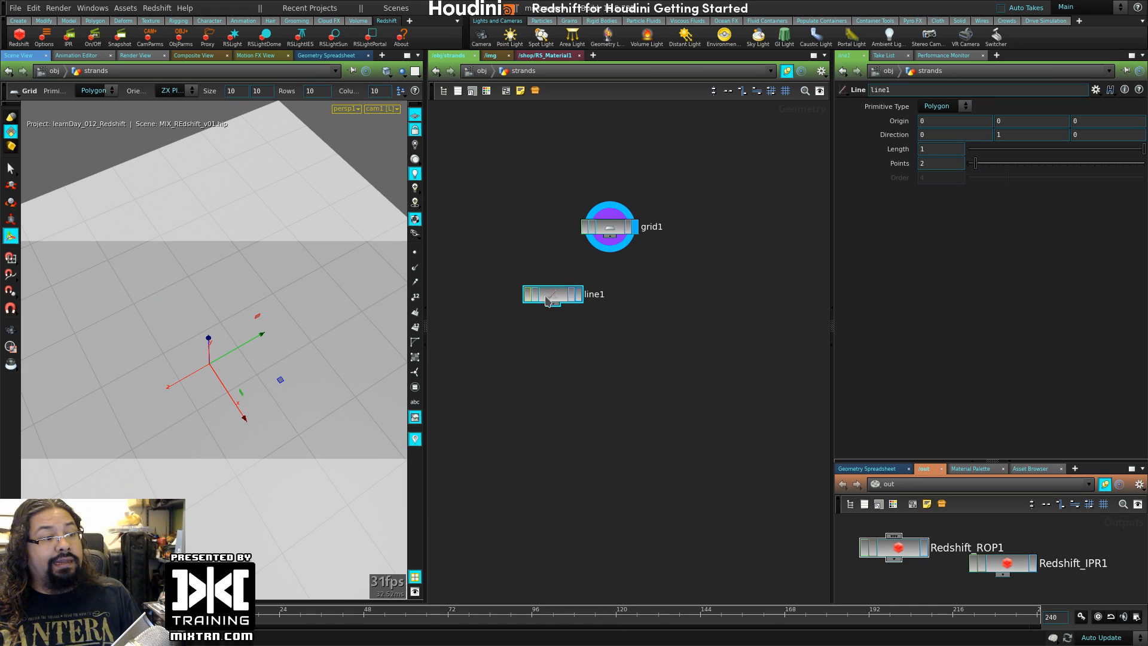
# - Display the line node's result and arrange the line and grid nodes side by side in the network
pyautogui.click(578, 295)
pyautogui.moveTo(555, 299); pyautogui.dragTo(533, 248)
pyautogui.moveTo(620, 232); pyautogui.dragTo(636, 258)
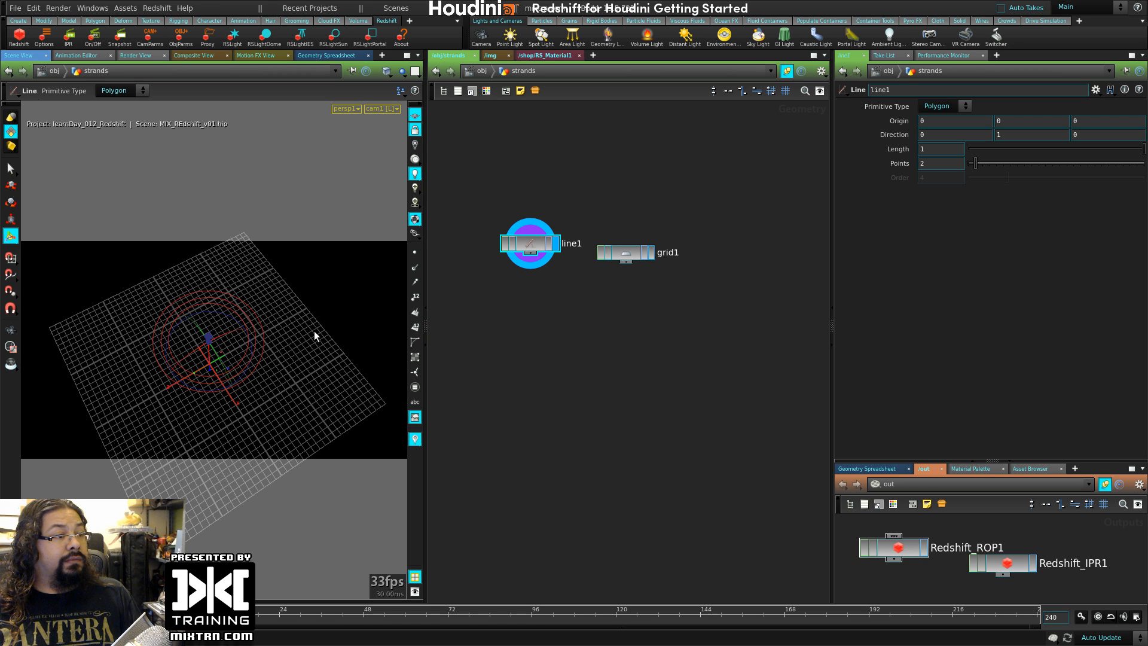
# - Release the viewport from the camera, frame the line up close and hide the shelves
pyautogui.click(417, 131)
pyautogui.keyDown('alt'); pyautogui.moveTo(263, 346); pyautogui.dragTo(251, 310); pyautogui.keyUp('alt')
pyautogui.keyDown('alt'); pyautogui.moveTo(251, 311); pyautogui.dragTo(351, 401, button='right'); pyautogui.keyUp('alt')
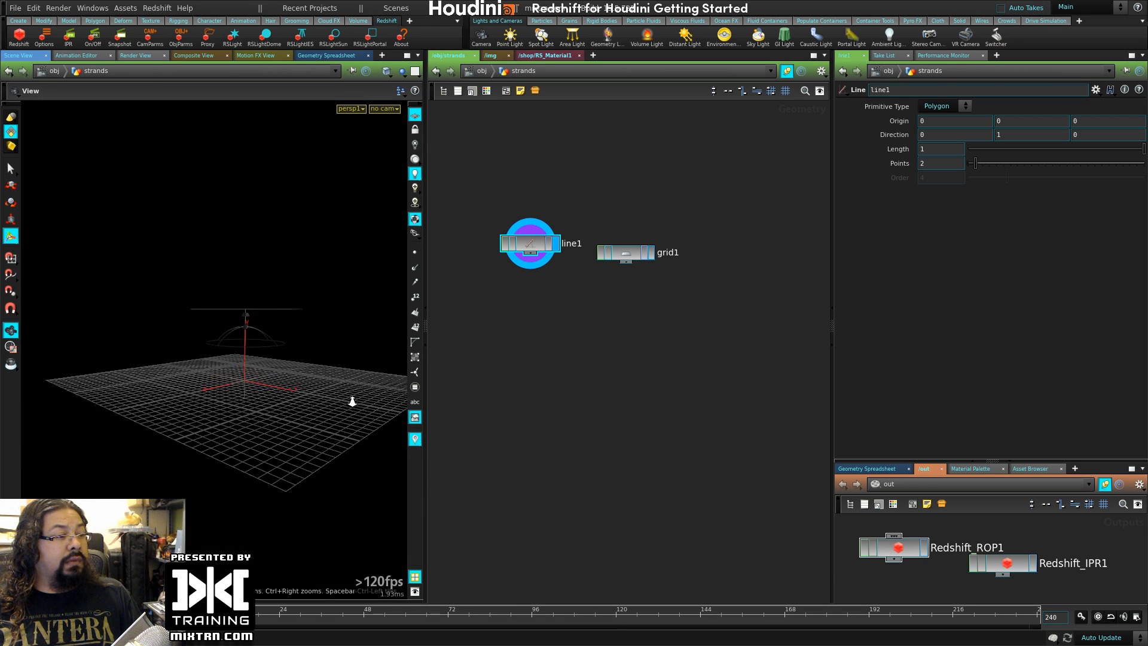
pyautogui.keyDown('alt'); pyautogui.moveTo(351, 400); pyautogui.dragTo(283, 392); pyautogui.keyUp('alt')
pyautogui.keyDown('alt'); pyautogui.moveTo(284, 392); pyautogui.dragTo(256, 384, button='right'); pyautogui.keyUp('alt')
pyautogui.keyDown('alt'); pyautogui.moveTo(256, 383); pyautogui.dragTo(192, 344); pyautogui.keyUp('alt')
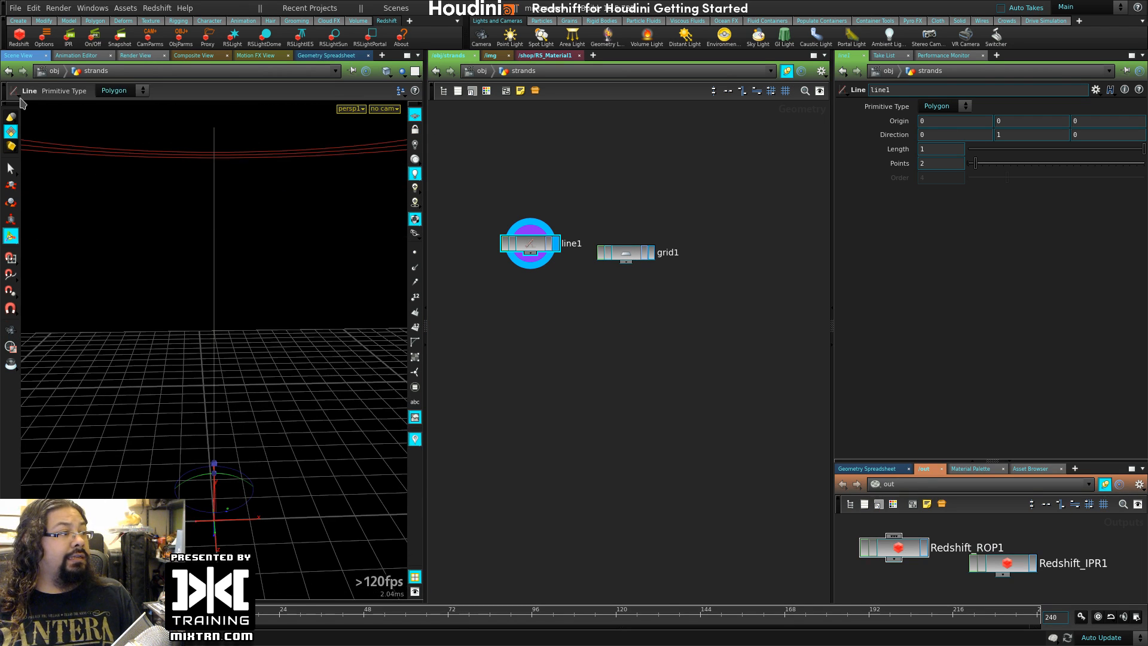
pyautogui.click(3, 34)
# - Turn on point display in the viewport and set the line's number of points to 50
pyautogui.click(415, 223)
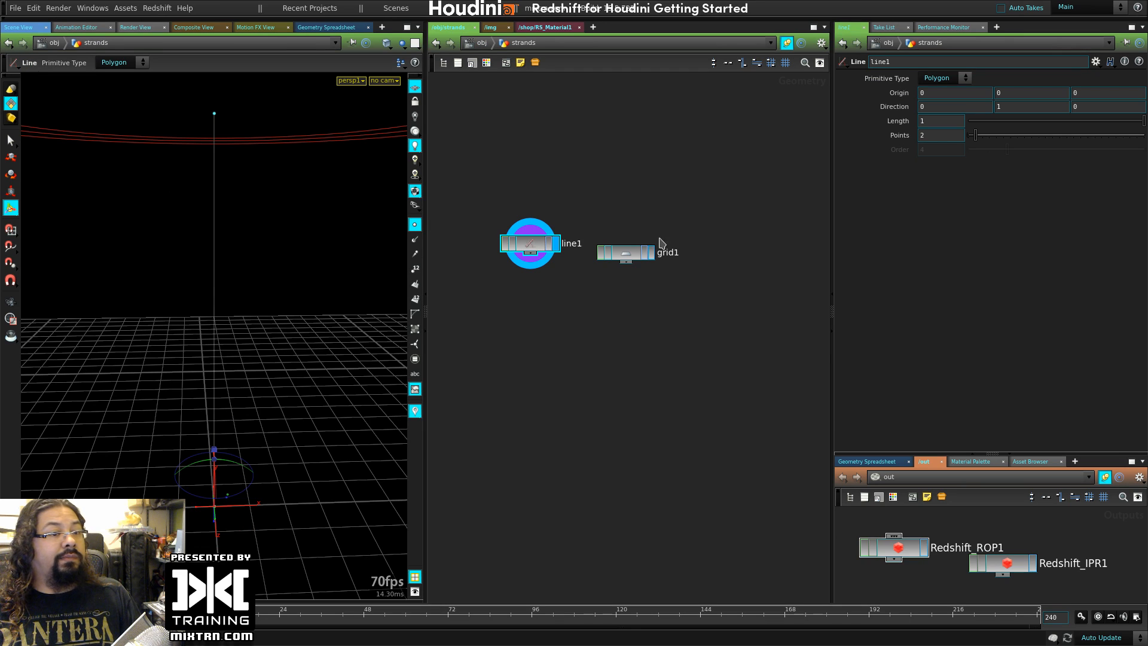
pyautogui.moveTo(976, 135); pyautogui.dragTo(1144, 135)
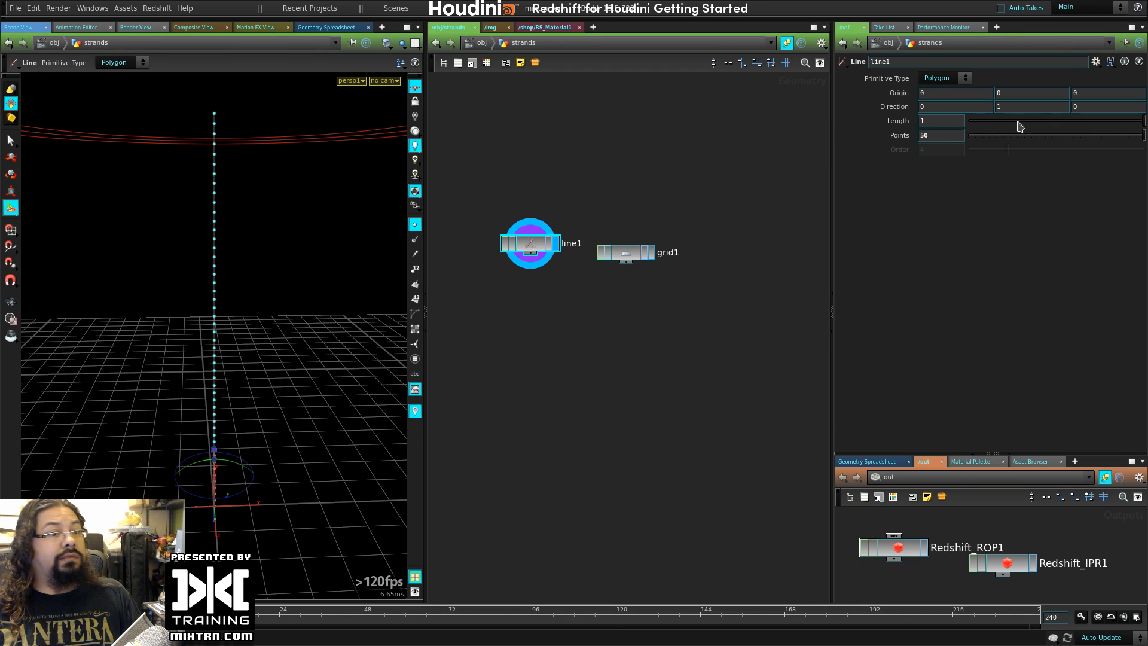
# - Add a Copy node with the line as source and the grid as template, and display its result
pyautogui.moveTo(637, 256); pyautogui.dragTo(704, 248)
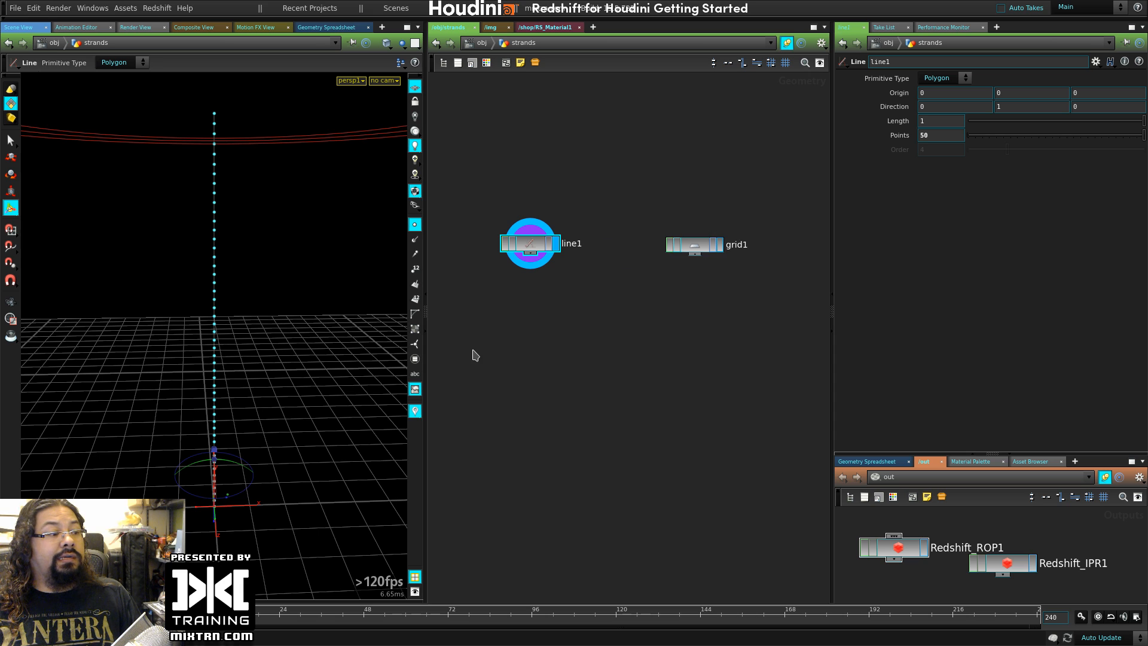
pyautogui.press('Tab')
pyautogui.write('copy')
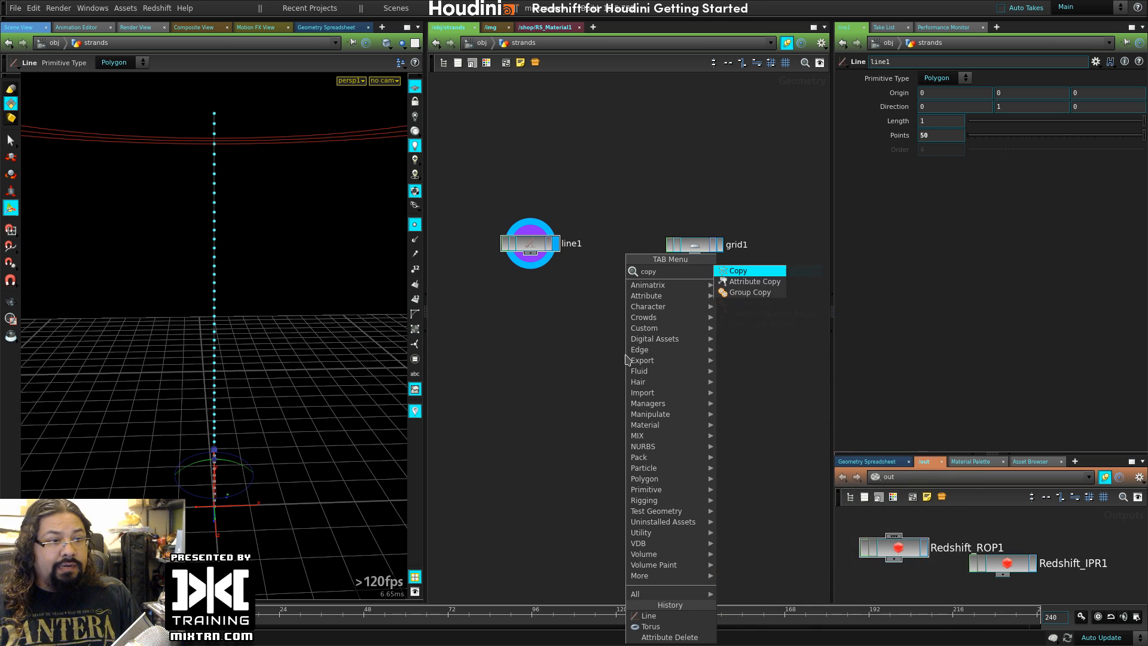
pyautogui.press('Return')
pyautogui.moveTo(531, 255); pyautogui.dragTo(611, 368)
pyautogui.moveTo(694, 254); pyautogui.dragTo(641, 369)
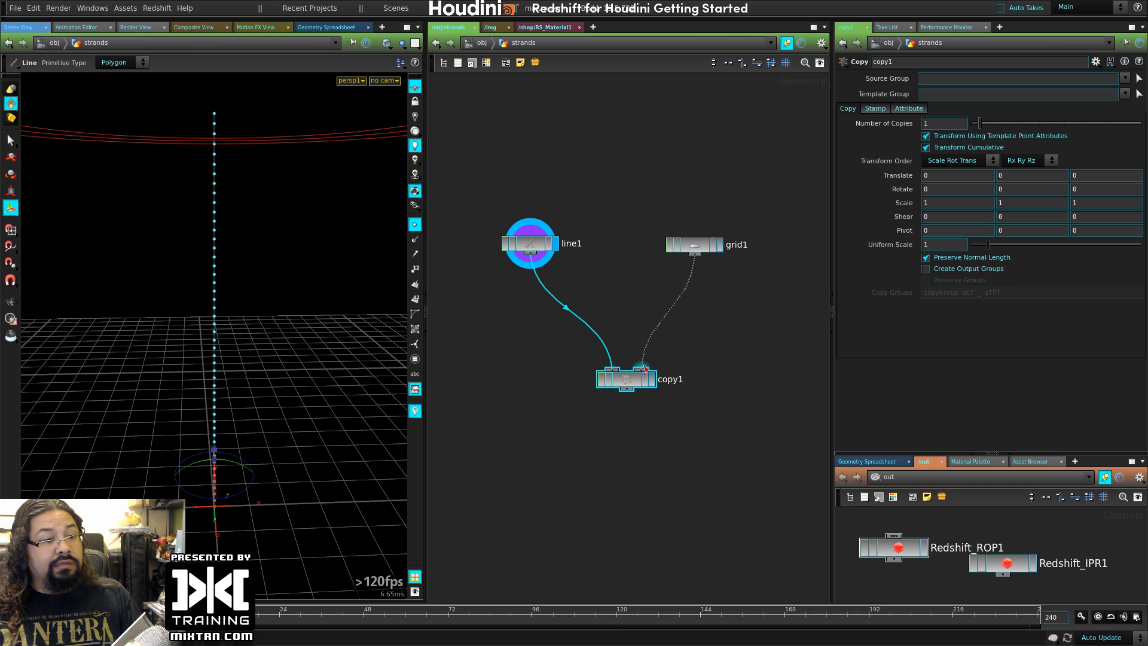
pyautogui.press('r')
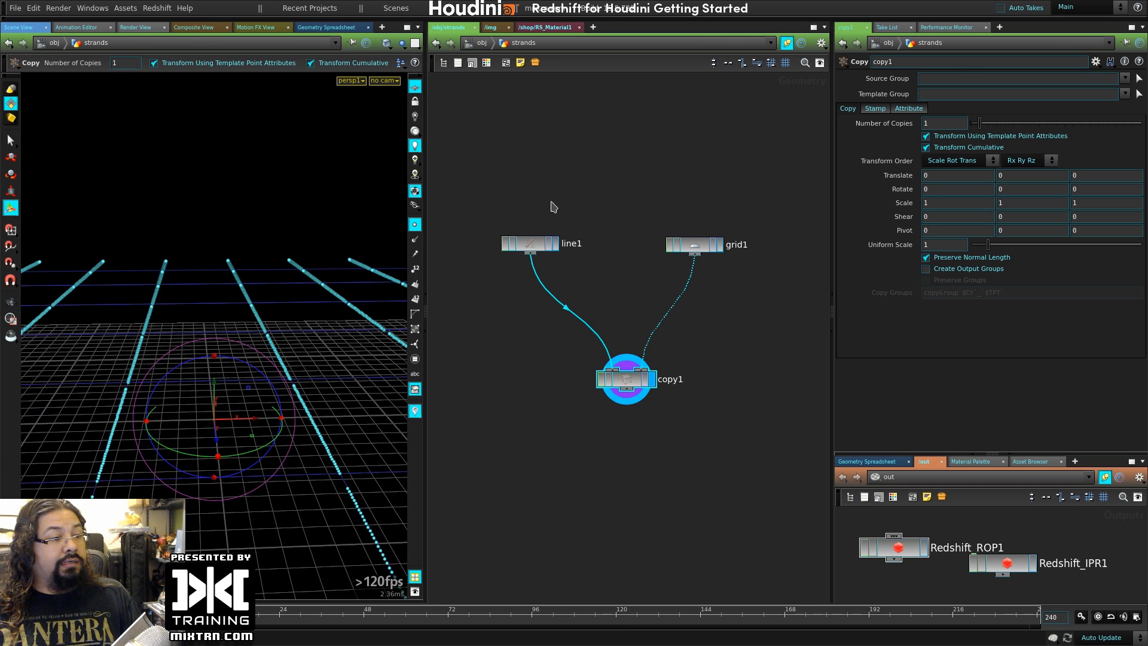
# - Set the line's direction to 0, 0, 1 so the copies stand upright on the grid
pyautogui.click(530, 243)
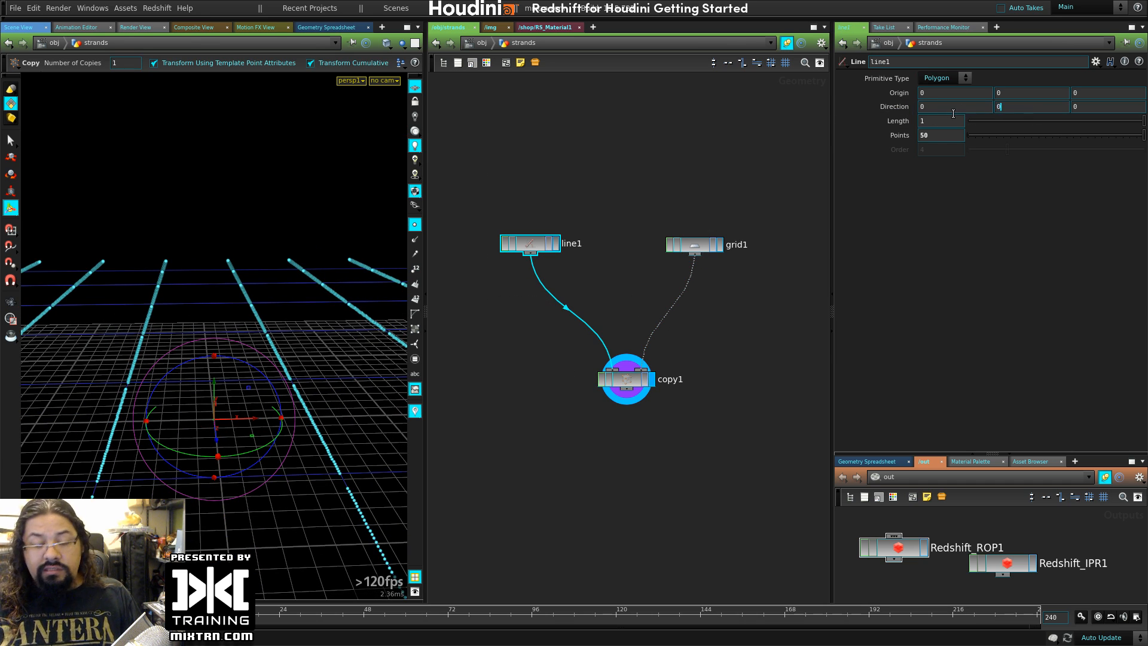
pyautogui.press('Tab')
pyautogui.write('1')
pyautogui.press('Return')
pyautogui.keyDown('alt'); pyautogui.moveTo(308, 359); pyautogui.dragTo(158, 358); pyautogui.keyUp('alt')
pyautogui.keyDown('alt'); pyautogui.moveTo(159, 359); pyautogui.dragTo(110, 376, button='right'); pyautogui.keyUp('alt')
pyautogui.keyDown('alt'); pyautogui.moveTo(110, 377); pyautogui.dragTo(286, 263); pyautogui.keyUp('alt')
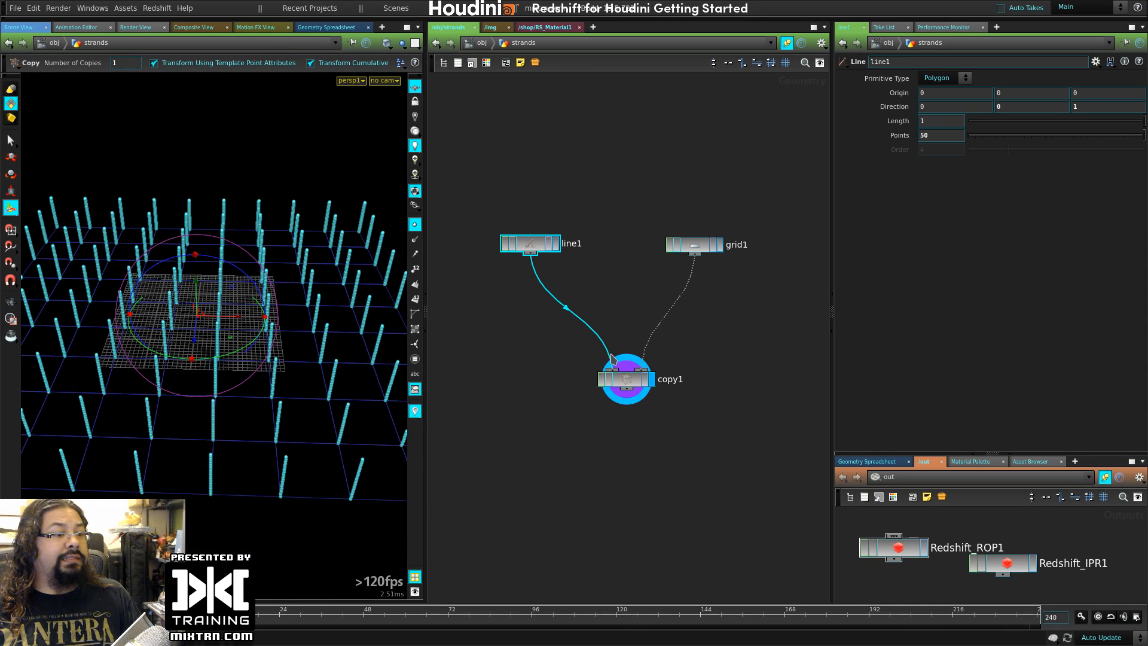
# - Enable Stamp Inputs on the Copy node and name its first stamp variable lenght
pyautogui.moveTo(529, 241); pyautogui.dragTo(522, 210)
pyautogui.click(628, 387)
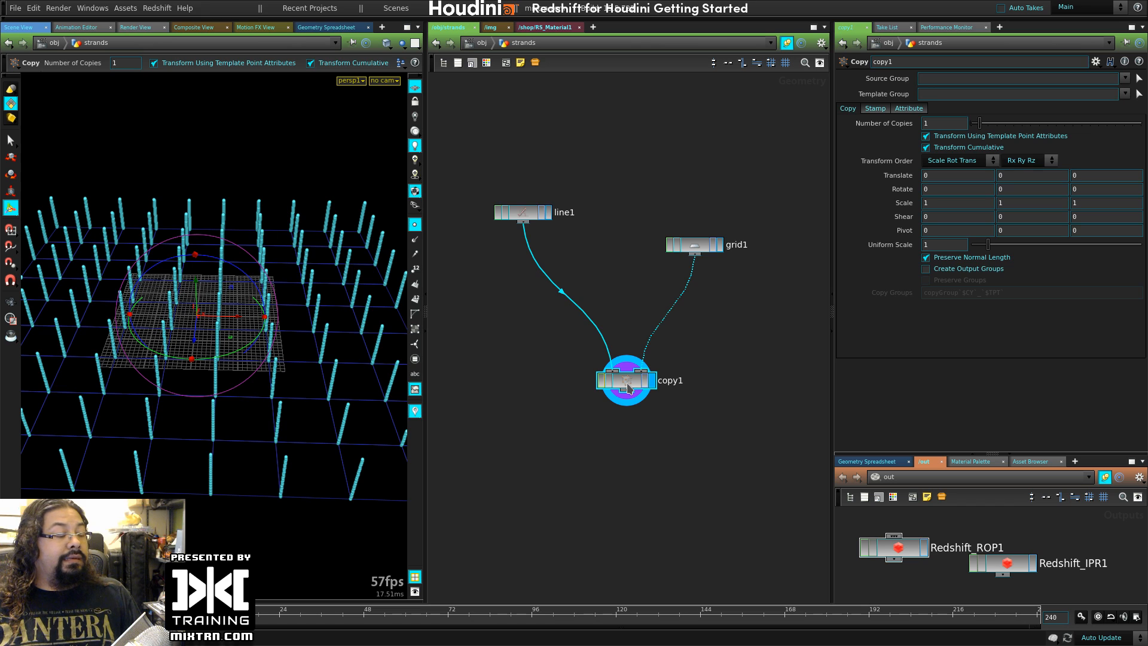
pyautogui.click(875, 108)
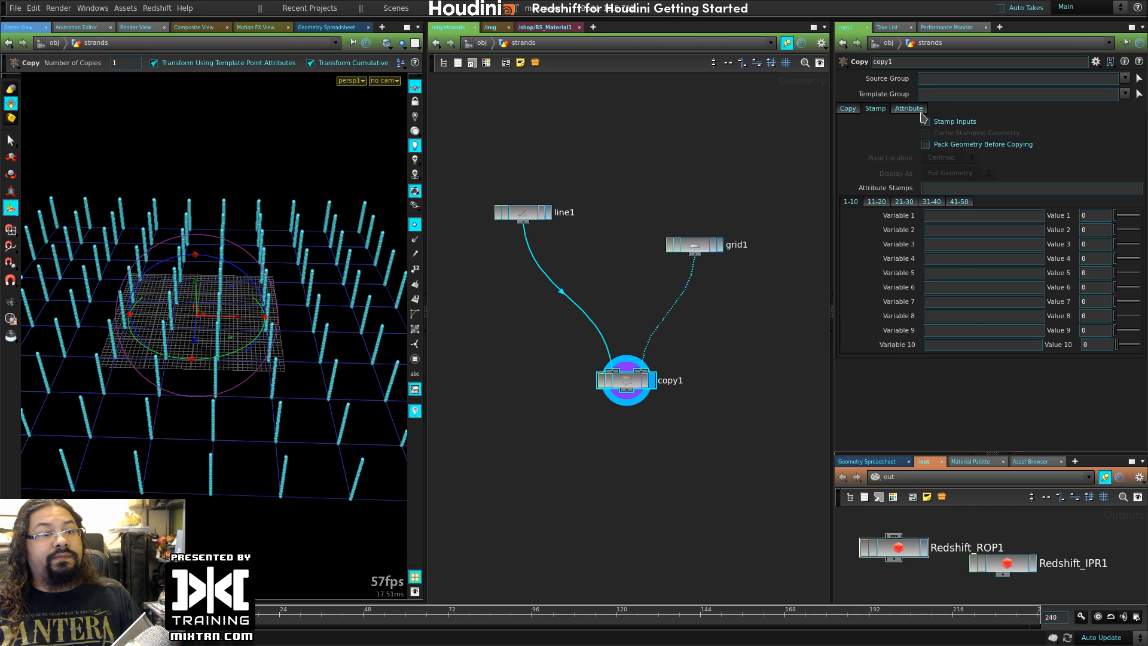
pyautogui.click(925, 121)
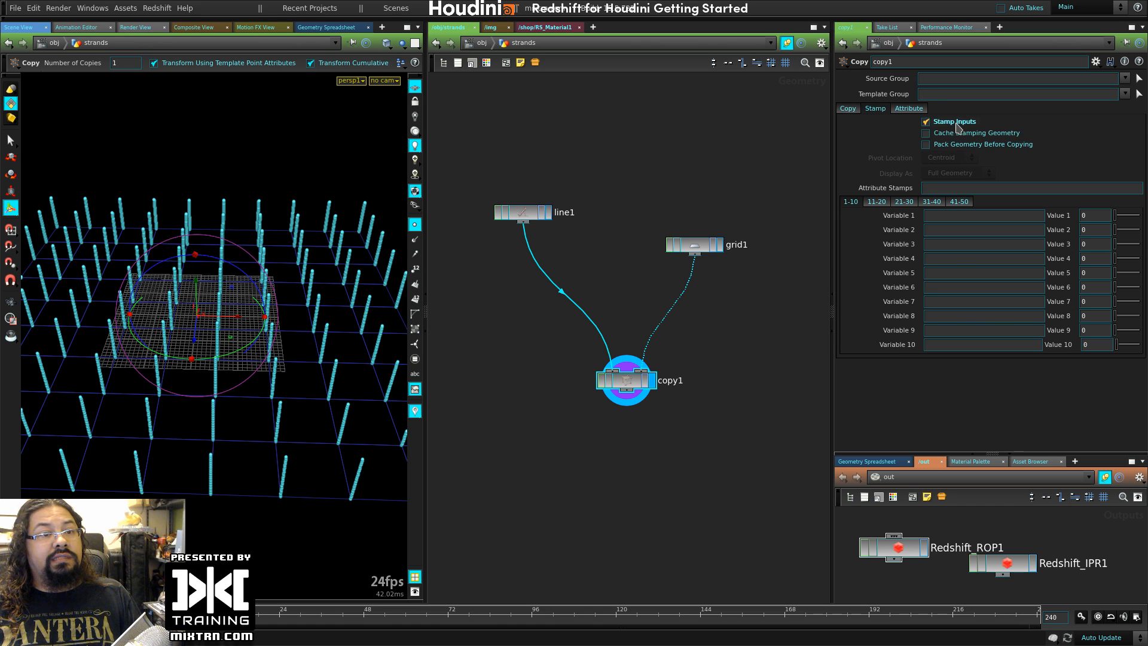
pyautogui.click(970, 217)
pyautogui.write('lenght')
pyautogui.press('Tab')
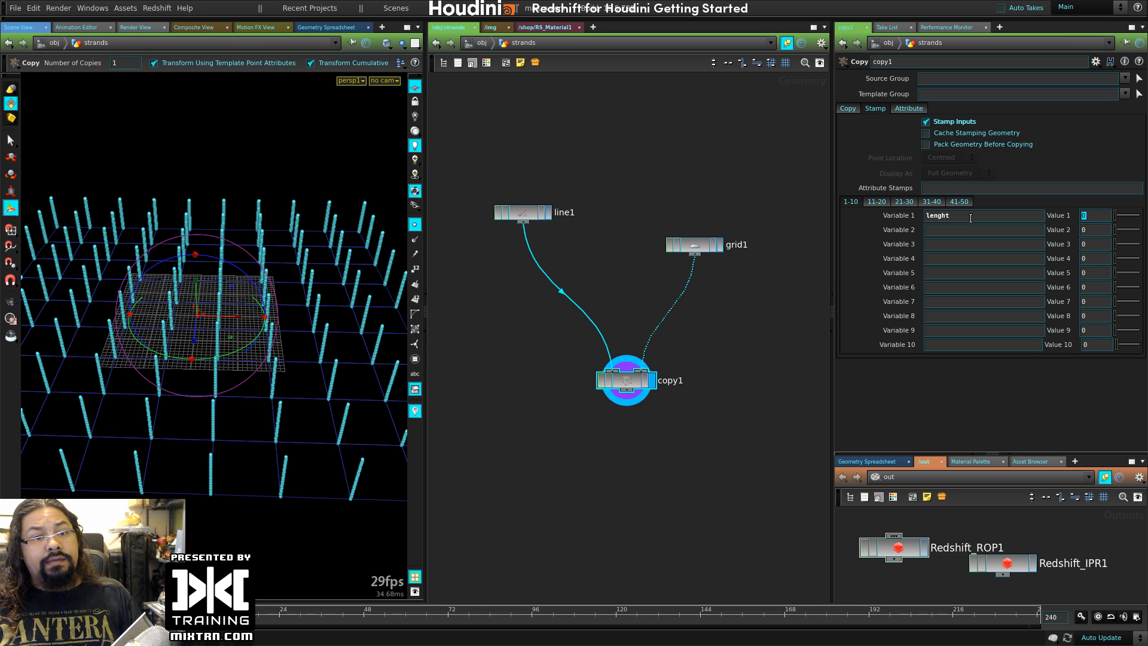
# - Set the value of the lenght stamp variable to the expression fit01(rand($PT),0.5 ,2)
pyautogui.write('rand')
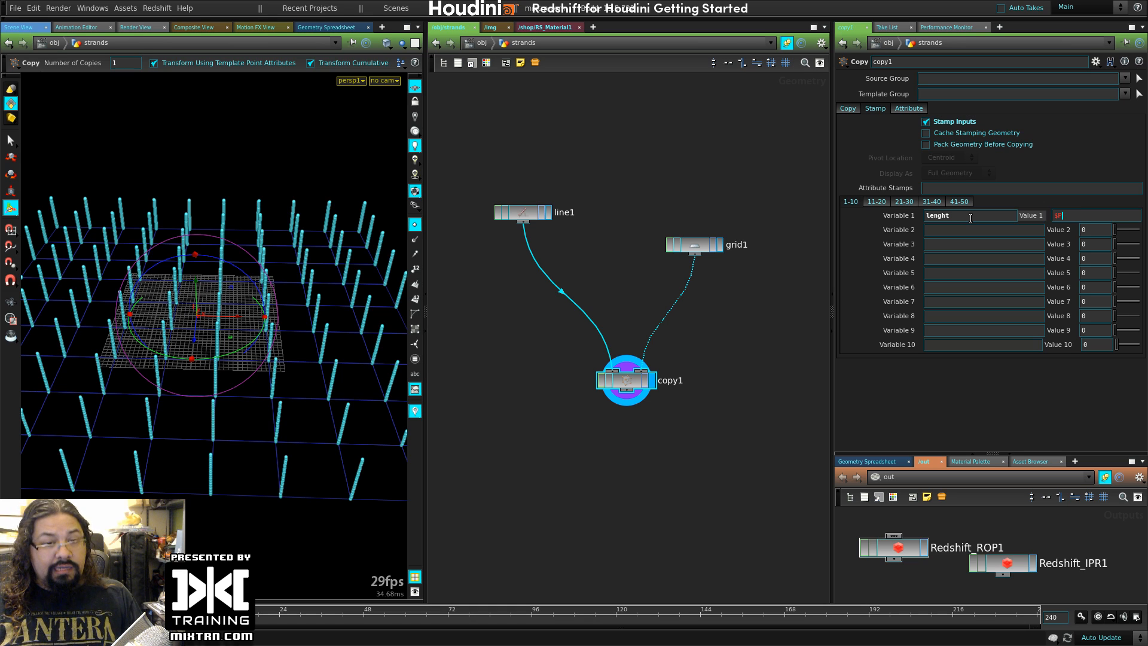
pyautogui.write('(')
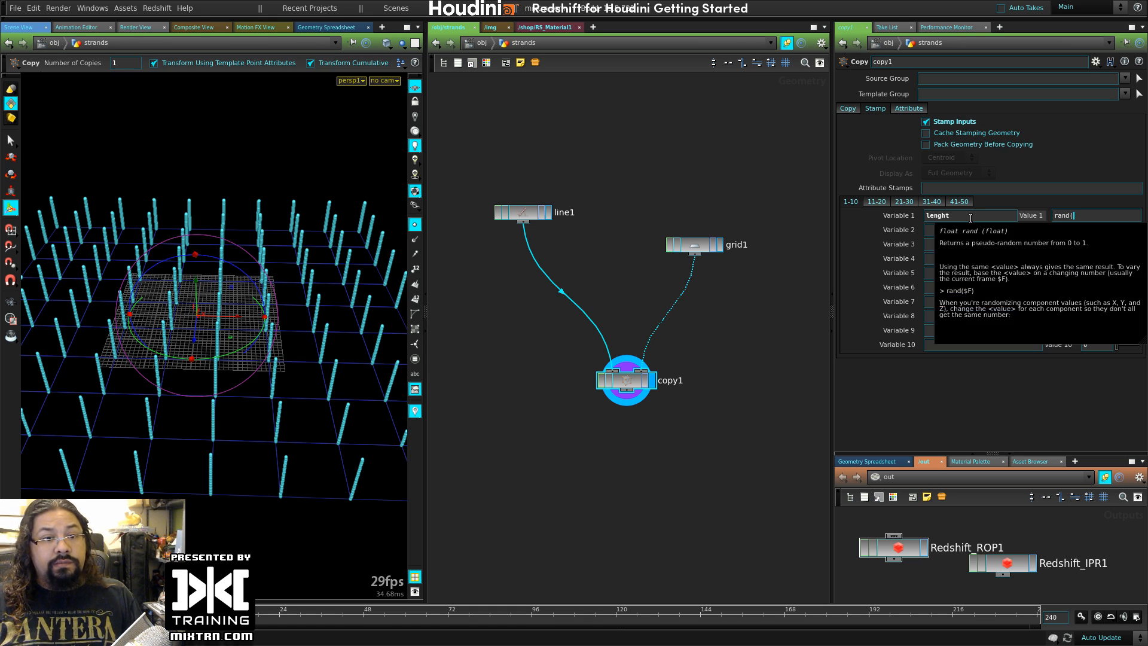
pyautogui.write('$PT')
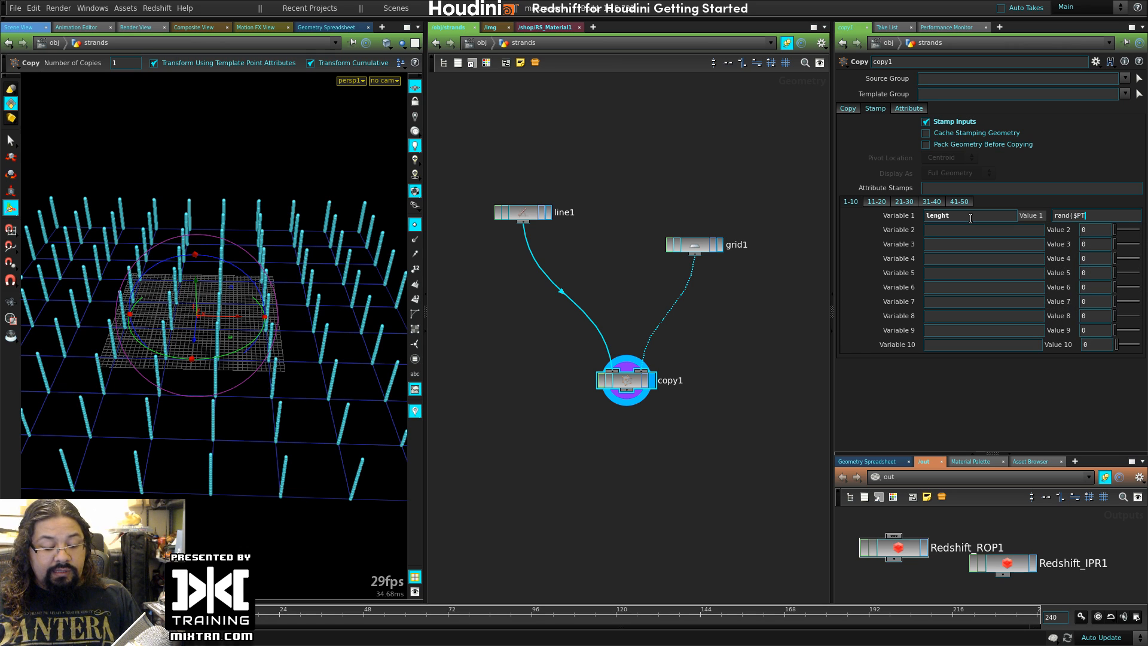
pyautogui.write(')')
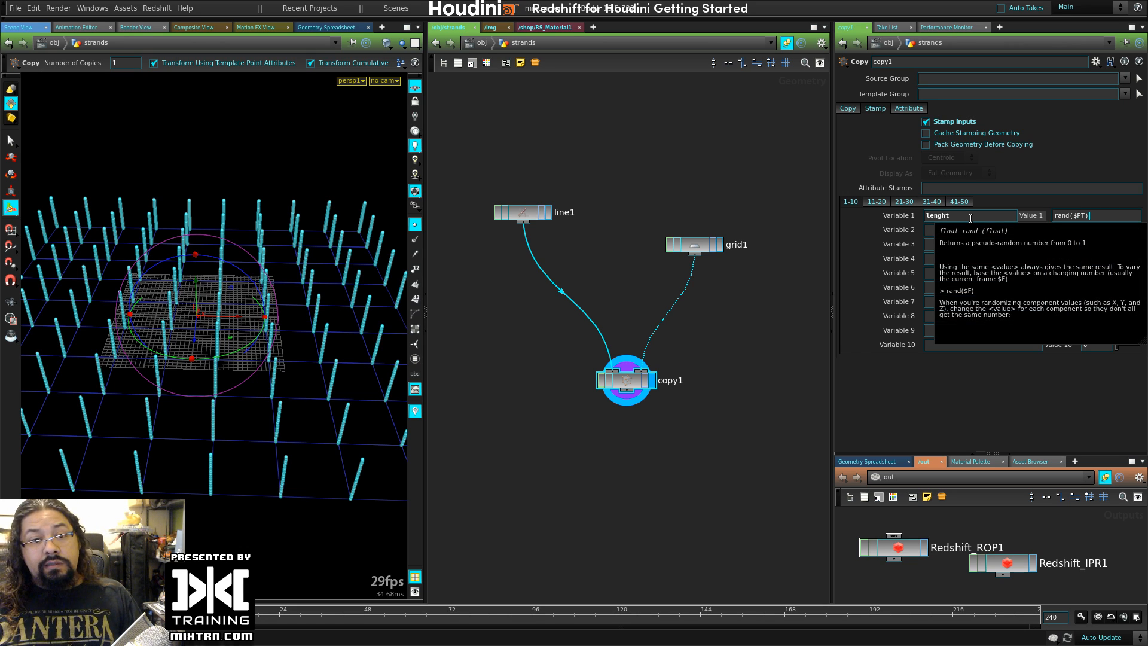
pyautogui.press('Home')
pyautogui.write('fit01(')
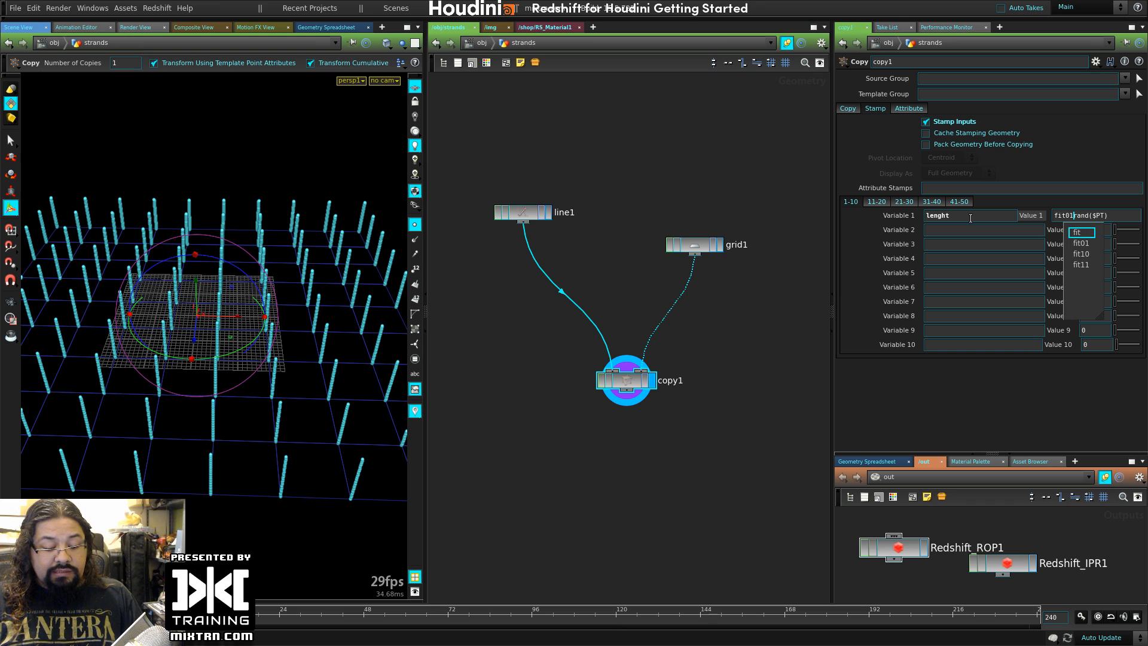
pyautogui.press('End')
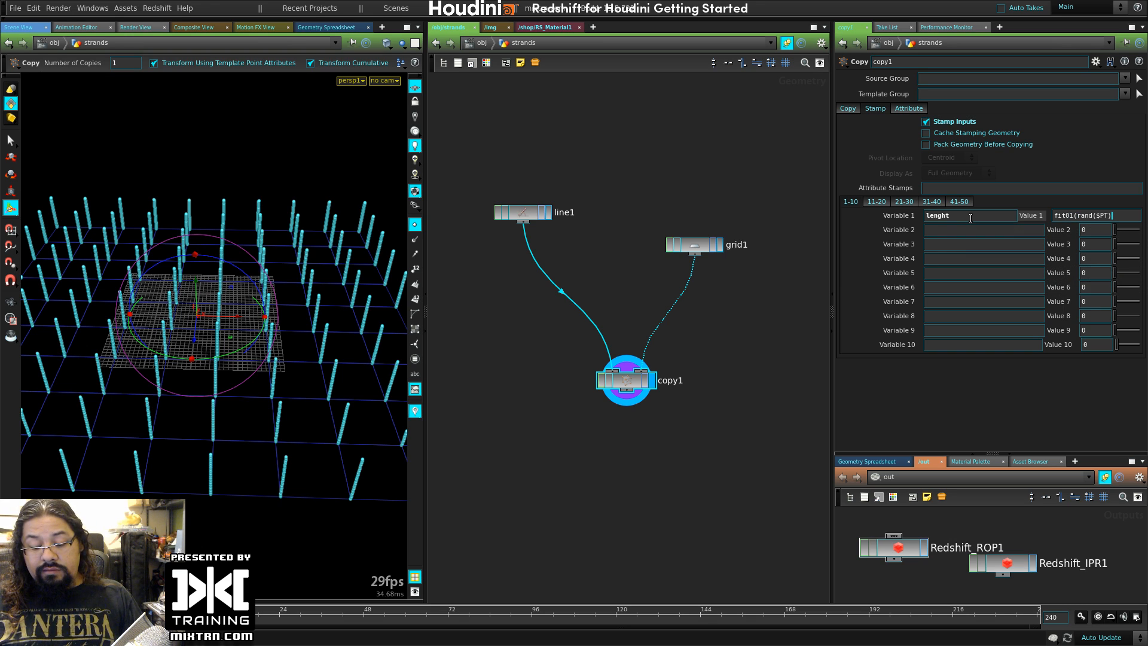
pyautogui.write(',0.5')
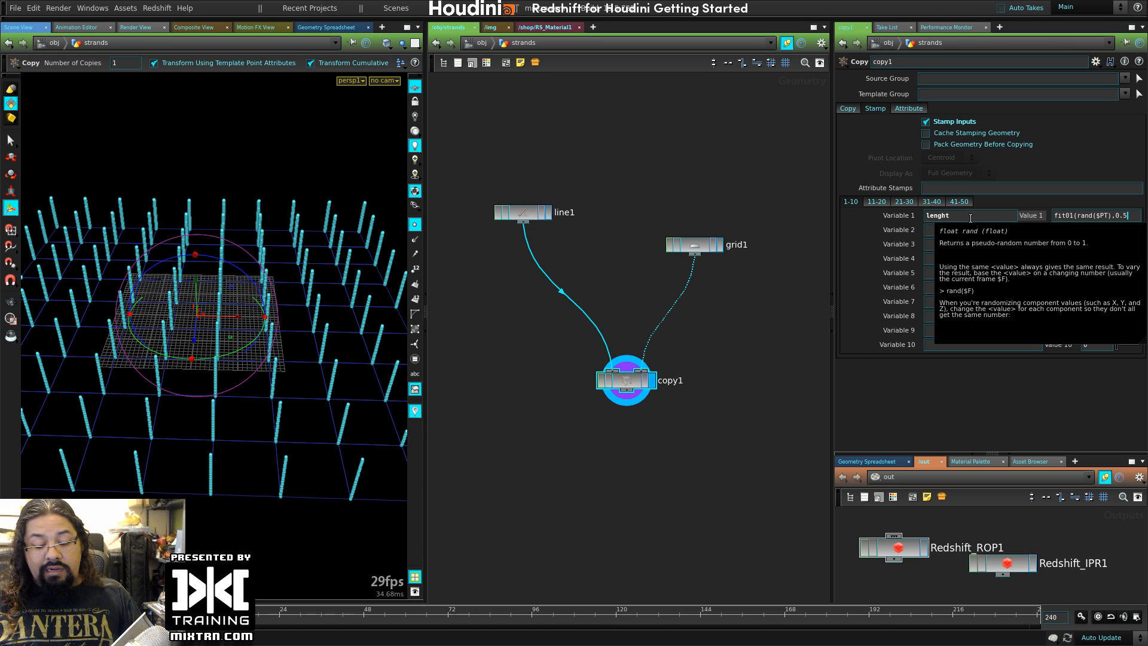
pyautogui.write(' ,2')
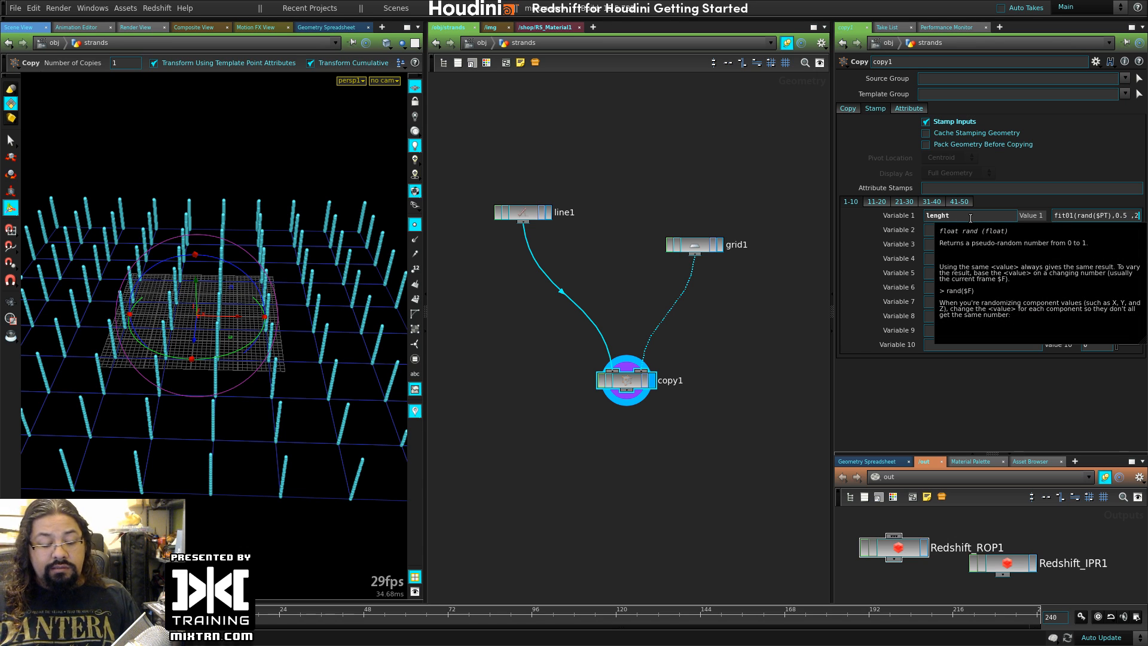
pyautogui.write(')')
pyautogui.press('Return')
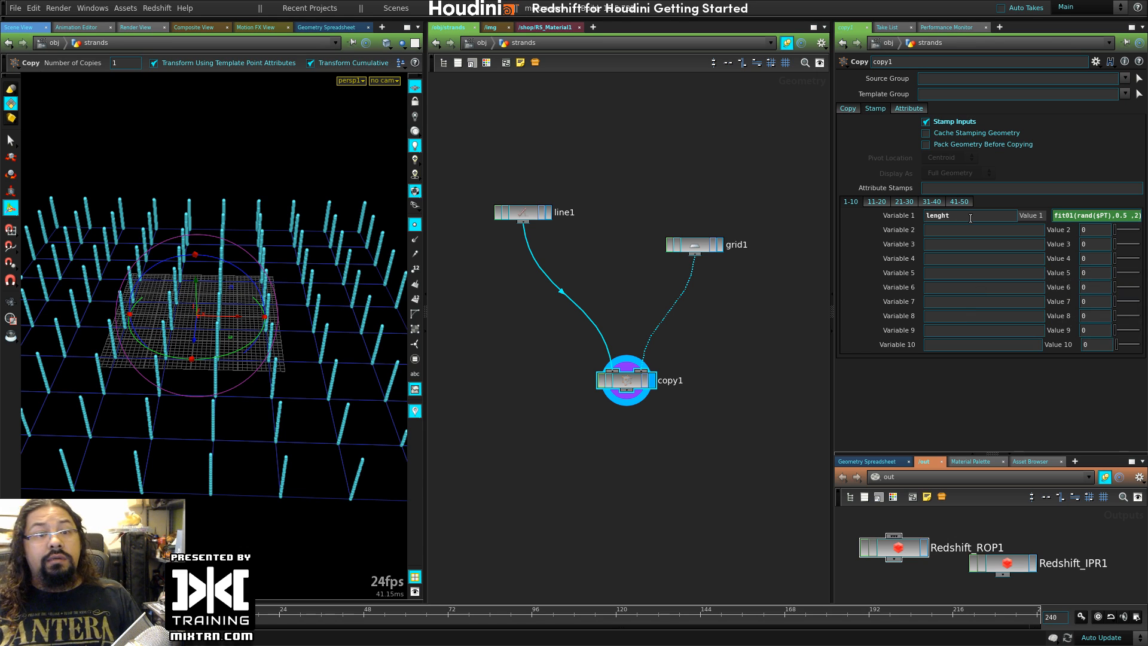
# - Drive the line node's length with the expression stamp("../copy1/", lenght, 0) and check the strands from several angles
pyautogui.click(523, 213)
pyautogui.click(530, 228)
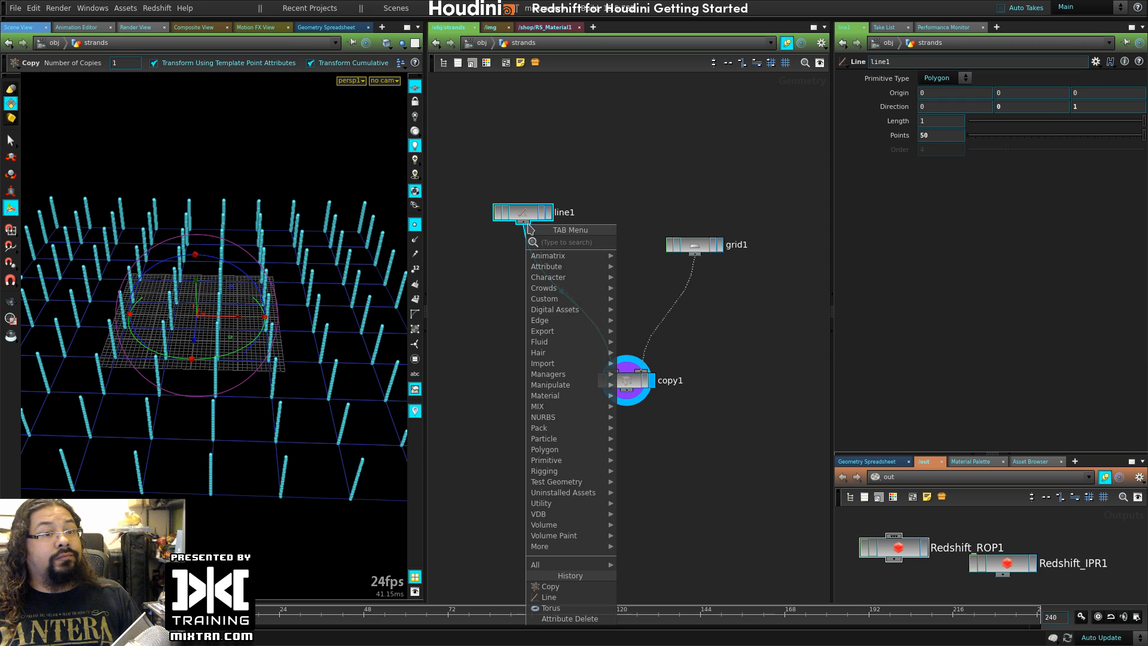
pyautogui.write('s')
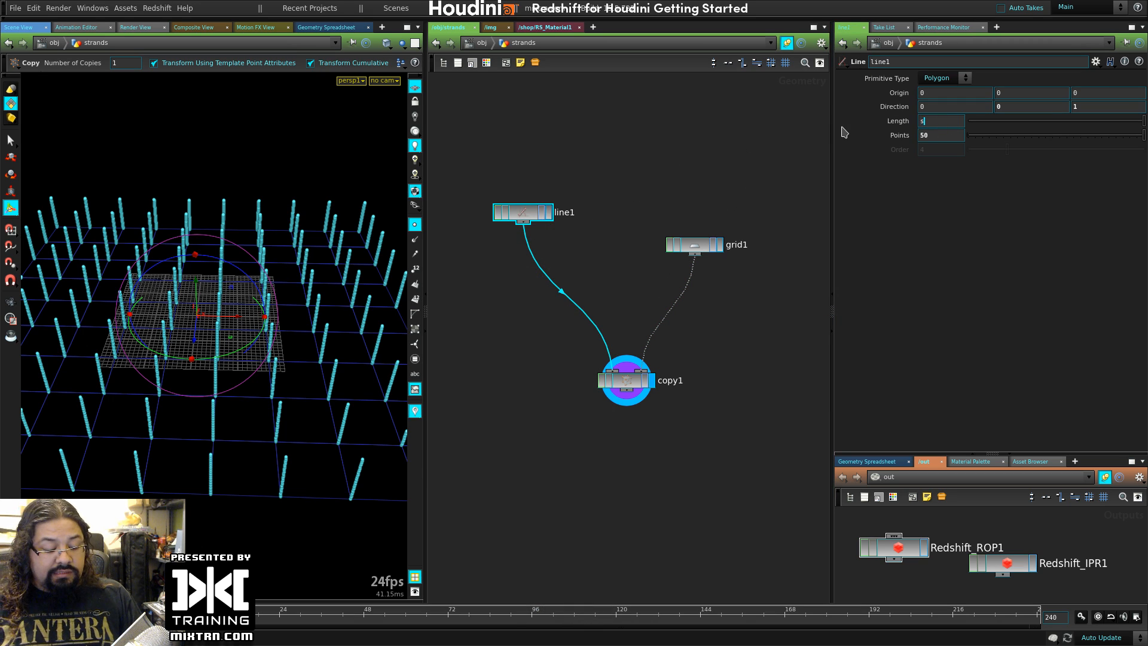
pyautogui.write('ta')
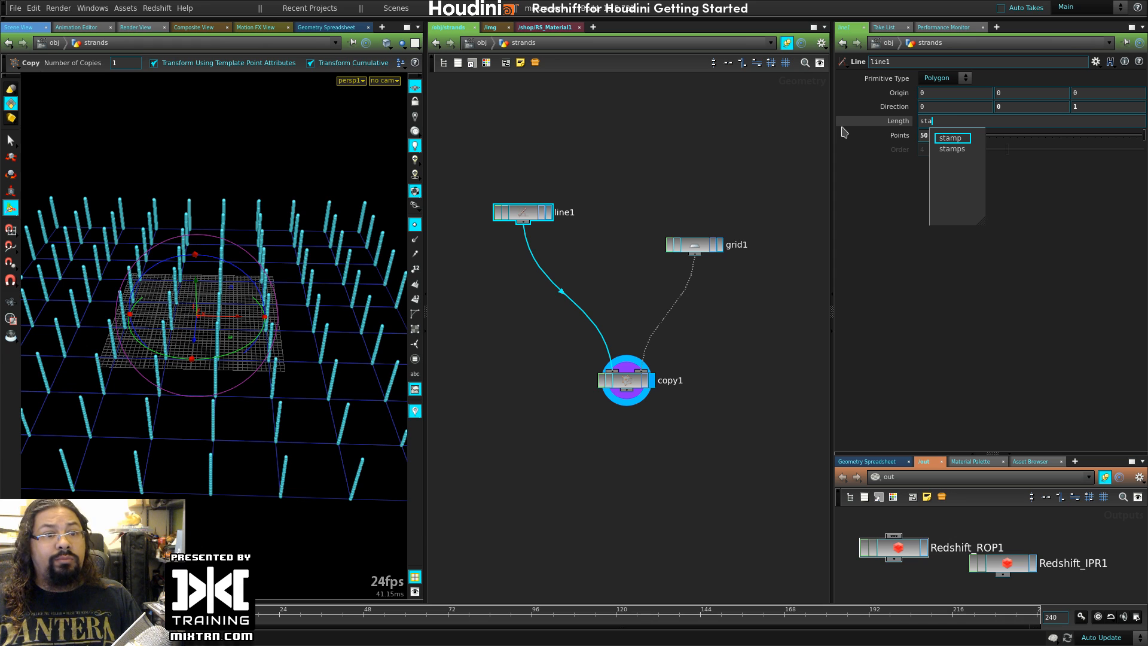
pyautogui.write('mp')
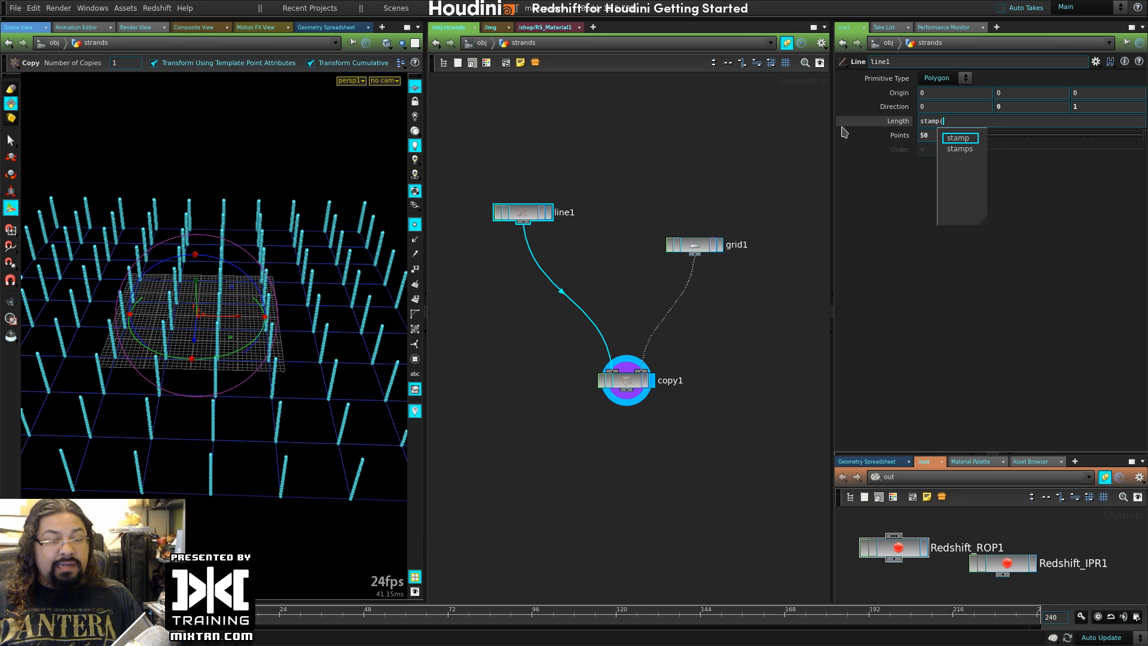
pyautogui.write('("../')
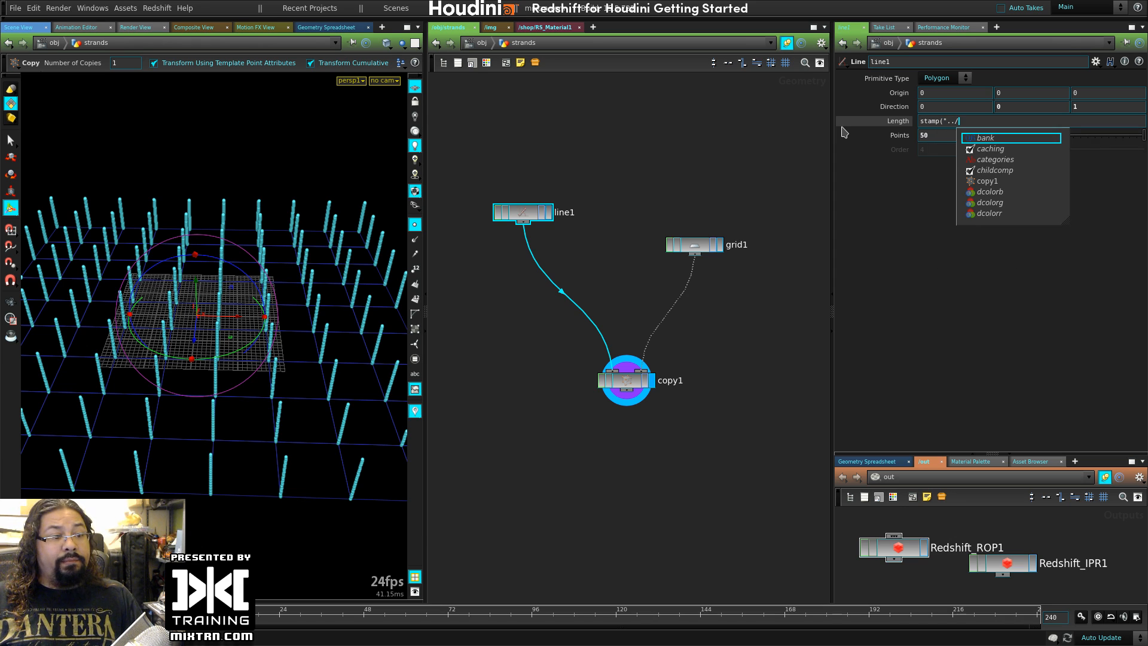
pyautogui.write('copy1/')
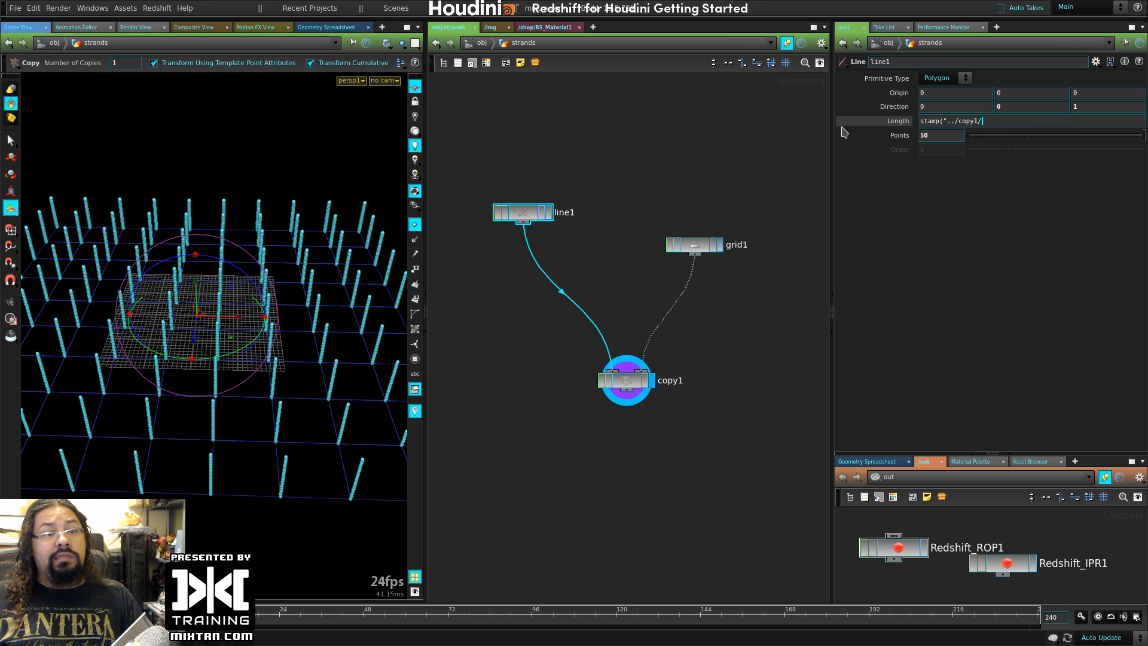
pyautogui.write('", ')
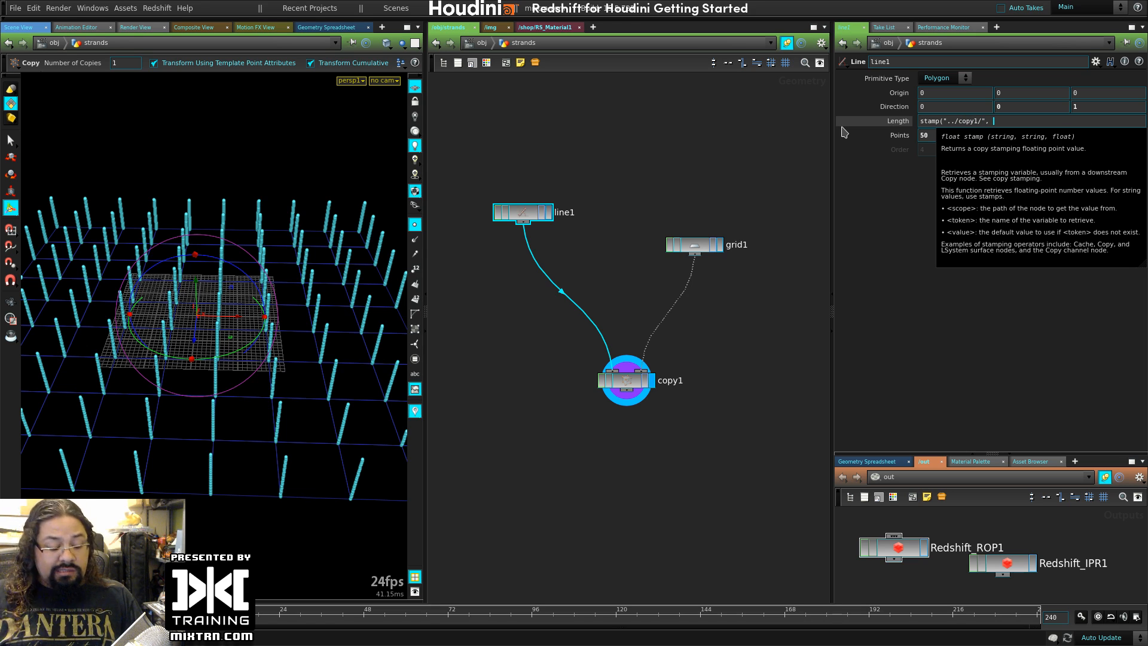
pyautogui.write('lenght, 0')
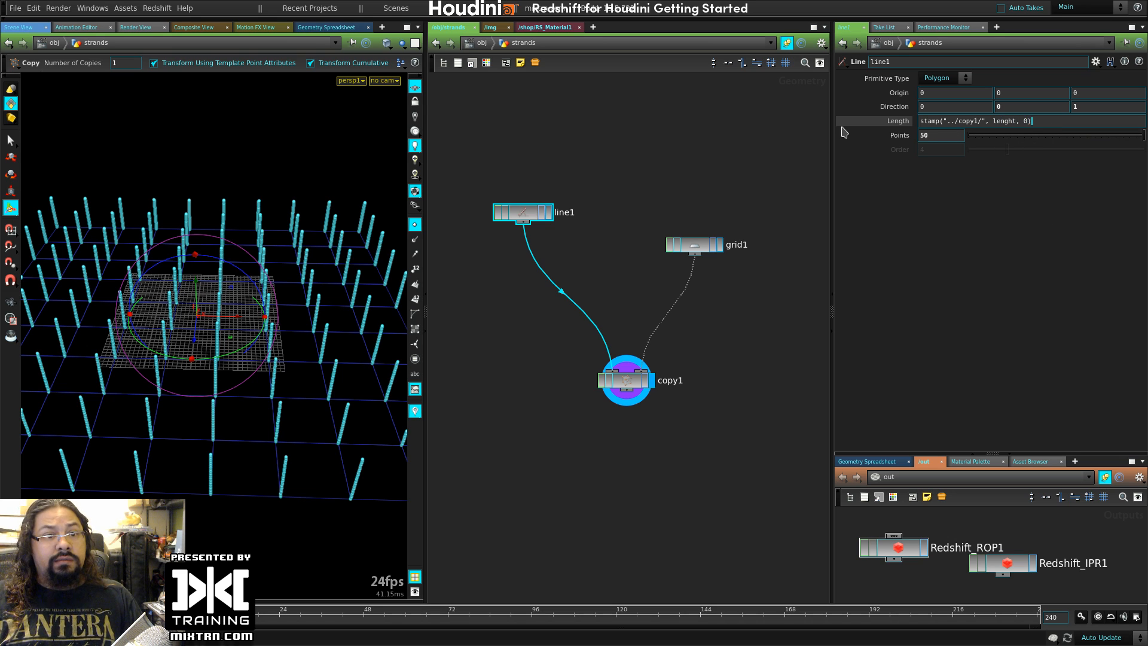
pyautogui.press('Return')
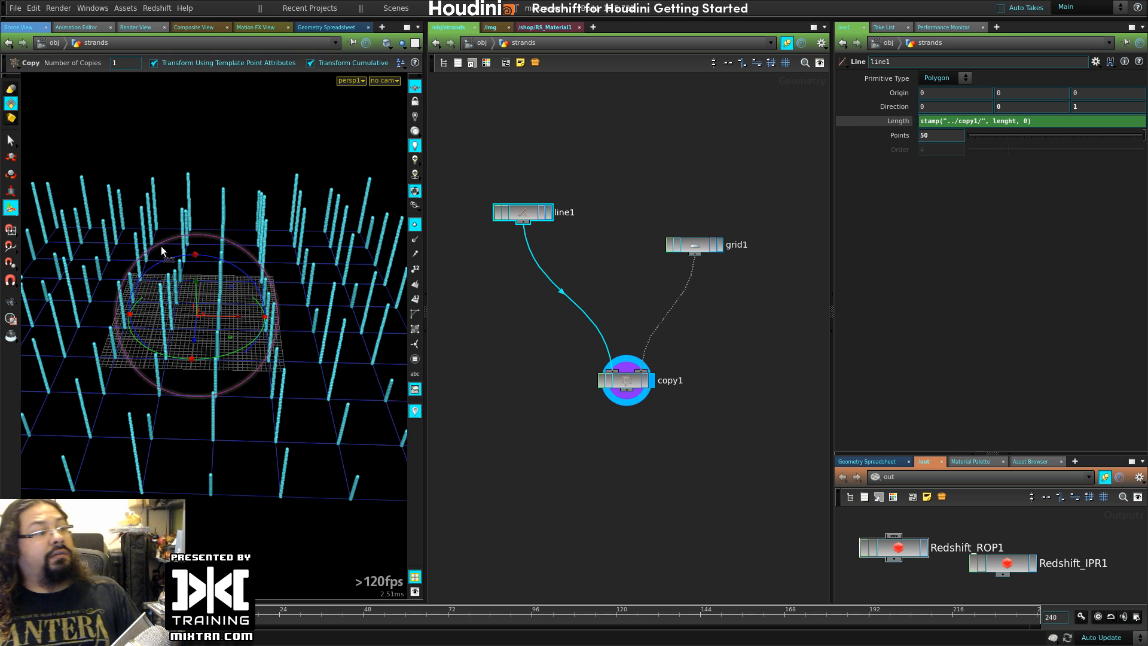
pyautogui.keyDown('alt'); pyautogui.moveTo(329, 297); pyautogui.dragTo(293, 292, button='right'); pyautogui.keyUp('alt')
pyautogui.keyDown('alt'); pyautogui.moveTo(293, 292); pyautogui.dragTo(243, 277); pyautogui.keyUp('alt')
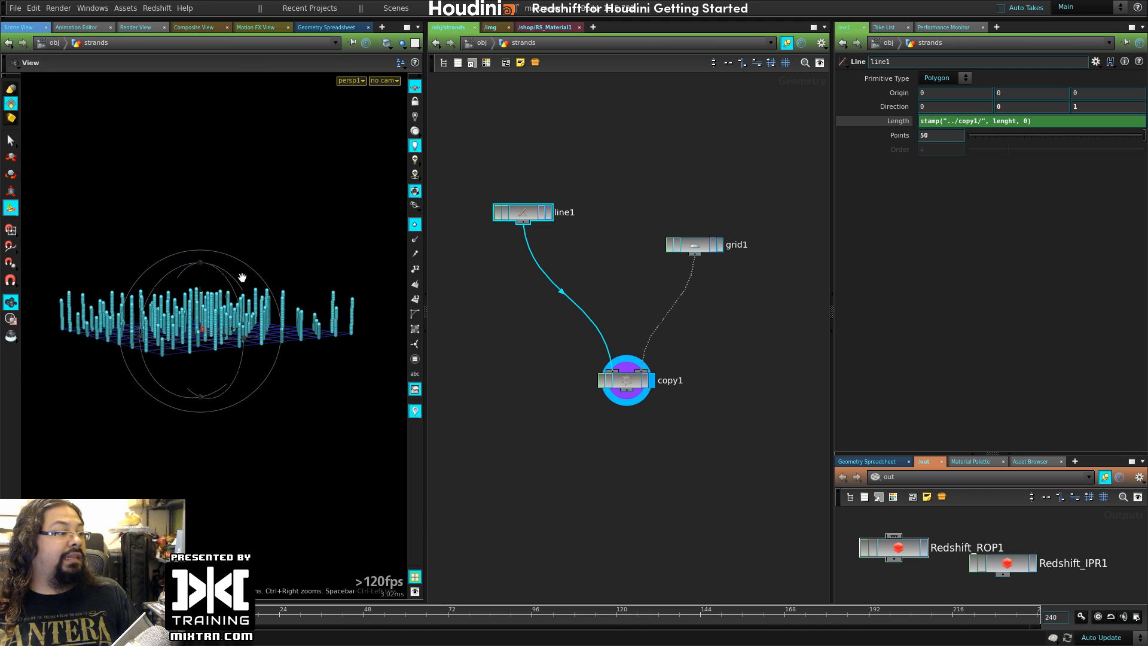
pyautogui.keyDown('alt'); pyautogui.moveTo(243, 277); pyautogui.dragTo(310, 299, button='right'); pyautogui.keyUp('alt')
pyautogui.keyDown('alt'); pyautogui.moveTo(311, 299); pyautogui.dragTo(273, 305); pyautogui.keyUp('alt')
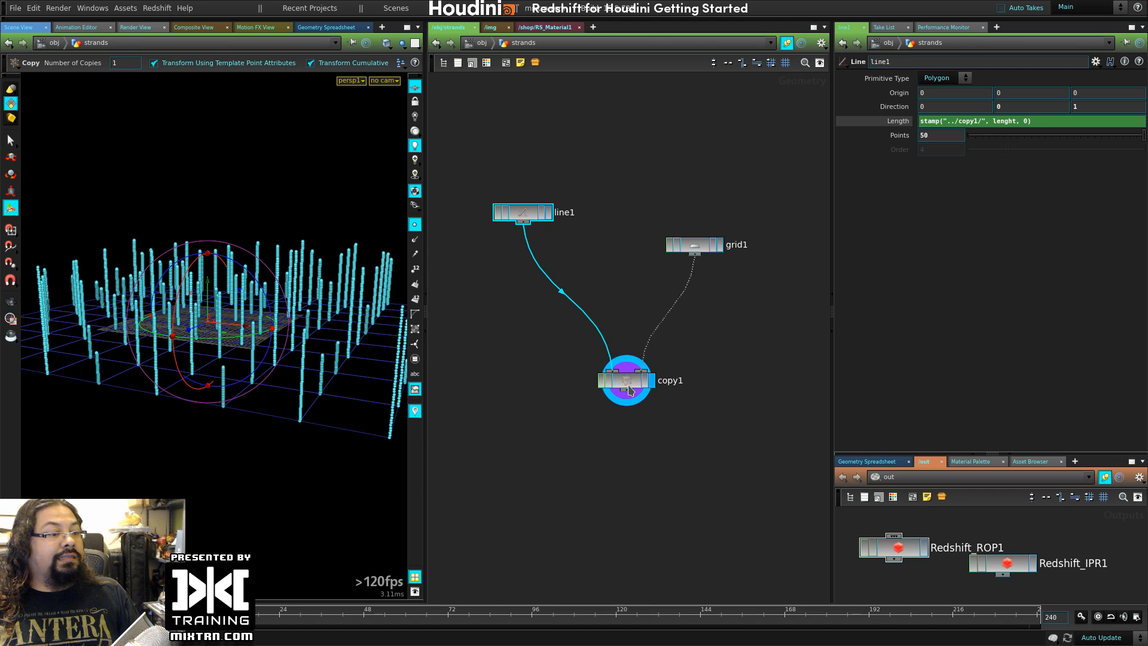
# - Add a Mountain node below the Copy node to deform the copied strands with noise
pyautogui.press('Tab')
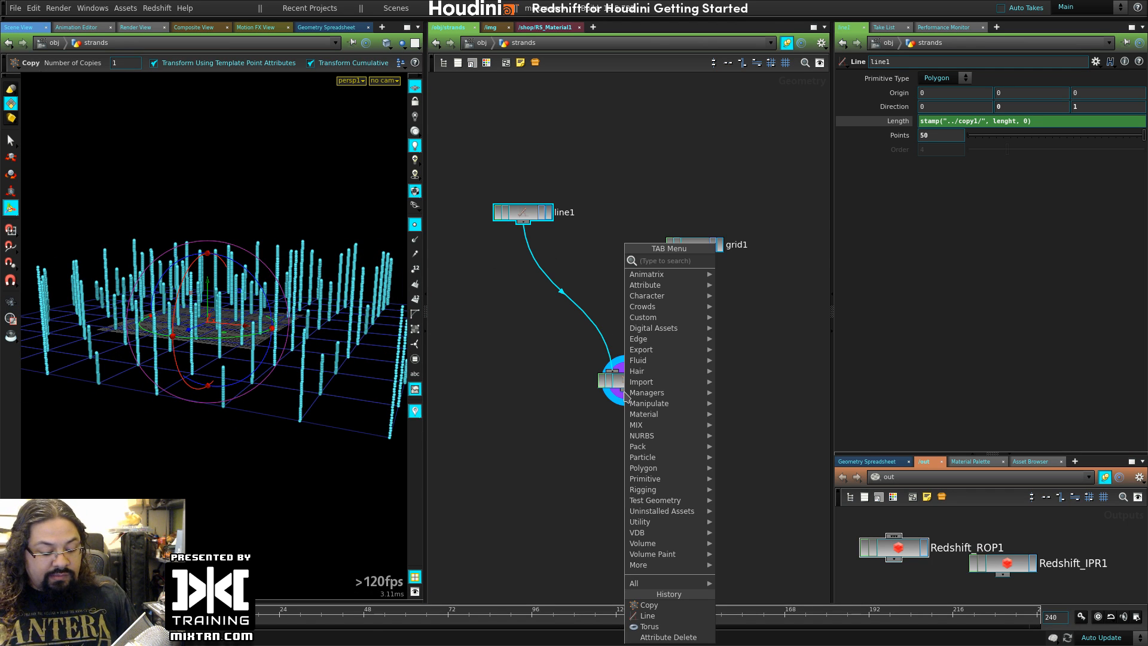
pyautogui.write('resa')
pyautogui.click(744, 262)
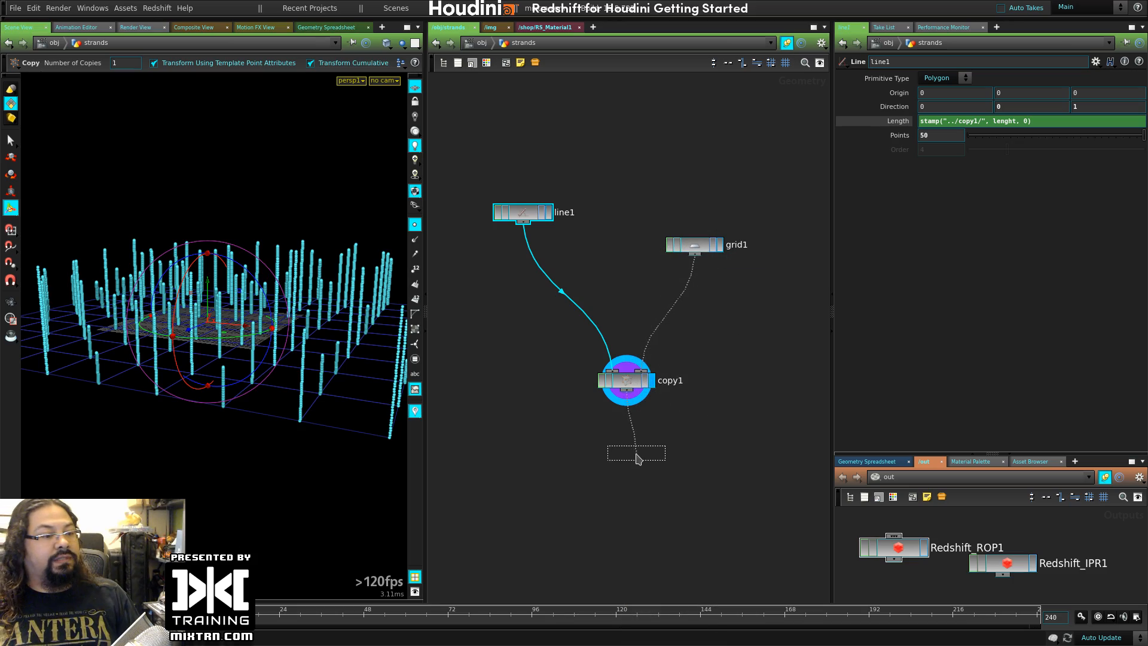
pyautogui.click(637, 458)
pyautogui.moveTo(281, 323)
pyautogui.keyDown('alt'); pyautogui.mouseDown()
pyautogui.moveTo(250, 305)
pyautogui.moveTo(161, 340)
pyautogui.moveTo(181, 353)
pyautogui.moveTo(137, 313)
pyautogui.moveTo(157, 293)
pyautogui.mouseUp(); pyautogui.keyUp('alt')
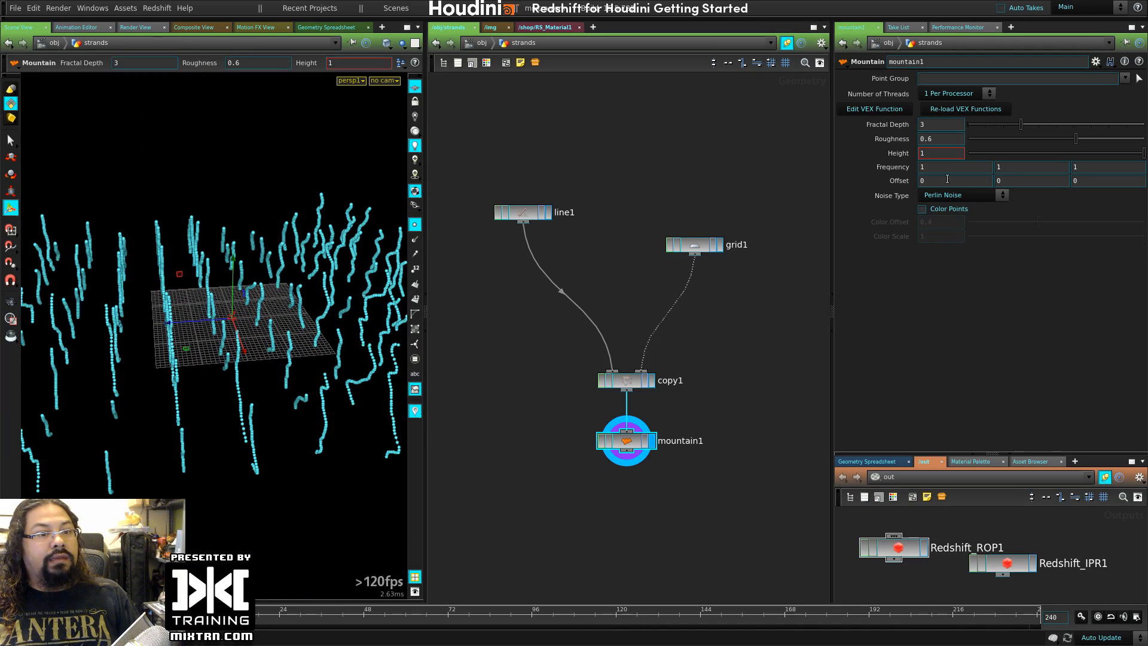
# - Set the Mountain node's noise type to Alligator Noise and its height to 0.361
pyautogui.click(956, 195)
pyautogui.click(956, 227)
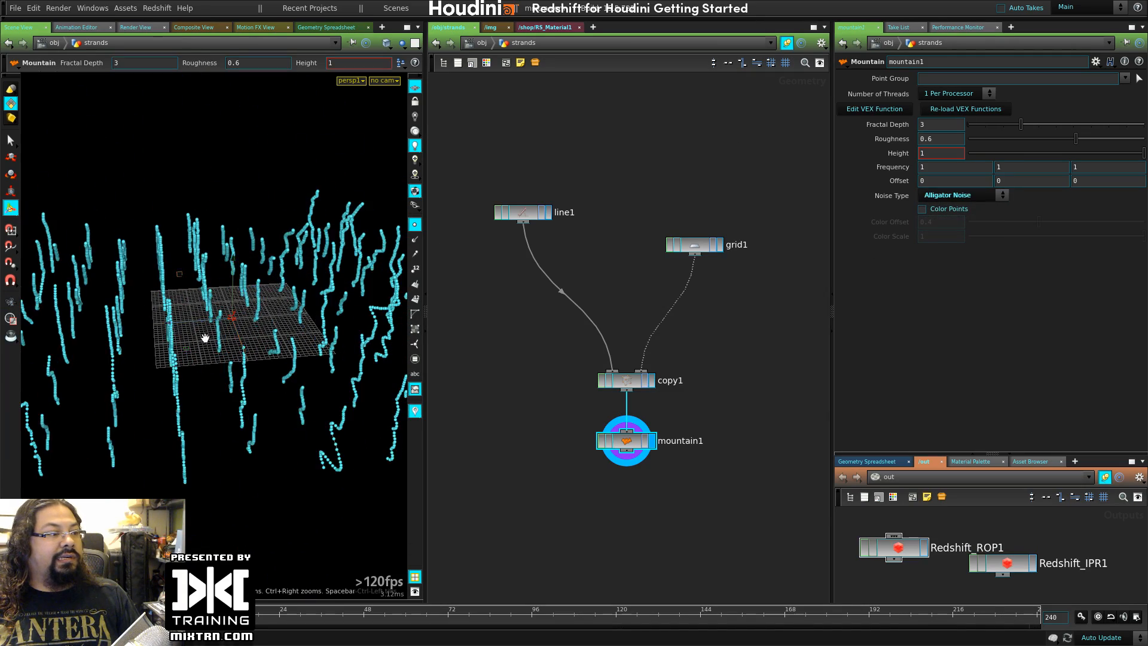
pyautogui.keyDown('alt'); pyautogui.moveTo(205, 338); pyautogui.dragTo(388, 317); pyautogui.keyUp('alt')
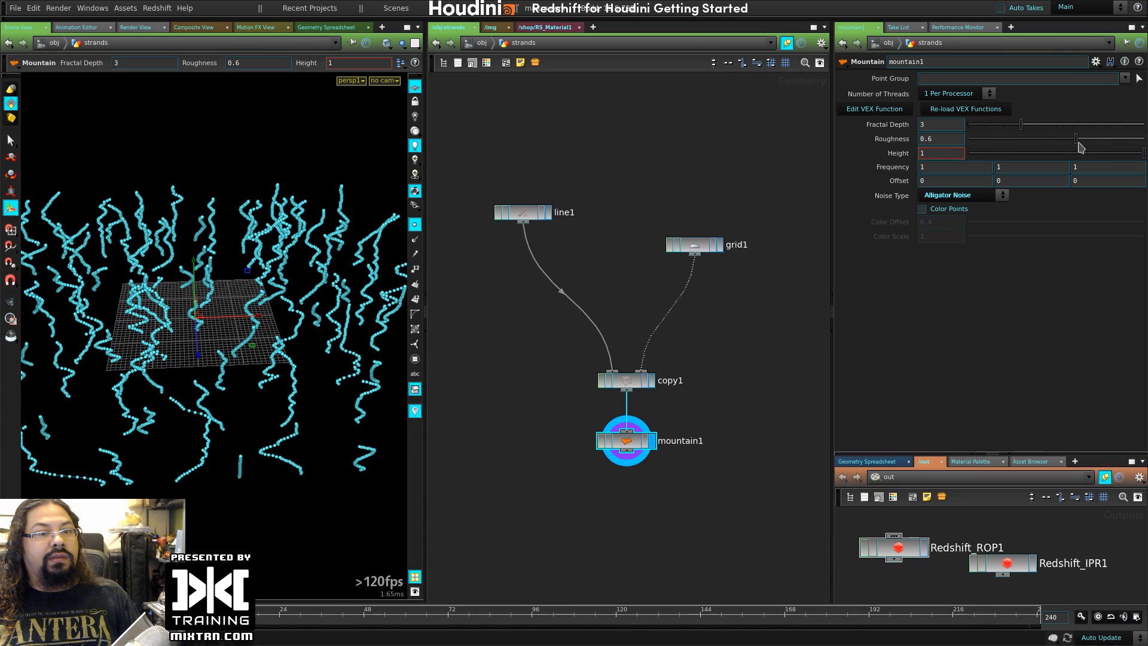
pyautogui.moveTo(1103, 152); pyautogui.dragTo(1032, 152)
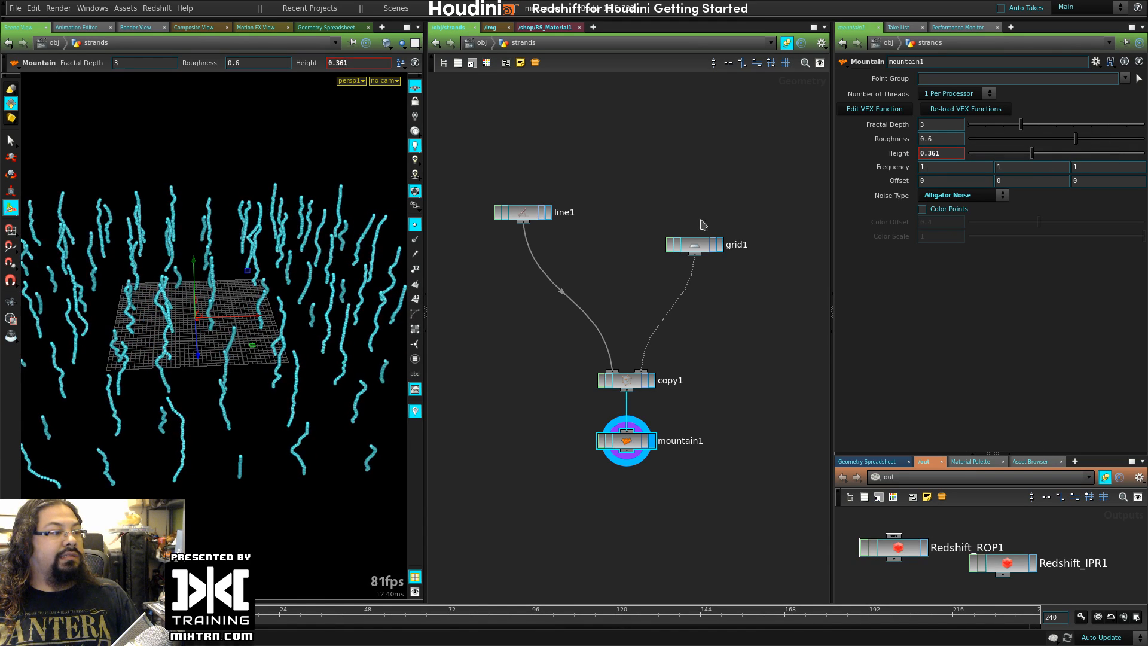
pyautogui.keyDown('alt'); pyautogui.moveTo(239, 298); pyautogui.dragTo(392, 302); pyautogui.keyUp('alt')
# - Turn off the point markers in the viewport and view the bare strand curves
pyautogui.click(415, 226)
pyautogui.keyDown('alt'); pyautogui.moveTo(293, 320); pyautogui.dragTo(230, 324); pyautogui.keyUp('alt')
pyautogui.press('Return')
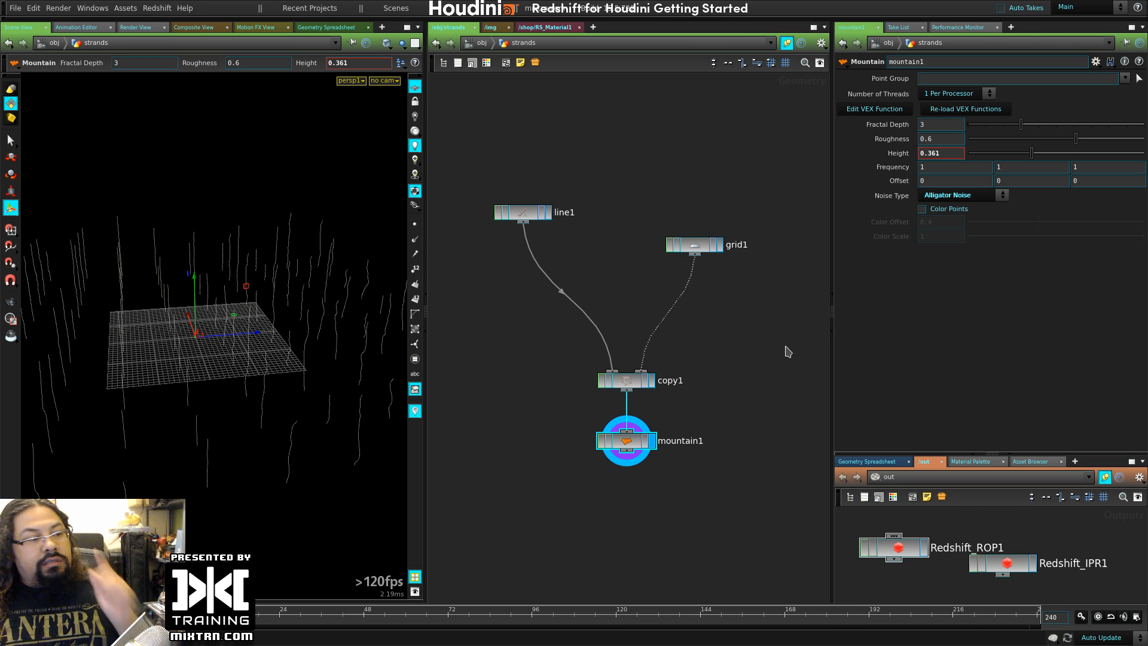
pyautogui.moveTo(146, 303)
pyautogui.keyDown('alt'); pyautogui.mouseDown()
pyautogui.moveTo(249, 289)
pyautogui.moveTo(129, 307)
pyautogui.mouseUp(); pyautogui.keyUp('alt')
# - Set the size of the grid that carries the strands to 4.3 by 4.3
pyautogui.click(693, 245)
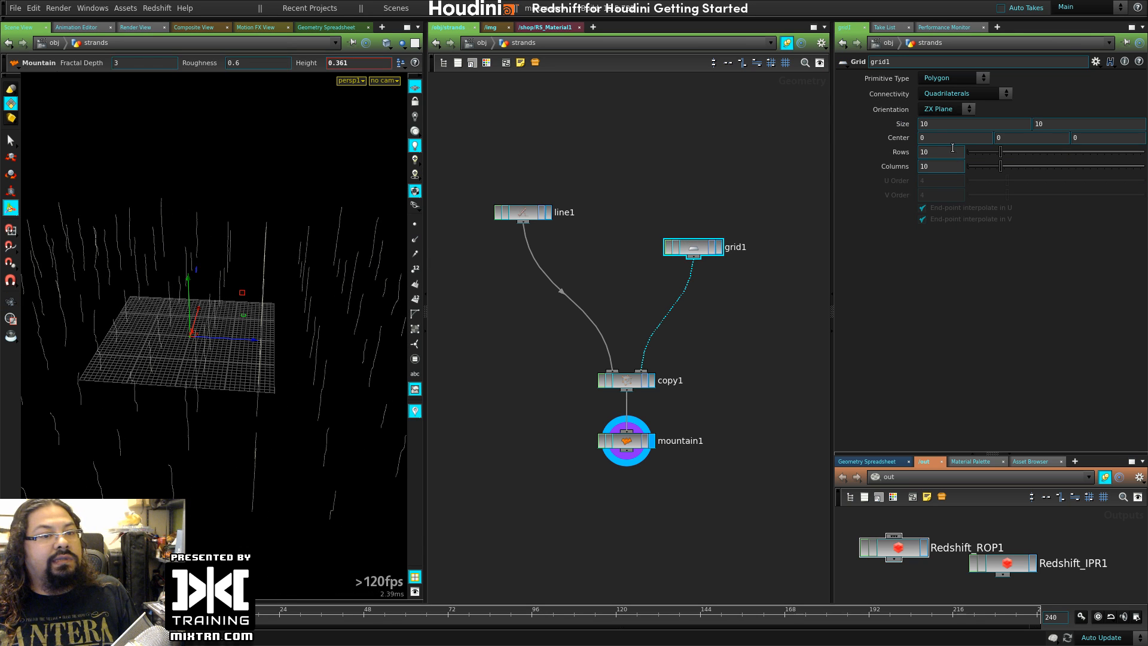
pyautogui.moveTo(905, 124); pyautogui.dragTo(607, 143, button='middle')
pyautogui.keyDown('alt'); pyautogui.moveTo(134, 318); pyautogui.dragTo(200, 310); pyautogui.keyUp('alt')
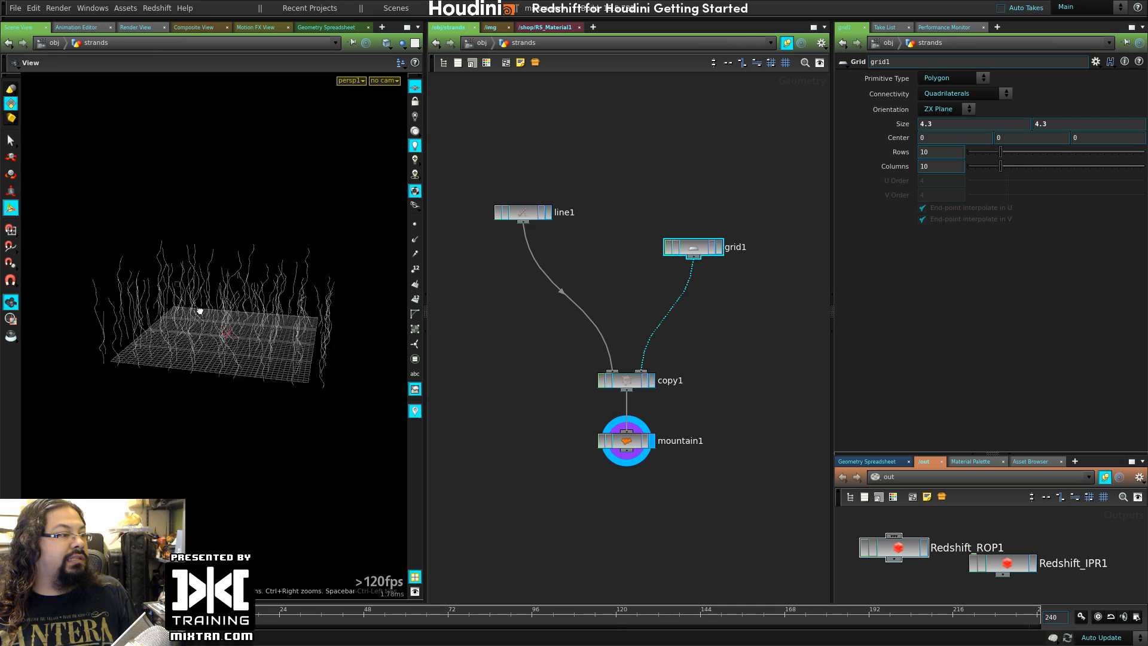
pyautogui.moveTo(201, 310)
pyautogui.keyDown('alt'); pyautogui.mouseDown(button='right')
pyautogui.moveTo(316, 309)
pyautogui.moveTo(213, 325)
pyautogui.mouseUp(button='right'); pyautogui.keyUp('alt')
pyautogui.keyDown('alt'); pyautogui.moveTo(213, 325); pyautogui.dragTo(176, 312); pyautogui.keyUp('alt')
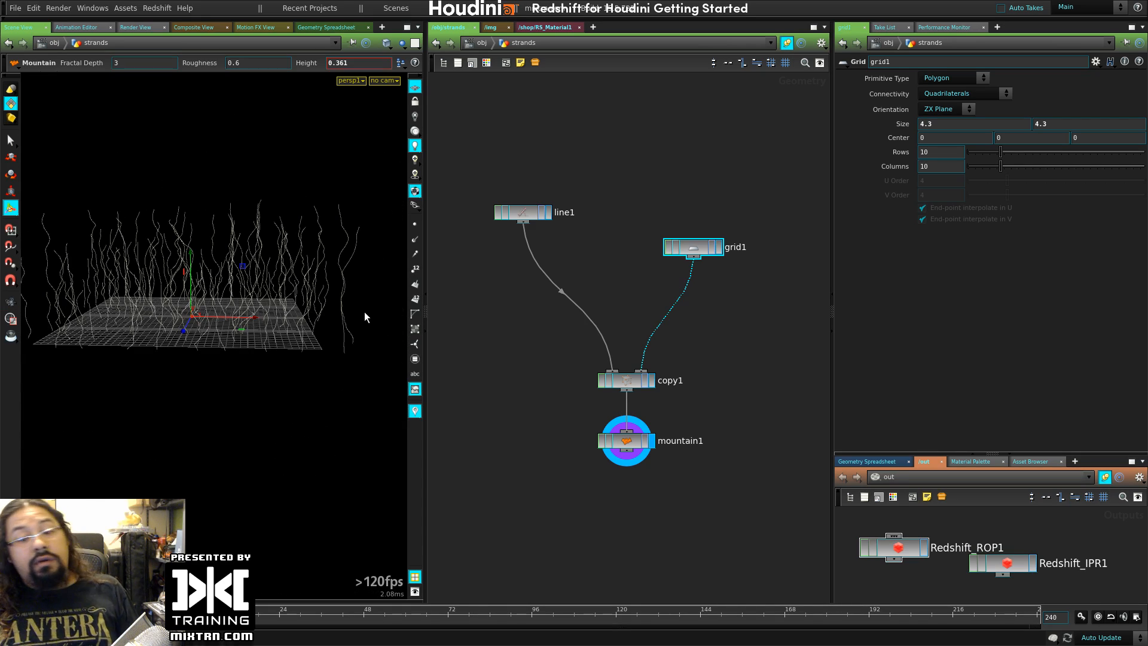
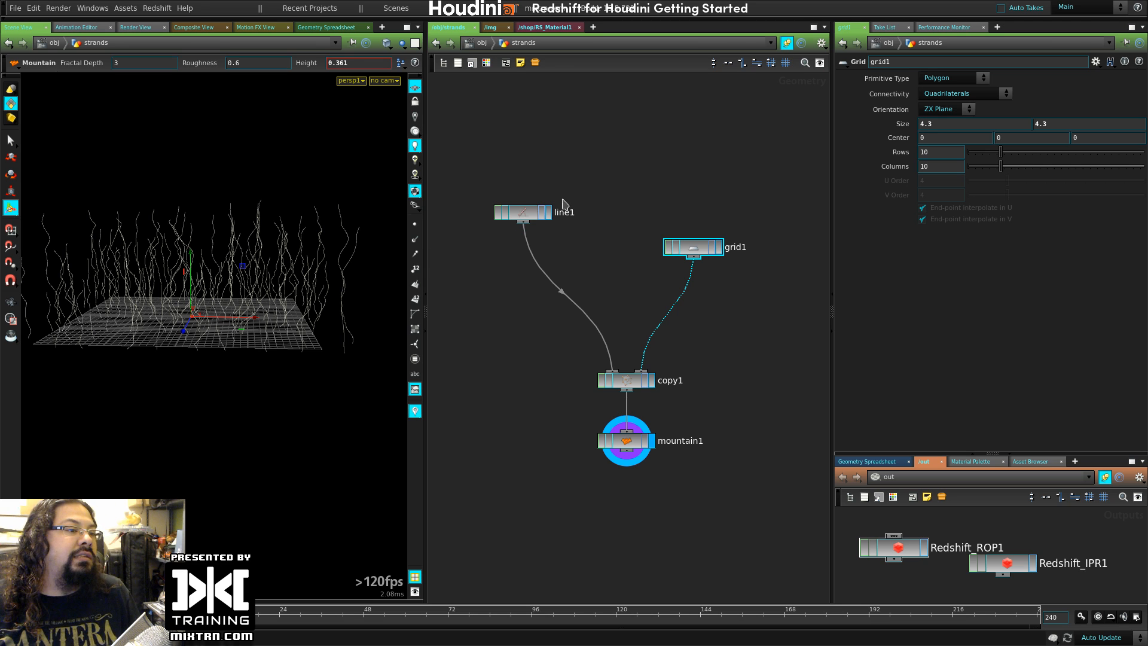
# - Reposition the line node in the network and inspect the strands from several angles
pyautogui.moveTo(541, 210); pyautogui.dragTo(573, 254)
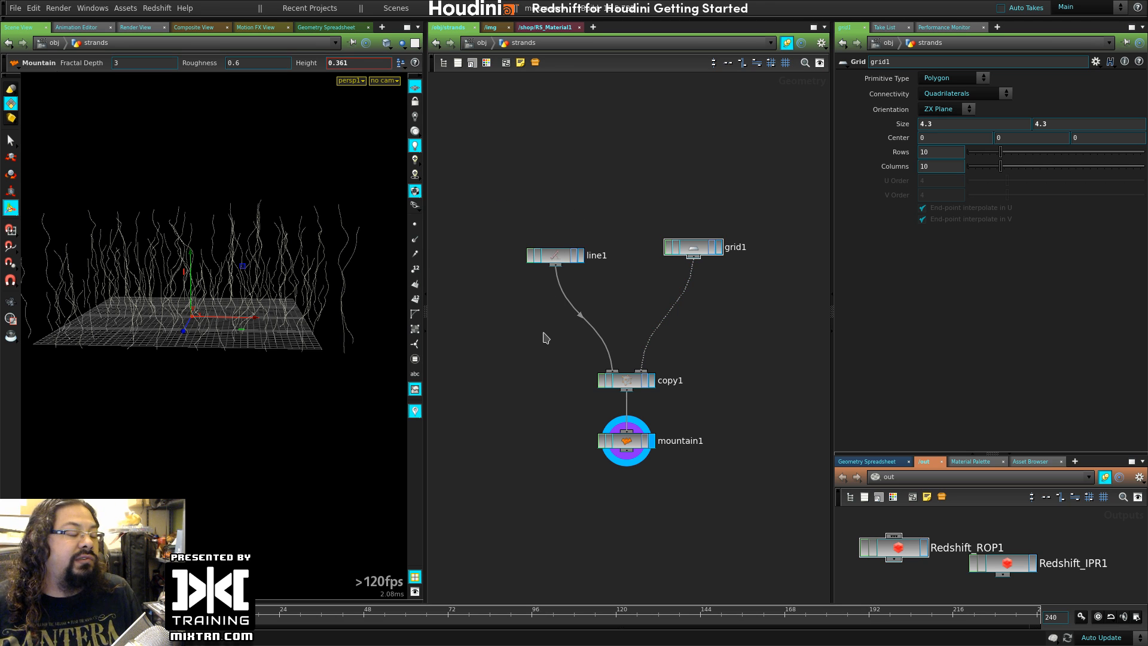
pyautogui.moveTo(243, 328); pyautogui.dragTo(239, 390)
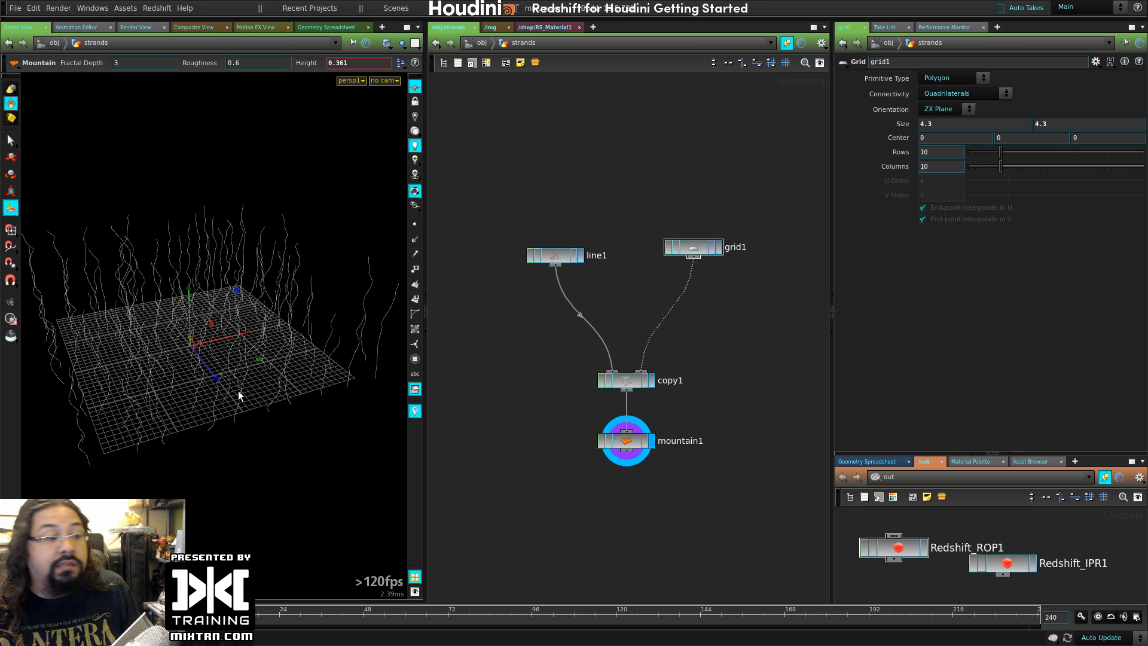
pyautogui.moveTo(567, 255); pyautogui.dragTo(545, 277)
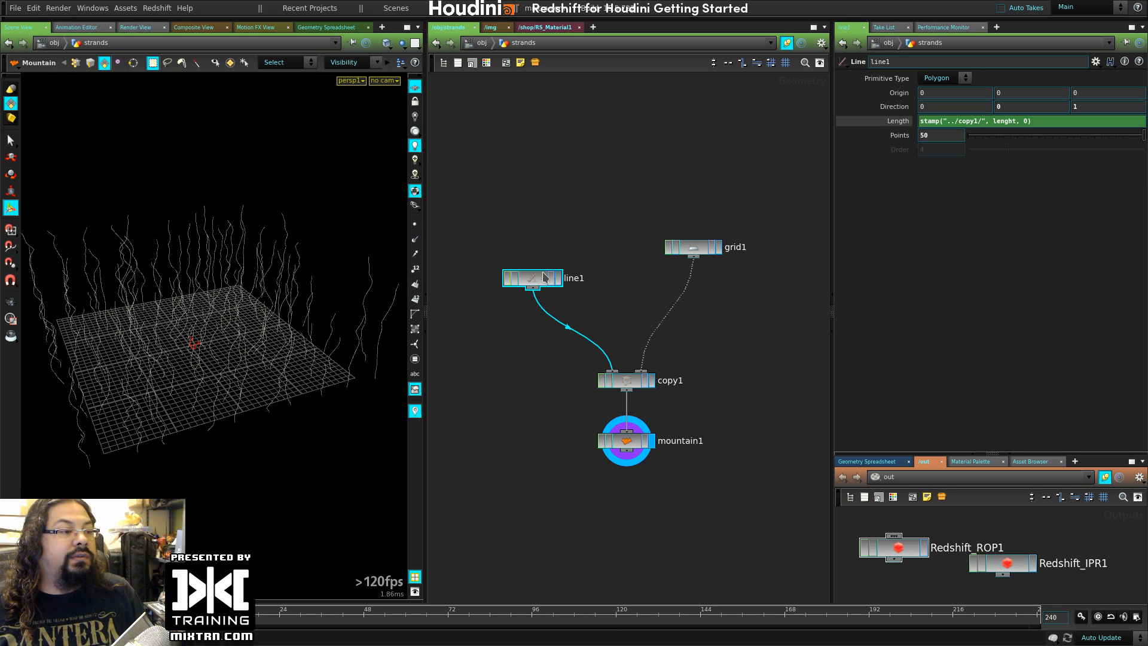
pyautogui.click(502, 390)
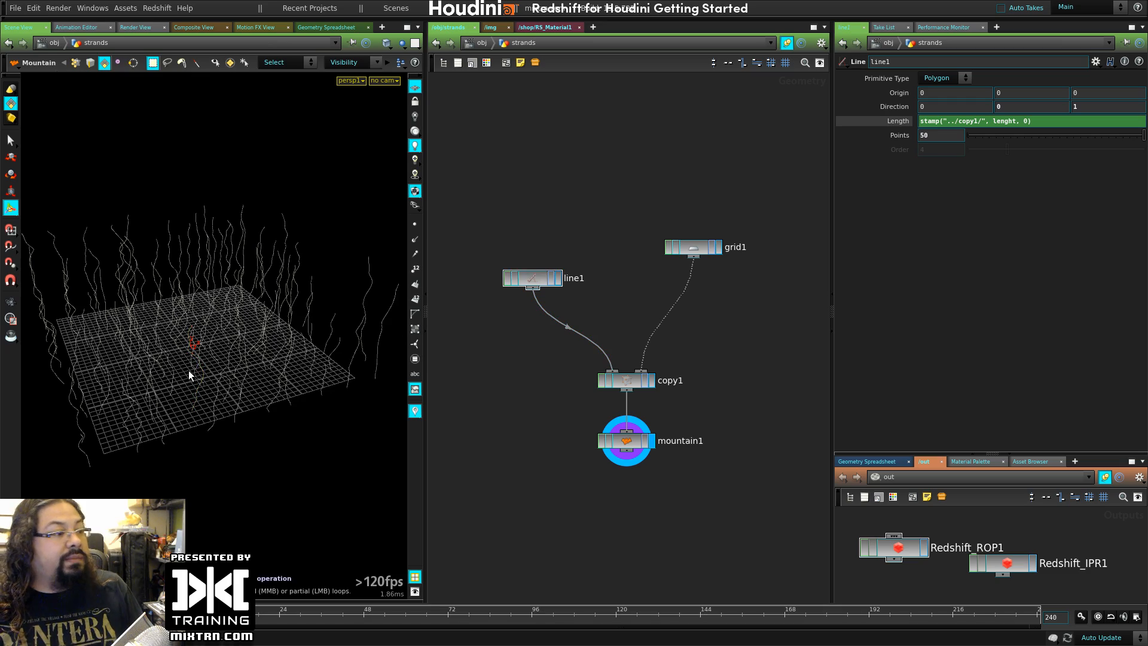
pyautogui.moveTo(190, 374); pyautogui.dragTo(300, 363)
pyautogui.keyDown('alt'); pyautogui.moveTo(156, 371); pyautogui.dragTo(233, 364); pyautogui.keyUp('alt')
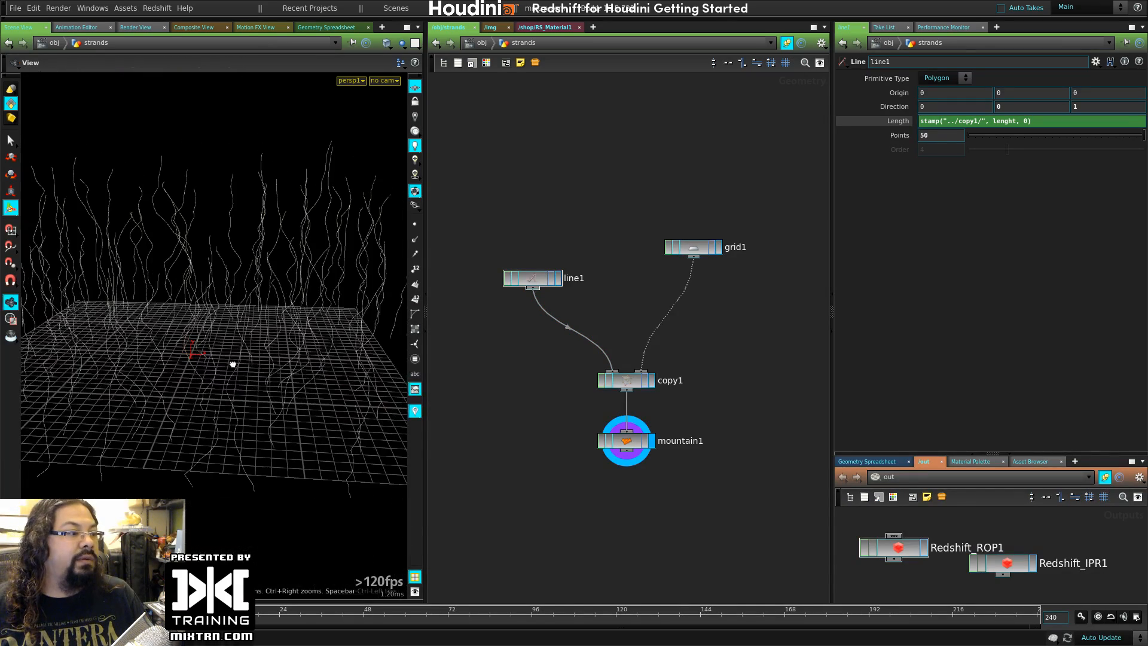
# - Return to the object level and add Redshift object parameters to the strands object
pyautogui.press('u')
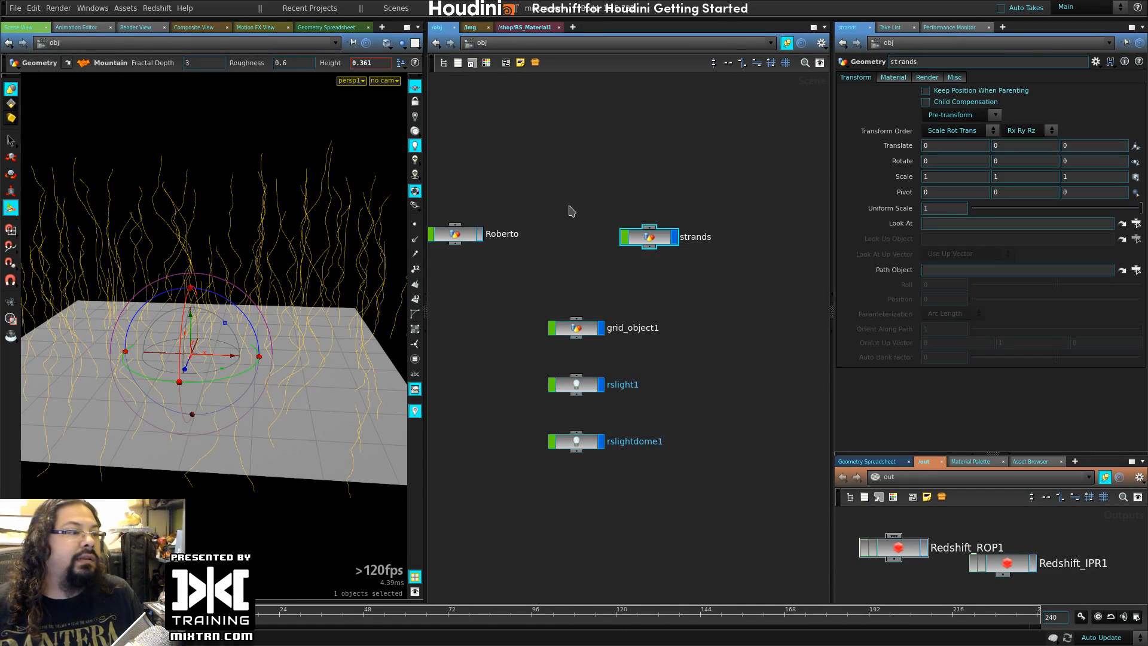
pyautogui.moveTo(649, 237); pyautogui.dragTo(609, 241)
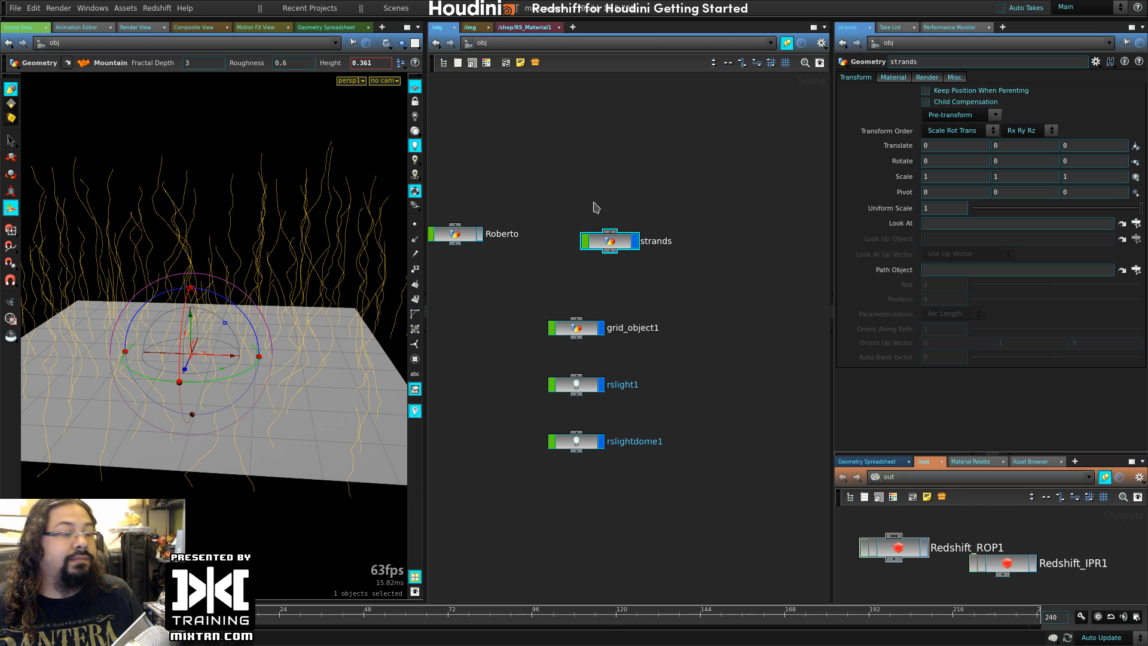
pyautogui.moveTo(708, 181); pyautogui.dragTo(610, 267)
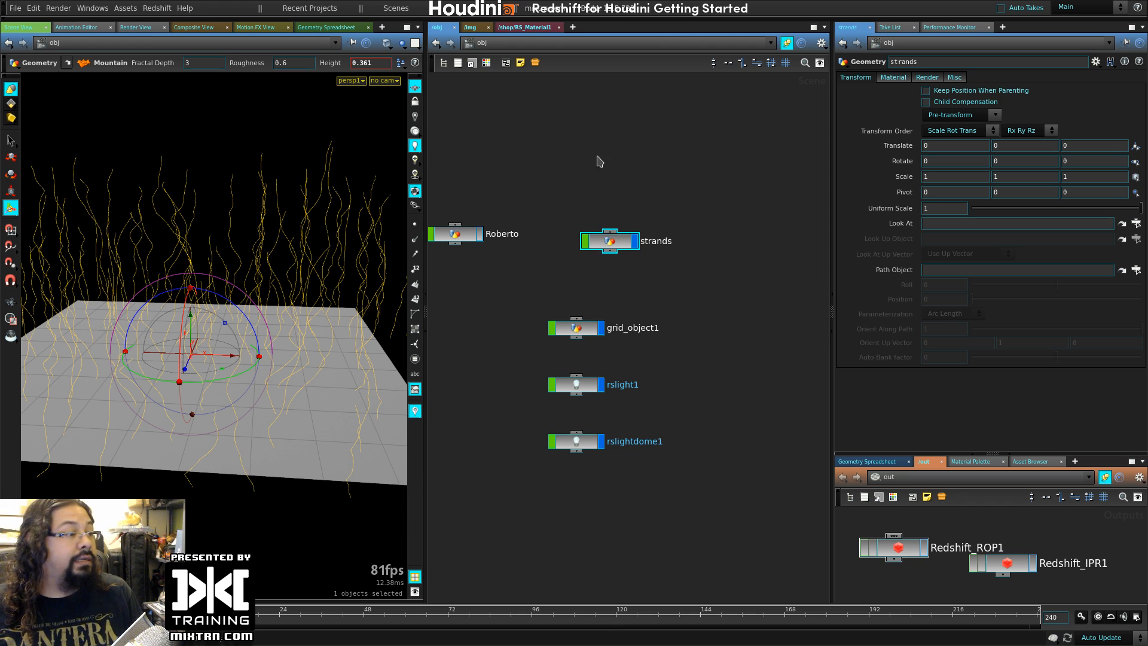
pyautogui.click(156, 8)
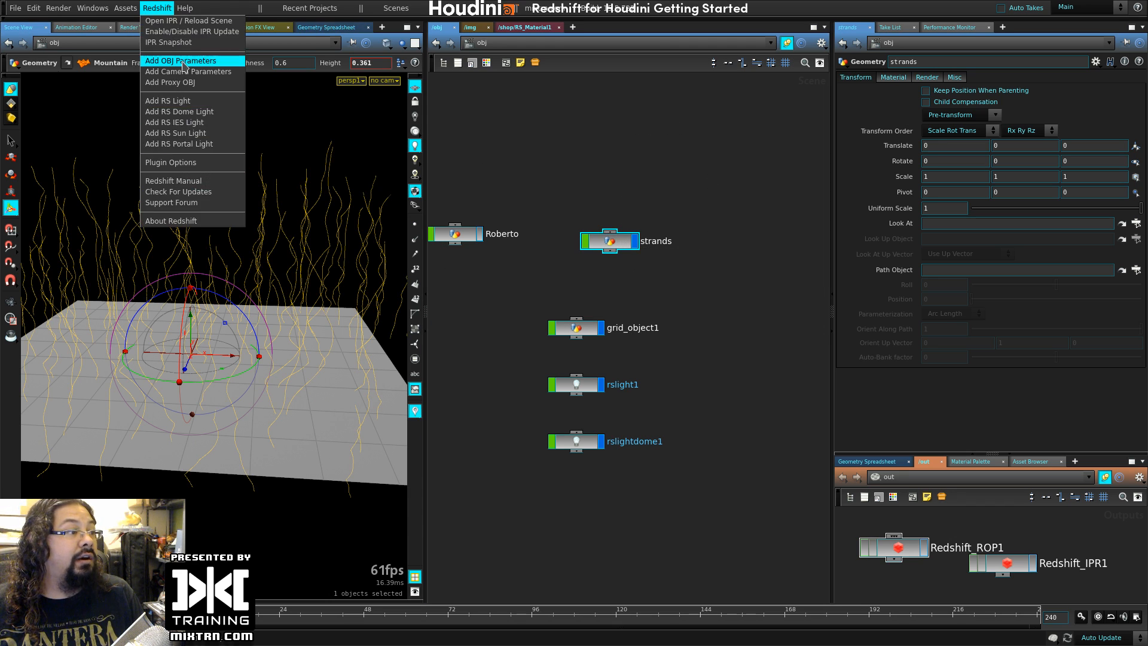
pyautogui.click(196, 60)
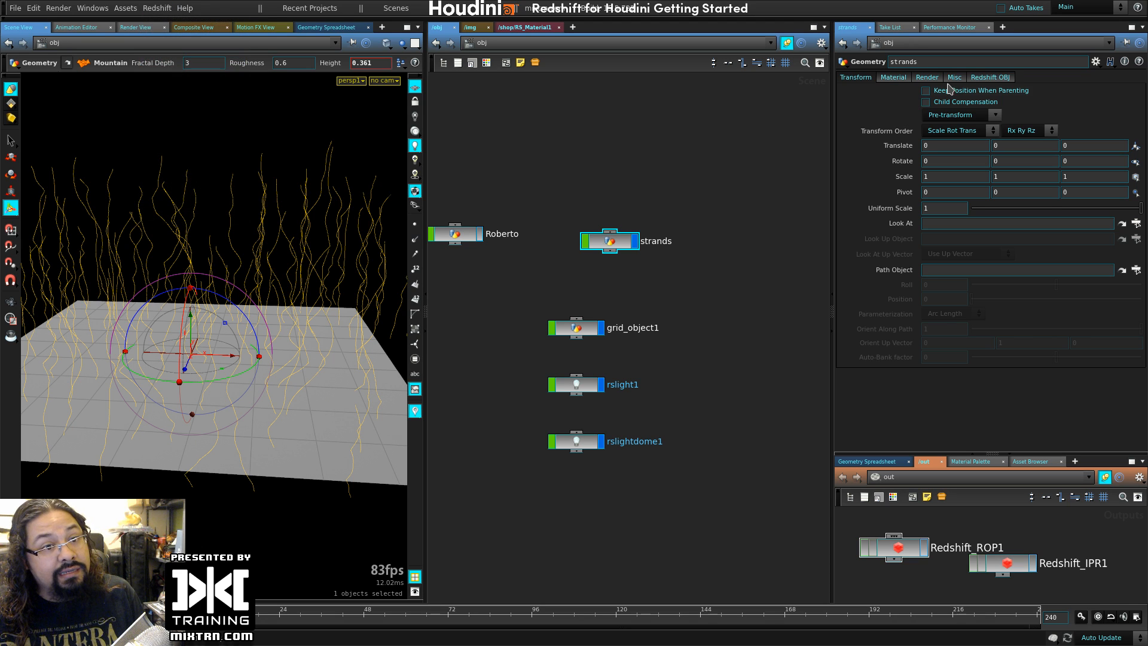
# - Enable Render Object as Strands in the strands object's Redshift settings
pyautogui.click(989, 77)
pyautogui.click(1113, 91)
pyautogui.click(1077, 92)
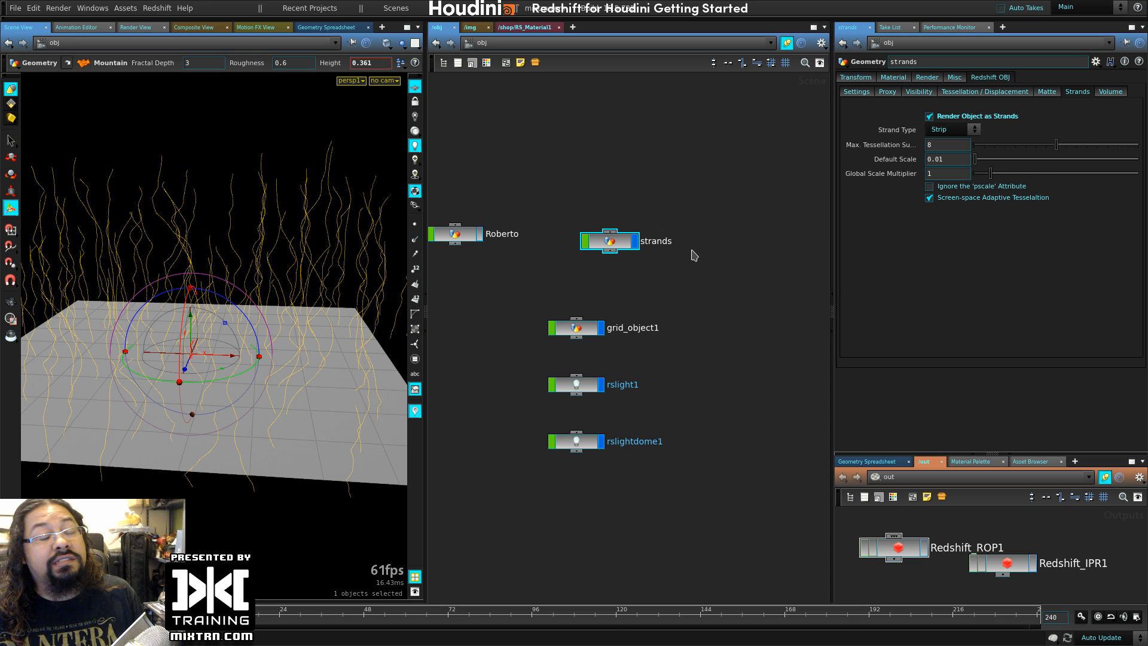
# - Look through cam1, lock the camera to the view and reframe the strands from a lower angle
pyautogui.click(384, 80)
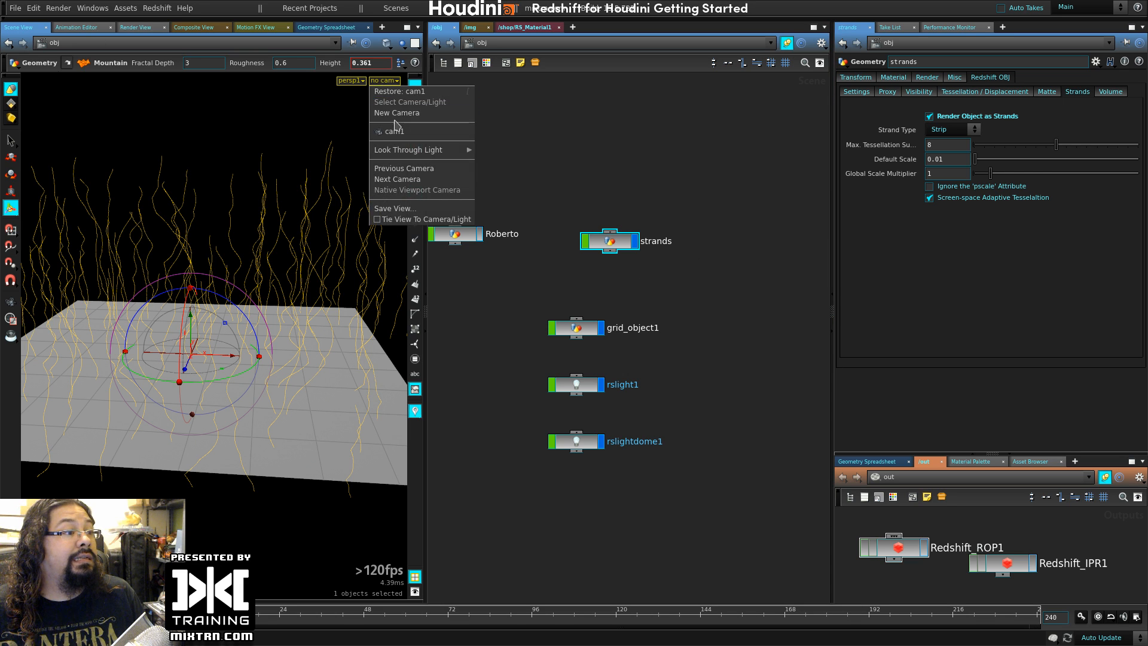
pyautogui.click(407, 131)
pyautogui.click(415, 102)
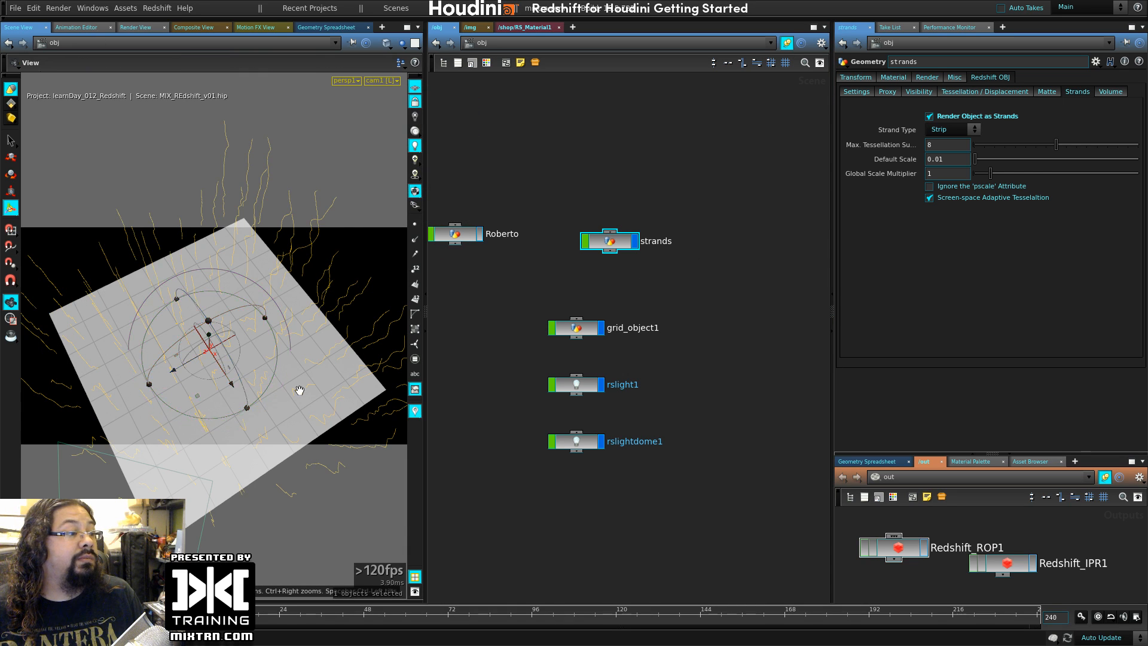
pyautogui.moveTo(299, 390); pyautogui.dragTo(344, 317)
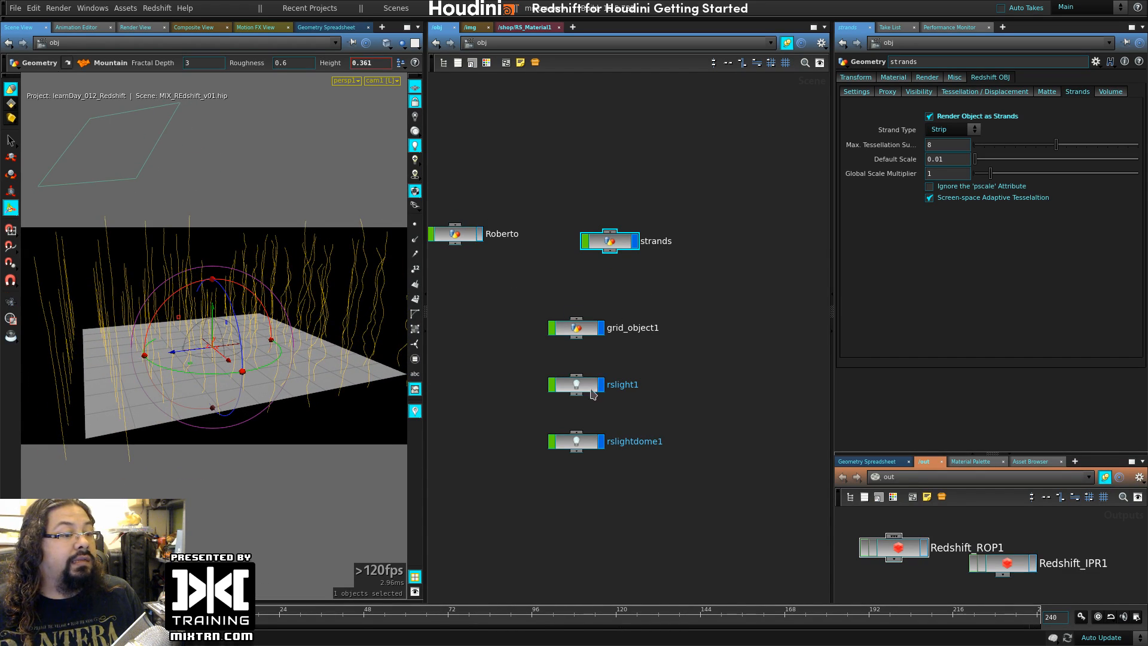
# - Rename the grid_object1 node to floor and set its uniform scale to 1.9
pyautogui.click(583, 331)
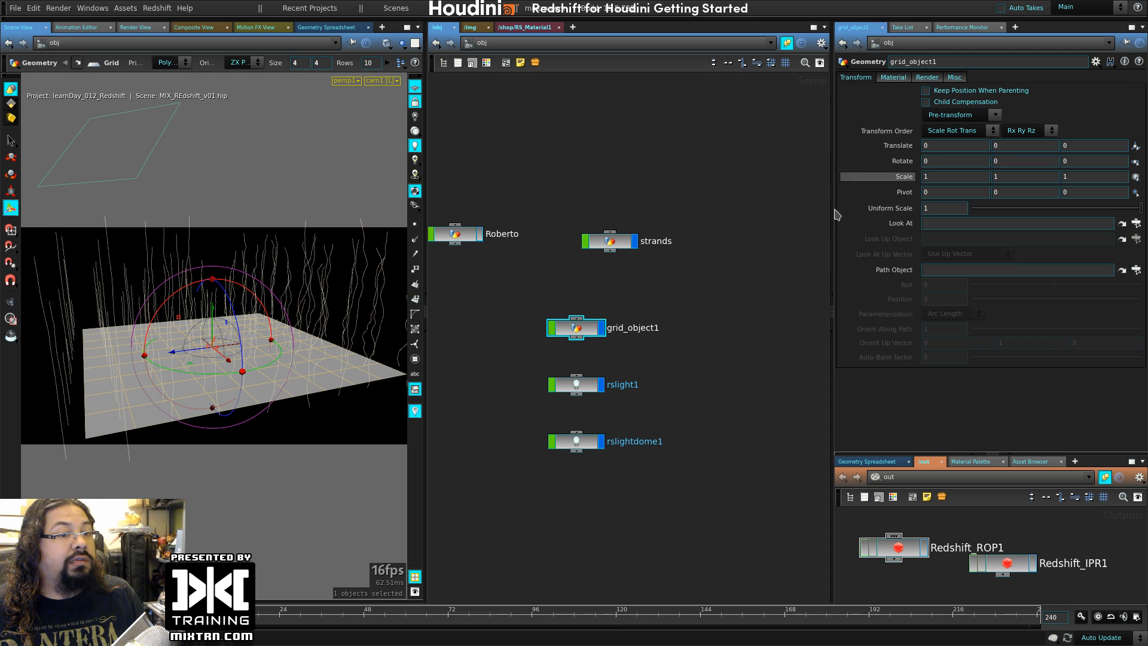
pyautogui.doubleClick(630, 328)
pyautogui.write('floor')
pyautogui.press('Return')
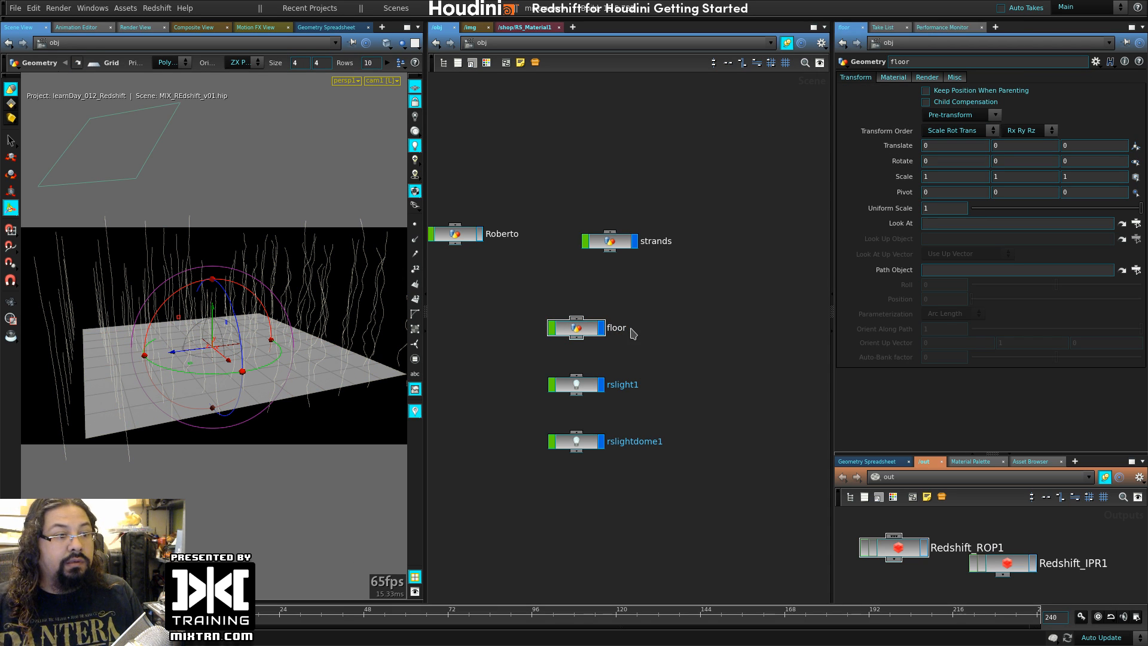
pyautogui.moveTo(900, 211); pyautogui.dragTo(964, 210, button='middle')
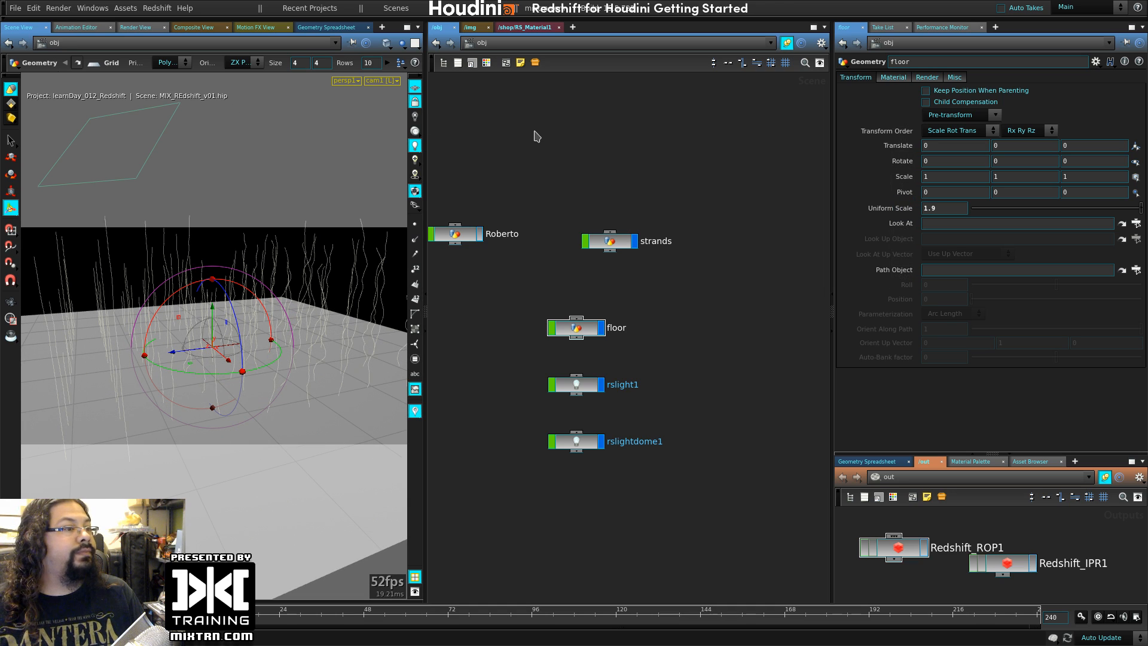
# - Start the Redshift IPR render and set the dome light's Y rotation to 98
pyautogui.click(136, 27)
pyautogui.click(42, 44)
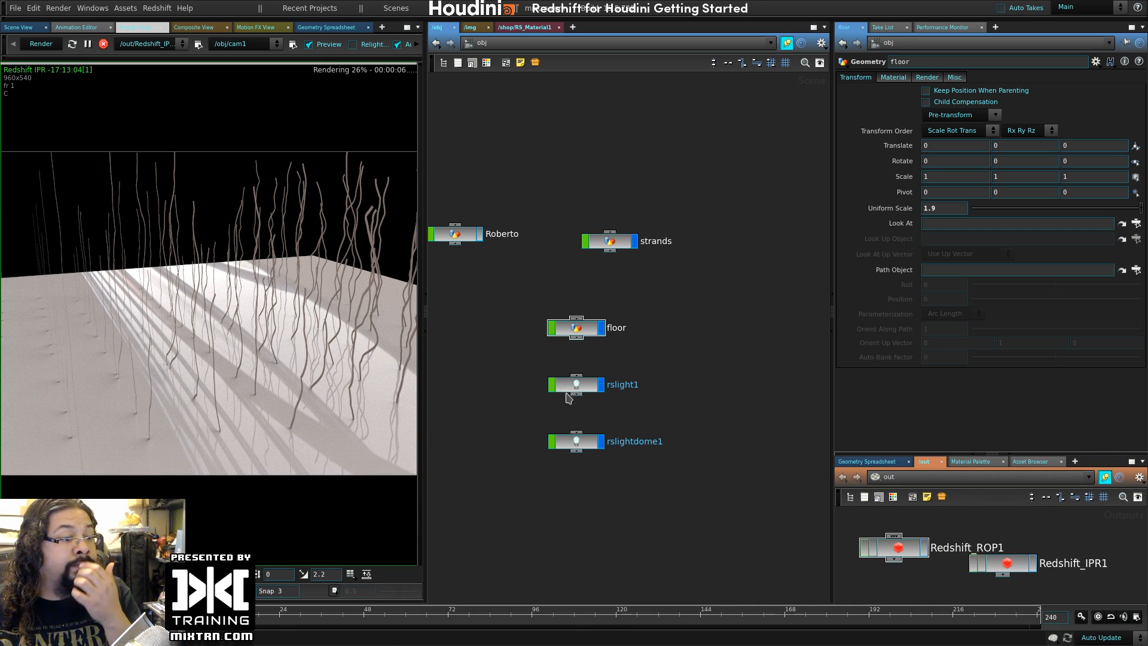
pyautogui.click(575, 443)
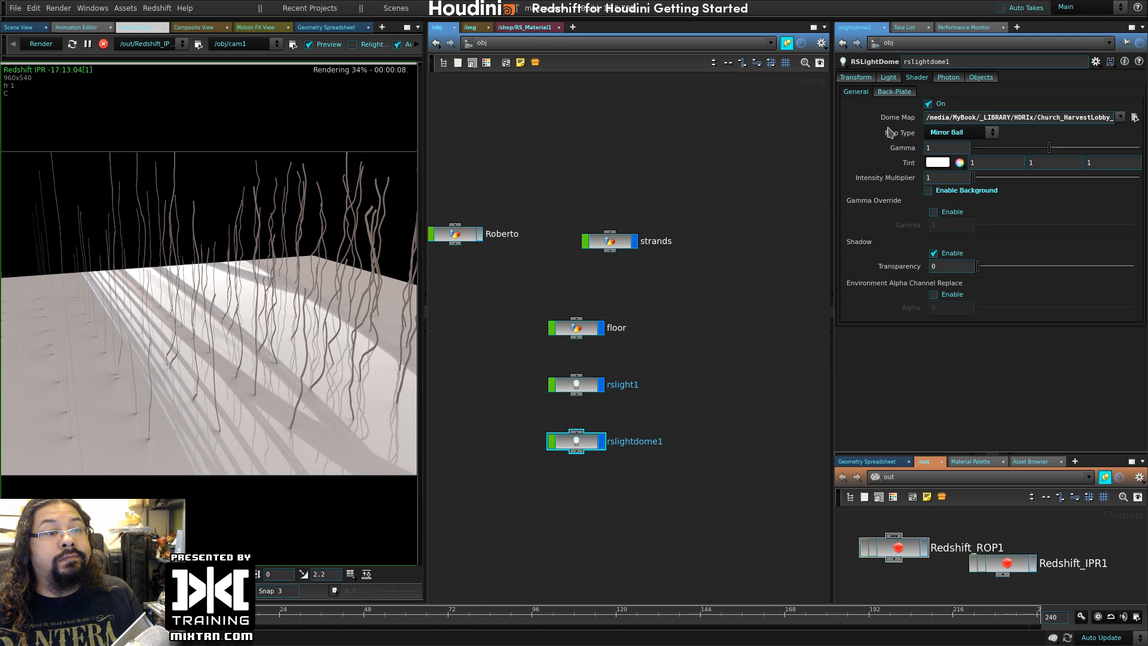
pyautogui.click(866, 80)
pyautogui.moveTo(1006, 140); pyautogui.dragTo(1055, 109, button='middle')
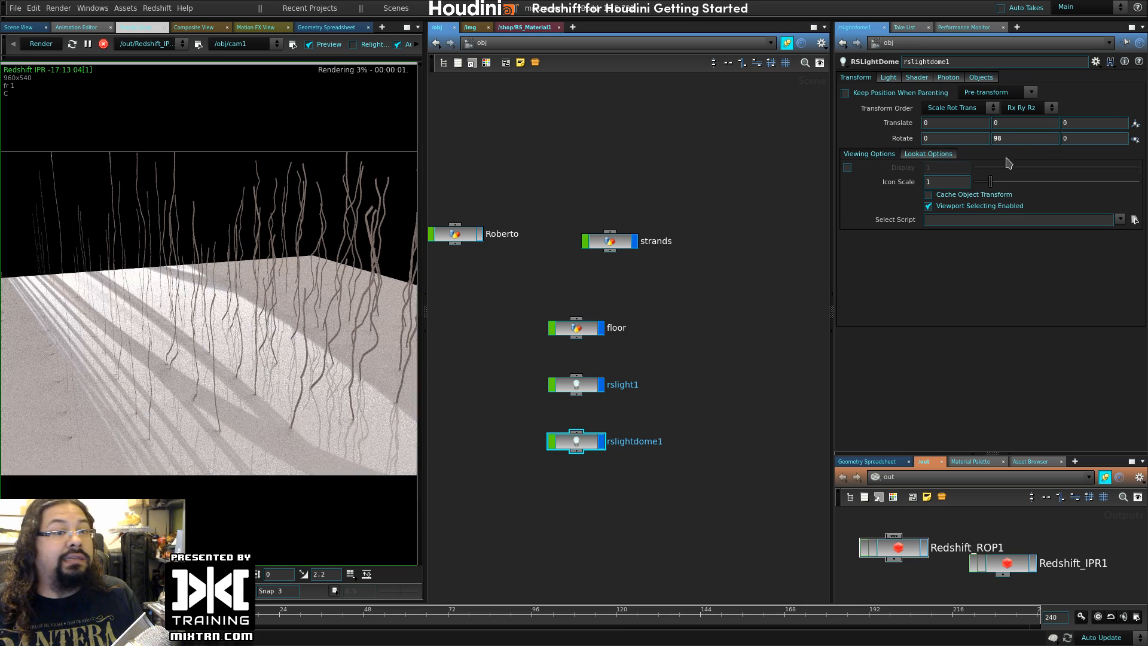
# - Set the dome light's map type to Spherical
pyautogui.click(917, 77)
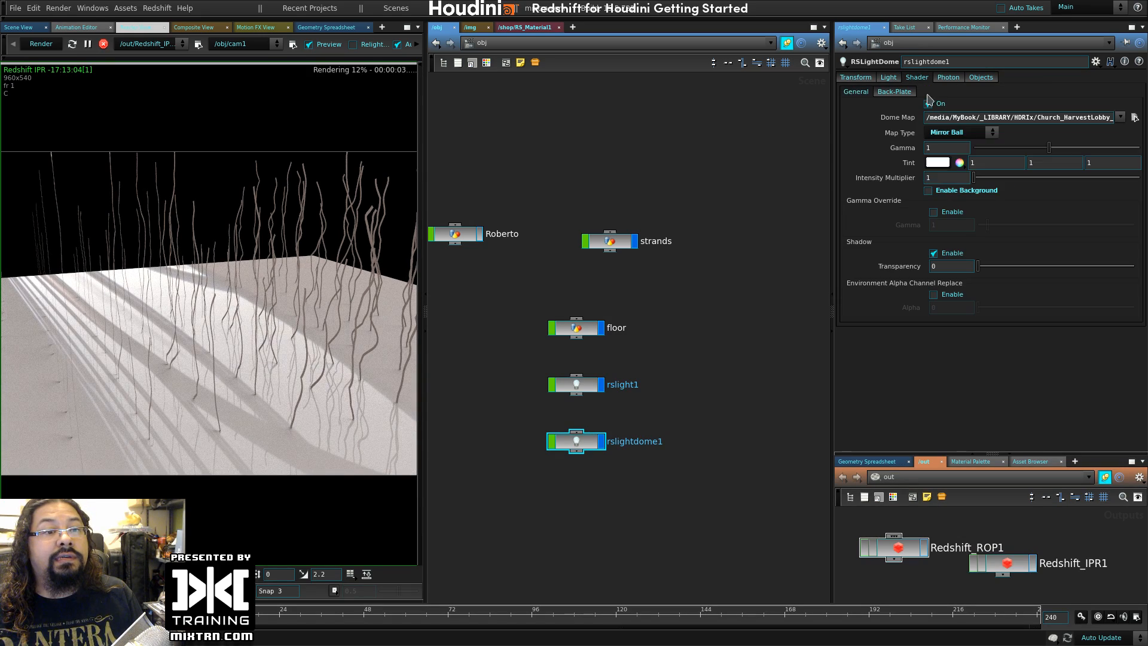
pyautogui.click(962, 133)
pyautogui.click(955, 144)
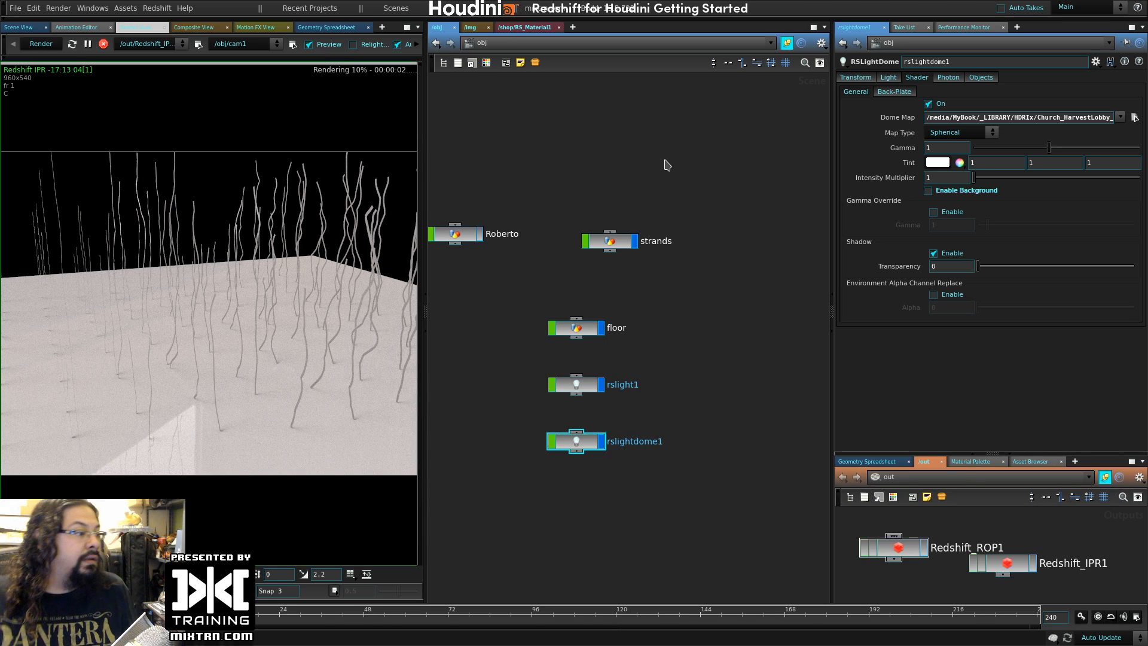
# - Assign the /shop/RS_Material1 material to the strands object
pyautogui.click(519, 29)
pyautogui.click(450, 27)
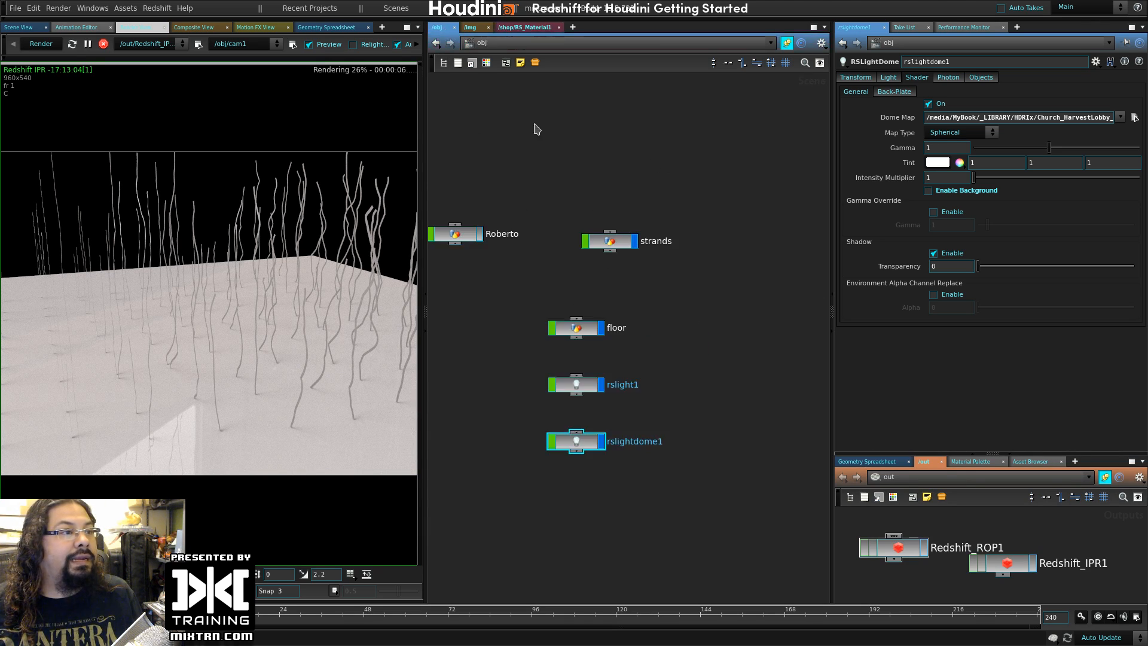
pyautogui.click(611, 242)
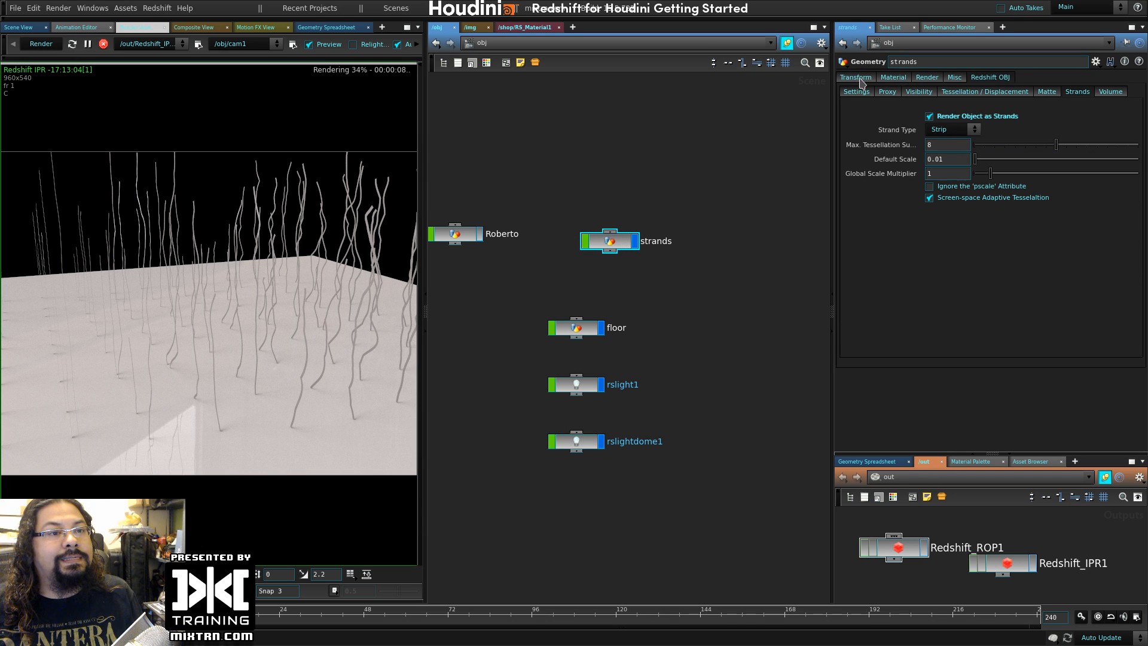
pyautogui.click(901, 79)
pyautogui.click(1120, 93)
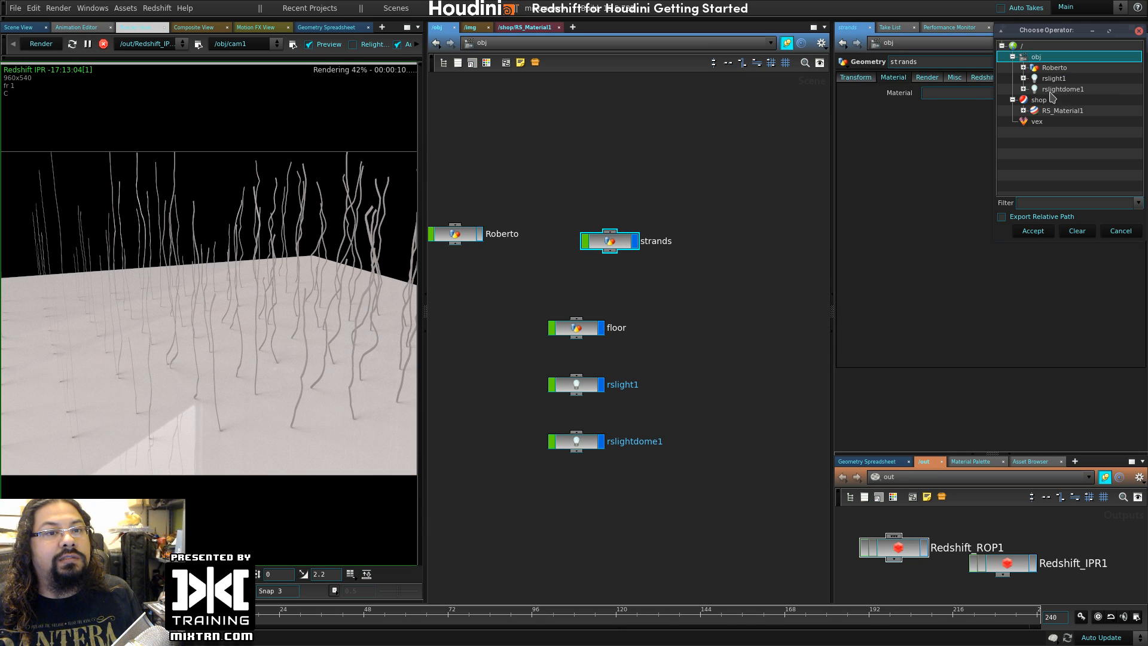
pyautogui.click(1062, 111)
pyautogui.click(1032, 231)
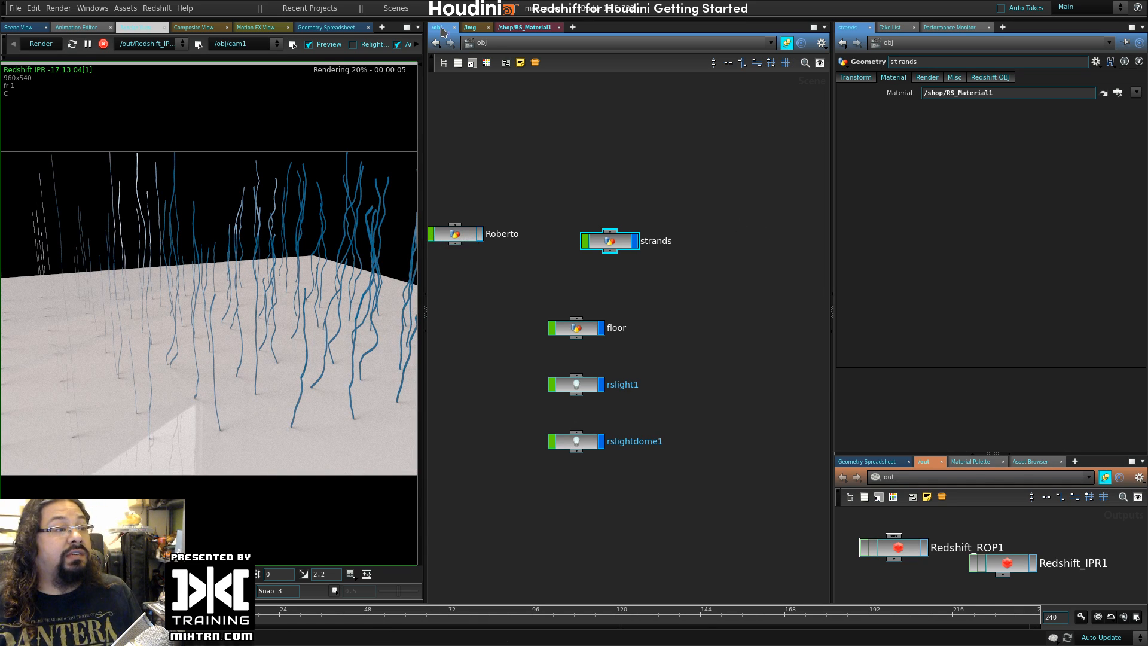
# - Change the strand type of the strands object to Capsule in its Redshift strand settings
pyautogui.click(510, 28)
pyautogui.click(437, 28)
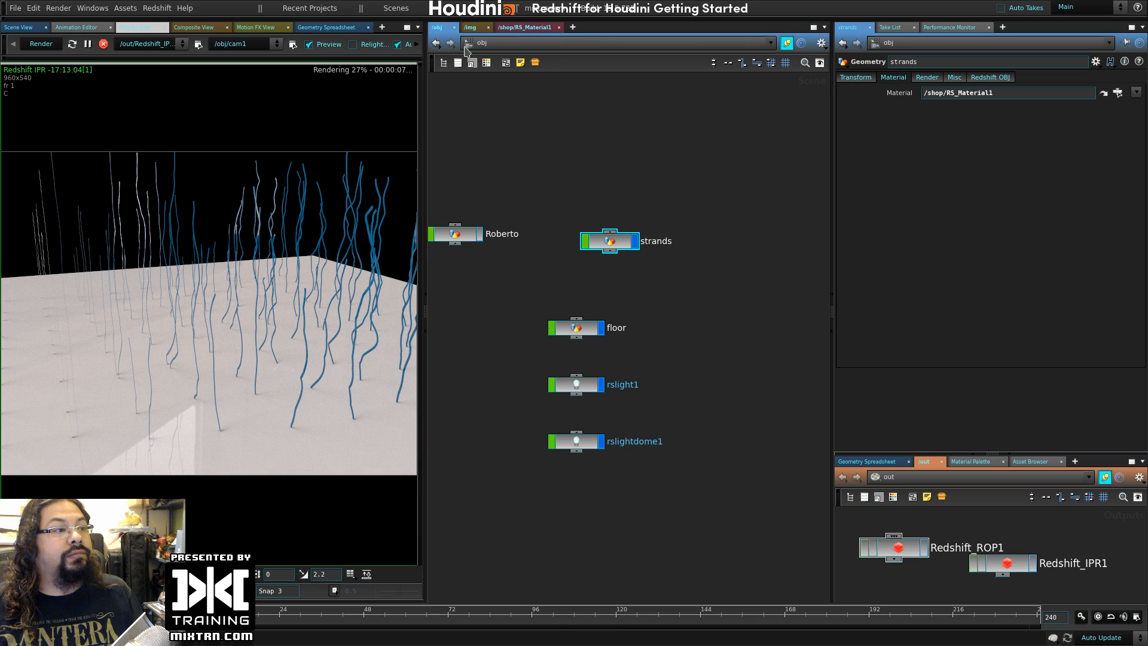
pyautogui.moveTo(545, 132); pyautogui.dragTo(629, 257)
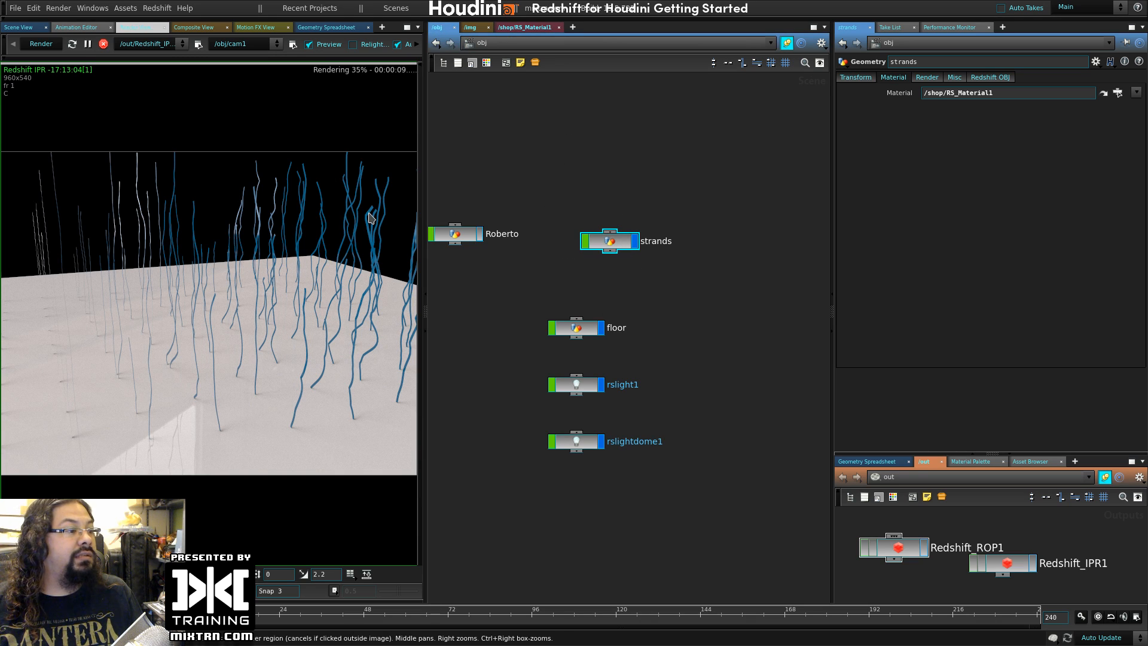
pyautogui.click(990, 78)
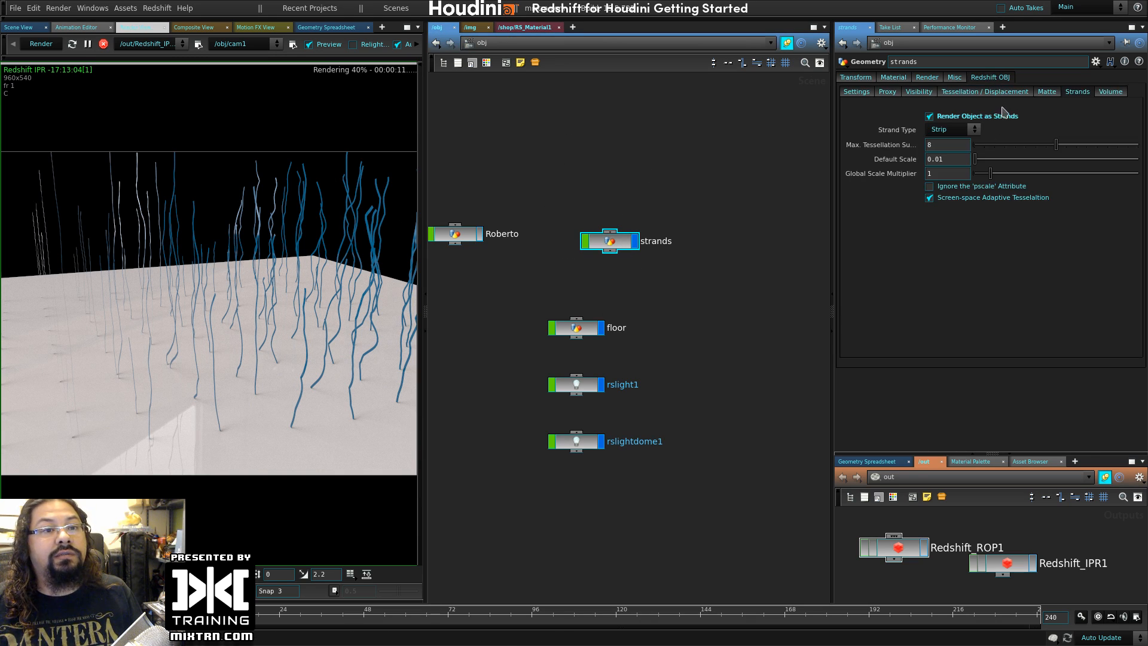
pyautogui.click(963, 132)
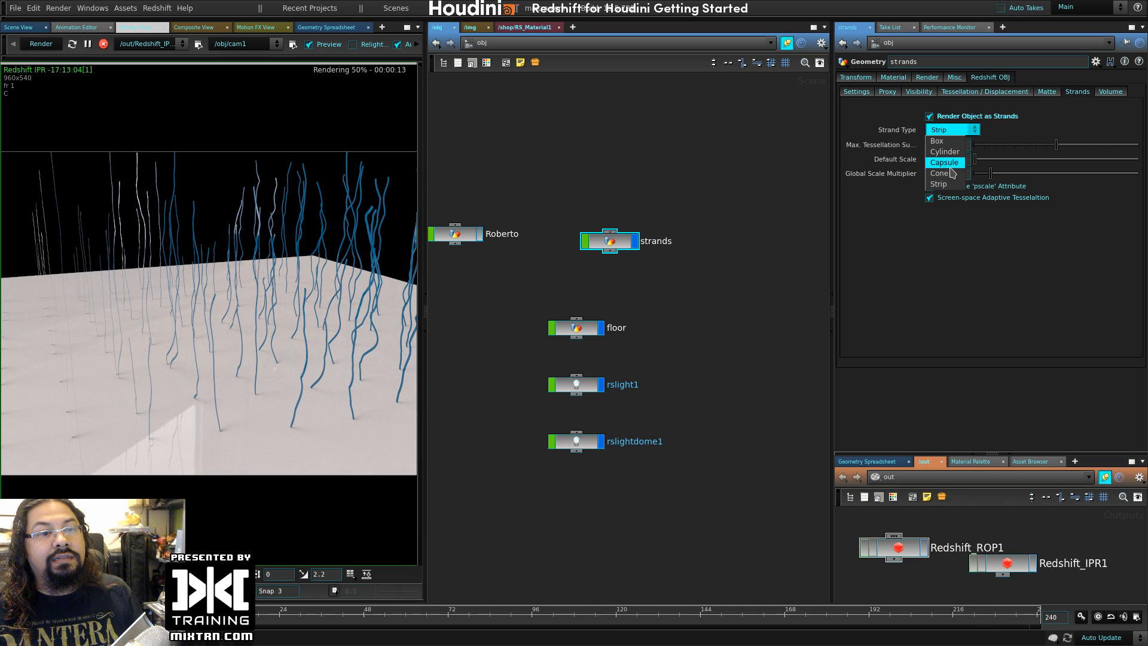
pyautogui.click(950, 165)
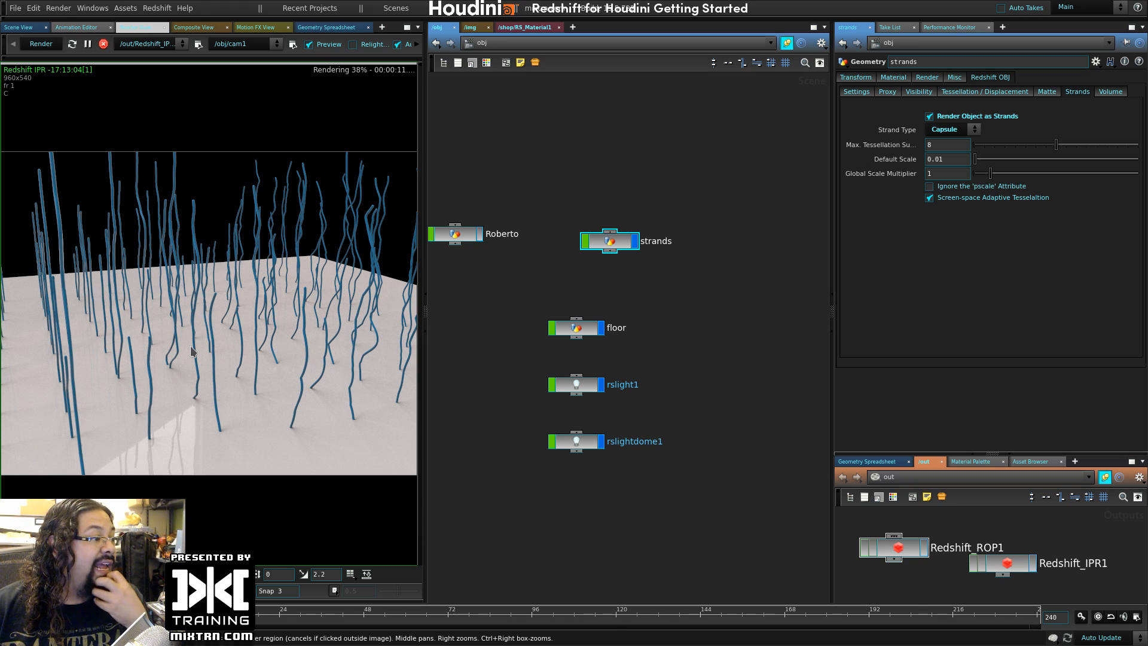
# - Set the intensity multiplier of the rslightdome1 dome light to 2
pyautogui.click(586, 444)
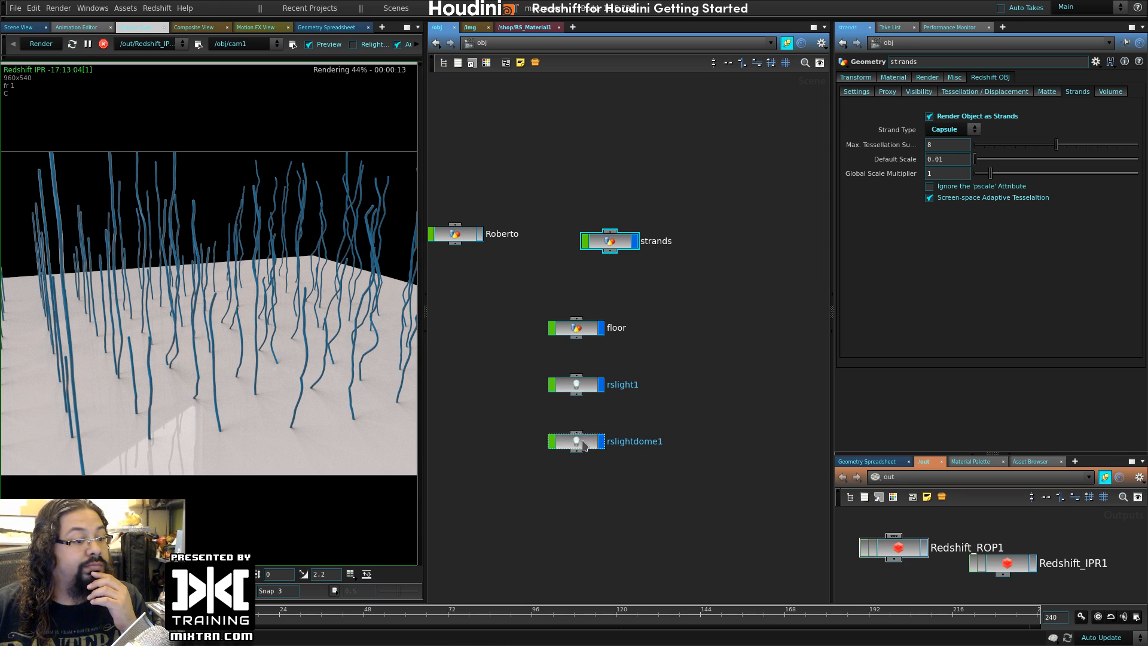
pyautogui.click(856, 77)
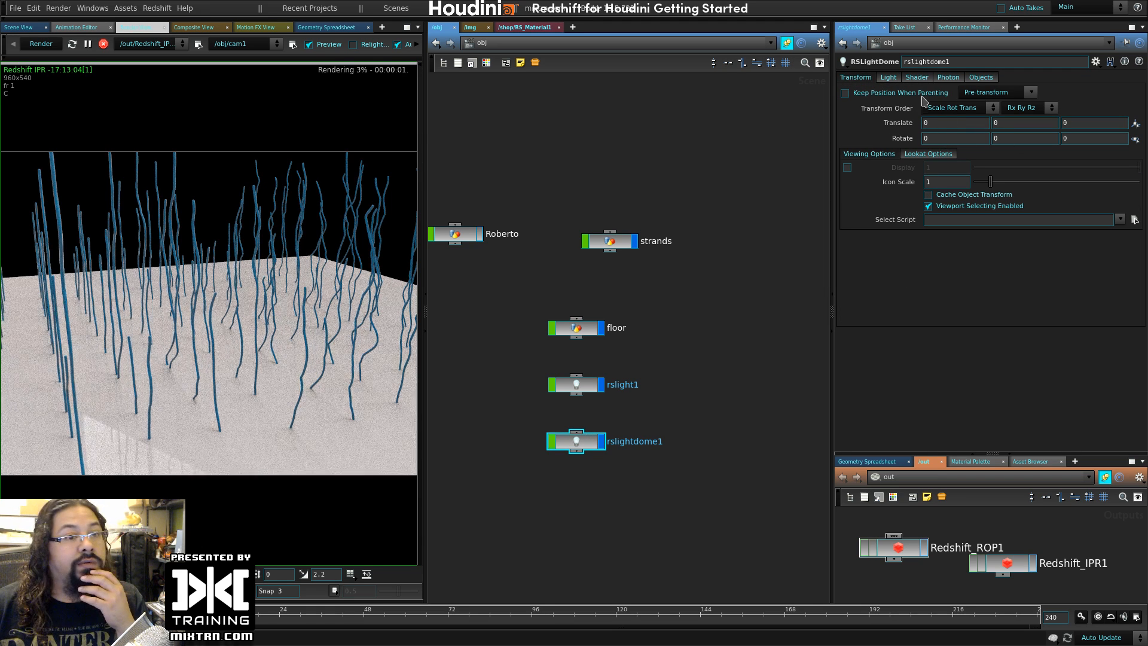
pyautogui.click(888, 77)
pyautogui.click(916, 77)
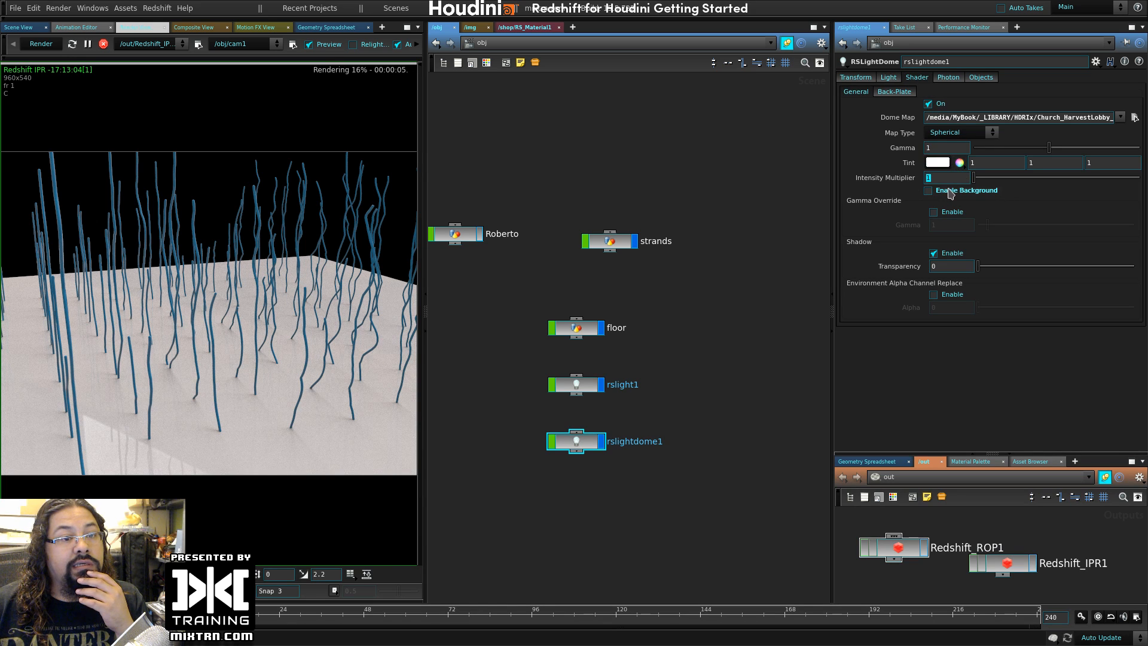
pyautogui.write('2')
pyautogui.press('Return')
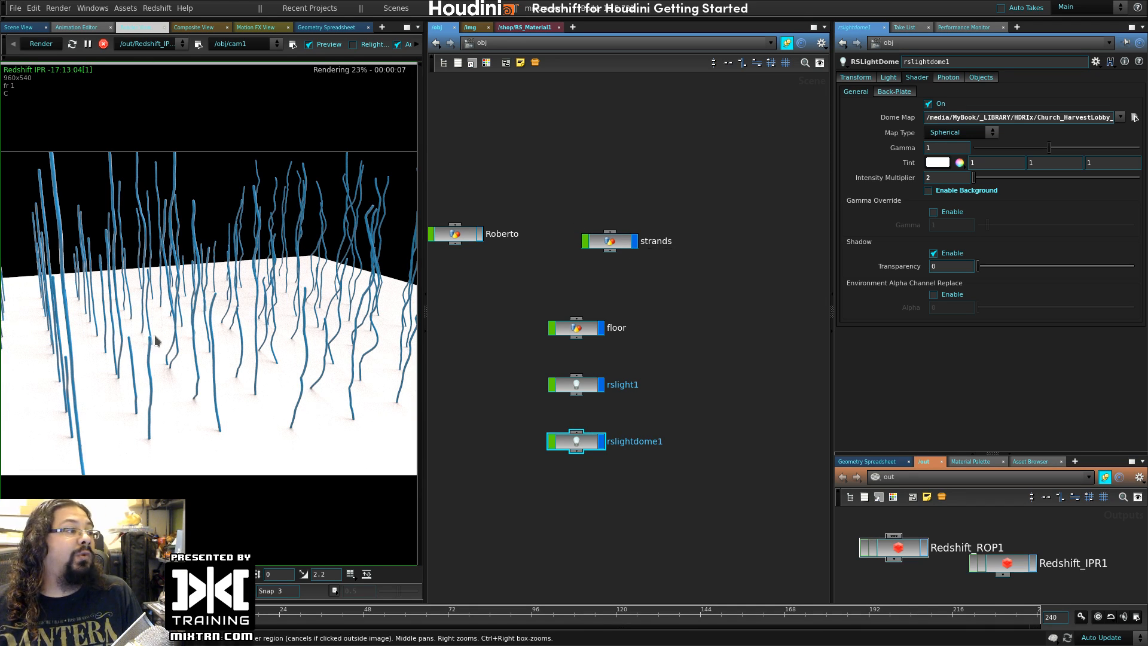
# - Refresh the Redshift IPR, return to the scene view and open the strands object's network
pyautogui.click(71, 46)
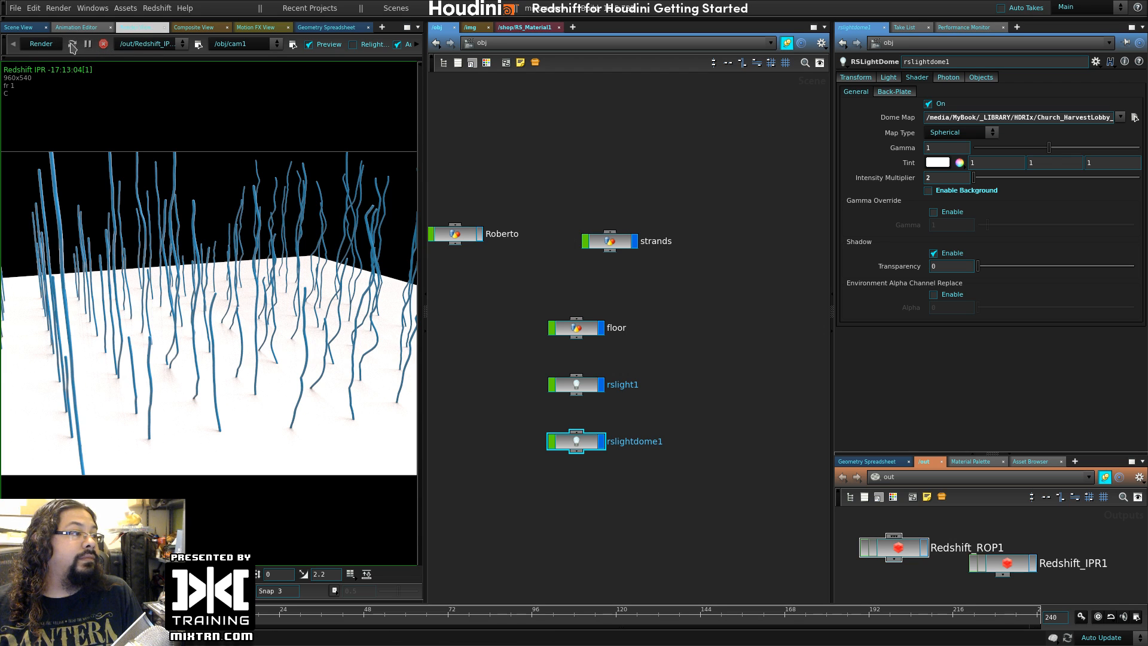
pyautogui.click(19, 27)
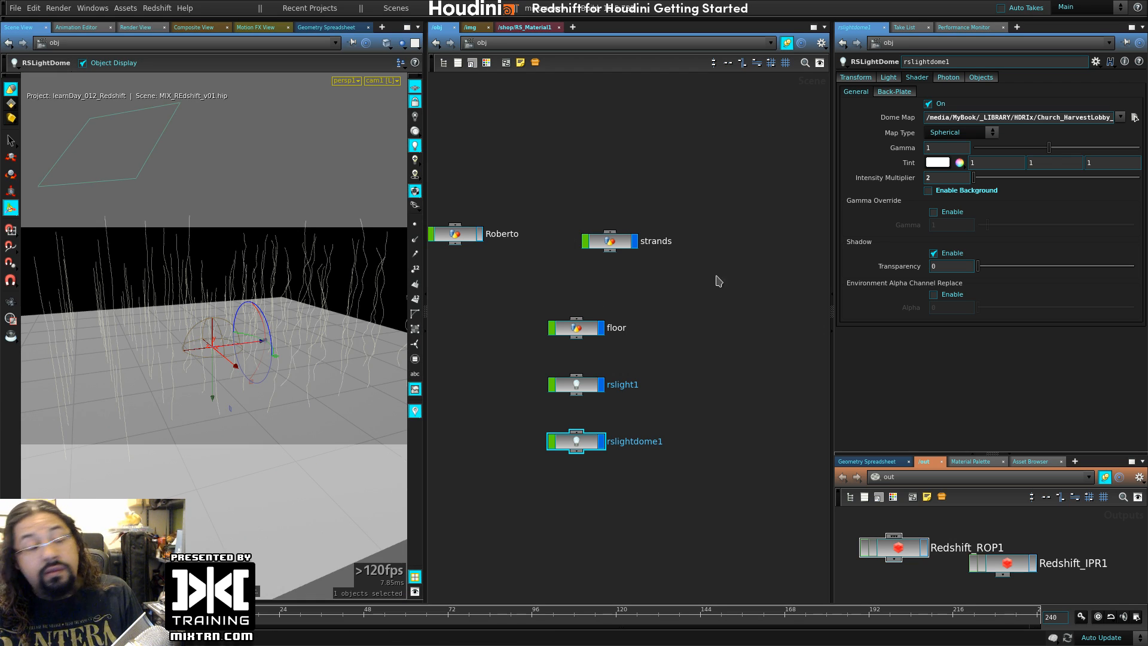
pyautogui.doubleClick(615, 244)
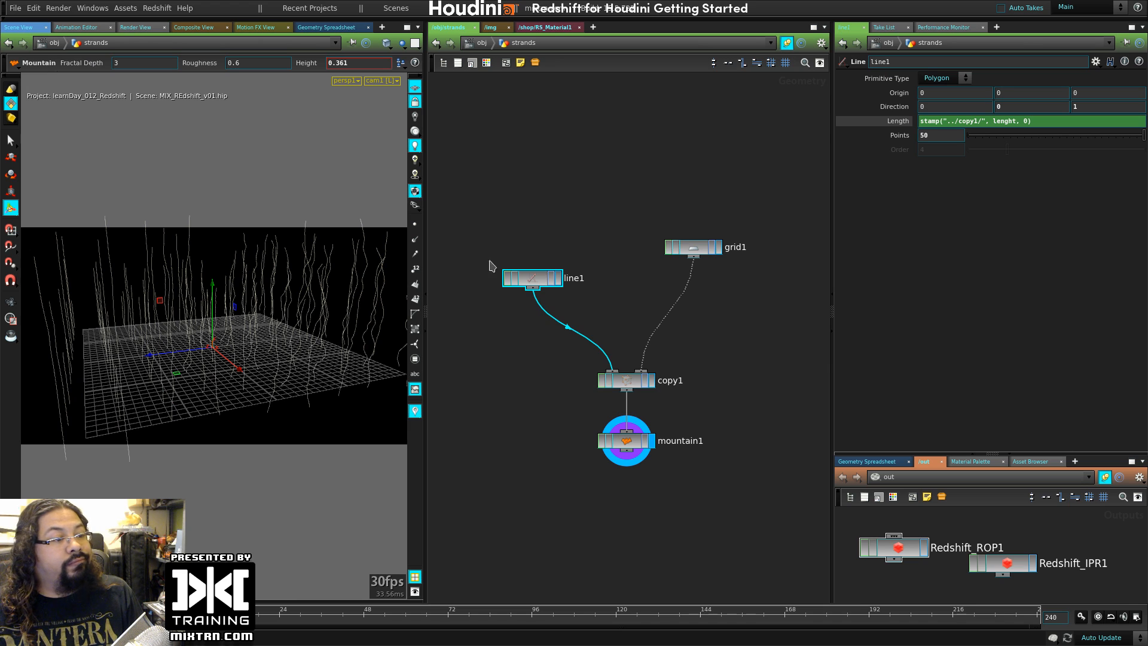
# - Move line1 up to make room and insert an Attribute Create node between line1 and copy1
pyautogui.moveTo(540, 281); pyautogui.dragTo(528, 228)
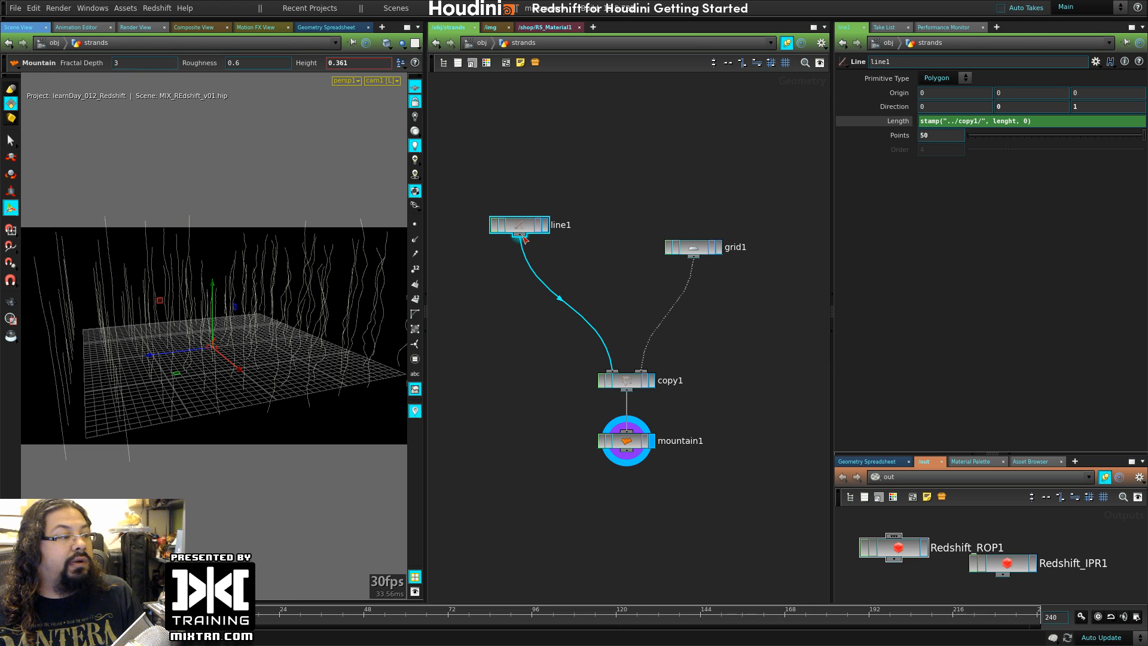
pyautogui.click(519, 235)
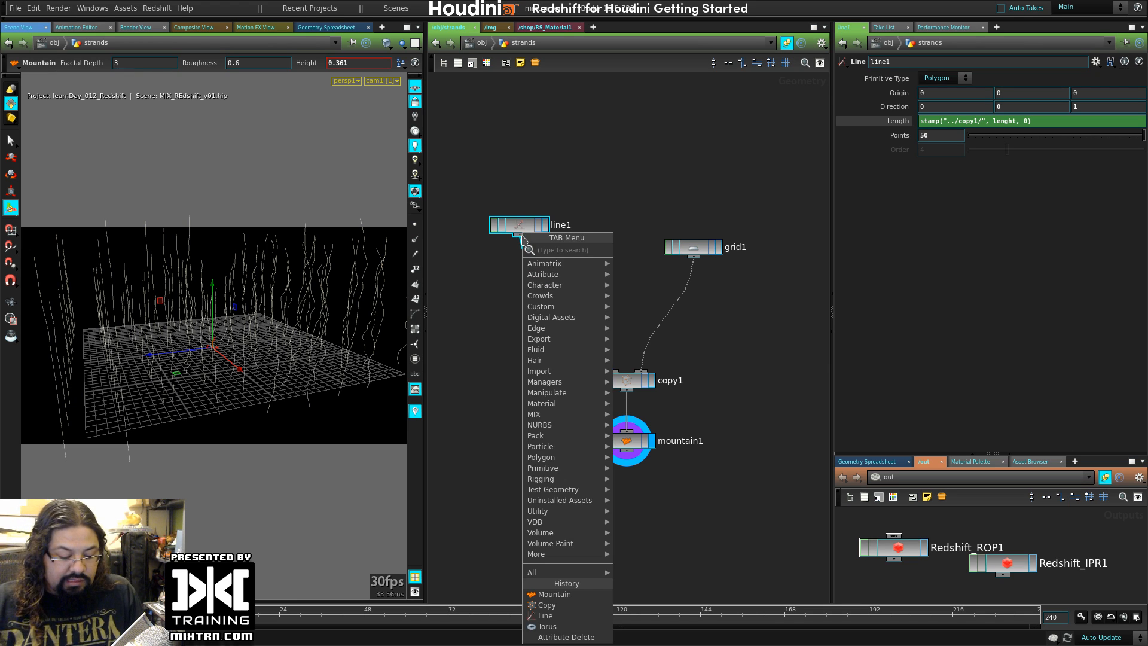
pyautogui.write('atr')
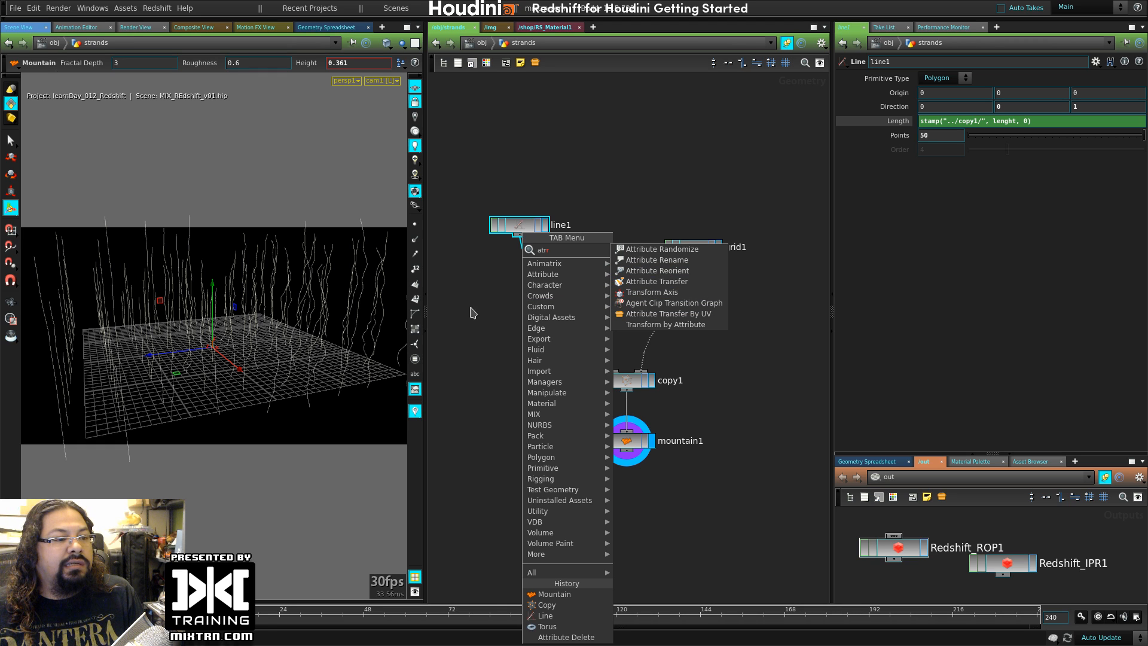
pyautogui.press('Escape')
pyautogui.press('Tab')
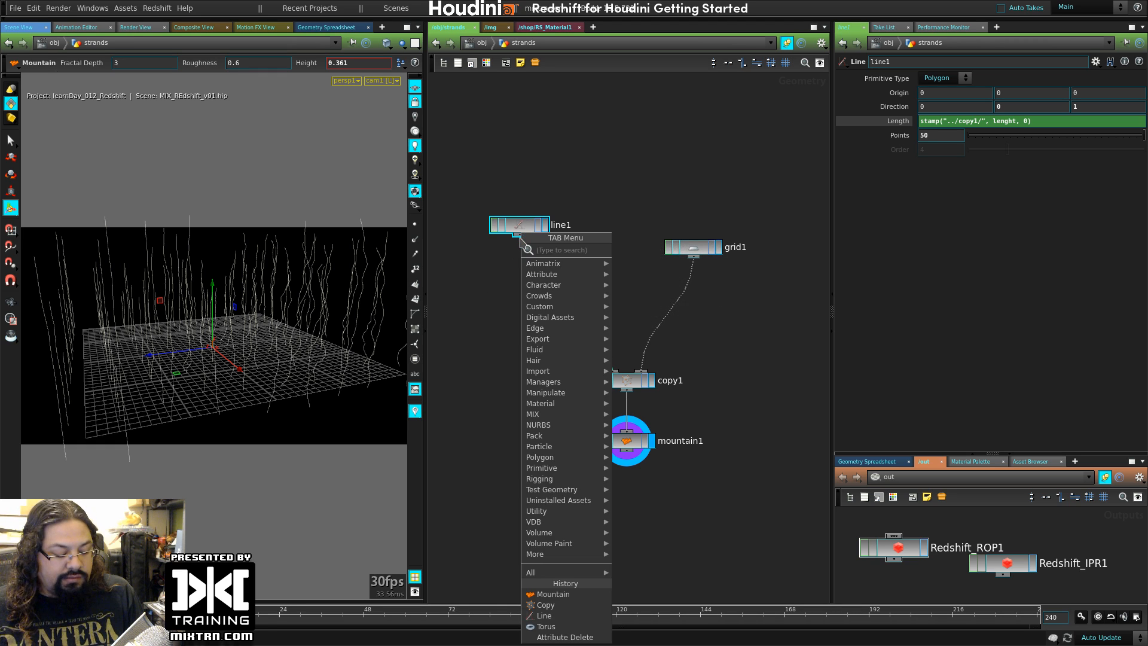
pyautogui.write('attr')
pyautogui.click(657, 281)
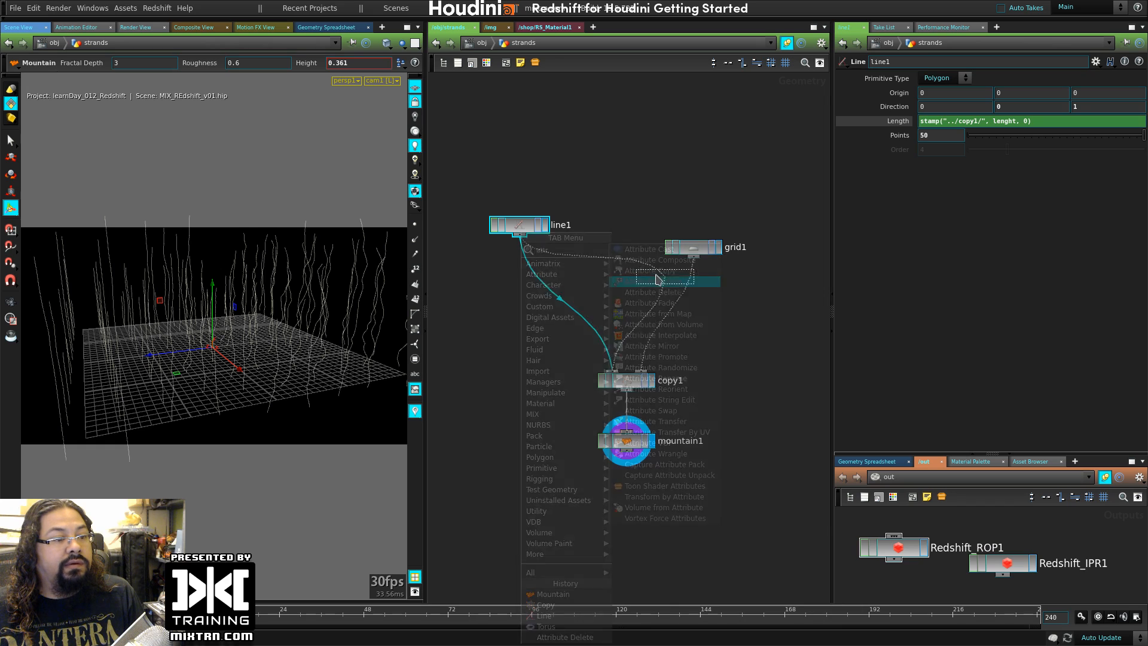
pyautogui.click(508, 272)
pyautogui.moveTo(509, 275); pyautogui.dragTo(548, 321)
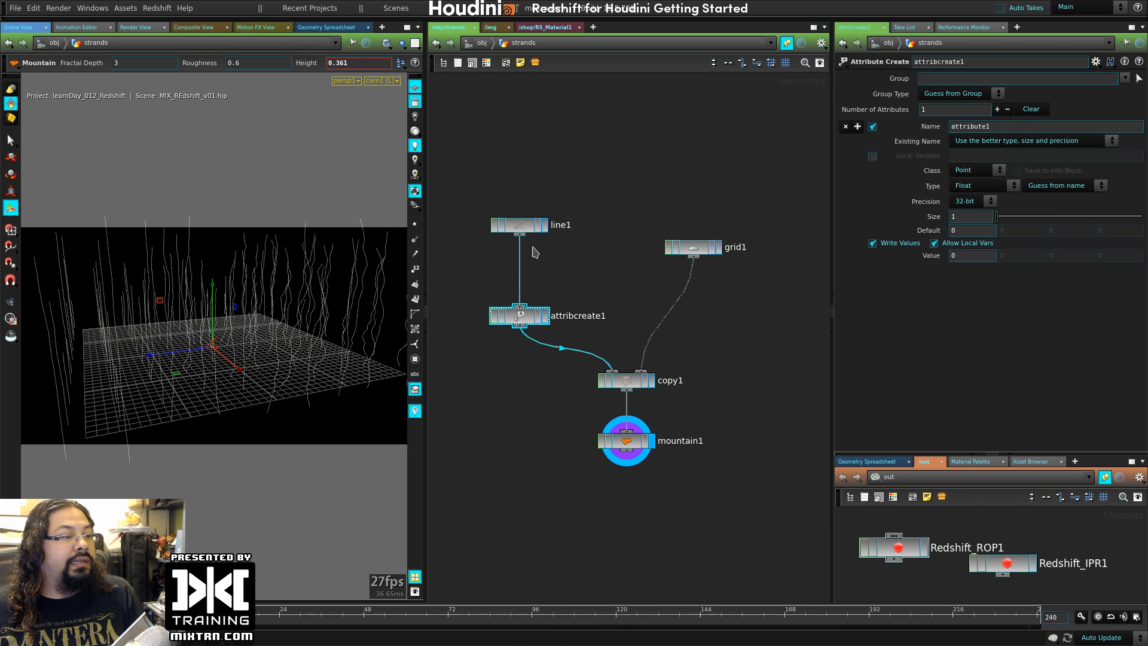
# - Display the line1 node's output and hide the viewport's reference grid to inspect the single line
pyautogui.click(541, 227)
pyautogui.click(535, 229)
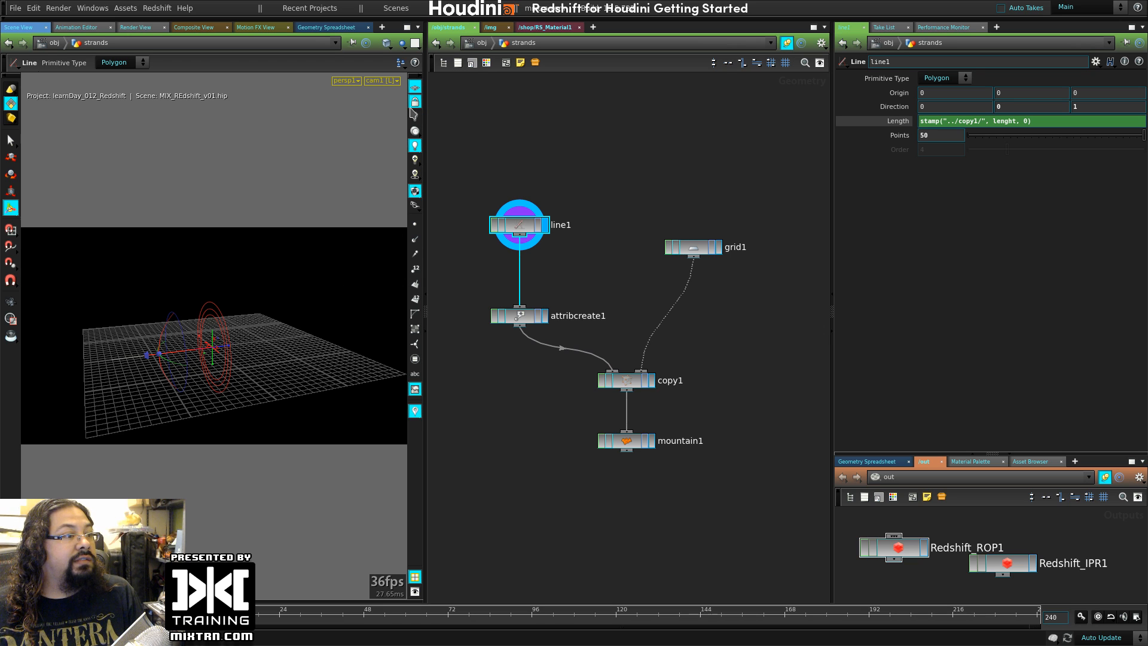
pyautogui.keyDown('alt'); pyautogui.moveTo(226, 343); pyautogui.dragTo(230, 393); pyautogui.keyUp('alt')
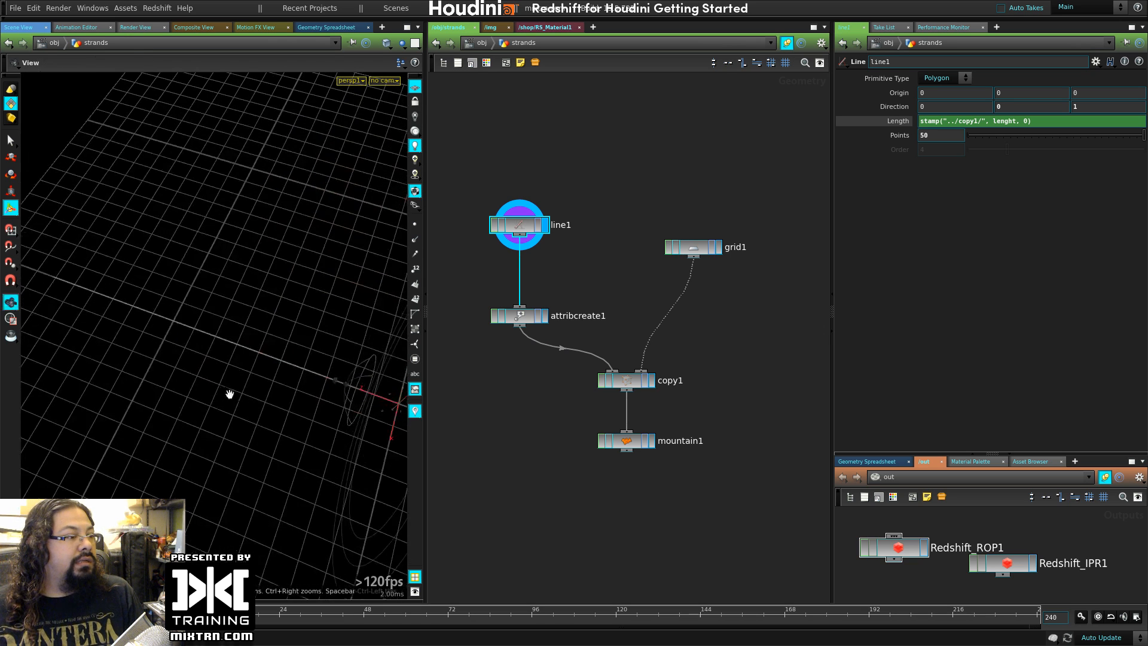
pyautogui.click(415, 87)
pyautogui.press('Escape')
pyautogui.moveTo(246, 430); pyautogui.dragTo(224, 397)
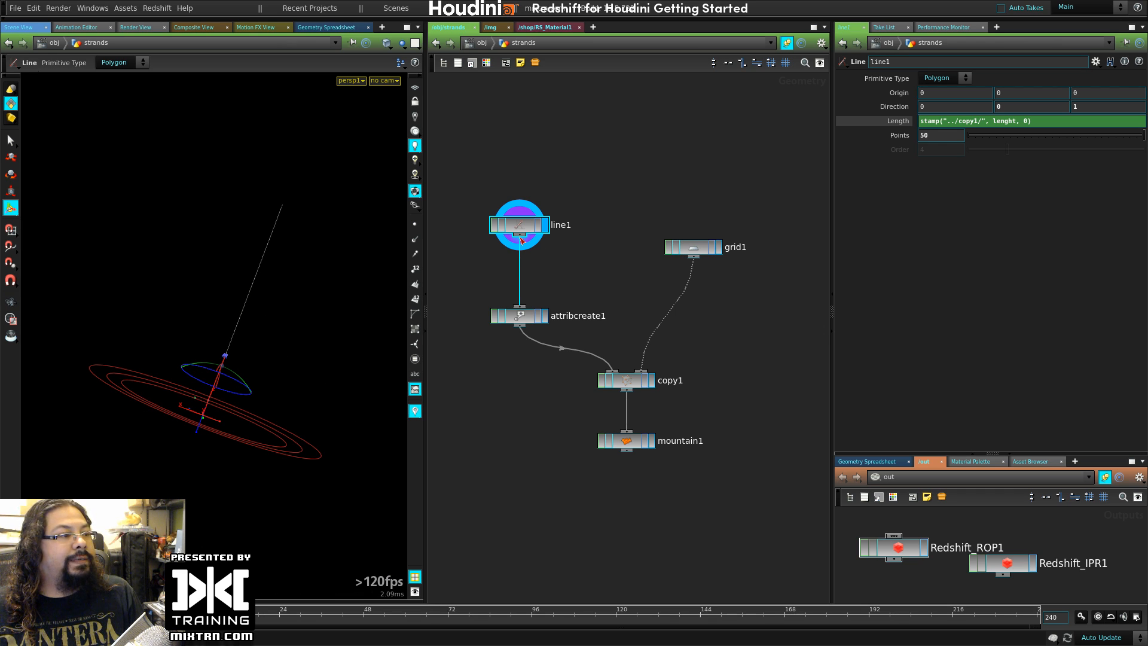
pyautogui.keyDown('alt'); pyautogui.moveTo(157, 320); pyautogui.dragTo(263, 264); pyautogui.keyUp('alt')
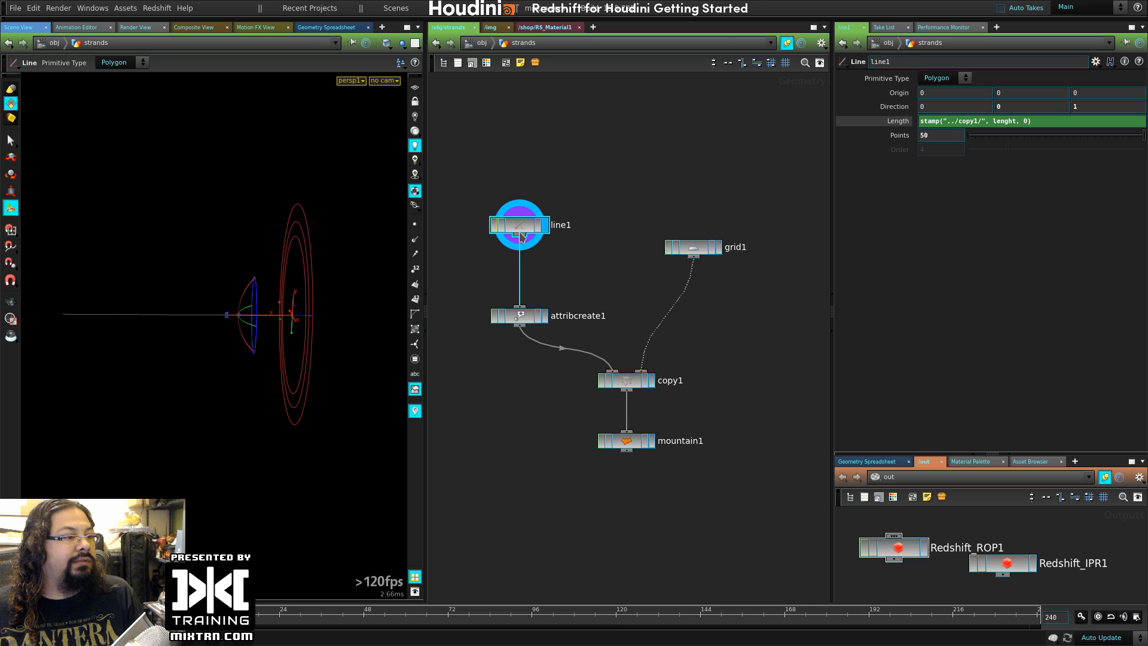
# - Insert a Color node between line1 and attribcreate1
pyautogui.rightClick(518, 231)
pyautogui.press('Escape')
pyautogui.press('Tab')
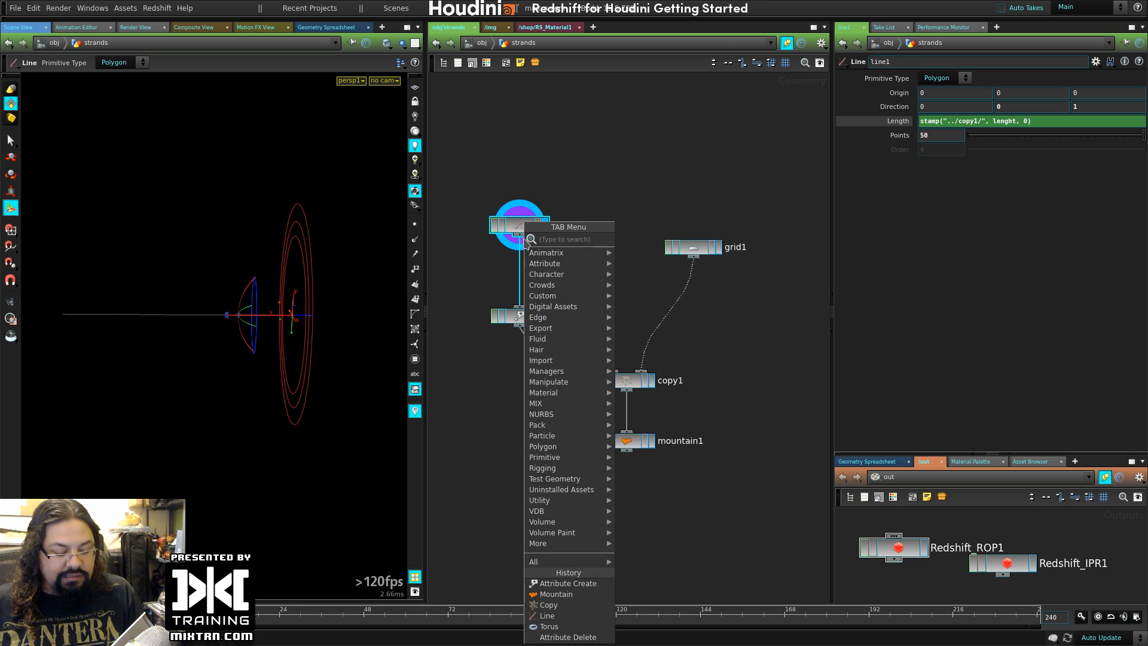
pyautogui.write('color')
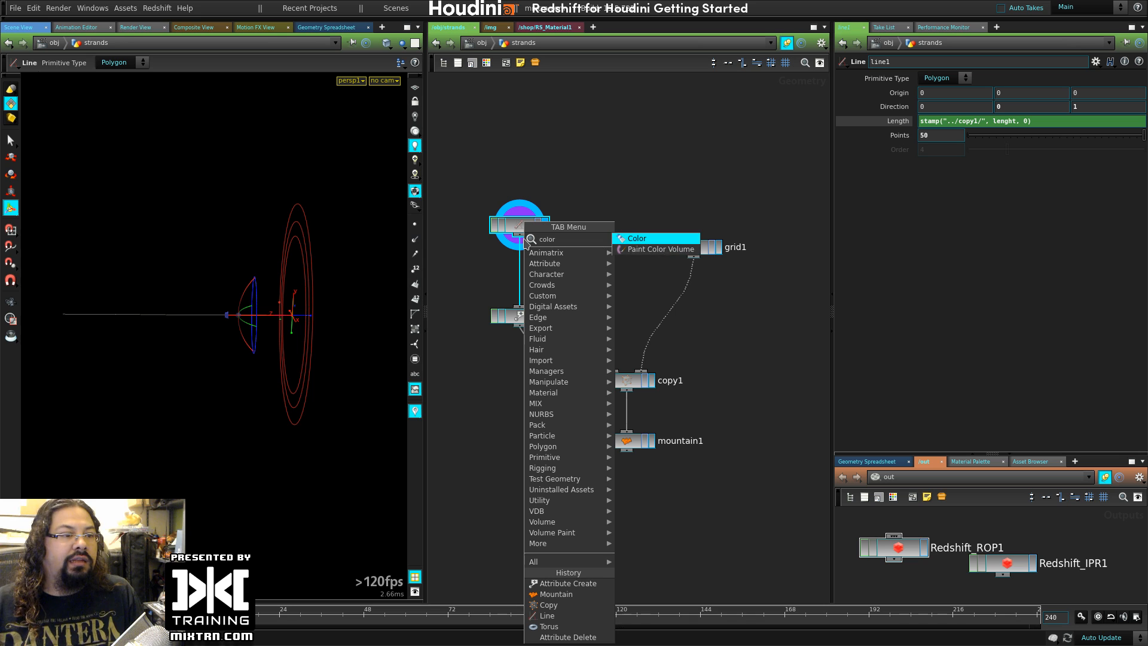
pyautogui.click(633, 239)
pyautogui.click(511, 277)
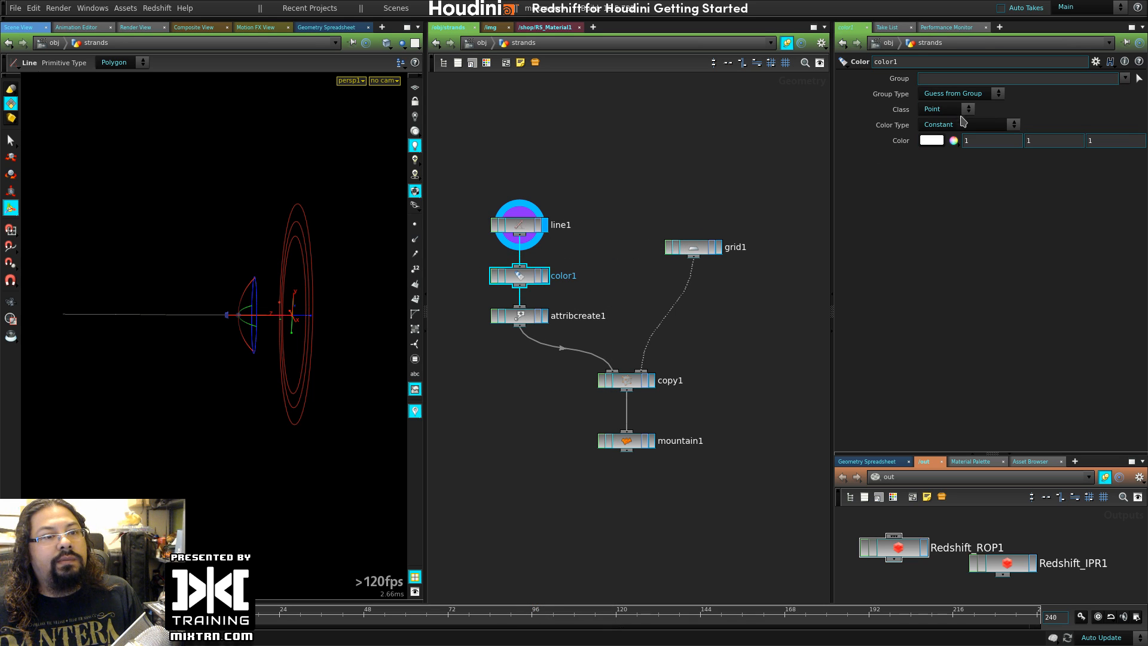
# - Set the color1 node's color type to Bounding Box and display its output on the line
pyautogui.click(963, 124)
pyautogui.click(969, 147)
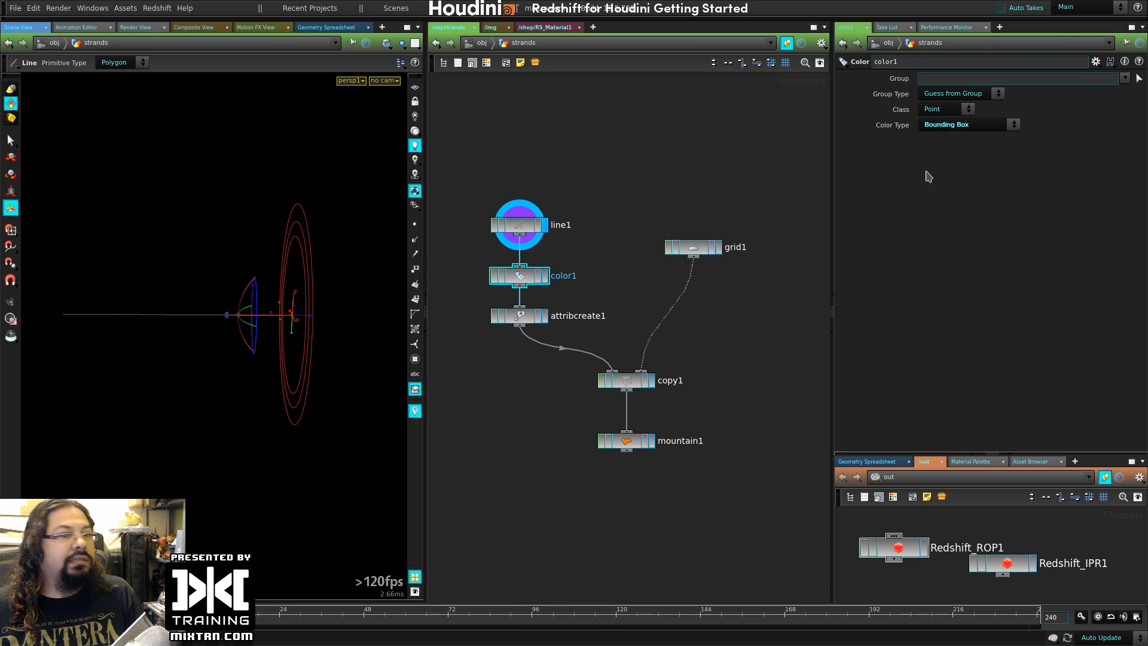
pyautogui.click(543, 275)
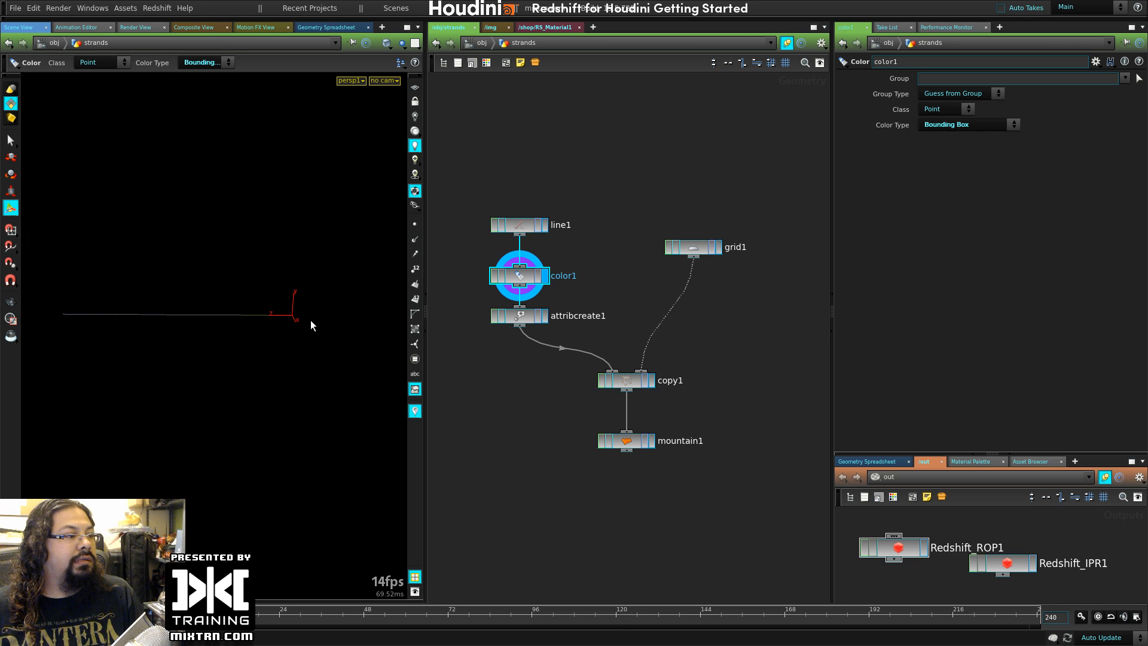
pyautogui.keyDown('alt'); pyautogui.moveTo(239, 332); pyautogui.dragTo(209, 329); pyautogui.keyUp('alt')
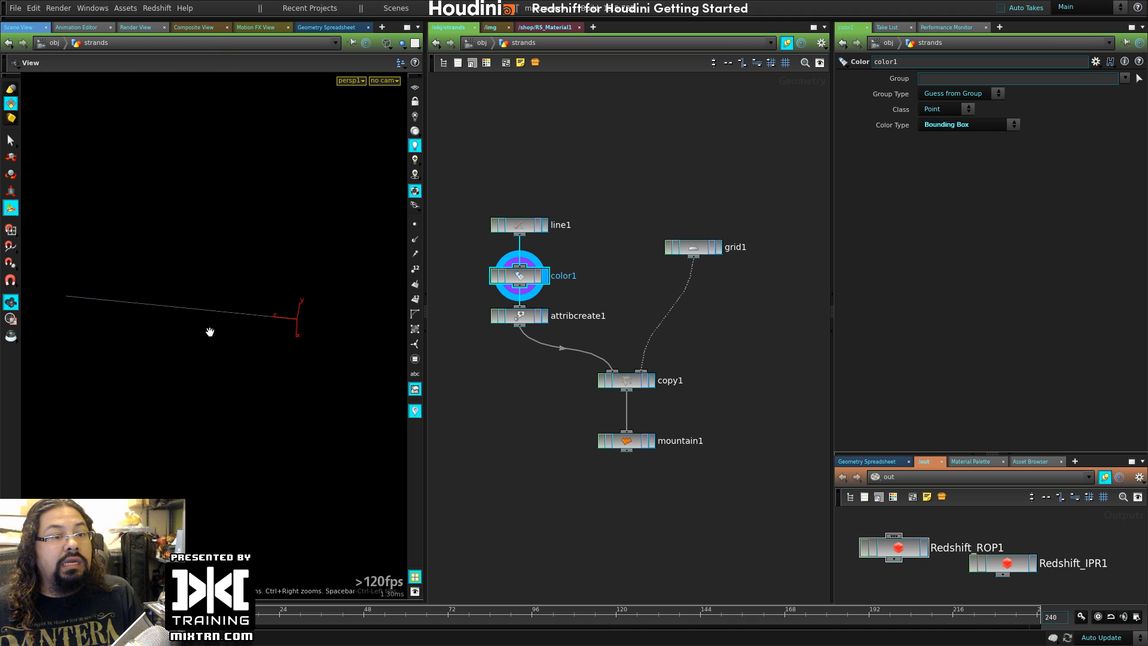
# - Switch color1 to Ramp from Attribute using P, with the range set from 1 to 0
pyautogui.click(976, 129)
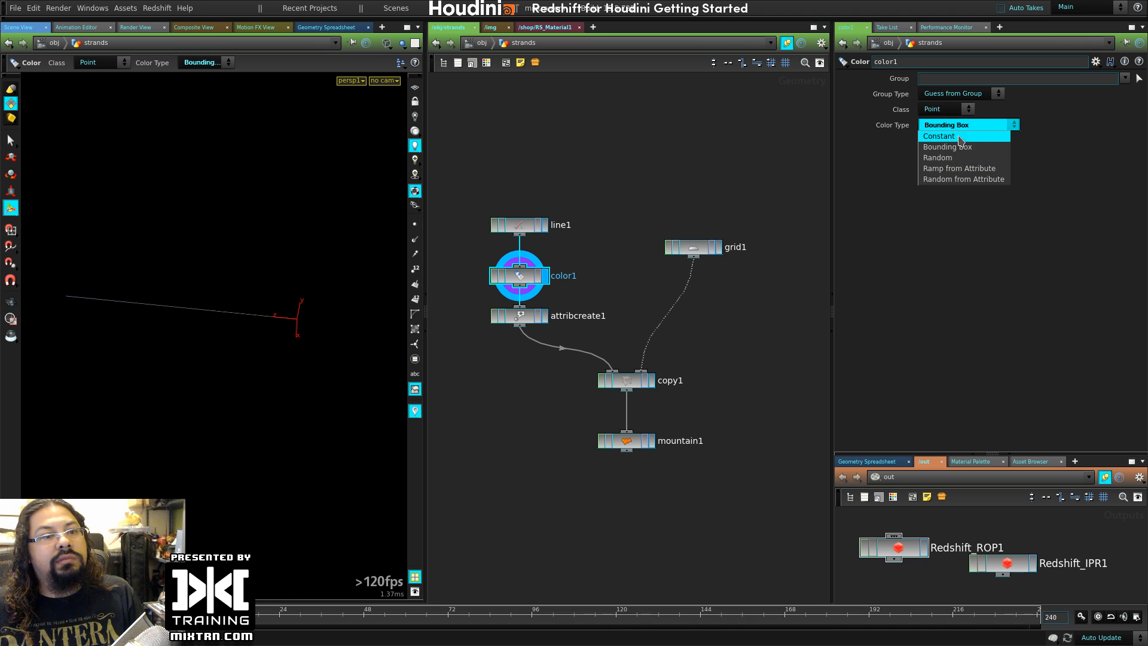
pyautogui.click(968, 169)
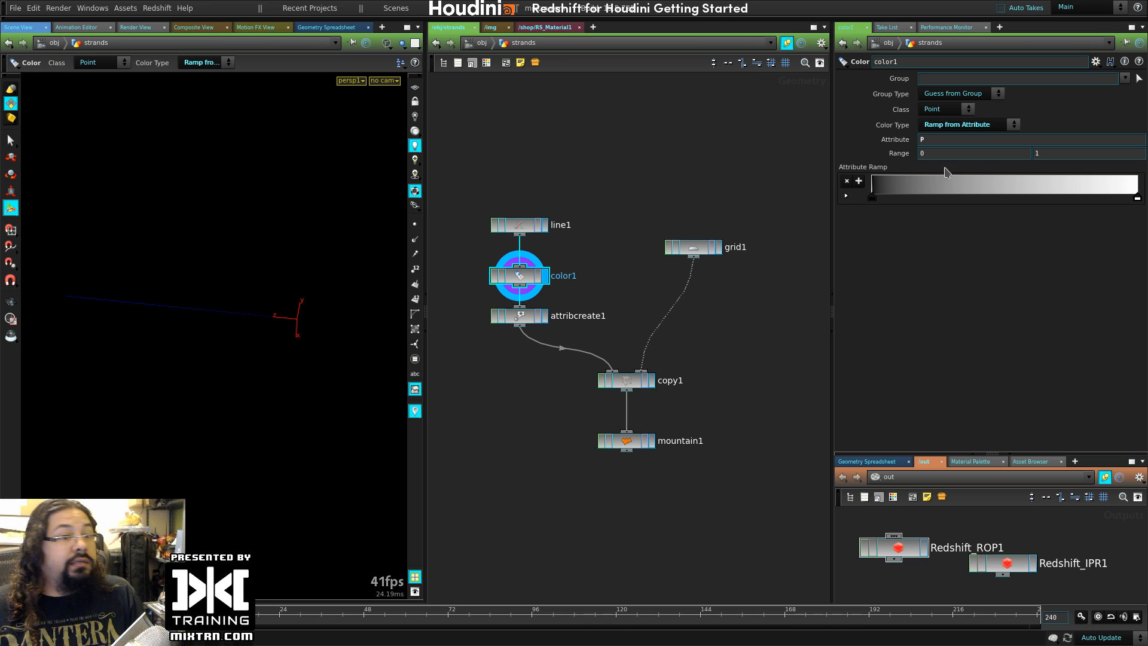
pyautogui.moveTo(927, 153); pyautogui.dragTo(894, 162)
pyautogui.write('1')
pyautogui.press('Tab')
pyautogui.write('0')
pyautogui.press('Return')
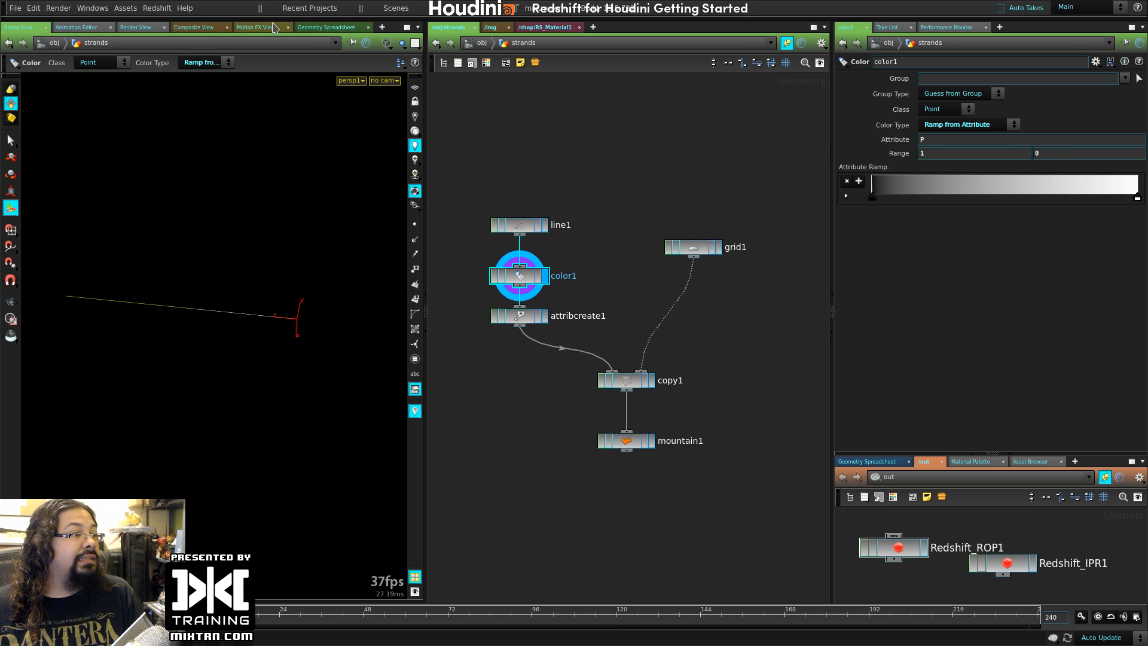
# - Examine color1's point values in the Geometry Spreadsheet, sorting by P[z] and Cd[b] to compare position with color
pyautogui.click(323, 27)
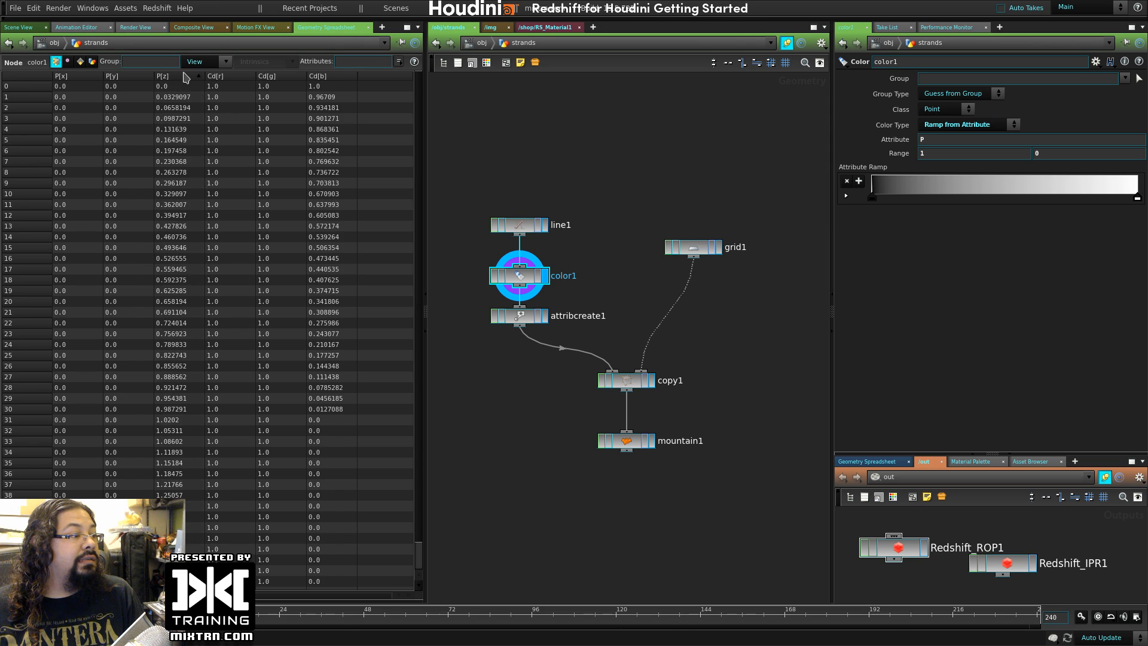
pyautogui.click(186, 76)
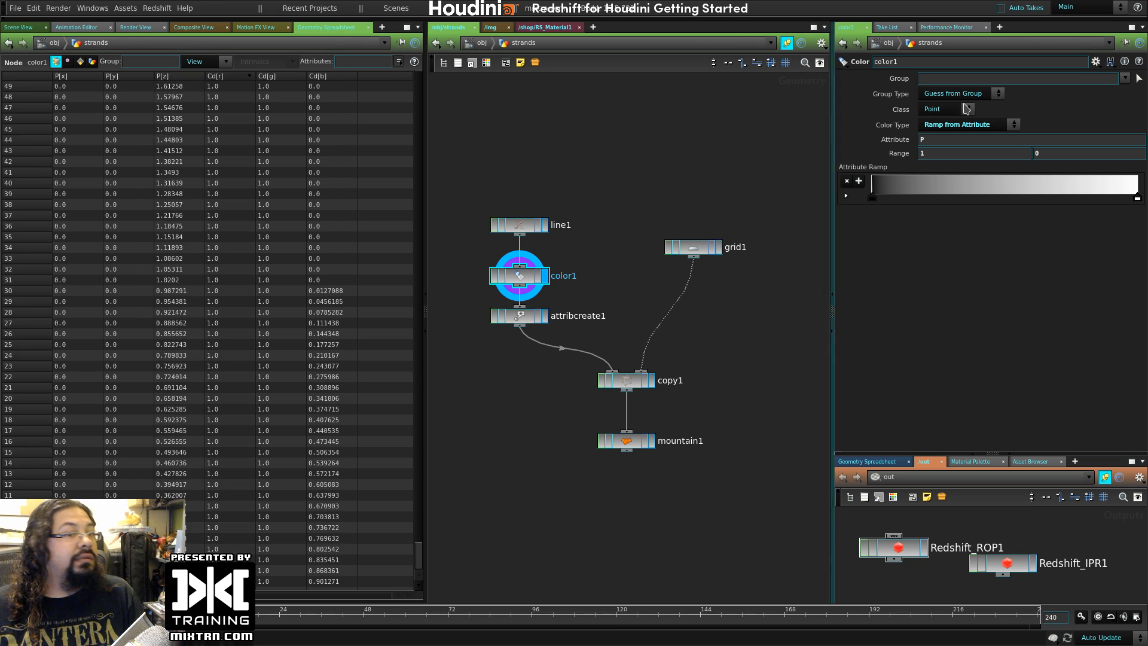
pyautogui.moveTo(844, 150)
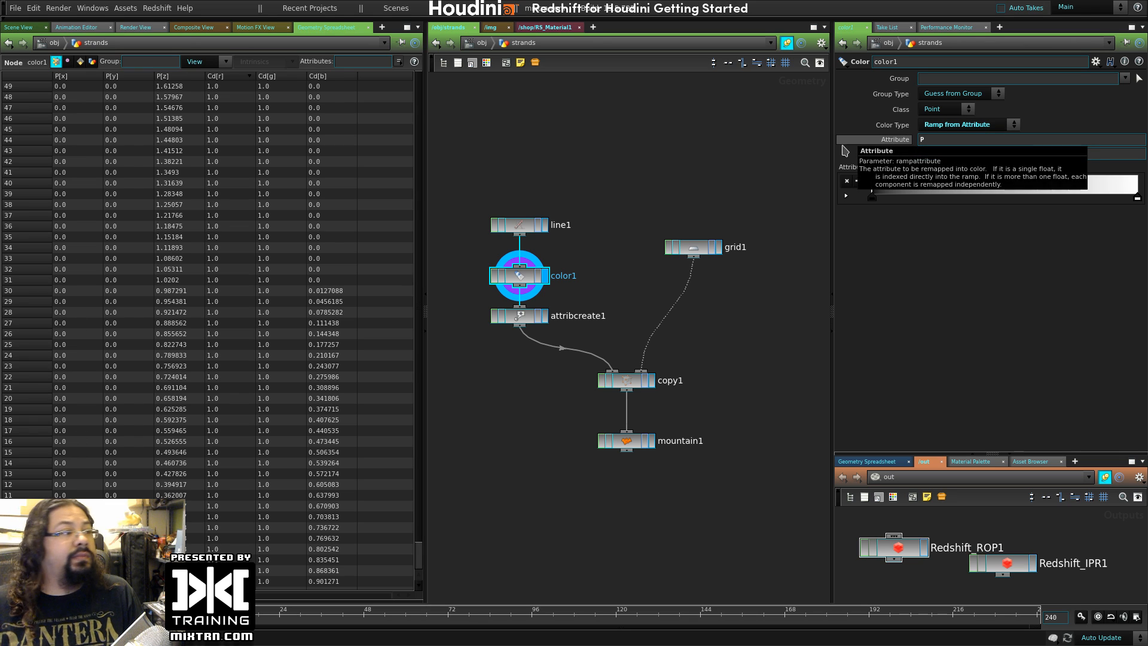
pyautogui.click(176, 77)
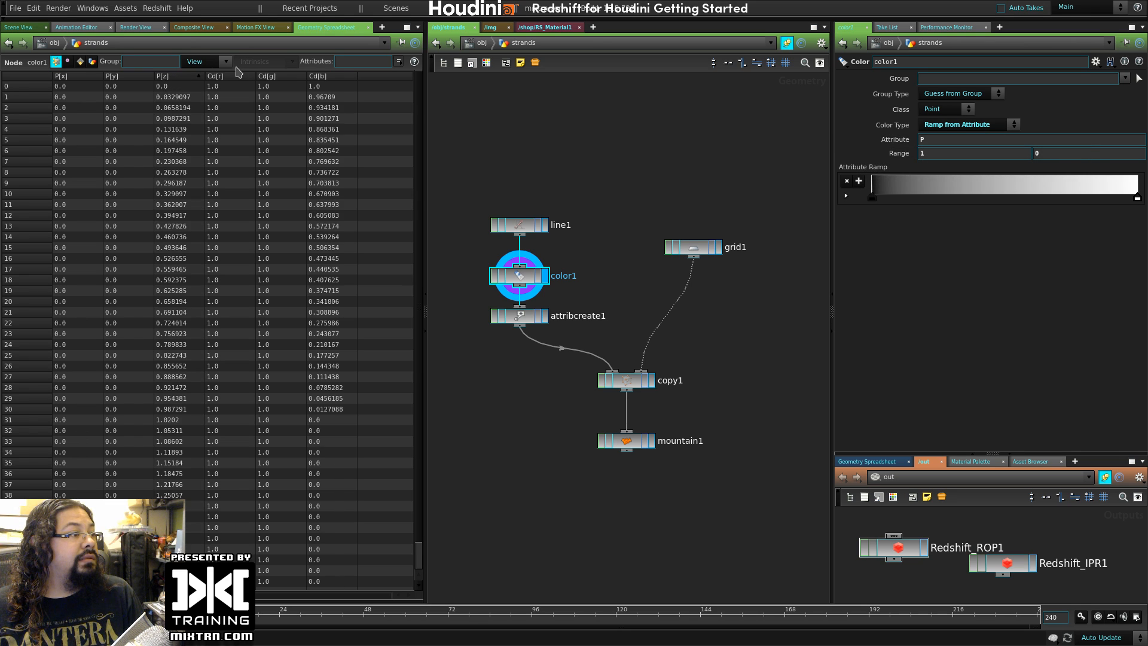
pyautogui.click(323, 77)
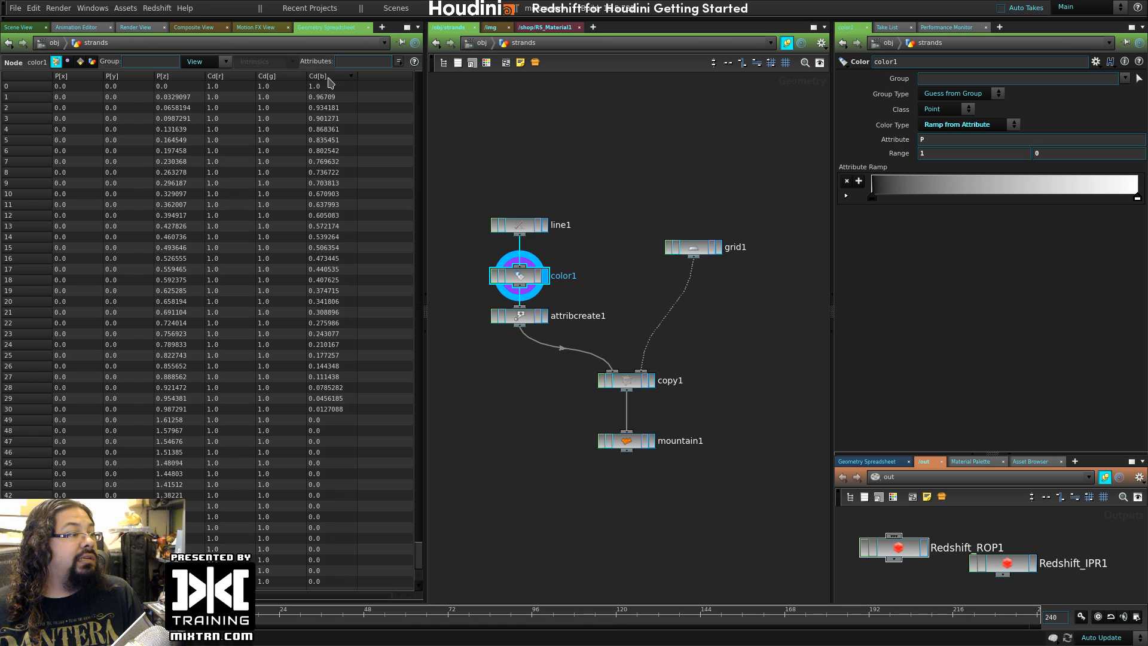
pyautogui.click(328, 77)
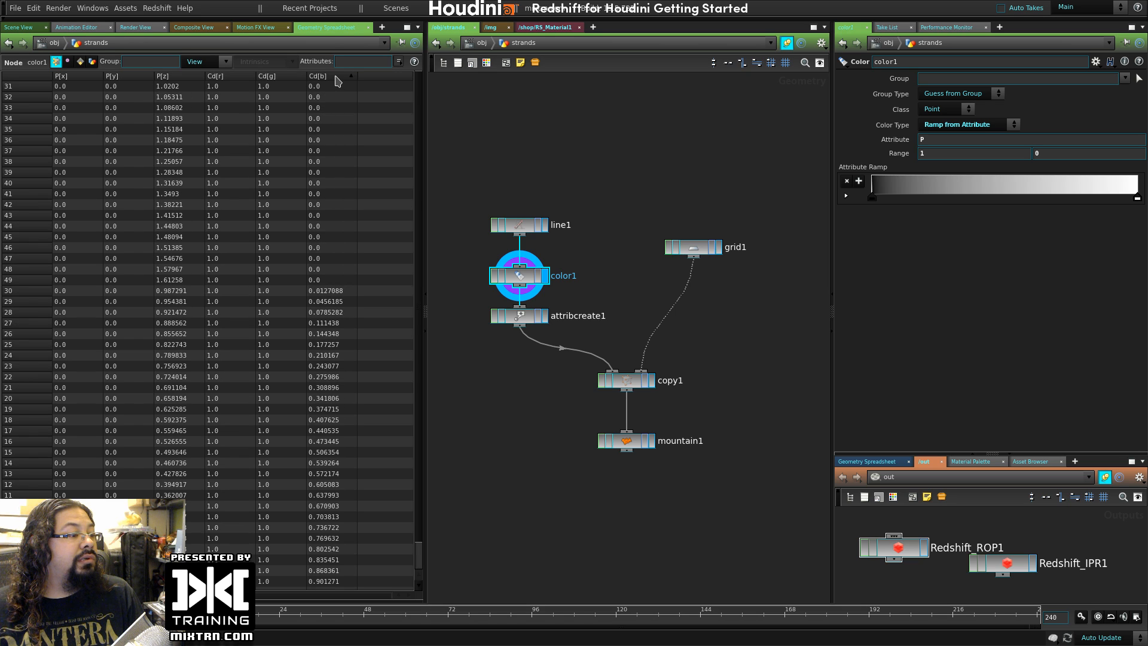
pyautogui.click(18, 27)
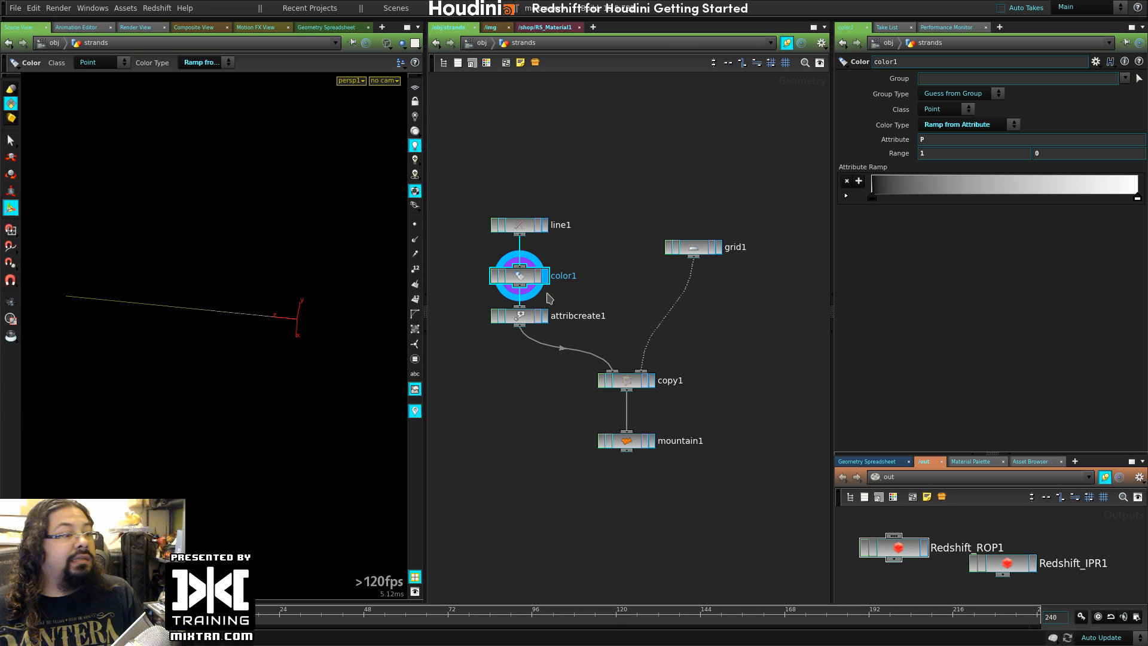
# - Delete the color1 node and correct the attribute name on attribcreate1, moved up closer to line1, to width
pyautogui.press('Delete')
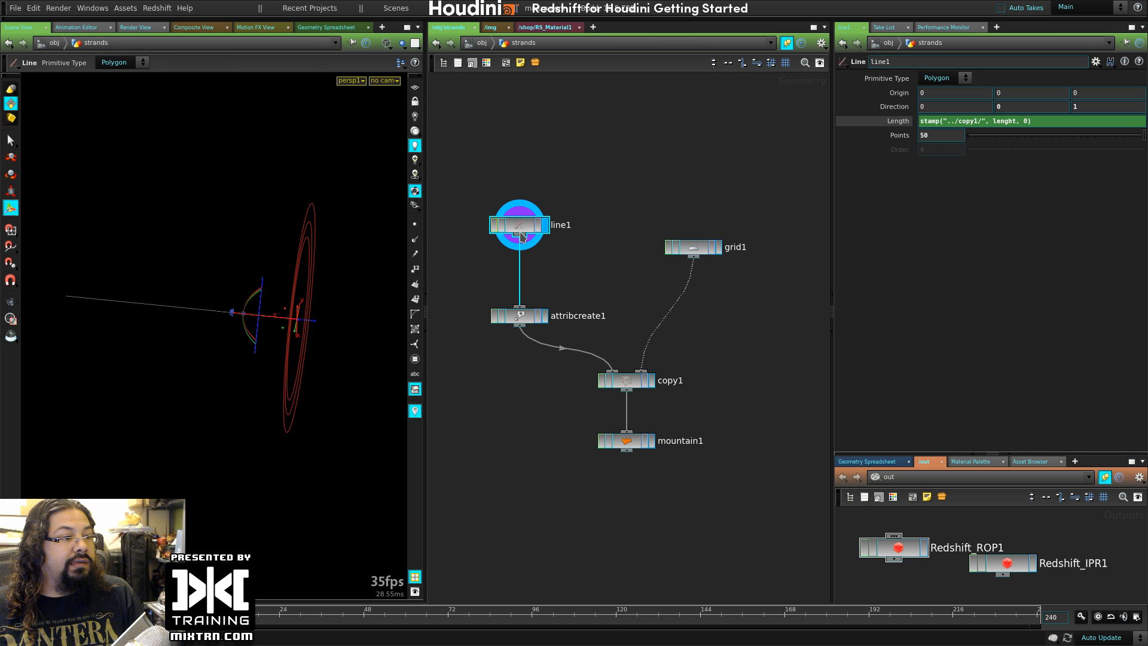
pyautogui.moveTo(519, 315); pyautogui.dragTo(519, 278)
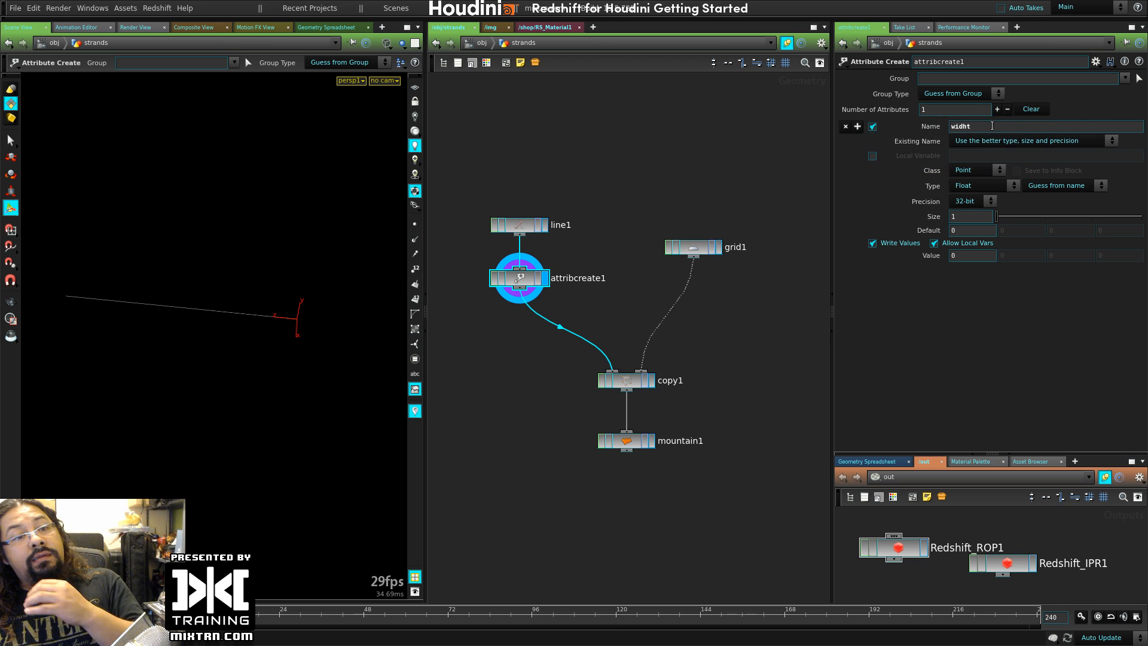
pyautogui.moveTo(992, 126); pyautogui.dragTo(875, 141)
pyautogui.write('w')
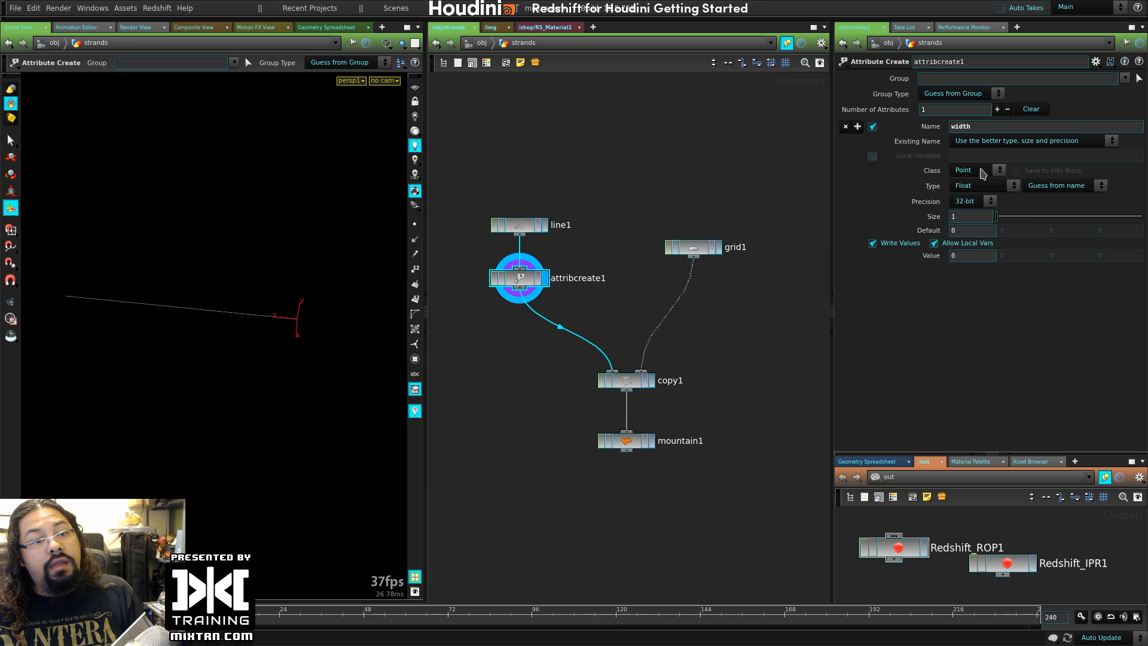
pyautogui.doubleClick(955, 255)
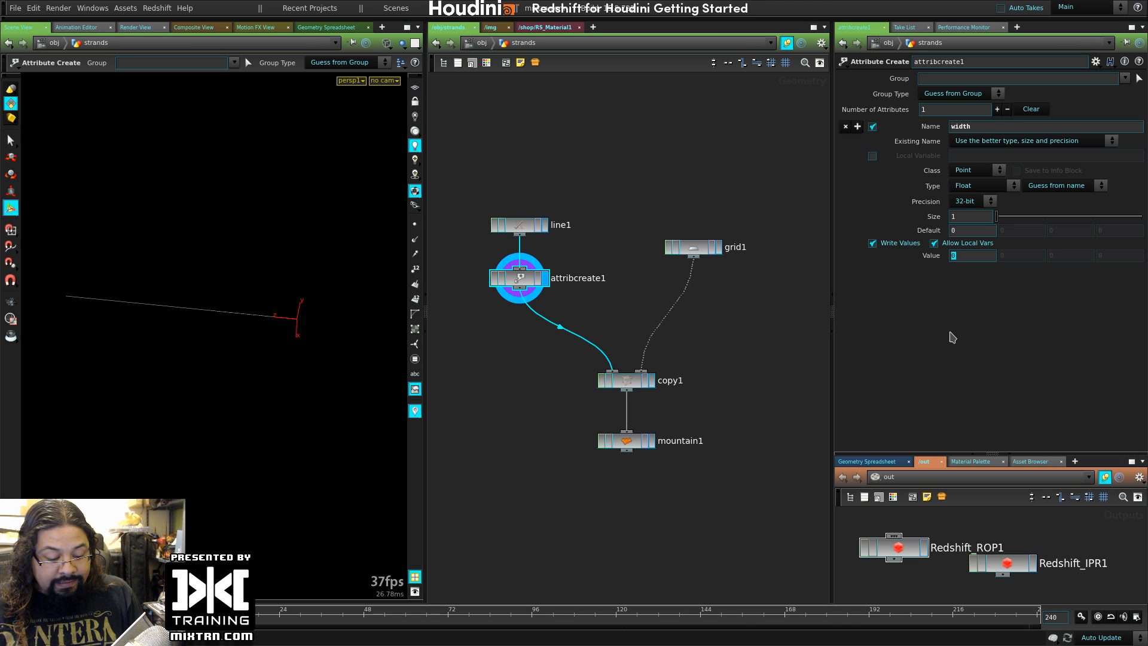
pyautogui.write('@ptnum / @primnum -1')
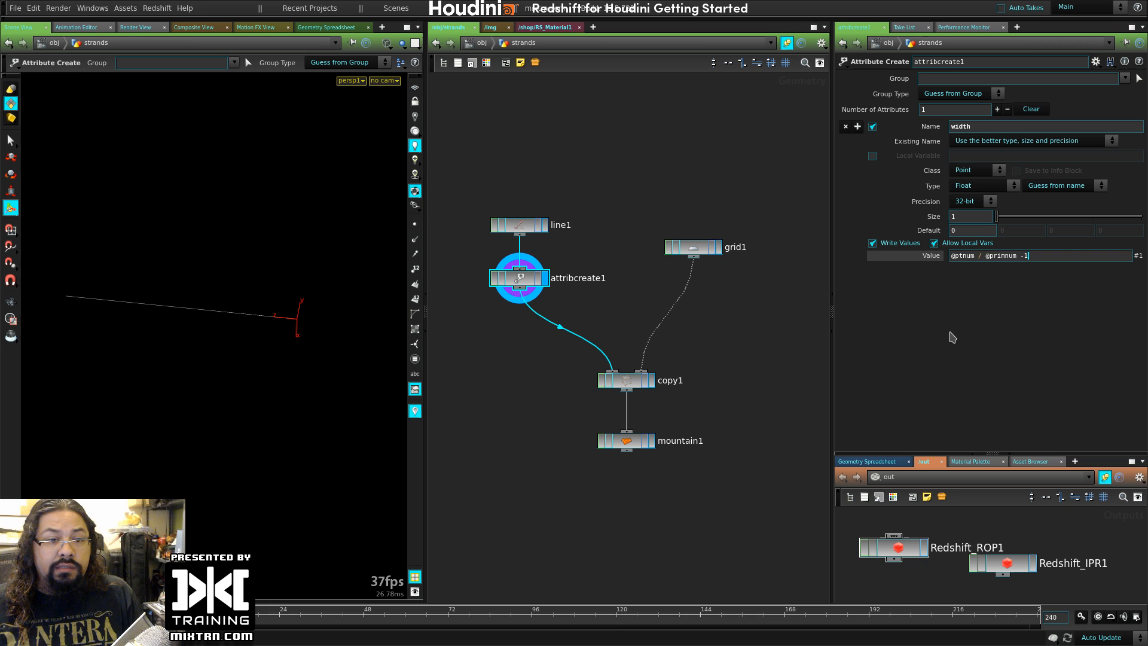
pyautogui.press('Return')
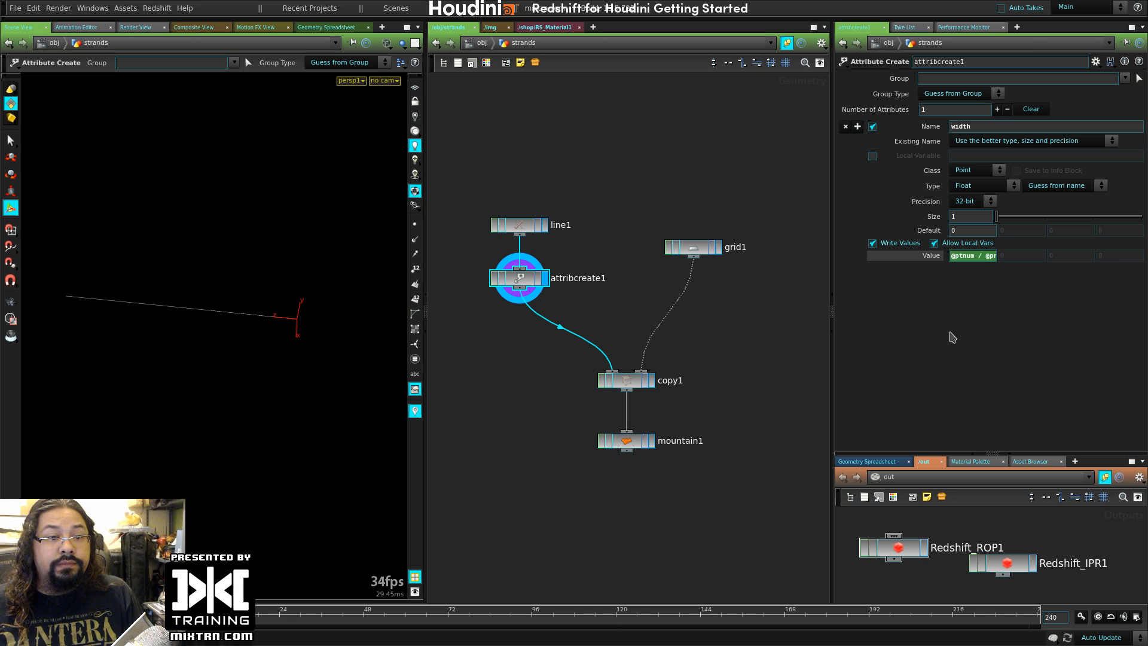
pyautogui.click(317, 27)
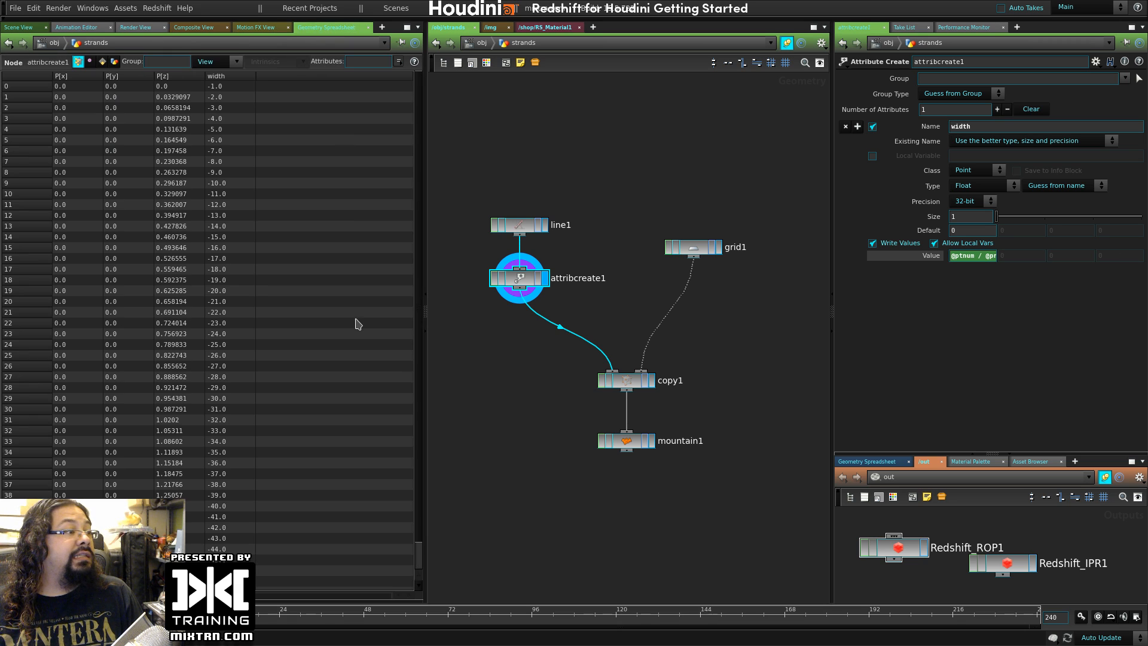
pyautogui.click(225, 76)
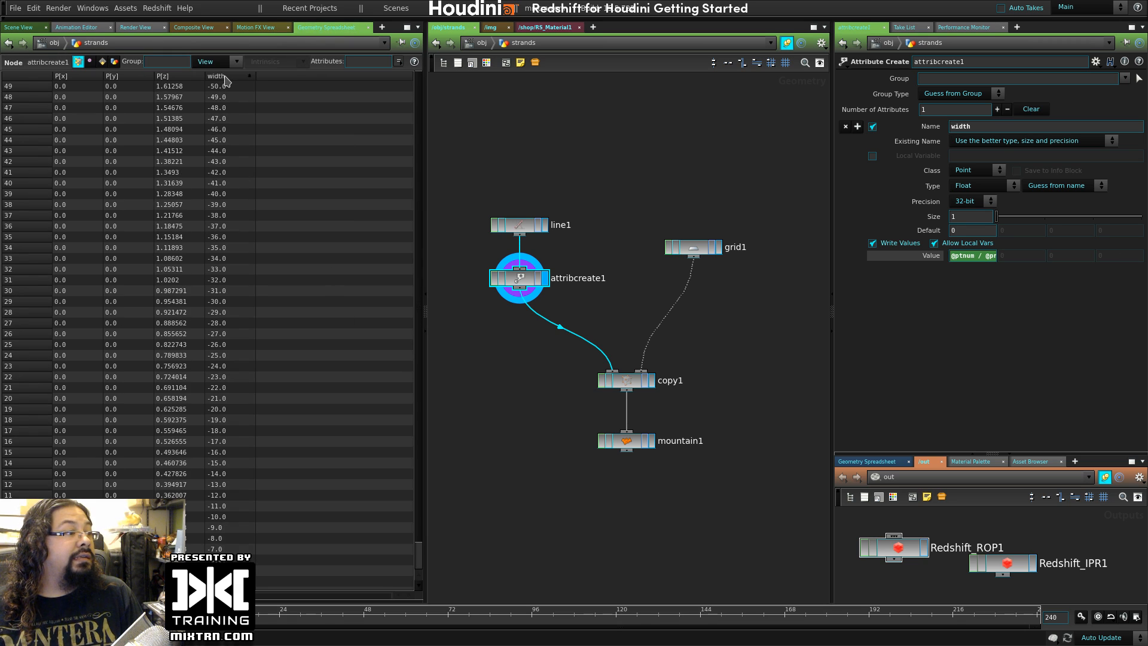
pyautogui.click(225, 76)
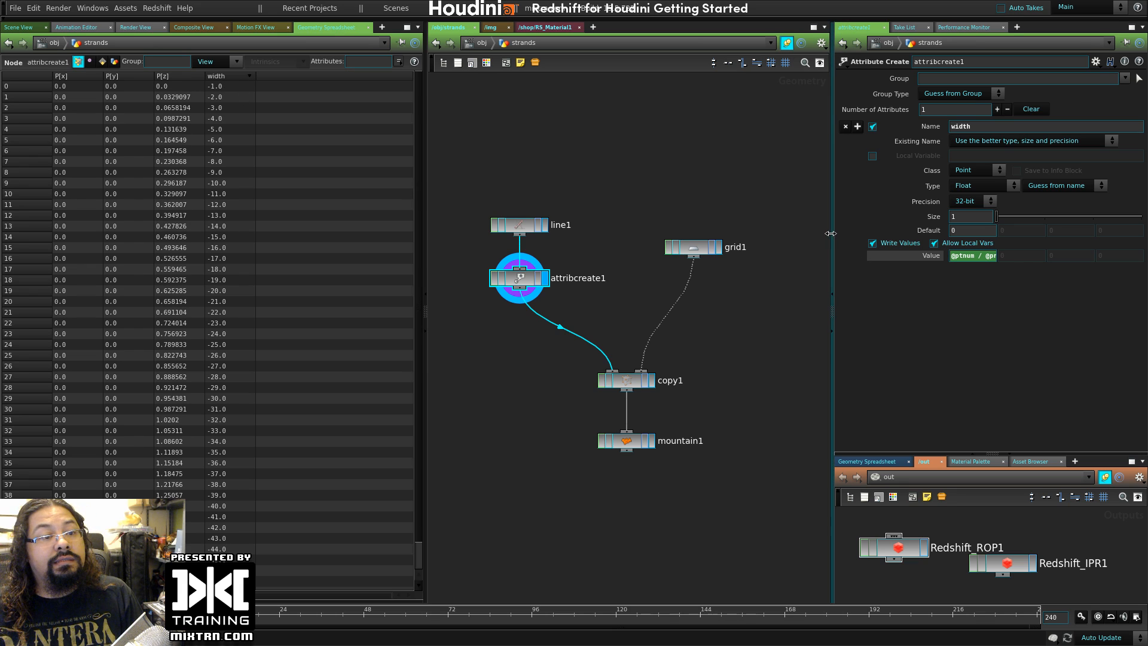
pyautogui.moveTo(832, 239); pyautogui.dragTo(702, 229)
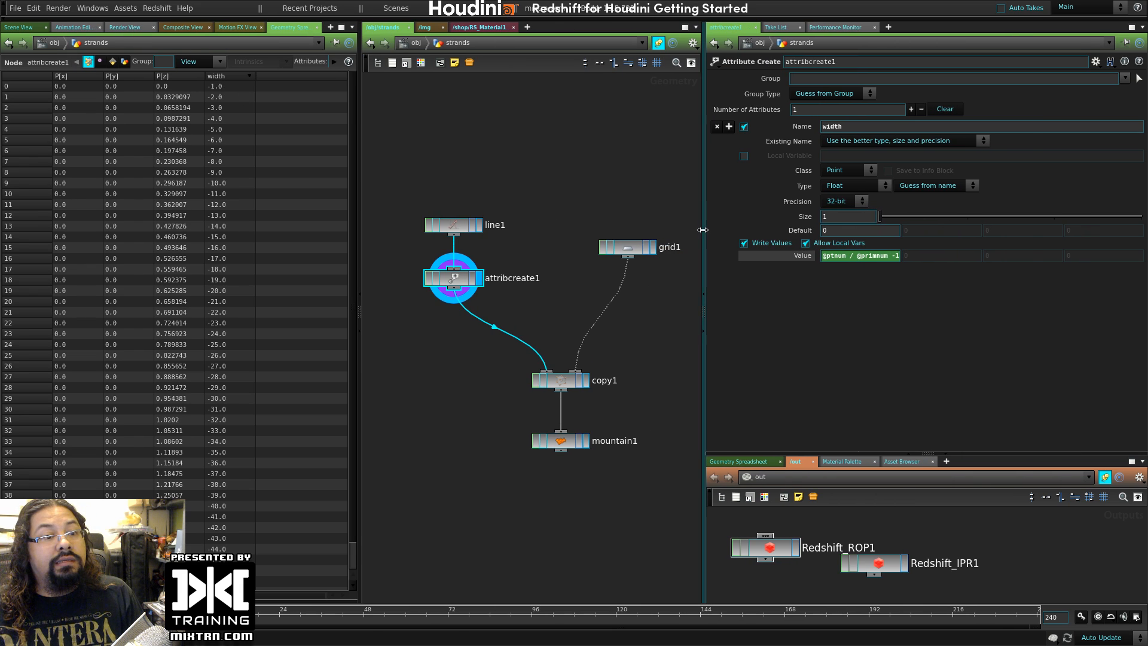
pyautogui.click(846, 257)
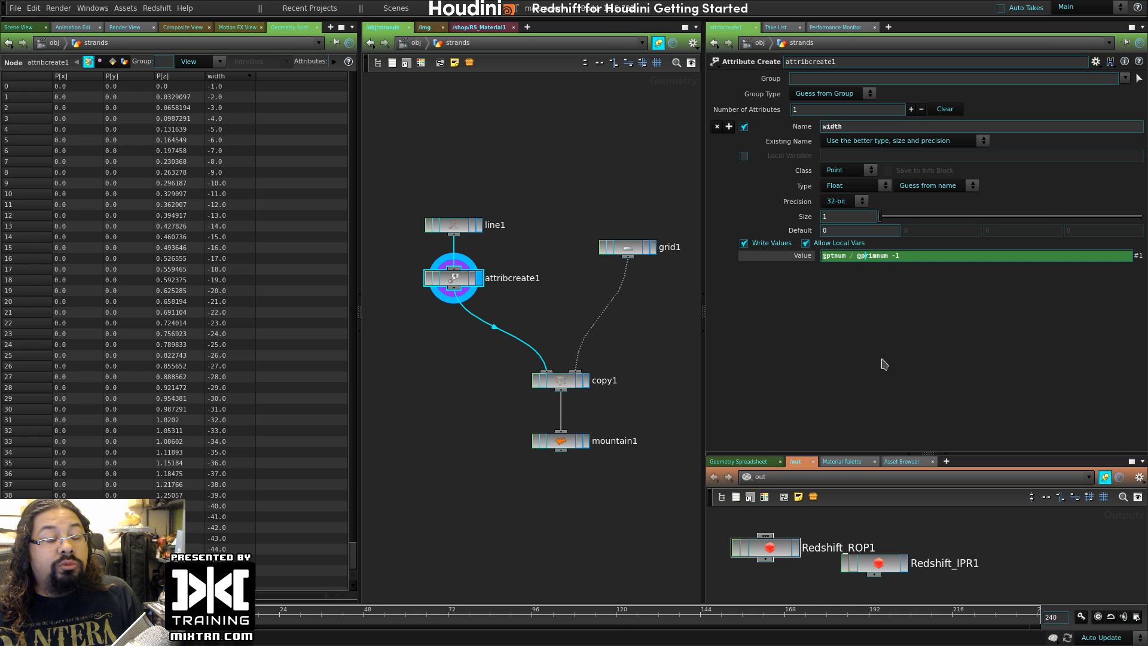
pyautogui.press('Delete')
pyautogui.press('Delete')
pyautogui.press('Delete')
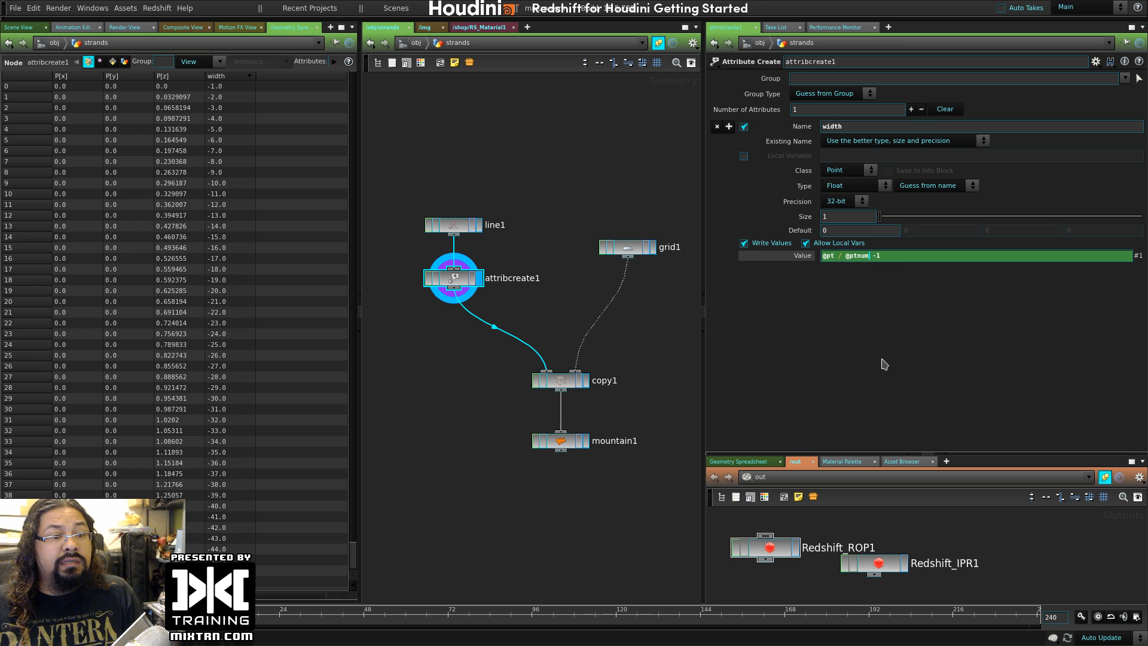
pyautogui.press('Return')
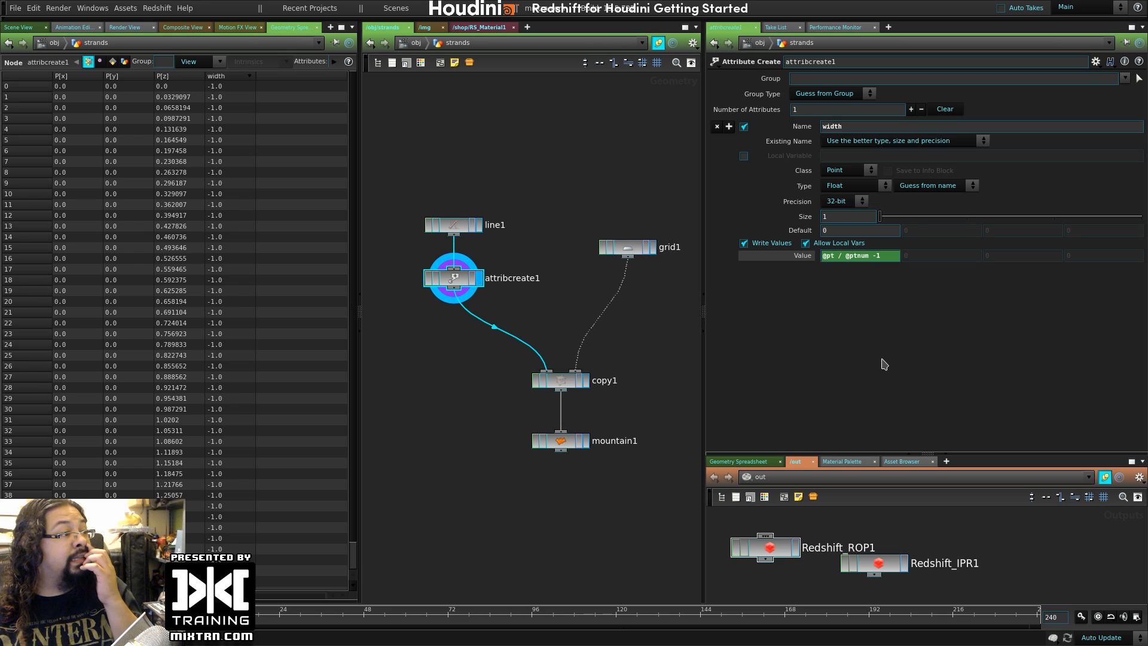
pyautogui.click(180, 77)
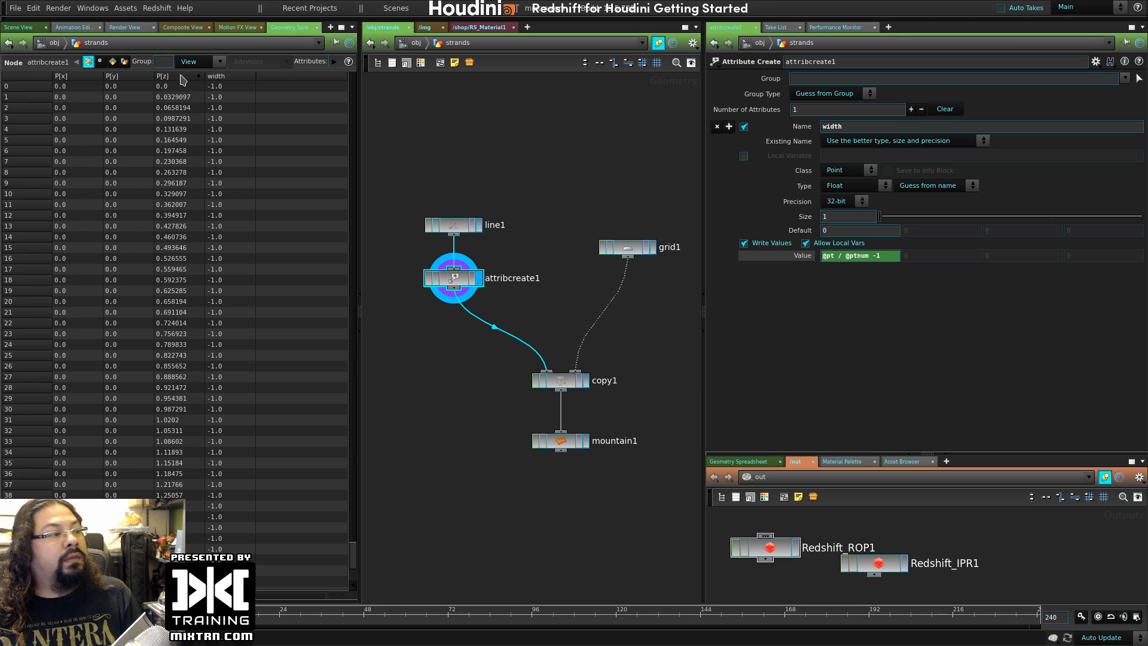
pyautogui.doubleClick(825, 256)
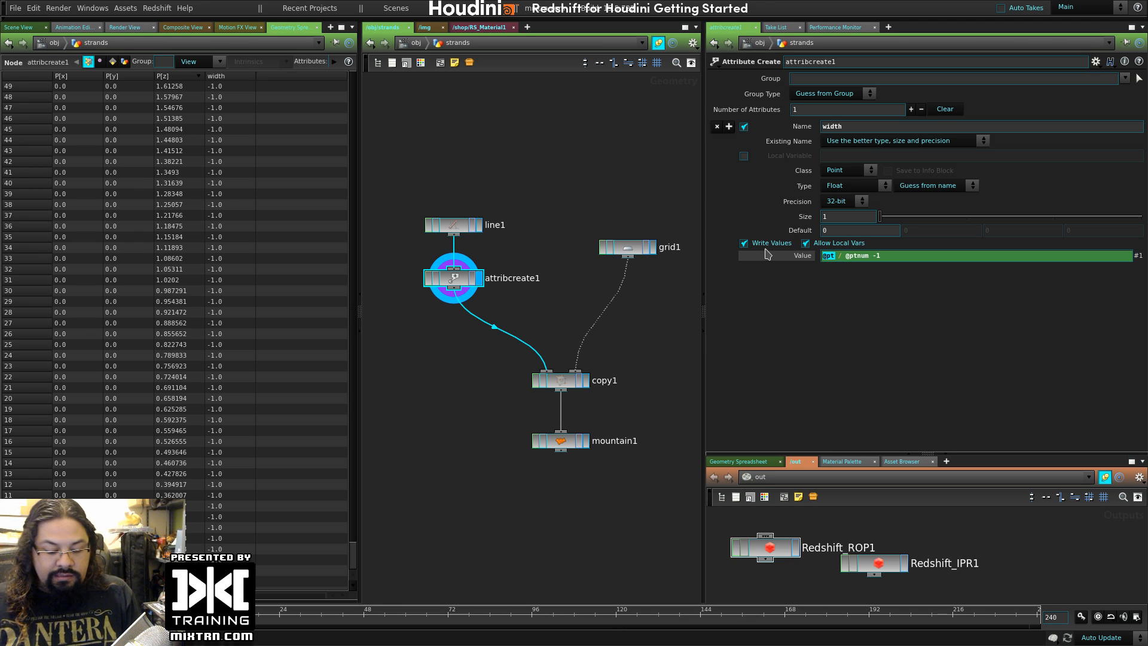
pyautogui.write('@')
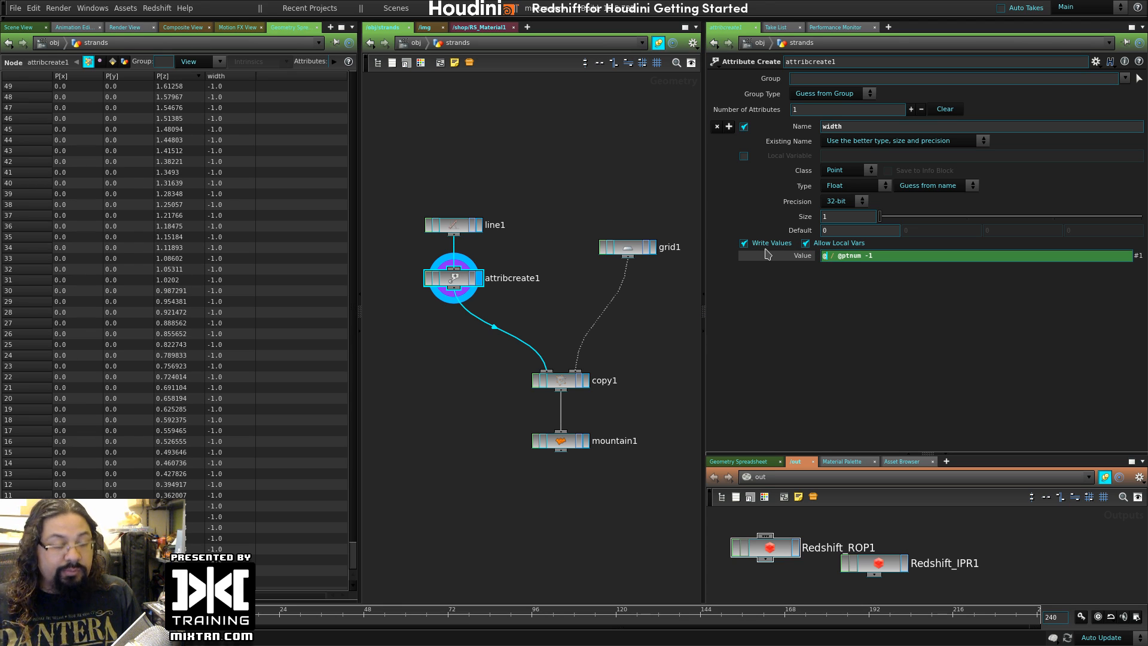
pyautogui.write('P')
pyautogui.press('Return')
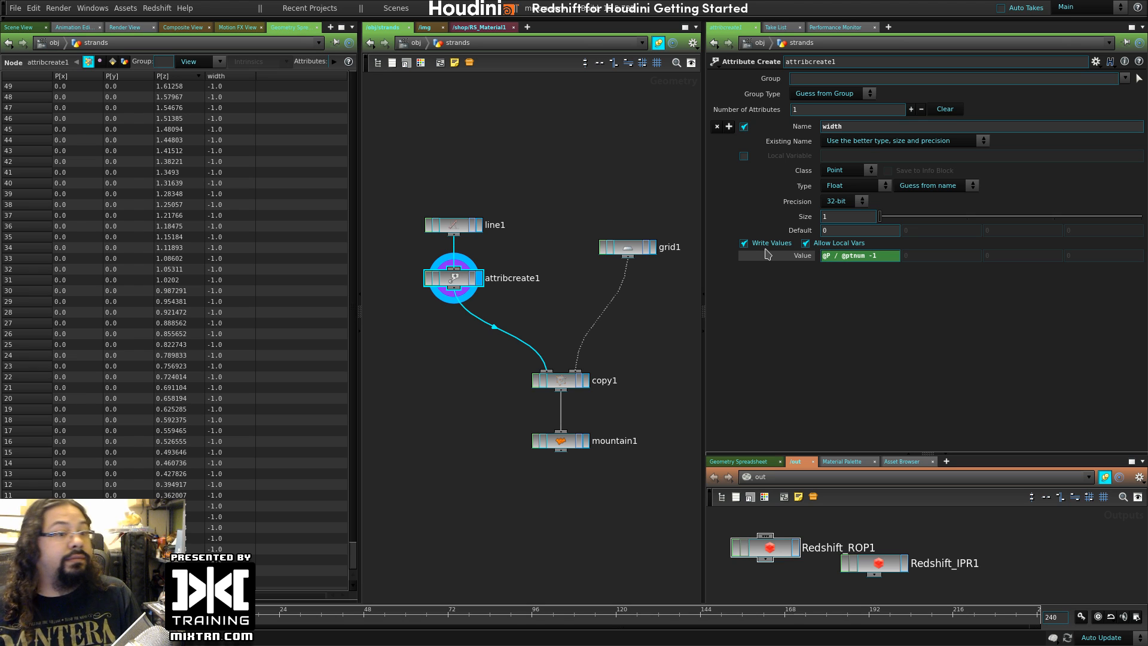
pyautogui.click(178, 80)
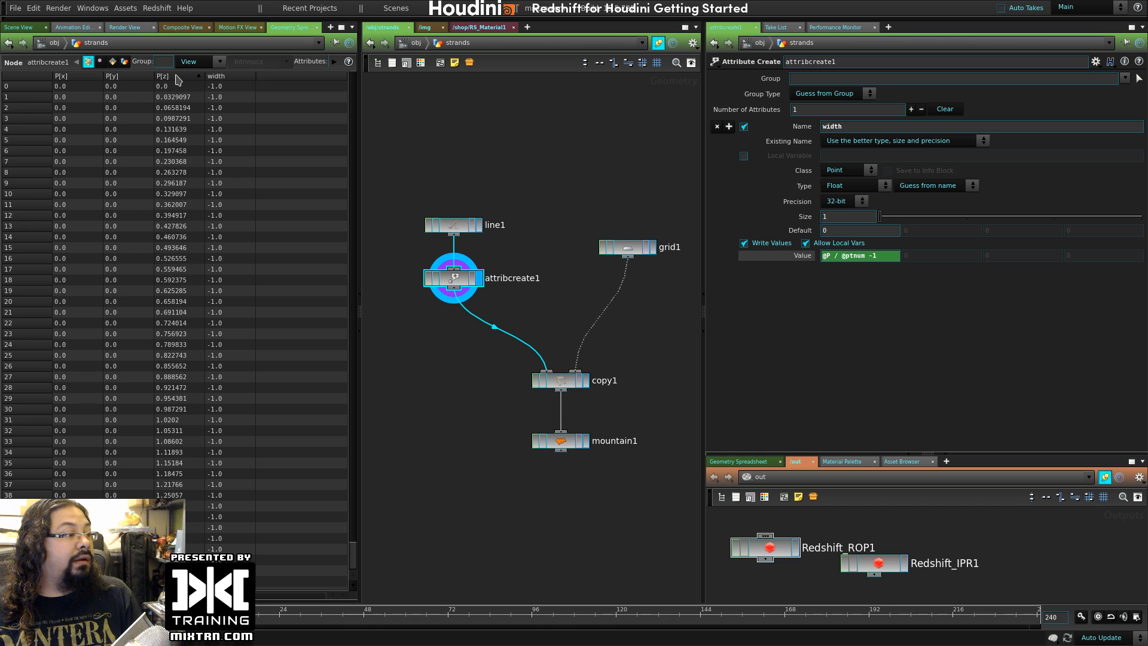
pyautogui.click(173, 79)
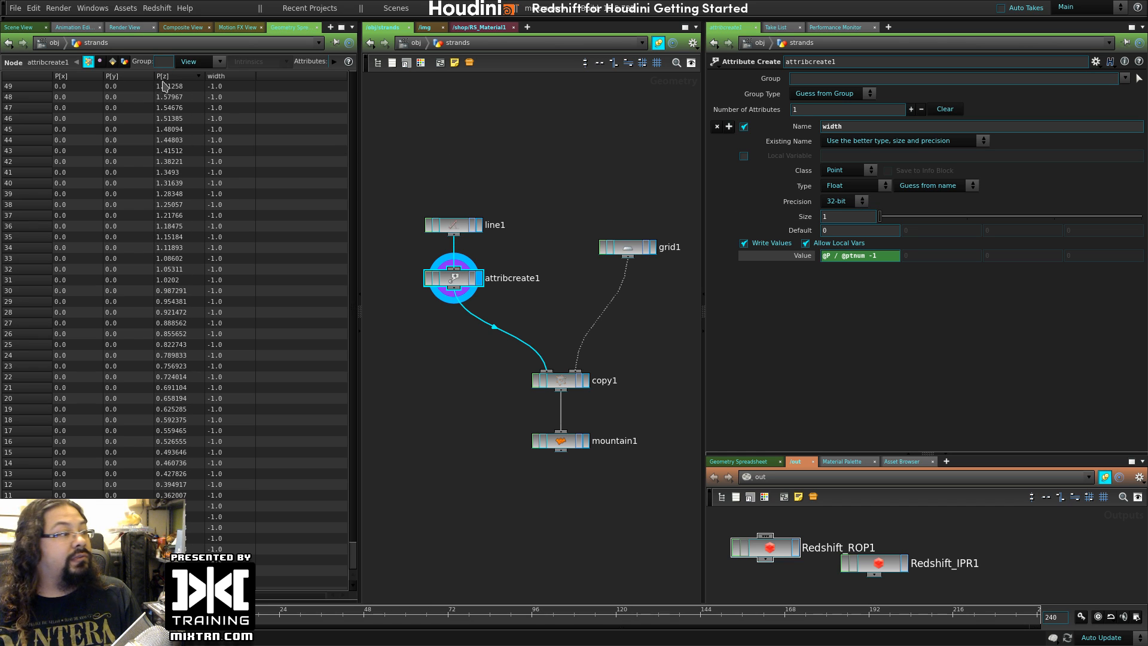
pyautogui.click(165, 83)
pyautogui.click(166, 82)
pyautogui.click(175, 80)
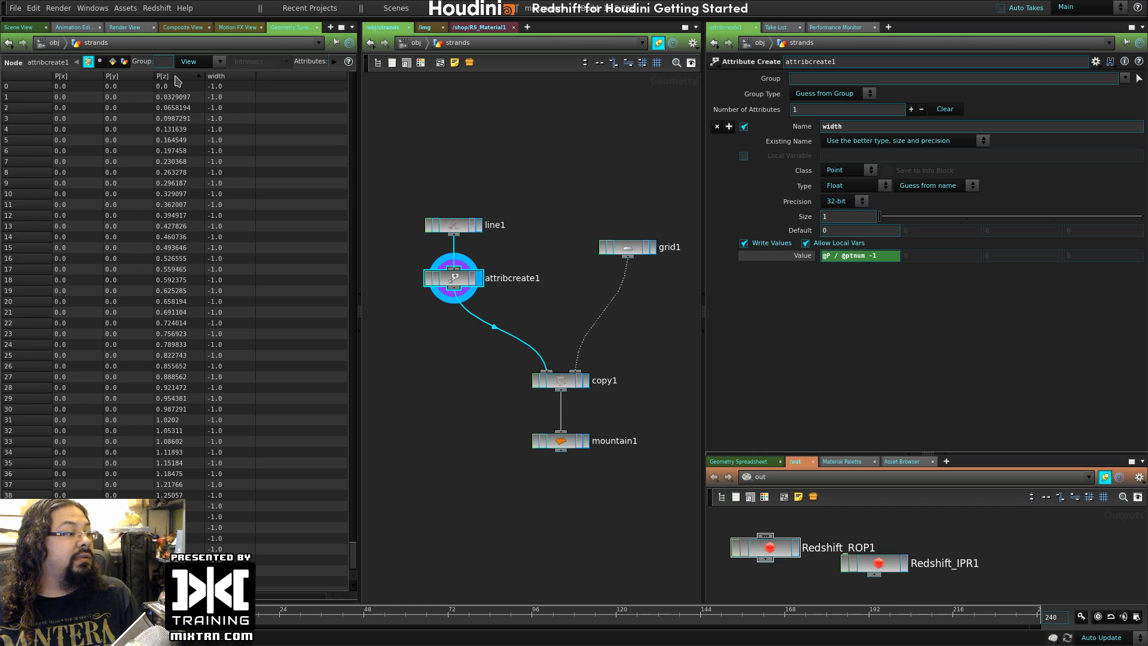
pyautogui.click(177, 79)
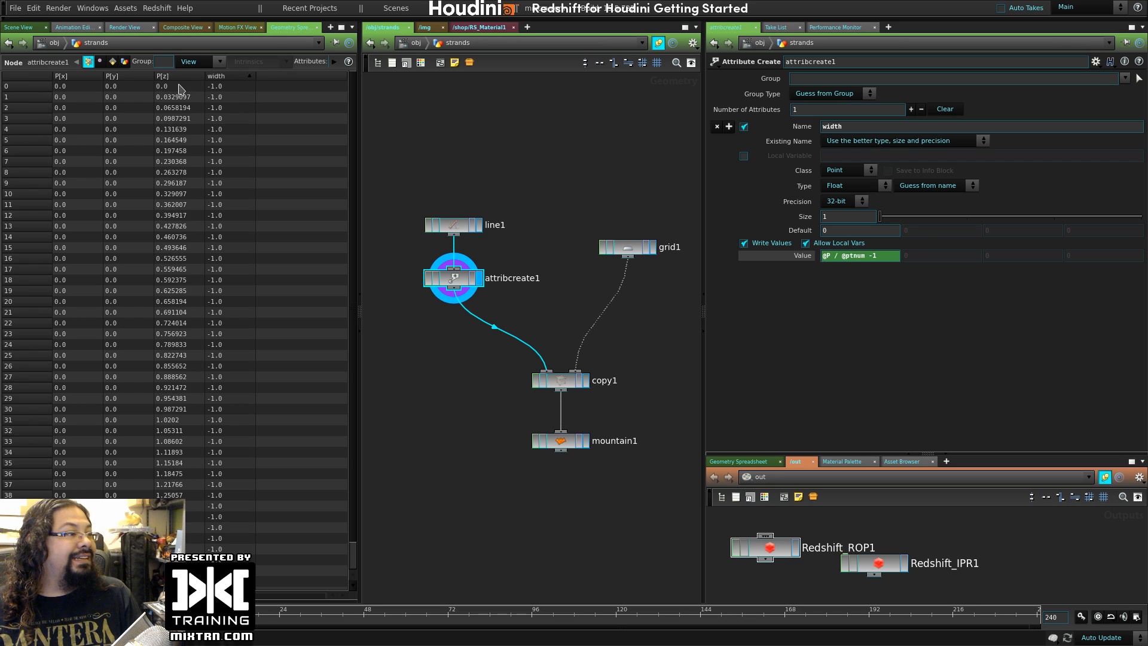
pyautogui.click(230, 76)
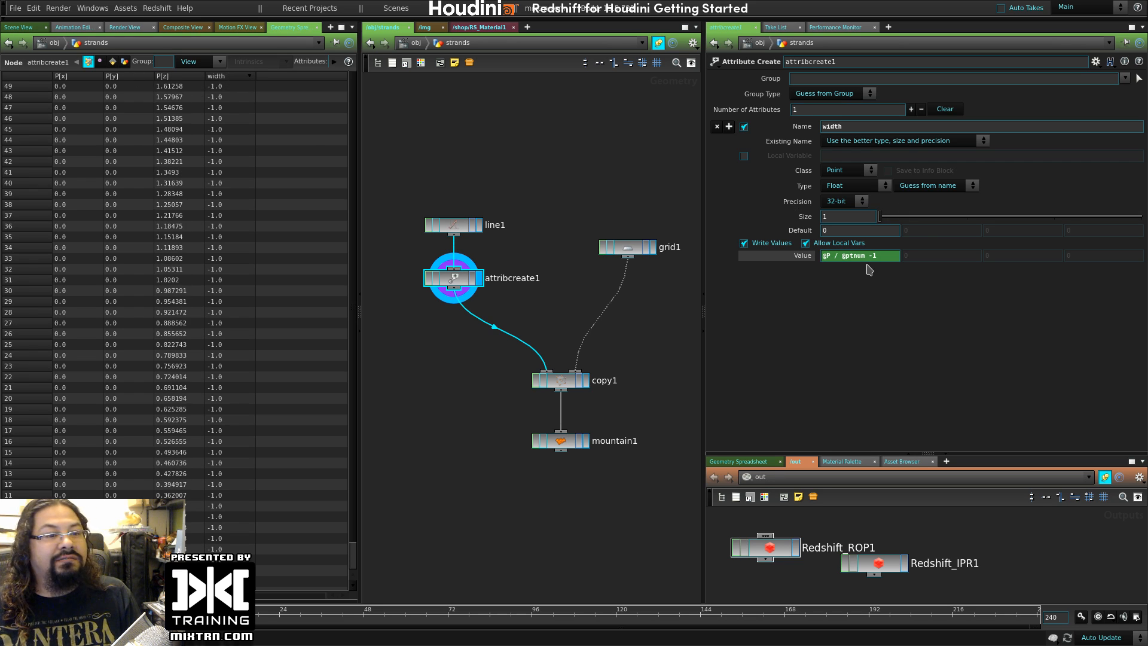
pyautogui.press('Return')
pyautogui.press('BackSpace')
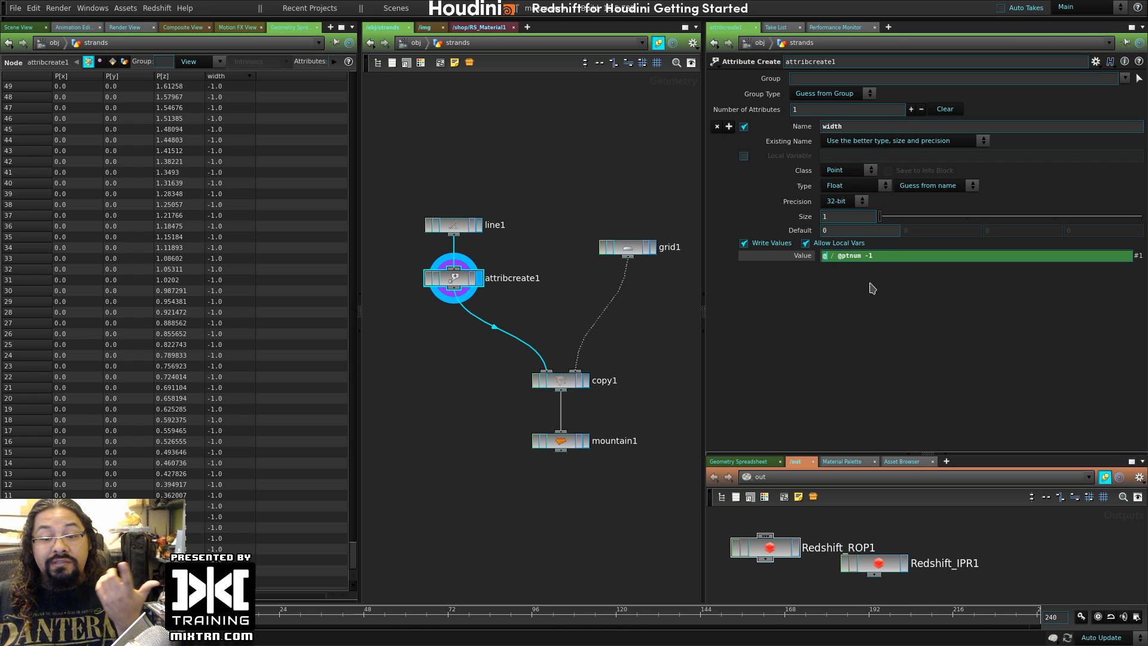
pyautogui.write('ptnum')
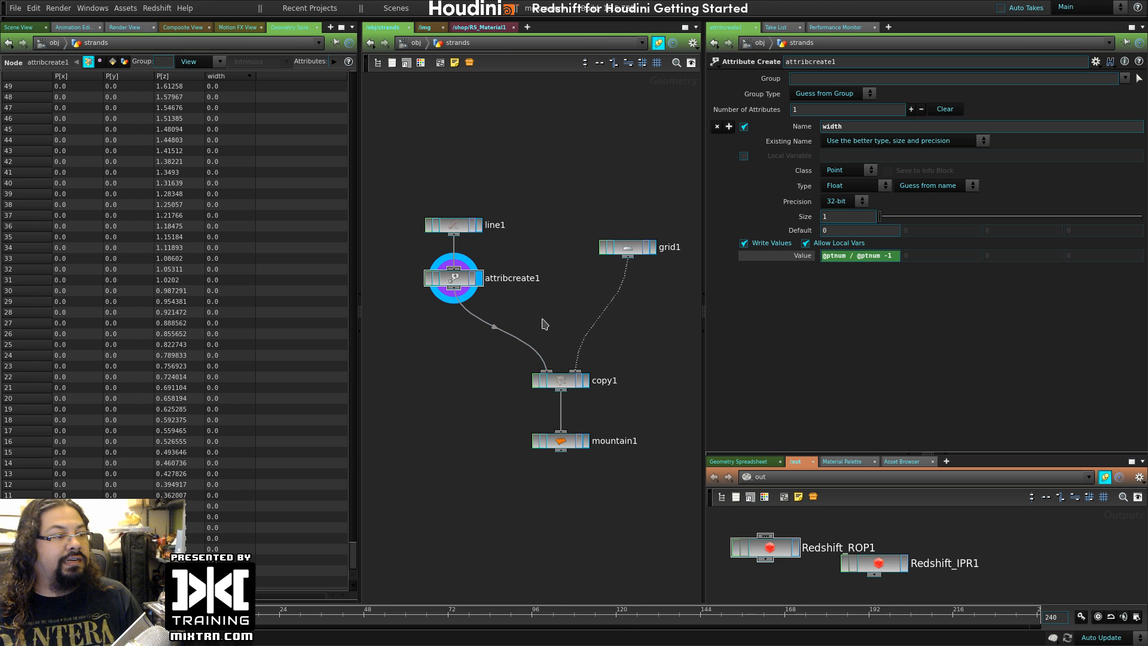
# - Add an Attribute VOP node beside copy1 and inspect the global variables inside its network before returning to the strands network
pyautogui.press('Tab')
pyautogui.write('vop')
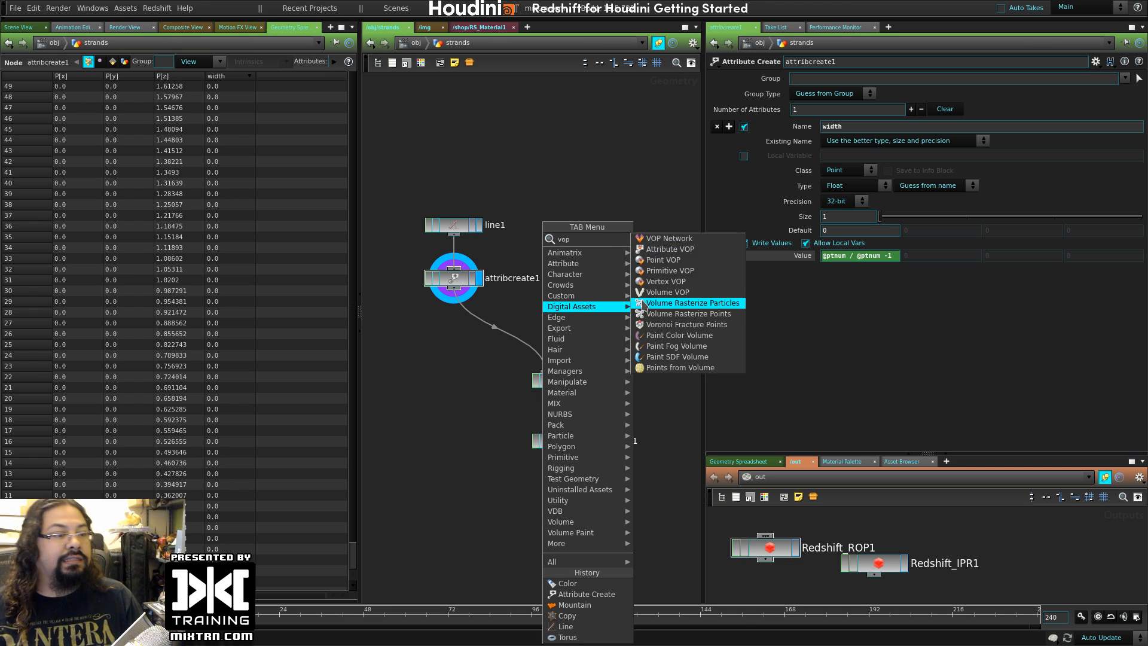
pyautogui.click(659, 251)
pyautogui.click(466, 394)
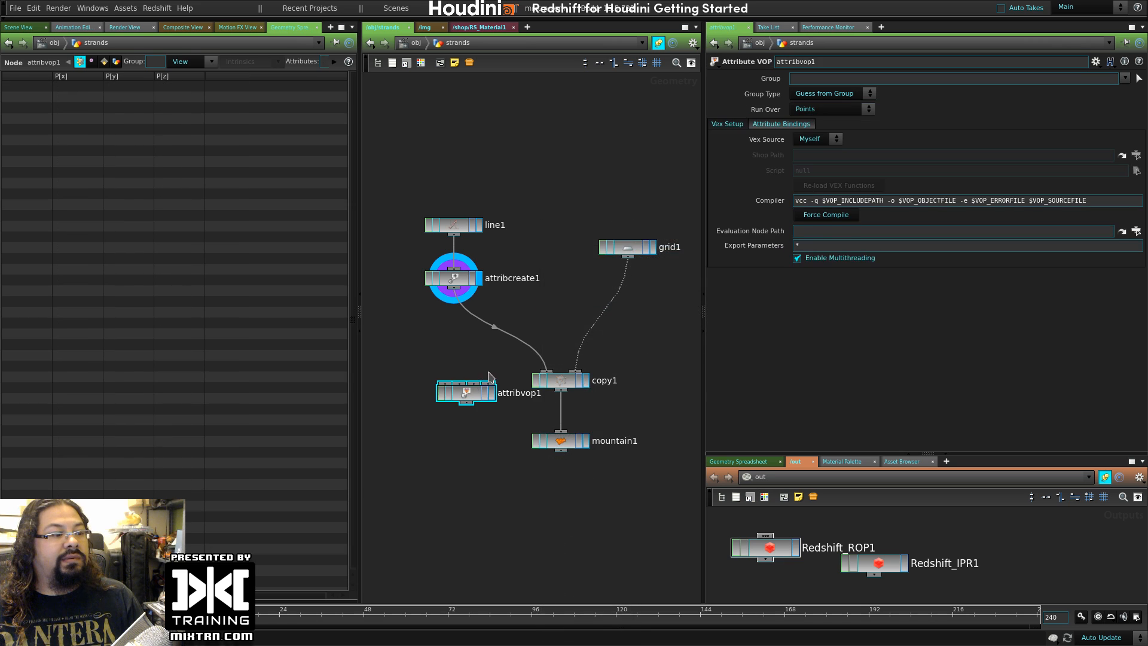
pyautogui.doubleClick(466, 394)
pyautogui.scroll(5, 577, 335)
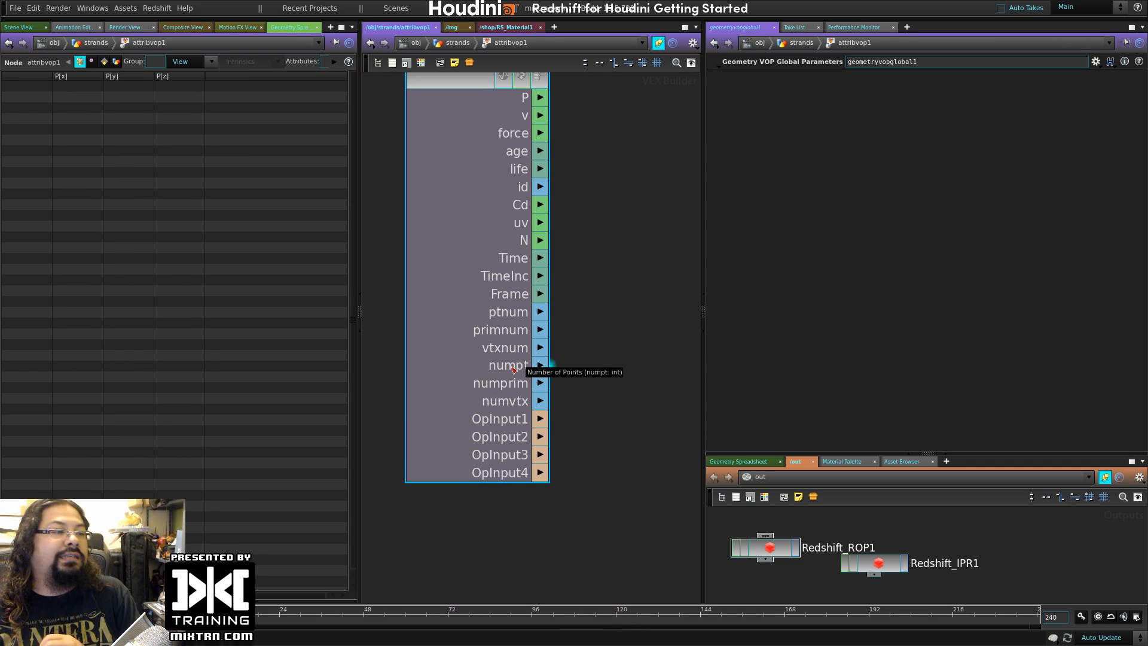
pyautogui.press('u')
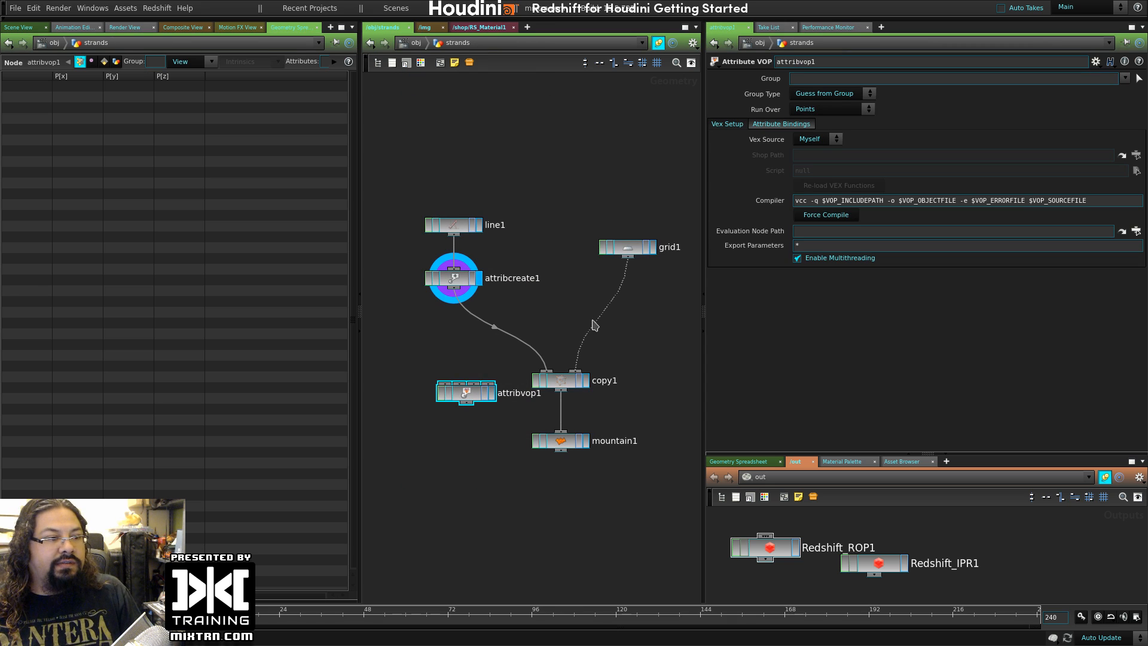
pyautogui.click(431, 277)
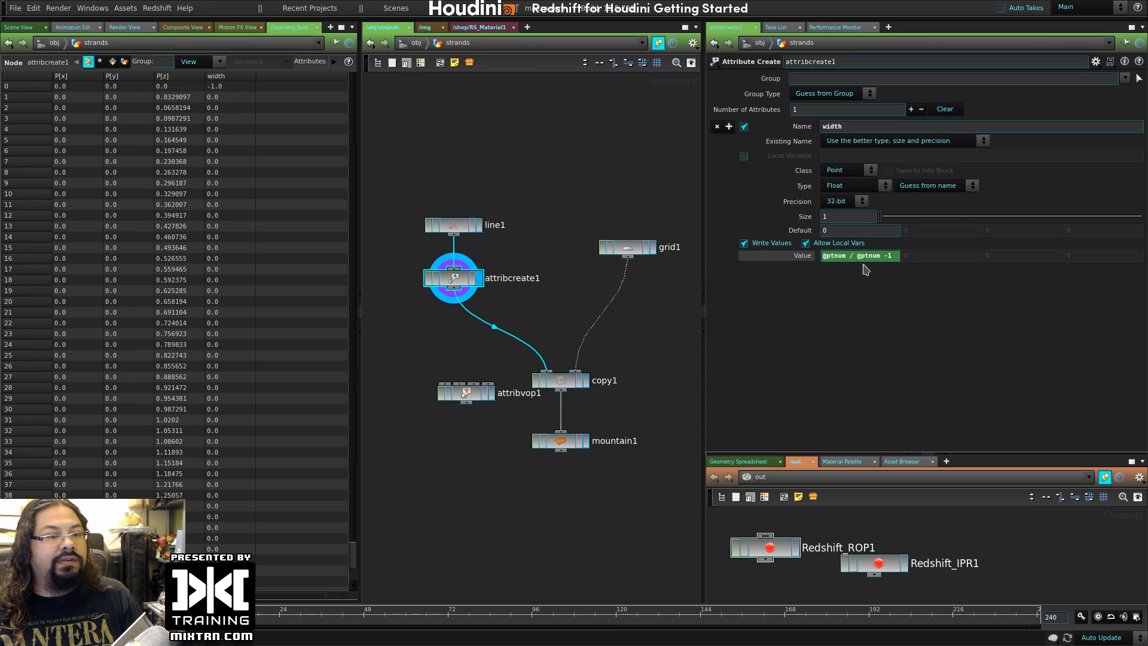
pyautogui.doubleClick(857, 256)
pyautogui.press('BackSpace')
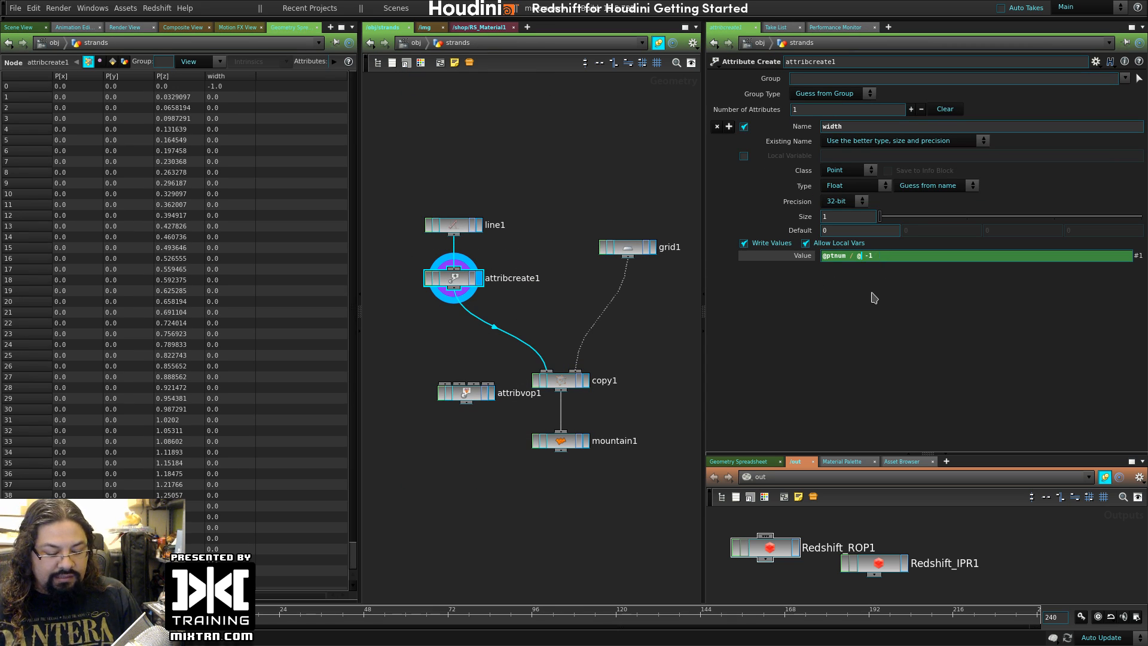
pyautogui.write('numpt')
pyautogui.press('Return')
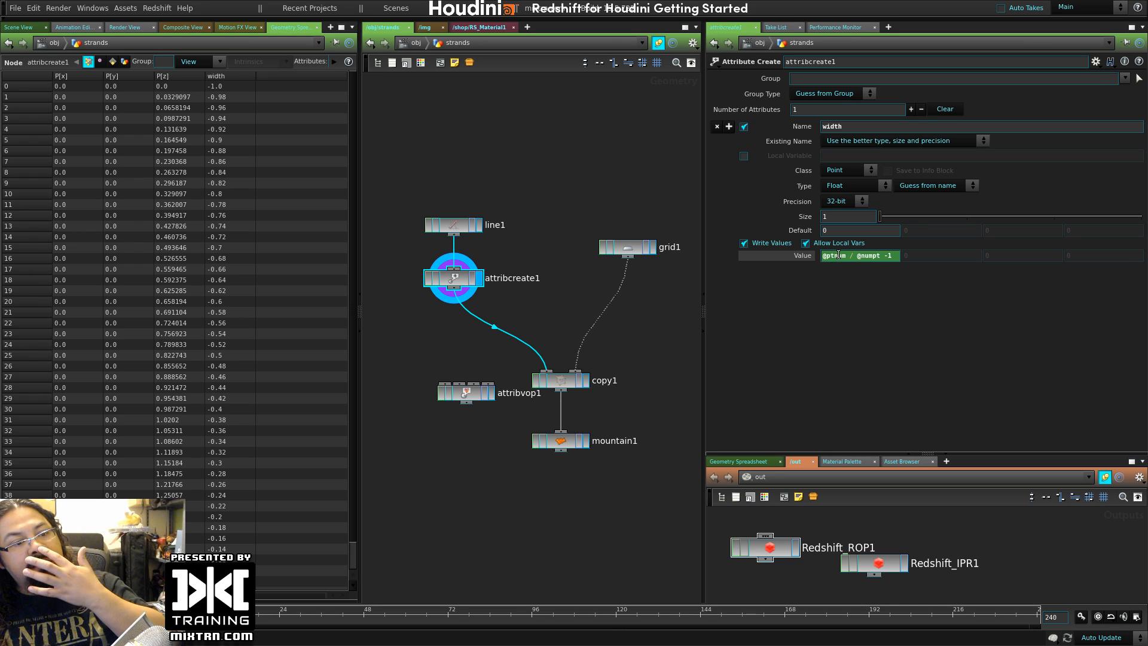
pyautogui.click(843, 255)
pyautogui.click(869, 256)
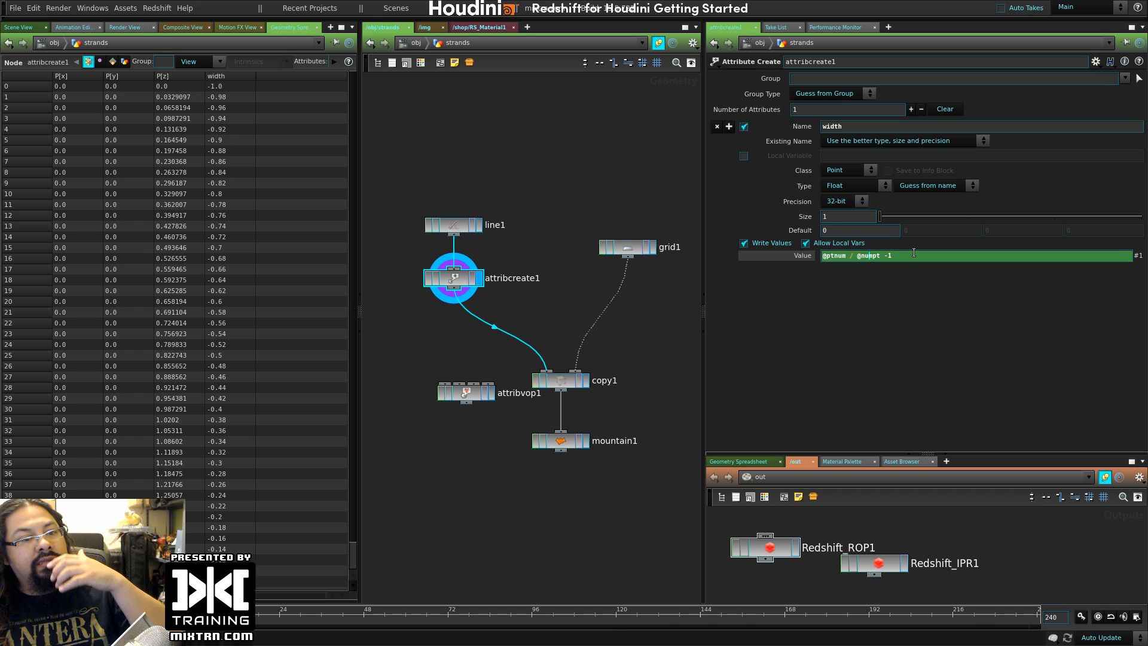
pyautogui.click(233, 76)
pyautogui.click(234, 78)
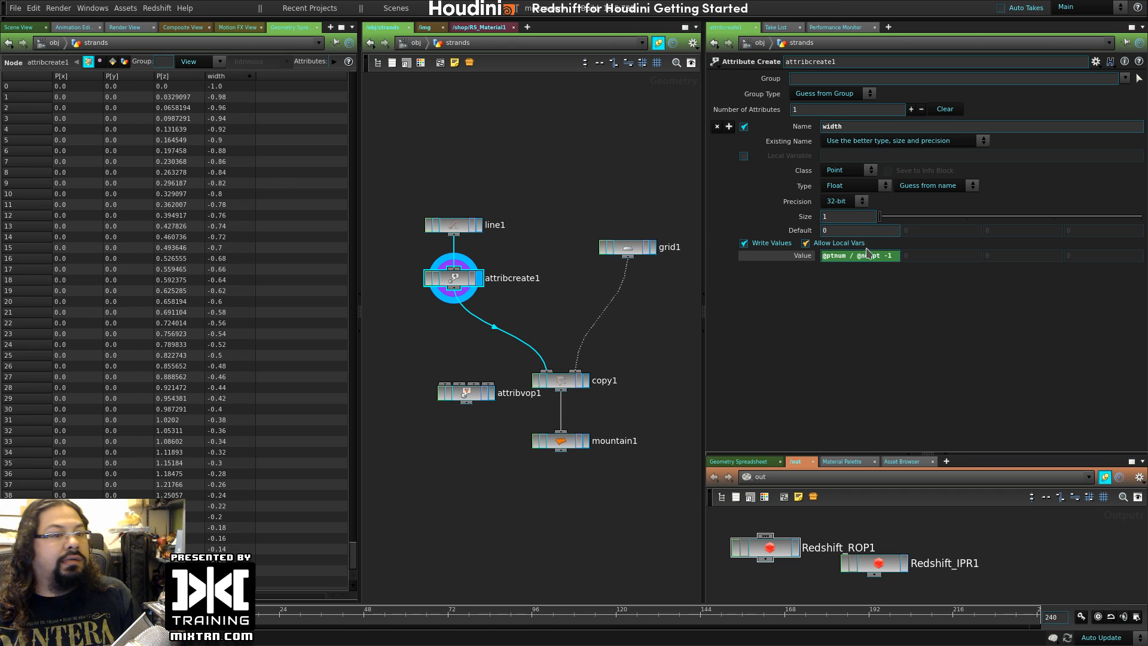
pyautogui.click(881, 255)
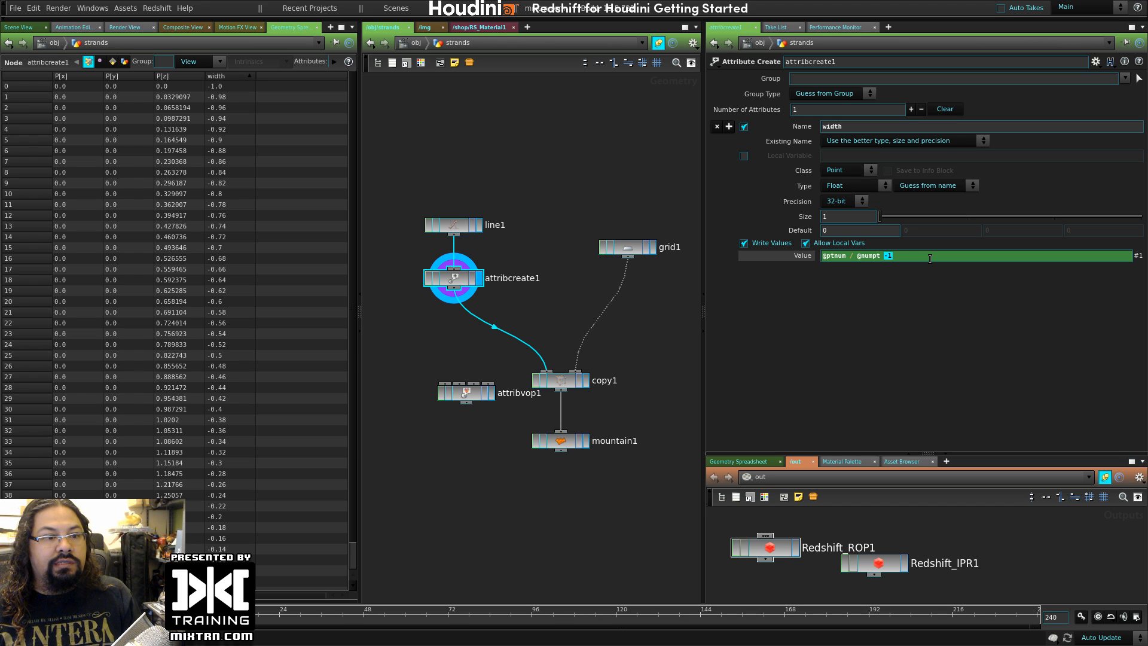
pyautogui.write('(')
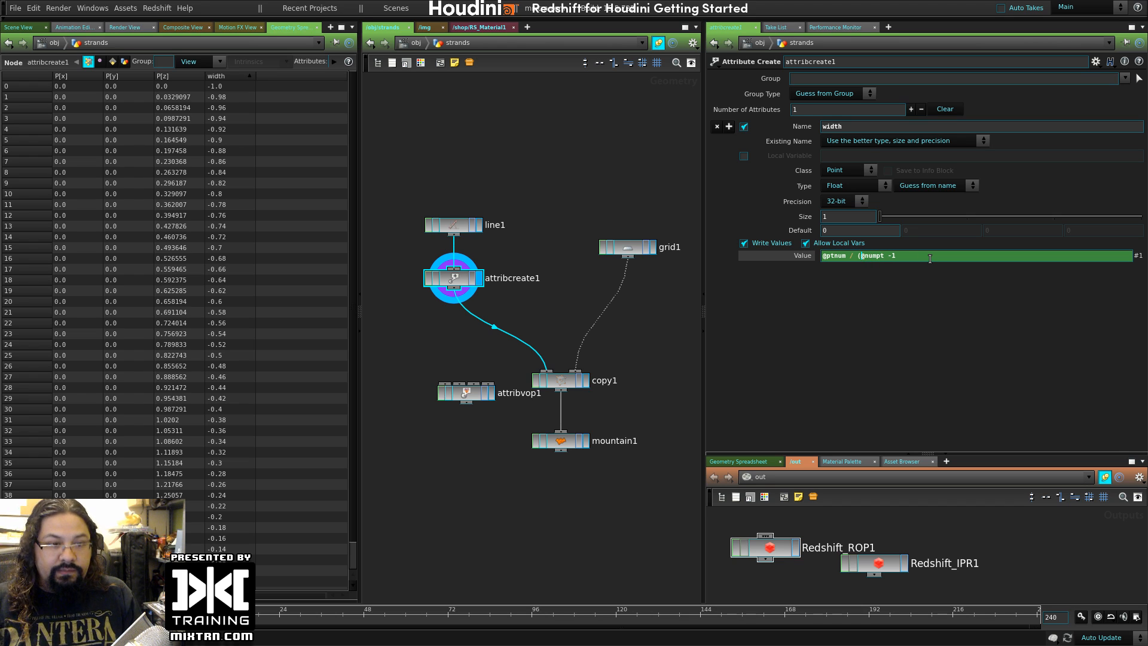
pyautogui.write(')')
pyautogui.press('Return')
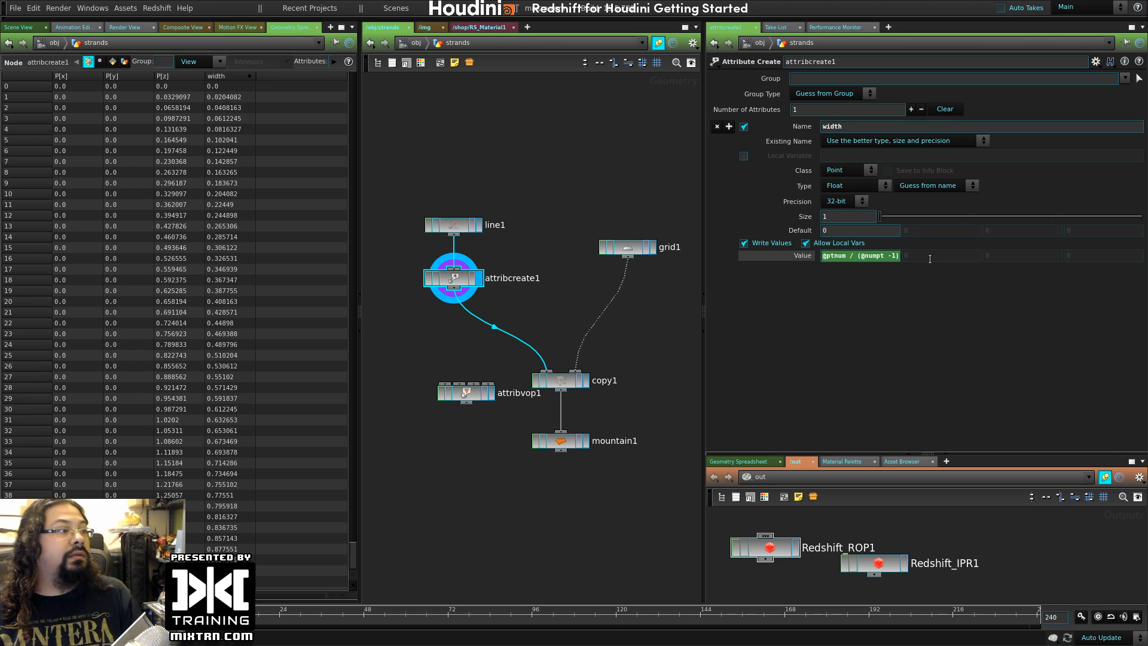
pyautogui.click(226, 78)
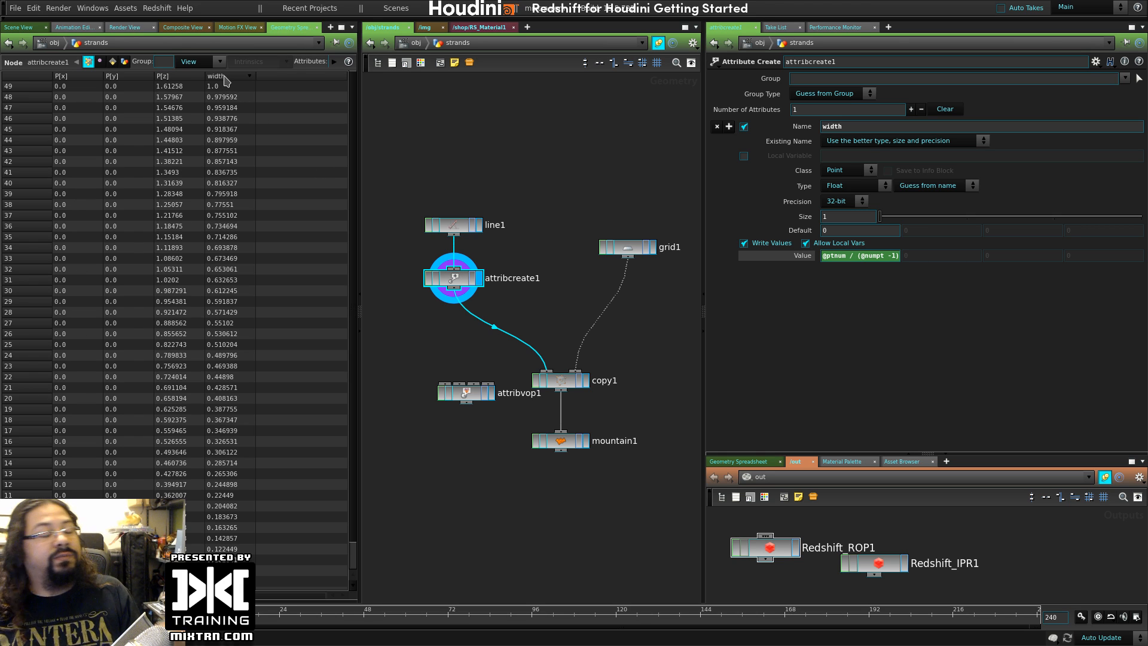
pyautogui.click(226, 79)
pyautogui.click(837, 257)
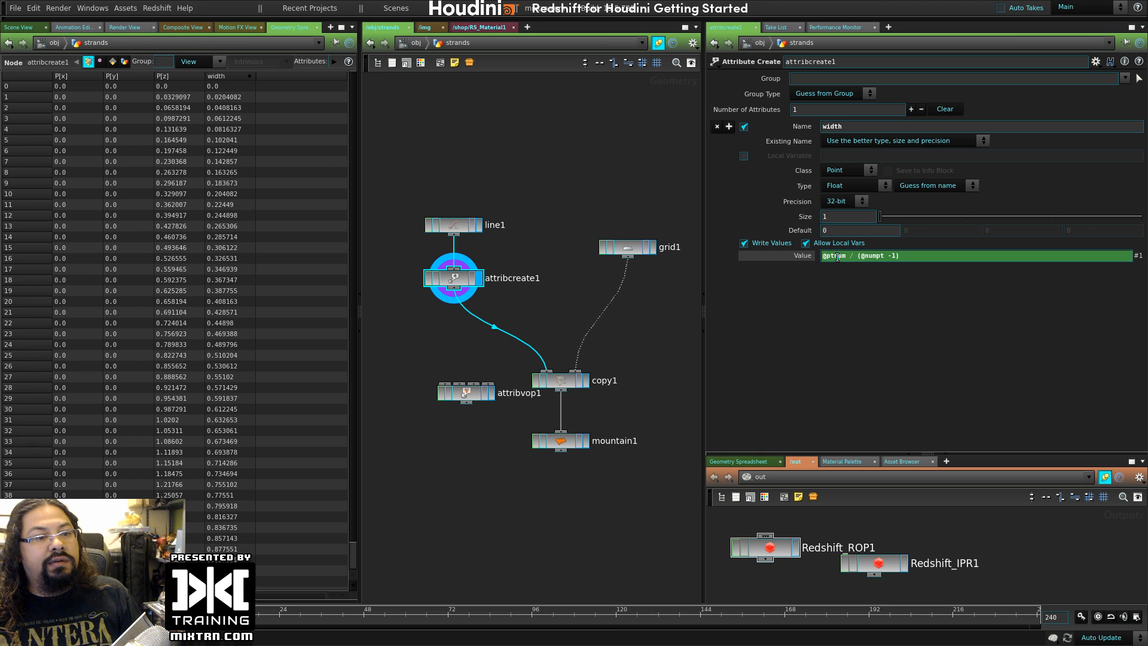
pyautogui.moveTo(843, 255); pyautogui.dragTo(898, 255)
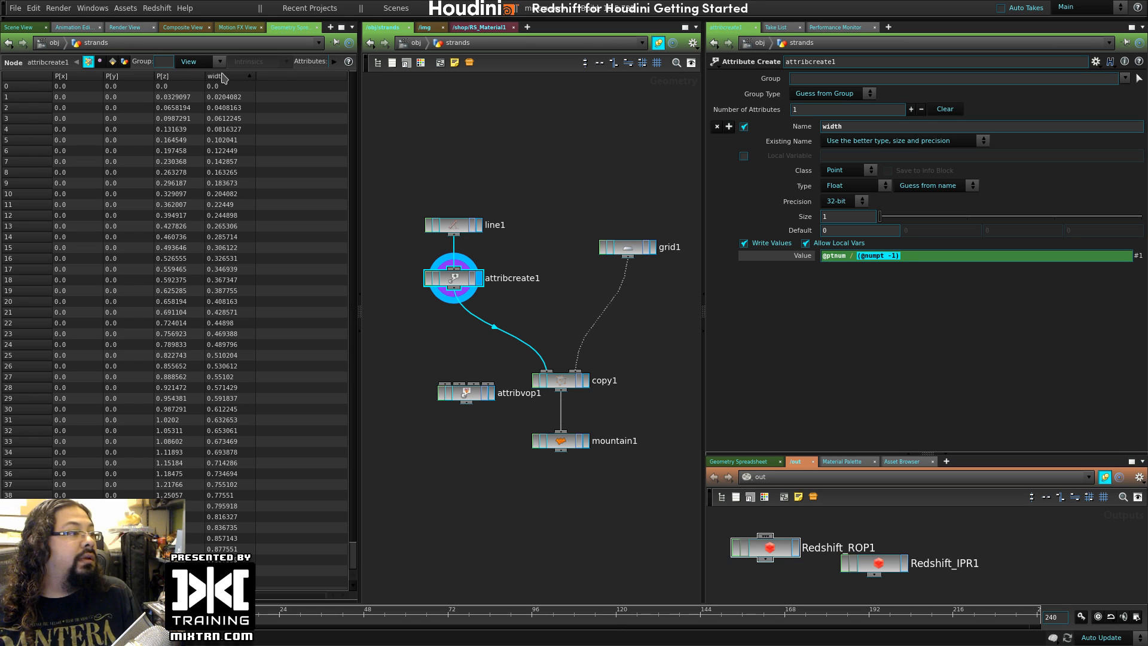
pyautogui.doubleClick(229, 75)
# - Switch to the 3D scene view, mark copy1 as a template, and display and select mountain1
pyautogui.click(16, 27)
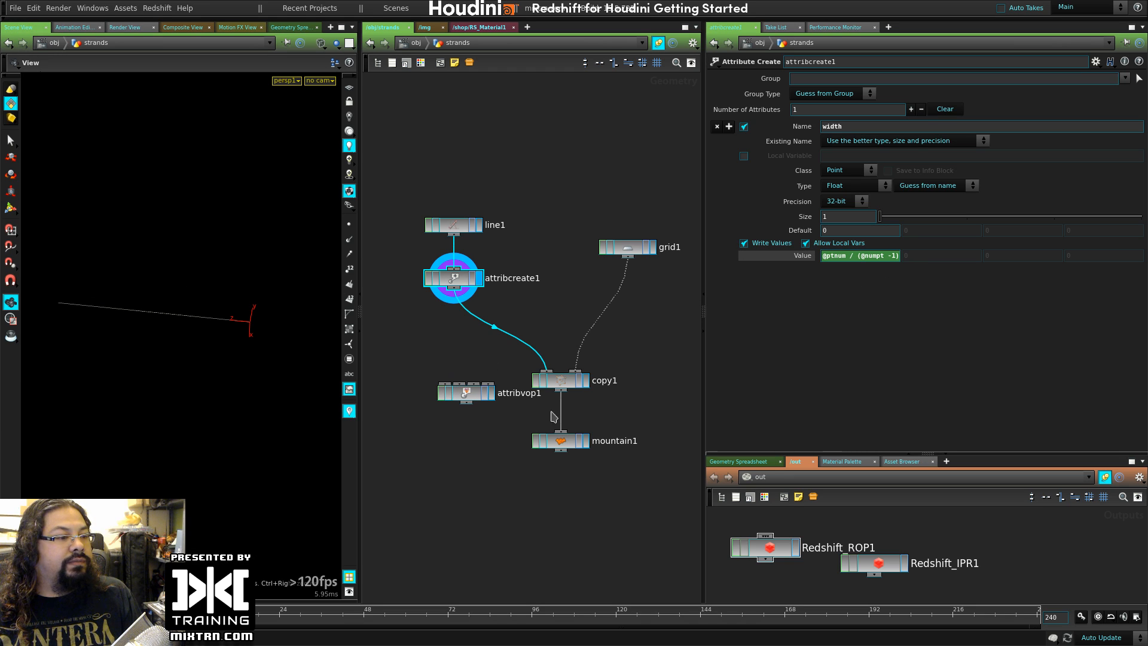
pyautogui.click(585, 383)
pyautogui.click(578, 380)
pyautogui.click(586, 441)
pyautogui.click(562, 443)
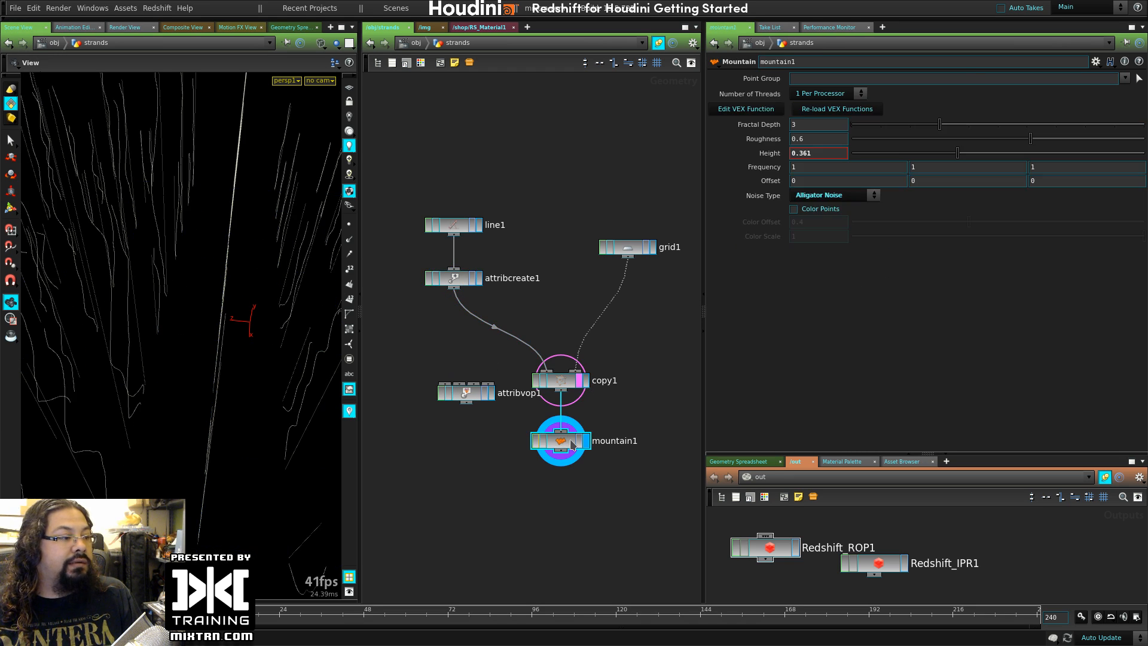
# - Look over the strands in the viewport and render them from /obj/cam1 with the Redshift IPR
pyautogui.moveTo(258, 362); pyautogui.dragTo(213, 314, button='right')
pyautogui.moveTo(213, 314)
pyautogui.mouseDown()
pyautogui.moveTo(146, 328)
pyautogui.moveTo(146, 376)
pyautogui.mouseUp()
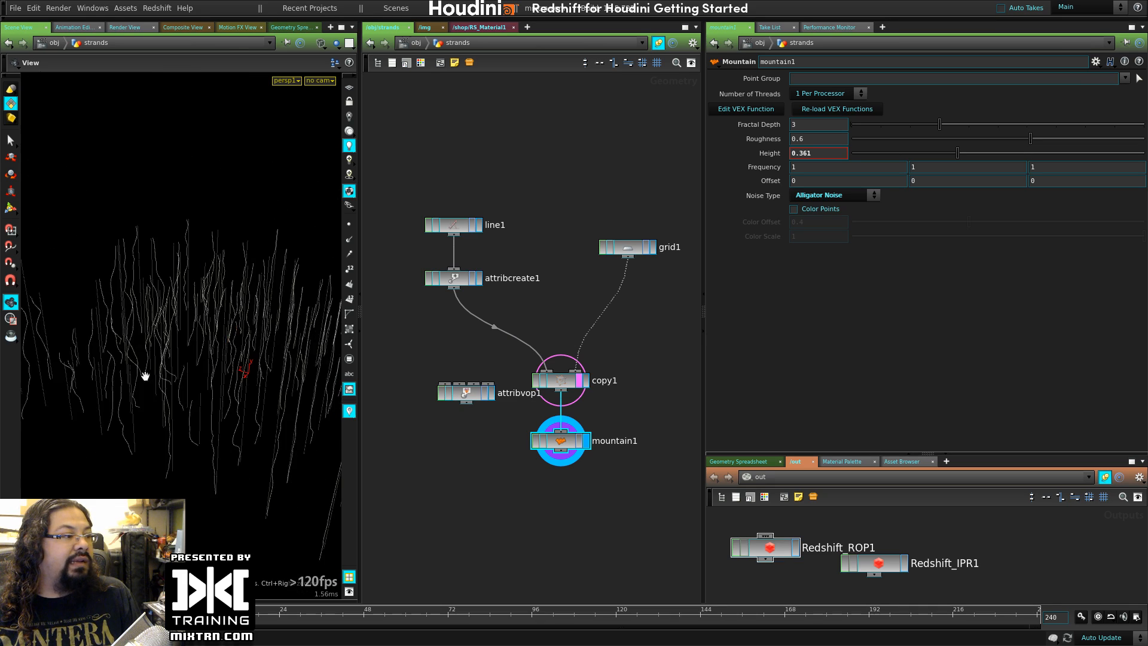
pyautogui.moveTo(146, 377)
pyautogui.mouseDown(button='right')
pyautogui.moveTo(174, 358)
pyautogui.moveTo(312, 361)
pyautogui.moveTo(258, 364)
pyautogui.mouseUp(button='right')
pyautogui.moveTo(259, 363); pyautogui.dragTo(214, 369)
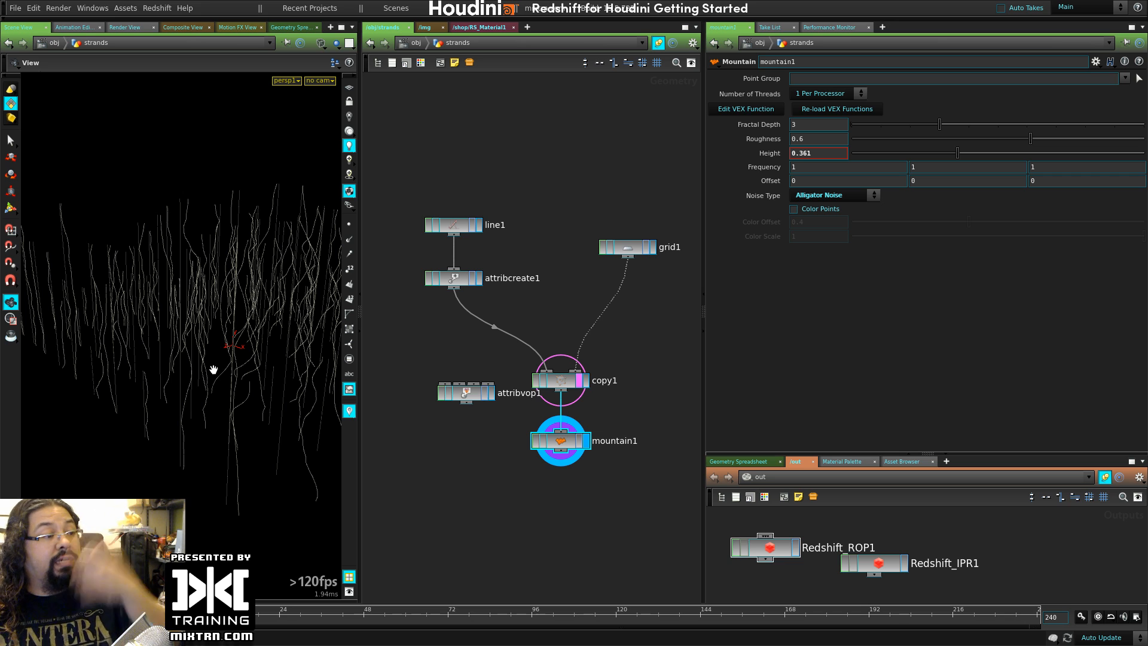
pyautogui.click(125, 27)
pyautogui.click(41, 44)
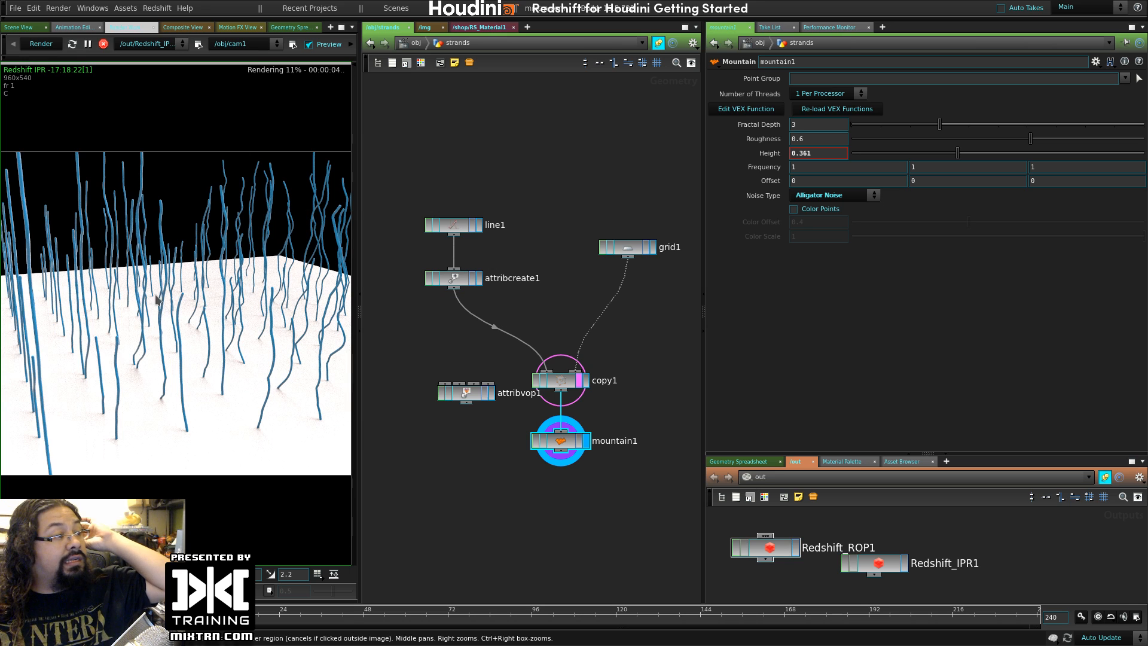
# - Set the strands object's Redshift Point Attributes to width at the object level
pyautogui.click(412, 43)
pyautogui.click(553, 242)
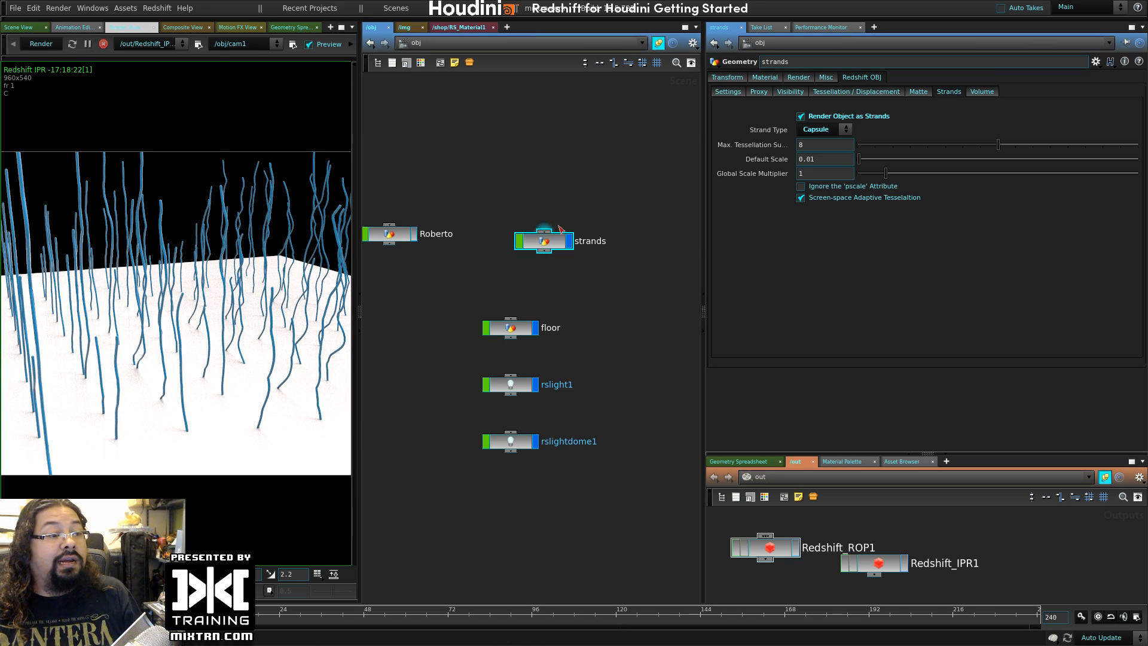
pyautogui.click(728, 92)
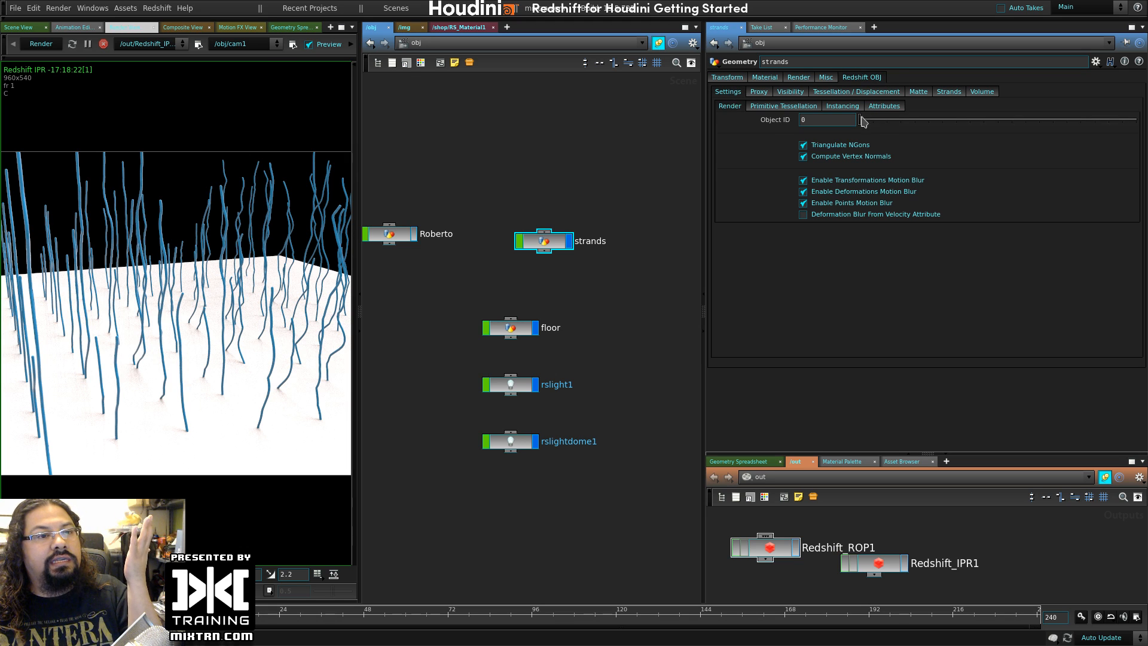
pyautogui.click(884, 106)
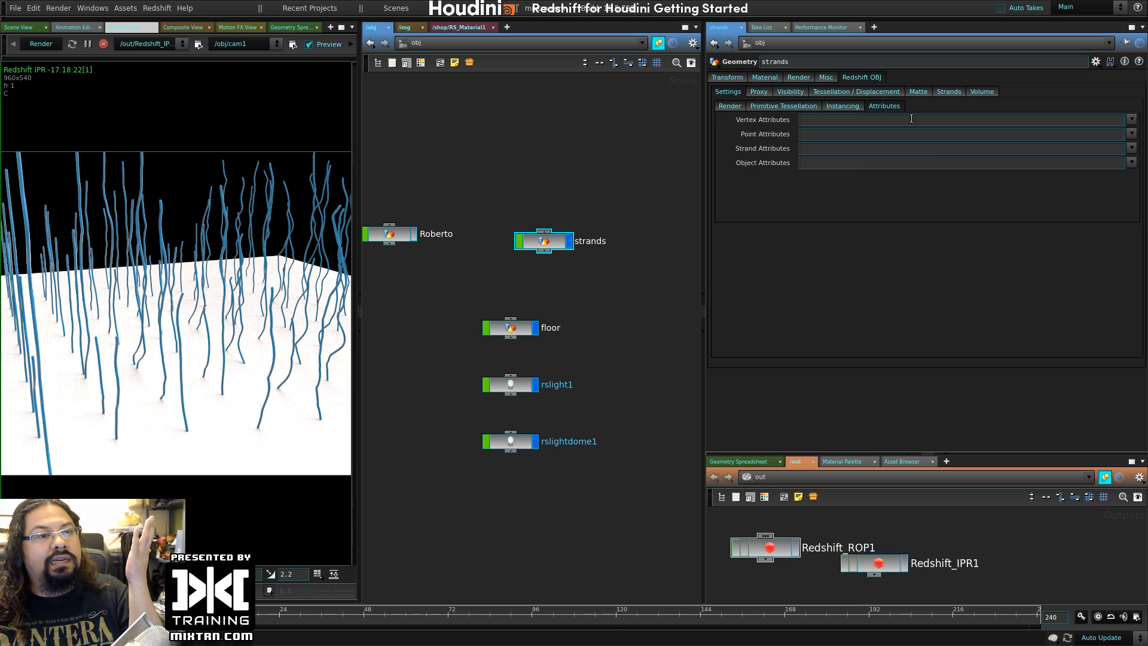
pyautogui.click(1131, 133)
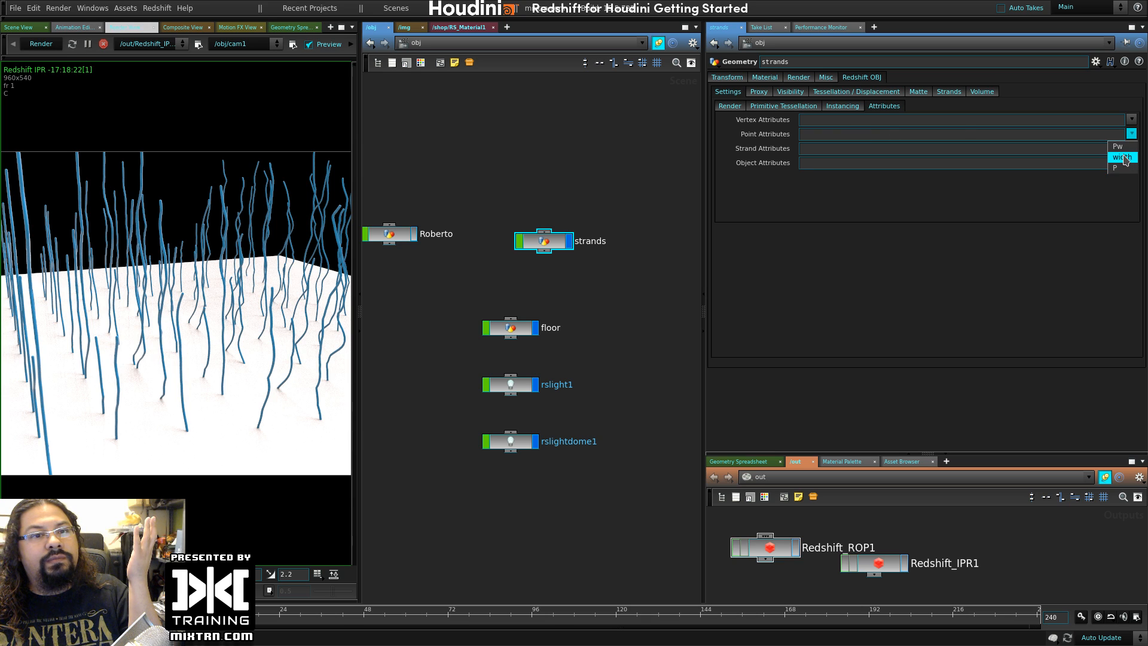
pyautogui.click(1122, 157)
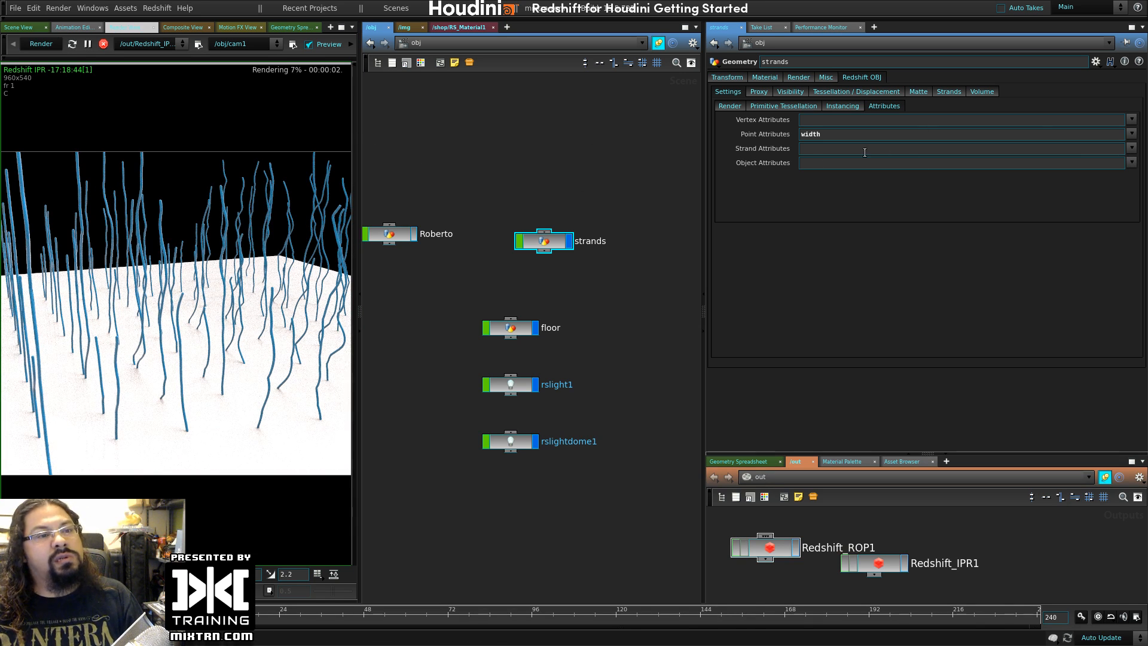
# - Try width as the strands object's Strand Attributes instead, with Point Attributes cleared
pyautogui.doubleClick(1004, 133)
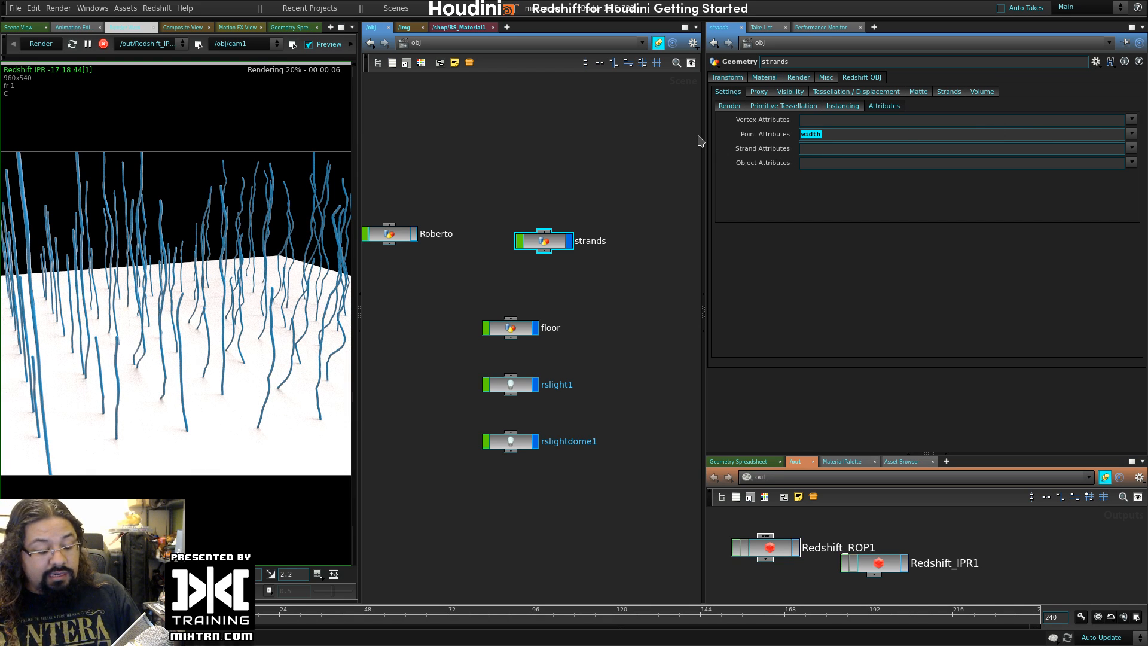
pyautogui.press('BackSpace')
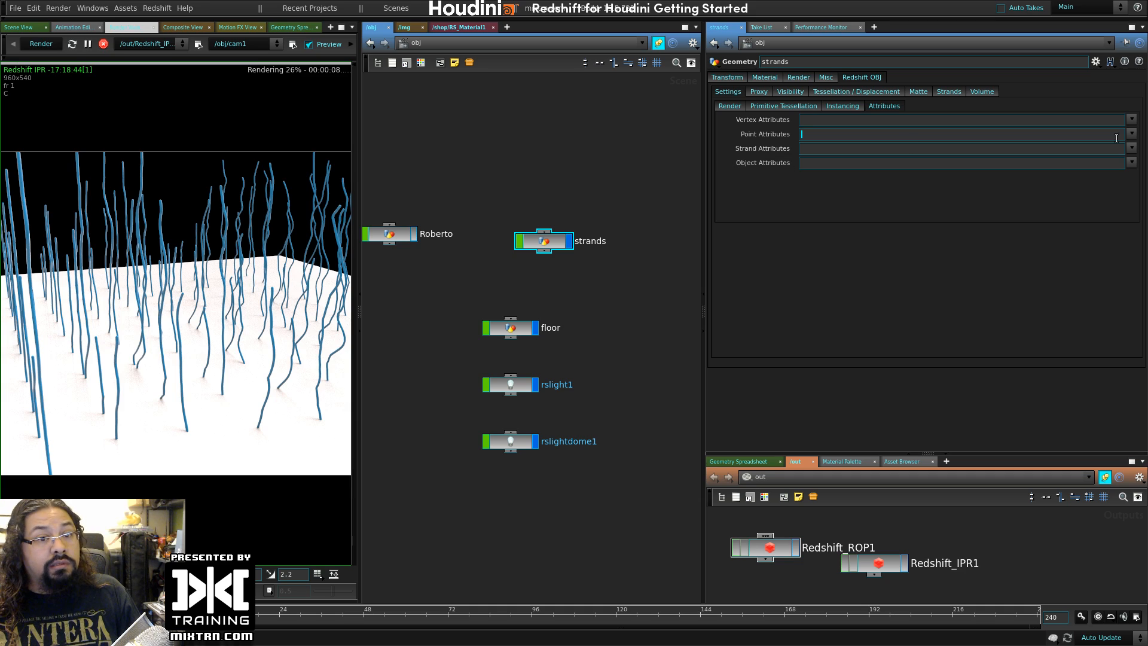
pyautogui.click(1132, 148)
pyautogui.click(984, 151)
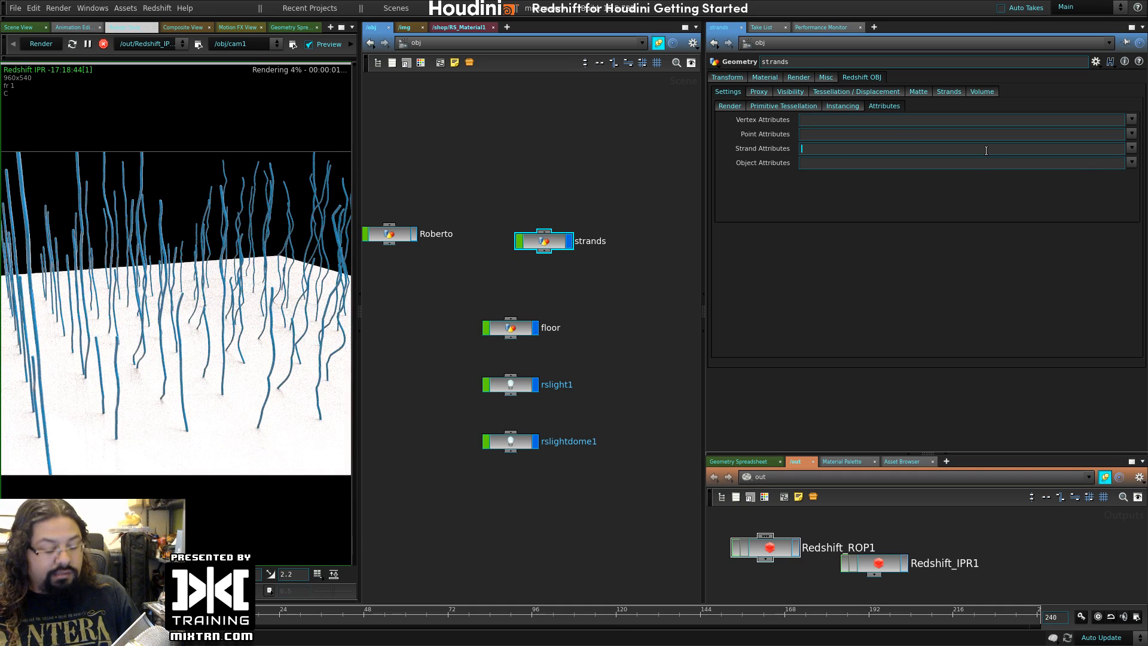
pyautogui.write('Sequences')
pyautogui.press('Return')
pyautogui.moveTo(891, 152); pyautogui.dragTo(747, 138)
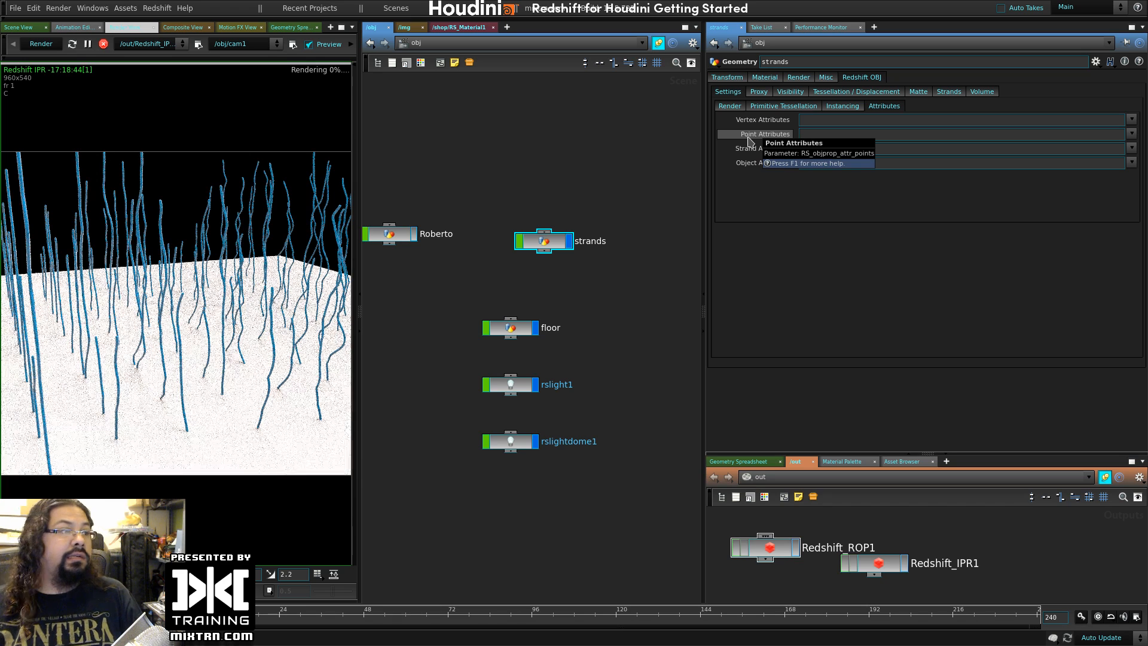
pyautogui.write('width')
pyautogui.press('Return')
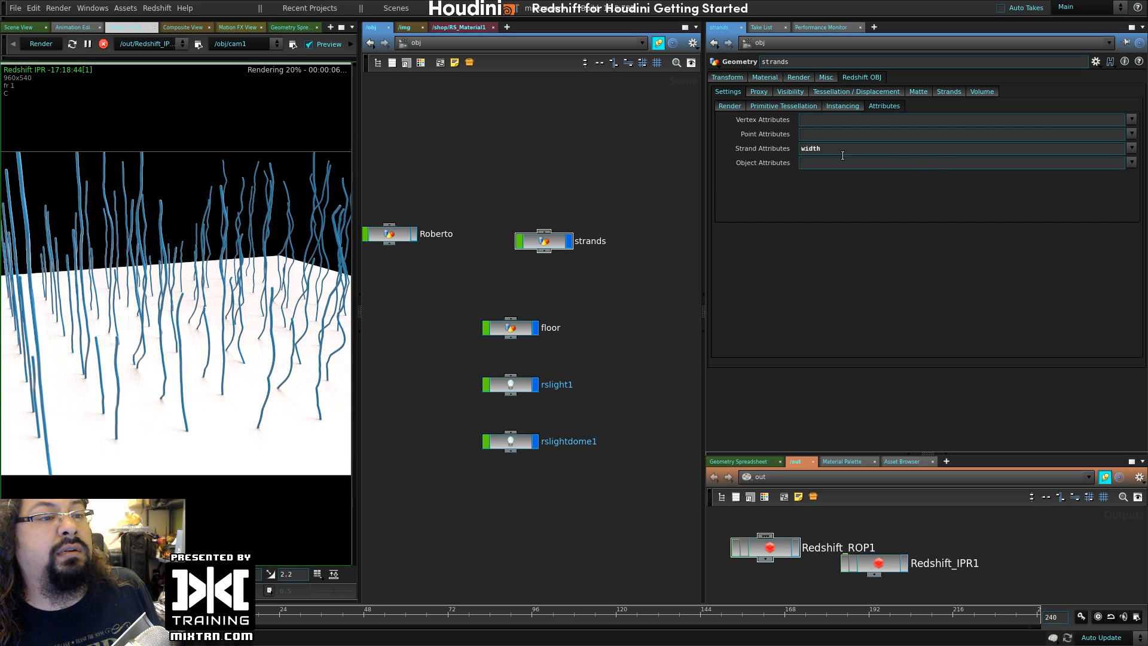
# - Clear the Strand Attributes and enter width in Point Attributes again
pyautogui.doubleClick(824, 148)
pyautogui.press('BackSpace')
pyautogui.click(833, 134)
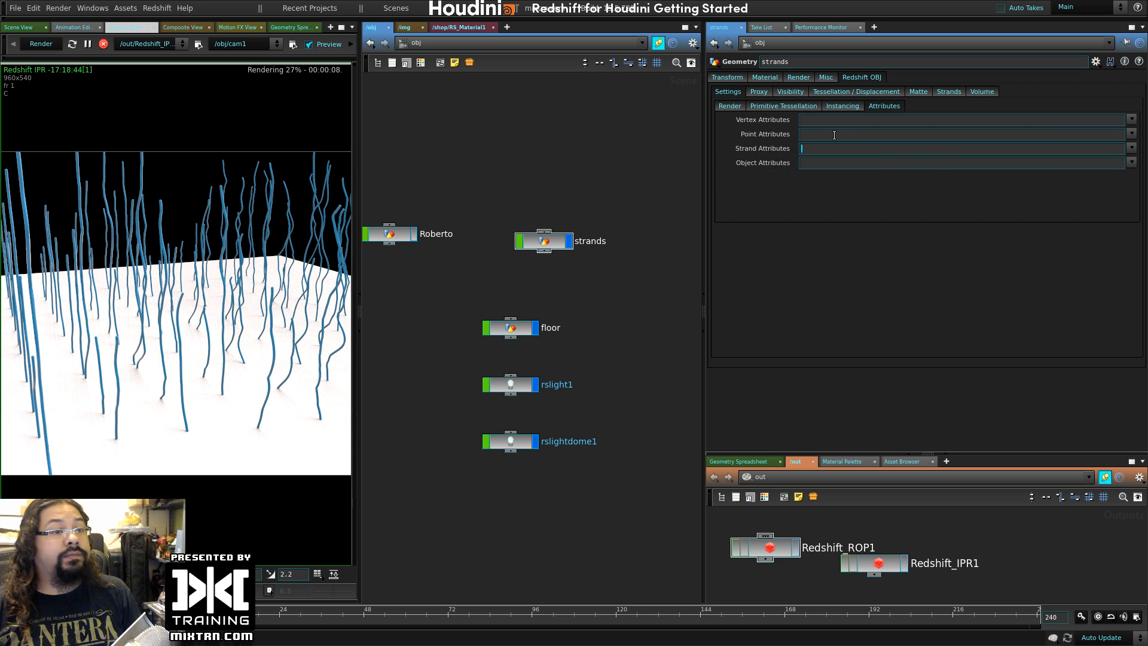
pyautogui.write('width')
pyautogui.press('Return')
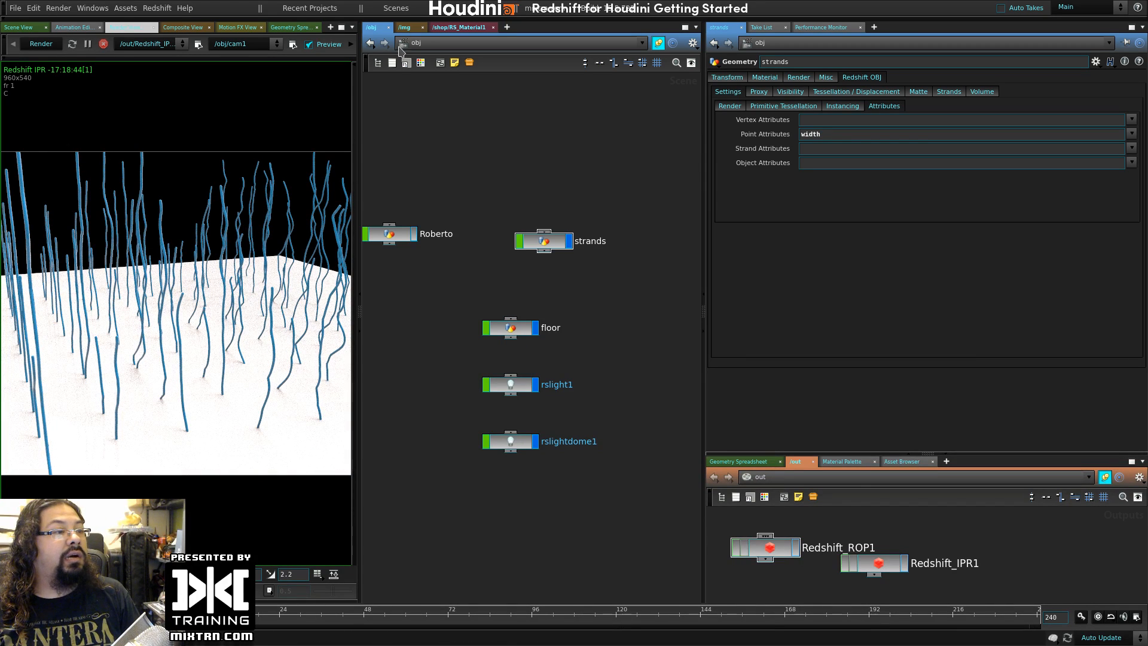
# - Inside the strands network, check copy1's and mountain1's node information and enable Use Template Point Attributes on copy1
pyautogui.doubleClick(543, 242)
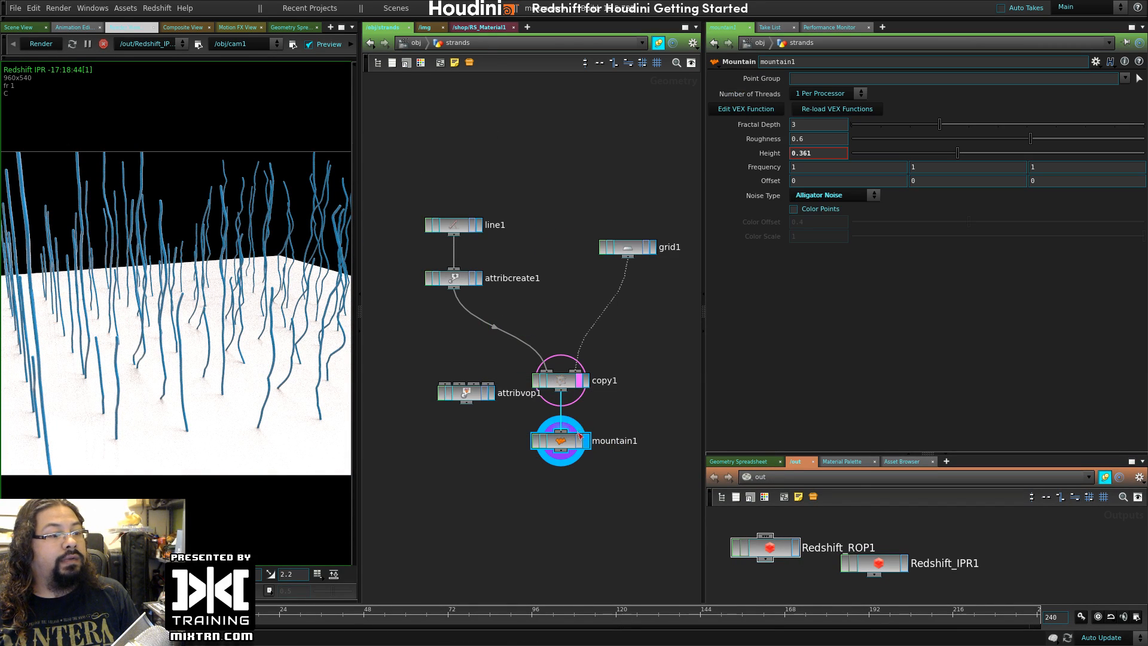
pyautogui.click(560, 381)
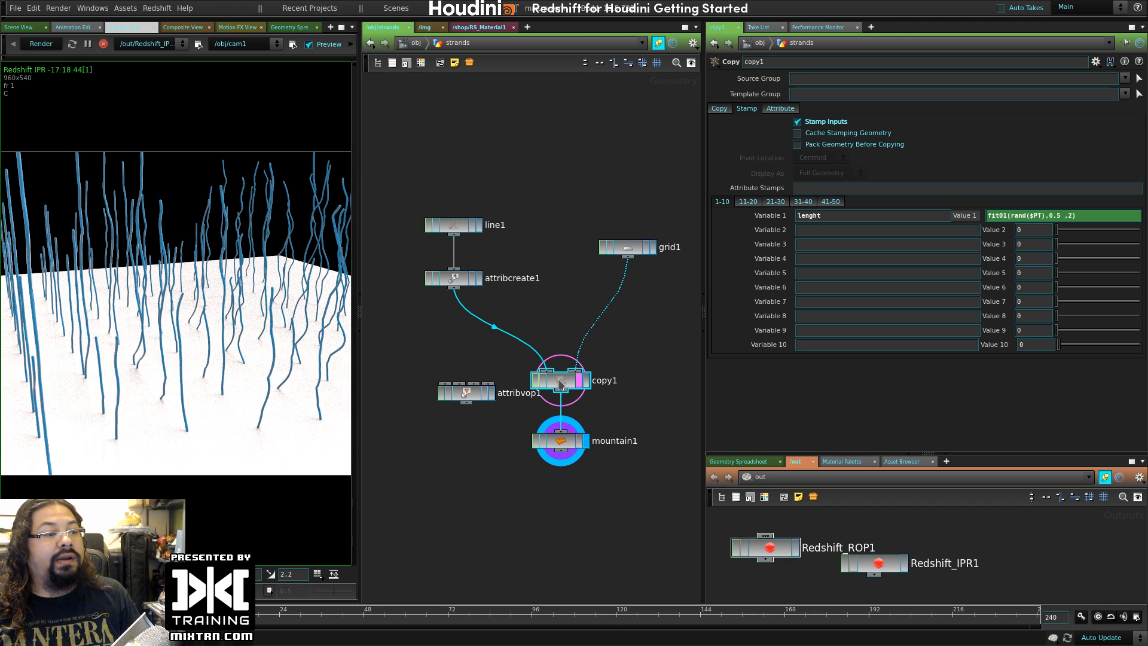
pyautogui.moveTo(560, 380); pyautogui.dragTo(699, 487, button='middle')
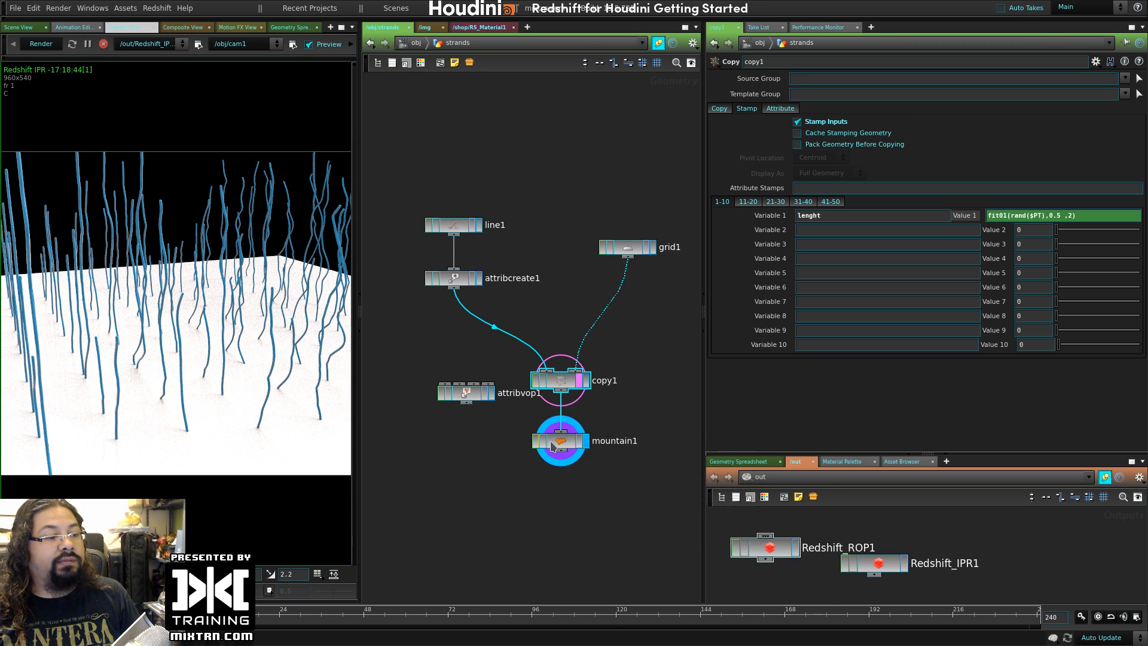
pyautogui.moveTo(549, 446); pyautogui.dragTo(724, 542, button='middle')
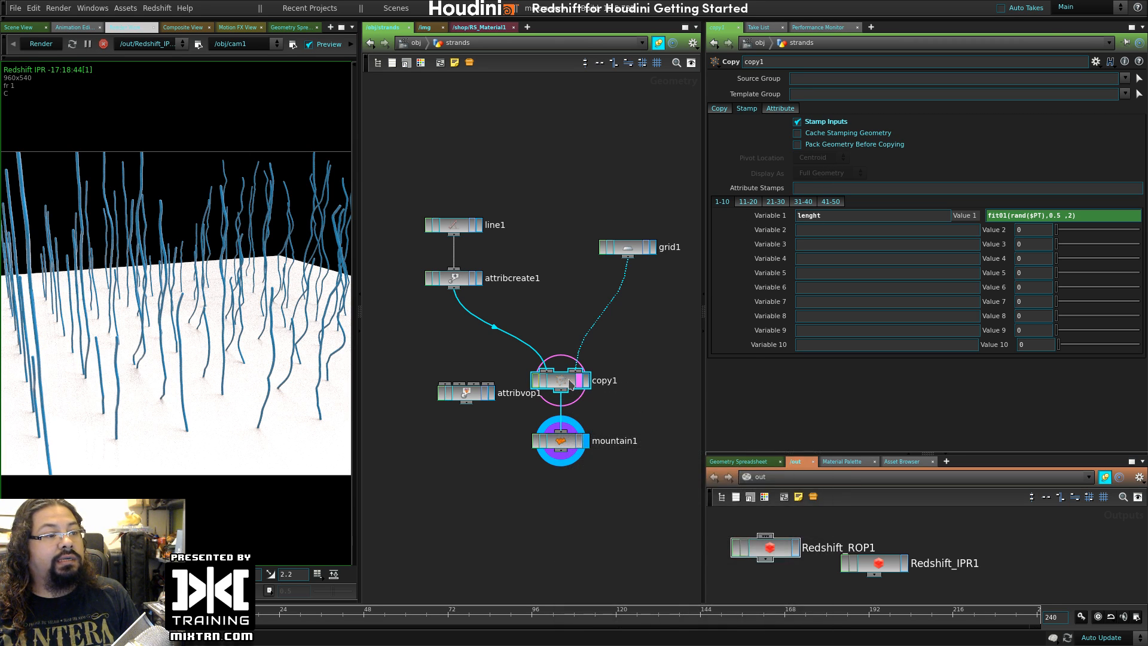
pyautogui.moveTo(560, 380); pyautogui.dragTo(561, 384)
pyautogui.click(779, 108)
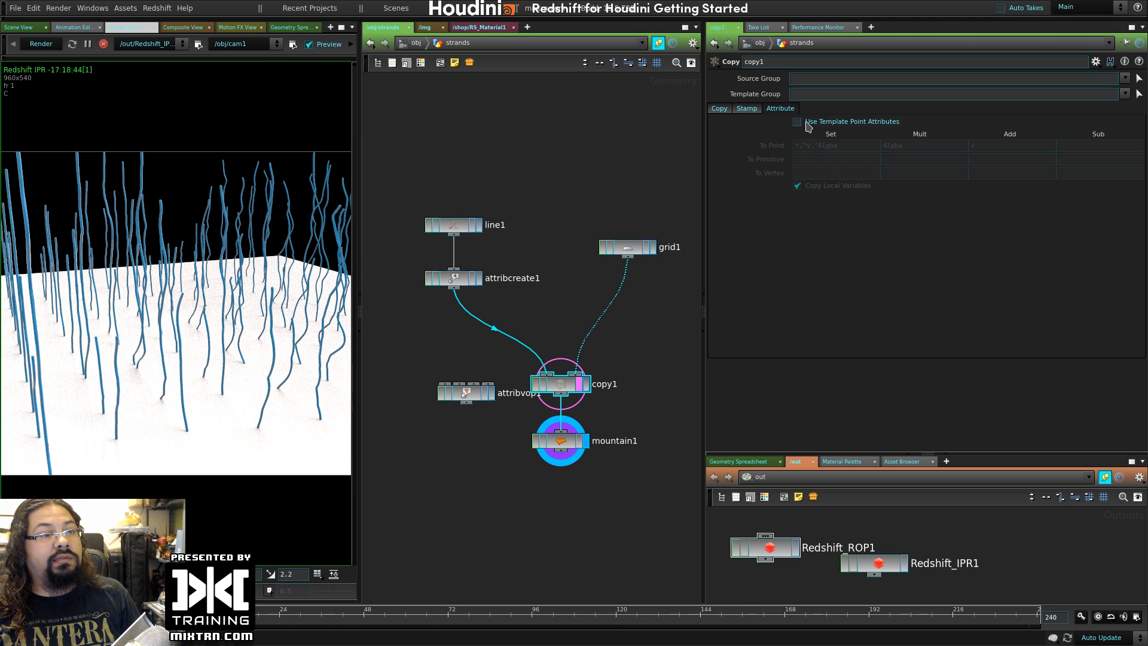
# - Restart the Redshift IPR render and display attribcreate1 so only the single source line renders
pyautogui.click(42, 46)
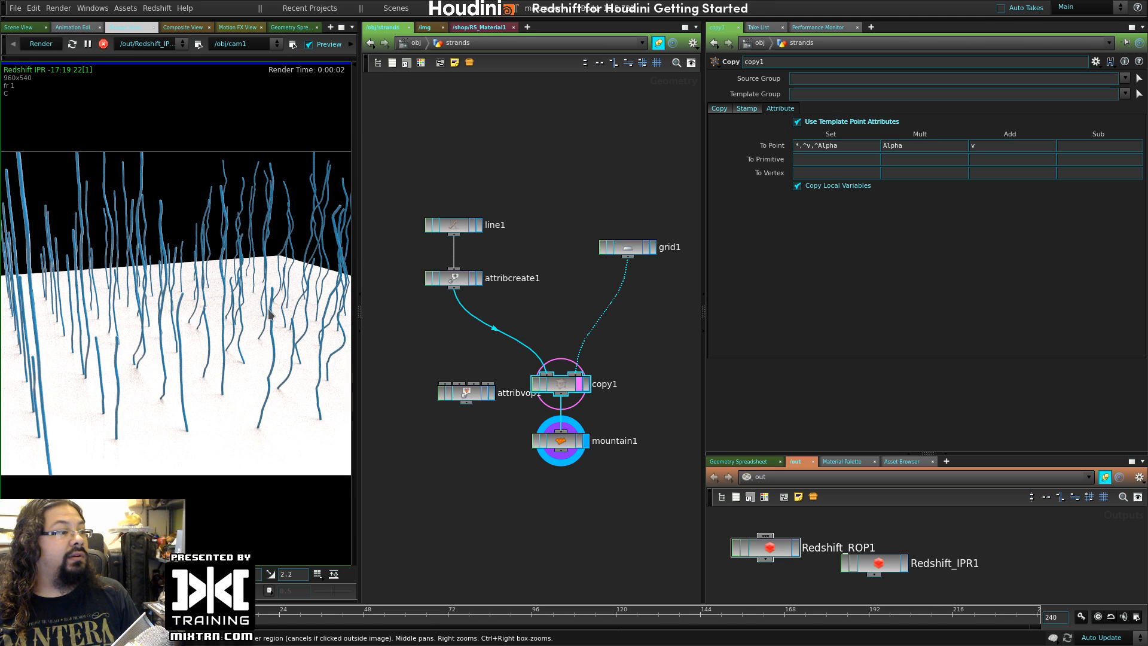
pyautogui.click(478, 281)
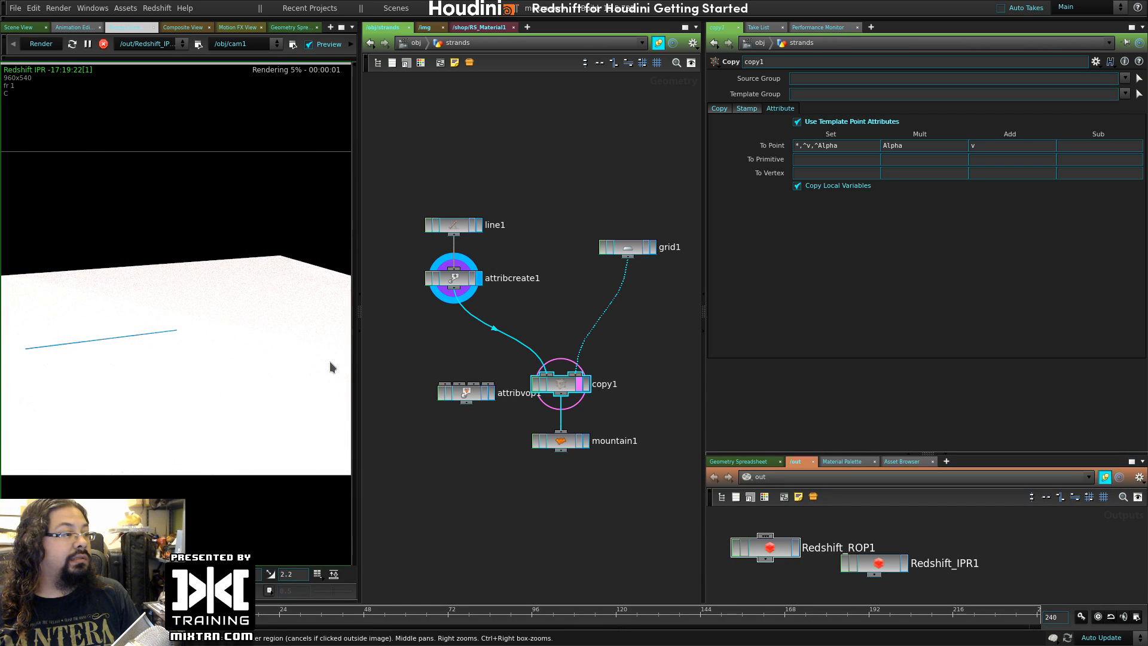
# - Review attribcreate1's parameters, then the strands object's Redshift point attribute choices and its strand rendering settings
pyautogui.click(454, 283)
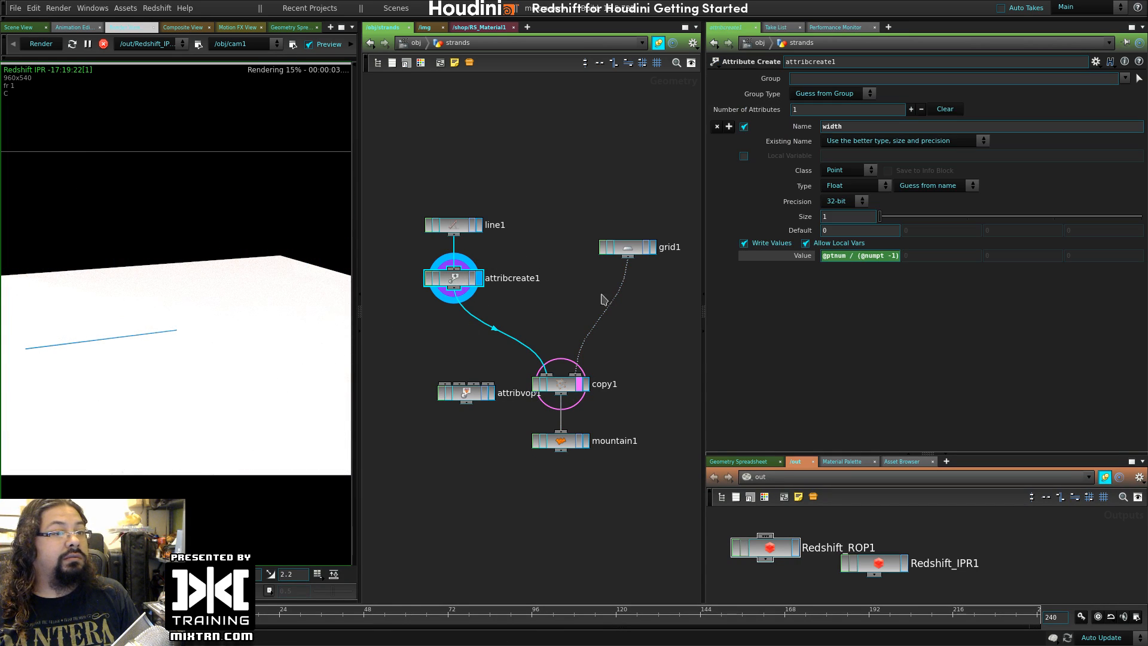
pyautogui.click(416, 43)
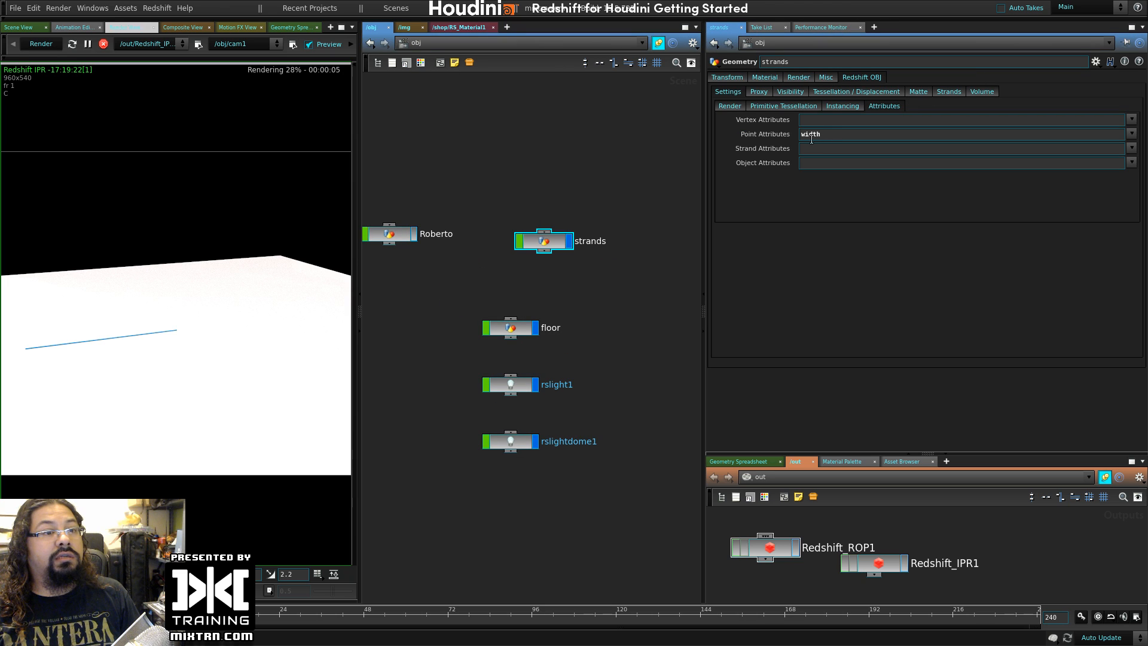
pyautogui.click(1131, 134)
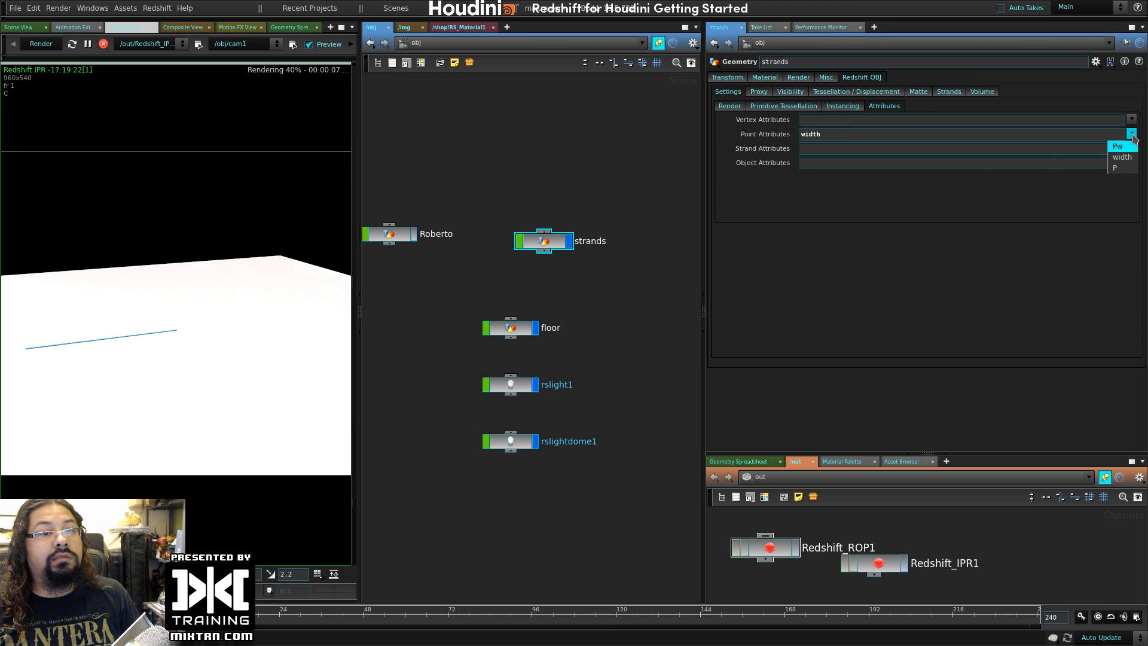
pyautogui.click(946, 147)
pyautogui.click(1129, 150)
pyautogui.click(1124, 148)
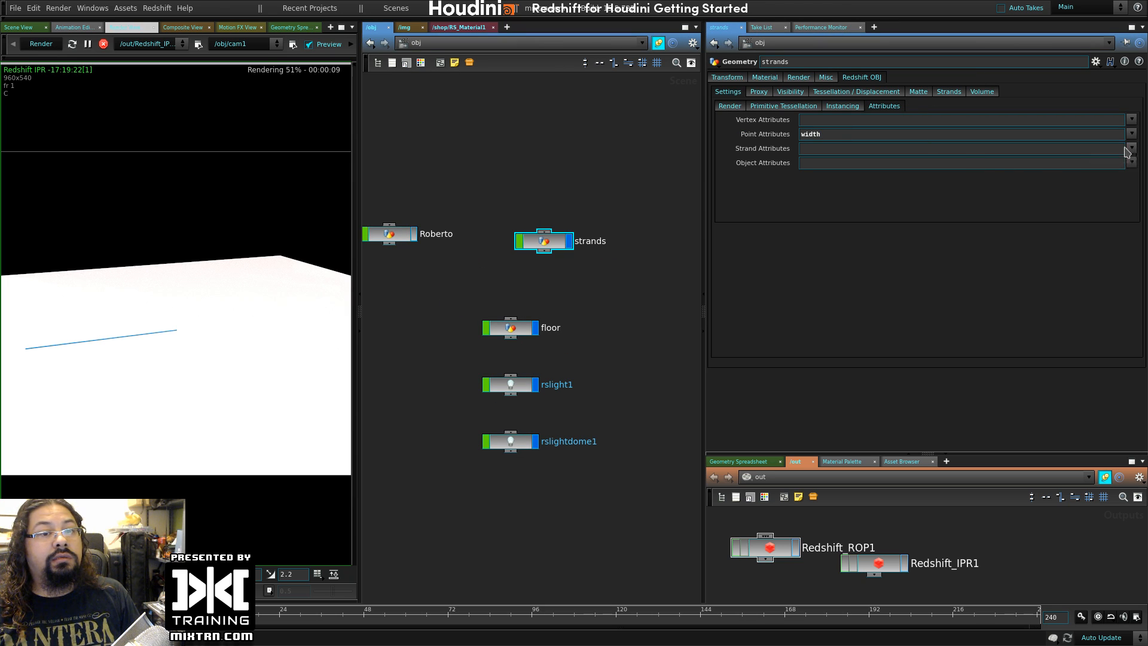
pyautogui.click(981, 93)
pyautogui.click(948, 93)
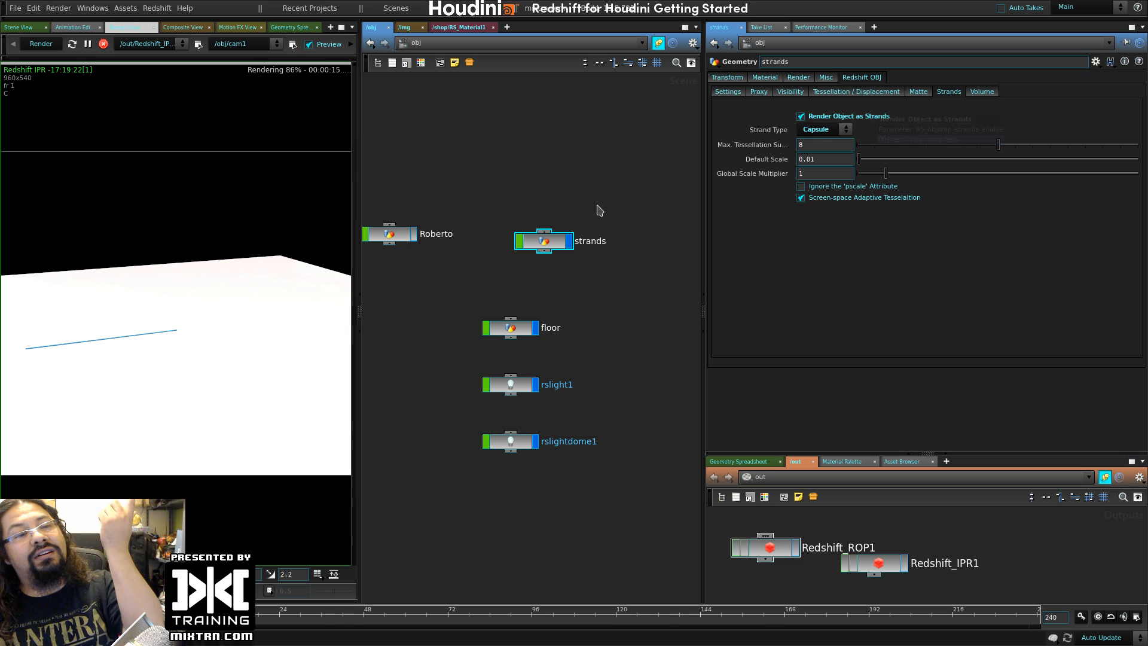
# - Inside the strands network, rename the point attribute made by attribcreate1 to pscale
pyautogui.doubleClick(550, 244)
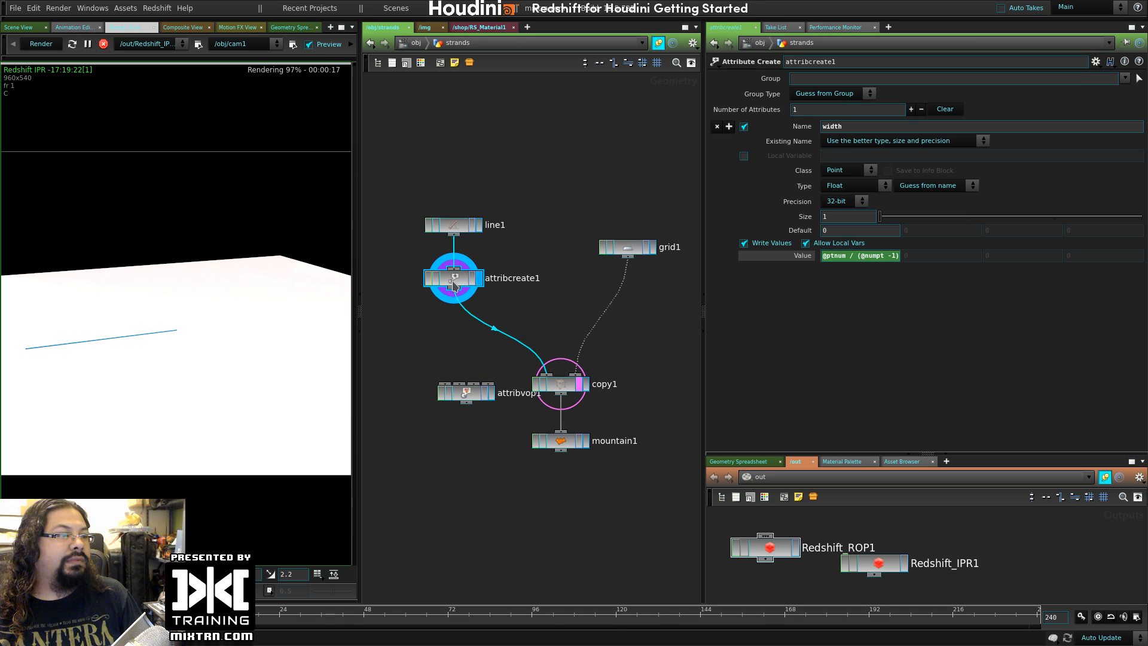
pyautogui.write('pscale')
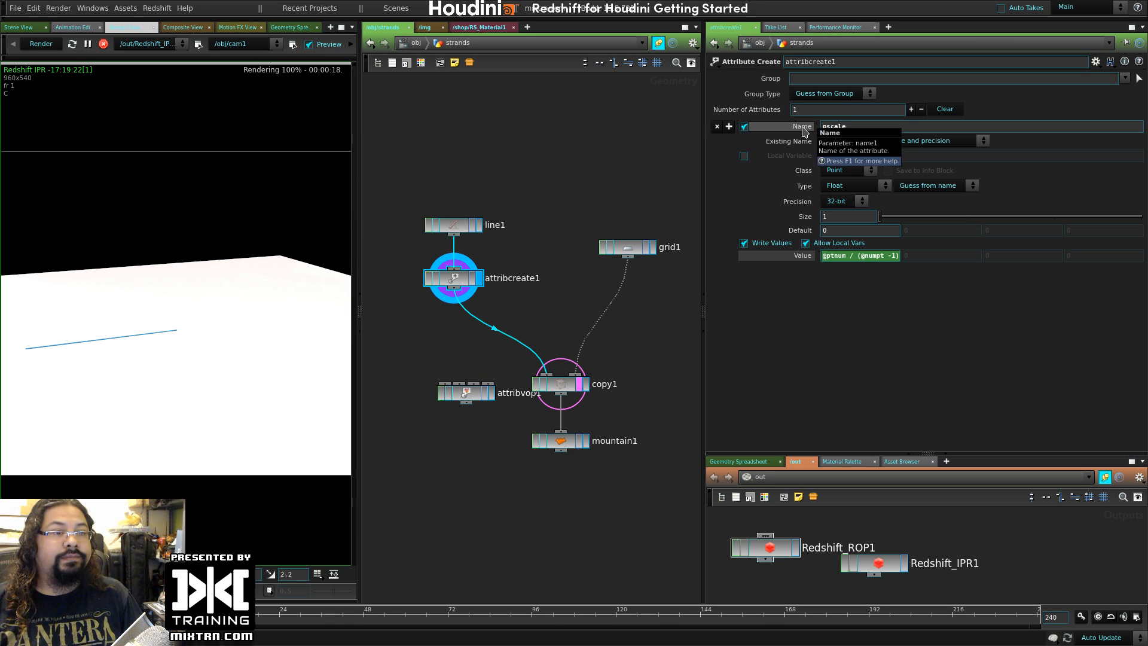
pyautogui.press('Return')
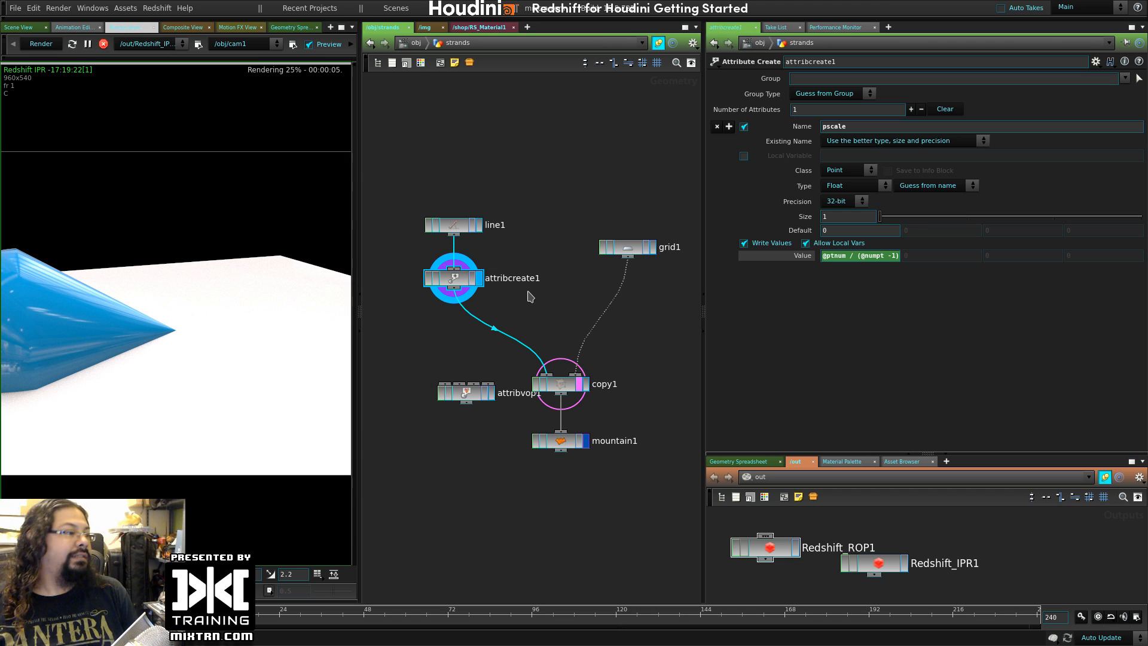
# - Stop the Redshift IPR render and show mountain1's displaced strands in the scene view, with that node selected
pyautogui.click(515, 295)
pyautogui.click(103, 45)
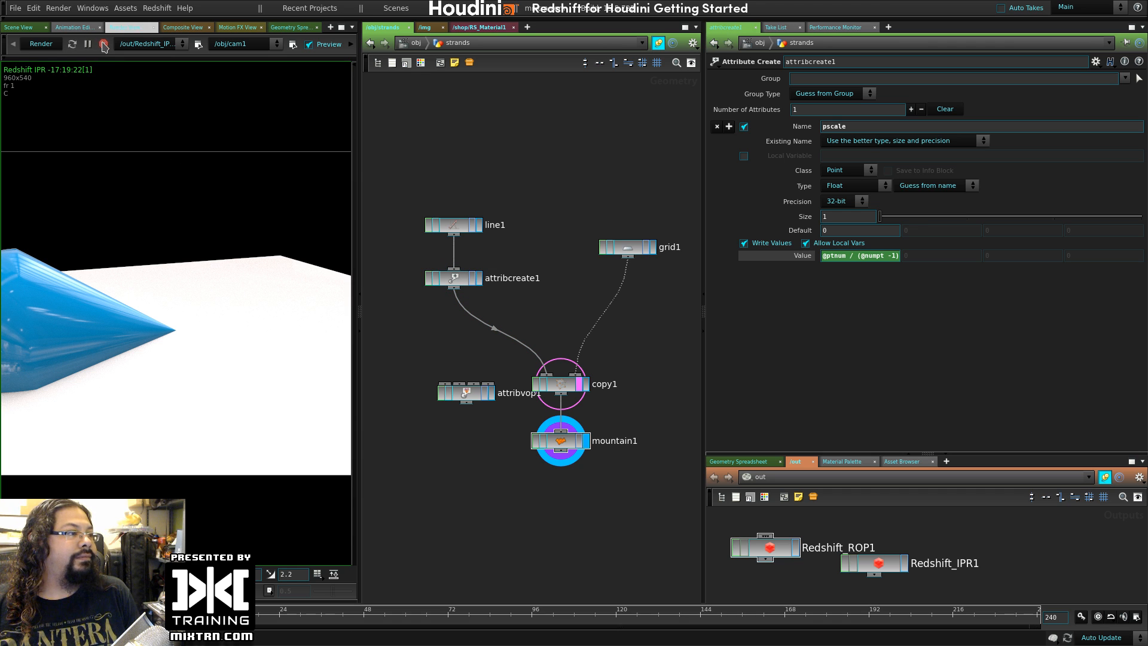
pyautogui.click(18, 27)
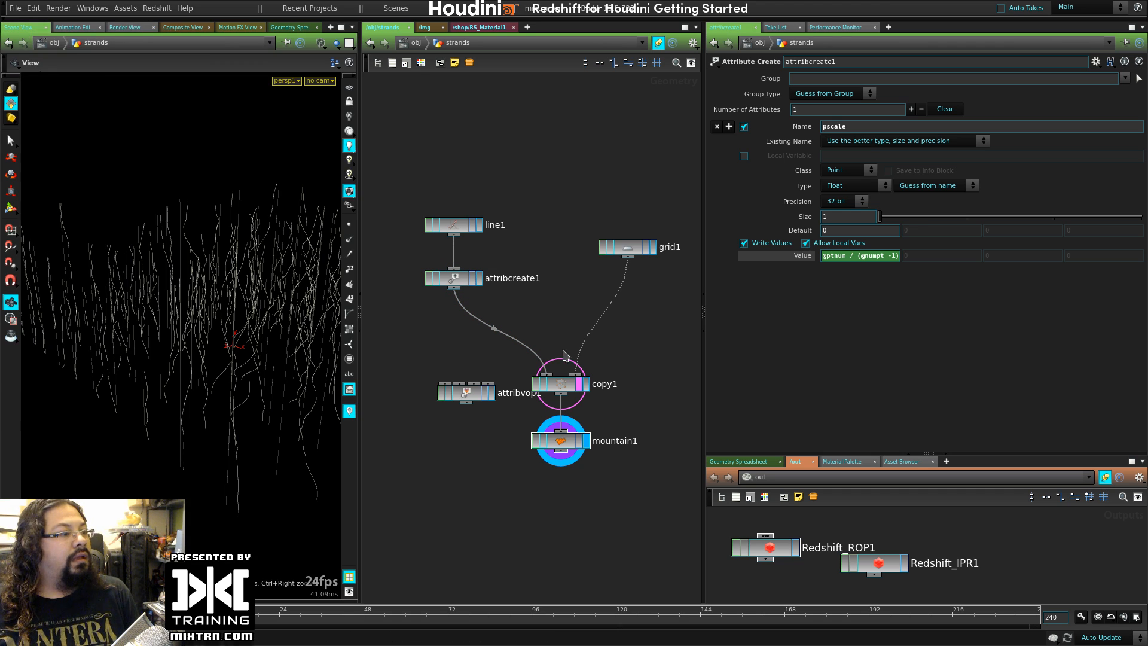
pyautogui.click(565, 440)
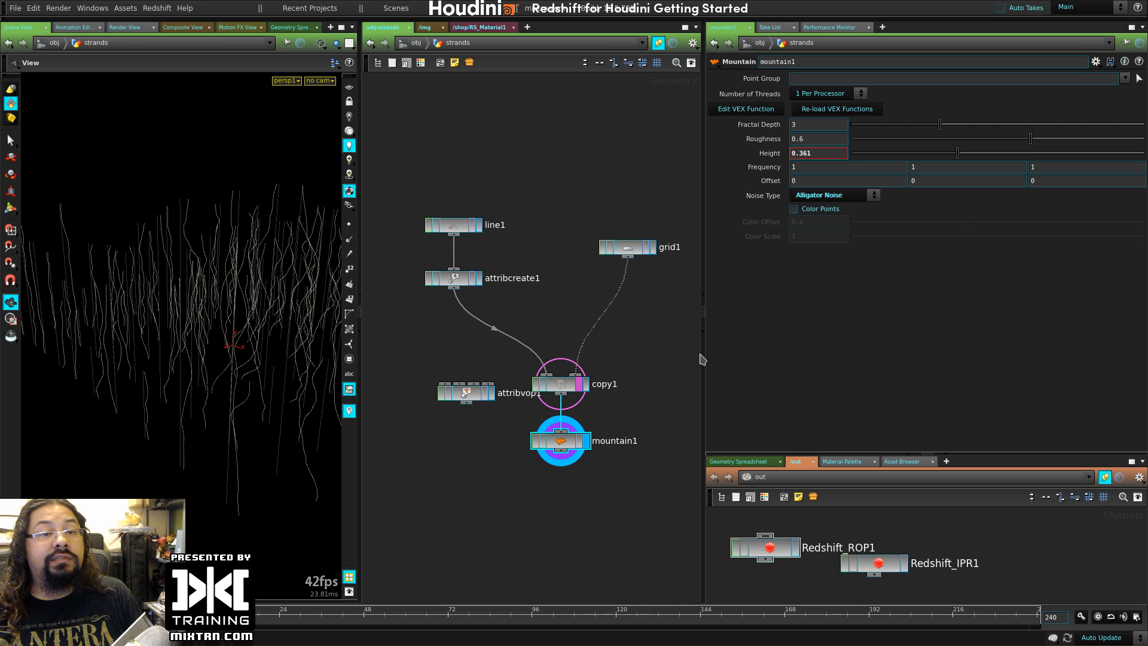
# - Move the Houdini window aside and check CPU and memory load in System Monitor, then minimize the monitor
pyautogui.keyDown('alt'); pyautogui.moveTo(943, 220); pyautogui.dragTo(873, 248); pyautogui.keyUp('alt')
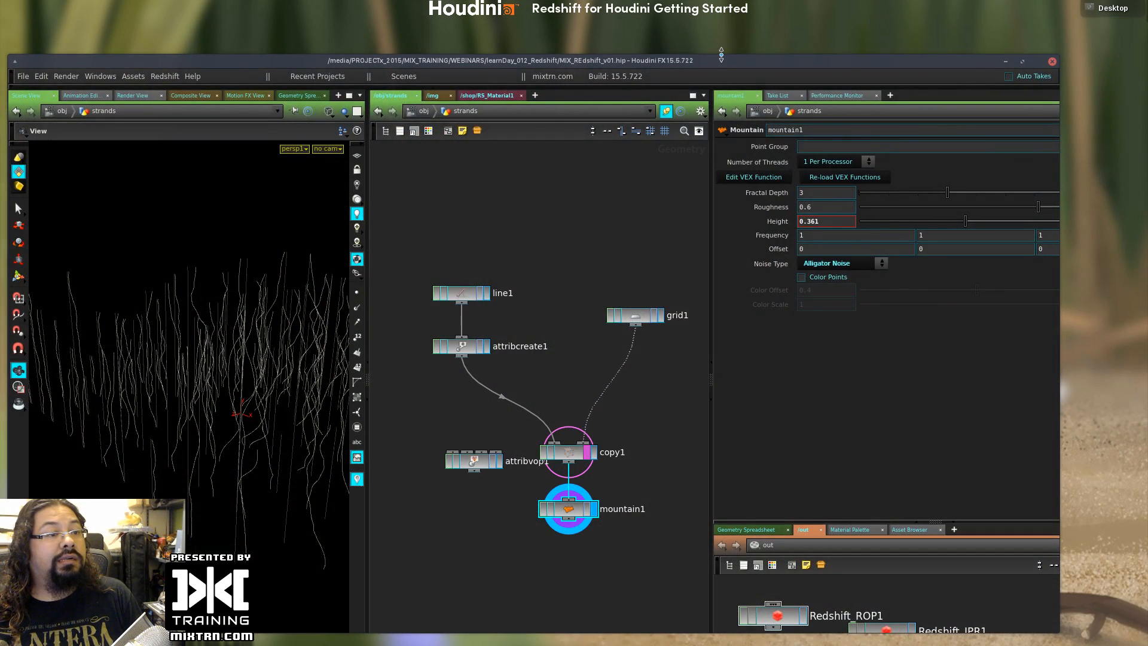
pyautogui.moveTo(868, 64); pyautogui.dragTo(904, 30)
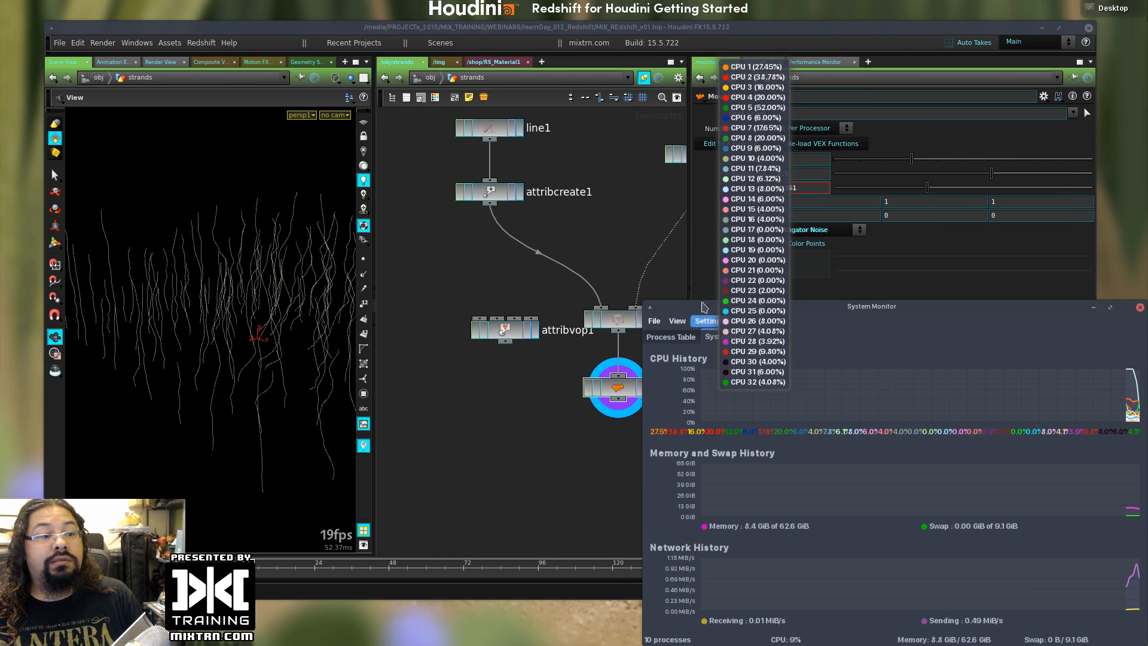
pyautogui.click(1106, 307)
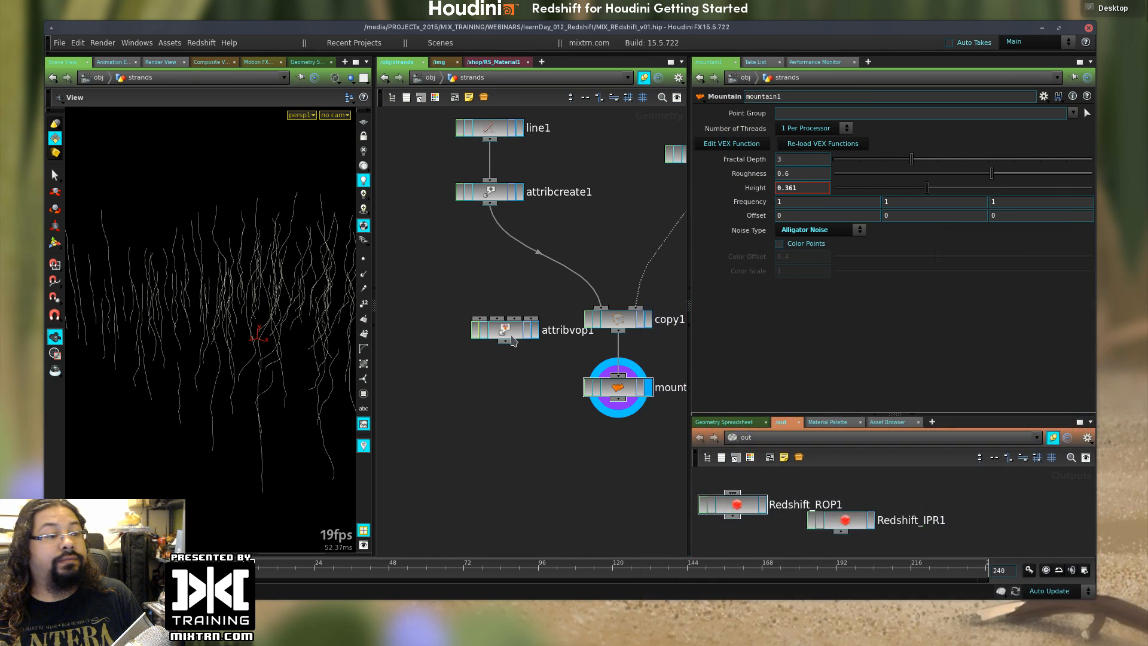
# - Wrap attribcreate1's pscale value expression in a fit01 function with 0.1 as the lower output limit
pyautogui.moveTo(570, 416); pyautogui.dragTo(463, 395, button='middle')
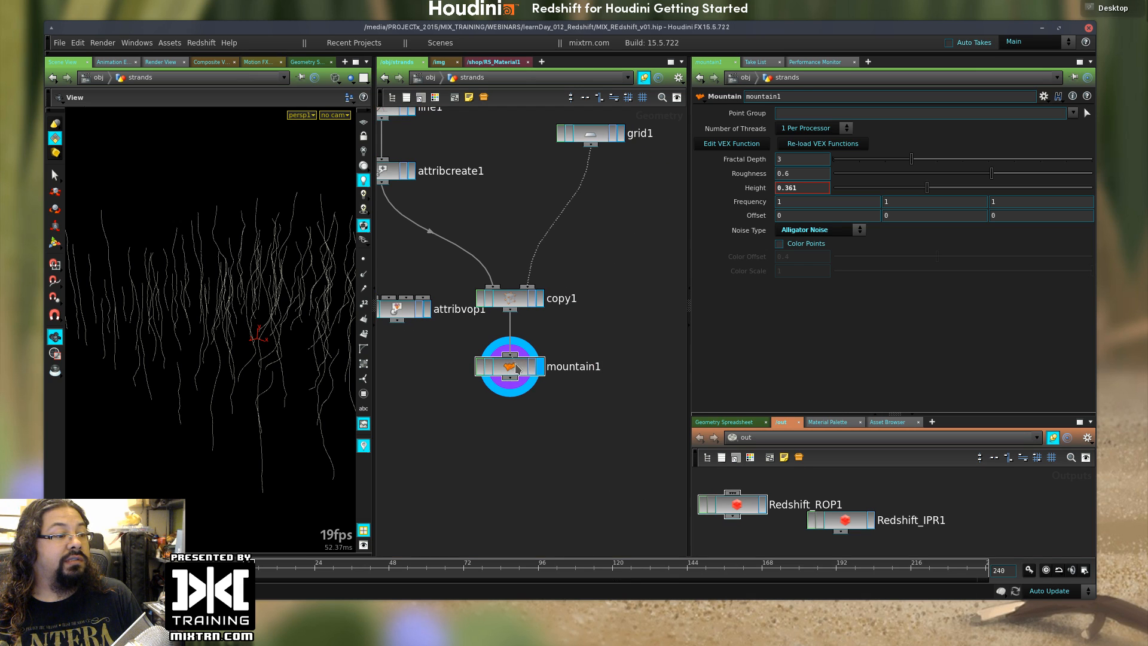
pyautogui.moveTo(517, 365); pyautogui.dragTo(514, 372)
pyautogui.moveTo(511, 312); pyautogui.dragTo(509, 355)
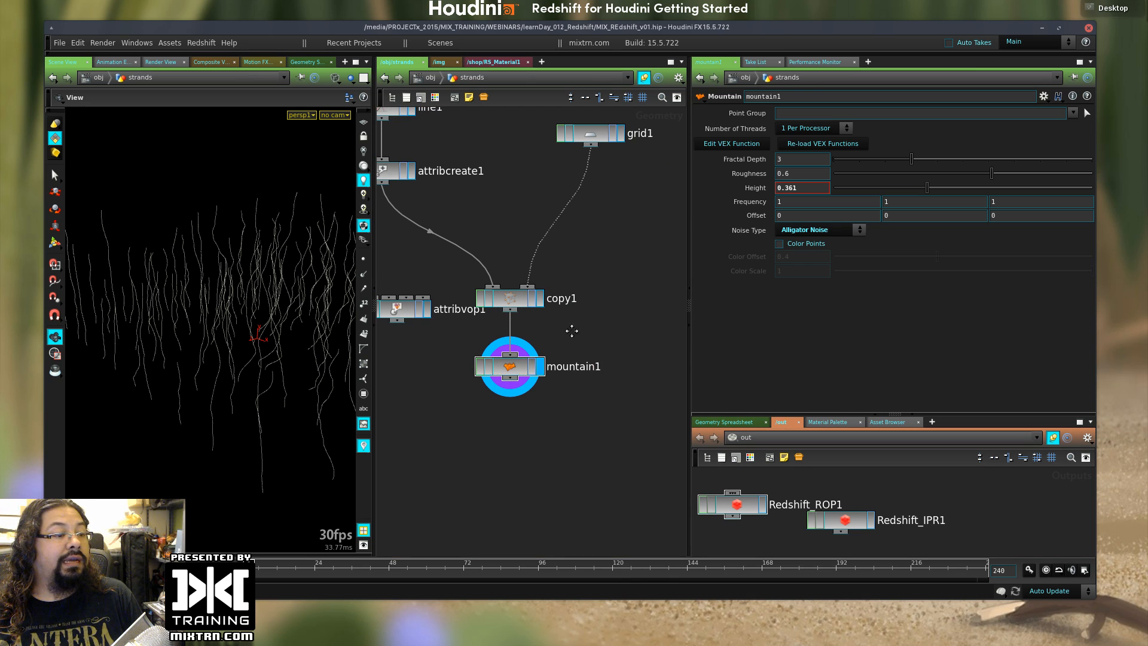
pyautogui.moveTo(469, 200); pyautogui.dragTo(581, 283, button='middle')
pyautogui.click(508, 255)
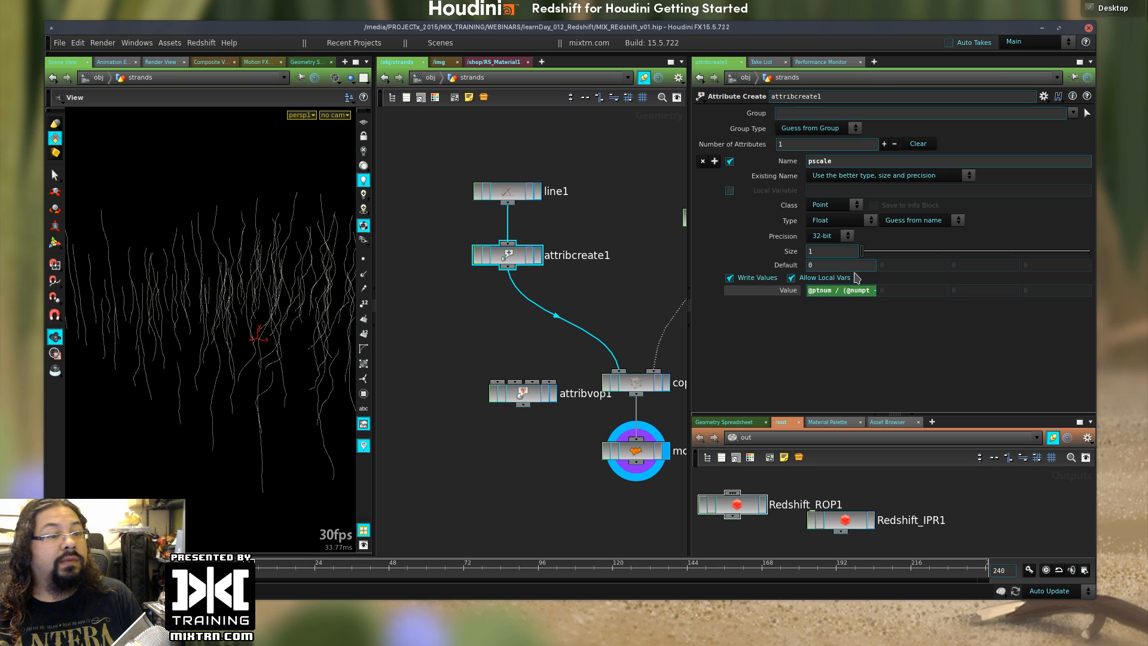
pyautogui.click(787, 291)
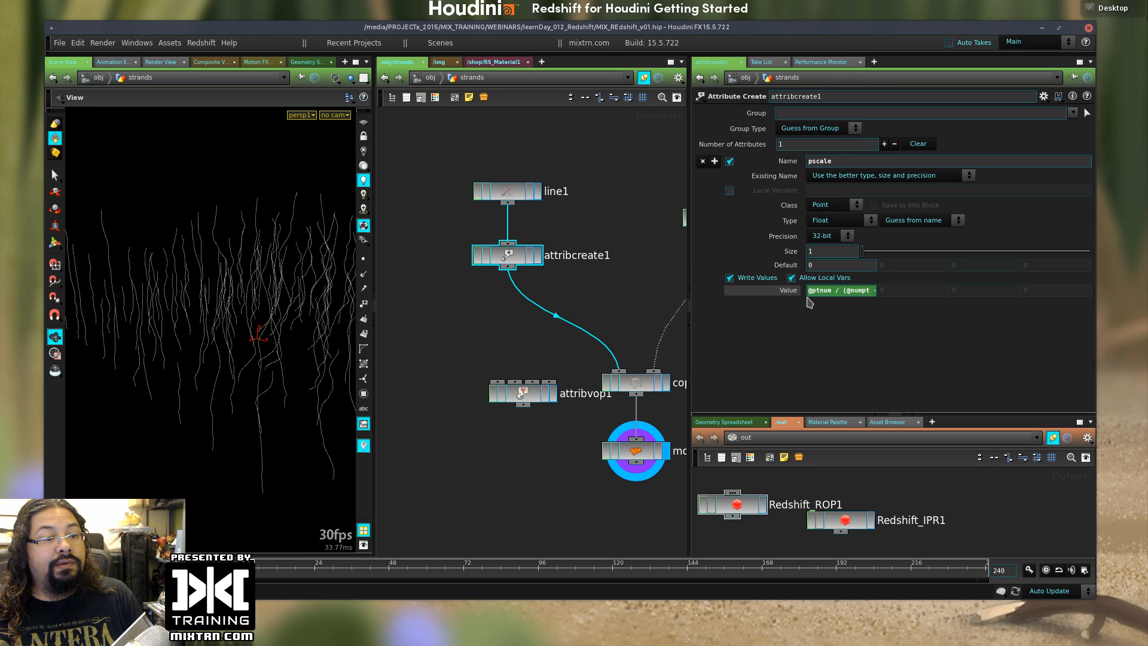
pyautogui.write('fit01')
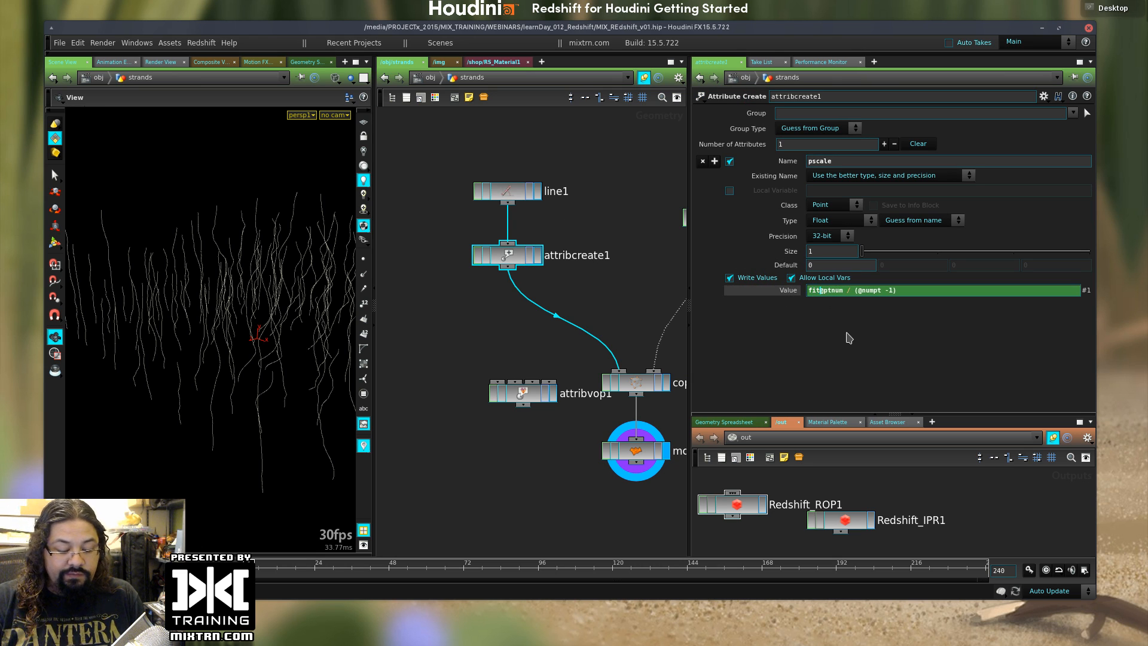
pyautogui.write('(')
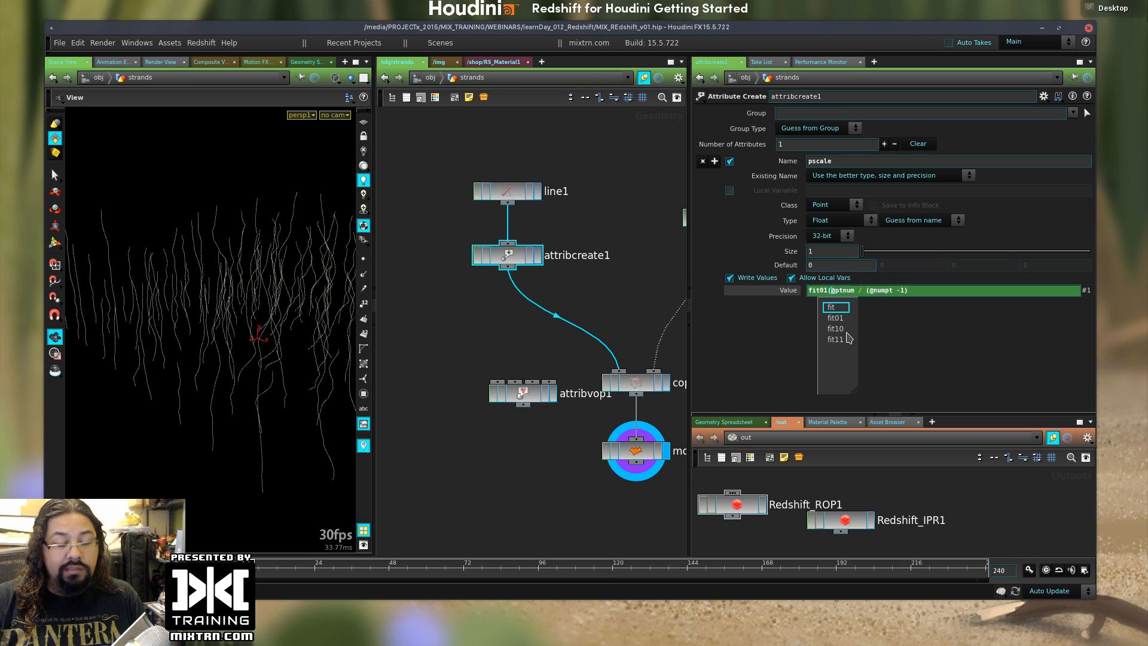
pyautogui.press('End')
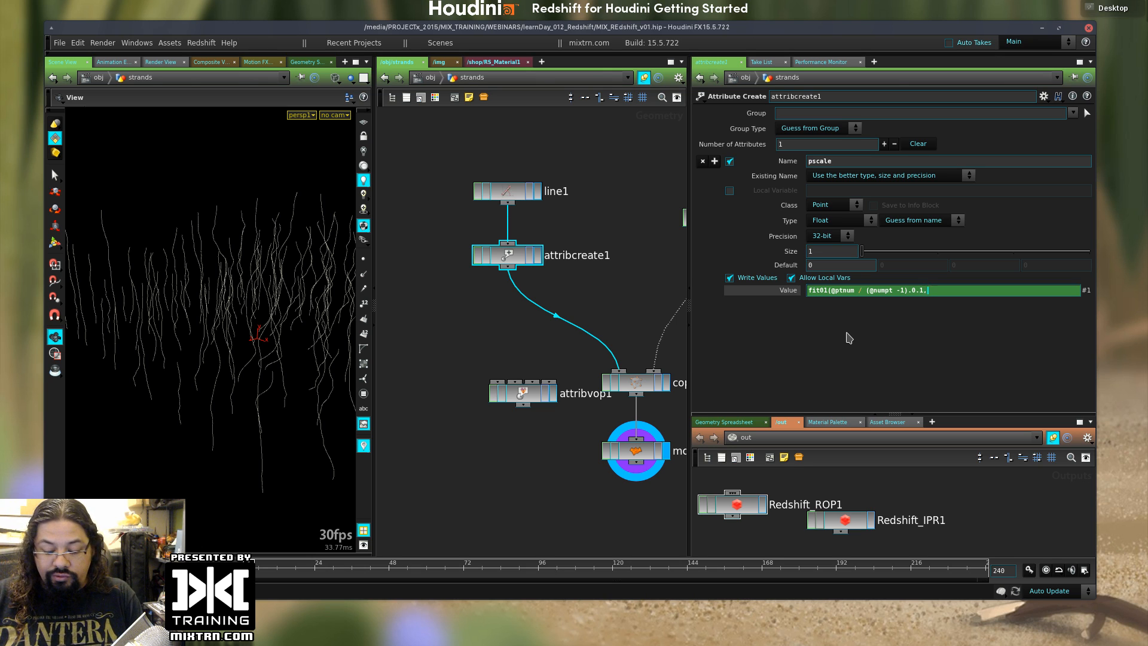
pyautogui.write('0')
pyautogui.press('Return')
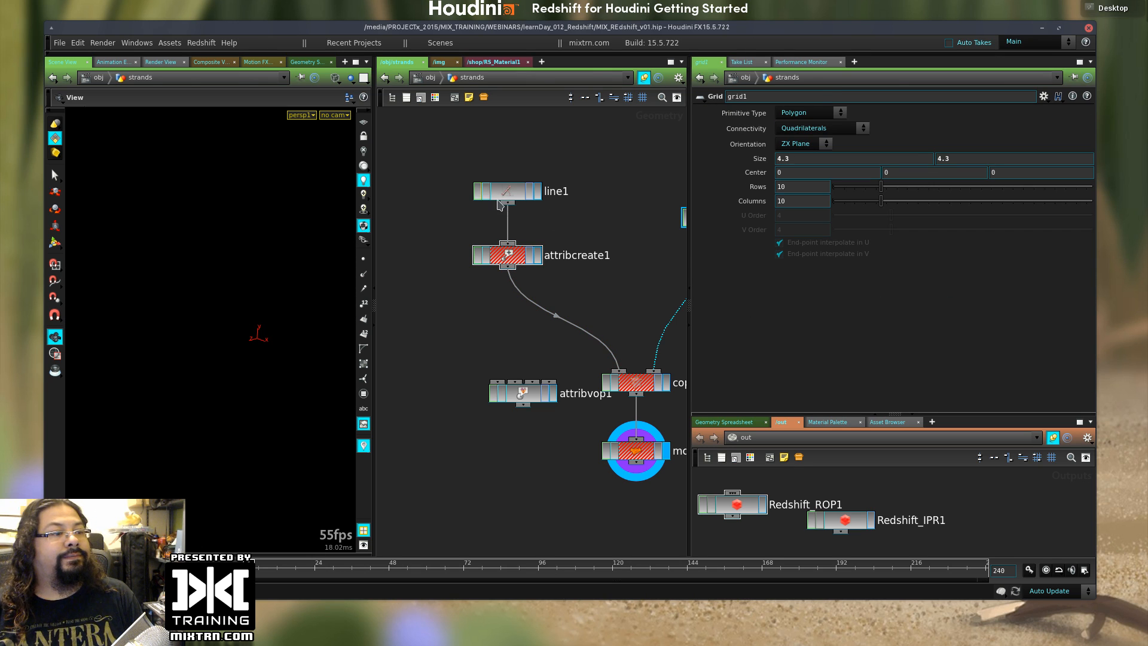
# - Maximize the Houdini window and set the upper output limit in attribcreate1's fit01 expression to 0.3
pyautogui.click(506, 252)
pyautogui.click(870, 290)
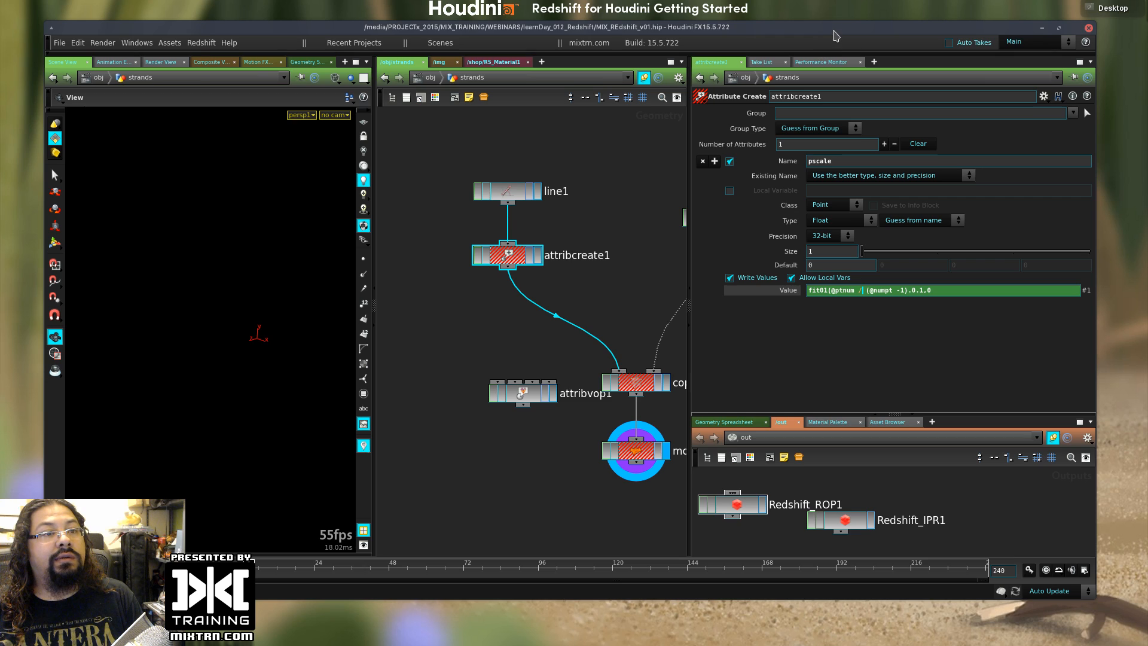
pyautogui.doubleClick(834, 27)
pyautogui.click(985, 266)
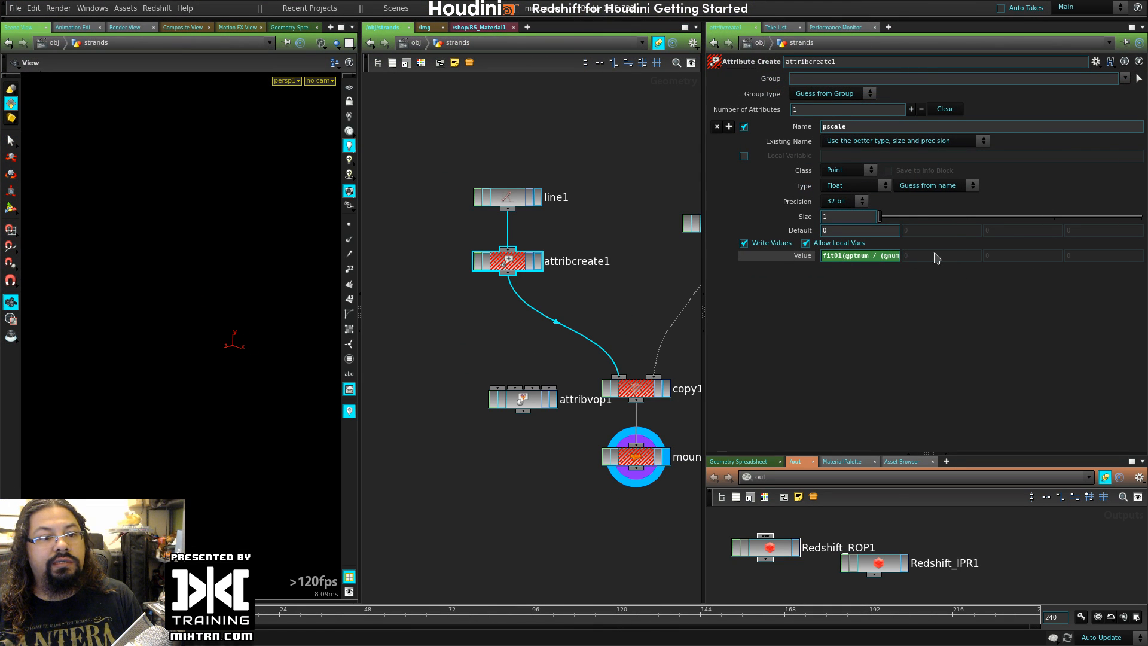
pyautogui.click(884, 254)
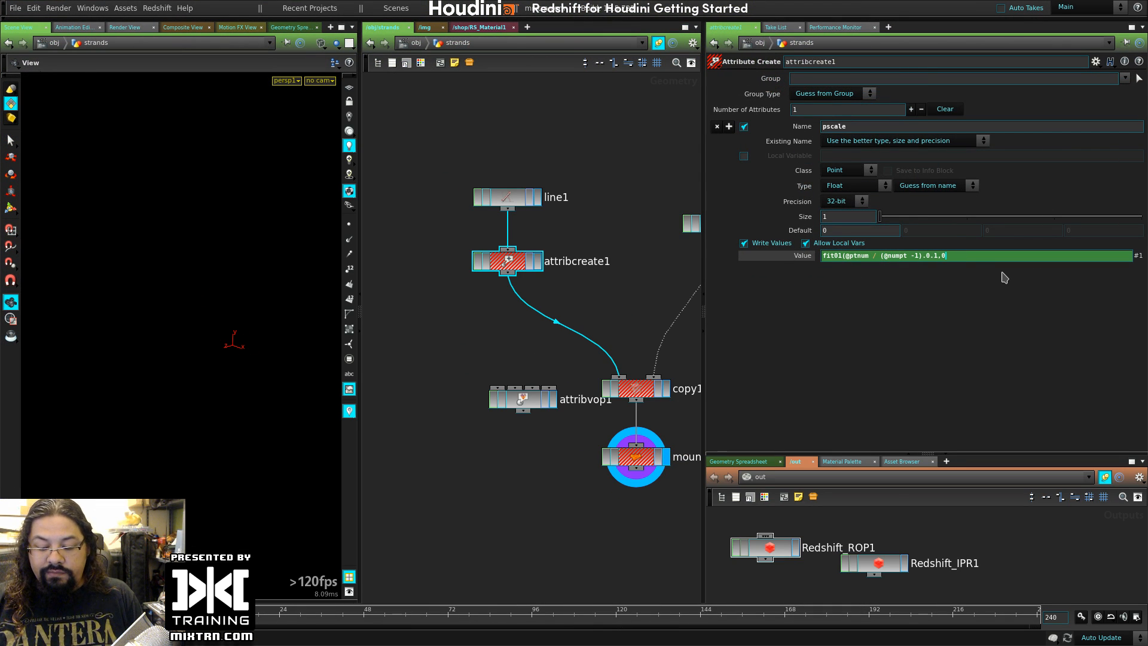
pyautogui.press('Return')
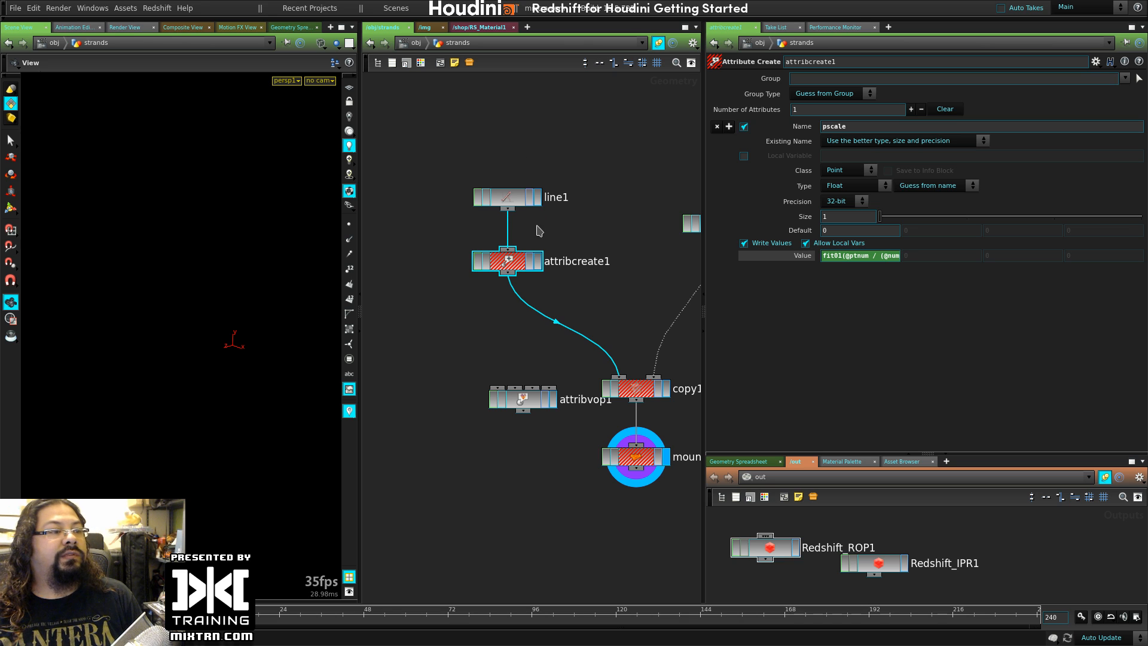
# - Display attribcreate1, widen the parameter area, and add the closing parenthesis to its fit01 value expression
pyautogui.click(534, 263)
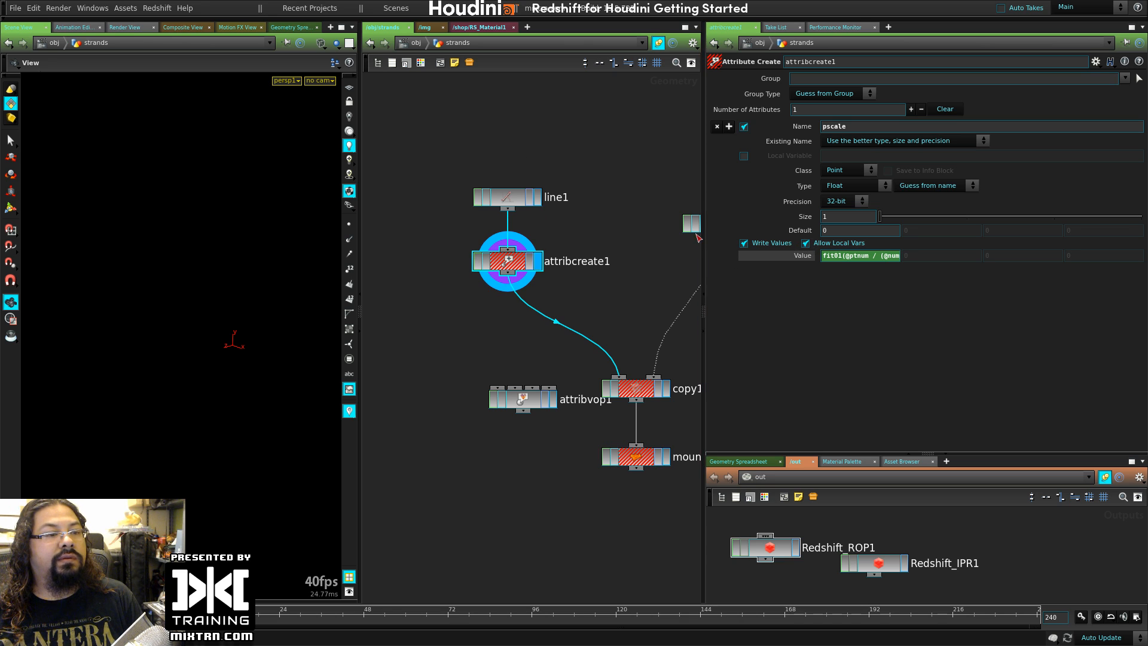
pyautogui.moveTo(703, 234); pyautogui.dragTo(577, 235)
pyautogui.click(781, 254)
pyautogui.hotkey('ctrl', 'a')
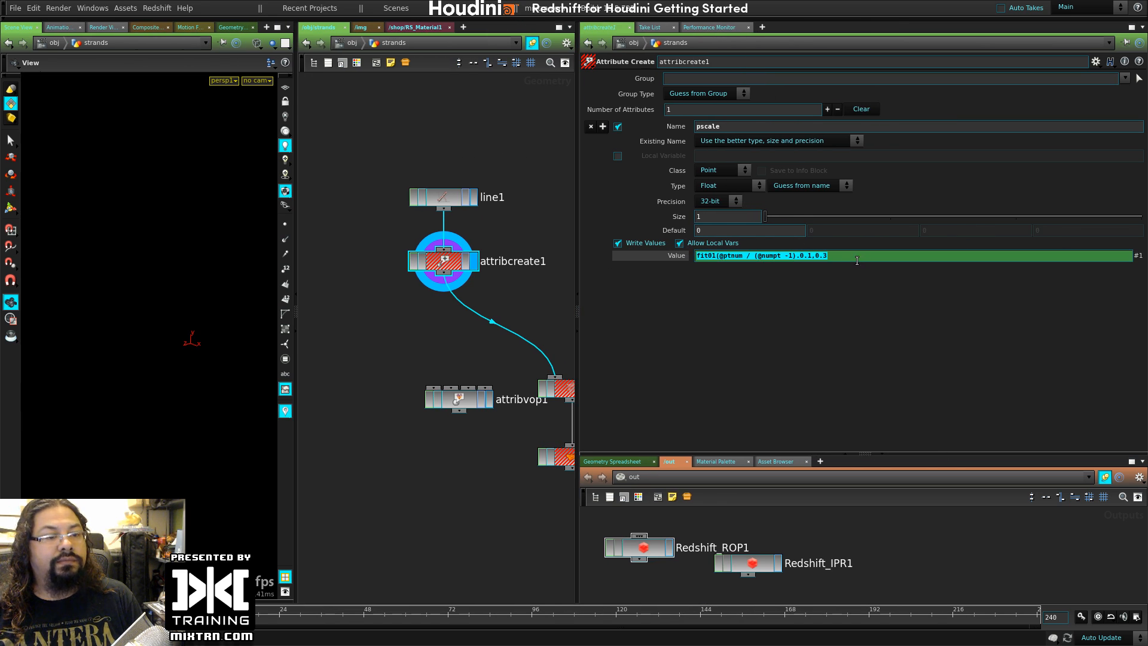
pyautogui.press('End')
pyautogui.write(')')
pyautogui.press('Return')
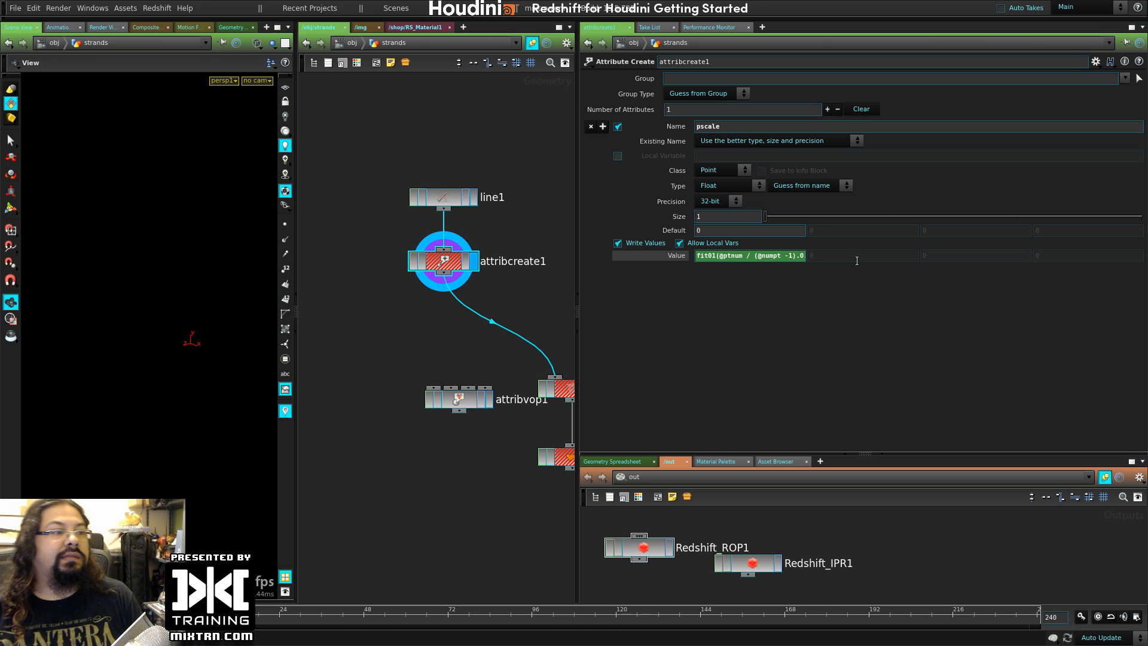
pyautogui.click(728, 256)
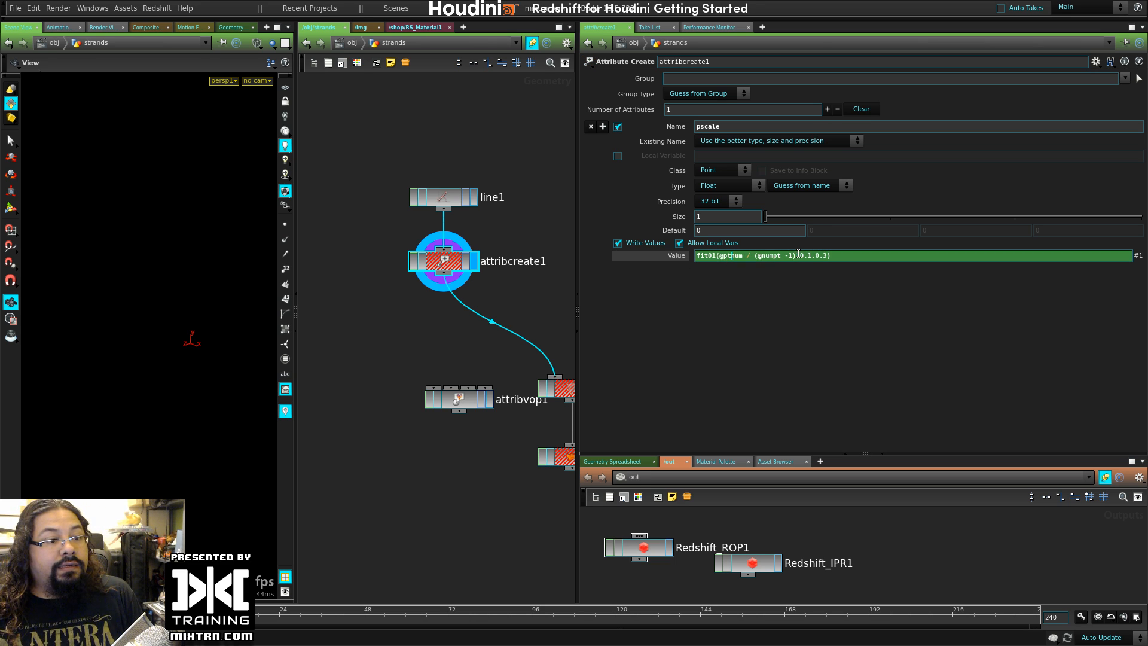
pyautogui.press('BackSpace')
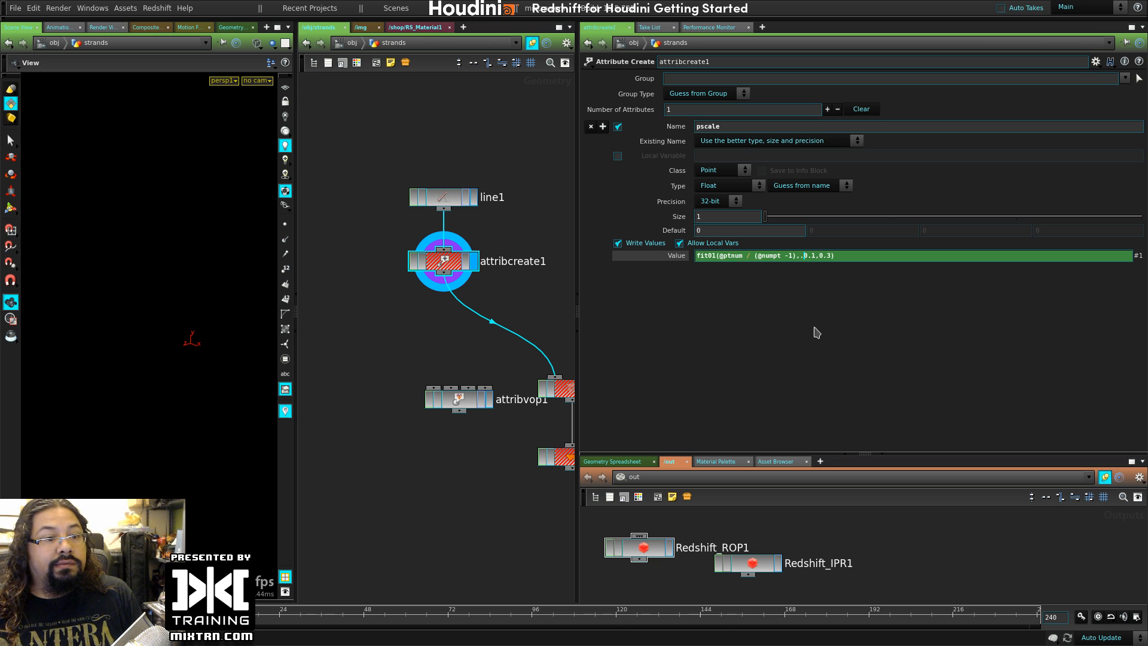
pyautogui.write(',')
pyautogui.press('Return')
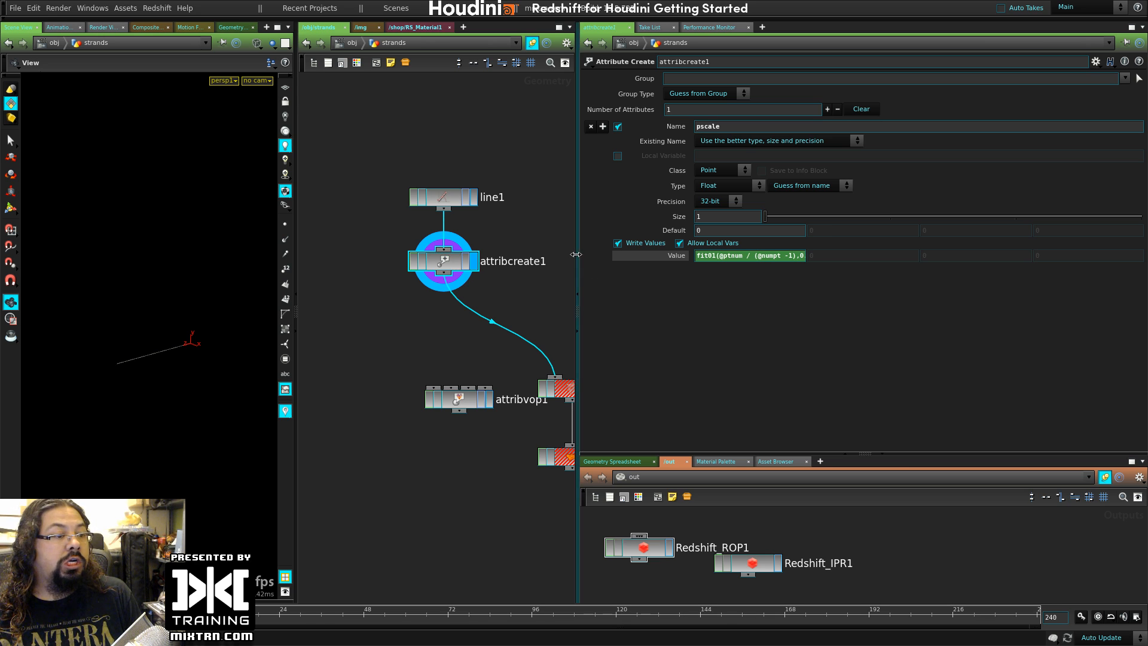
# - Display mountain1 again and render its copied strands in the Redshift IPR to view the pscale-driven thickness
pyautogui.moveTo(577, 262); pyautogui.dragTo(668, 263)
pyautogui.click(554, 377)
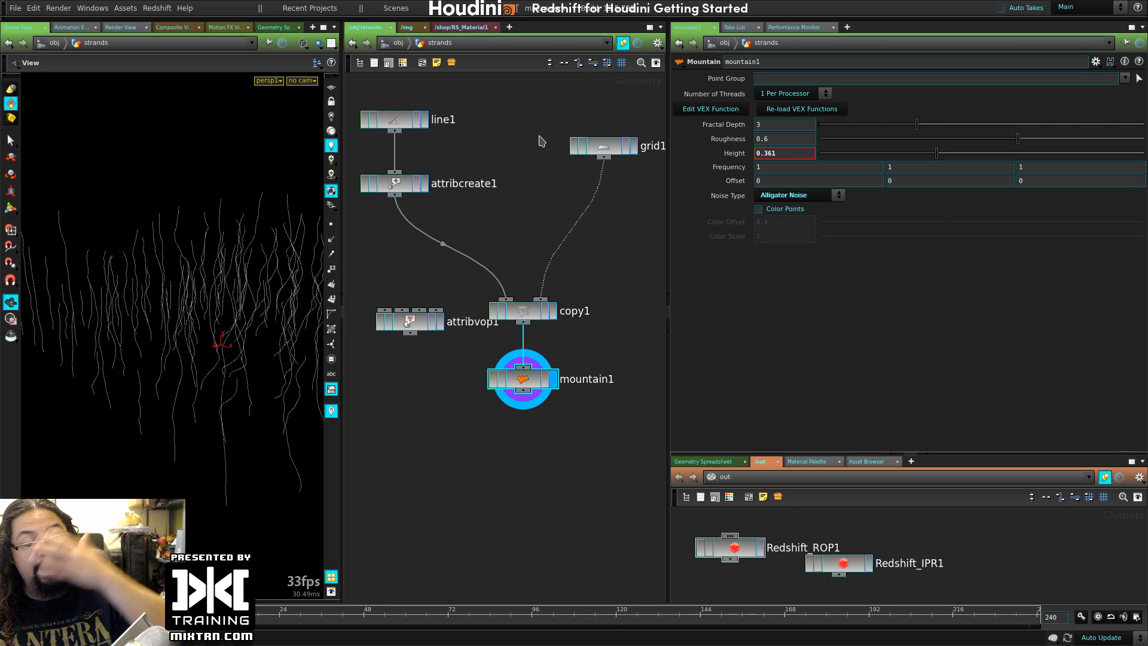
pyautogui.click(122, 19)
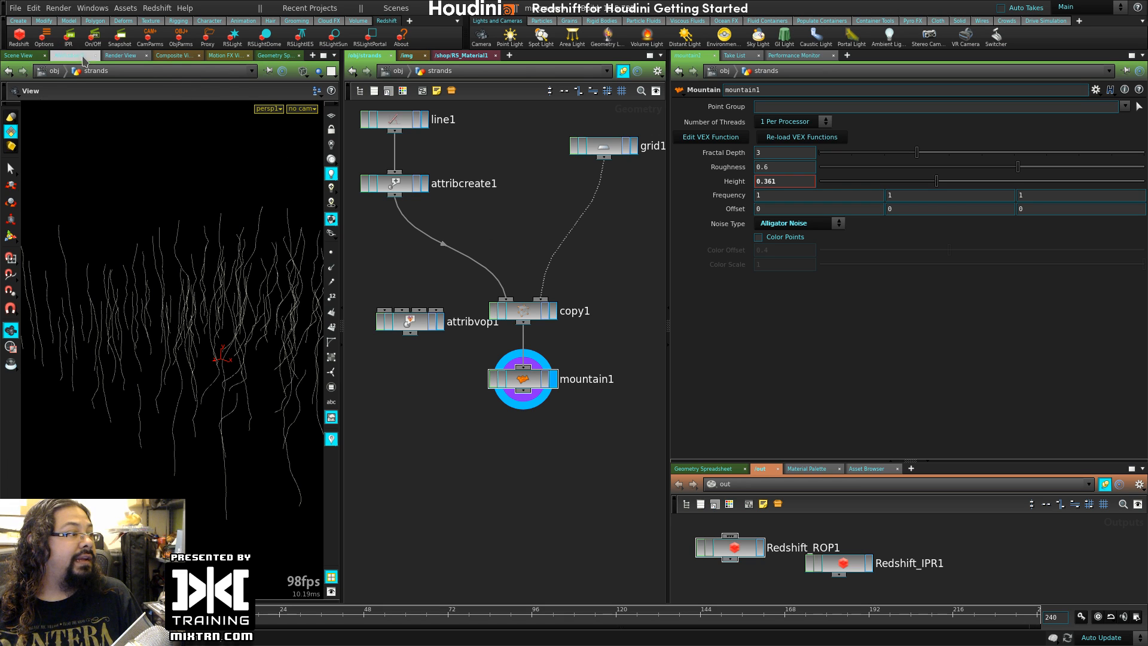
pyautogui.click(120, 55)
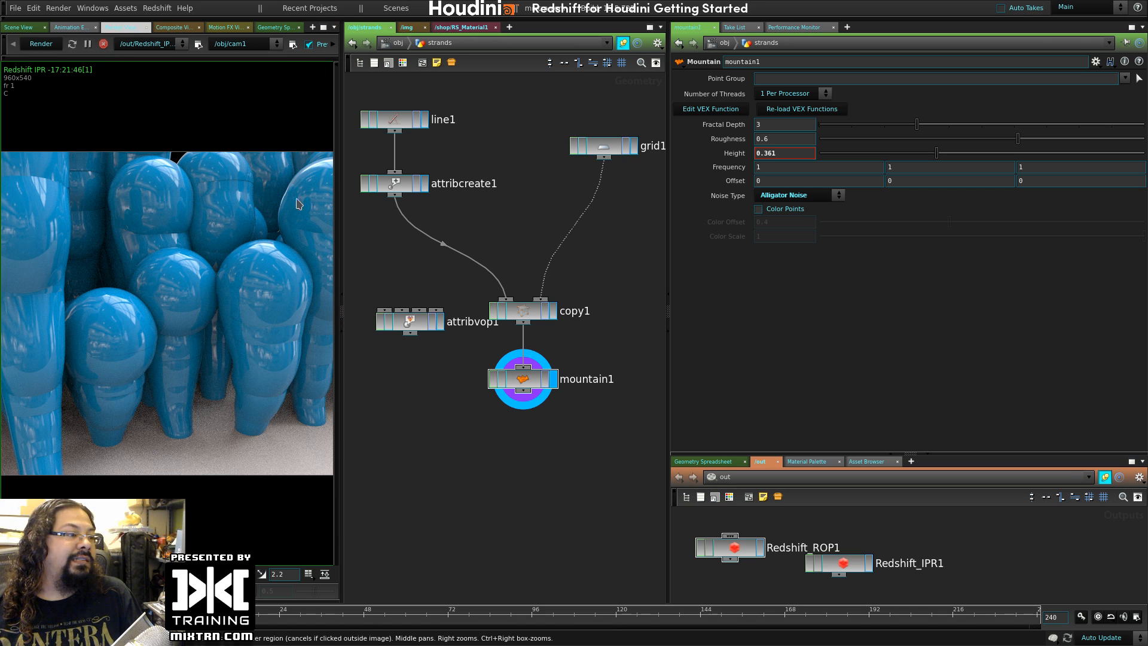
# - In attribcreate1, set the fit01 expression's output range for pscale to 0.05 and 0.1
pyautogui.click(523, 311)
pyautogui.click(395, 182)
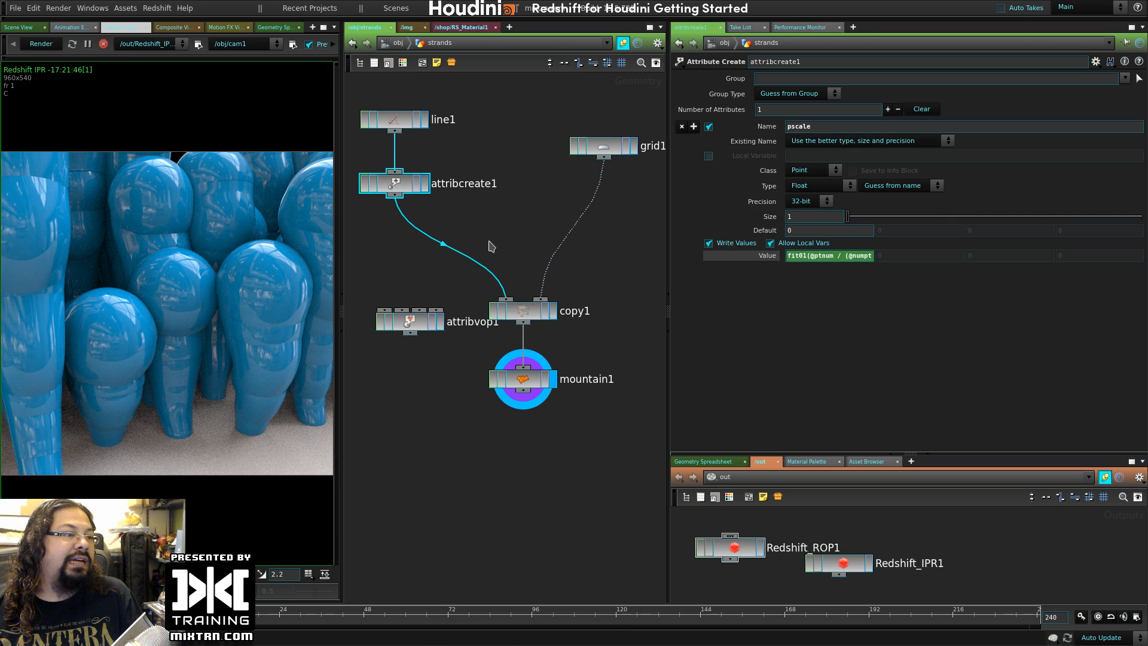
pyautogui.click(834, 256)
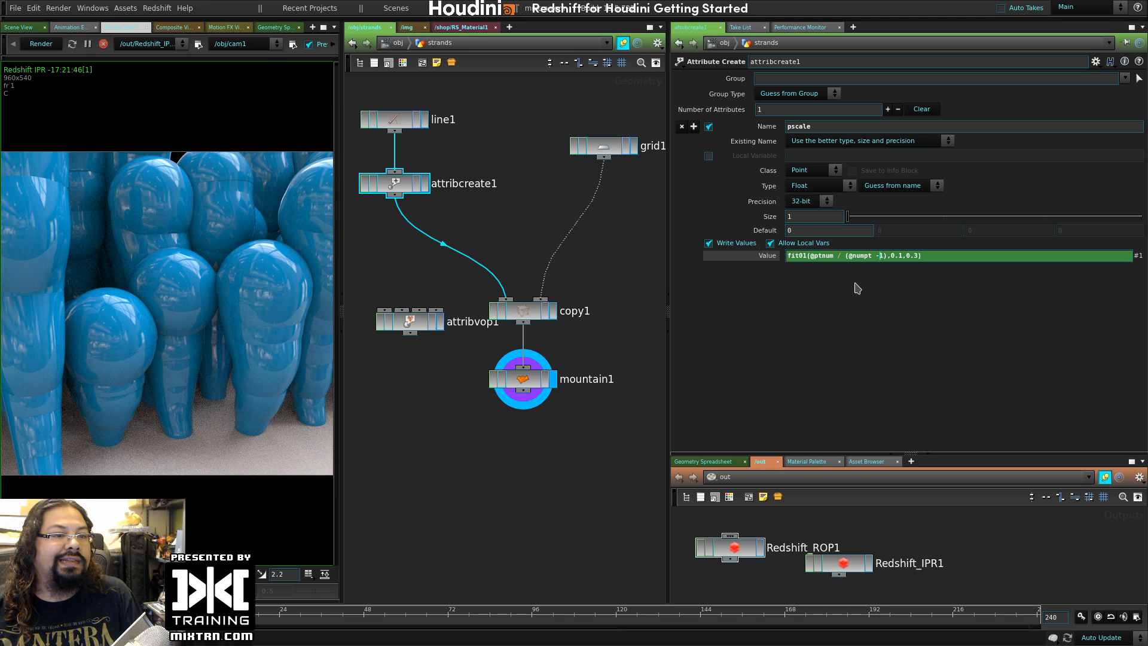
pyautogui.write('05')
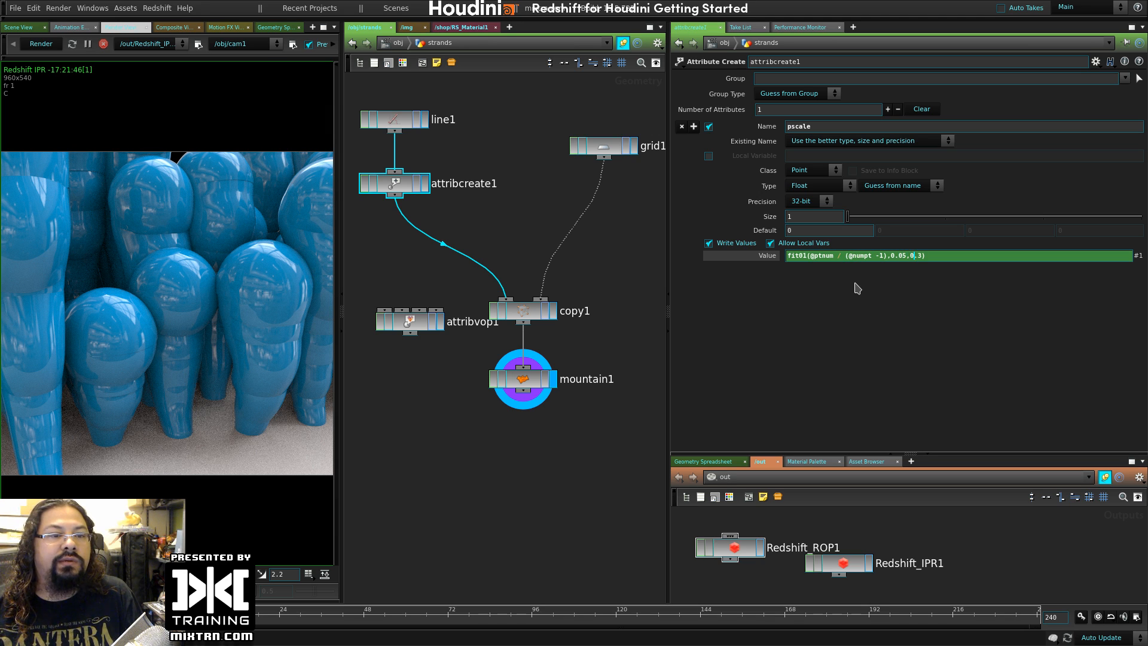
pyautogui.press('Return')
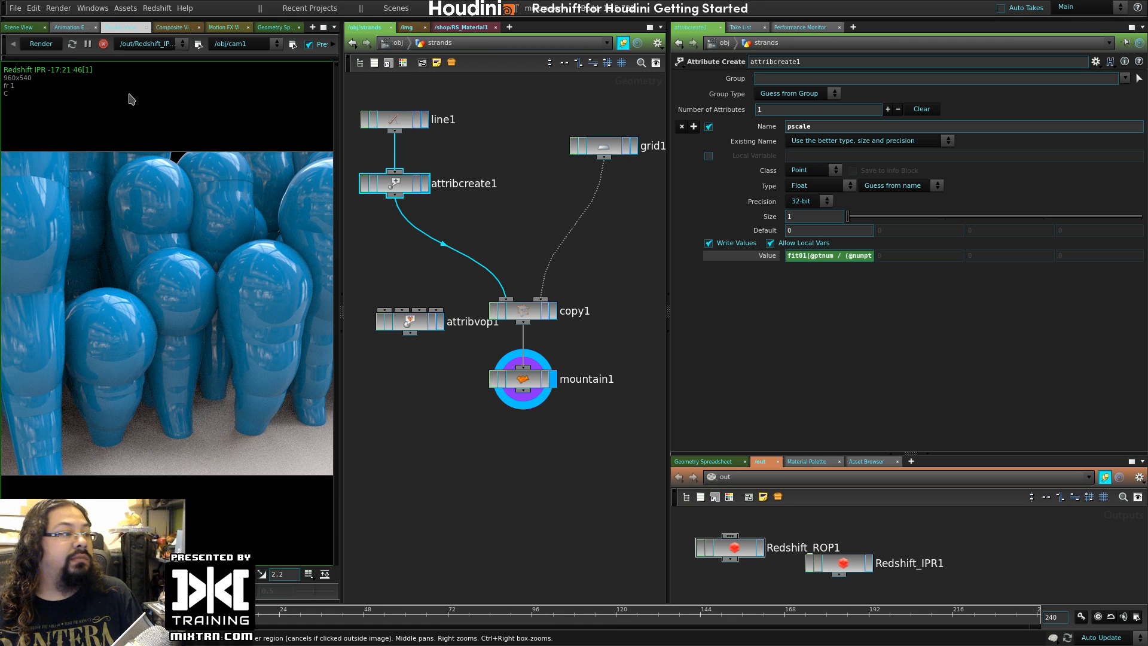
# - Check the pscale values in the geometry spreadsheet and the strands in the scene, then view the IPR render in a wider pane
pyautogui.click(274, 27)
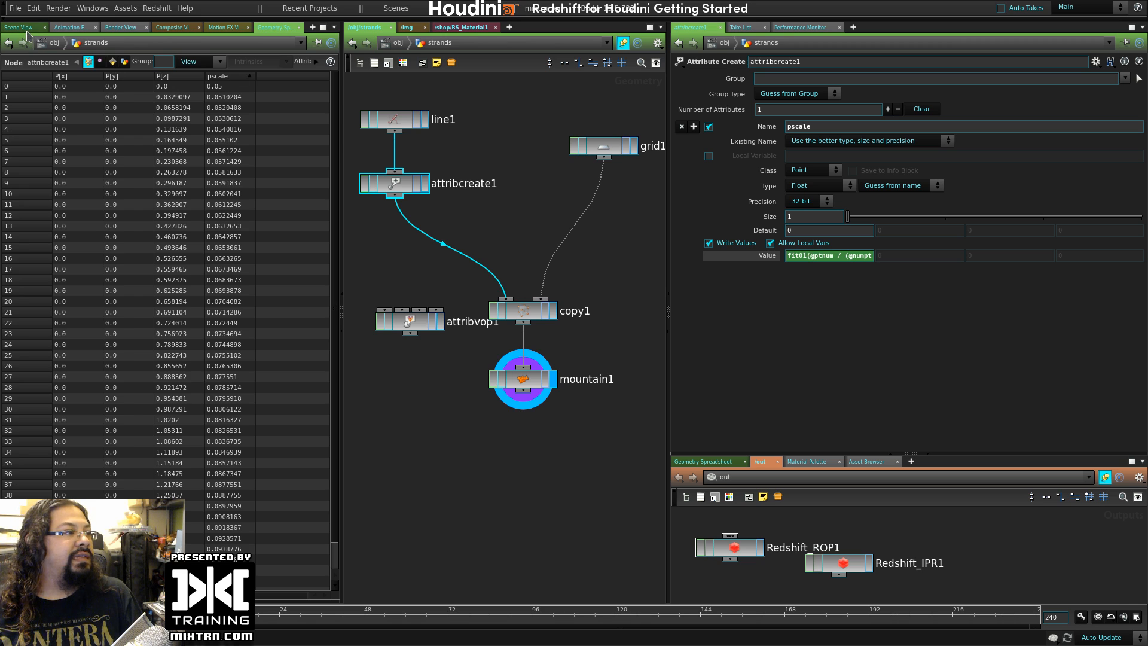
pyautogui.click(24, 27)
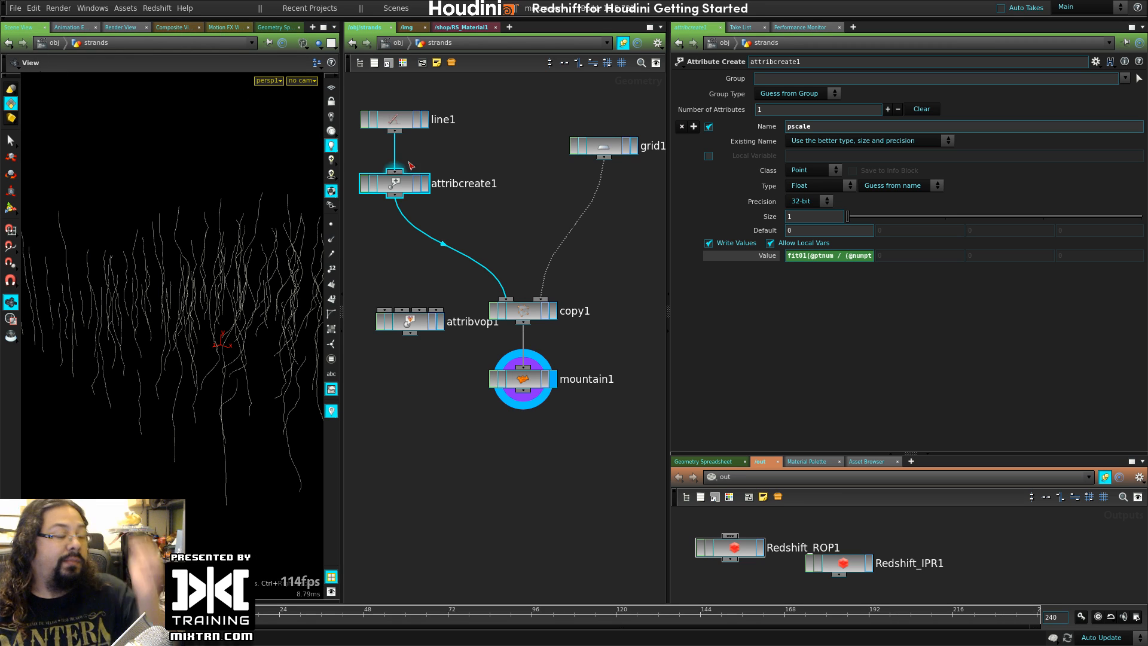
pyautogui.click(120, 28)
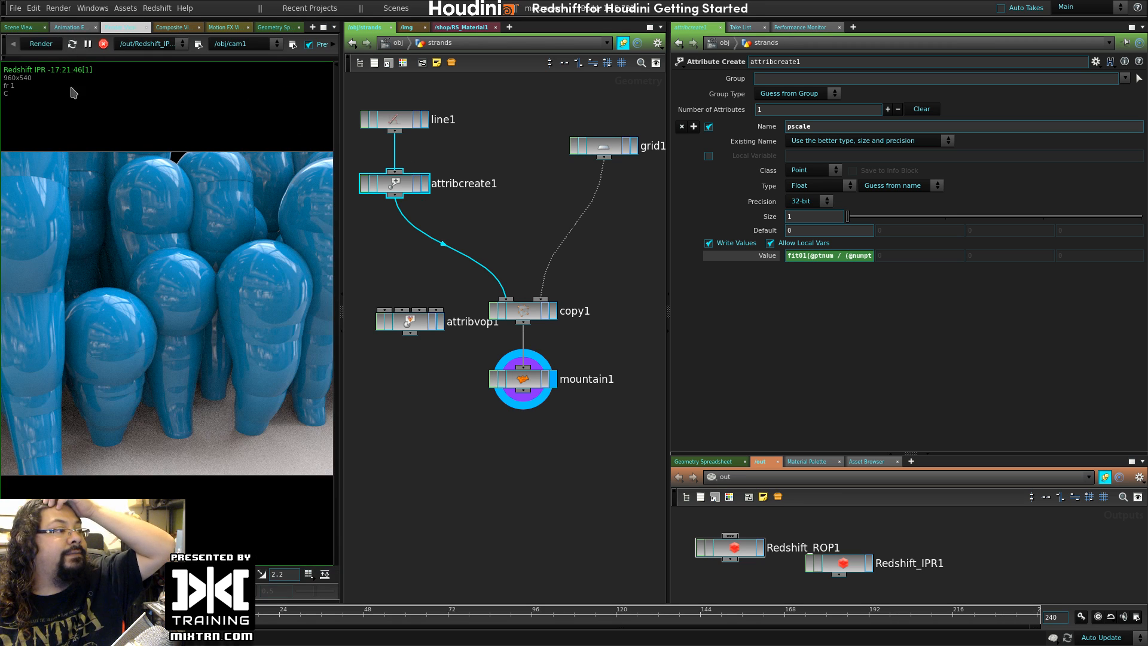
pyautogui.moveTo(347, 356); pyautogui.dragTo(445, 358)
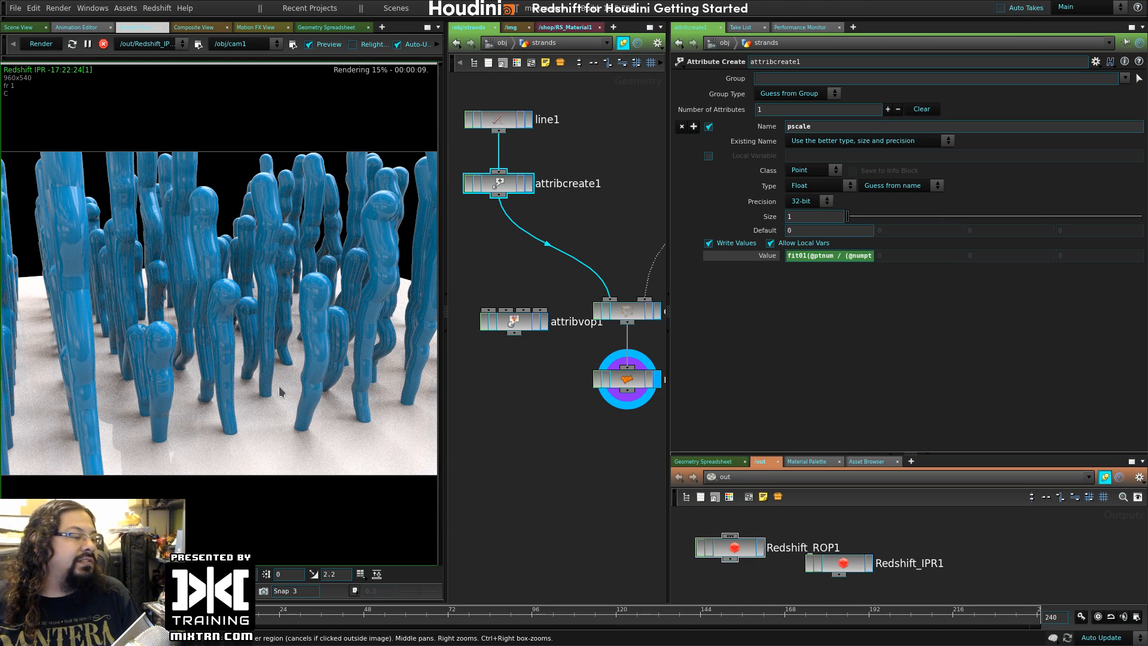
# - Set the output range of attribcreate1's fit01 expression to 0.01 at the lower end and 0.05 at the upper end
pyautogui.click(861, 255)
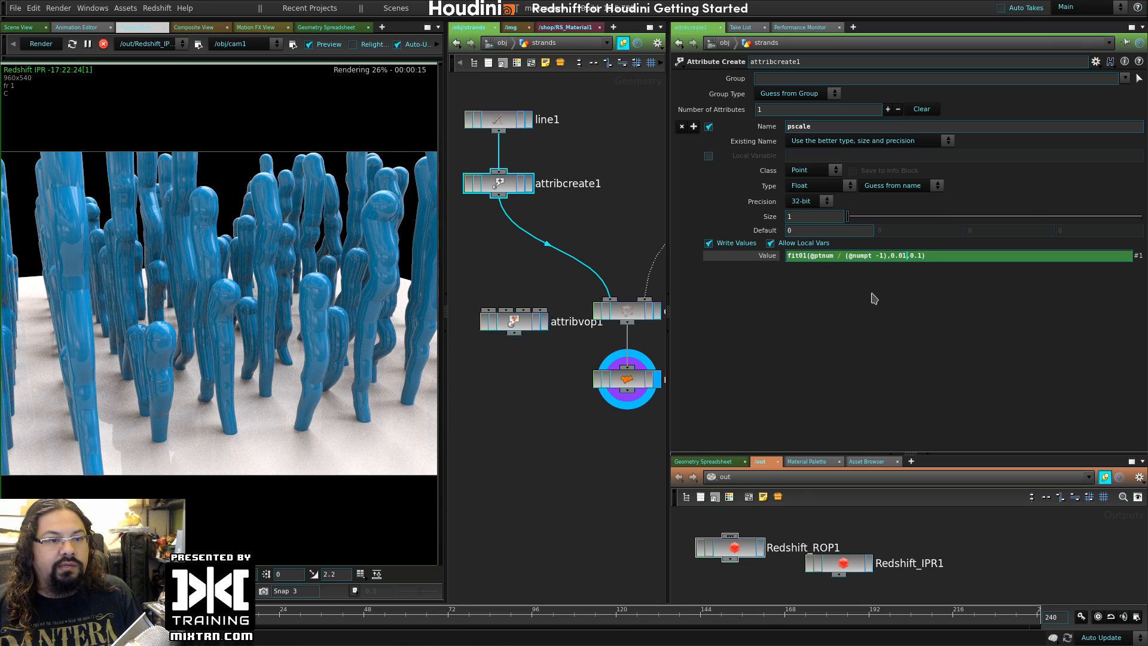
pyautogui.press('Return')
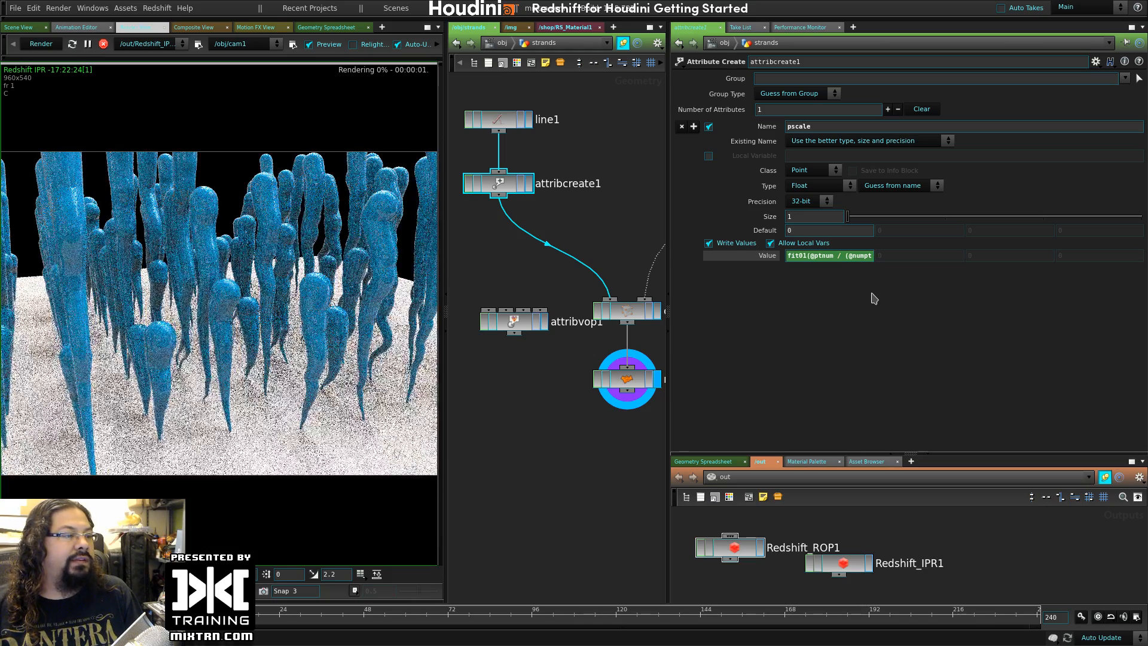
pyautogui.click(869, 256)
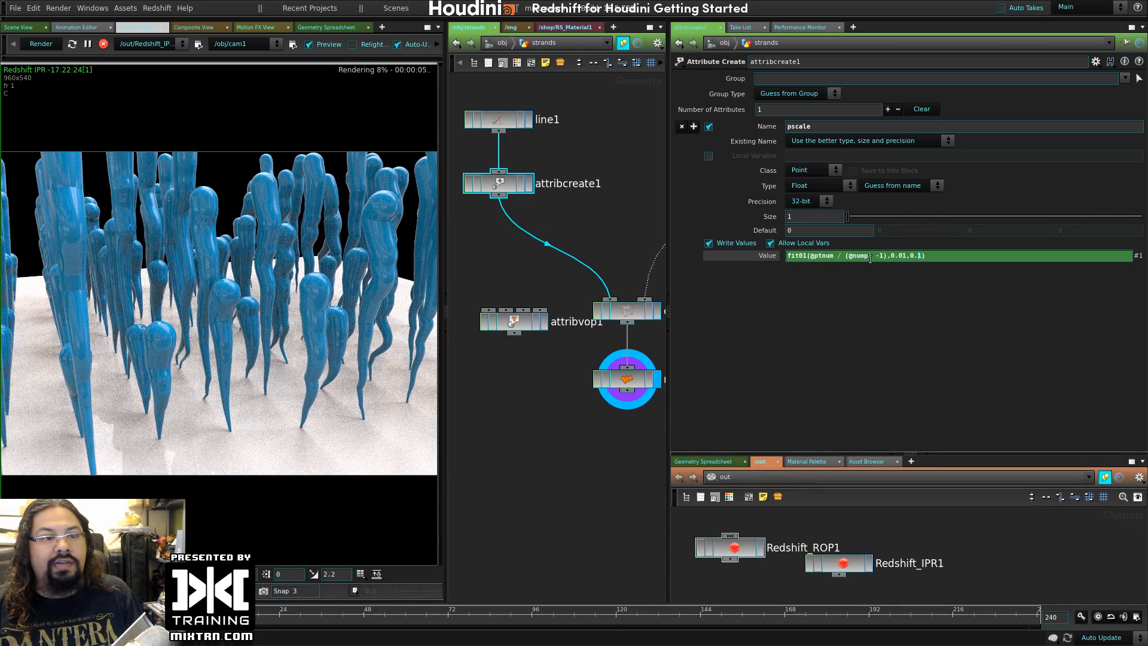
pyautogui.write('05')
pyautogui.press('Return')
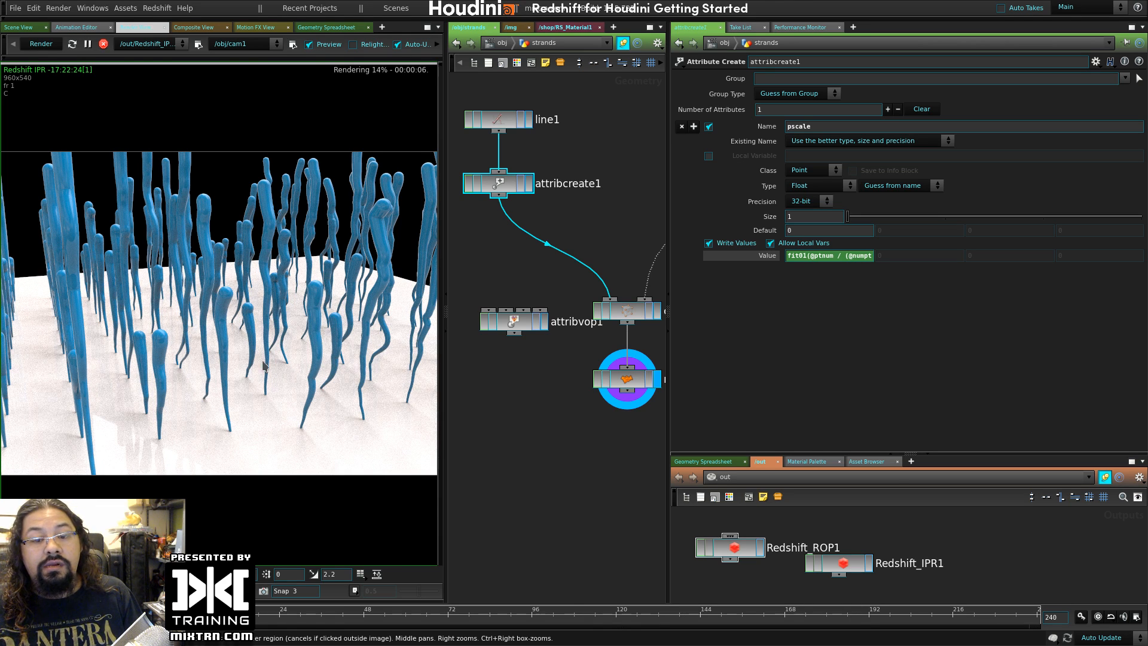
# - Return to the object level and select the strands object
pyautogui.click(502, 43)
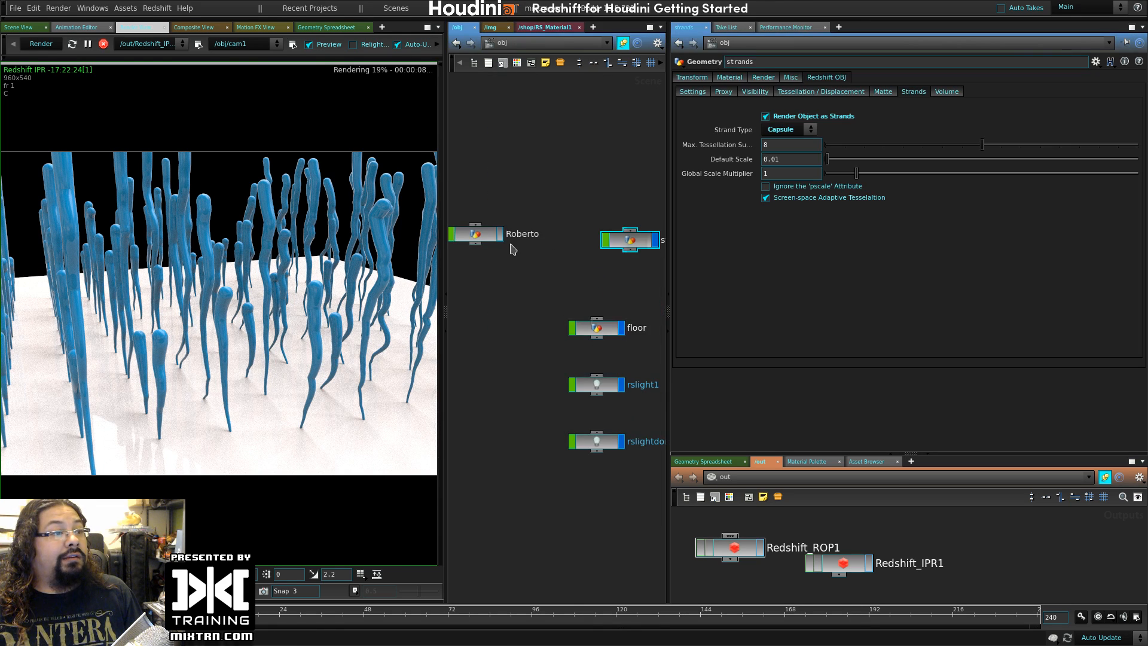
pyautogui.moveTo(584, 273); pyautogui.dragTo(527, 272, button='middle')
pyautogui.moveTo(547, 177); pyautogui.dragTo(614, 268)
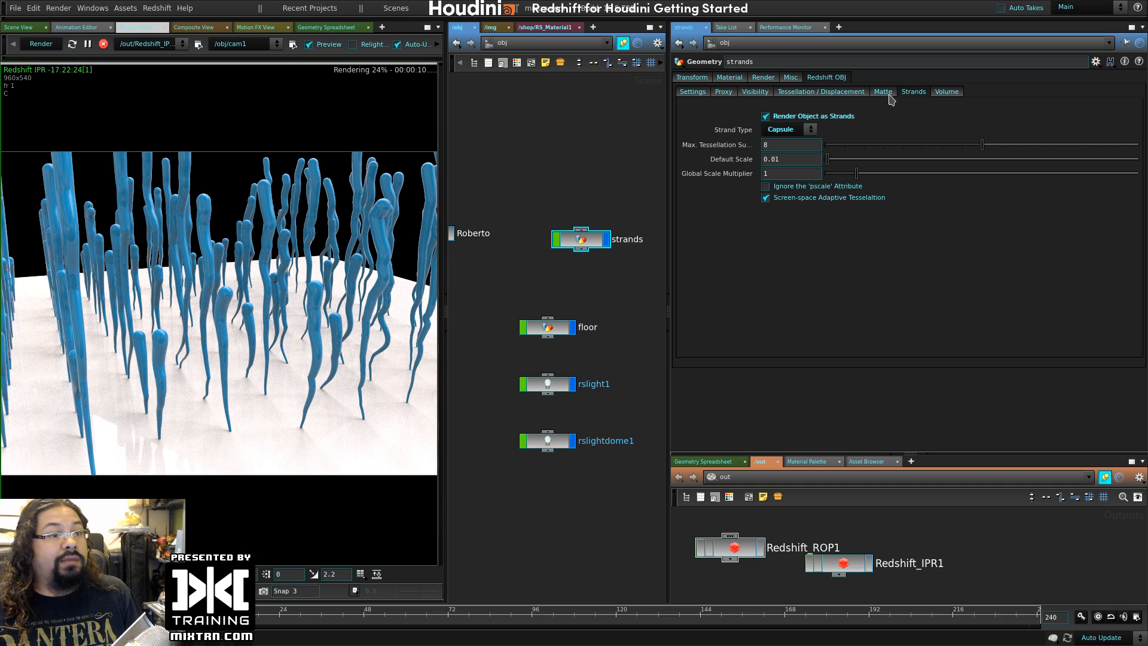
# - Try the Cylinder, Box, Cone and Strip strand types in turn on the strands object, comparing them in the IPR
pyautogui.click(804, 130)
pyautogui.click(780, 144)
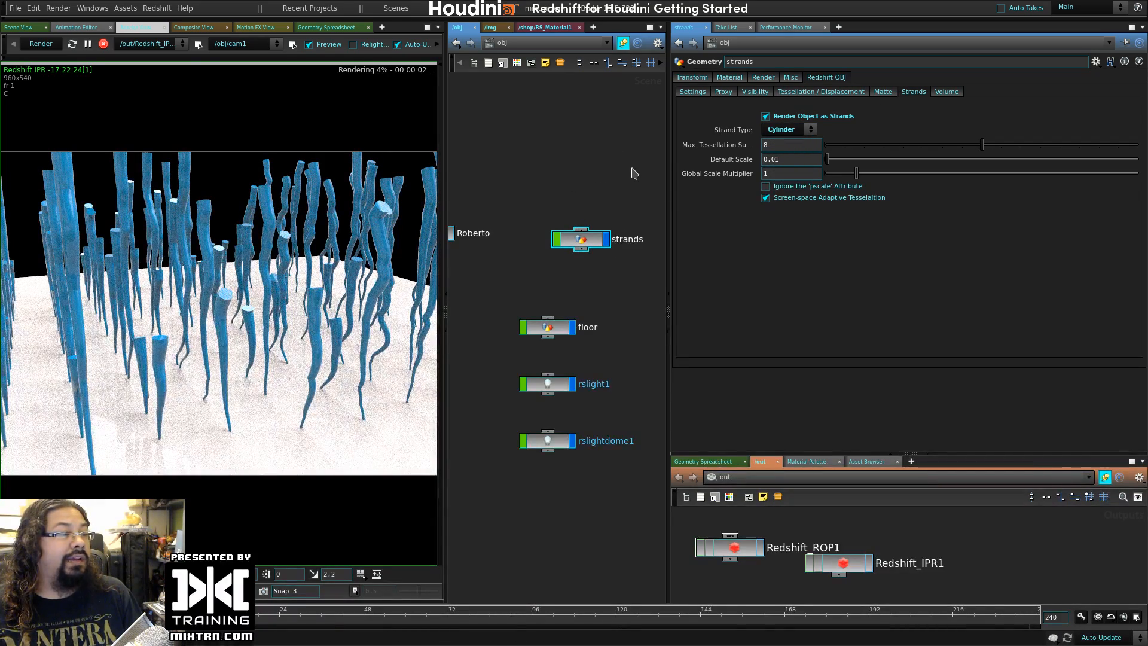
pyautogui.click(789, 130)
pyautogui.click(777, 157)
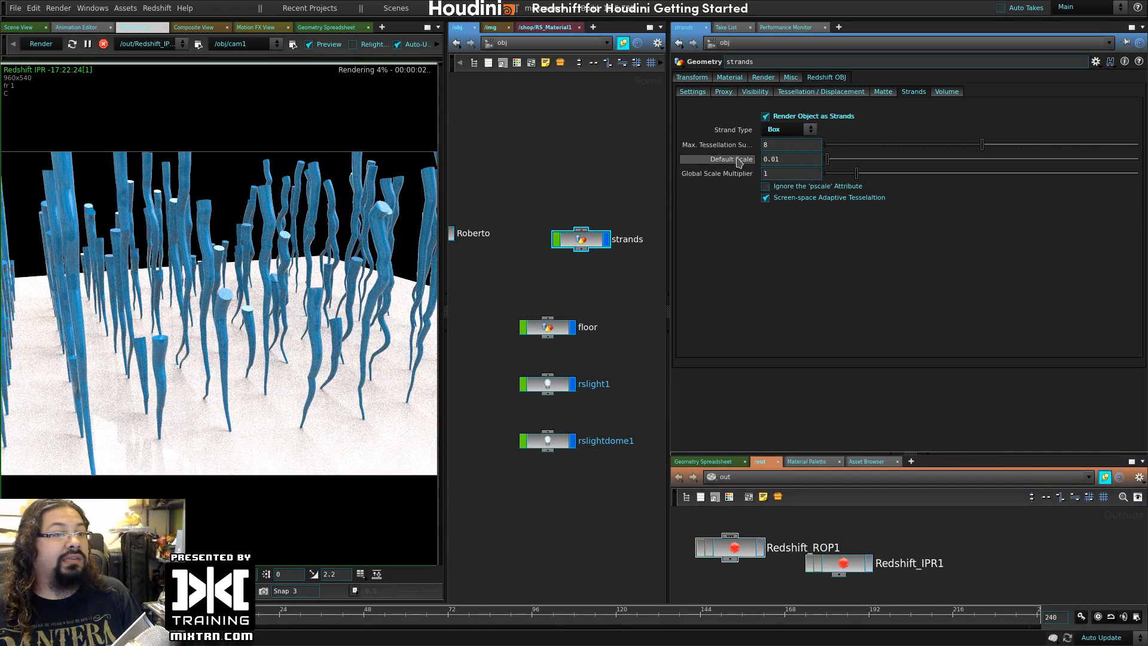
pyautogui.click(789, 129)
pyautogui.click(777, 172)
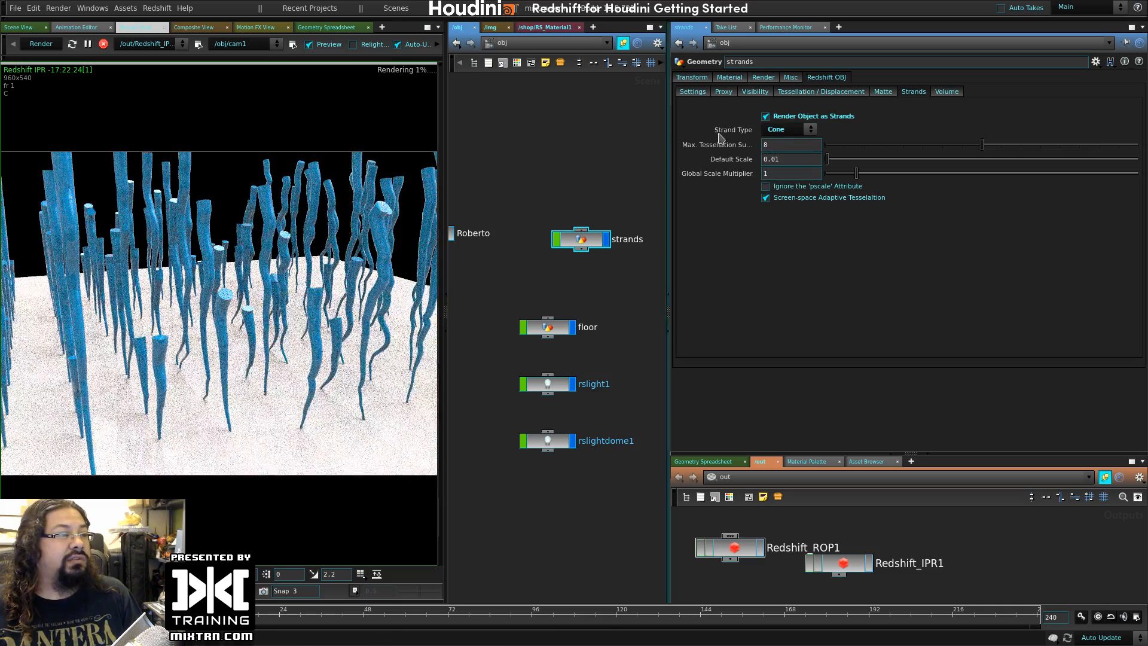
pyautogui.click(789, 129)
pyautogui.click(777, 186)
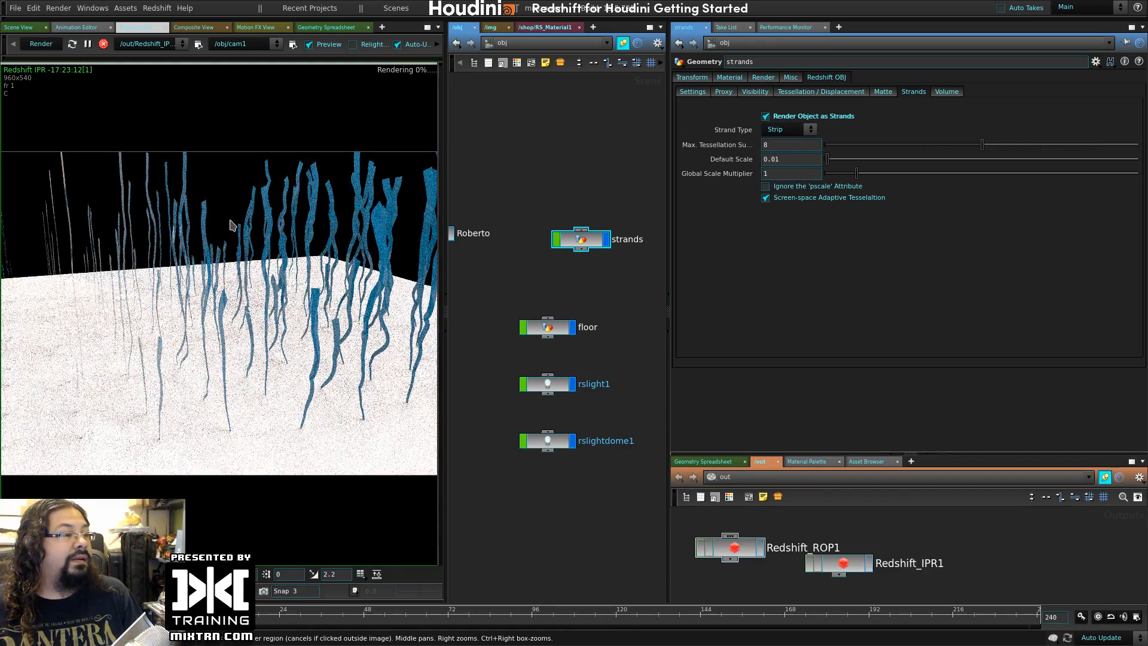
# - Try the Box strand type again, followed by Cylinder, on the strands object
pyautogui.click(789, 129)
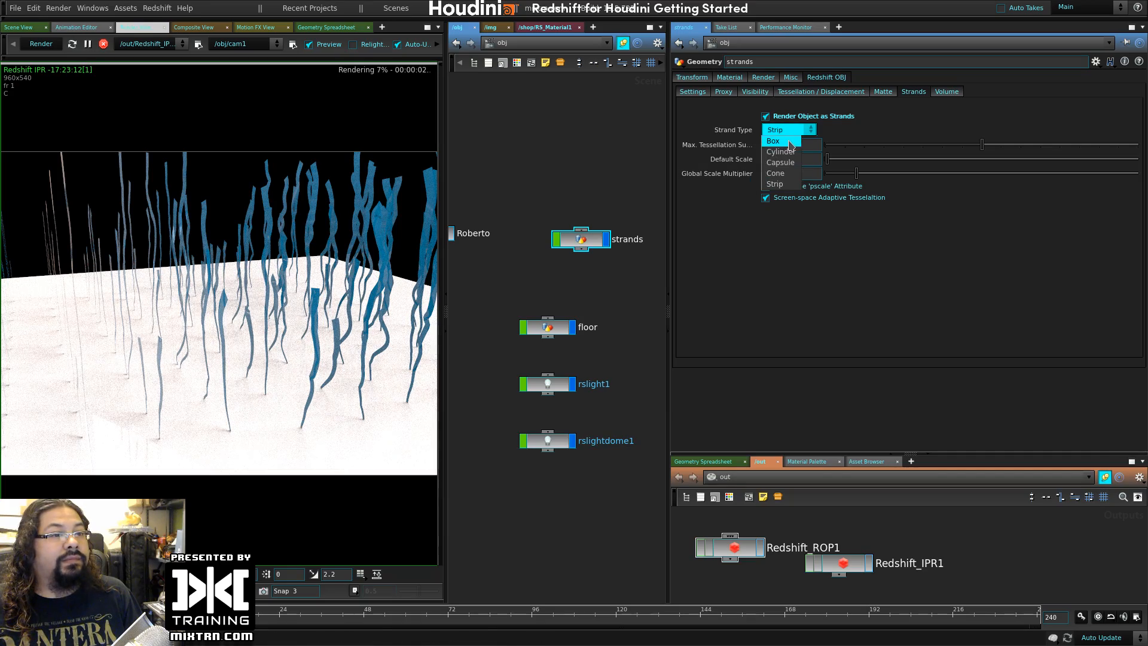
pyautogui.click(789, 141)
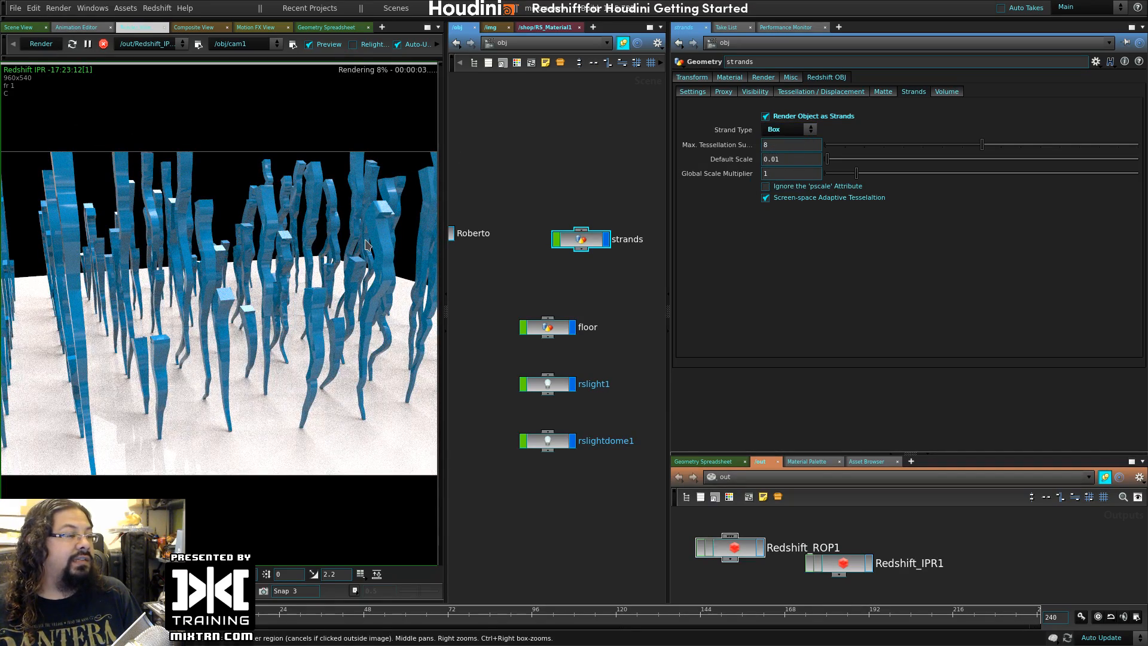
pyautogui.click(807, 132)
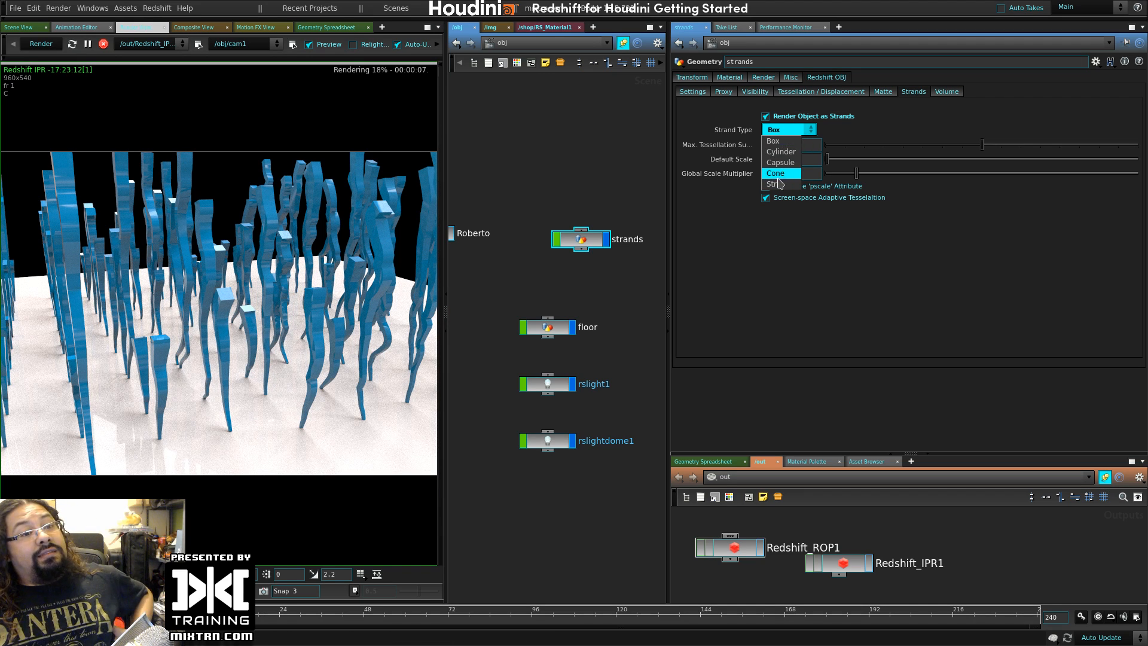
pyautogui.click(781, 151)
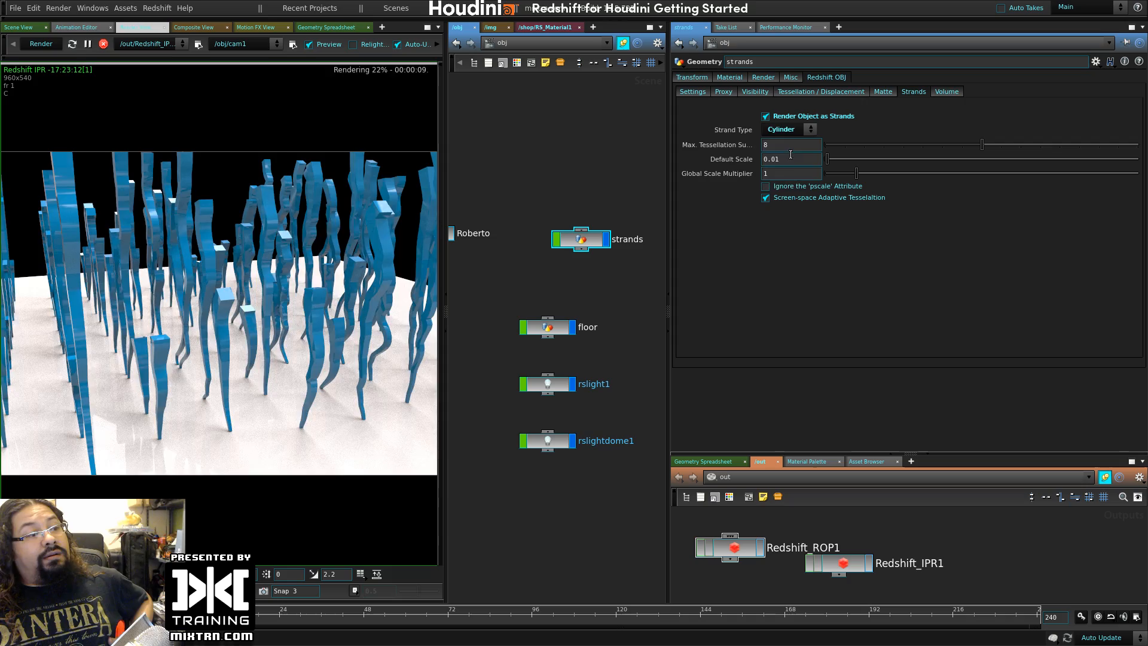
# - Set the strands object's strand type to Capsule and stop the IPR render
pyautogui.click(811, 130)
pyautogui.click(780, 162)
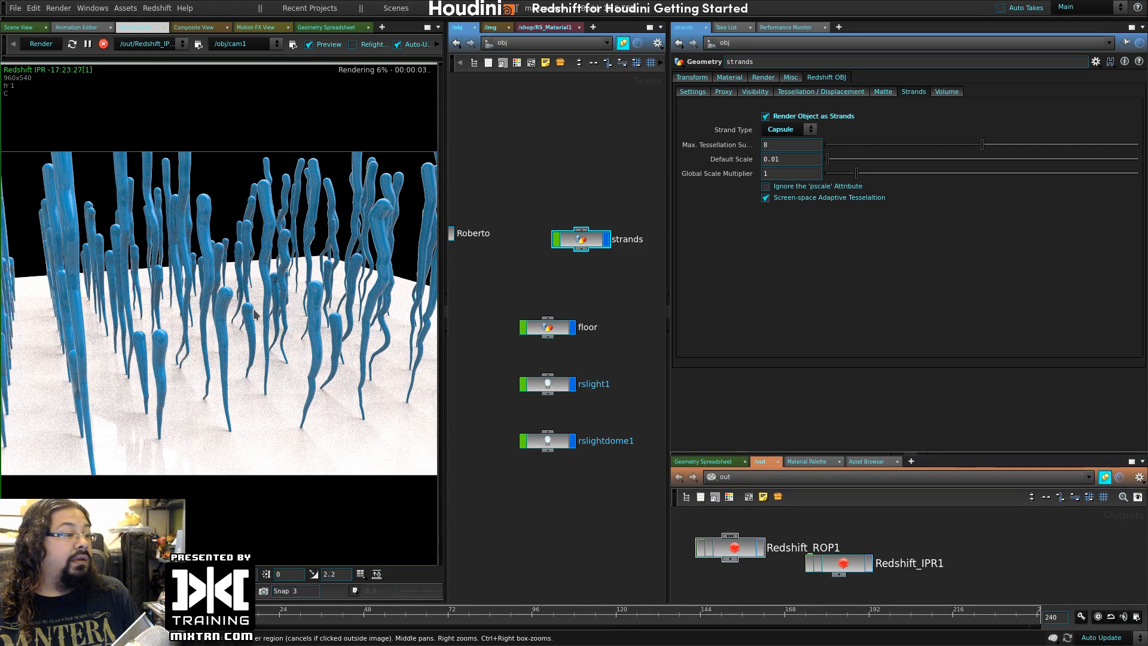
pyautogui.click(103, 44)
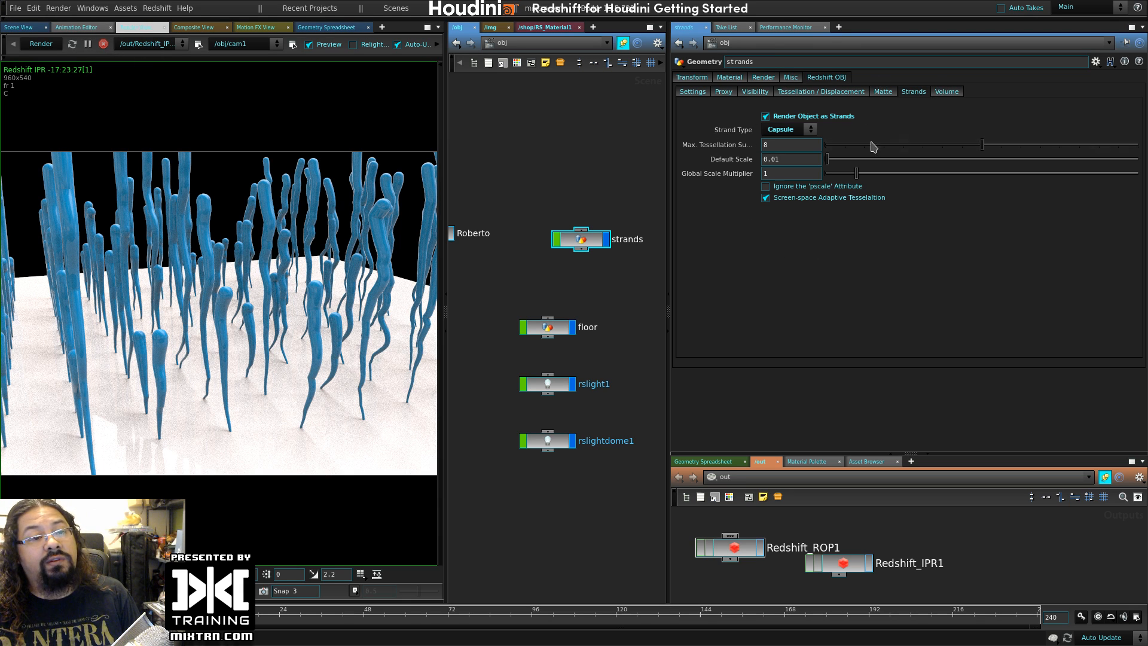
# - Show the 3D scene view and widen the network editor pane for more working room
pyautogui.click(29, 28)
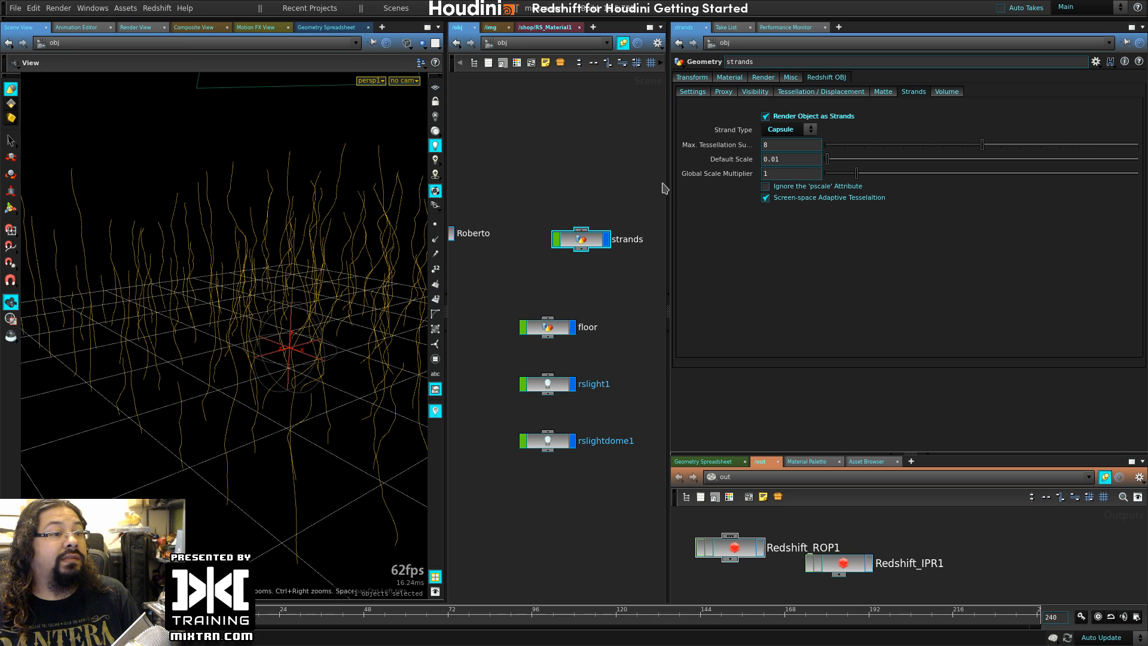
pyautogui.moveTo(663, 189); pyautogui.dragTo(856, 188)
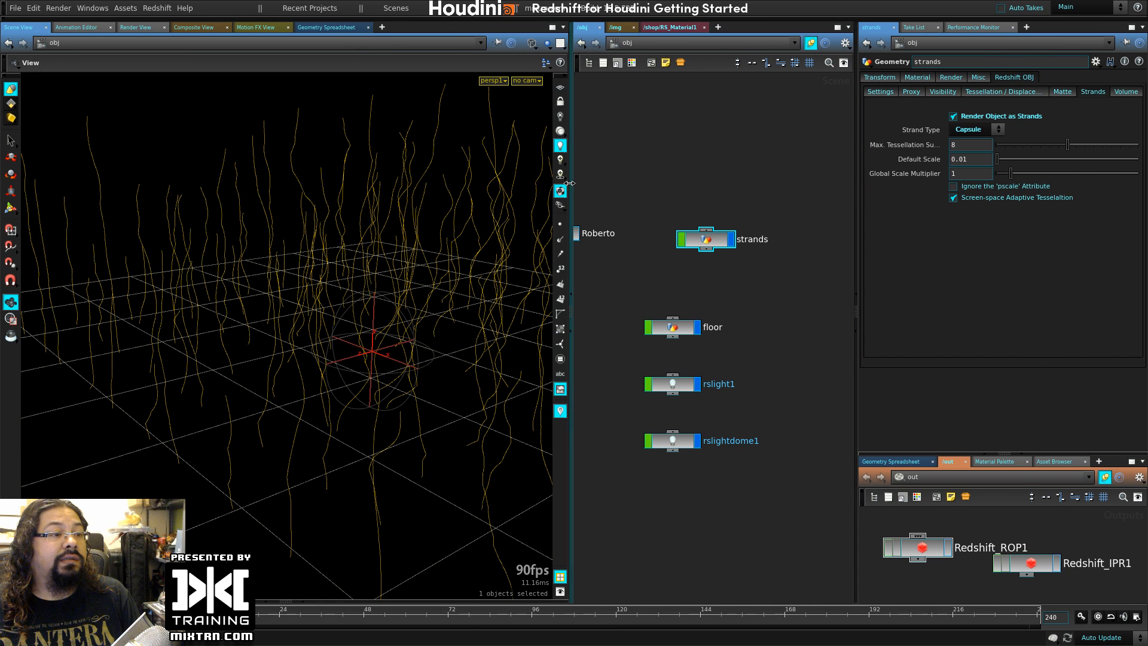
pyautogui.moveTo(569, 185); pyautogui.dragTo(458, 176)
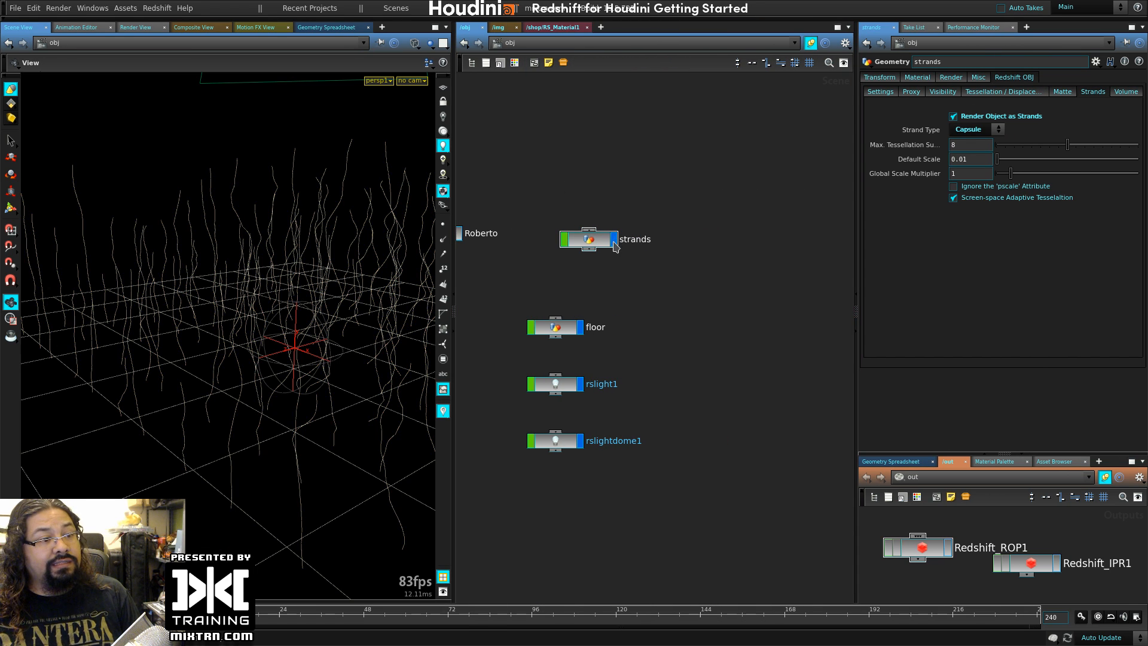
# - Add a Torus geometry object to the object network beside the strands object
pyautogui.press('Tab')
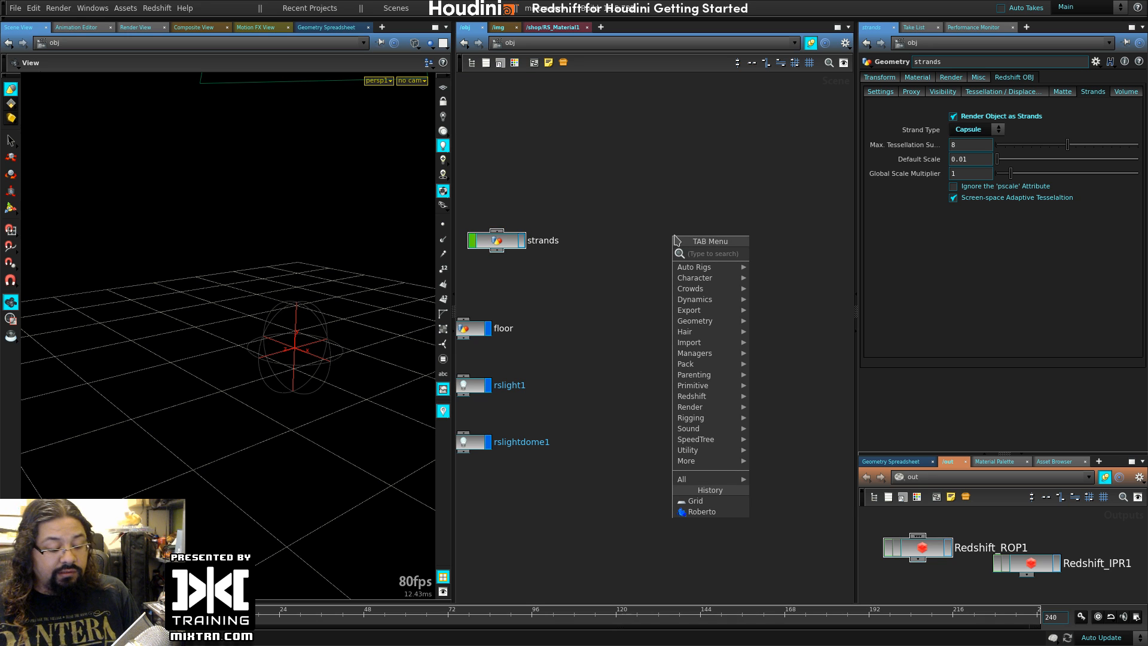
pyautogui.write('torus')
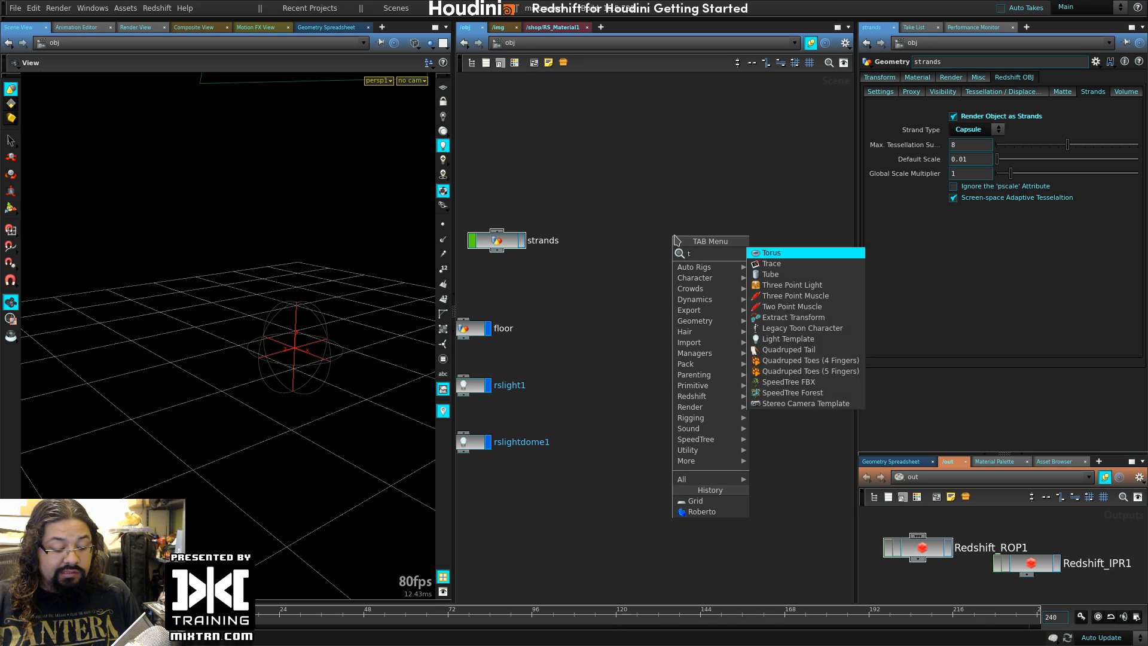
pyautogui.press('Return')
pyautogui.click(674, 235)
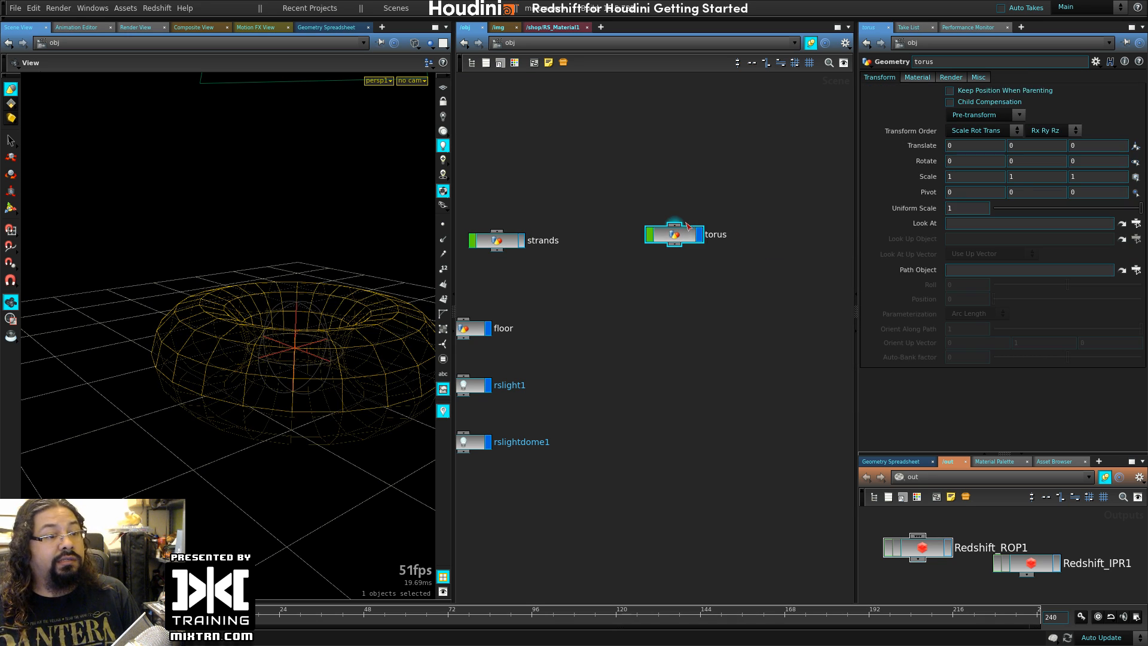
# - Enter the torus object, reposition its torus1 node, and switch the viewport to shaded display
pyautogui.doubleClick(675, 236)
pyautogui.moveTo(666, 333); pyautogui.dragTo(635, 182)
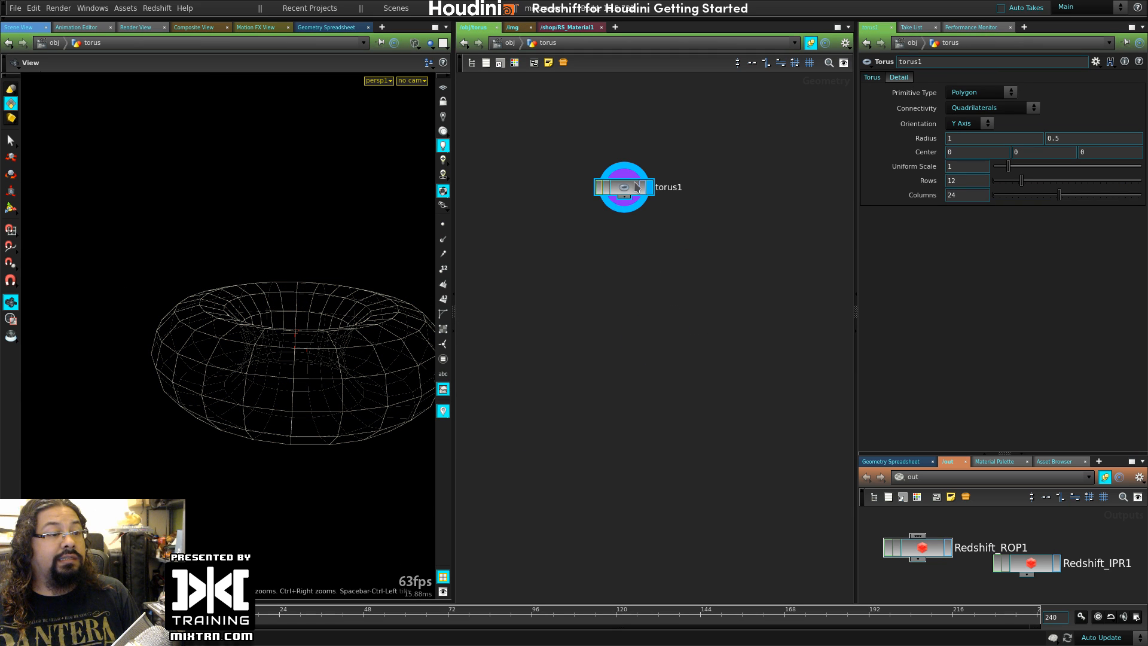
pyautogui.scroll(-5, 281, 316)
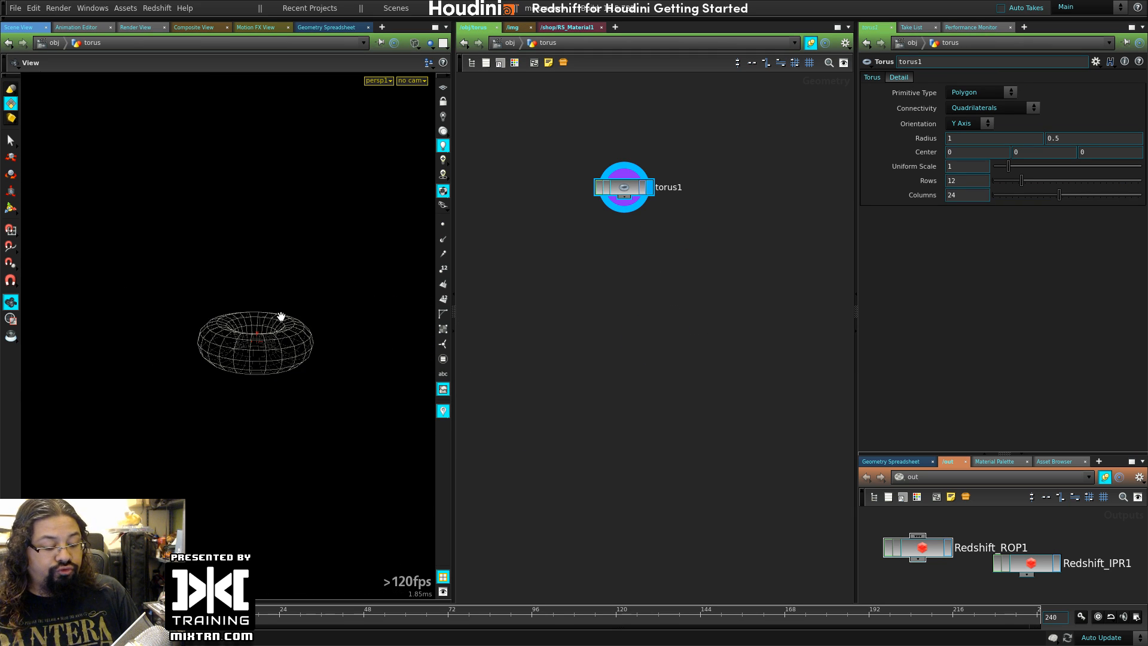
pyautogui.press('w')
pyautogui.press('s')
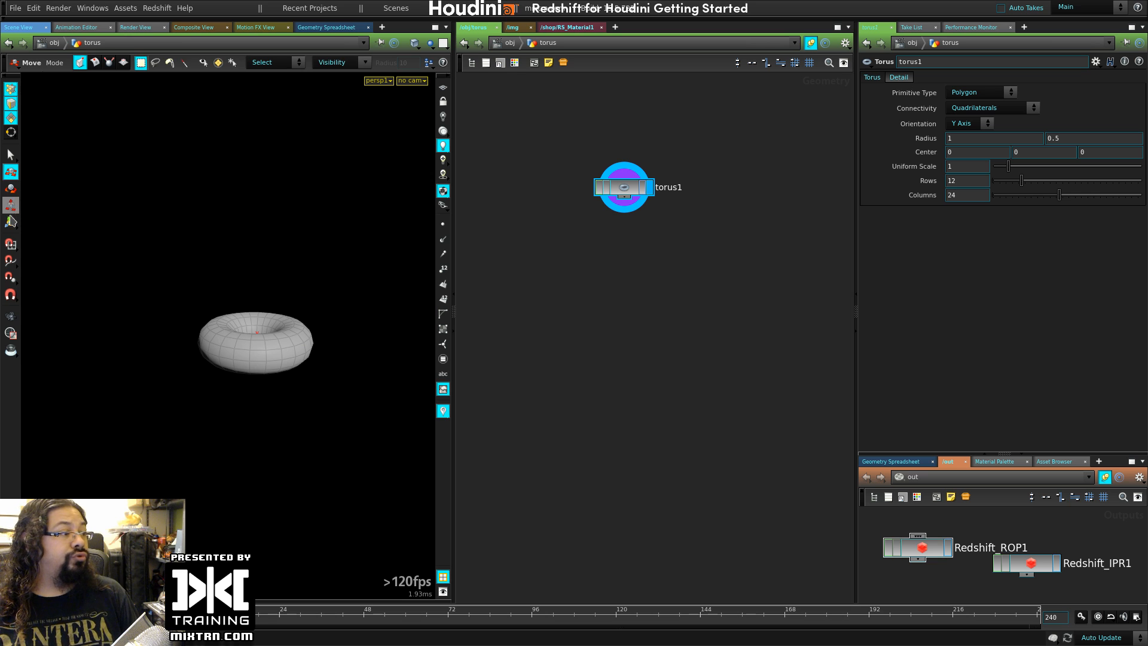
# - Raise torus1 above the origin so its center is at about 4.2 in Y
pyautogui.press('Return')
pyautogui.moveTo(254, 280); pyautogui.dragTo(256, 110)
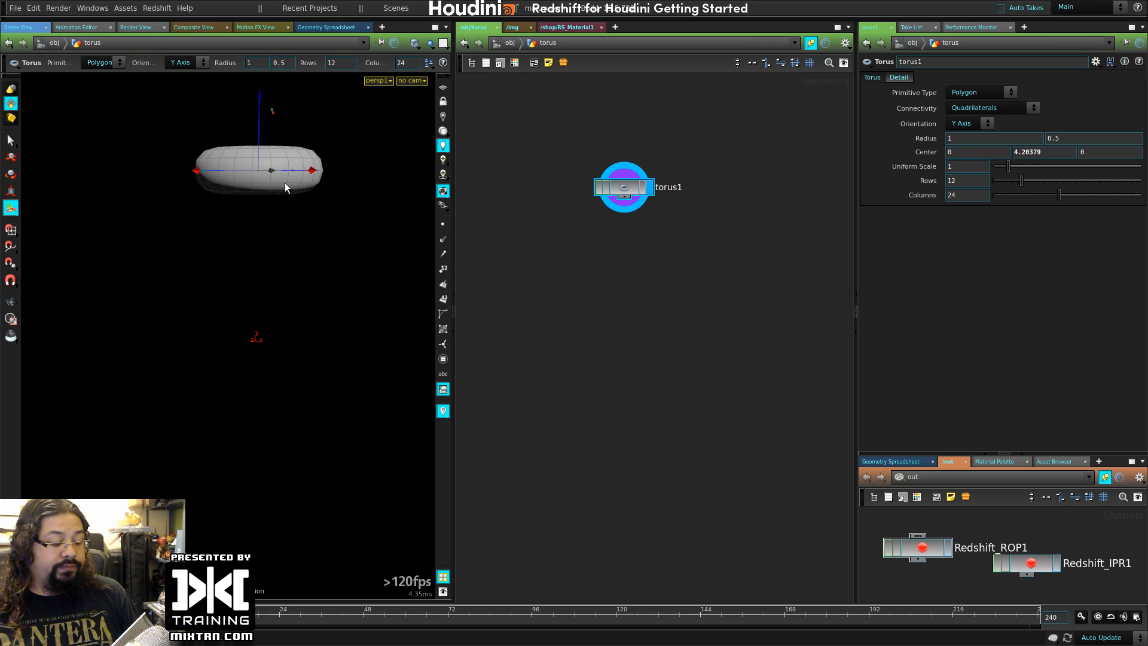
pyautogui.press('Escape')
# - Add a Transform node after torus1 and make it the displayed node
pyautogui.rightClick(624, 200)
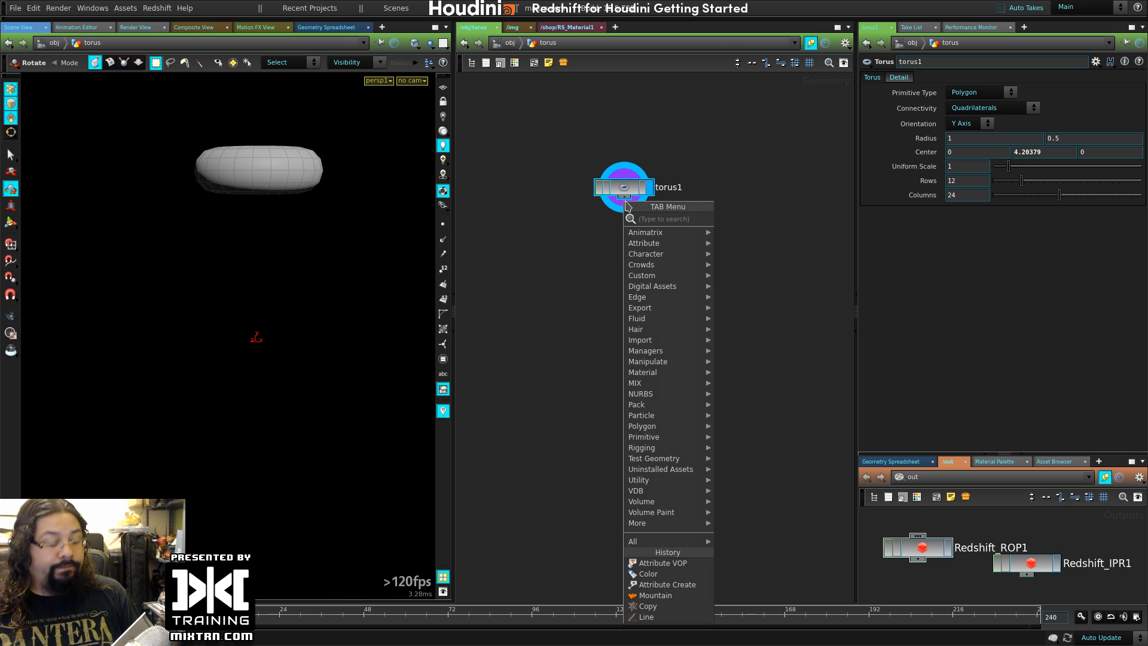
pyautogui.write('tra')
pyautogui.press('Down')
pyautogui.press('Down')
pyautogui.press('Return')
pyautogui.click(620, 233)
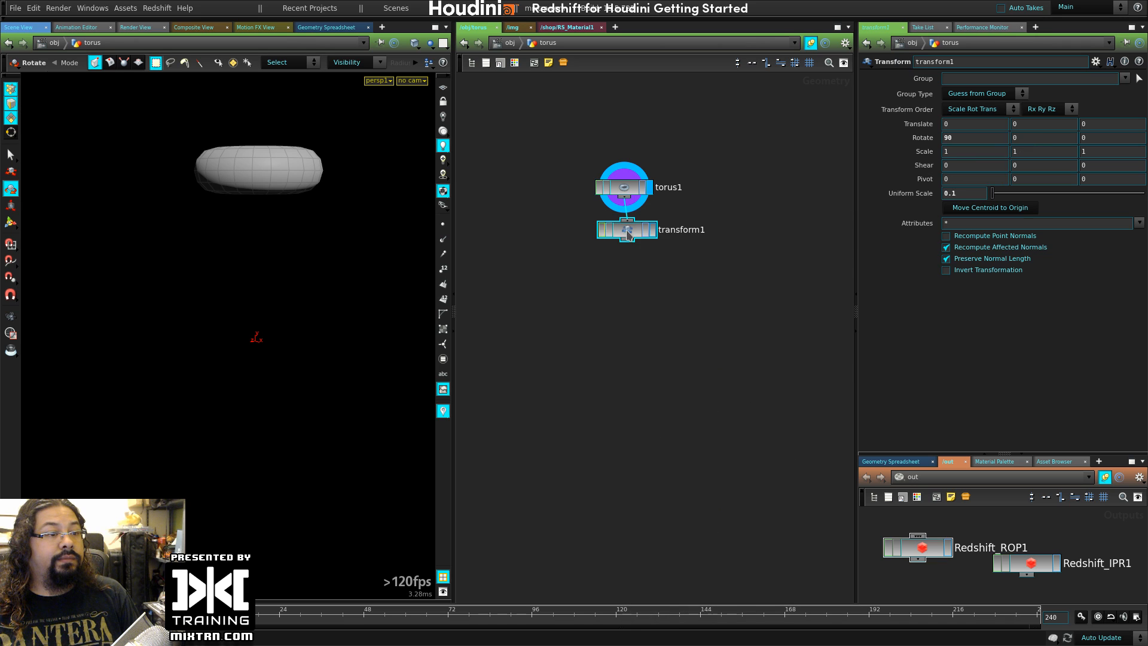
pyautogui.press('r')
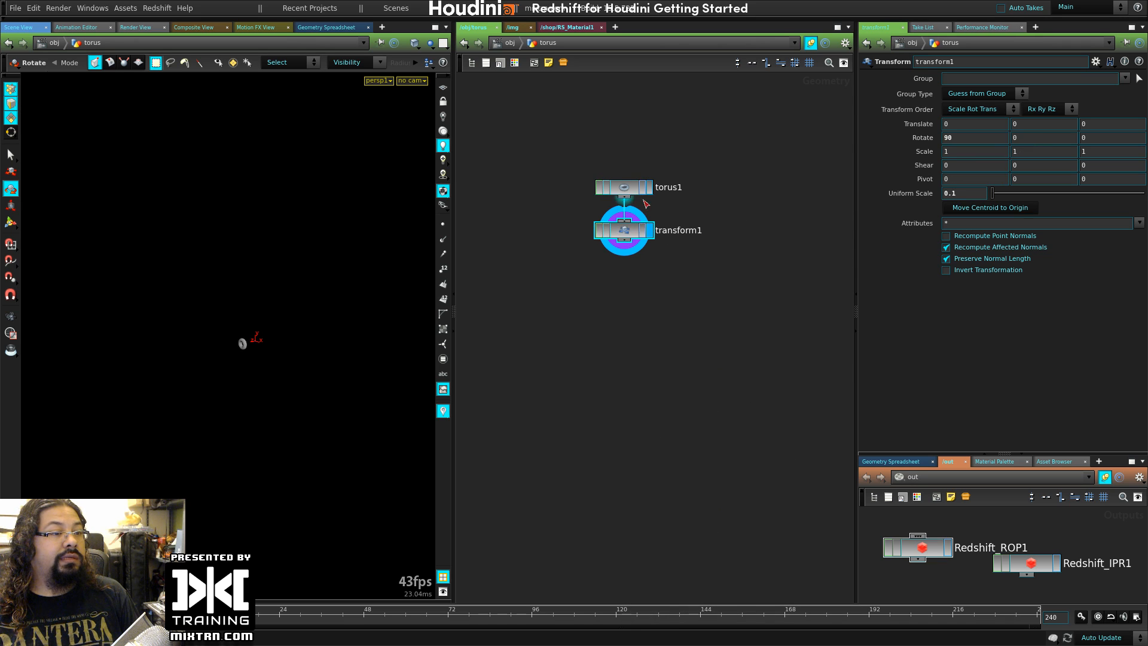
pyautogui.press('r')
pyautogui.click(648, 230)
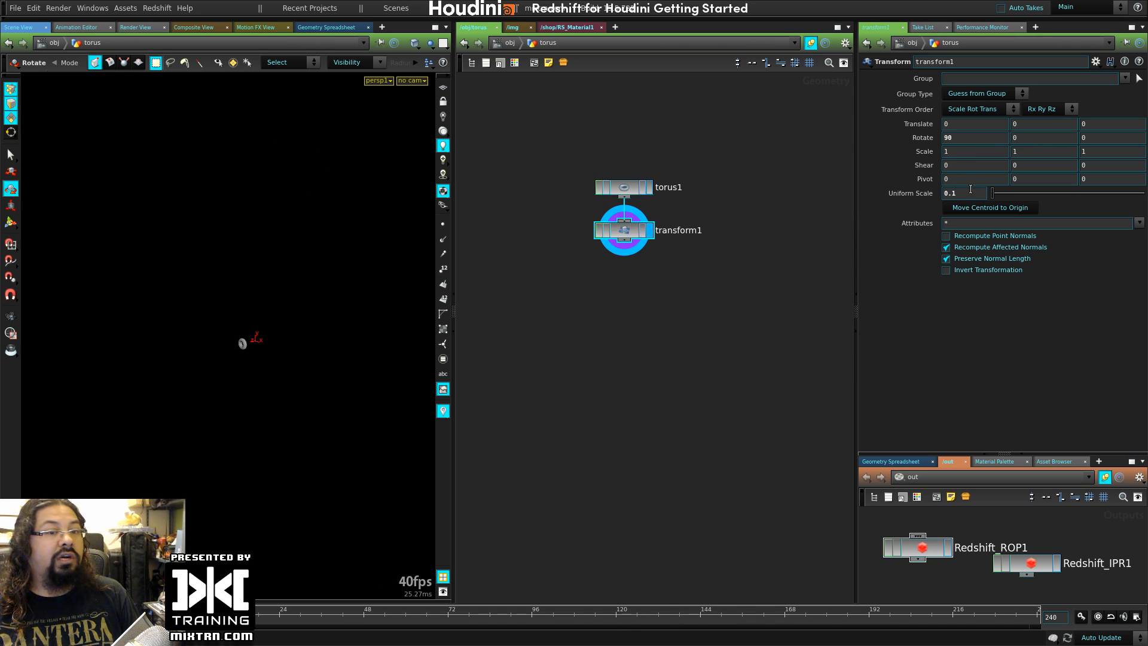
# - Disconnect transform1 from torus1 and move it off to the side
pyautogui.moveTo(630, 230); pyautogui.dragTo(630, 295)
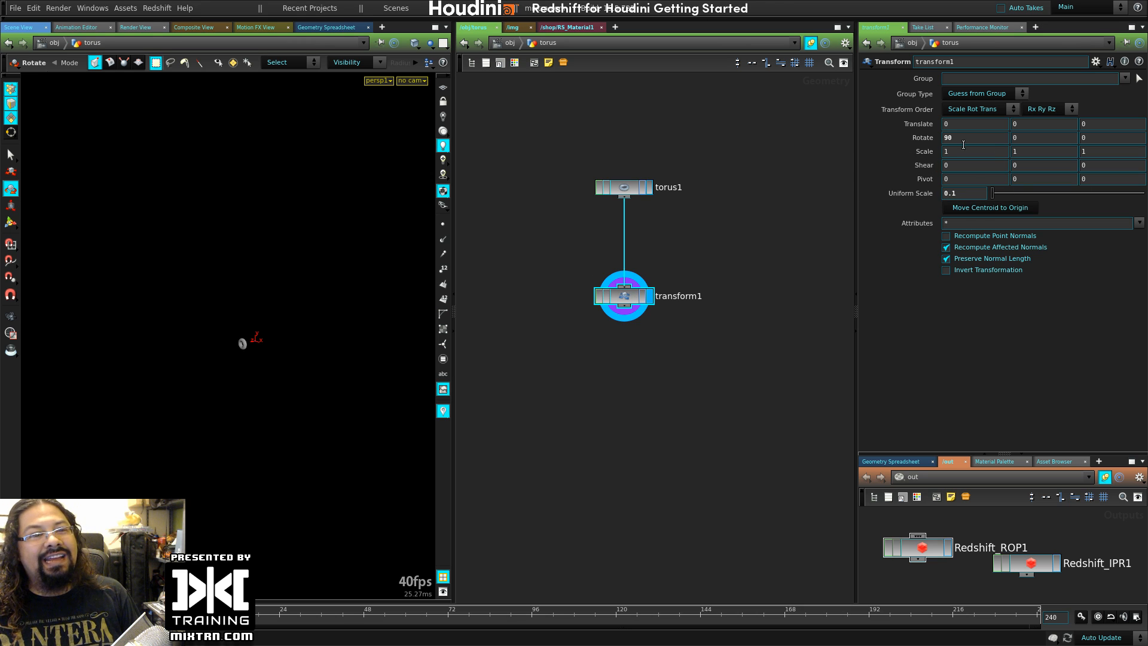
pyautogui.moveTo(717, 204); pyautogui.dragTo(568, 329)
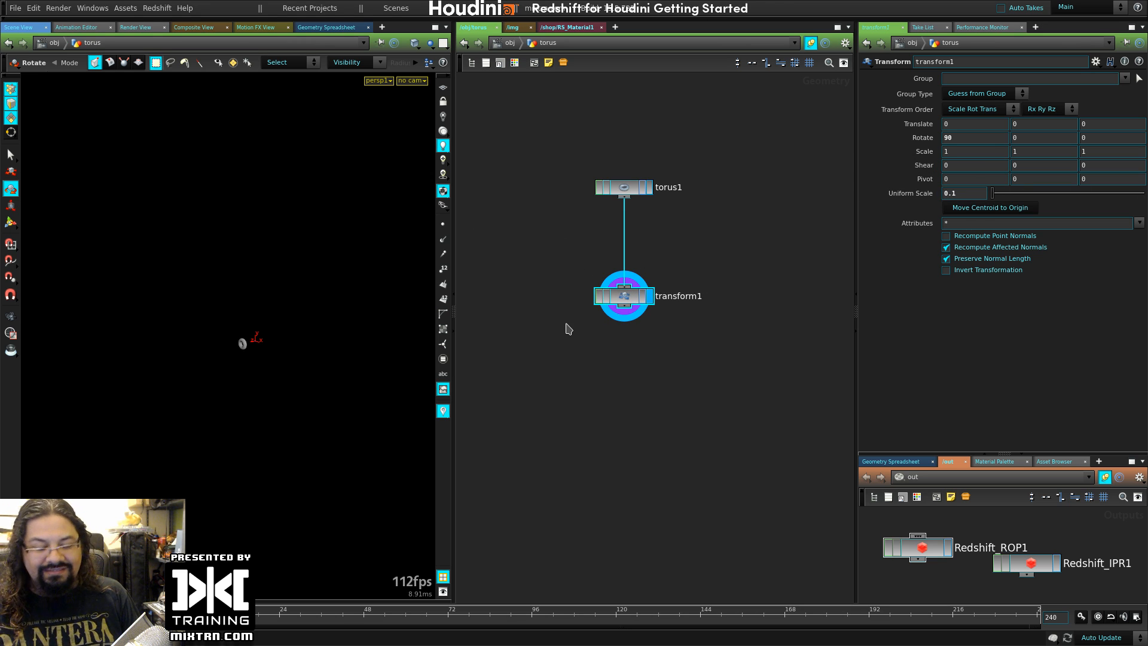
pyautogui.moveTo(624, 288); pyautogui.dragTo(729, 258)
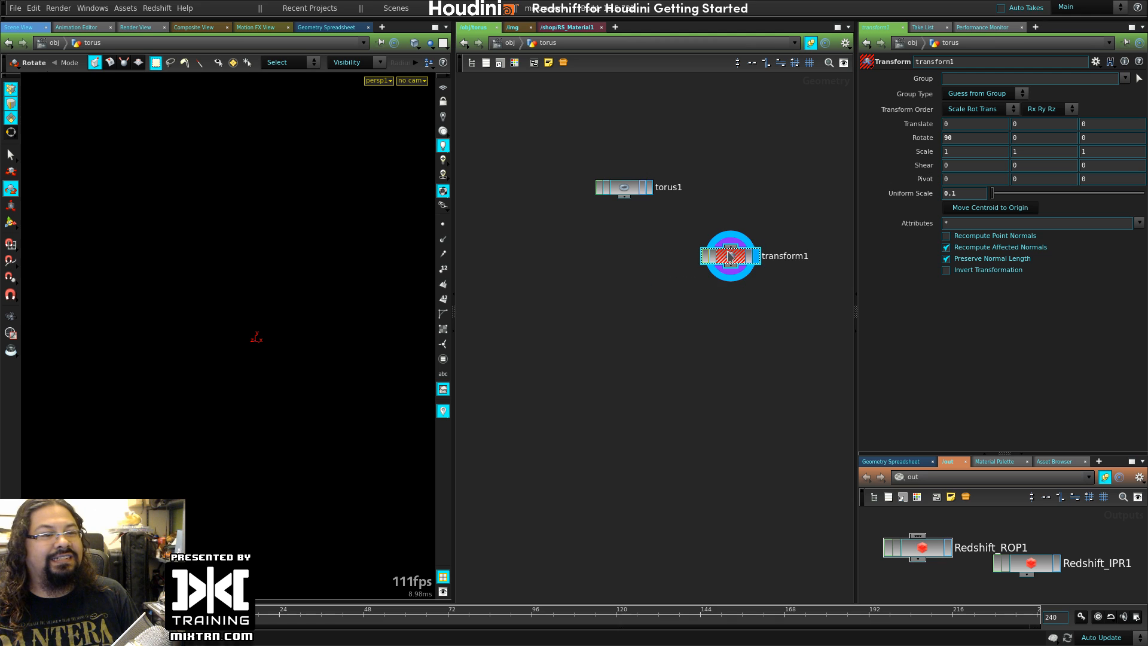
# - Revert the detached transform1 to its factory defaults and save them as the permanent defaults
pyautogui.click(1095, 61)
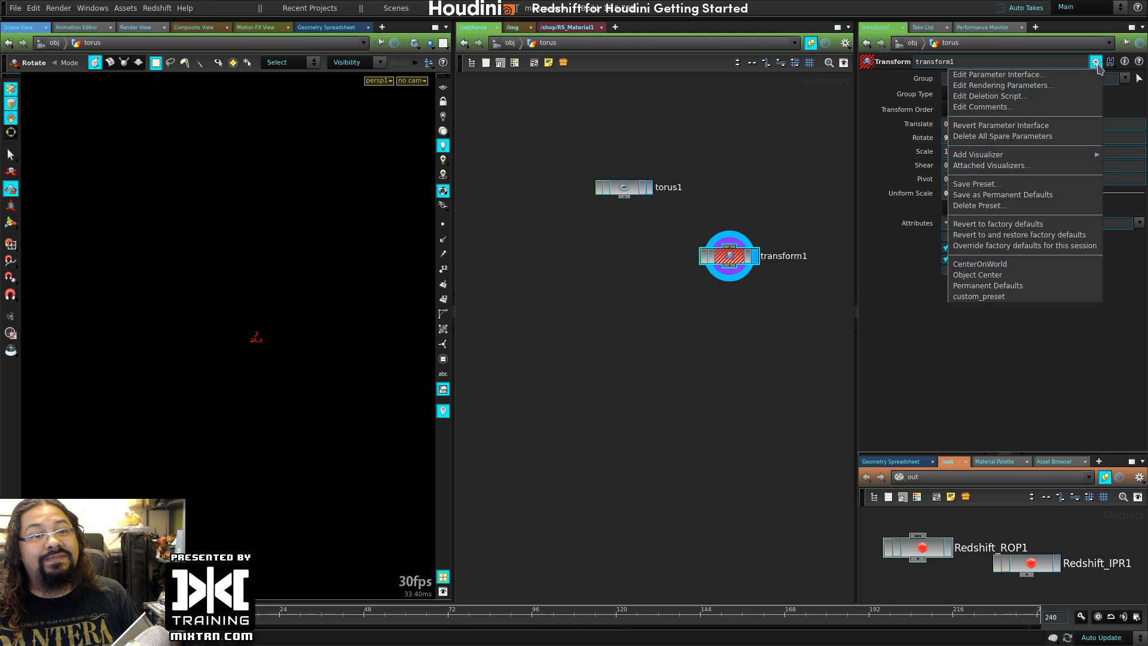
pyautogui.click(1028, 235)
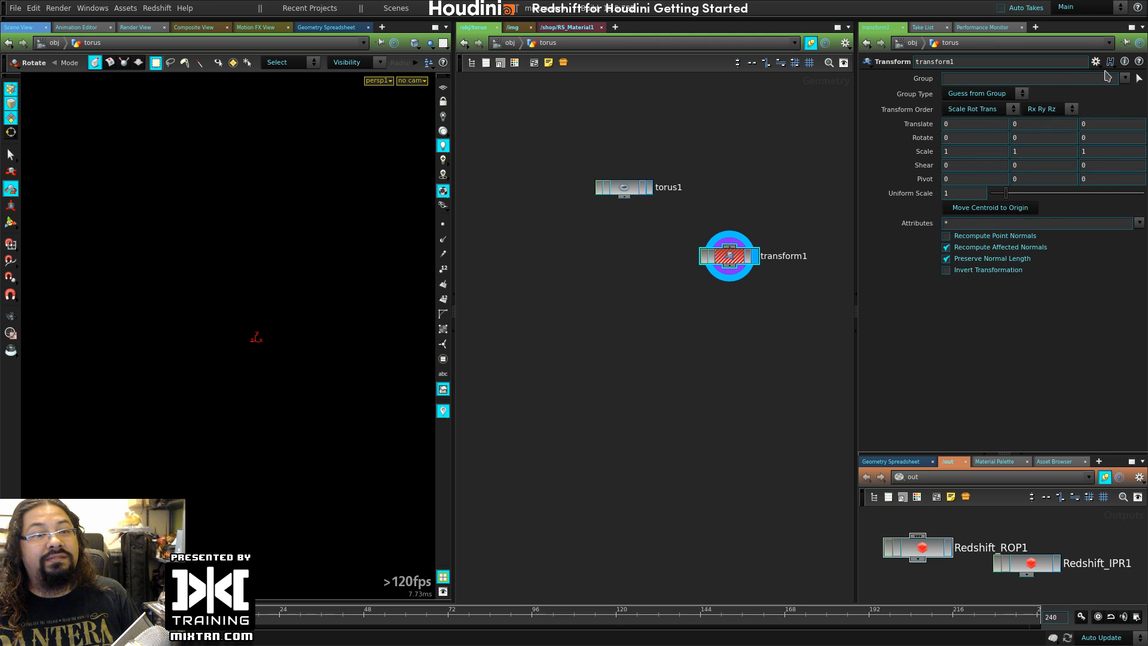
pyautogui.click(1097, 64)
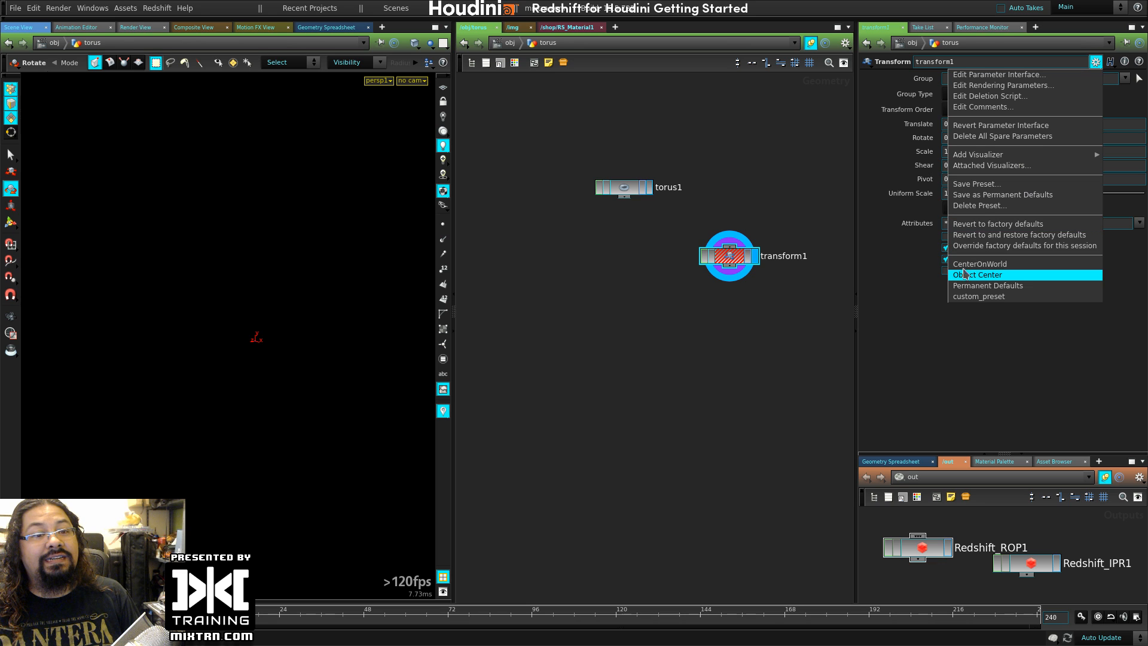
pyautogui.click(990, 194)
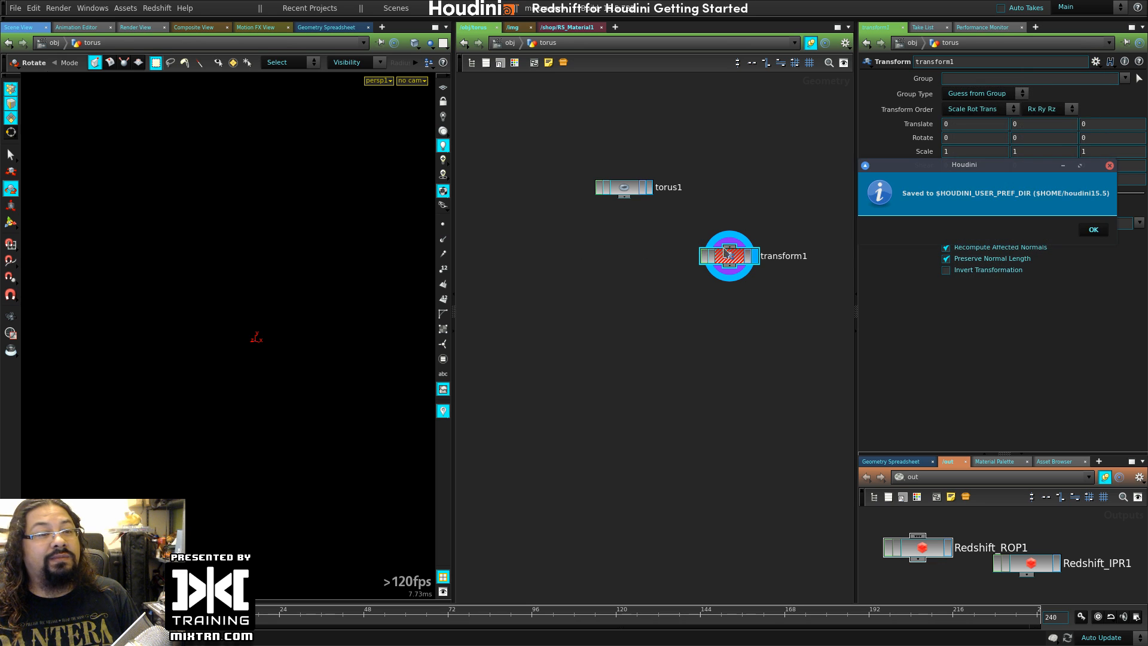
pyautogui.click(1093, 232)
# - Delete the detached transform1 and add a fresh Transform node after torus1
pyautogui.press('Delete')
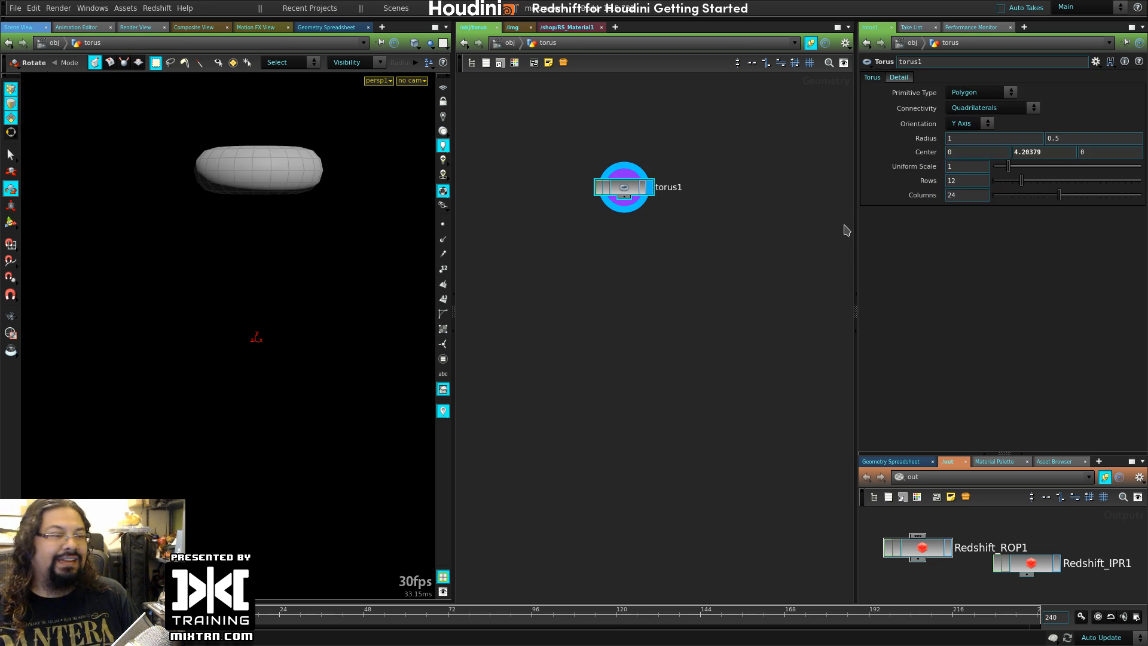
pyautogui.press('Tab')
pyautogui.write('tra')
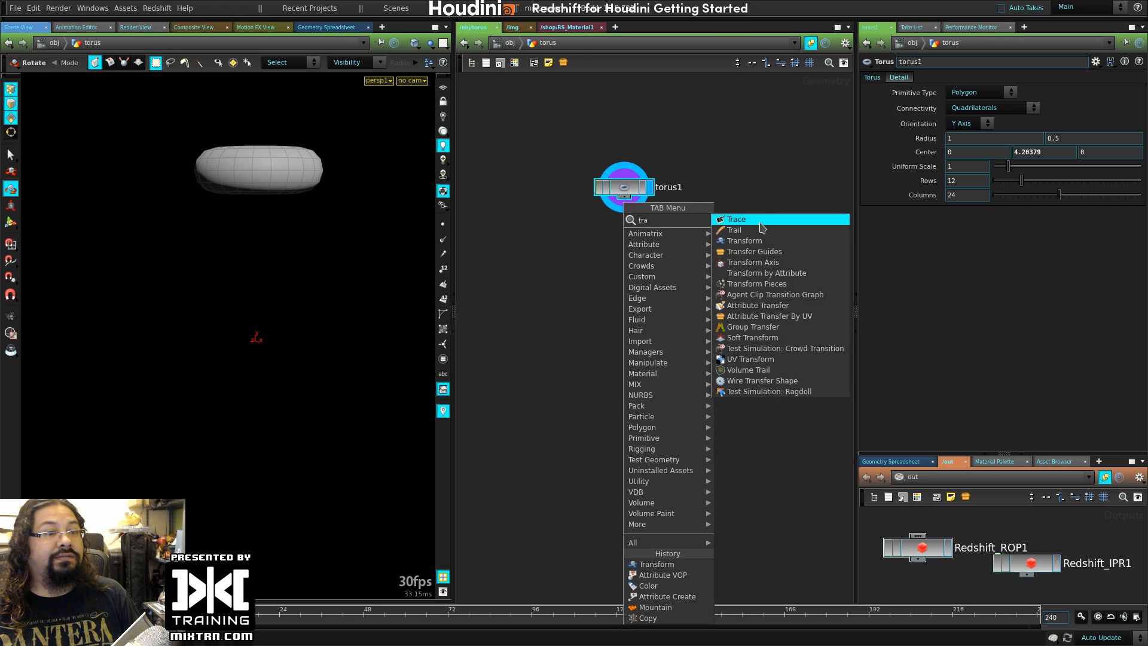
pyautogui.press('Down')
pyautogui.press('Down')
pyautogui.press('Return')
pyautogui.click(603, 257)
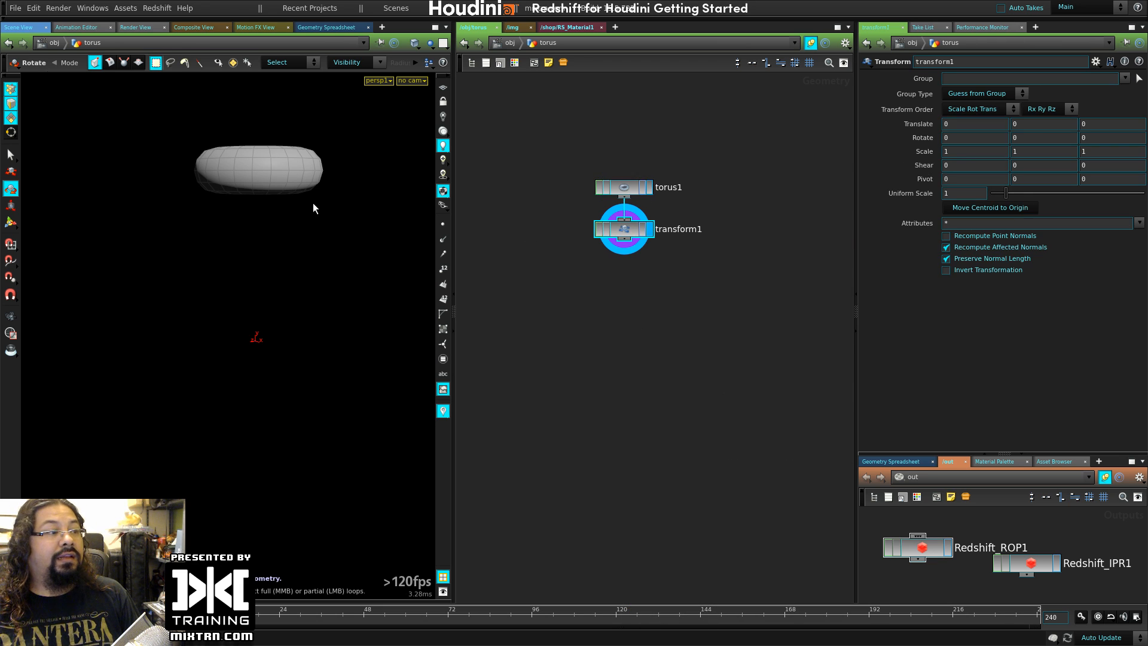
# - Try a small X rotation on transform1 and undo it
pyautogui.press('e')
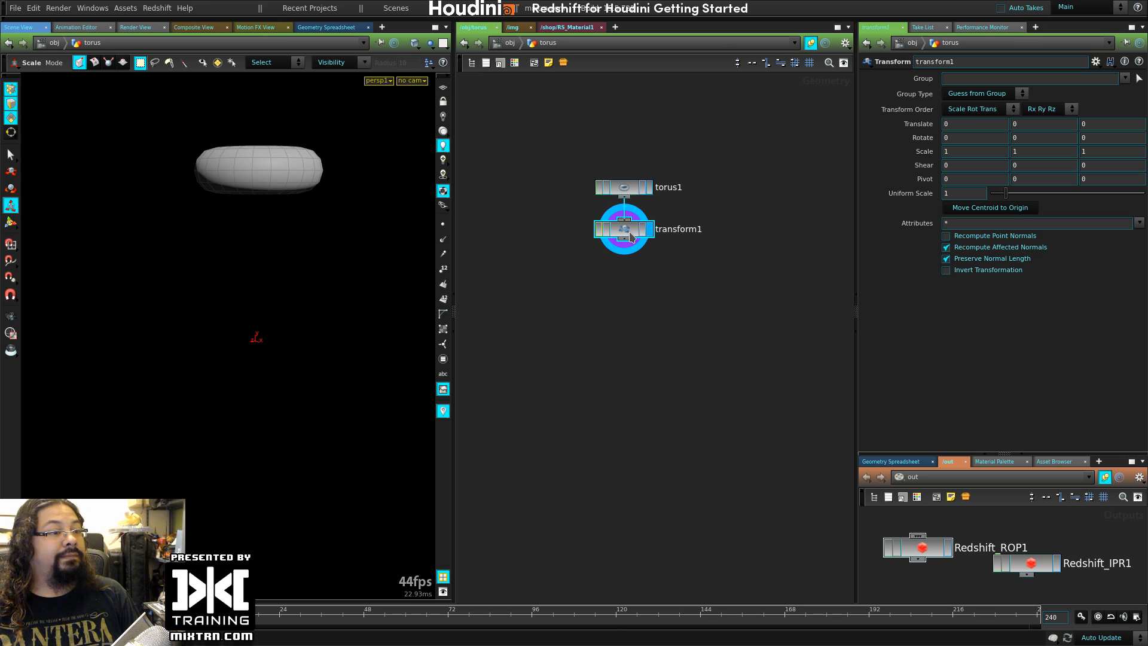
pyautogui.moveTo(959, 137); pyautogui.dragTo(725, 163, button='middle')
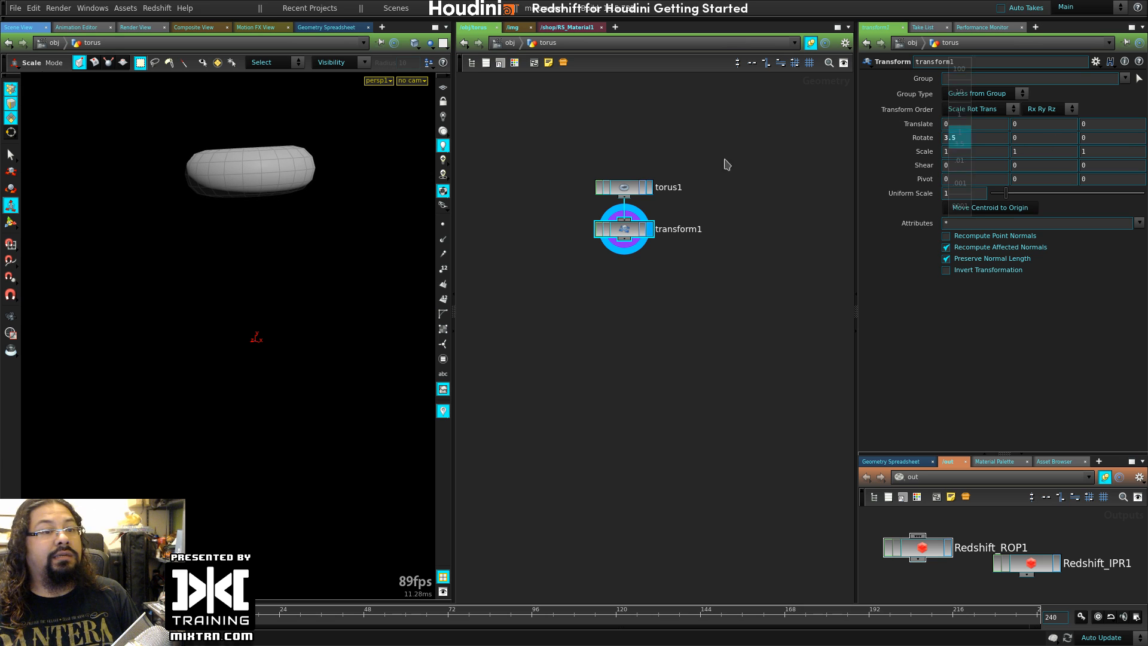
pyautogui.hotkey('ctrl', 'z')
# - Apply the Object Center preset to transform1 and set its X rotation to 55
pyautogui.click(1095, 61)
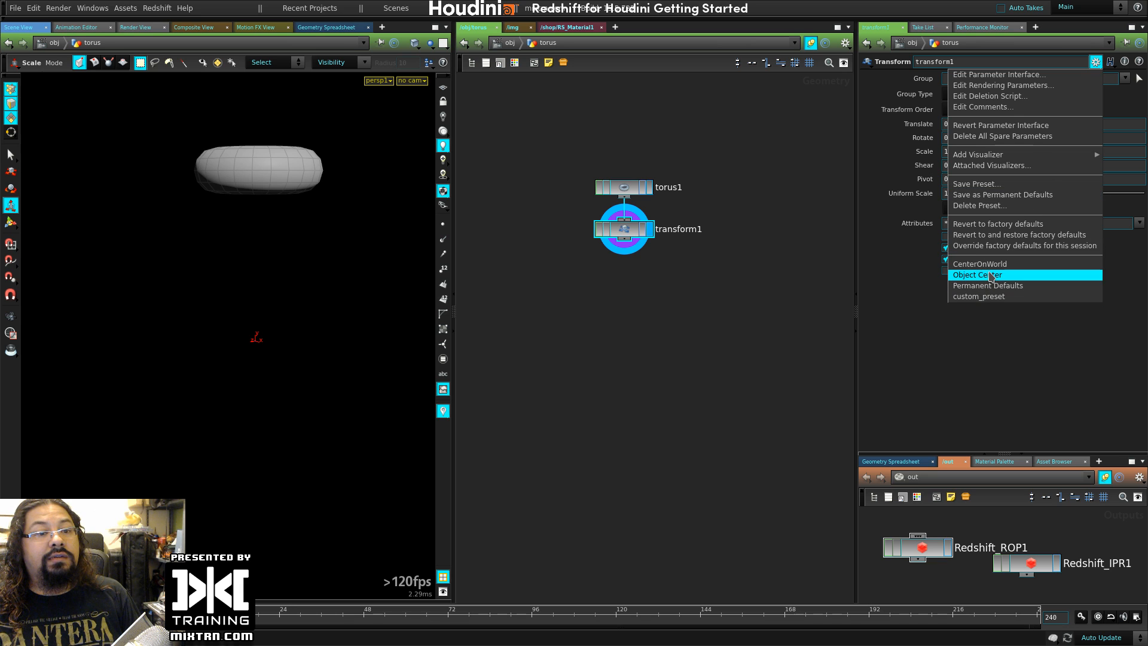
pyautogui.click(985, 273)
pyautogui.moveTo(955, 138); pyautogui.dragTo(1043, 111, button='middle')
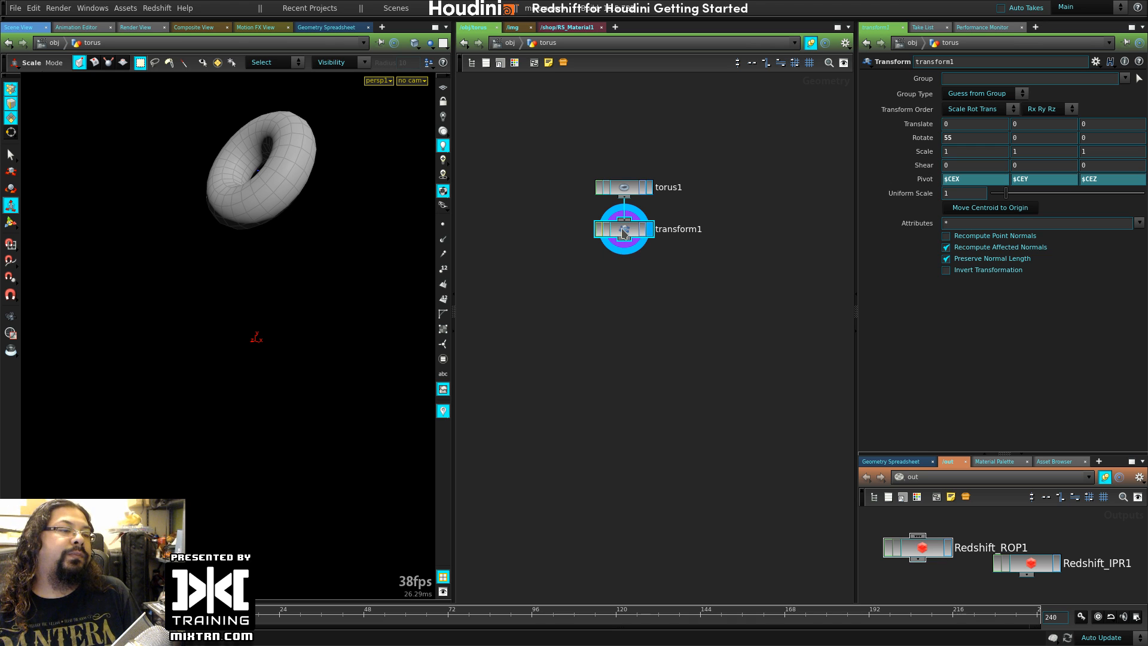
# - Add a POP Network after transform1, display it, and align it beneath the chain
pyautogui.press('Tab')
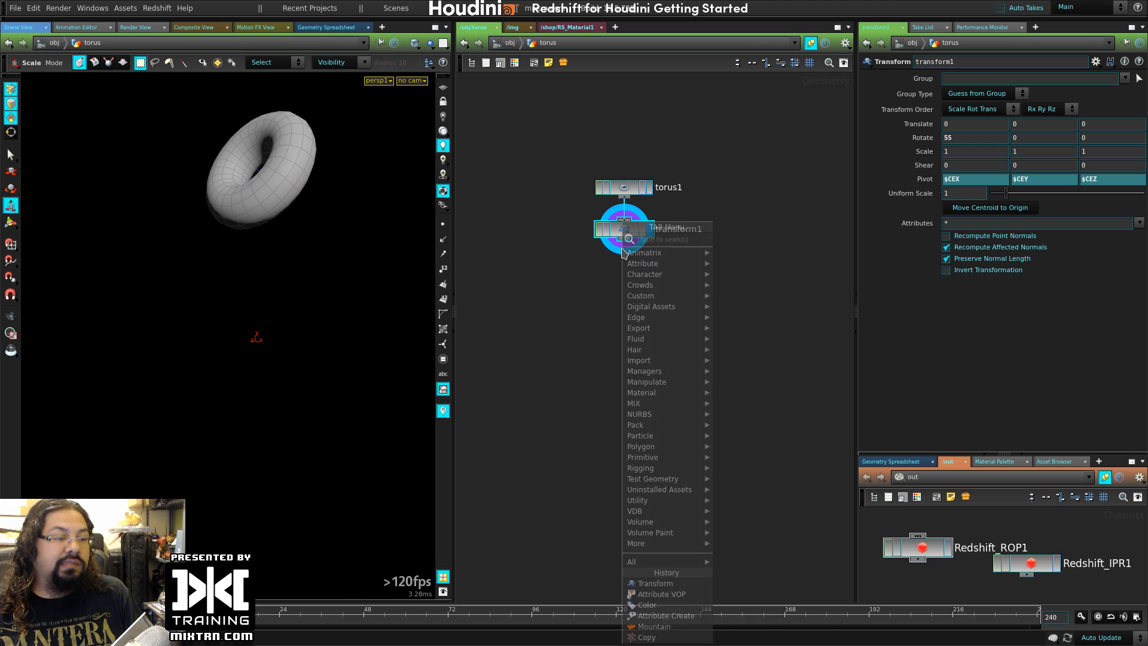
pyautogui.write('pop')
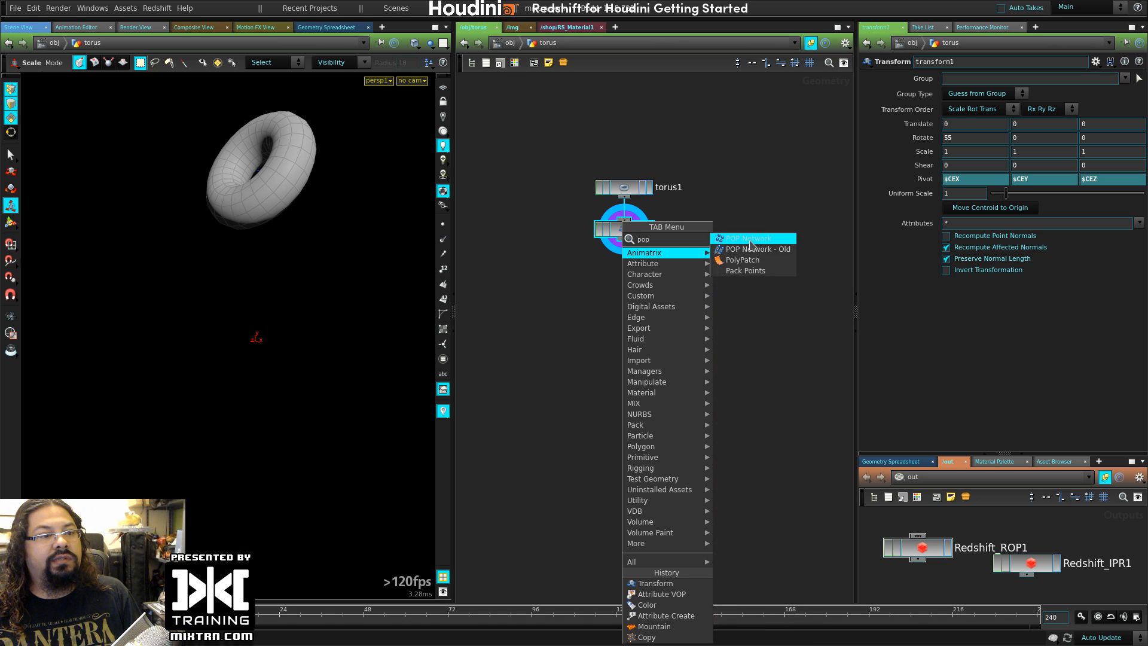
pyautogui.press('Escape')
pyautogui.click(630, 274)
pyautogui.click(655, 274)
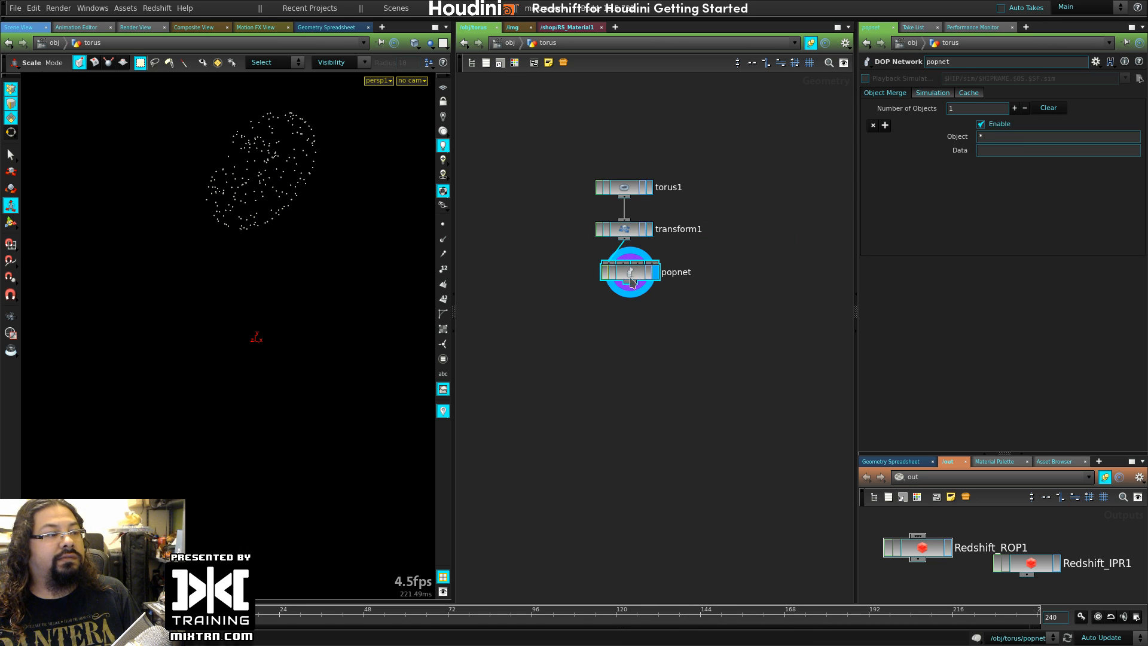
pyautogui.moveTo(626, 273); pyautogui.dragTo(627, 296)
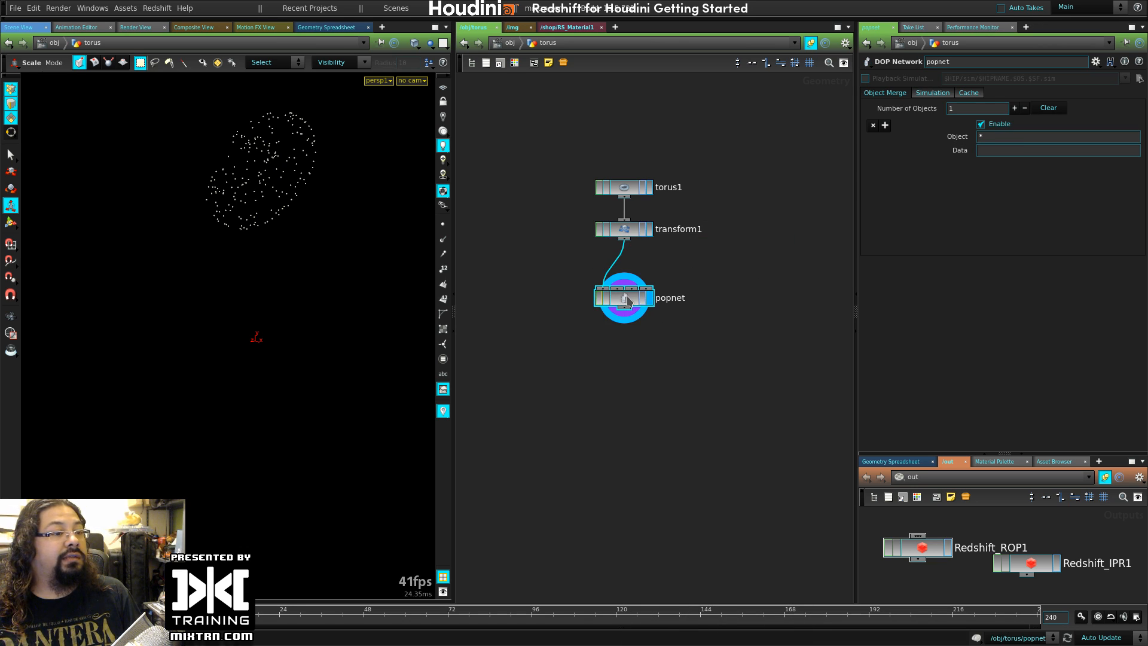
# - Inside popnet, lower the output node and insert a Gravity Force between popsolver and output
pyautogui.doubleClick(625, 298)
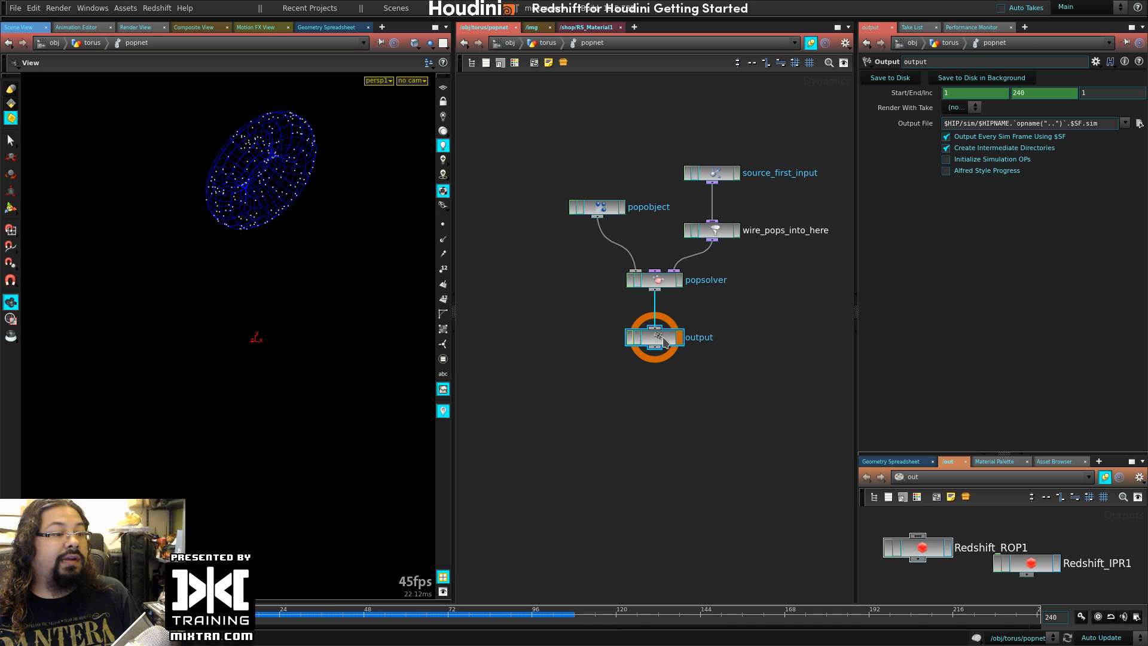
pyautogui.moveTo(648, 341); pyautogui.dragTo(649, 381)
pyautogui.press('Tab')
pyautogui.write('gra')
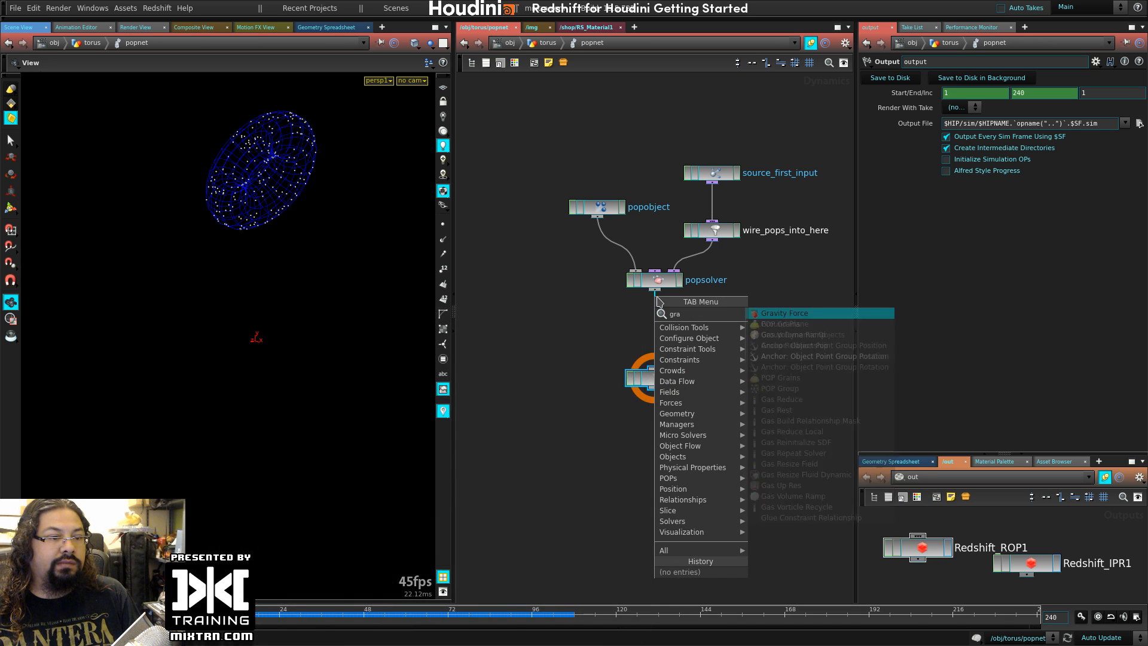
pyautogui.press('Escape')
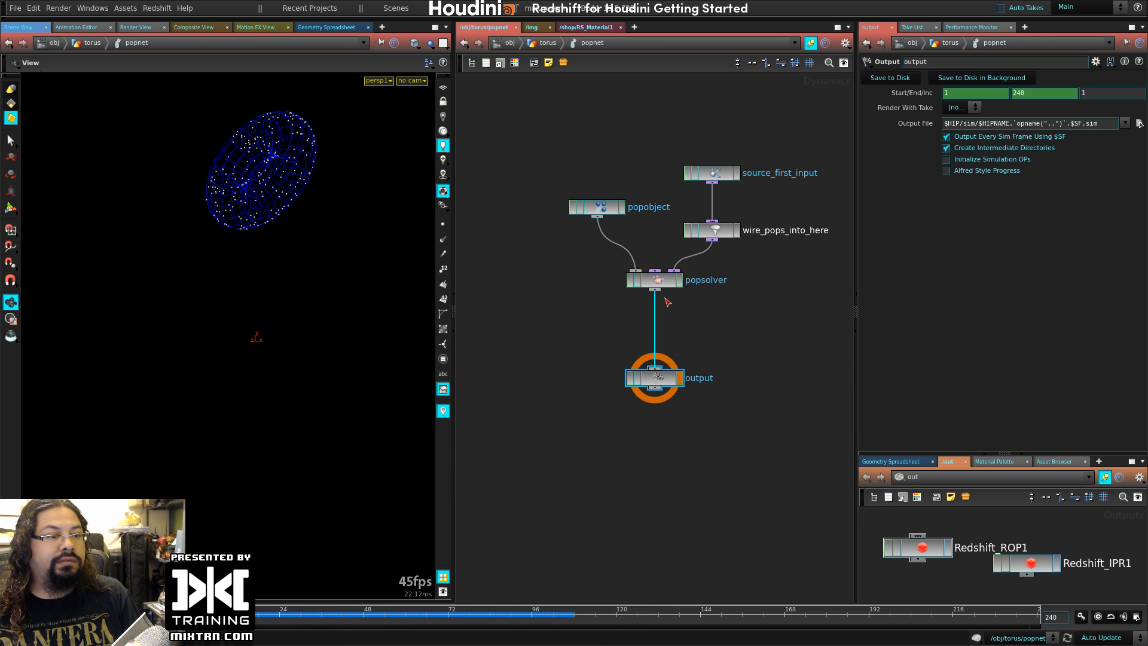
pyautogui.press('Tab')
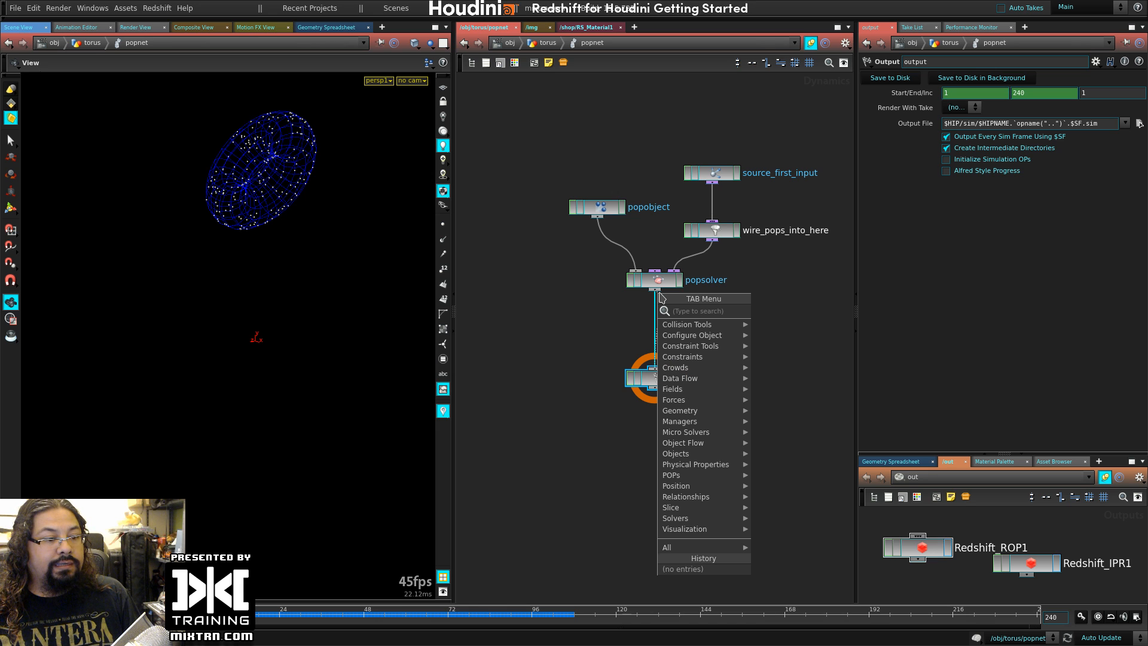
# - Add a POP Force node between popsolver and output with a noise amplitude of about 0.97
pyautogui.write('pop')
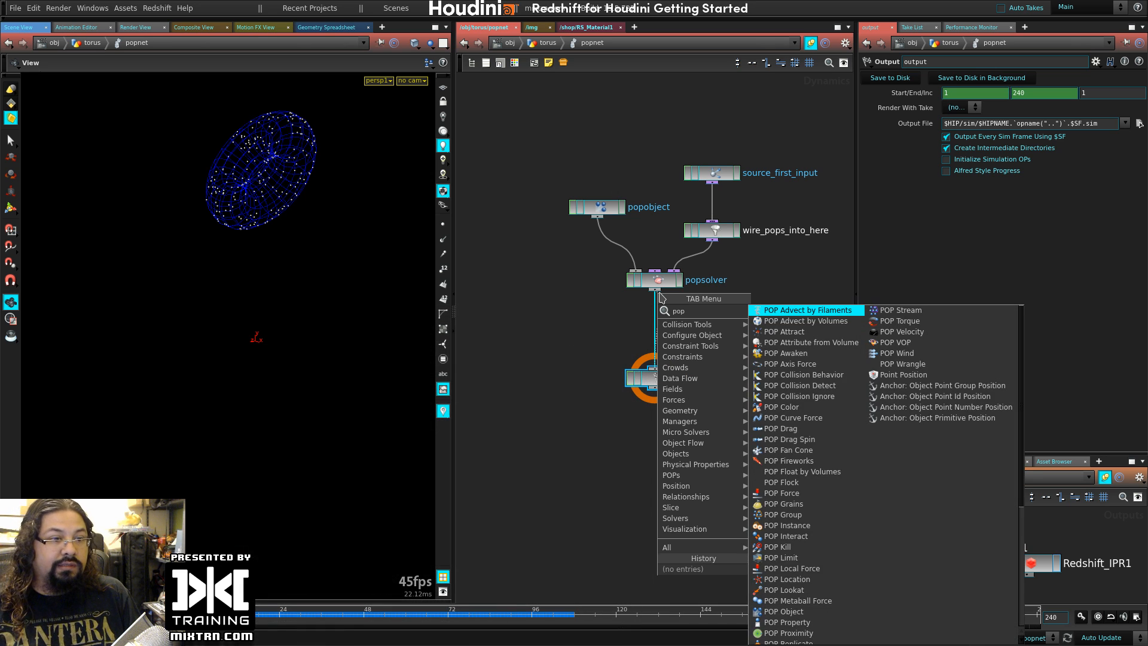
pyautogui.write(' for')
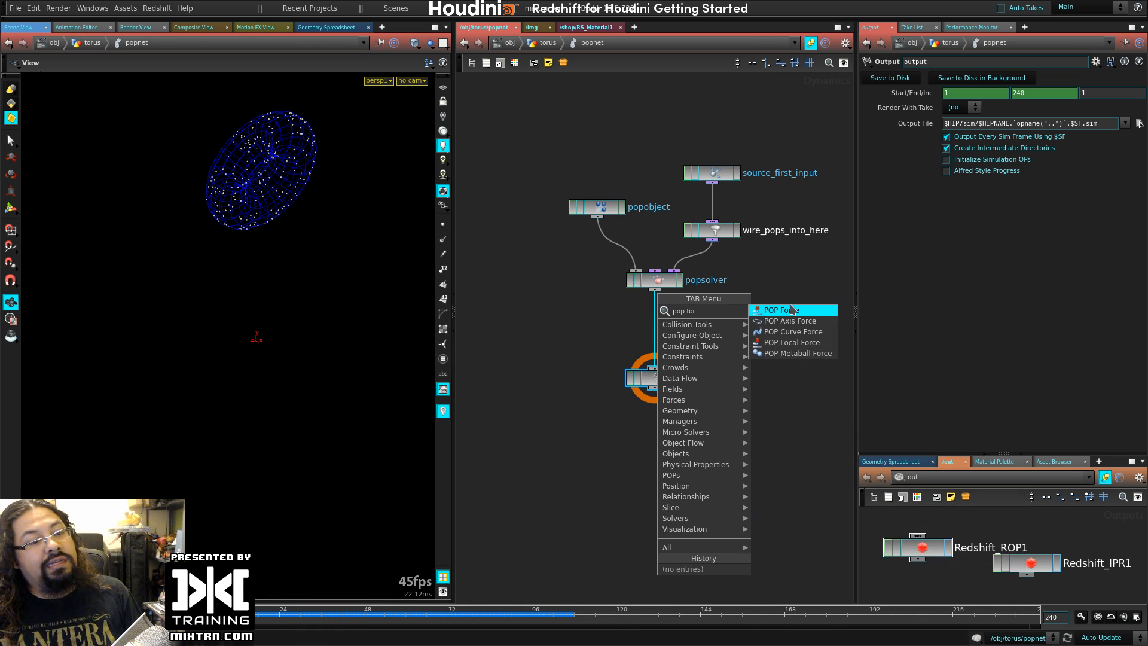
pyautogui.click(791, 309)
pyautogui.click(657, 328)
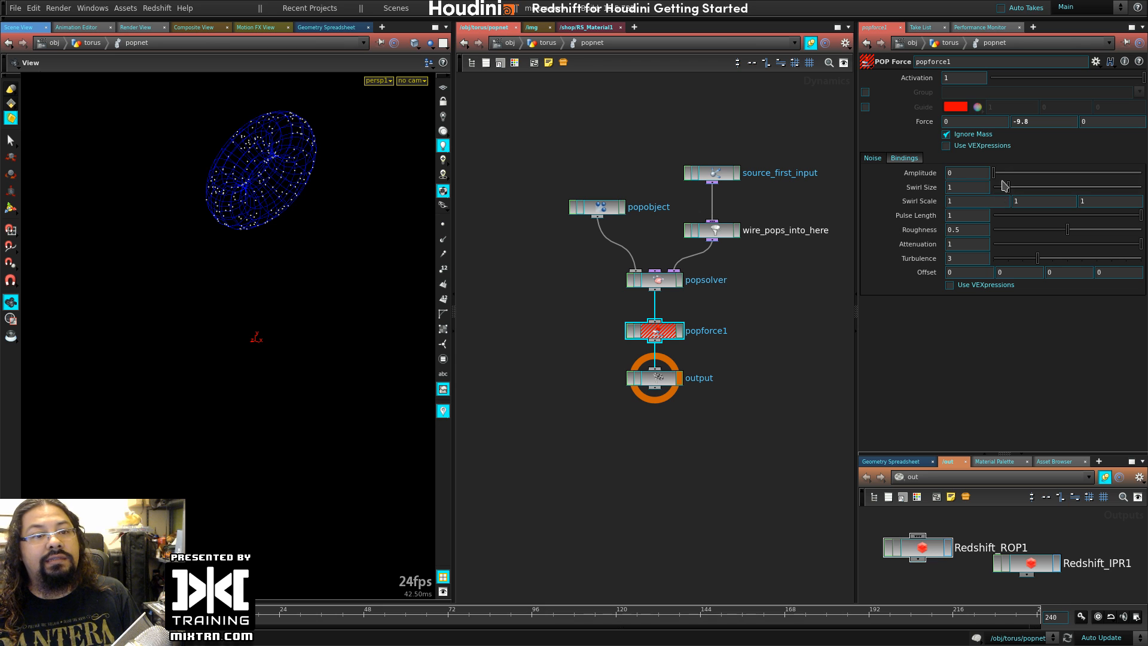
pyautogui.moveTo(994, 173); pyautogui.dragTo(1007, 177)
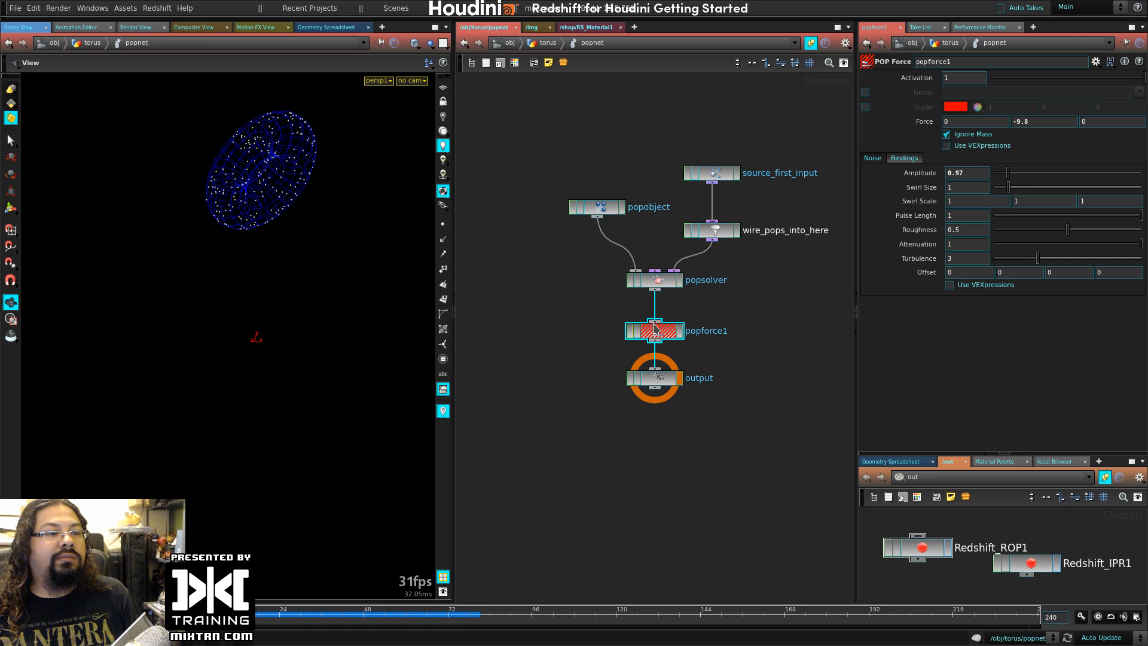
# - Rewire popforce1 between source_first_input and wire_pops_into_here, preview the particles, and space the three nodes evenly
pyautogui.moveTo(661, 330); pyautogui.dragTo(730, 225)
pyautogui.press('Up')
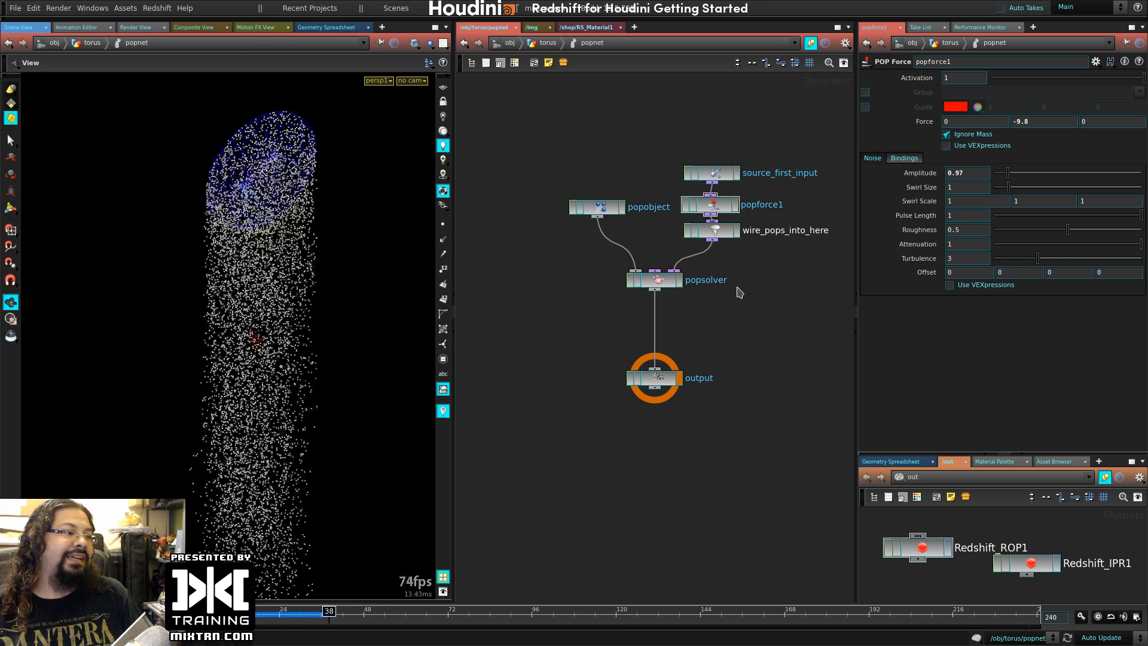
pyautogui.hotkey('ctrl', 'Up')
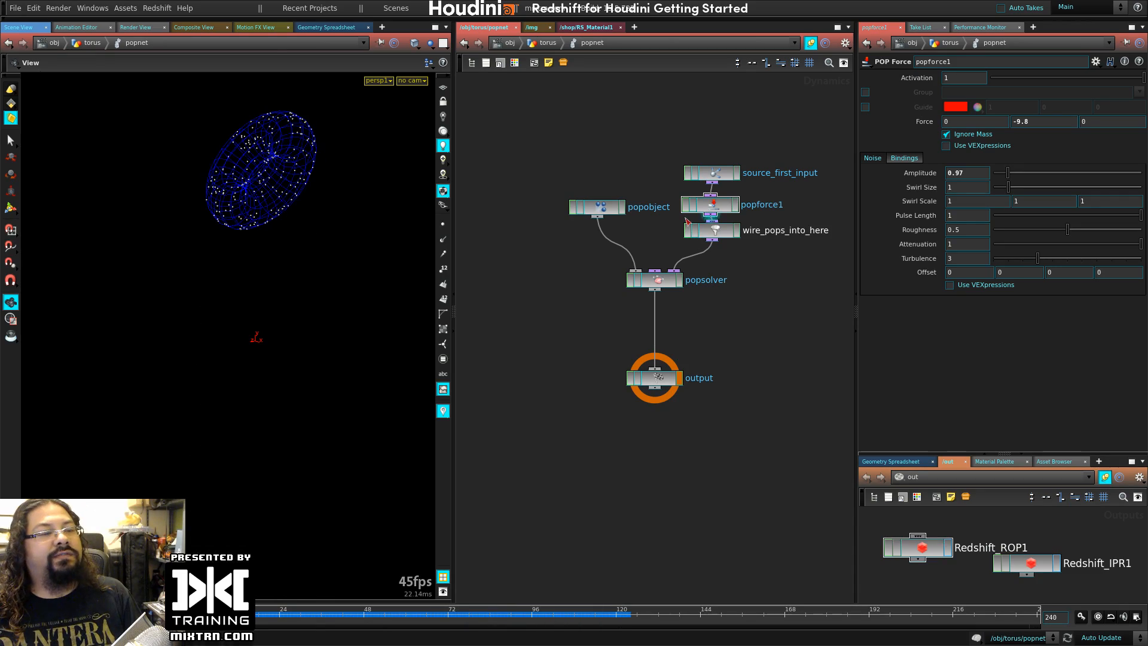
pyautogui.moveTo(708, 173); pyautogui.dragTo(708, 152)
pyautogui.moveTo(711, 204); pyautogui.dragTo(711, 196)
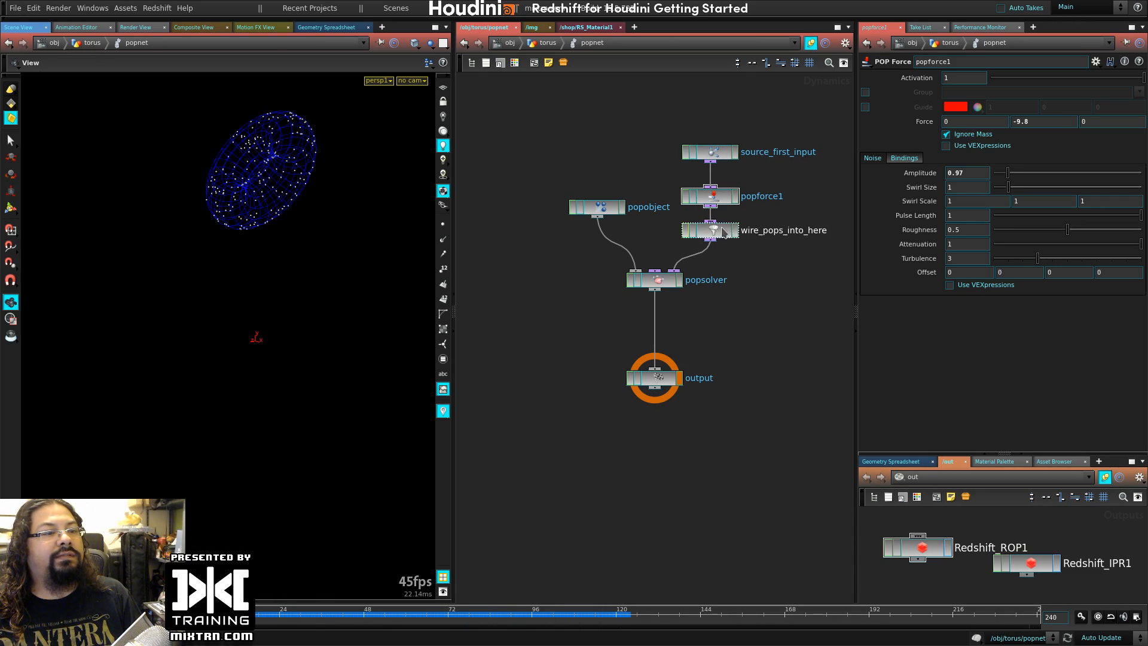
# - Add a Ground Plane to the particle simulation, lay out the network nodes, and play the simulation
pyautogui.click(674, 18)
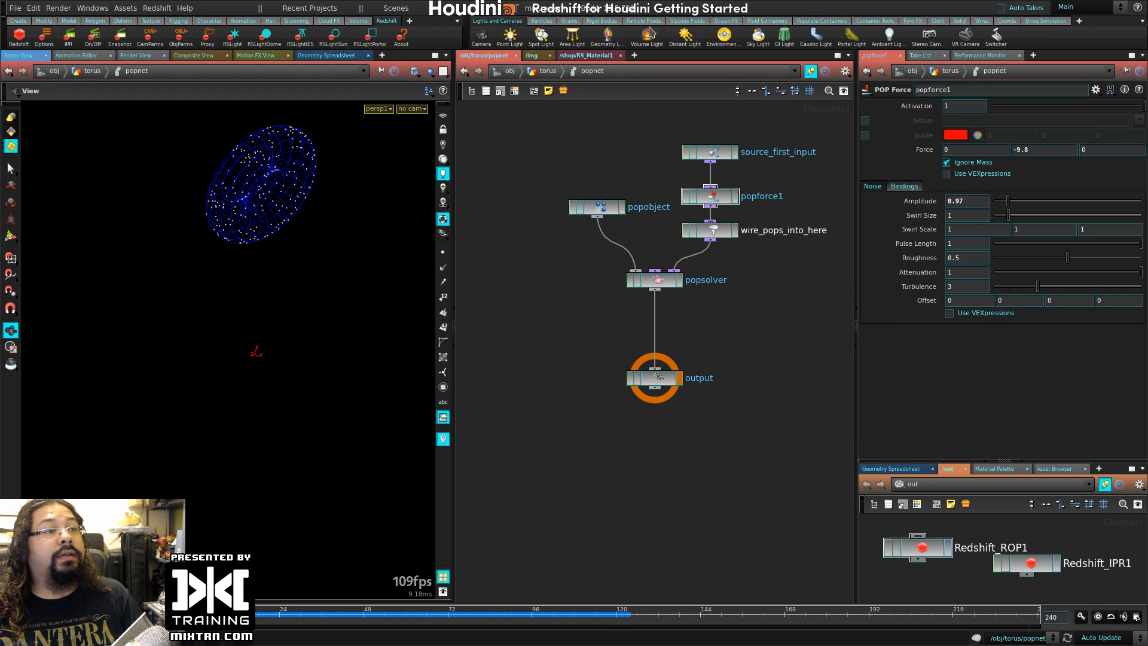
pyautogui.click(601, 21)
pyautogui.click(610, 36)
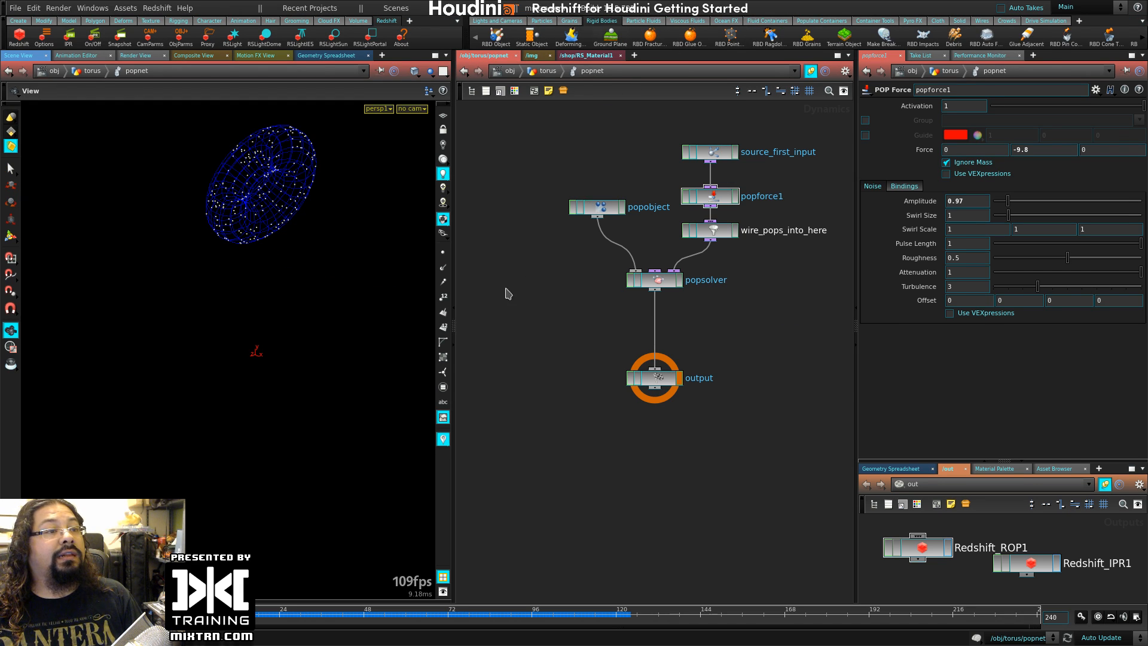
pyautogui.press('l')
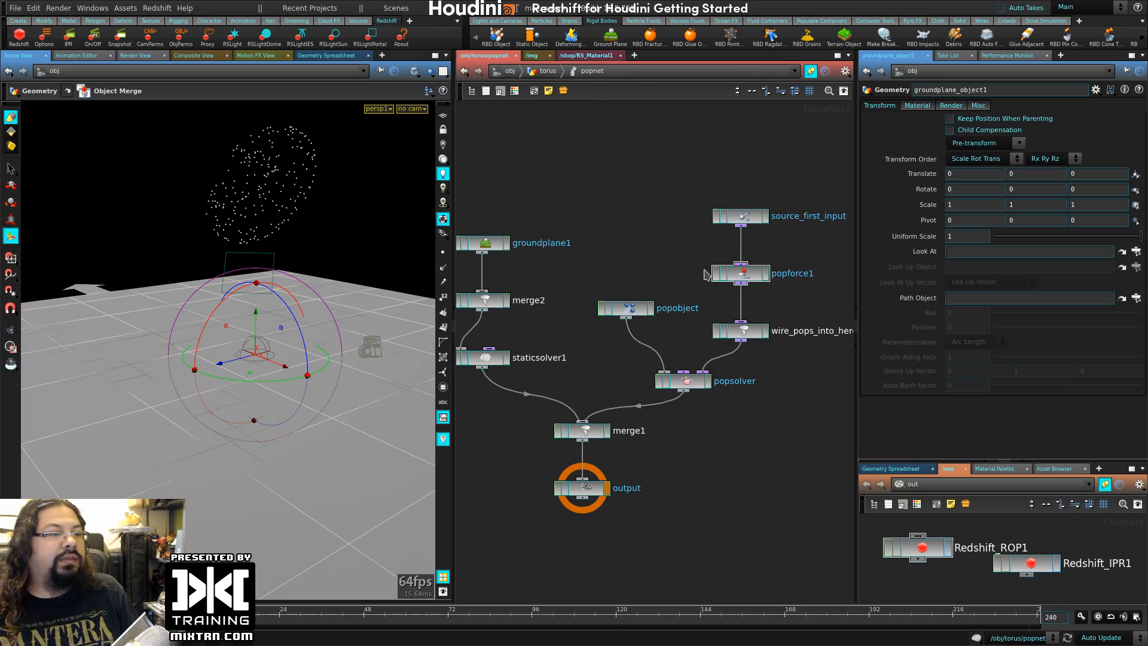
pyautogui.press('Up')
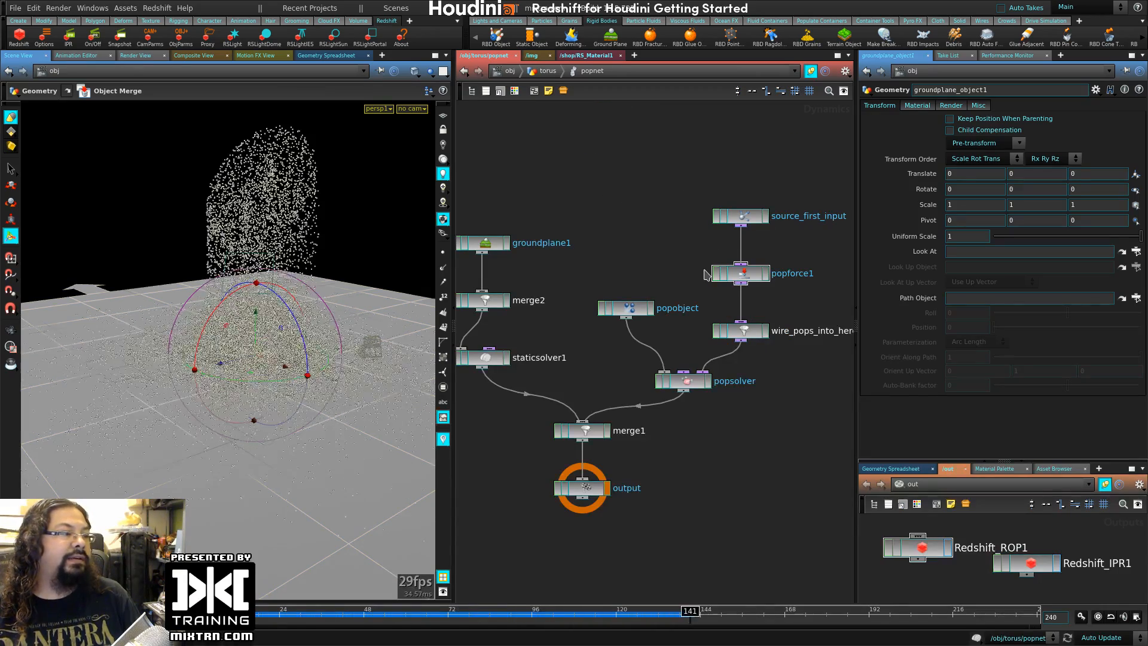
# - Shift the ground plane object to a translation of about 0.165, 0.051, 0.045
pyautogui.keyDown('alt'); pyautogui.moveTo(369, 293); pyautogui.dragTo(385, 351); pyautogui.keyUp('alt')
pyautogui.keyDown('alt'); pyautogui.moveTo(384, 351); pyautogui.dragTo(249, 351, button='right'); pyautogui.keyUp('alt')
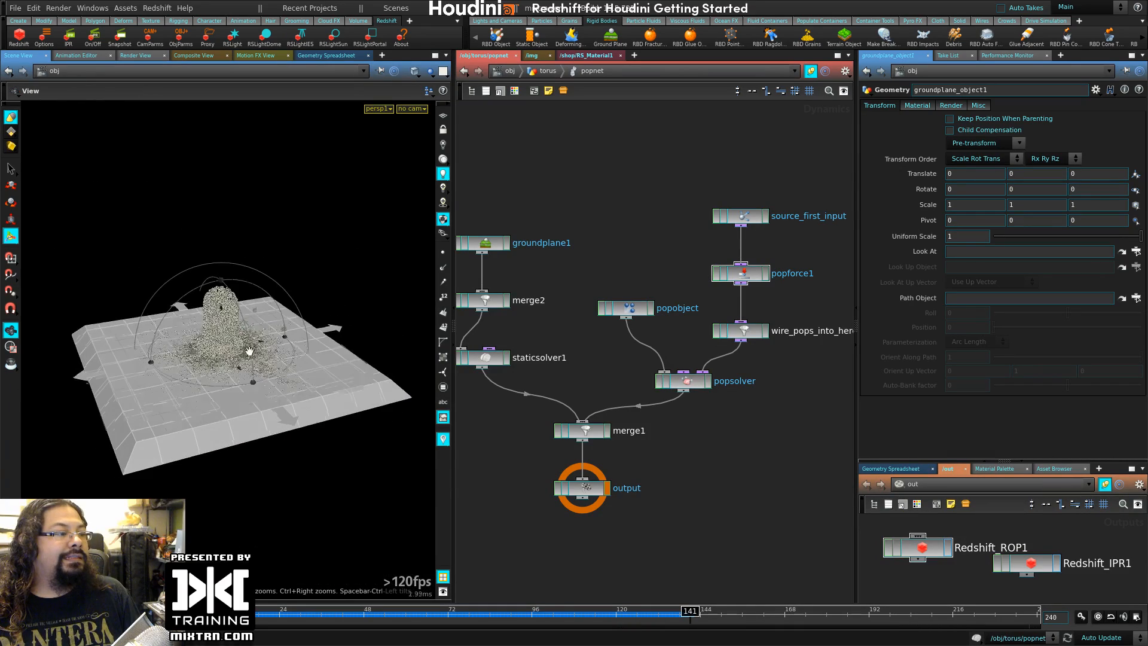
pyautogui.keyDown('alt'); pyautogui.moveTo(249, 351); pyautogui.dragTo(263, 308); pyautogui.keyUp('alt')
pyautogui.press('r')
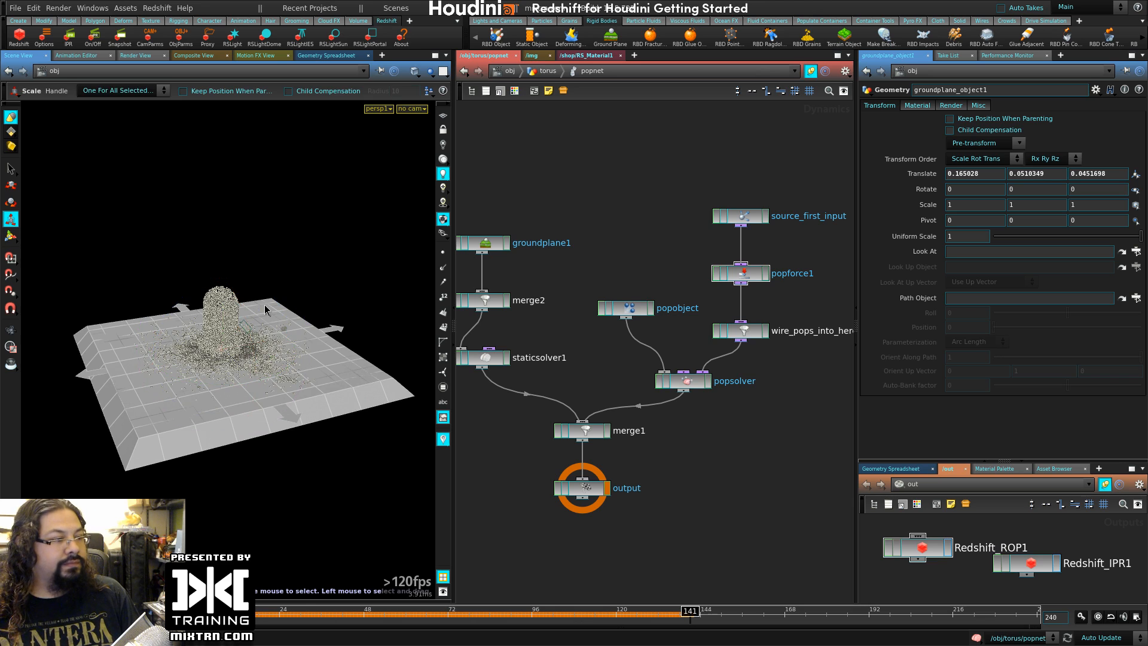
pyautogui.click(254, 299)
pyautogui.moveTo(253, 299)
pyautogui.mouseDown()
pyautogui.moveTo(277, 321)
pyautogui.moveTo(267, 305)
pyautogui.mouseUp()
pyautogui.hotkey('ctrl', 'z')
pyautogui.hotkey('ctrl', 'z')
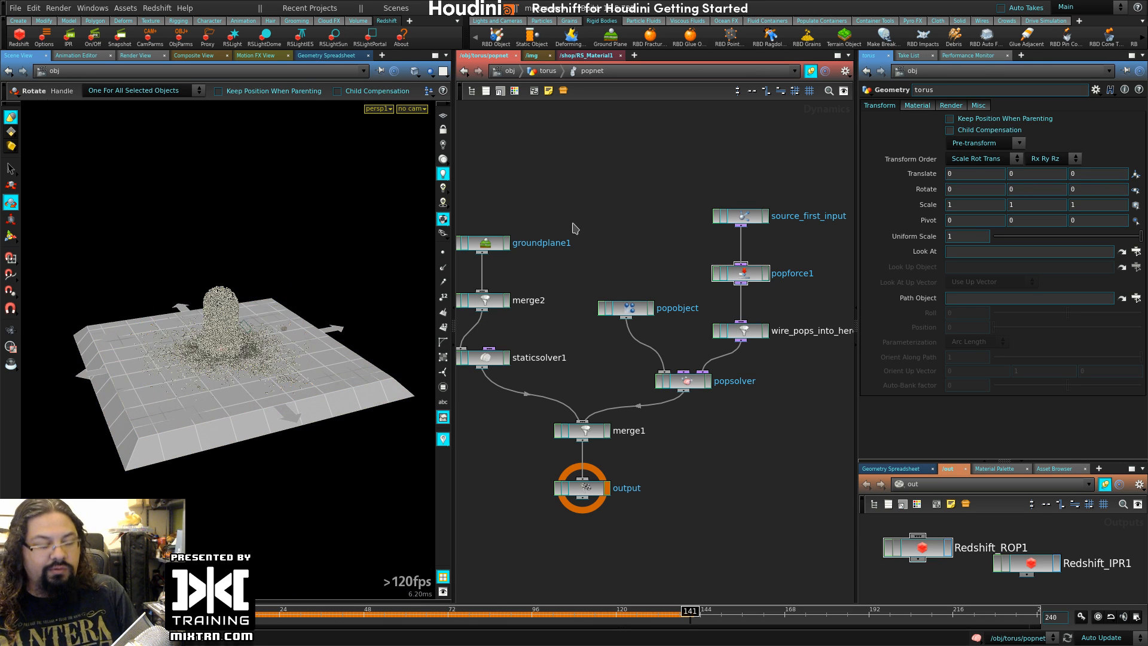
# - At object level, rotate groundplane_object1 to about 8.98, -1.89, -4.78 degrees and replay the simulation
pyautogui.press('u')
pyautogui.press('u')
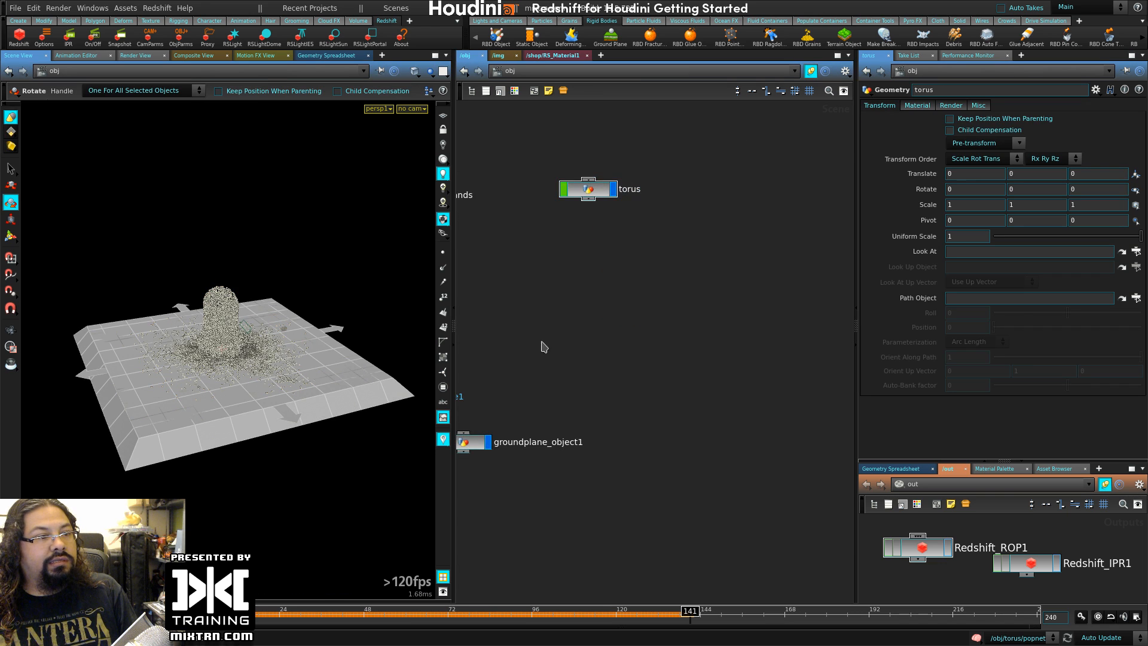
pyautogui.click(625, 316)
pyautogui.moveTo(267, 349); pyautogui.dragTo(278, 328)
pyautogui.keyDown('alt'); pyautogui.moveTo(287, 340); pyautogui.dragTo(368, 433, button='right'); pyautogui.keyUp('alt')
pyautogui.hotkey('ctrl', 'Up')
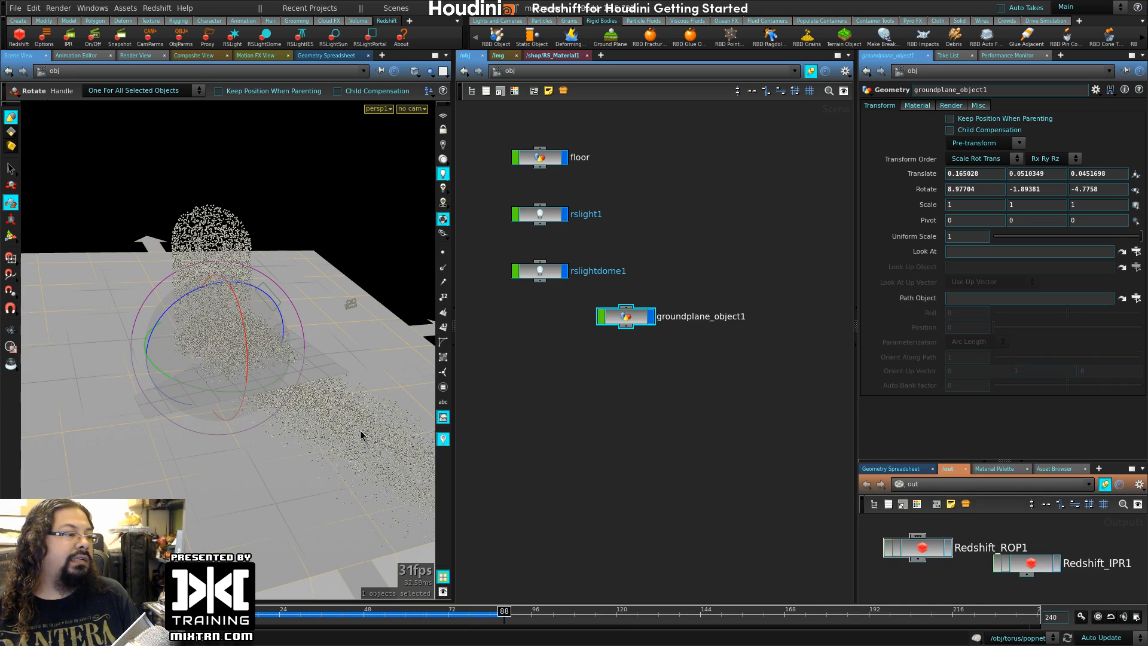
# - Hide the floor object and replay the simulation from the first frame to check the particles on the tilted plane
pyautogui.moveTo(632, 250); pyautogui.dragTo(774, 263, button='middle')
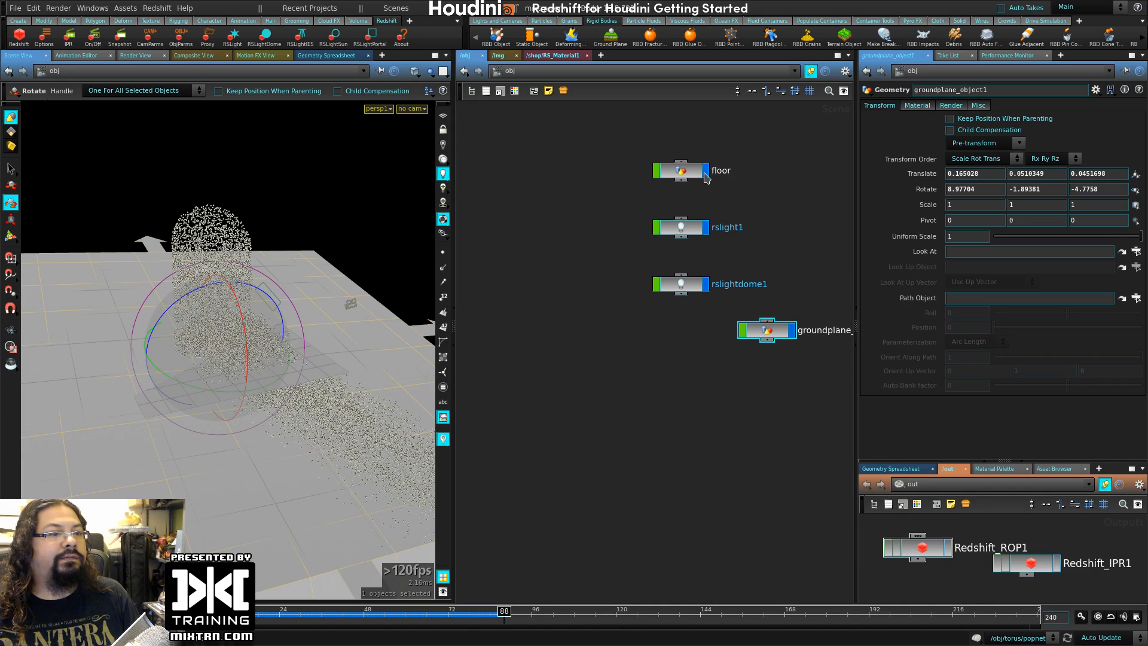
pyautogui.keyDown('alt'); pyautogui.moveTo(303, 397); pyautogui.dragTo(309, 448); pyautogui.keyUp('alt')
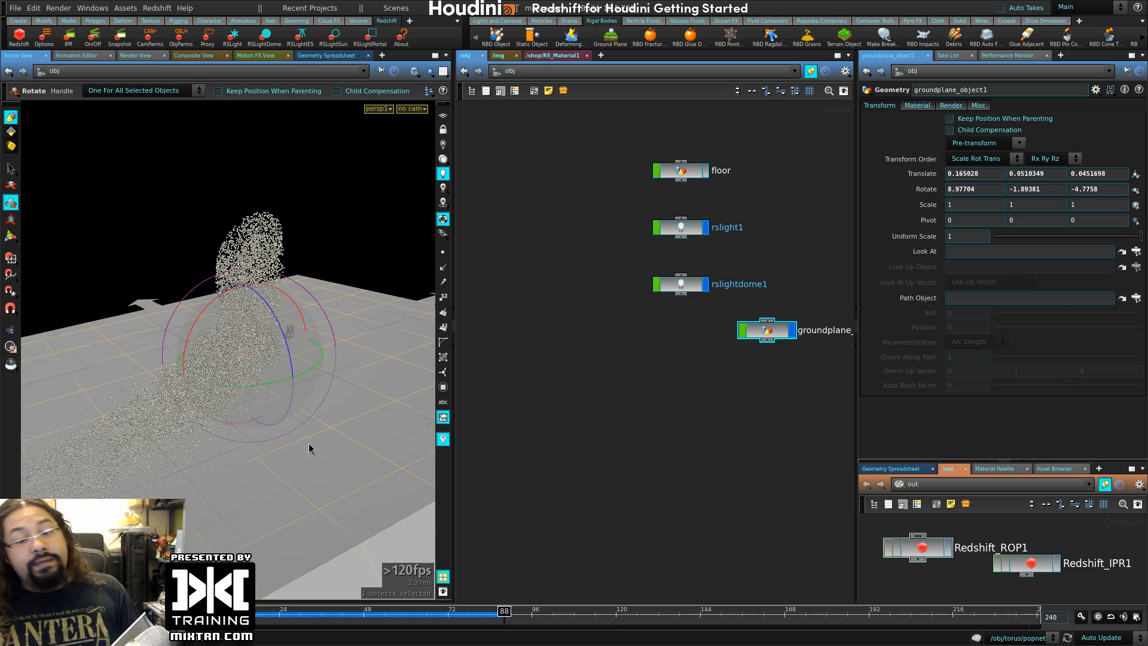
pyautogui.hotkey('ctrl', 'Up')
pyautogui.press('Up')
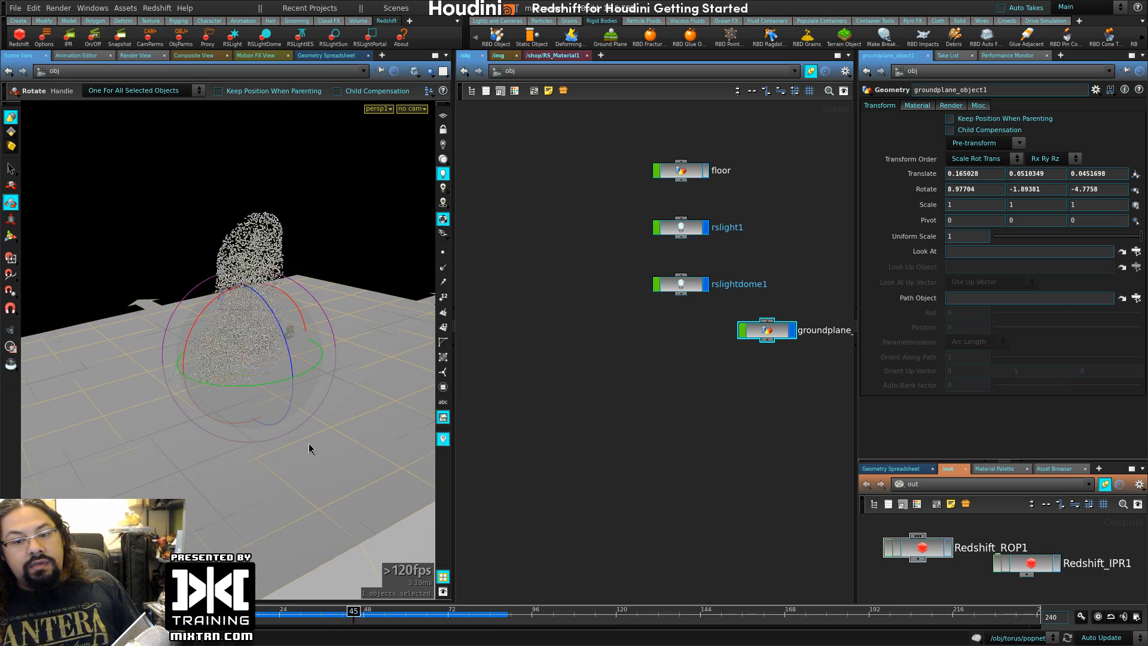
pyautogui.moveTo(328, 440); pyautogui.dragTo(353, 451)
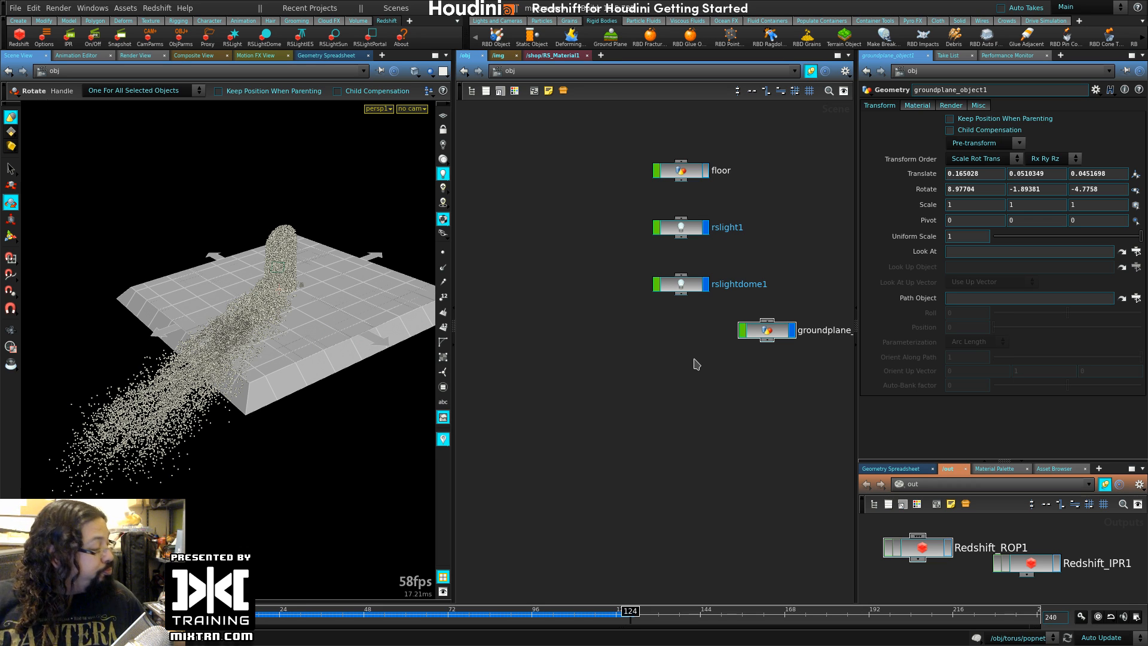
# - Place the groundplane_object1 node below rslightdome1 and open the torus object's network
pyautogui.moveTo(741, 363); pyautogui.dragTo(669, 325, button='middle')
pyautogui.moveTo(696, 299); pyautogui.dragTo(595, 326)
pyautogui.moveTo(753, 261); pyautogui.dragTo(696, 373, button='middle')
pyautogui.moveTo(761, 281); pyautogui.dragTo(618, 392, button='middle')
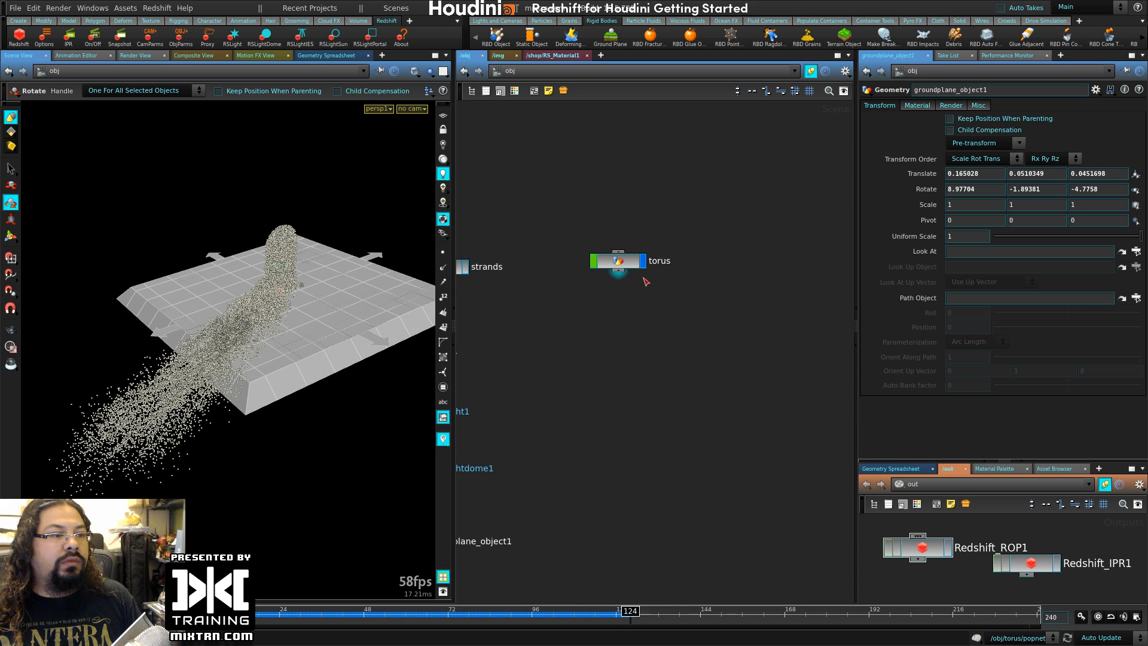
pyautogui.click(620, 265)
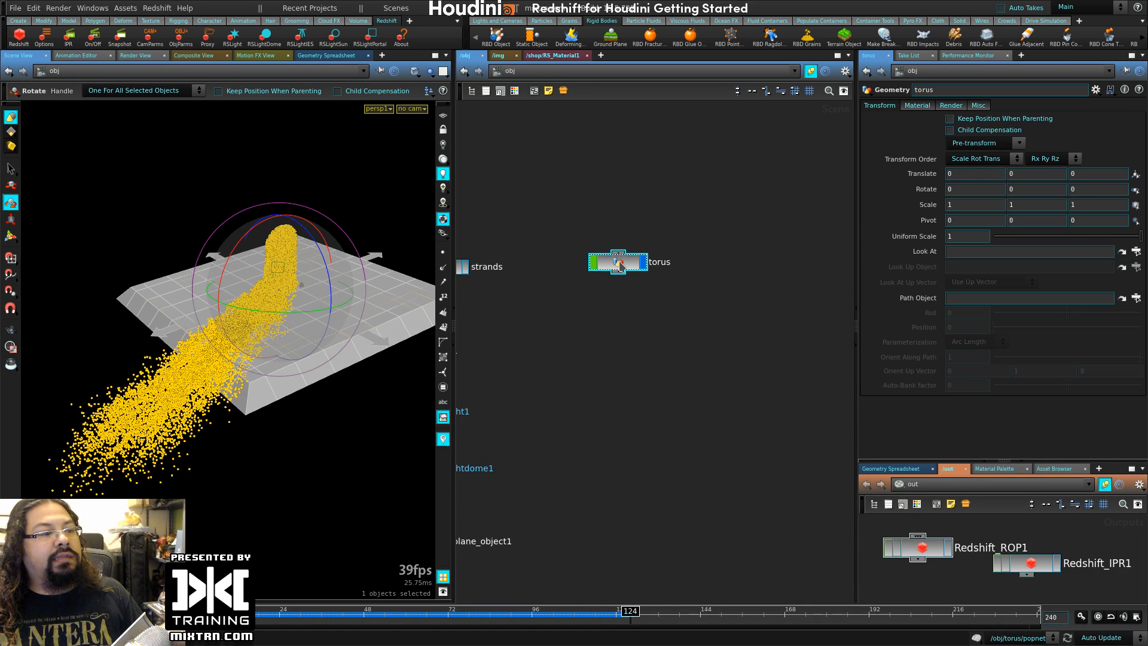
pyautogui.doubleClick(619, 265)
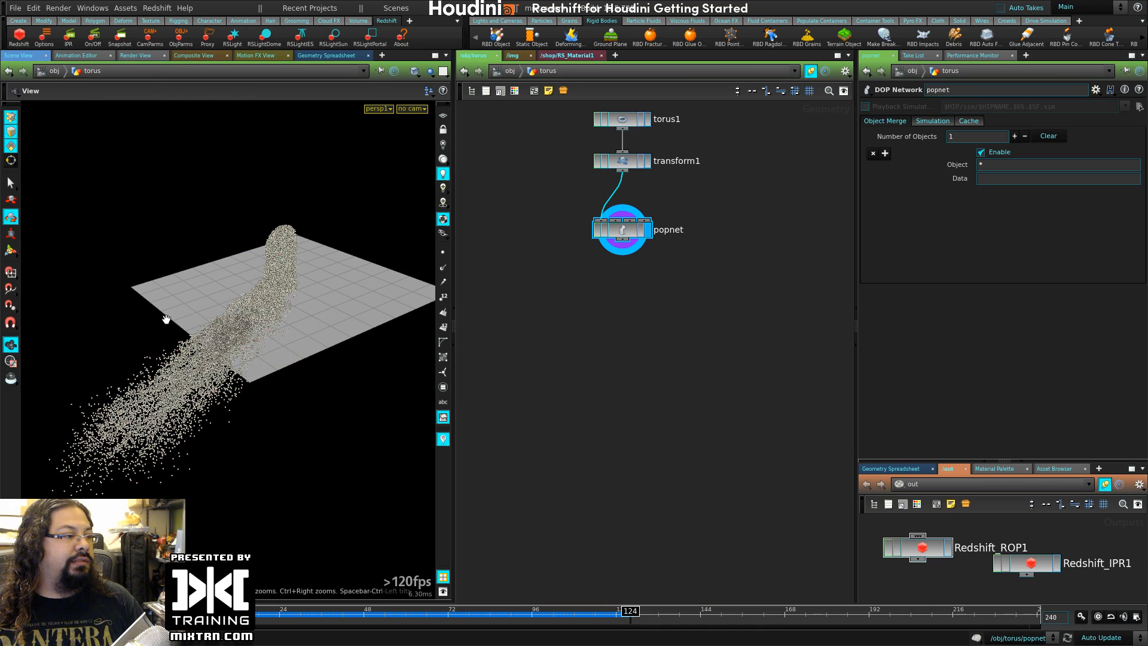
# - Examine the particle stream and the popnet node's Simulation and Object Merge settings
pyautogui.moveTo(161, 318); pyautogui.dragTo(257, 330)
pyautogui.press('r')
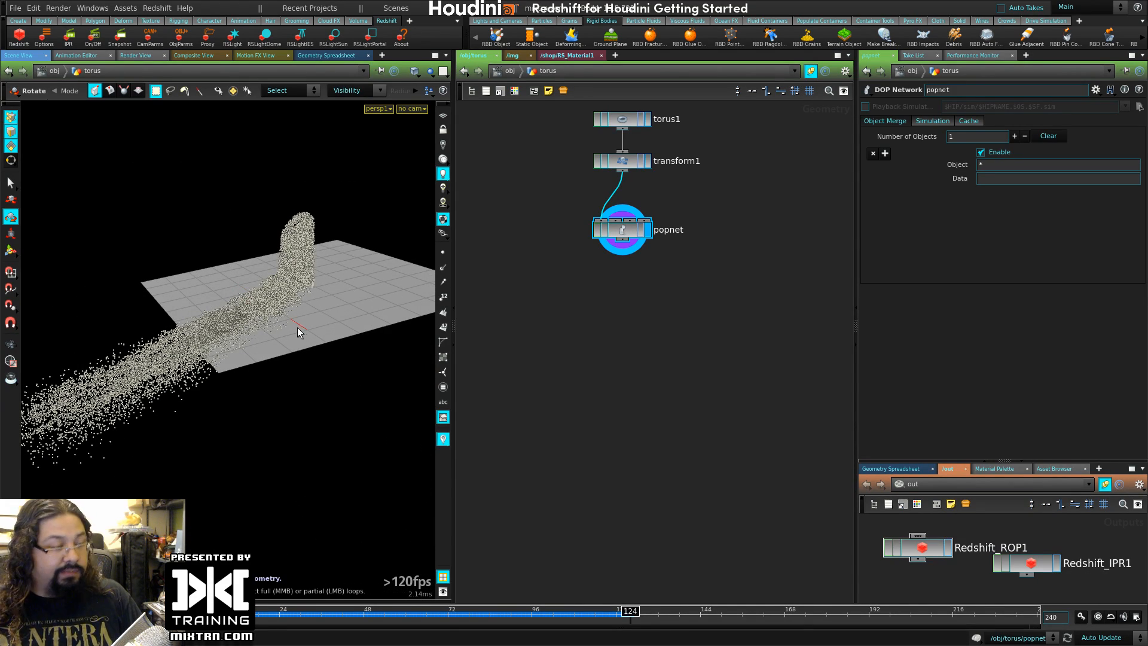
pyautogui.press('Escape')
pyautogui.moveTo(312, 361); pyautogui.dragTo(283, 373)
pyautogui.click(622, 233)
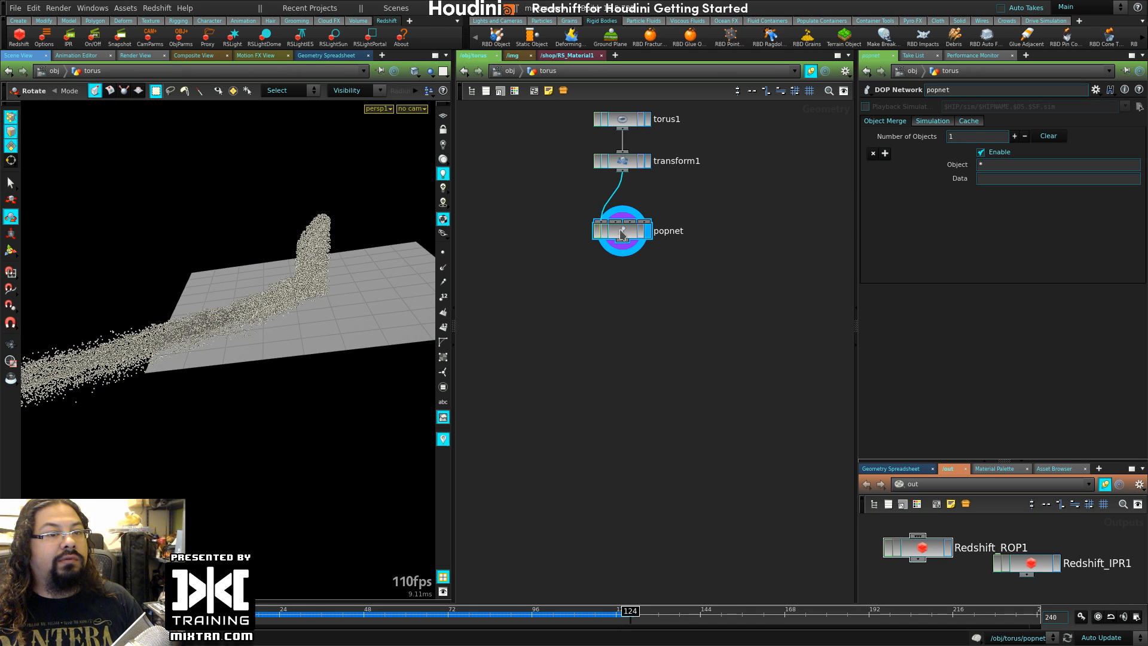
pyautogui.click(941, 121)
pyautogui.click(895, 122)
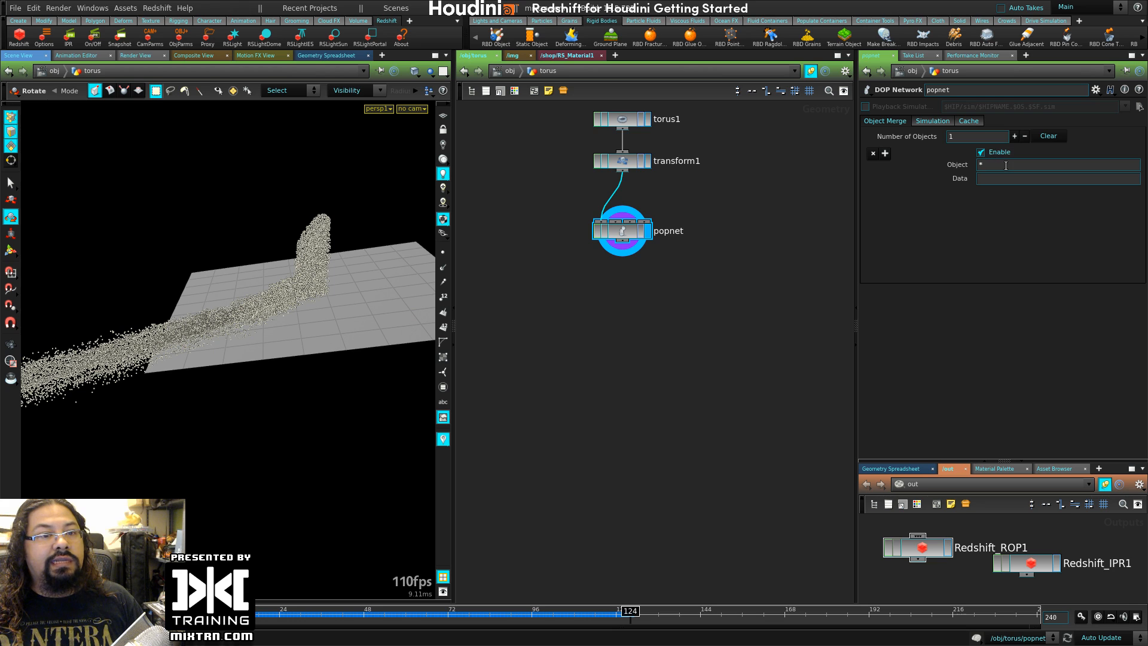
# - Inside popnet, copy the name of the popobject node without renaming it
pyautogui.doubleClick(622, 233)
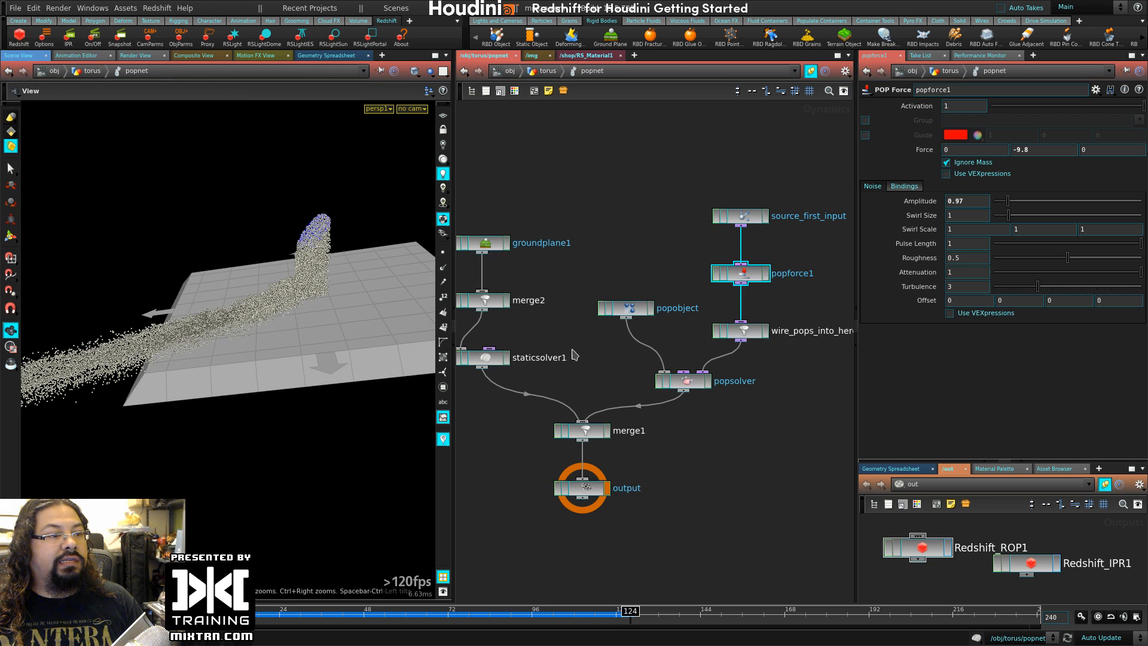
pyautogui.doubleClick(721, 220)
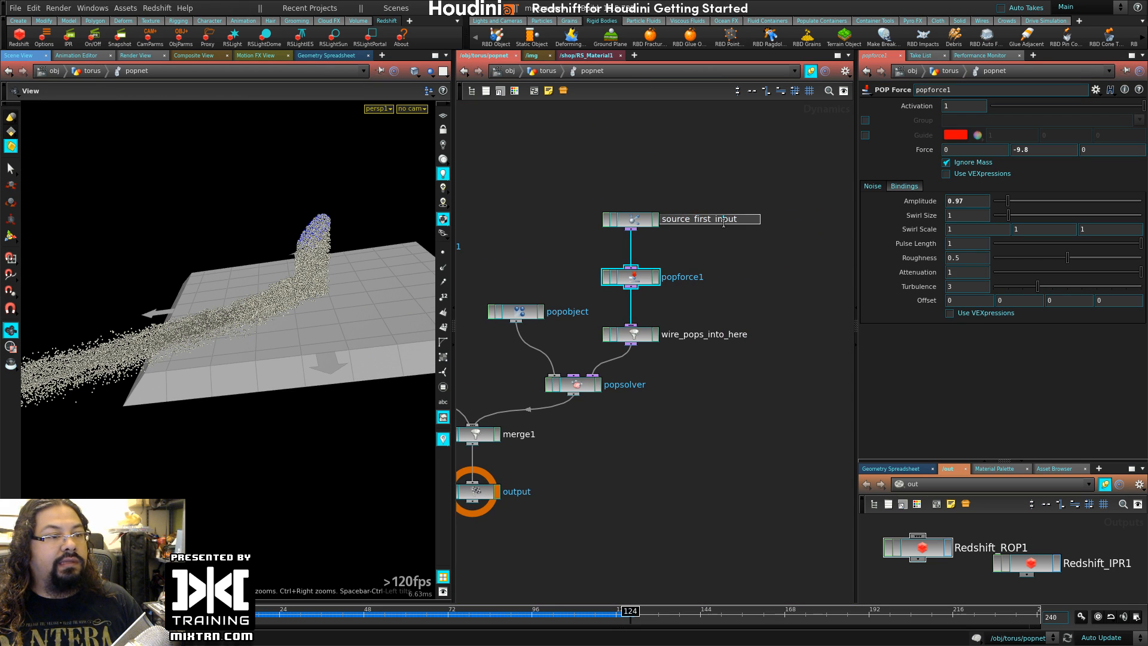
pyautogui.click(706, 179)
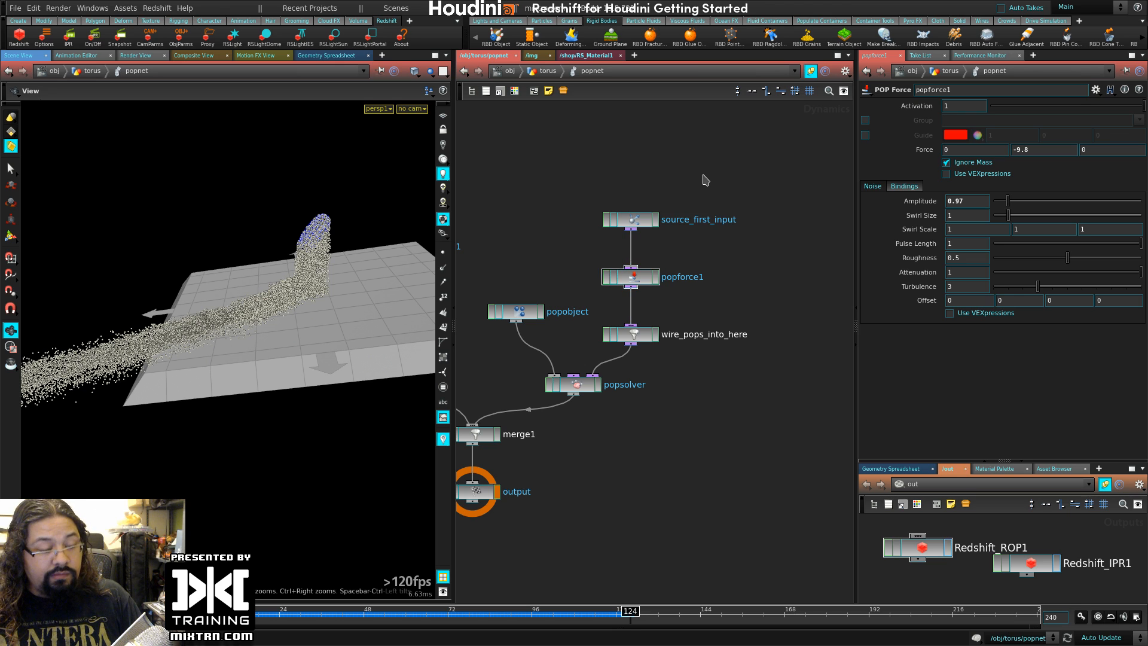
pyautogui.press('h')
pyautogui.doubleClick(702, 291)
pyautogui.hotkey('ctrl', 'c')
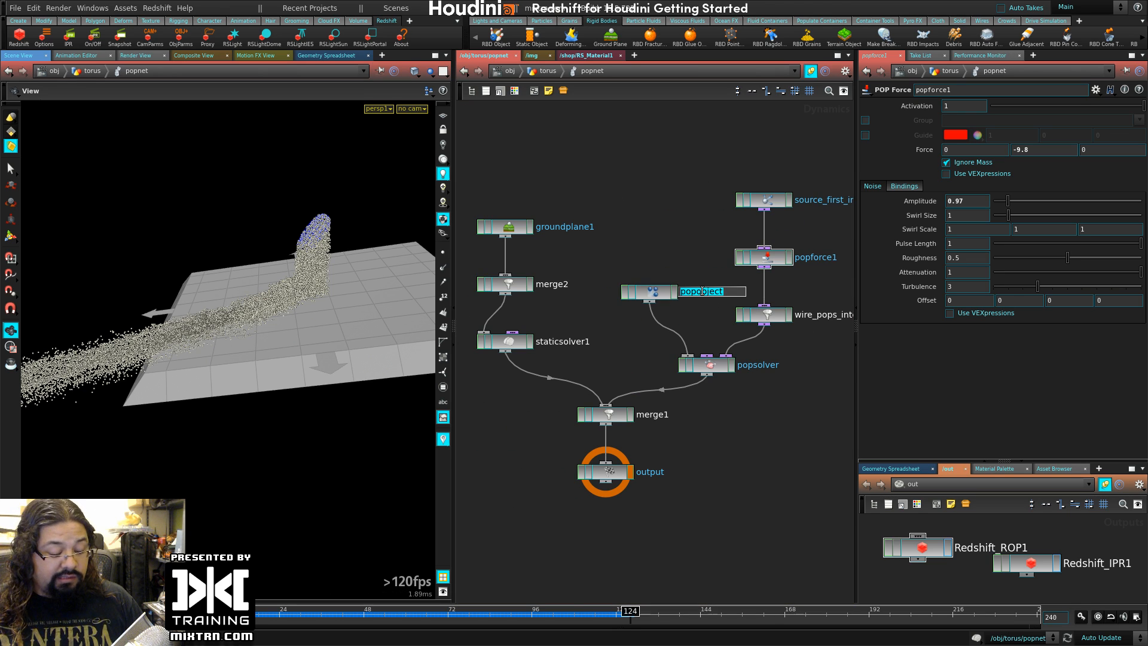
pyautogui.write('u')
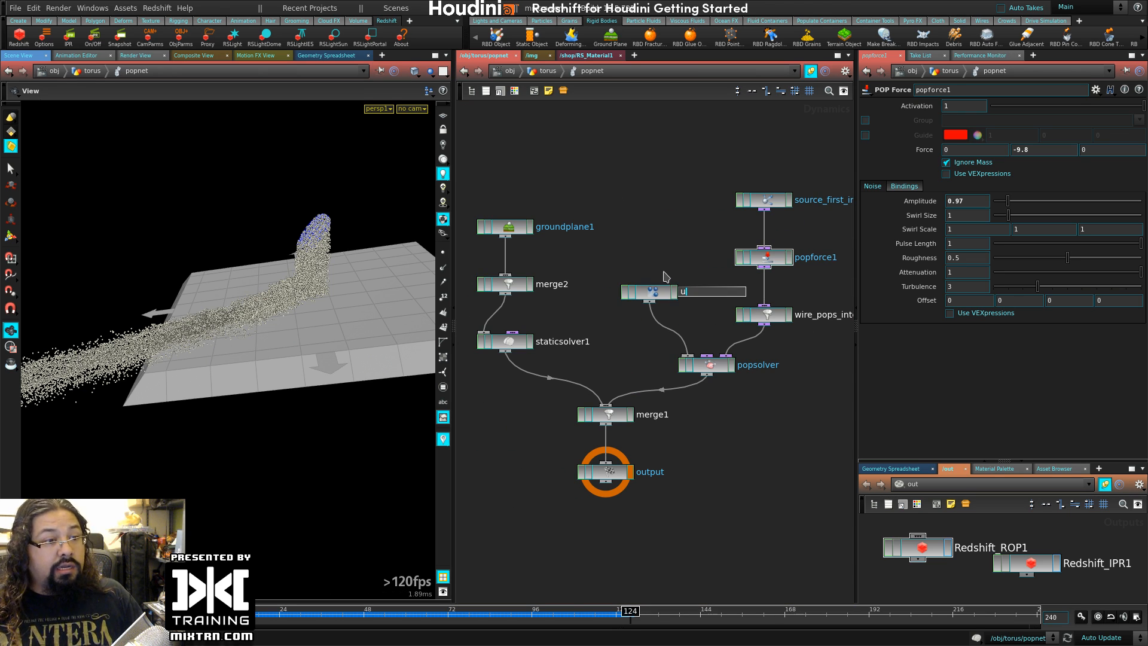
pyautogui.press('Escape')
# - Back in the torus network, set the popnet node's Object Merge object to popobject
pyautogui.press('u')
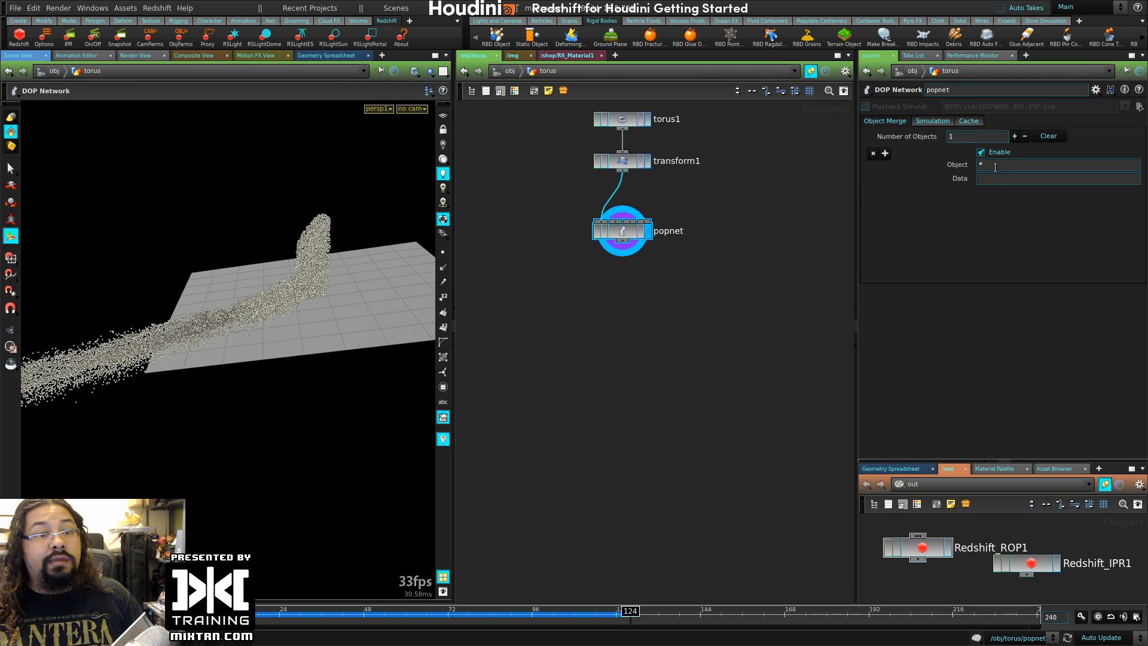
pyautogui.moveTo(995, 168); pyautogui.dragTo(945, 170)
pyautogui.hotkey('ctrl', 'v')
pyautogui.press('Return')
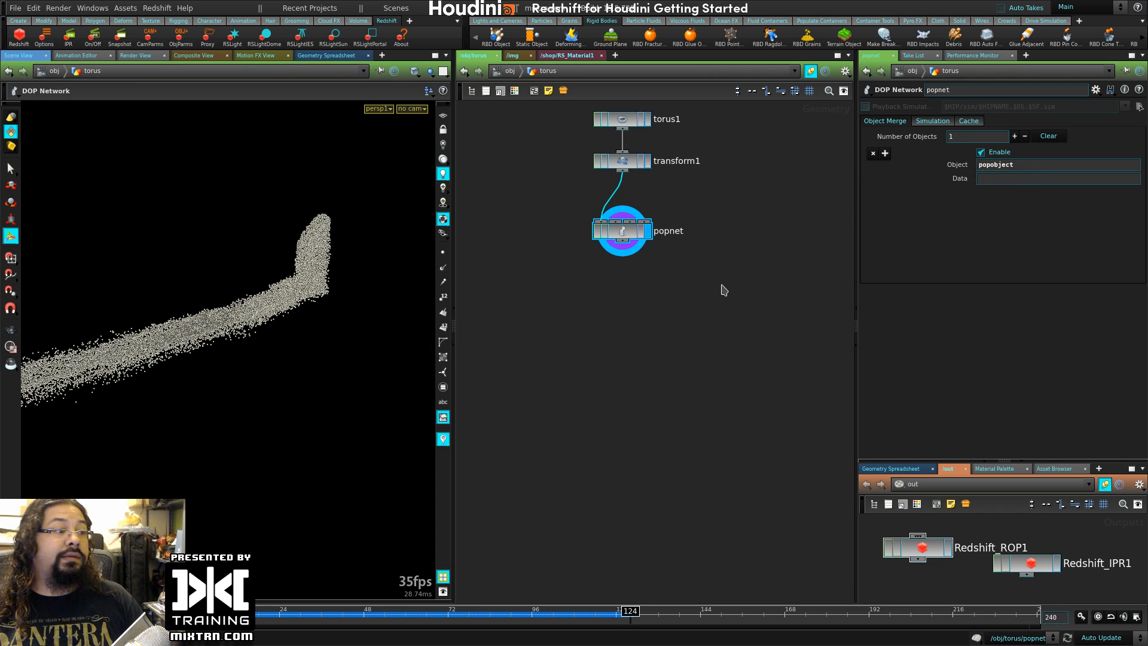
# - Move the popnet node slightly farther below transform1 and inspect the particle stream from another side
pyautogui.click(666, 323)
pyautogui.moveTo(623, 239); pyautogui.dragTo(623, 251)
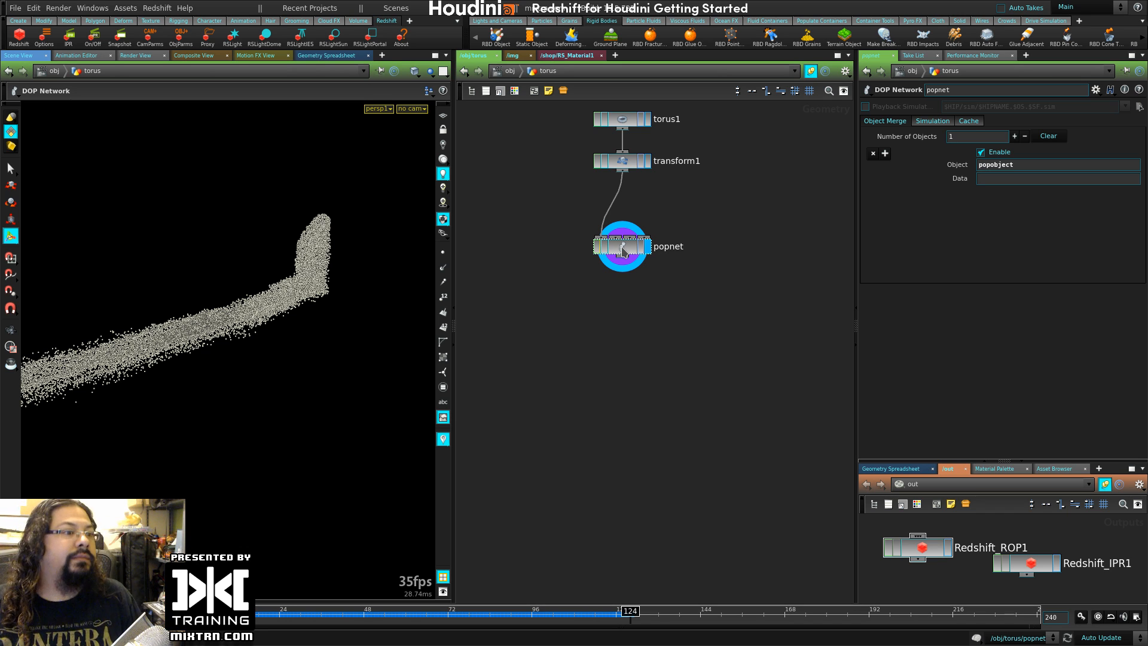
pyautogui.moveTo(149, 358); pyautogui.dragTo(323, 385)
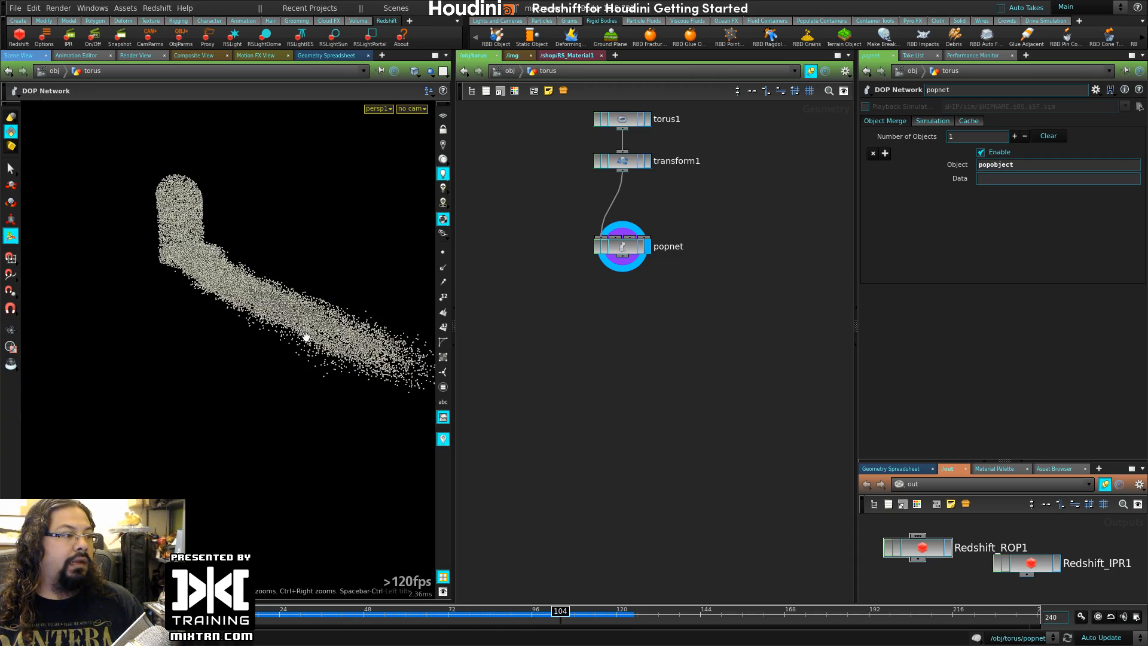
# - Return to the object level and move the torus object farther away from the strands object
pyautogui.moveTo(306, 338); pyautogui.dragTo(264, 374)
pyautogui.moveTo(624, 316); pyautogui.dragTo(644, 374, button='middle')
pyautogui.press('u')
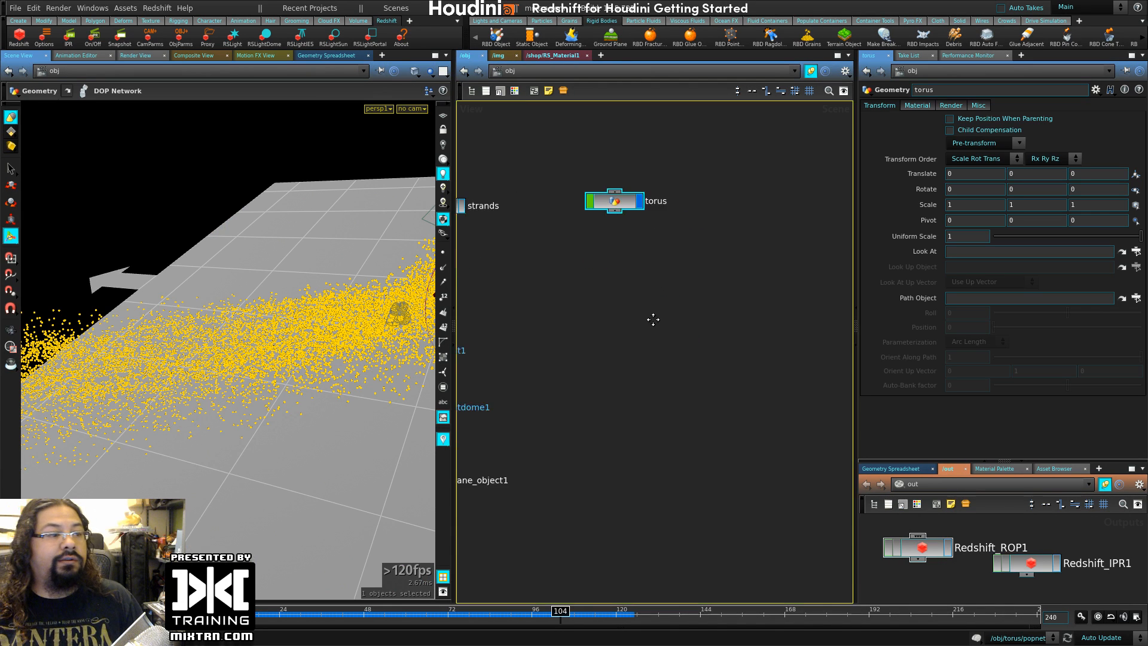
pyautogui.moveTo(670, 218); pyautogui.dragTo(714, 232)
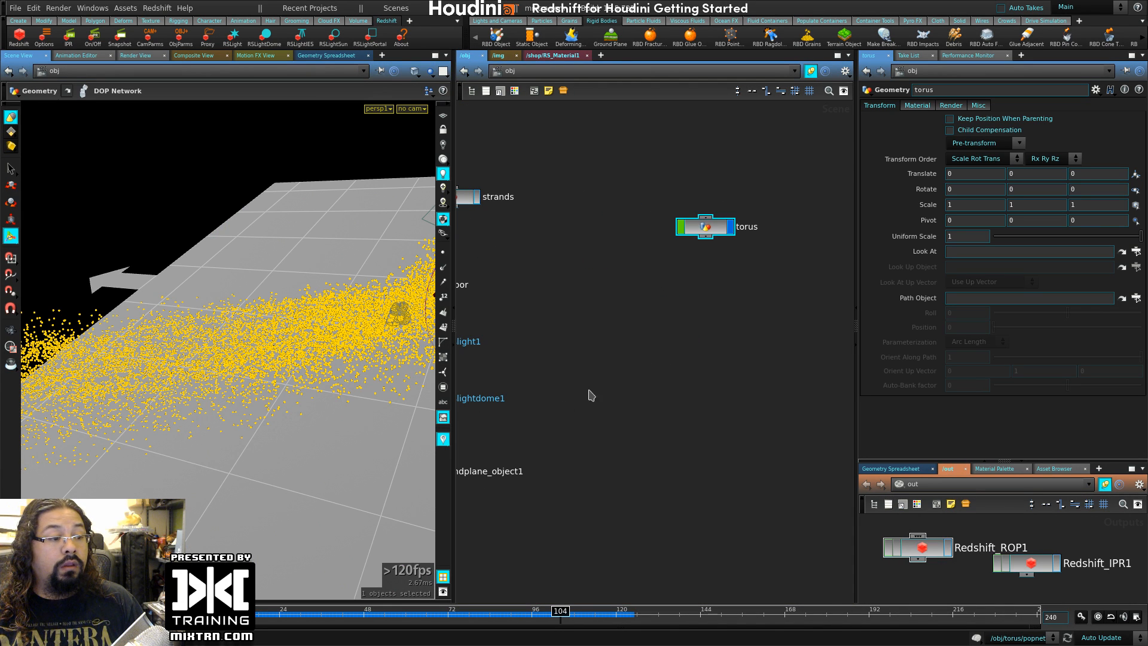
pyautogui.press('h')
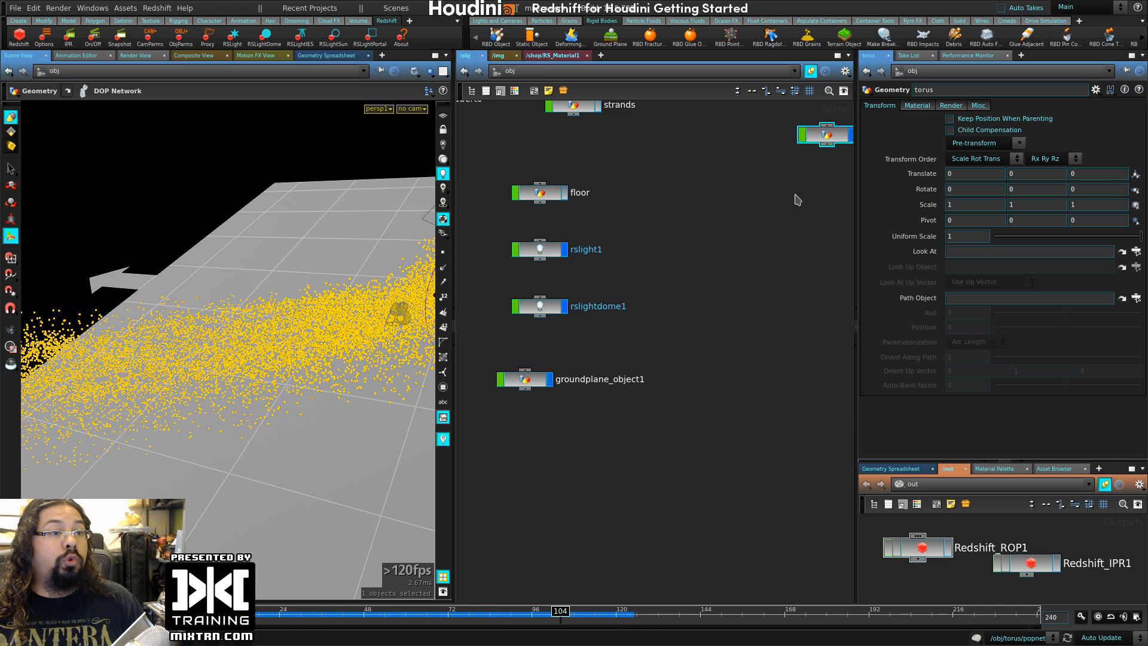
pyautogui.moveTo(795, 200); pyautogui.dragTo(690, 284, button='middle')
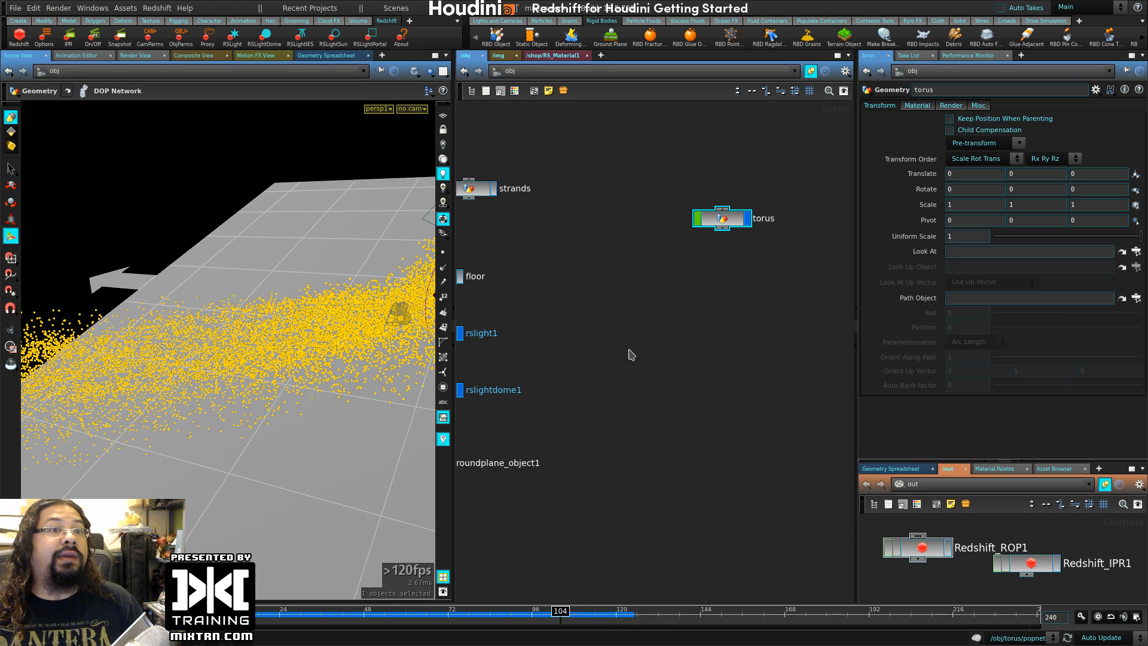
# - Add an Instance object below the torus object
pyautogui.press('Tab')
pyautogui.write('ind')
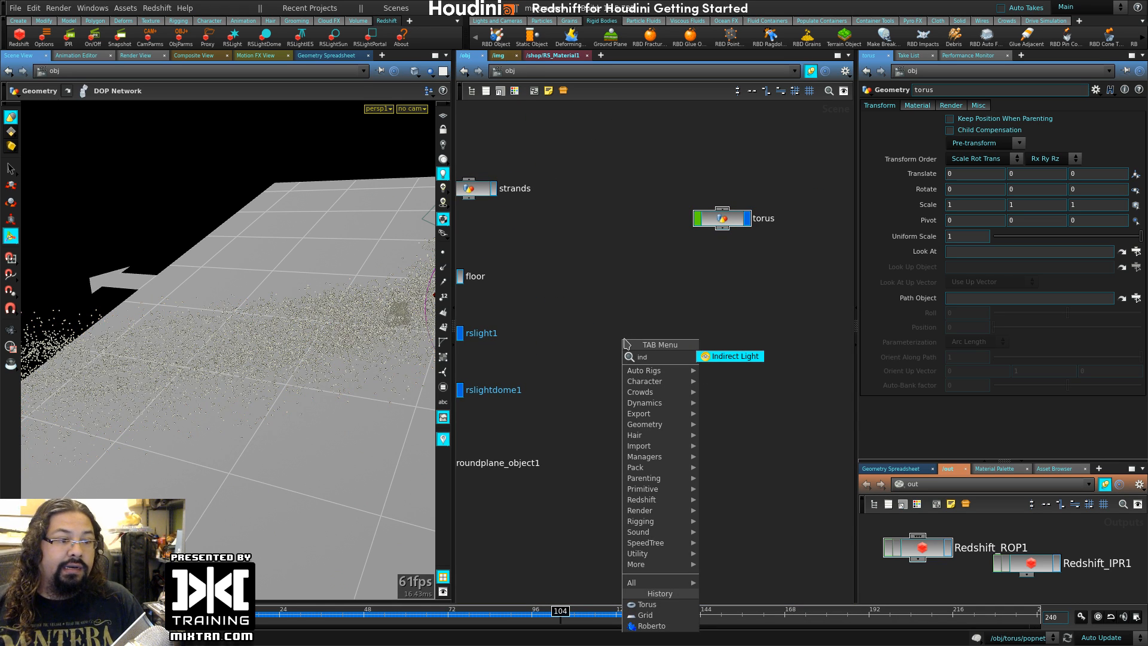
pyautogui.press('BackSpace')
pyautogui.click(726, 356)
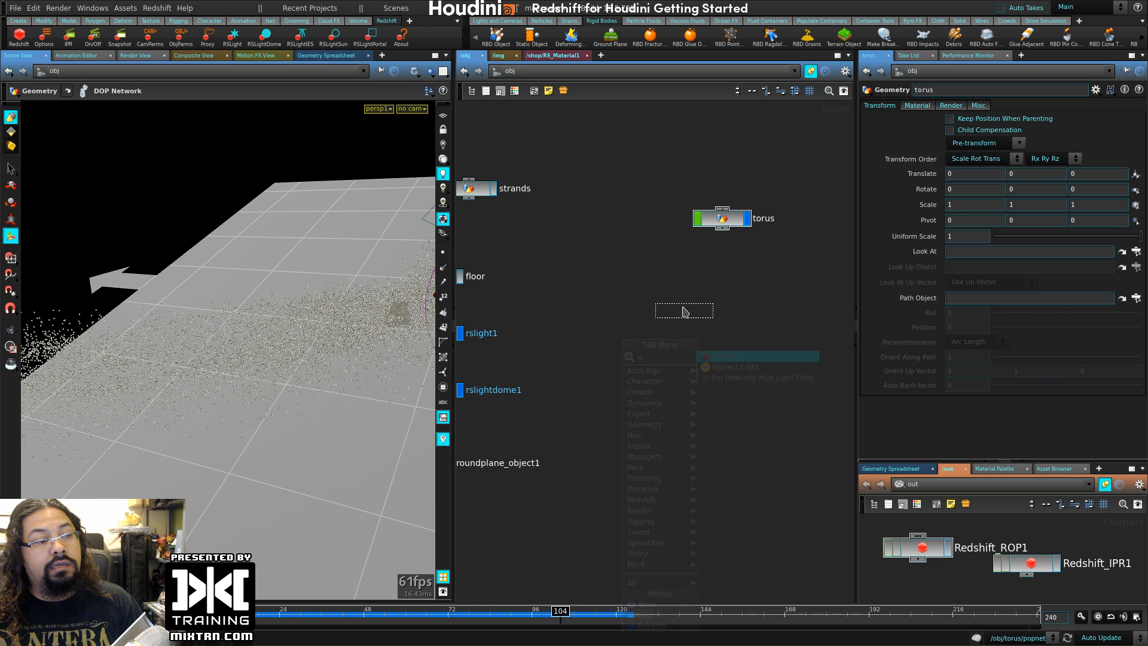
pyautogui.click(727, 287)
# - Add a Sphere object and place it just below instance1
pyautogui.press('Tab')
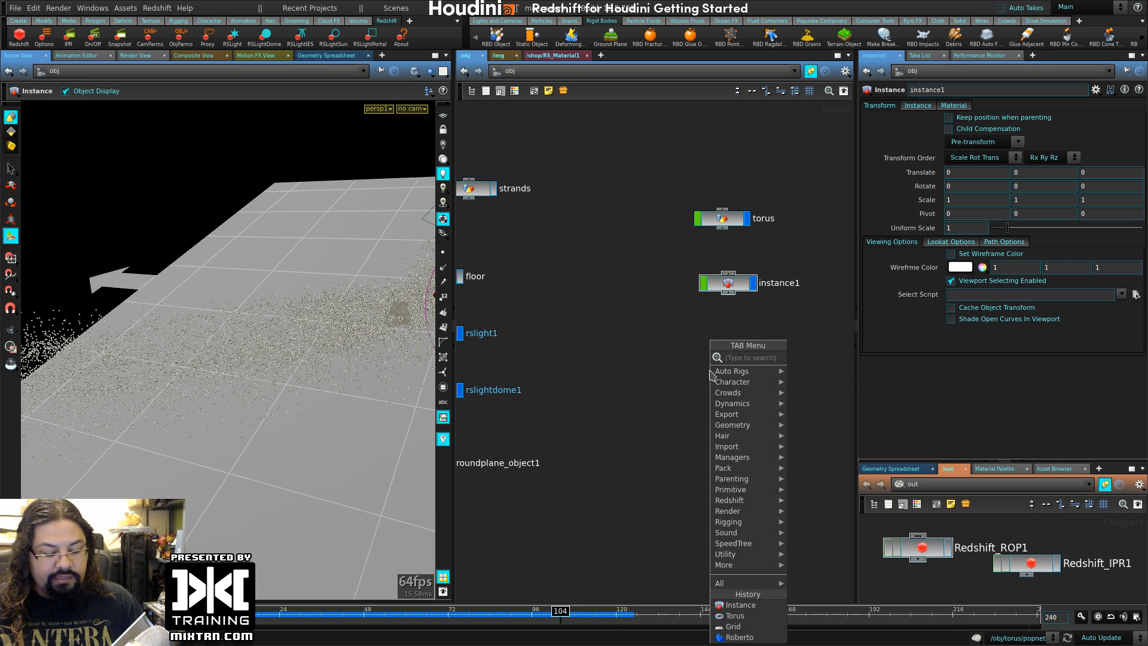
pyautogui.write('sphere')
pyautogui.press('Return')
pyautogui.click(709, 371)
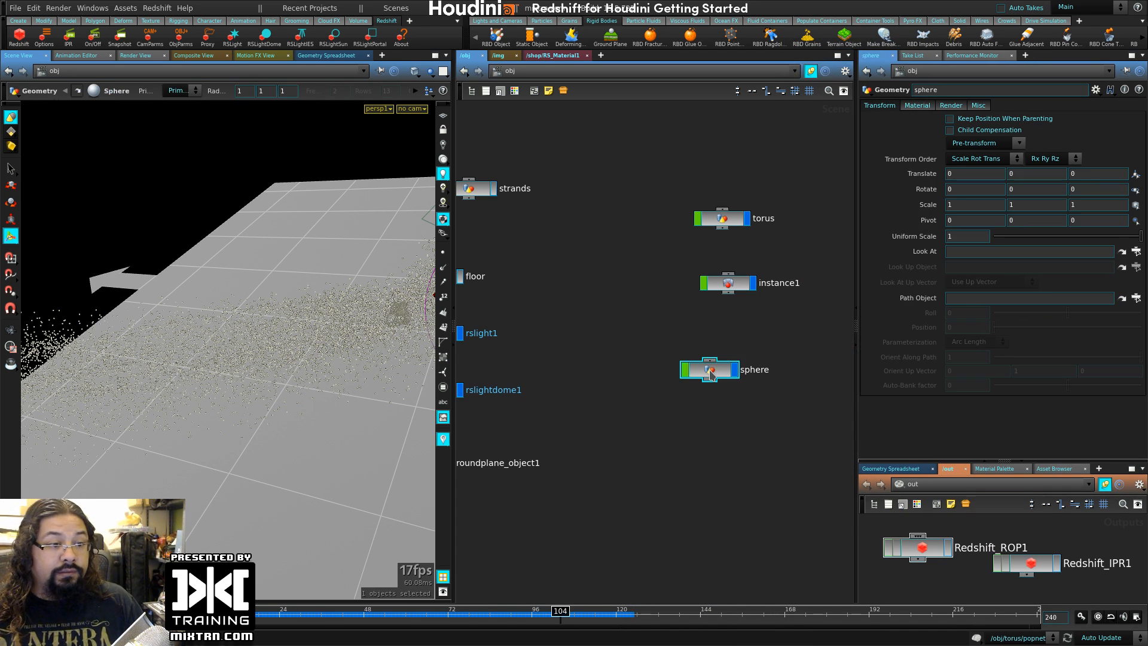
pyautogui.moveTo(709, 374); pyautogui.dragTo(709, 355)
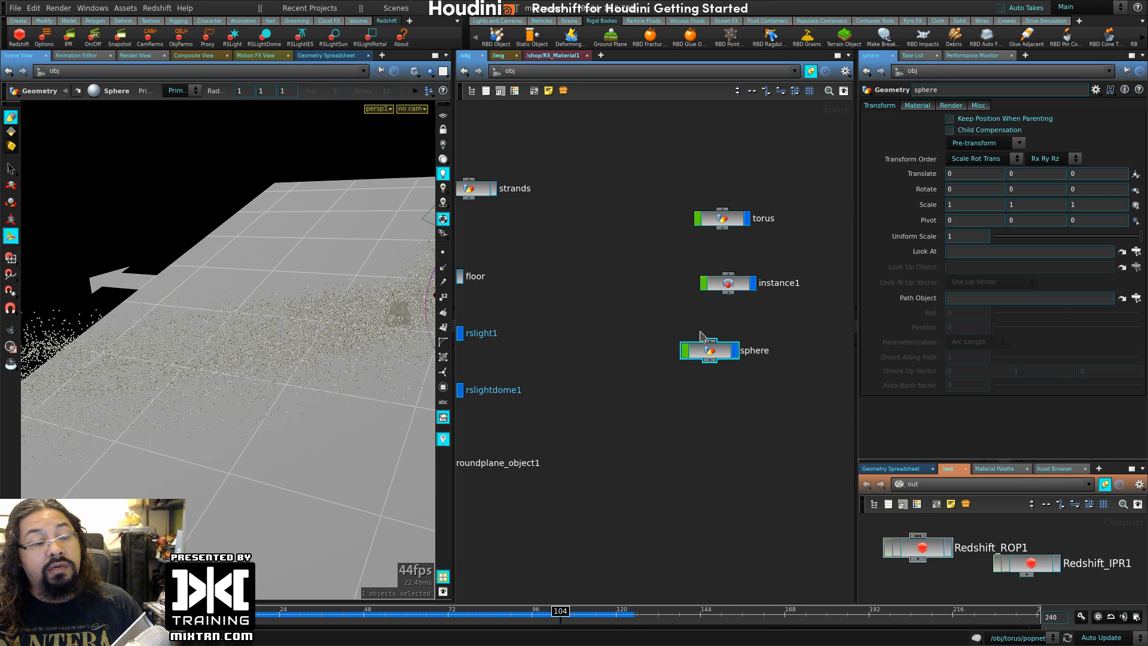
# - Inside instance1, delete the default contents and add an Object Merge node
pyautogui.doubleClick(728, 282)
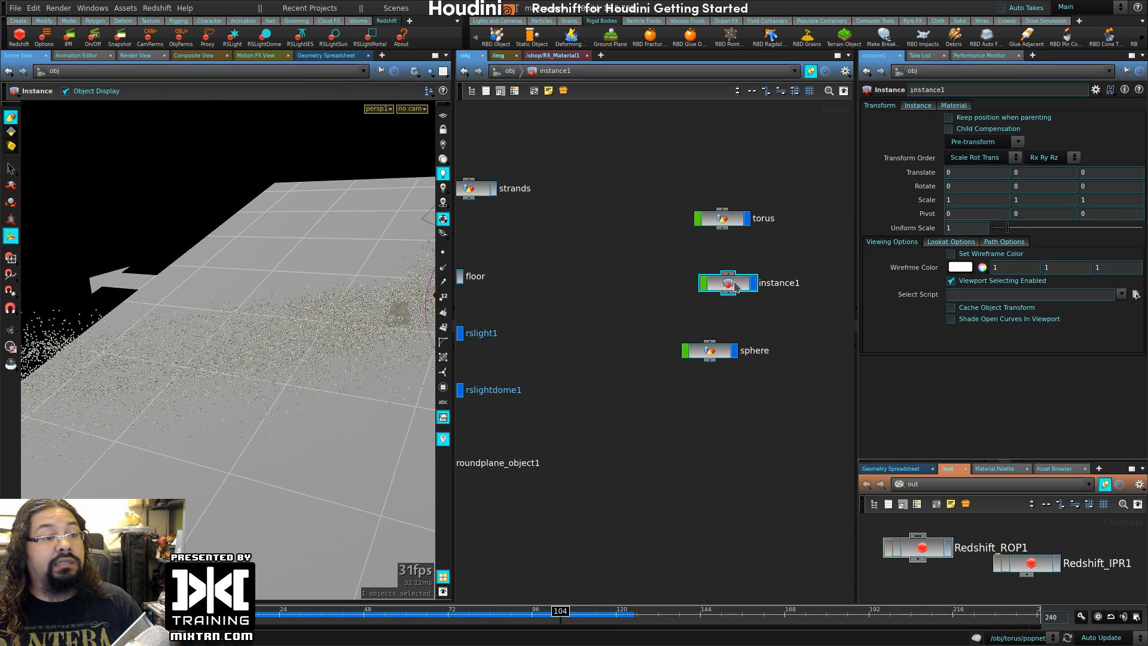
pyautogui.press('Delete')
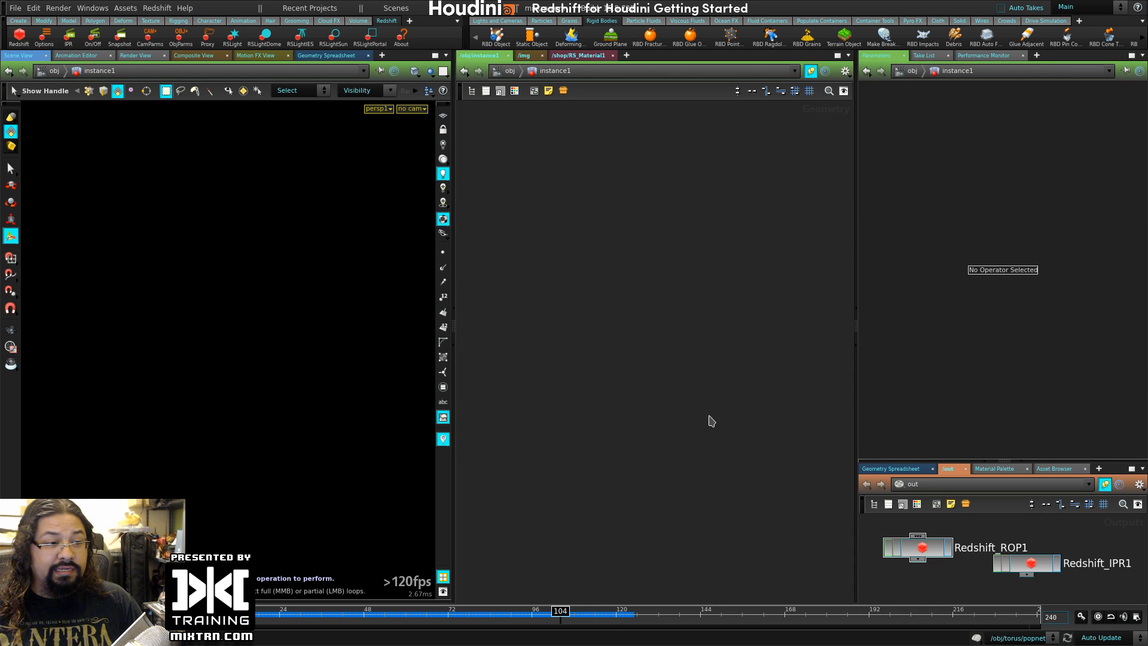
pyautogui.press('Tab')
pyautogui.write('obej')
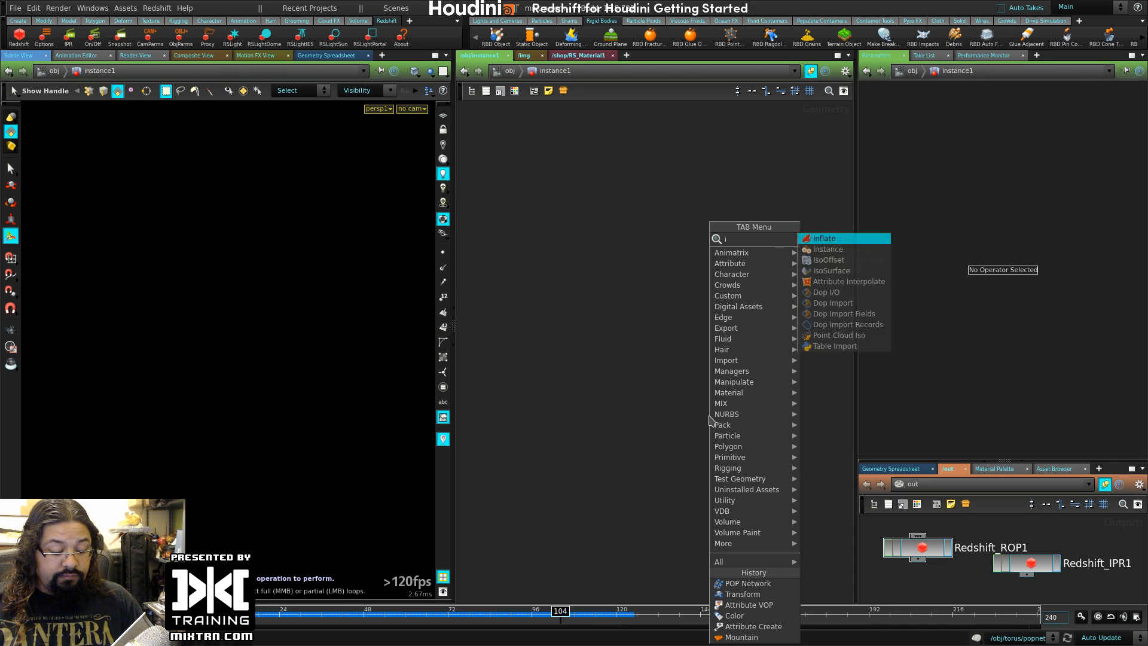
pyautogui.press('Return')
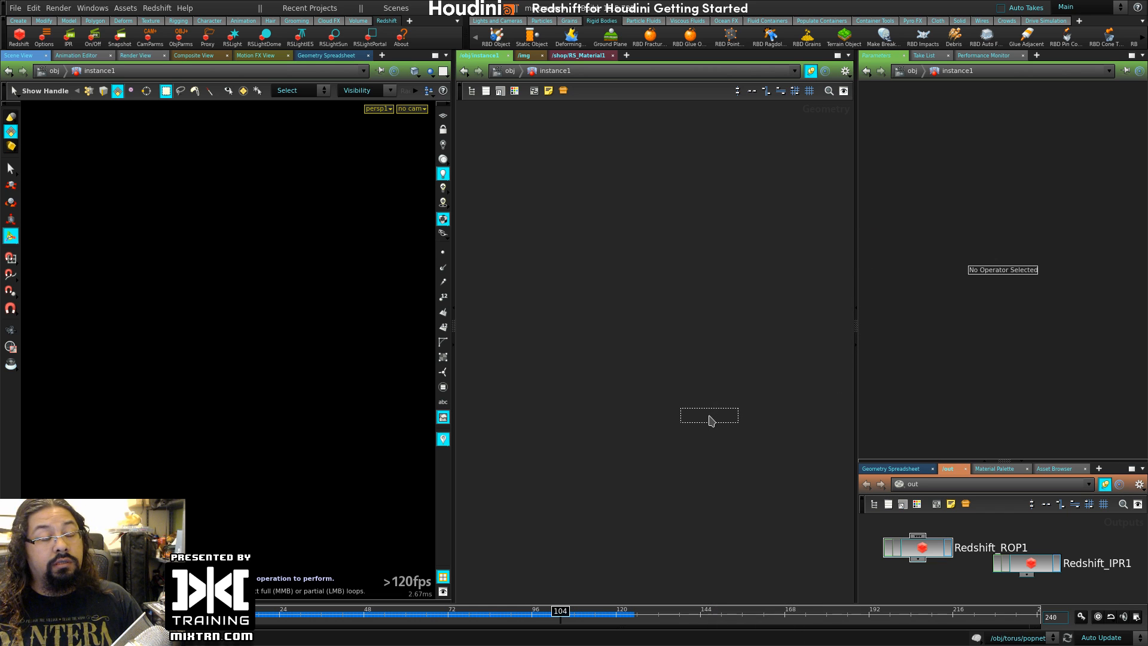
pyautogui.click(622, 241)
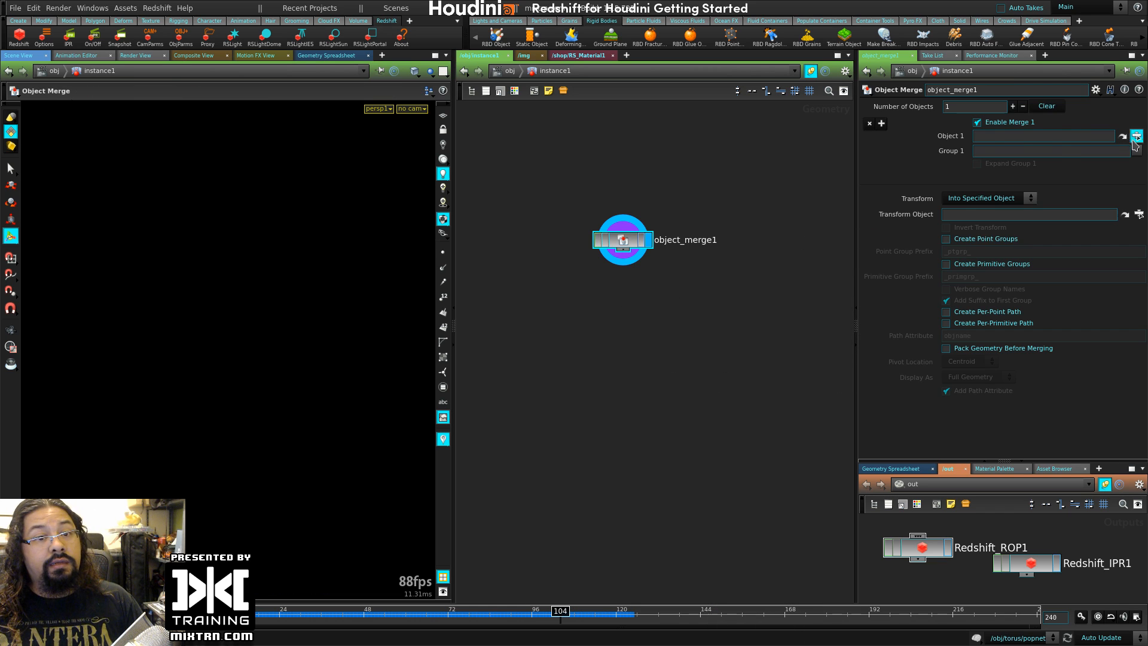
# - Set the Object Merge node's Object 1 to the torus object and return to the object level
pyautogui.click(1135, 136)
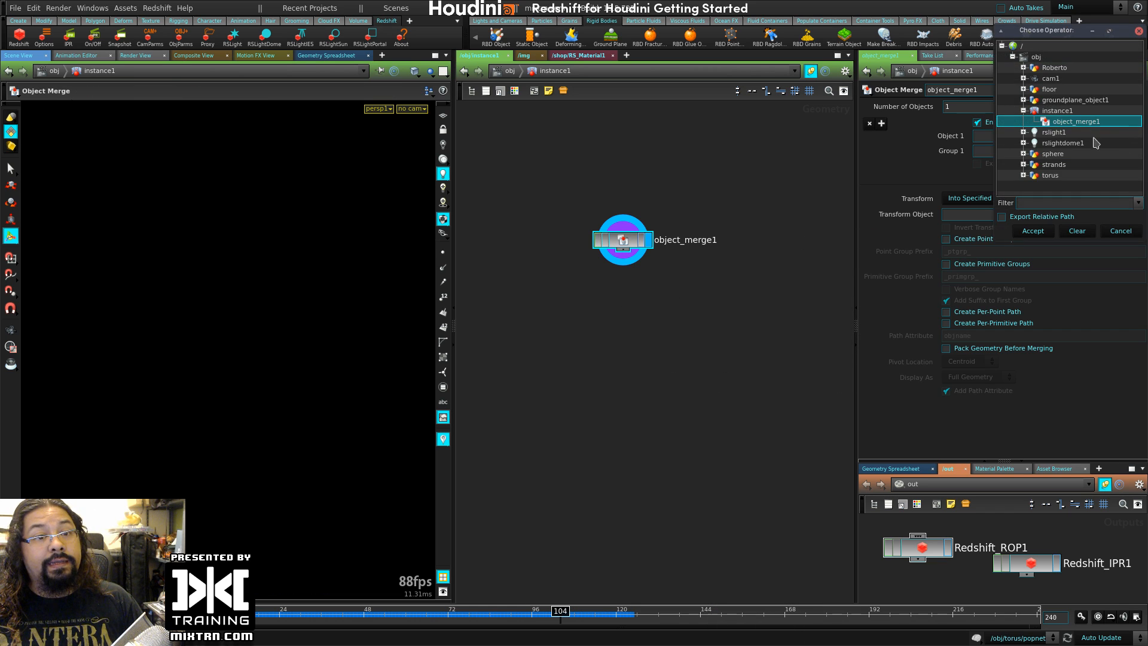
pyautogui.click(1050, 175)
pyautogui.click(1032, 231)
pyautogui.press('u')
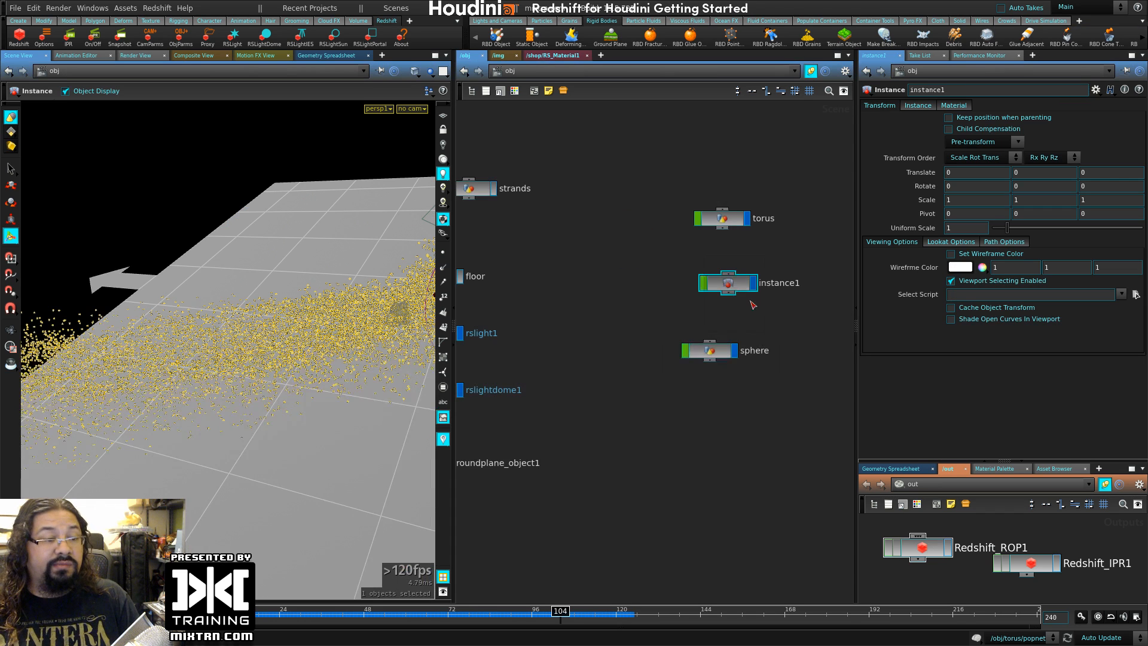
# - Rename the torus object as particles
pyautogui.doubleClick(773, 219)
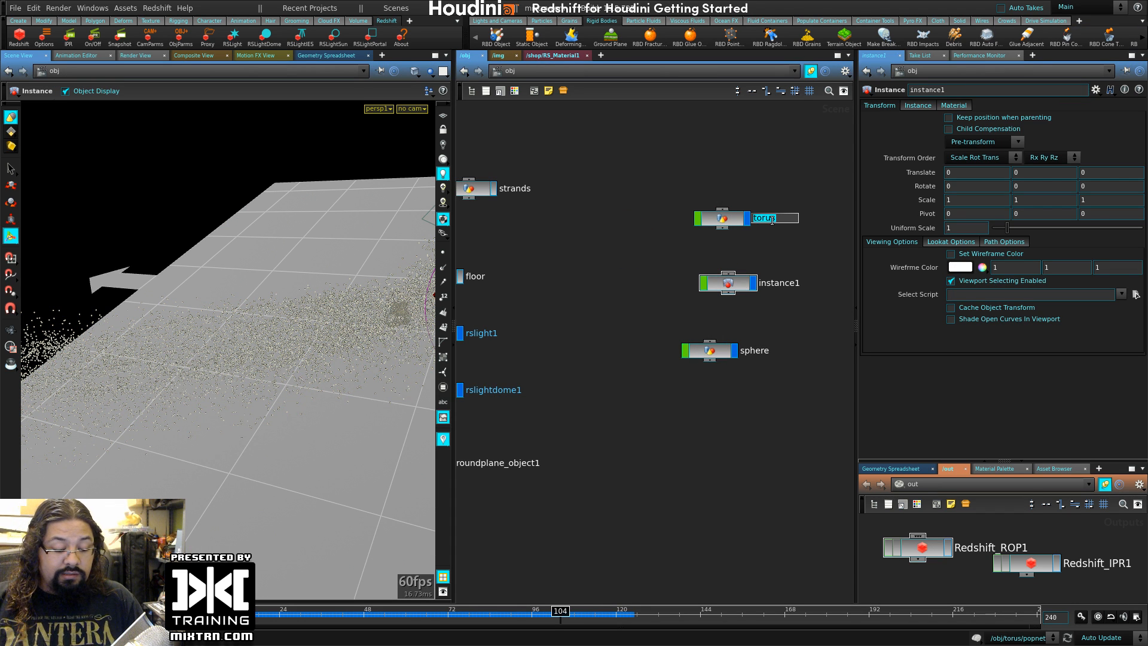
pyautogui.write('particles')
pyautogui.press('Return')
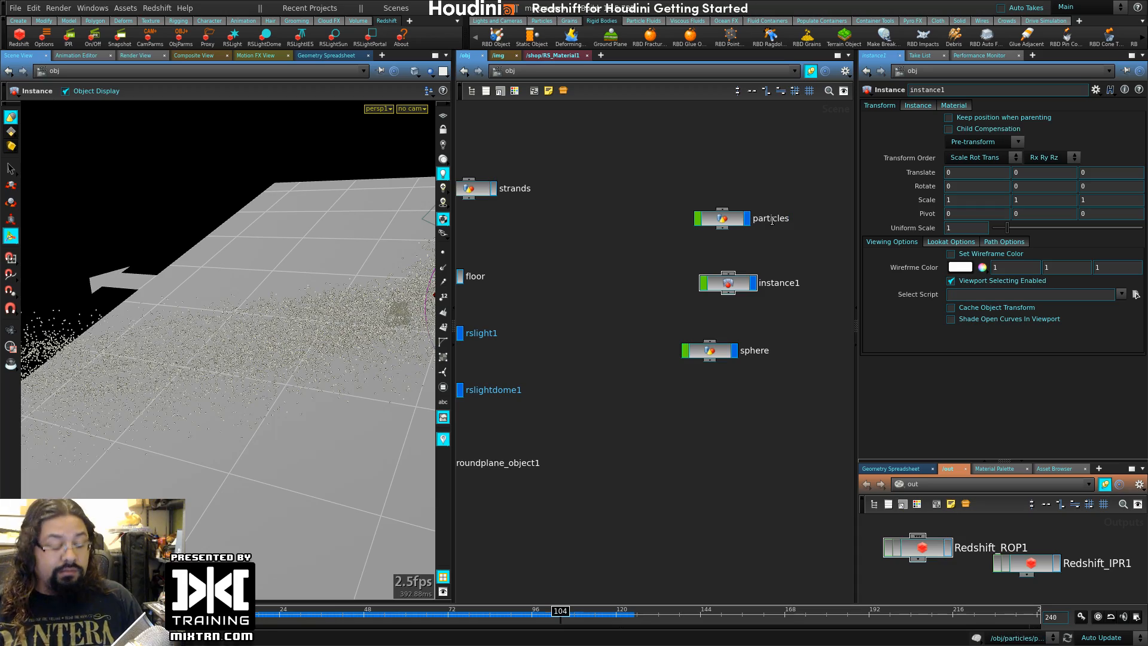
# - Check the merged particle stream and the Object 1 path inside instance1
pyautogui.doubleClick(739, 285)
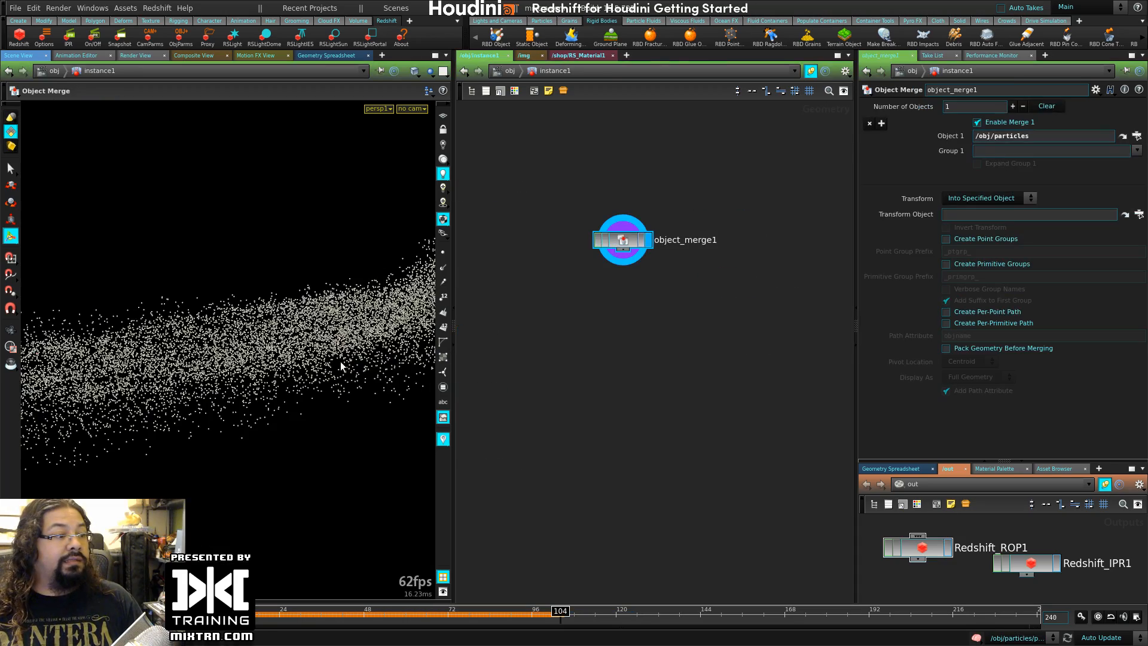
pyautogui.moveTo(344, 367); pyautogui.dragTo(264, 302)
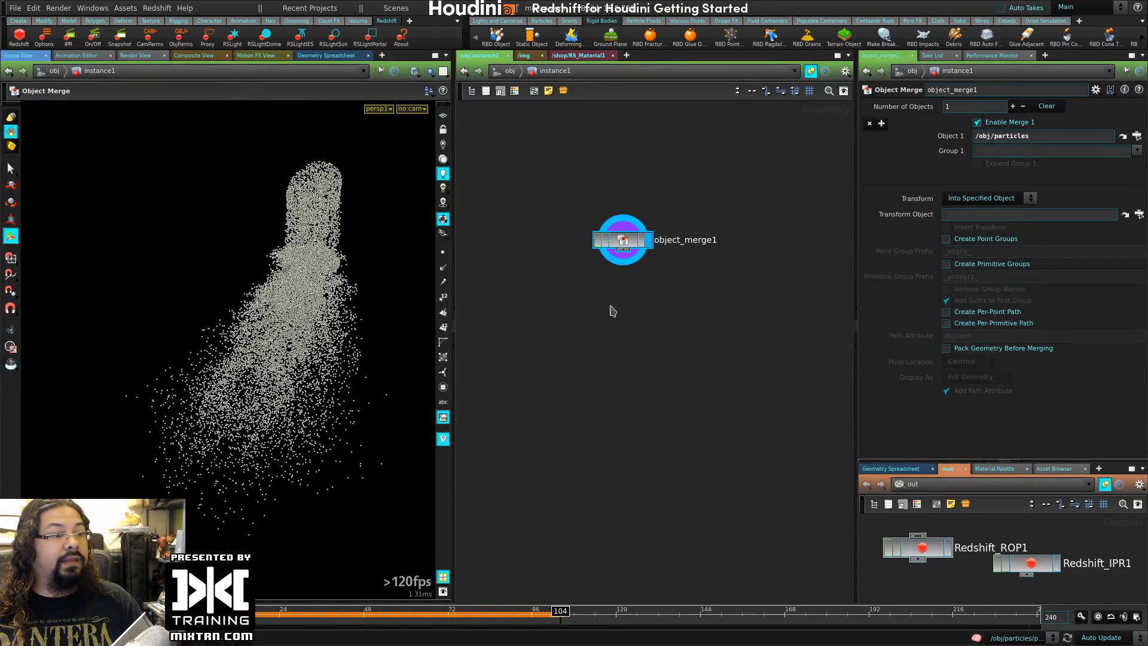
pyautogui.press('u')
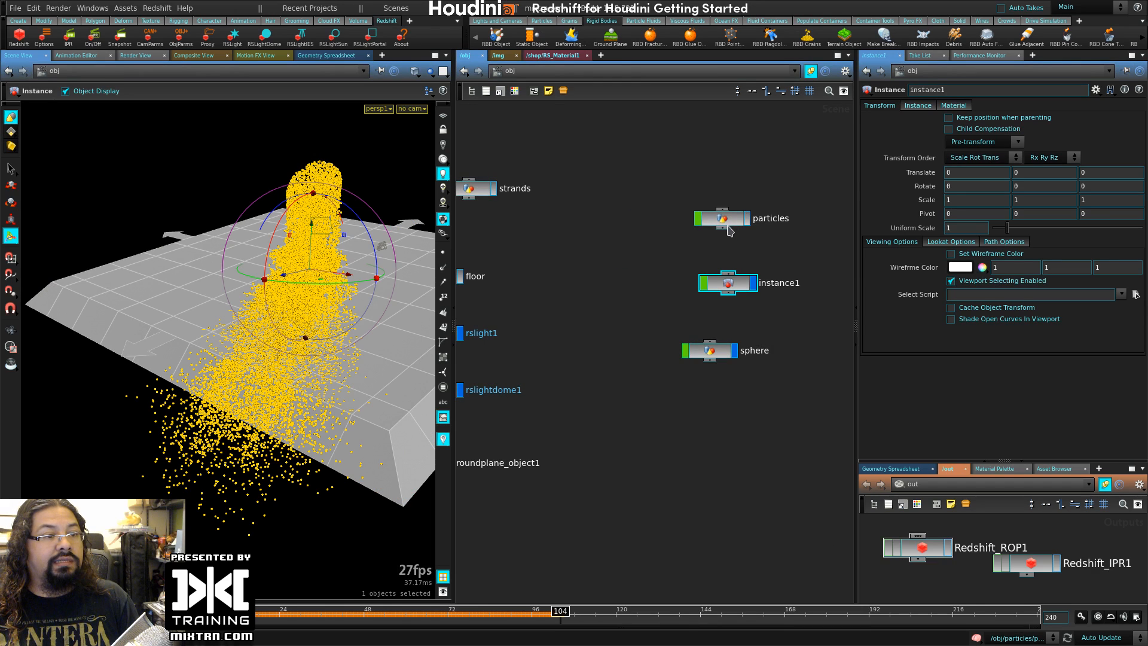
# - Arrange particles, instance1 and sphere in a tighter column, with the particles object's display turned off
pyautogui.moveTo(724, 219); pyautogui.dragTo(719, 200)
pyautogui.moveTo(753, 283); pyautogui.dragTo(738, 250)
pyautogui.moveTo(723, 352); pyautogui.dragTo(723, 299)
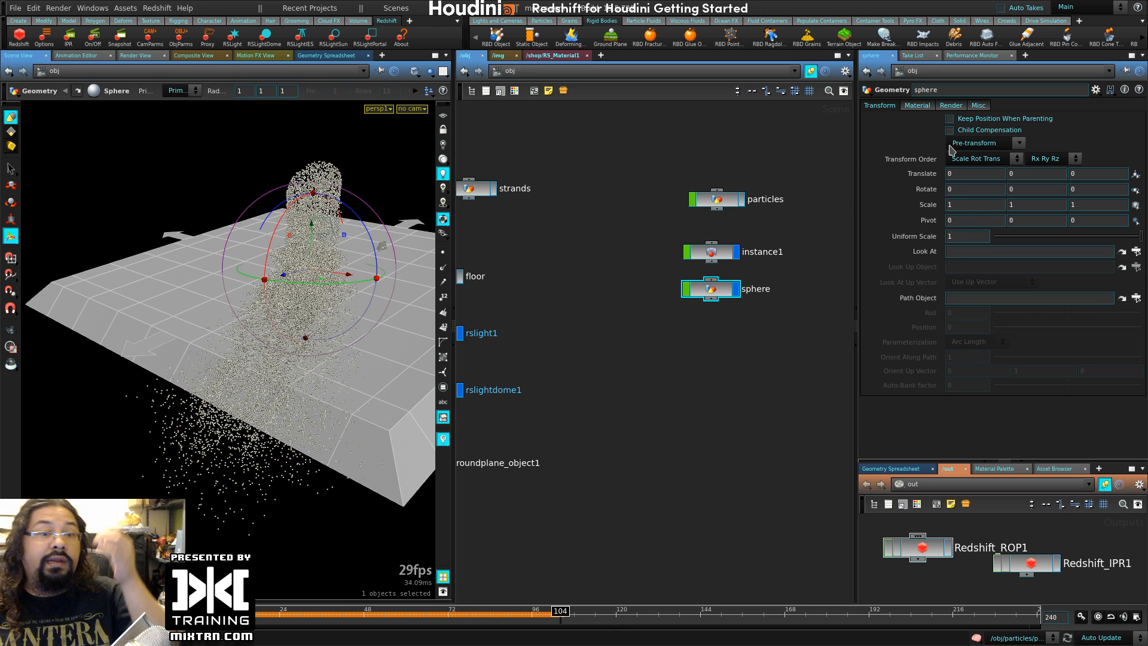
# - Set the Instance Object of instance1 to /obj/sphere
pyautogui.click(721, 254)
pyautogui.click(919, 106)
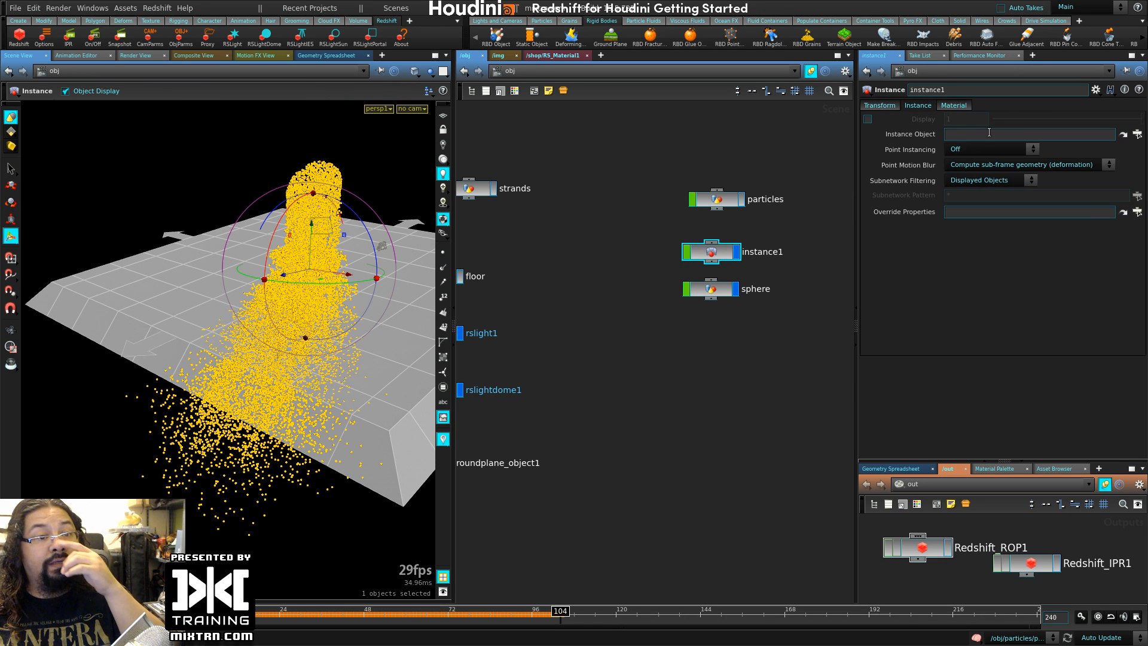
pyautogui.moveTo(711, 292); pyautogui.dragTo(1002, 136)
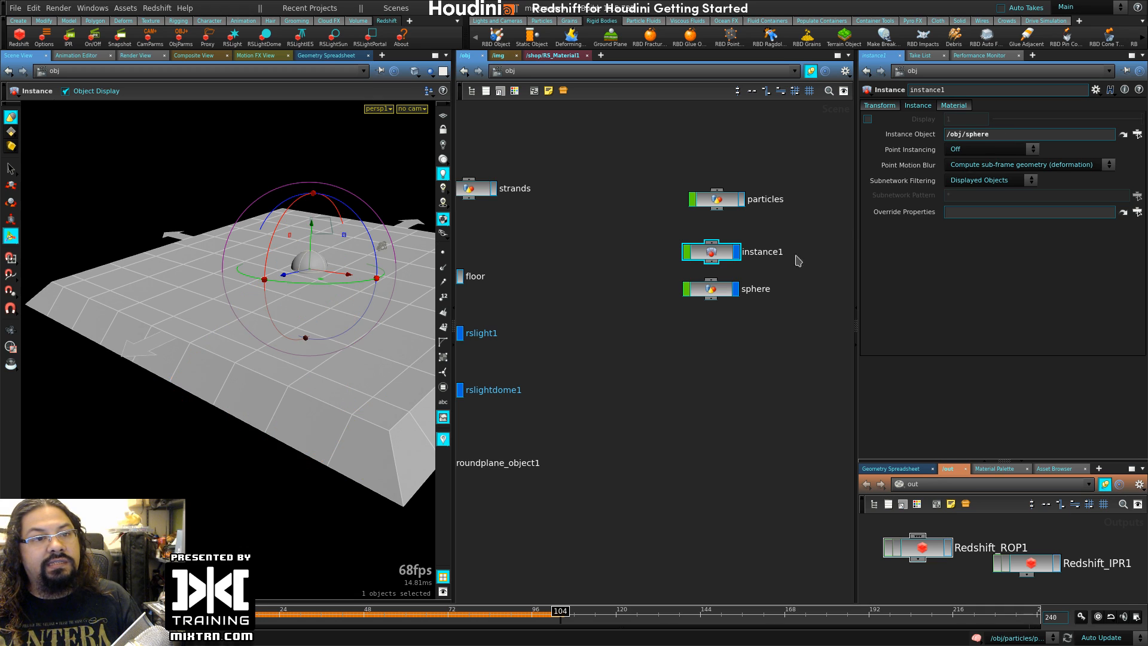
pyautogui.click(1137, 134)
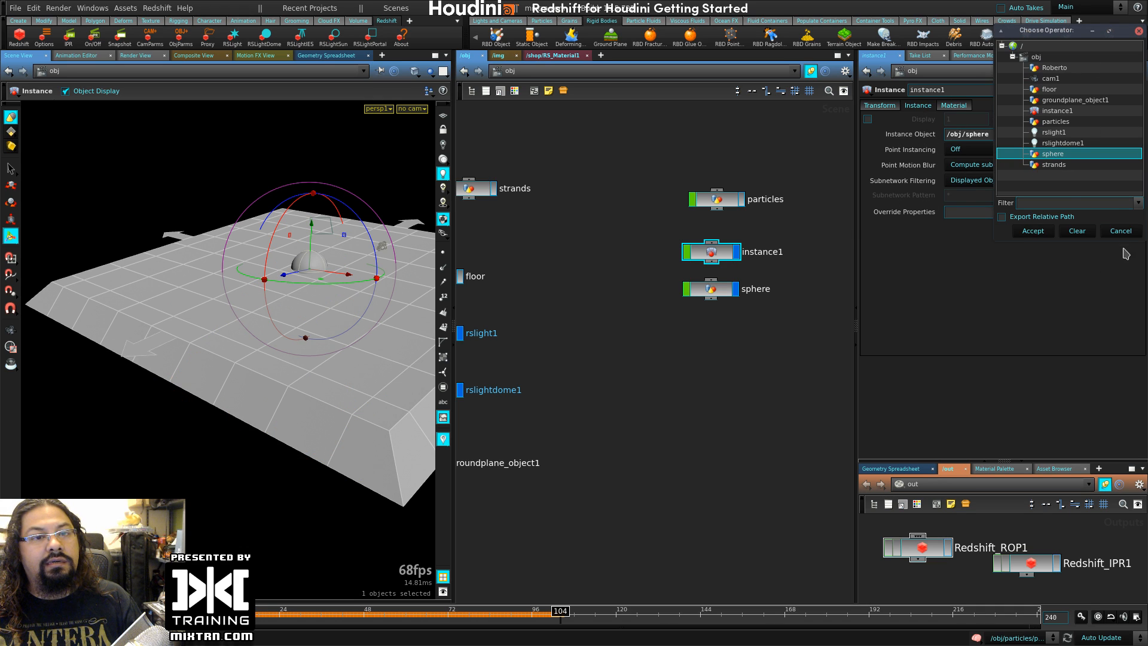
pyautogui.click(1127, 232)
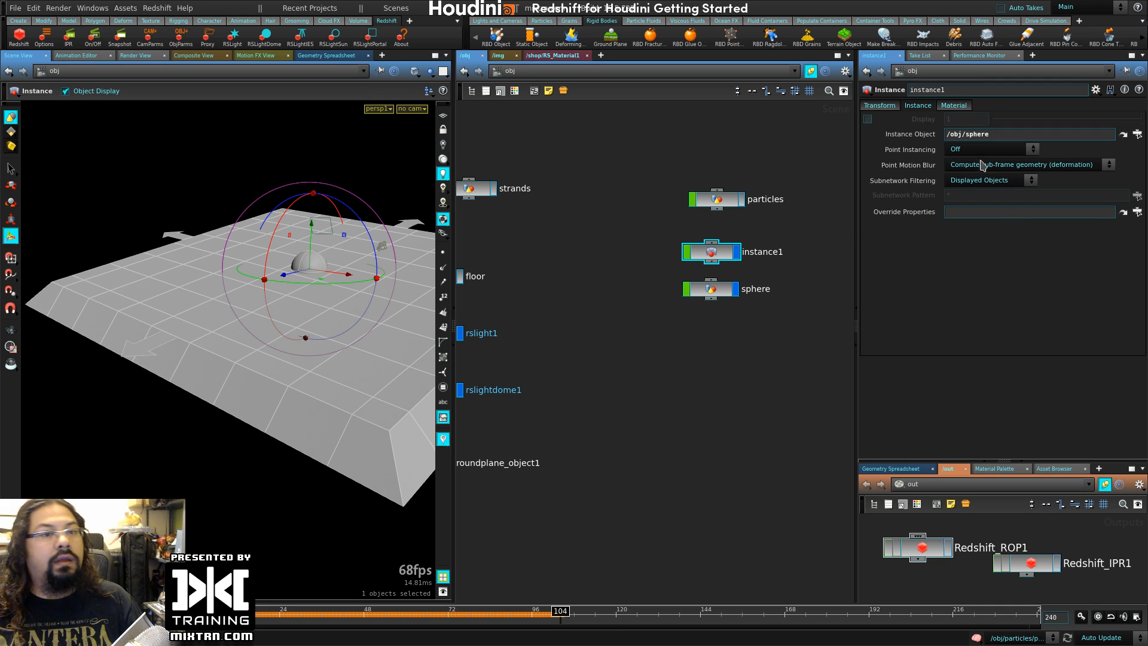
# - Set the Point Instancing of instance1 to Full point instancing and view the instanced spheres from another side
pyautogui.click(994, 147)
pyautogui.click(1010, 165)
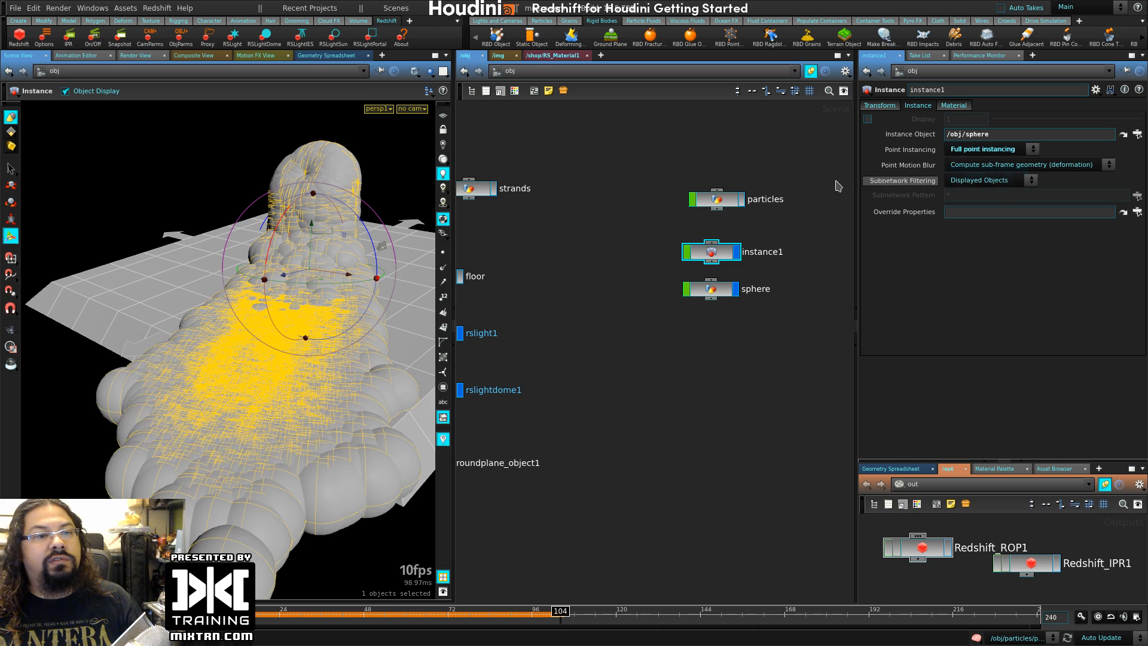
pyautogui.keyDown('alt'); pyautogui.moveTo(154, 228); pyautogui.dragTo(35, 267); pyautogui.keyUp('alt')
# - Set the sphere object's Uniform Scale to 0.05
pyautogui.click(715, 289)
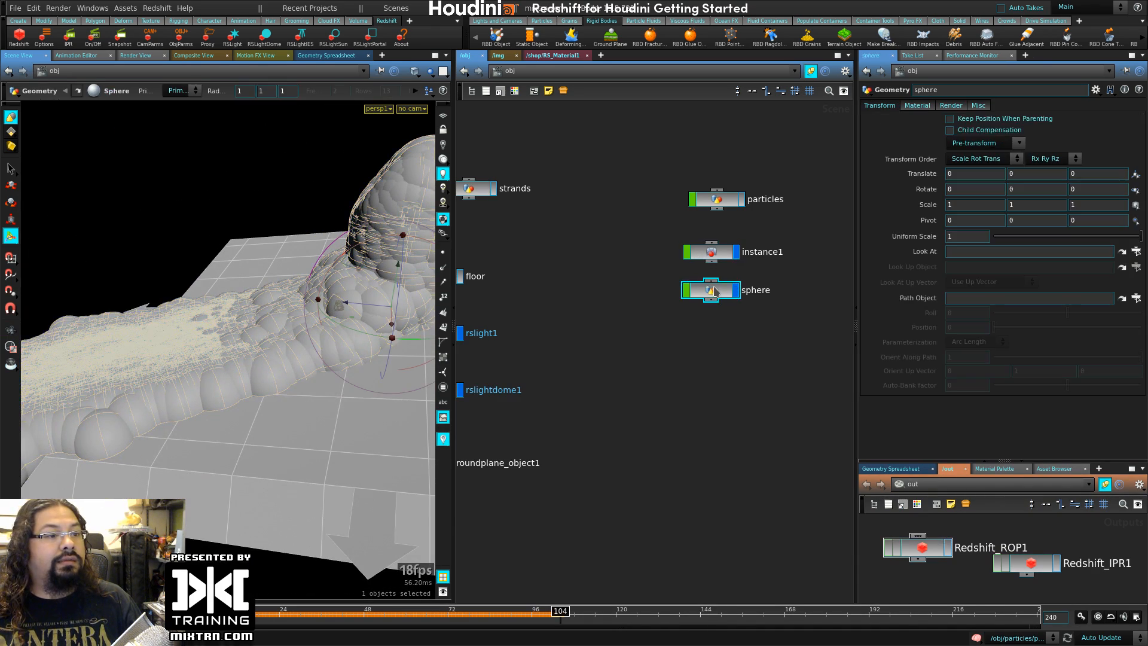
pyautogui.moveTo(919, 235); pyautogui.dragTo(868, 232, button='middle')
pyautogui.moveTo(987, 234); pyautogui.dragTo(897, 240)
pyautogui.write('0.2')
pyautogui.press('Return')
pyautogui.write('0.05')
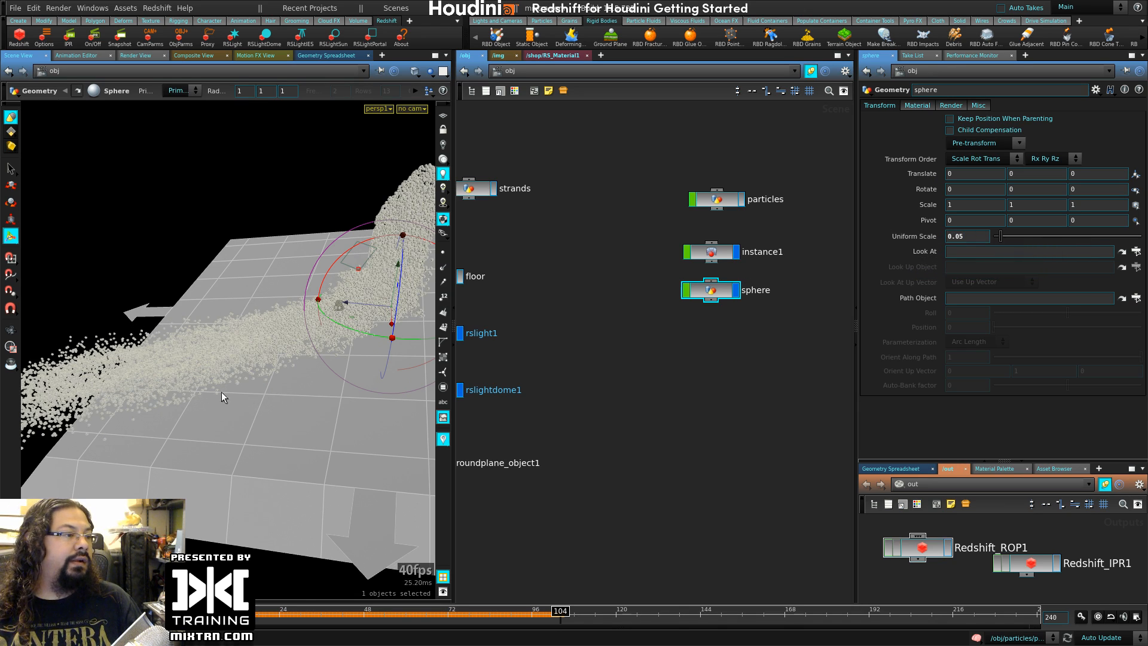
# - Look through cam1, lock the camera to the view, and reframe it on the sphere-instanced particle stream
pyautogui.keyDown('alt'); pyautogui.moveTo(221, 392); pyautogui.dragTo(236, 399); pyautogui.keyUp('alt')
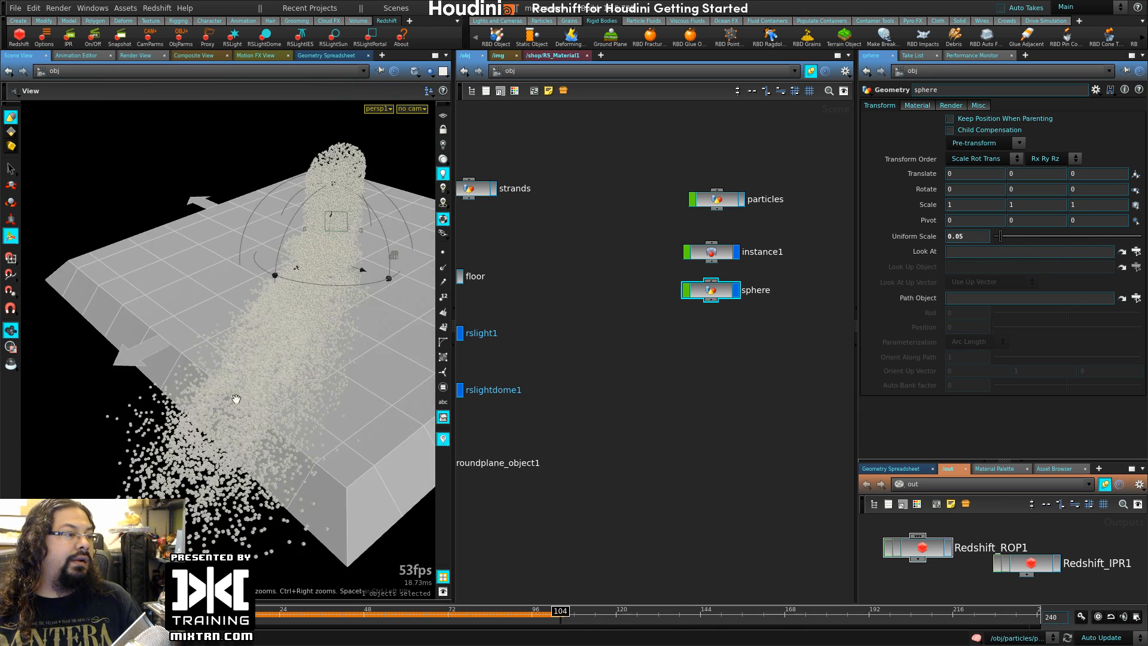
pyautogui.keyDown('alt'); pyautogui.moveTo(236, 400); pyautogui.dragTo(415, 419, button='right'); pyautogui.keyUp('alt')
pyautogui.keyDown('alt'); pyautogui.moveTo(415, 419); pyautogui.dragTo(359, 419); pyautogui.keyUp('alt')
pyautogui.keyDown('alt'); pyautogui.moveTo(358, 419); pyautogui.dragTo(242, 418, button='right'); pyautogui.keyUp('alt')
pyautogui.keyDown('alt'); pyautogui.moveTo(242, 418); pyautogui.dragTo(317, 298); pyautogui.keyUp('alt')
pyautogui.click(414, 109)
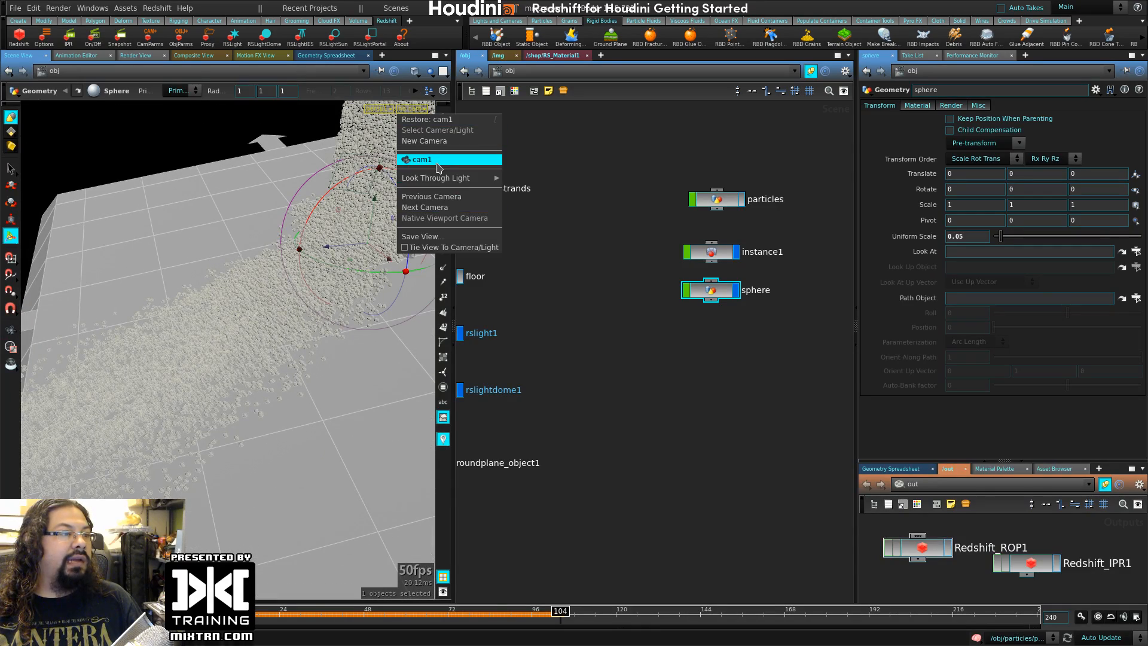
pyautogui.click(428, 159)
pyautogui.click(442, 129)
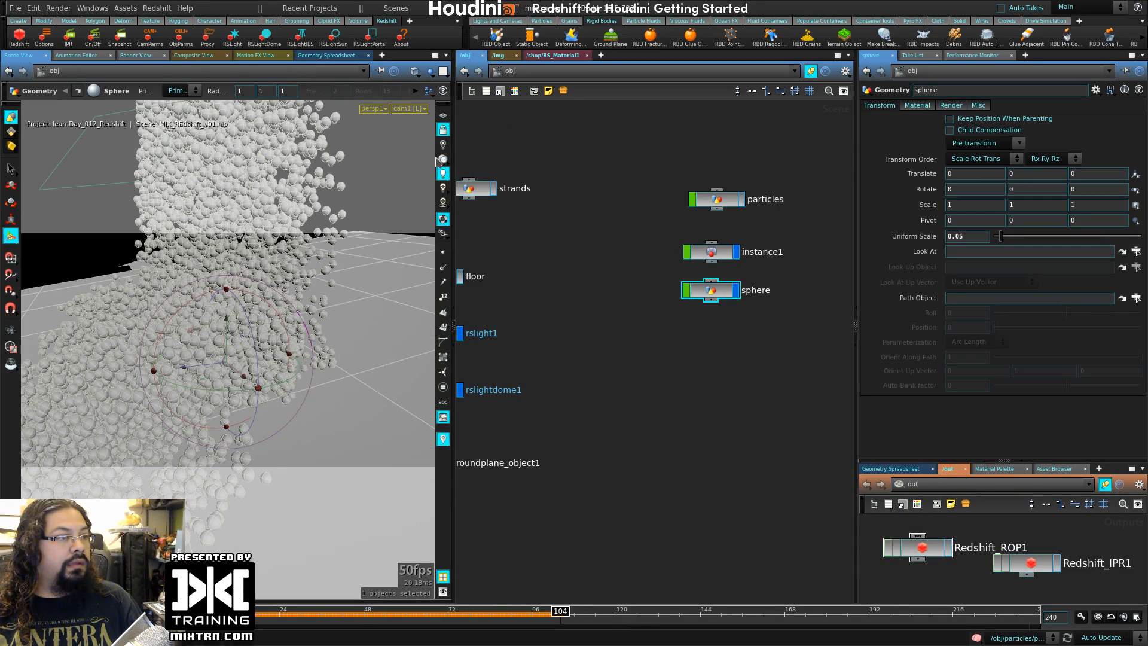
pyautogui.keyDown('alt'); pyautogui.moveTo(239, 359); pyautogui.dragTo(300, 369); pyautogui.keyUp('alt')
pyautogui.keyDown('alt'); pyautogui.moveTo(300, 368); pyautogui.dragTo(315, 380, button='middle'); pyautogui.keyUp('alt')
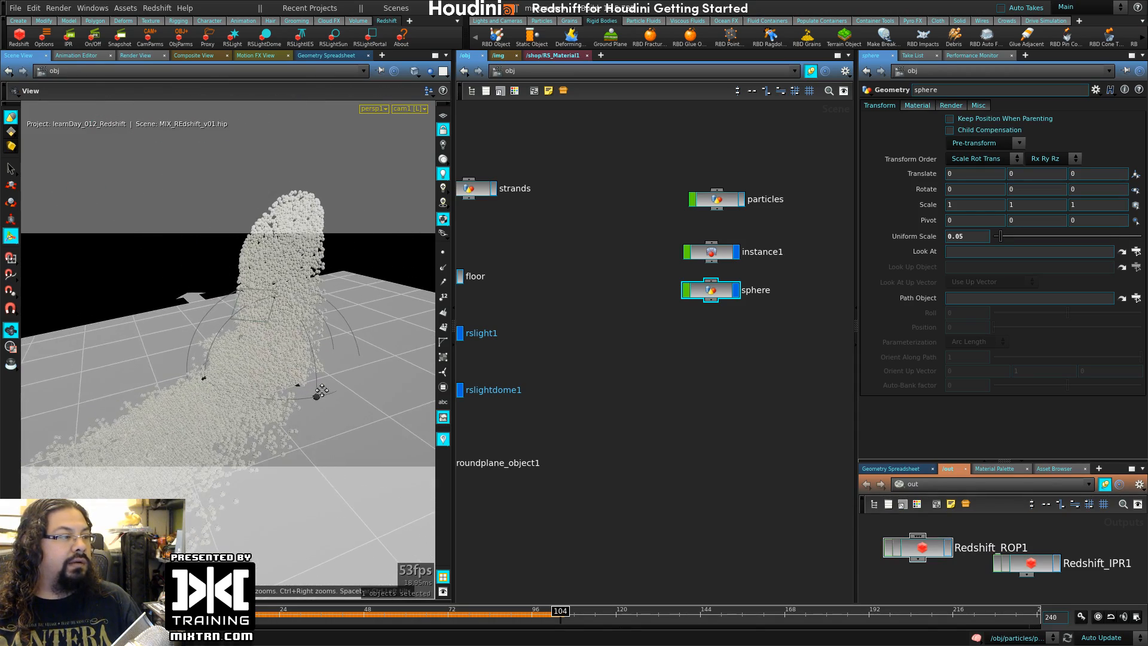
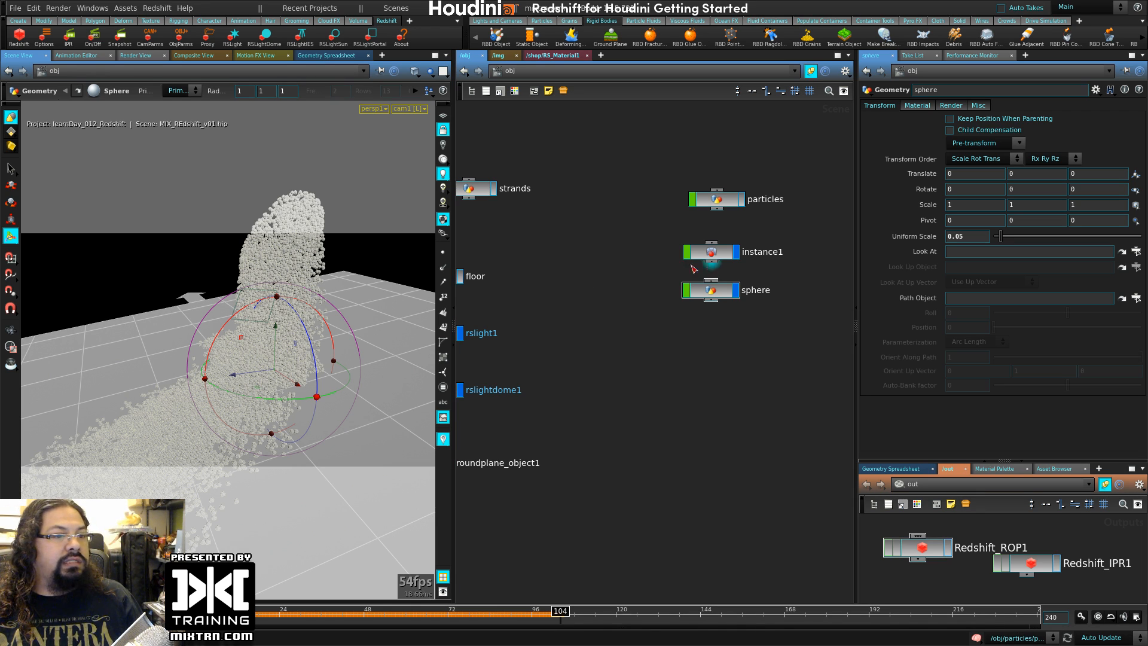
# - Inside the sphere object, set sphere1's Primitive Type to Polygon and frame the sphere outside the locked camera view
pyautogui.doubleClick(710, 291)
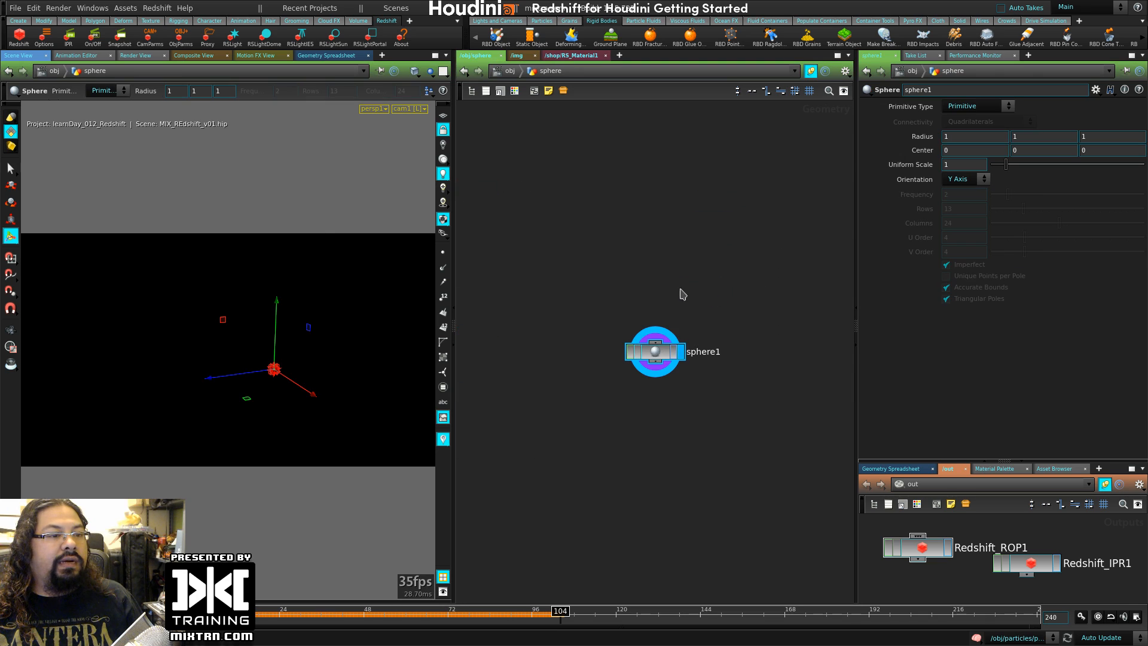
pyautogui.click(976, 107)
pyautogui.click(962, 127)
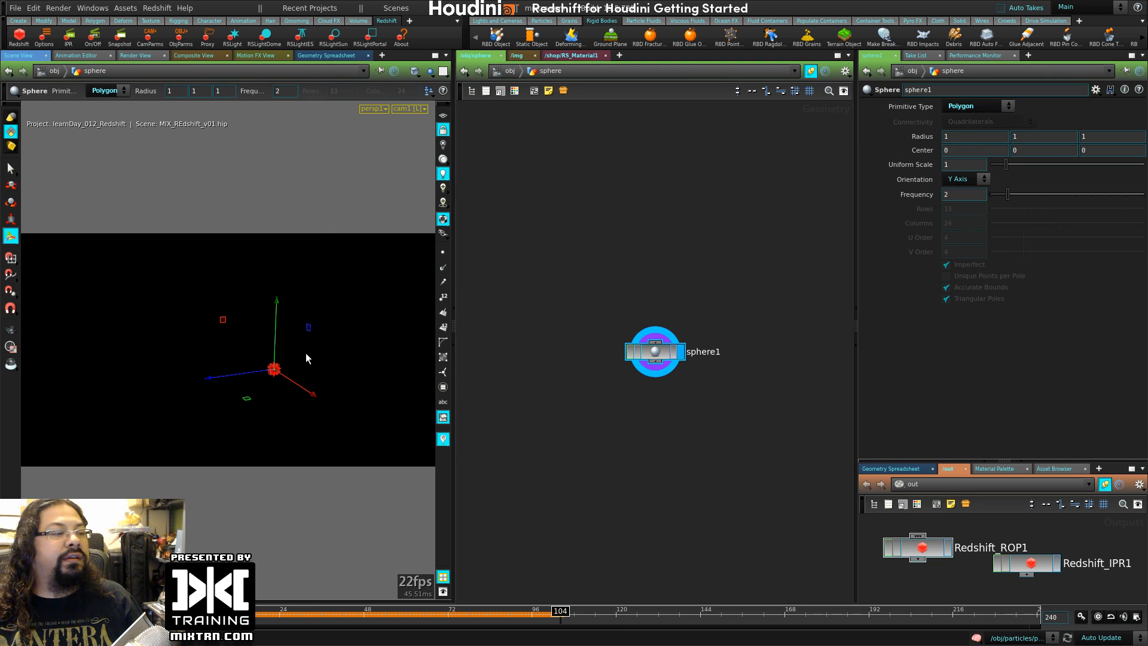
pyautogui.click(443, 130)
pyautogui.hotkey('space', 'h')
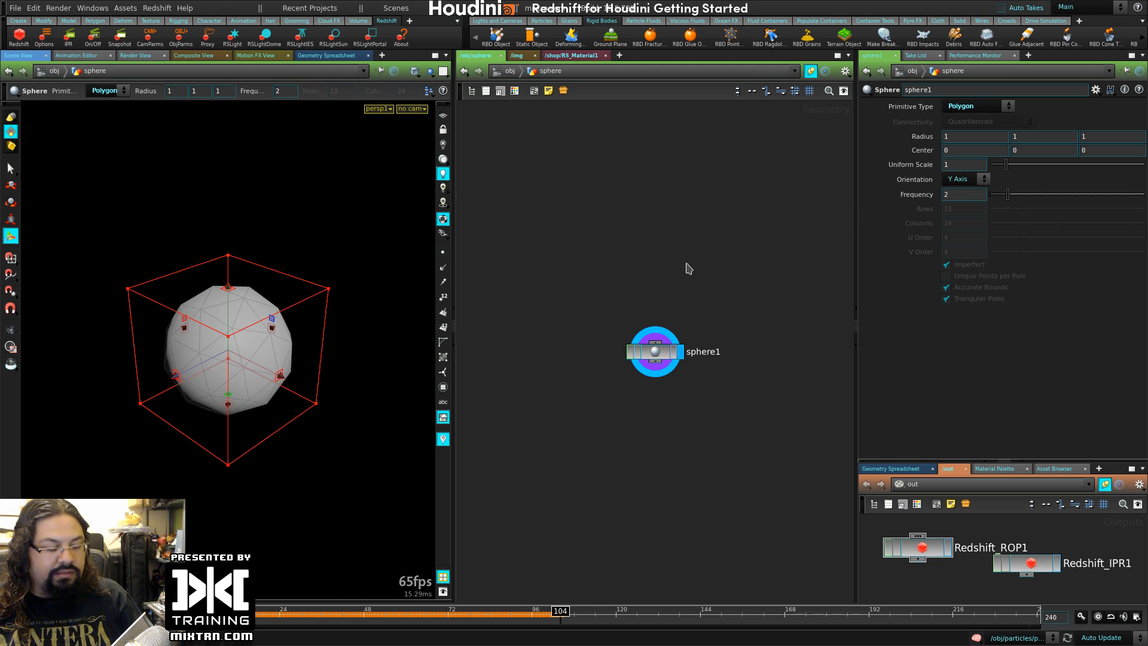
# - Return to the object level and look through cam1 at the instanced particles
pyautogui.press('u')
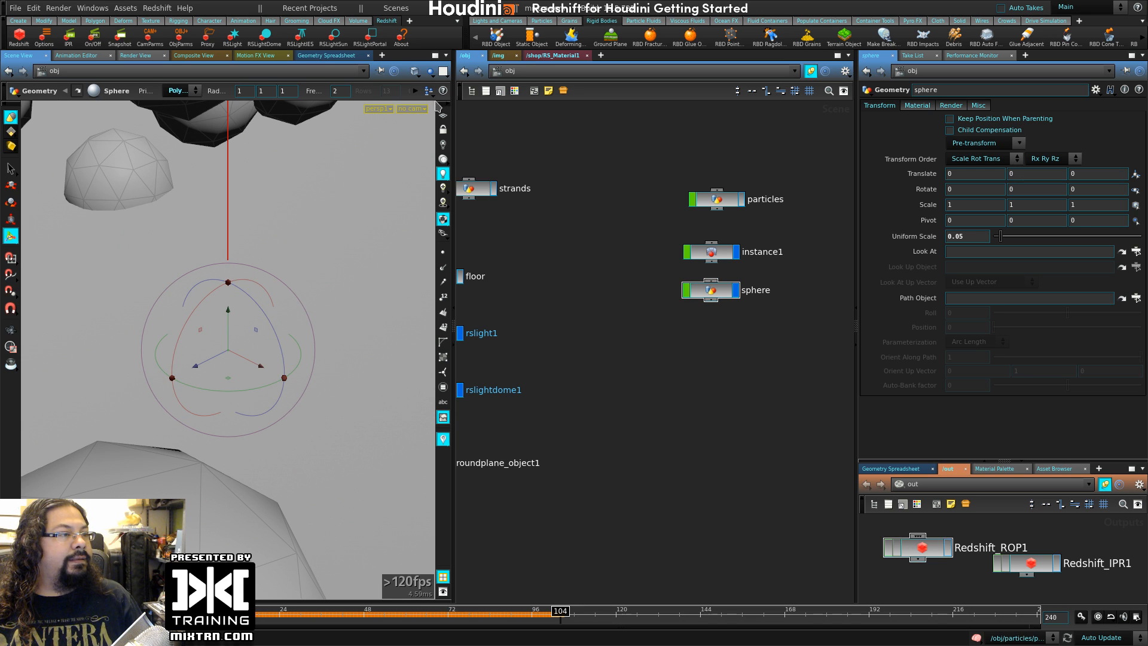
pyautogui.click(418, 109)
pyautogui.click(442, 159)
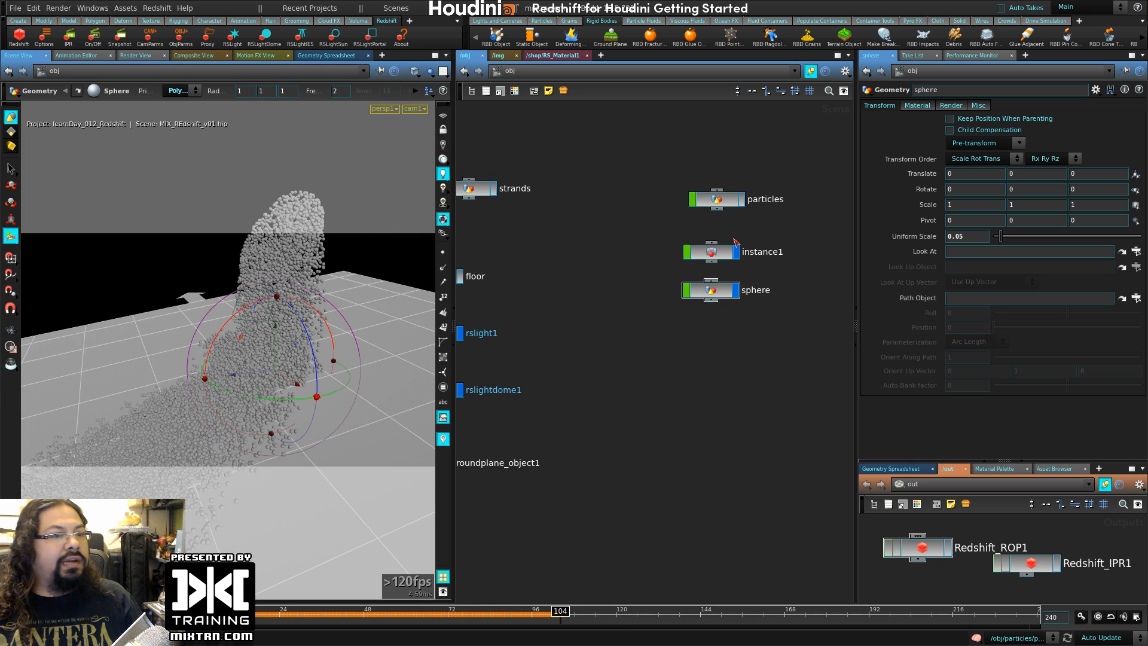
# - Add the Redshift object parameters to instance1 and set its Instancing Using option to Redshift Point Clouds
pyautogui.moveTo(712, 254); pyautogui.dragTo(714, 246)
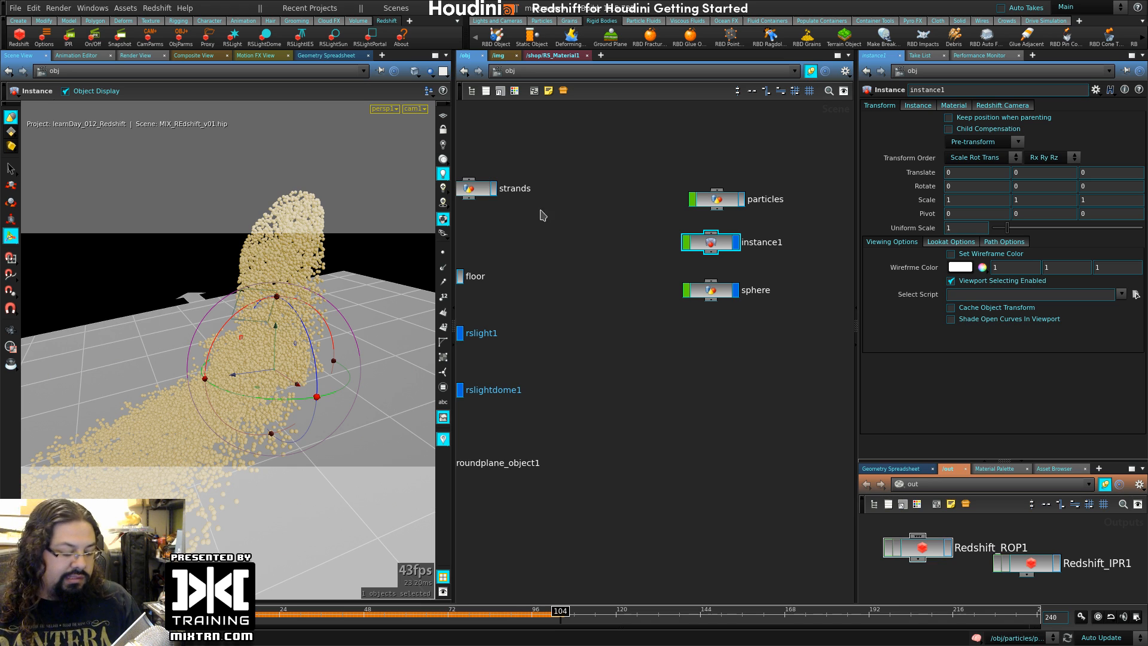
pyautogui.click(177, 39)
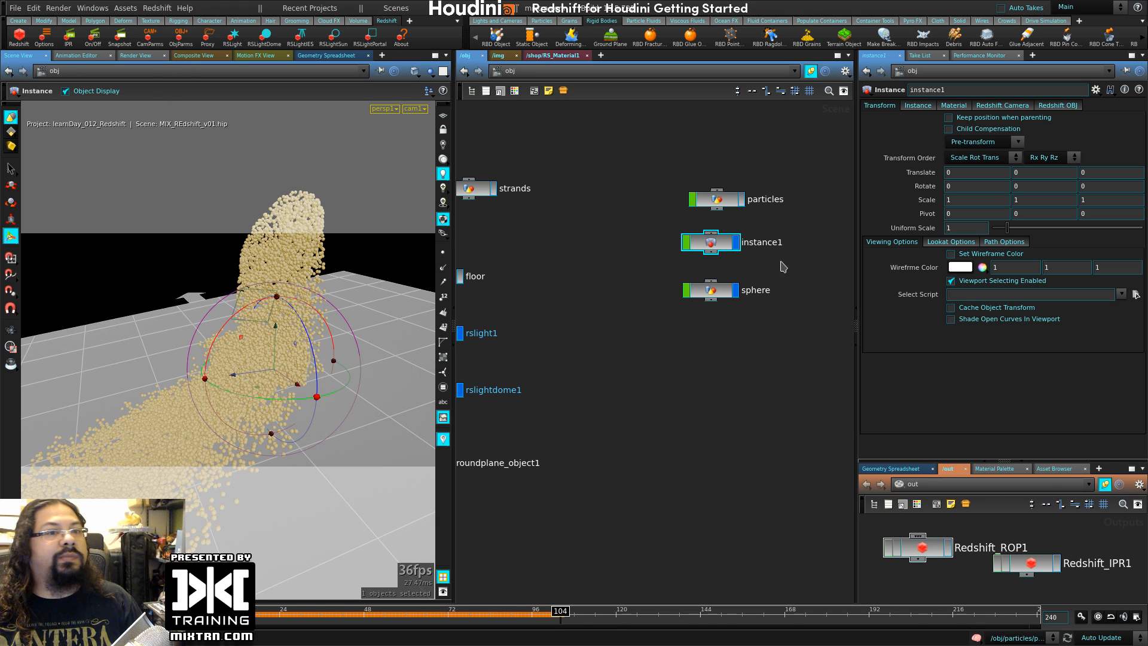
pyautogui.click(1057, 106)
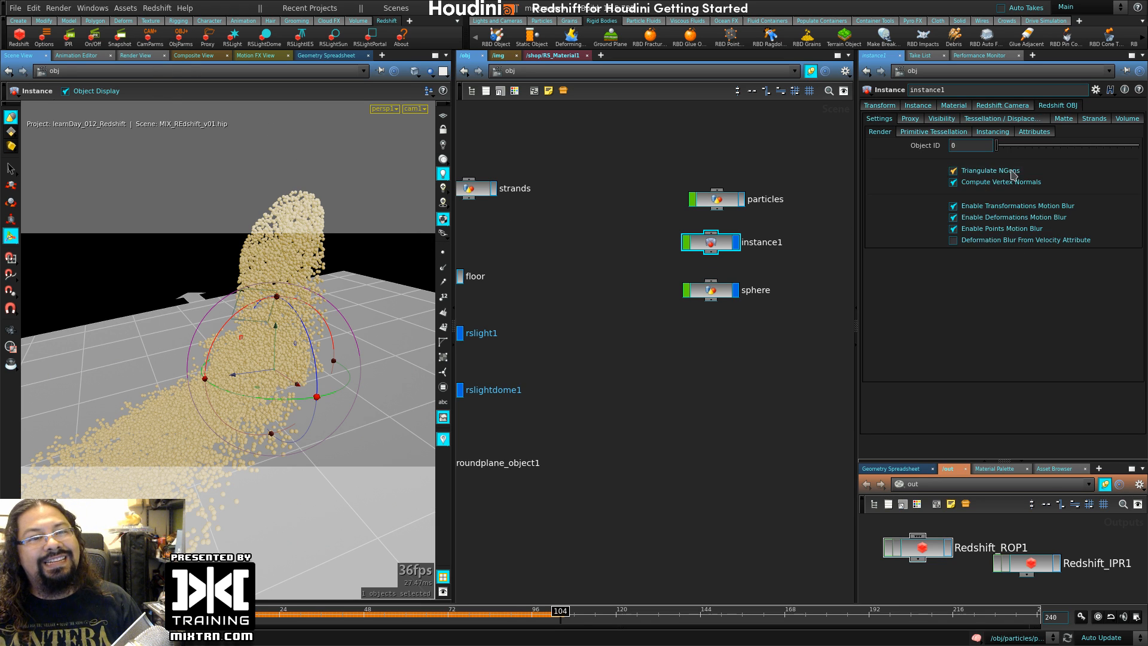
pyautogui.click(992, 133)
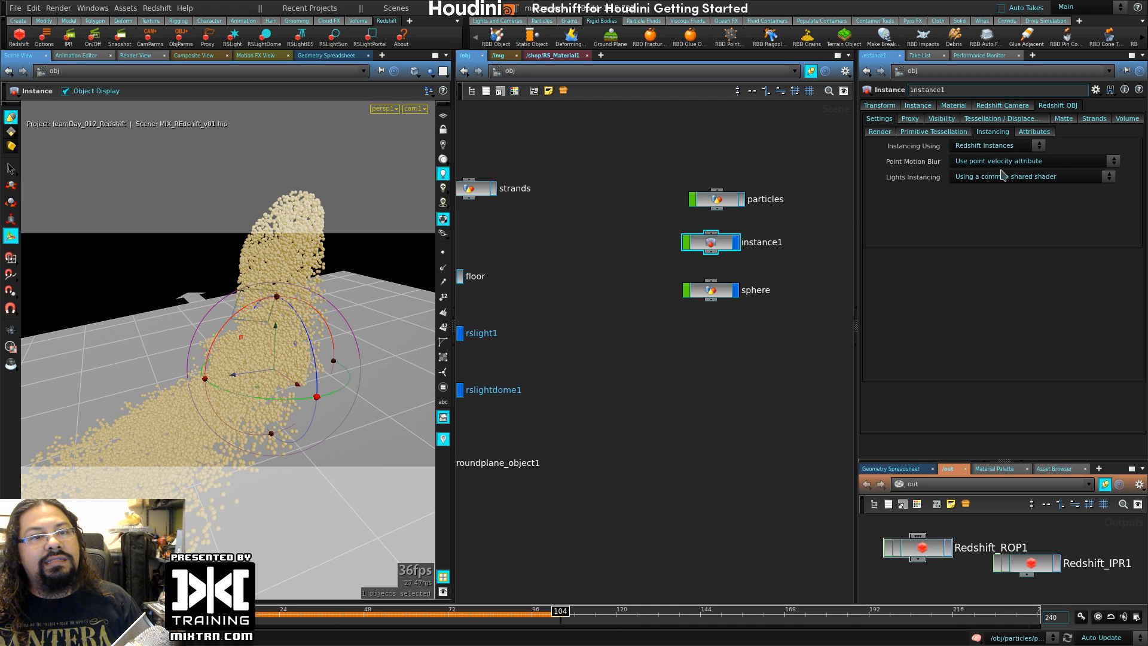
pyautogui.click(1025, 146)
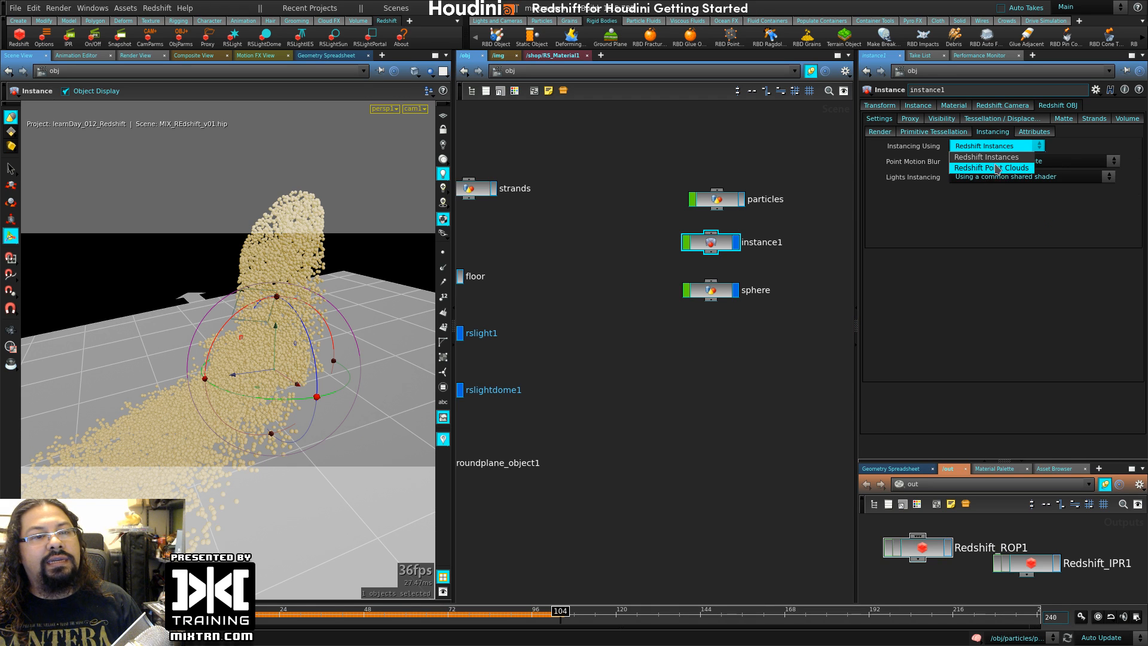
pyautogui.click(1007, 168)
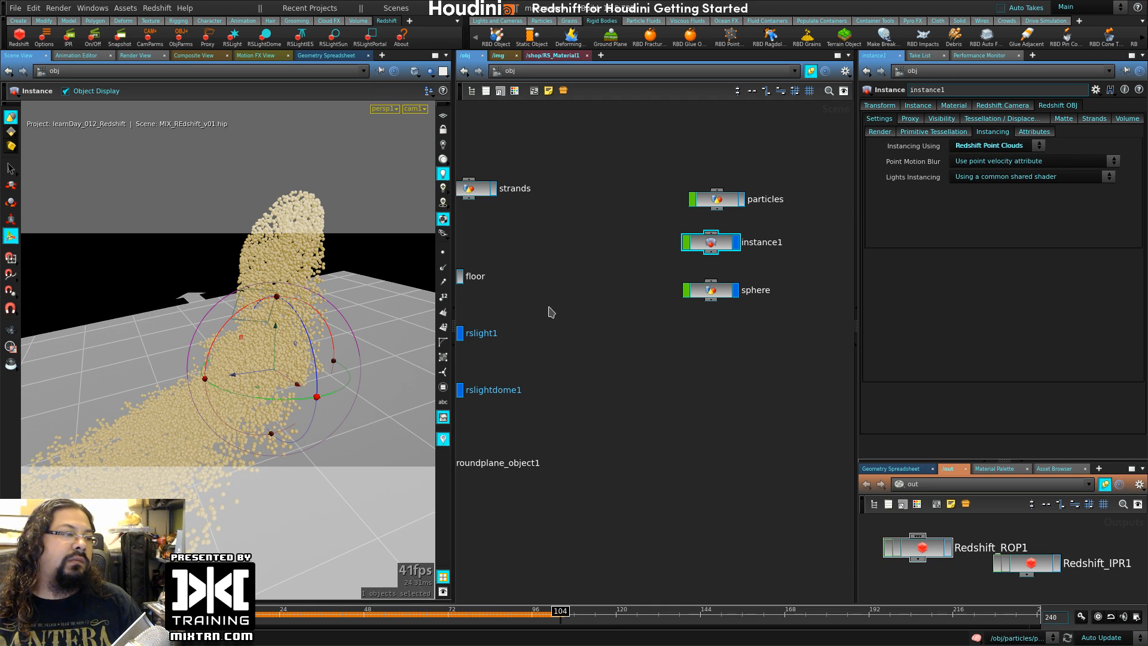
# - Preview the instanced spheres in the render view, then set the sphere object's Uniform Scale to 0.01 and render again
pyautogui.click(128, 55)
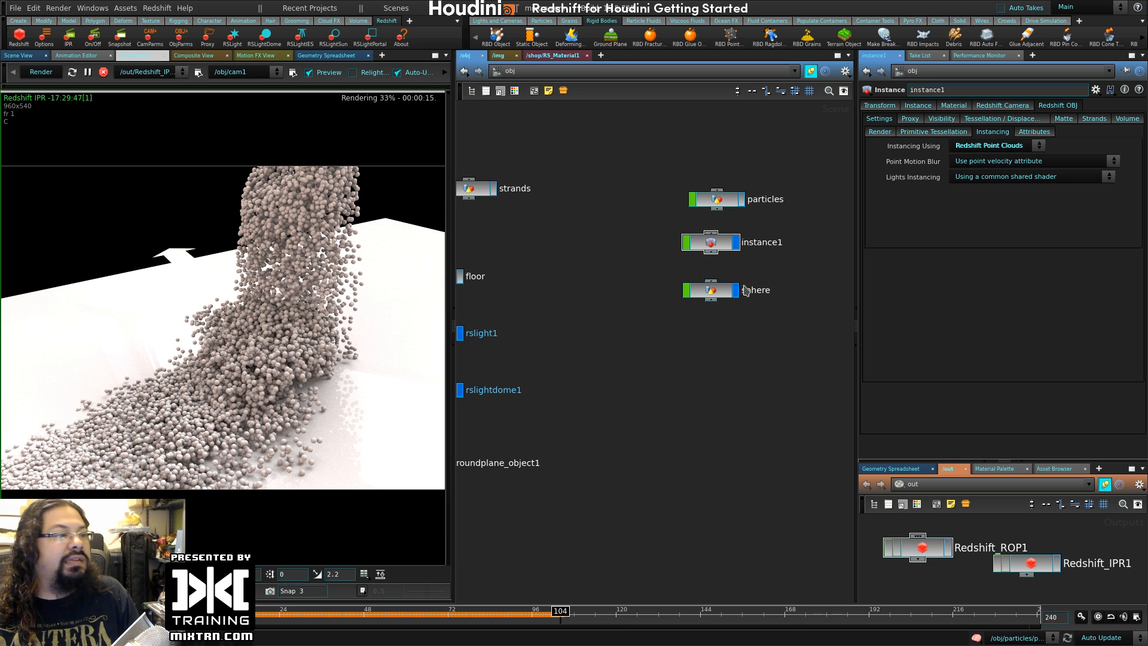
pyautogui.click(711, 293)
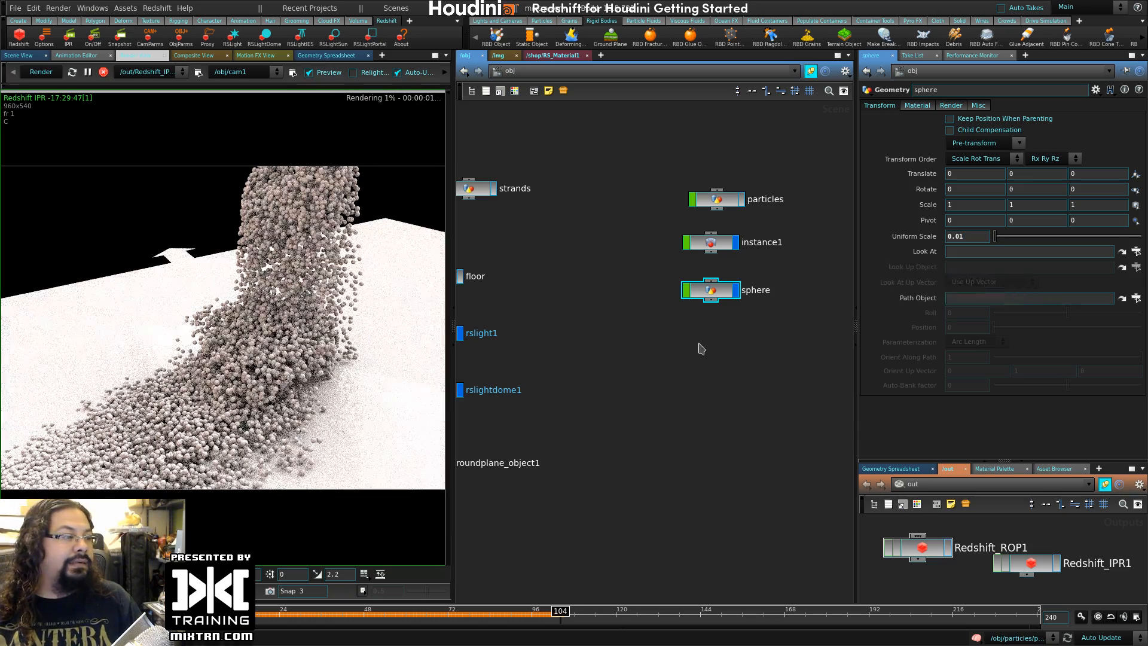
pyautogui.click(45, 68)
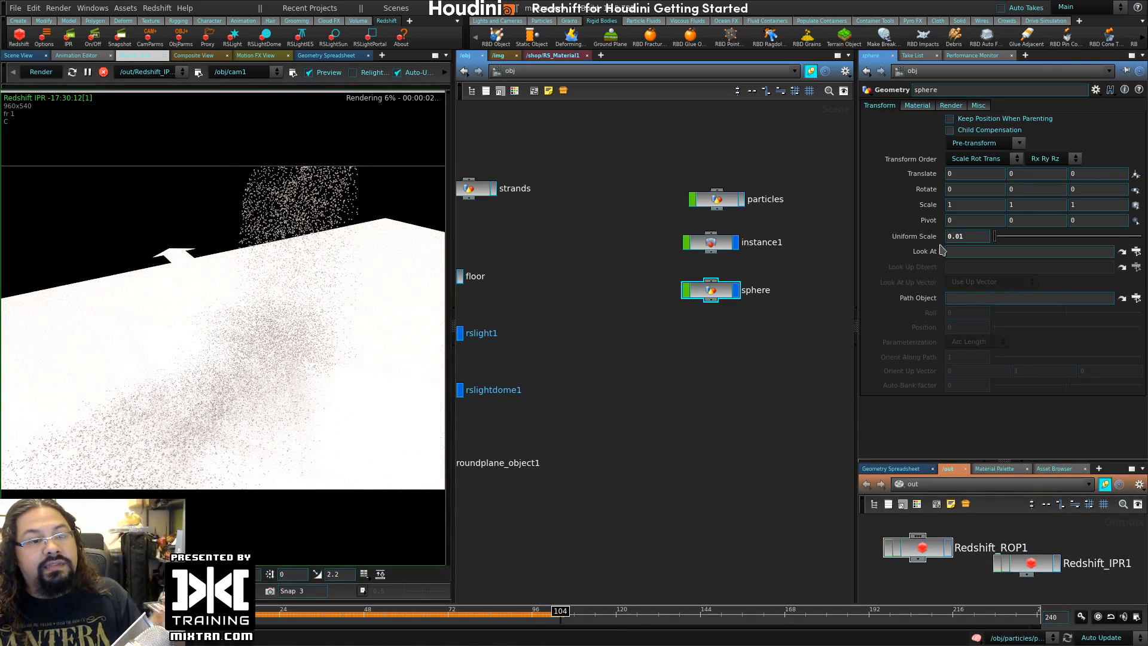
# - Set the sphere object's Uniform Scale to 0.03 and refresh the Redshift preview
pyautogui.click(955, 236)
pyautogui.write('0.0')
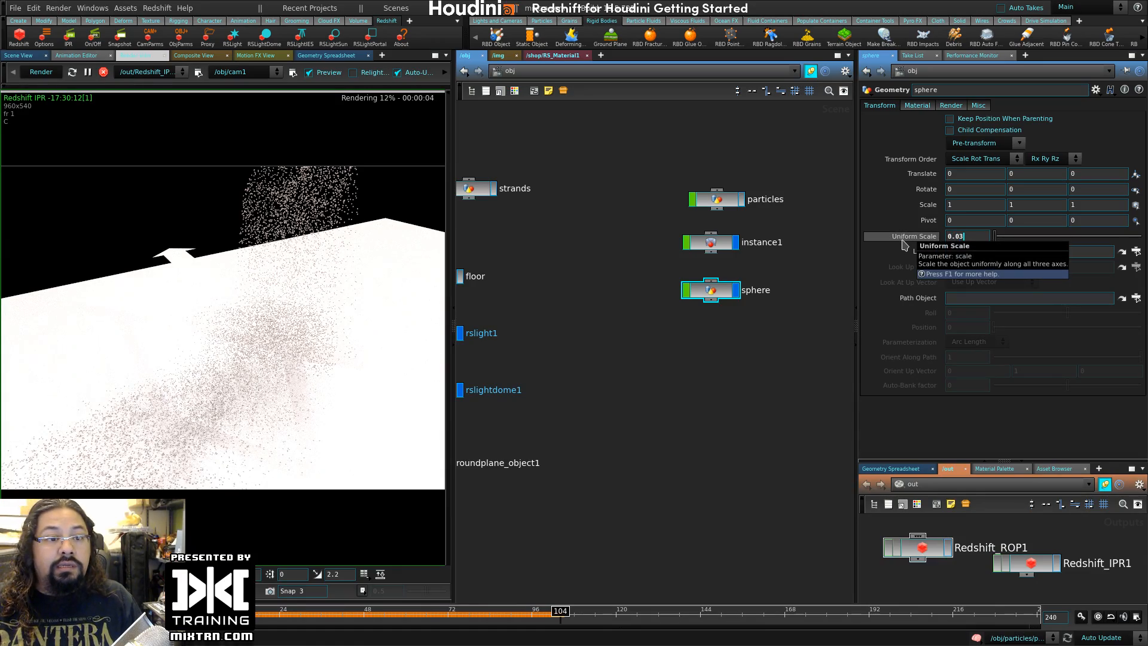
pyautogui.press('Return')
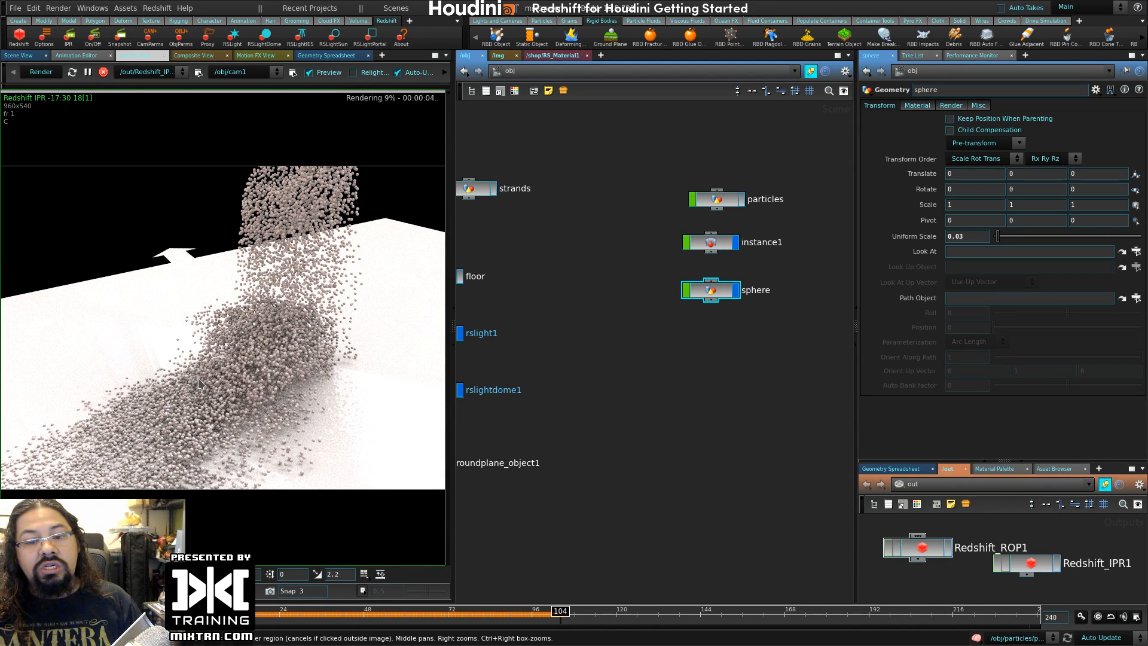
# - Turn on Enable Motion Blur in the Redshift settings of Redshift_ROP1 and refresh the preview
pyautogui.click(919, 557)
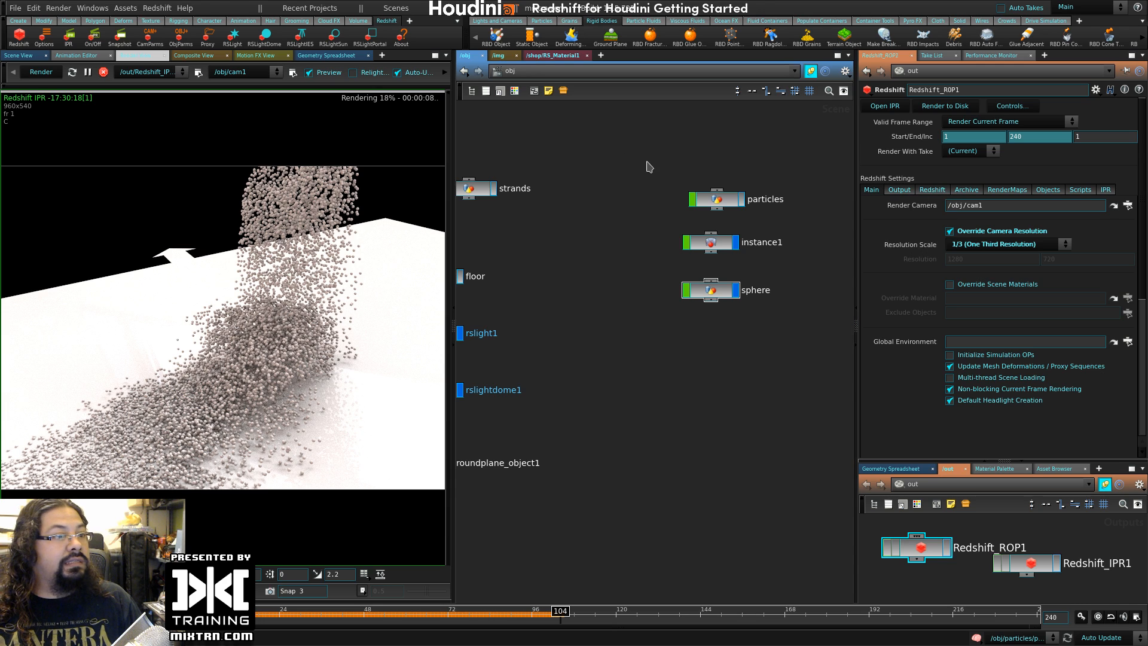
pyautogui.click(932, 190)
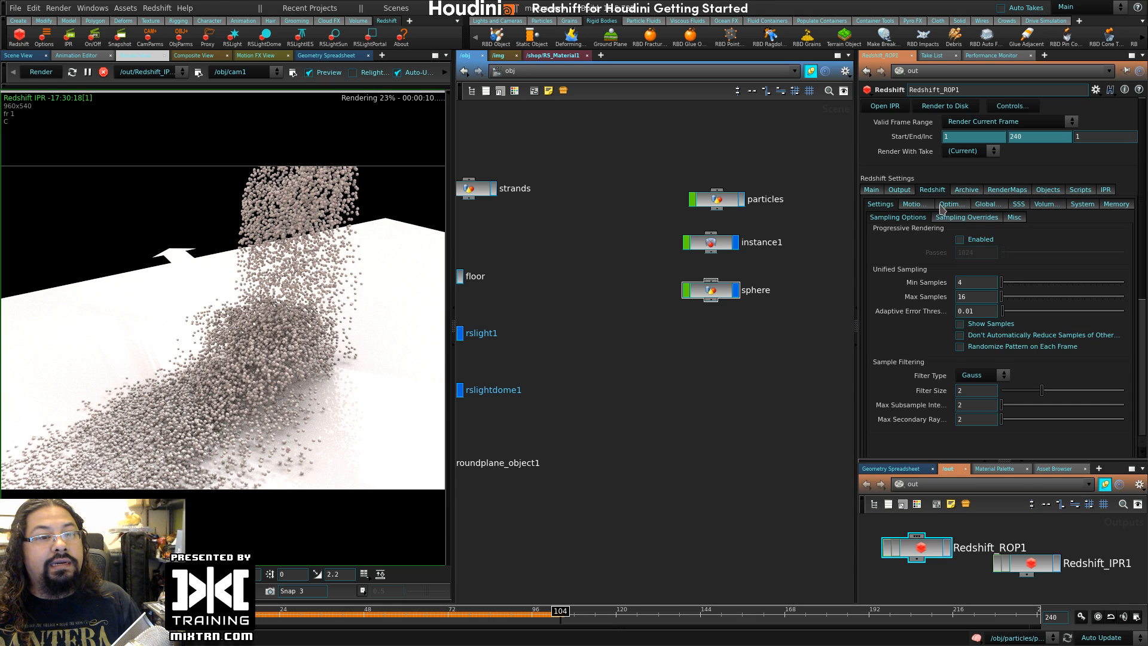
pyautogui.click(914, 205)
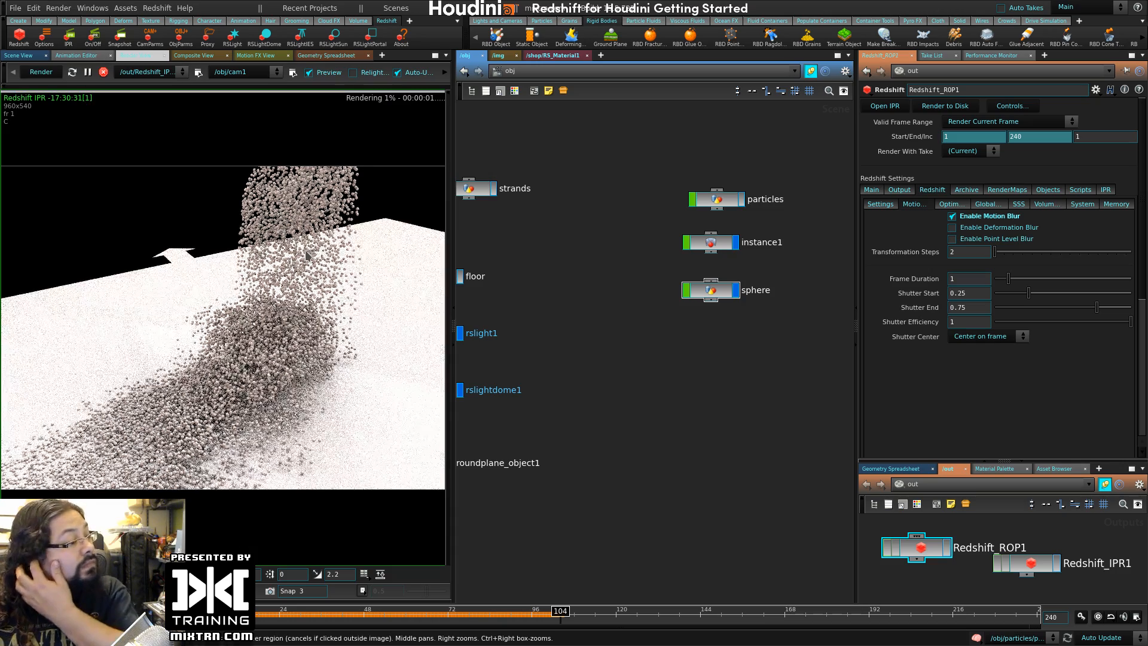
# - Check instance1's Redshift motion blur options and enable Geometry Velocity Blur in the particles object's sampling settings
pyautogui.click(718, 246)
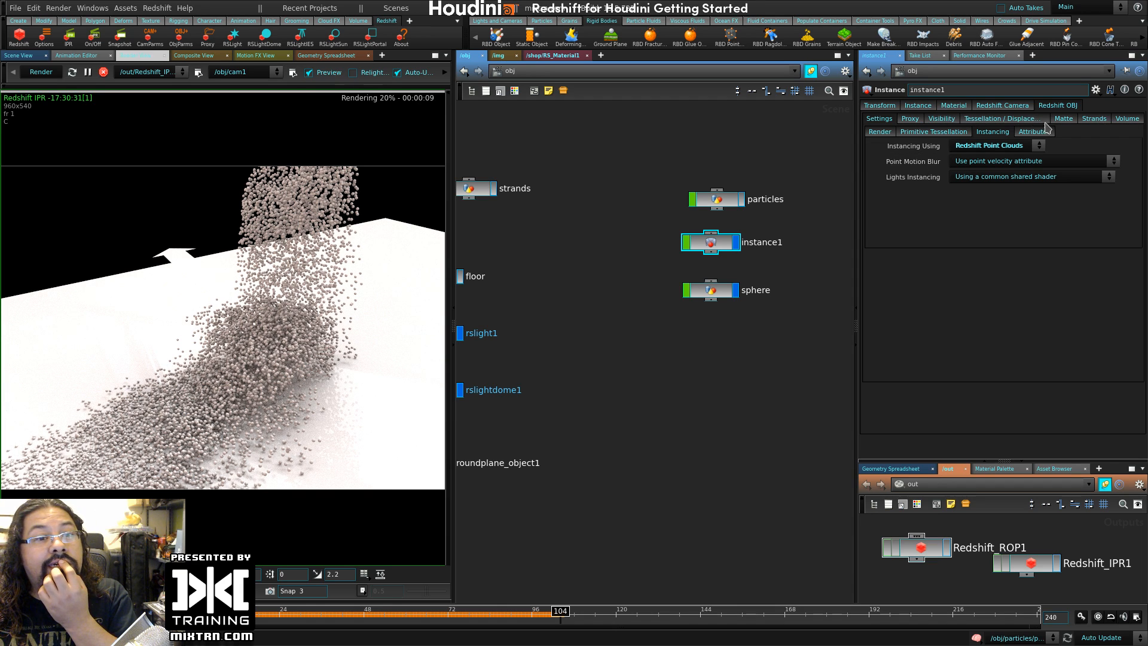
pyautogui.click(949, 132)
pyautogui.click(883, 132)
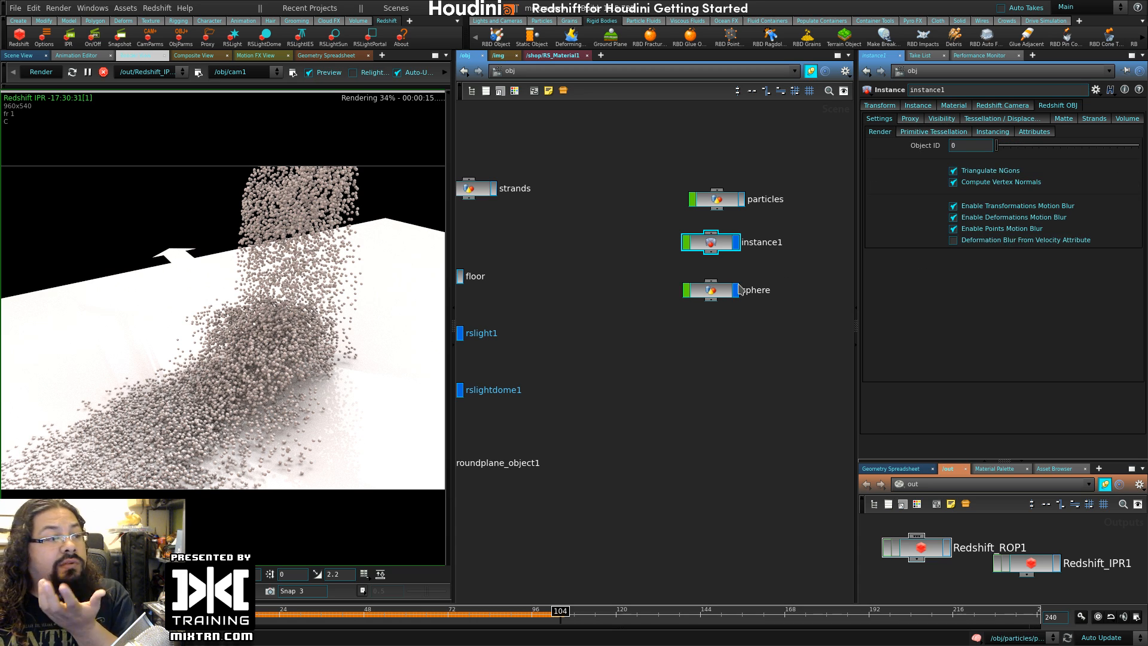
pyautogui.click(717, 202)
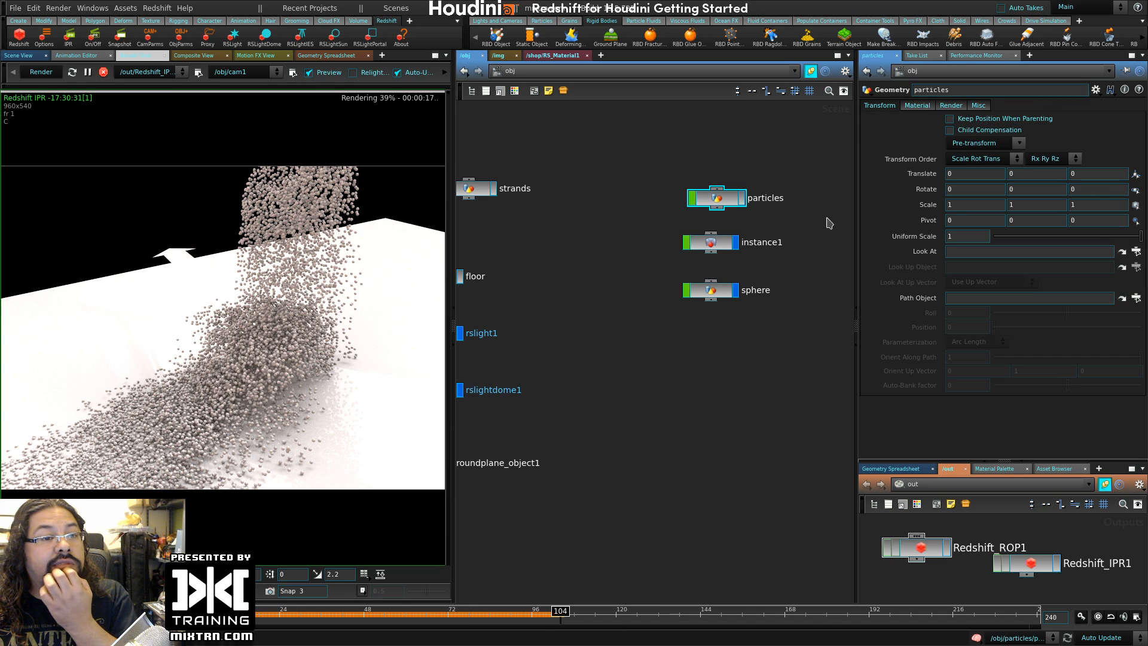
pyautogui.click(950, 105)
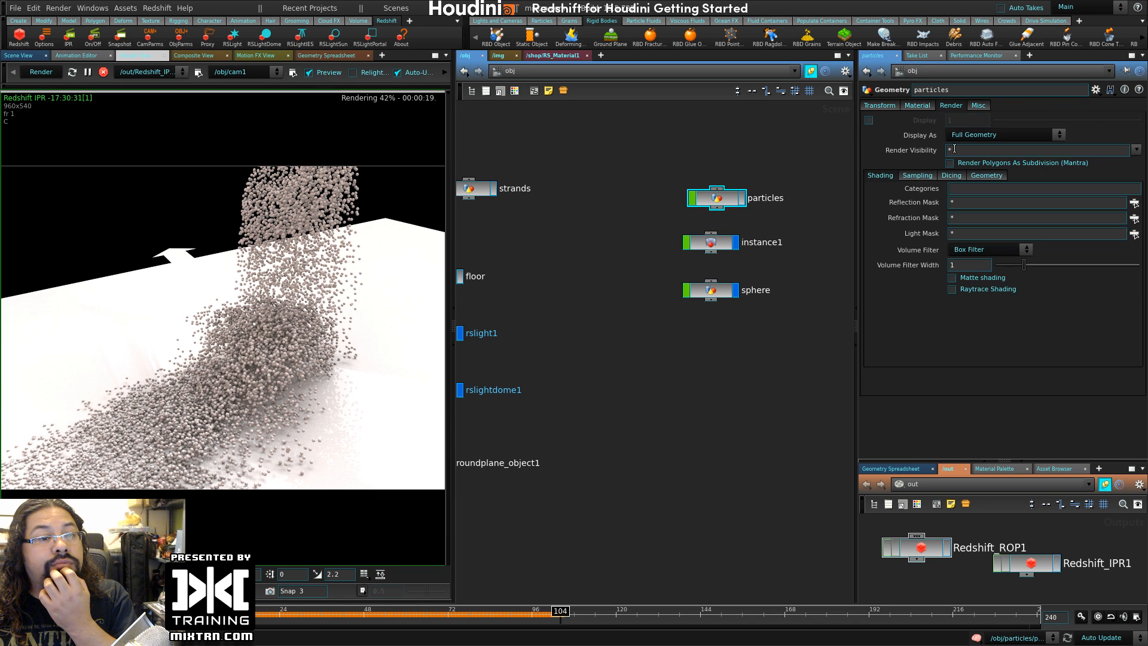
pyautogui.click(929, 178)
pyautogui.click(952, 187)
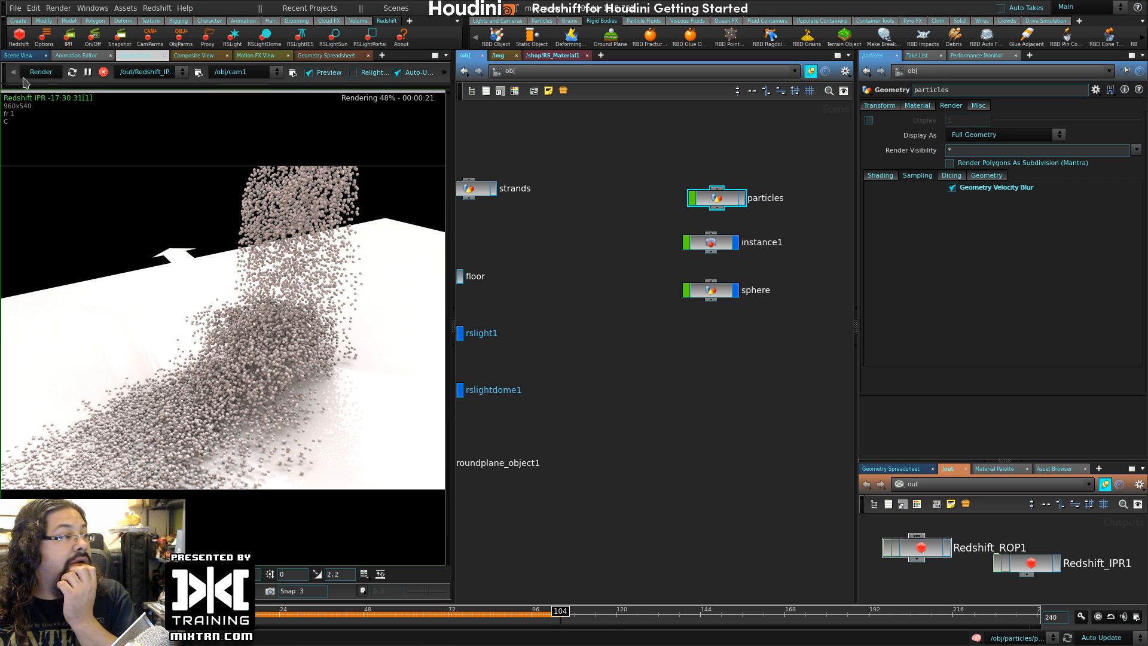
# - Turn on Enable Point Level Blur in Redshift_ROP1, render the blurred particles, and stop the IPR render
pyautogui.click(915, 549)
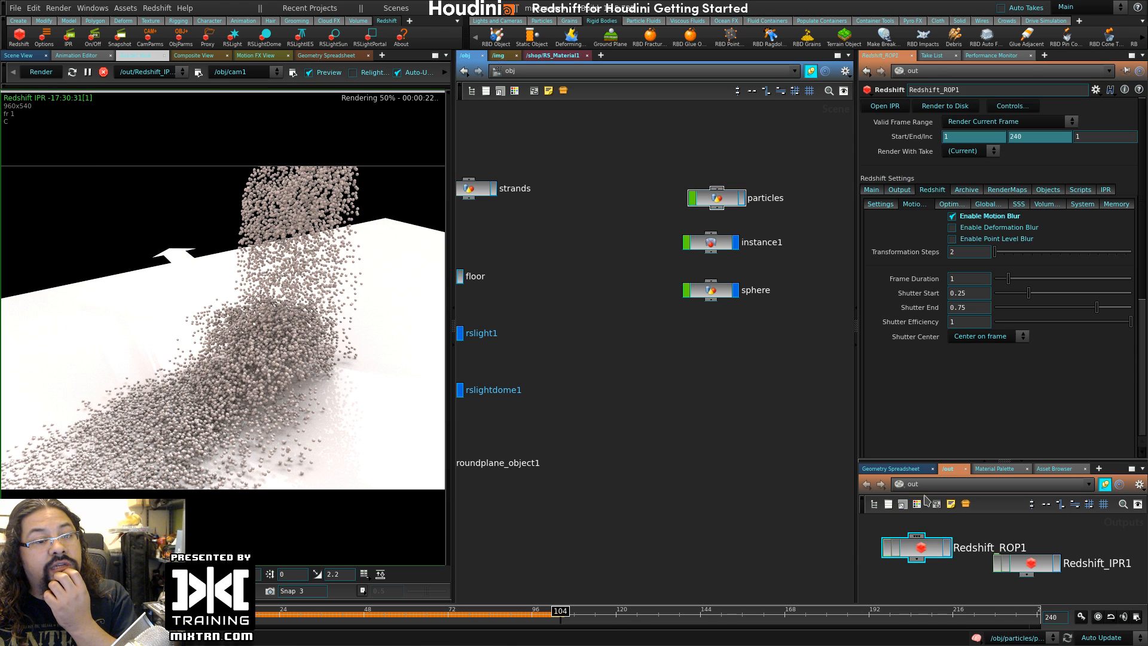
pyautogui.click(1009, 240)
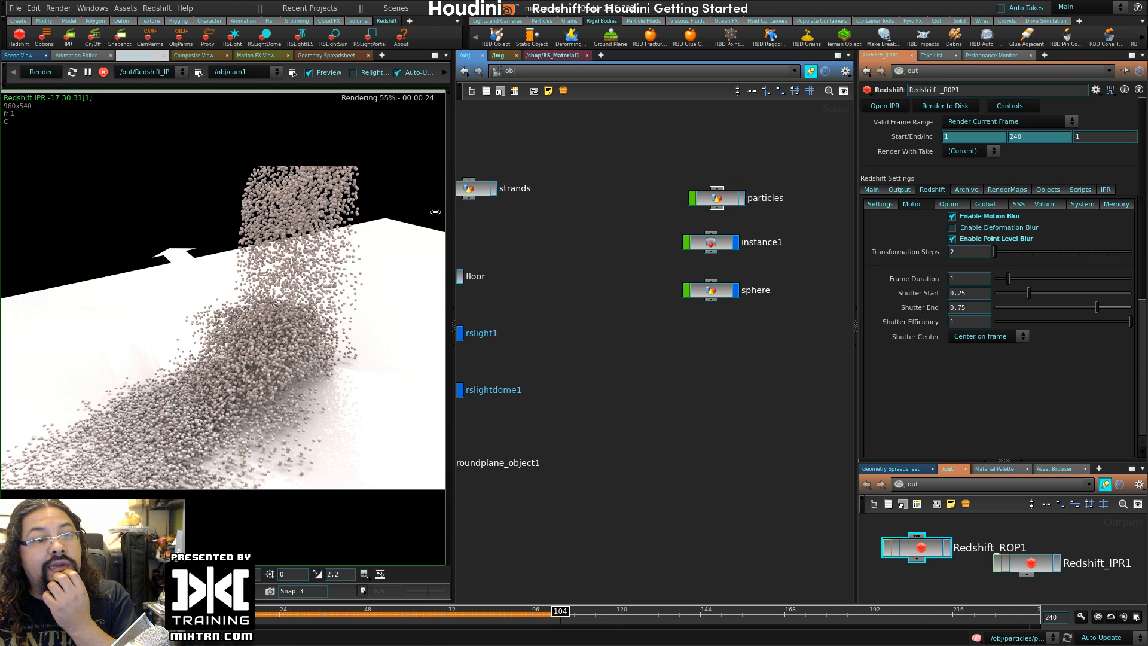
pyautogui.click(41, 72)
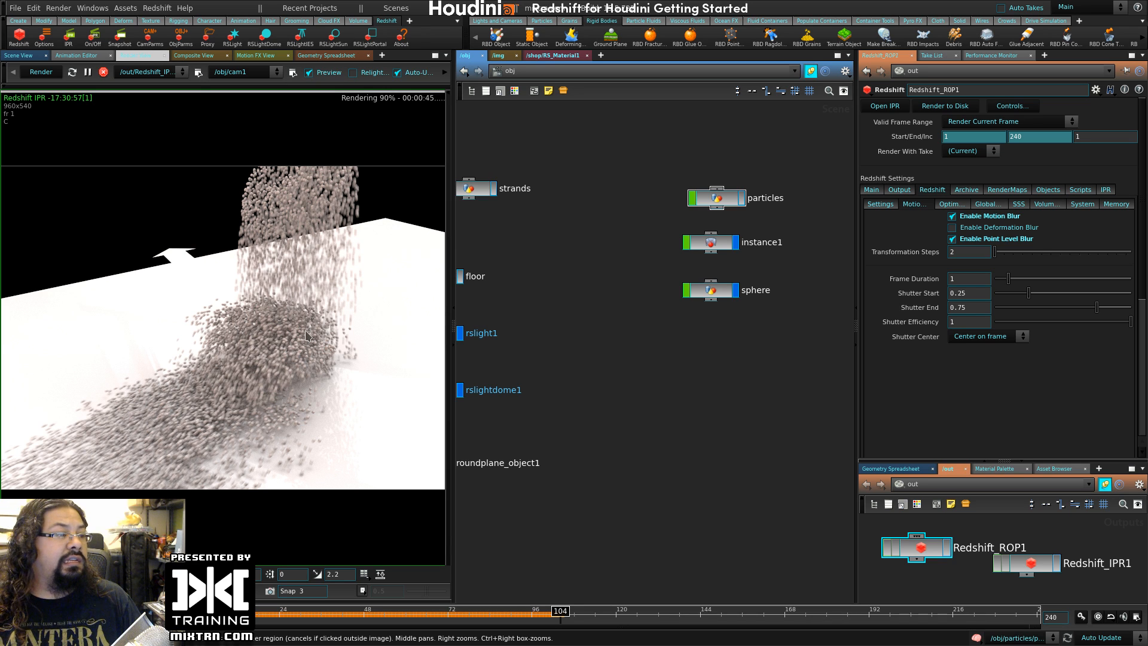
pyautogui.click(104, 74)
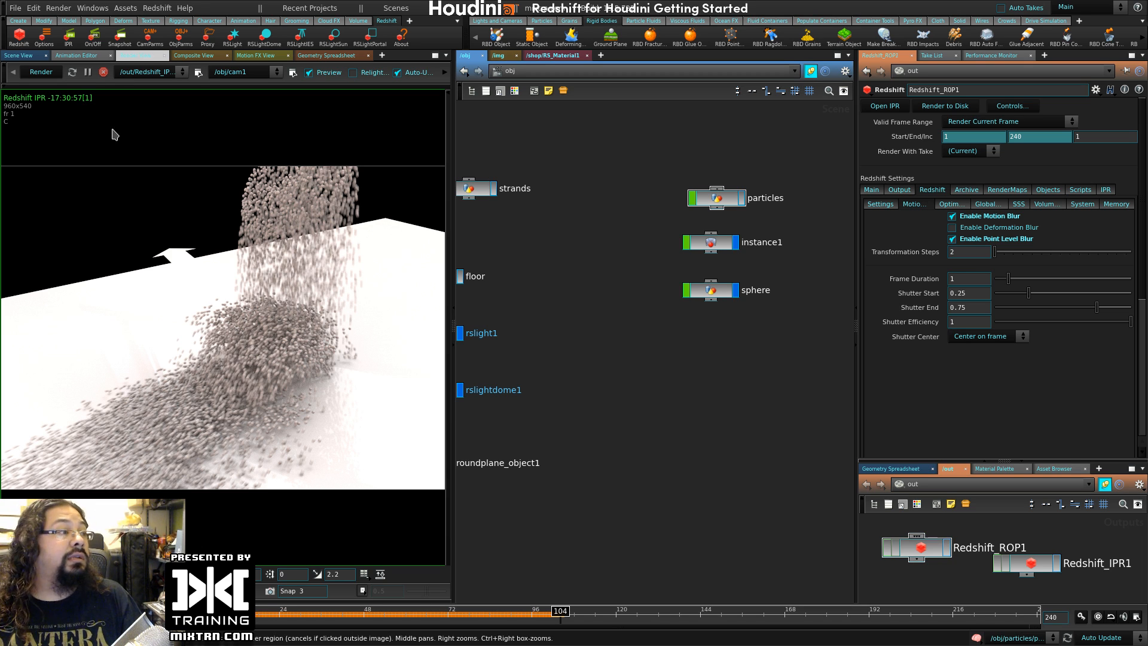
# - Return to the scene view with the shelves hidden and rewind the timeline to the start of the particle simulation
pyautogui.click(9, 55)
pyautogui.click(2, 39)
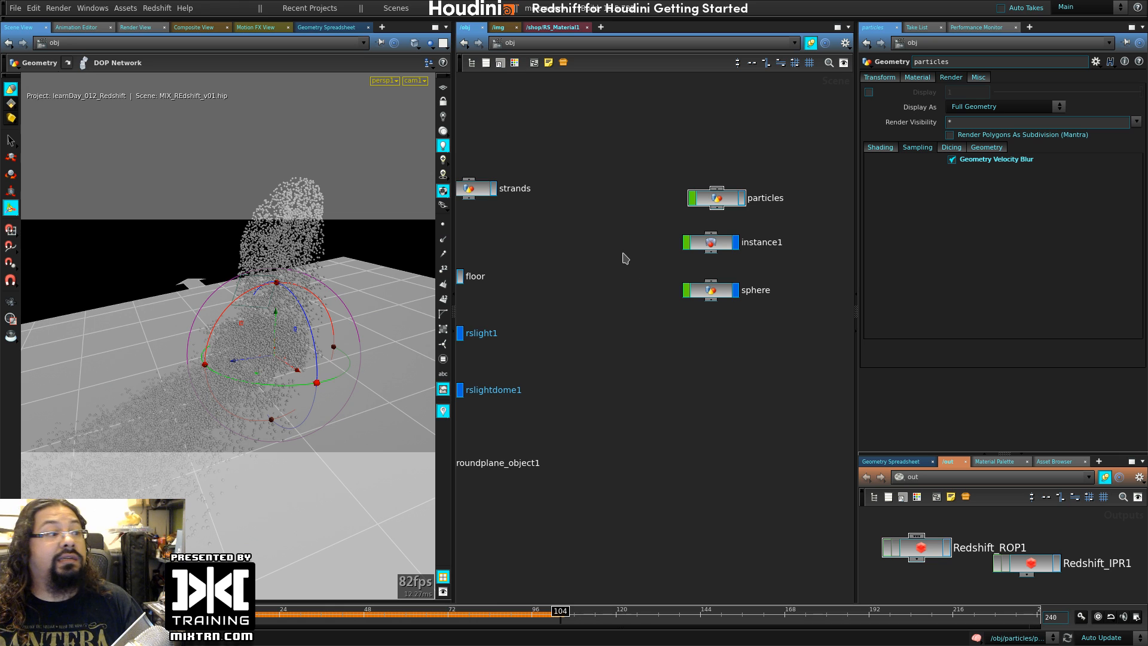
pyautogui.moveTo(637, 166); pyautogui.dragTo(724, 319)
pyautogui.moveTo(802, 328); pyautogui.dragTo(671, 303, button='middle')
pyautogui.click(667, 292)
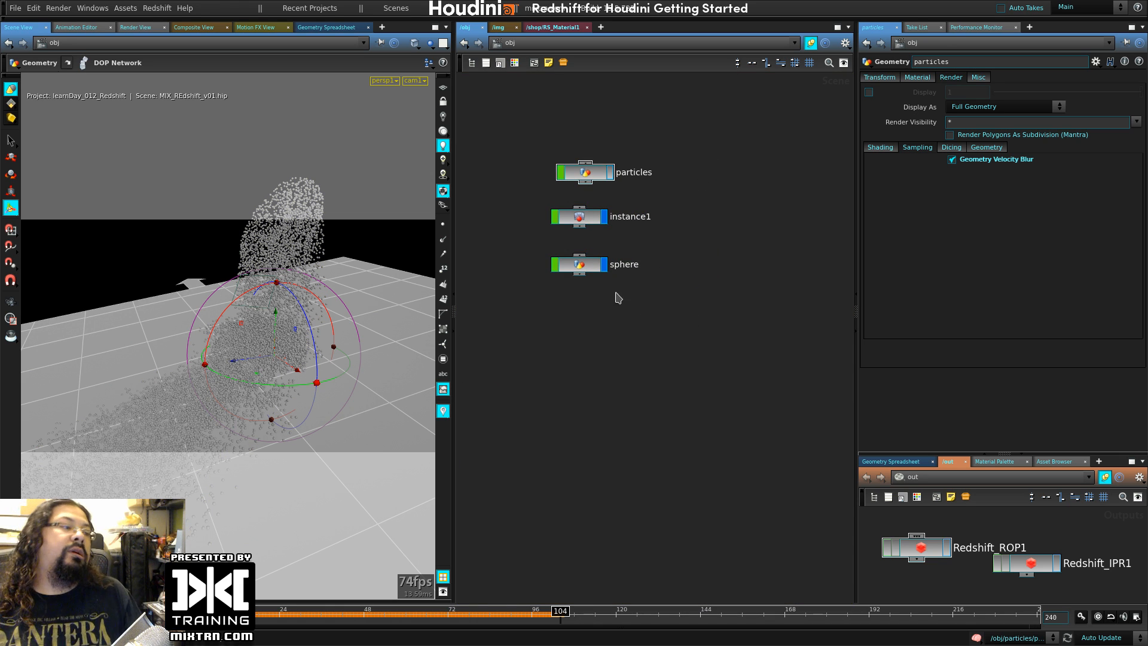
pyautogui.moveTo(715, 183); pyautogui.dragTo(680, 230, button='middle')
pyautogui.hotkey('shift', 'f')
pyautogui.click(1059, 121)
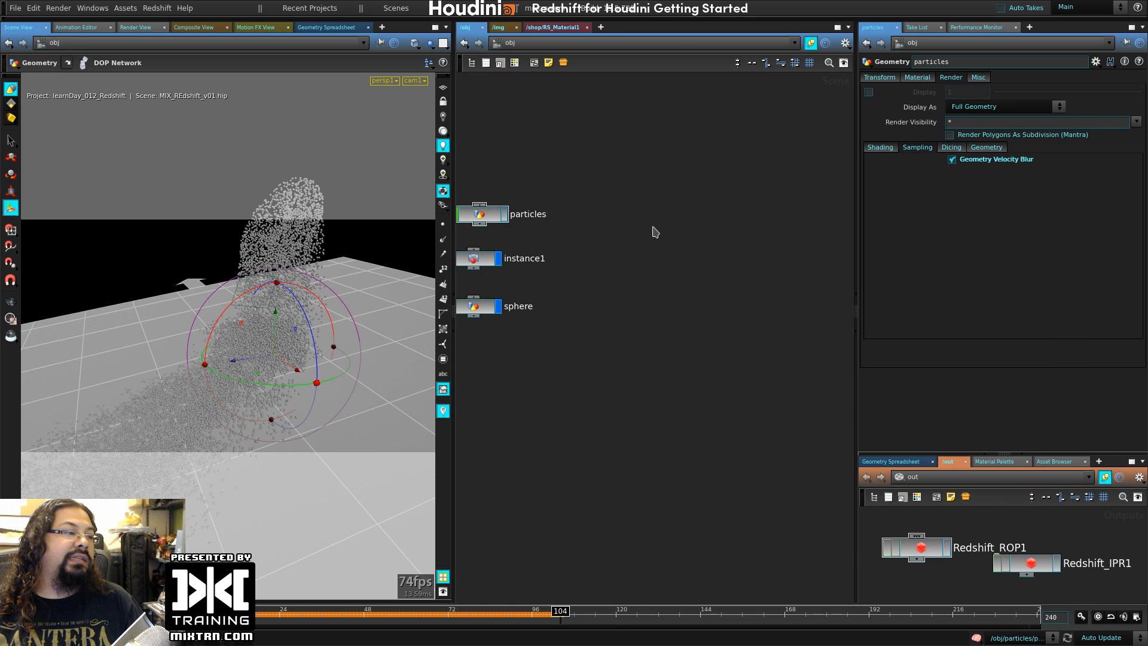
pyautogui.moveTo(589, 256); pyautogui.dragTo(698, 267, button='middle')
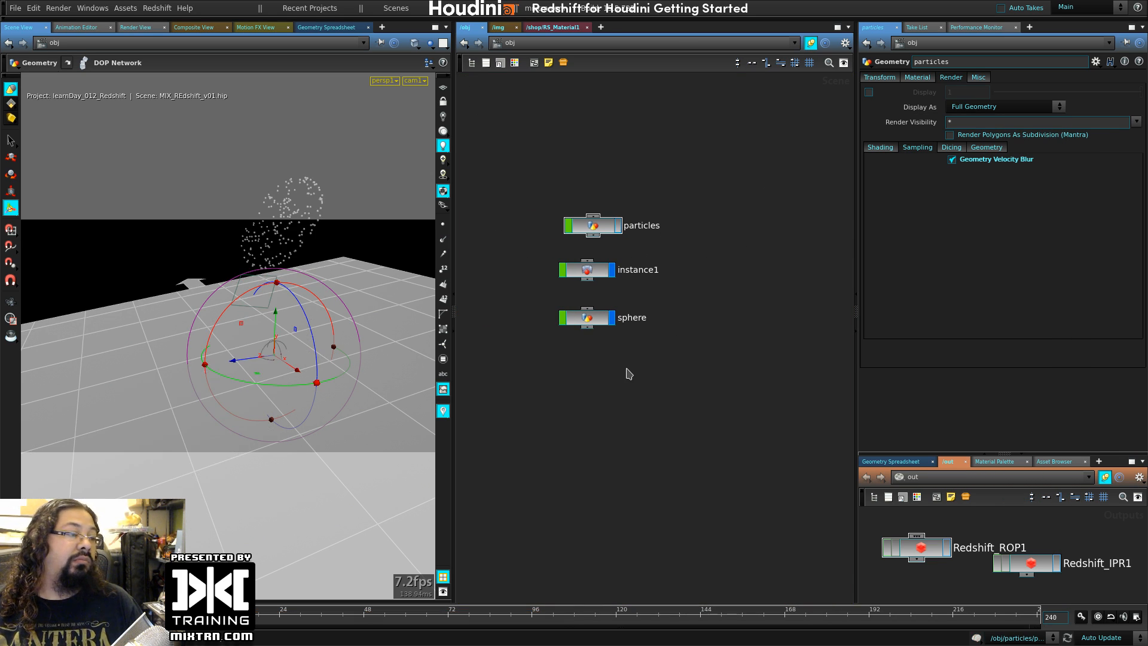
# - Turn off the display of the instance1 and sphere objects and clear space beside them in the network
pyautogui.moveTo(615, 382); pyautogui.dragTo(599, 282)
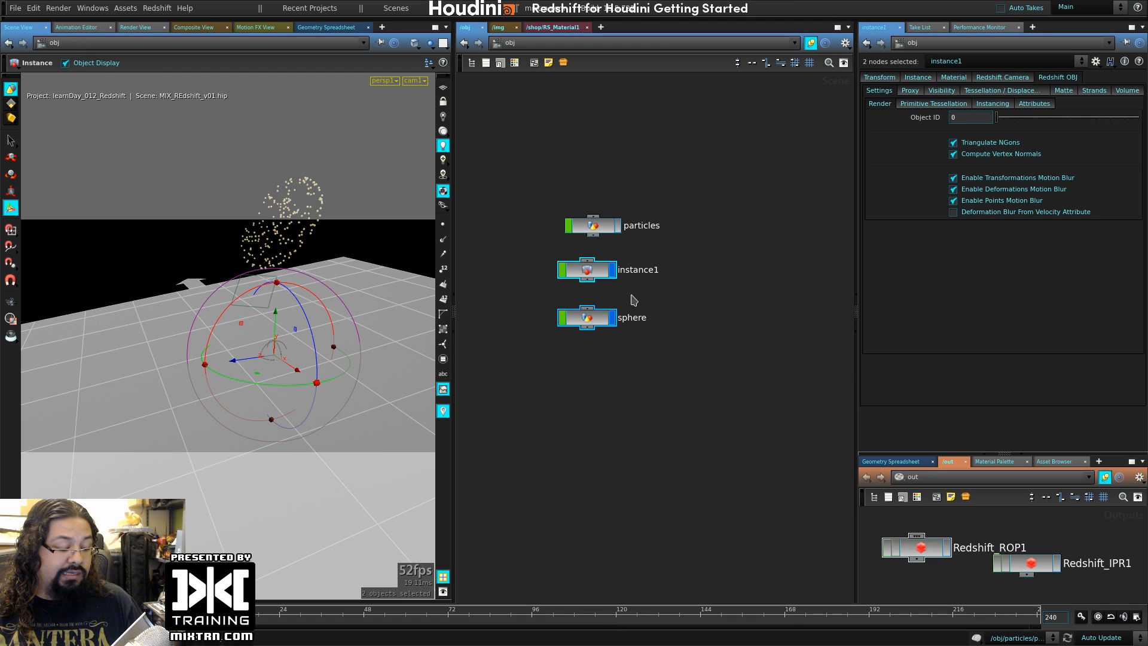
pyautogui.press('r')
pyautogui.click(683, 282)
pyautogui.moveTo(718, 281); pyautogui.dragTo(685, 280, button='middle')
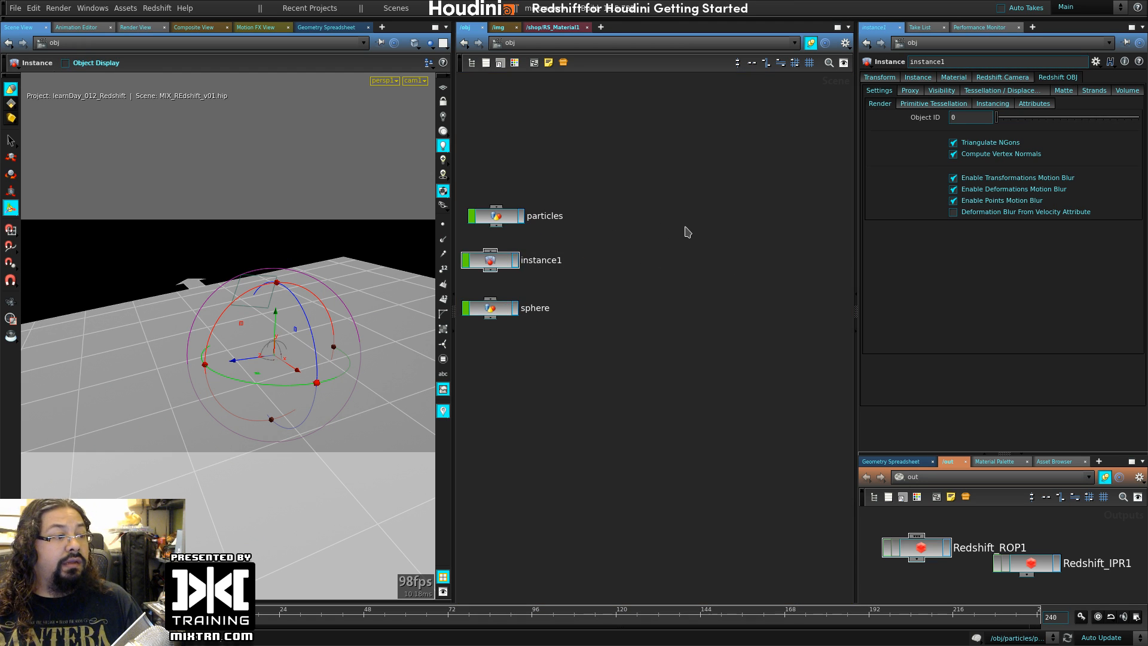
# - Add a Roberto test geometry object beside the particles, instance1 and sphere objects
pyautogui.press('Tab')
pyautogui.write('robe')
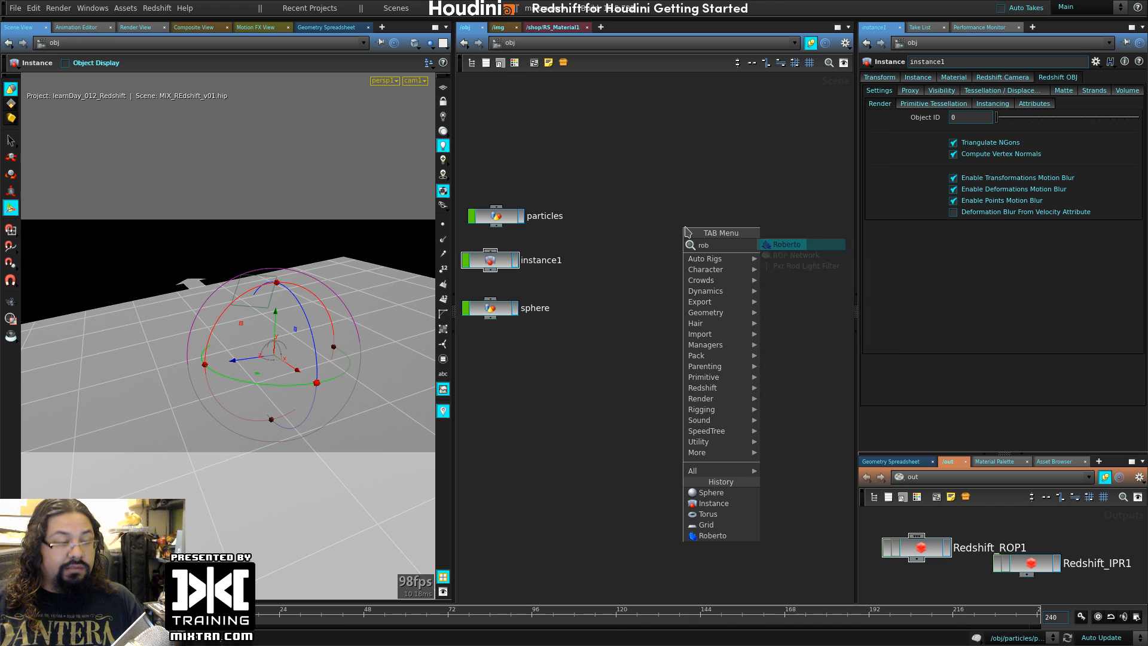
pyautogui.press('Return')
pyautogui.press('Return')
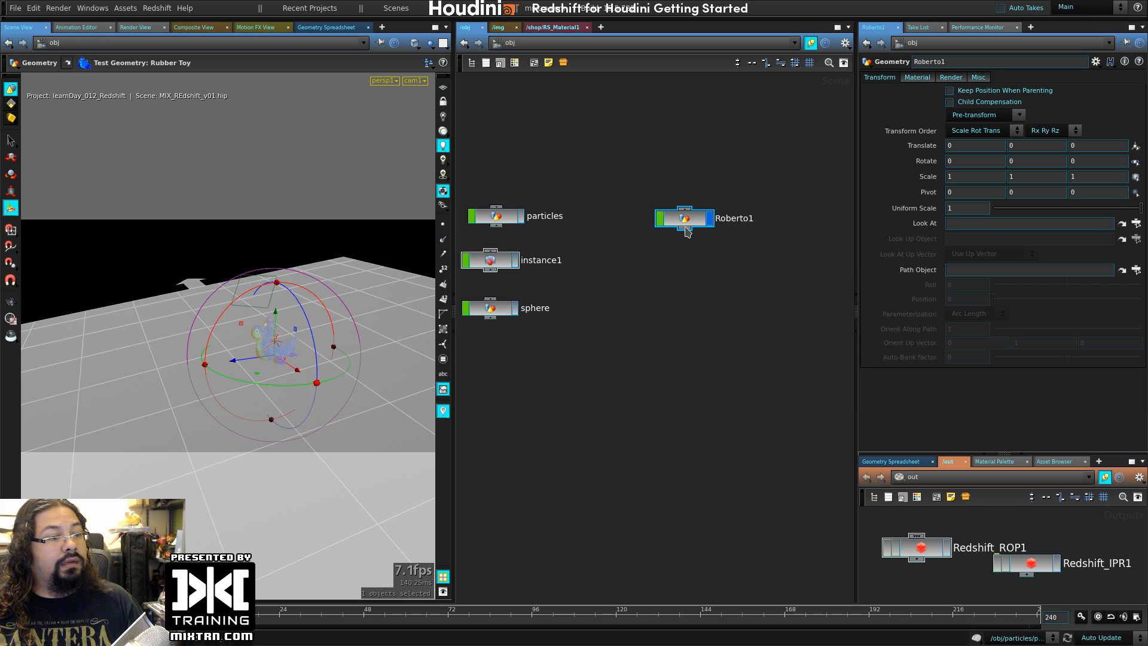
pyautogui.click(689, 255)
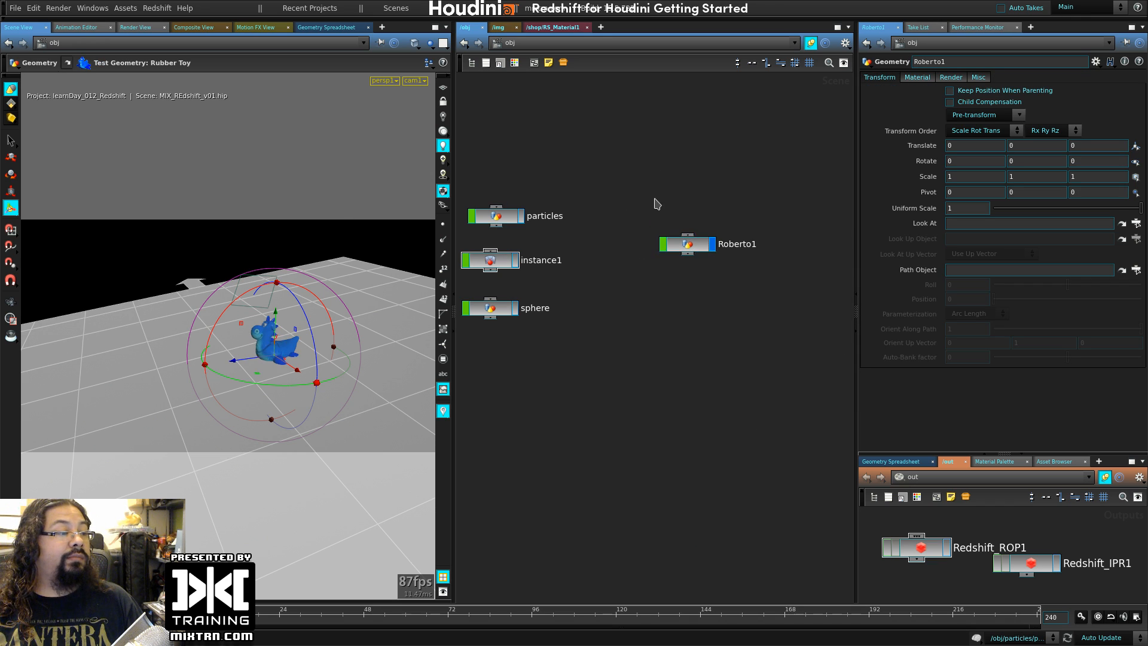
# - Select Roberto1 and bring back the shelves with the Pyro FX tools showing
pyautogui.click(682, 245)
pyautogui.click(520, 17)
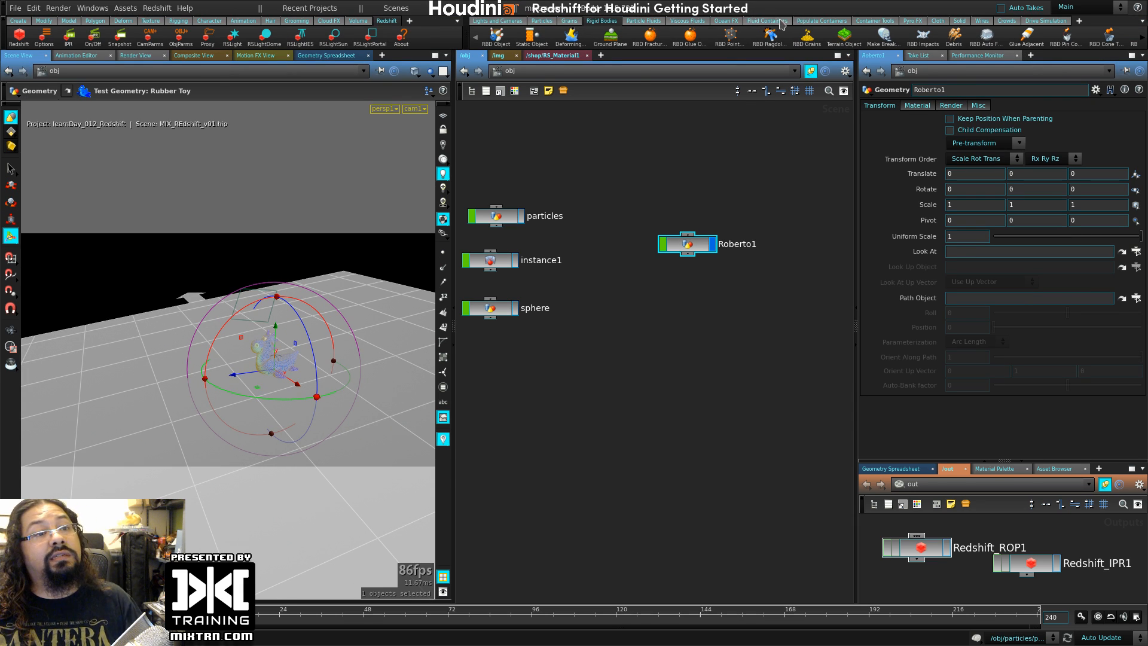
pyautogui.click(913, 21)
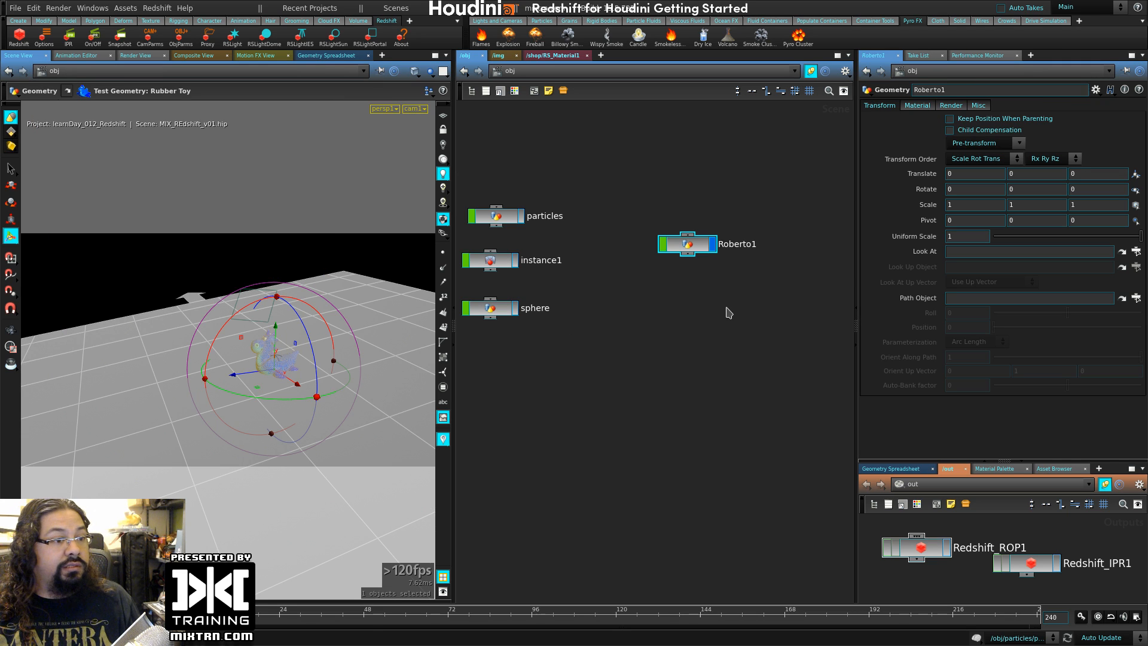
# - Add a DOP Network below Roberto1 and name it roberto_explosion_DOP
pyautogui.press('h')
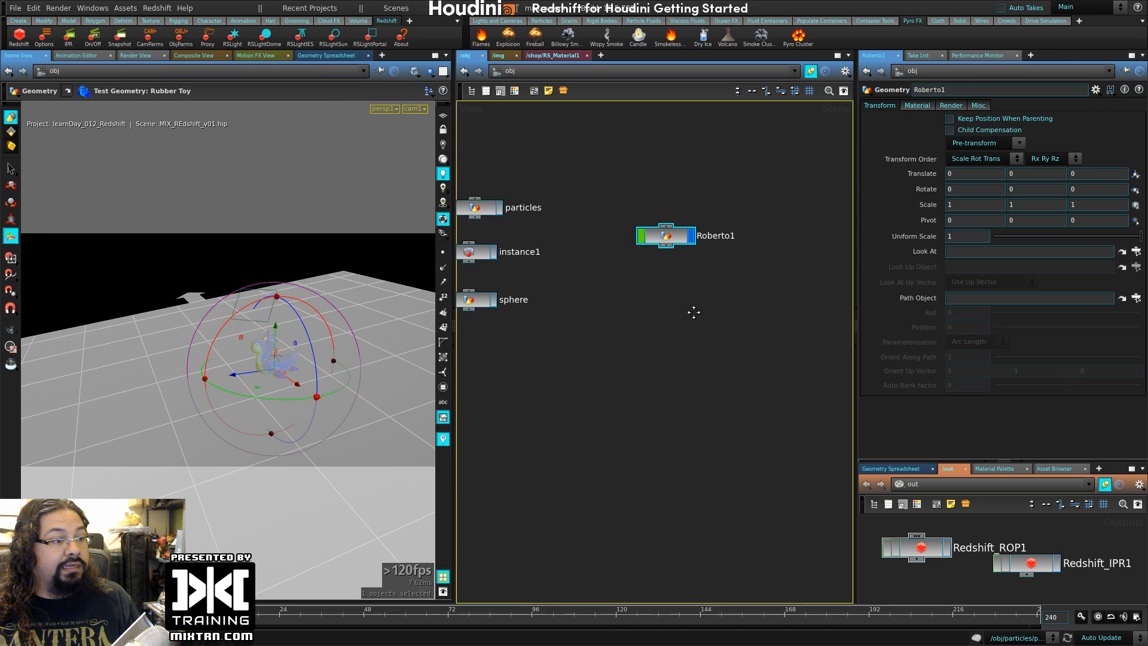
pyautogui.press('Tab')
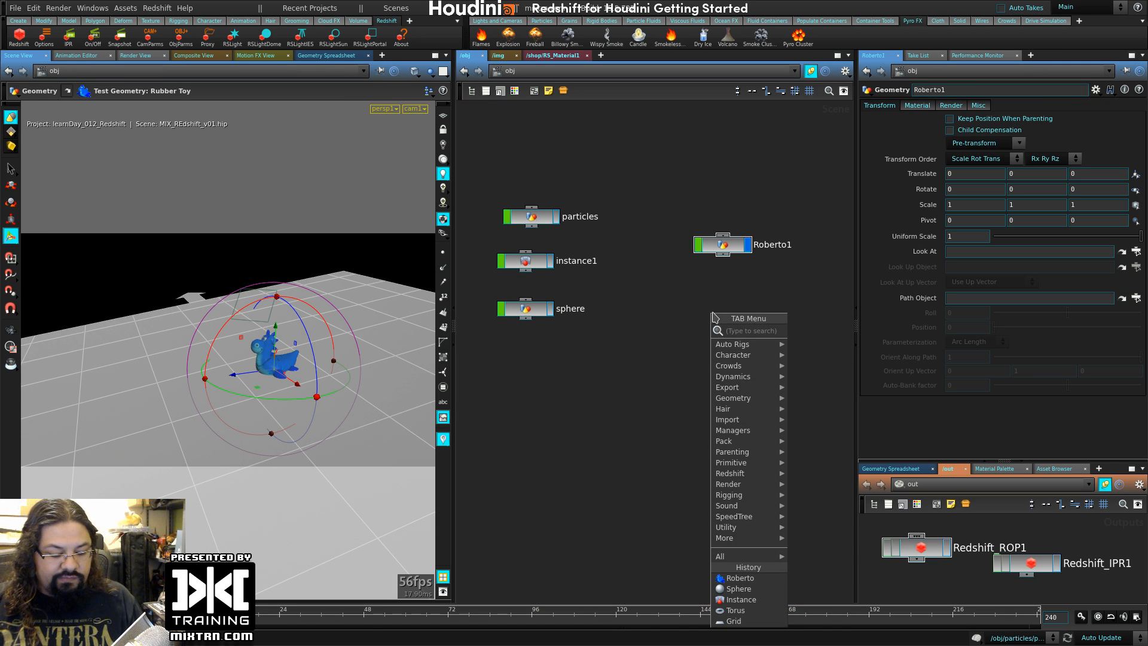
pyautogui.write('dop')
pyautogui.click(824, 337)
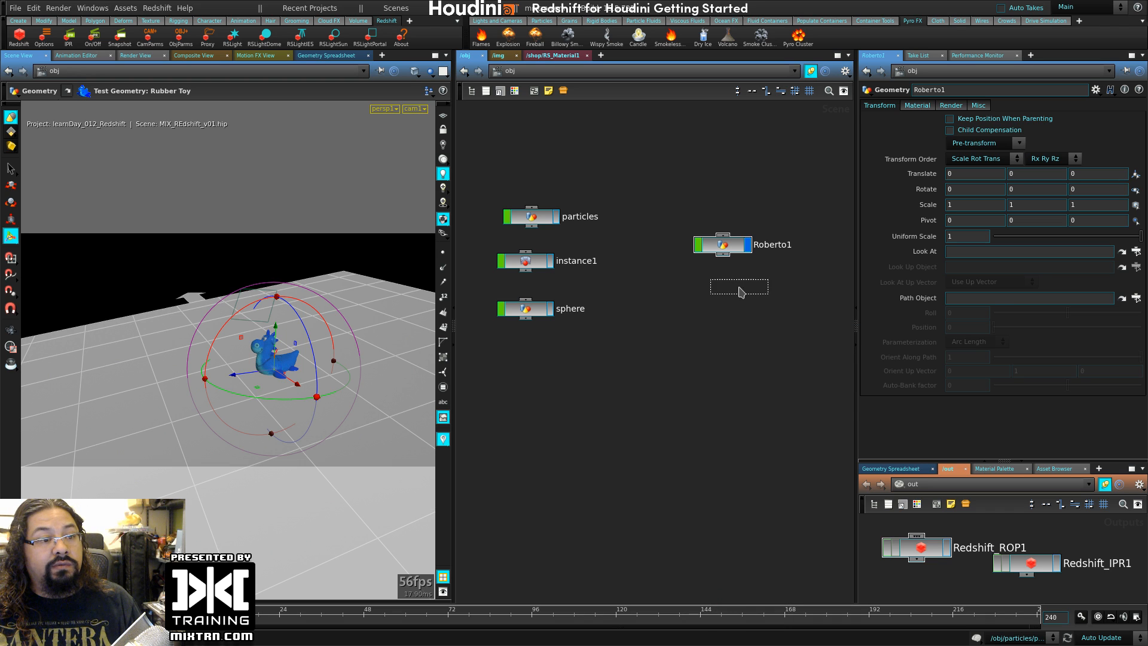
pyautogui.click(739, 291)
pyautogui.doubleClick(758, 288)
pyautogui.write('rc')
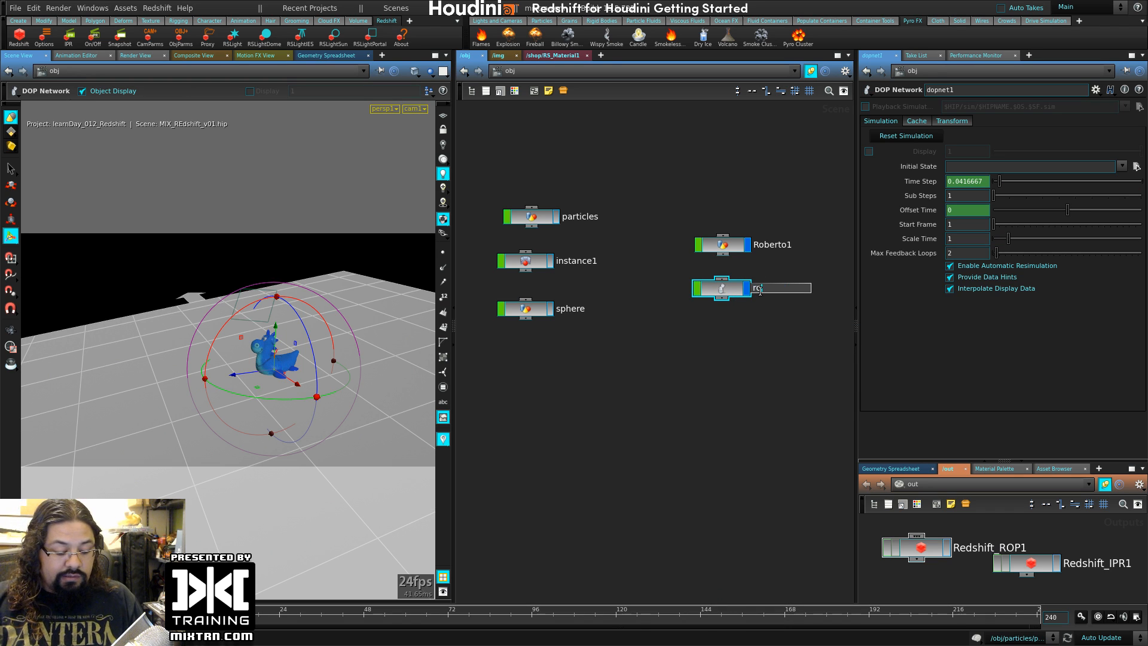
pyautogui.write('berto_explosion_DOP')
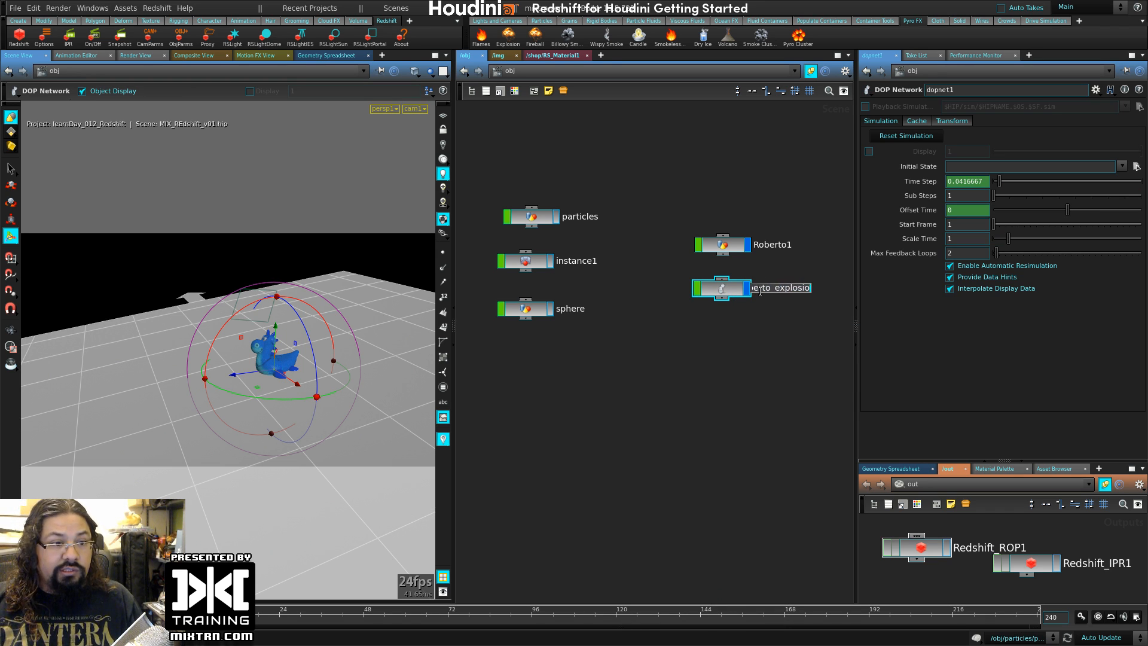
pyautogui.press('Return')
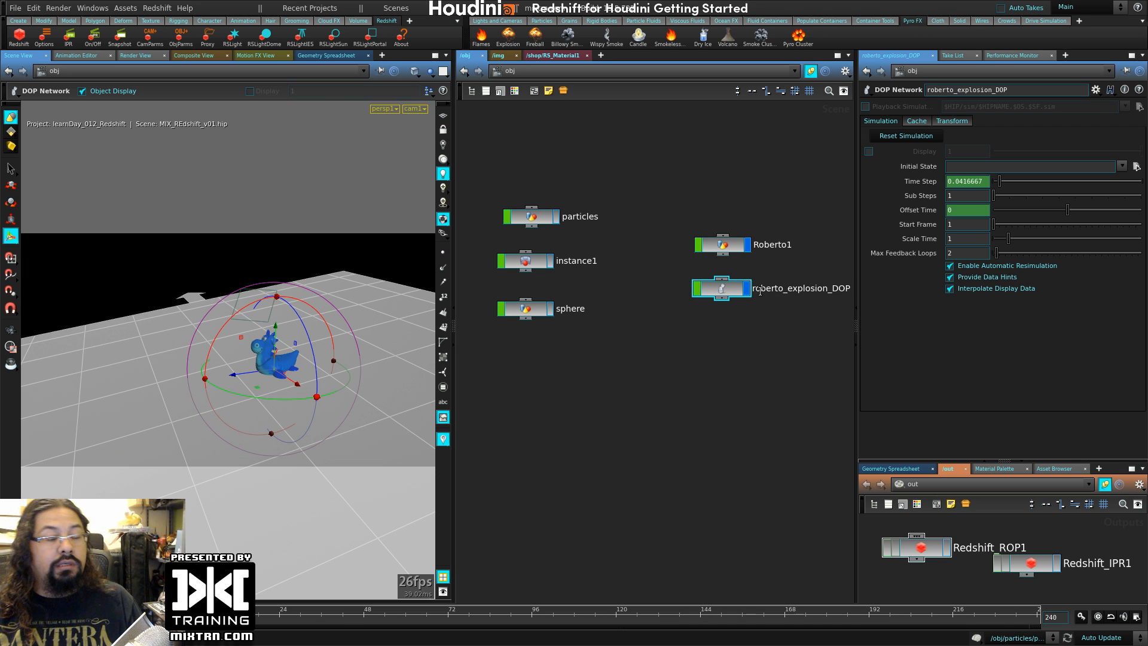
# - Make roberto_explosion_DOP the current simulation network and apply a Pyro FX effect to Roberto1
pyautogui.doubleClick(721, 293)
pyautogui.press('u')
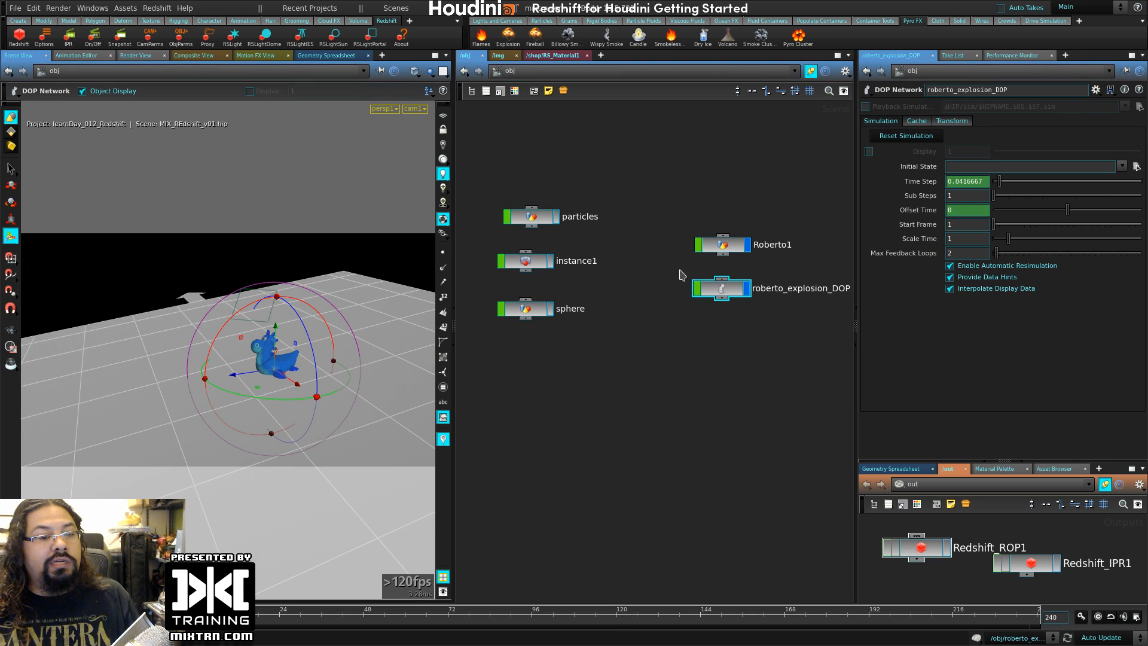
pyautogui.click(700, 246)
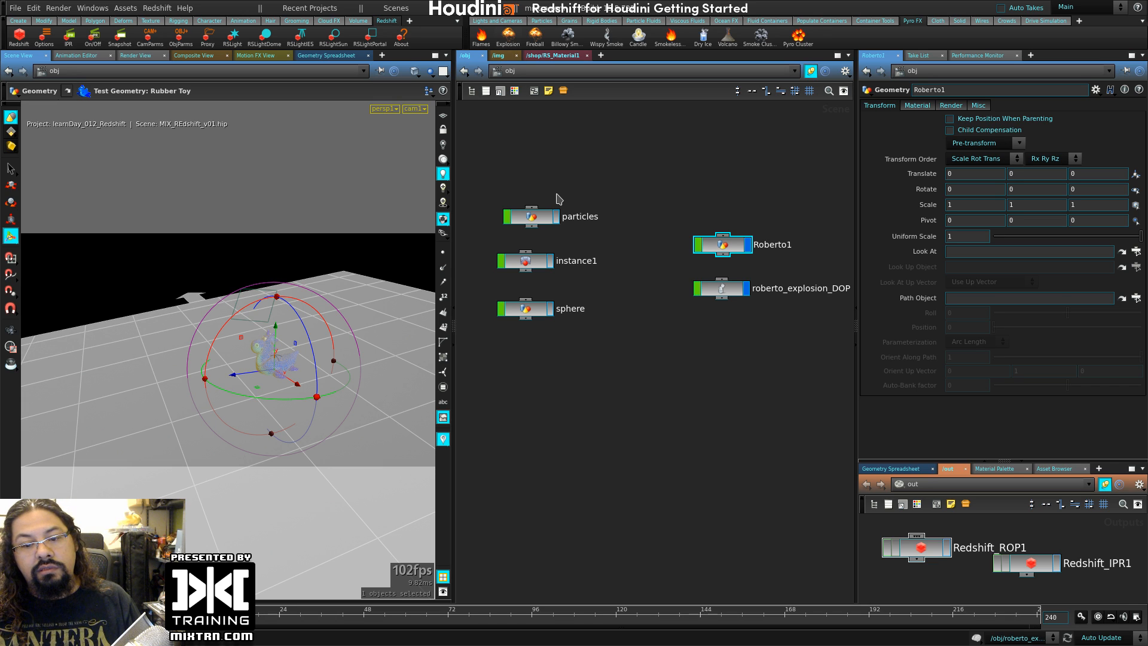
pyautogui.press('1')
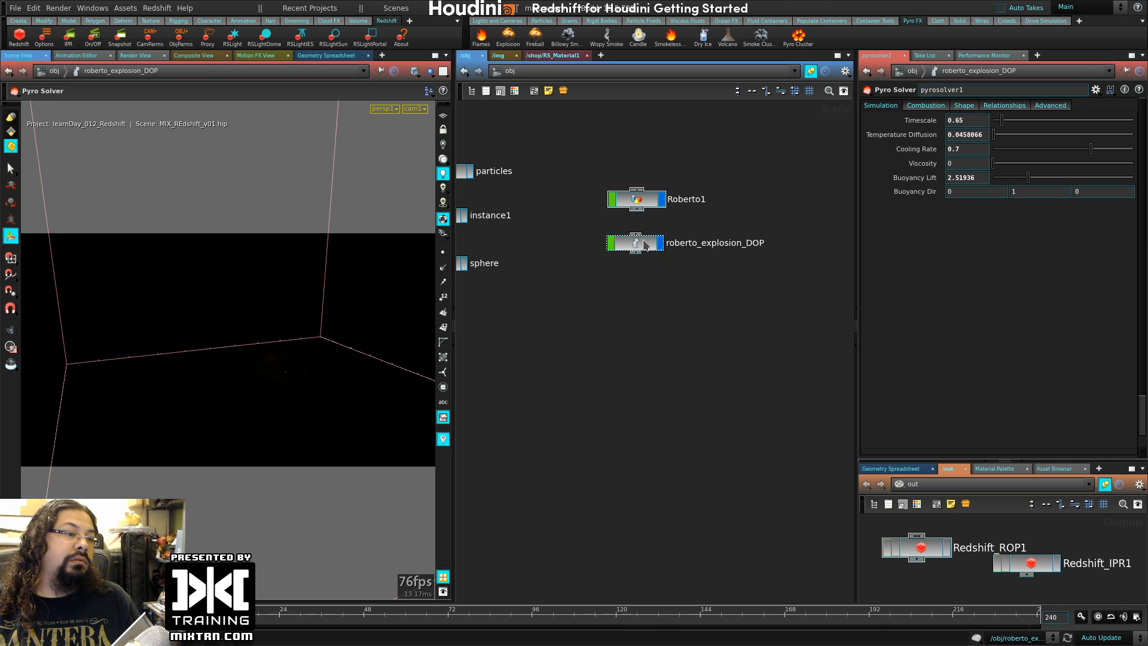
# - Align Roberto1 and roberto_explosion_DOP at object level and play the pyro simulation to frame 35
pyautogui.moveTo(648, 246); pyautogui.dragTo(638, 242)
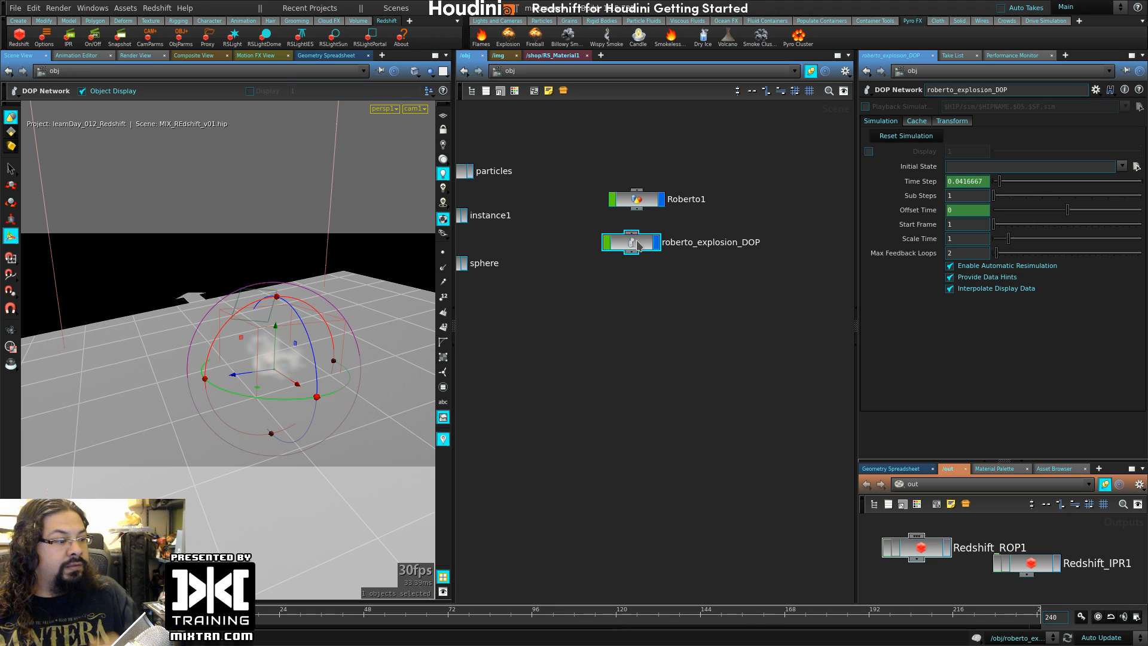
pyautogui.moveTo(638, 245); pyautogui.dragTo(646, 241)
pyautogui.moveTo(597, 159); pyautogui.dragTo(667, 306)
pyautogui.click(737, 92)
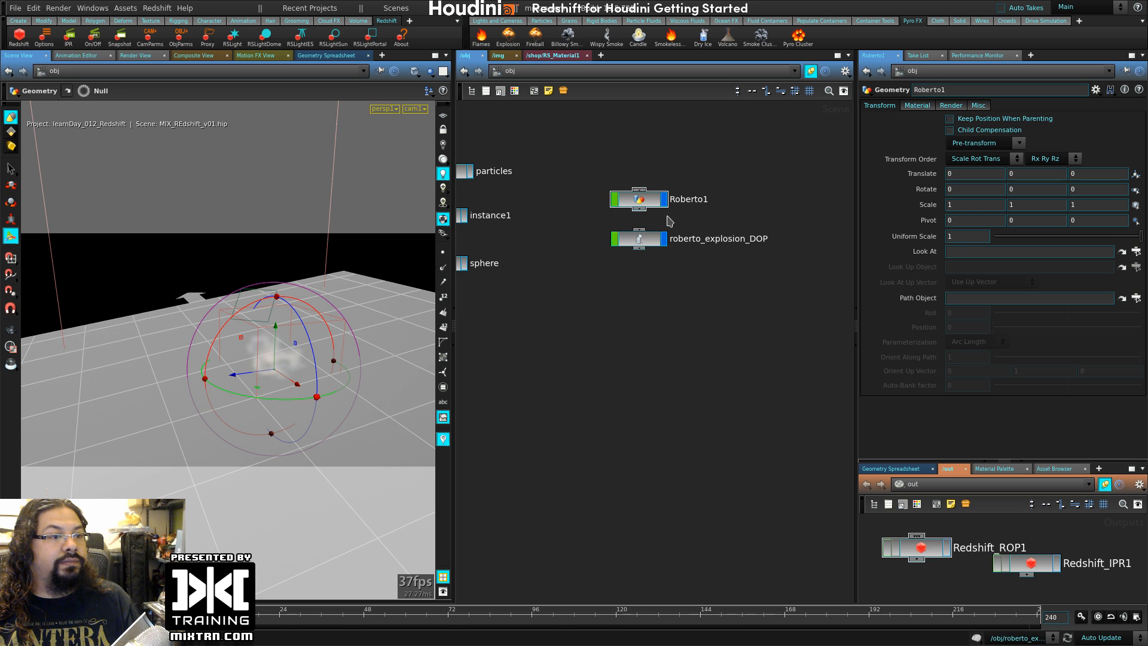
pyautogui.click(665, 240)
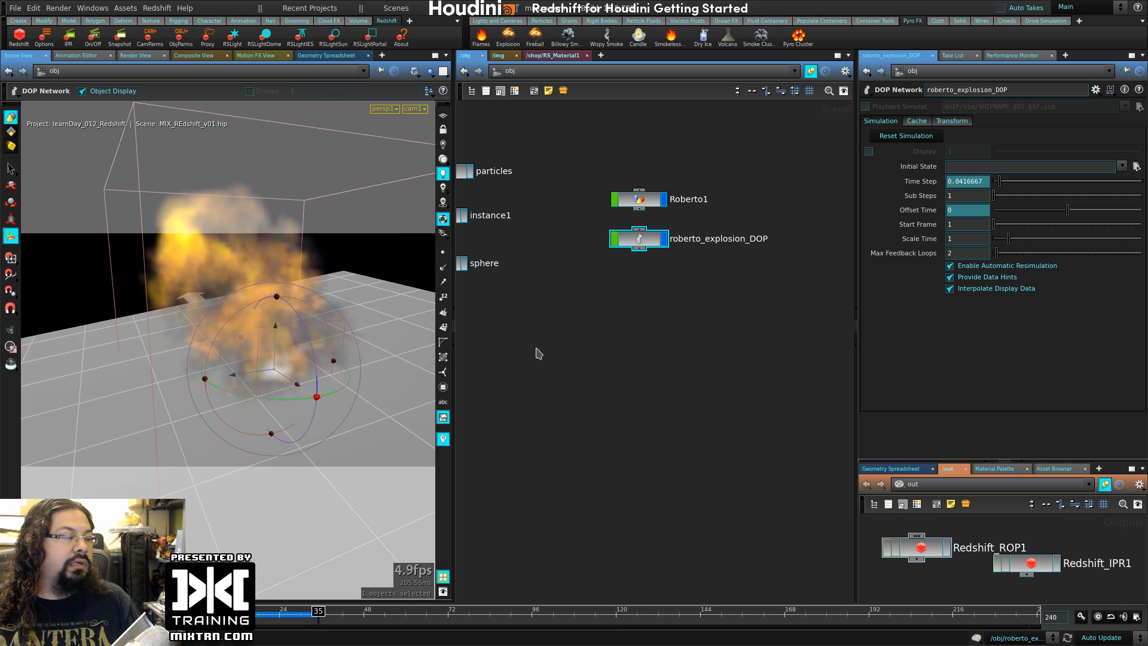
# - Look over the object network for the nodes belonging to the pyro simulation
pyautogui.moveTo(526, 366); pyautogui.dragTo(687, 333, button='middle')
pyautogui.scroll(-4, 658, 353)
pyautogui.scroll(3, 538, 394)
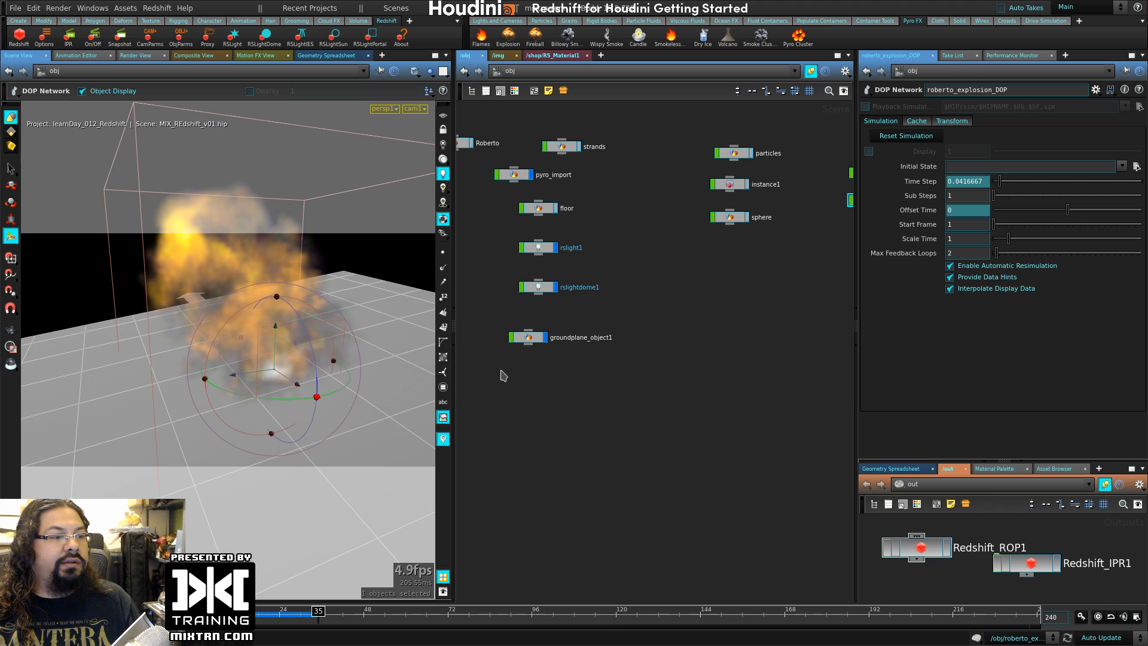
pyautogui.scroll(-5, 686, 472)
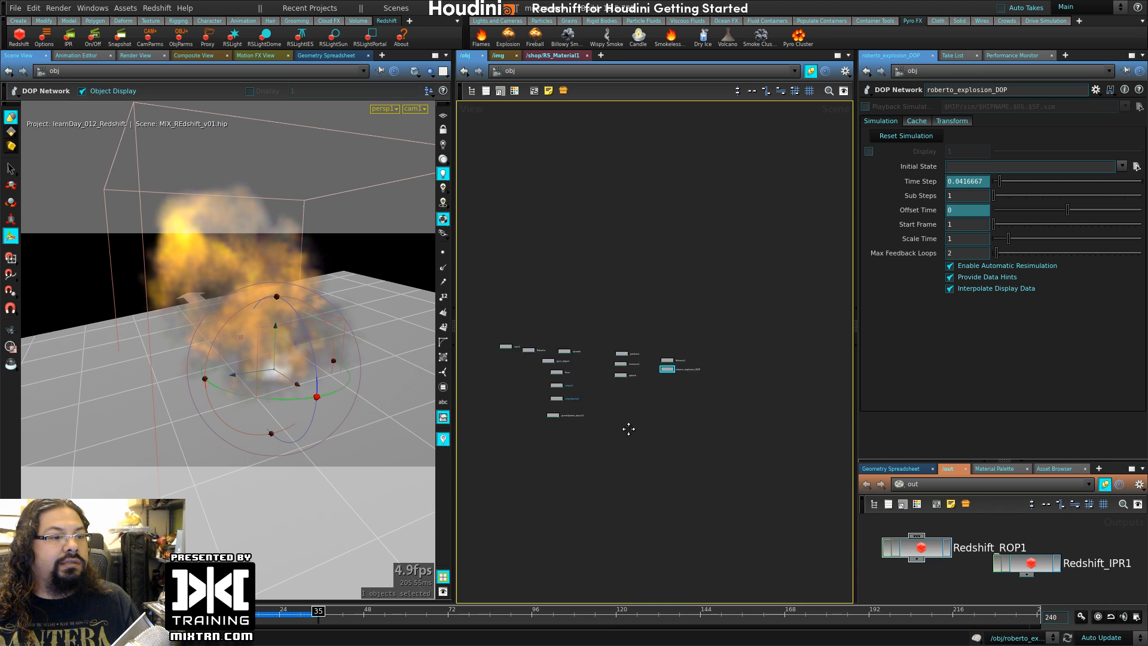
pyautogui.scroll(-3, 688, 376)
pyautogui.scroll(6, 717, 359)
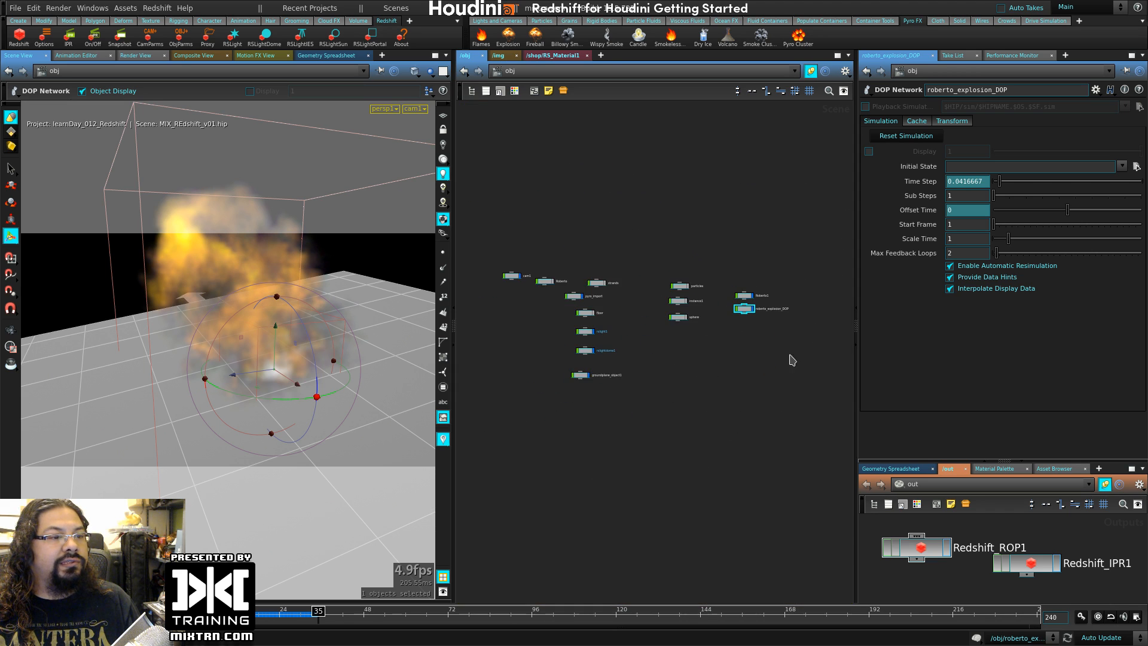
pyautogui.moveTo(664, 352); pyautogui.dragTo(505, 328, button='middle')
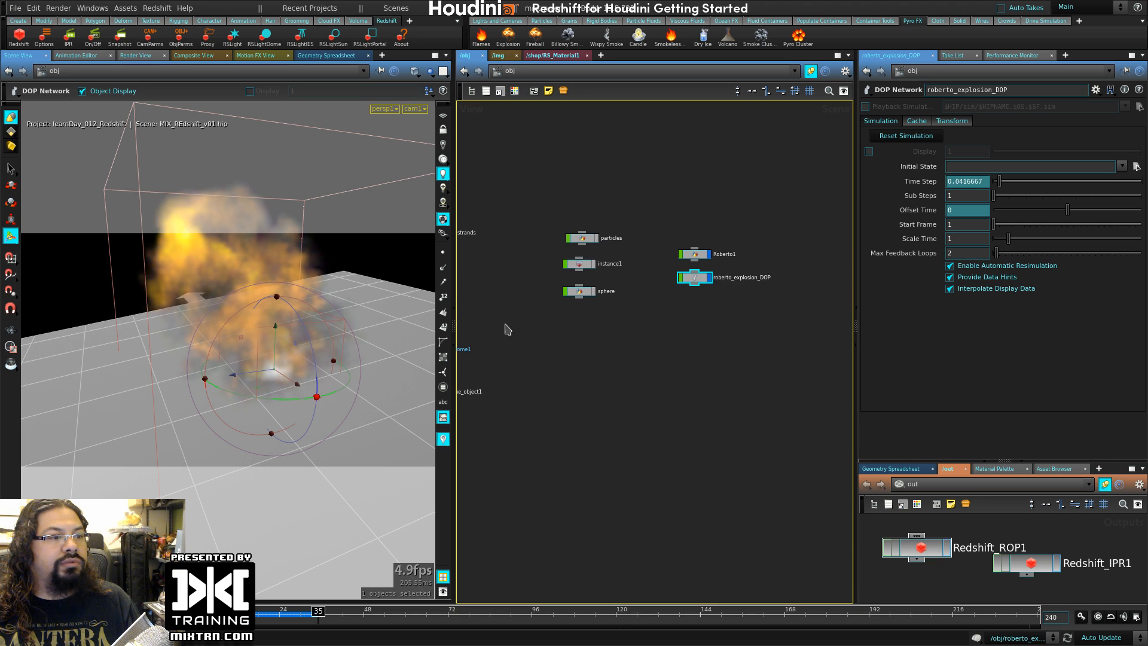
pyautogui.moveTo(692, 341); pyautogui.dragTo(579, 345, button='middle')
pyautogui.scroll(-6, 588, 350)
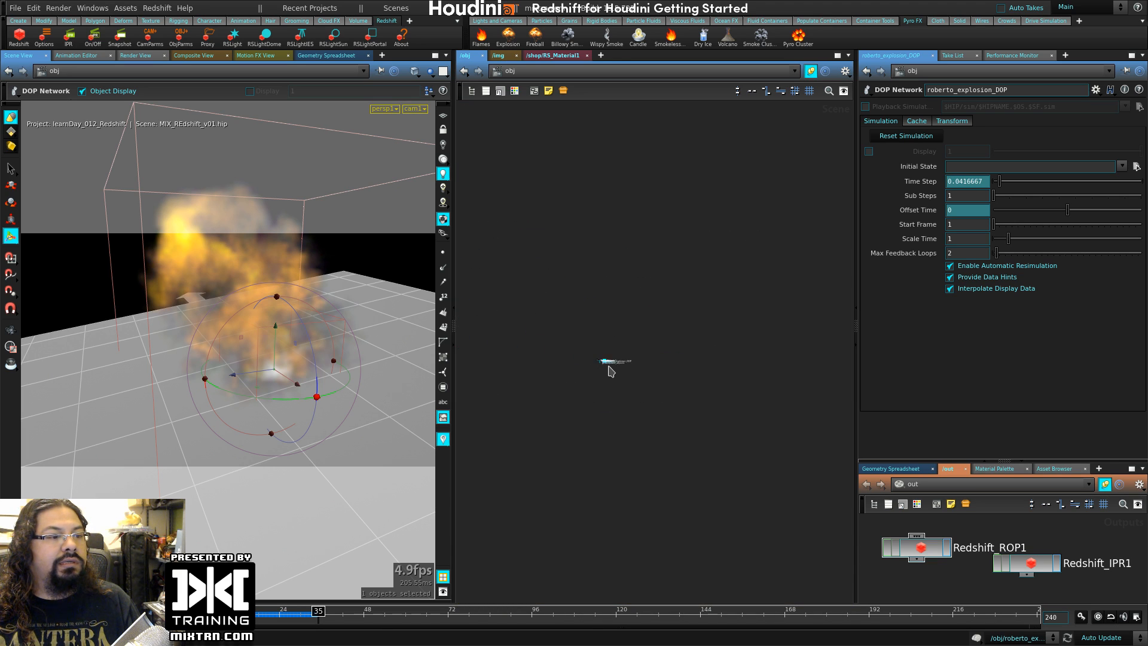
pyautogui.scroll(6, 607, 370)
pyautogui.moveTo(556, 239); pyautogui.dragTo(857, 480, button='middle')
pyautogui.moveTo(558, 321); pyautogui.dragTo(768, 361, button='middle')
pyautogui.scroll(1, 715, 385)
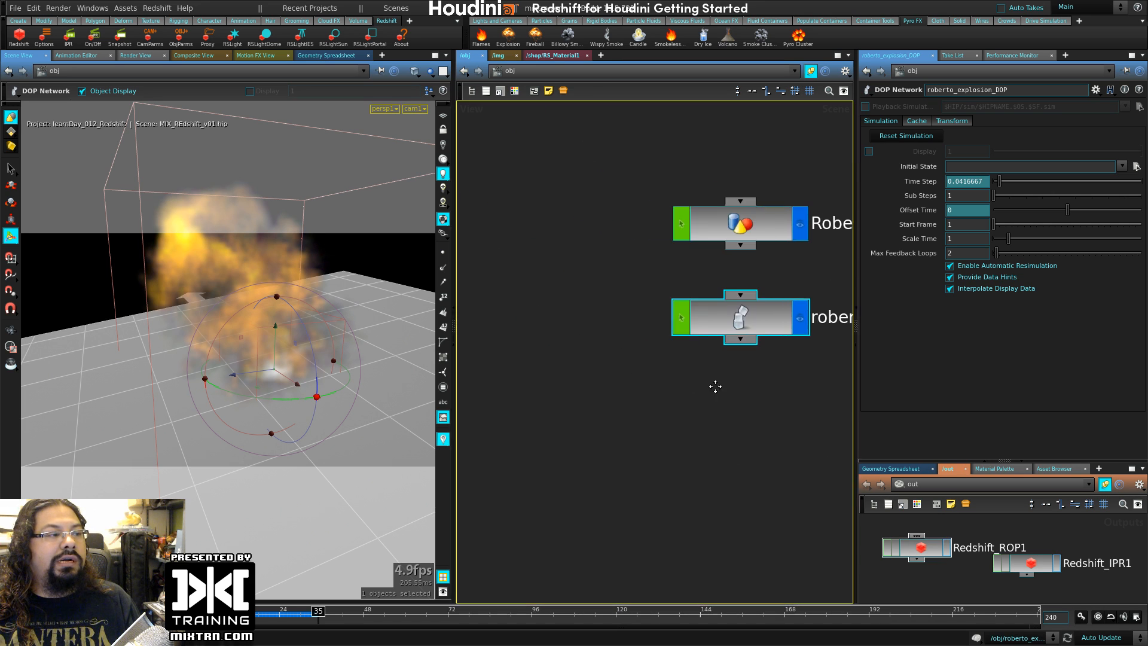
# - Turn off the display of roberto_explosion_DOP
pyautogui.scroll(-4, 649, 376)
pyautogui.moveTo(618, 376); pyautogui.dragTo(651, 379, button='middle')
pyautogui.click(736, 357)
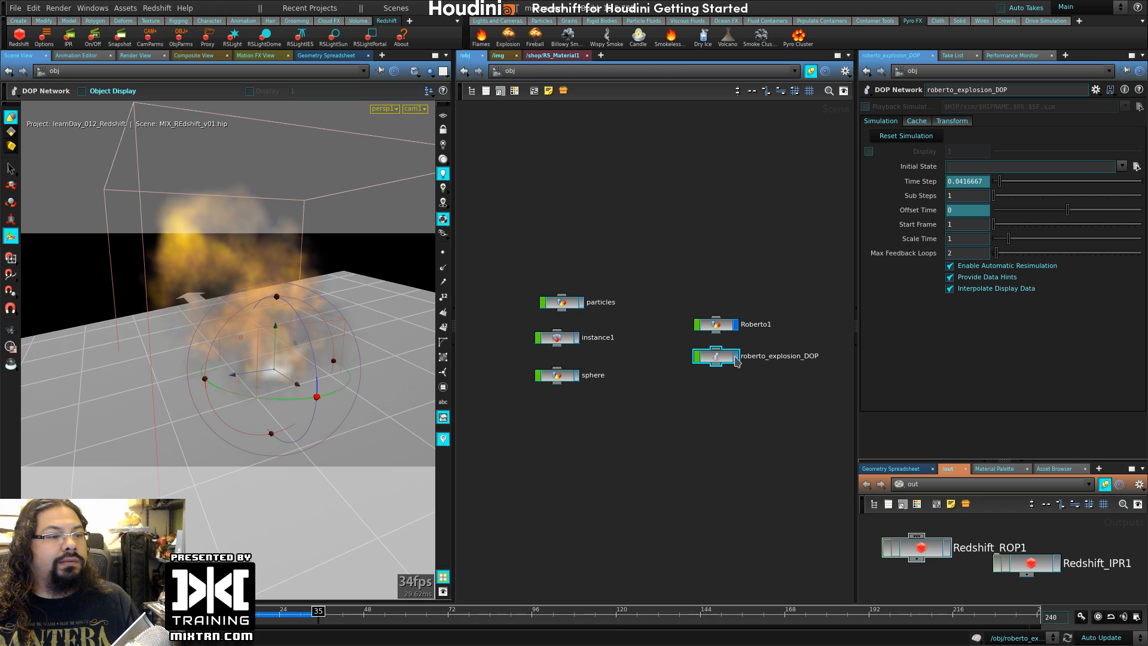
# - Move pyro_import from the older scene nodes to the space below roberto_explosion_DOP
pyautogui.scroll(-5, 669, 370)
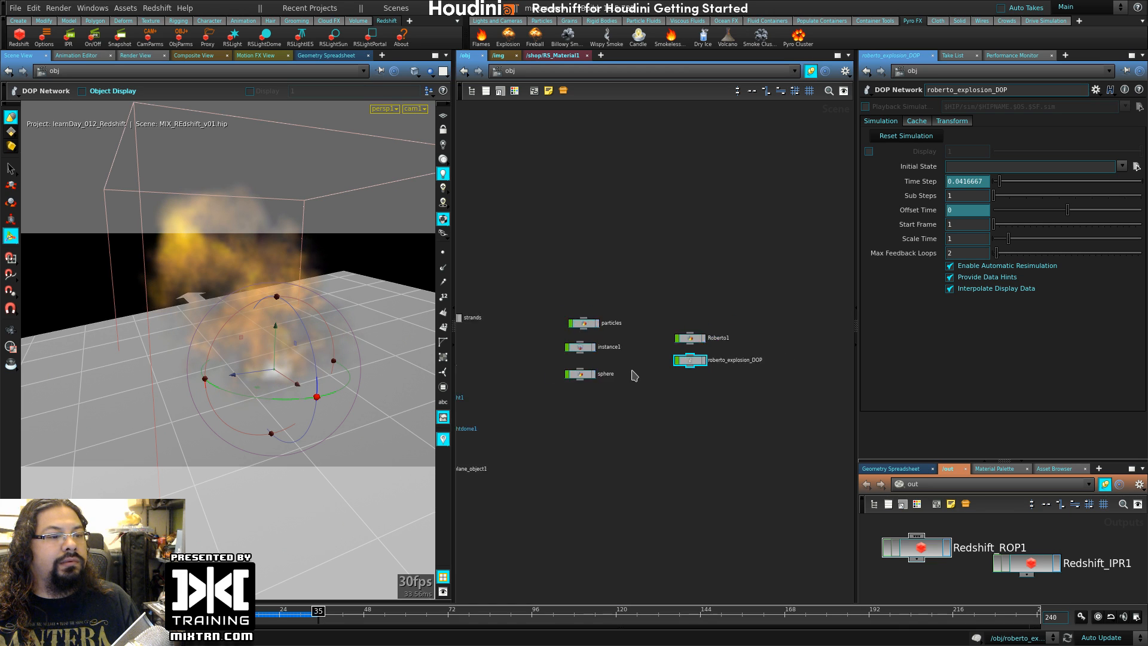
pyautogui.scroll(2, 590, 448)
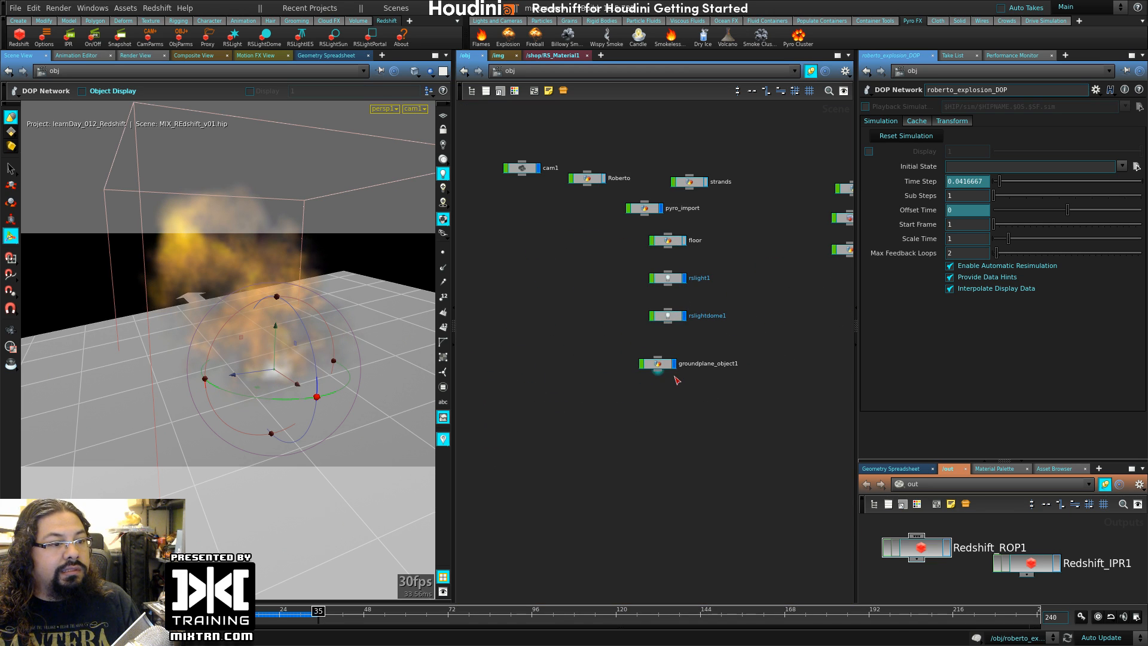
pyautogui.moveTo(644, 209); pyautogui.dragTo(809, 289)
pyautogui.moveTo(804, 383); pyautogui.dragTo(563, 329, button='middle')
pyautogui.moveTo(572, 238); pyautogui.dragTo(744, 206)
pyautogui.press('f')
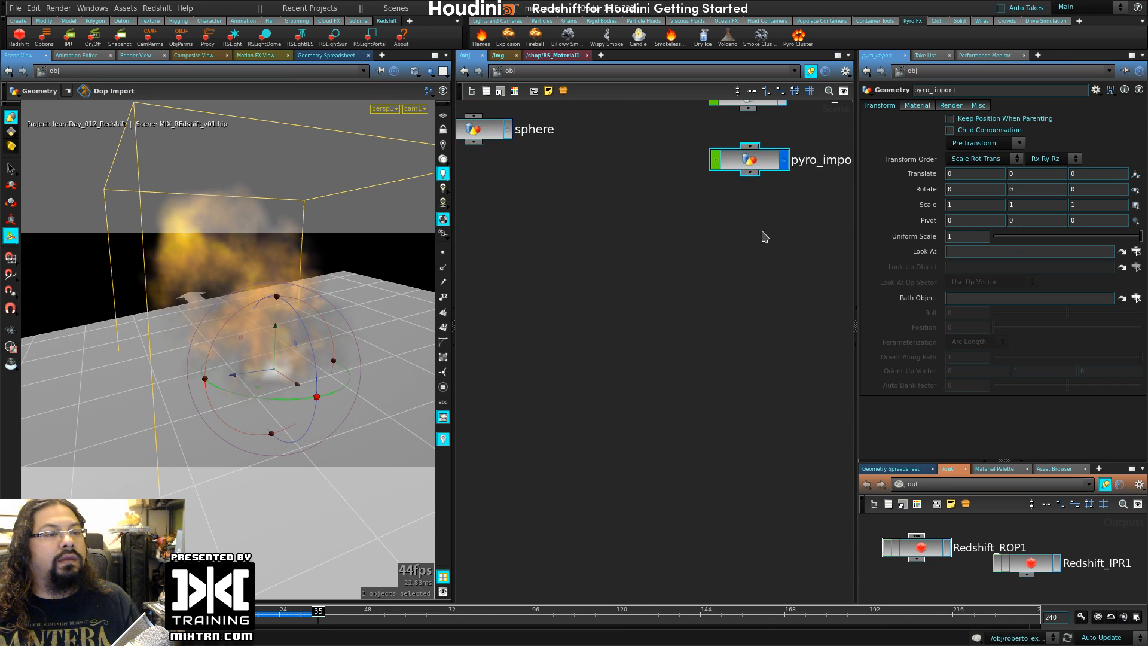
# - Rename the pyro_import object as pyro_roberto_result
pyautogui.doubleClick(741, 350)
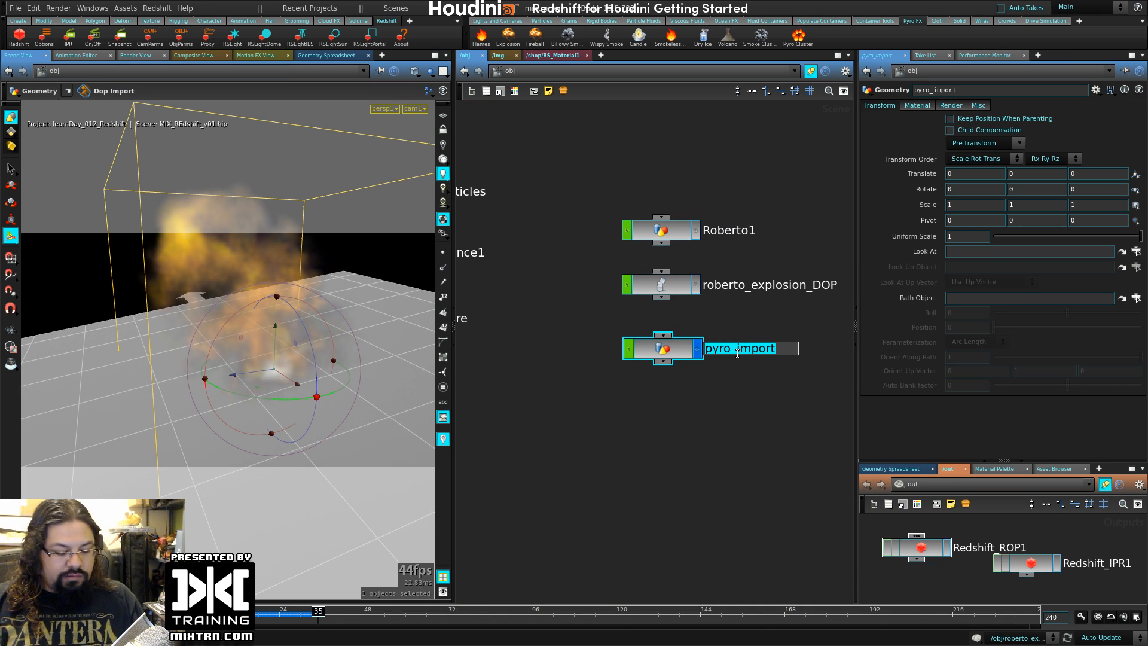
pyautogui.write('pyro_robert_o')
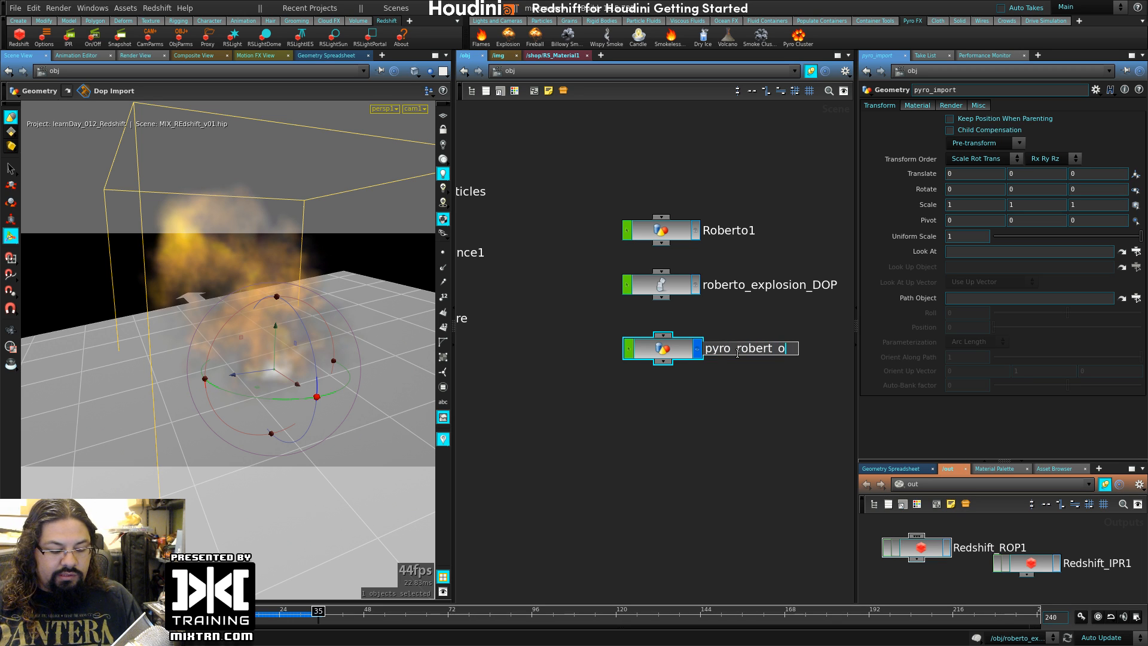
pyautogui.write('_resuil')
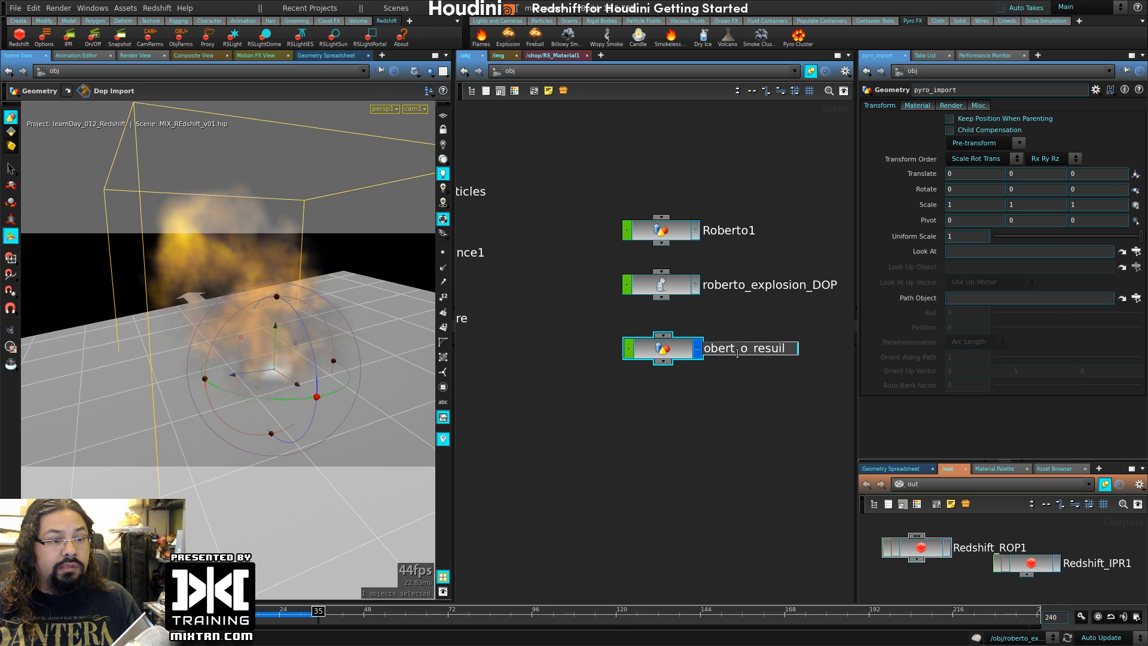
pyautogui.write('lt')
pyautogui.press('Return')
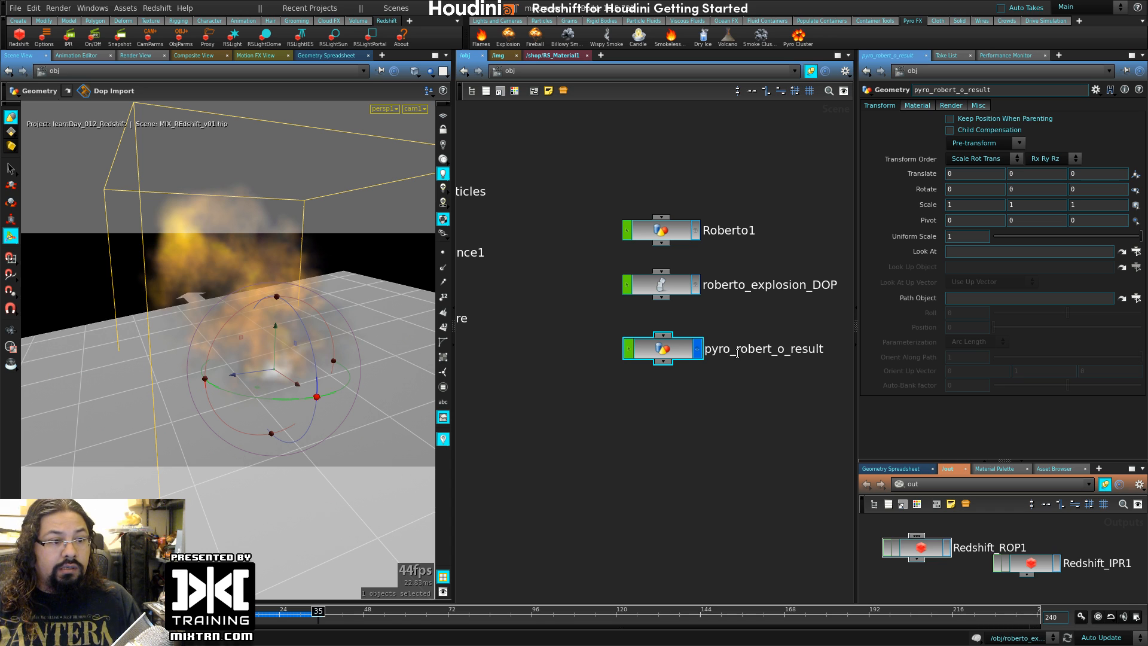
pyautogui.doubleClick(767, 347)
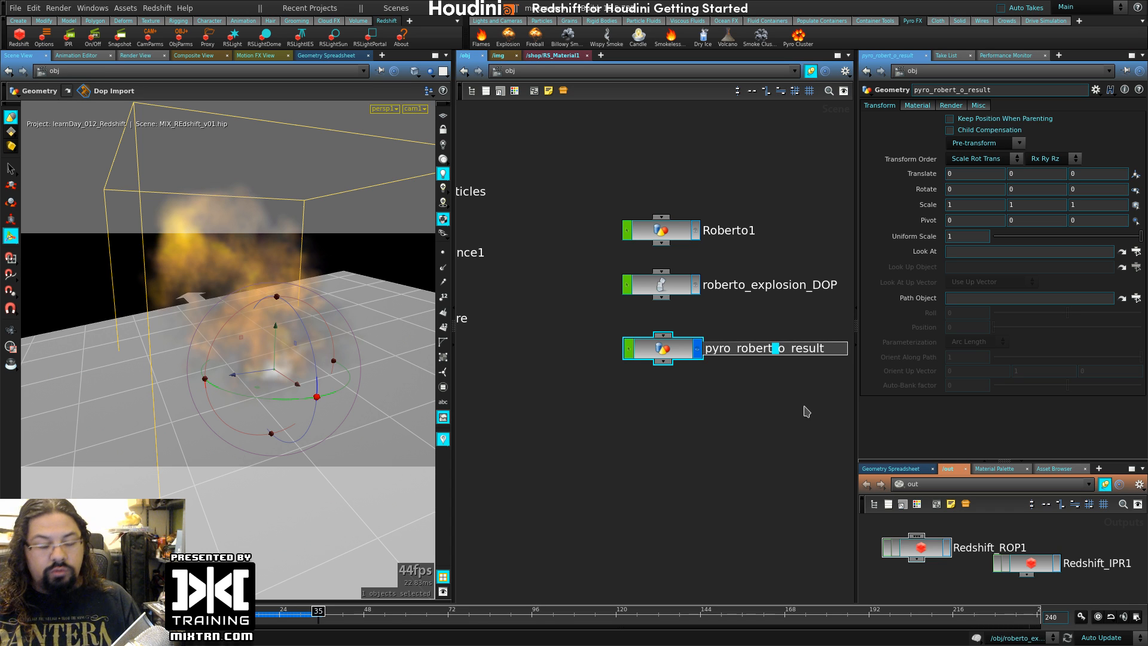
pyautogui.press('Delete')
pyautogui.press('Return')
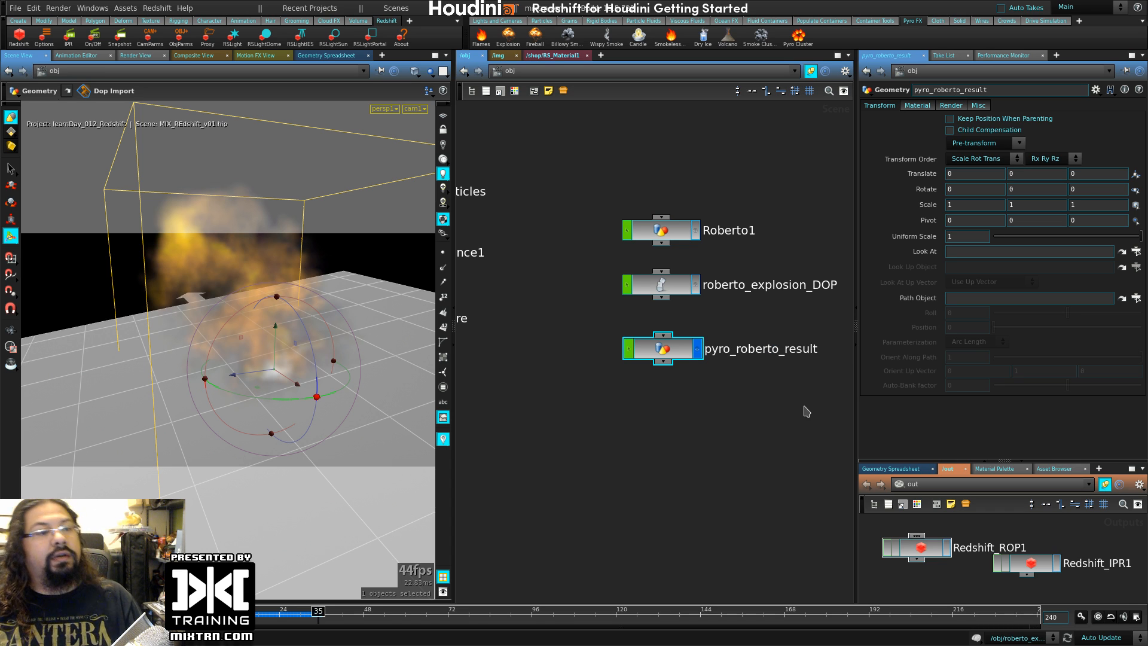
# - Check the DOP import nodes inside pyro_roberto_result, return to object level and rewind the simulation
pyautogui.doubleClick(669, 357)
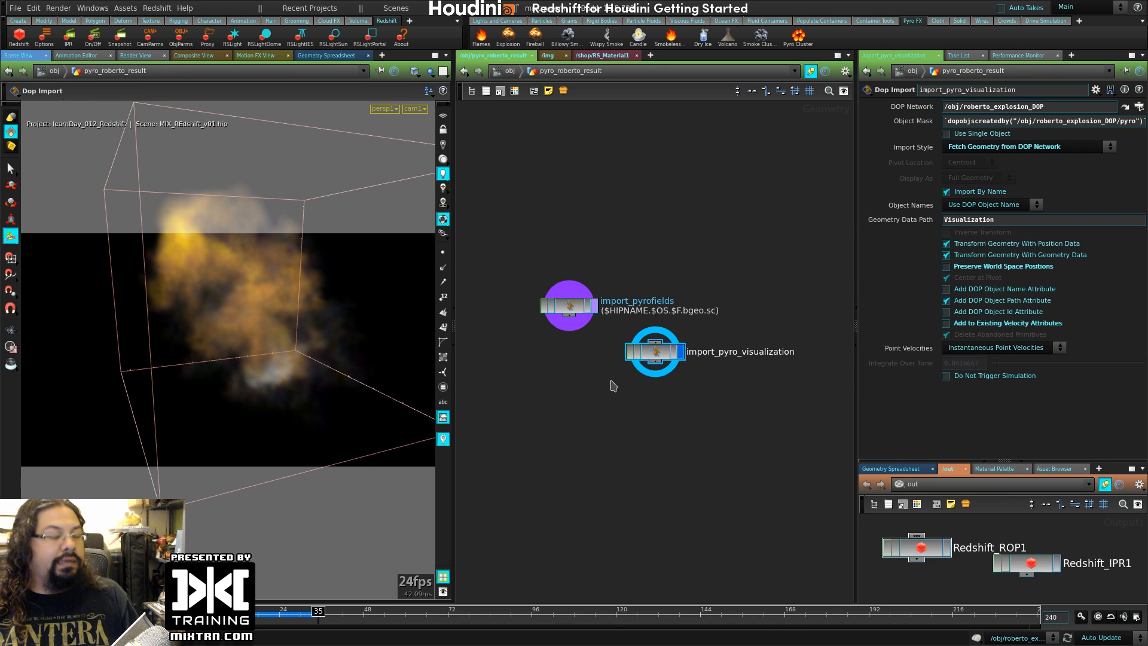
pyautogui.press('u')
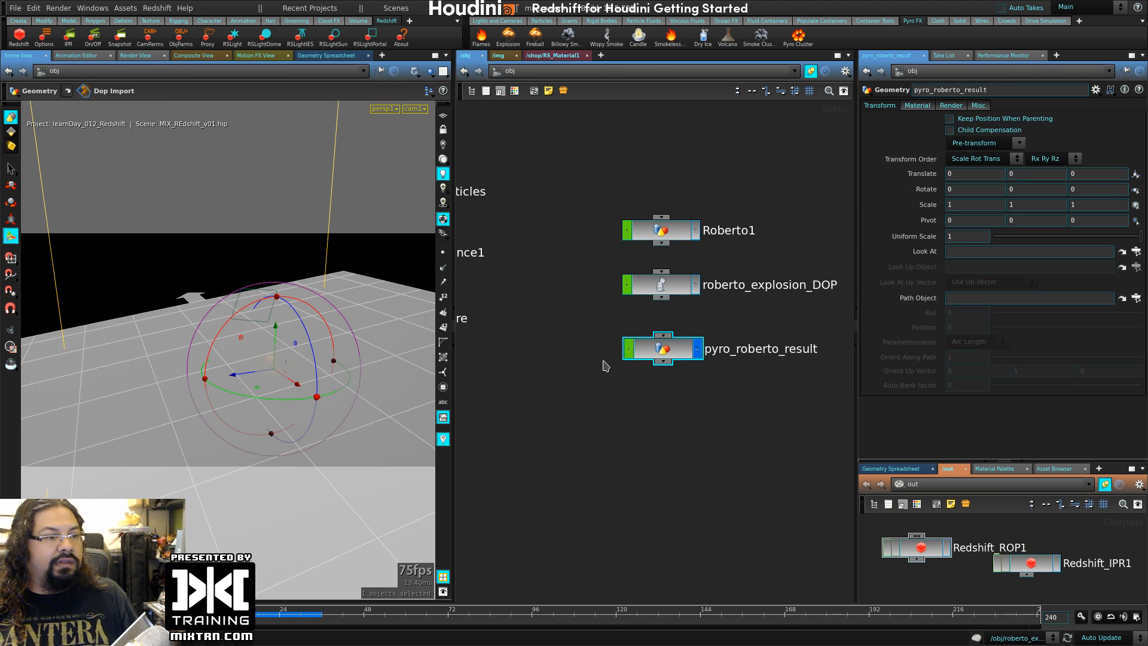
# - Set the division size of the pyro smoke object inside roberto_explosion_DOP to 0.1
pyautogui.doubleClick(666, 290)
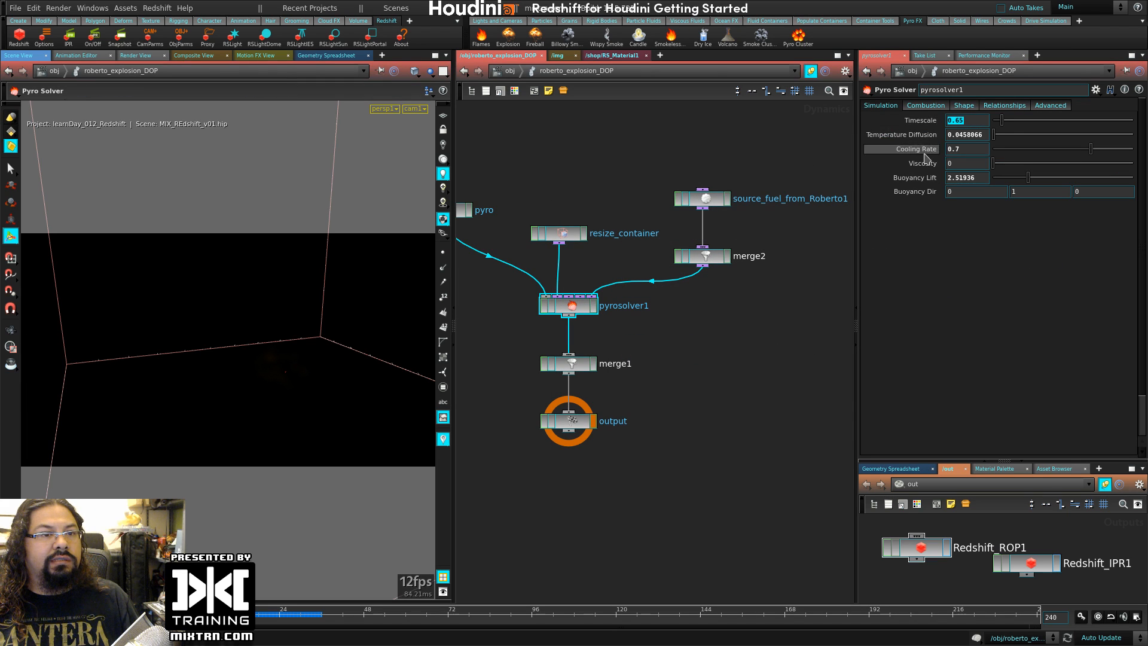
pyautogui.moveTo(472, 265); pyautogui.dragTo(529, 287, button='middle')
pyautogui.click(502, 231)
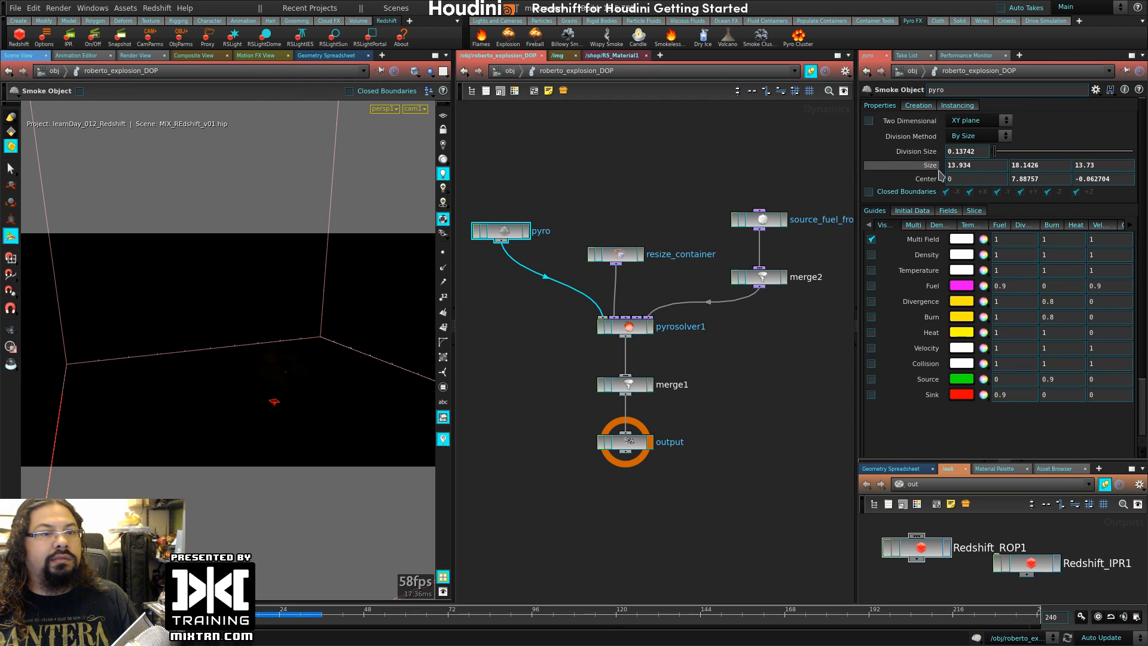
pyautogui.doubleClick(978, 151)
pyautogui.write('0.1')
pyautogui.press('Return')
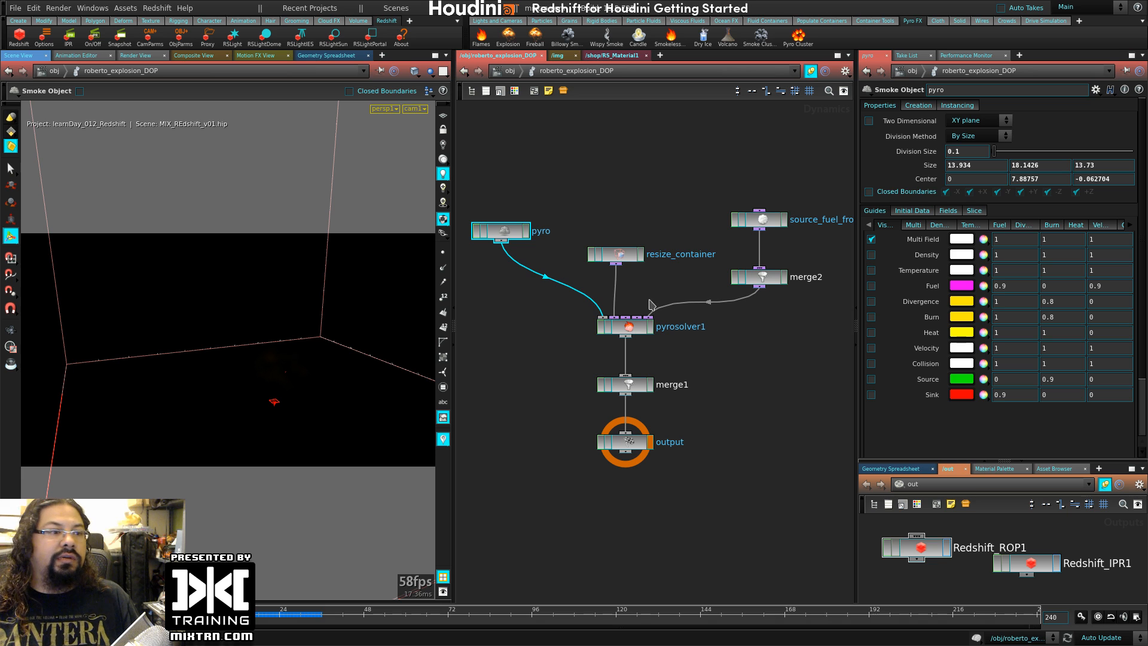
pyautogui.click(560, 363)
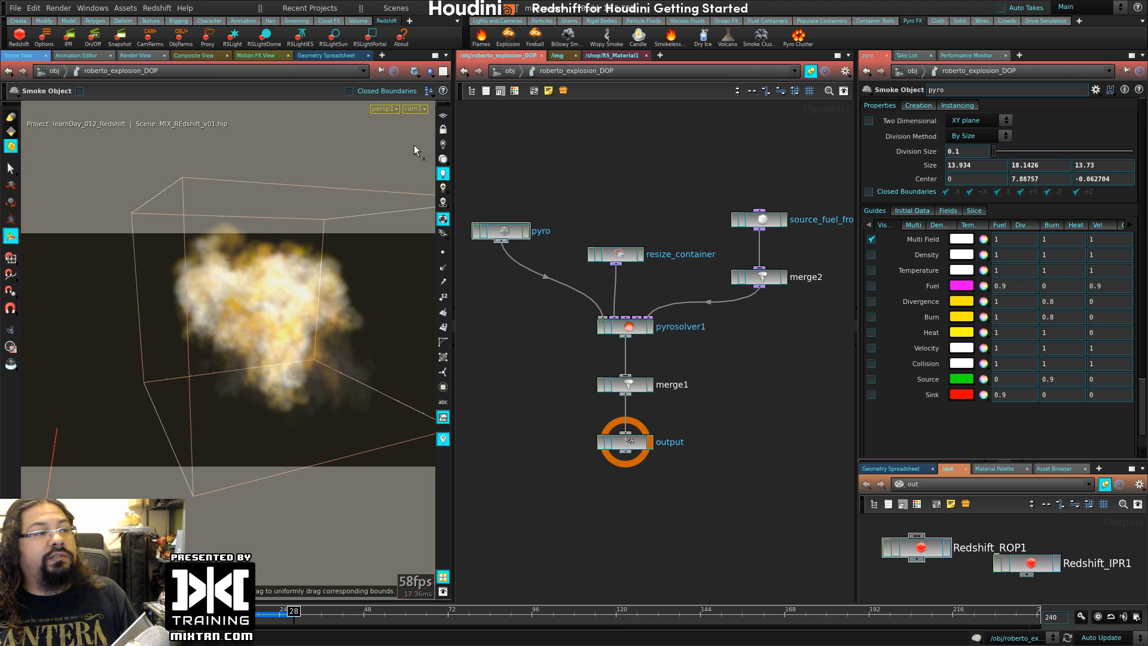
# - Lock cam1 to the view, reframe it closer around the explosion, and return to object level
pyautogui.click(442, 130)
pyautogui.keyDown('alt'); pyautogui.moveTo(230, 359); pyautogui.dragTo(318, 362, button='right'); pyautogui.keyUp('alt')
pyautogui.keyDown('alt'); pyautogui.moveTo(318, 363); pyautogui.dragTo(321, 350, button='middle'); pyautogui.keyUp('alt')
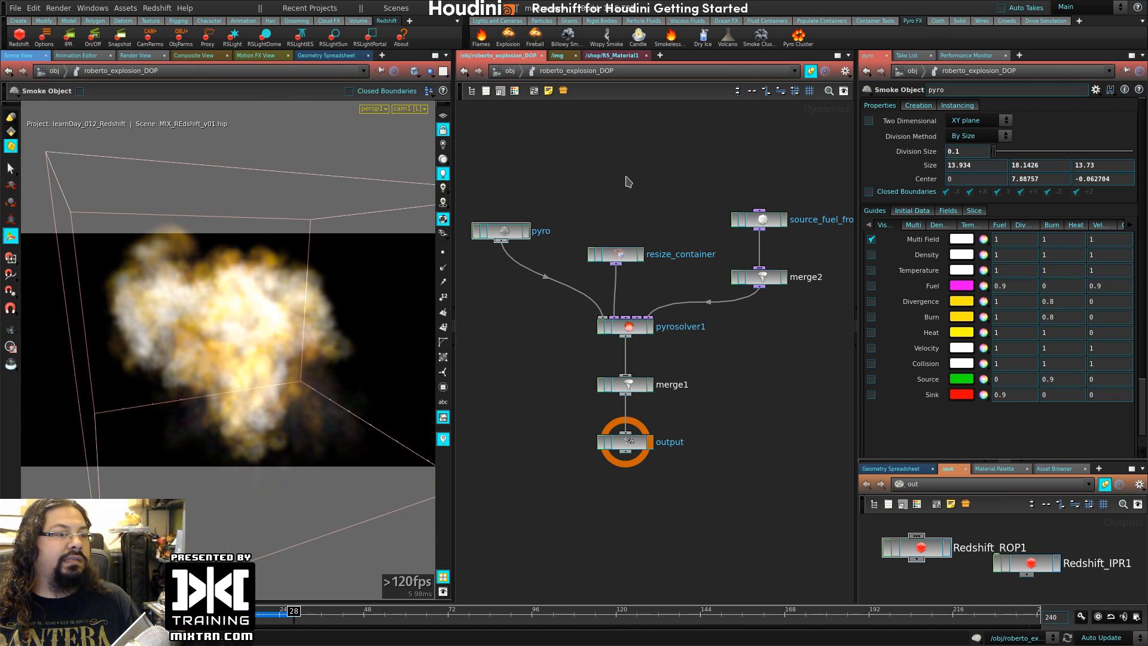
pyautogui.press('u')
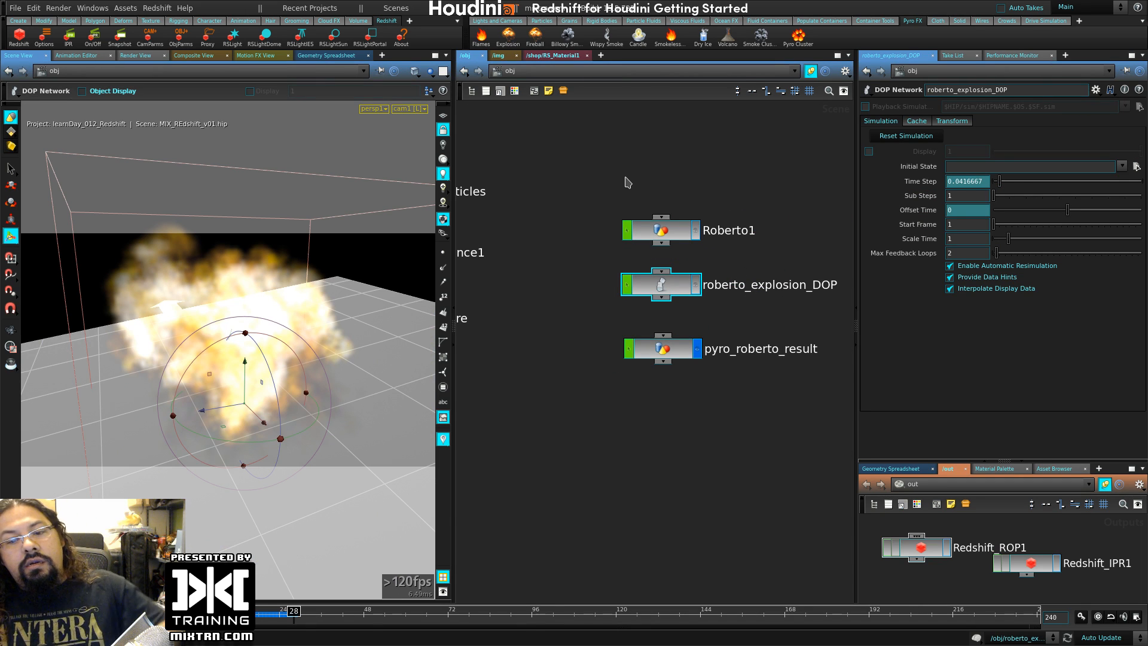
# - Check the materials at the top level of the shop network and return to the scene objects
pyautogui.click(664, 353)
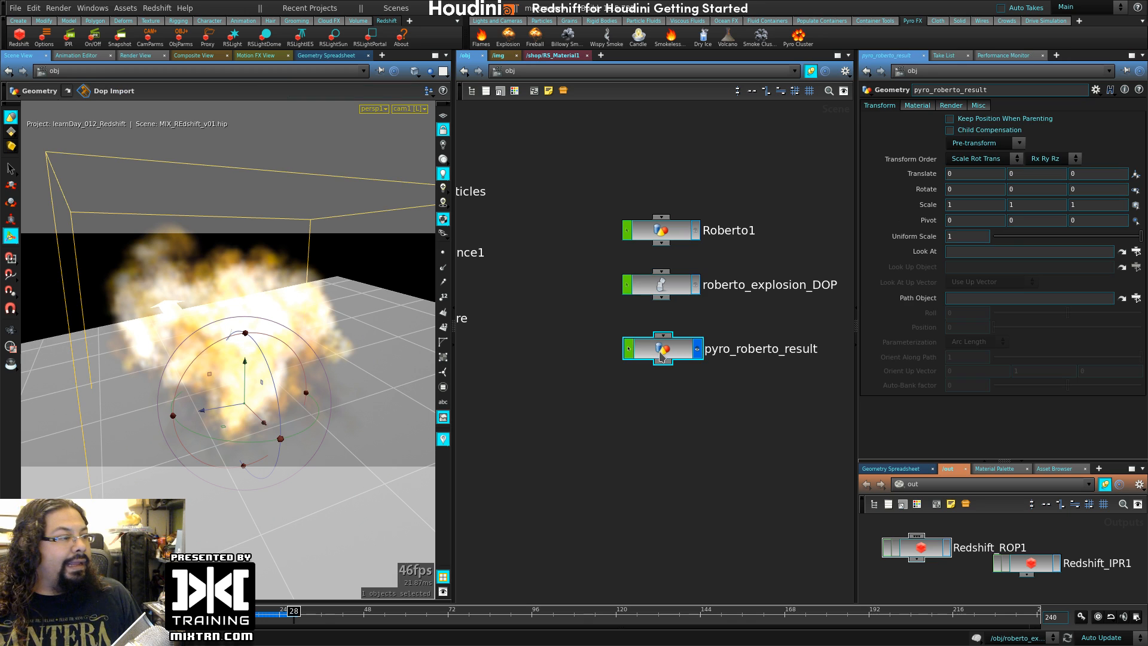
pyautogui.moveTo(668, 351); pyautogui.dragTo(669, 352)
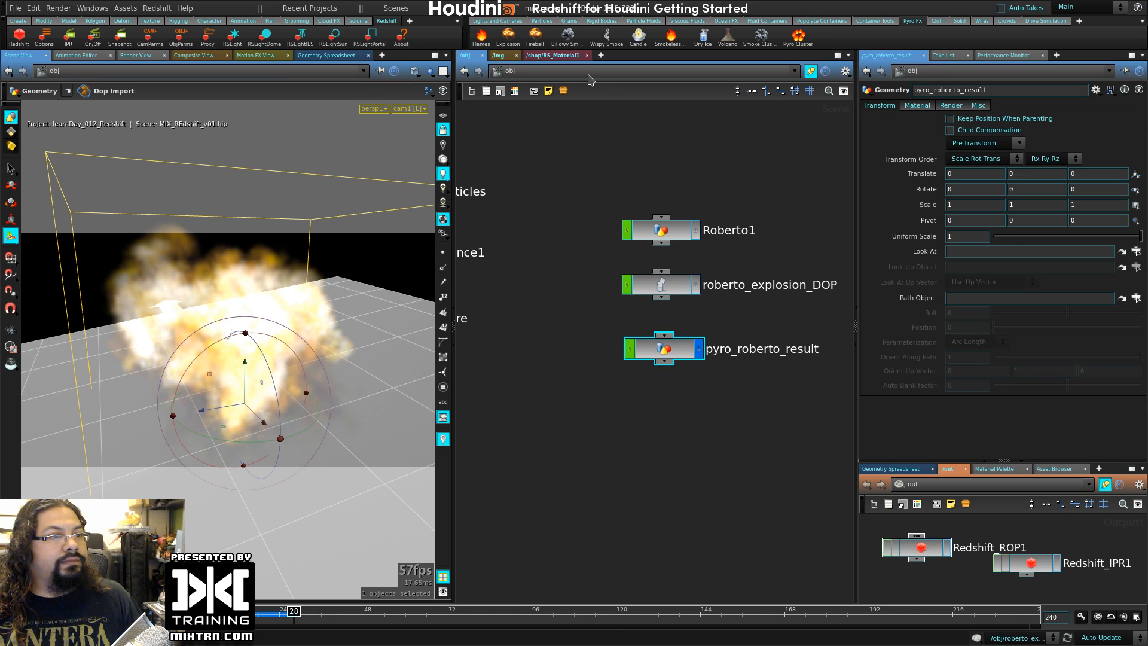
pyautogui.click(557, 55)
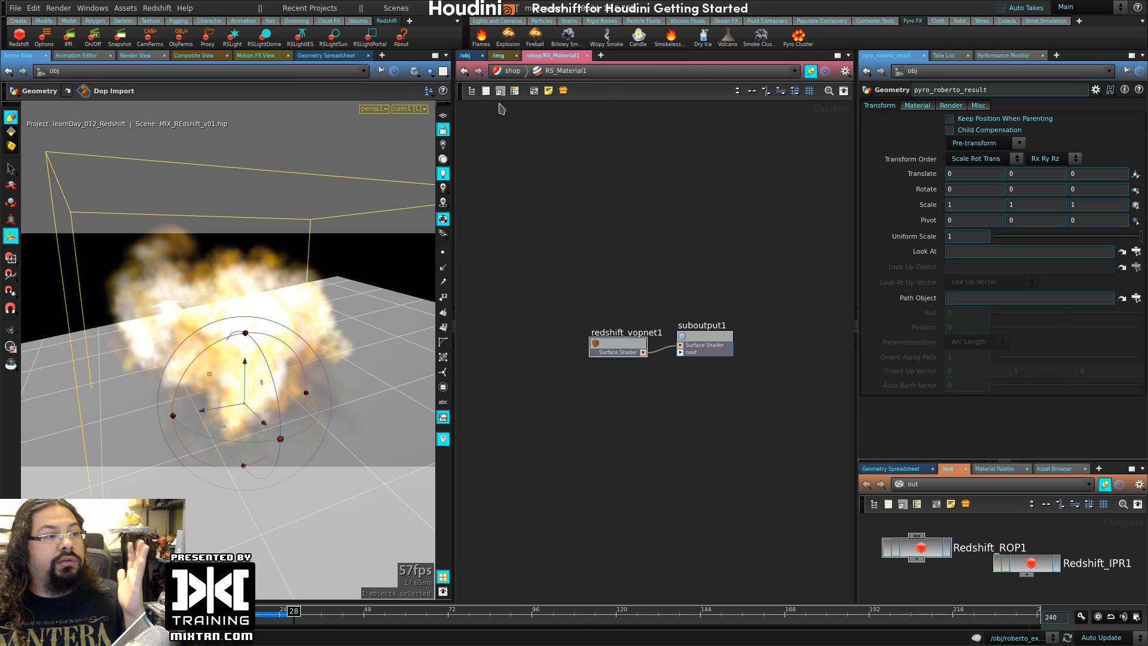
pyautogui.click(502, 72)
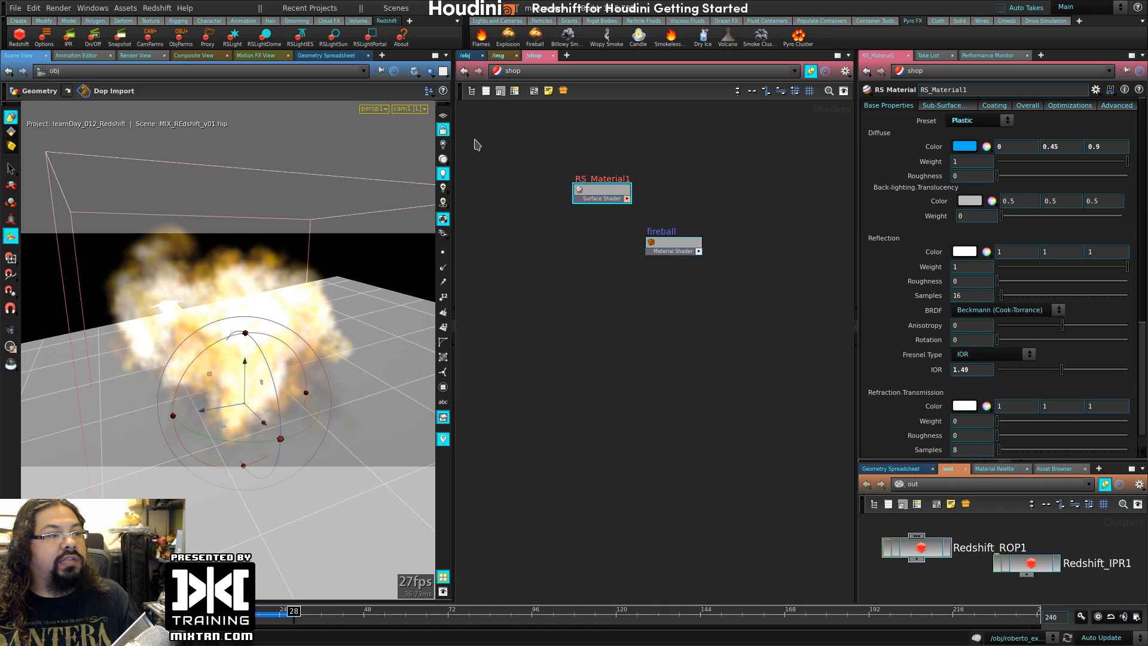
pyautogui.click(467, 56)
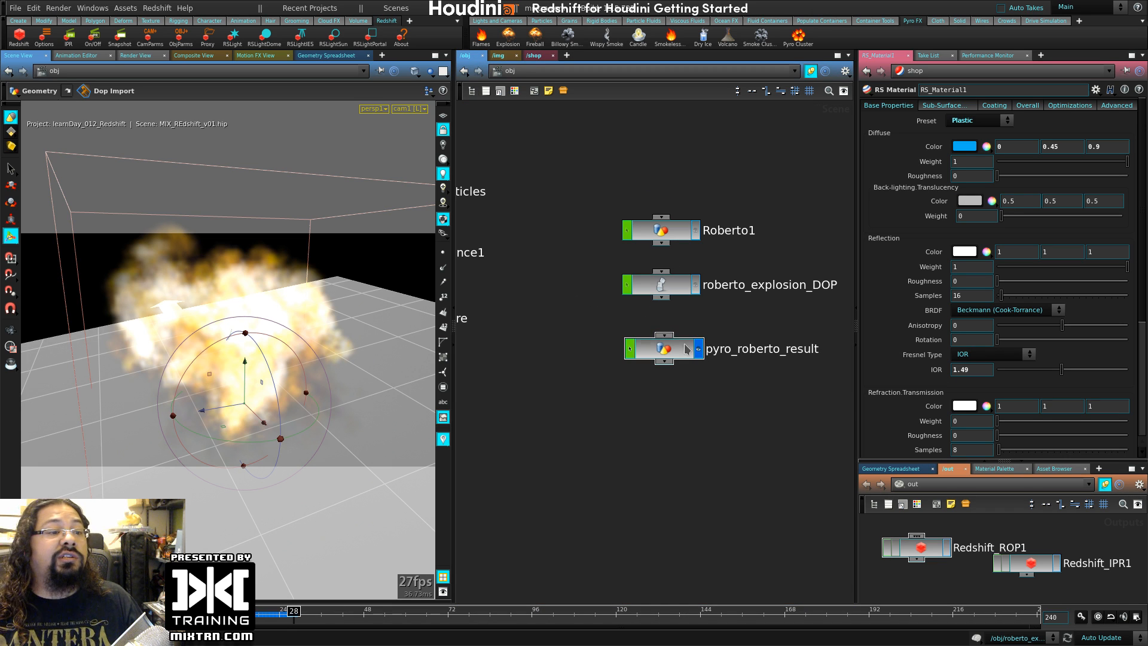
# - Inspect the volume field information of the import_pyrofields node inside pyro_roberto_result
pyautogui.doubleClick(630, 351)
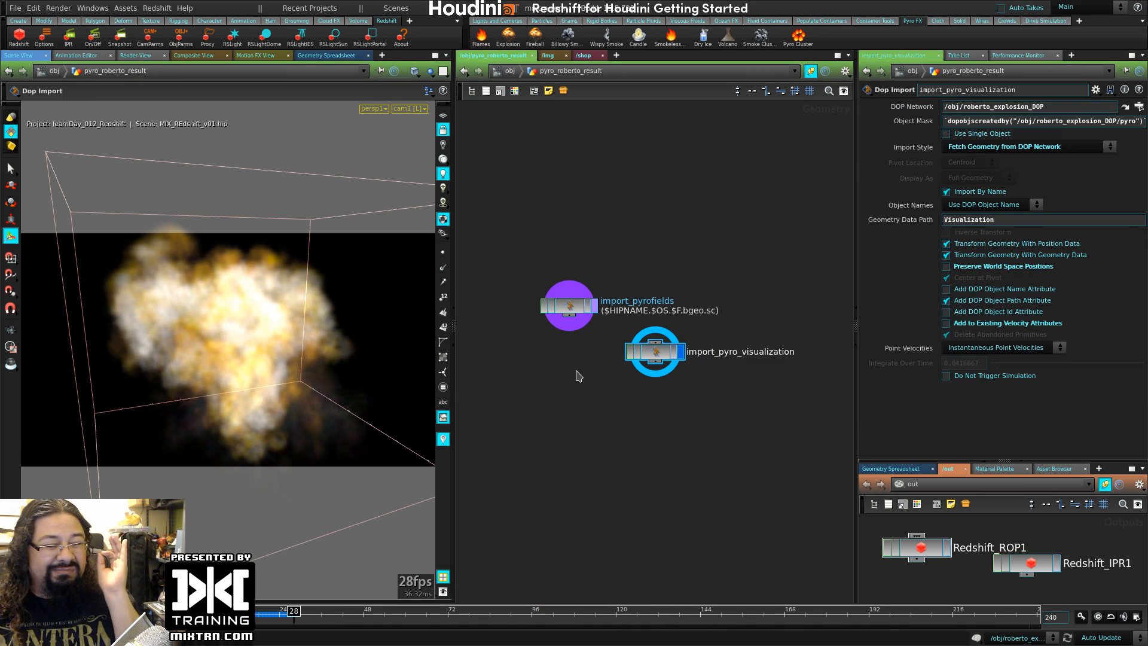
pyautogui.middleClick(565, 305)
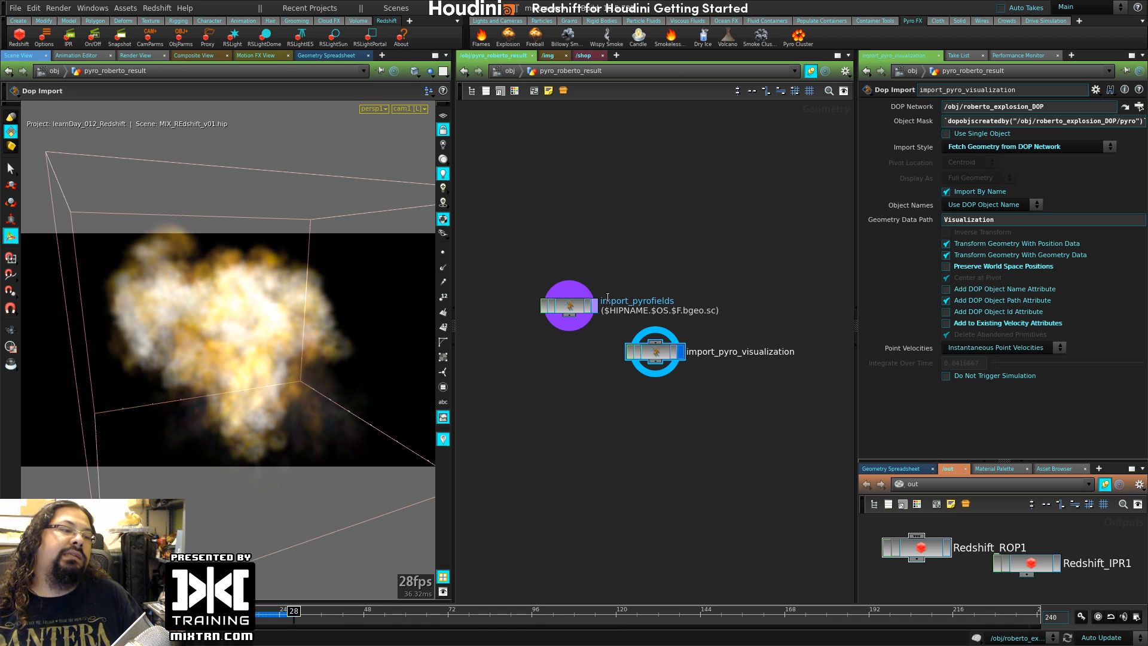
pyautogui.moveTo(568, 311); pyautogui.dragTo(617, 457, button='middle')
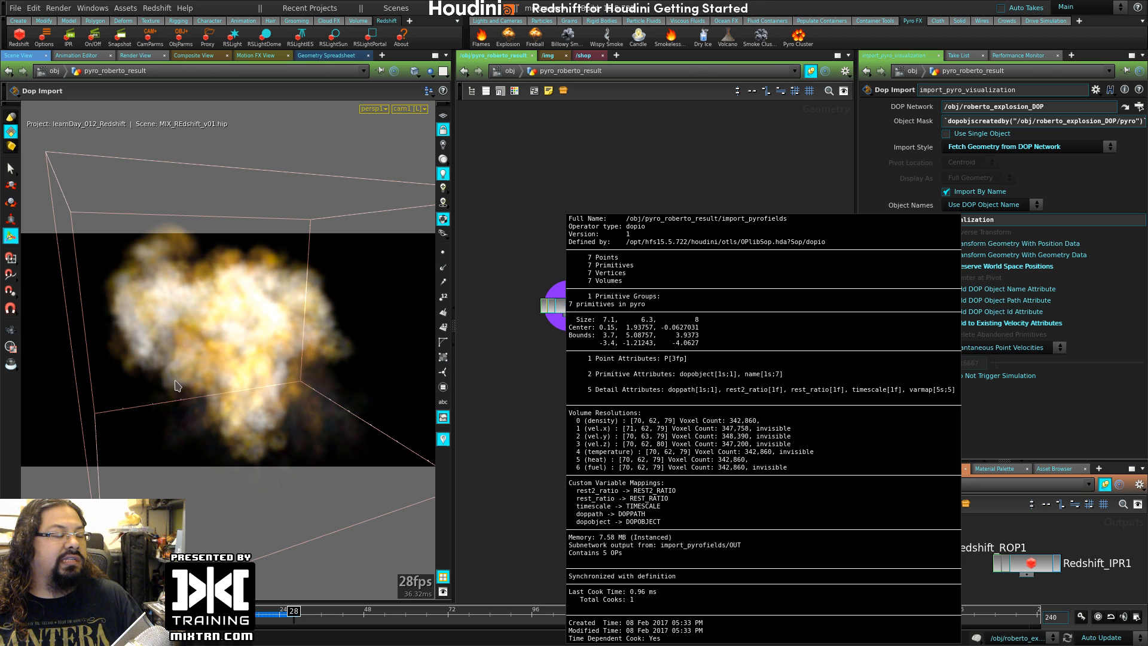
pyautogui.moveTo(365, 303); pyautogui.dragTo(363, 306, button='middle')
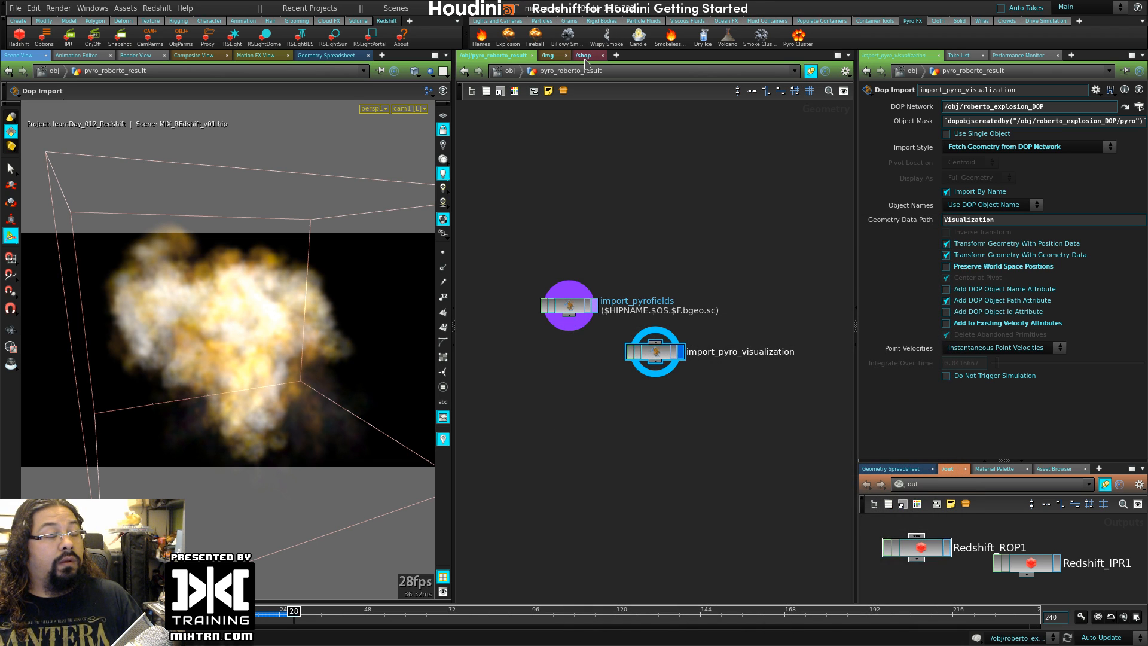
pyautogui.moveTo(569, 314); pyautogui.dragTo(571, 329, button='middle')
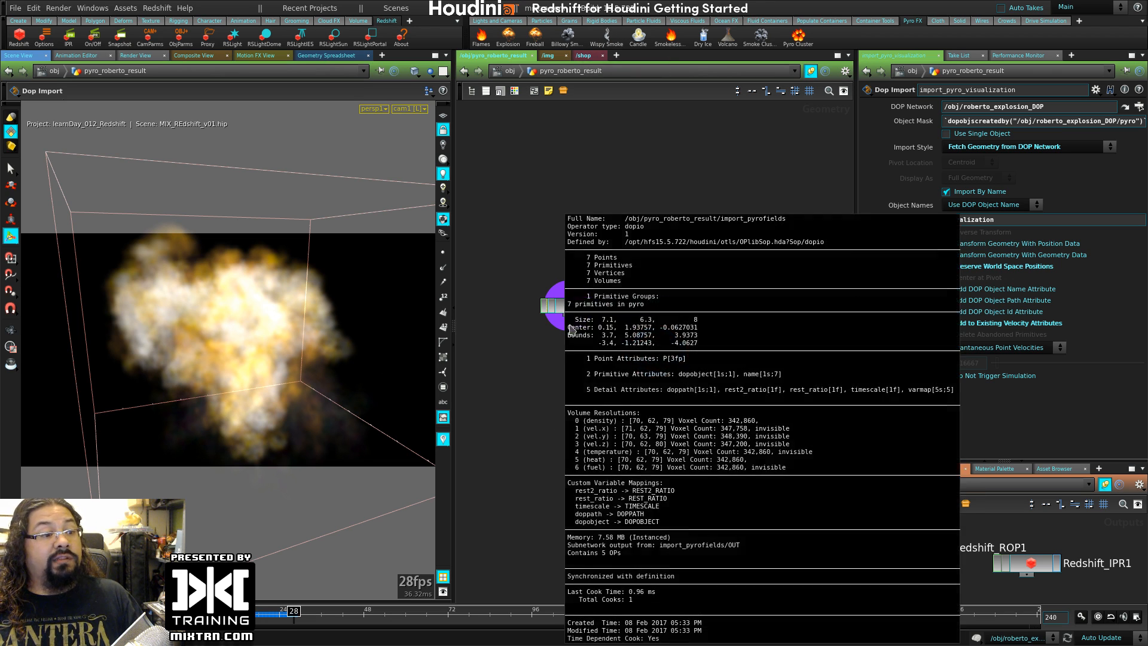
# - Add an RS Volume shader below fireball in the shop network and check its scatter channel
pyautogui.click(583, 56)
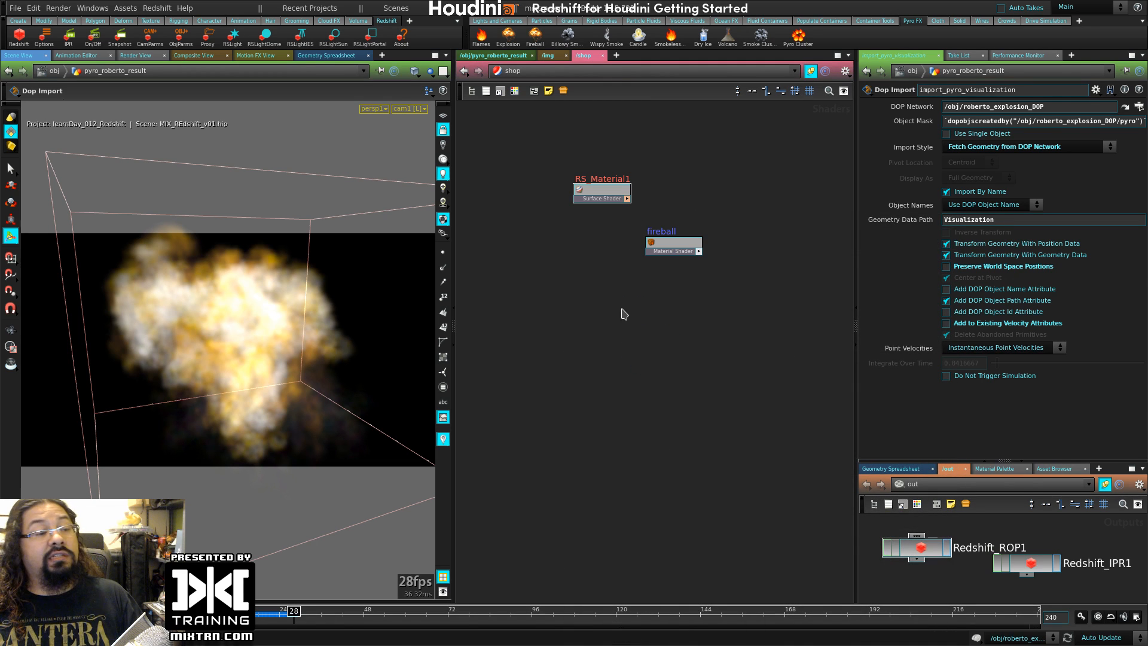
pyautogui.press('Tab')
pyautogui.write('rs v')
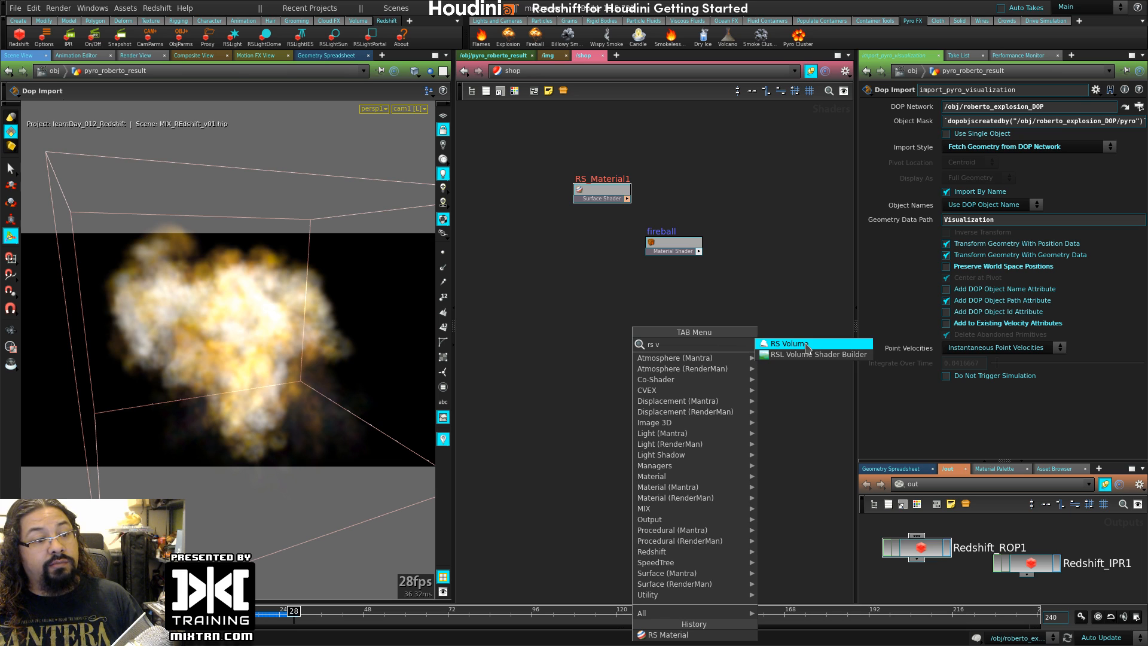
pyautogui.moveTo(735, 551)
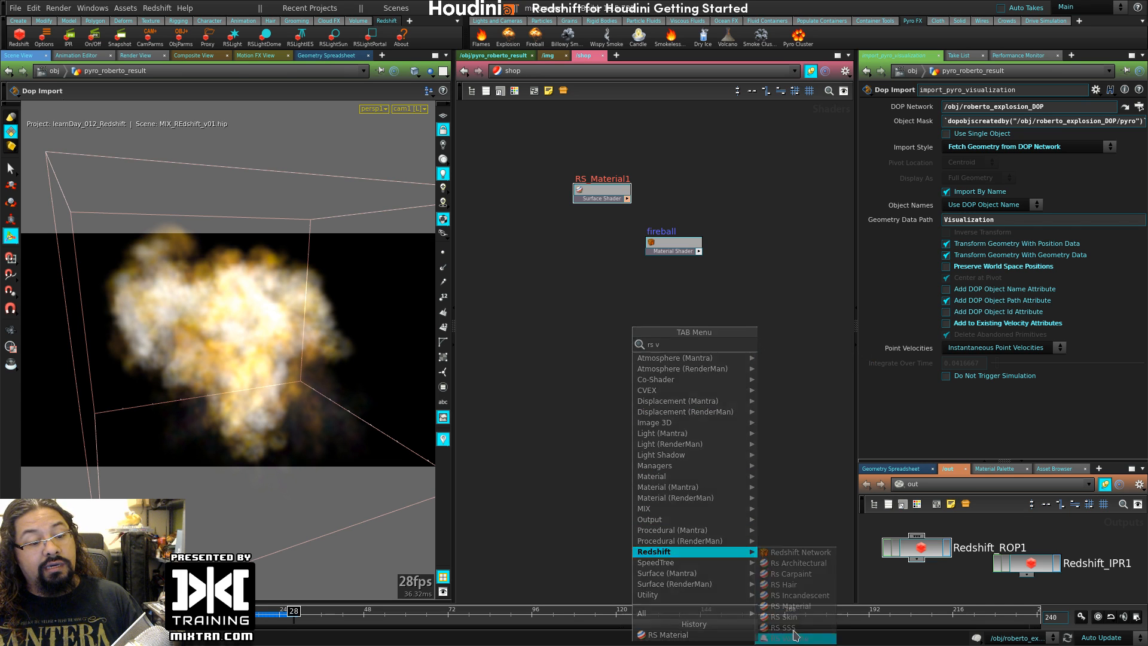
pyautogui.click(795, 635)
pyautogui.click(679, 321)
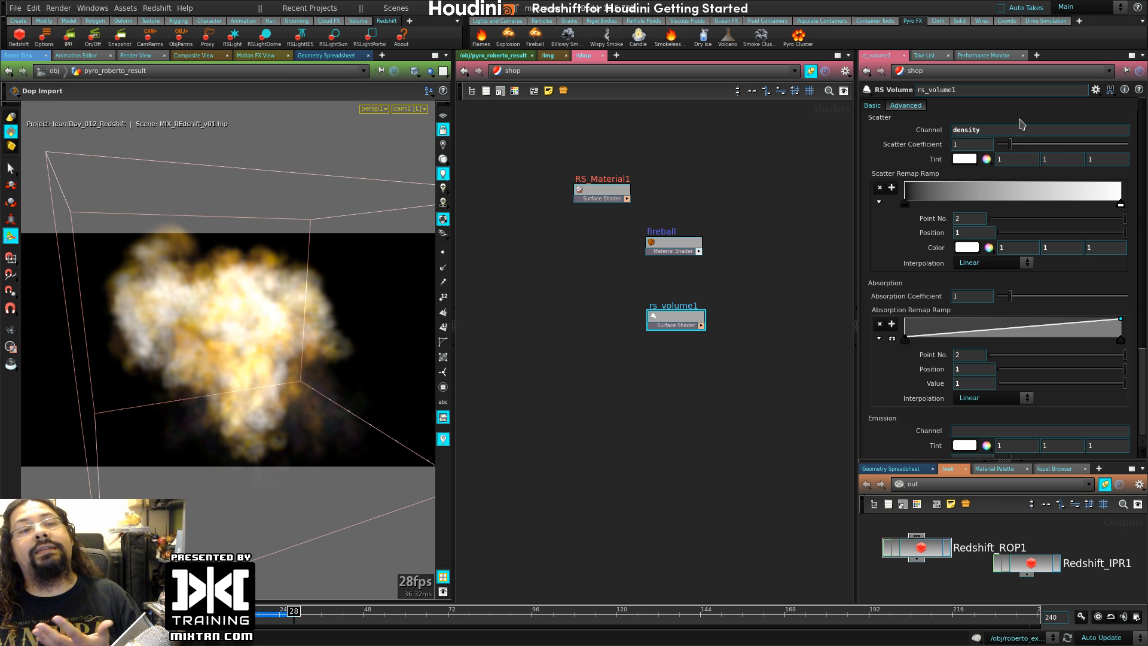
pyautogui.doubleClick(998, 126)
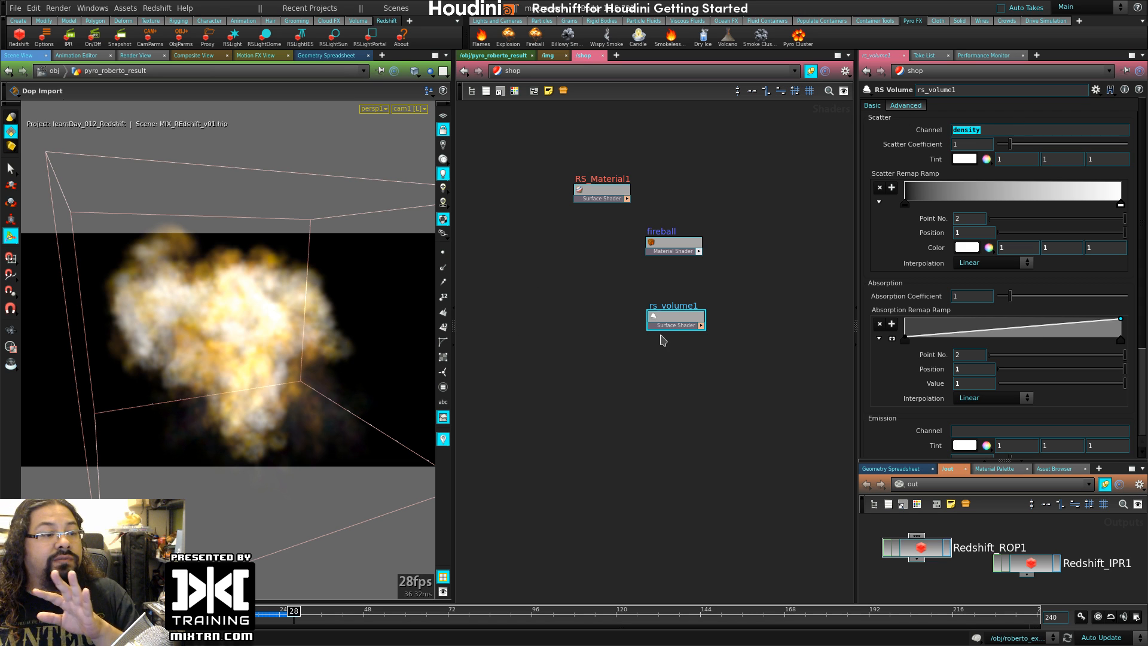
# - Assign the rs_volume1 shader as the material of the pyro_roberto_result object
pyautogui.click(487, 56)
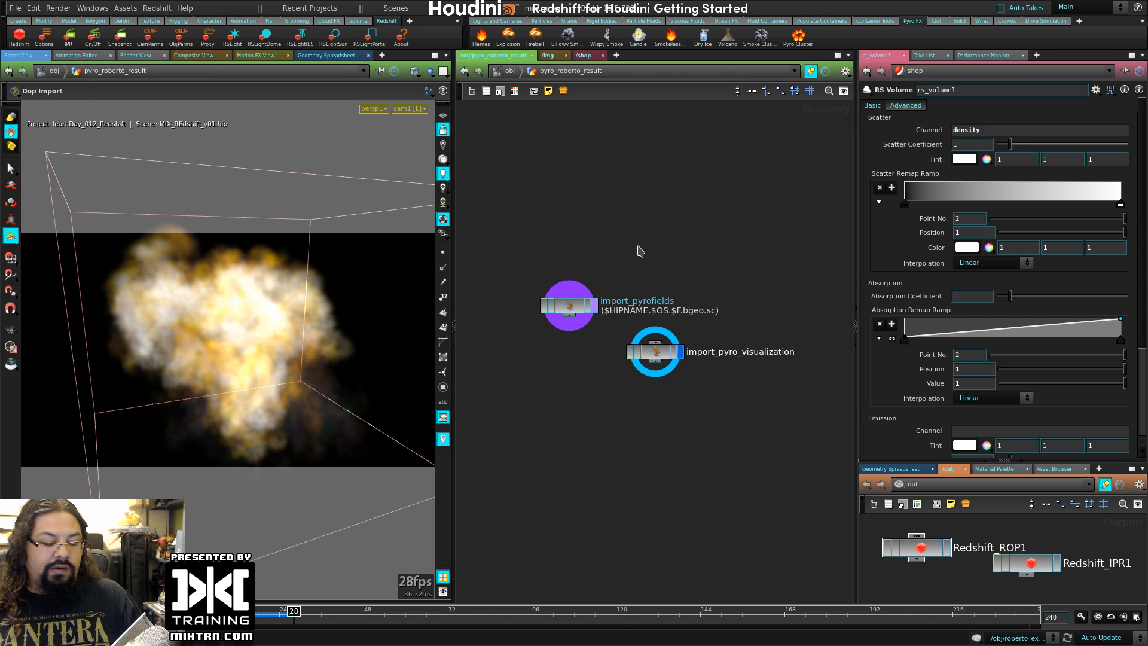
pyautogui.press('u')
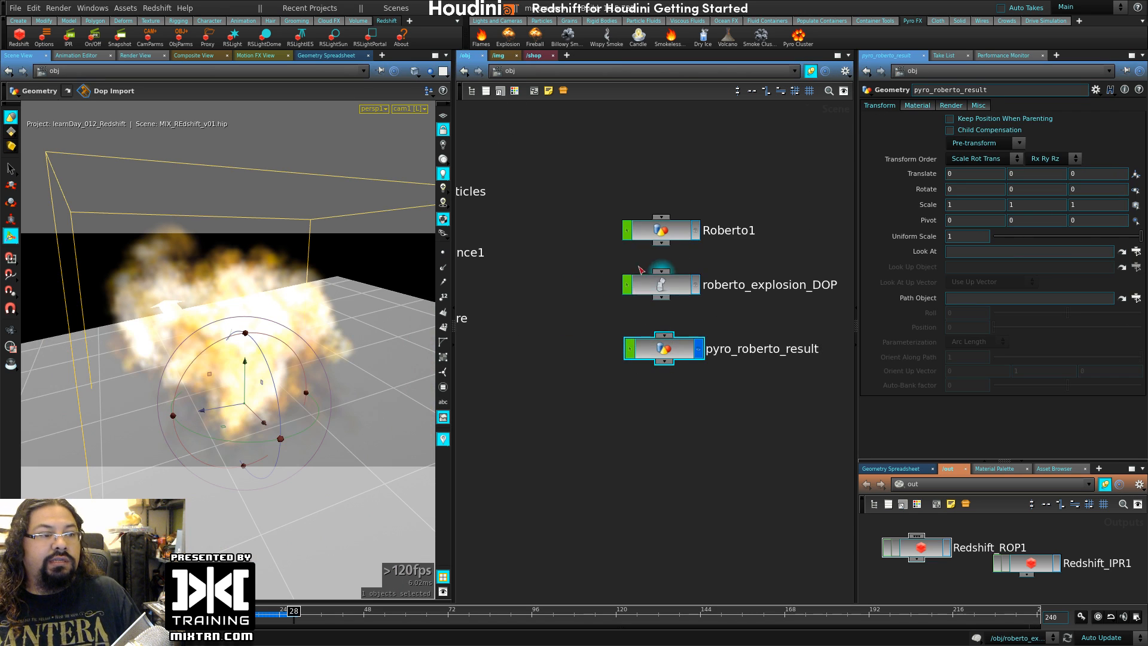
pyautogui.click(919, 106)
pyautogui.click(1119, 120)
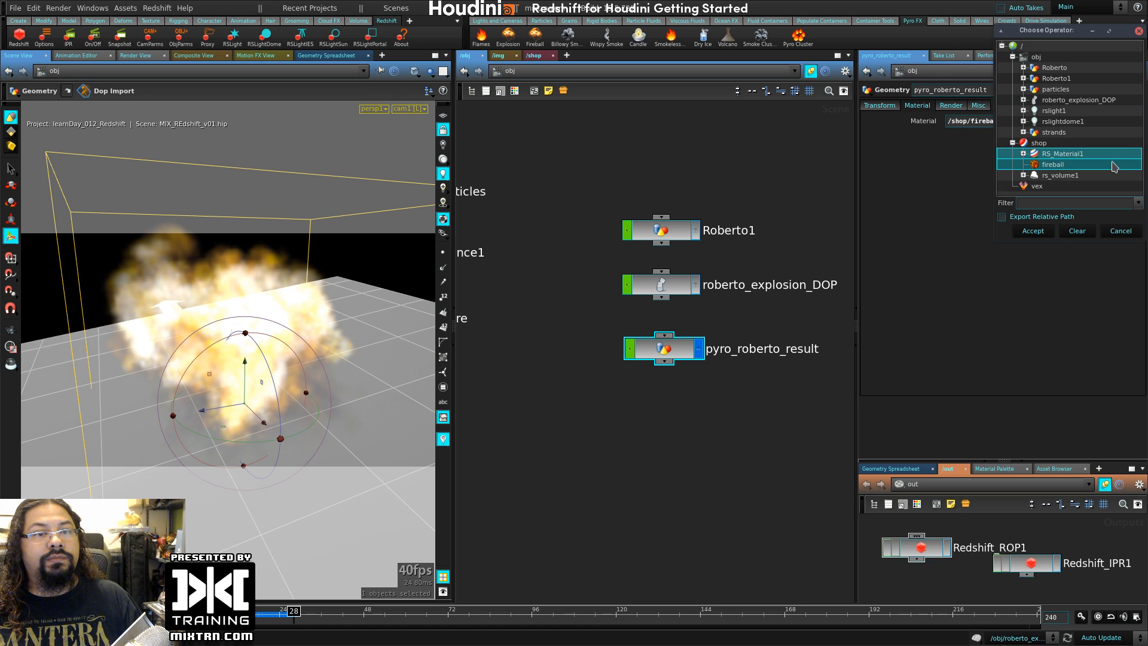
pyautogui.doubleClick(1052, 175)
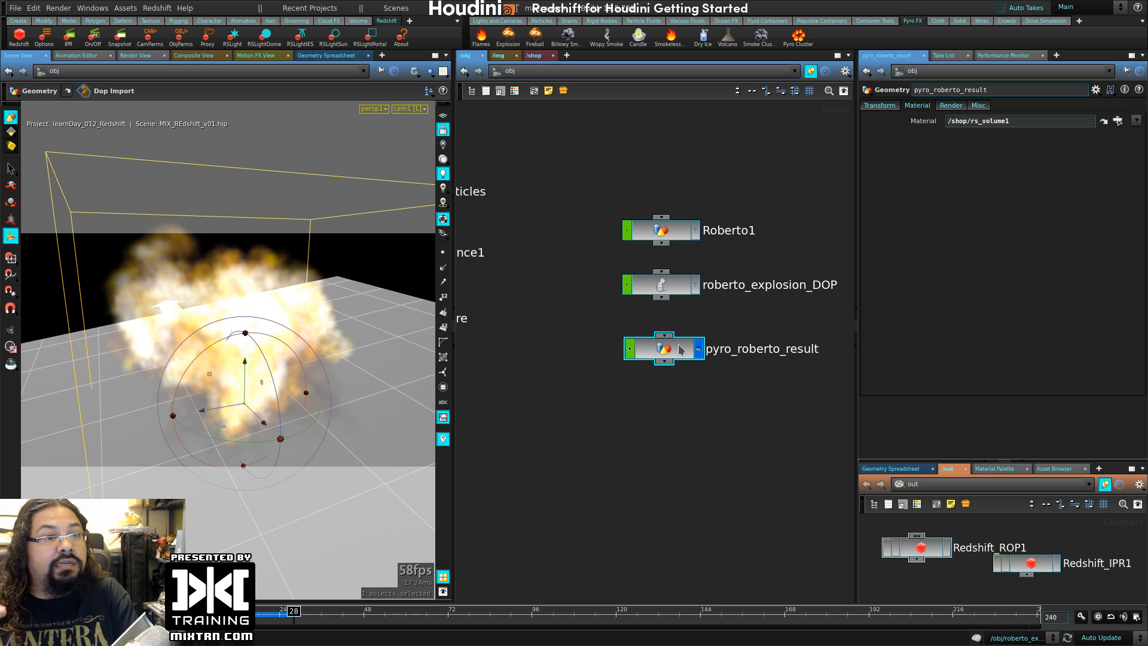
# - Add the Redshift object parameters to pyro_roberto_result and show their volume settings
pyautogui.click(180, 37)
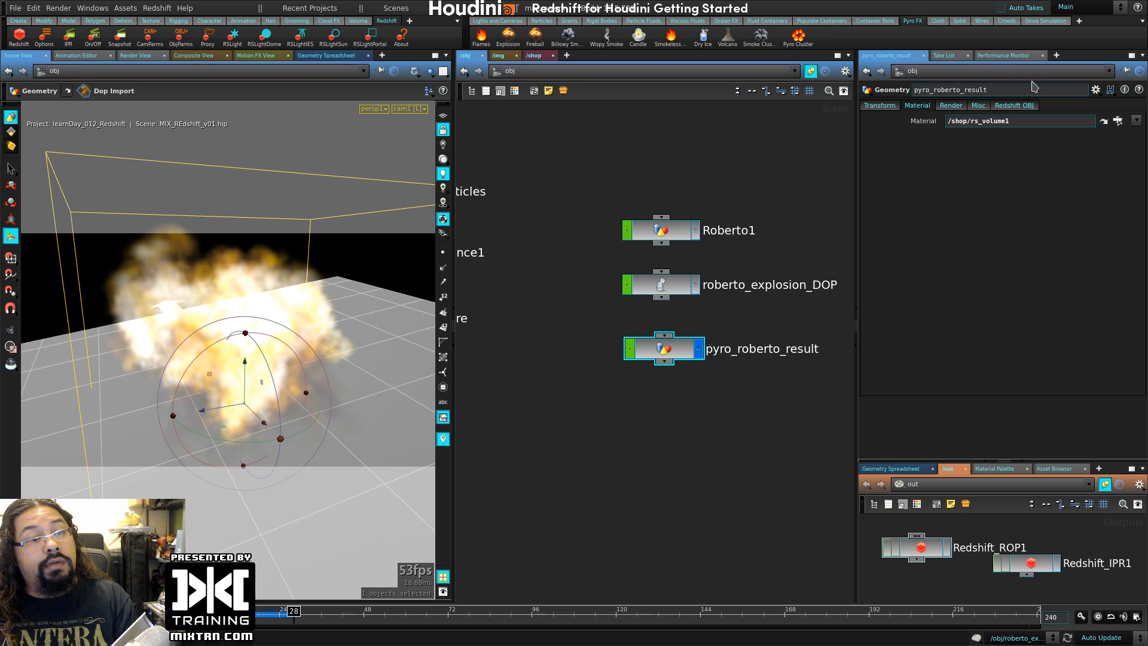
pyautogui.click(1019, 108)
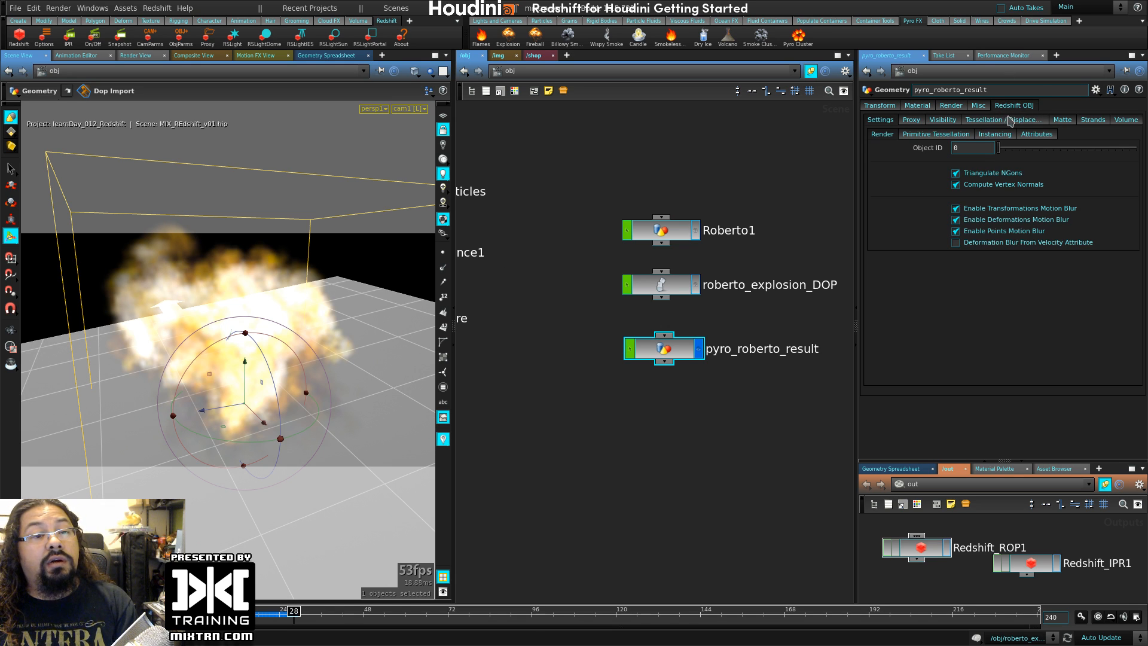
pyautogui.click(1126, 120)
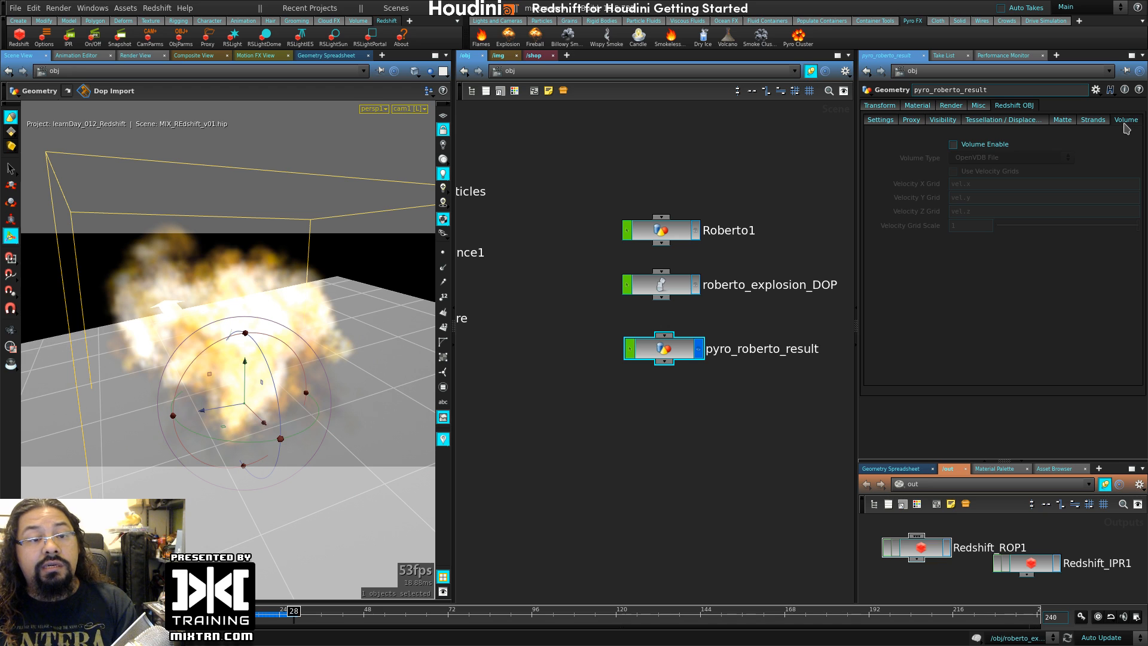
# - Enable Redshift volume rendering on pyro_roberto_result with the volume type Volume/VDB Houdini Primitive
pyautogui.click(986, 146)
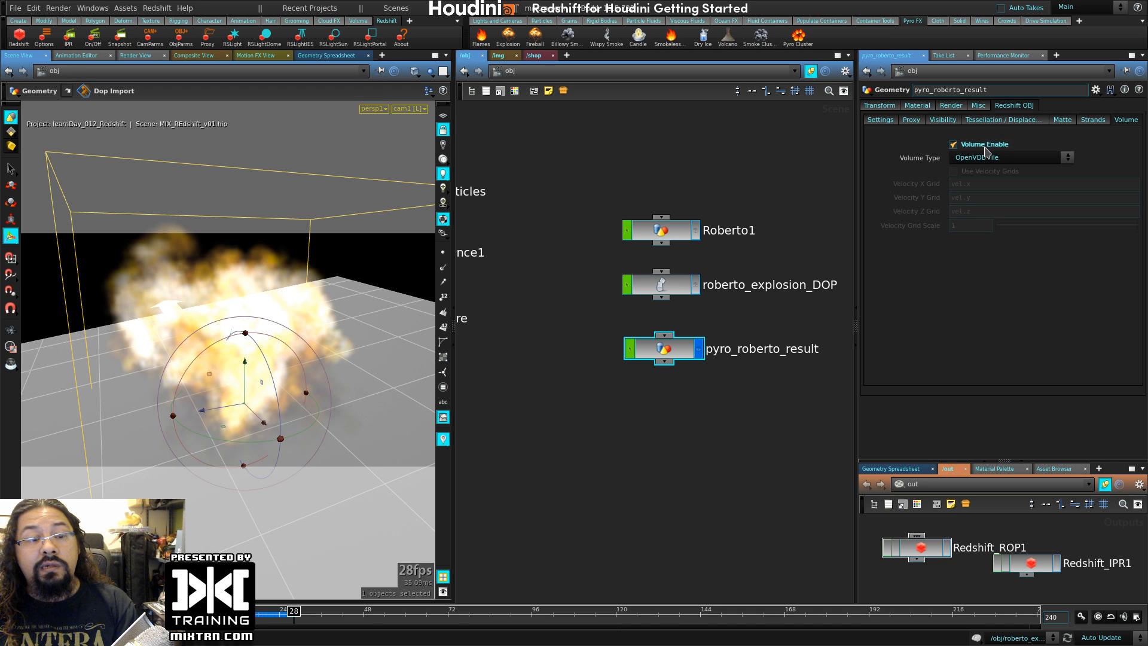
pyautogui.click(1026, 157)
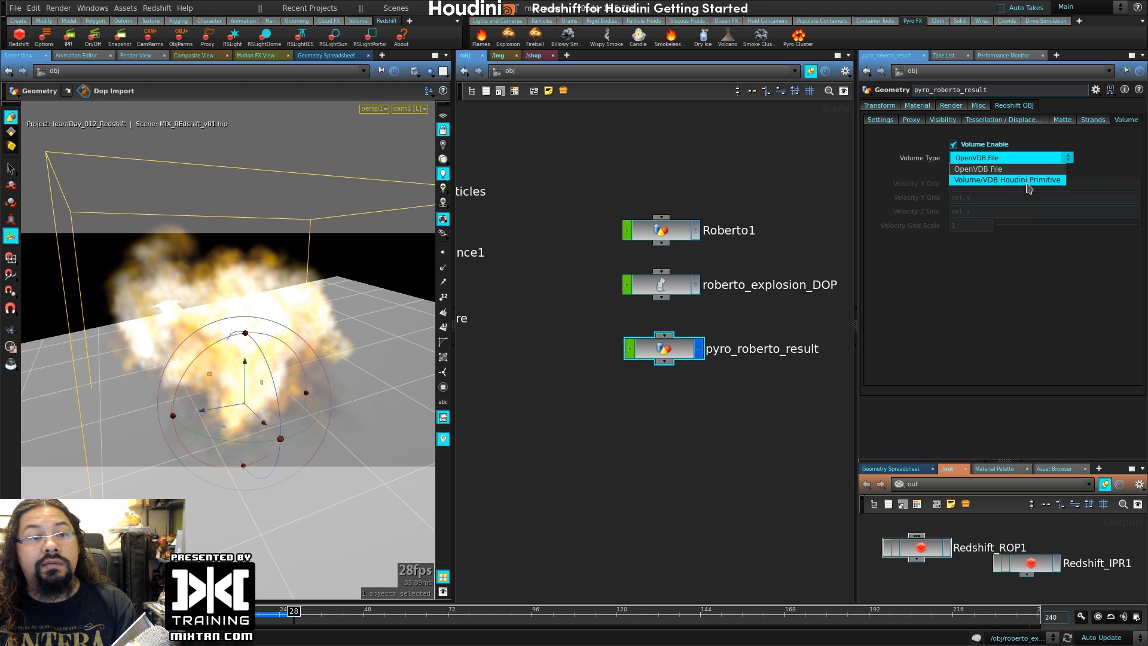
pyautogui.click(1048, 180)
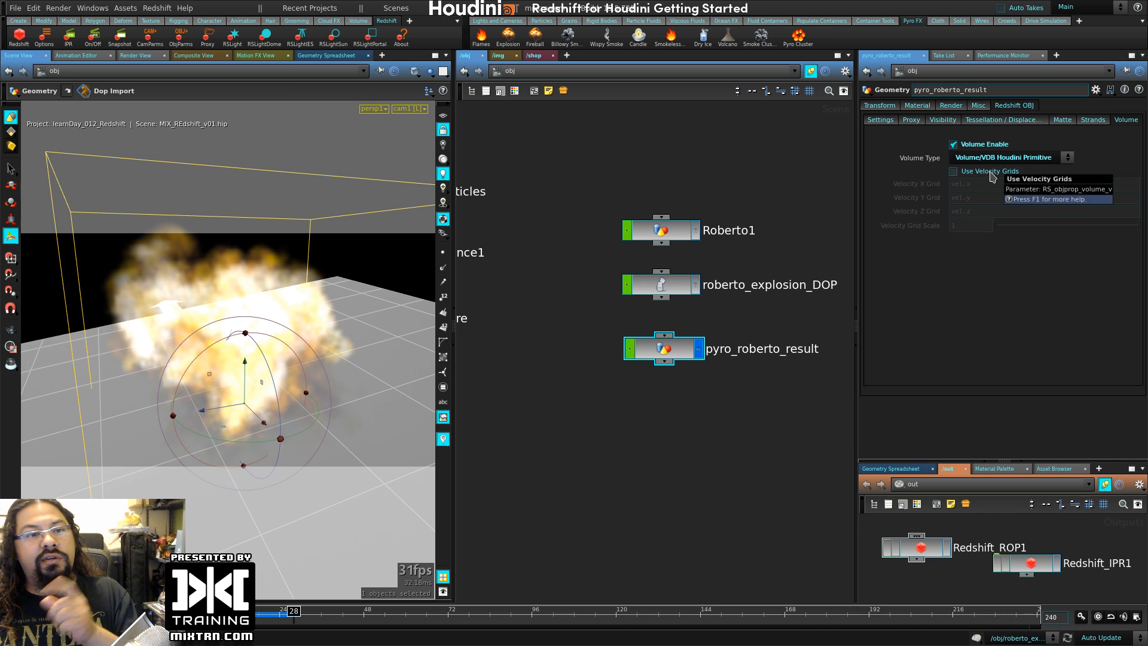
pyautogui.click(1039, 159)
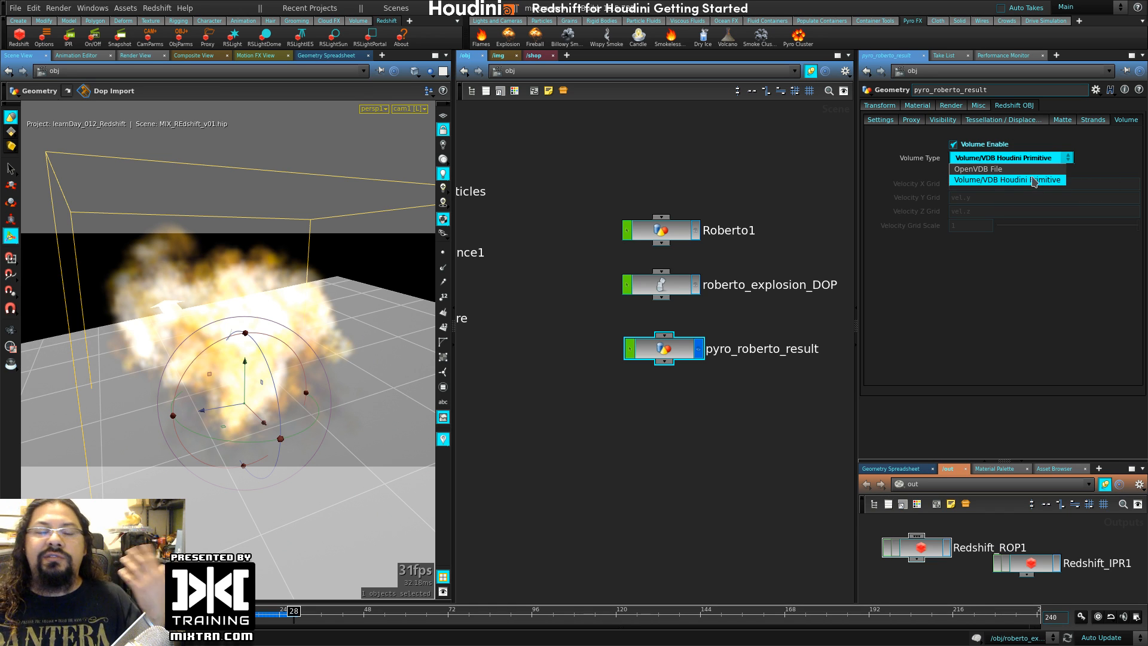
pyautogui.click(1014, 180)
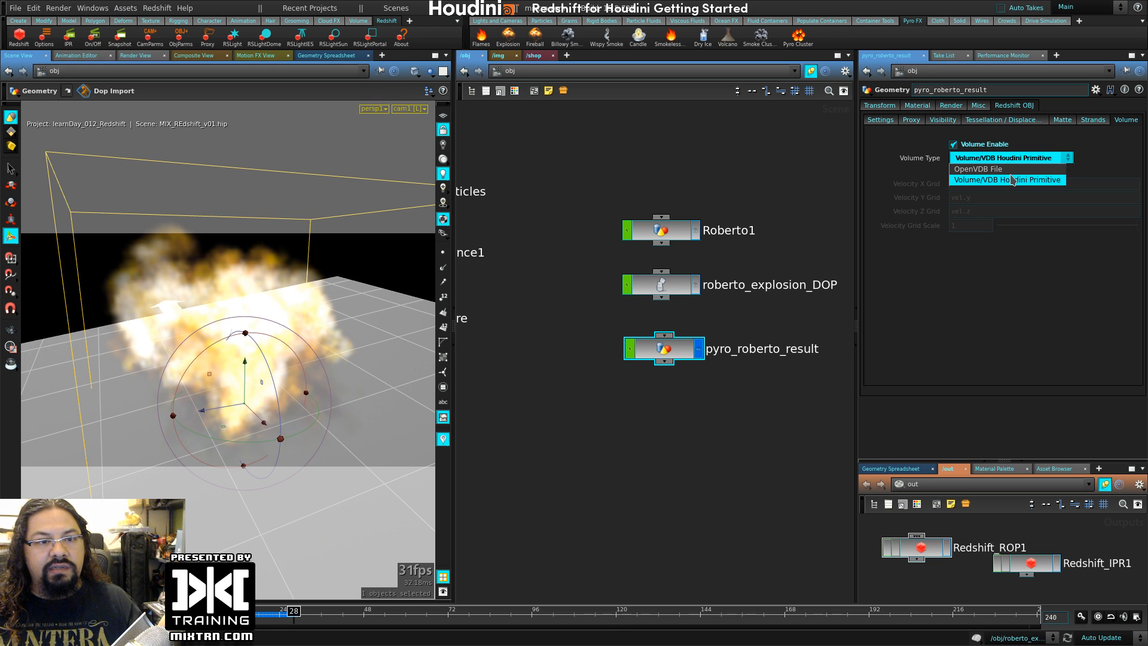
# - Render the explosion volume in the Redshift IPR render view through cam1
pyautogui.click(534, 285)
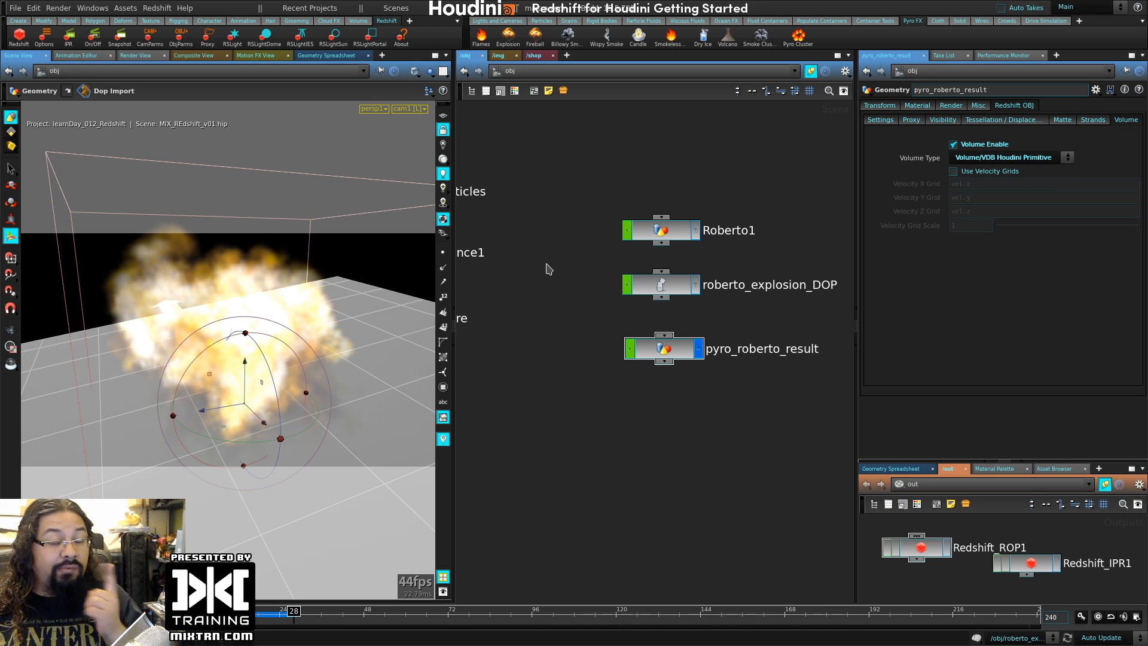
pyautogui.click(135, 55)
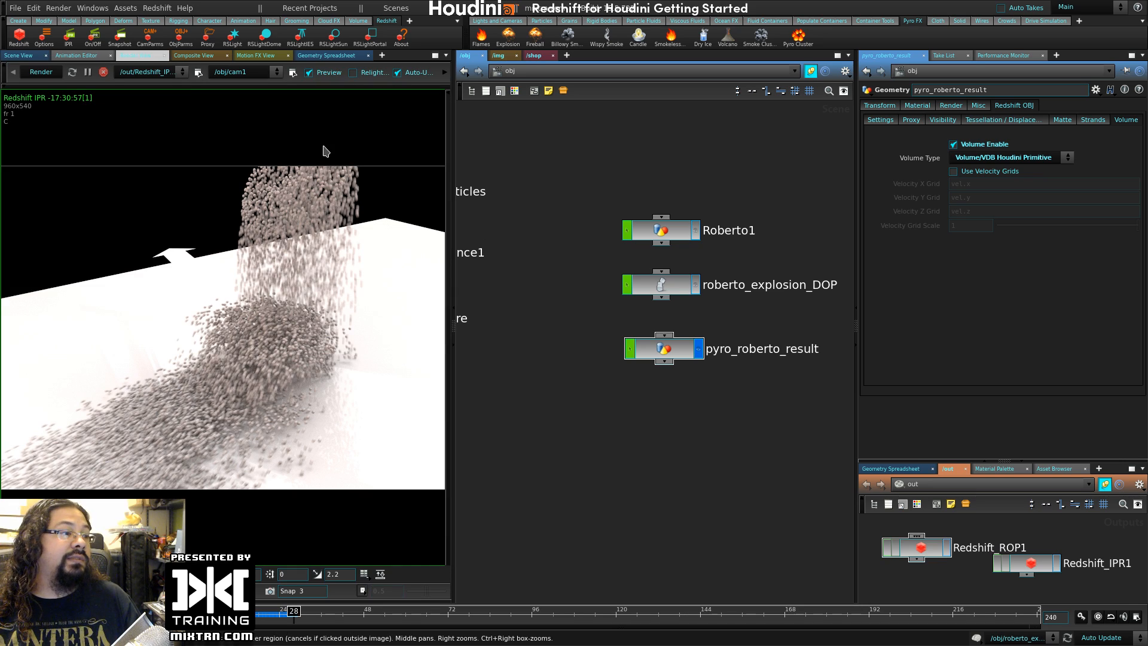
pyautogui.click(3, 34)
pyautogui.click(40, 46)
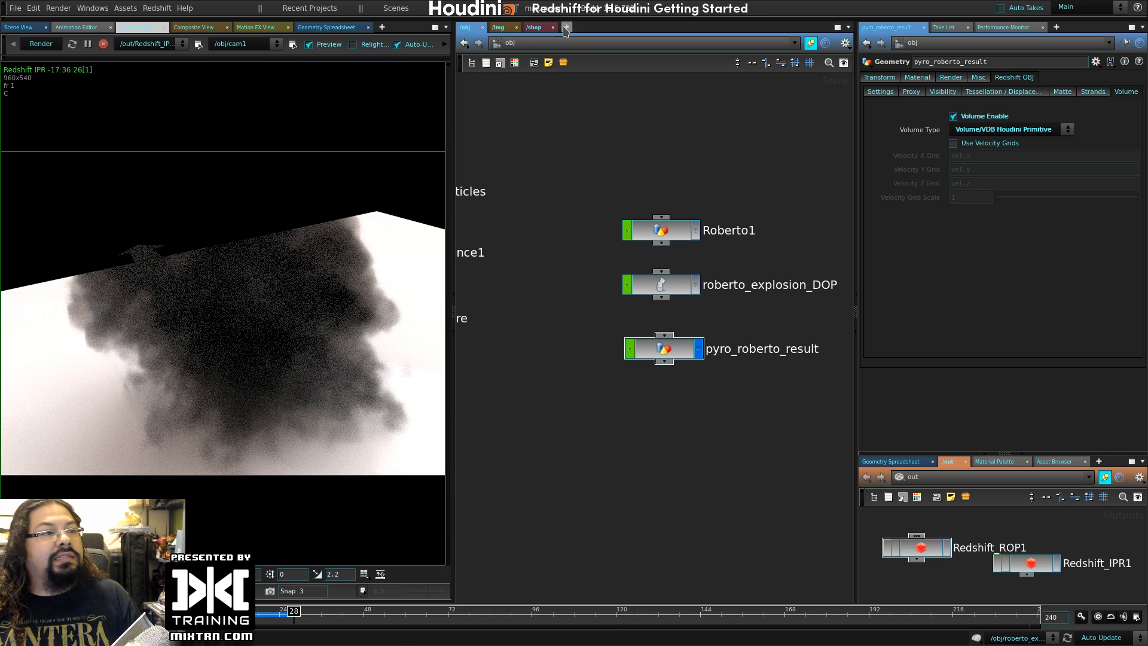
# - Set the emission channel of the rs_volume1 shader to heat and re-render the explosion
pyautogui.click(531, 27)
pyautogui.moveTo(623, 289); pyautogui.dragTo(715, 396)
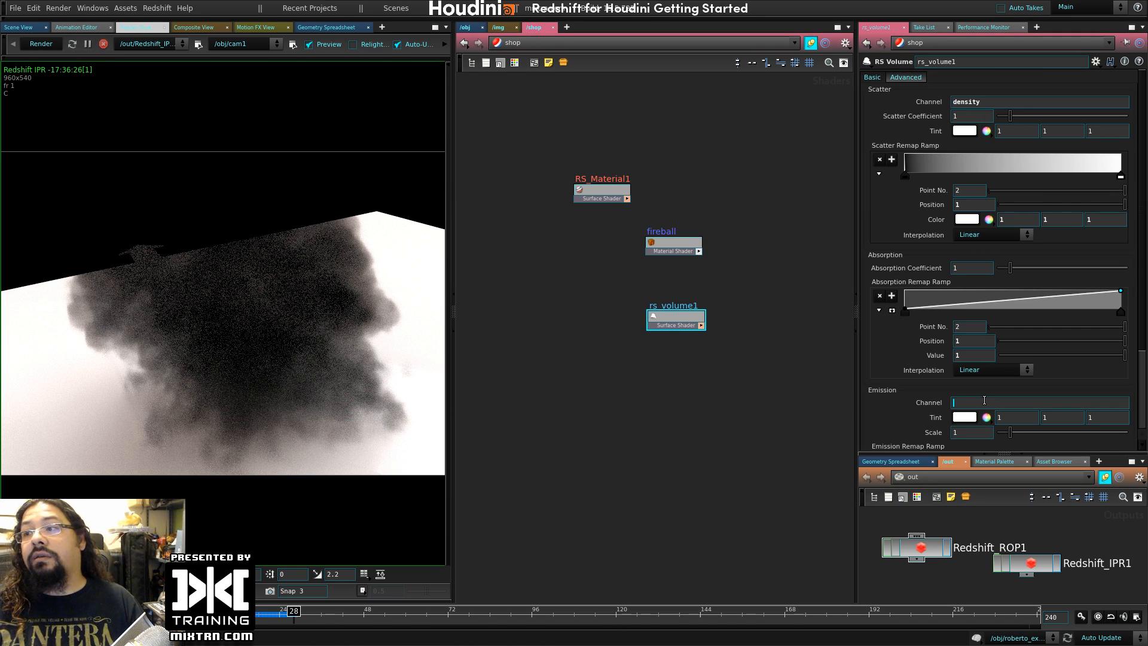
pyautogui.scroll(-3, 886, 406)
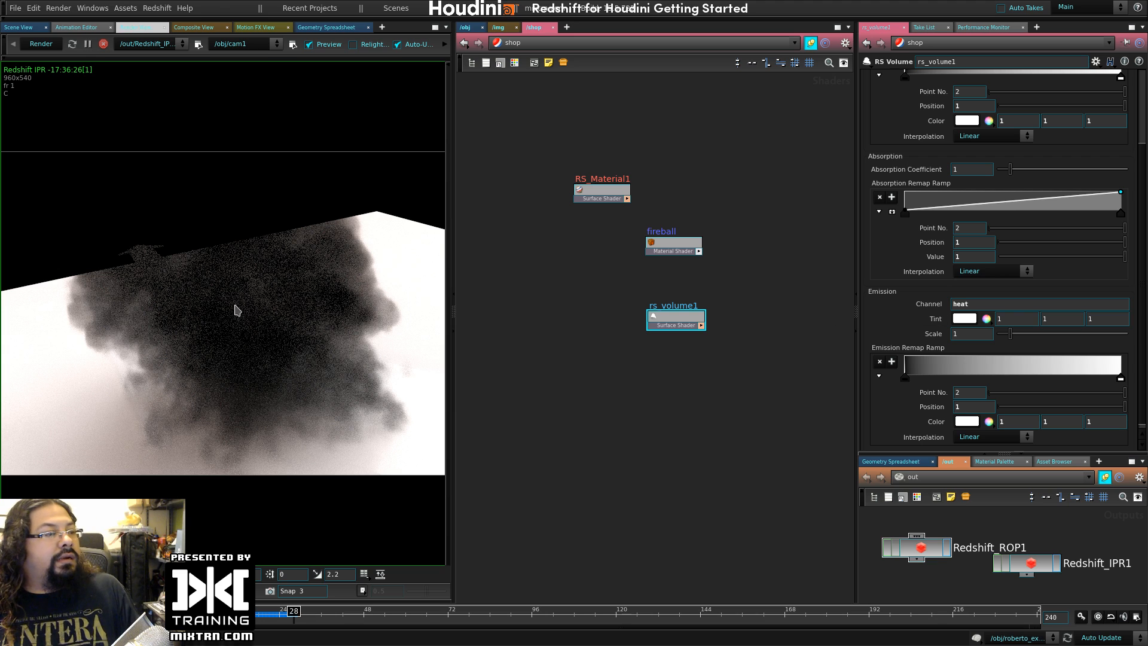
pyautogui.click(40, 45)
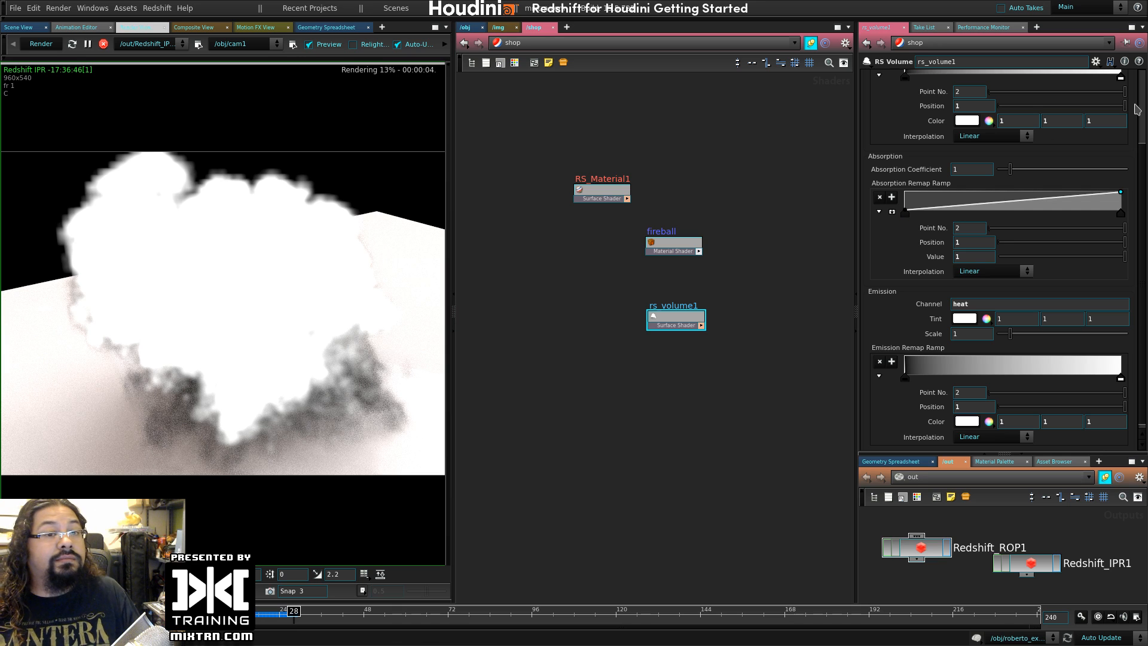
# - Try the fire_01, dogmaFire_01 and dogmaFire_03 presets on the rs_volume1 shader and compare them in the live render
pyautogui.click(1095, 61)
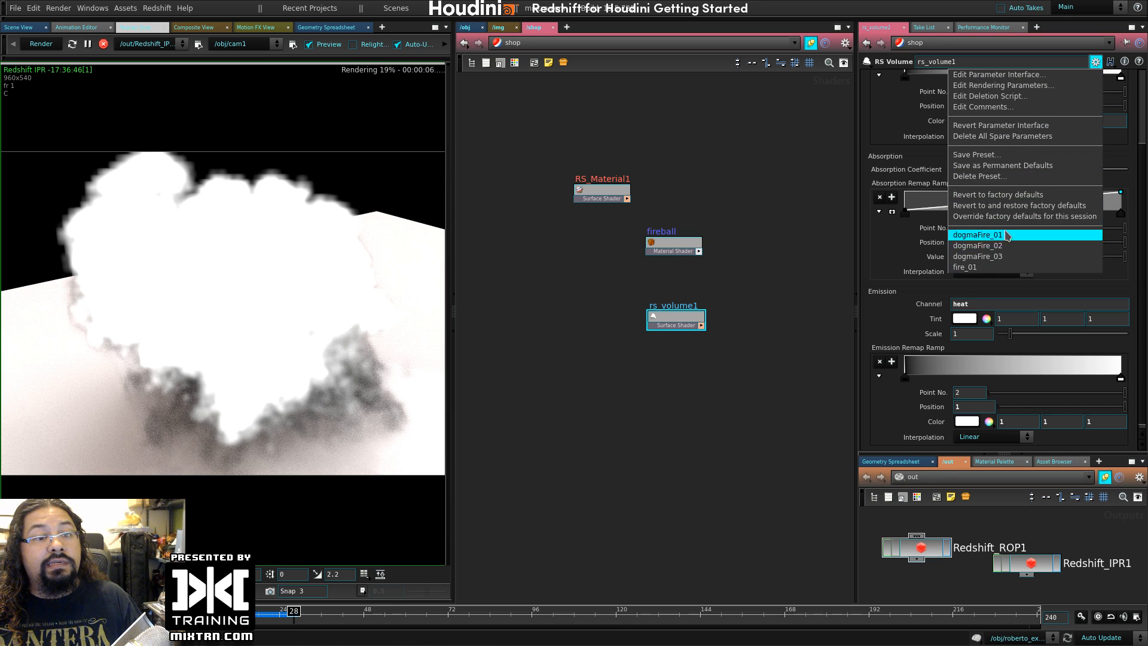
pyautogui.click(1011, 266)
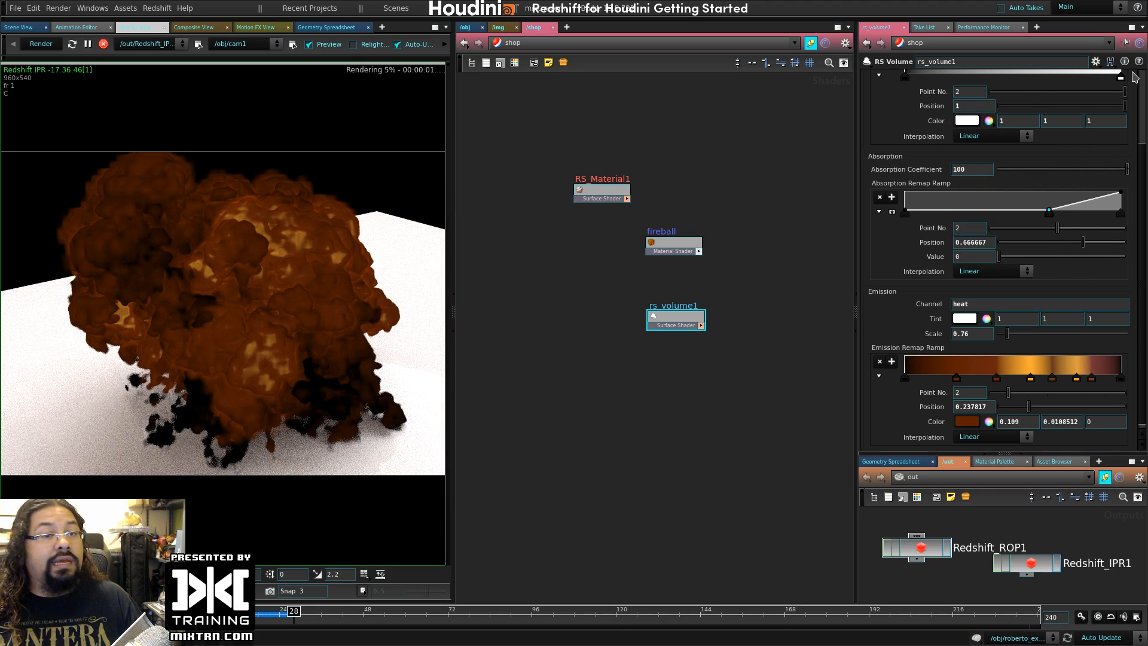
pyautogui.click(1095, 62)
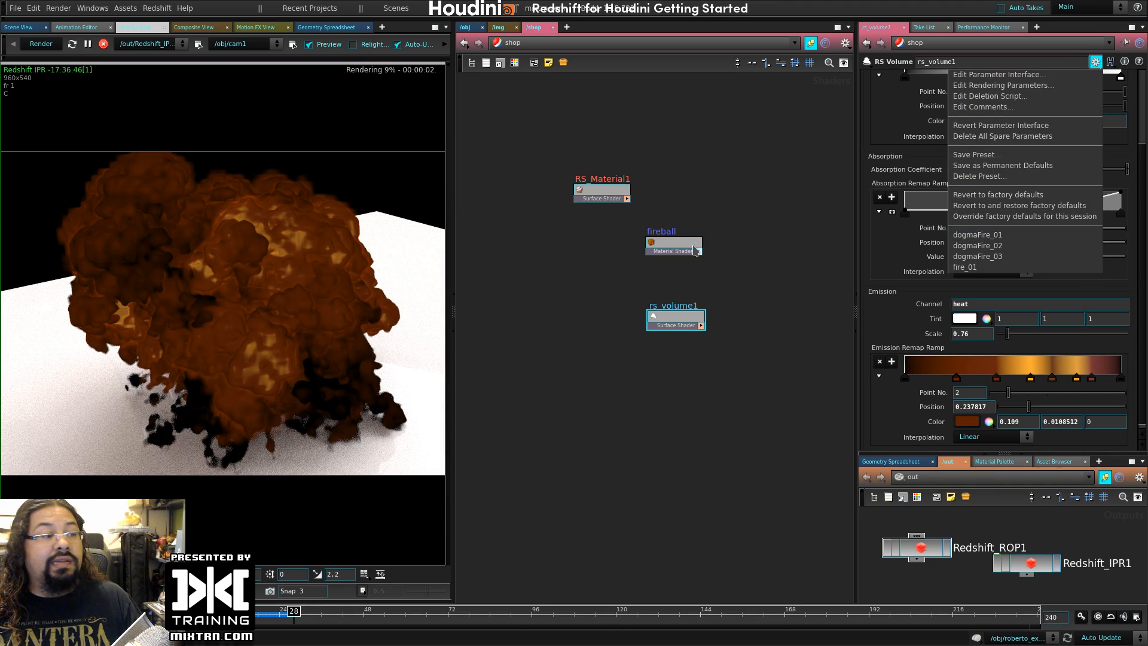
pyautogui.click(978, 236)
pyautogui.click(1095, 62)
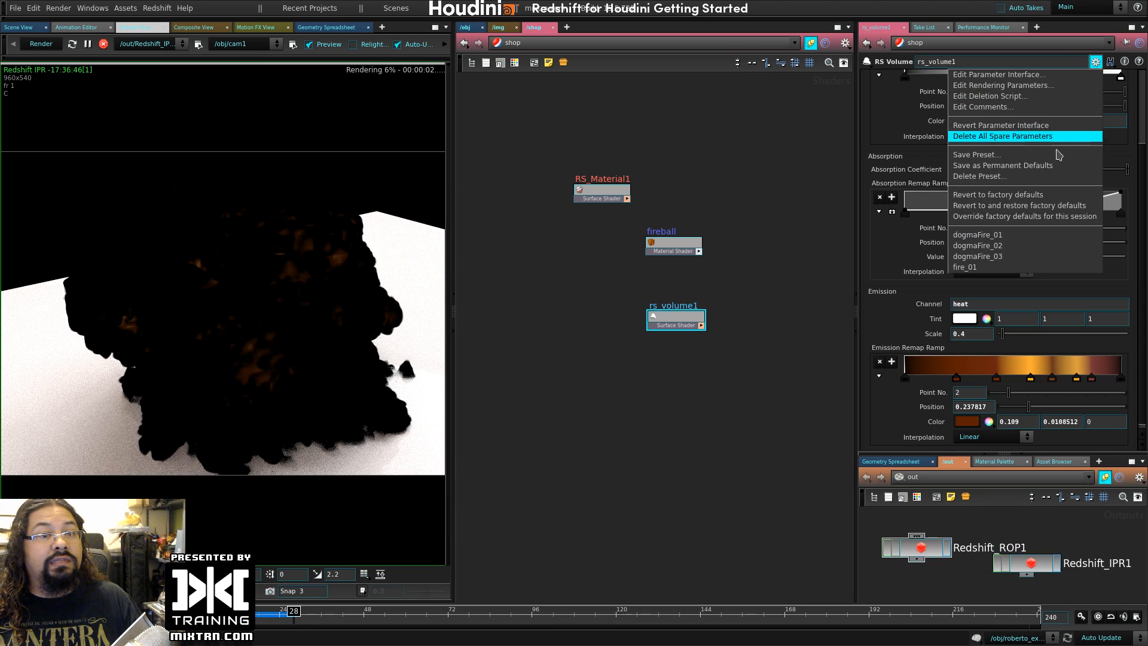
pyautogui.click(1010, 256)
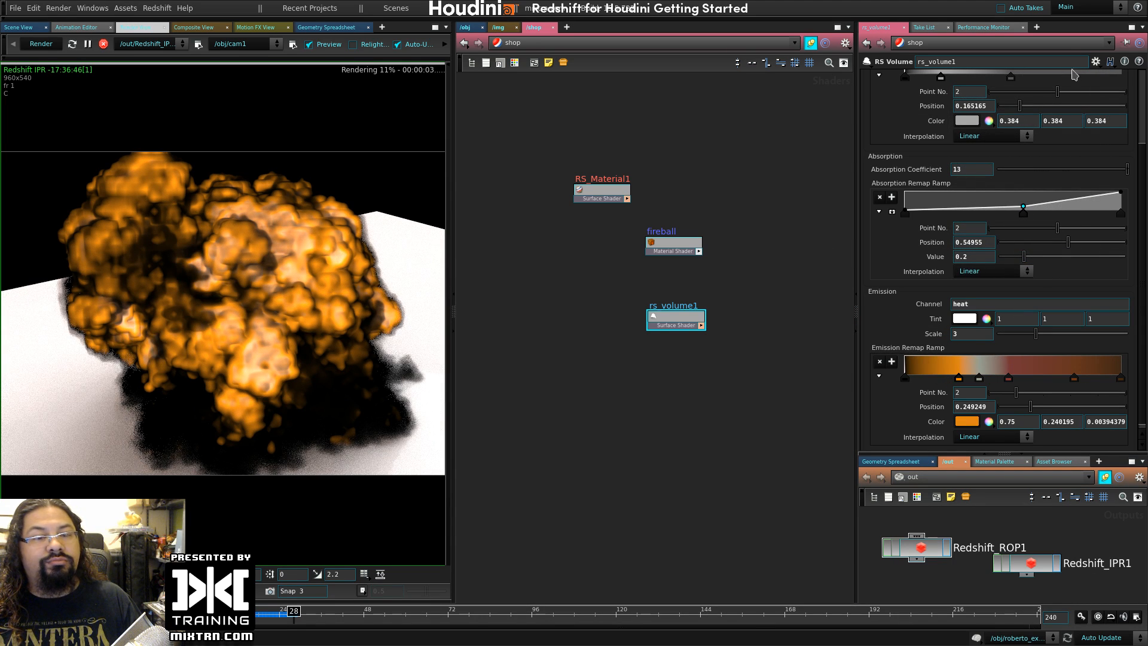
pyautogui.click(1095, 61)
pyautogui.click(981, 267)
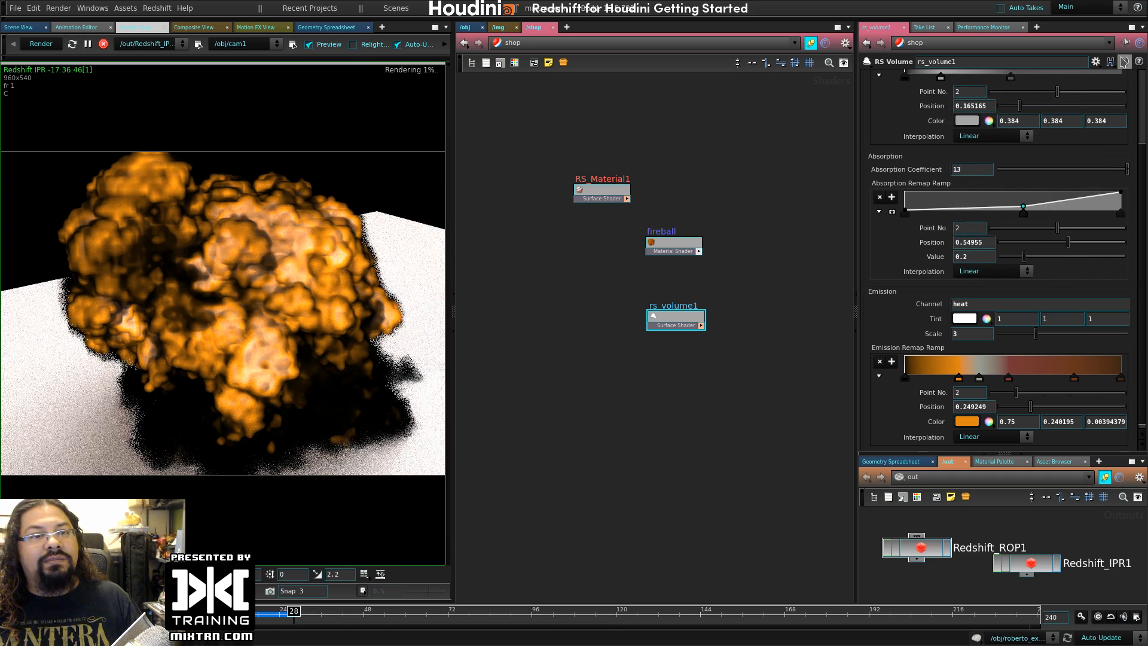
pyautogui.click(1095, 62)
pyautogui.click(992, 267)
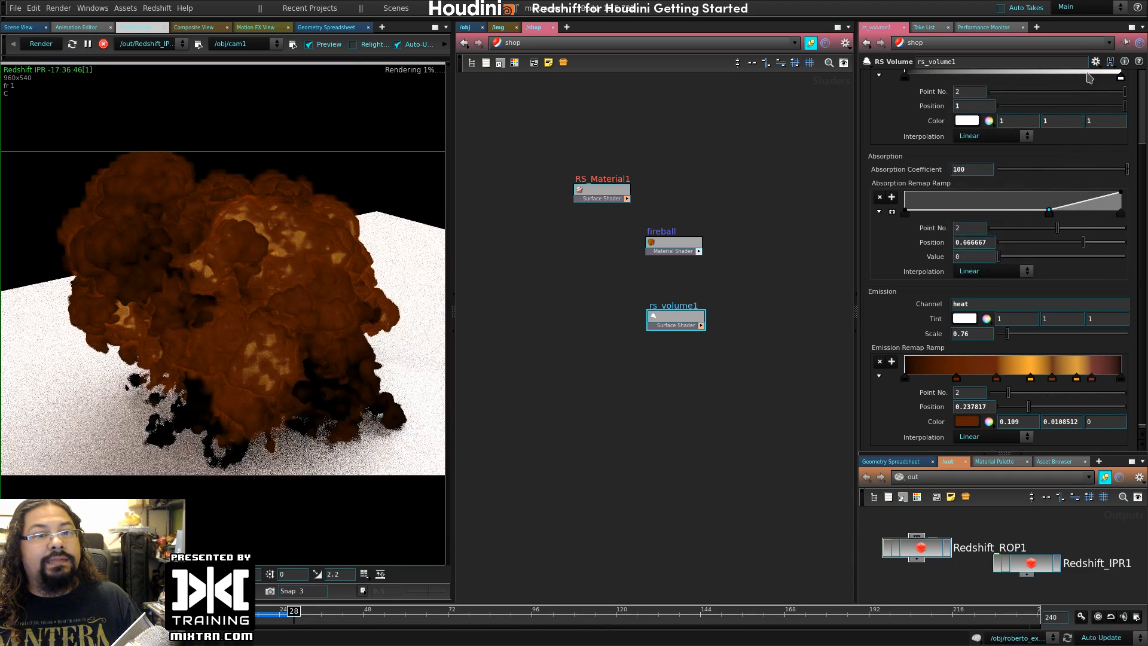
# - Revert rs_volume1 to its factory defaults and set its scatter channel to density
pyautogui.click(1095, 62)
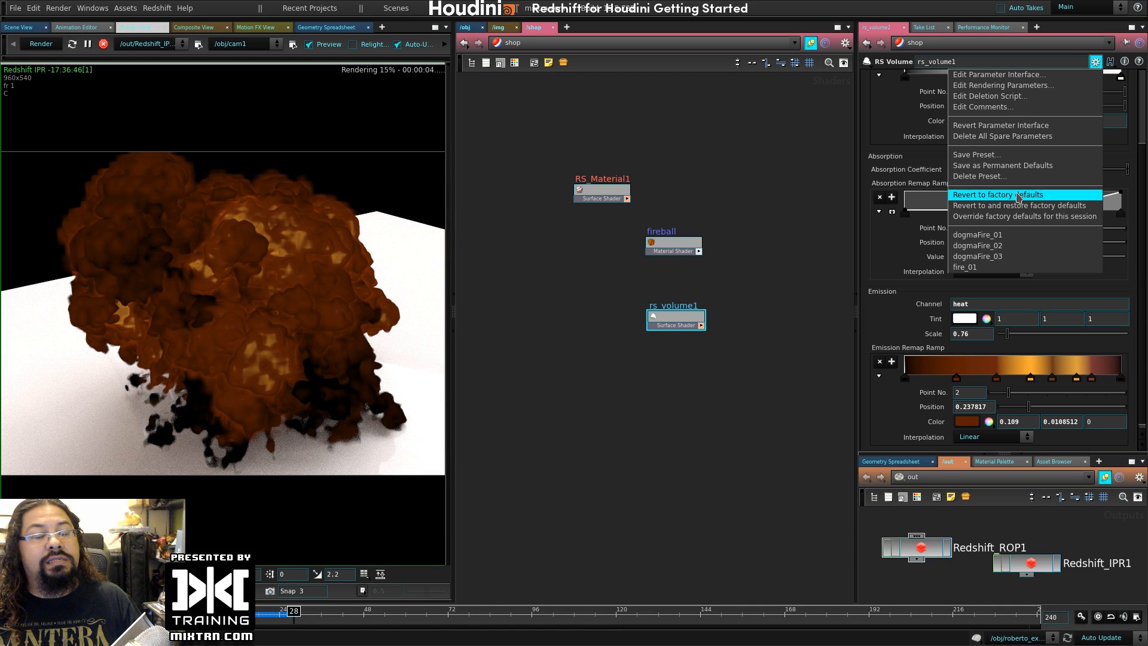
pyautogui.click(1018, 196)
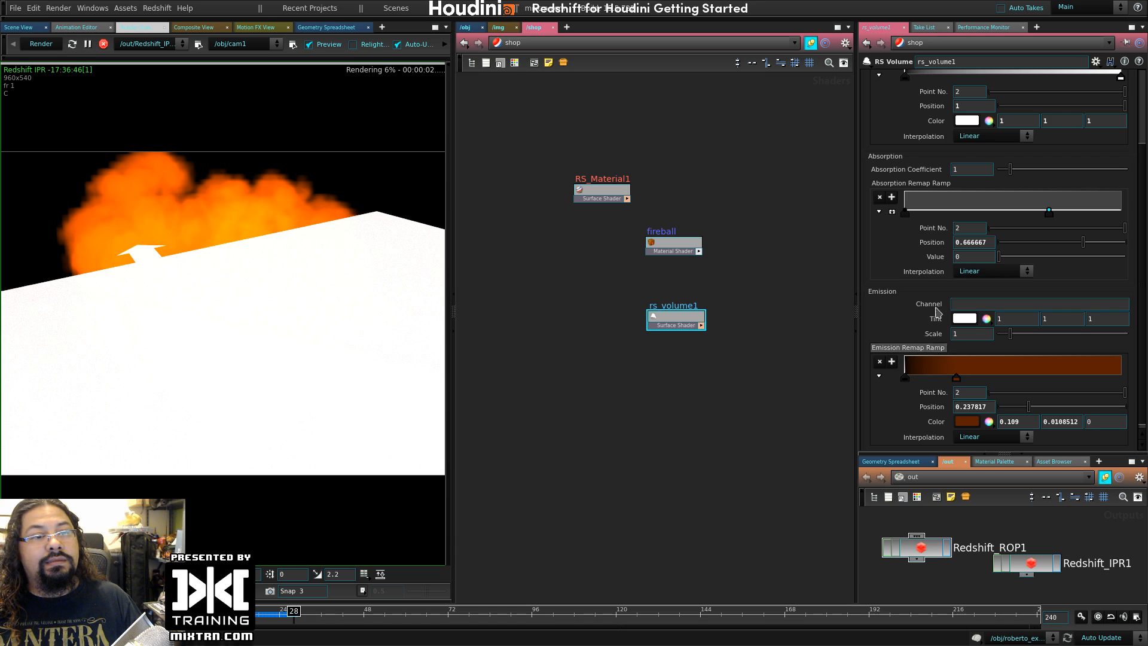
pyautogui.scroll(3, 947, 335)
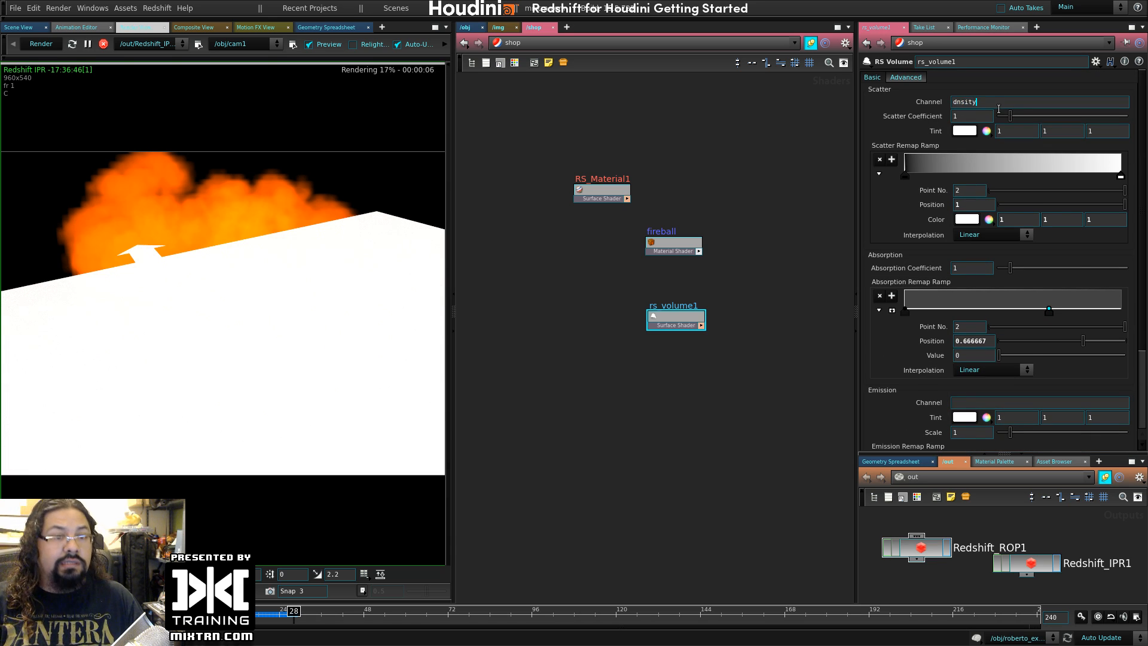
pyautogui.press('Return')
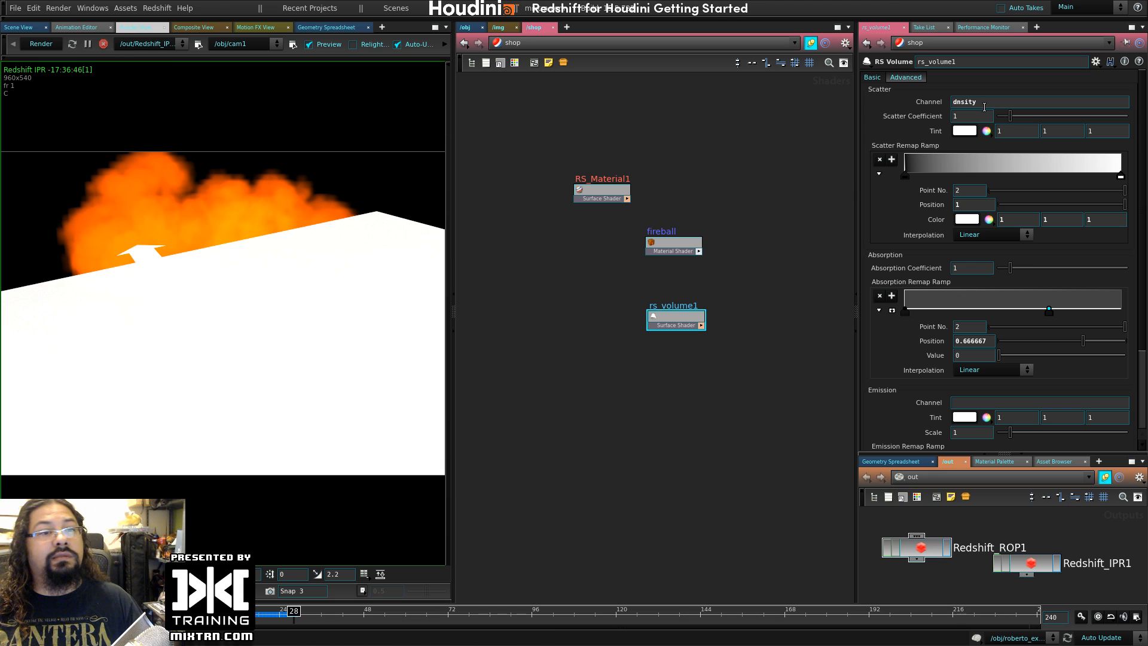
pyautogui.click(926, 105)
pyautogui.write('densi')
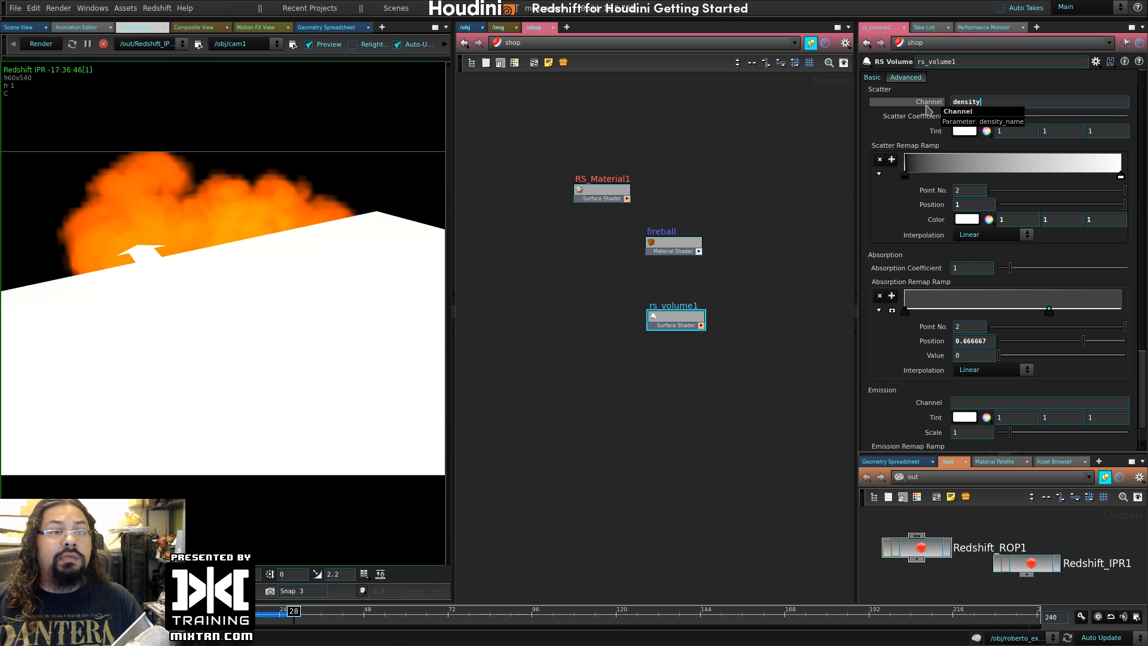
# - Re-render with the emission channel set to heat and the absorption ramp's second point at position 1, value 1
pyautogui.scroll(-3, 955, 347)
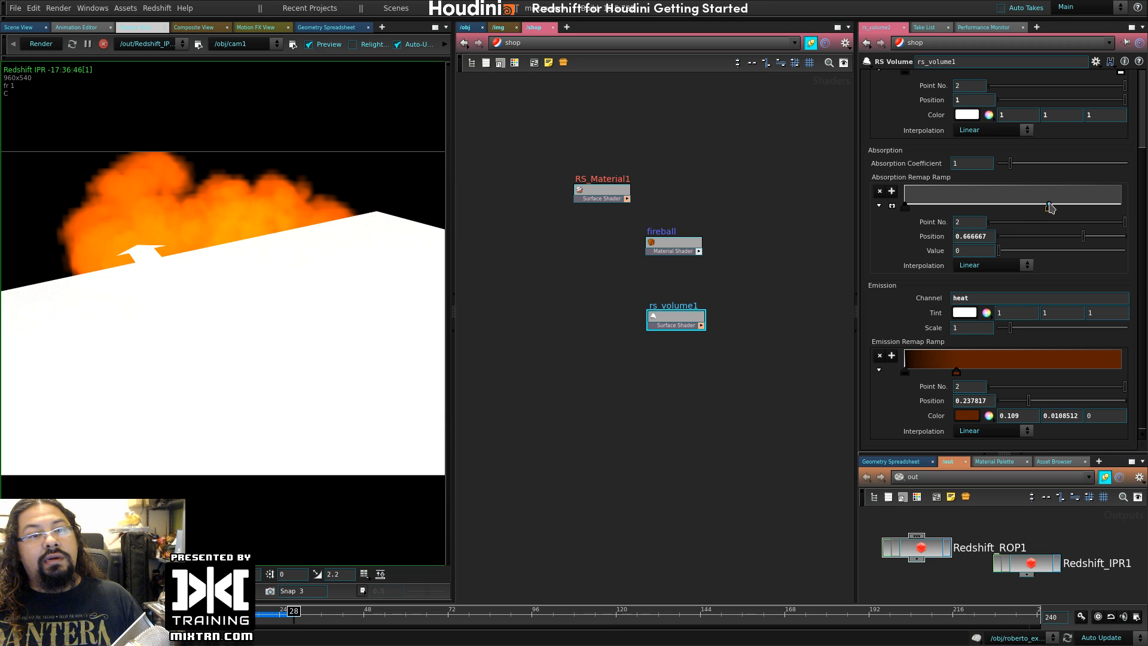
pyautogui.moveTo(1050, 207); pyautogui.dragTo(1123, 187)
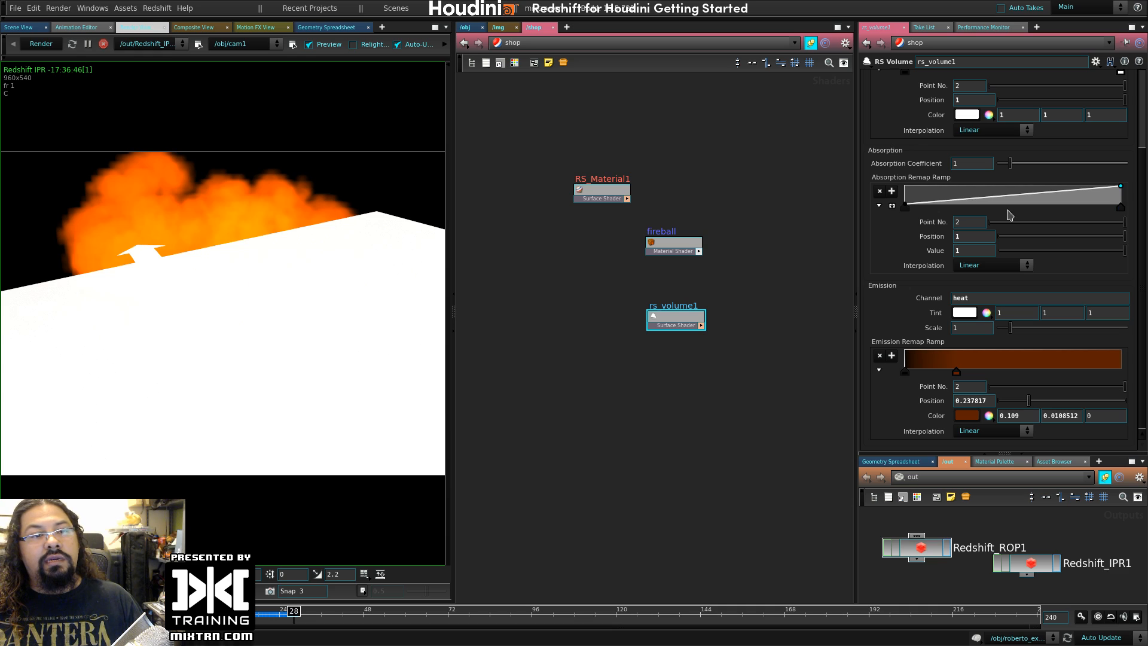
pyautogui.click(40, 44)
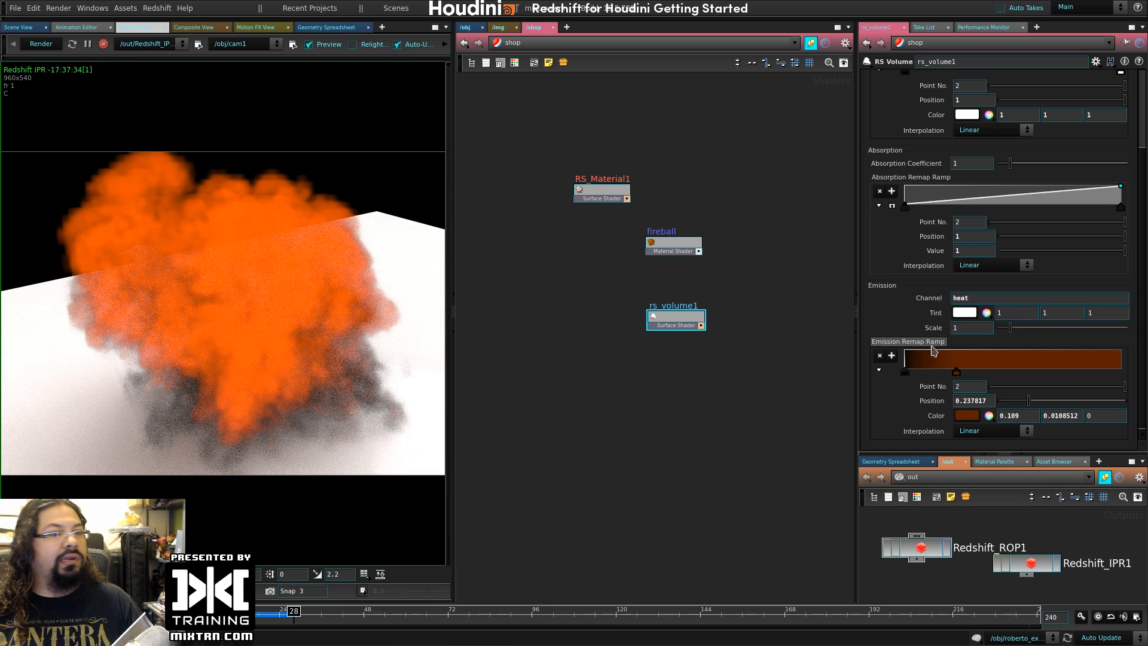
# - Add a black point at position 1, the end of the emission remap ramp
pyautogui.moveTo(947, 373); pyautogui.dragTo(1112, 378)
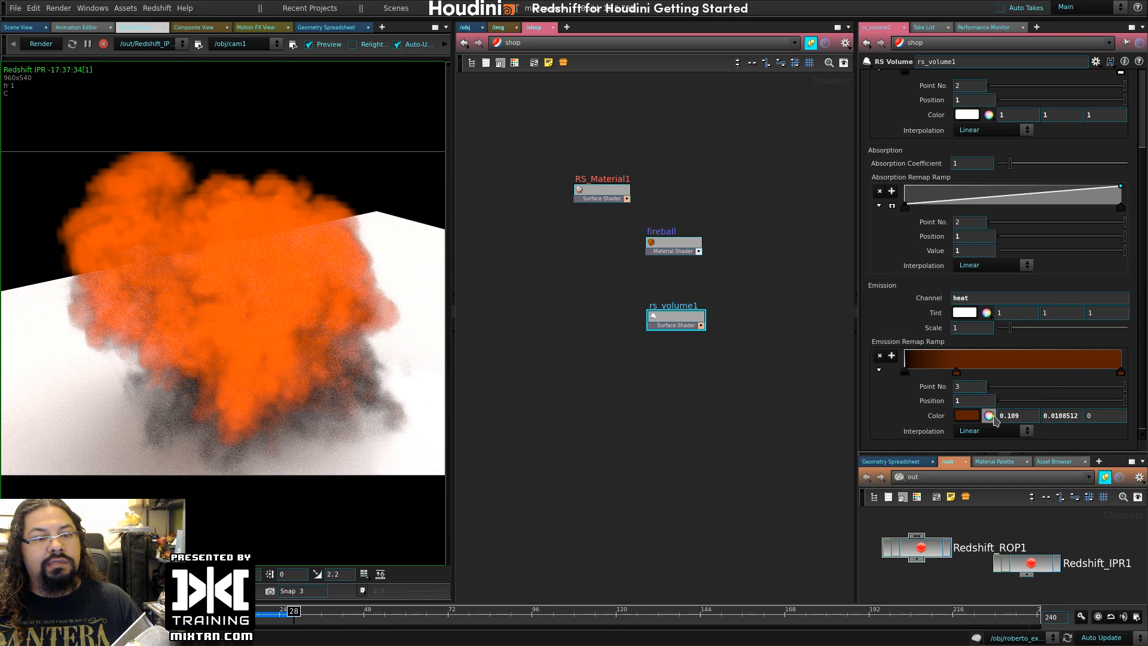
pyautogui.click(972, 416)
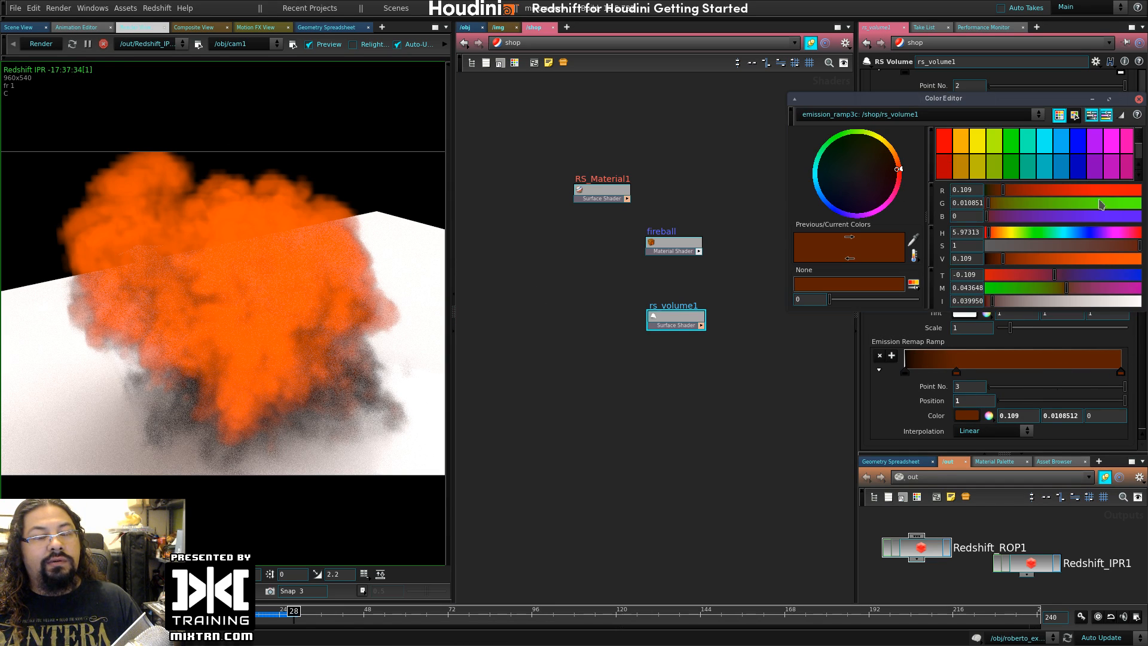
pyautogui.moveTo(1045, 261); pyautogui.dragTo(981, 263)
pyautogui.click(1138, 101)
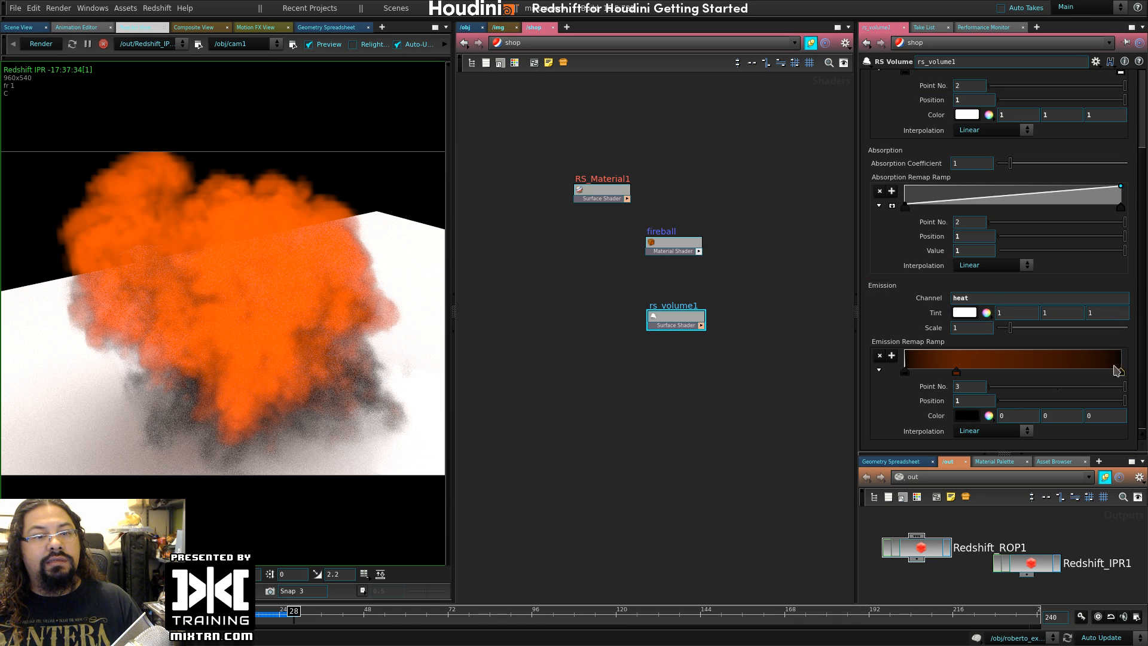
# - Add an emission ramp point at about position 0.78 and colour it yellow with RGB 0.9, 0.9, 0
pyautogui.moveTo(1064, 373)
pyautogui.mouseDown()
pyautogui.moveTo(1089, 374)
pyautogui.moveTo(1073, 373)
pyautogui.mouseUp()
pyautogui.click(968, 416)
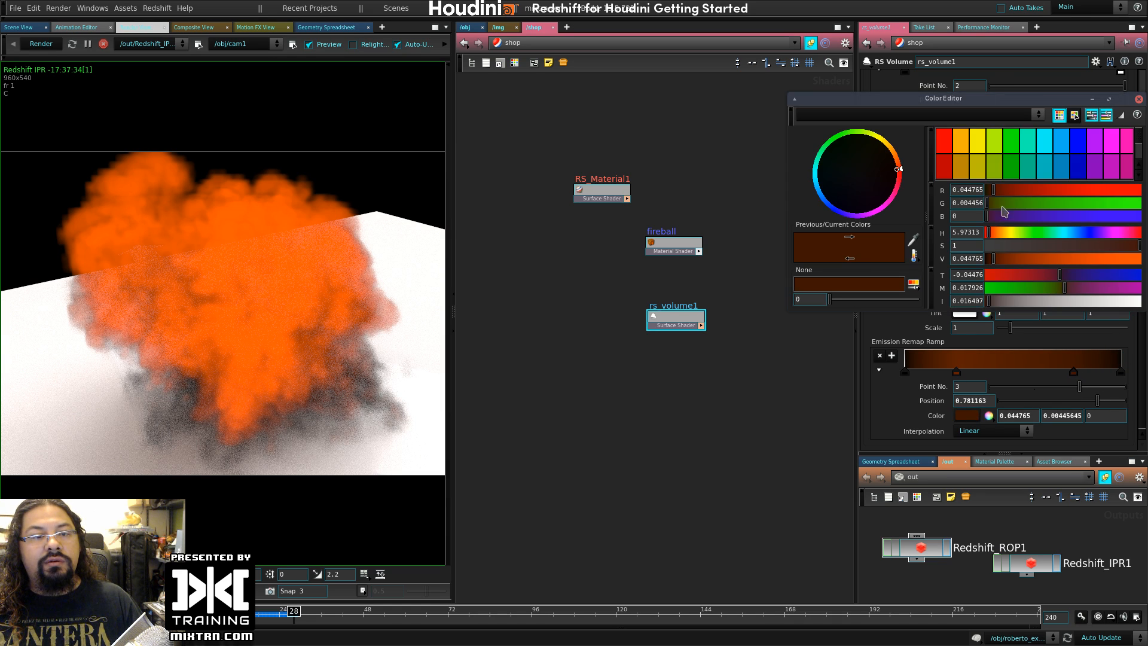
pyautogui.click(978, 151)
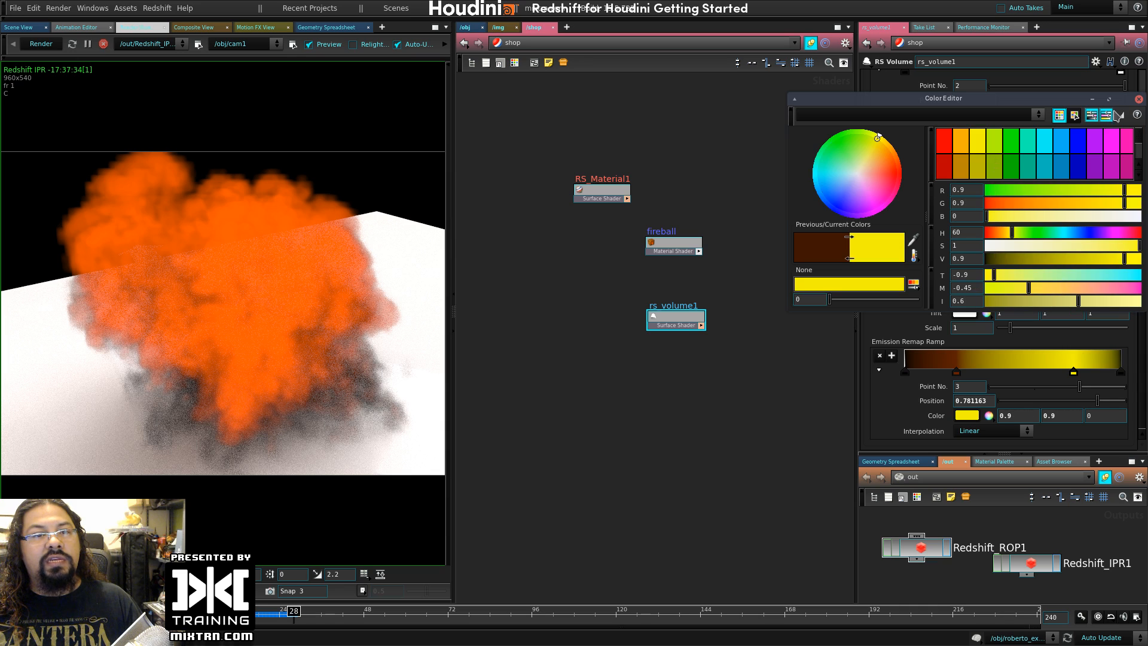
pyautogui.click(1139, 100)
# - Move the brown emission ramp point near the ramp's middle and shift the yellow point to amber with green 0.563
pyautogui.moveTo(956, 374); pyautogui.dragTo(1017, 376)
pyautogui.click(1073, 373)
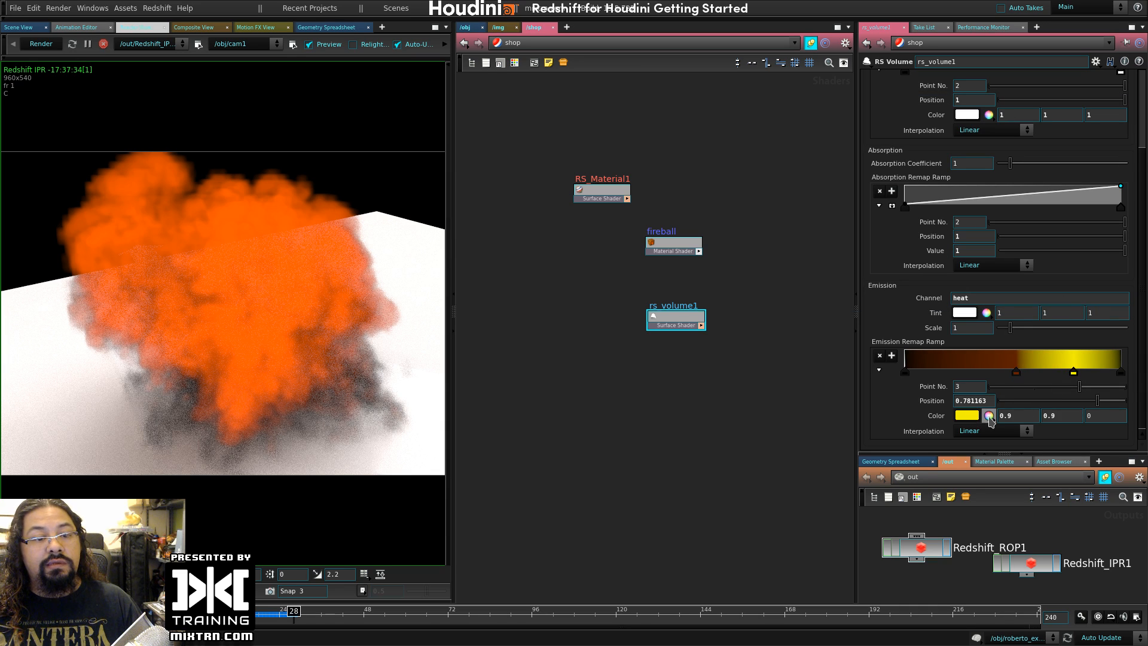
pyautogui.click(988, 417)
pyautogui.moveTo(1114, 408); pyautogui.dragTo(1082, 410)
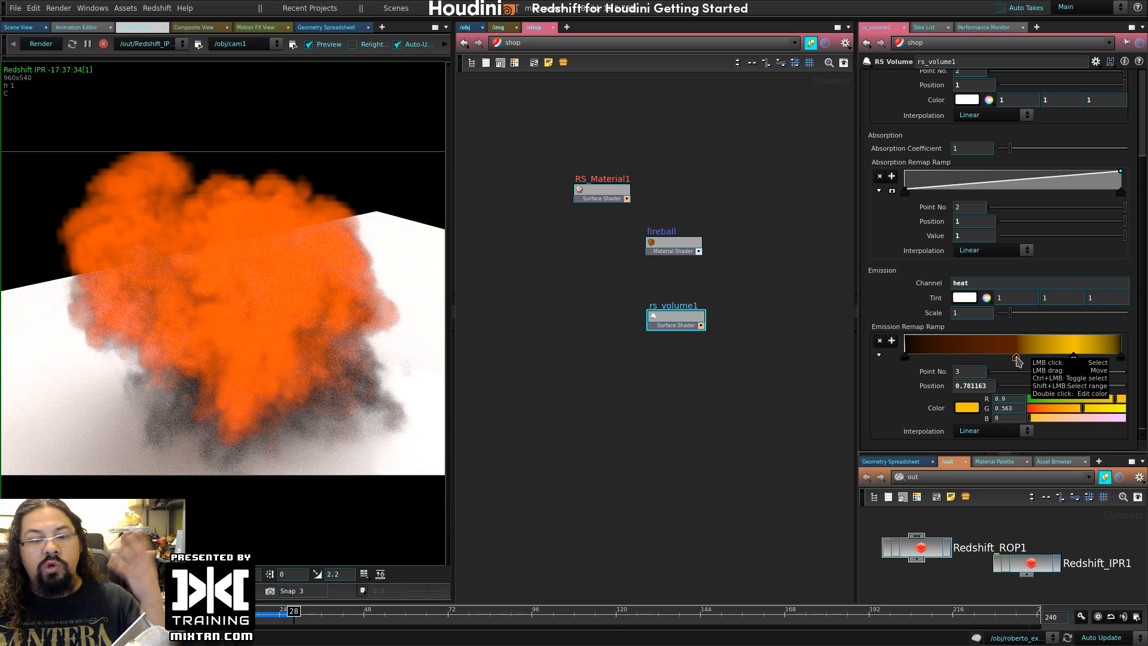
# - Replace the brown emission ramp point with one at about position 0.43 and colour it bright red
pyautogui.keyDown('ctrl'); pyautogui.click(1016, 359); pyautogui.keyUp('ctrl')
pyautogui.click(998, 357)
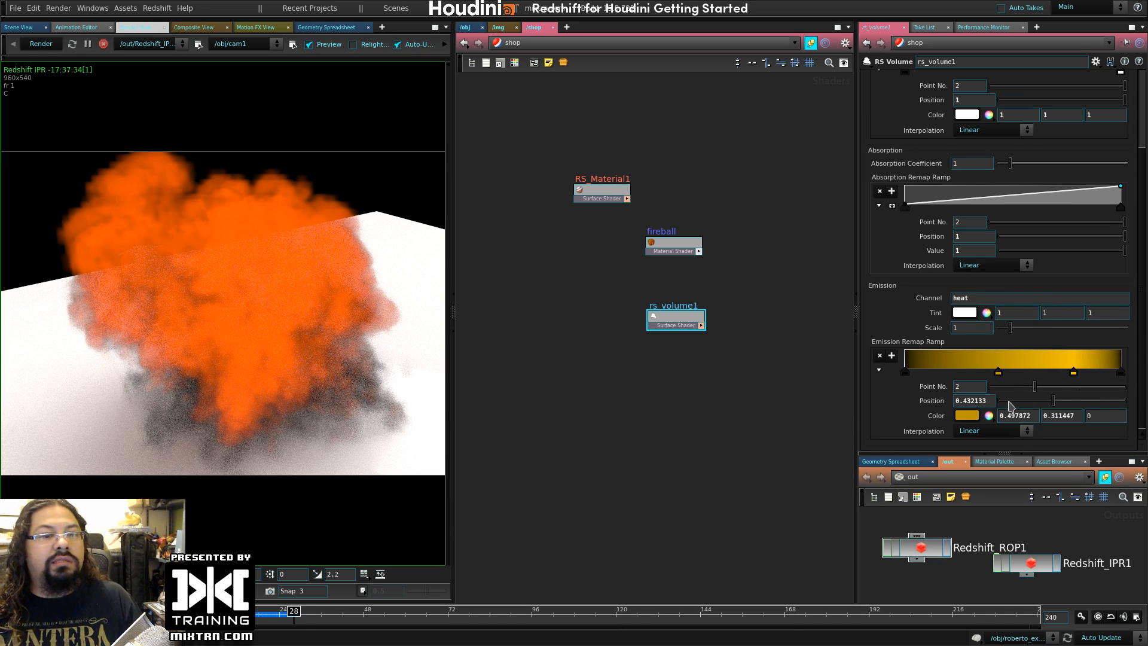
pyautogui.click(969, 416)
pyautogui.click(944, 141)
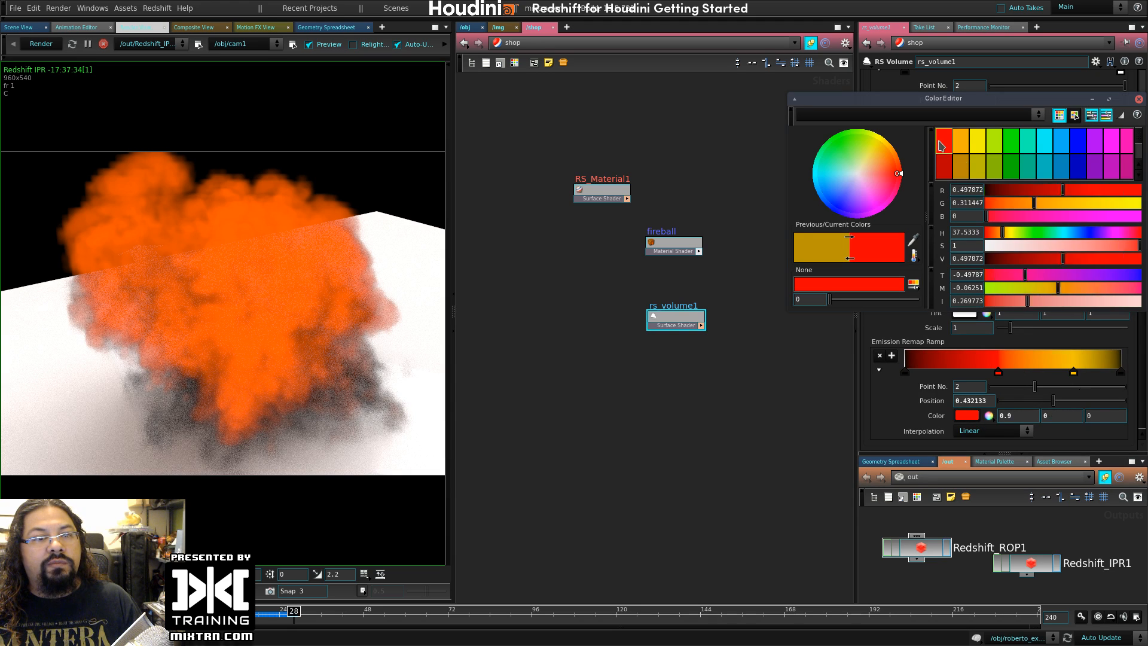
pyautogui.click(961, 151)
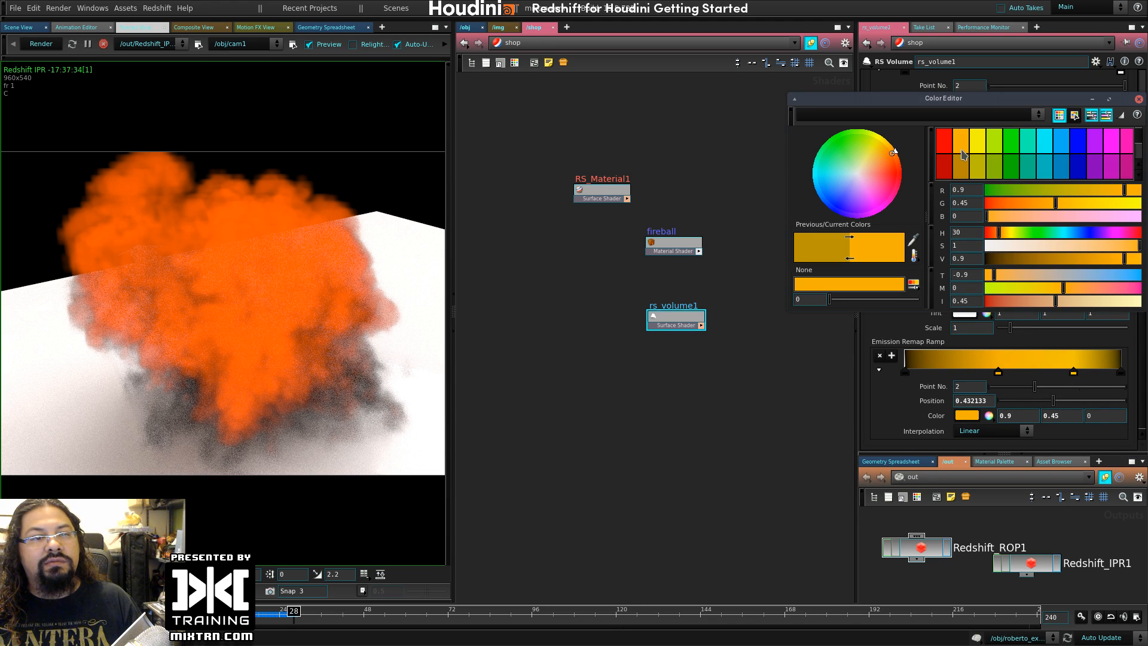
pyautogui.moveTo(1108, 294); pyautogui.dragTo(1086, 290)
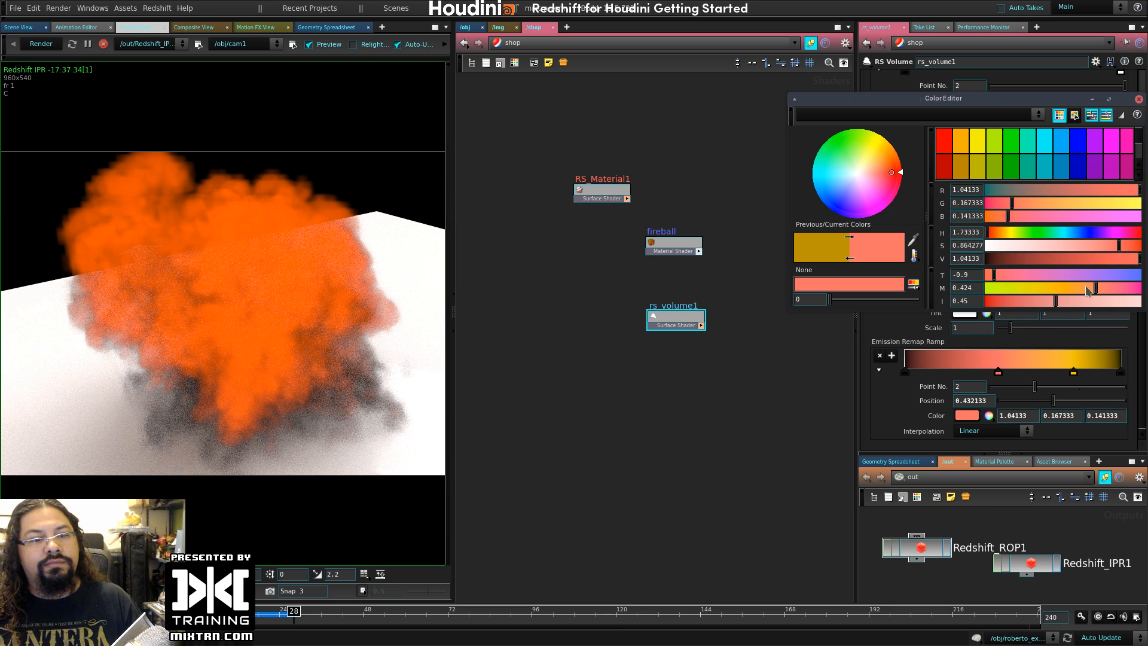
pyautogui.moveTo(1011, 201); pyautogui.dragTo(992, 204)
pyautogui.moveTo(1049, 300); pyautogui.dragTo(1008, 303)
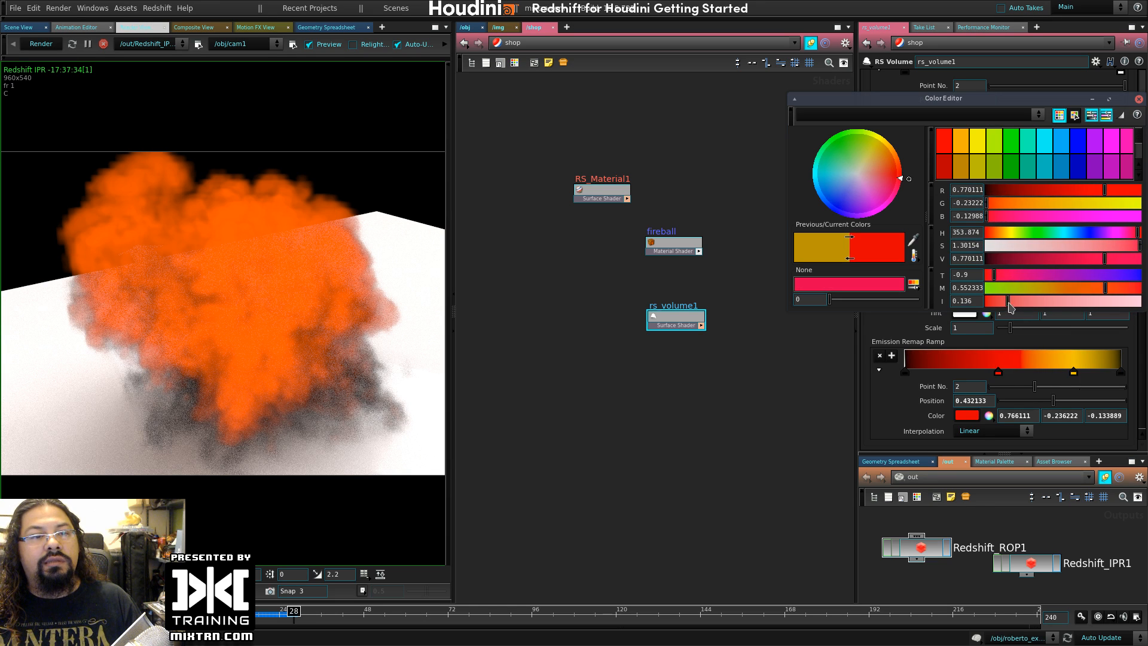
pyautogui.click(1139, 100)
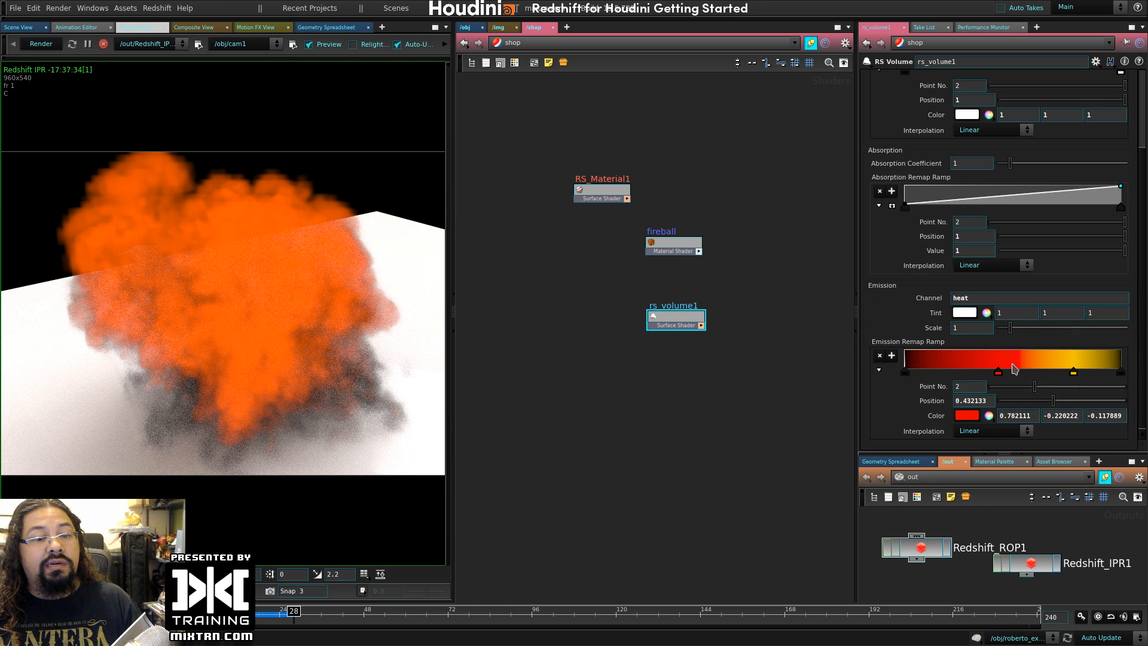
# - Move the red emission ramp point to about position 0.27 and turn it orange by raising its green component
pyautogui.moveTo(997, 372); pyautogui.dragTo(962, 372)
pyautogui.click(991, 417)
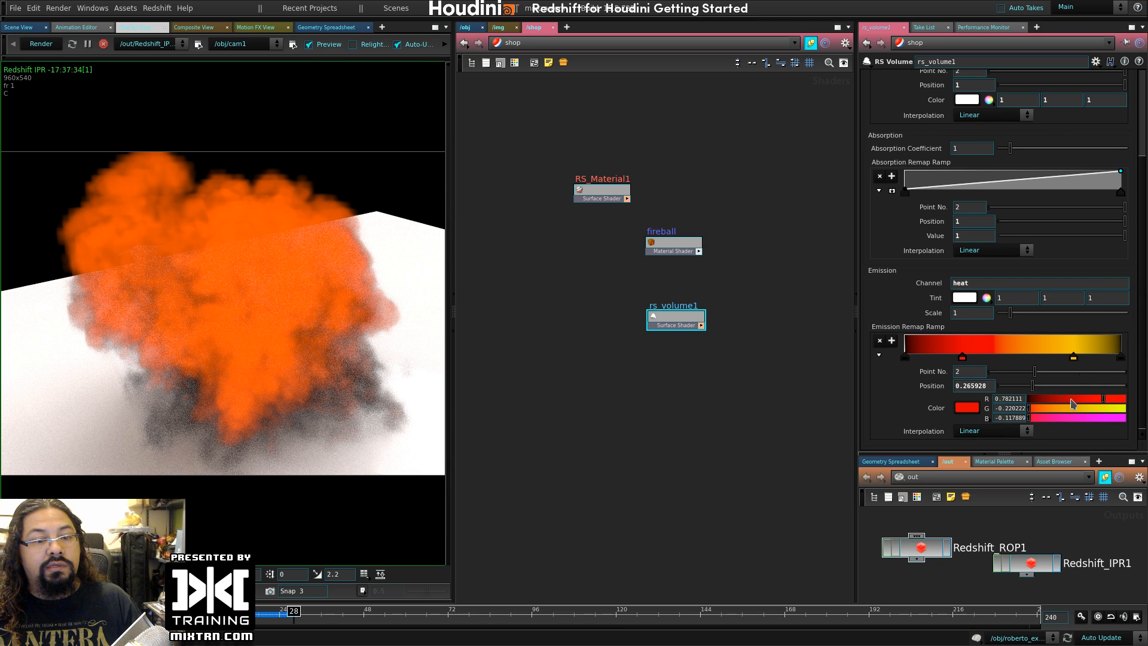
pyautogui.click(1037, 410)
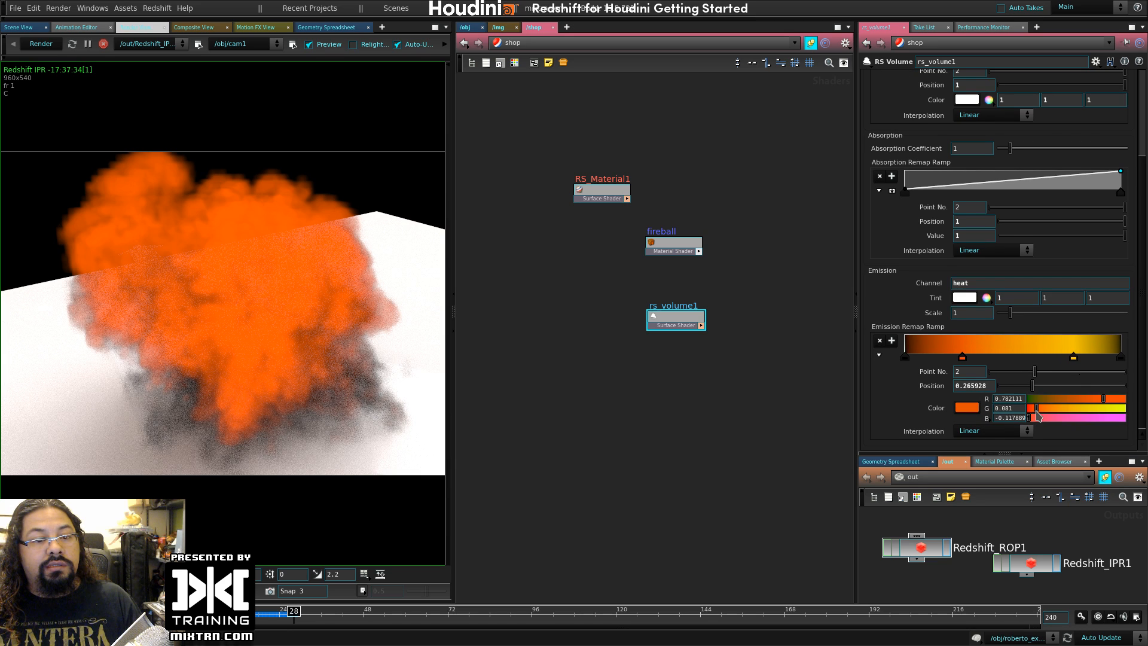
# - Shift the amber emission ramp point to about position 0.76 and start the Redshift IPR render
pyautogui.click(1073, 356)
pyautogui.moveTo(1073, 357); pyautogui.dragTo(1068, 357)
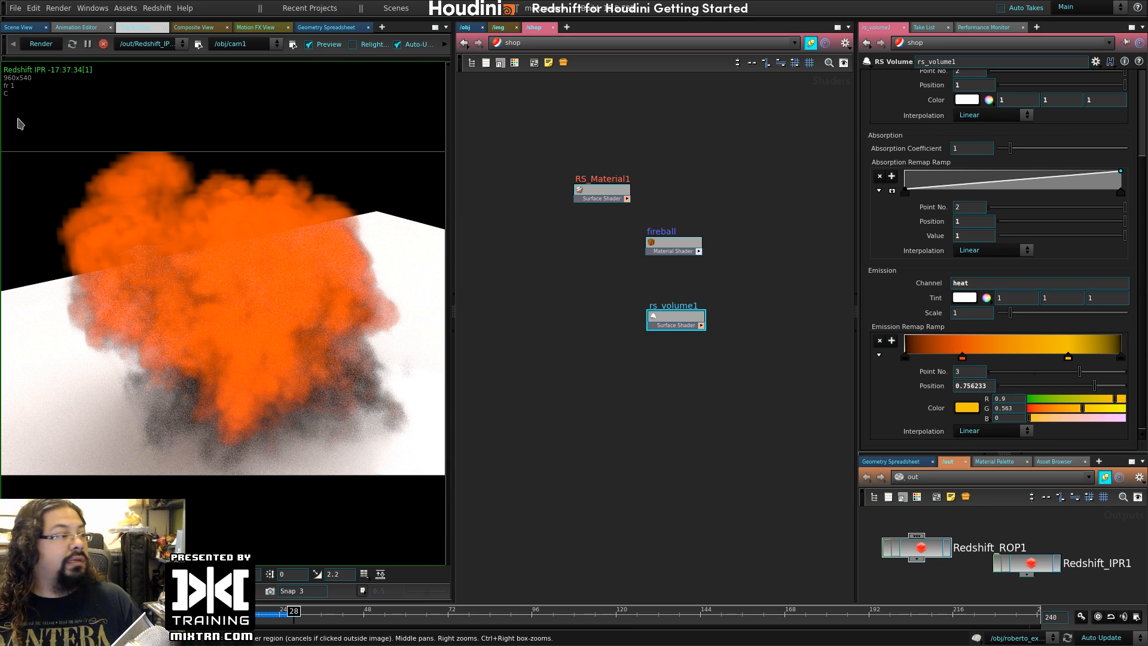
pyautogui.click(41, 44)
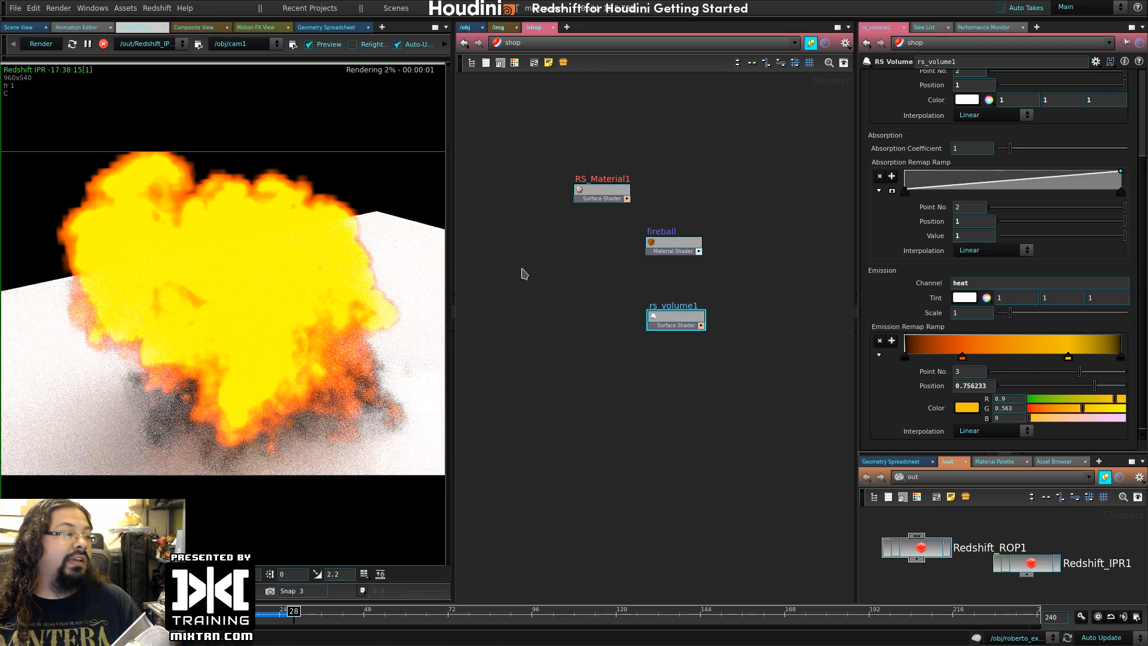
# - Add emission ramp points at about positions 0.11 and 0.21, and colour the second one black
pyautogui.click(928, 355)
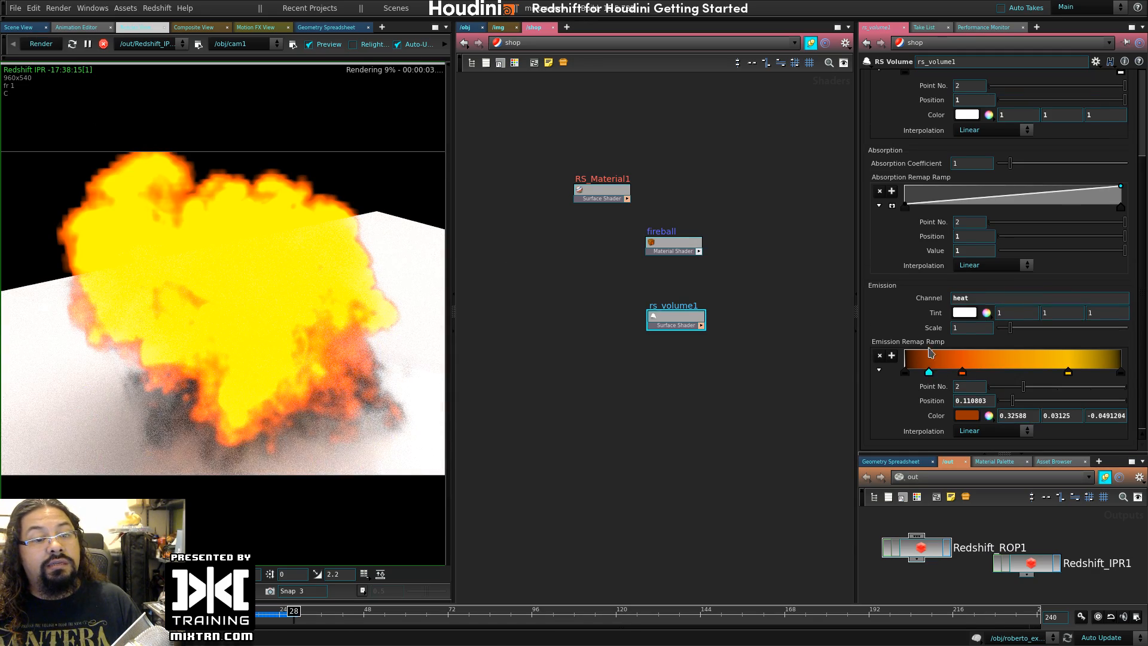
pyautogui.click(905, 372)
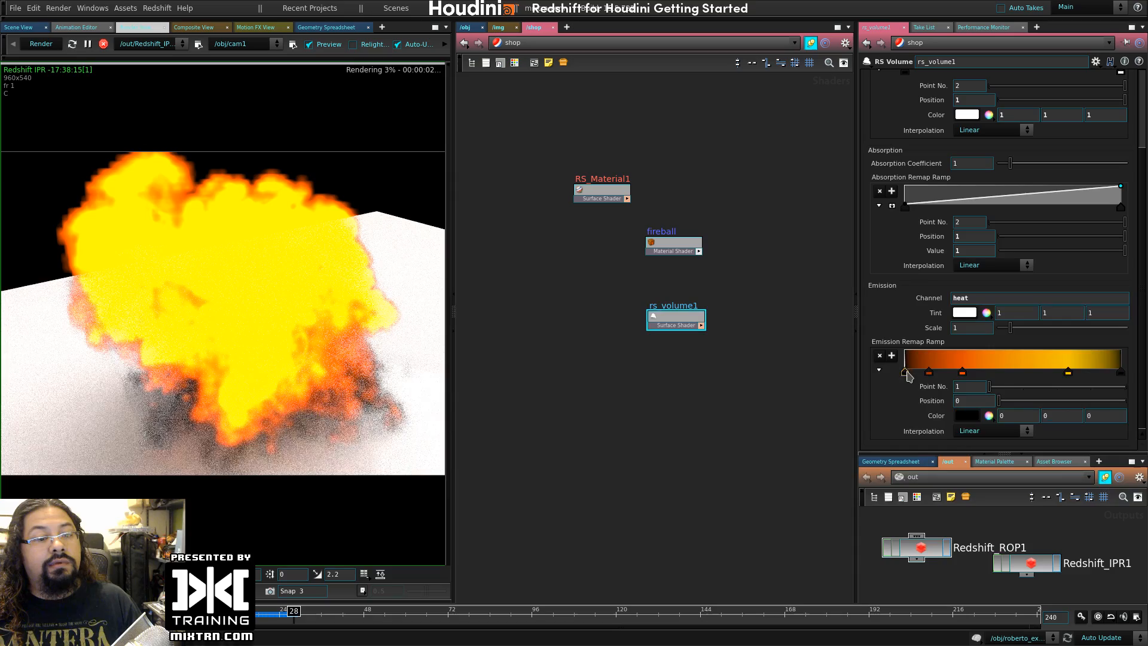
pyautogui.click(950, 370)
pyautogui.click(971, 416)
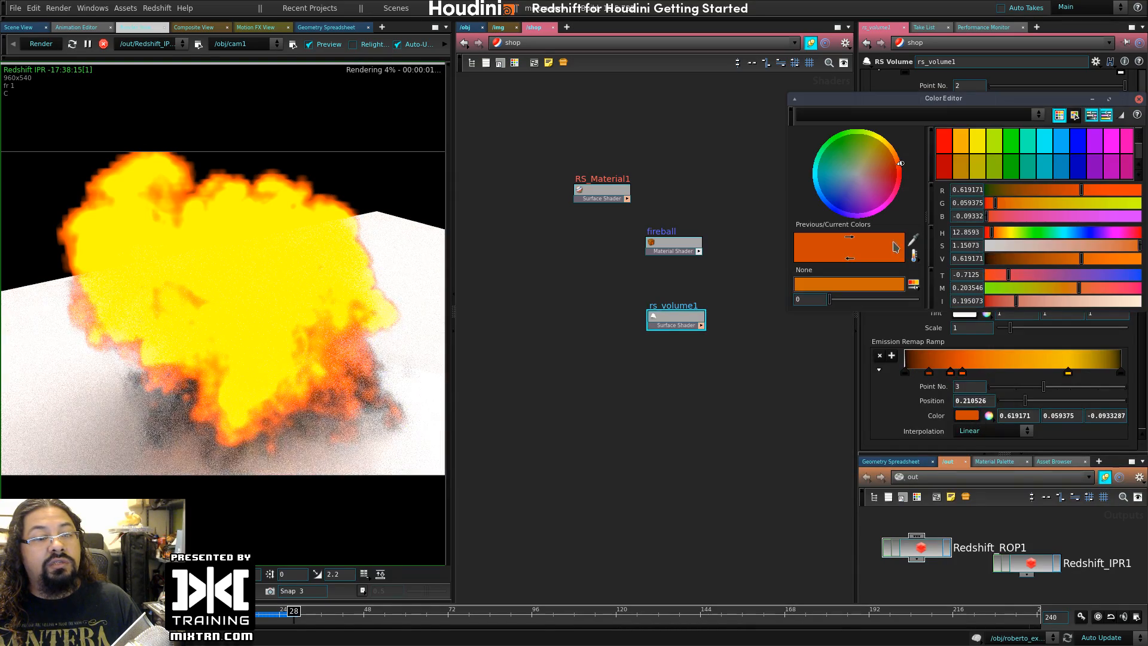
pyautogui.moveTo(1029, 258); pyautogui.dragTo(948, 259)
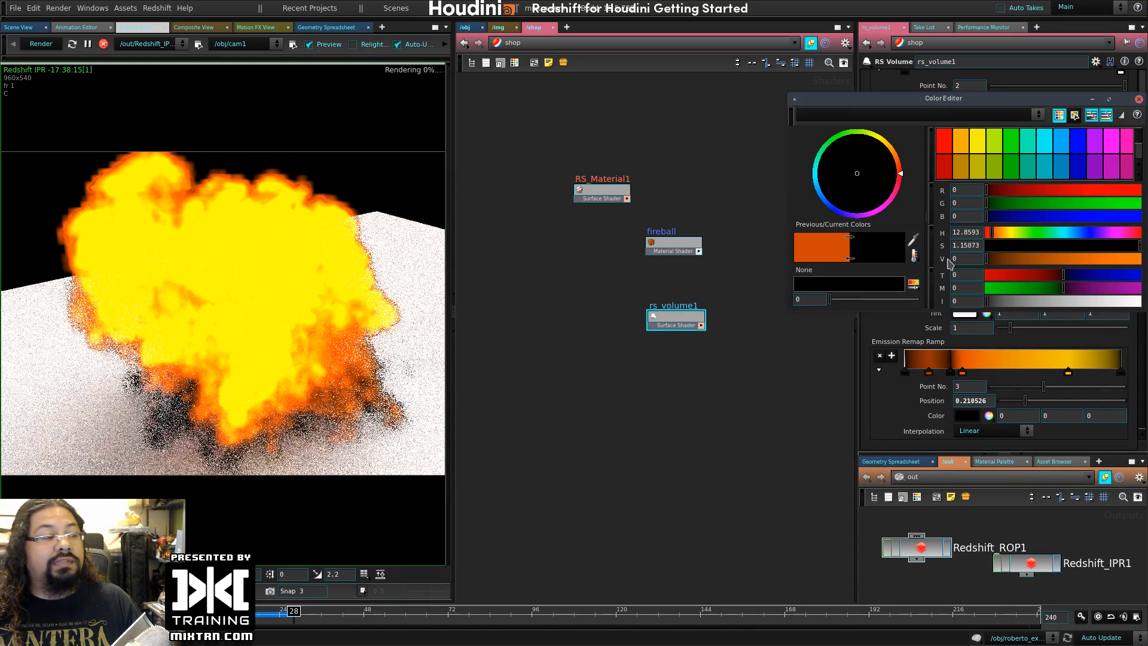
pyautogui.click(1139, 99)
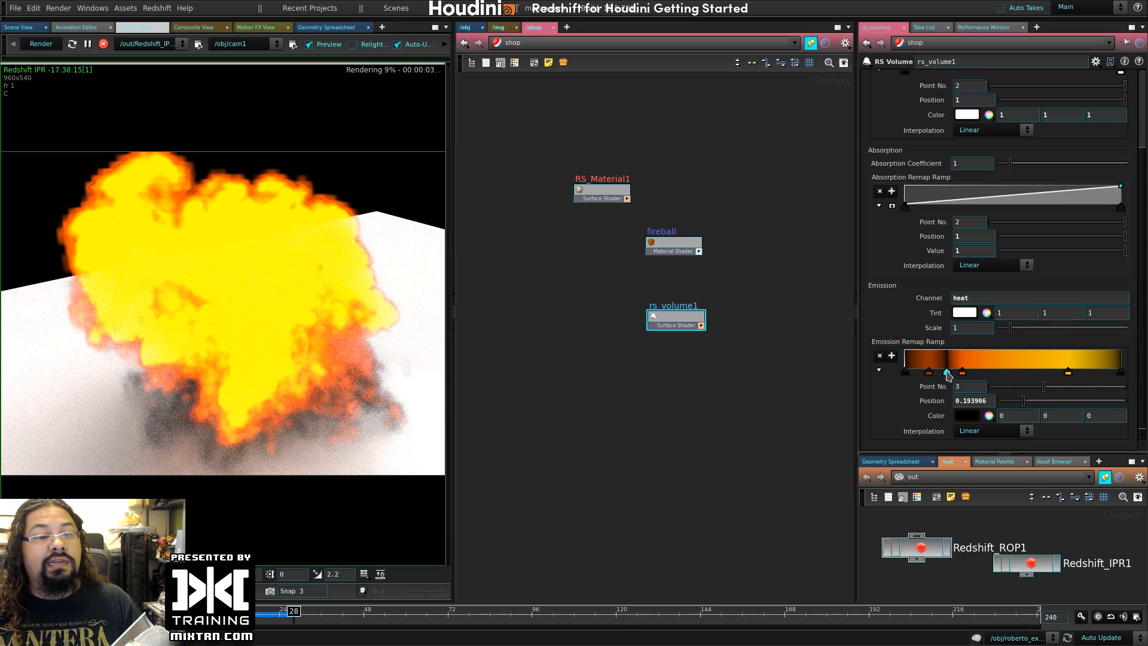
# - Spread out the emission ramp with the black point near 0.42, the orange point near 0.63 and an additional amber point near 0.29
pyautogui.click(1087, 368)
pyautogui.moveTo(1086, 372); pyautogui.dragTo(1027, 373)
pyautogui.moveTo(947, 373); pyautogui.dragTo(1040, 373)
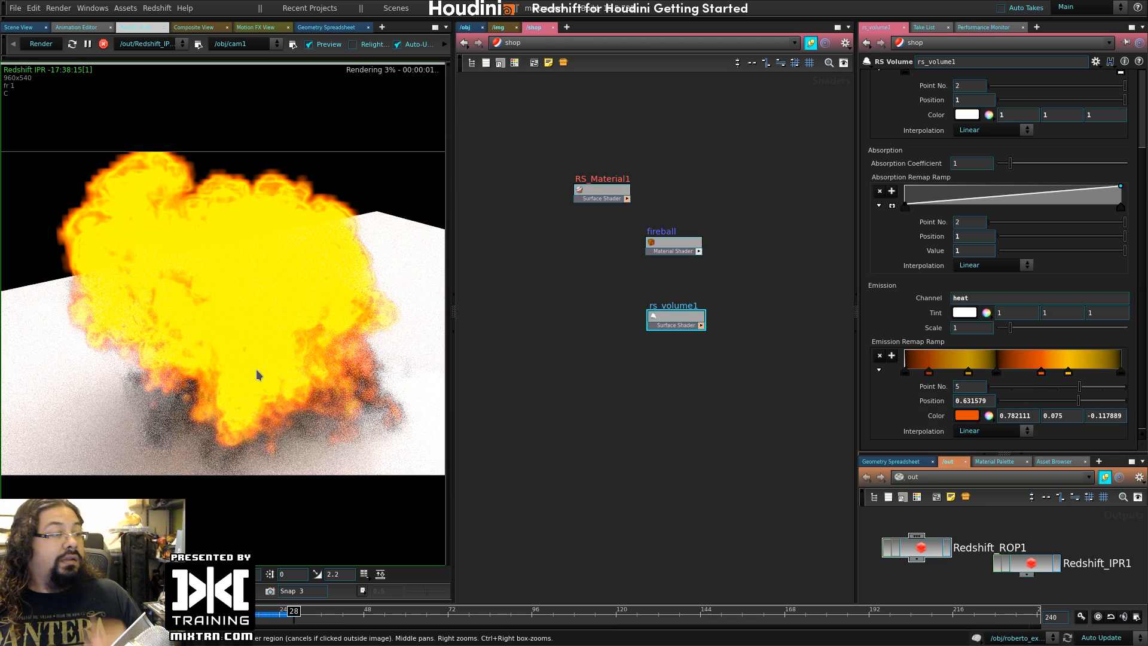
# - Raise the volume shader's absorption coefficient to 2.75
pyautogui.scroll(3, 930, 206)
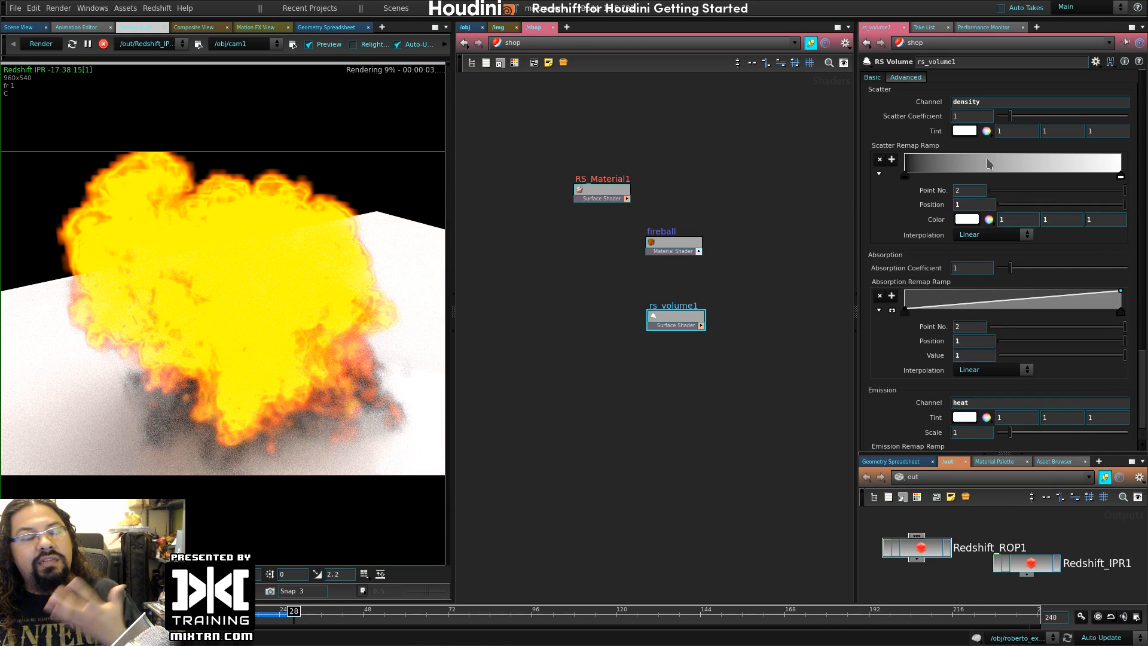
pyautogui.click(908, 76)
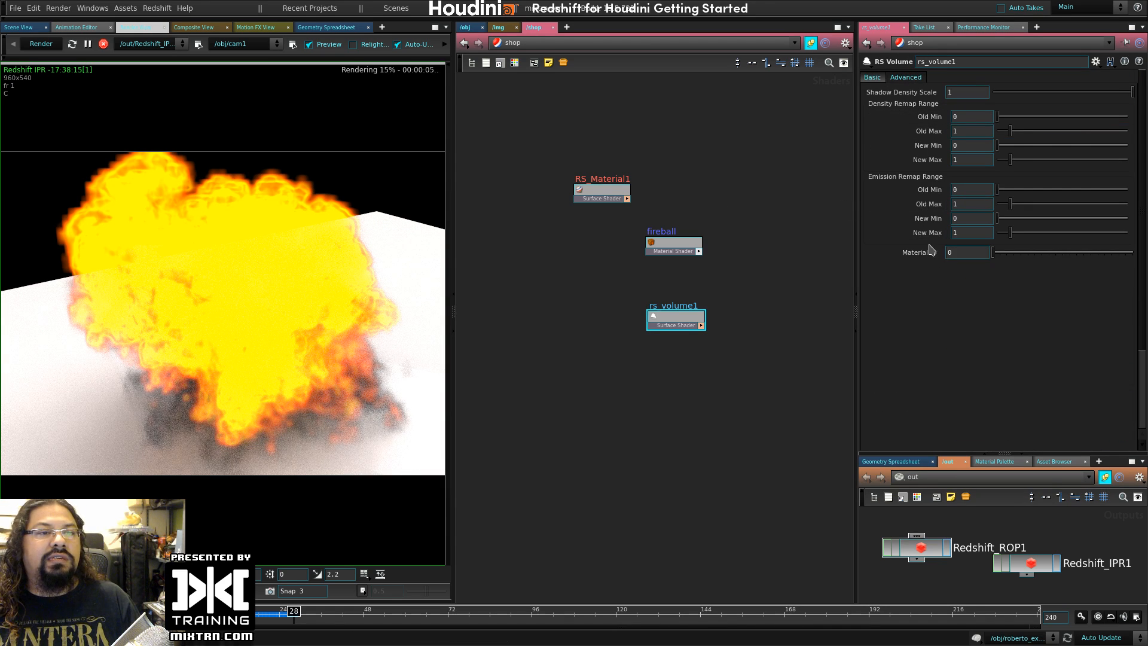
pyautogui.click(888, 74)
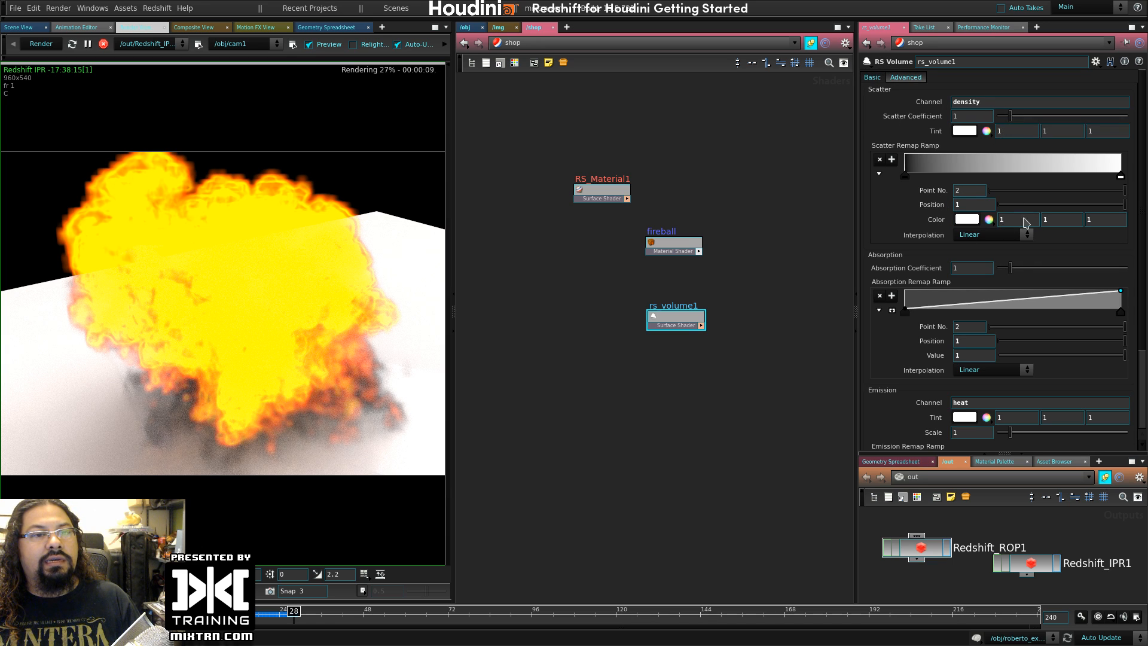
pyautogui.moveTo(1009, 268)
pyautogui.mouseDown()
pyautogui.moveTo(1128, 269)
pyautogui.moveTo(1009, 270)
pyautogui.moveTo(1039, 274)
pyautogui.moveTo(1021, 278)
pyautogui.mouseUp()
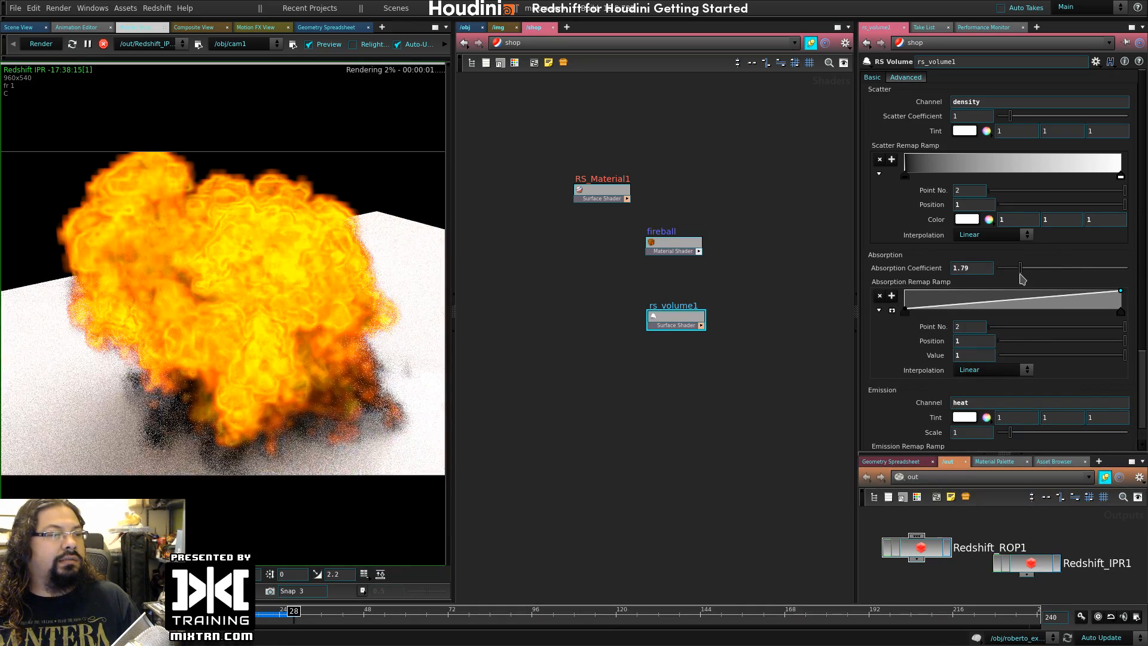
# - Set the emission remap range to old min 0.1, old max 4.63 and new max 4.72, and the density range's old max to 5.69 and new max to 5.05
pyautogui.scroll(-10, 1013, 242)
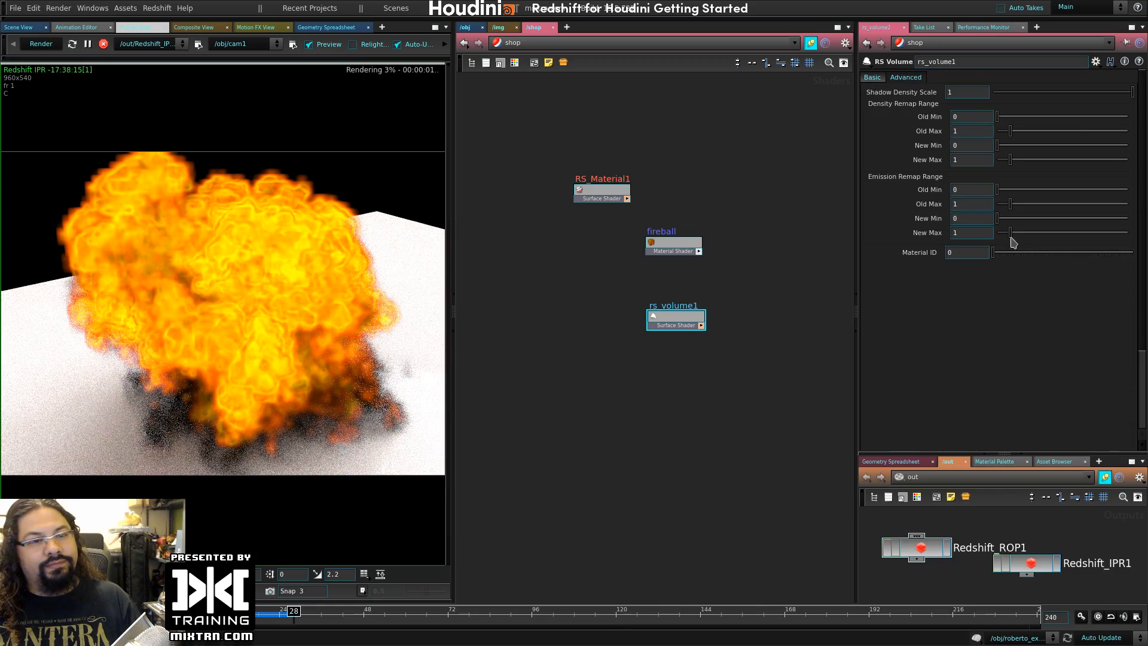
pyautogui.moveTo(1030, 211); pyautogui.dragTo(1058, 236)
pyautogui.click(950, 190)
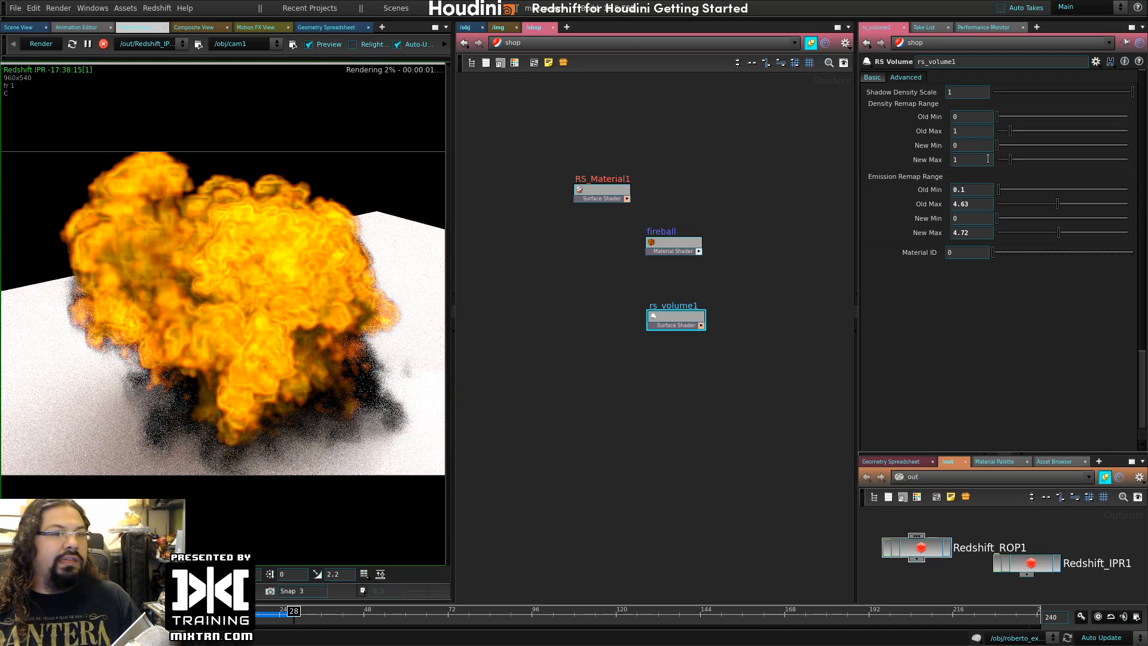
pyautogui.moveTo(1010, 131); pyautogui.dragTo(1070, 132)
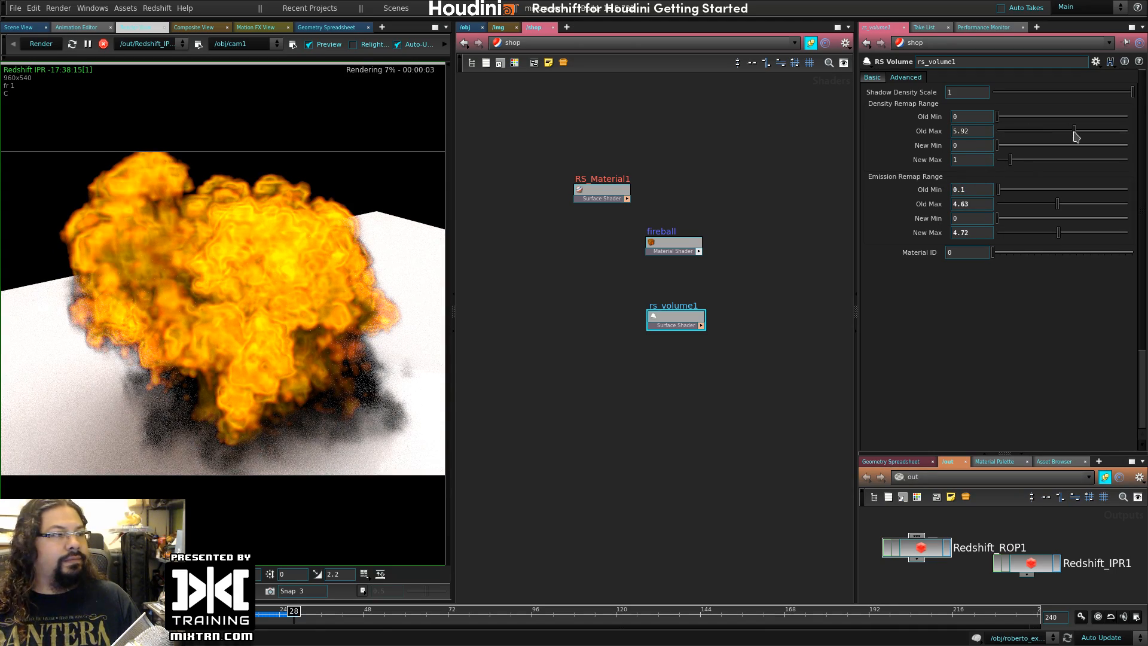
pyautogui.moveTo(1009, 160); pyautogui.dragTo(1061, 170)
# - Move the black emission ramp point to about 0.46 and colour it dark red with red 0.138, and shift the amber point to about 0.21
pyautogui.click(871, 78)
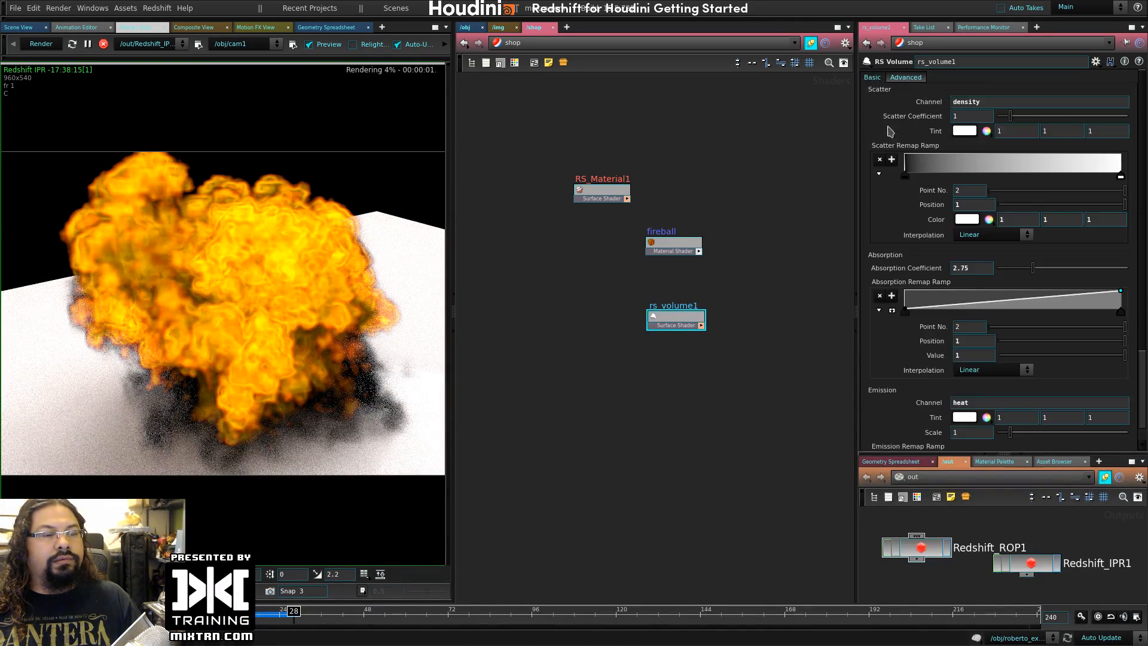
pyautogui.scroll(-3, 943, 297)
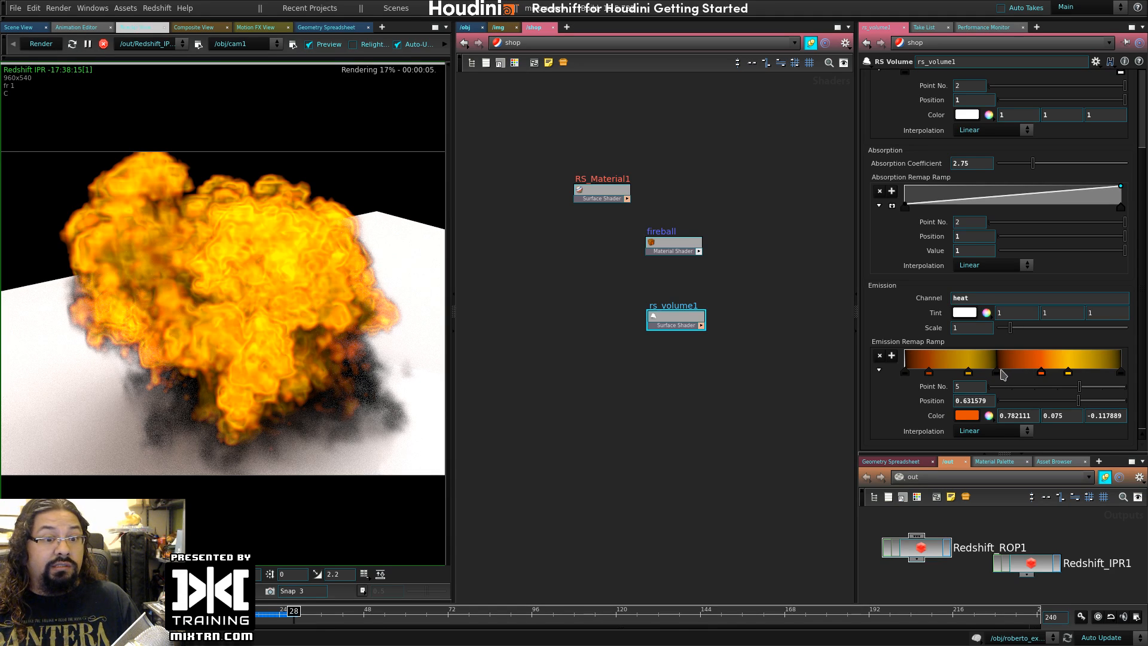
pyautogui.moveTo(995, 373); pyautogui.dragTo(1043, 406)
pyautogui.click(990, 416)
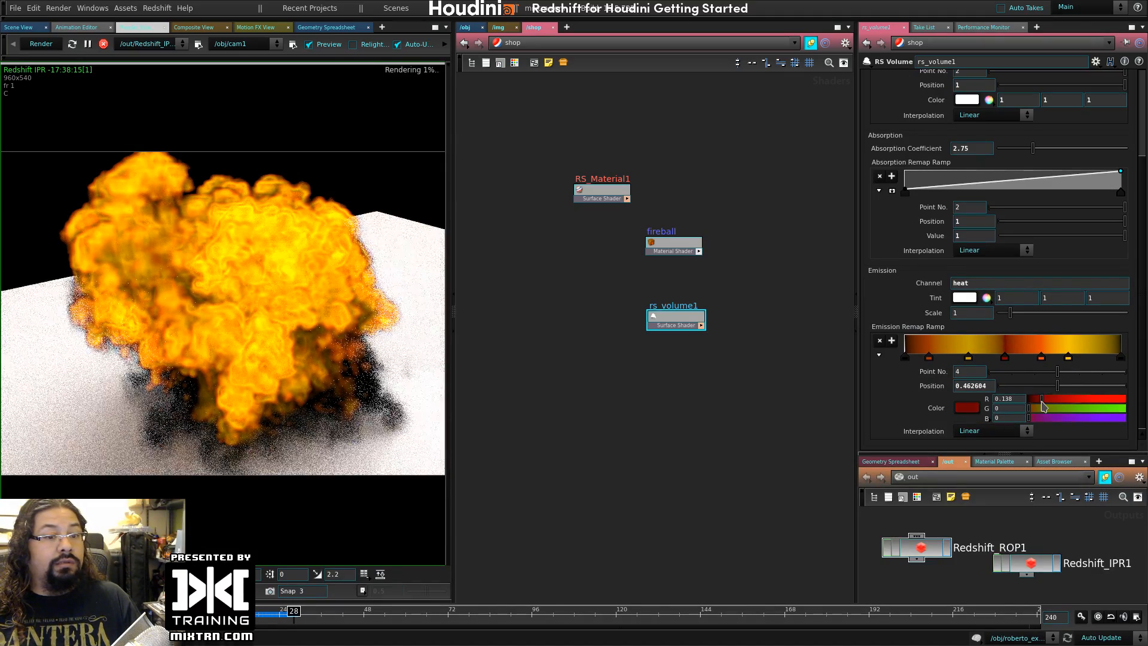
pyautogui.moveTo(968, 358)
pyautogui.mouseDown()
pyautogui.moveTo(1074, 360)
pyautogui.moveTo(917, 366)
pyautogui.moveTo(952, 367)
pyautogui.mouseUp()
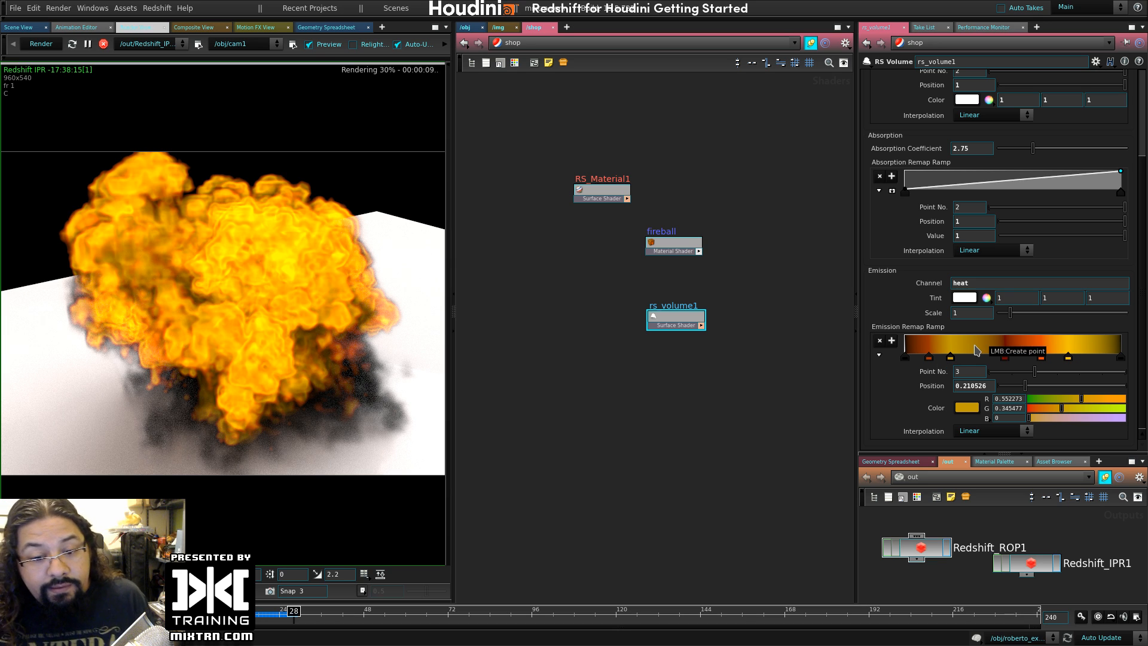
# - Reset the absorption coefficient to its default of 1
pyautogui.scroll(5, 919, 245)
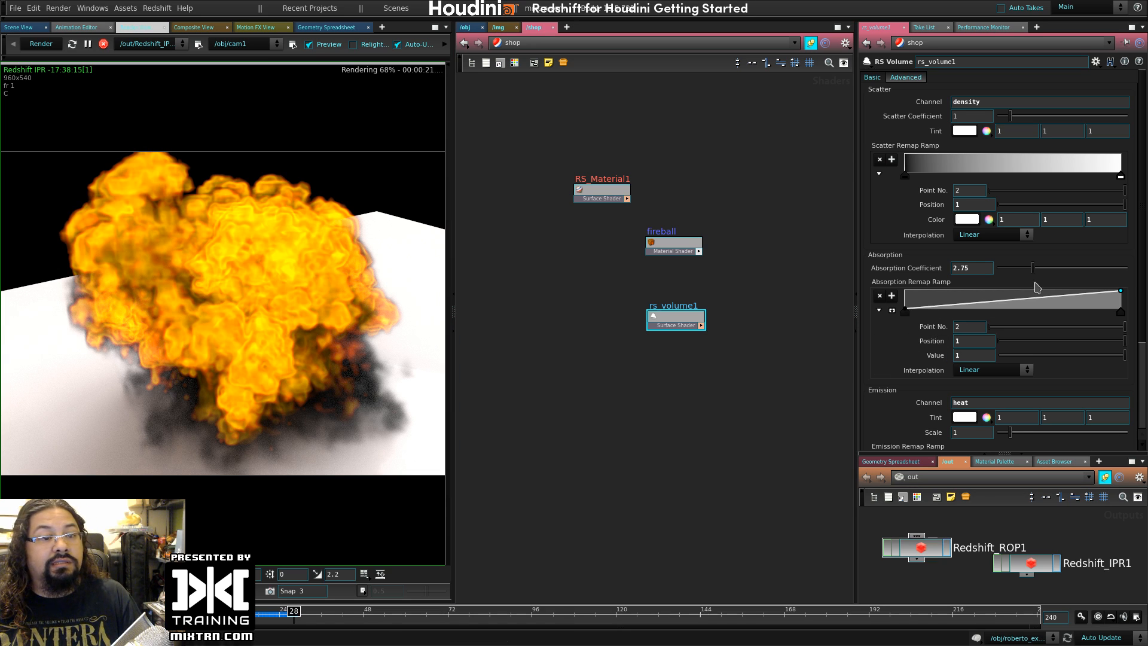
pyautogui.moveTo(1054, 267); pyautogui.dragTo(1023, 268)
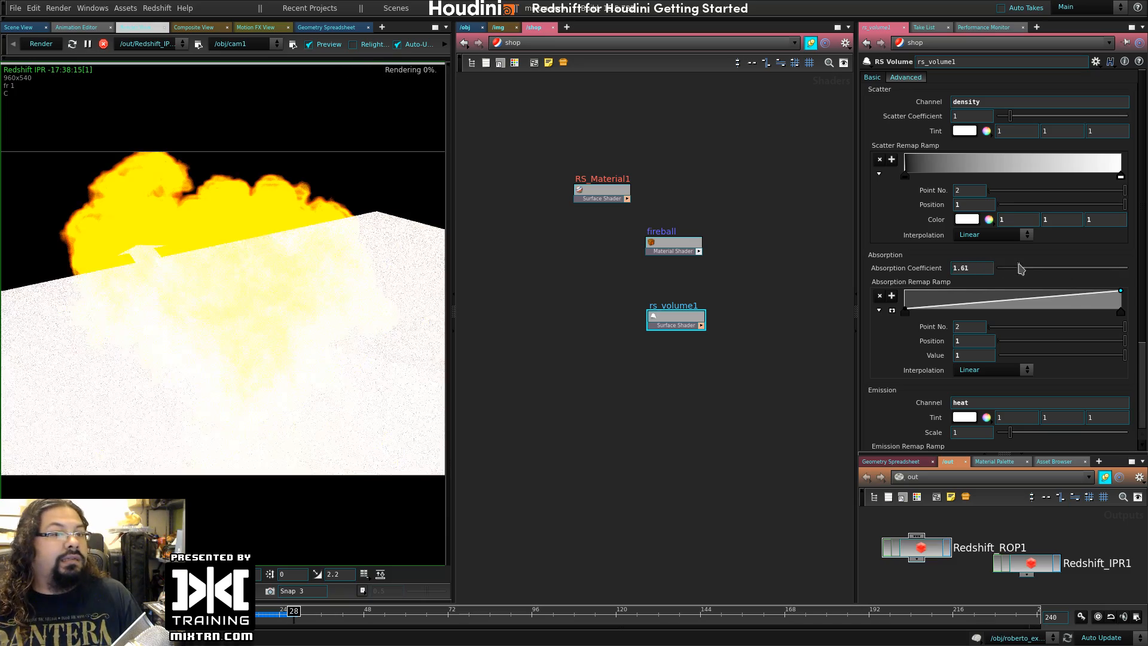
pyautogui.keyDown('ctrl'); pyautogui.middleClick(970, 268); pyautogui.keyUp('ctrl')
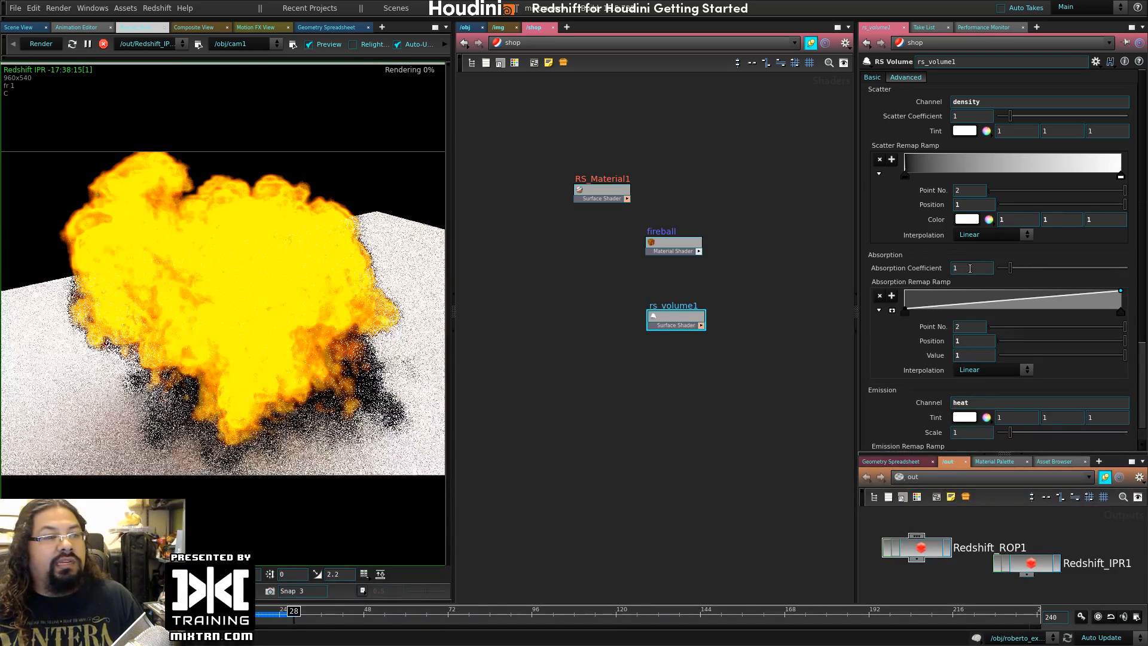
# - Add an absorption ramp point at about position 0.6 with value 0.23, and lower the emission scale to 0.6
pyautogui.click(1024, 309)
pyautogui.moveTo(1024, 311)
pyautogui.mouseDown()
pyautogui.moveTo(1067, 302)
pyautogui.moveTo(1014, 294)
pyautogui.moveTo(1035, 308)
pyautogui.mouseUp()
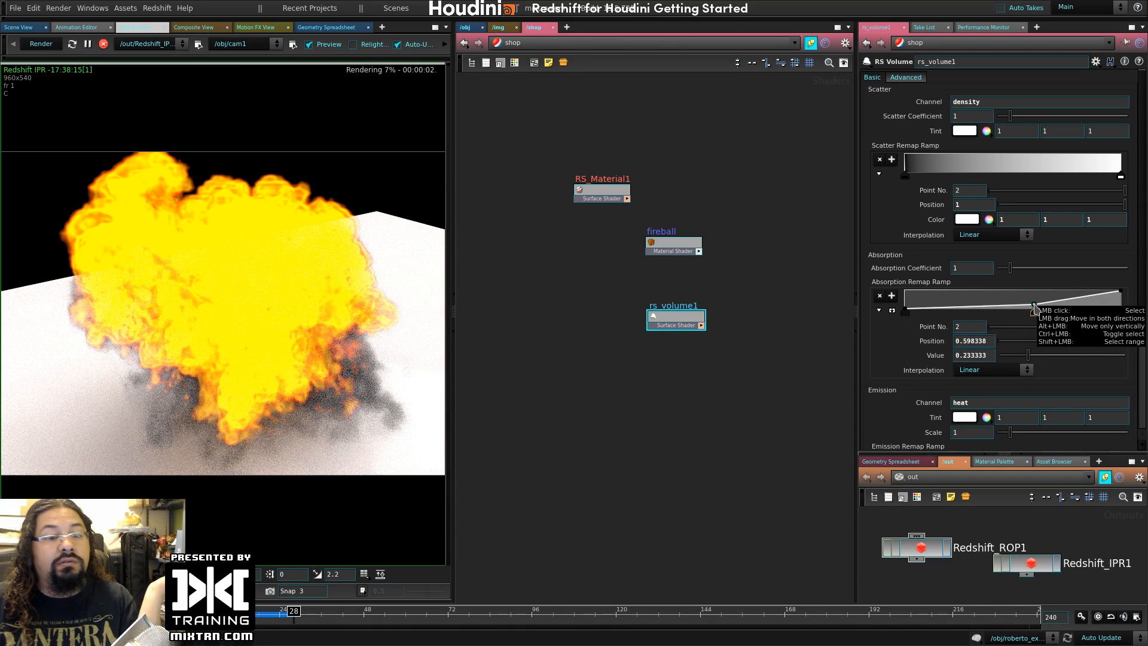
pyautogui.scroll(-3, 1003, 350)
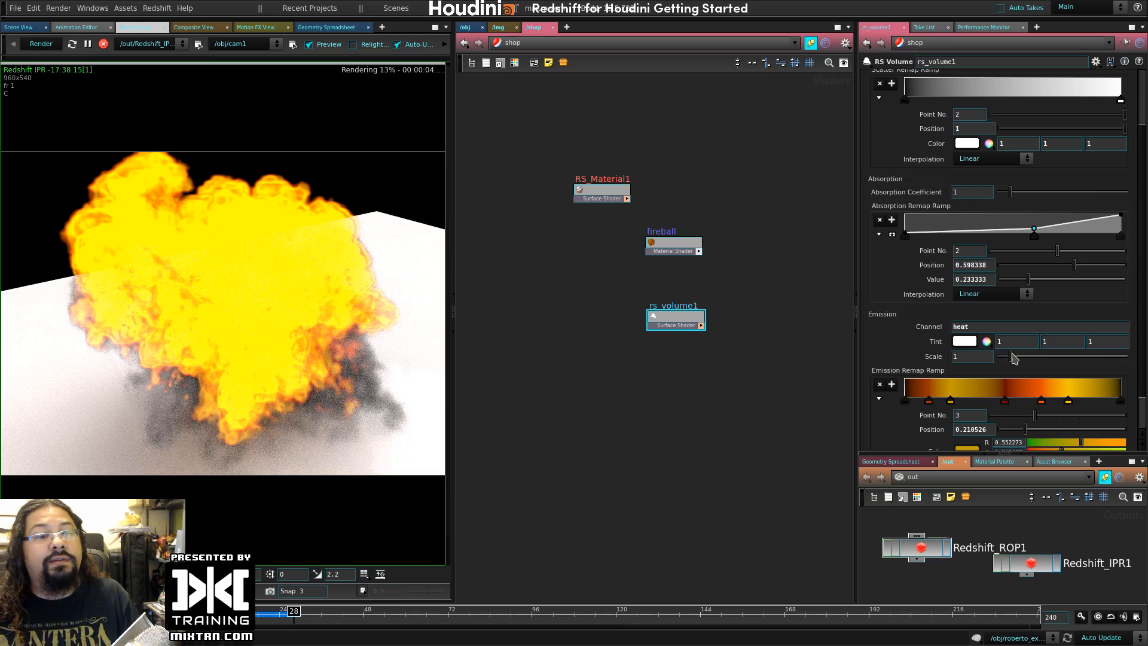
pyautogui.moveTo(1004, 359); pyautogui.dragTo(1007, 360)
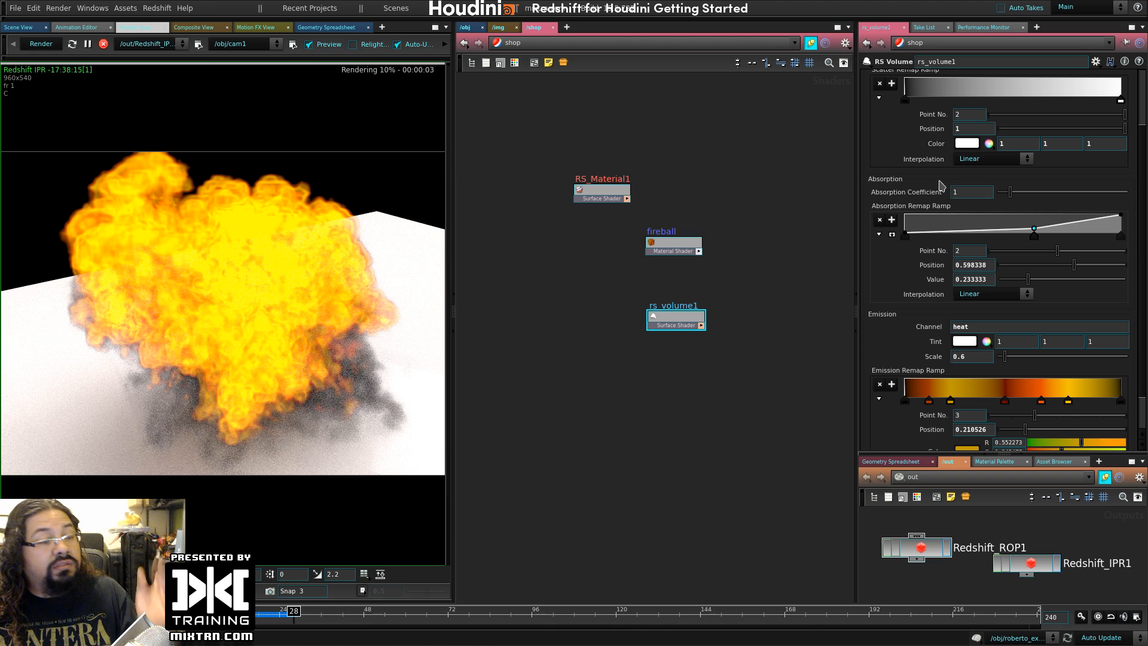
# - Set the emission range's old max to 5.73 and new max to 8.72, the density range's to 4.59 and 6.28, and shadow density scale to 10
pyautogui.scroll(10, 1138, 203)
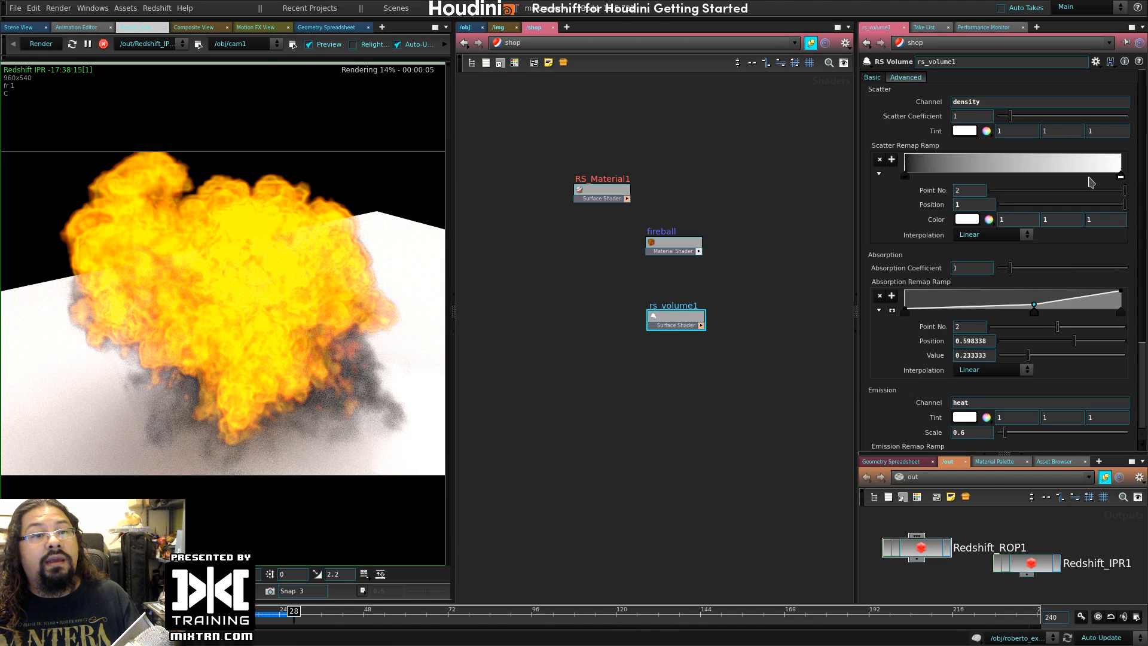
pyautogui.click(906, 77)
pyautogui.moveTo(1085, 210); pyautogui.dragTo(1110, 233)
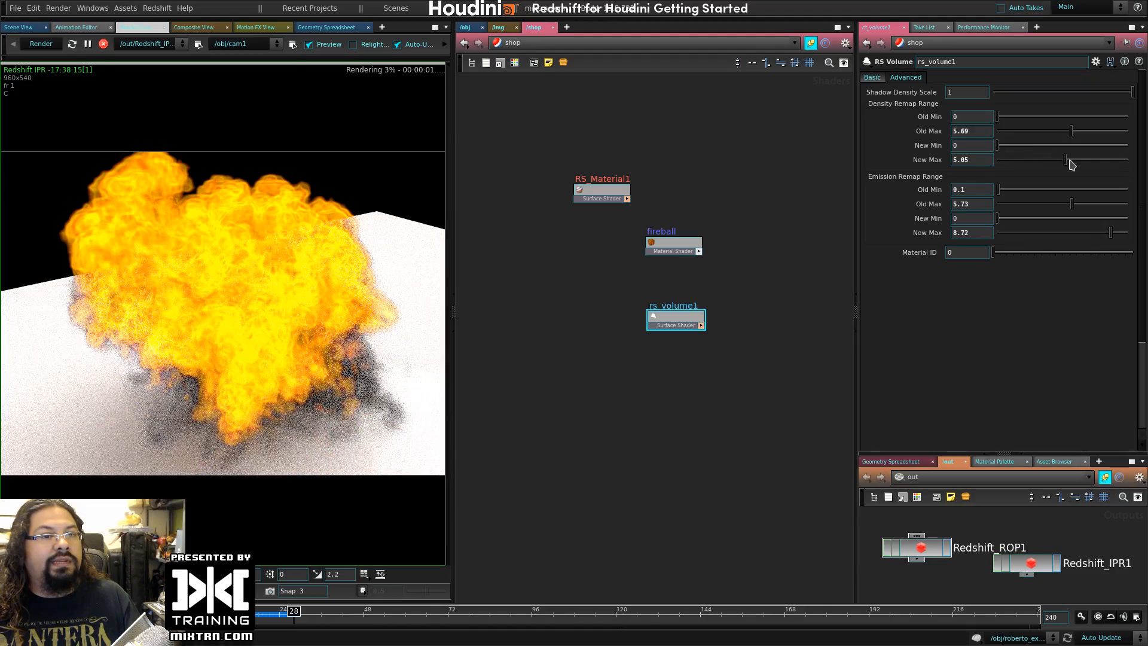
pyautogui.moveTo(1069, 160); pyautogui.dragTo(957, 117)
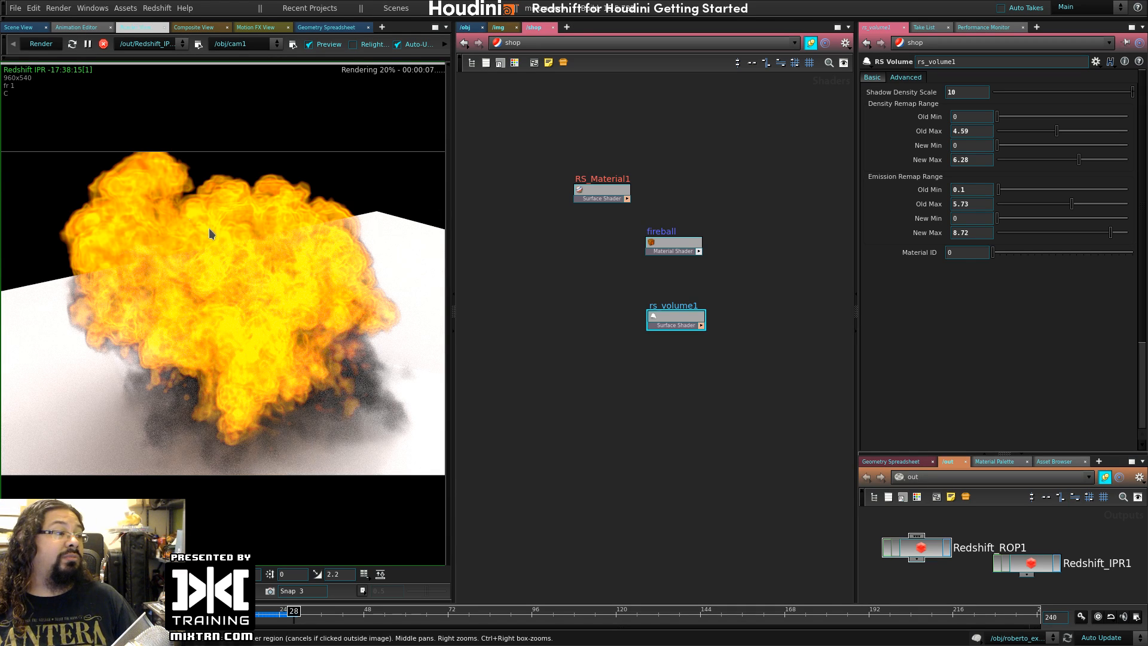
# - Stop the IPR render and return to the scene viewport and the object network
pyautogui.click(104, 44)
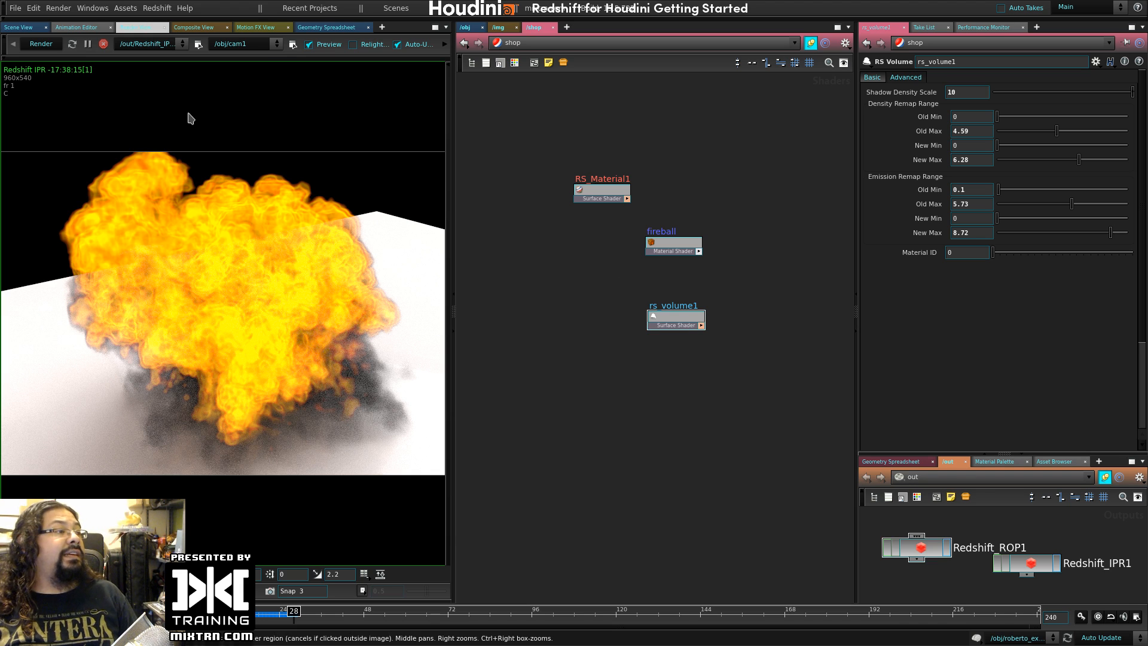
pyautogui.click(17, 27)
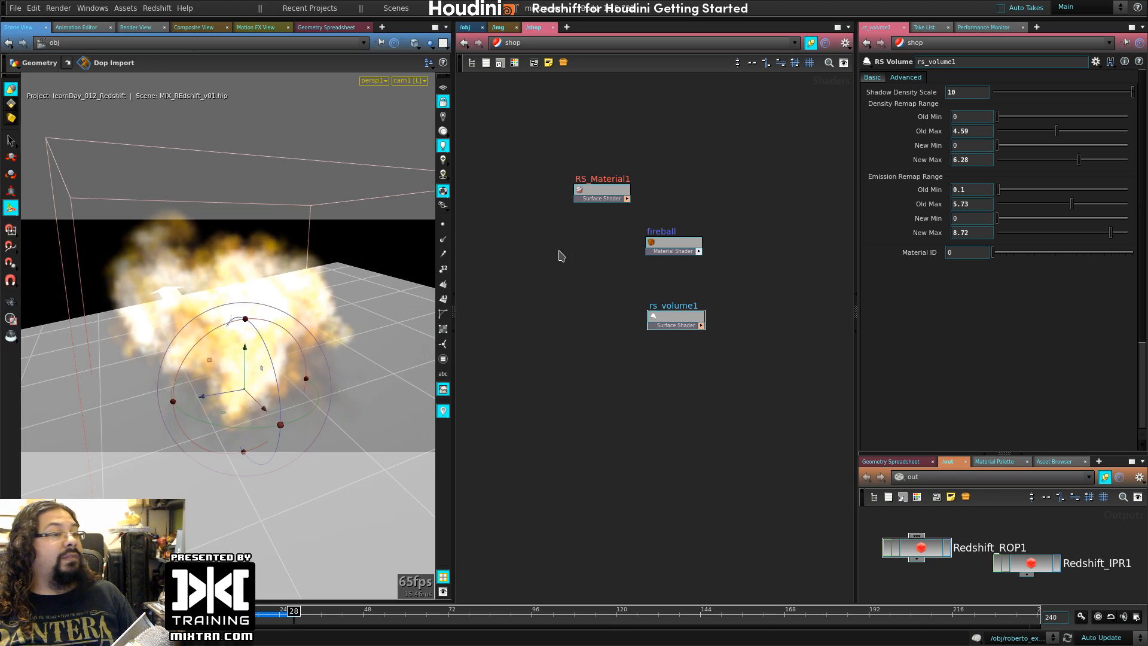
pyautogui.click(593, 190)
pyautogui.click(468, 30)
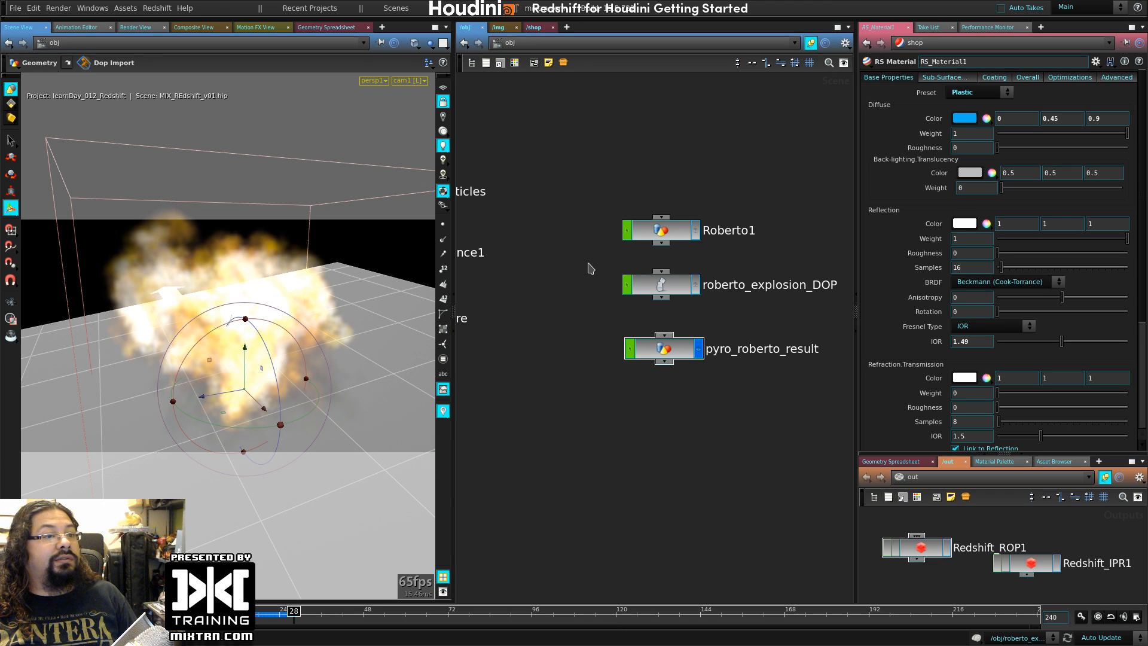
# - Turn off the display of pyro_roberto_result and display the particles object instead
pyautogui.click(697, 350)
pyautogui.moveTo(600, 377); pyautogui.dragTo(679, 408, button='middle')
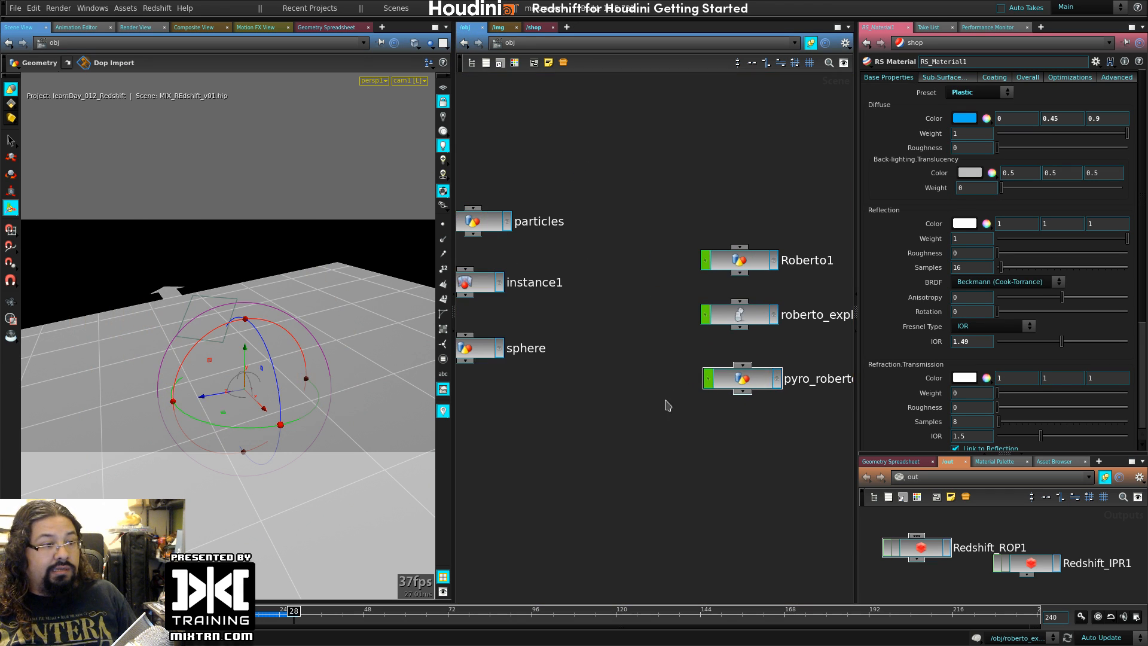
pyautogui.moveTo(586, 330); pyautogui.dragTo(747, 319, button='middle')
pyautogui.click(668, 210)
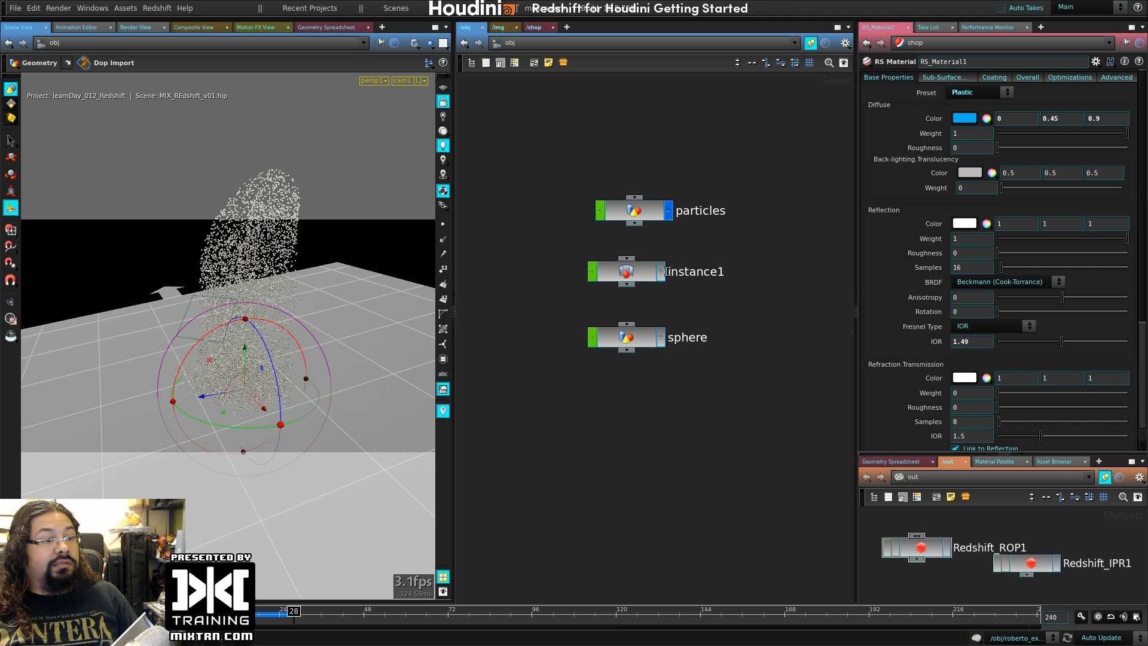
# - Turn off the display of the particles object and display instance1 instead
pyautogui.click(668, 210)
pyautogui.click(660, 271)
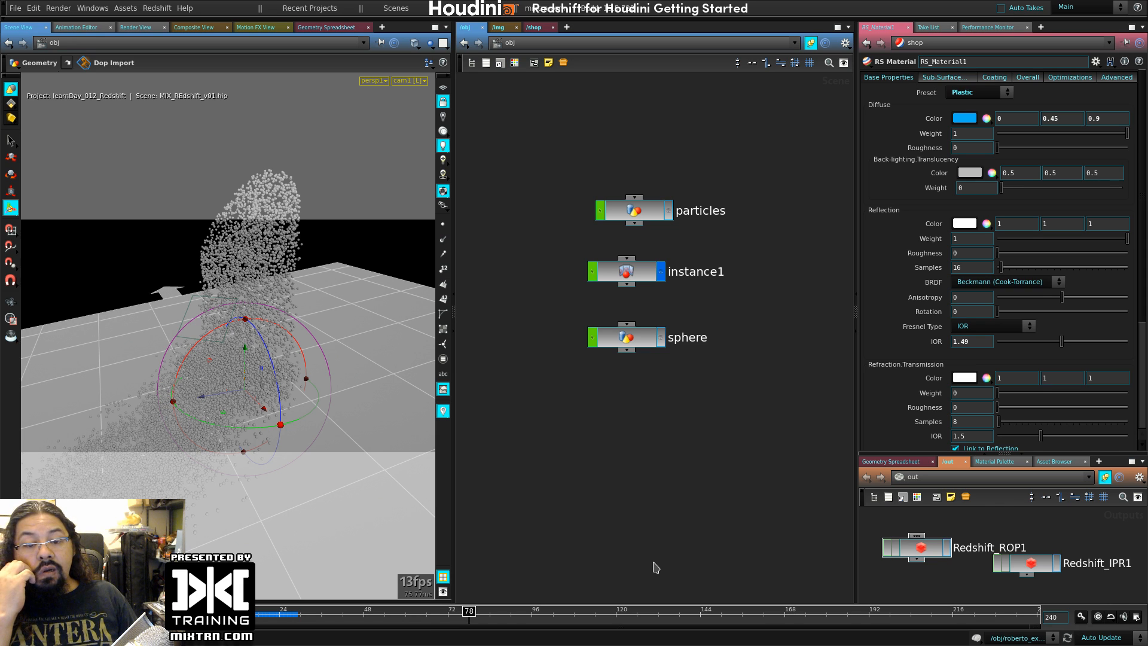
# - Examine rslight1 and the Light parameters of rslightdome1, including its volume contribution settings
pyautogui.moveTo(850, 444); pyautogui.dragTo(566, 413, button='middle')
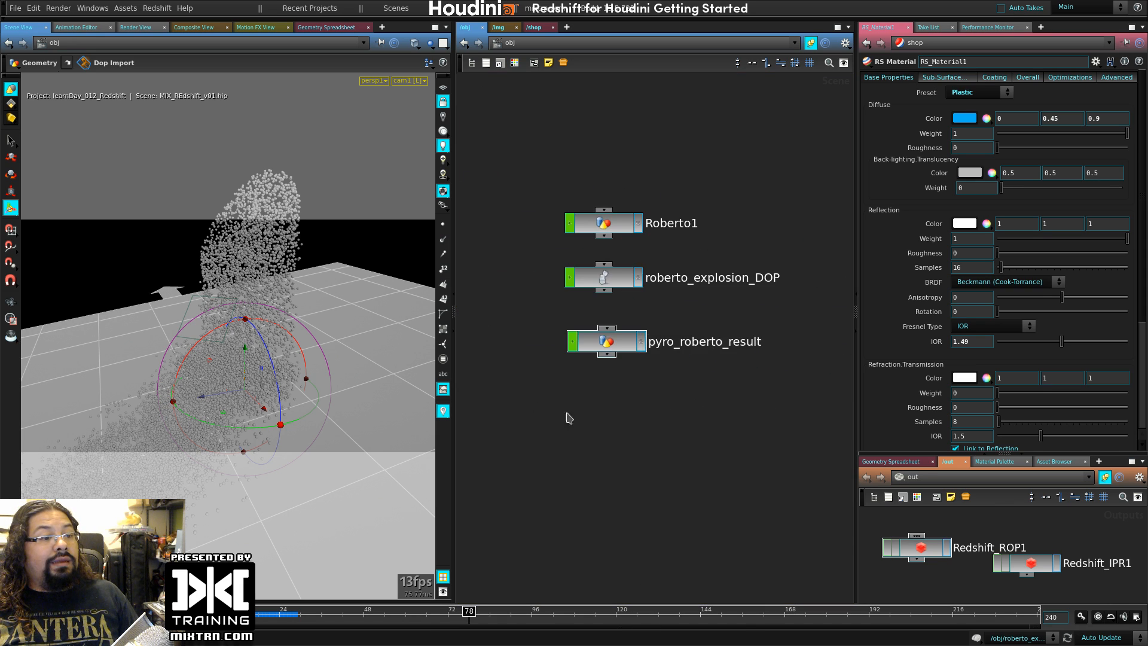
pyautogui.moveTo(617, 420); pyautogui.dragTo(526, 464, button='right')
pyautogui.moveTo(526, 464); pyautogui.dragTo(750, 396, button='middle')
pyautogui.moveTo(749, 395); pyautogui.dragTo(764, 387, button='right')
pyautogui.moveTo(764, 388); pyautogui.dragTo(593, 461, button='middle')
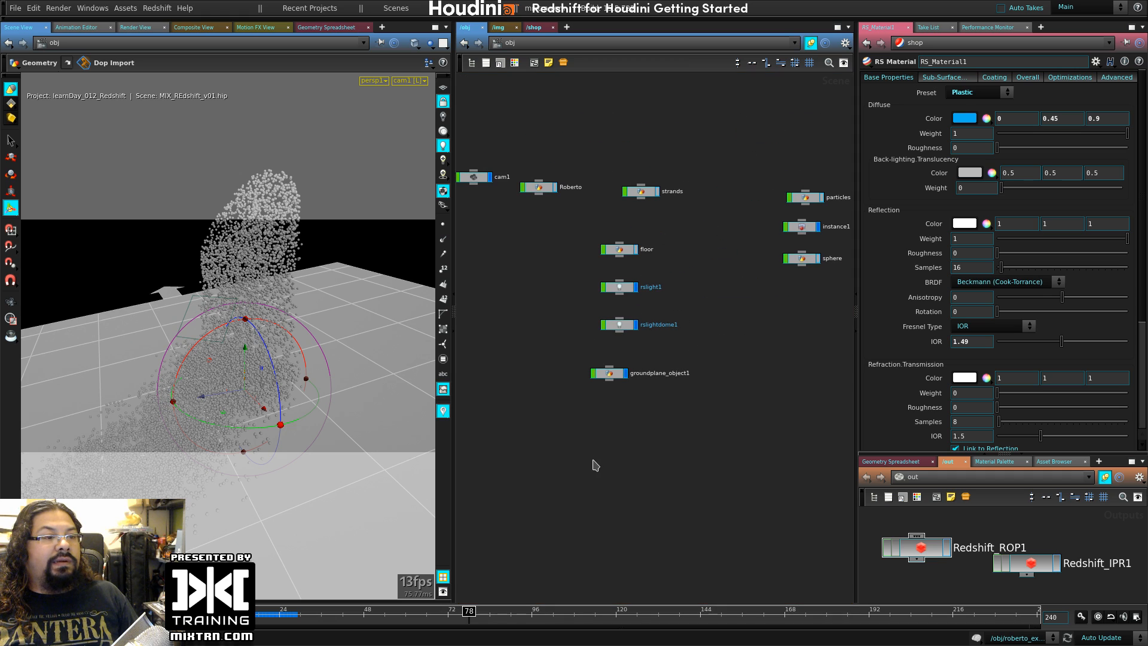
pyautogui.click(616, 287)
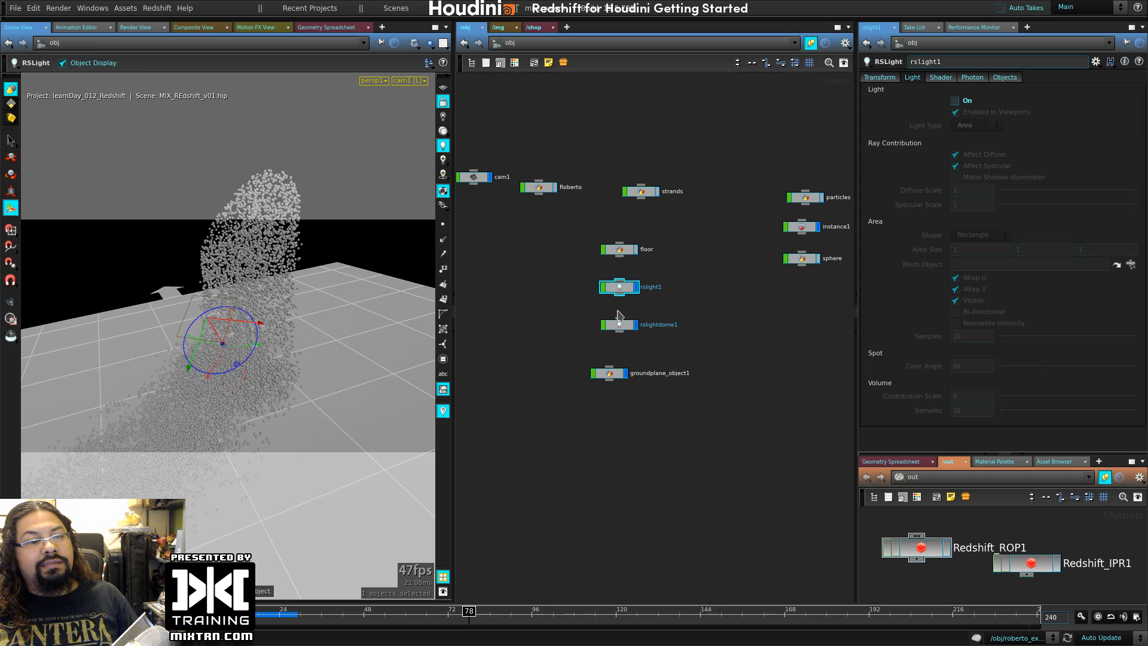
pyautogui.moveTo(581, 306); pyautogui.dragTo(682, 339)
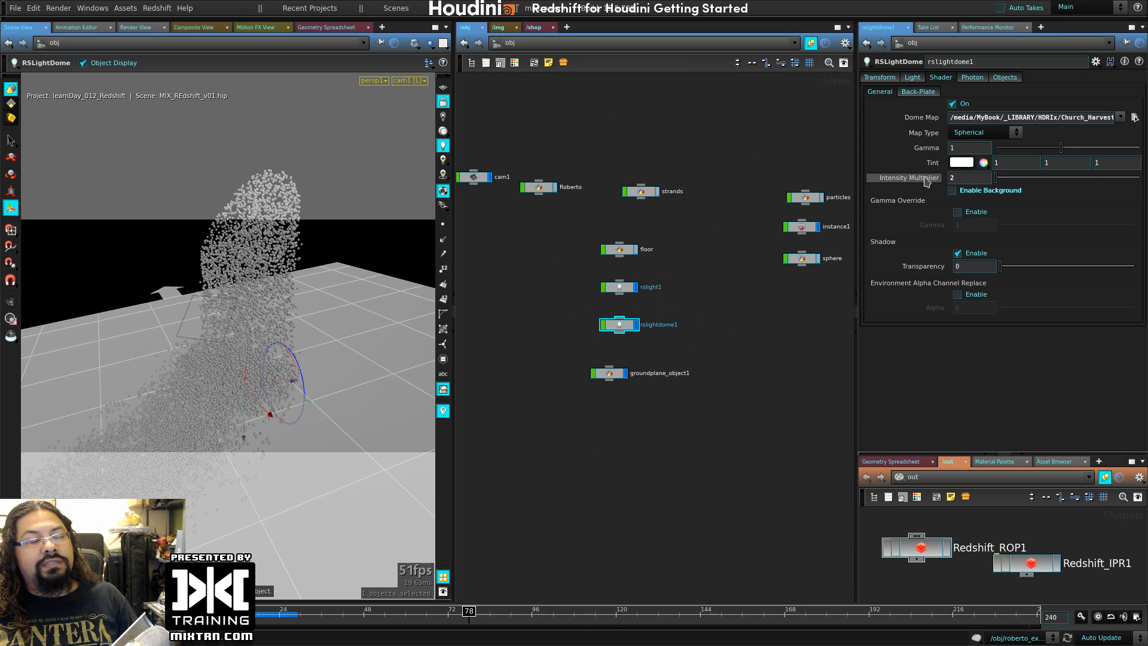
pyautogui.click(912, 79)
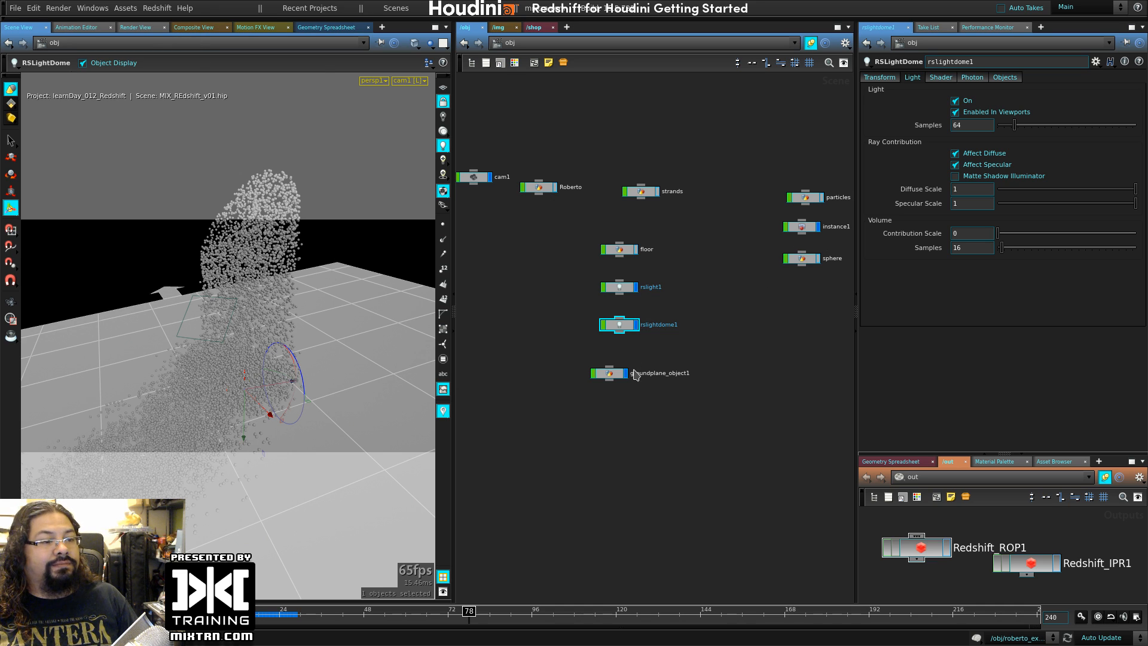
# - Swap the display from instance1 to pyro_roberto_result and start a Redshift IPR render of it through cam1
pyautogui.moveTo(797, 306); pyautogui.dragTo(678, 347, button='middle')
pyautogui.click(699, 268)
pyautogui.moveTo(758, 358); pyautogui.dragTo(581, 366, button='middle')
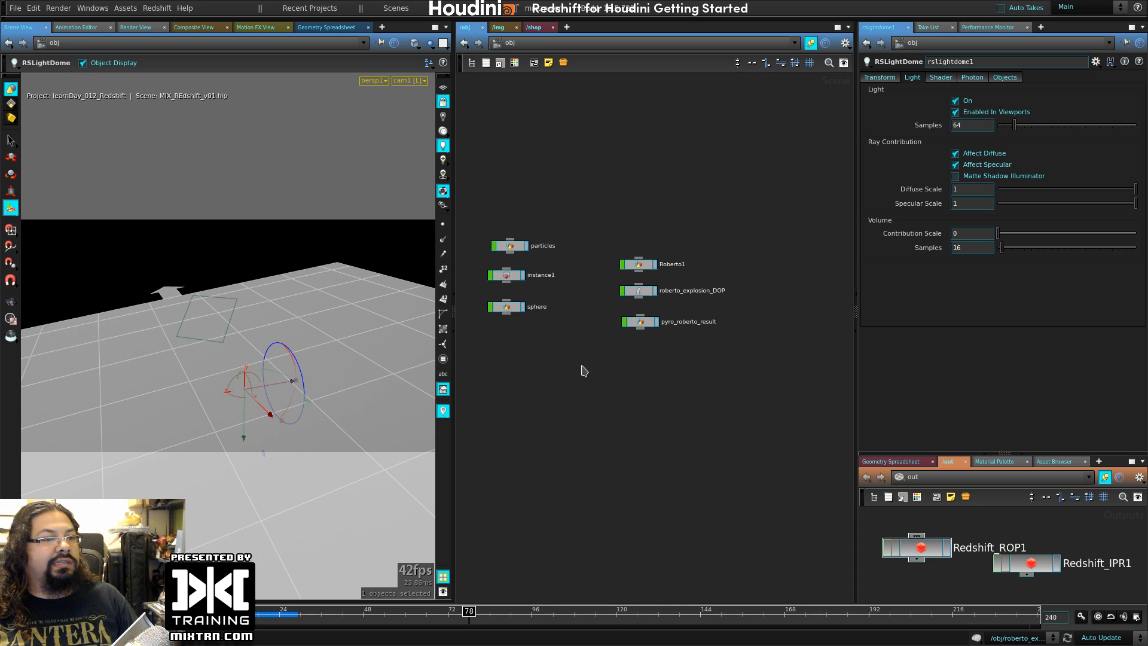
pyautogui.click(656, 322)
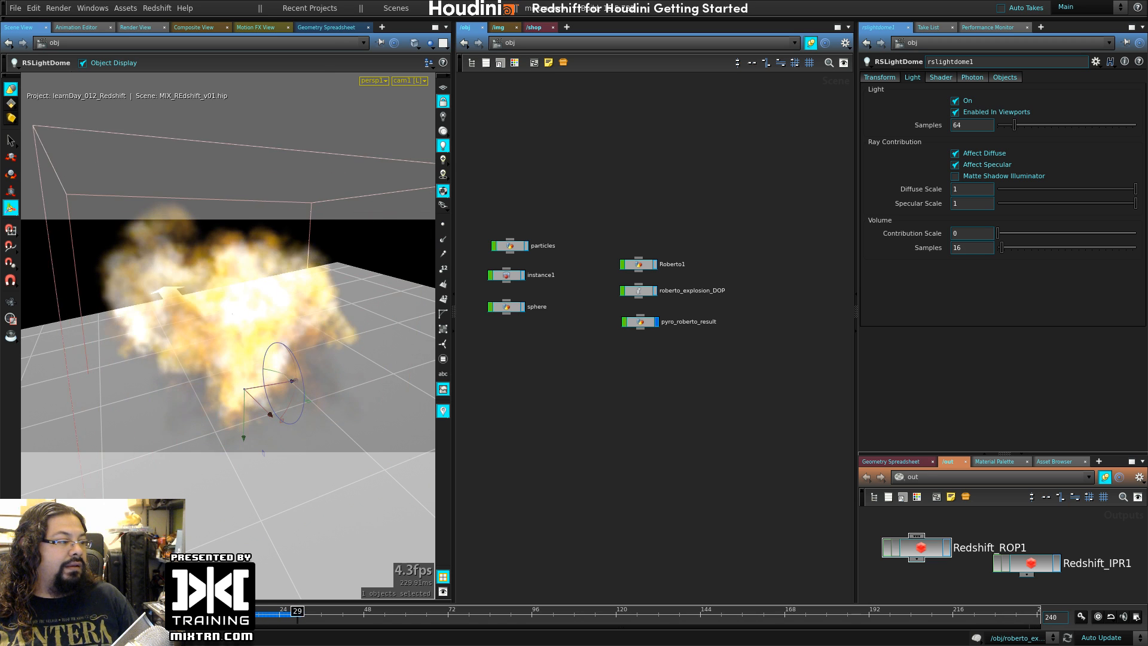
pyautogui.click(136, 28)
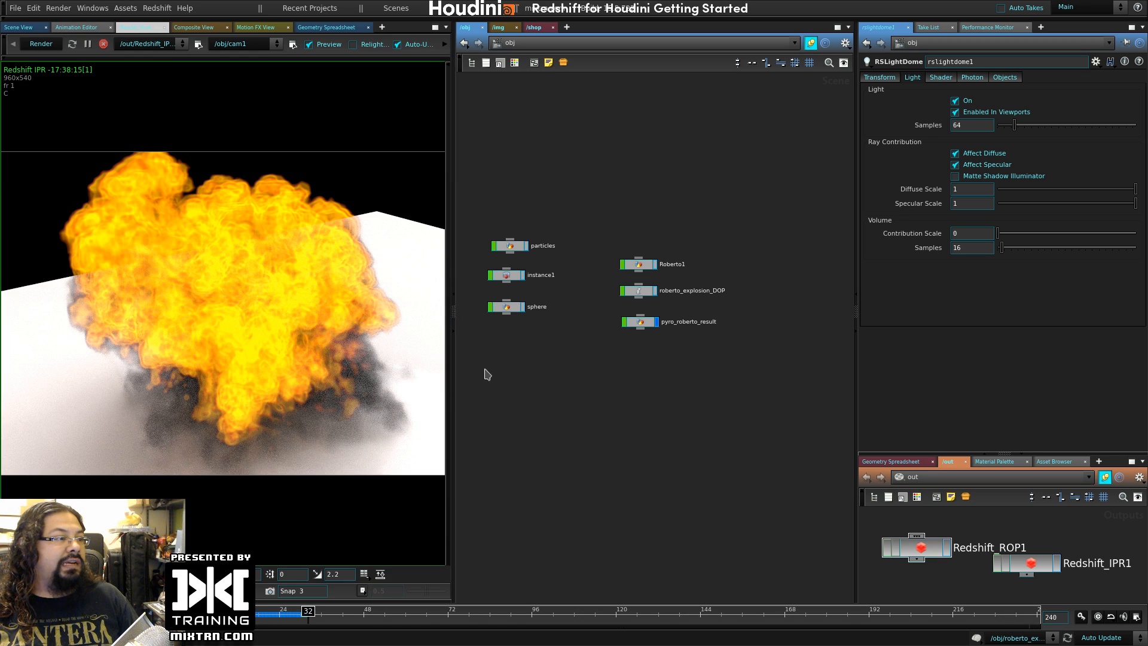
pyautogui.click(41, 43)
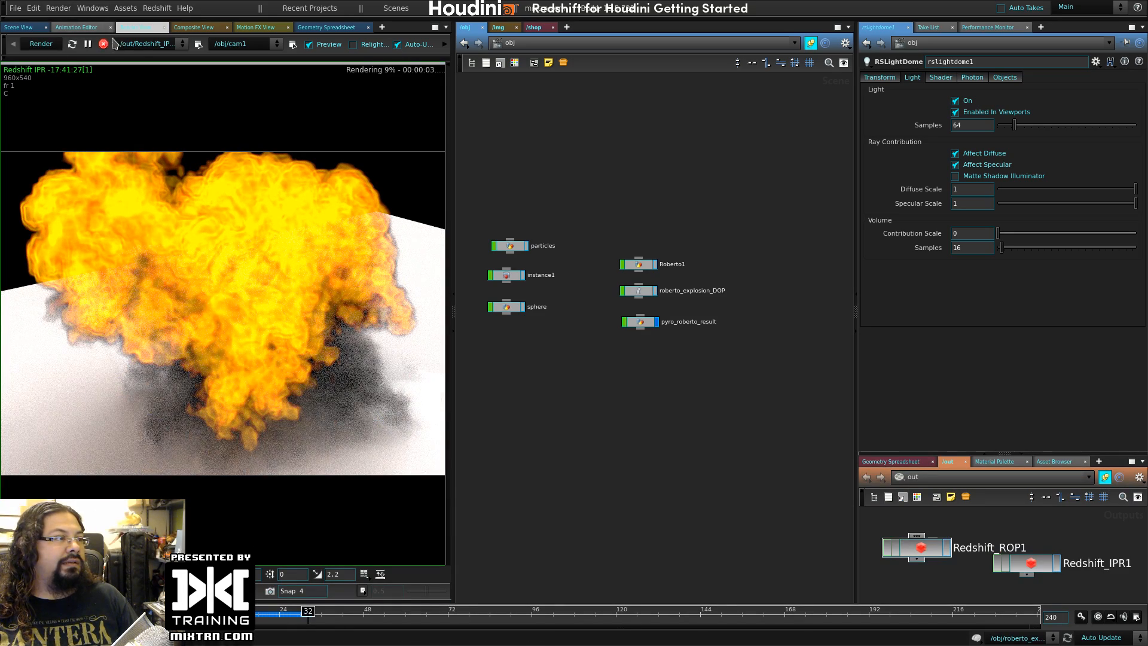
# - Set rslightdome1's volume contribution scale to 1, restart the IPR render, and reduce the scale to 0.385
pyautogui.click(645, 327)
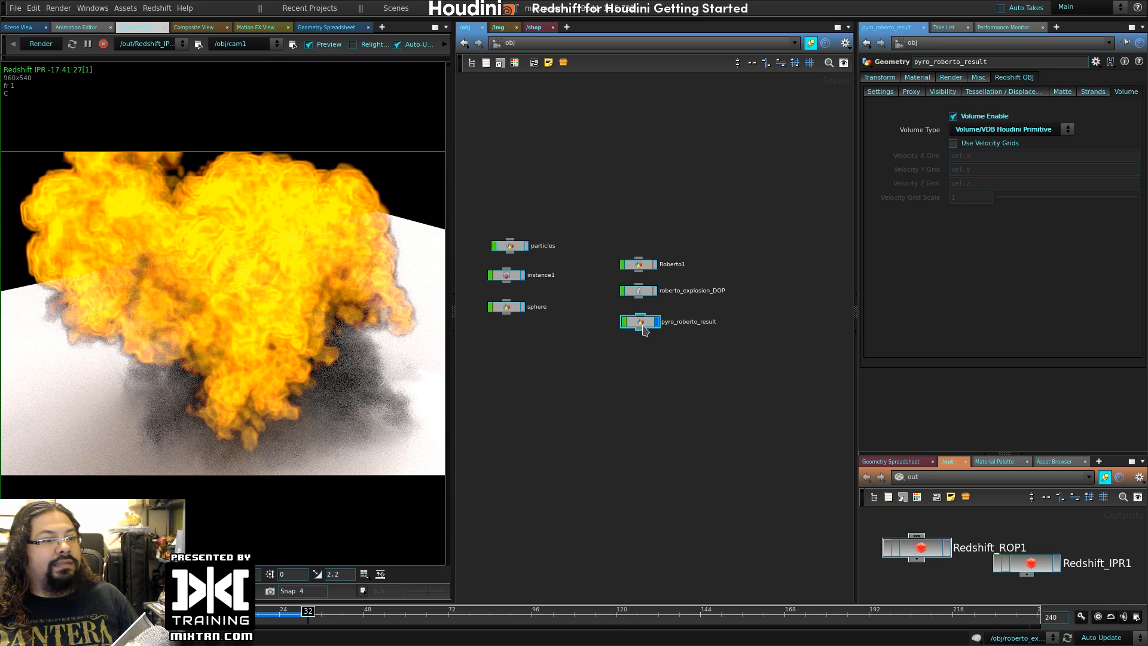
pyautogui.press('h')
pyautogui.click(534, 373)
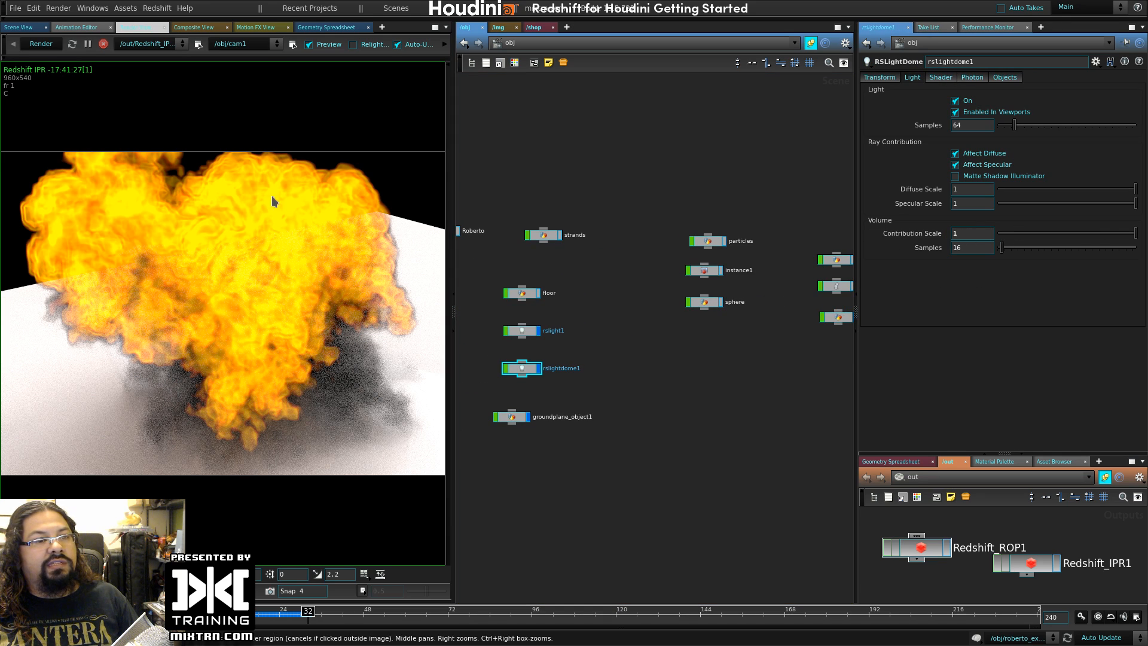
pyautogui.click(40, 45)
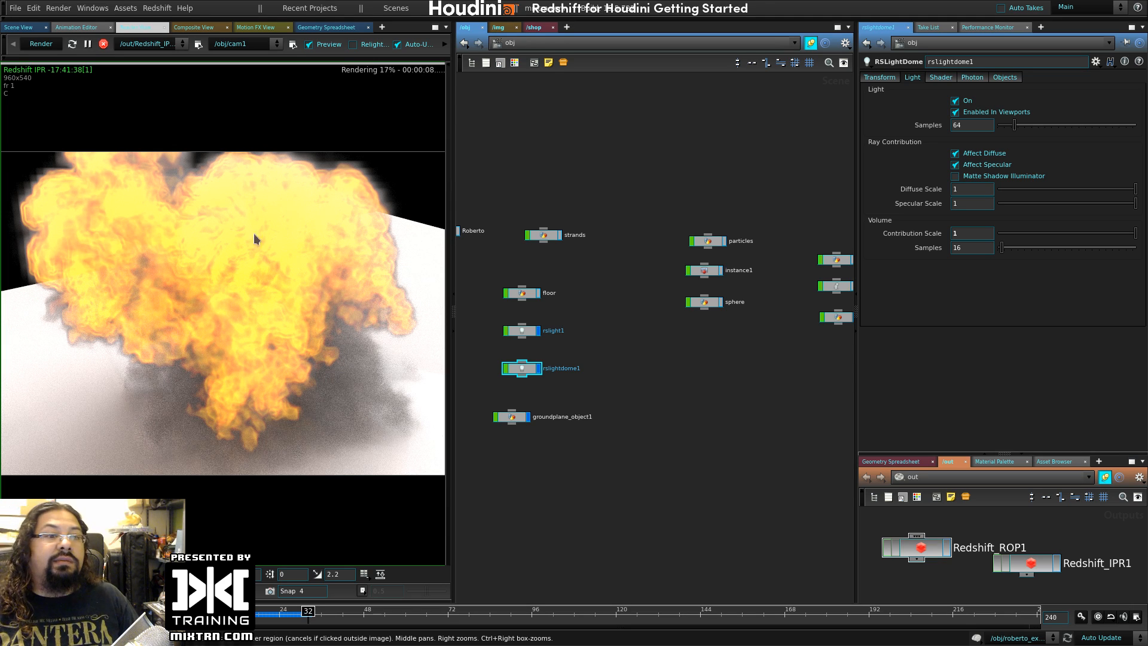
pyautogui.moveTo(1060, 240)
pyautogui.mouseDown()
pyautogui.moveTo(1066, 233)
pyautogui.moveTo(1050, 232)
pyautogui.mouseUp()
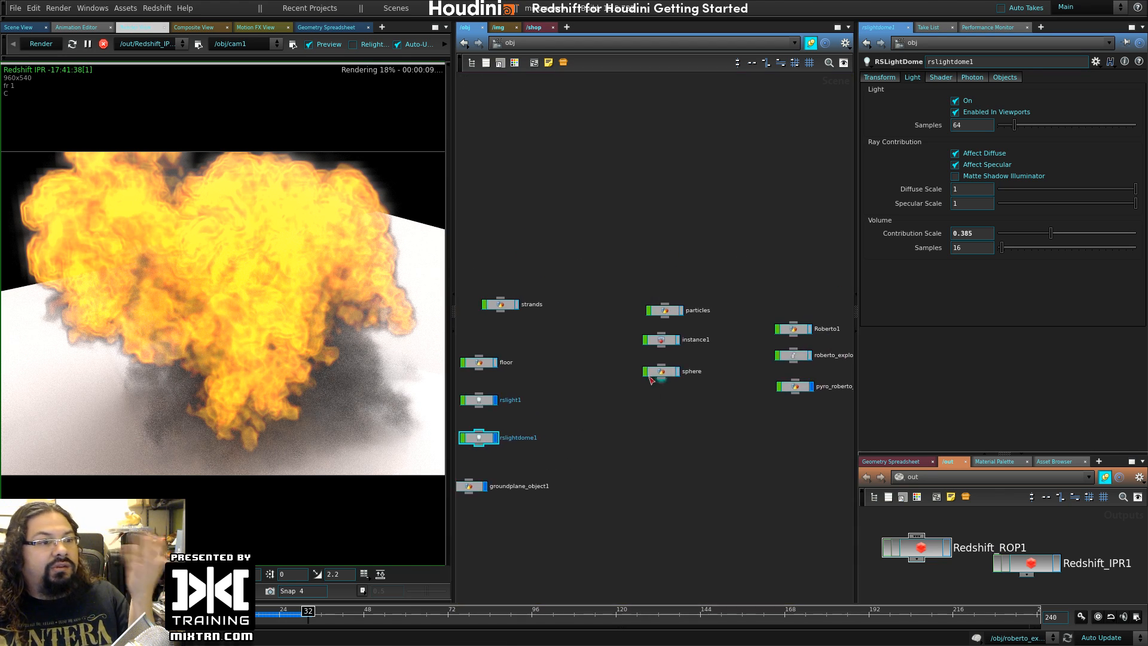
# - Reset the shadow density scale of the rs_volume1 shader to 1
pyautogui.click(534, 27)
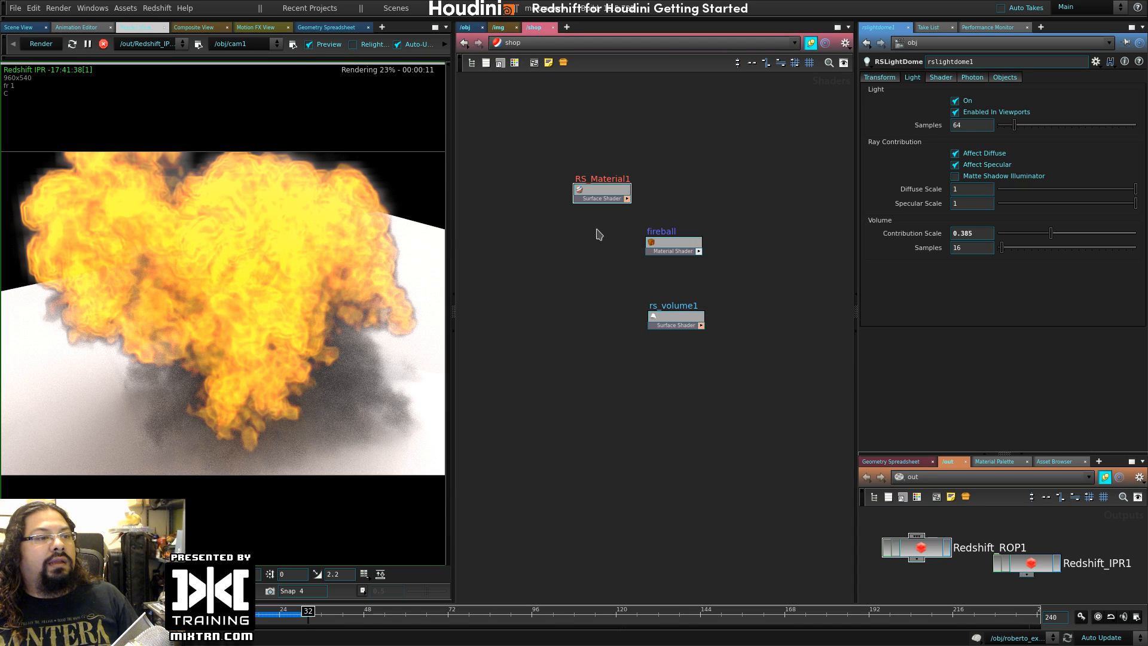
pyautogui.moveTo(615, 290); pyautogui.dragTo(717, 371)
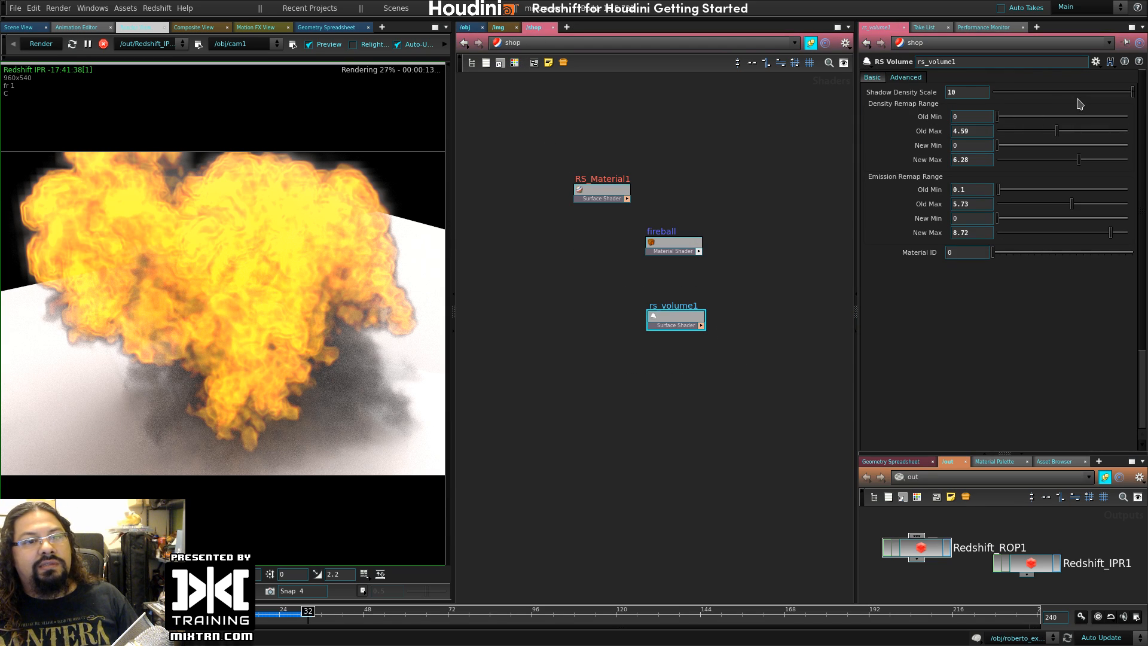
pyautogui.moveTo(1041, 96); pyautogui.dragTo(1132, 92)
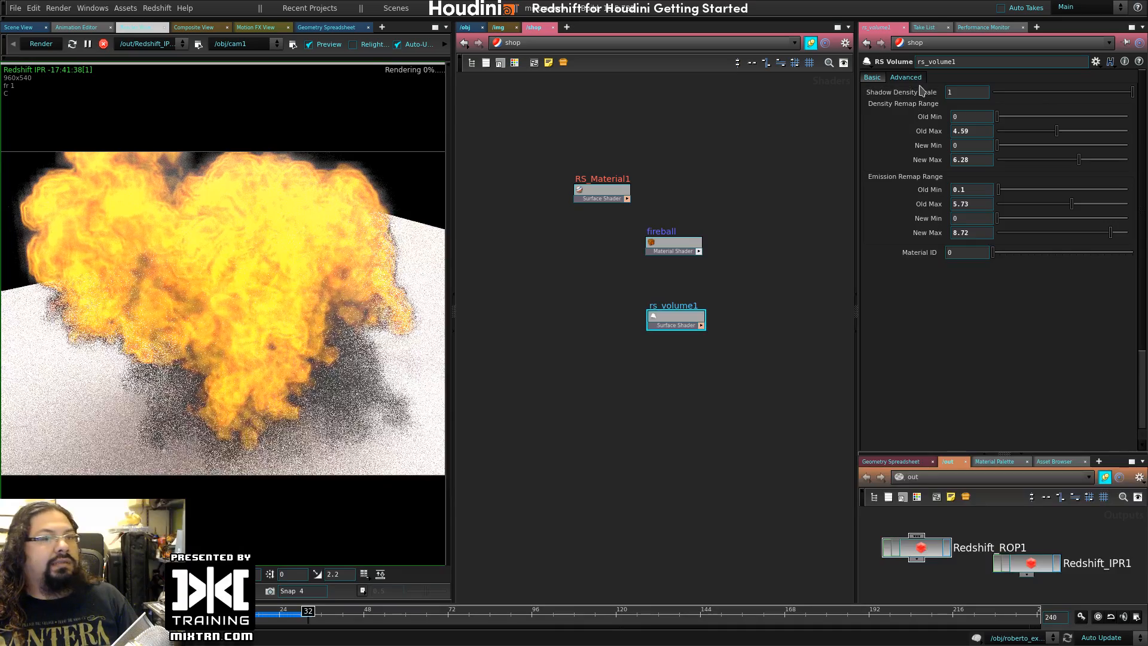
# - Raise rs_volume1's absorption coefficient to 3.12 and set its emission scale to 1
pyautogui.click(872, 77)
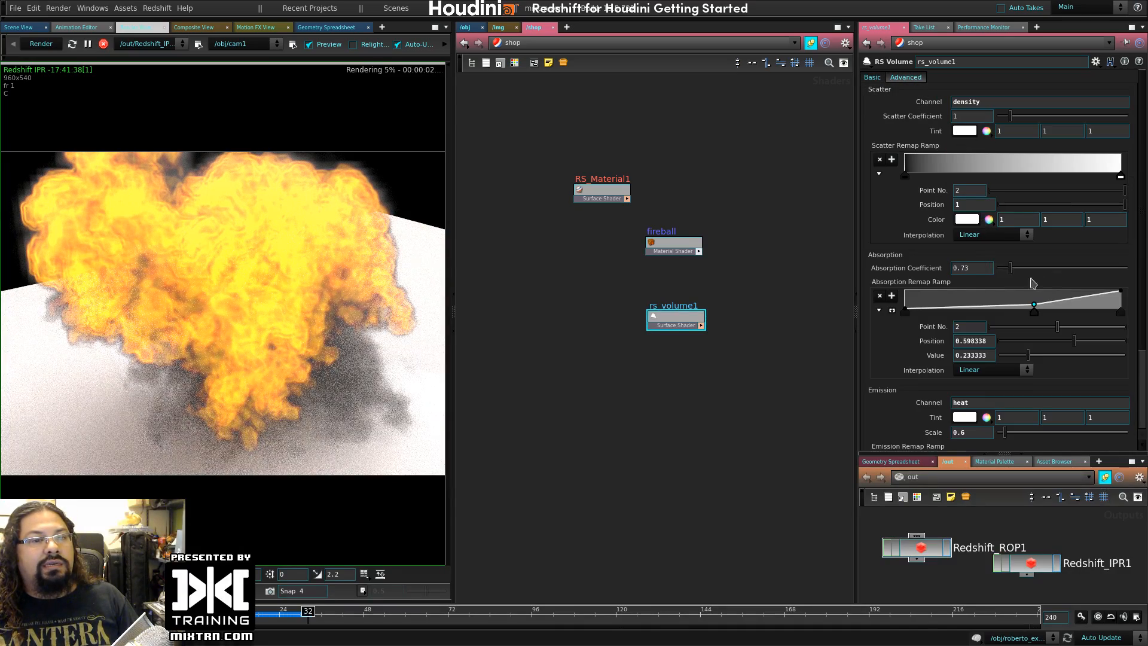
pyautogui.moveTo(1040, 268)
pyautogui.mouseDown()
pyautogui.moveTo(1067, 276)
pyautogui.moveTo(1039, 268)
pyautogui.mouseUp()
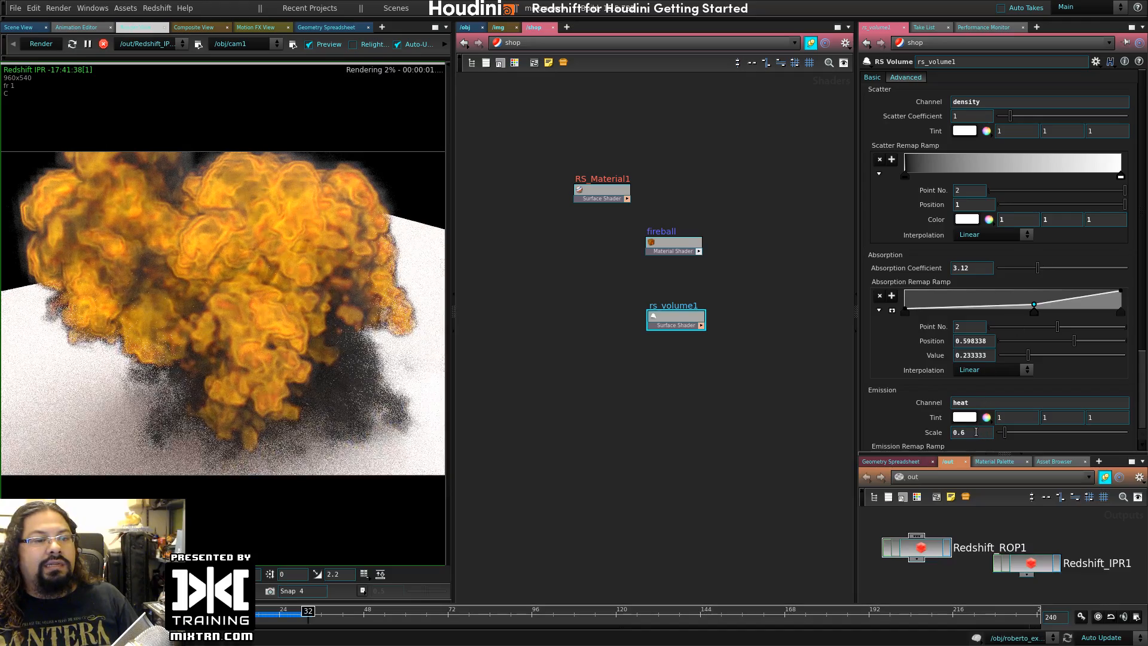
pyautogui.write('1')
pyautogui.press('Return')
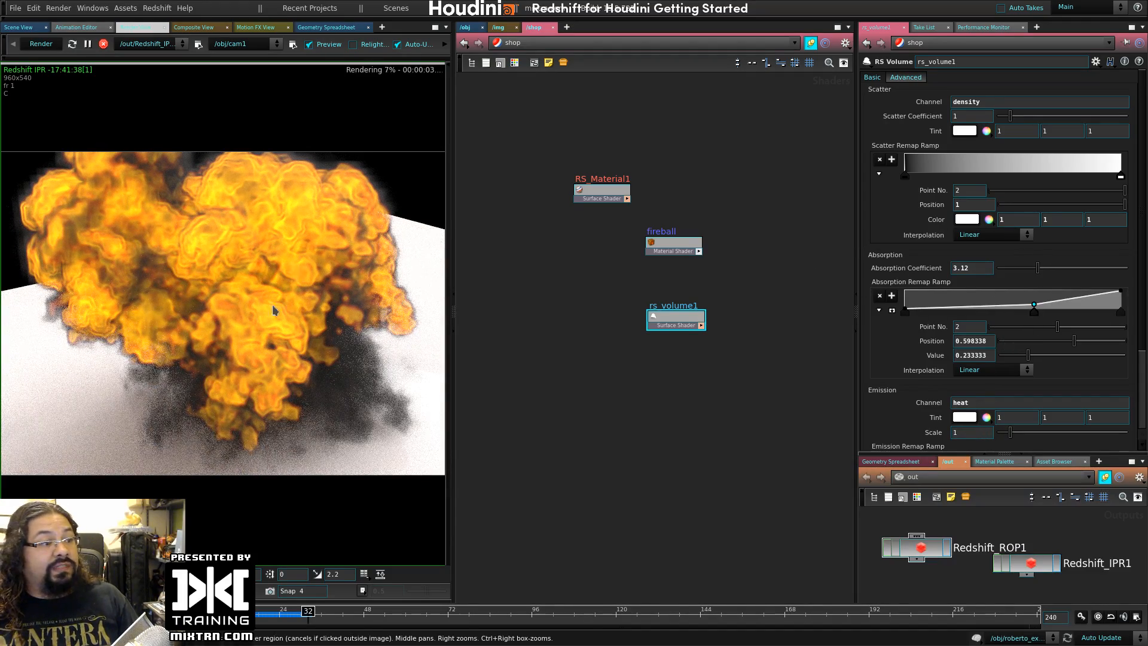
# - Set the density remap's old and new max to 3.07 and 6.83, and the emission remap's old min to 0.2, old max 7.11, new max 3.07
pyautogui.click(915, 78)
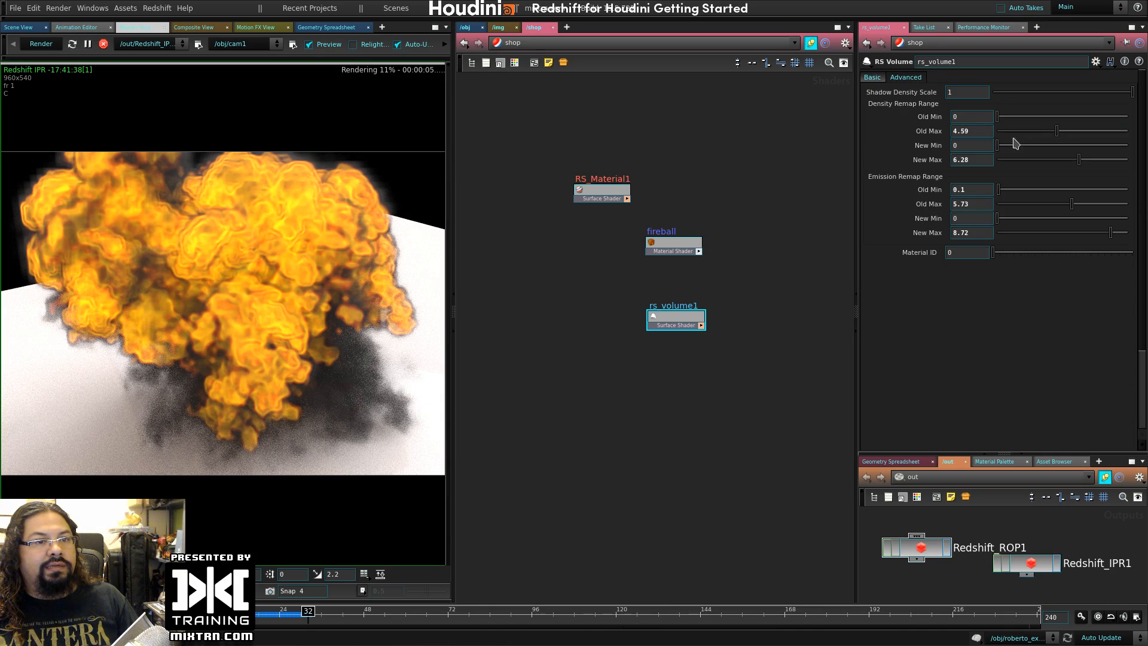
pyautogui.moveTo(1057, 131); pyautogui.dragTo(1086, 161)
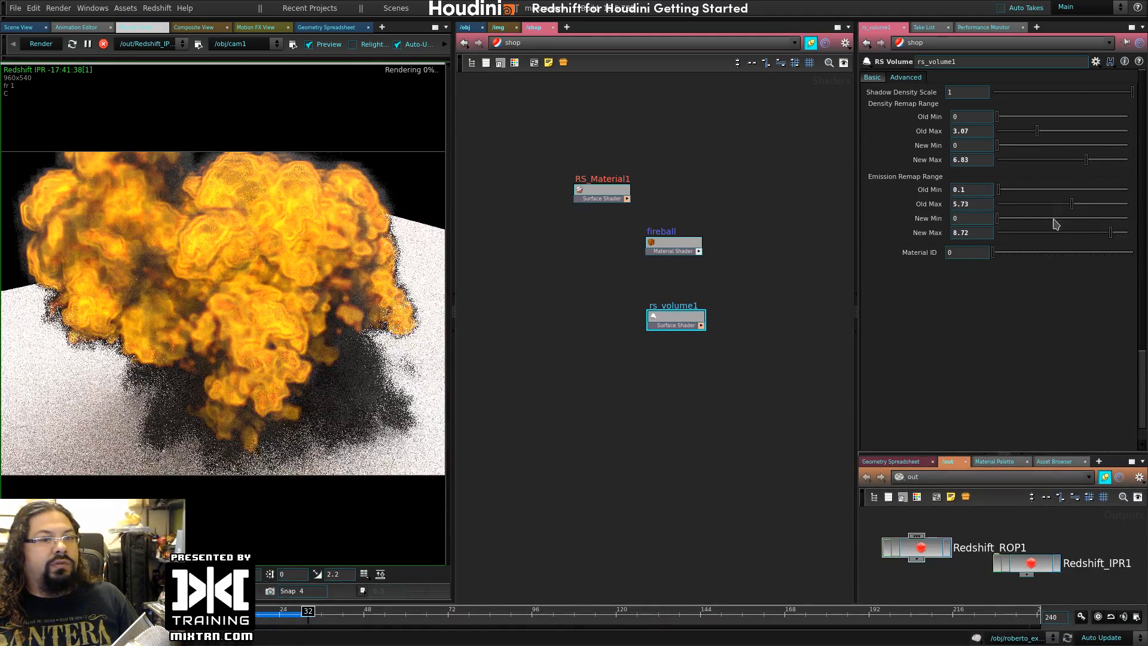
pyautogui.moveTo(1071, 205); pyautogui.dragTo(1037, 236)
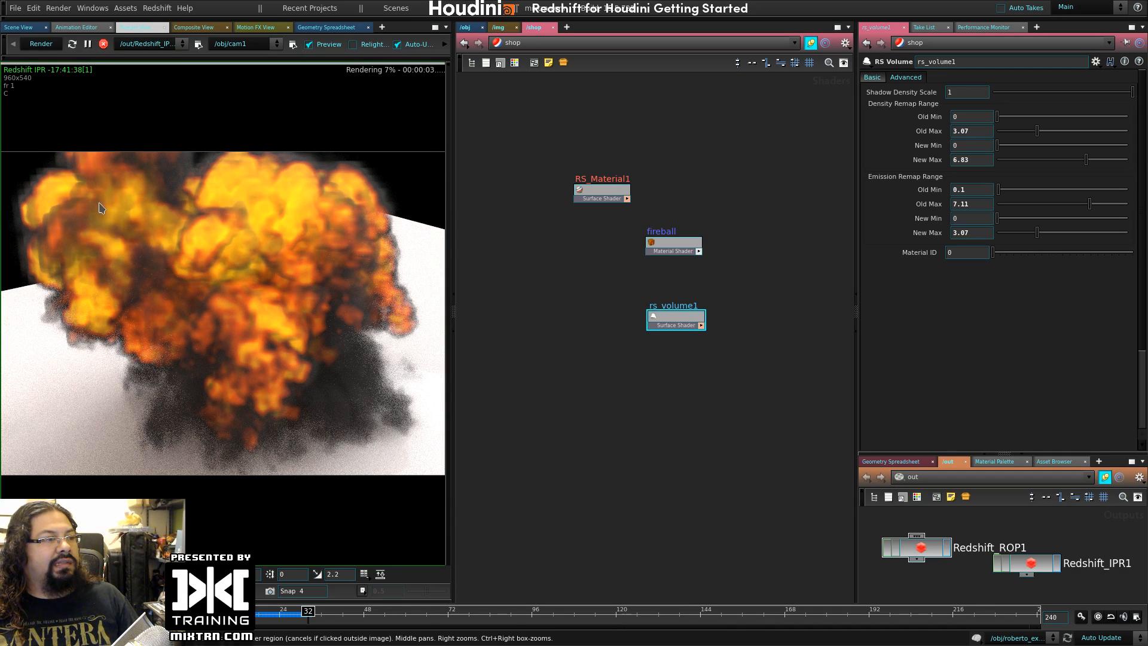
pyautogui.moveTo(986, 187); pyautogui.dragTo(929, 187)
pyautogui.write('0.2')
pyautogui.press('Return')
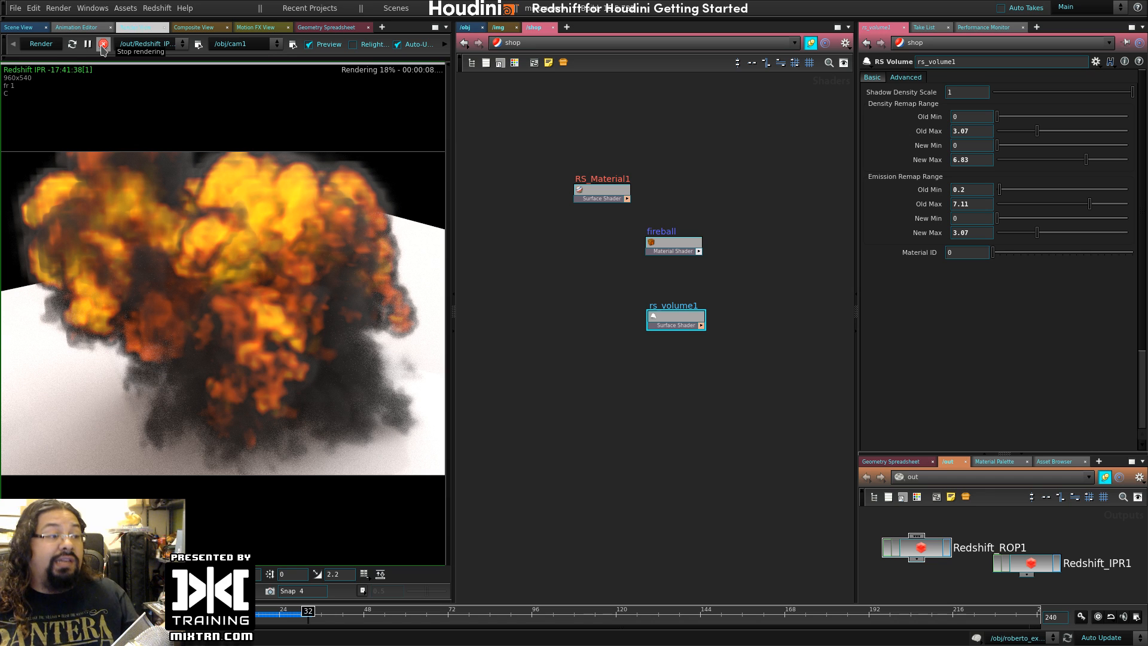
# - Stop the IPR render and save the scene under its current file name
pyautogui.click(103, 45)
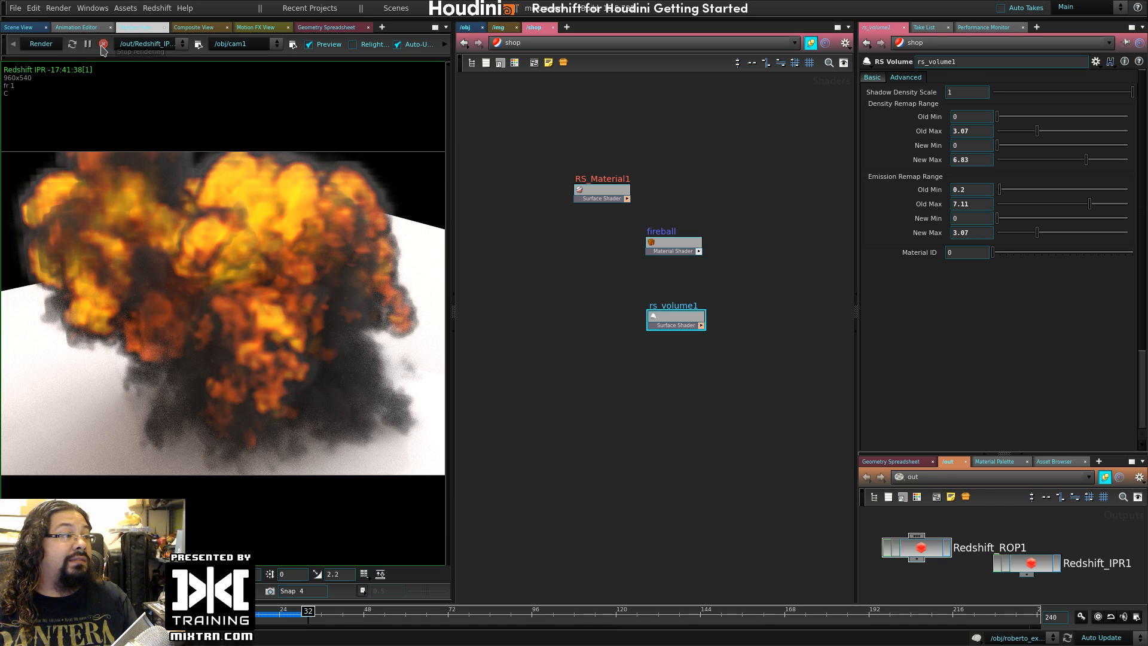
pyautogui.click(16, 9)
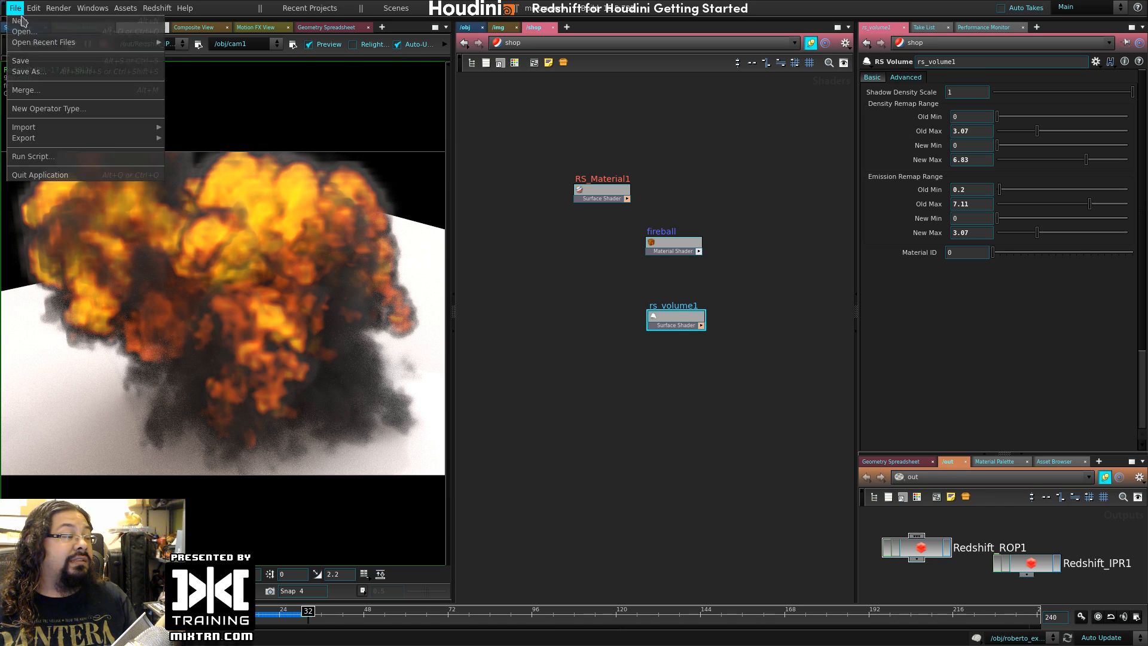
pyautogui.click(39, 61)
pyautogui.click(671, 165)
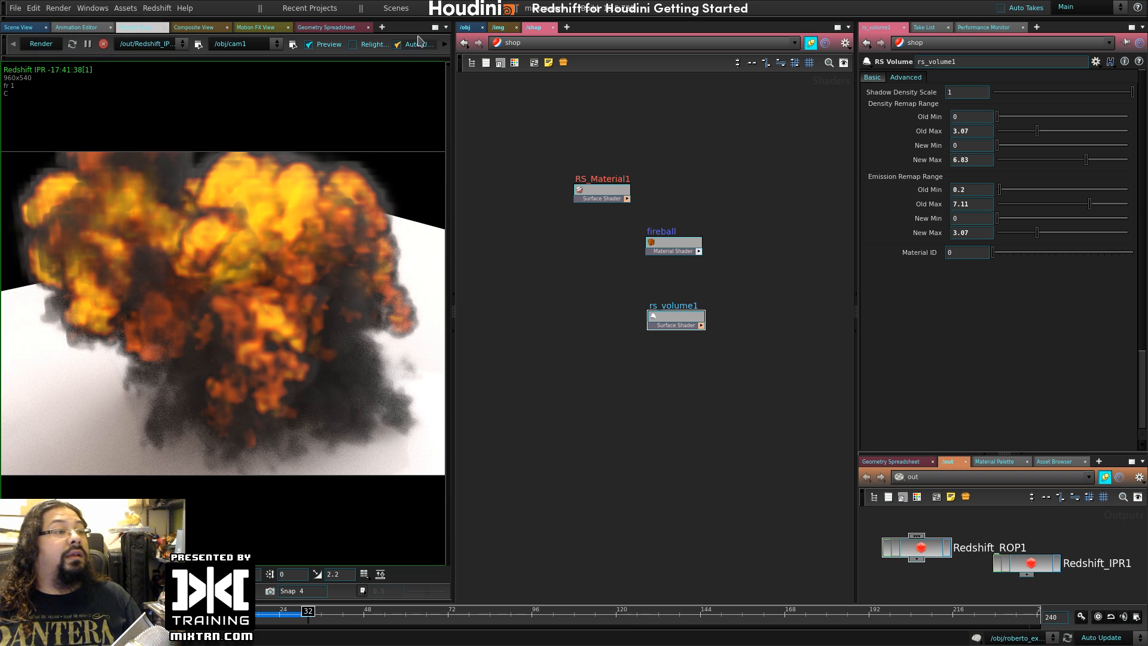
# - Return to the object network and scene viewport, hide pyro_roberto_result, and display instance1
pyautogui.click(465, 27)
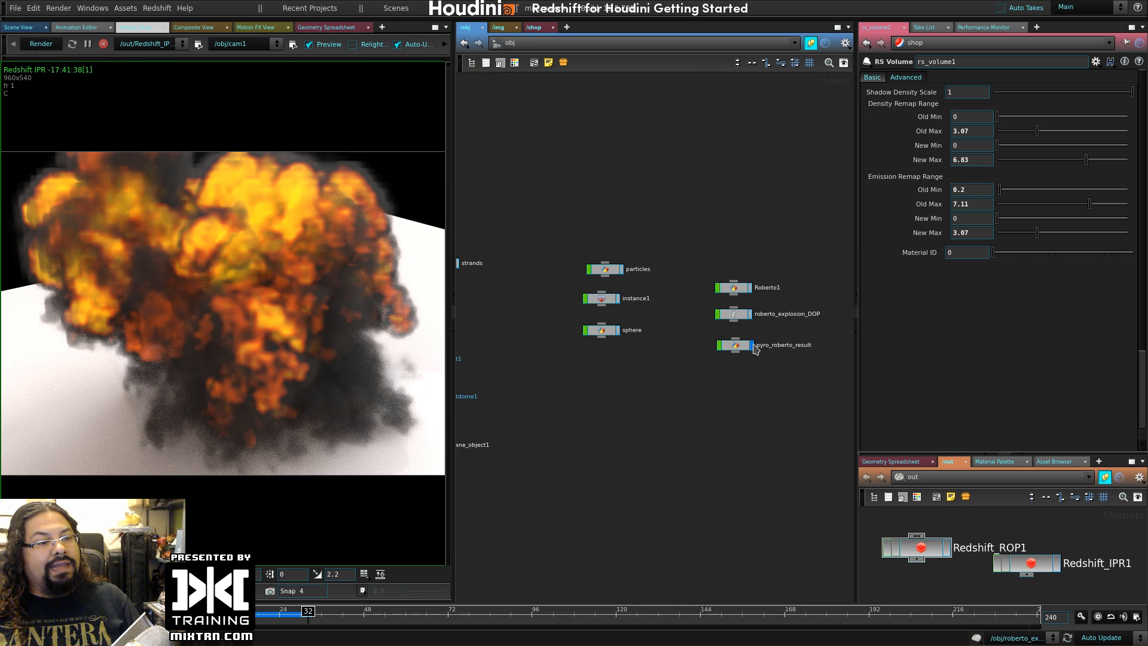
pyautogui.moveTo(590, 403); pyautogui.dragTo(840, 355, button='middle')
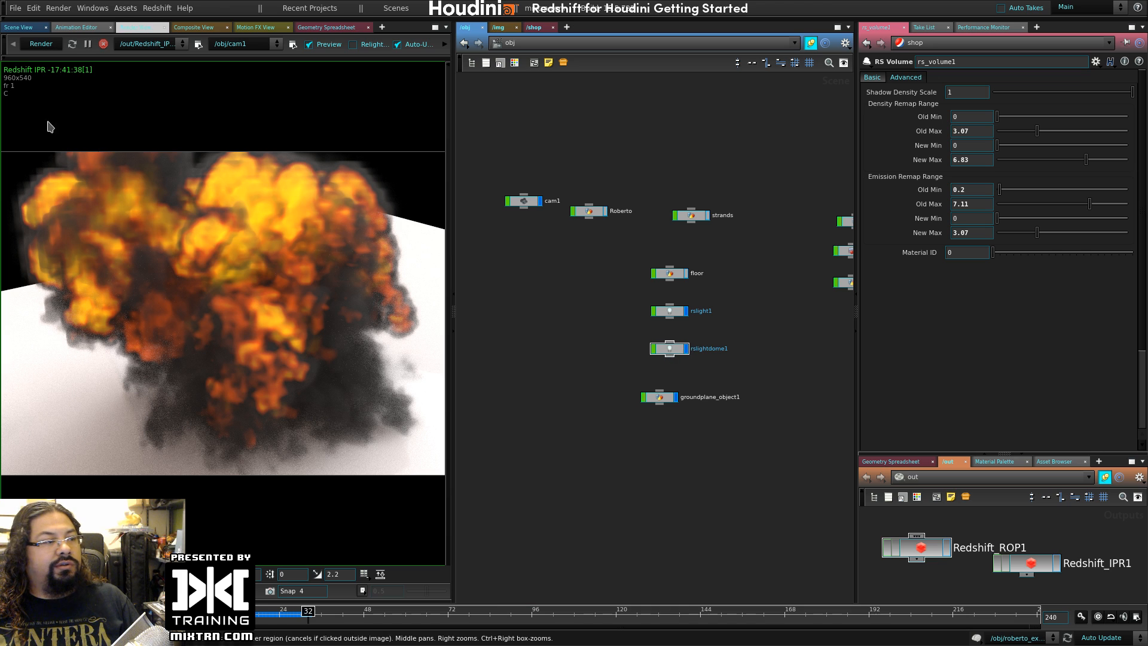
pyautogui.click(19, 28)
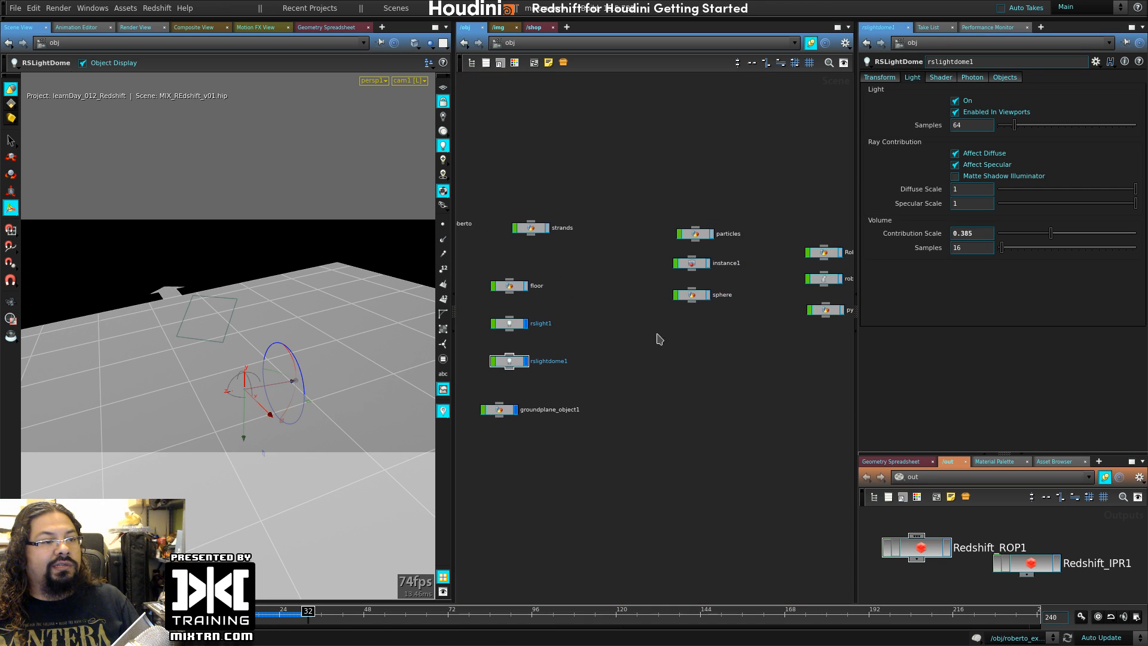
pyautogui.moveTo(821, 326); pyautogui.dragTo(660, 339, button='middle')
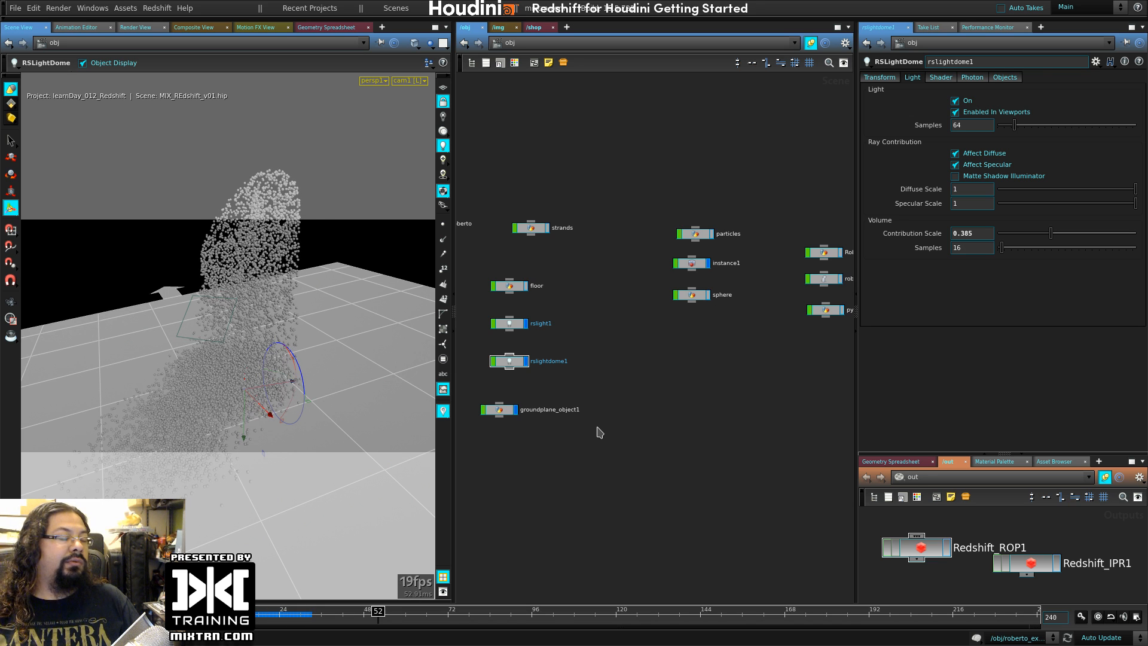
# - Add the Redshift camera parameters to cam1 and start an IPR render of the instanced particles through it
pyautogui.moveTo(600, 301); pyautogui.dragTo(685, 324, button='middle')
pyautogui.moveTo(517, 297); pyautogui.dragTo(746, 303, button='middle')
pyautogui.moveTo(610, 173); pyautogui.dragTo(694, 293)
pyautogui.moveTo(679, 243); pyautogui.dragTo(695, 179)
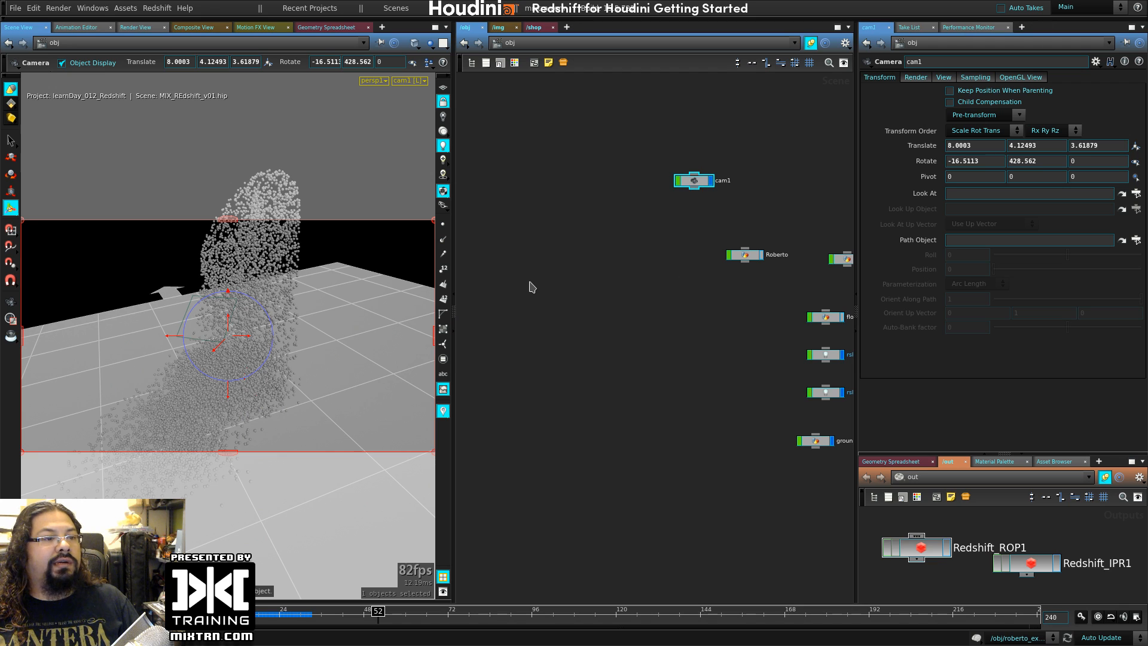
pyautogui.click(223, 17)
pyautogui.click(157, 40)
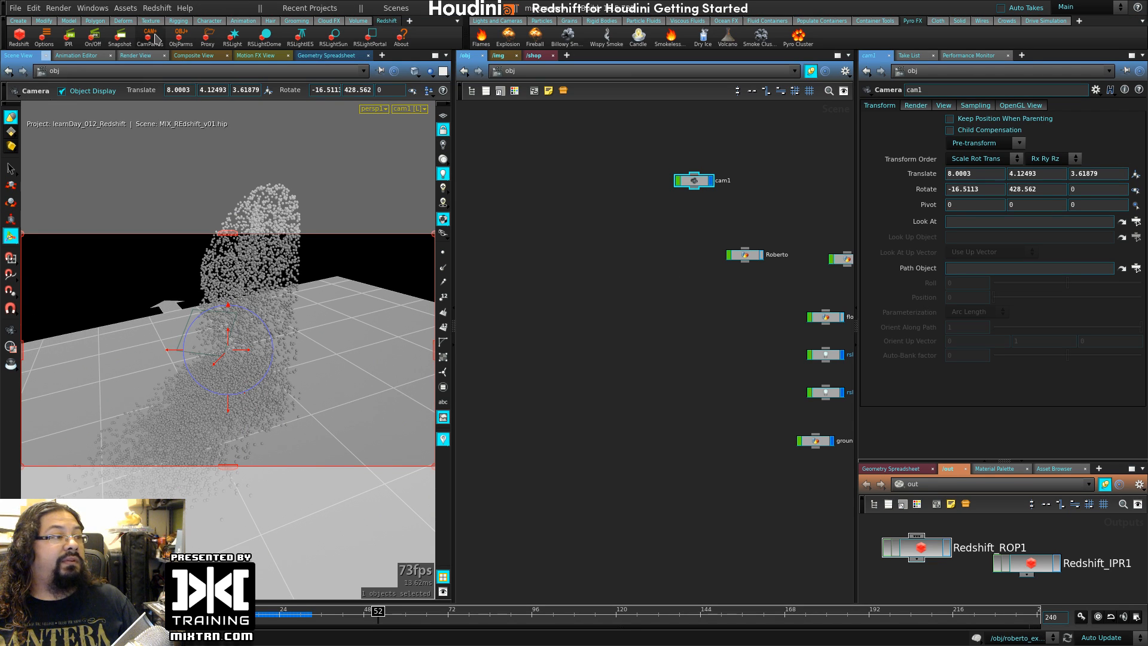
pyautogui.moveTo(847, 198); pyautogui.dragTo(699, 221, button='middle')
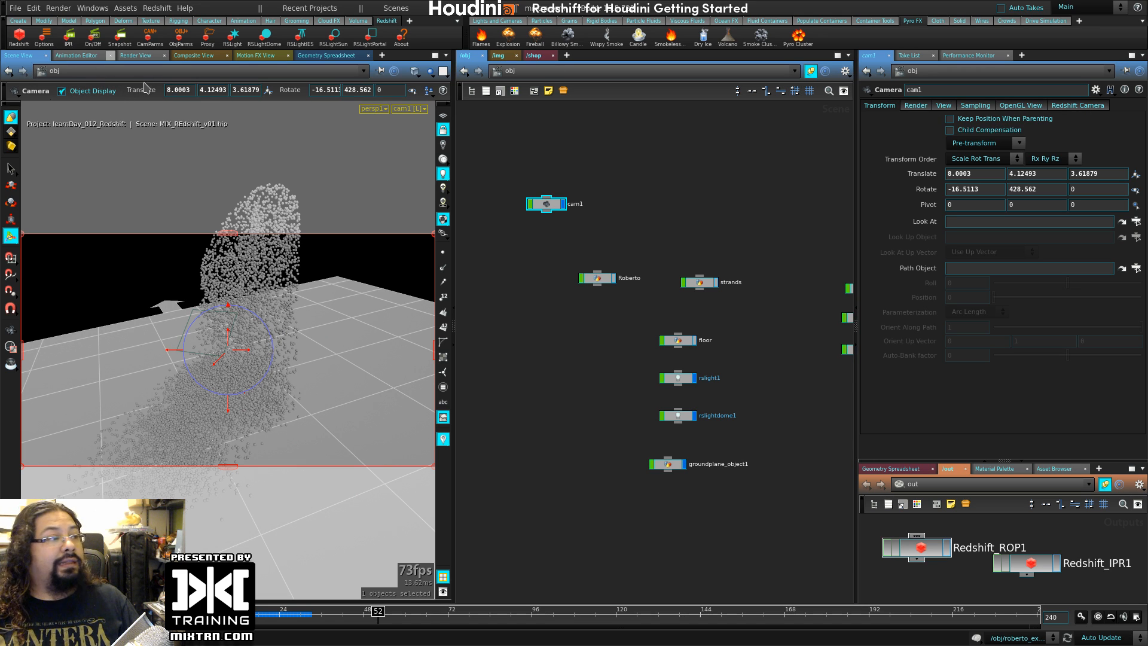
pyautogui.click(135, 55)
pyautogui.click(40, 73)
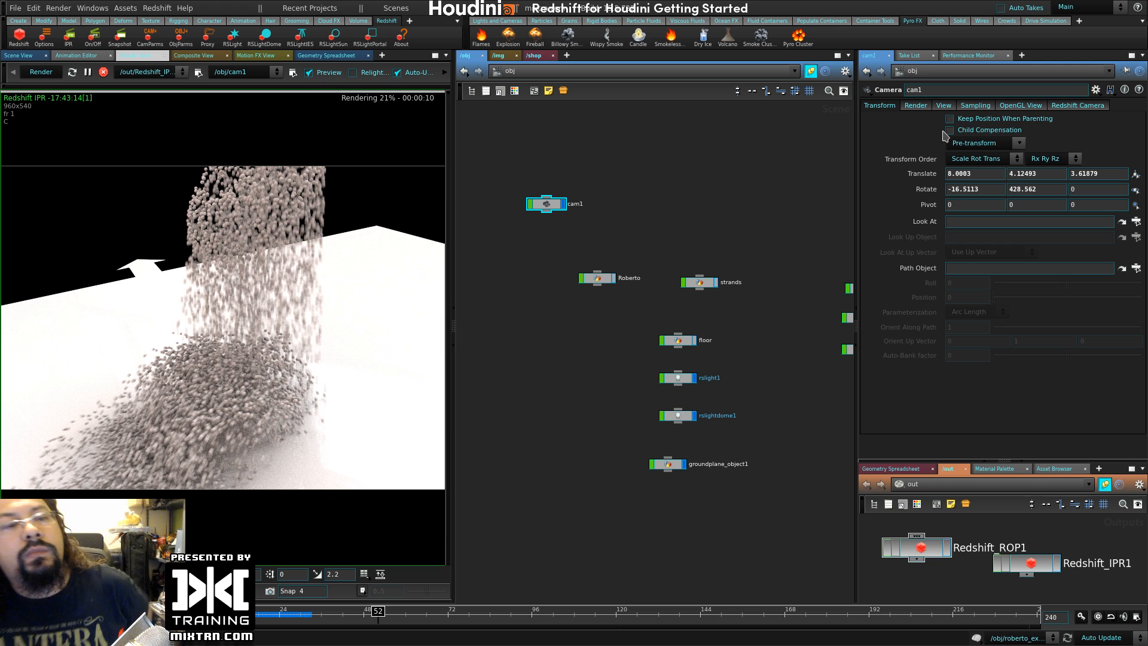
# - Review cam1's Redshift projection and DOF settings, and enable its photographic exposure
pyautogui.click(1093, 106)
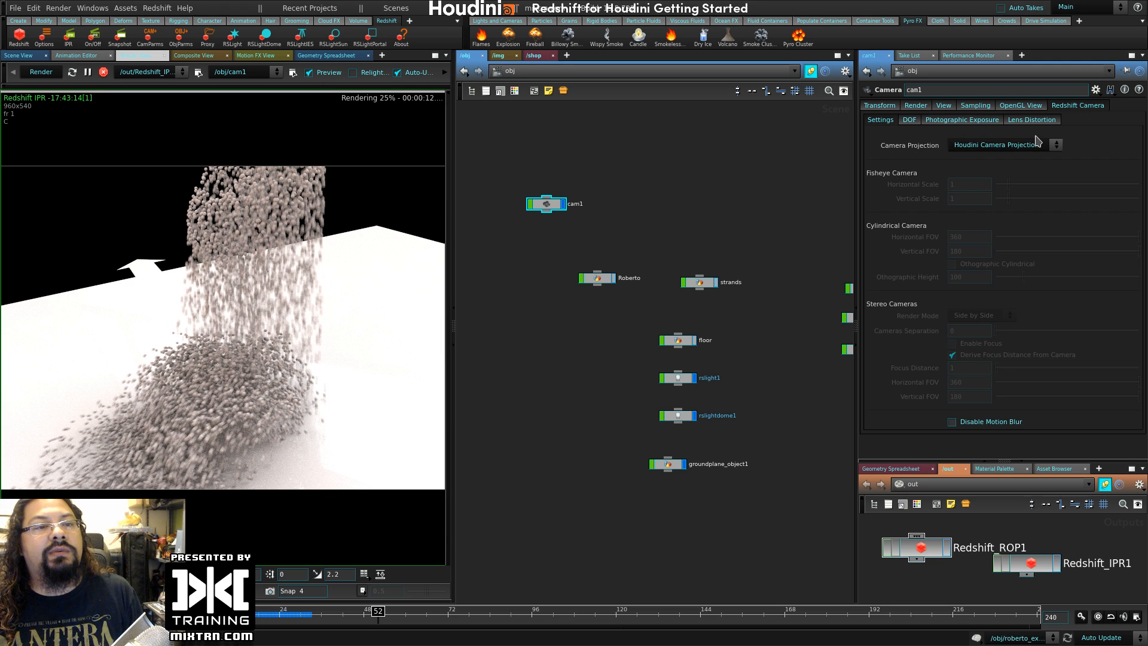
pyautogui.click(909, 120)
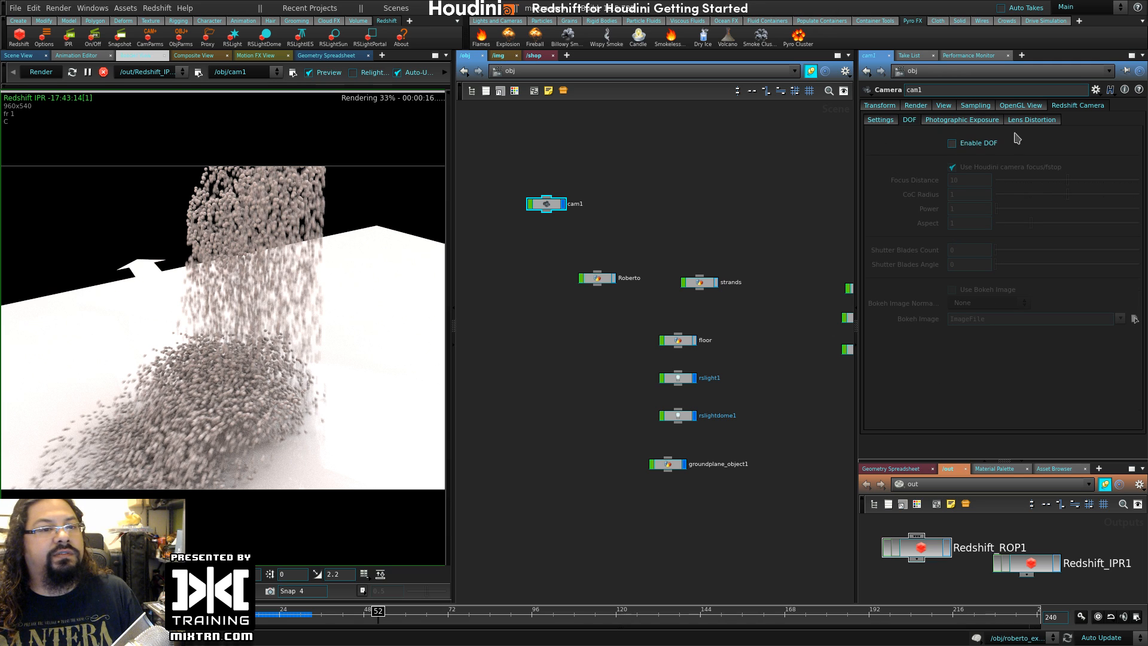
pyautogui.click(972, 121)
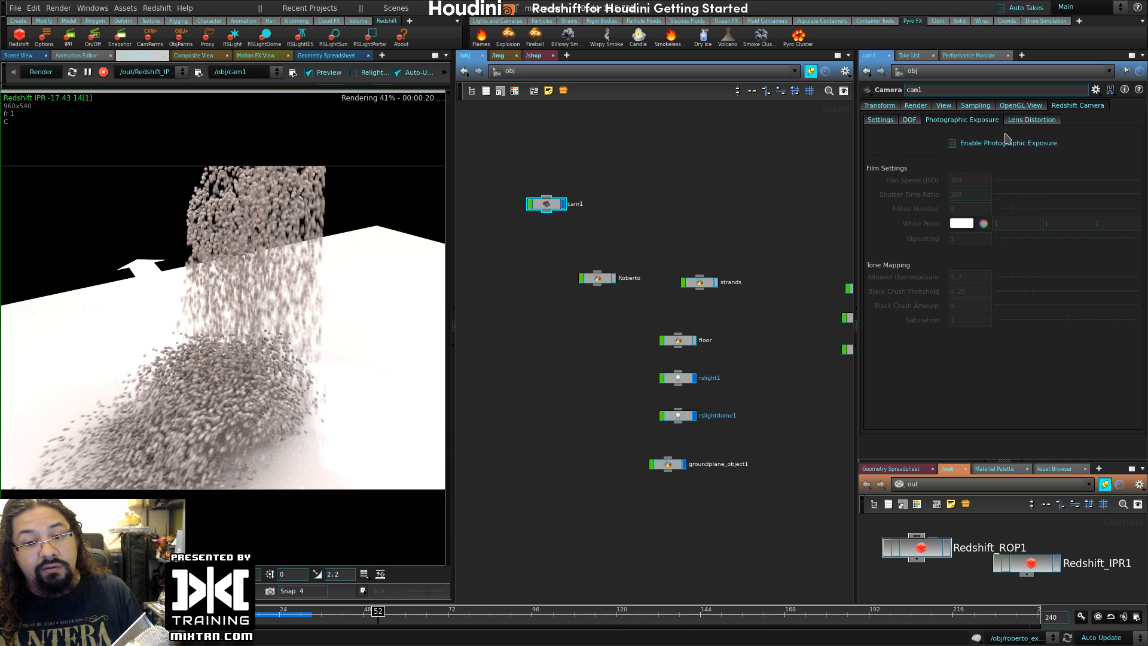
pyautogui.click(1001, 144)
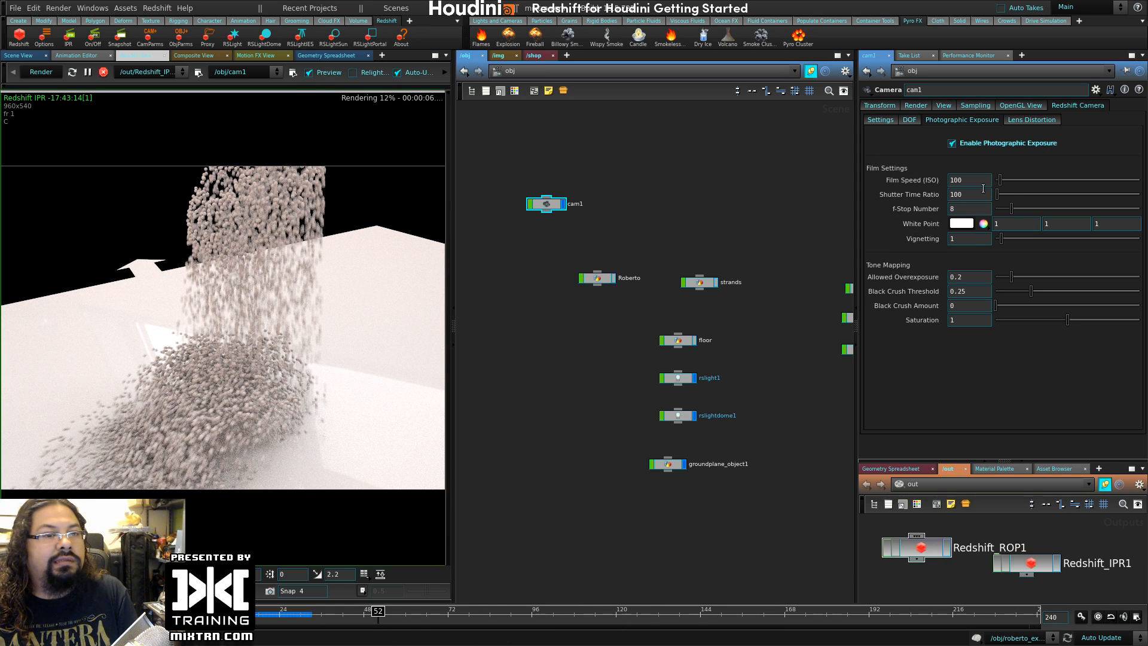
# - Set cam1's film speed to ISO 1421, shutter time ratio to 797, f-stop to 15.4 and black crush amount to 0.266
pyautogui.moveTo(1004, 187)
pyautogui.mouseDown()
pyautogui.moveTo(1047, 186)
pyautogui.moveTo(1000, 184)
pyautogui.mouseUp()
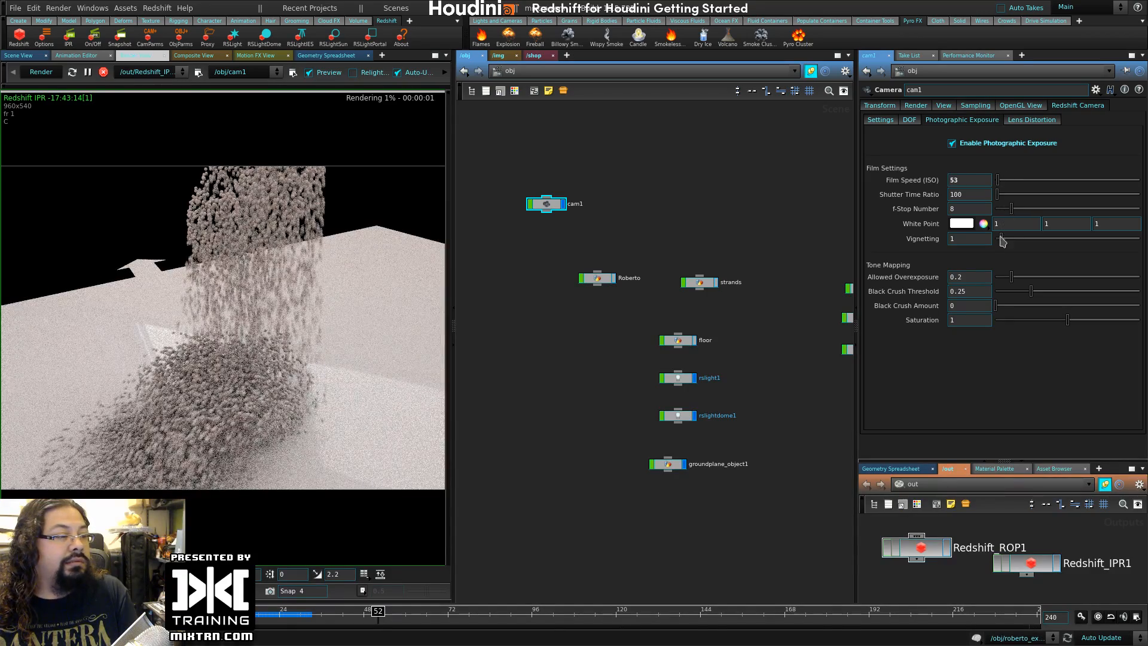
pyautogui.moveTo(998, 181); pyautogui.dragTo(997, 183)
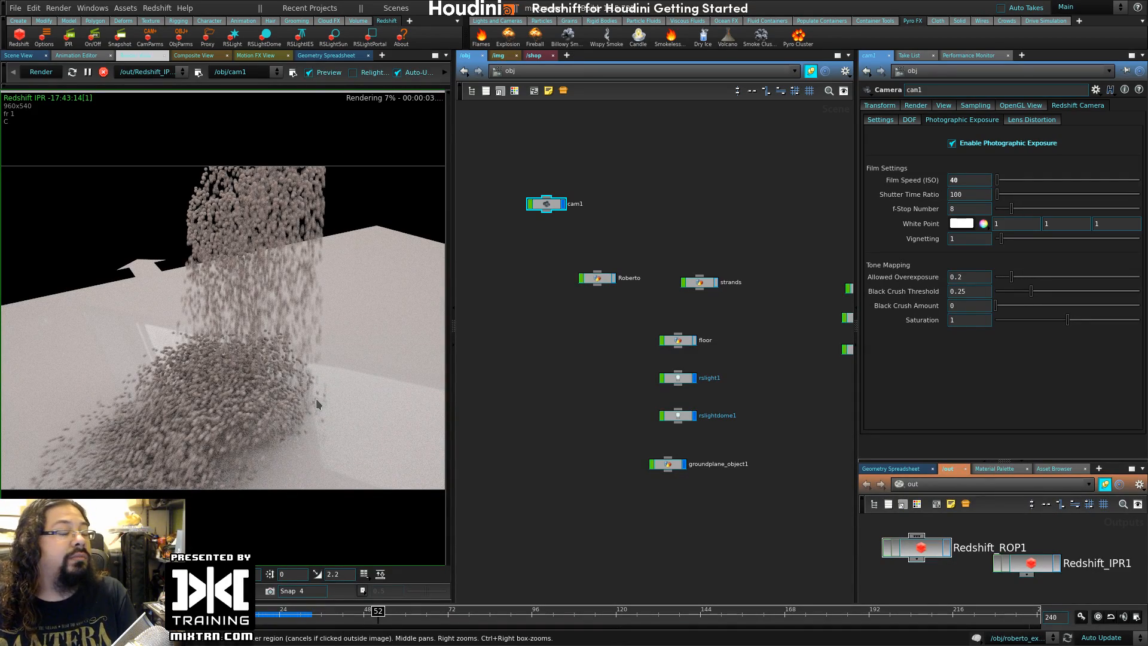
pyautogui.moveTo(1011, 208)
pyautogui.mouseDown()
pyautogui.moveTo(1004, 217)
pyautogui.moveTo(1033, 207)
pyautogui.mouseUp()
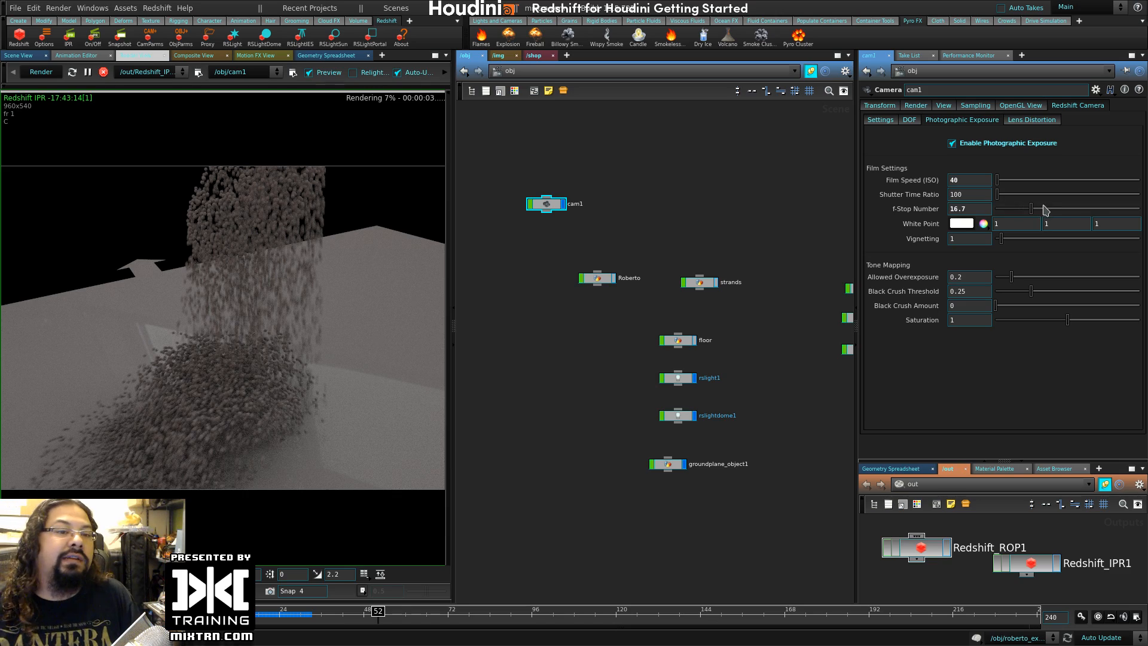
pyautogui.moveTo(1030, 208); pyautogui.dragTo(1059, 190)
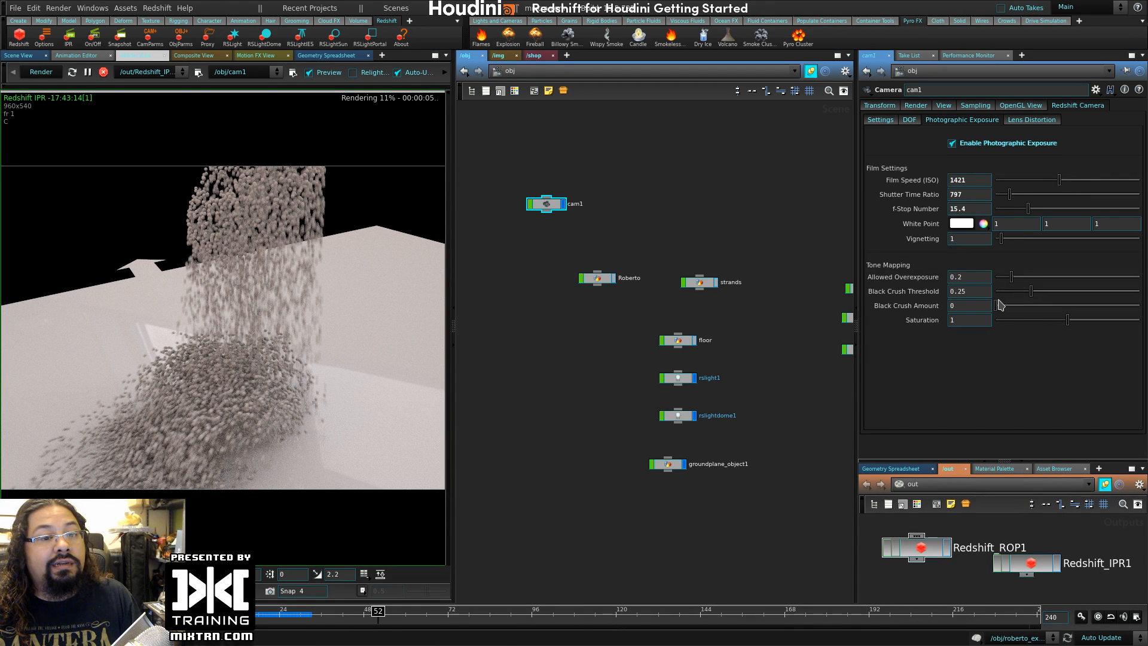
pyautogui.moveTo(996, 306); pyautogui.dragTo(1033, 308)
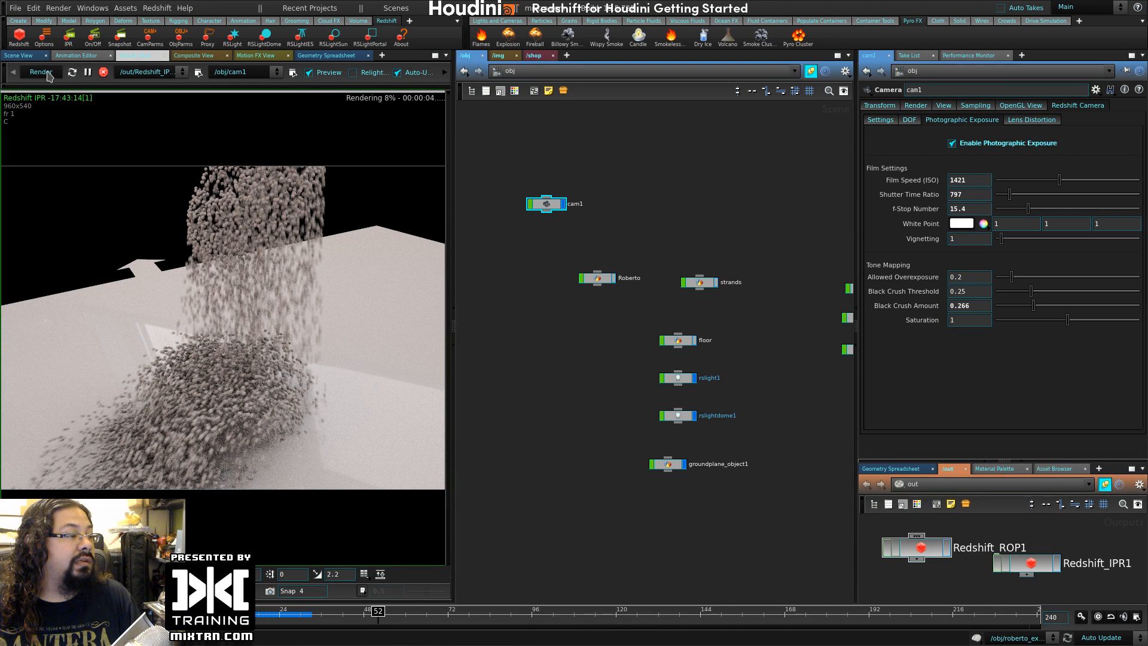
# - Take a snapshot of the render with photographic exposure, and disable photographic exposure on cam1
pyautogui.click(271, 590)
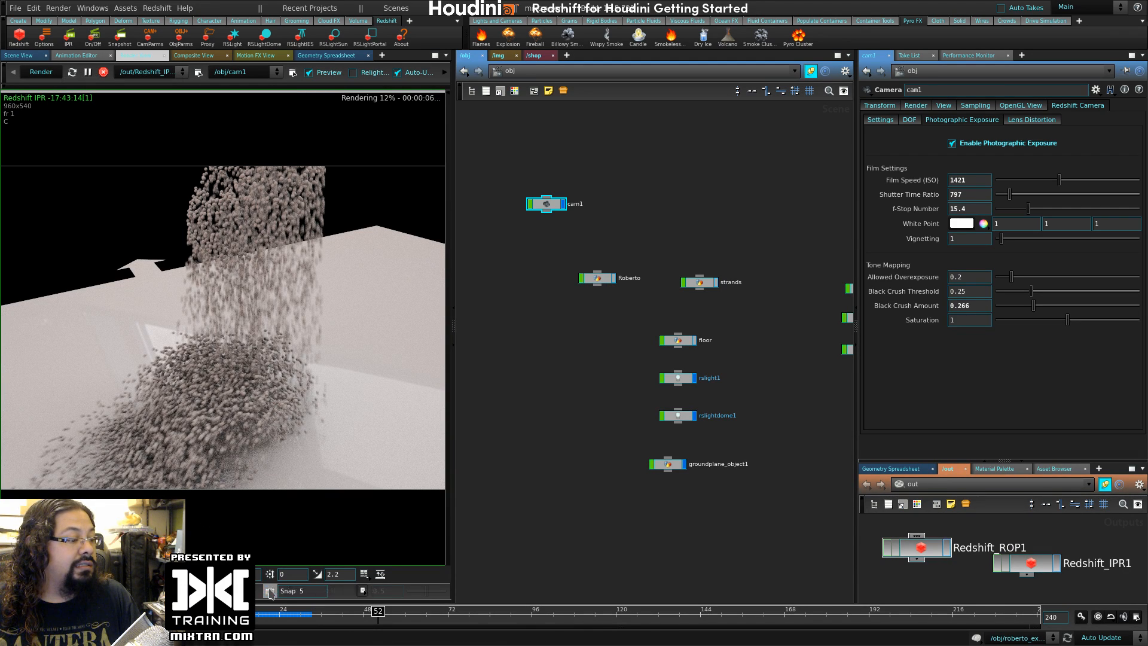
pyautogui.click(971, 143)
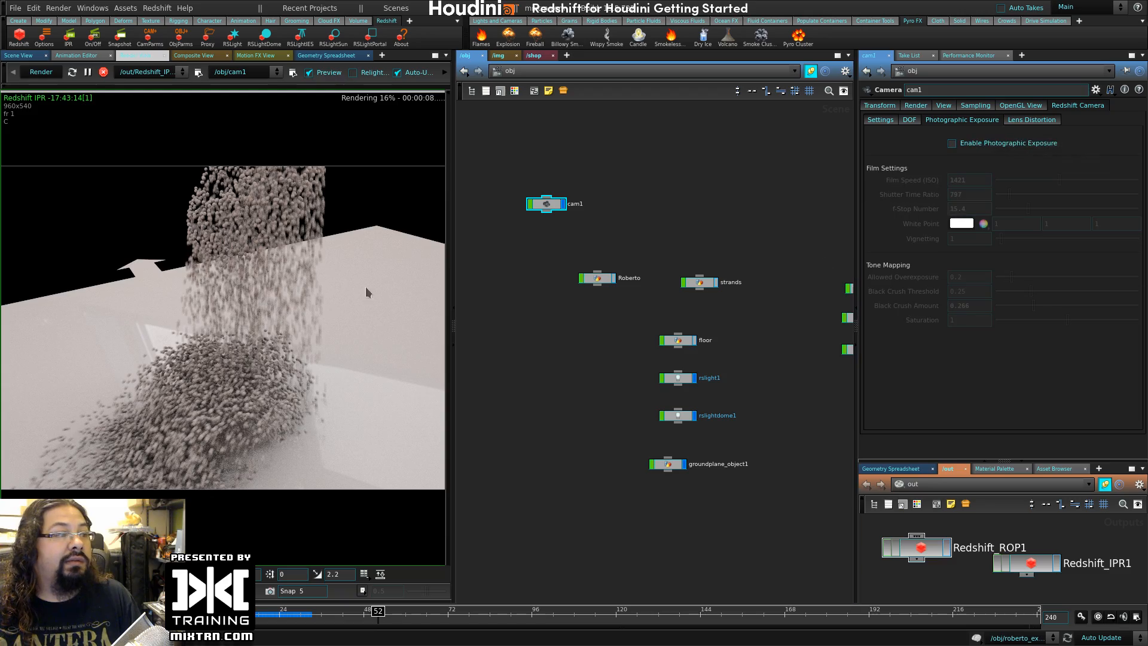
# - Compare the exposure snapshot with the live IPR render by switching back and forth between them
pyautogui.press('Up')
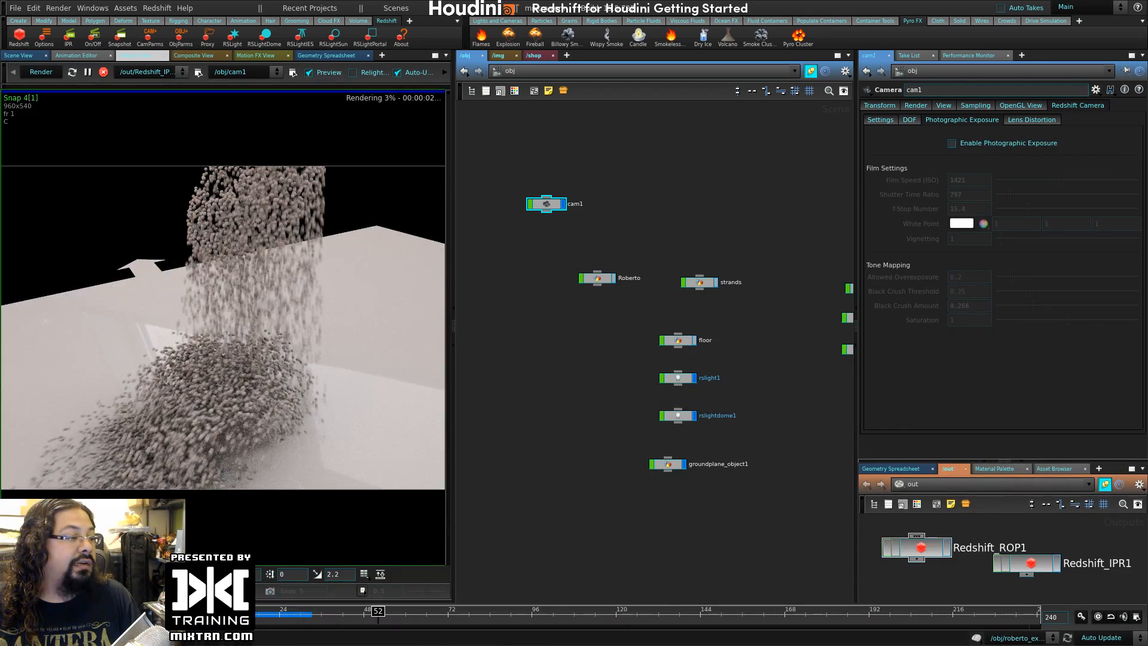
pyautogui.press('Down')
pyautogui.press('Up')
pyautogui.press('Down')
pyautogui.press('Up')
pyautogui.press('Down')
pyautogui.press('Up')
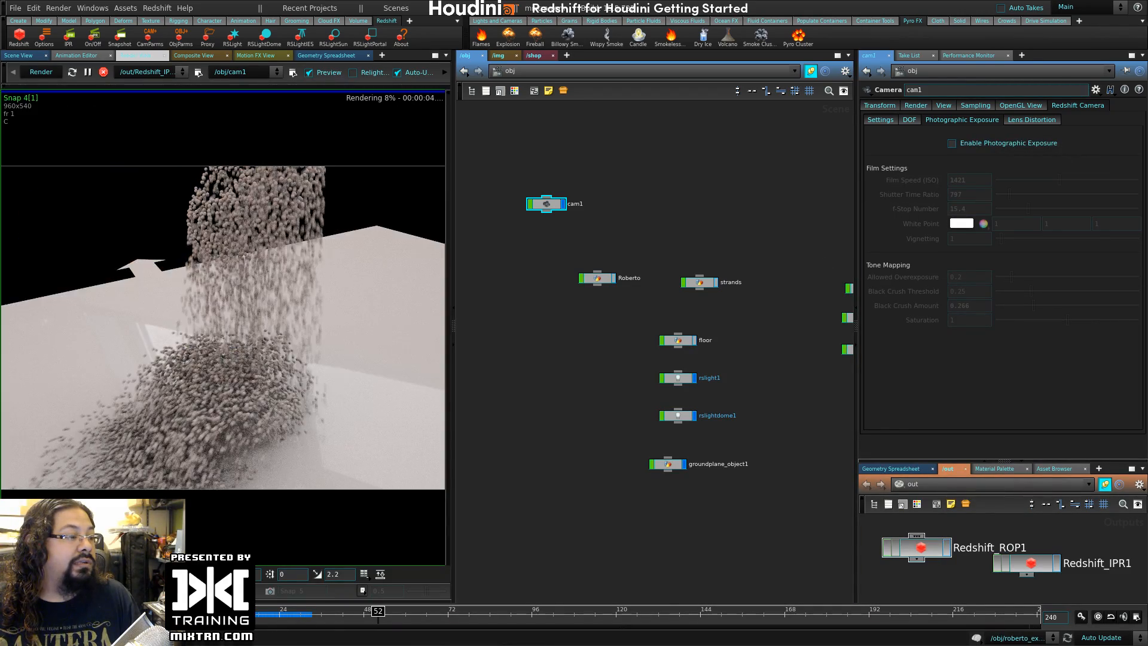
pyautogui.press('Down')
pyautogui.press('Up')
pyautogui.press('Down')
pyautogui.press('Up')
pyautogui.press('Down')
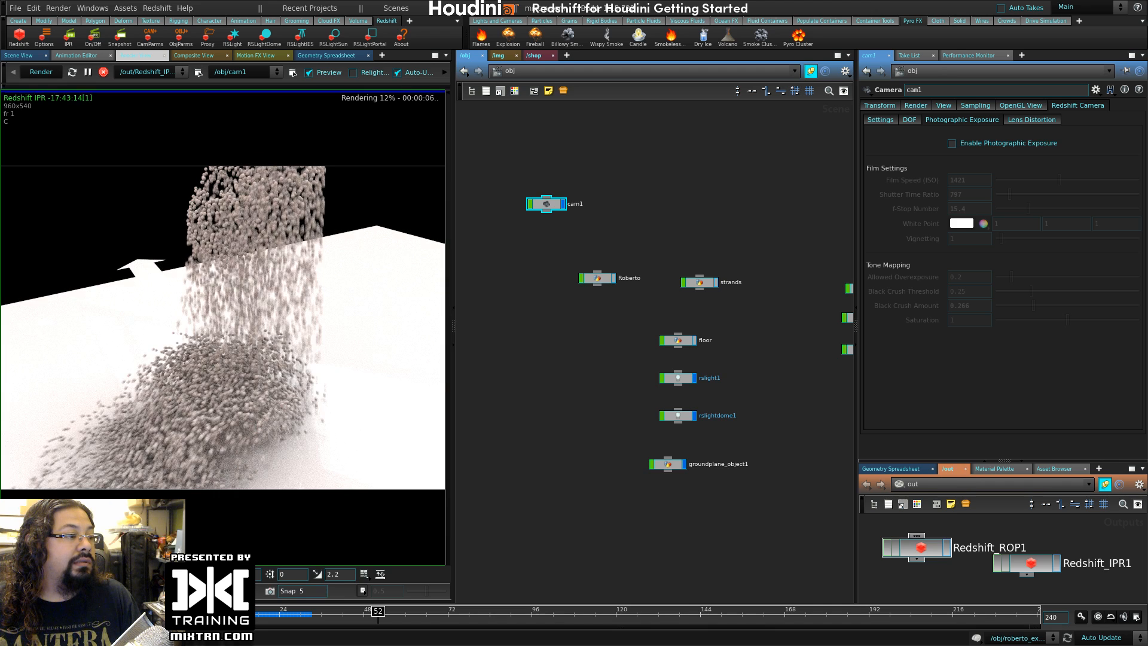
pyautogui.press('Up')
pyautogui.press('Down')
pyautogui.press('Up')
pyautogui.press('Down')
pyautogui.press('Up')
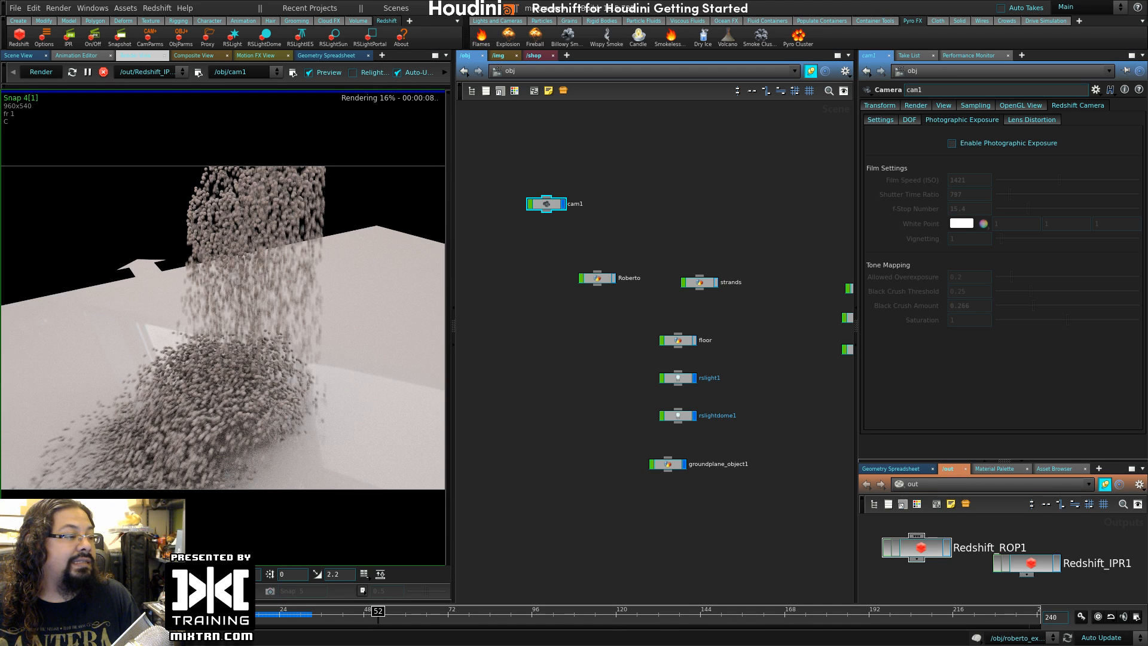
pyautogui.press('Down')
pyautogui.press('Up')
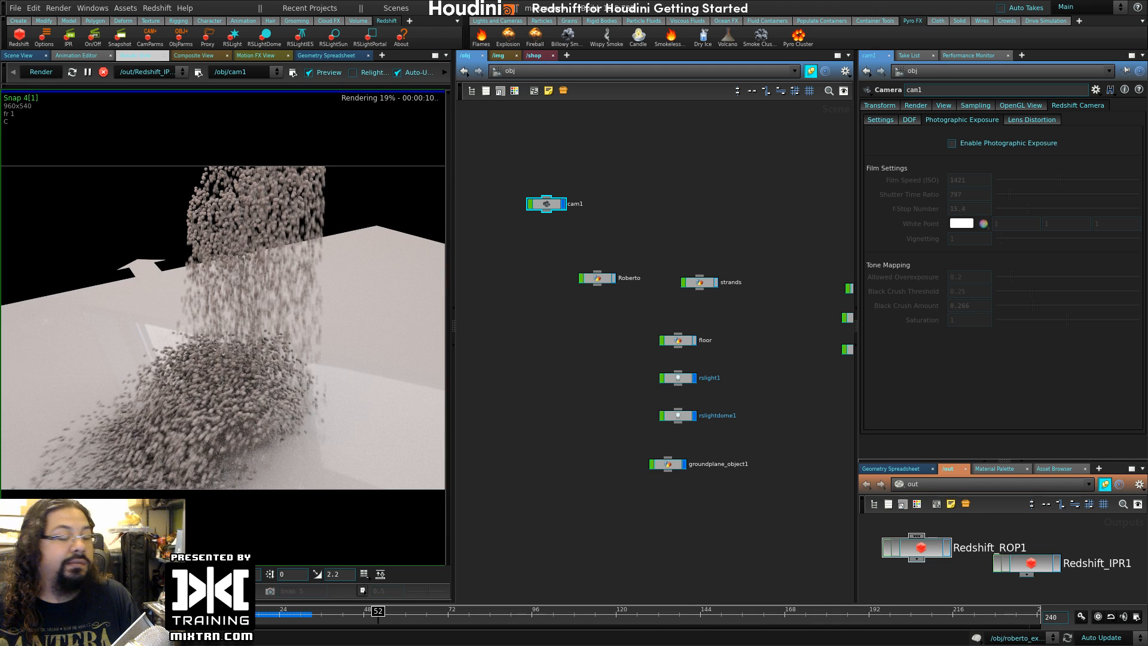
pyautogui.press('Down')
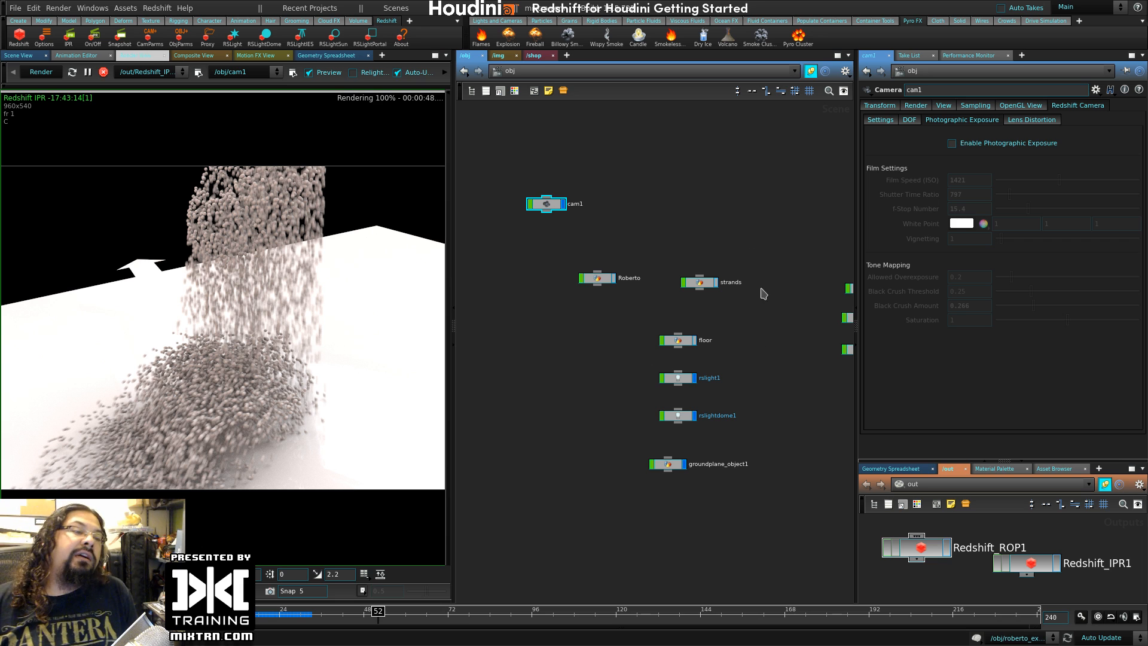
# - Stop the IPR render and save the scene
pyautogui.click(15, 8)
pyautogui.click(24, 61)
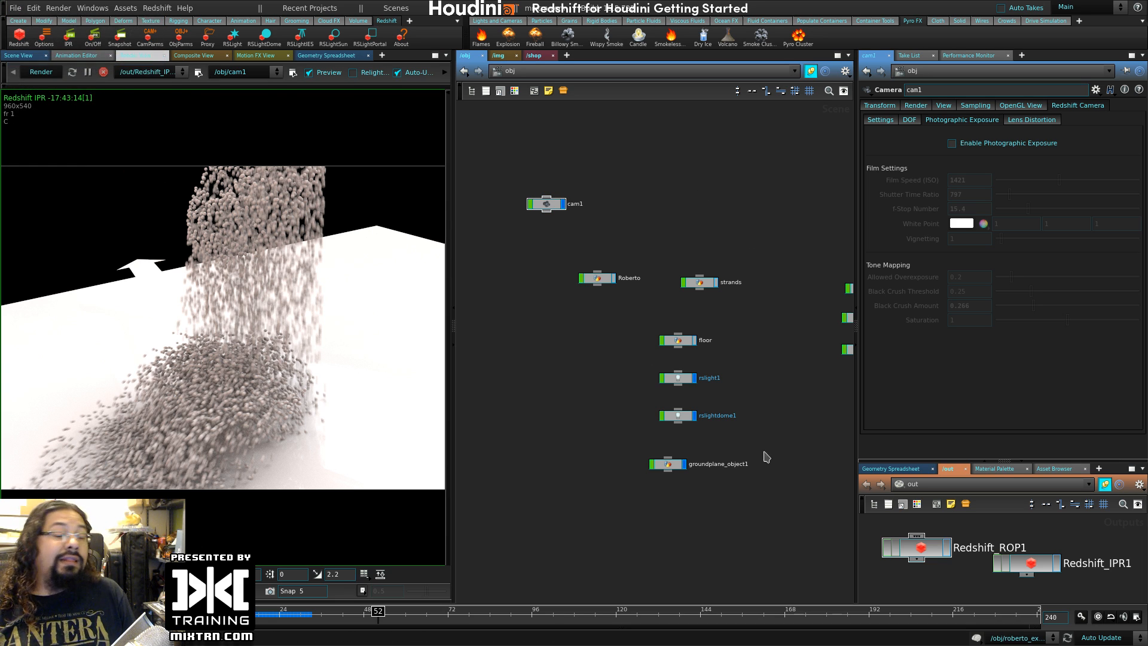
# - Review Redshift_ROP1's main and output settings in a widened parameter pane, and render the frame to MPlay, closing its window after viewing
pyautogui.click(909, 547)
pyautogui.moveTo(860, 398); pyautogui.dragTo(649, 377)
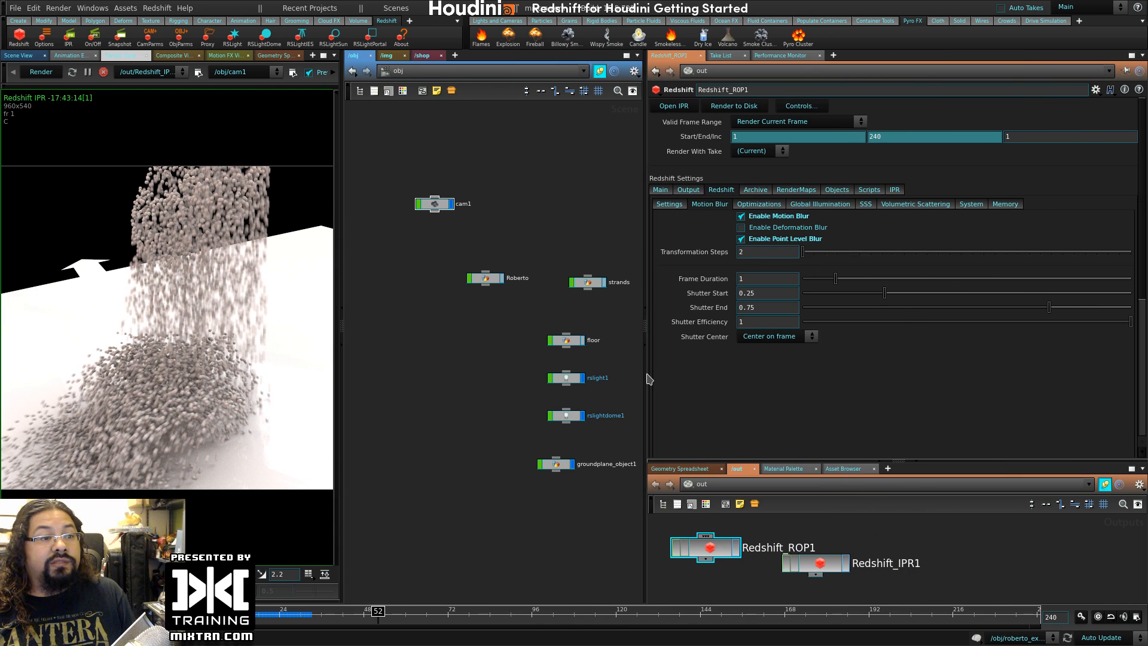
pyautogui.click(660, 189)
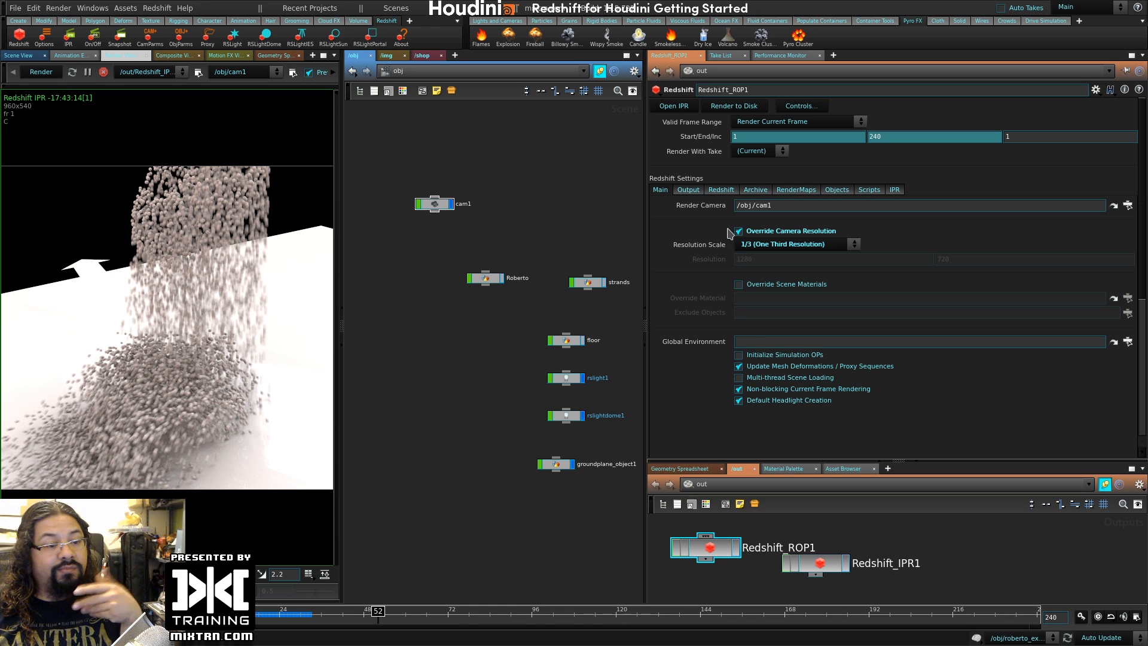
pyautogui.click(688, 189)
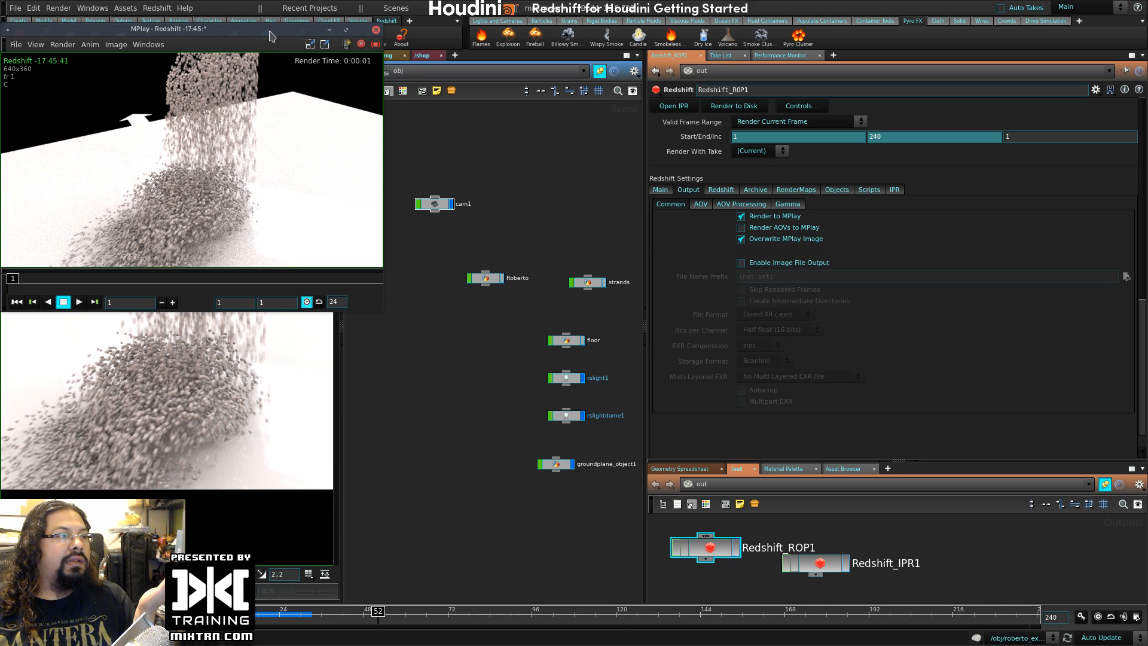
pyautogui.moveTo(272, 36); pyautogui.dragTo(426, 122)
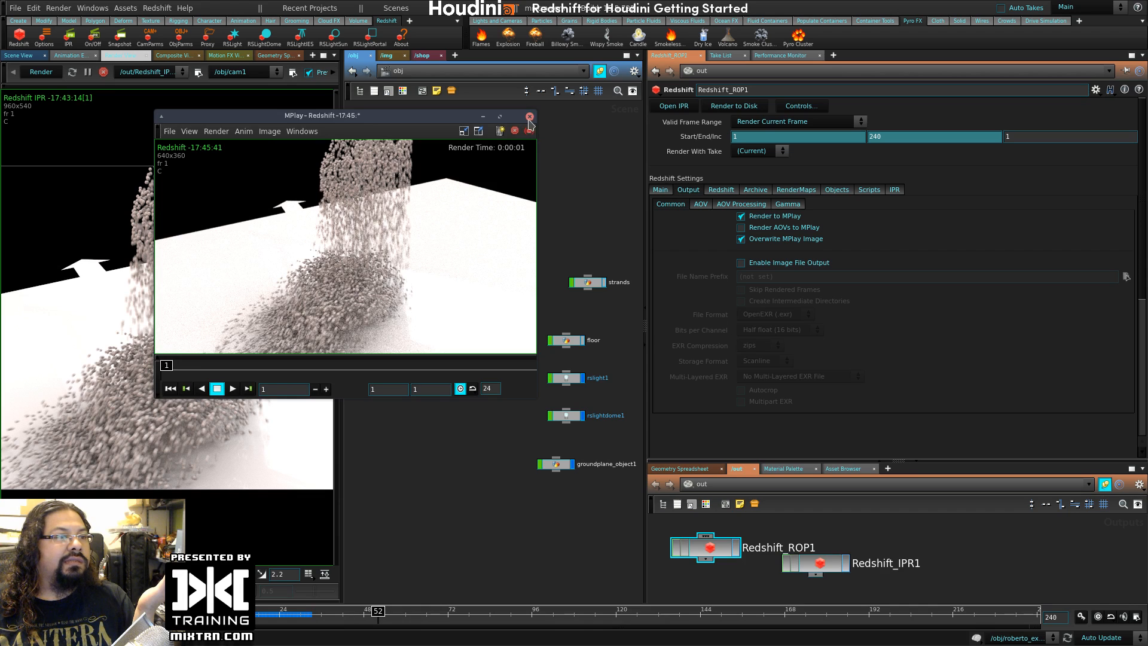
pyautogui.click(529, 117)
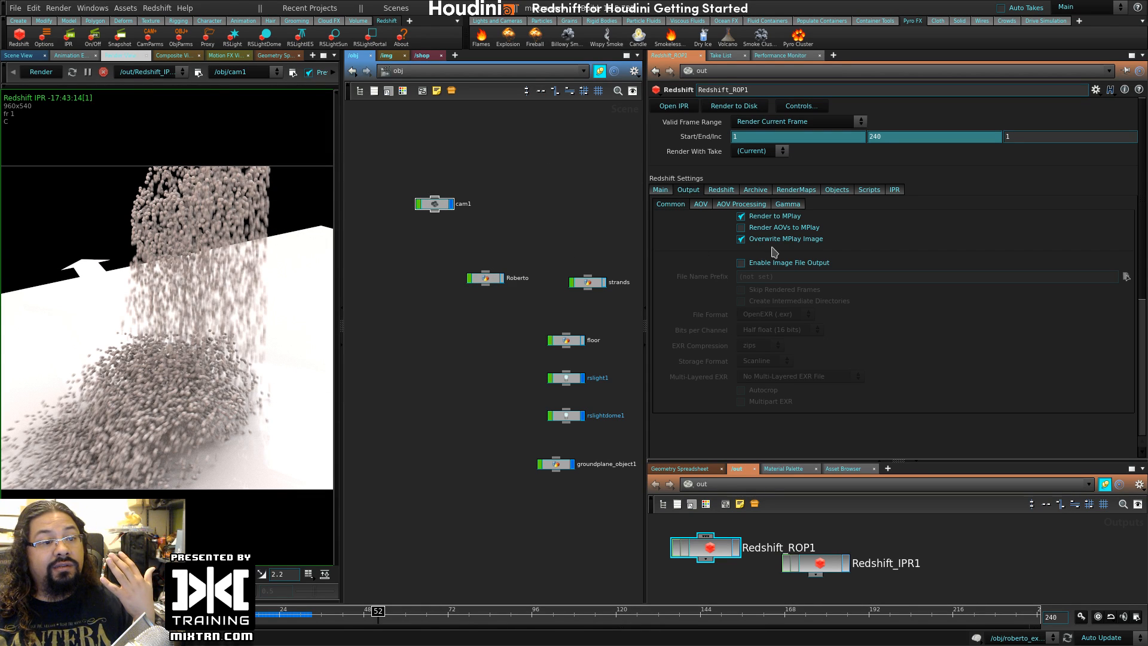
# - Enable image file output on Redshift_ROP1 and turn off rendering to MPlay
pyautogui.click(741, 263)
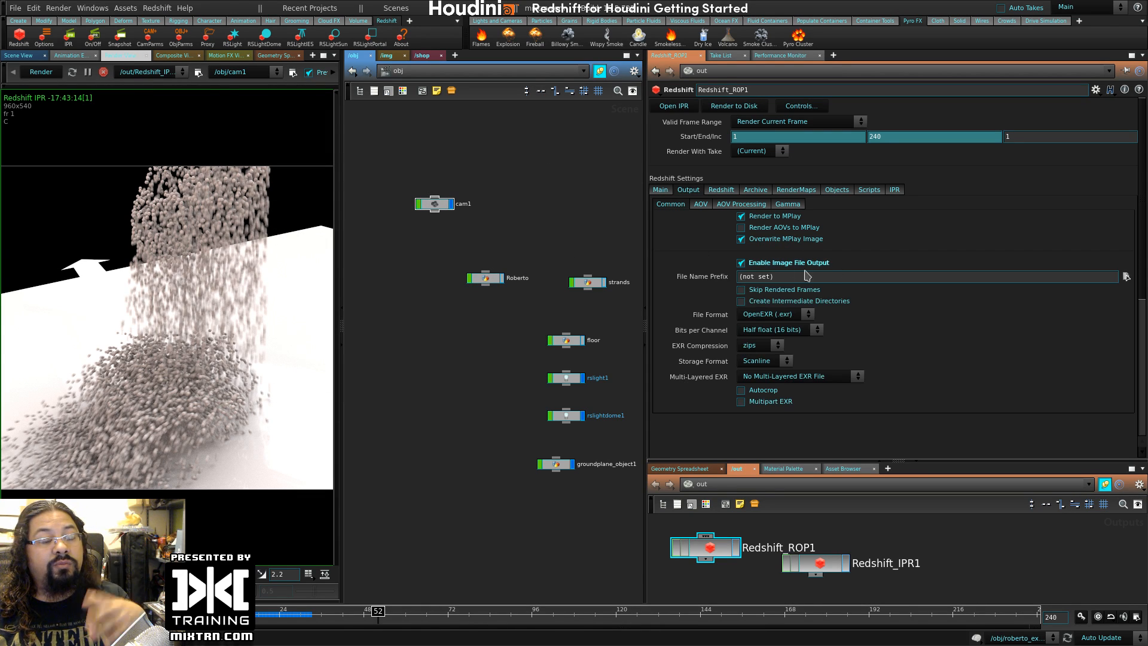
pyautogui.moveTo(833, 275); pyautogui.dragTo(708, 273)
pyautogui.click(795, 217)
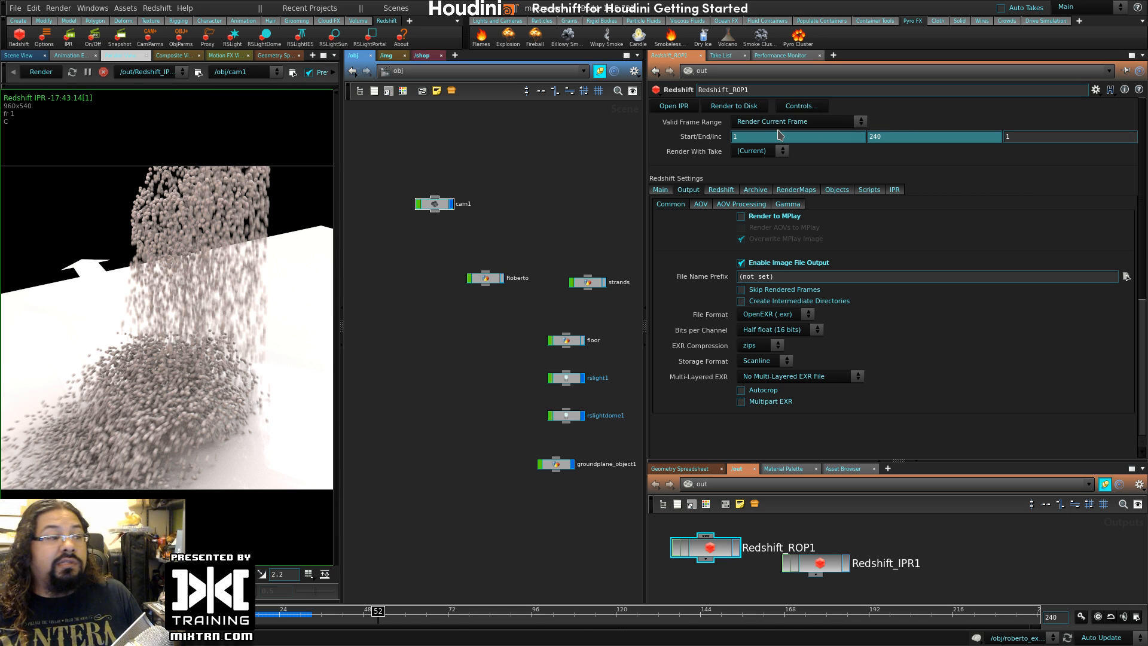
# - Examine the Redshift plugin options for the cache folder, texture cache size and enabled GPUs
pyautogui.click(54, 9)
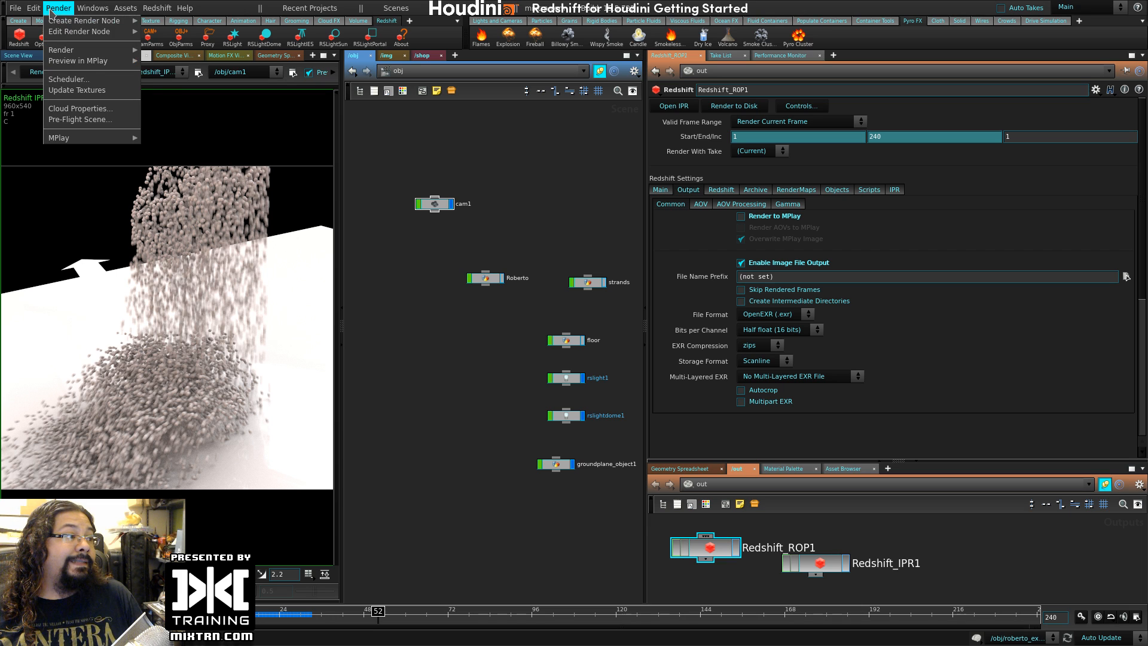
pyautogui.click(31, 11)
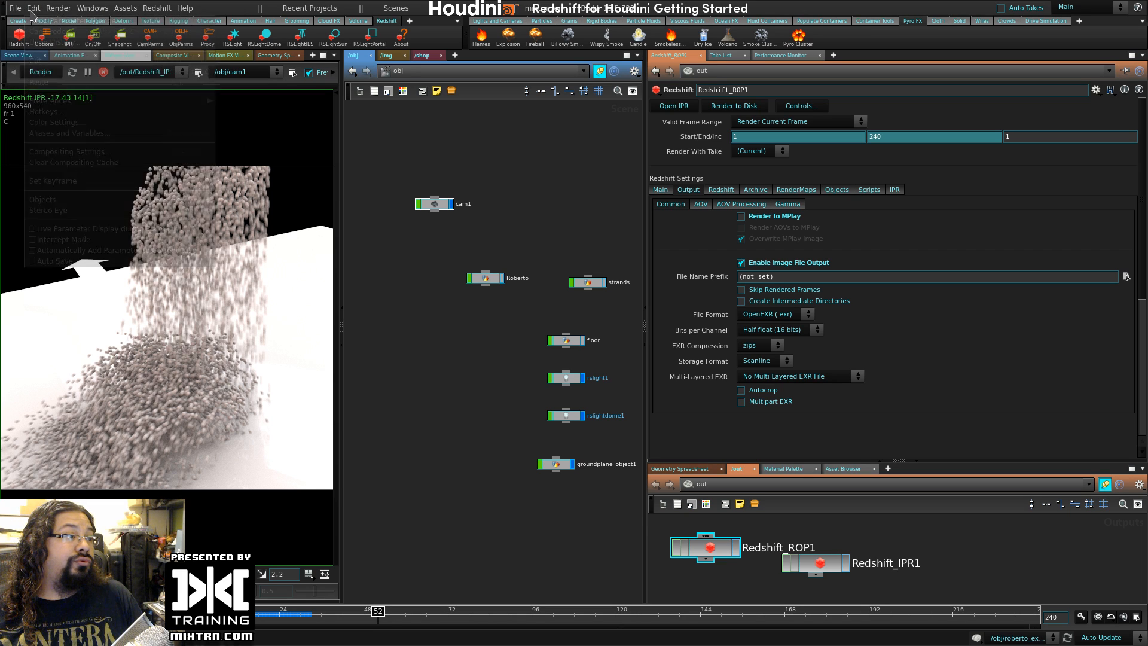
pyautogui.click(157, 8)
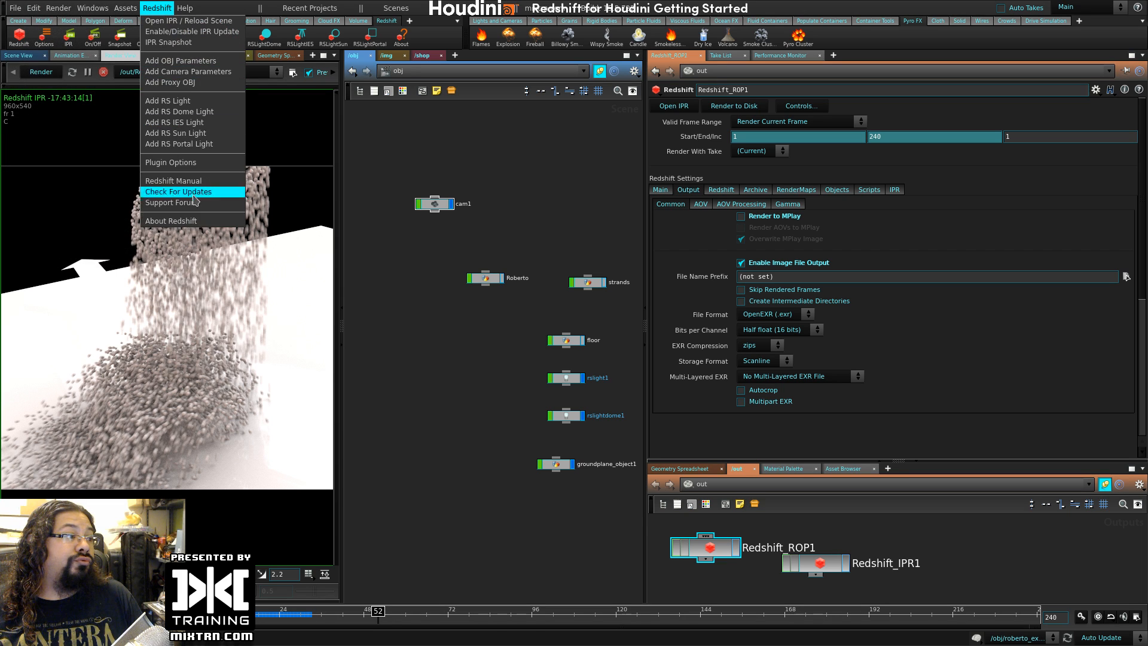
pyautogui.click(211, 164)
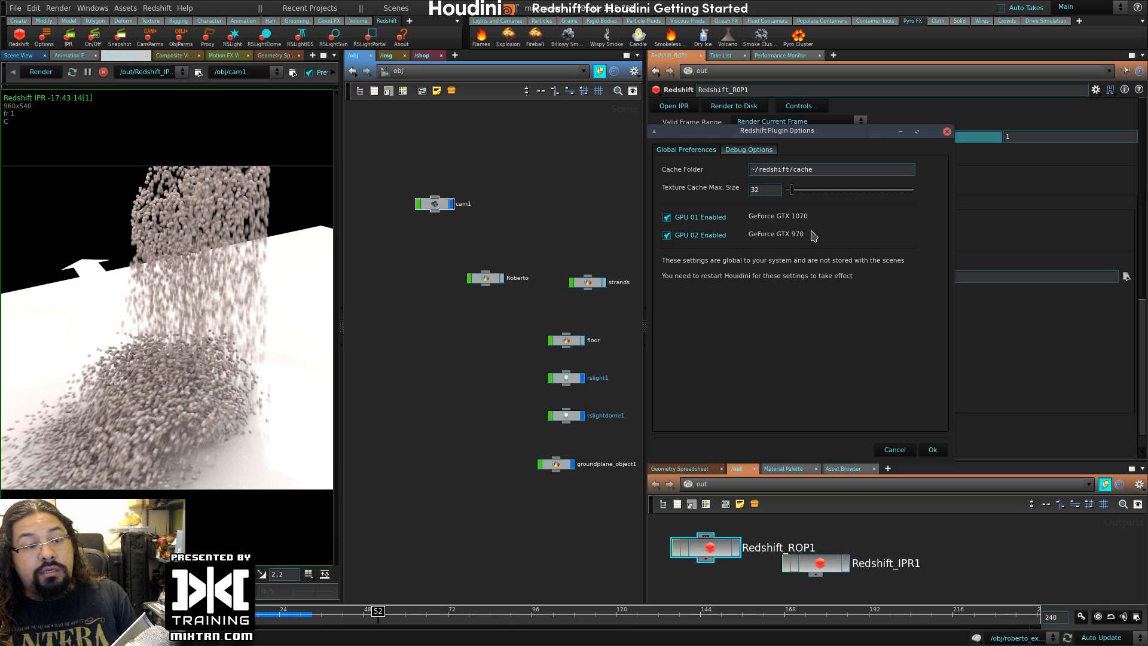
pyautogui.click(946, 131)
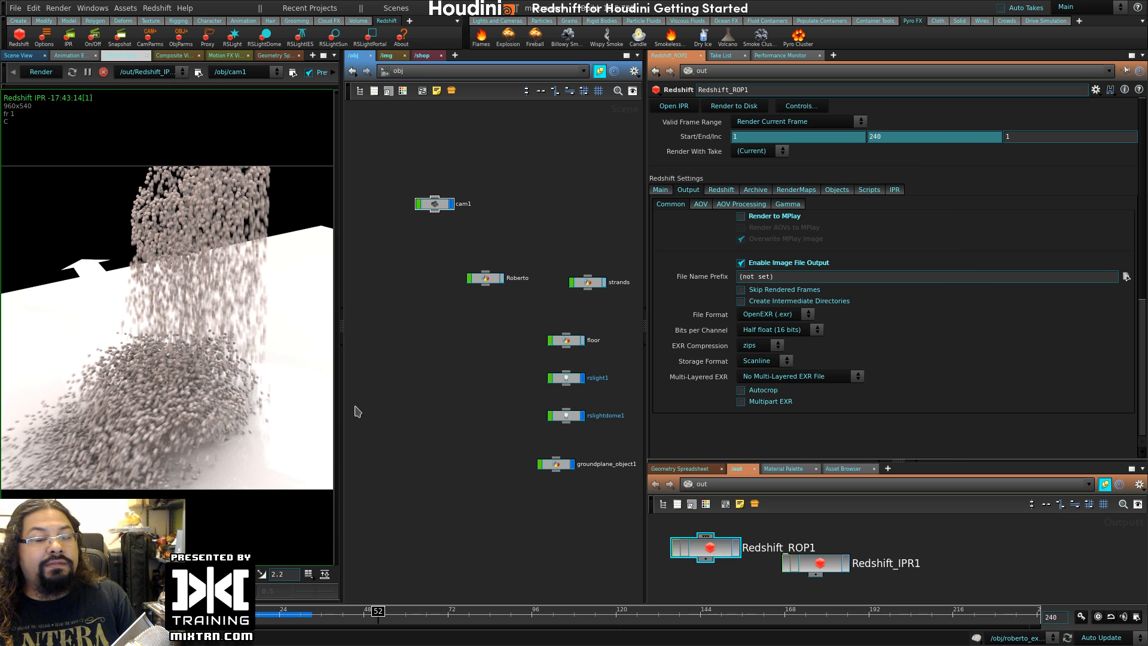
# - Return to the scene viewport, space Redshift_ROP1 and Redshift_IPR1 further apart, and narrow the parameter pane
pyautogui.click(18, 55)
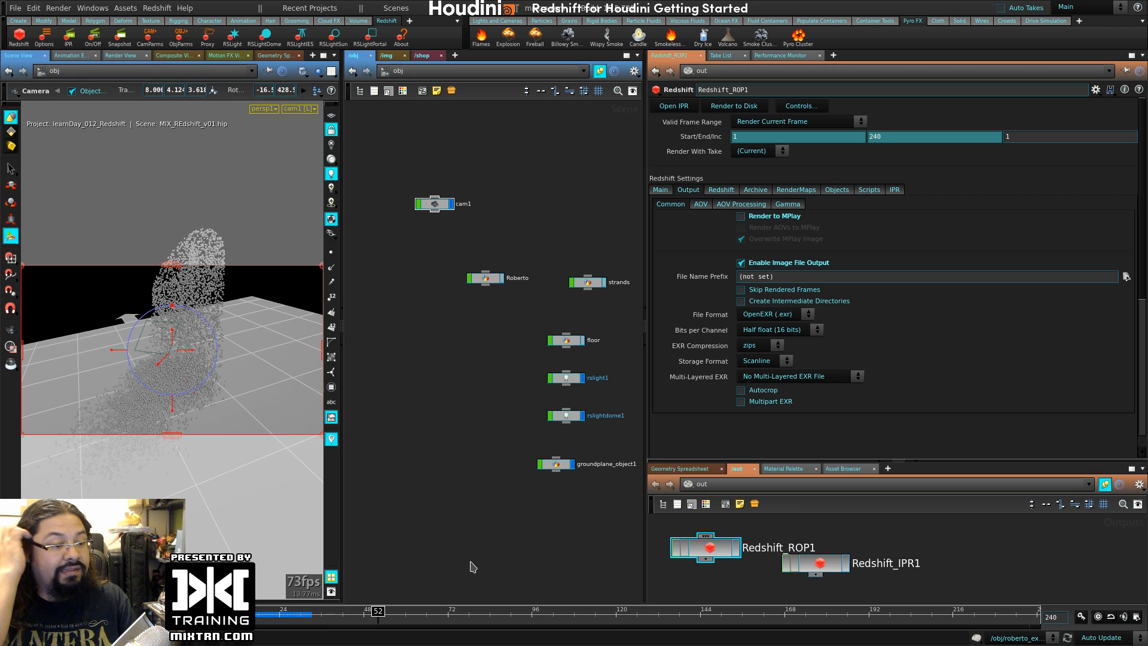
pyautogui.moveTo(817, 564); pyautogui.dragTo(944, 564)
pyautogui.moveTo(723, 551); pyautogui.dragTo(823, 557)
pyautogui.moveTo(646, 540); pyautogui.dragTo(762, 540)
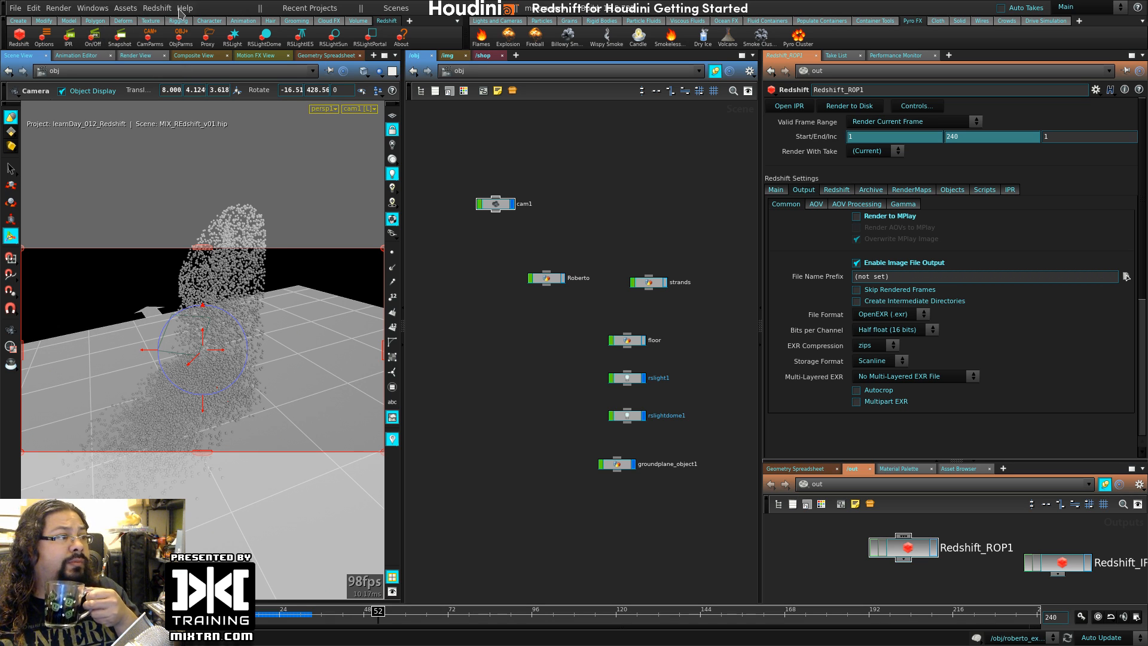
# - Show the installed Redshift plugin's version and Houdini build information
pyautogui.click(156, 8)
pyautogui.click(173, 224)
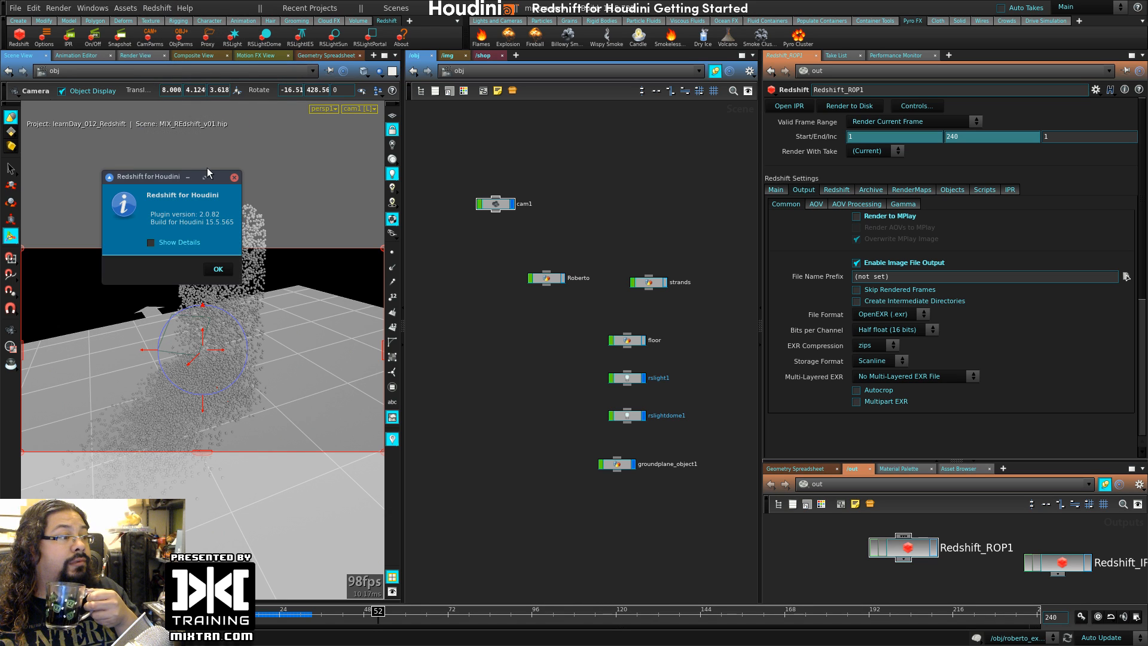
pyautogui.moveTo(207, 172); pyautogui.dragTo(601, 213)
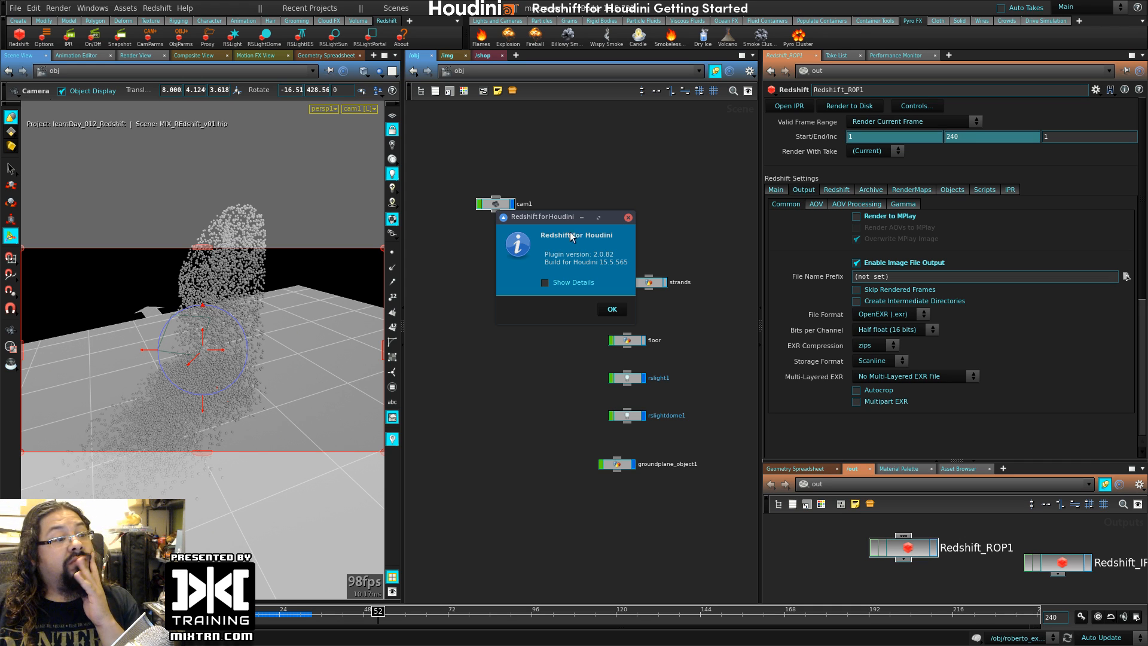
pyautogui.moveTo(513, 226); pyautogui.dragTo(435, 205)
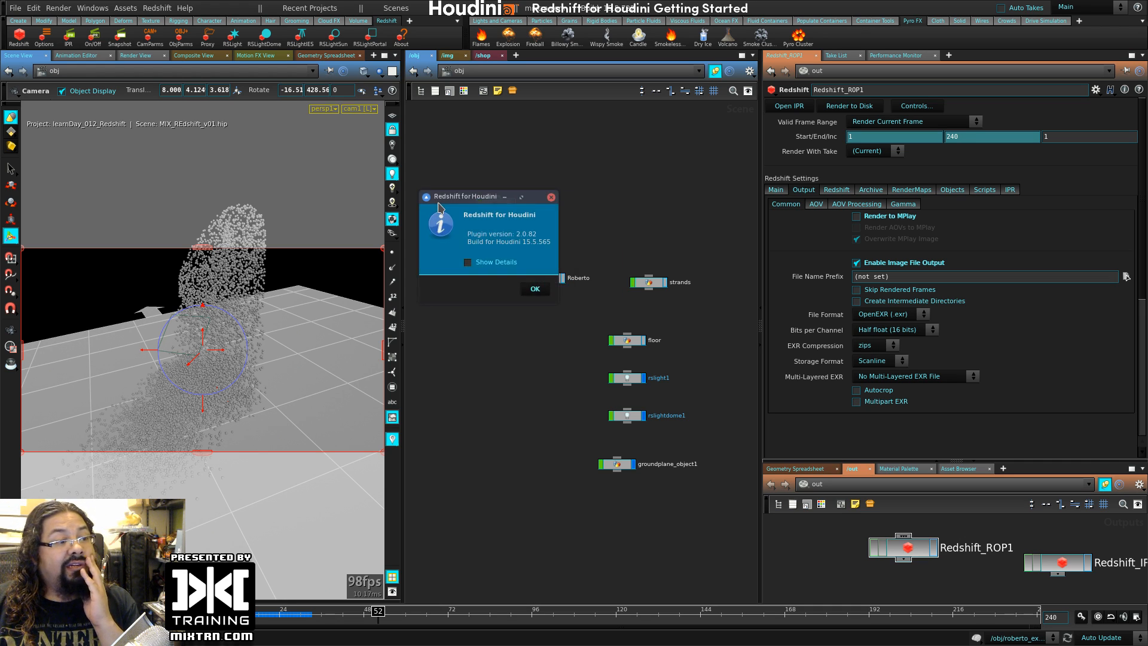
# - Dismiss the version information, review the EP10_SQFAT_SH040_FIRE and EP10_SQMON_SH010_FIRE render sequences in djv_view, and close both viewers
pyautogui.click(540, 291)
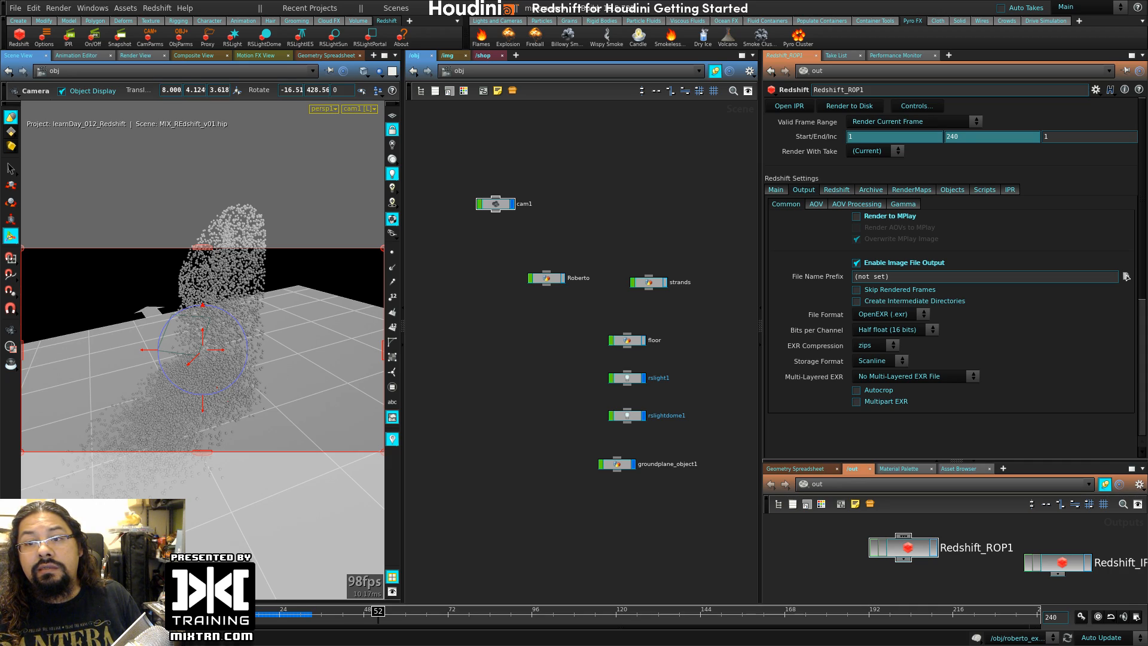
pyautogui.moveTo(1146, 75); pyautogui.dragTo(680, 35)
pyautogui.moveTo(413, 551); pyautogui.dragTo(350, 556)
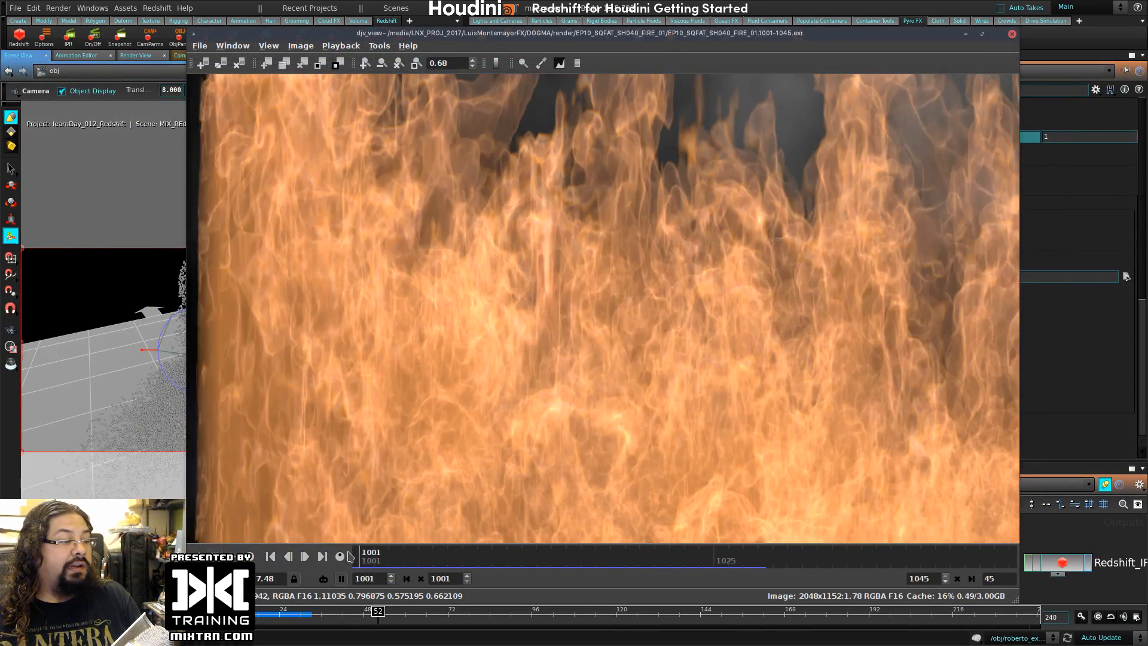
pyautogui.click(232, 557)
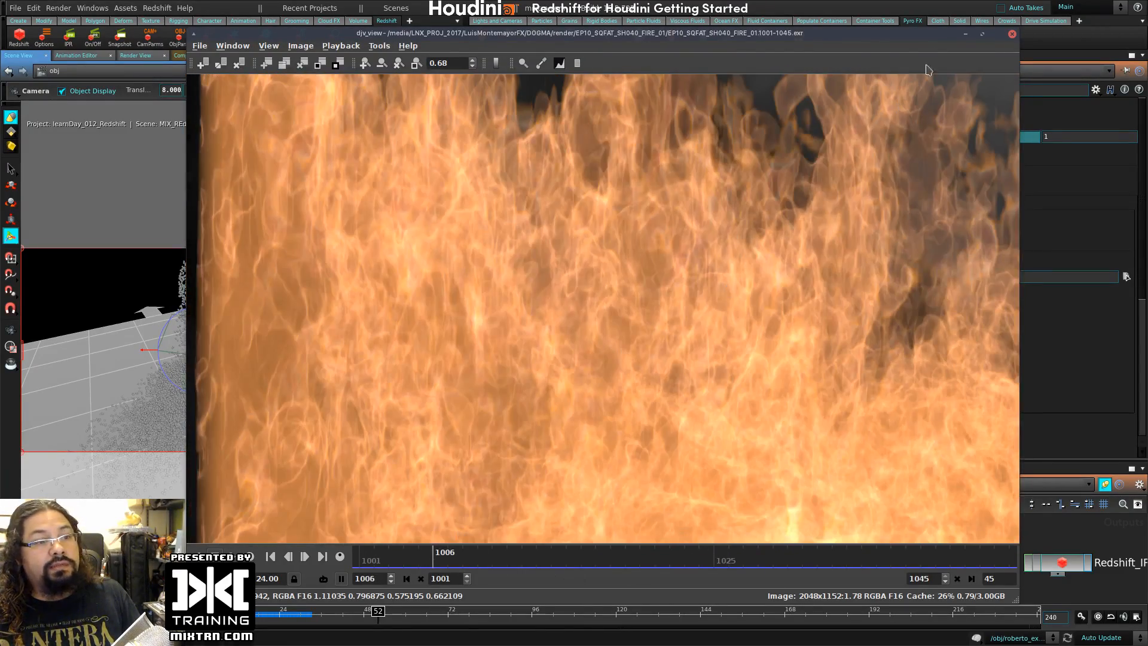
pyautogui.click(1012, 33)
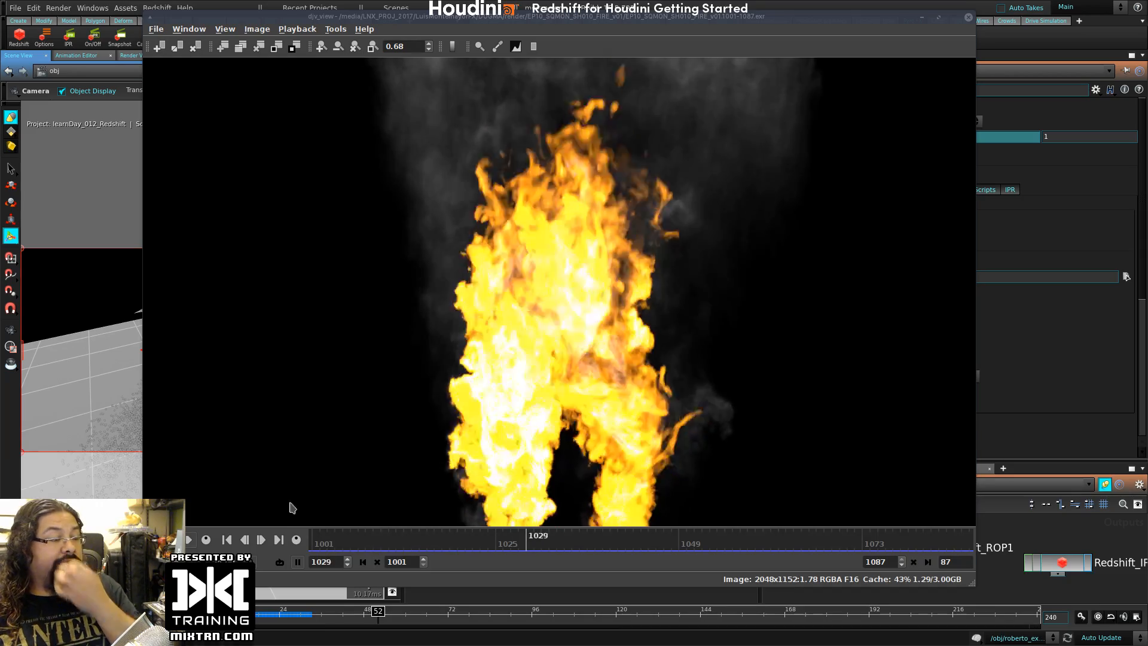
pyautogui.moveTo(466, 541); pyautogui.dragTo(351, 521)
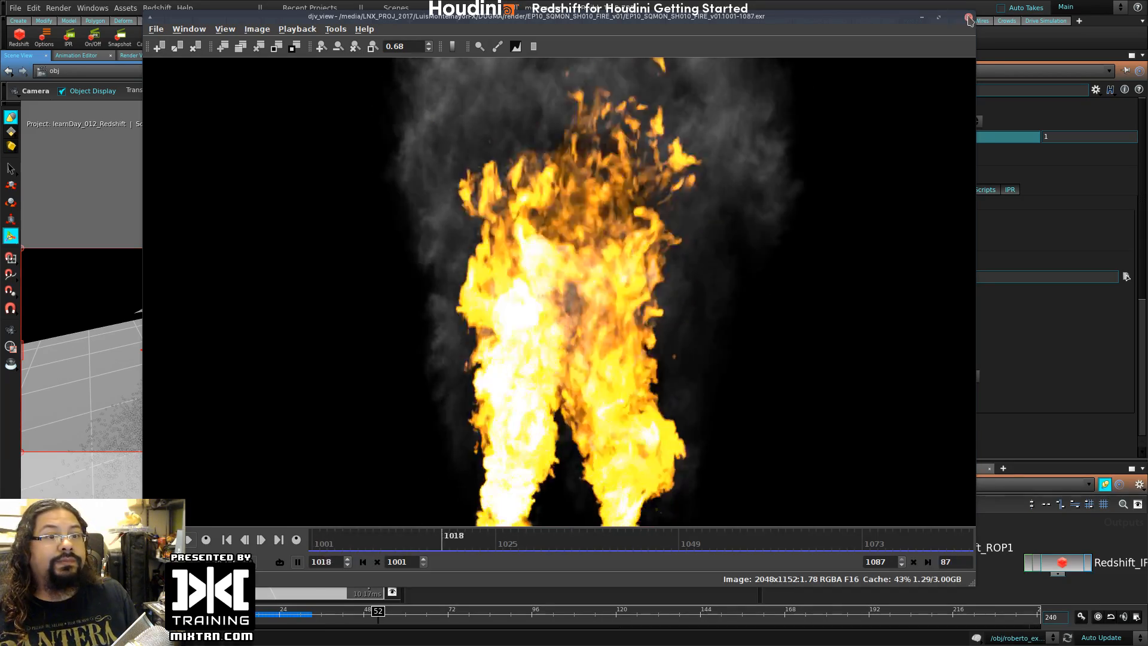
pyautogui.click(968, 18)
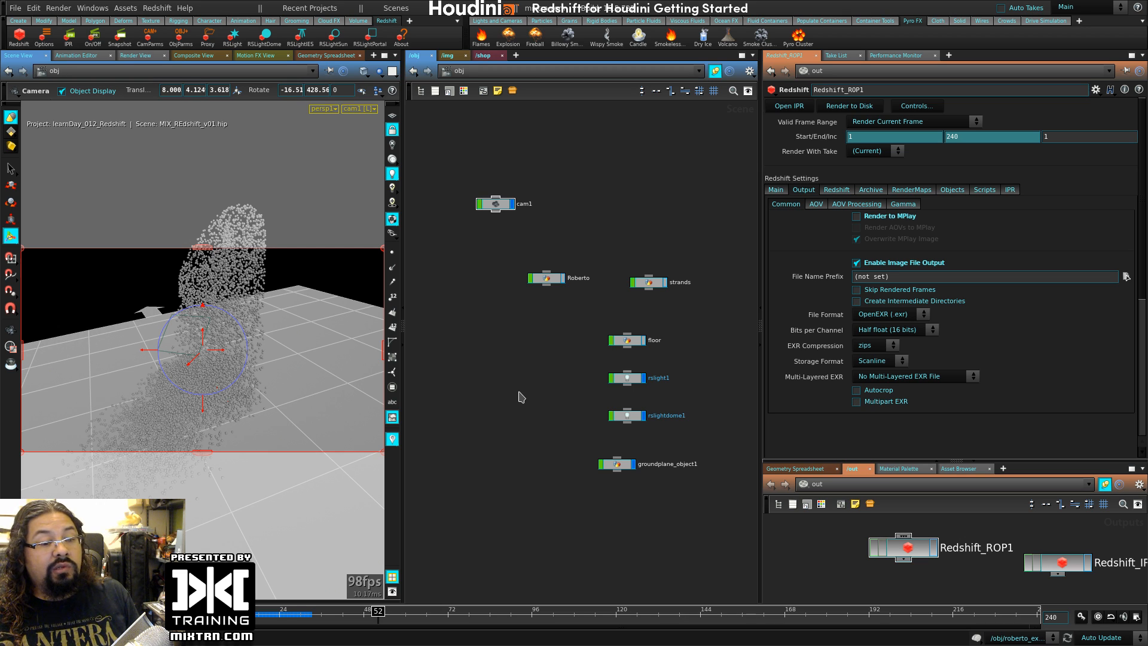
# - Turn off the dome light rslightdome1 and turn on rslight1
pyautogui.moveTo(760, 215); pyautogui.dragTo(808, 215)
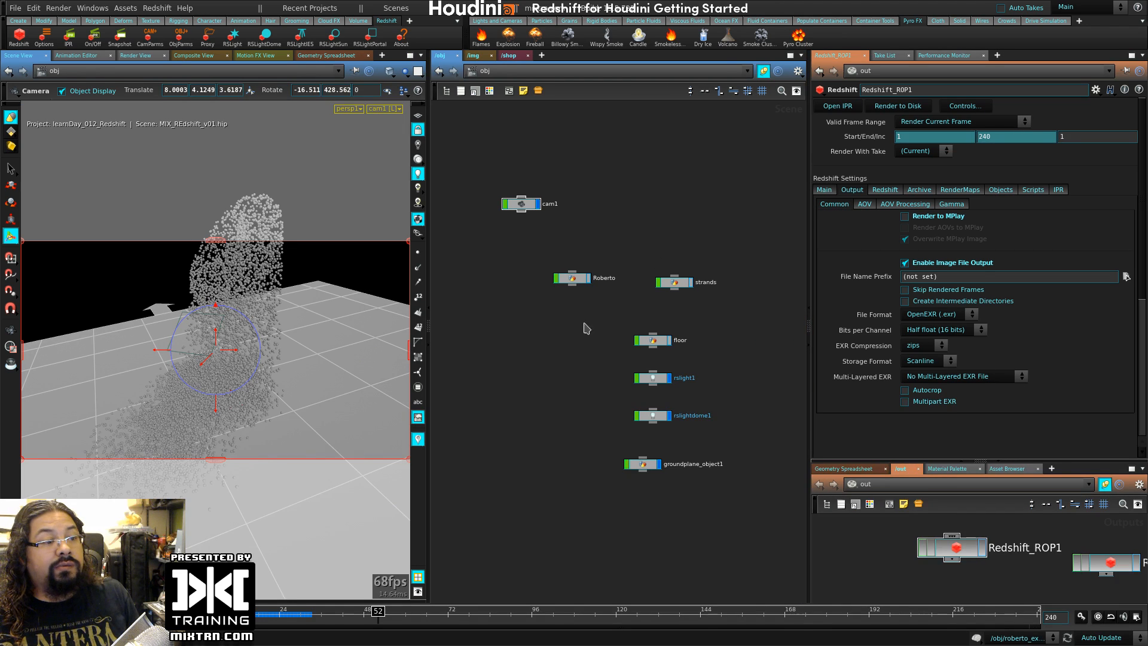
pyautogui.moveTo(757, 423); pyautogui.dragTo(679, 421, button='middle')
pyautogui.moveTo(542, 402); pyautogui.dragTo(680, 428)
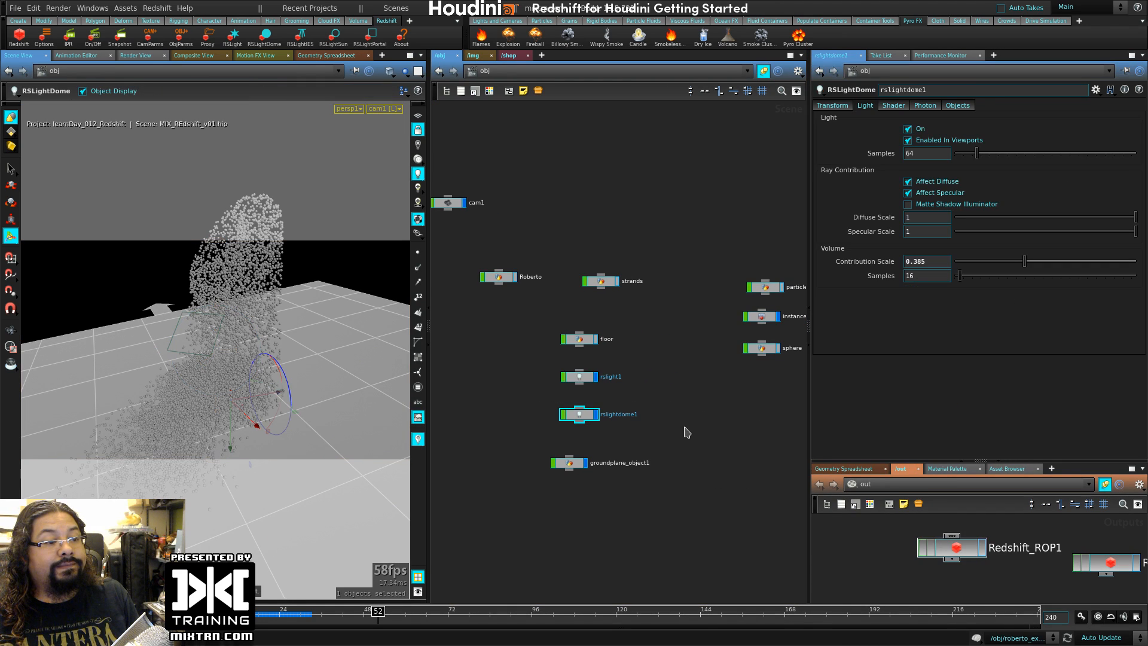
pyautogui.click(908, 129)
pyautogui.moveTo(514, 358); pyautogui.dragTo(650, 404)
pyautogui.click(908, 129)
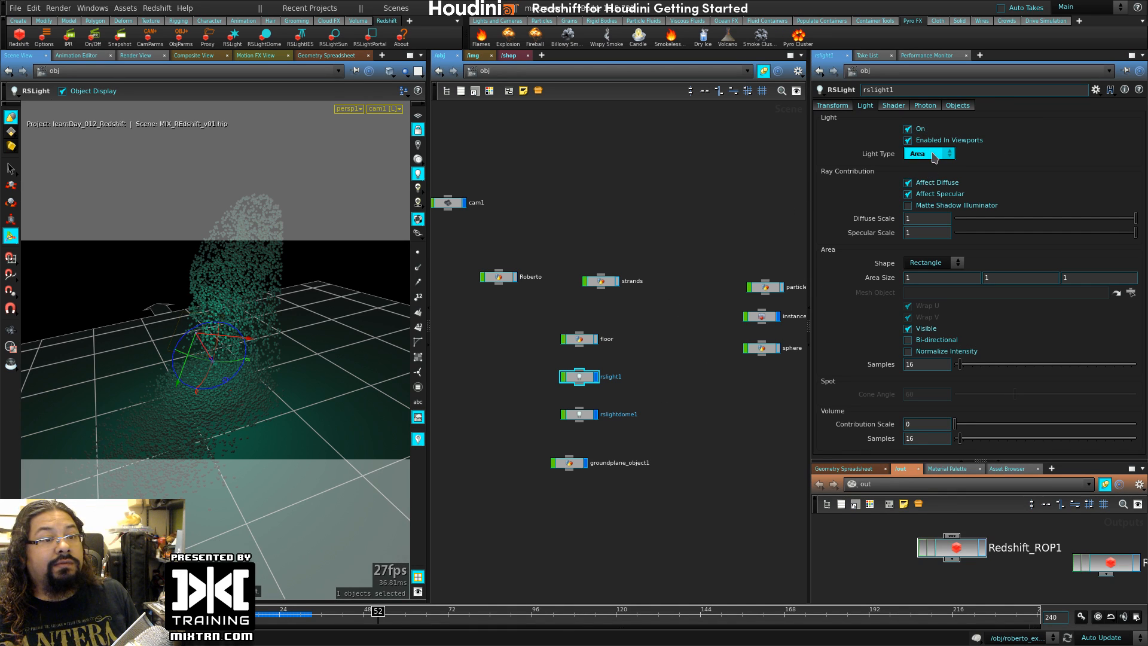
# - Set rslight1's light type to Spot and inspect its cone and handles close to the particles
pyautogui.click(917, 154)
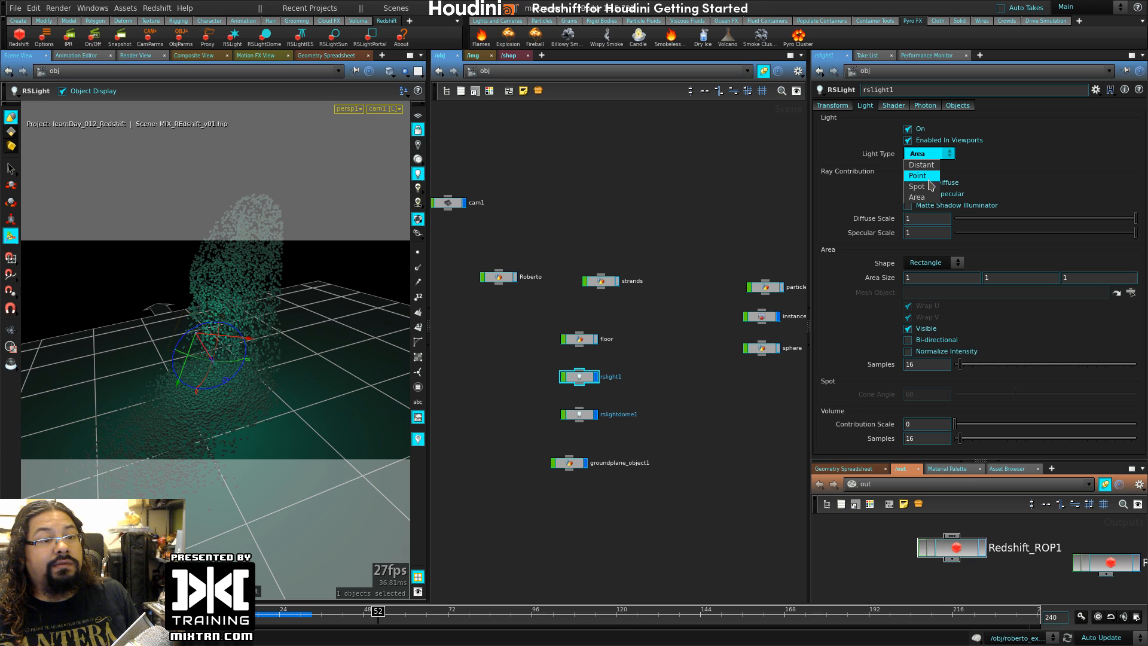
pyautogui.click(925, 186)
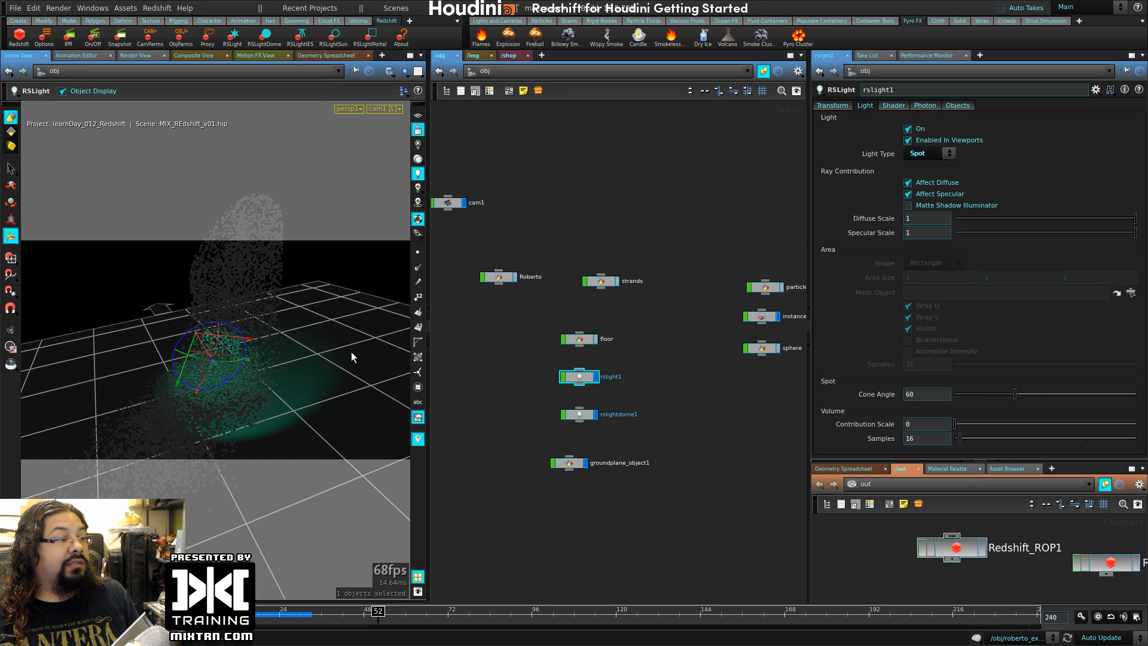
pyautogui.keyDown('alt'); pyautogui.moveTo(323, 375); pyautogui.dragTo(231, 377); pyautogui.keyUp('alt')
pyautogui.keyDown('alt'); pyautogui.moveTo(231, 378); pyautogui.dragTo(405, 396, button='right'); pyautogui.keyUp('alt')
pyautogui.keyDown('alt'); pyautogui.moveTo(323, 385); pyautogui.dragTo(392, 448, button='middle'); pyautogui.keyUp('alt')
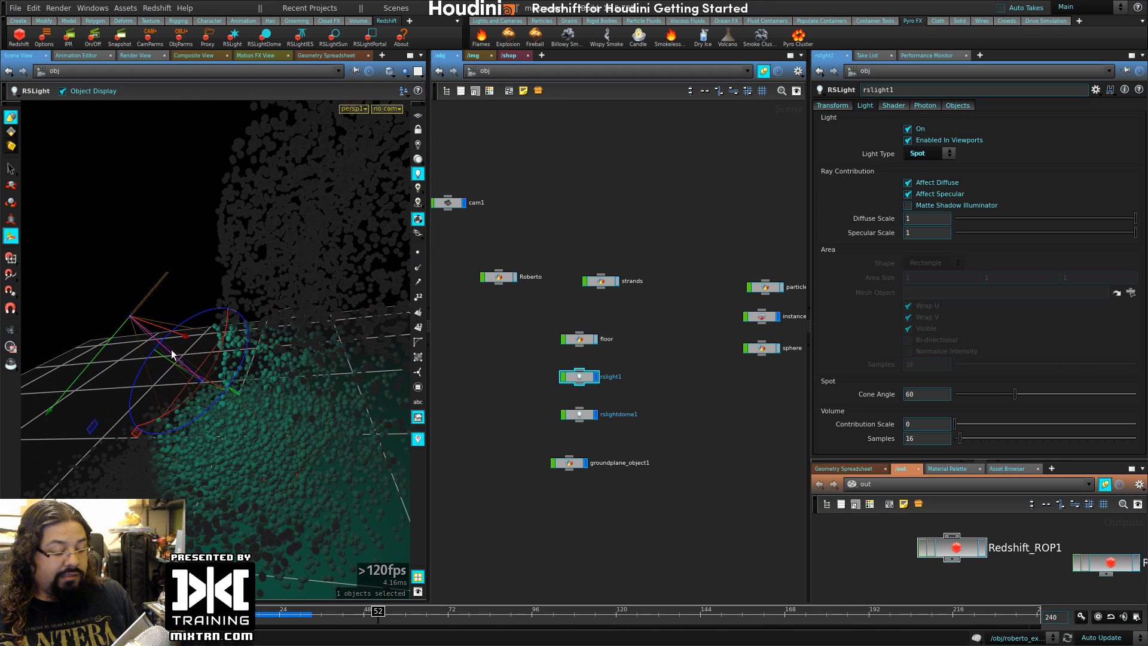
pyautogui.press('m')
pyautogui.press('m')
pyautogui.press('m')
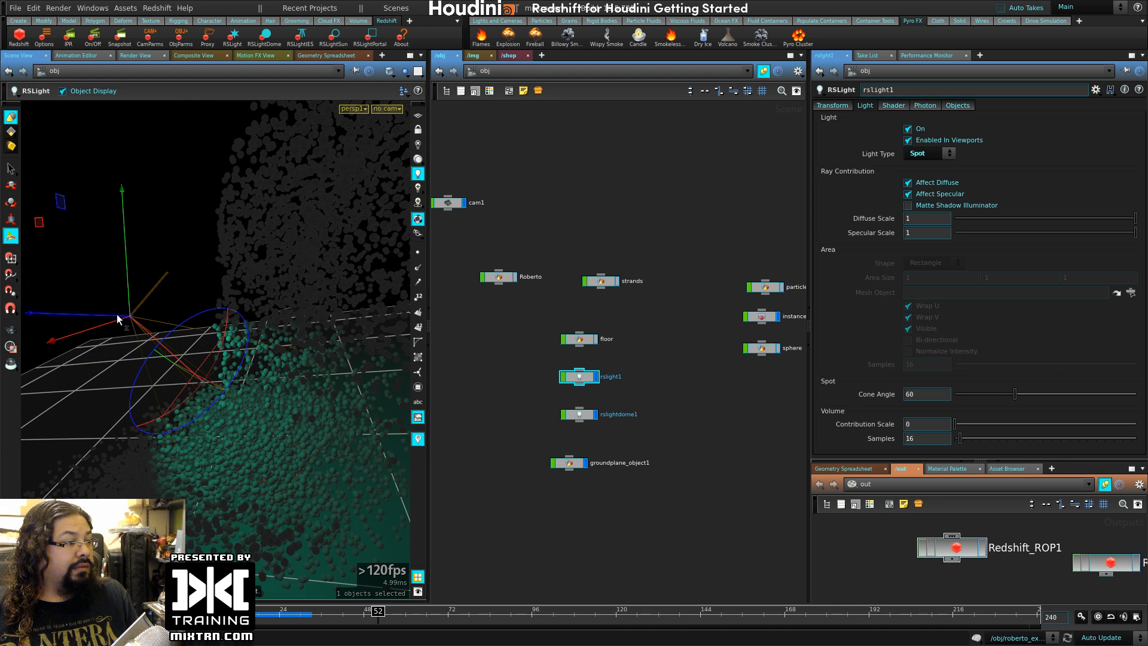
pyautogui.press('m')
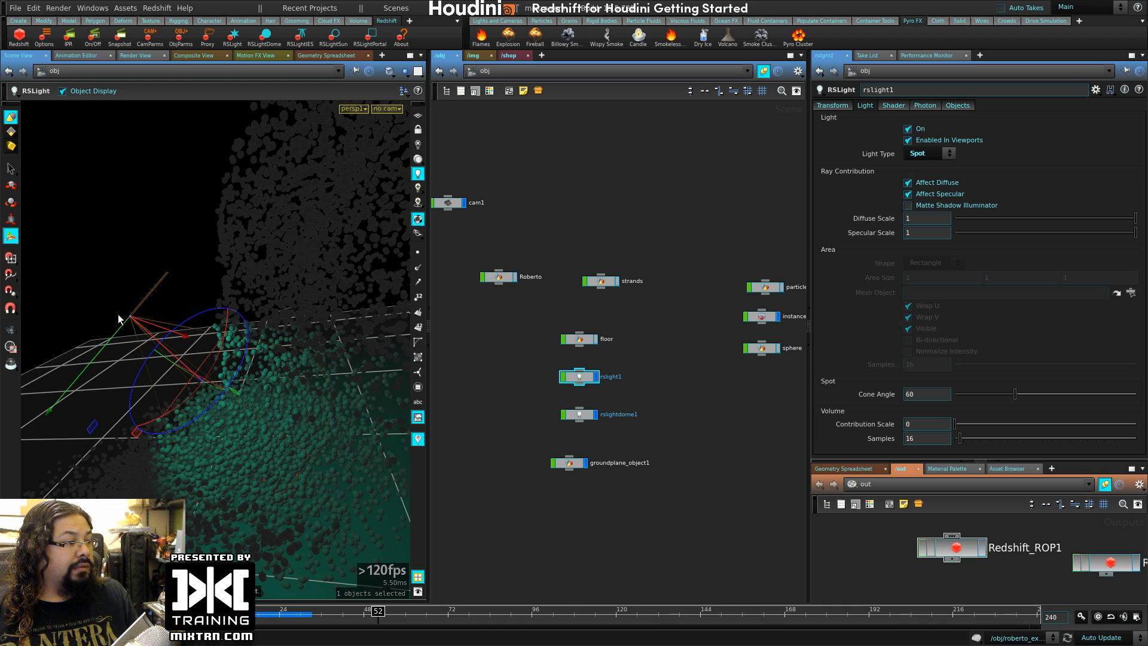
# - Look through rslight1 to reposition the spot farther back from the particles, and return the viewport to cam1
pyautogui.click(385, 108)
pyautogui.moveTo(442, 178)
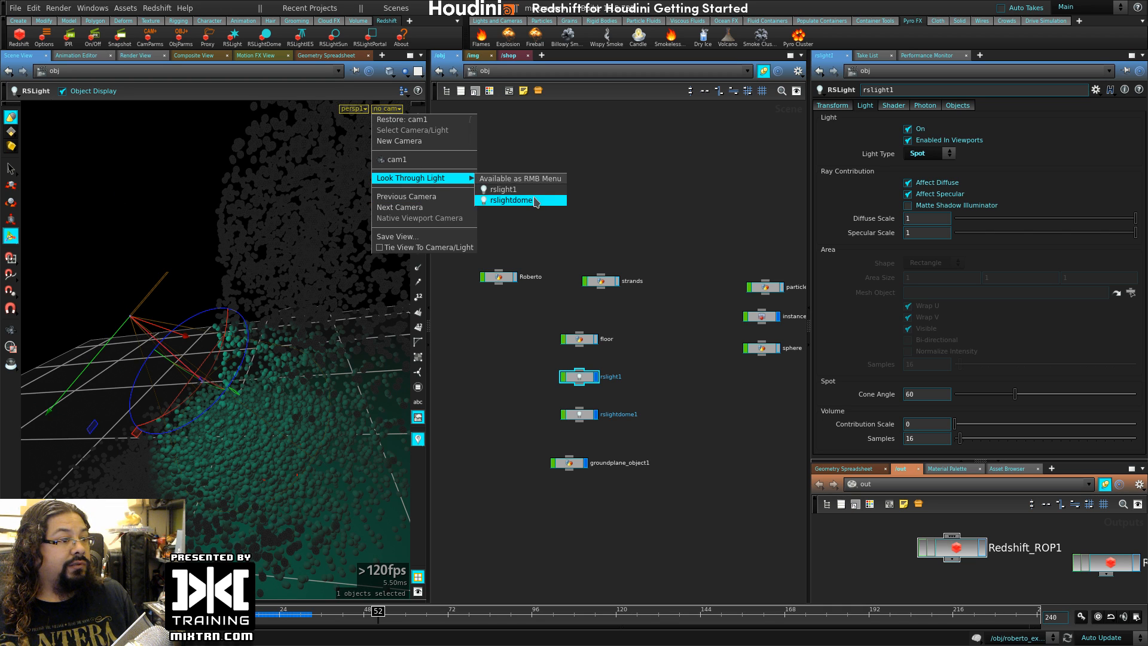
pyautogui.click(503, 189)
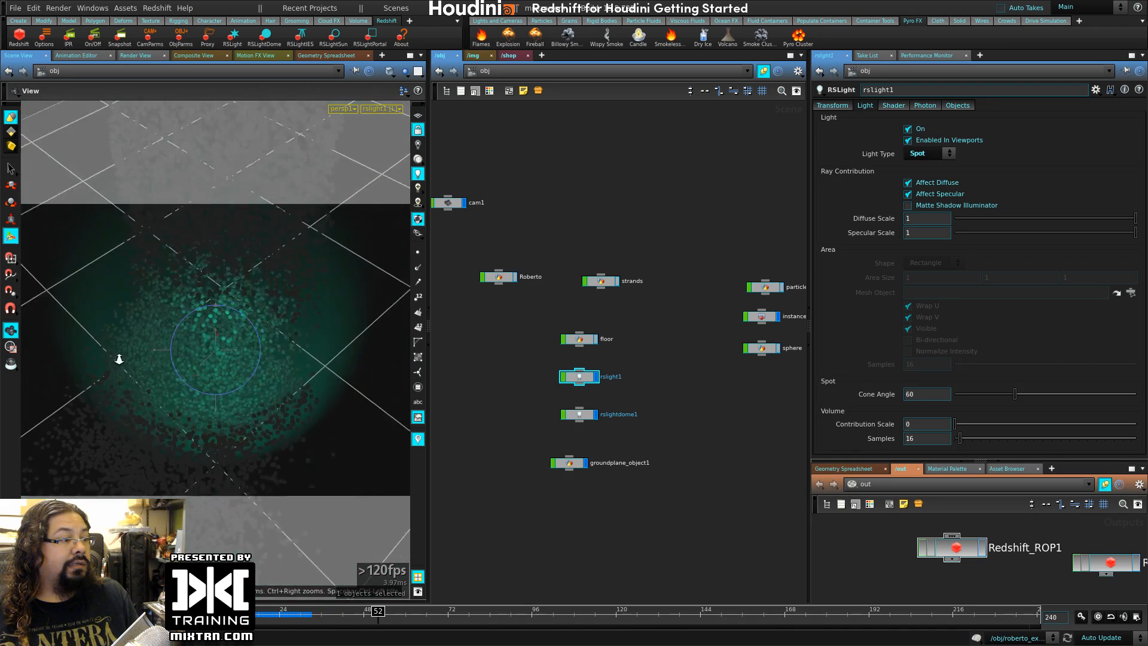
pyautogui.moveTo(119, 358); pyautogui.dragTo(210, 374)
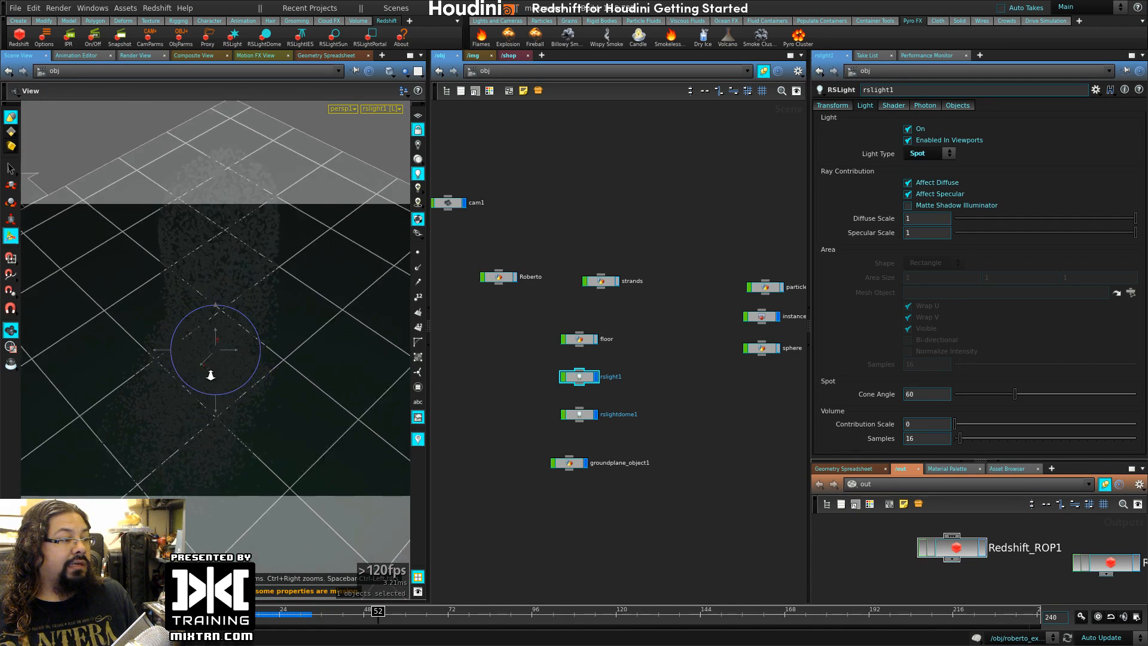
pyautogui.press('Return')
pyautogui.click(383, 109)
pyautogui.click(400, 159)
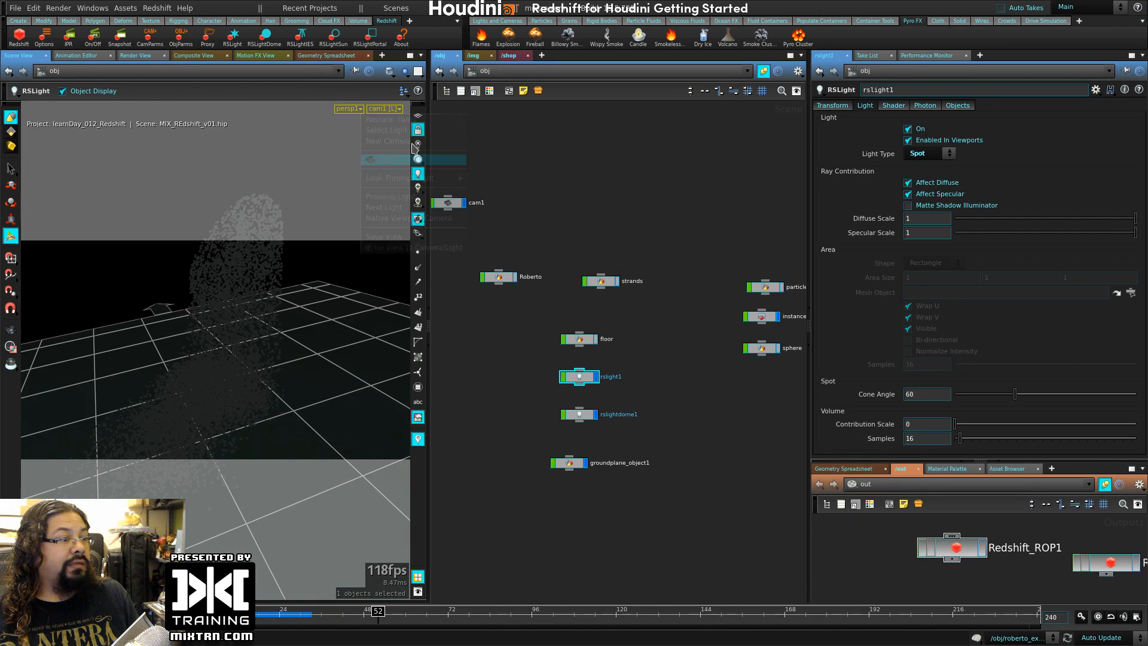
pyautogui.press('Escape')
pyautogui.moveTo(287, 333); pyautogui.dragTo(349, 341)
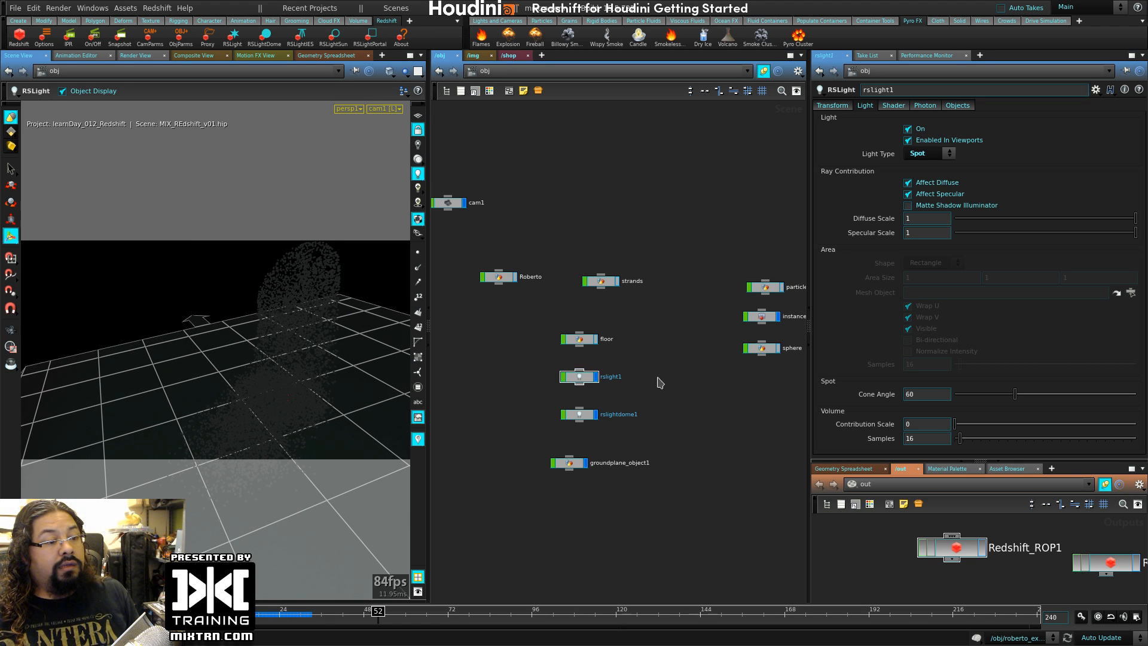
# - Examine Redshift_ROP1's volumetric scattering settings
pyautogui.click(959, 550)
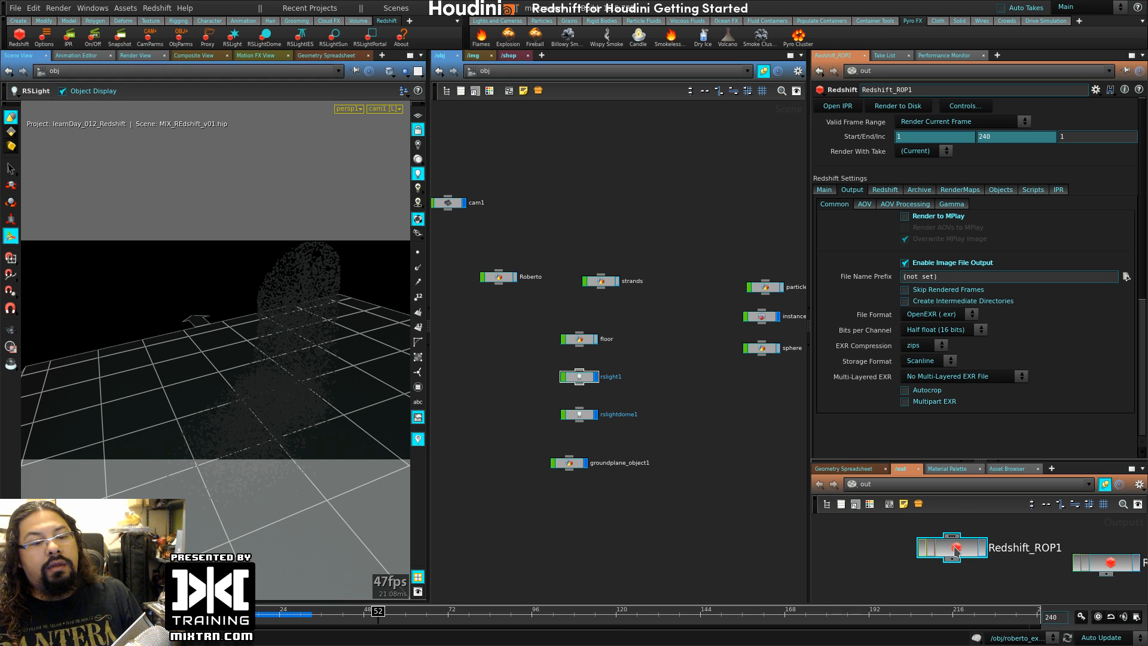
pyautogui.click(896, 190)
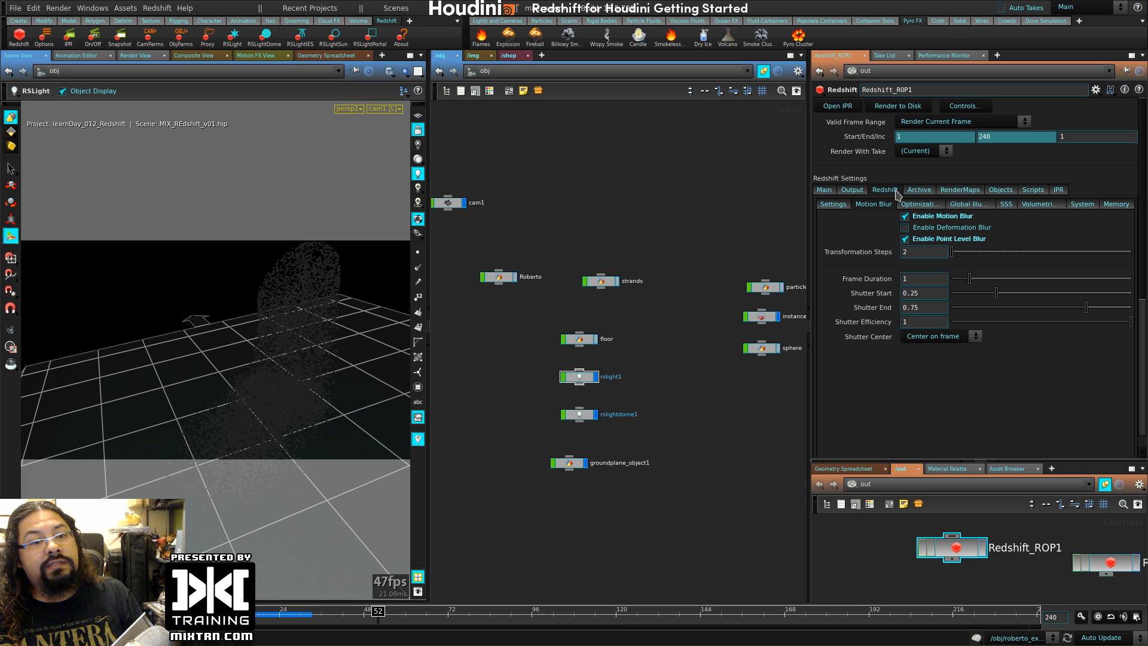
pyautogui.click(1042, 206)
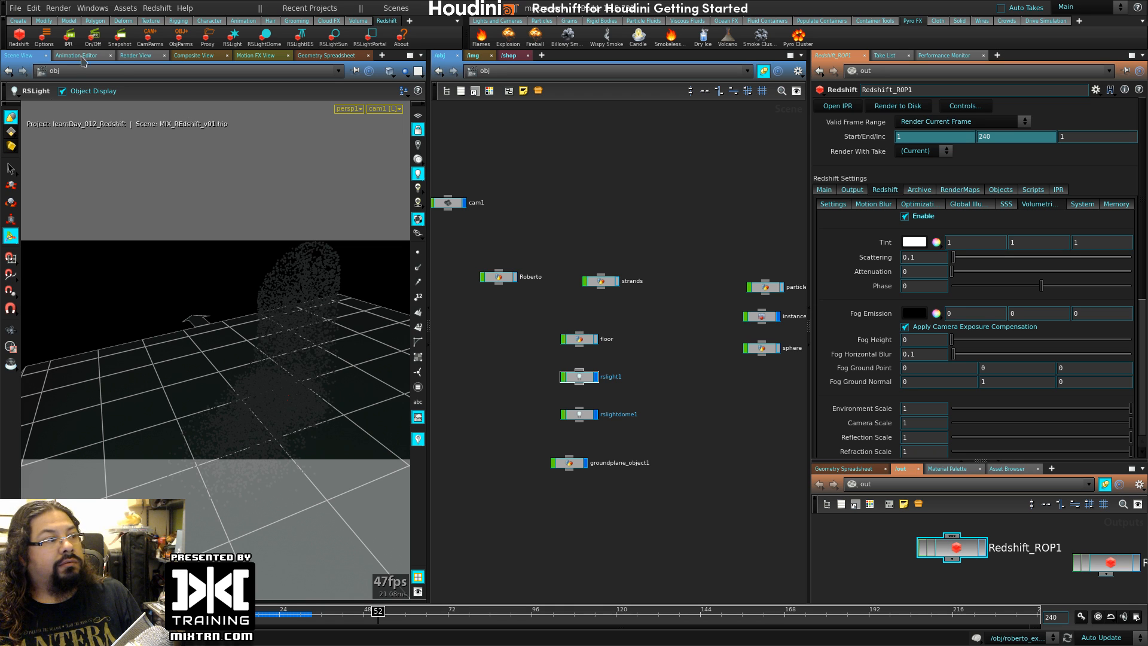
# - Start the Redshift IPR render from cam1 and set rslight1's volume contribution scale to 1
pyautogui.click(126, 56)
pyautogui.click(41, 72)
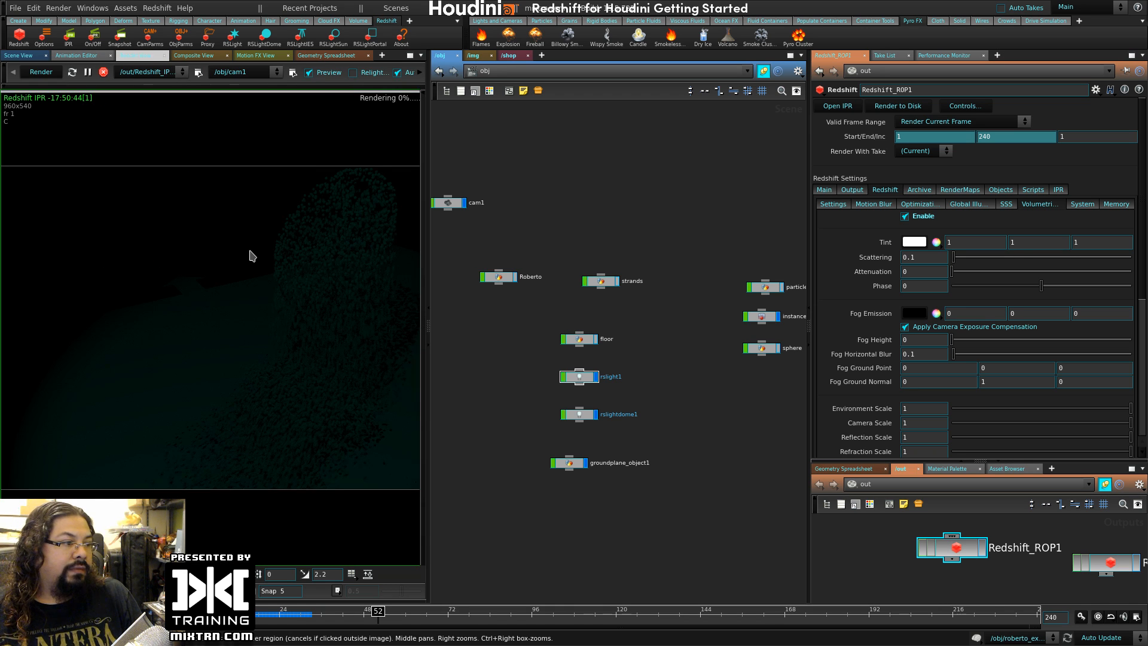
pyautogui.click(579, 378)
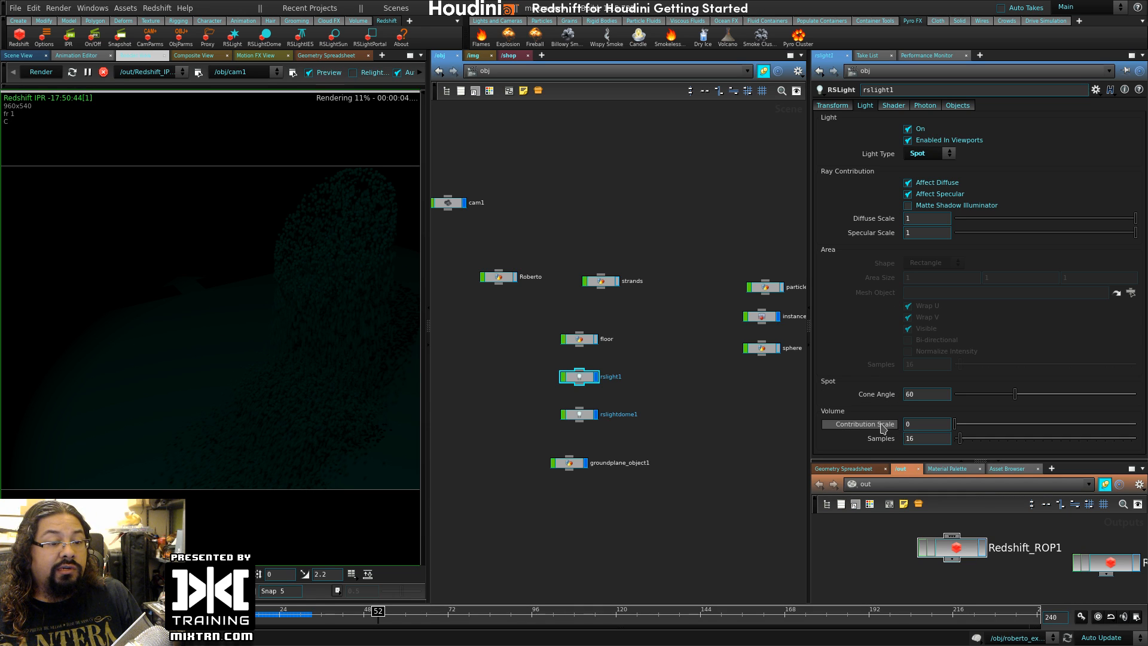
pyautogui.moveTo(954, 424); pyautogui.dragTo(1135, 425)
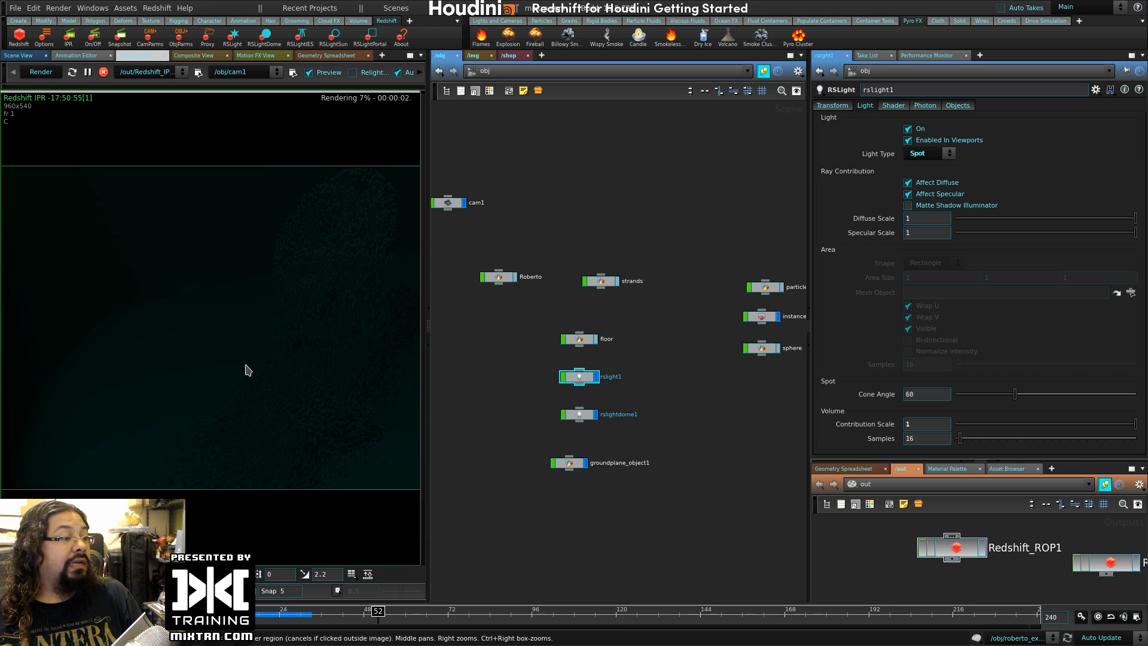
# - Set rslight1's shader color to white and its intensity multiplier to 66
pyautogui.click(892, 105)
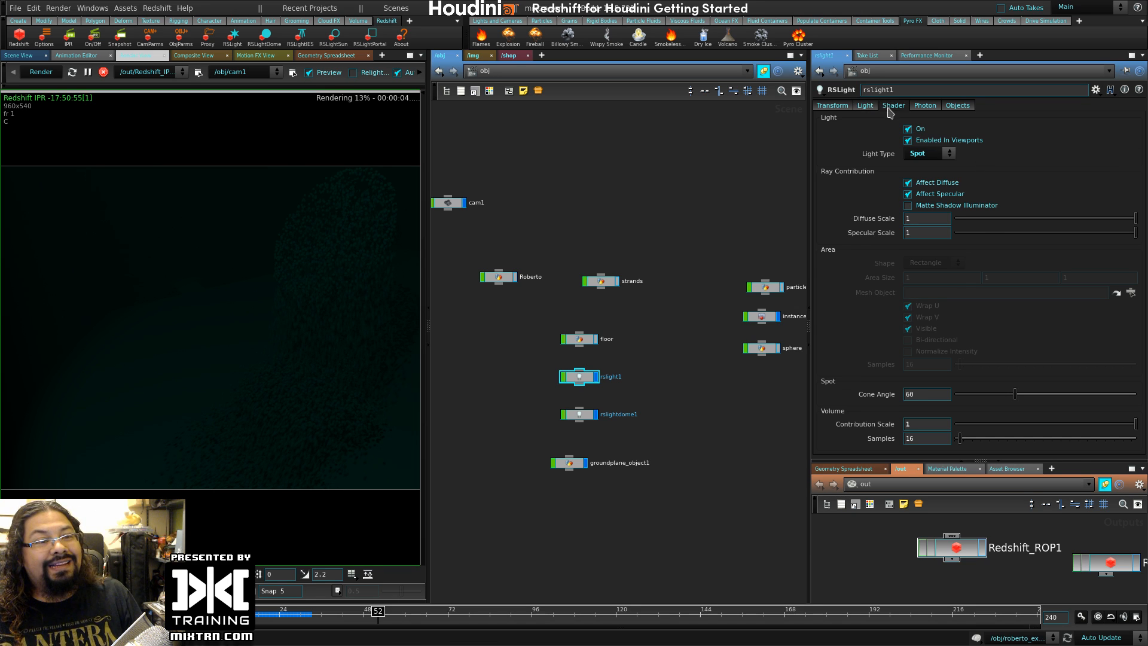
pyautogui.rightClick(925, 197)
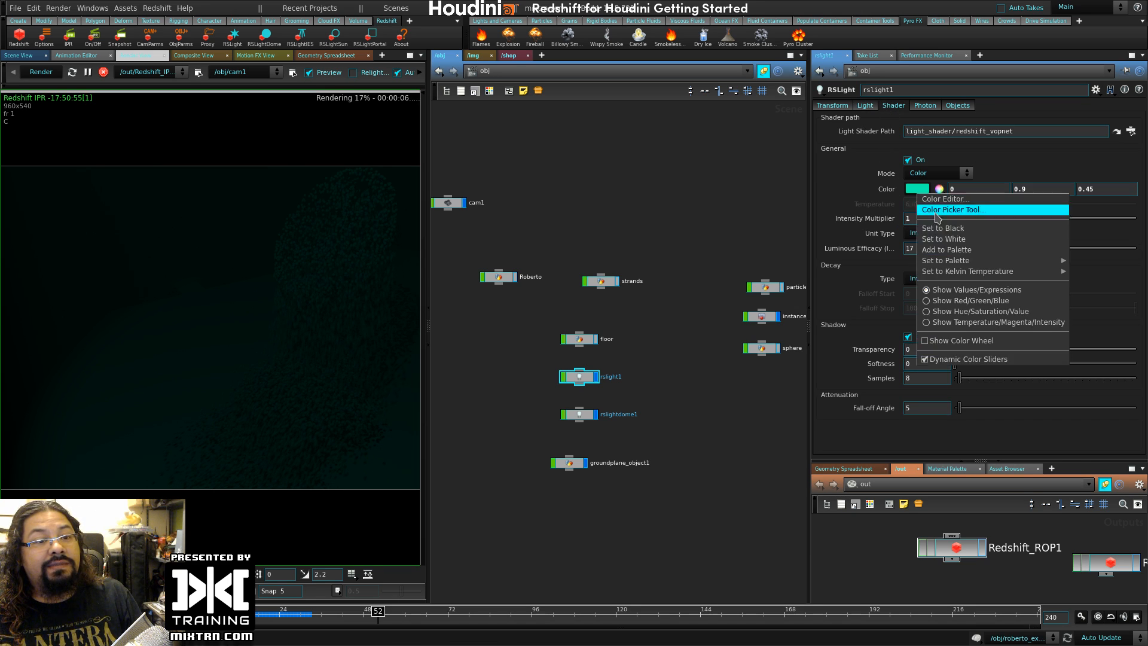
pyautogui.click(962, 238)
pyautogui.moveTo(955, 219)
pyautogui.mouseDown()
pyautogui.moveTo(967, 225)
pyautogui.moveTo(956, 225)
pyautogui.mouseUp()
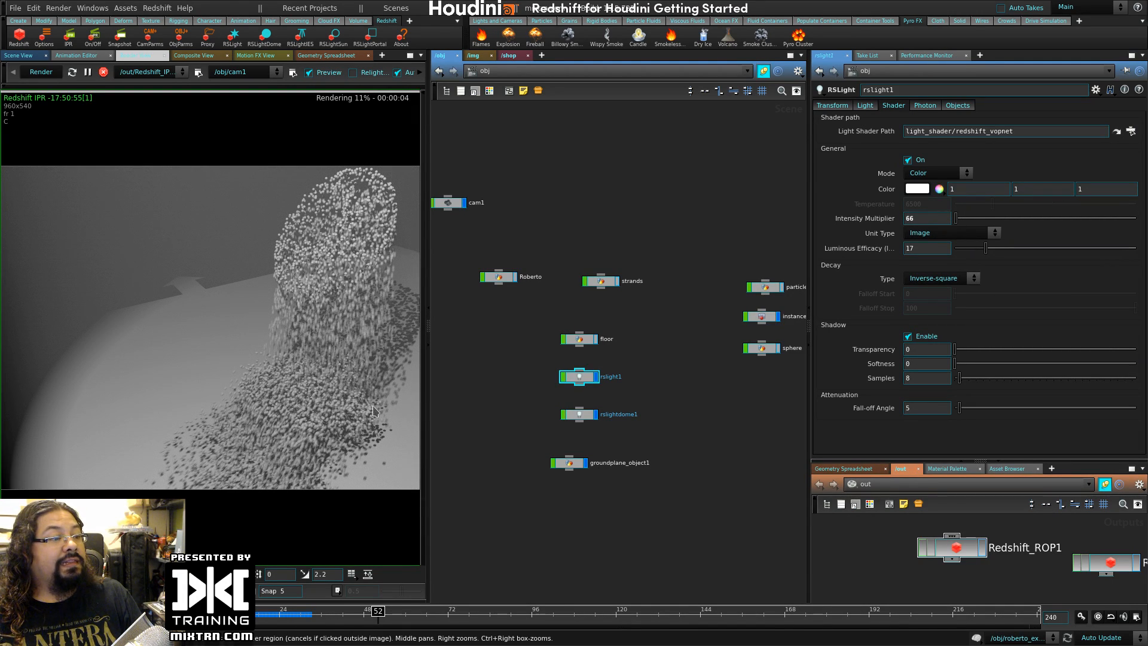
# - Pull cam1 back until the spotlight's beam and the whole particle figure are in frame, and return to the IPR render
pyautogui.click(20, 56)
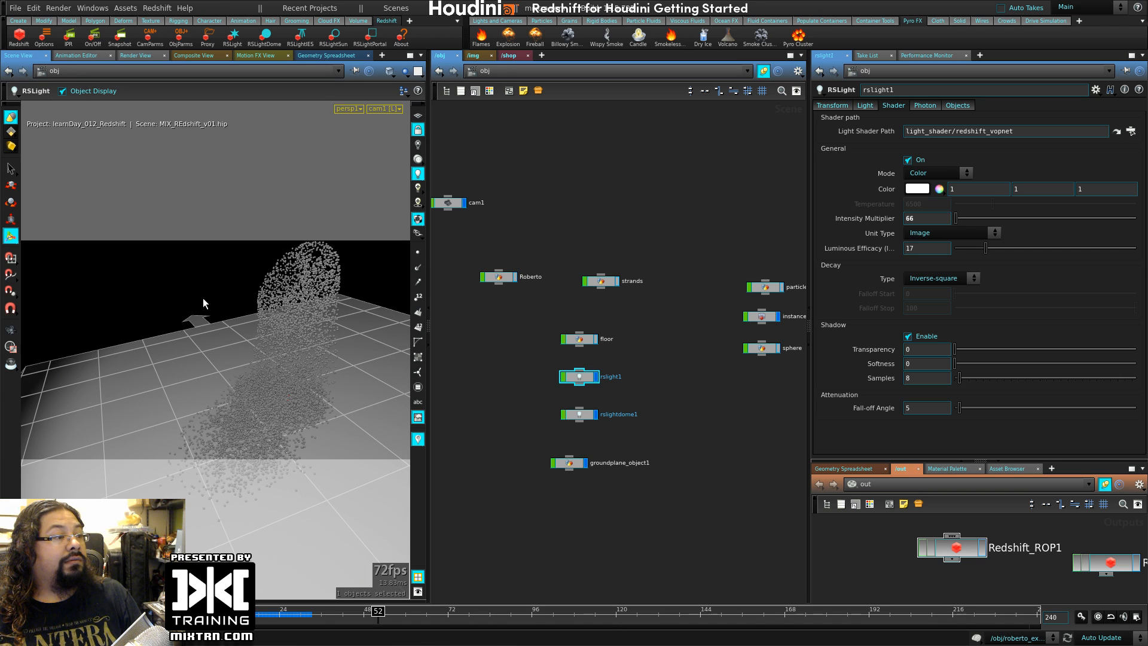
pyautogui.press('Escape')
pyautogui.moveTo(362, 382); pyautogui.dragTo(290, 392)
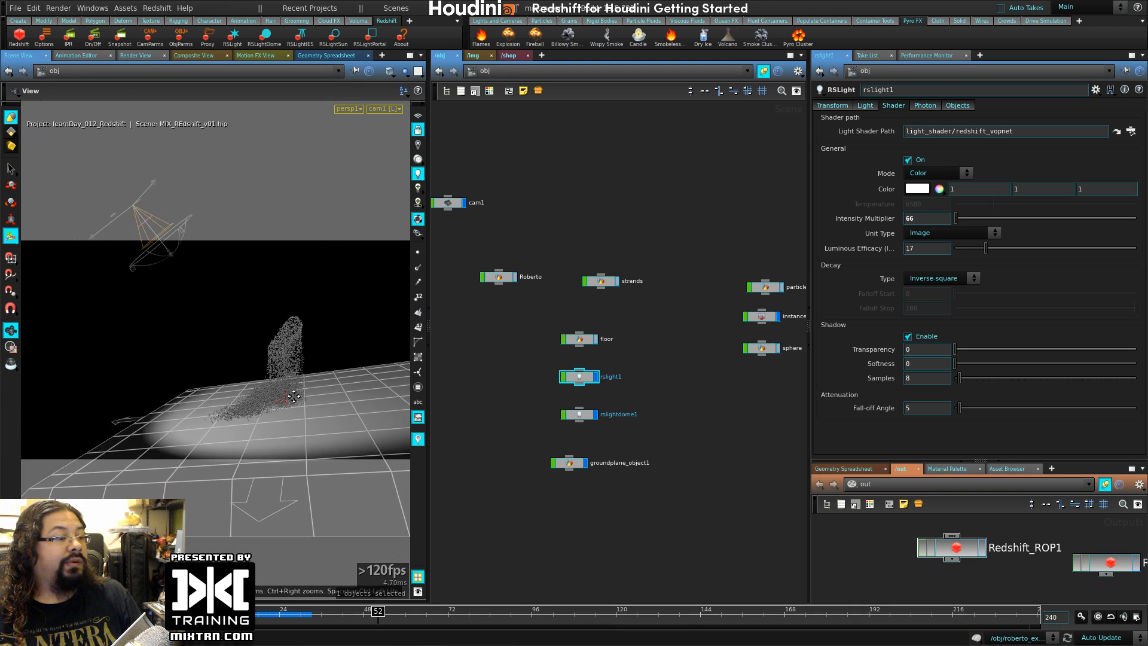
pyautogui.click(127, 56)
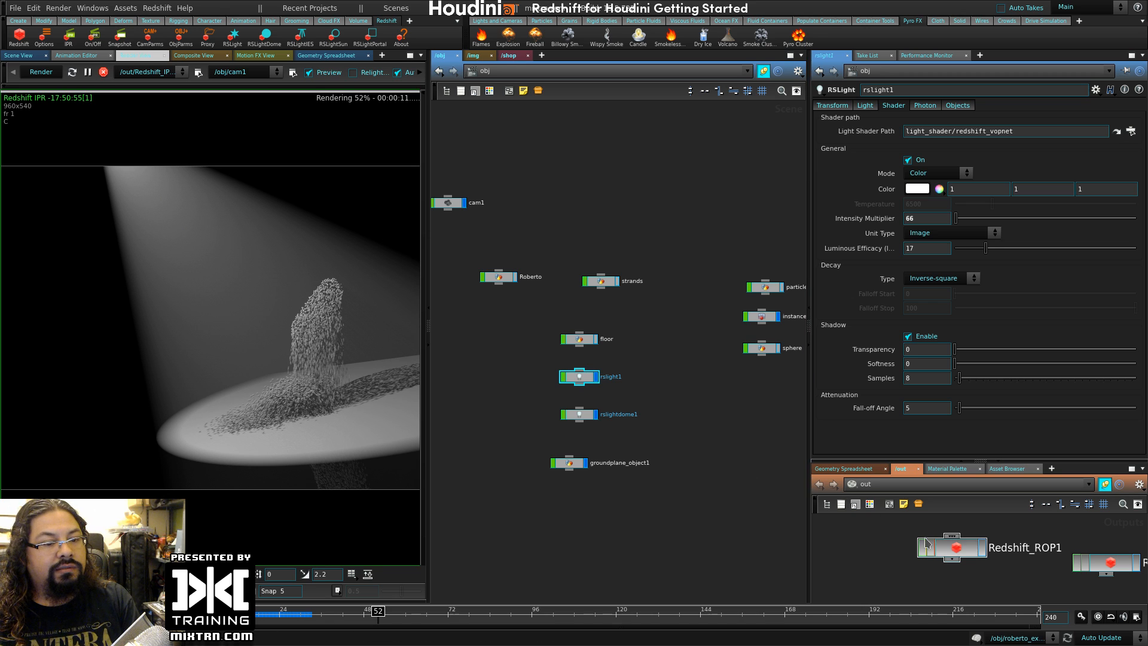
# - Tint rslight1 light blue with RGB values 0.333, 0.586 and 1
pyautogui.click(918, 189)
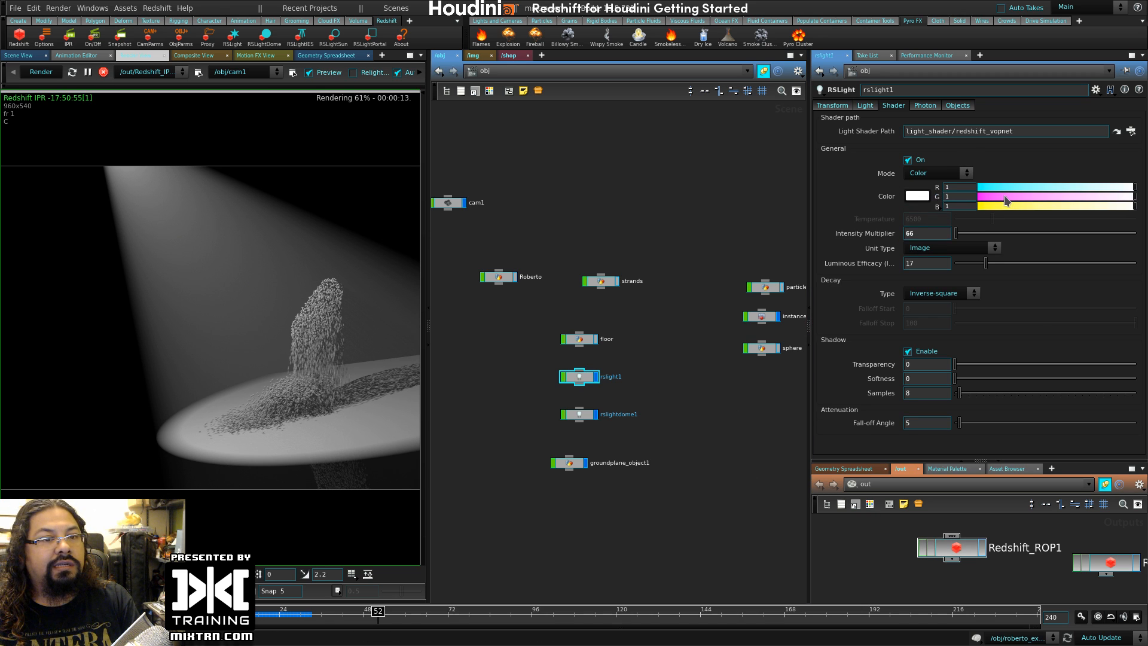
pyautogui.moveTo(1003, 196); pyautogui.dragTo(1071, 204)
pyautogui.click(1030, 188)
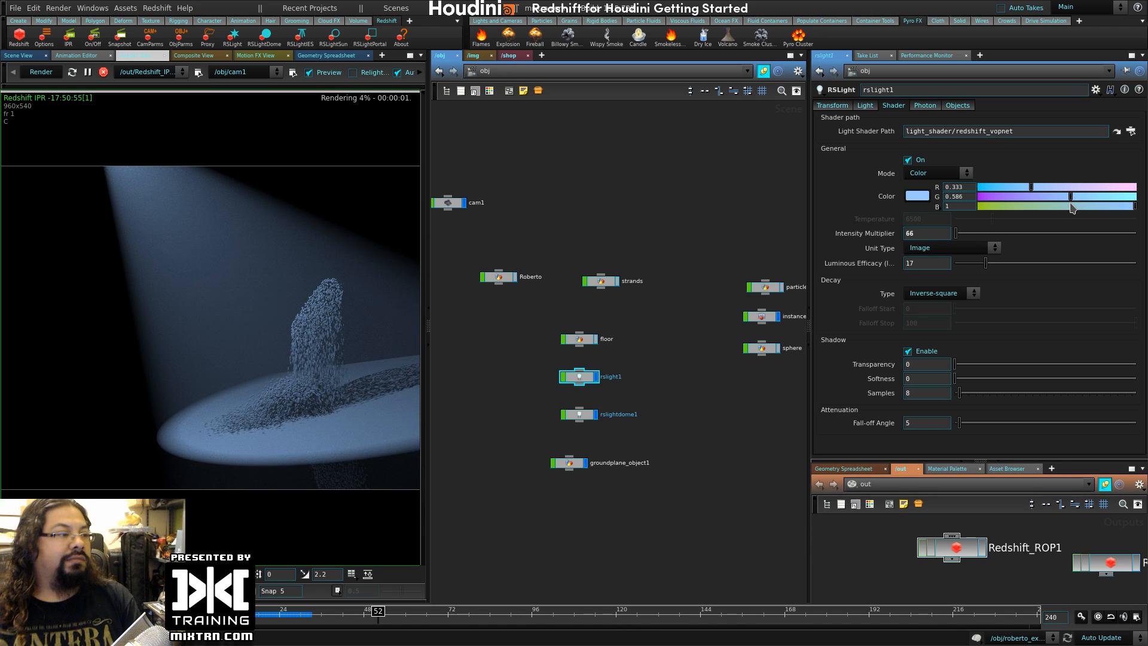
# - Check Redshift_ROP1's volumetric settings again and return to rslight1's shader parameters
pyautogui.click(967, 553)
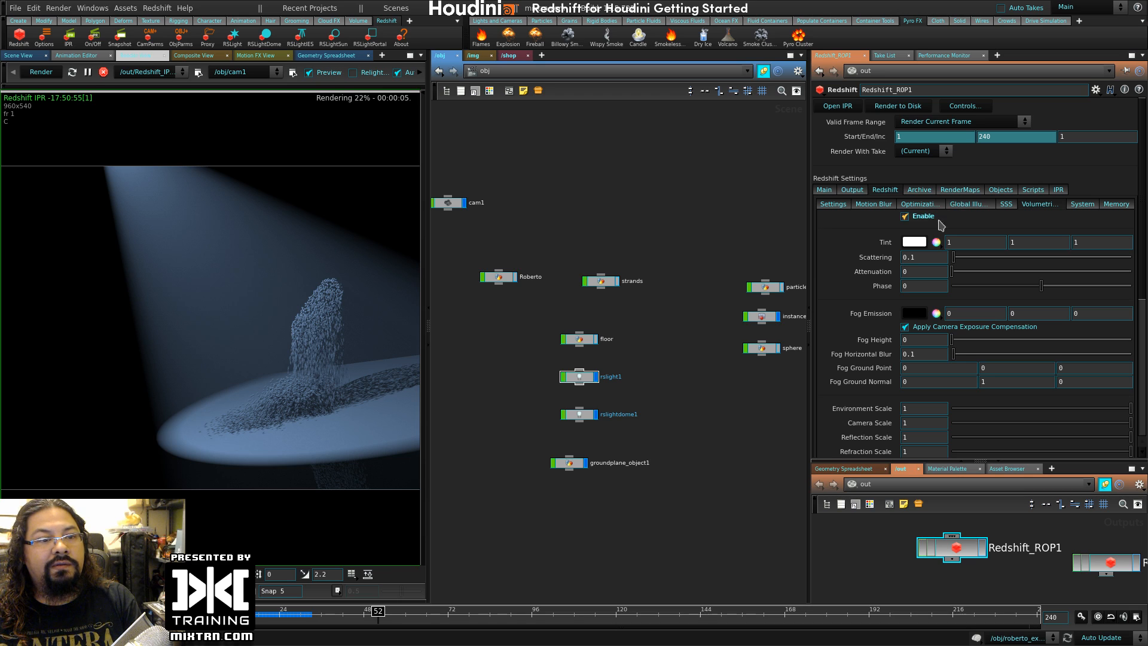
pyautogui.click(579, 376)
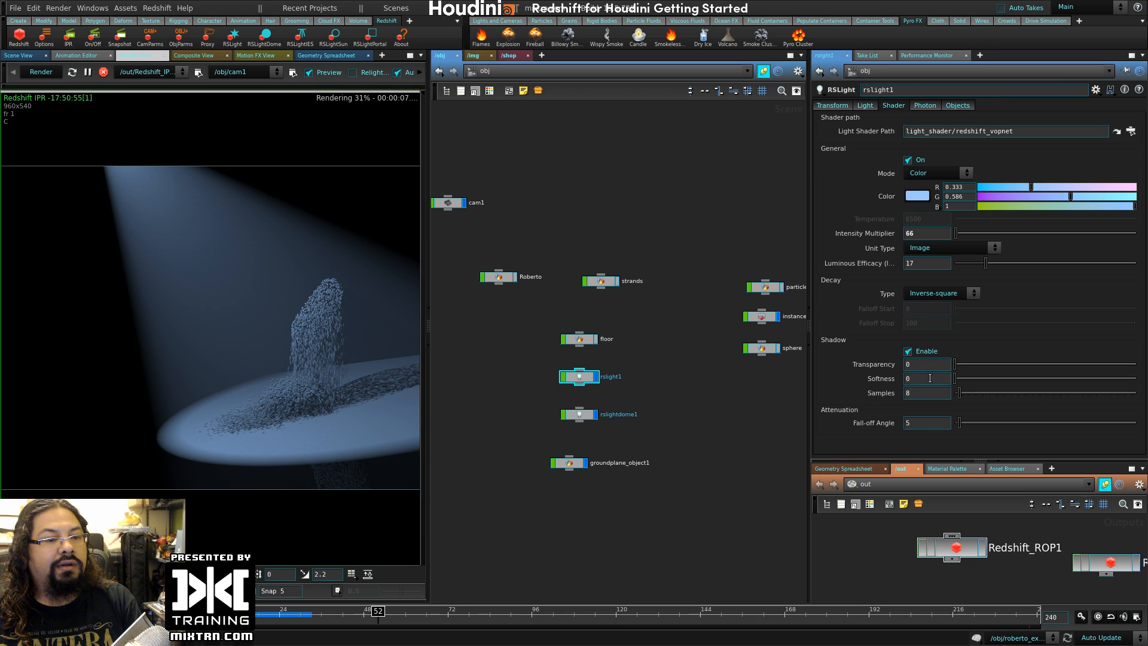
# - Set rslight1's volume Contribution Scale to 1 and stop the IPR render
pyautogui.click(864, 105)
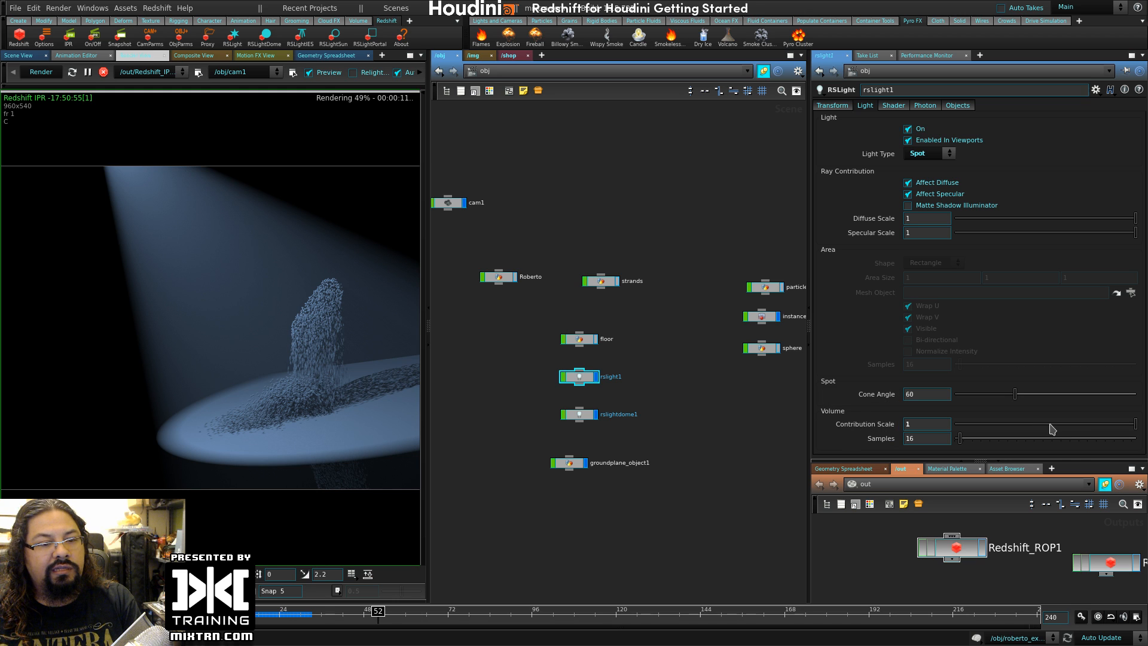
pyautogui.moveTo(1084, 426); pyautogui.dragTo(1138, 427)
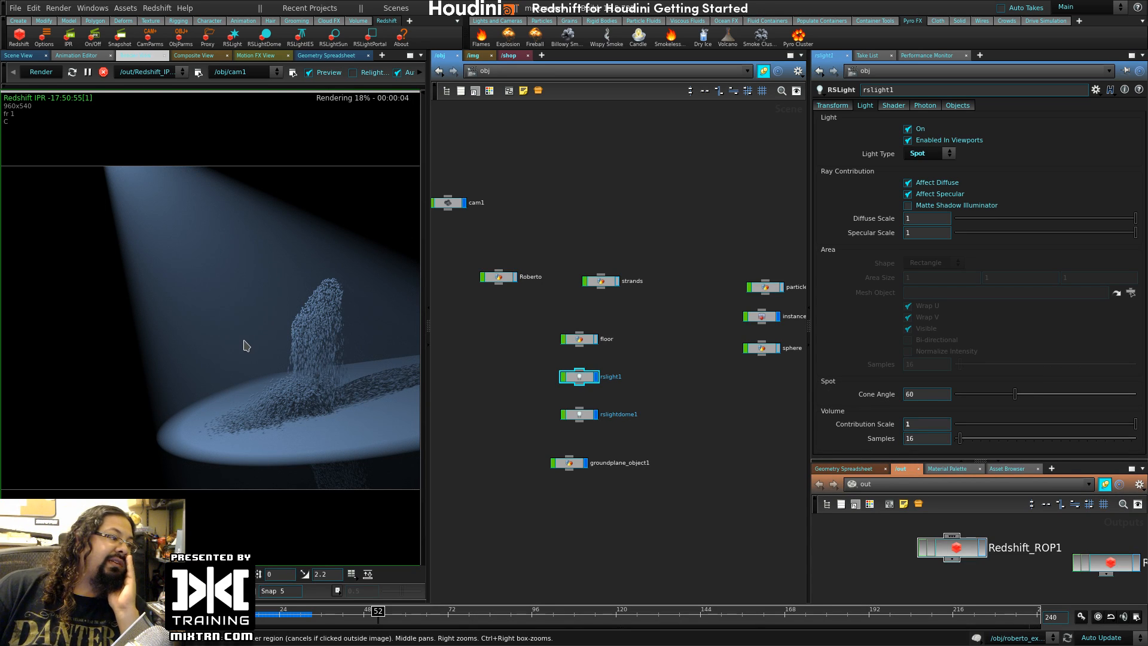
pyautogui.click(104, 72)
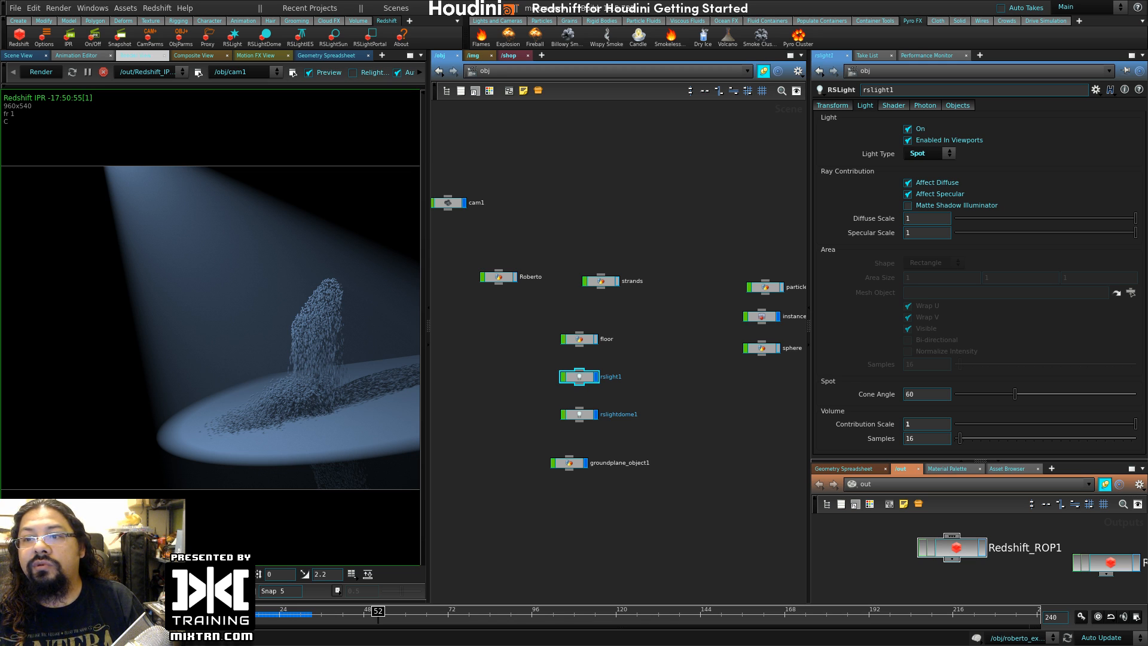
# - Switch to the ArtStation portfolio in the browser and view the Light Study 01, Chocolates and Jar Lamp artworks
pyautogui.hotkey('alt', 'Tab')
pyautogui.click(317, 17)
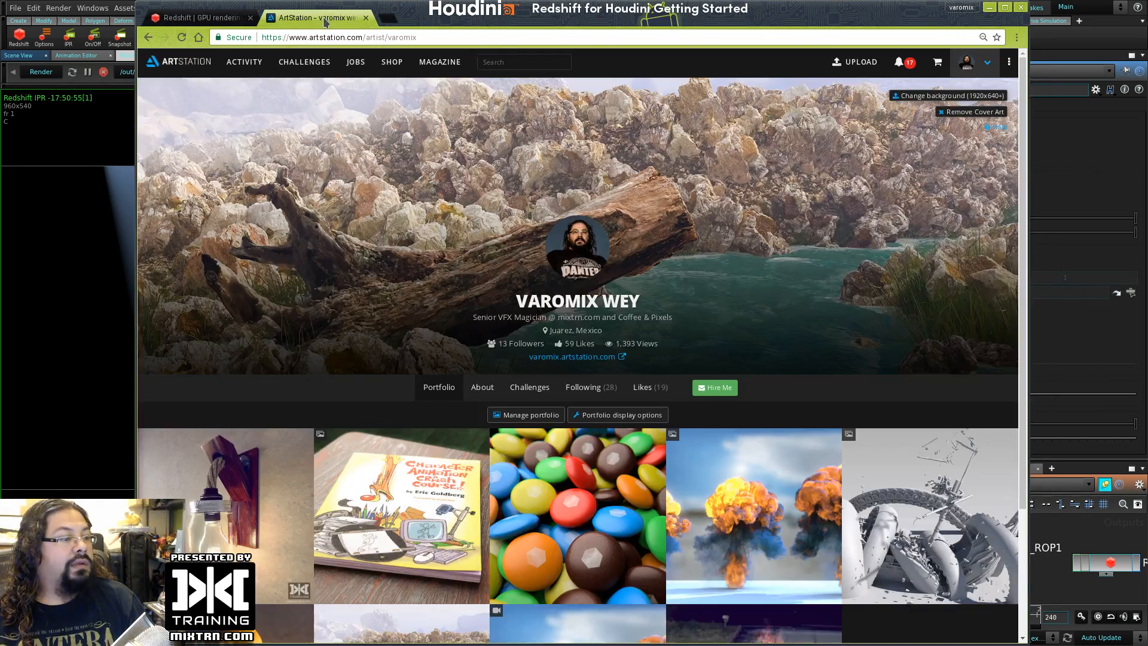
pyautogui.scroll(-3, 397, 260)
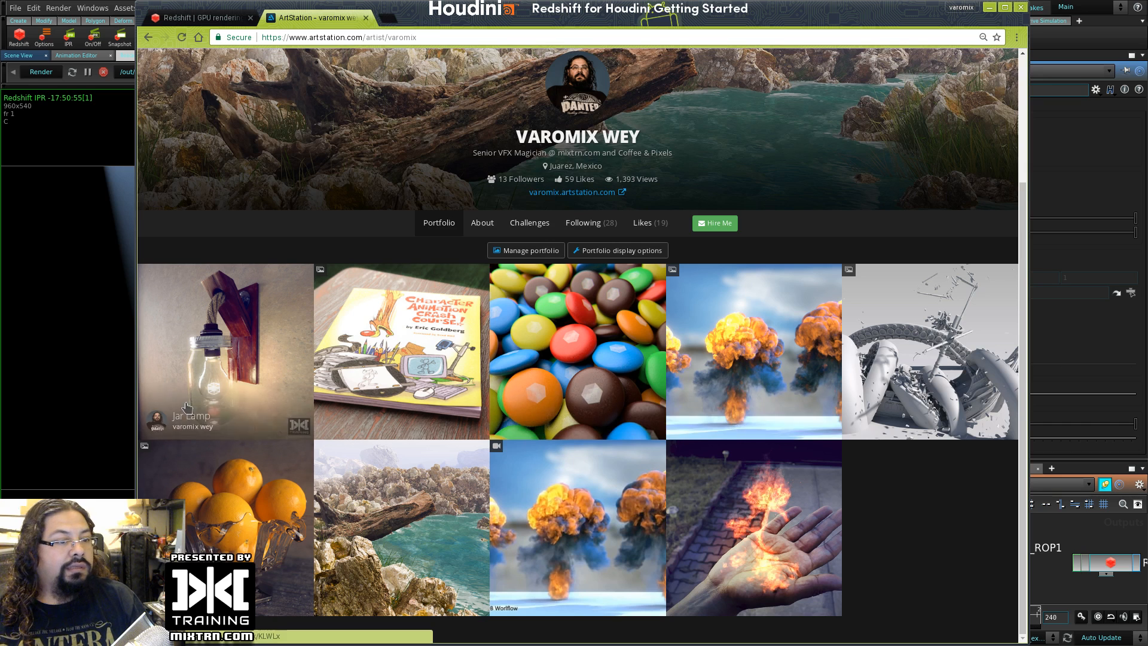
pyautogui.click(229, 504)
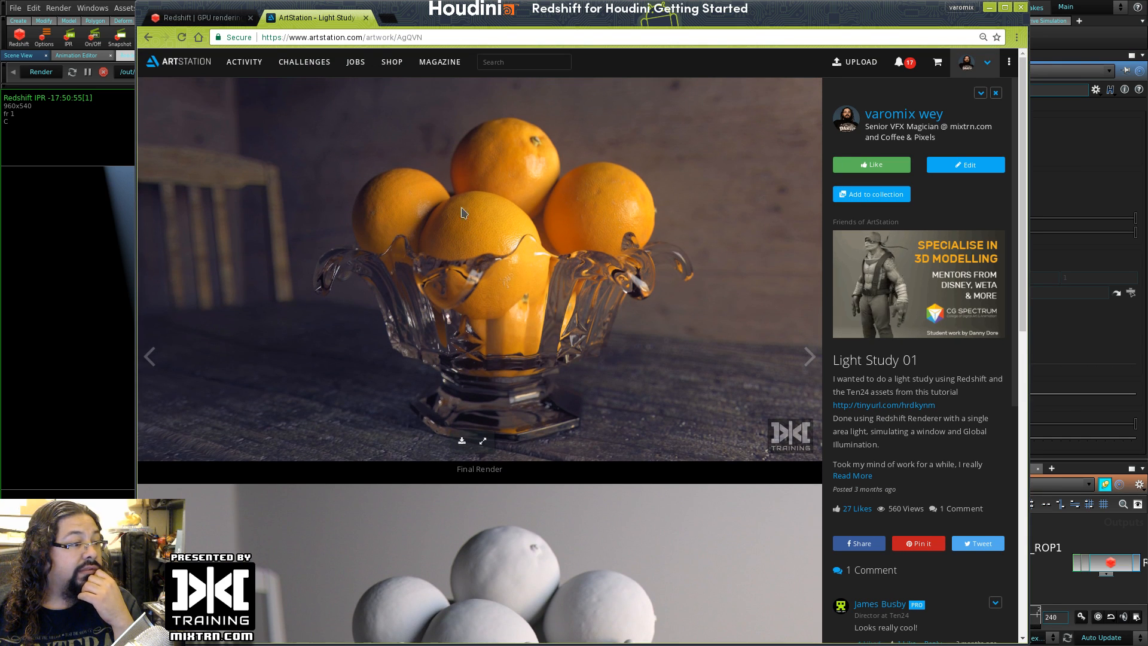
pyautogui.click(147, 37)
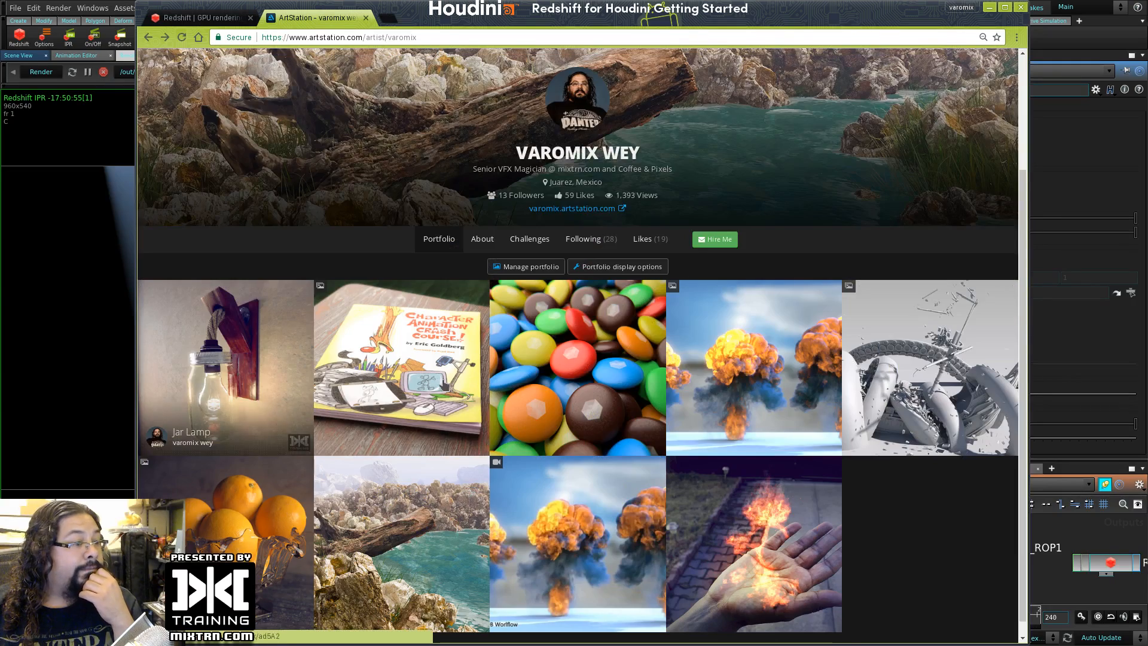
pyautogui.click(590, 370)
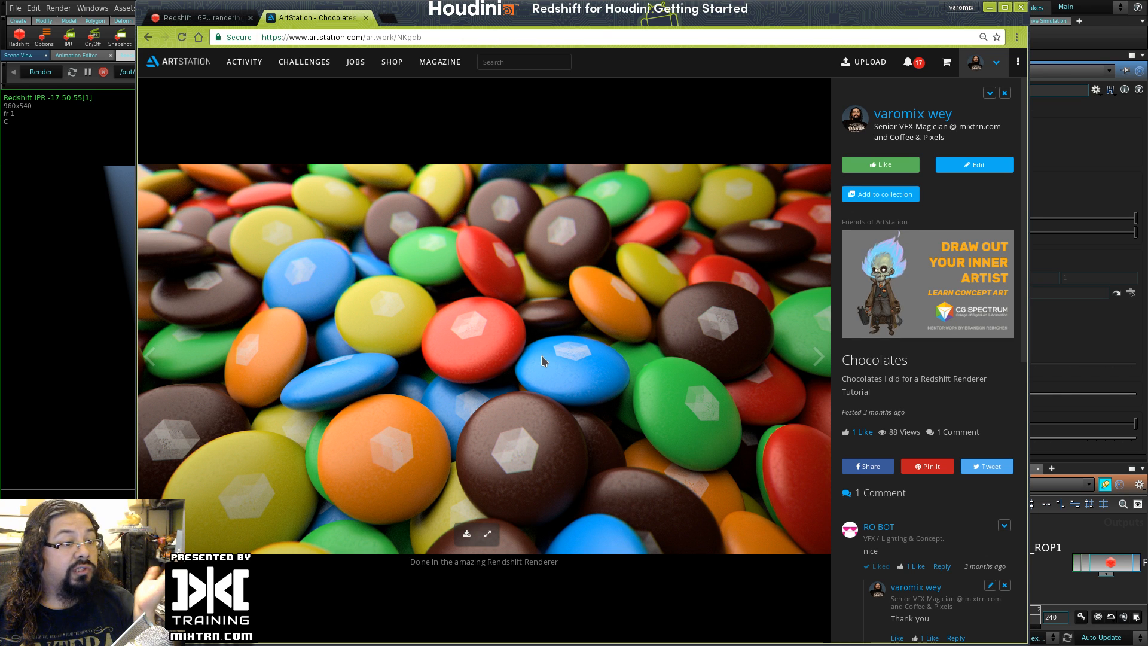
pyautogui.click(148, 37)
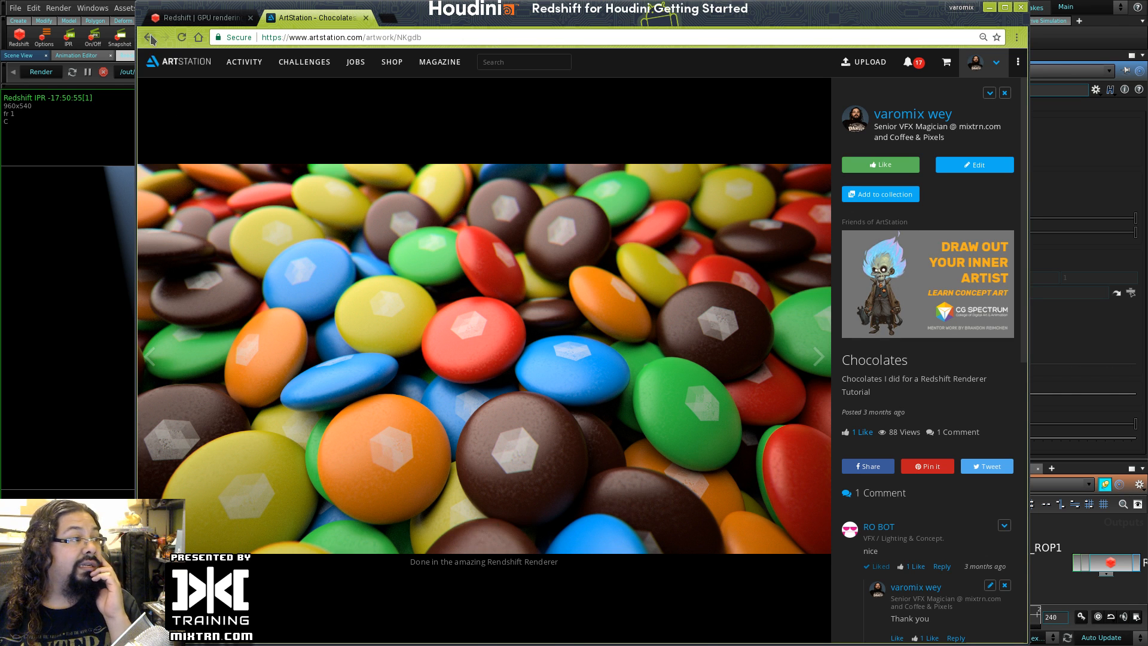
pyautogui.click(225, 401)
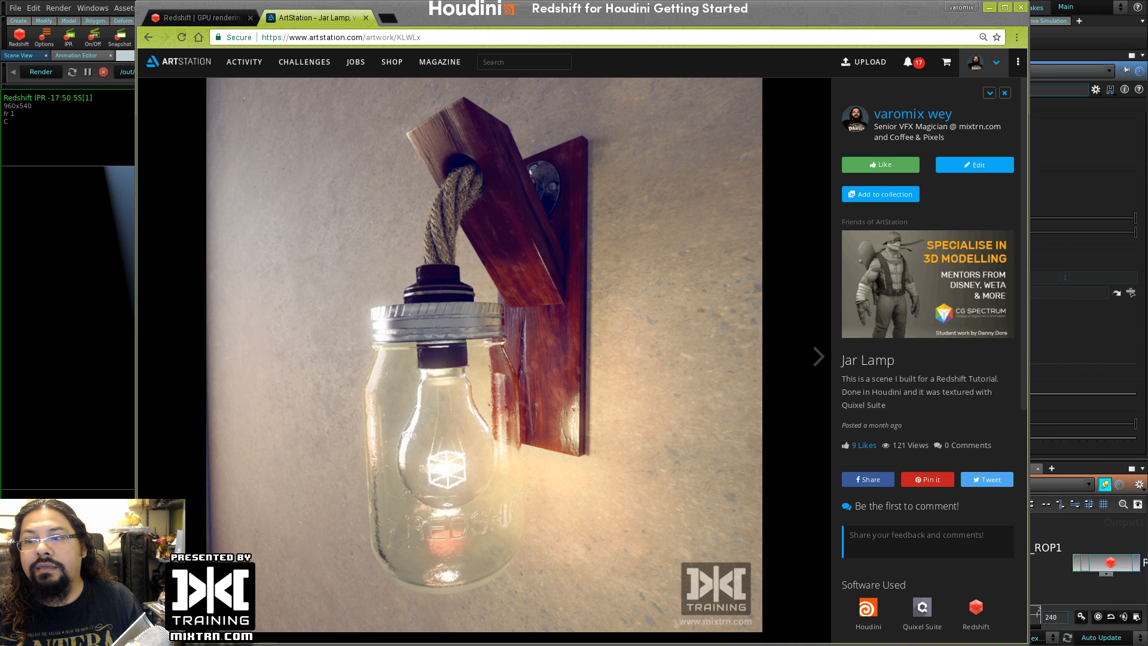
# - Open Heli_WIP_03.jpg in Gwenview and examine its volumetric light beams at 100% zoom
pyautogui.moveTo(914, 643); pyautogui.dragTo(849, 70)
pyautogui.keyDown('alt'); pyautogui.moveTo(909, 461); pyautogui.dragTo(942, 489, button='right'); pyautogui.keyUp('alt')
pyautogui.keyDown('ctrl'); pyautogui.click(577, 382); pyautogui.keyUp('ctrl')
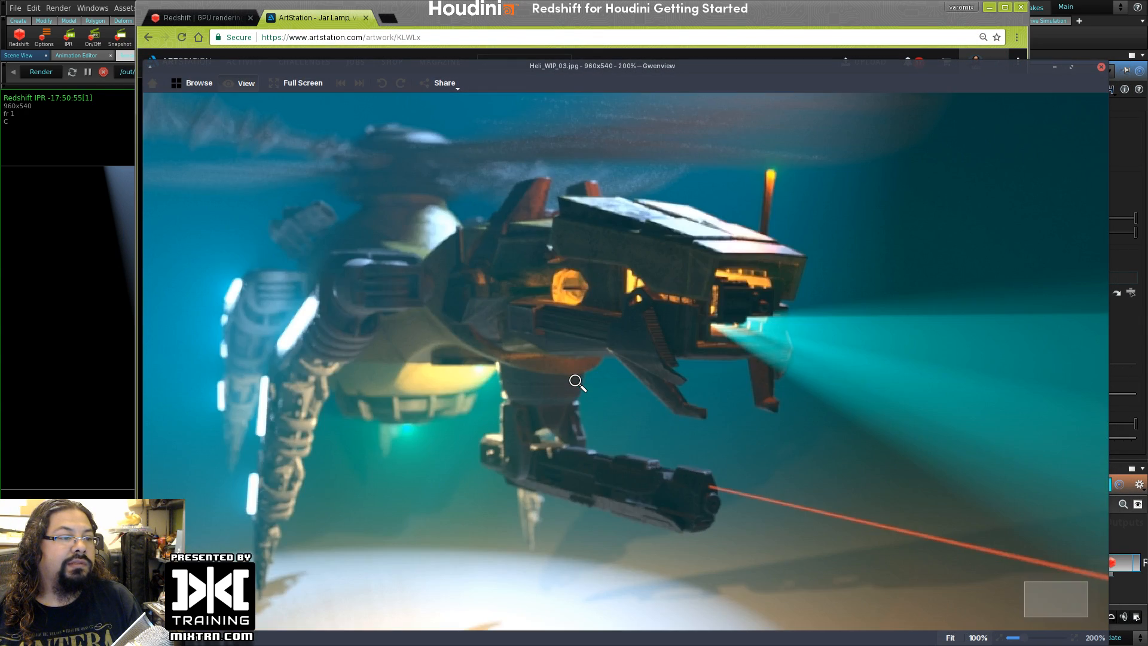
pyautogui.keyDown('ctrl'); pyautogui.scroll(1, 576, 381); pyautogui.keyUp('ctrl')
pyautogui.keyDown('ctrl'); pyautogui.scroll(-2, 576, 381); pyautogui.keyUp('ctrl')
pyautogui.keyDown('ctrl'); pyautogui.scroll(1, 575, 382); pyautogui.keyUp('ctrl')
pyautogui.keyDown('ctrl'); pyautogui.scroll(-1, 575, 381); pyautogui.keyUp('ctrl')
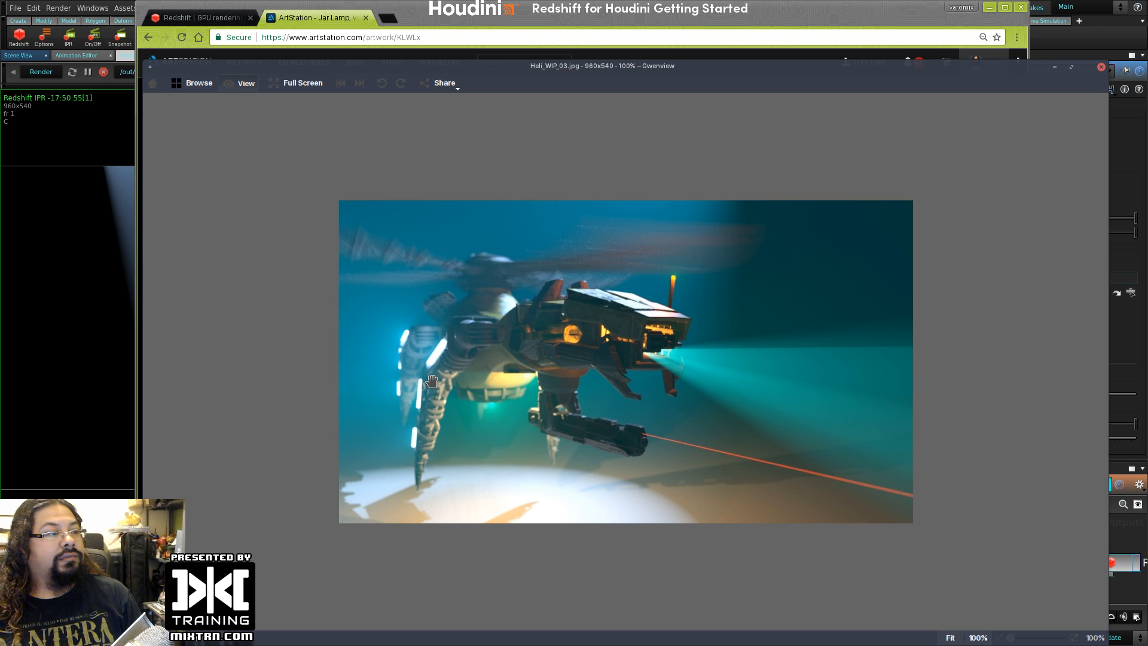
pyautogui.moveTo(600, 66); pyautogui.dragTo(522, 50)
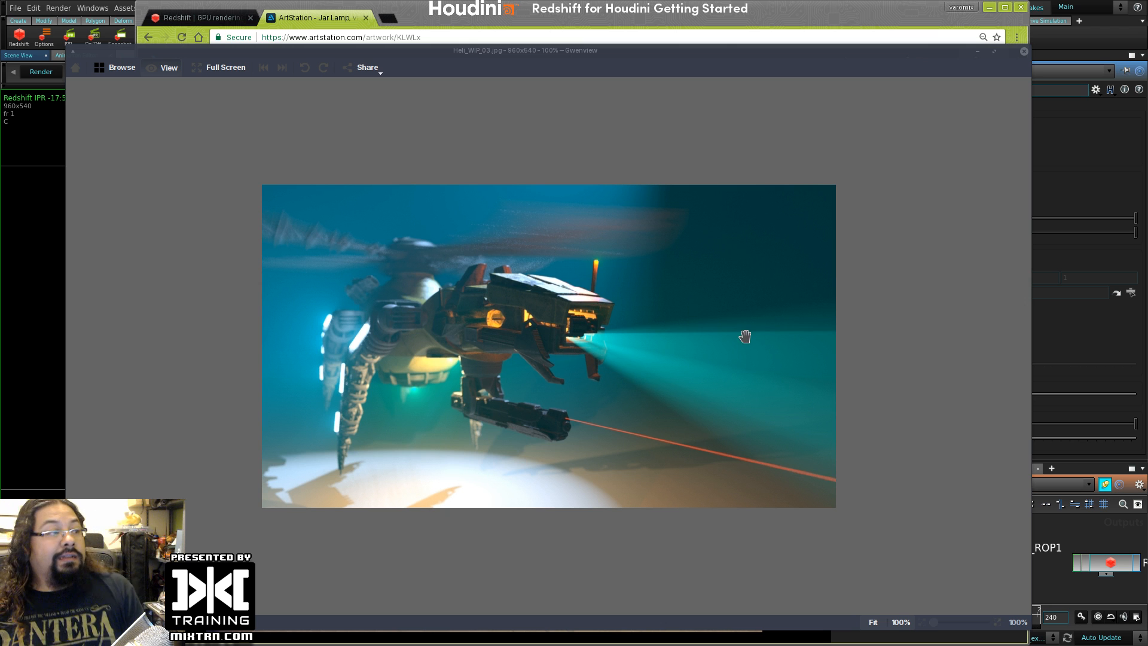
# - Return to the ArtStation portfolio in the browser and view the Chocolates and Animation Book artworks
pyautogui.click(530, 24)
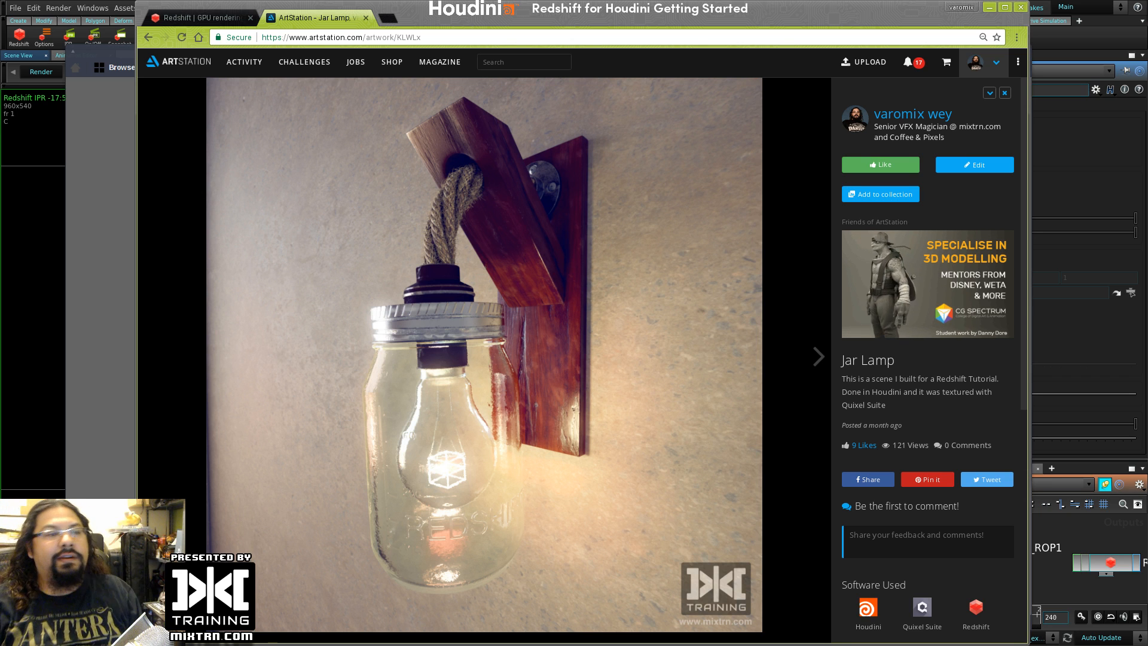
pyautogui.click(1006, 93)
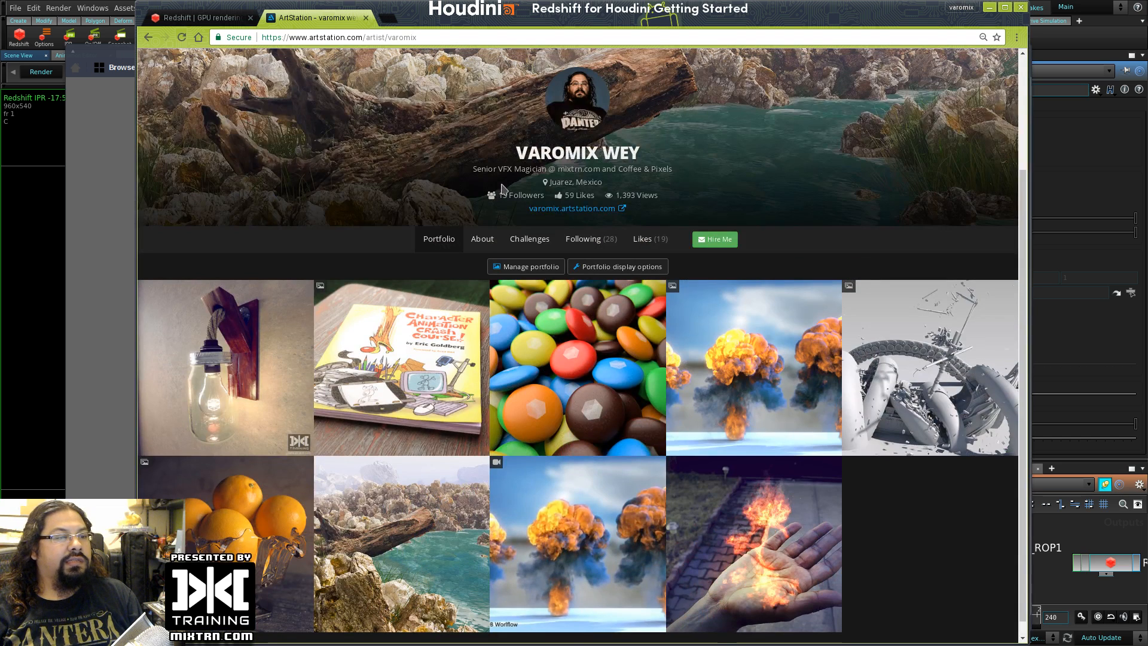
pyautogui.click(570, 329)
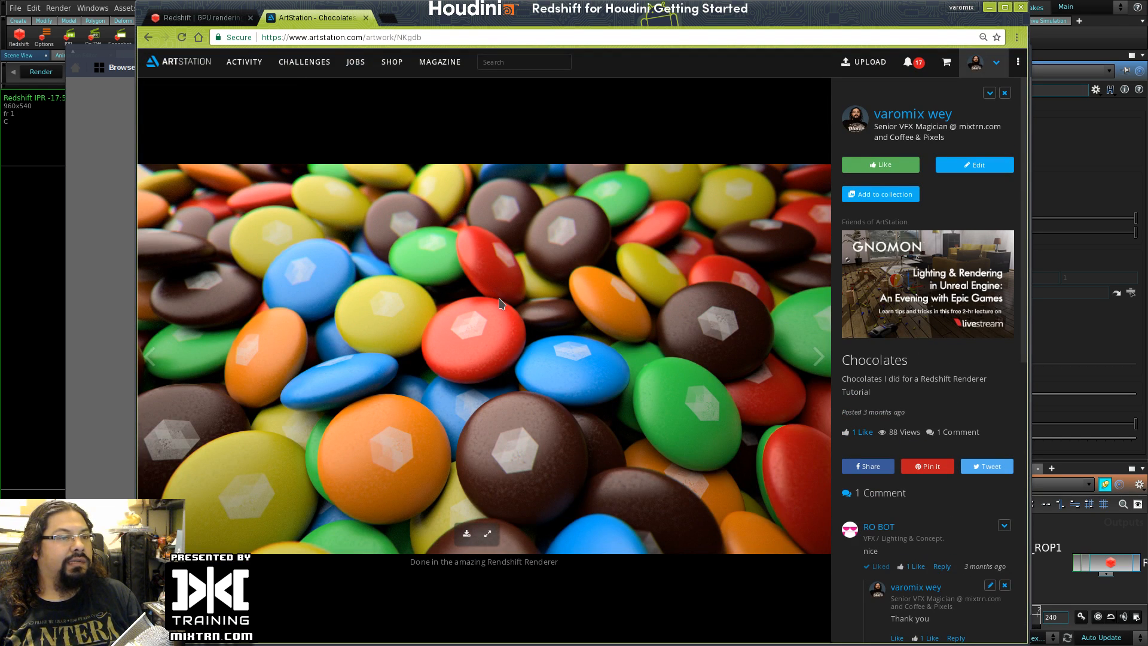
pyautogui.click(1006, 94)
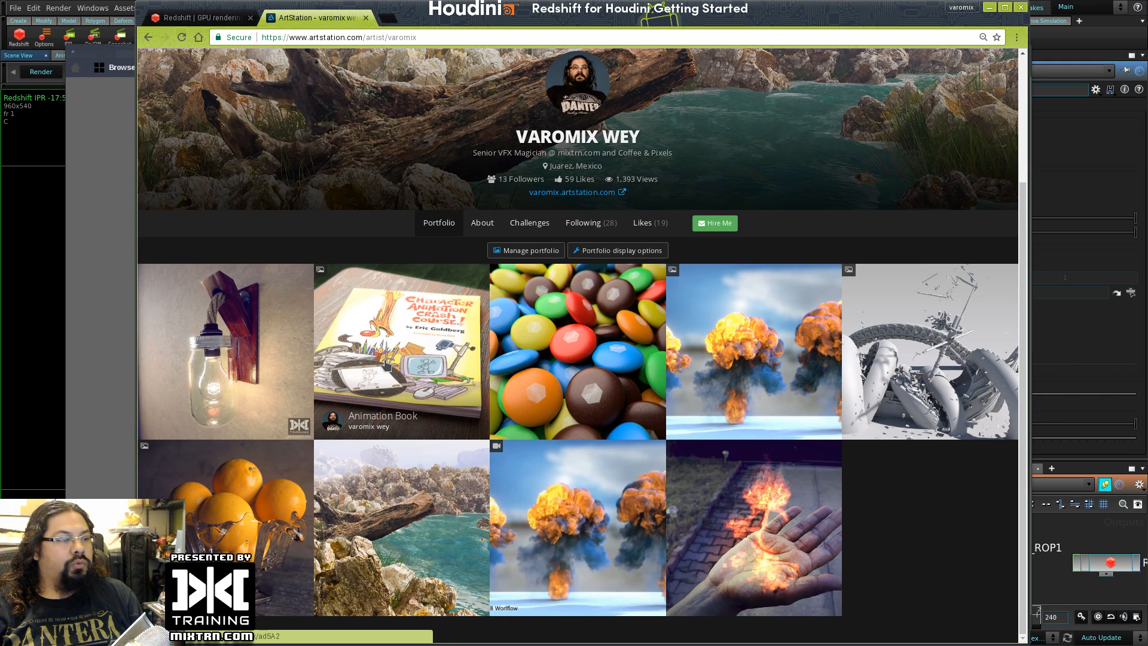
pyautogui.click(386, 365)
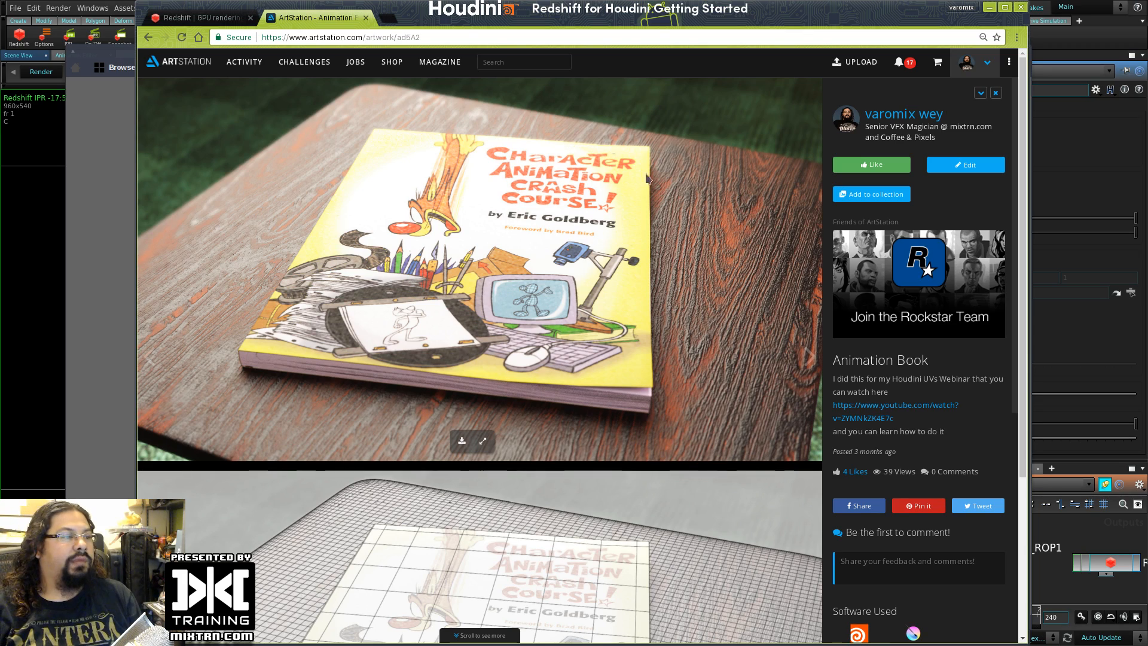
pyautogui.scroll(-1, 630, 289)
pyautogui.scroll(1, 630, 289)
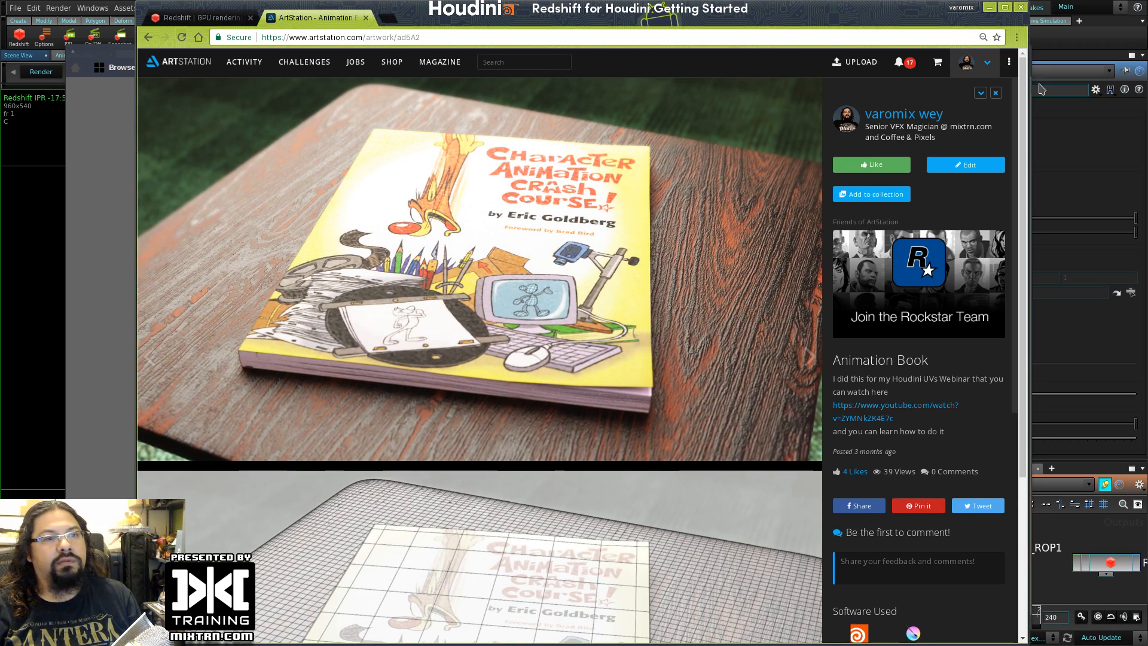
pyautogui.click(995, 93)
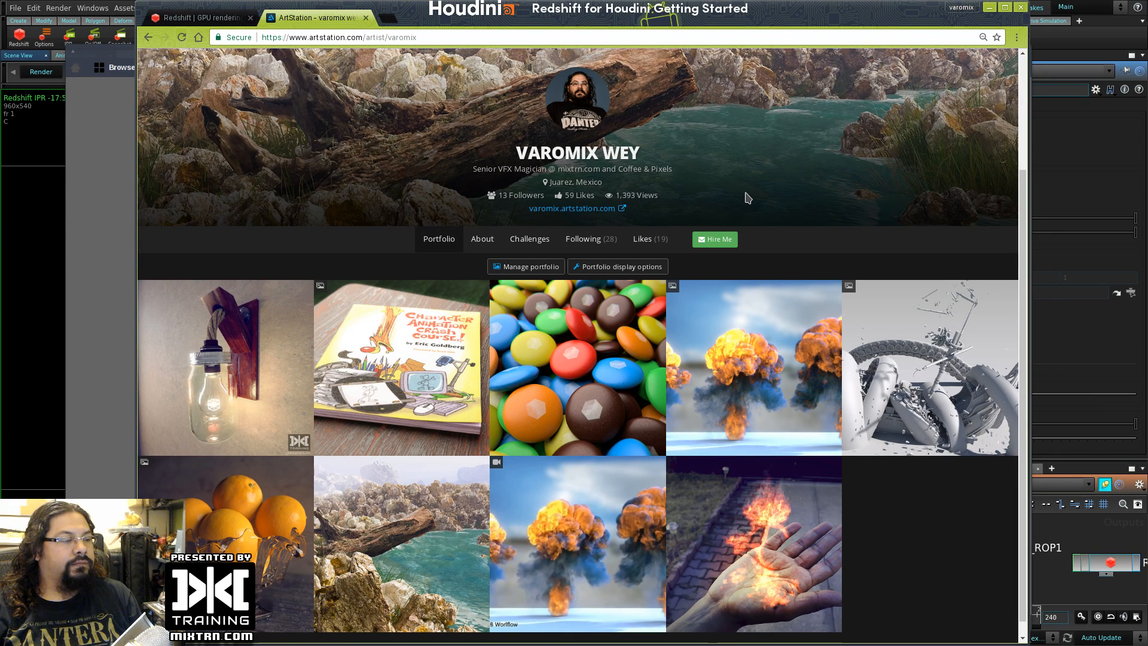
# - View the Rocky River artwork, and return to Houdini by minimizing the browser and closing the helicopter image
pyautogui.scroll(-1, 416, 484)
pyautogui.click(417, 485)
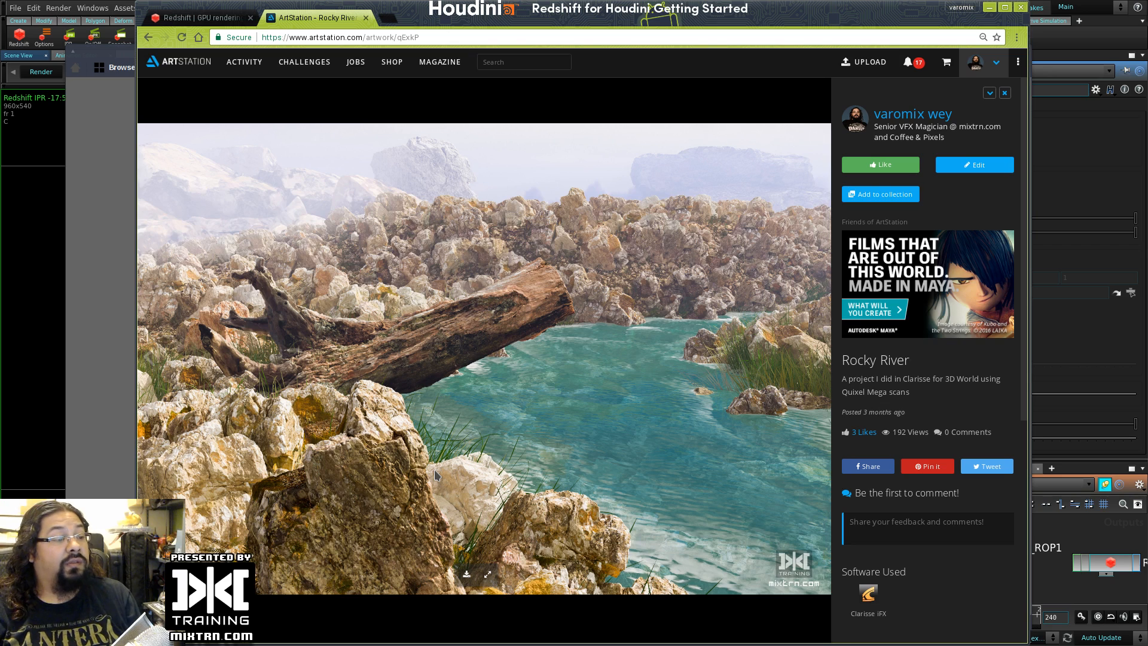
pyautogui.click(1004, 93)
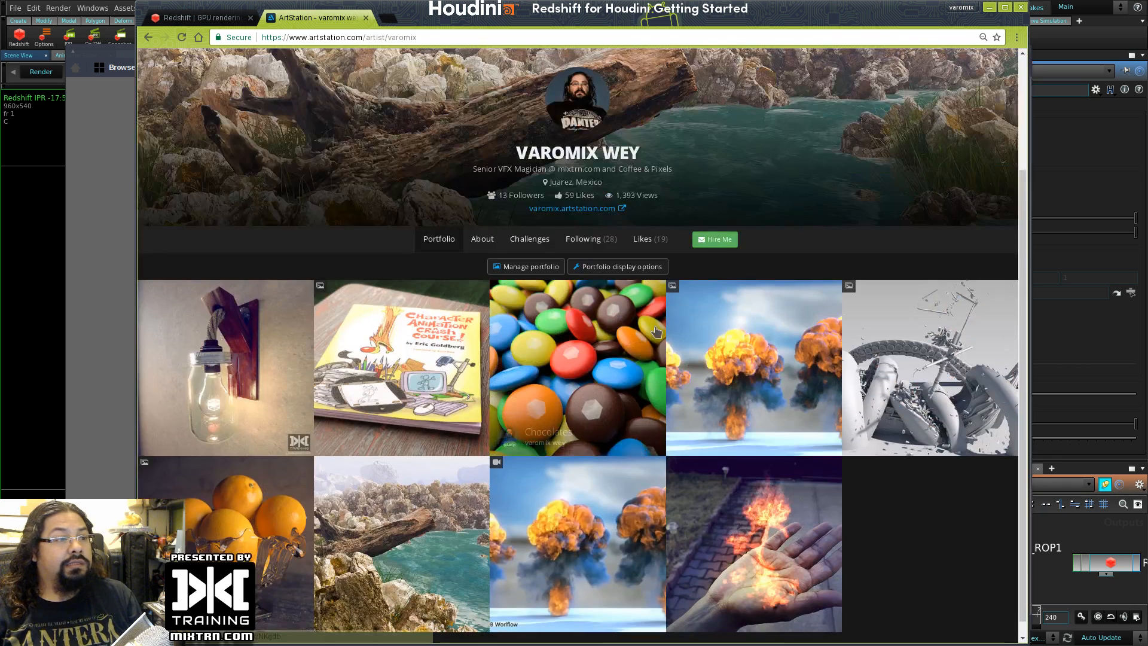
pyautogui.click(360, 561)
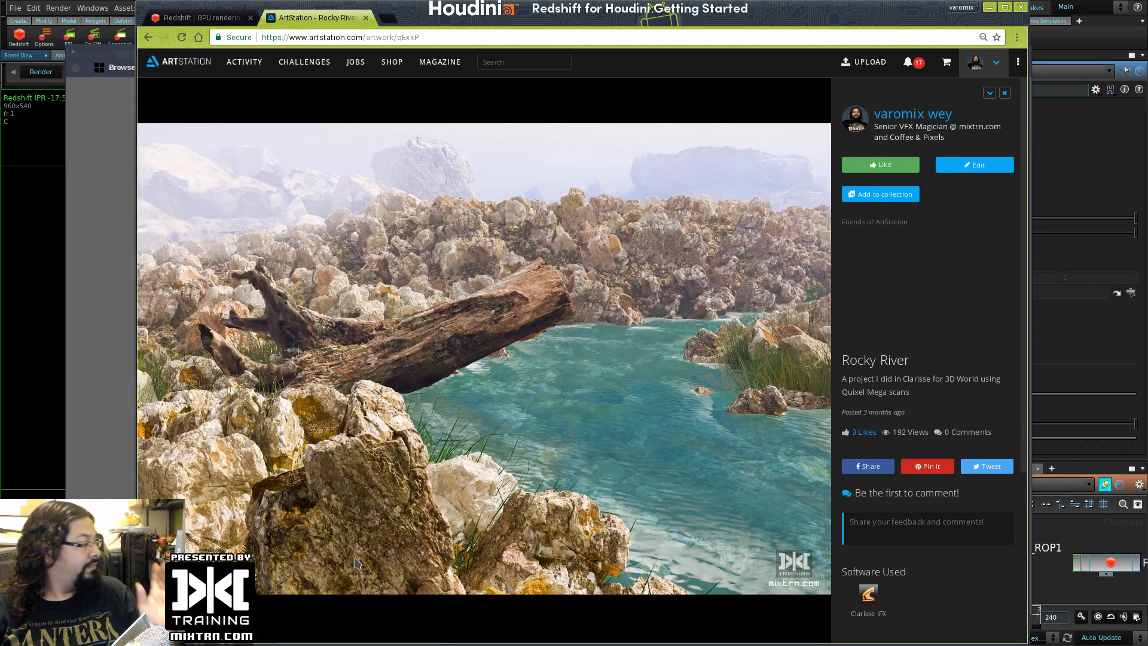
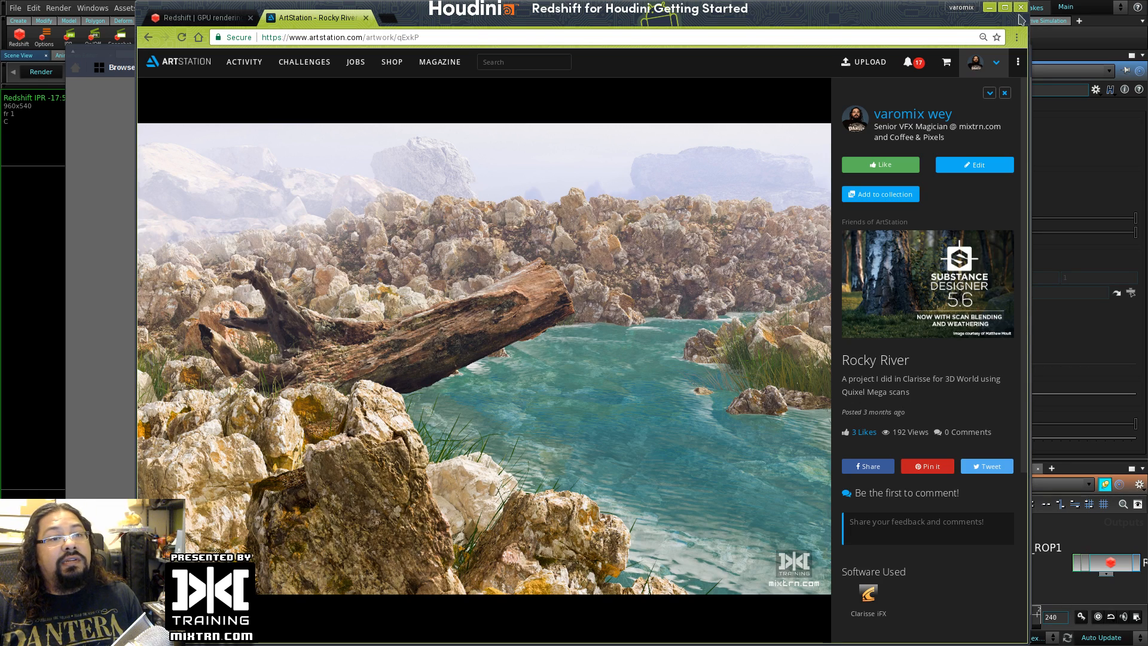
pyautogui.click(989, 7)
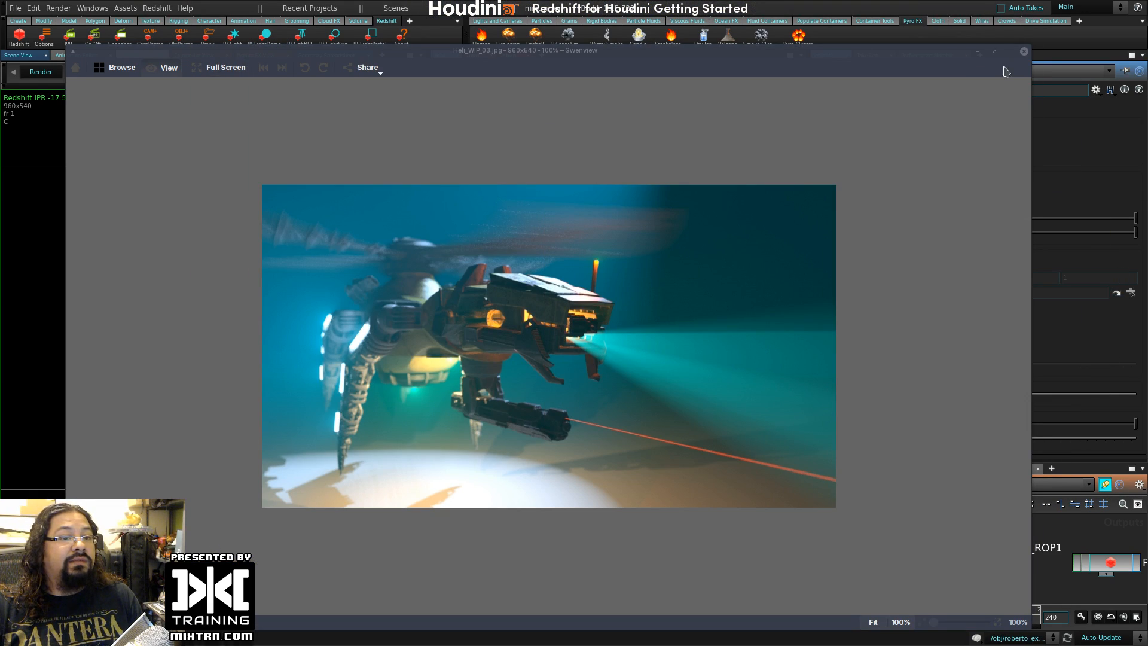
pyautogui.click(1023, 51)
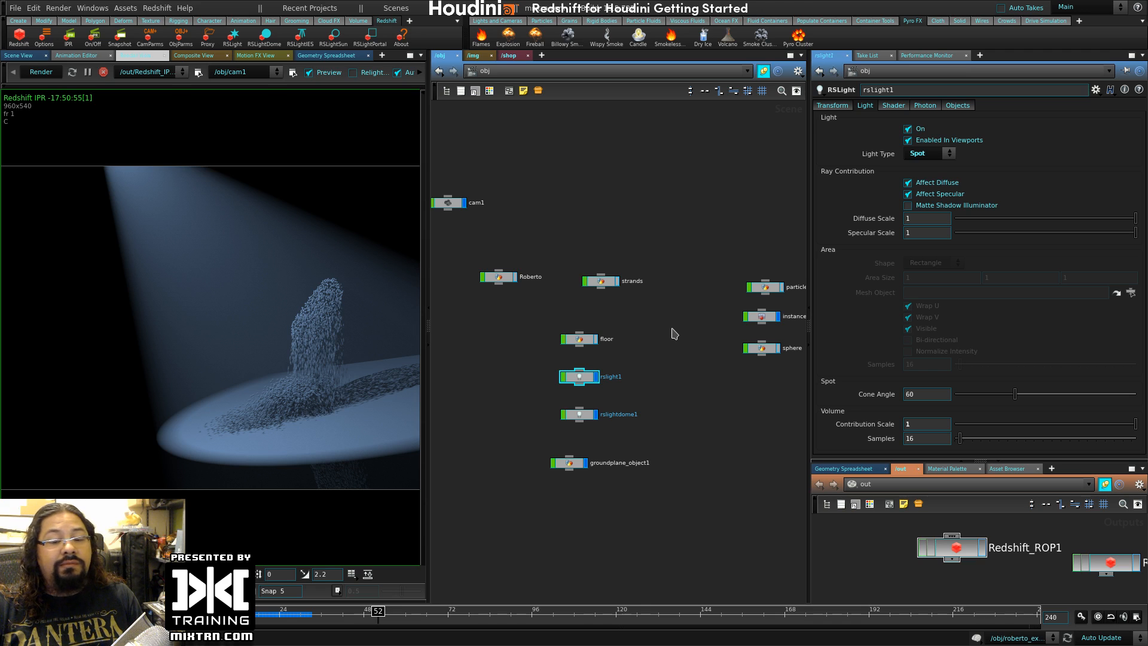